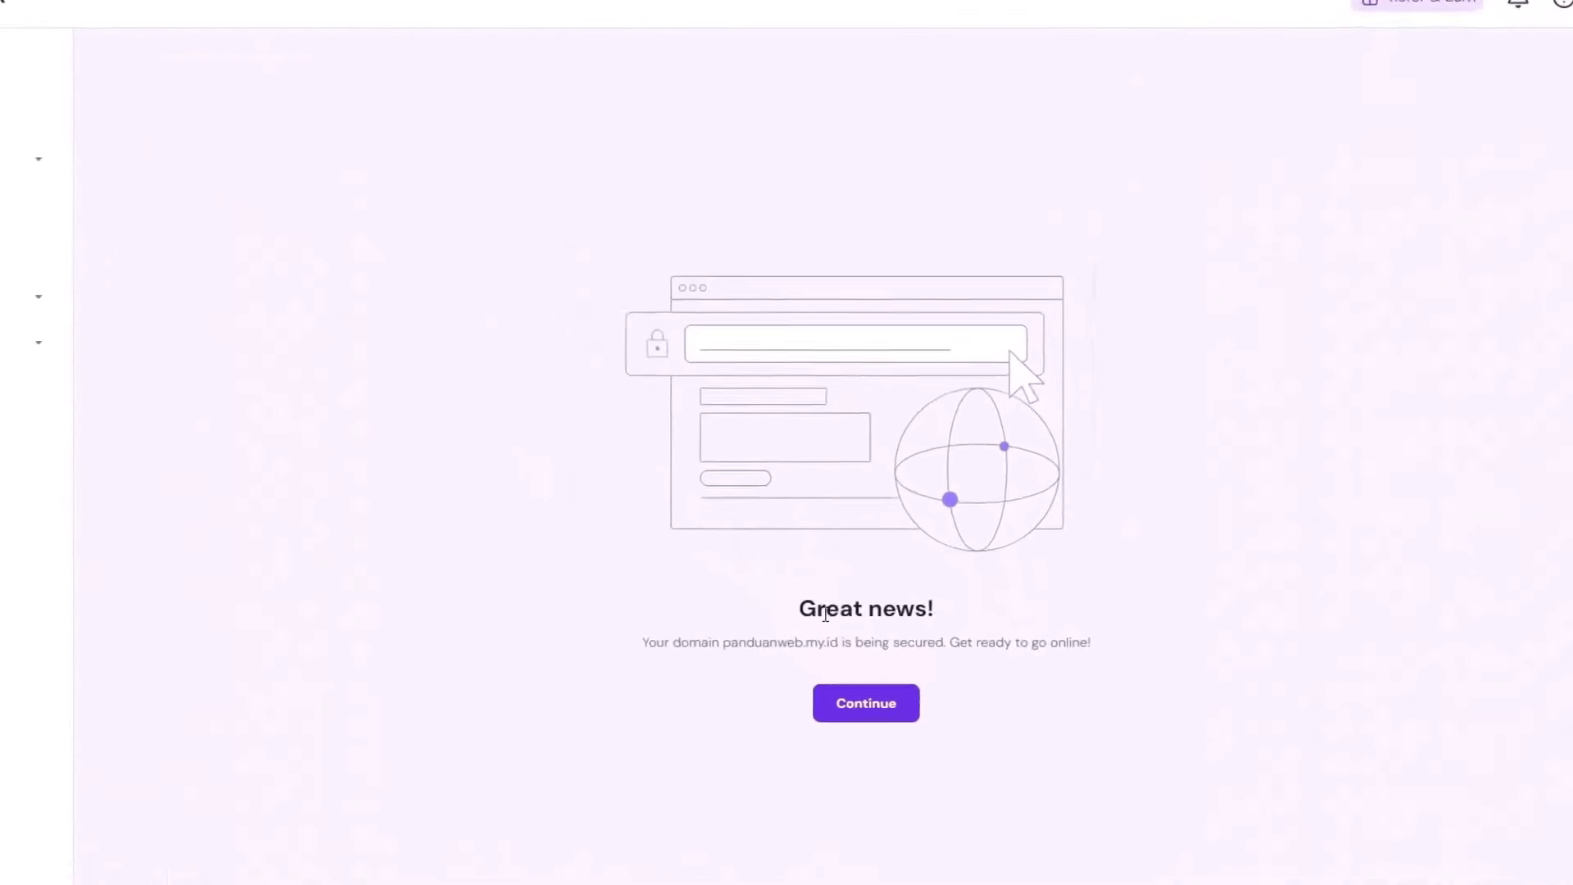
Go to the hosting account's home page and start the setup of the pending Premium Web Hosting plan
left_click_drag(548, 621, 1071, 620)
left_click(1282, 618)
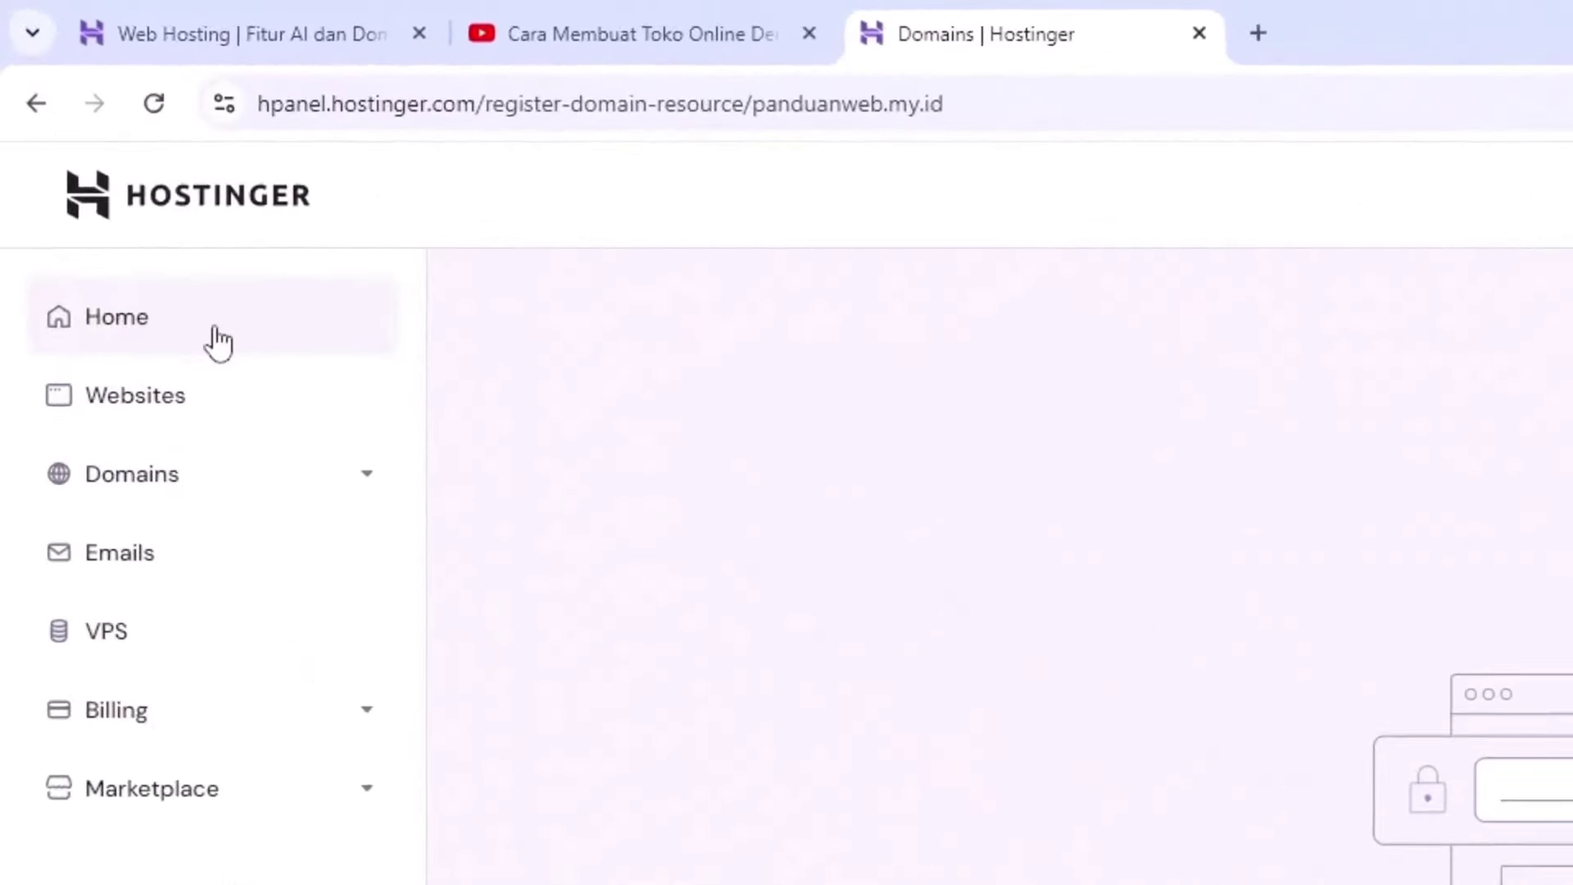
left_click(120, 327)
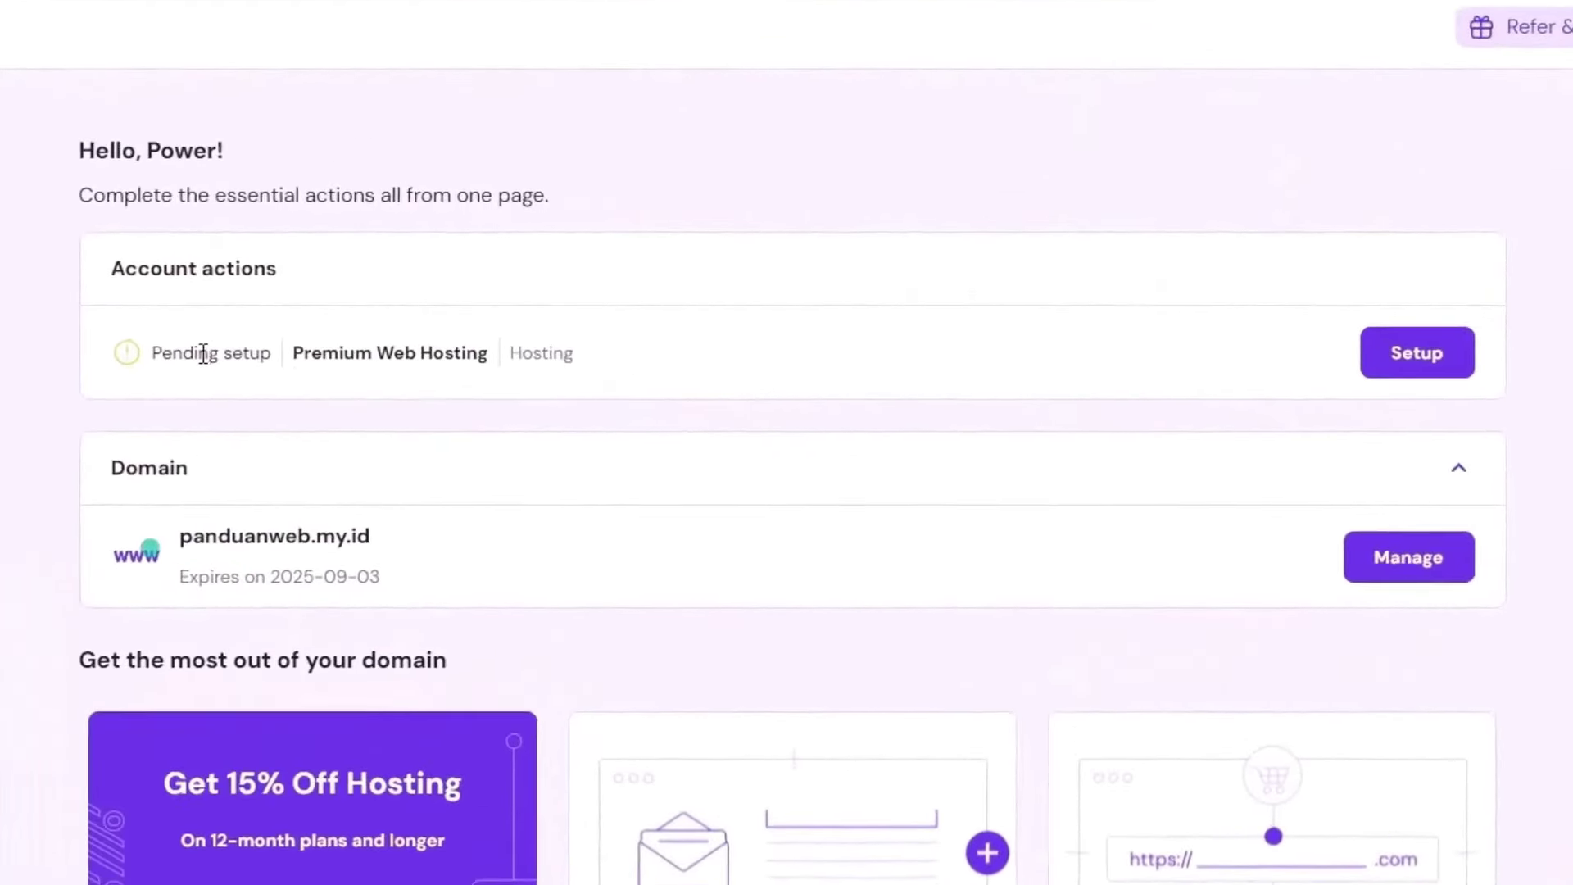
left_click_drag(324, 352, 432, 353)
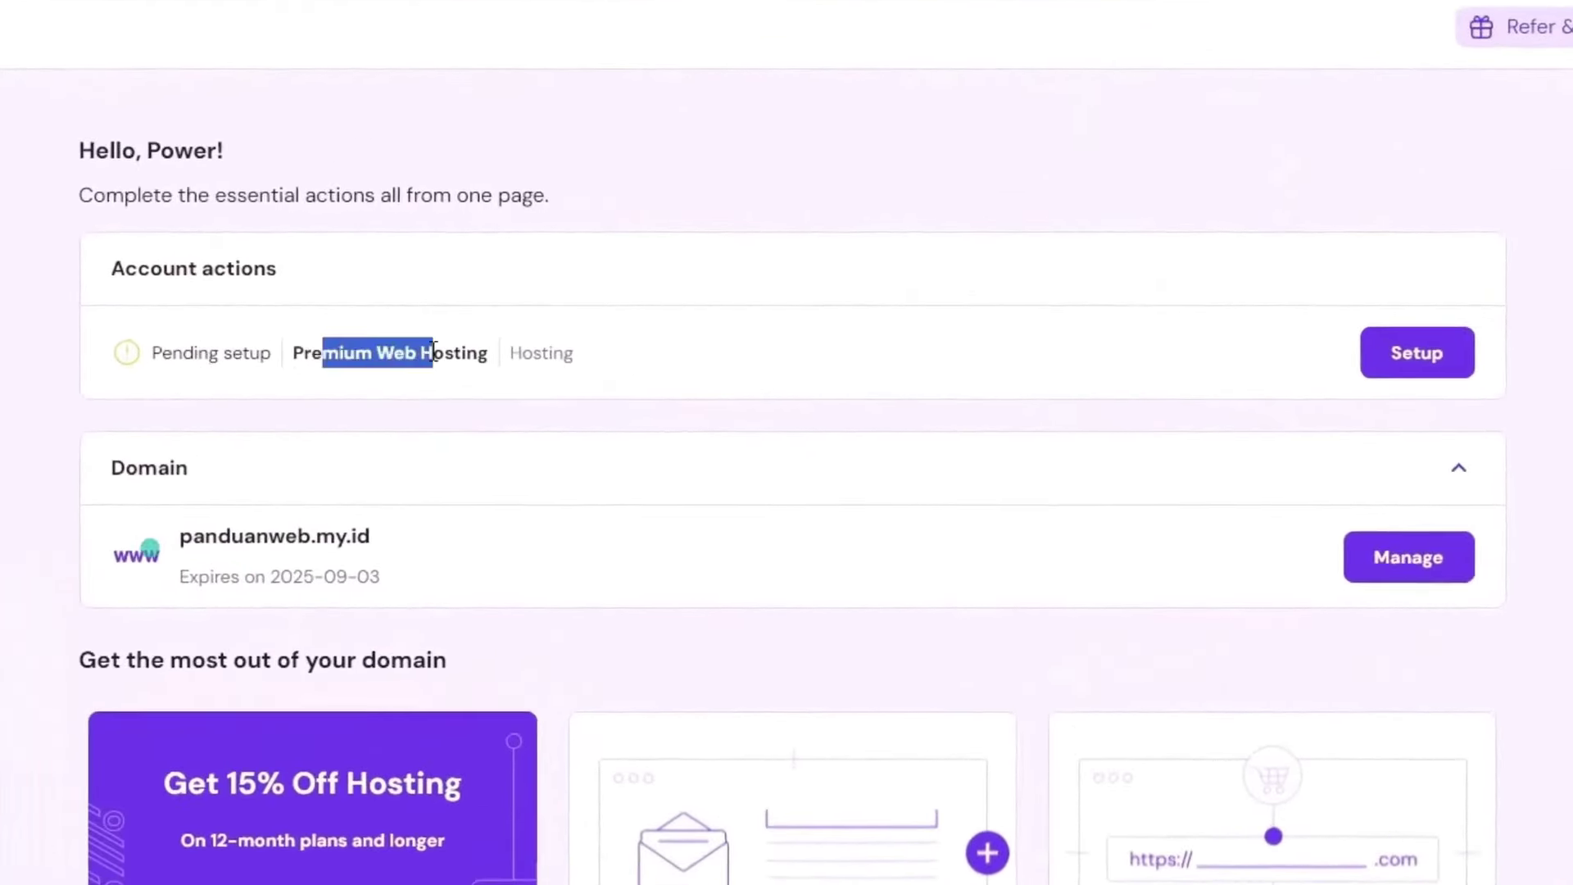
left_click(1425, 377)
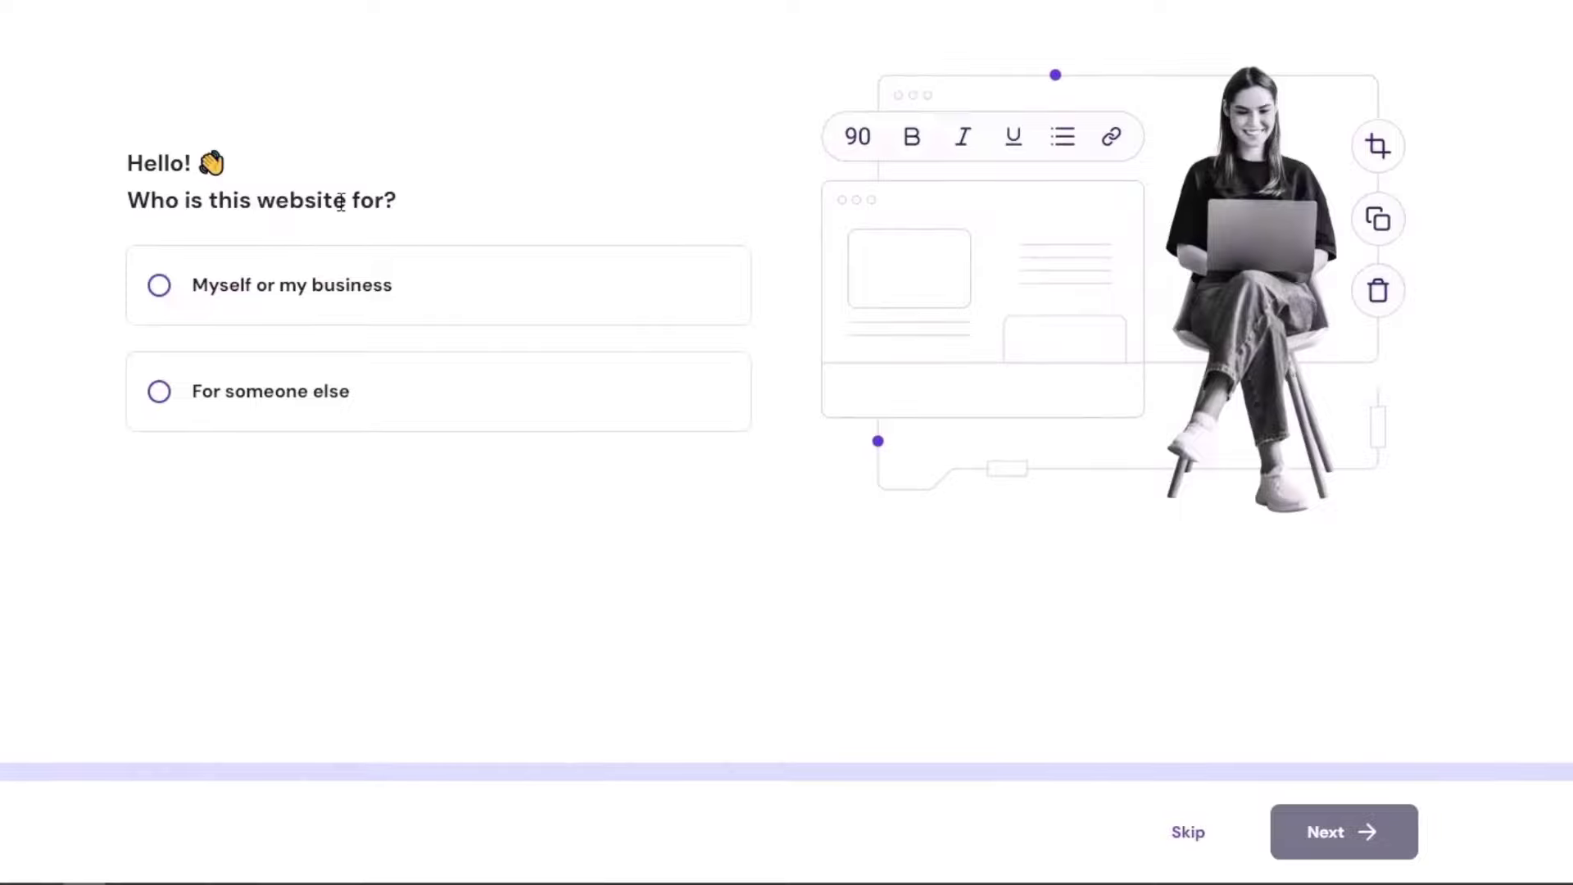
Answer the onboarding questions with Myself or my business, I'll create a website, and WordPress as the building platform
left_click(160, 287)
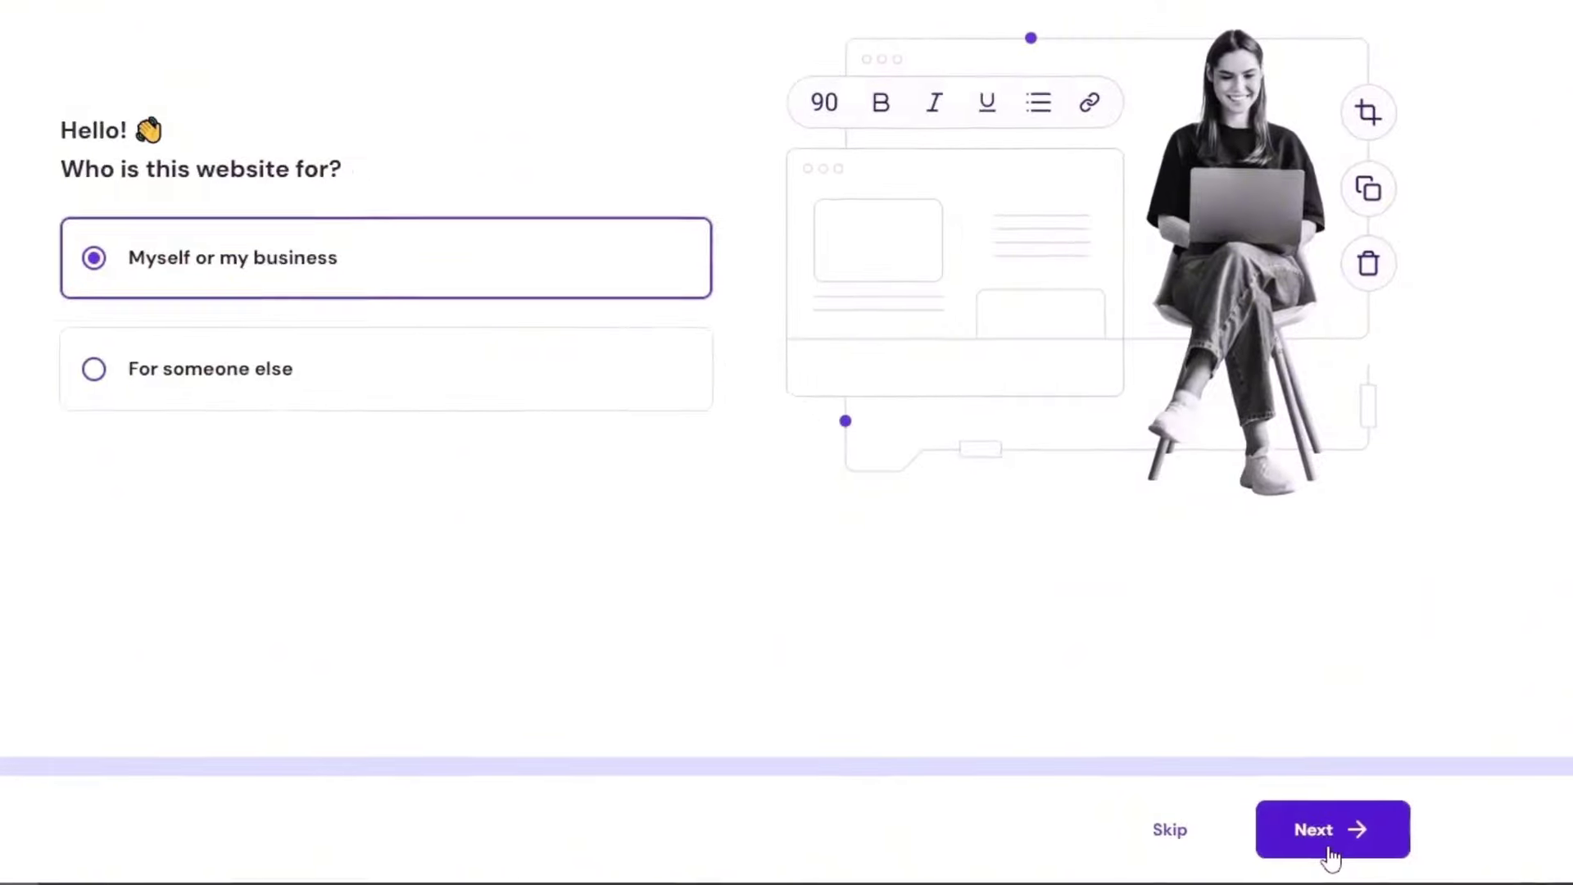
left_click(1329, 856)
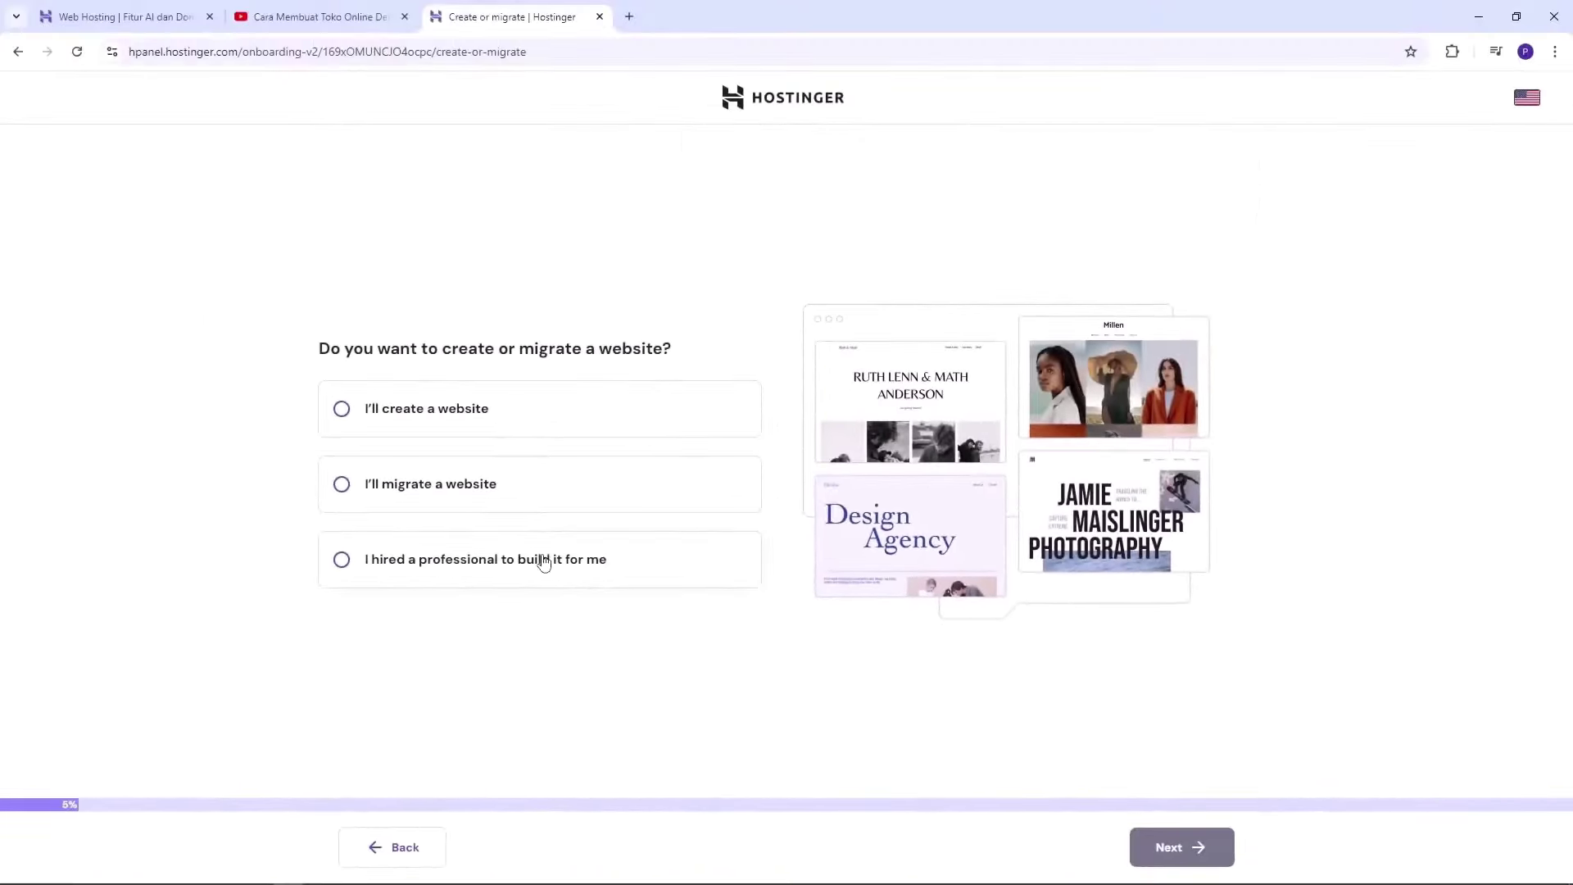
left_click(389, 410)
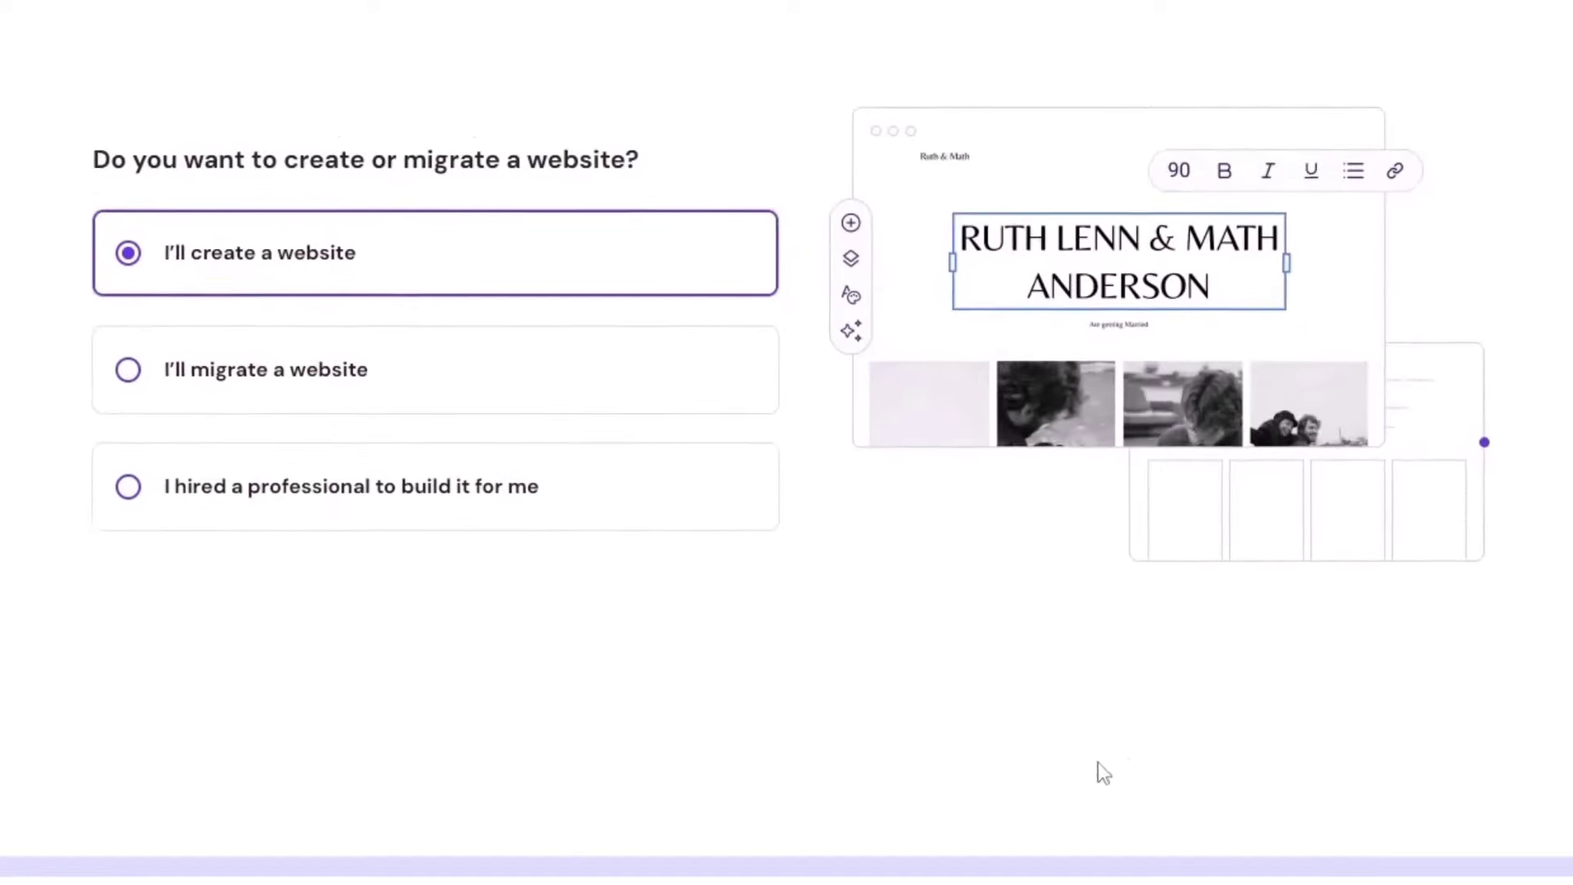
left_click(1369, 824)
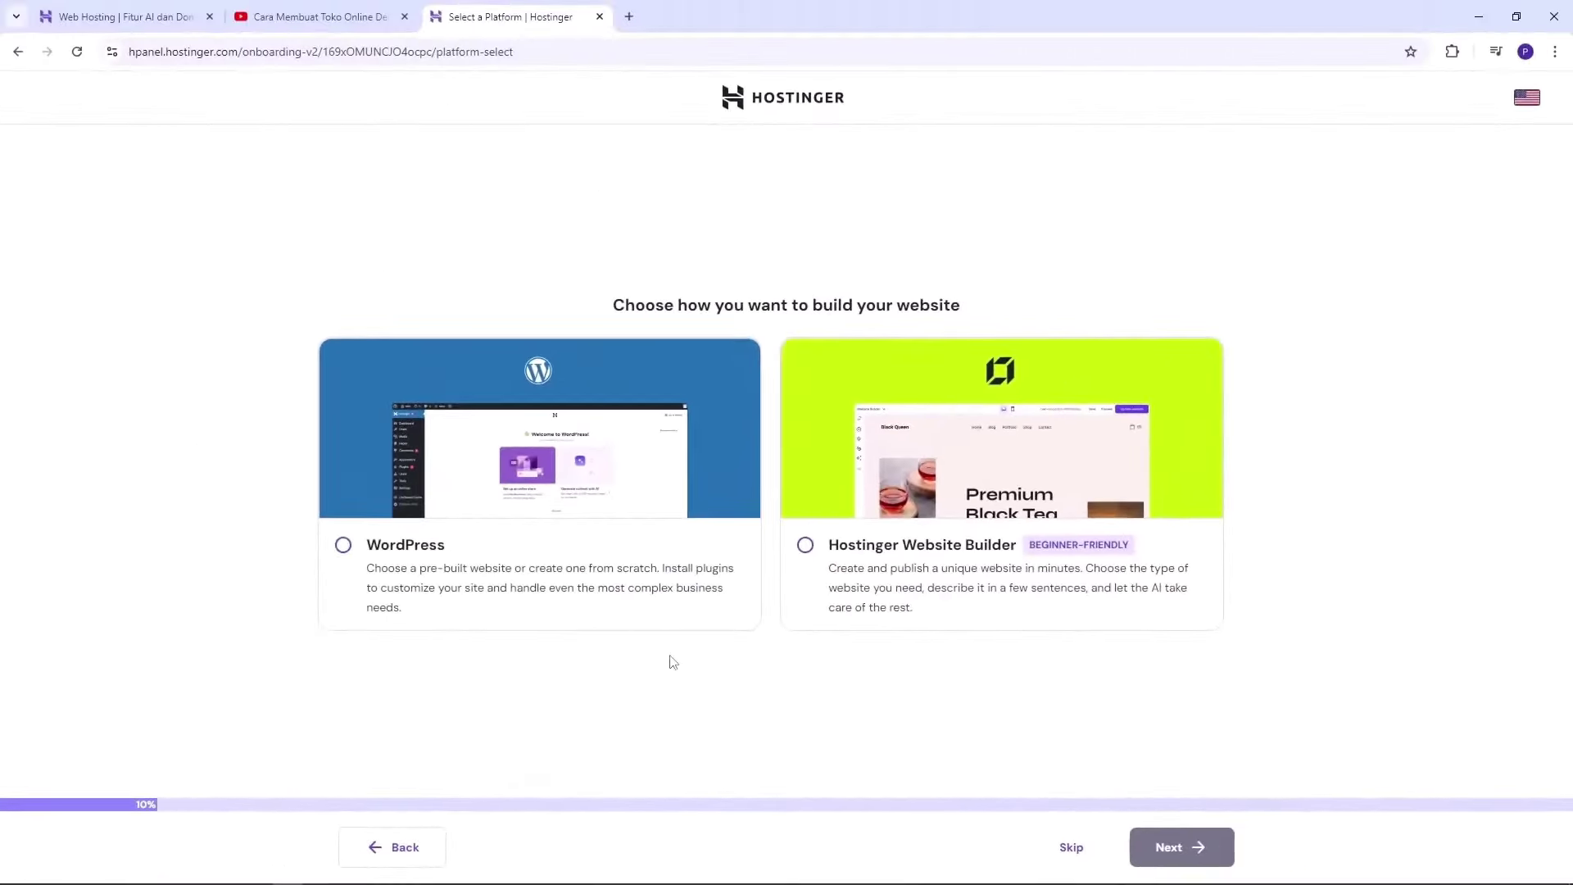
left_click(292, 541)
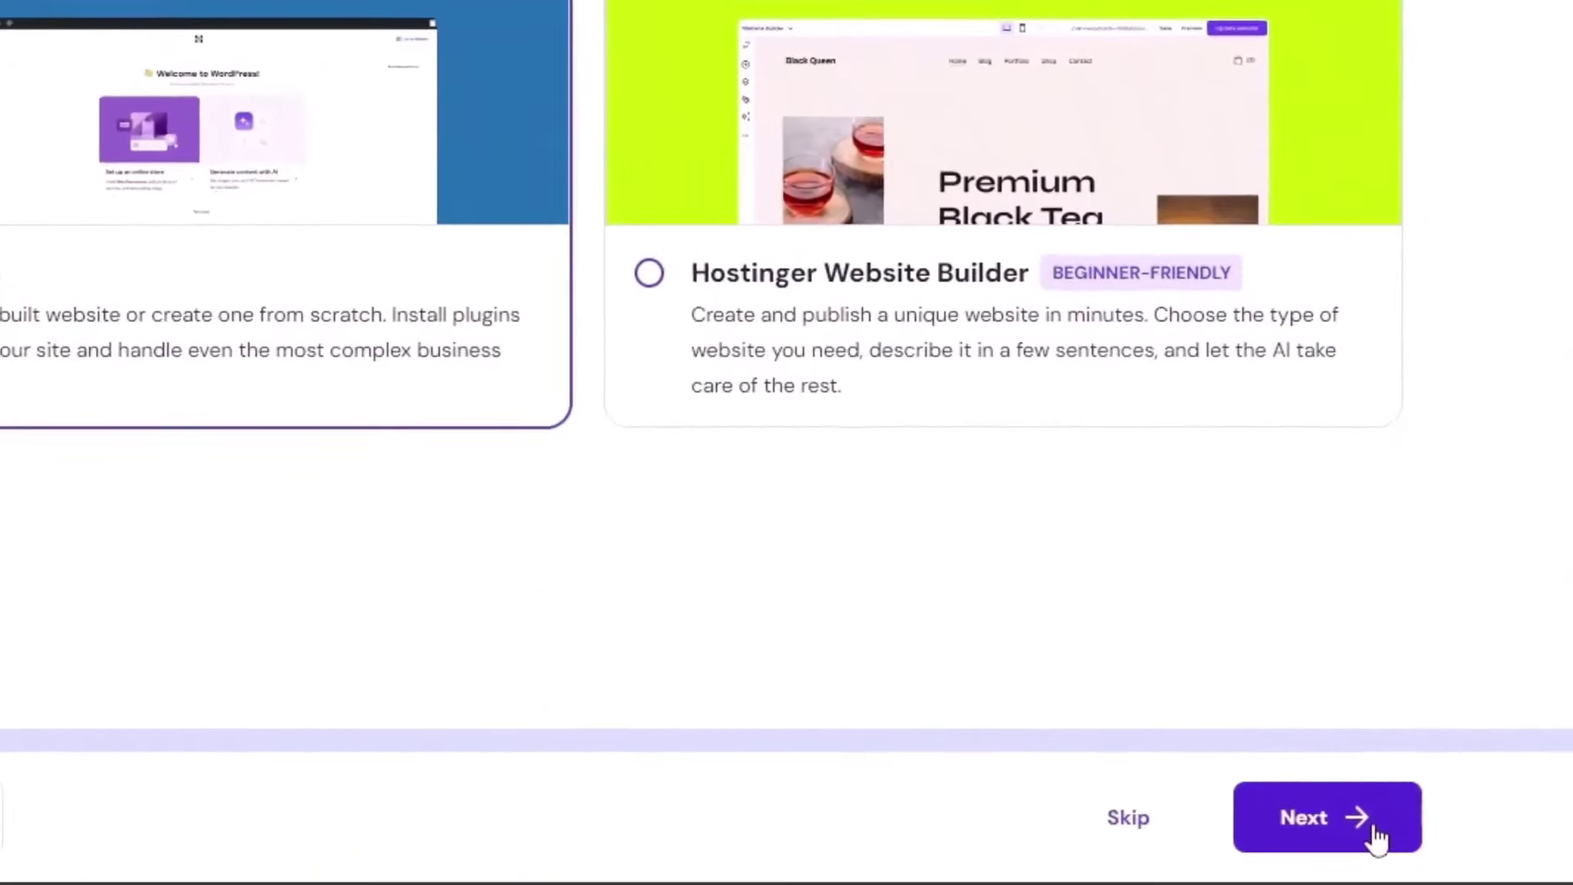
left_click(1377, 836)
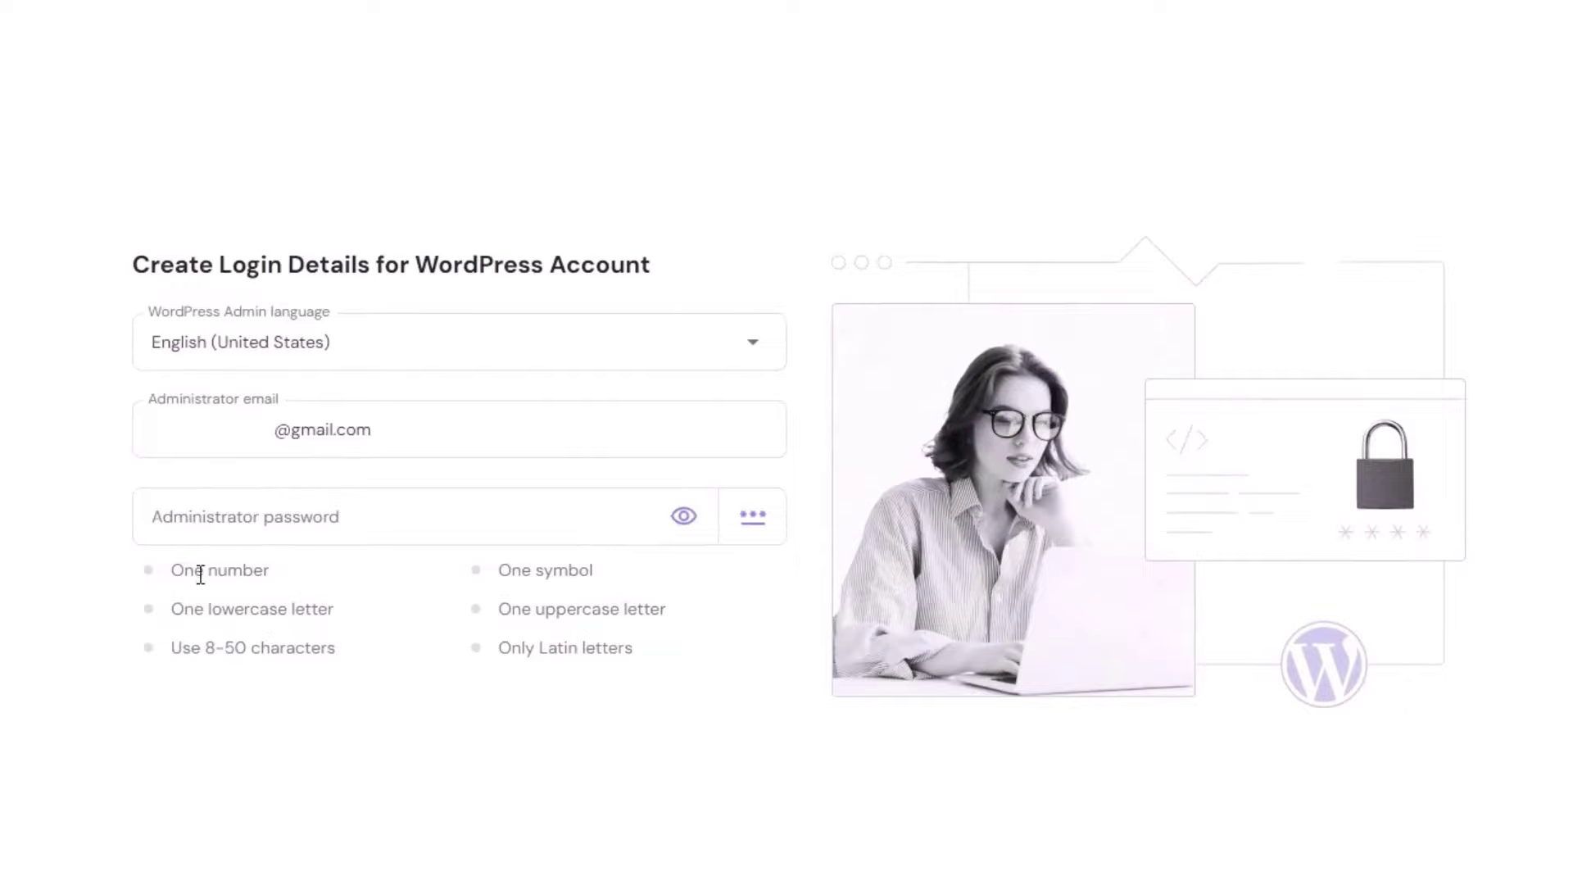
Check the password requirements, enter an administrator password for the WordPress account, and submit the login details
left_click_drag(185, 571, 263, 579)
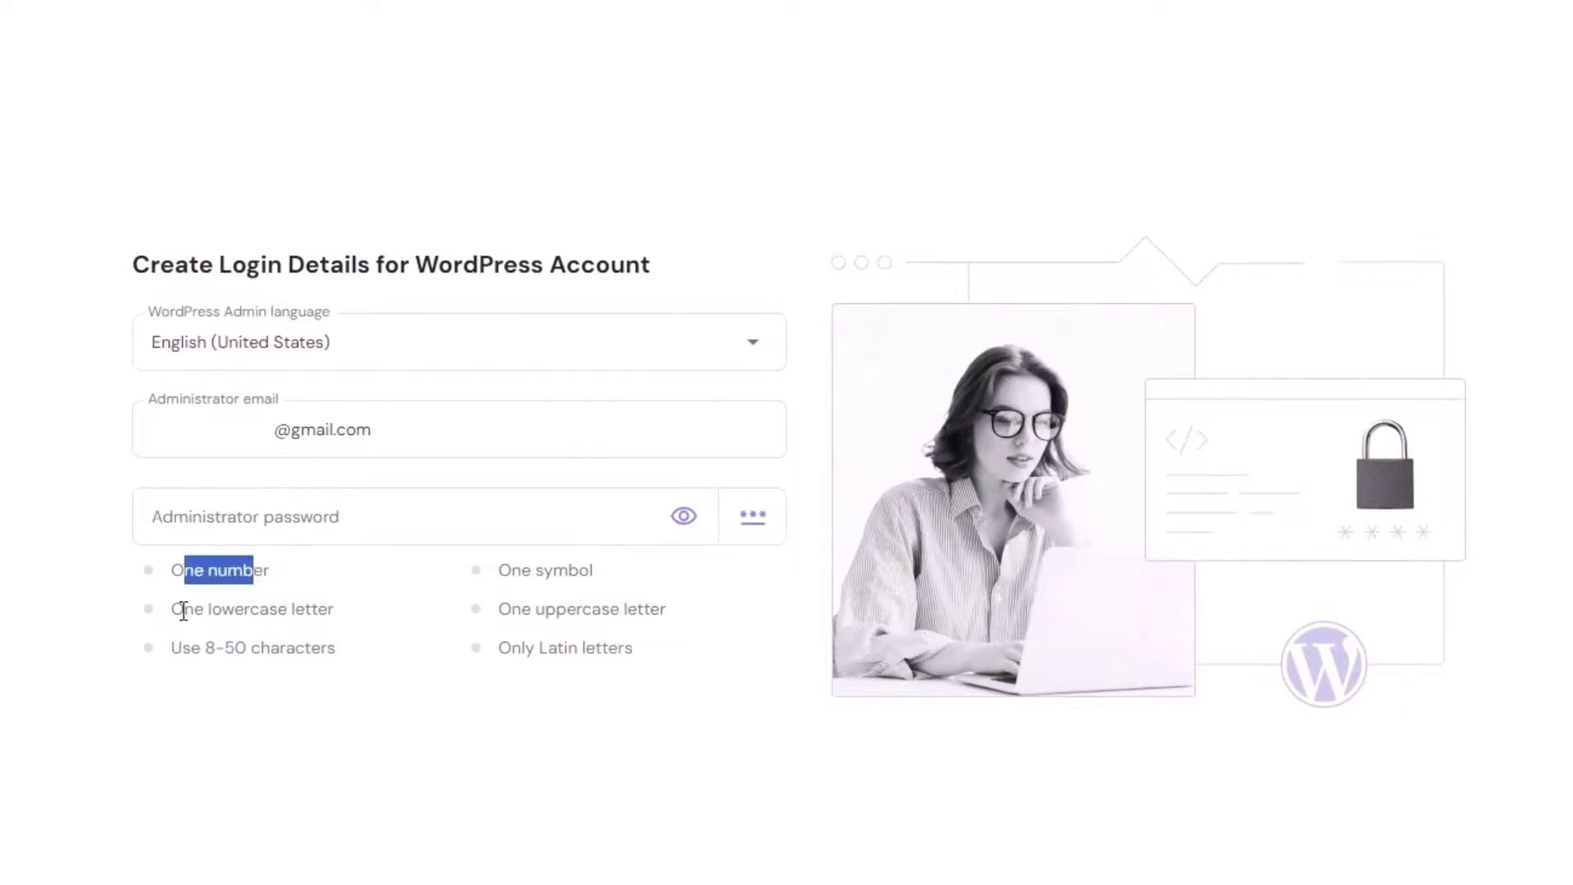
left_click_drag(183, 610, 282, 614)
left_click_drag(511, 571, 572, 565)
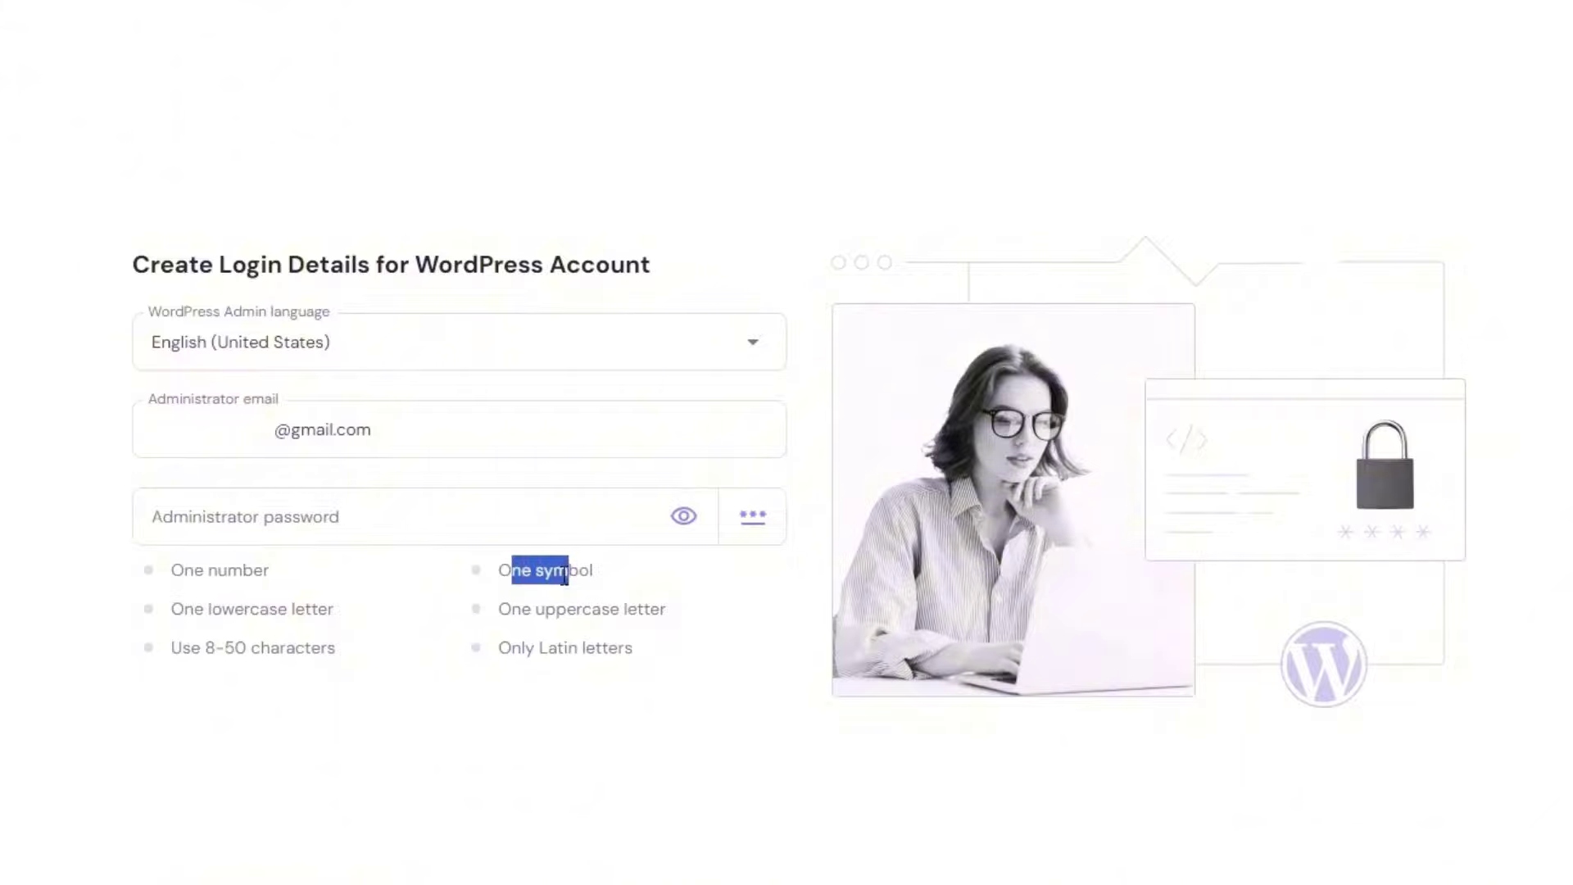
left_click_drag(512, 611, 578, 615)
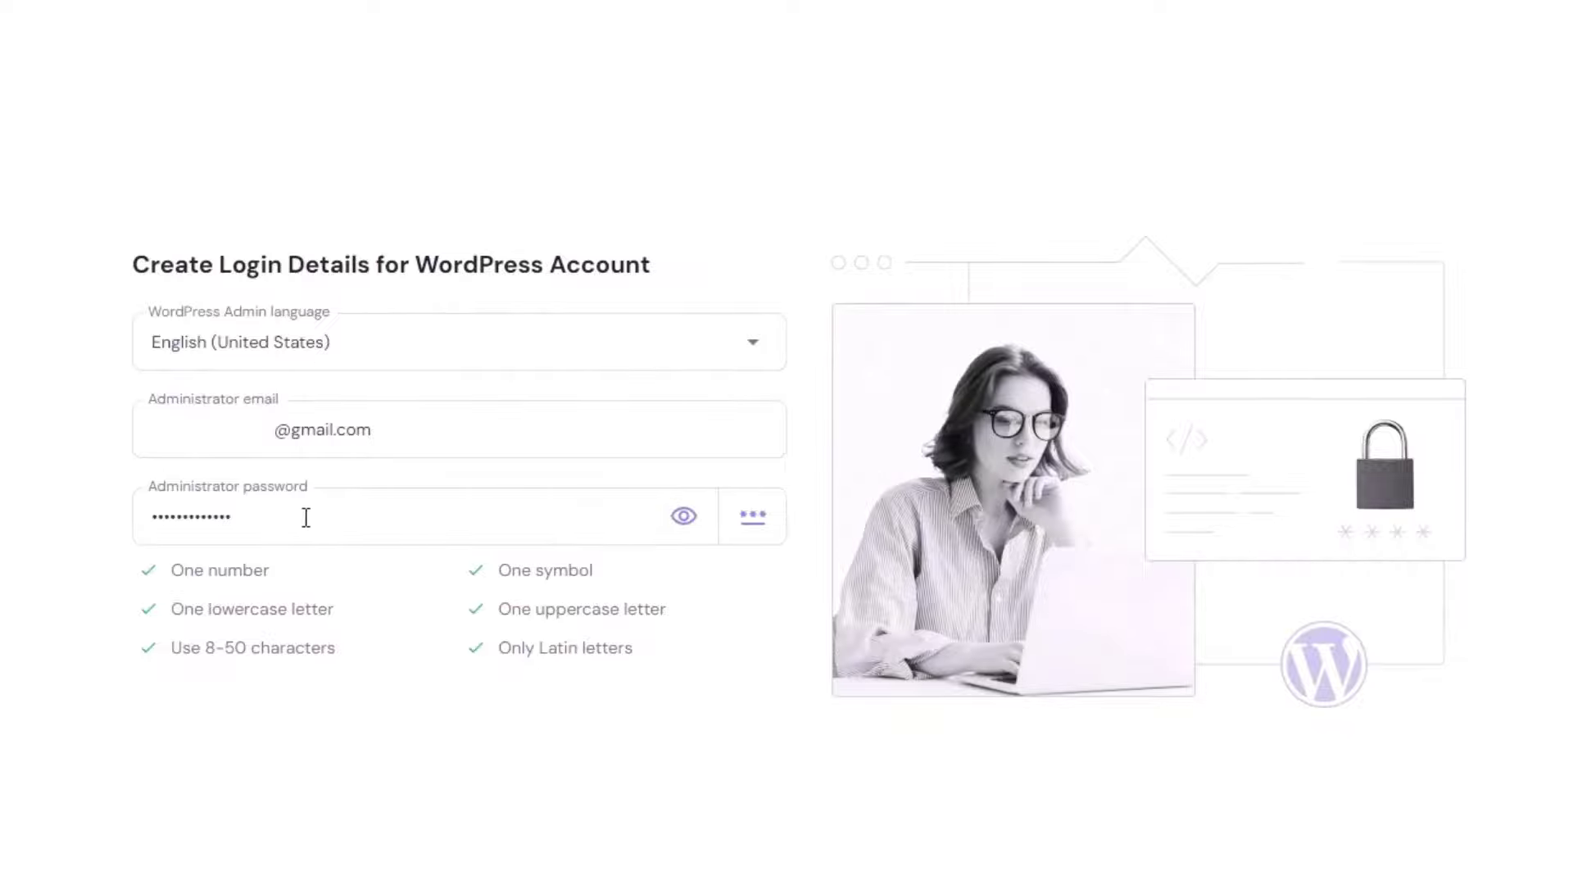
left_click(1275, 835)
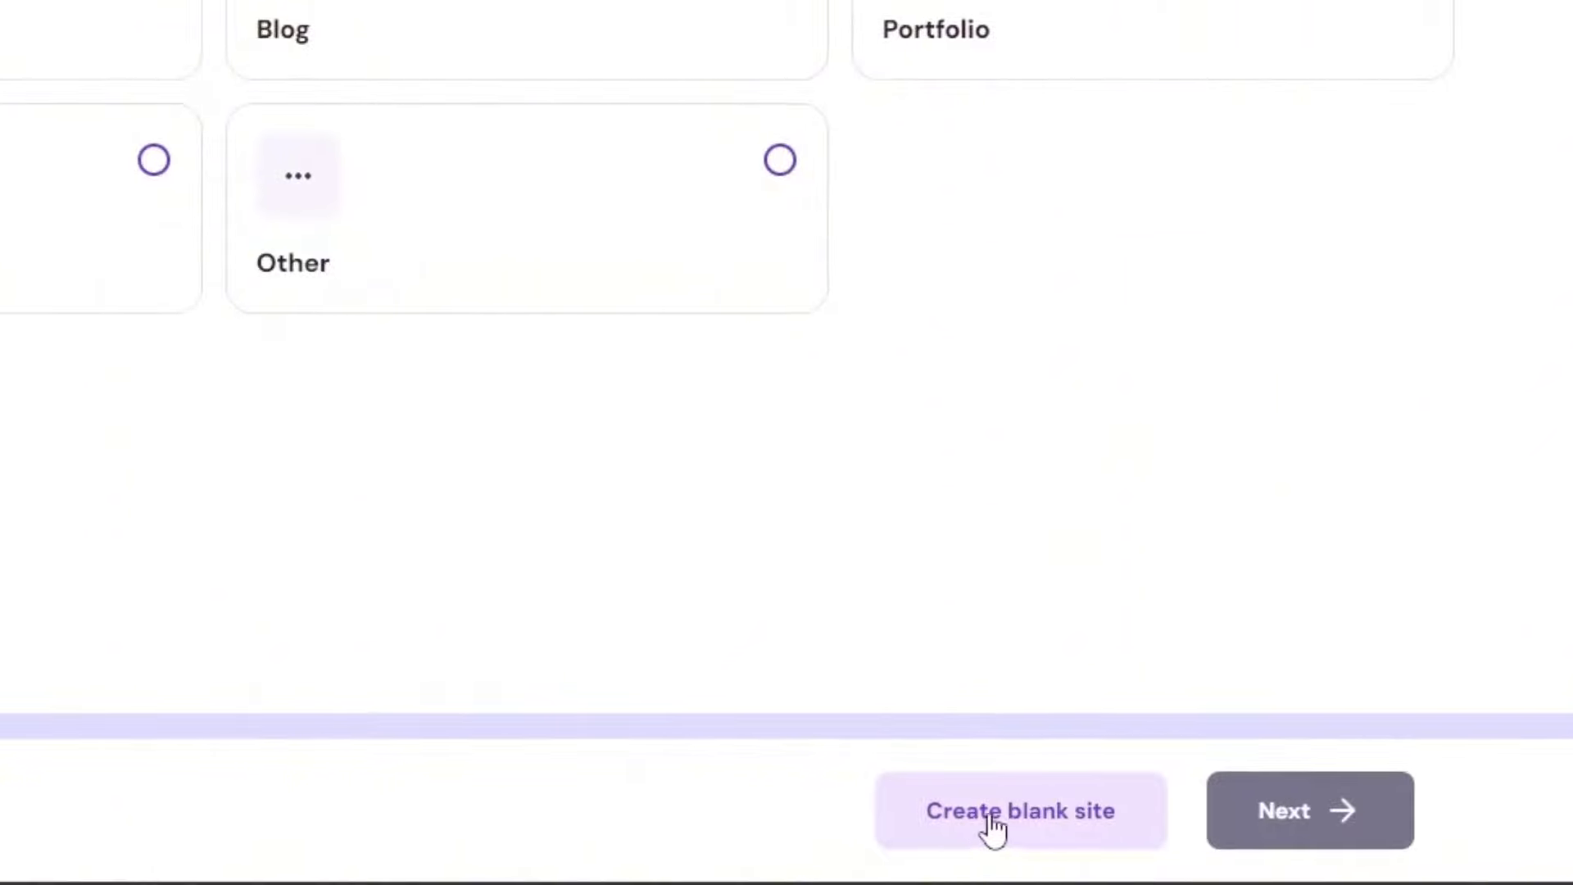
Choose to create a blank site and assign the owned domain panduanweb.my.id to it
left_click(1045, 826)
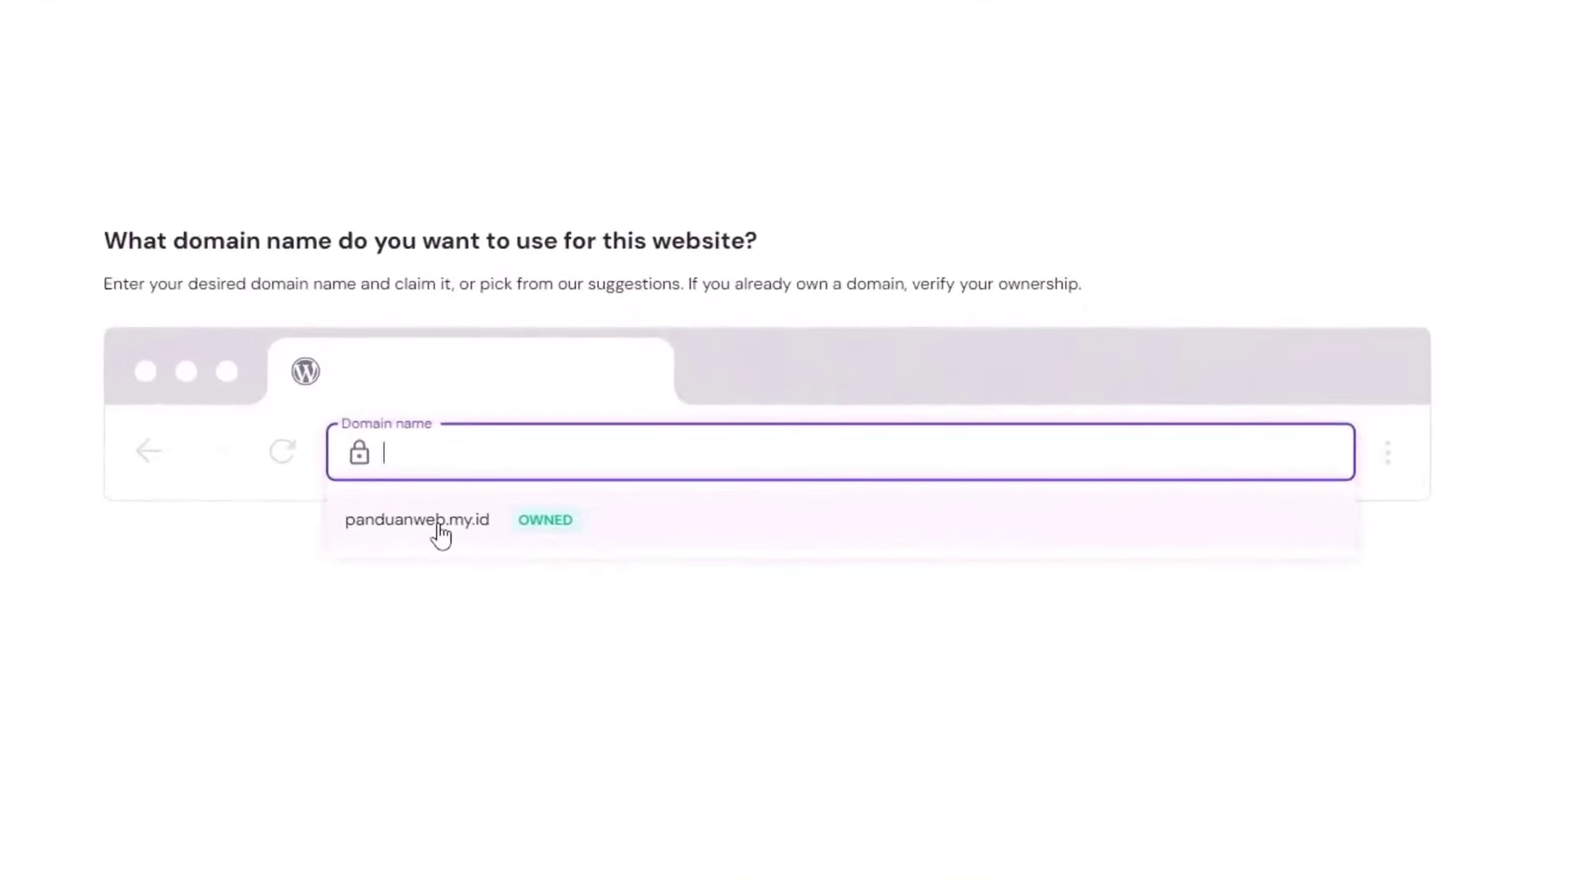
left_click(441, 534)
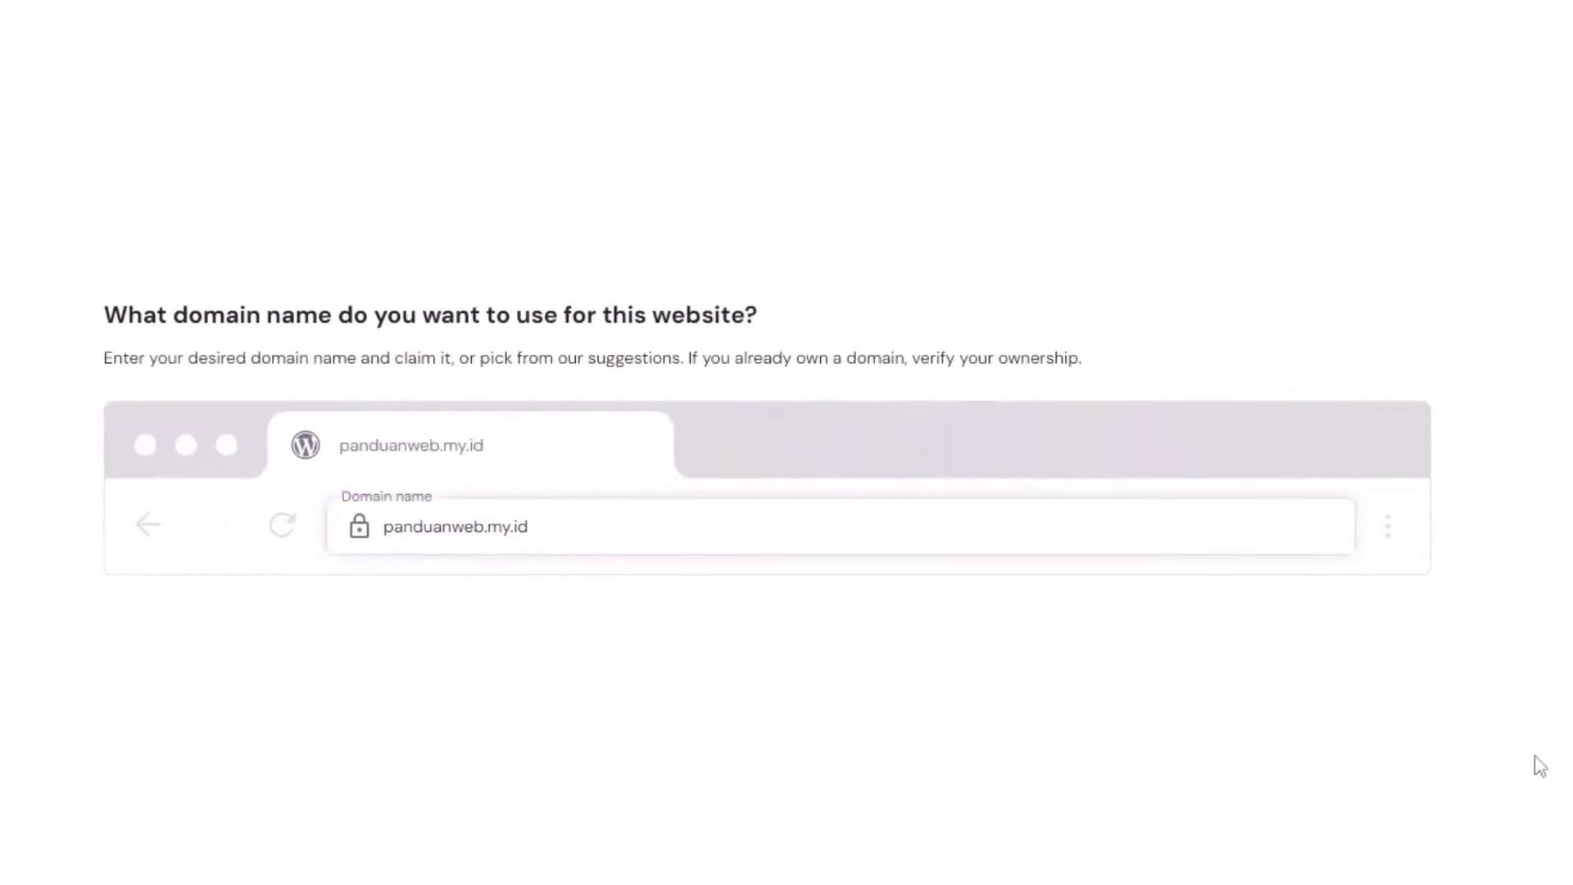
left_click(1361, 881)
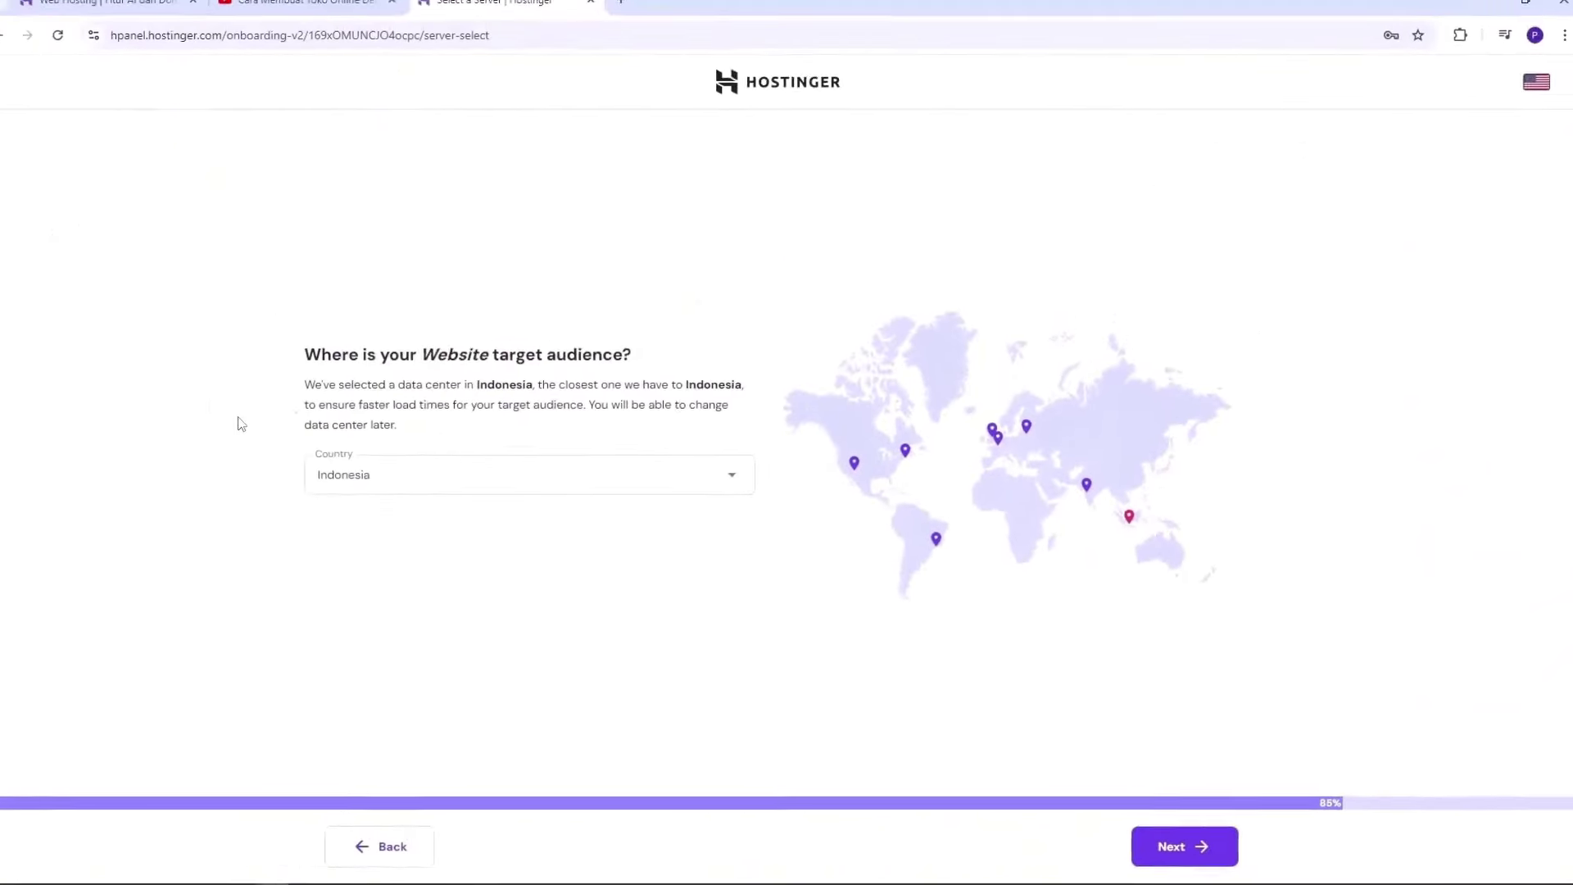
Review the available target audience countries, keep Indonesia, and proceed with the website setup
left_click(516, 489)
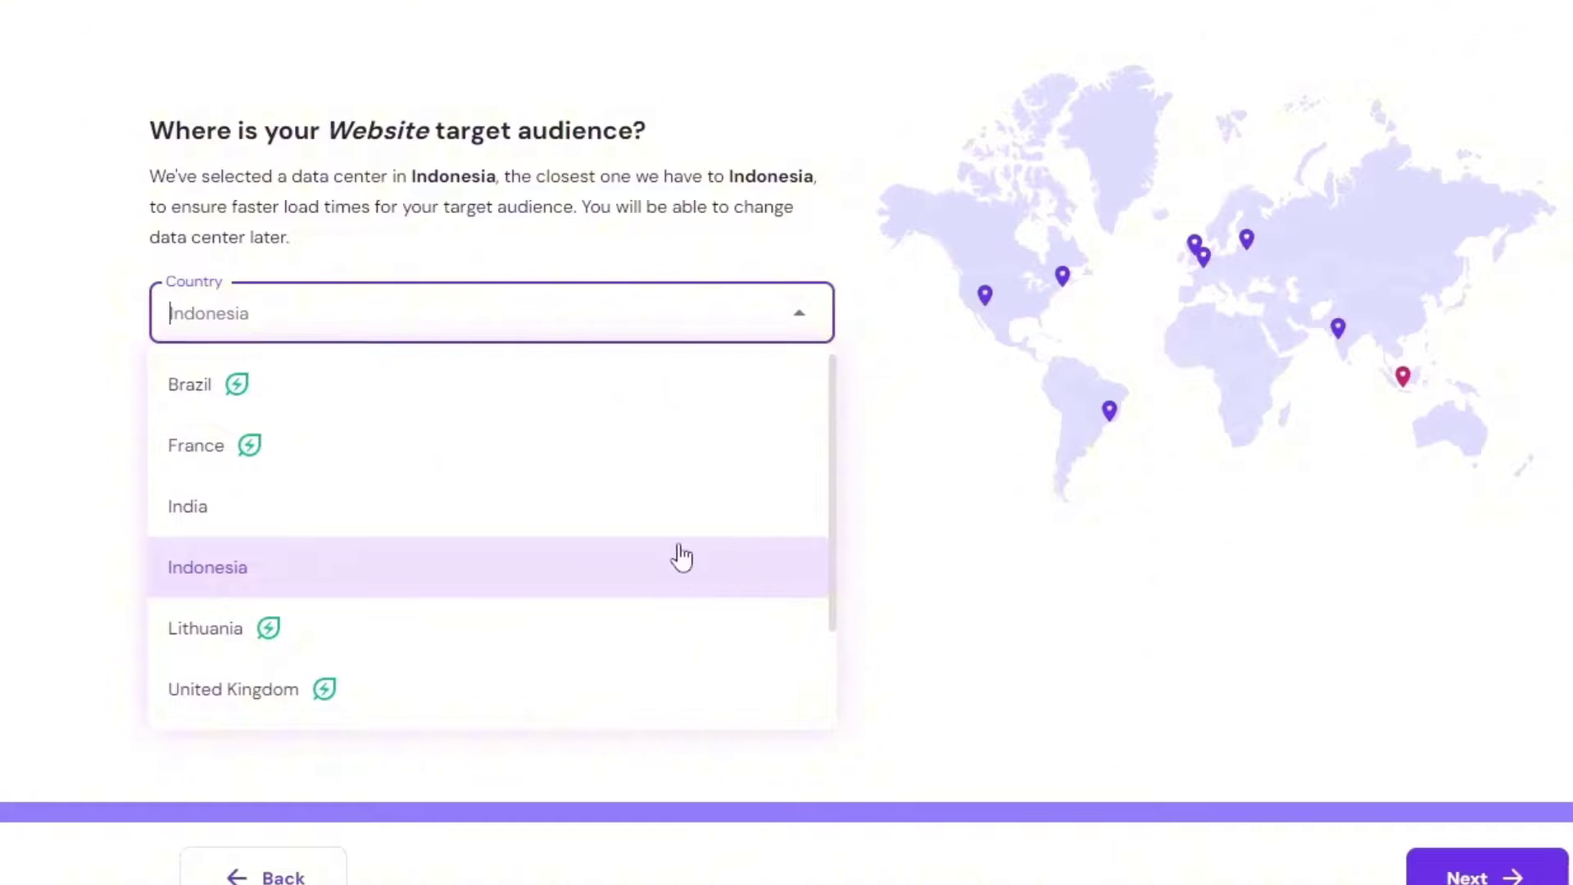
scroll(721, 551, "down", 2)
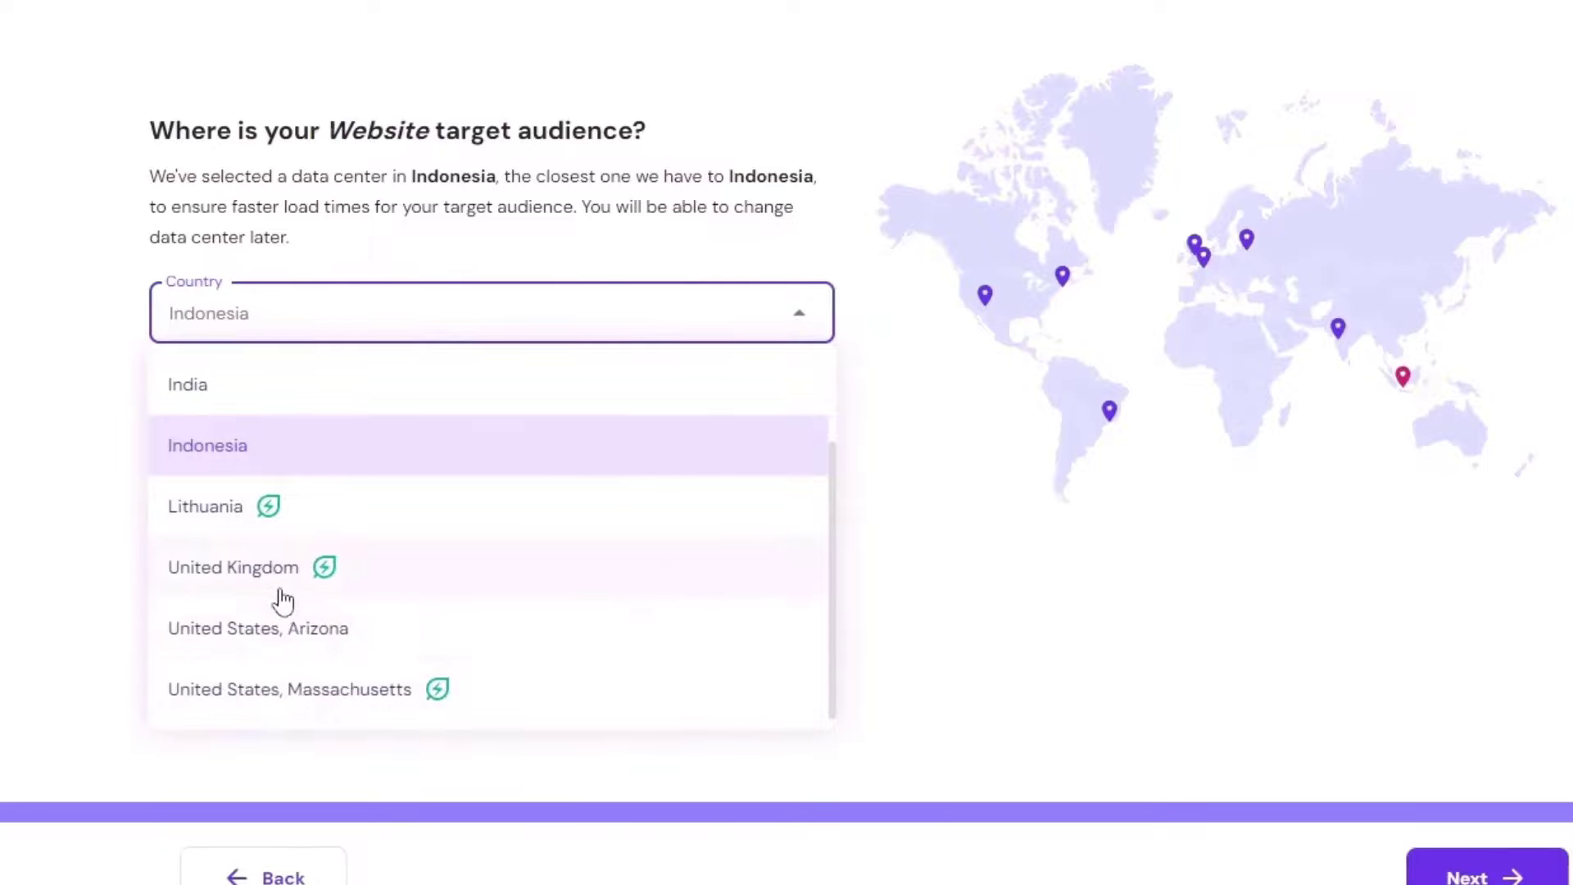
scroll(537, 467, "up", 2)
left_click(1224, 636)
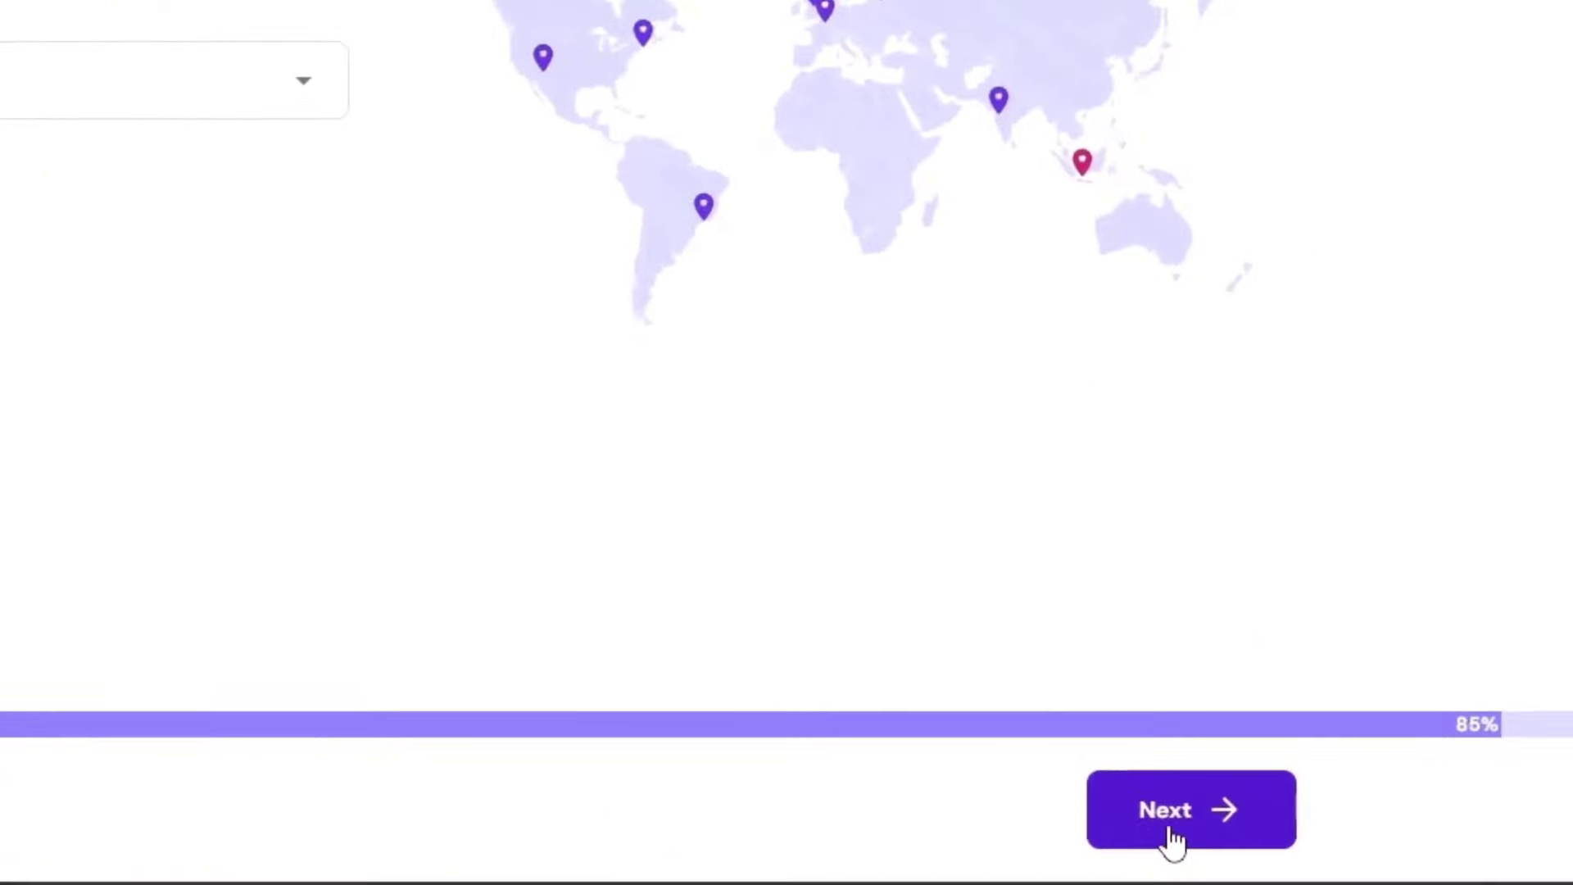
left_click(1211, 788)
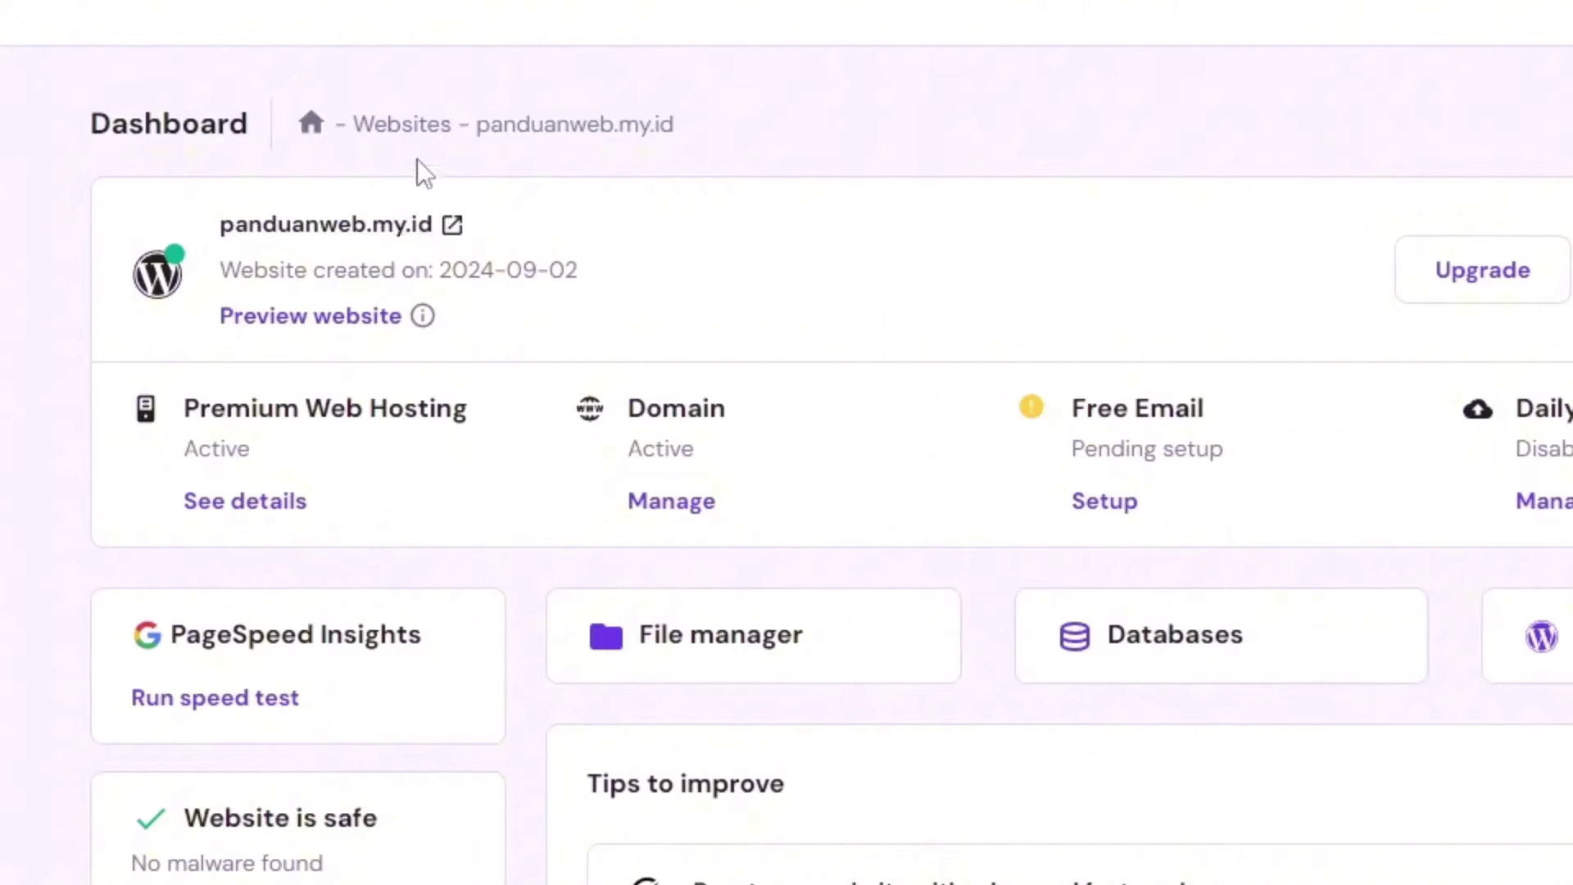
Open the live site panduanweb.my.id from the dashboard and look through its default homepage
left_click(374, 230)
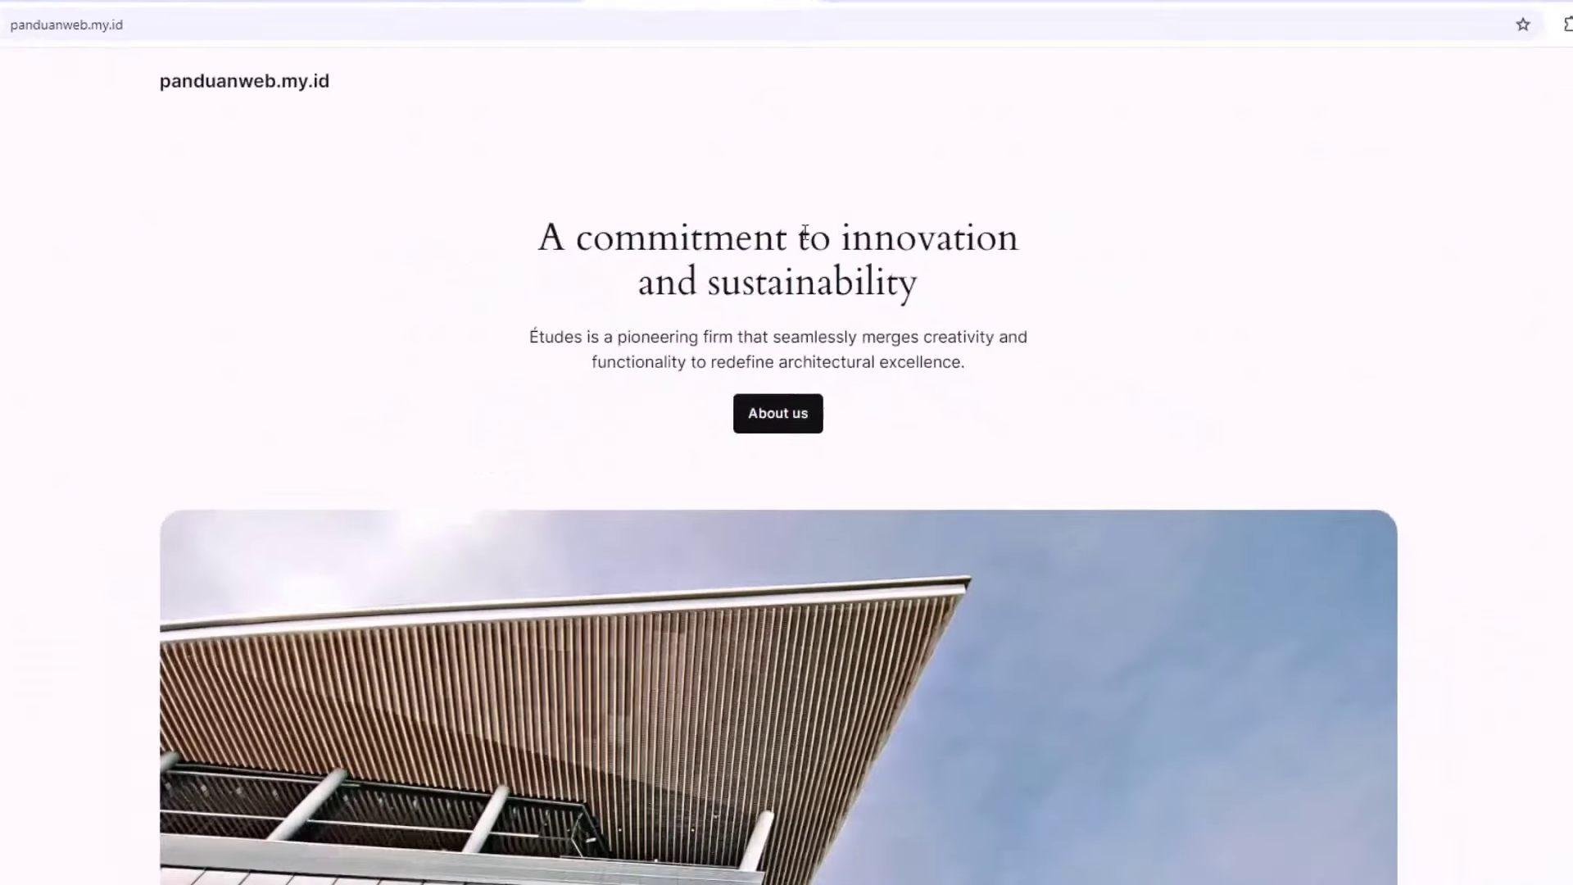
scroll(1344, 356, "down", 14)
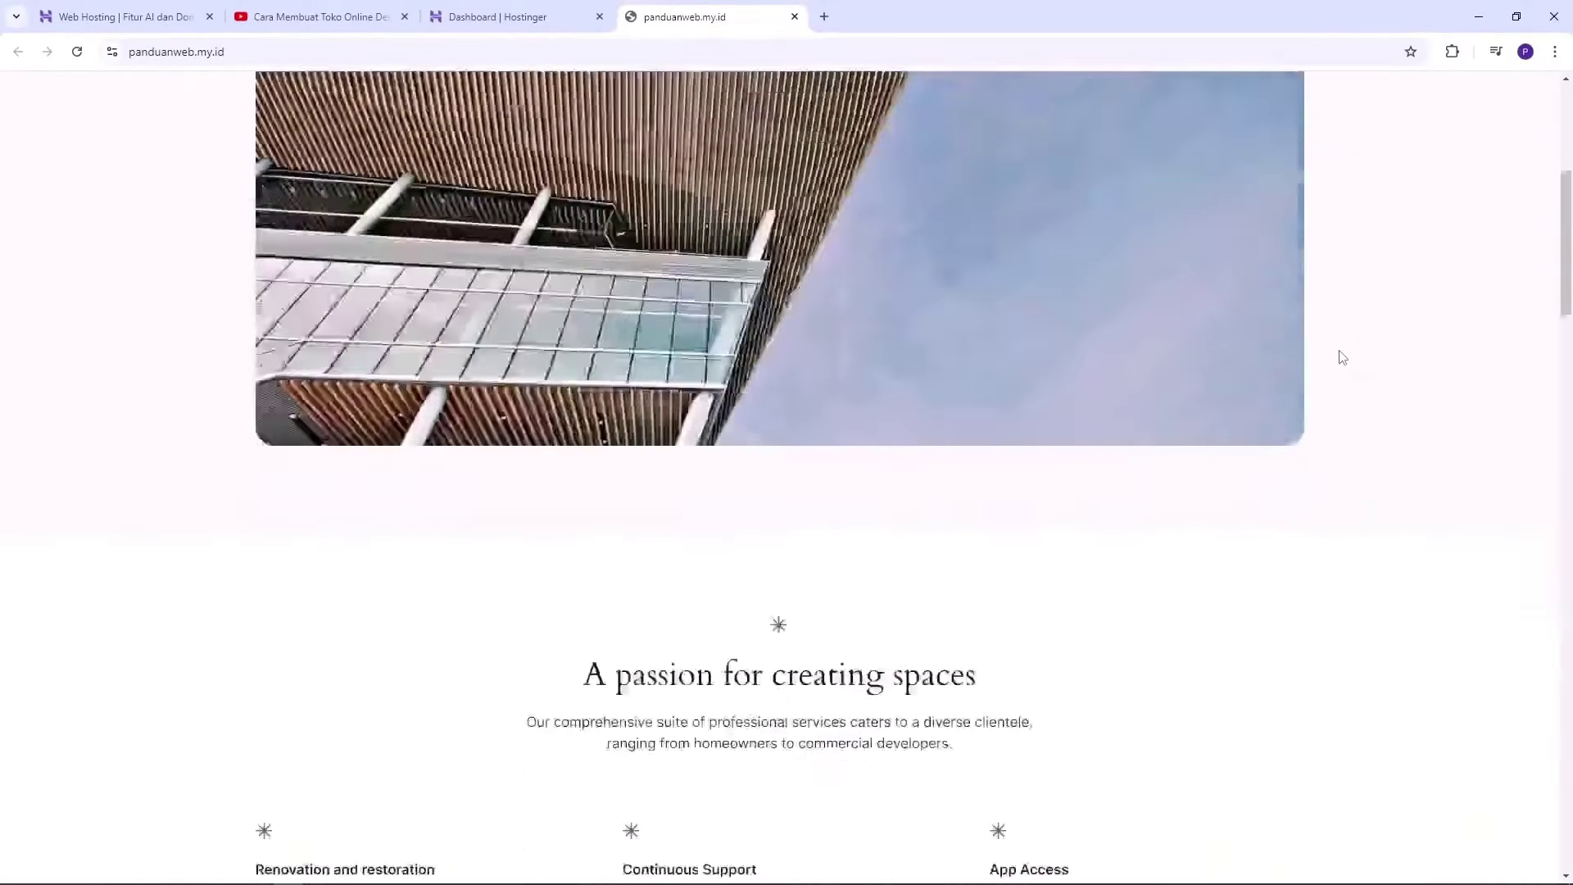
scroll(1343, 356, "up", 15)
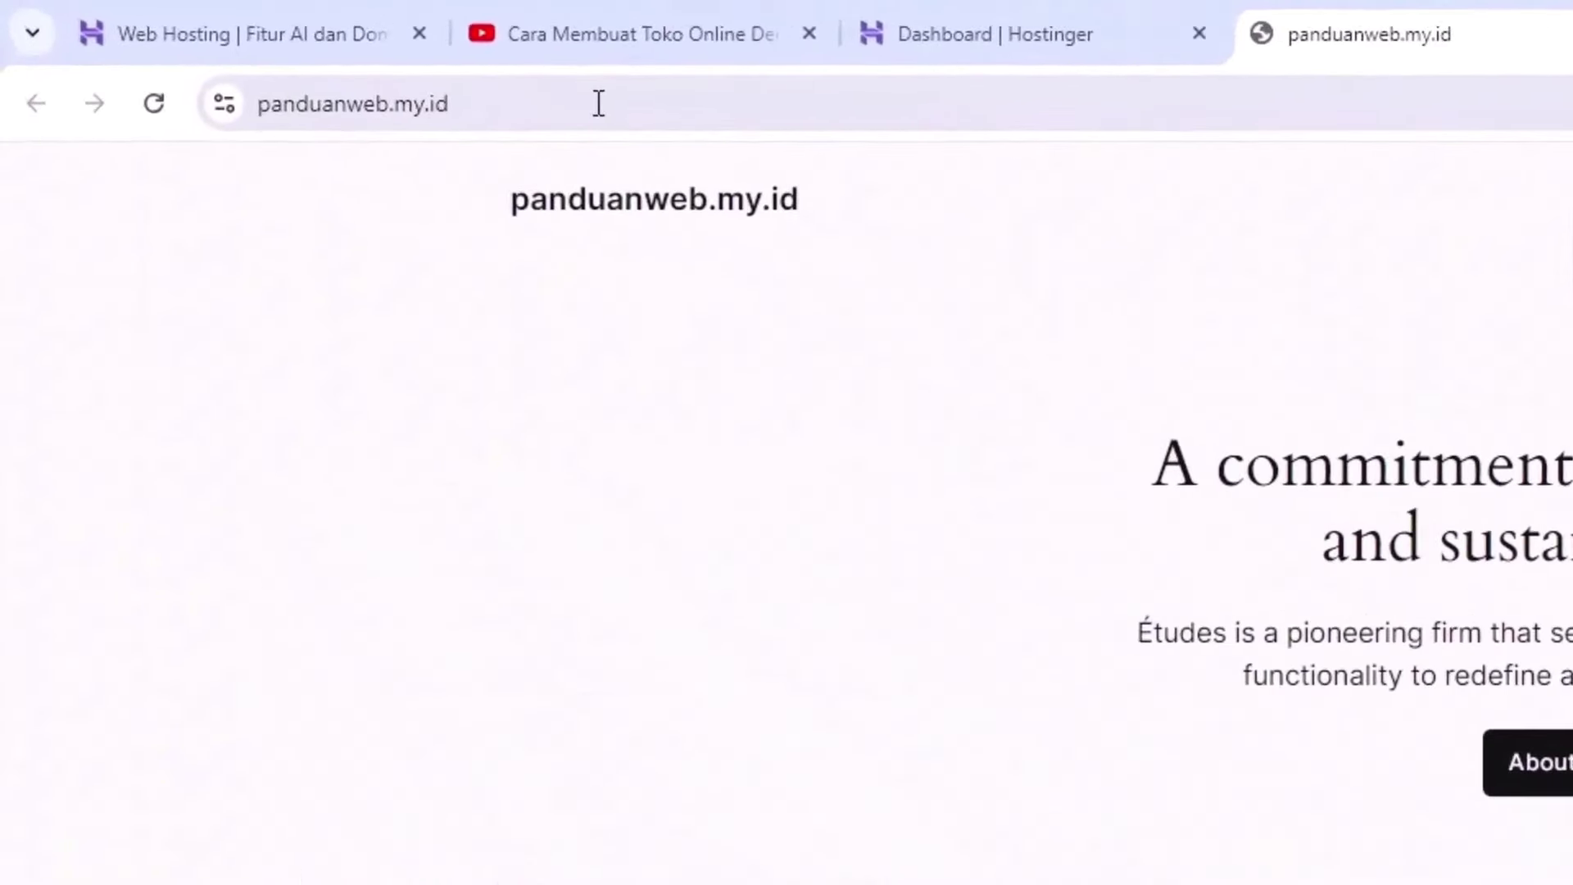
left_click(299, 52)
left_click(666, 103)
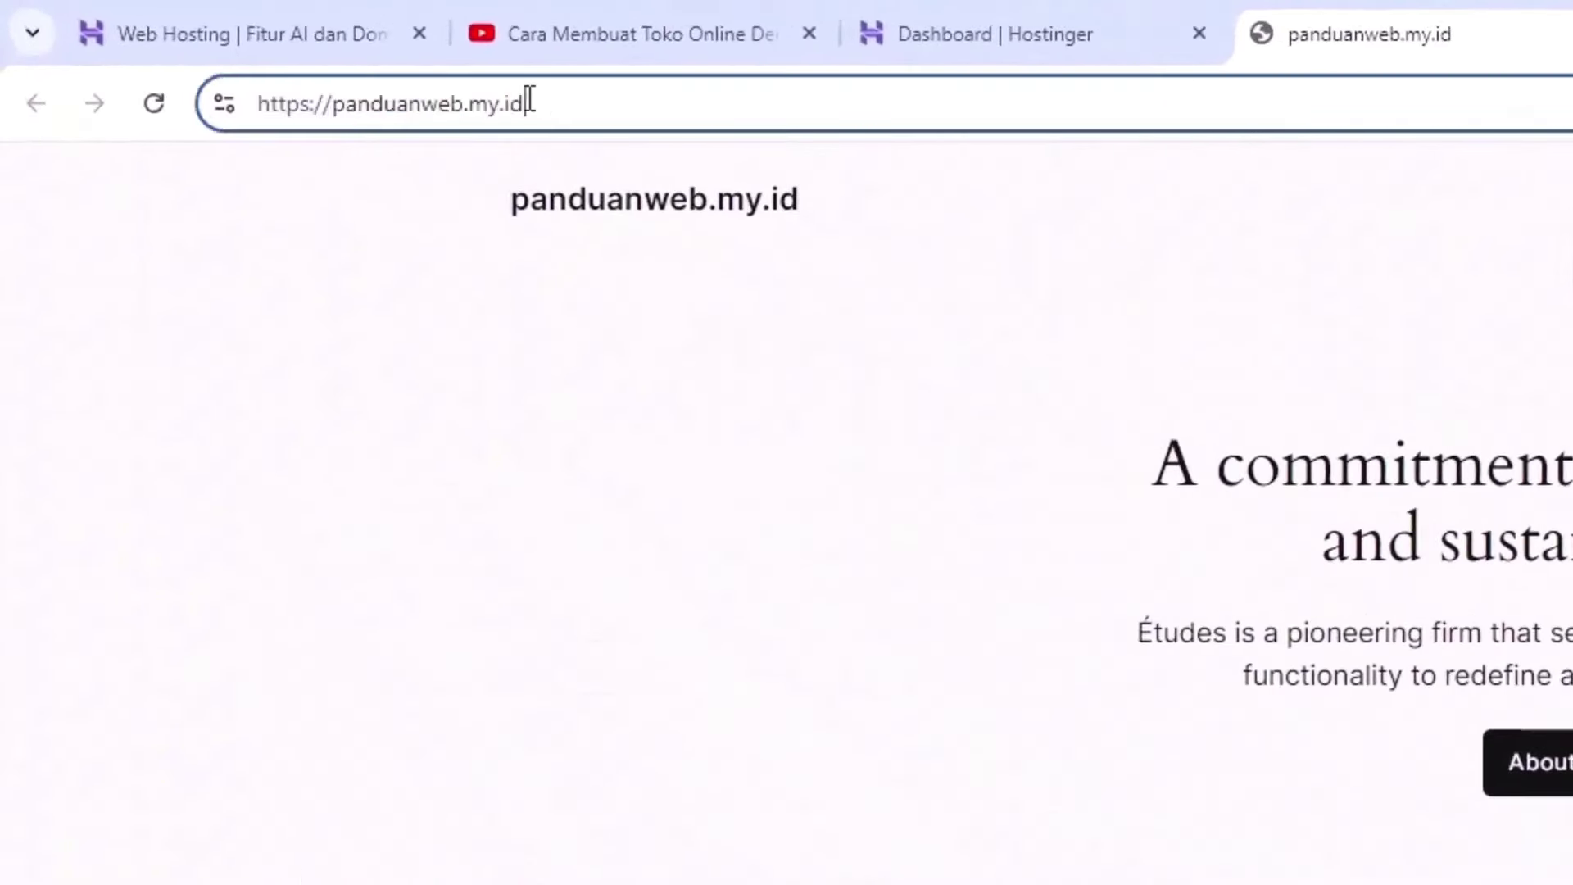
left_click_drag(529, 103, 246, 98)
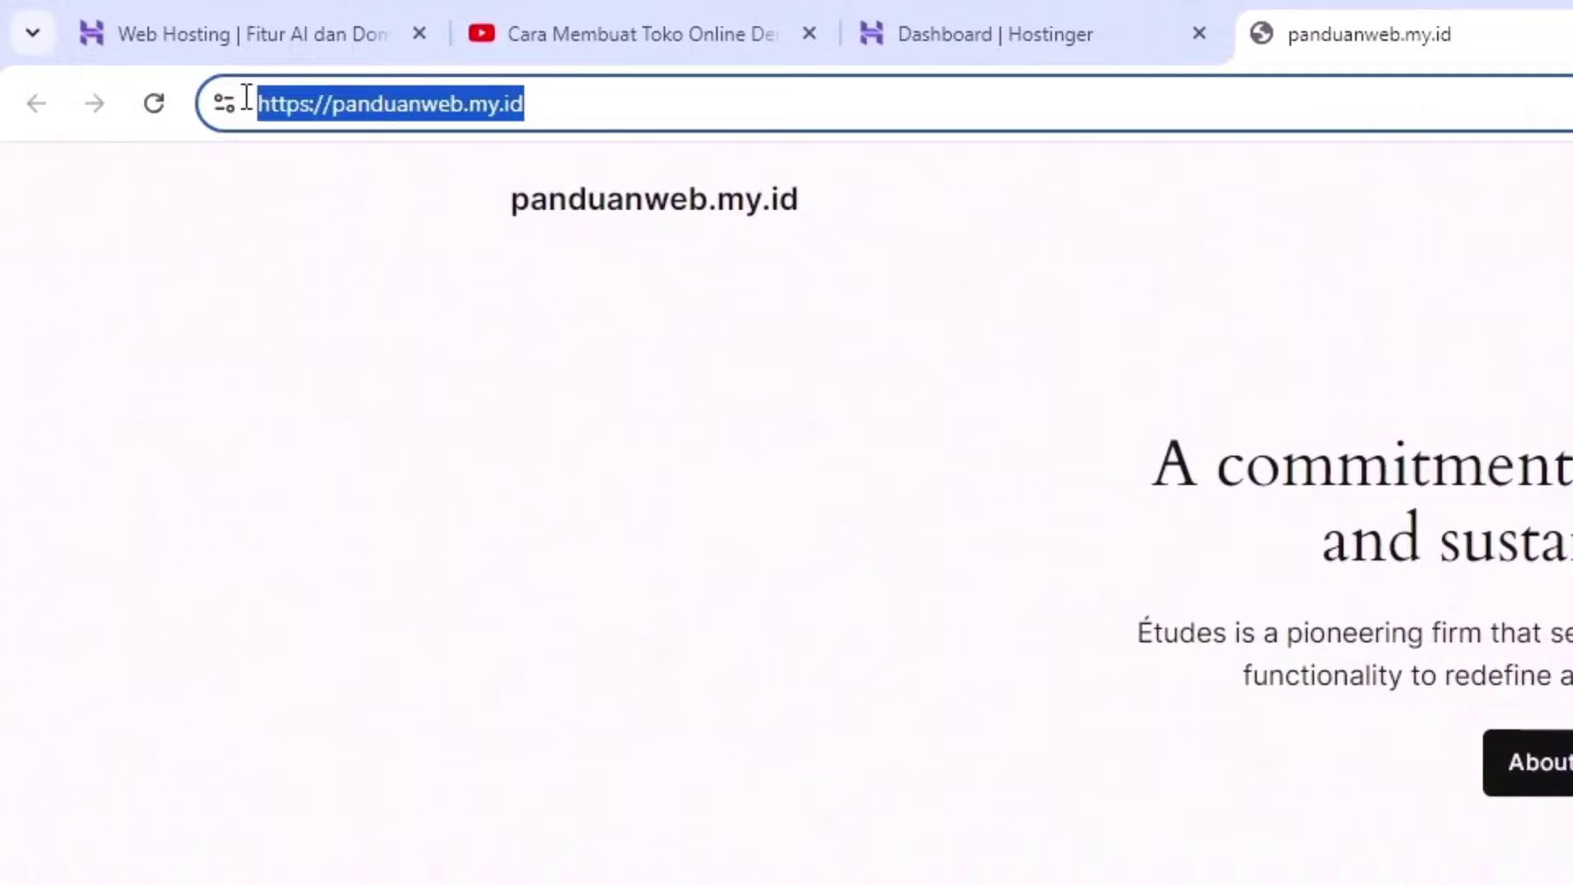
left_click(604, 115)
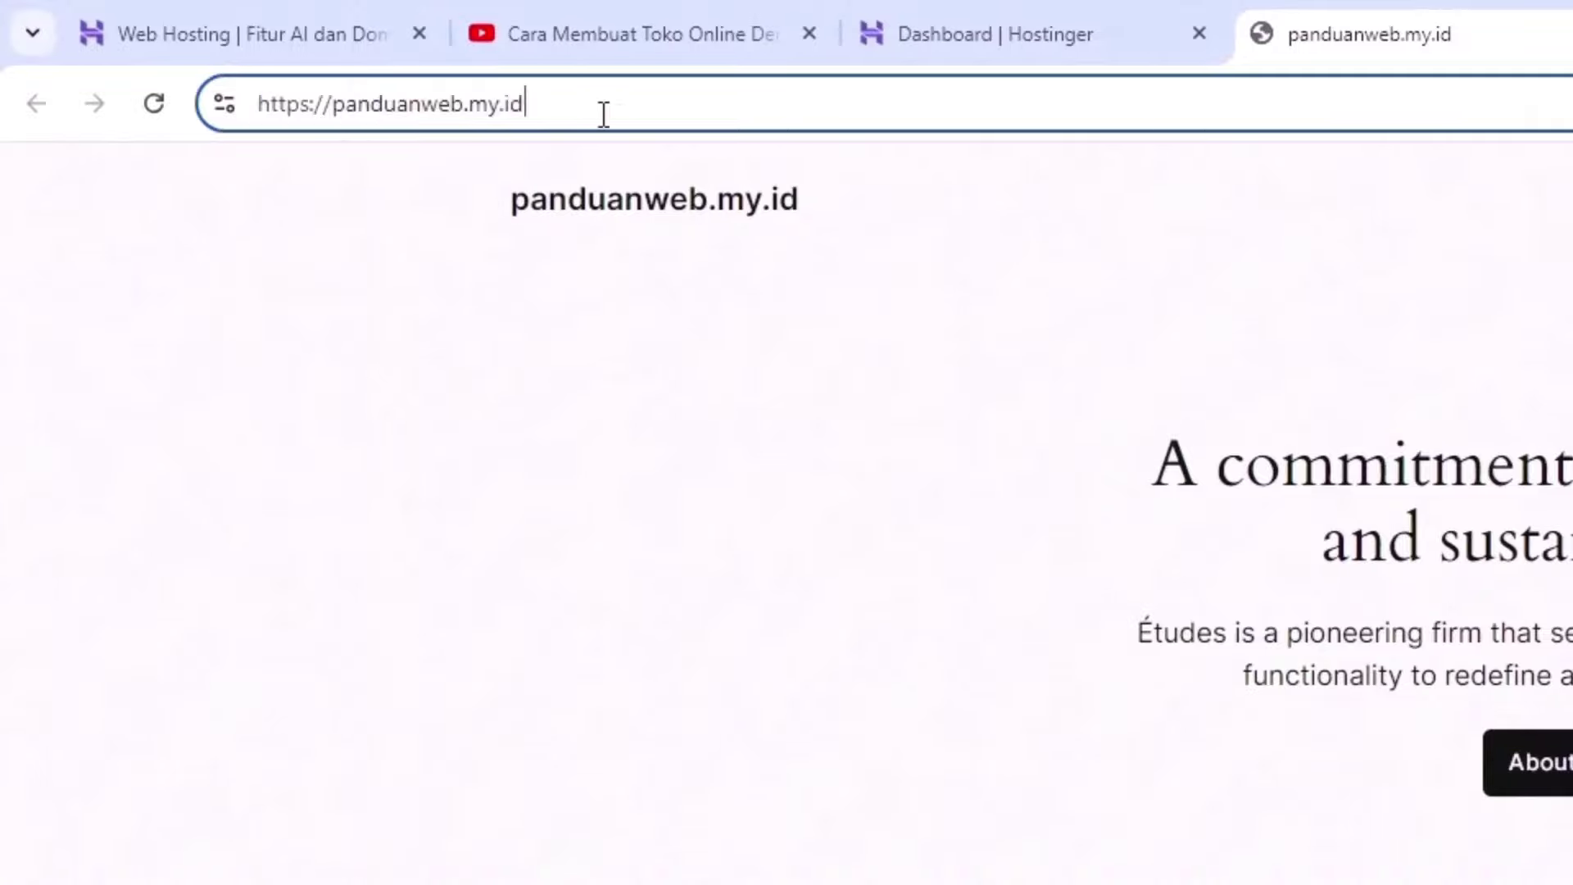
left_click_drag(593, 103, 259, 94)
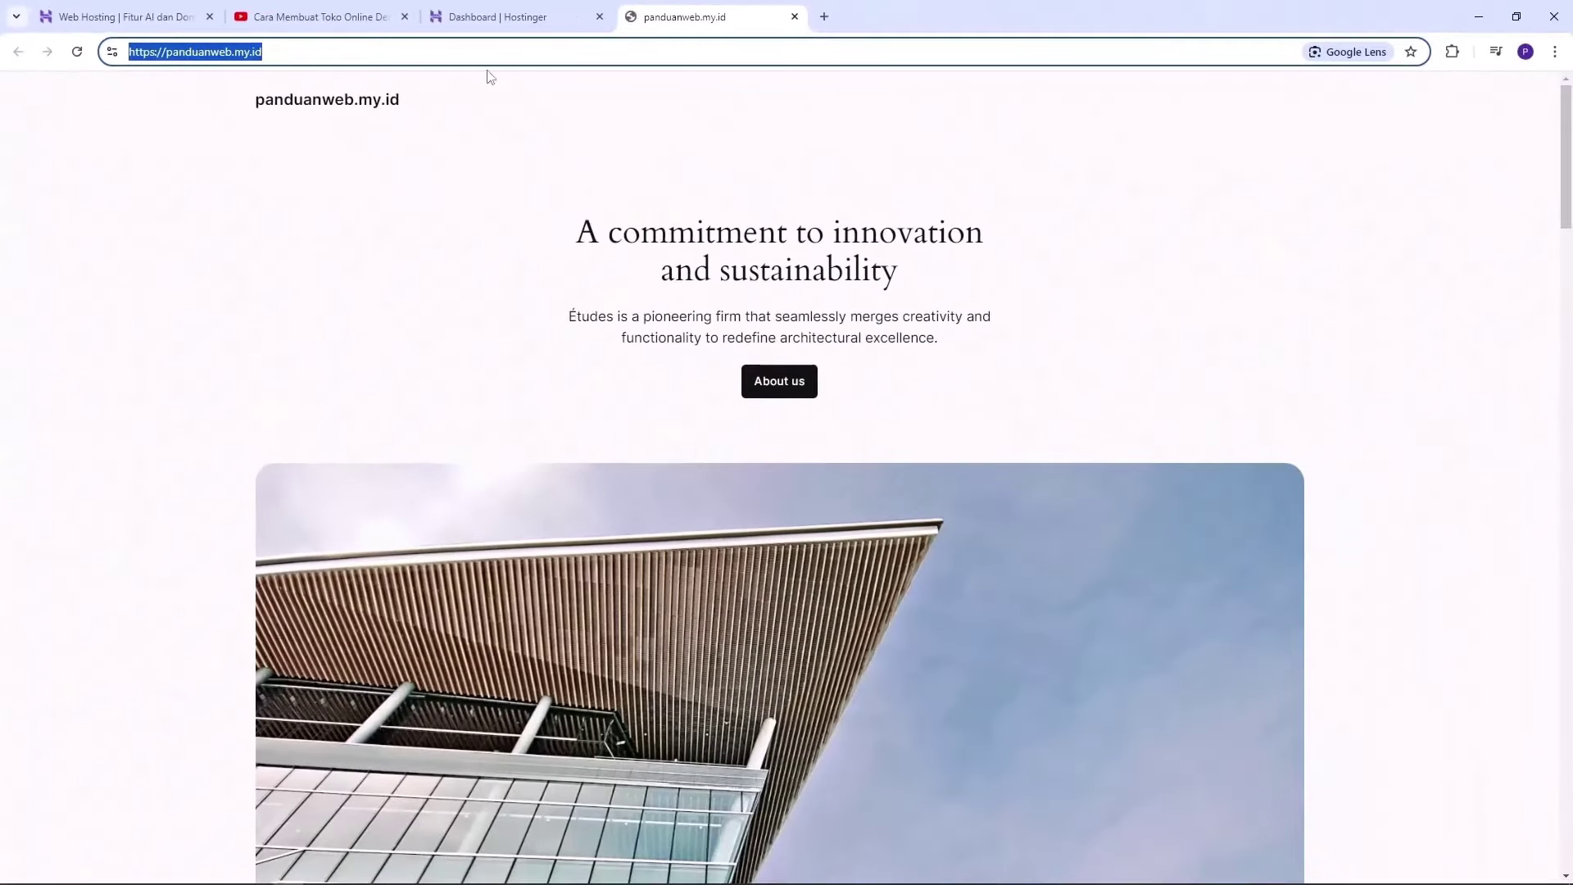
left_click(396, 223)
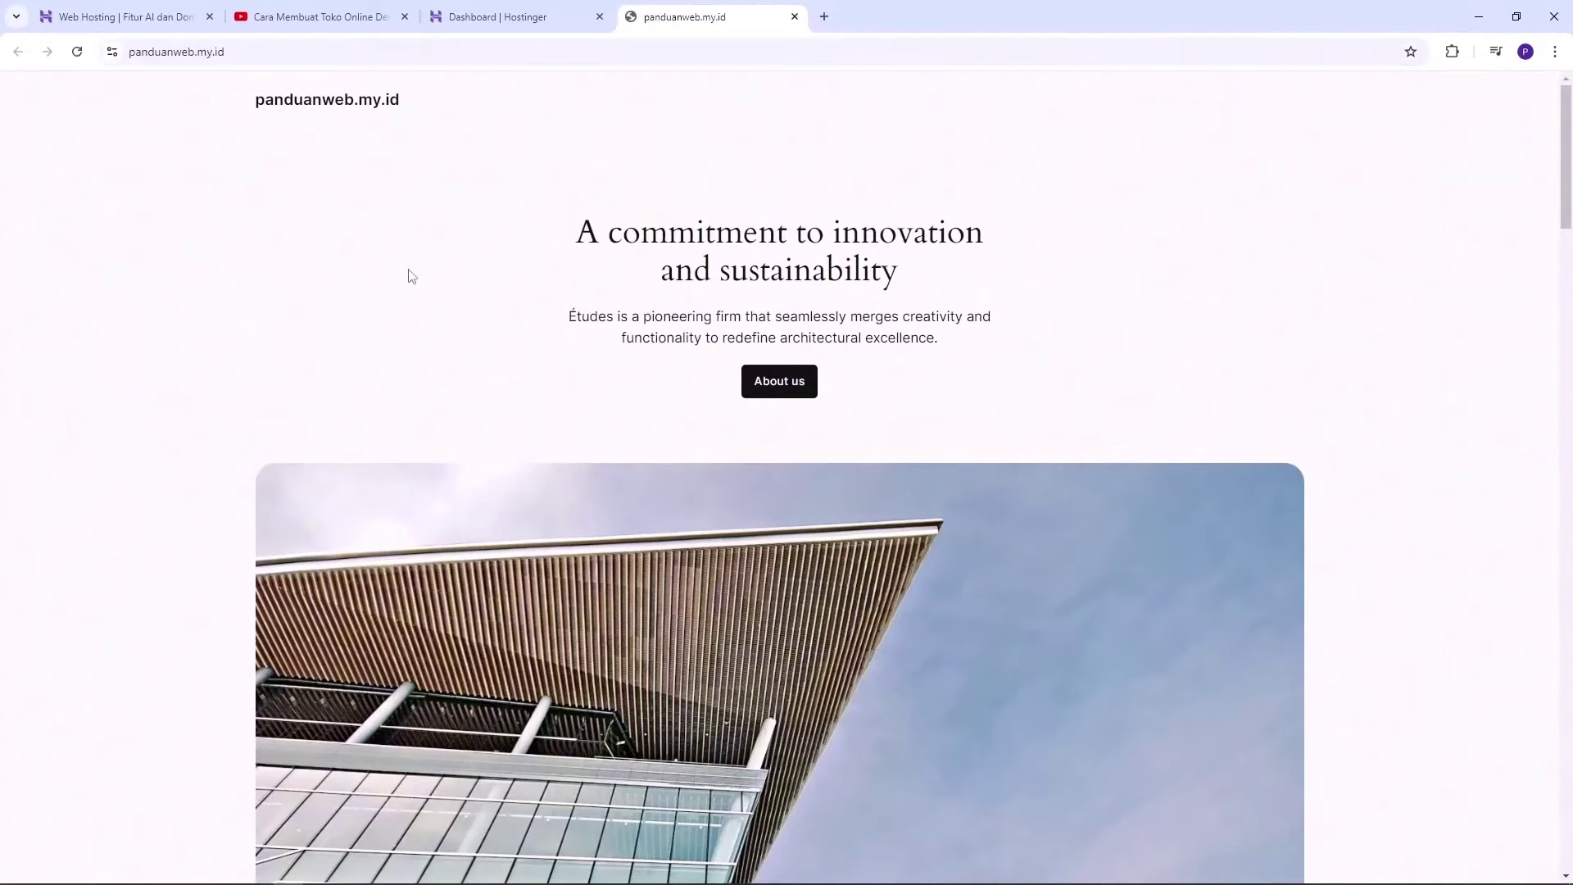
left_click(305, 52)
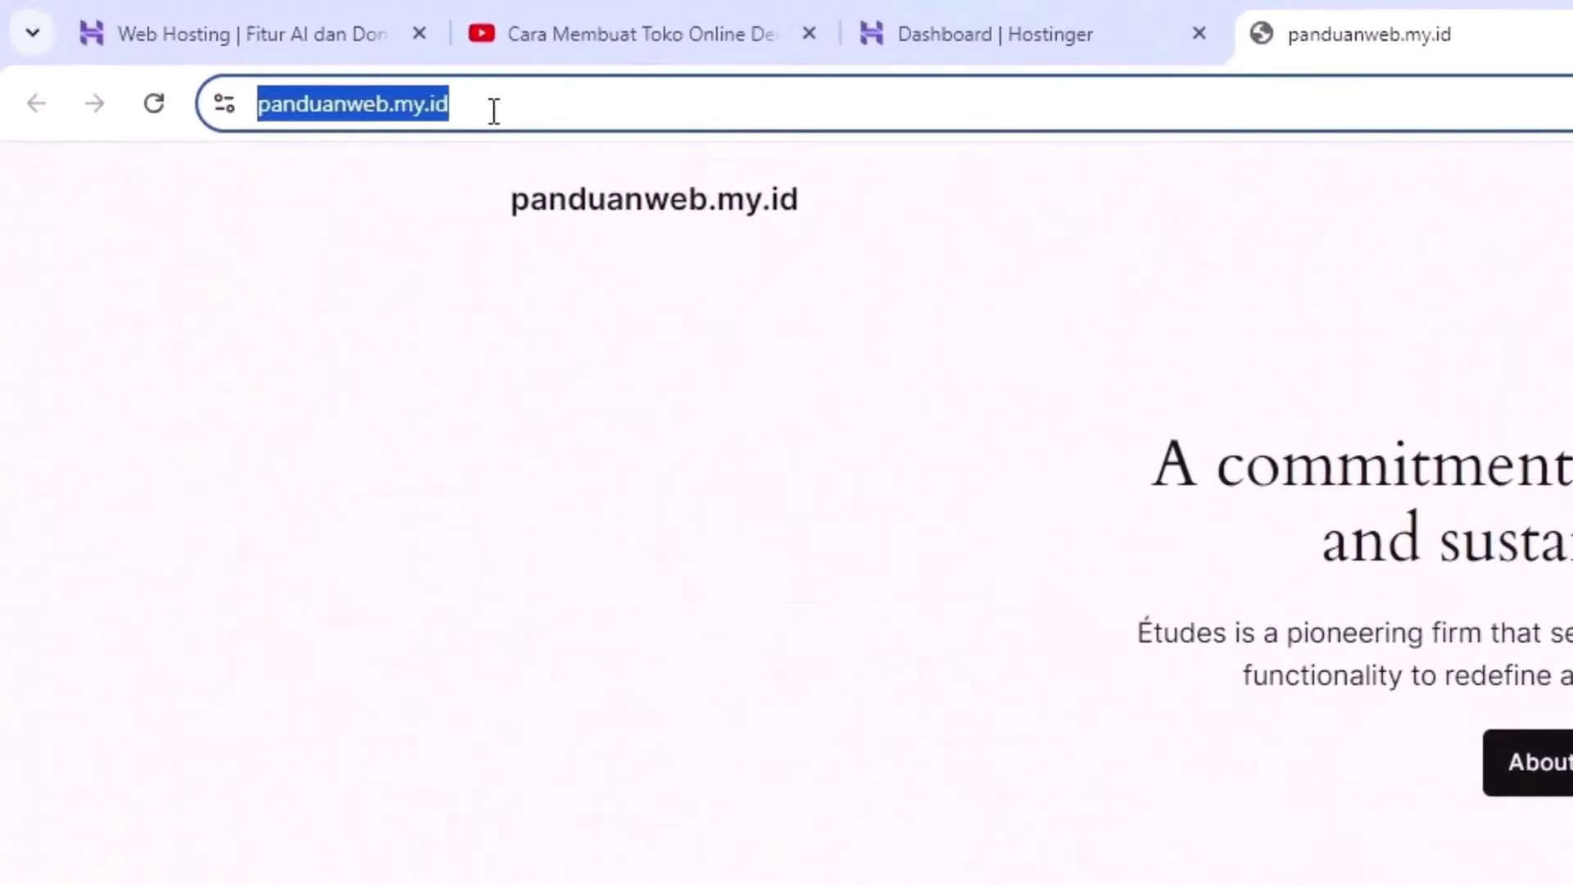
left_click(503, 100)
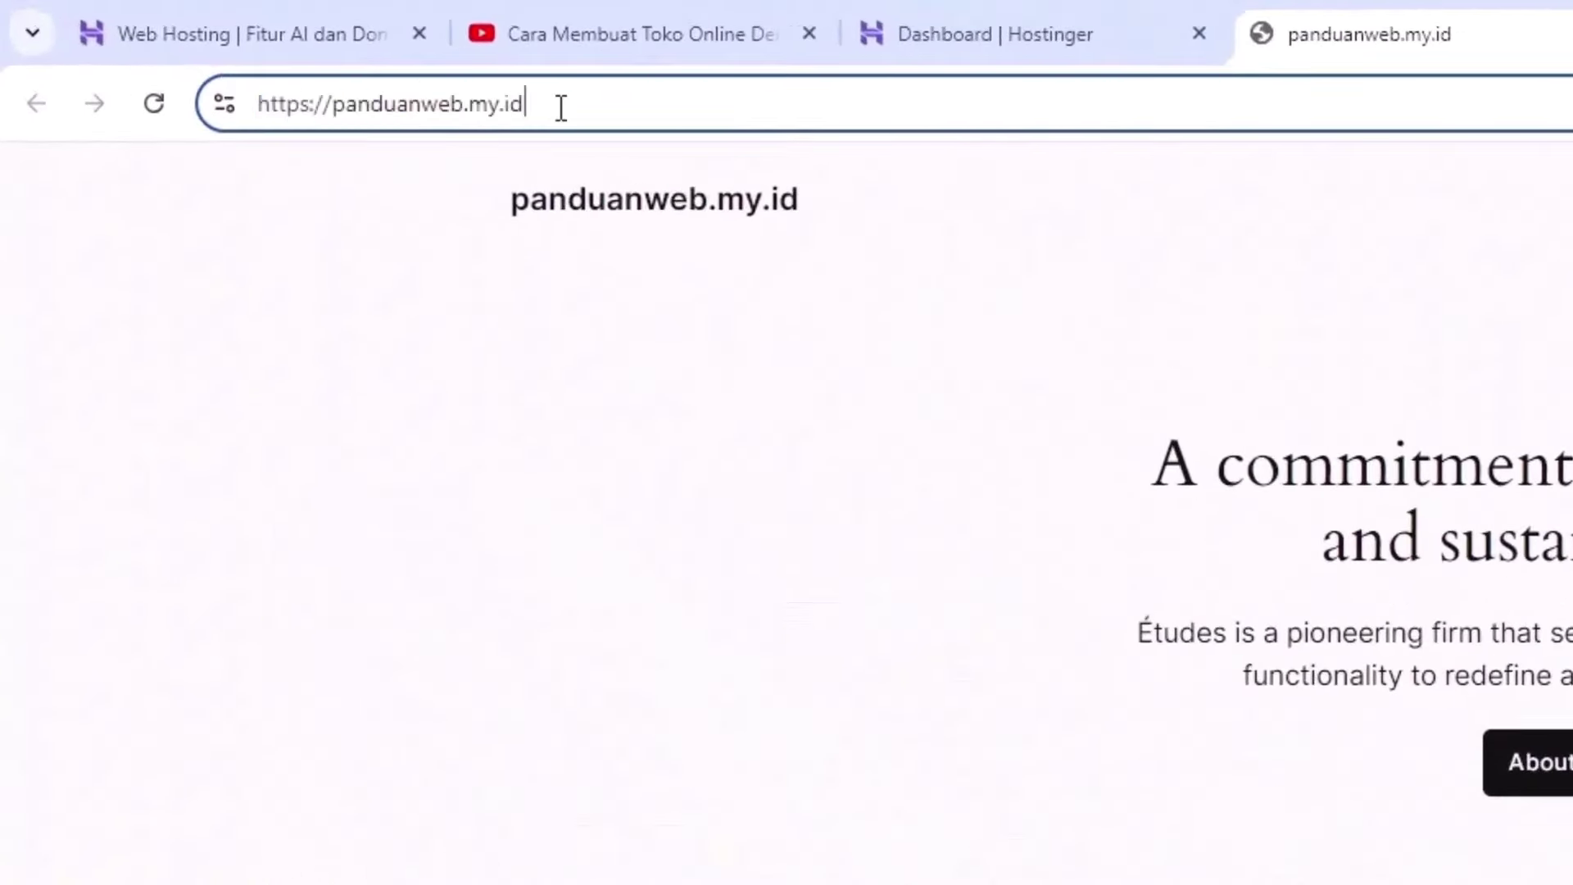
left_click_drag(593, 105, 248, 97)
left_click(618, 105)
type("/")
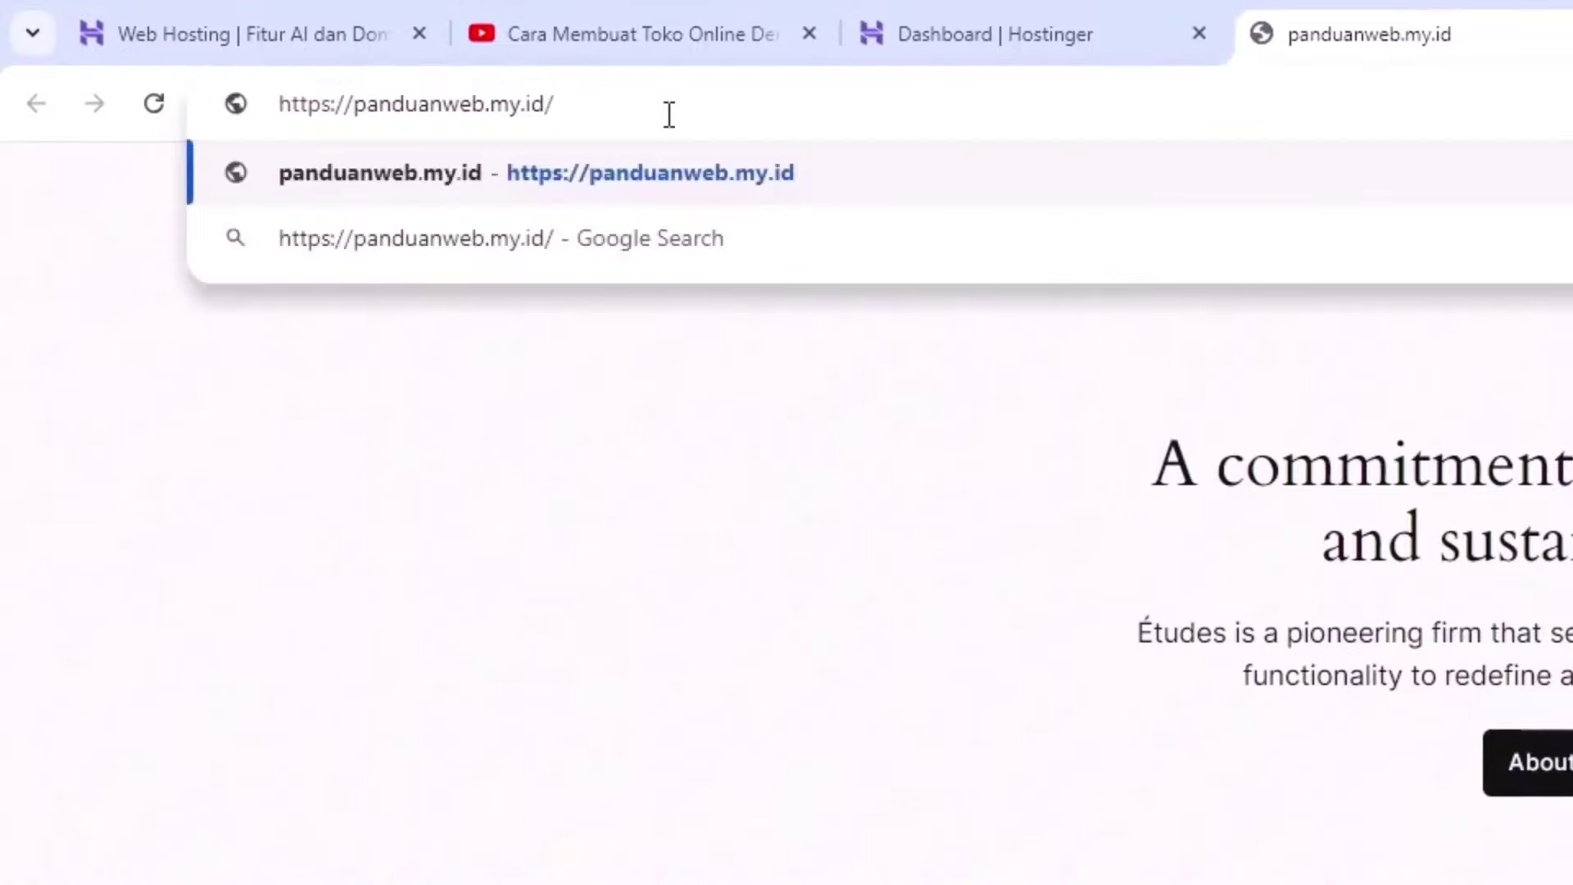
type("wp-admin")
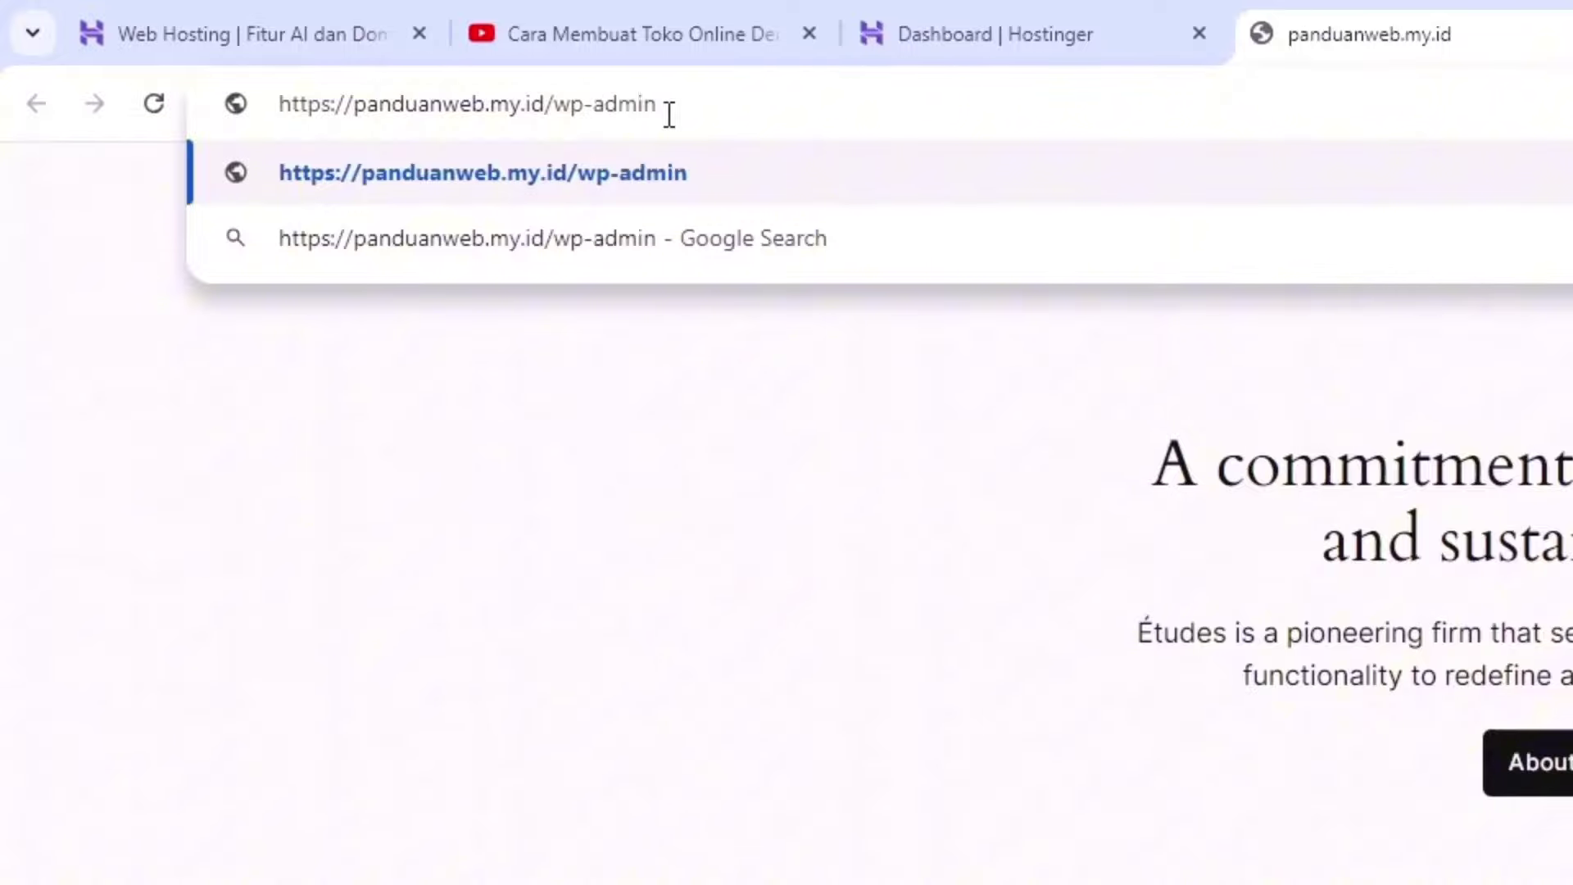
key("Return")
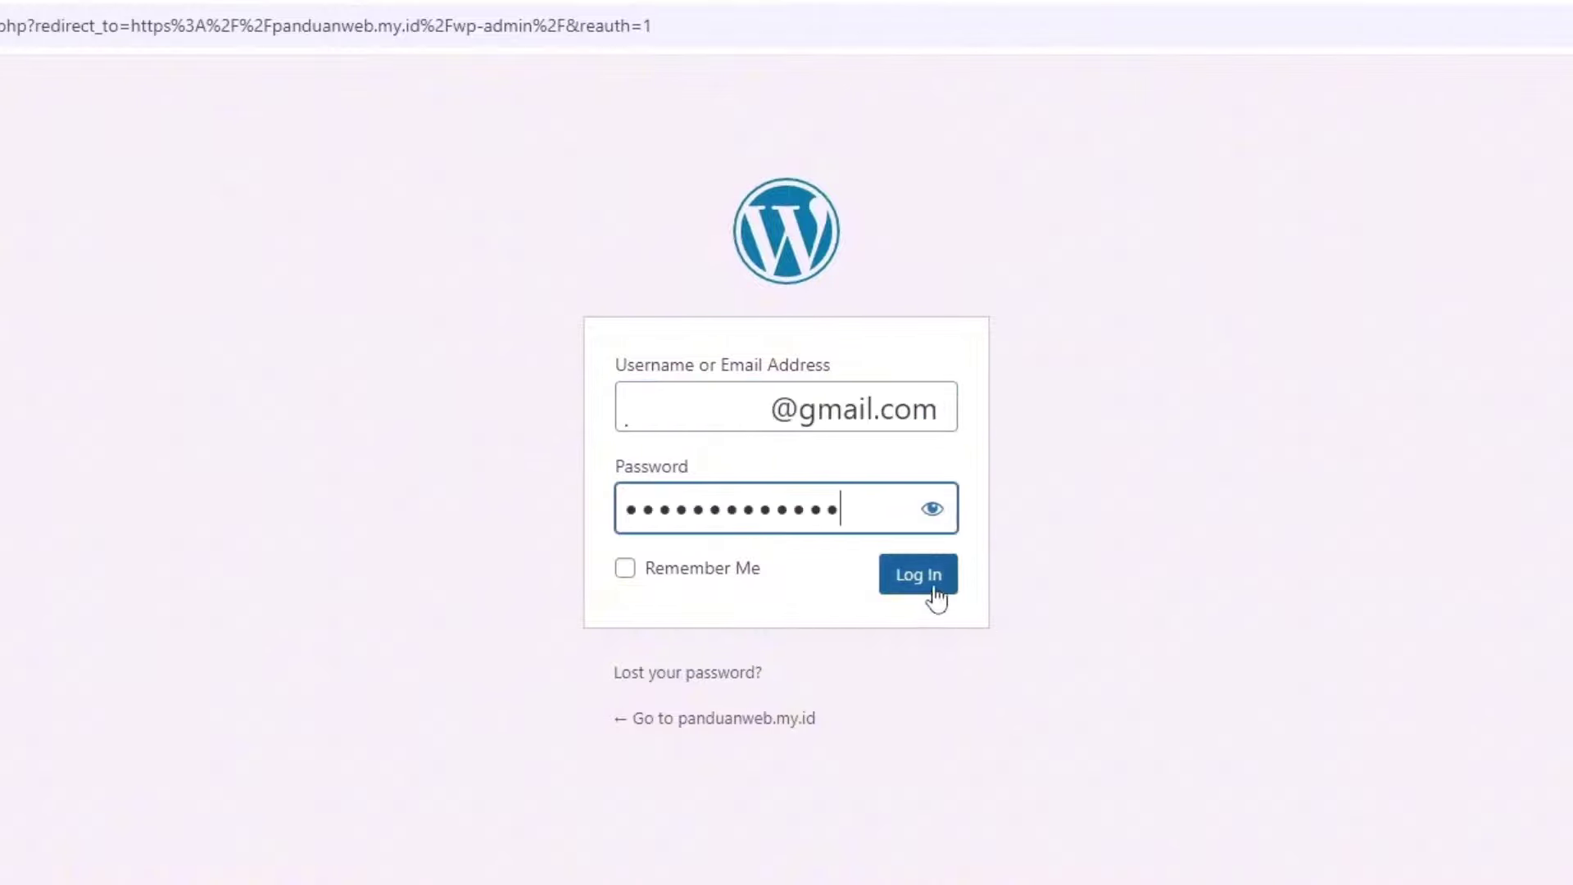
Try to log in to WordPress with the administrator's email address and password
left_click(934, 584)
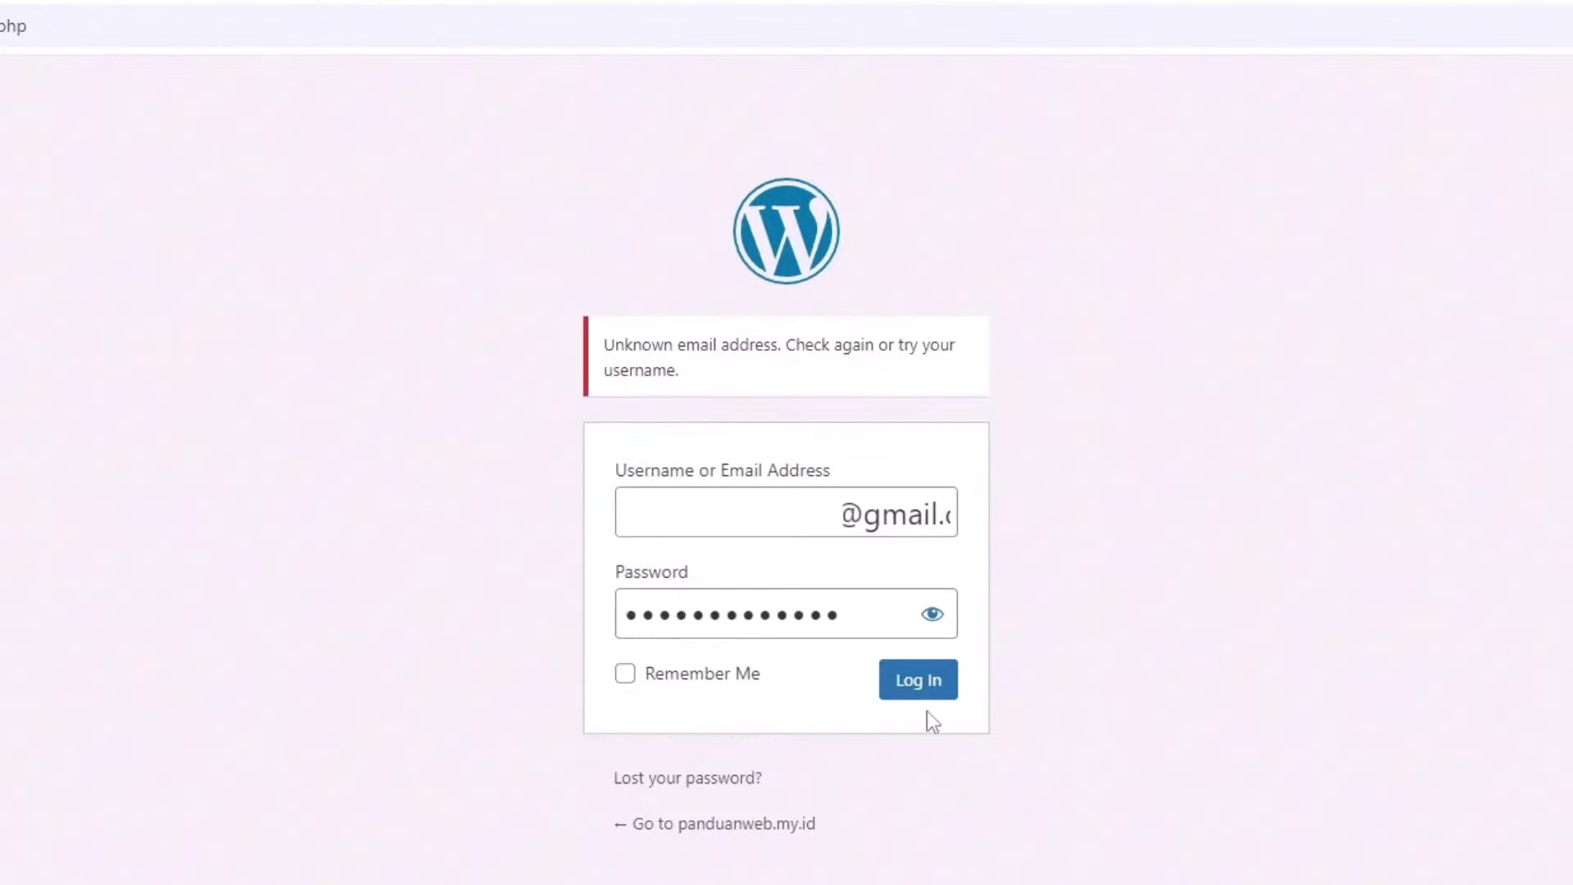
Log in to the WordPress admin area and highlight the /wp-admin/ path in the dashboard's address
left_click(934, 693)
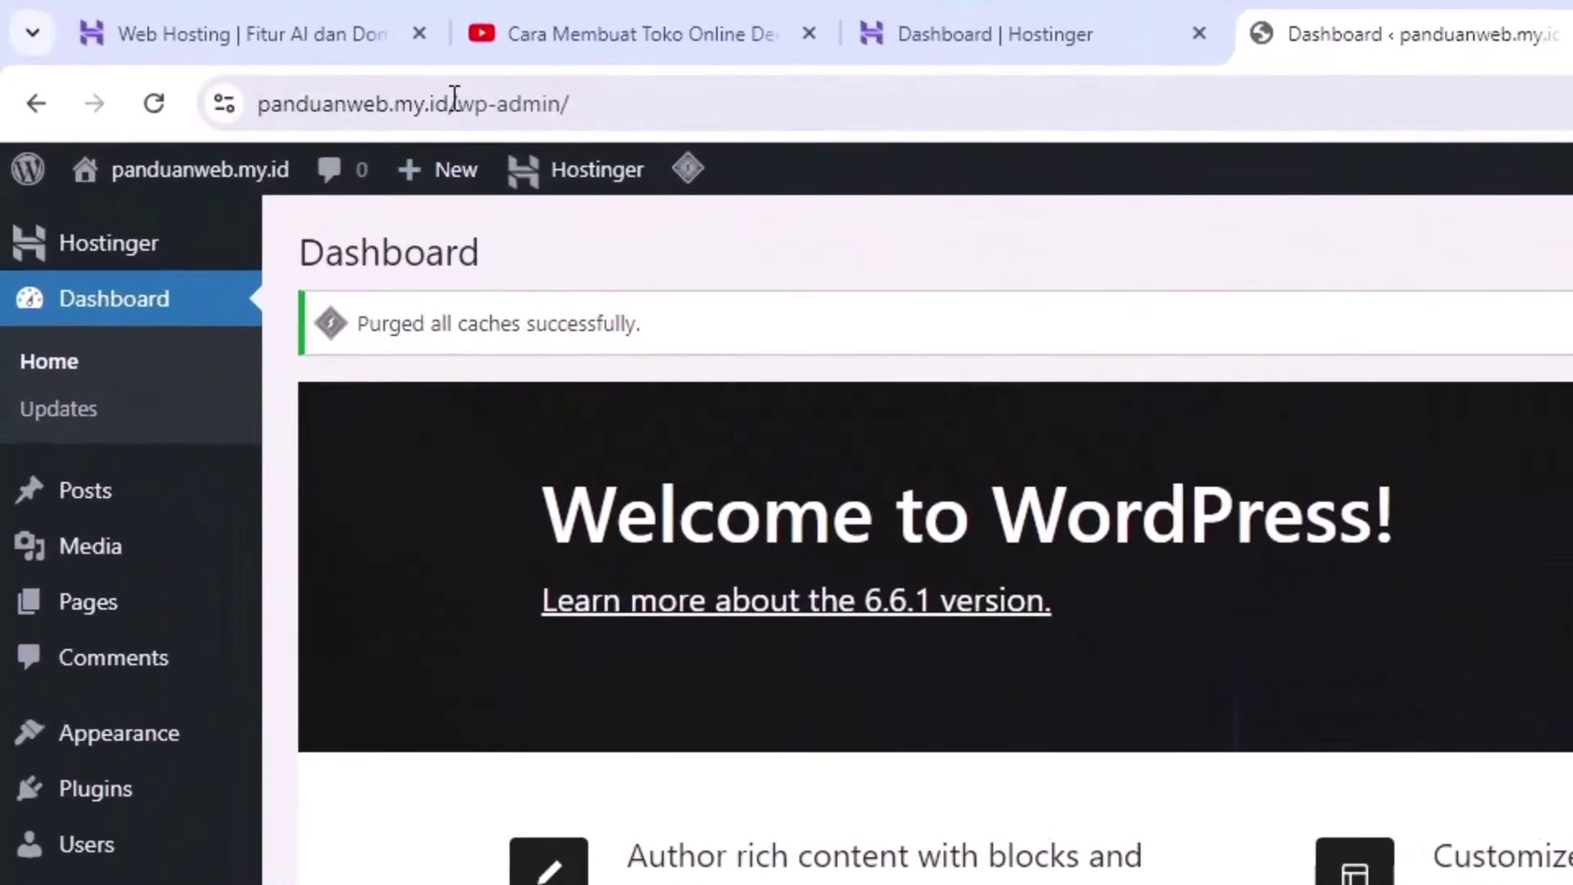
left_click_drag(453, 97, 402, 114)
left_click(536, 103)
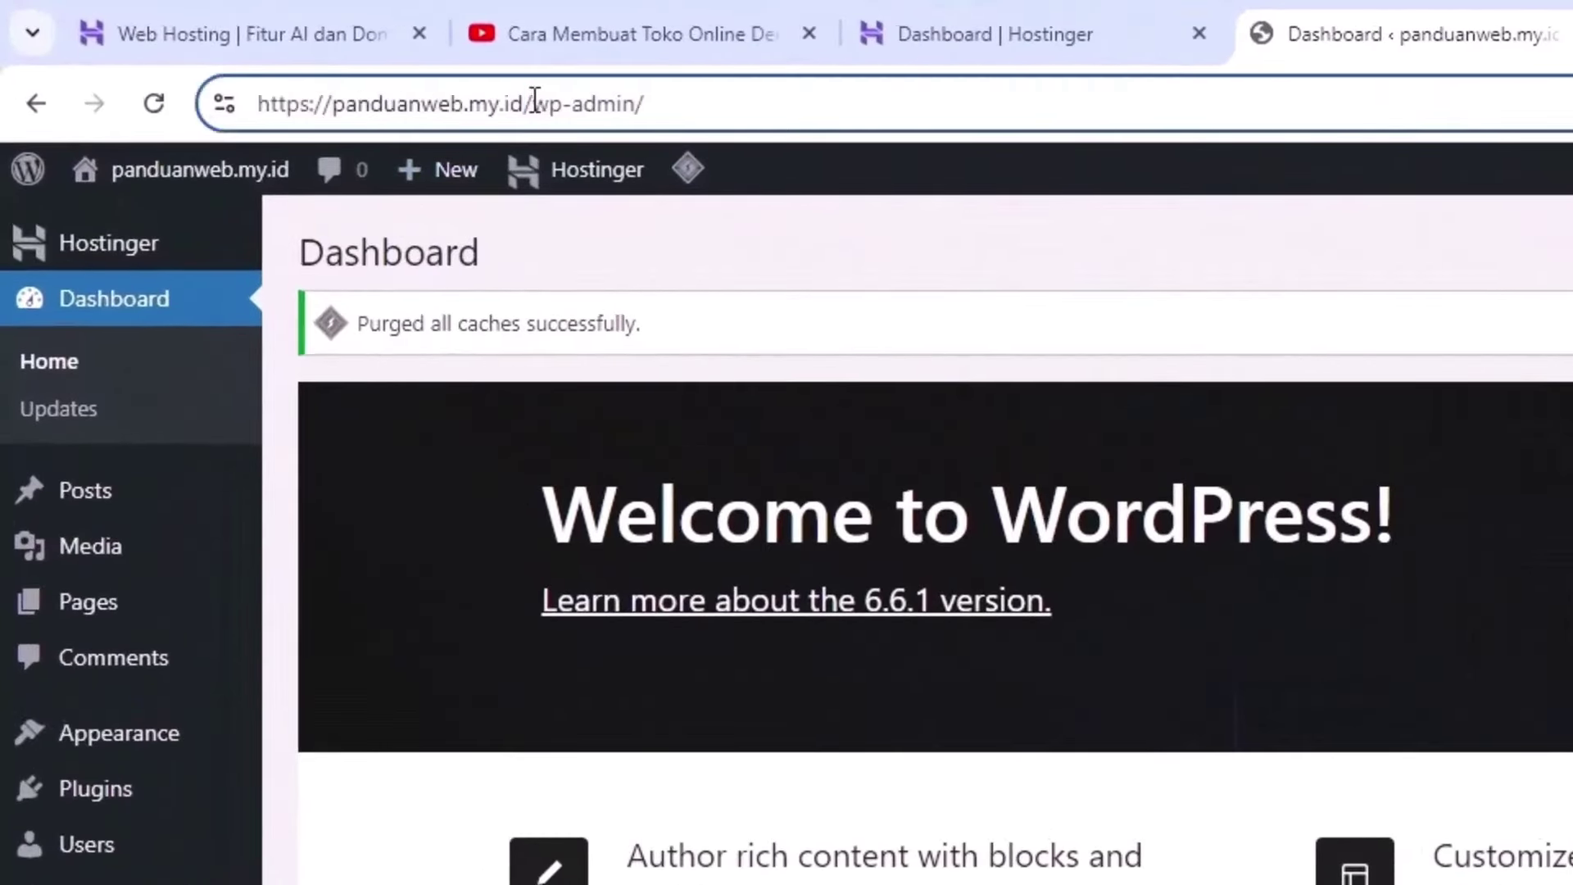
left_click_drag(531, 101, 753, 103)
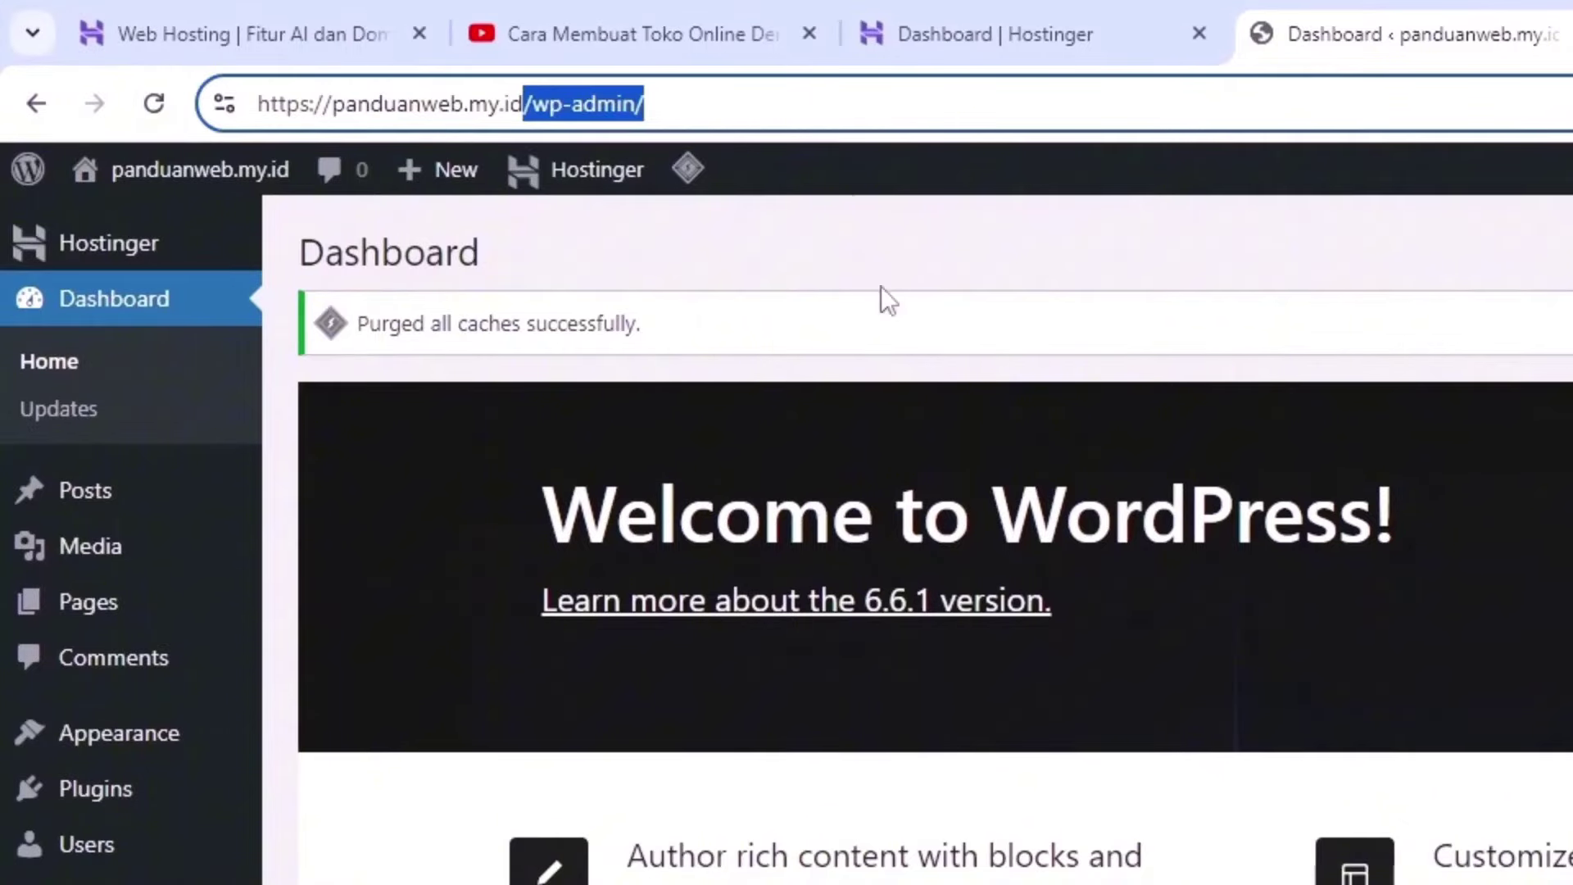
left_click(917, 262)
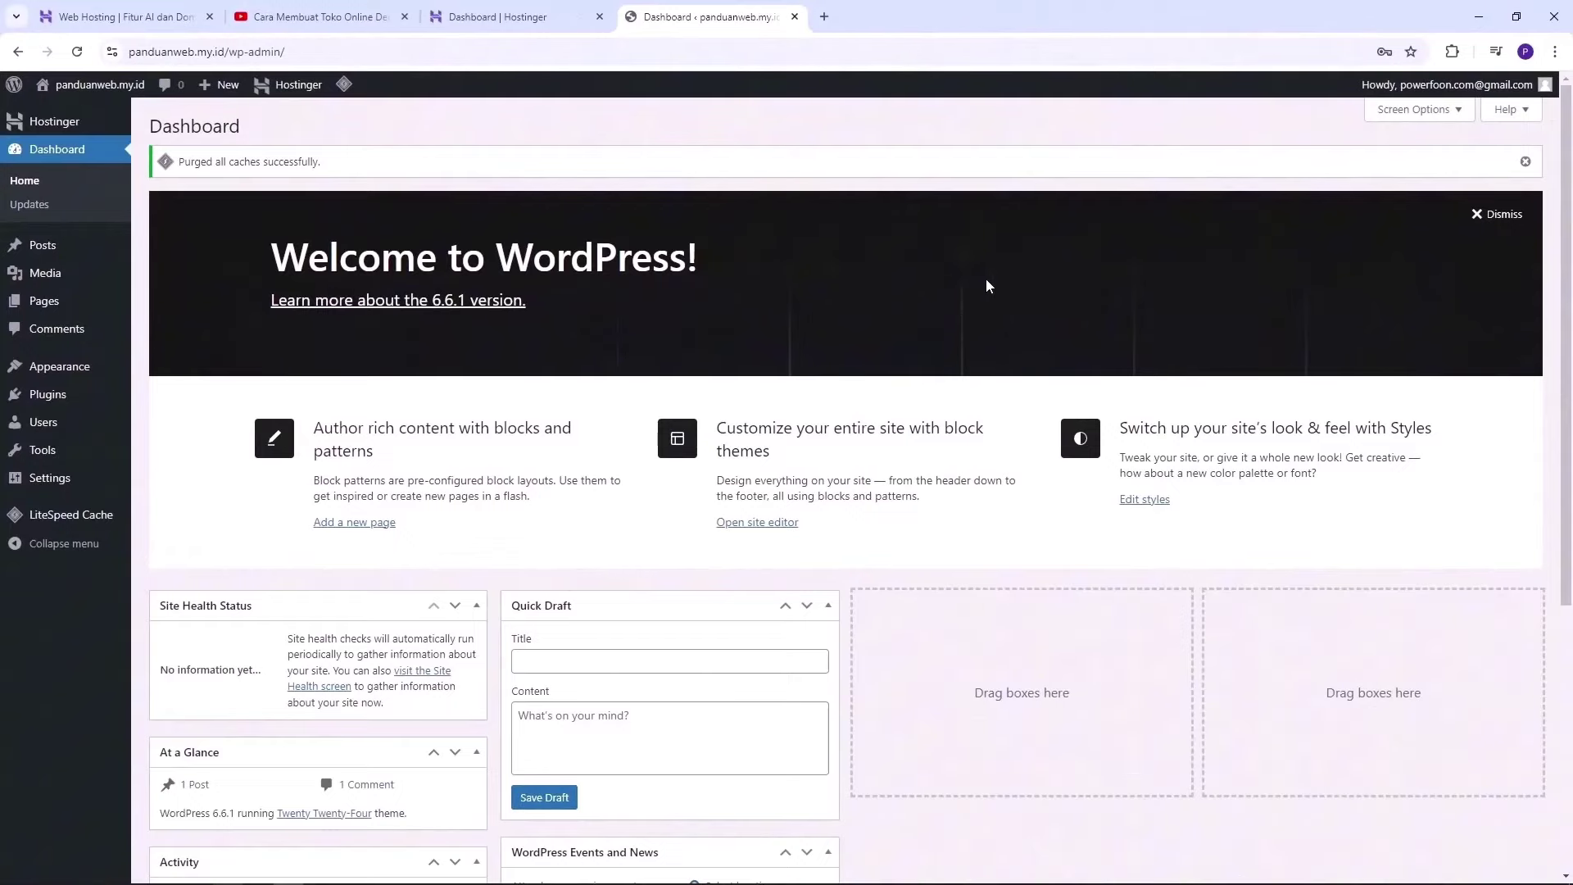
Compare the Hostinger dashboard with the WordPress dashboard and inspect the latter's full admin address
left_click(499, 16)
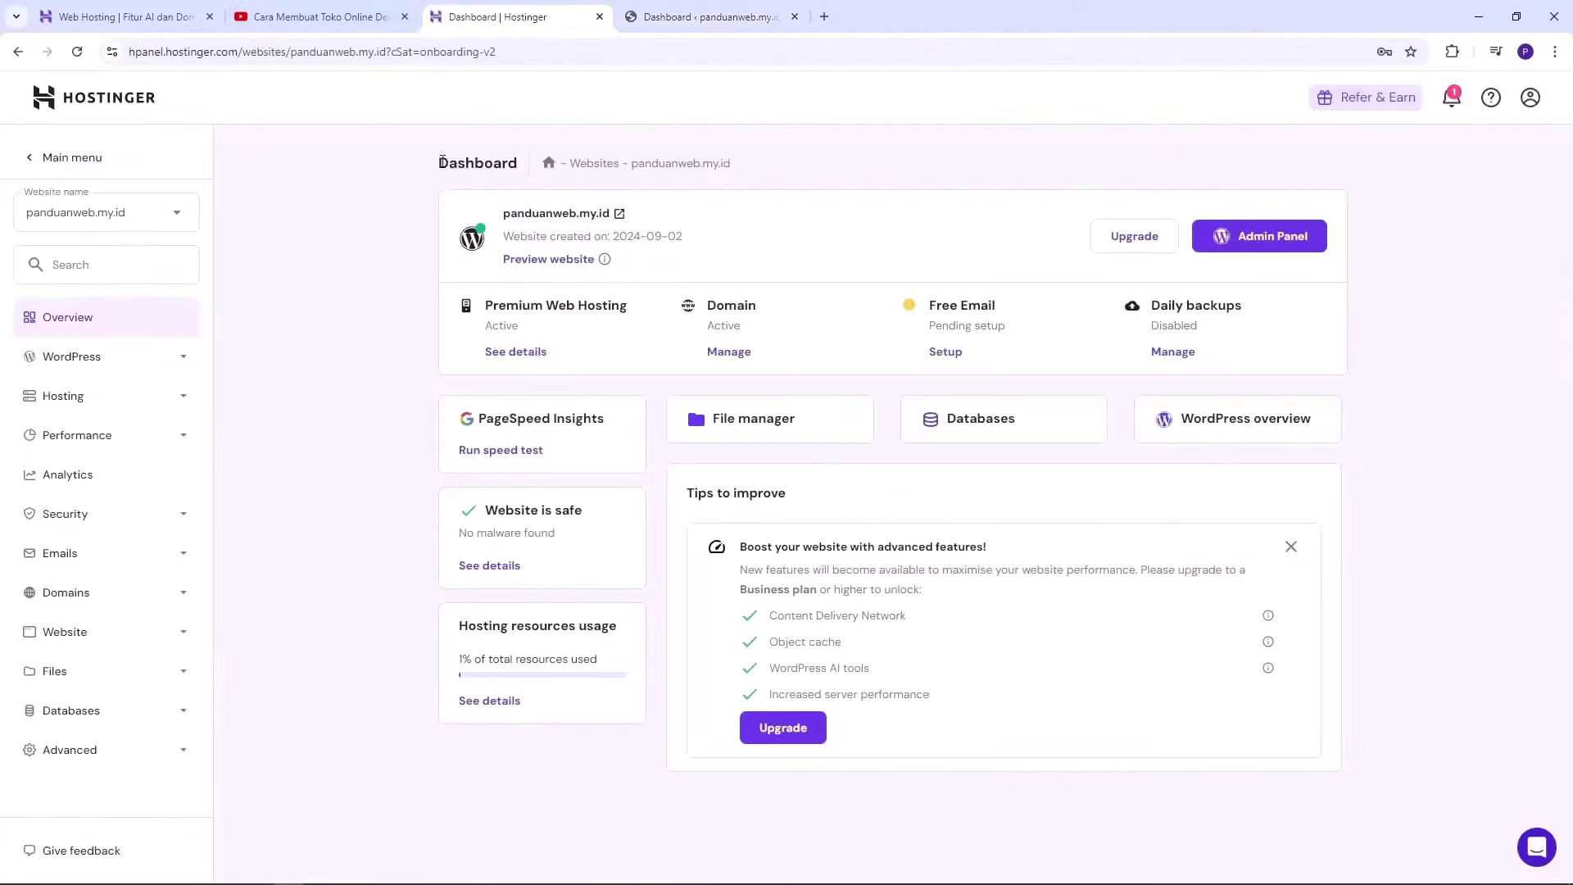
left_click(678, 25)
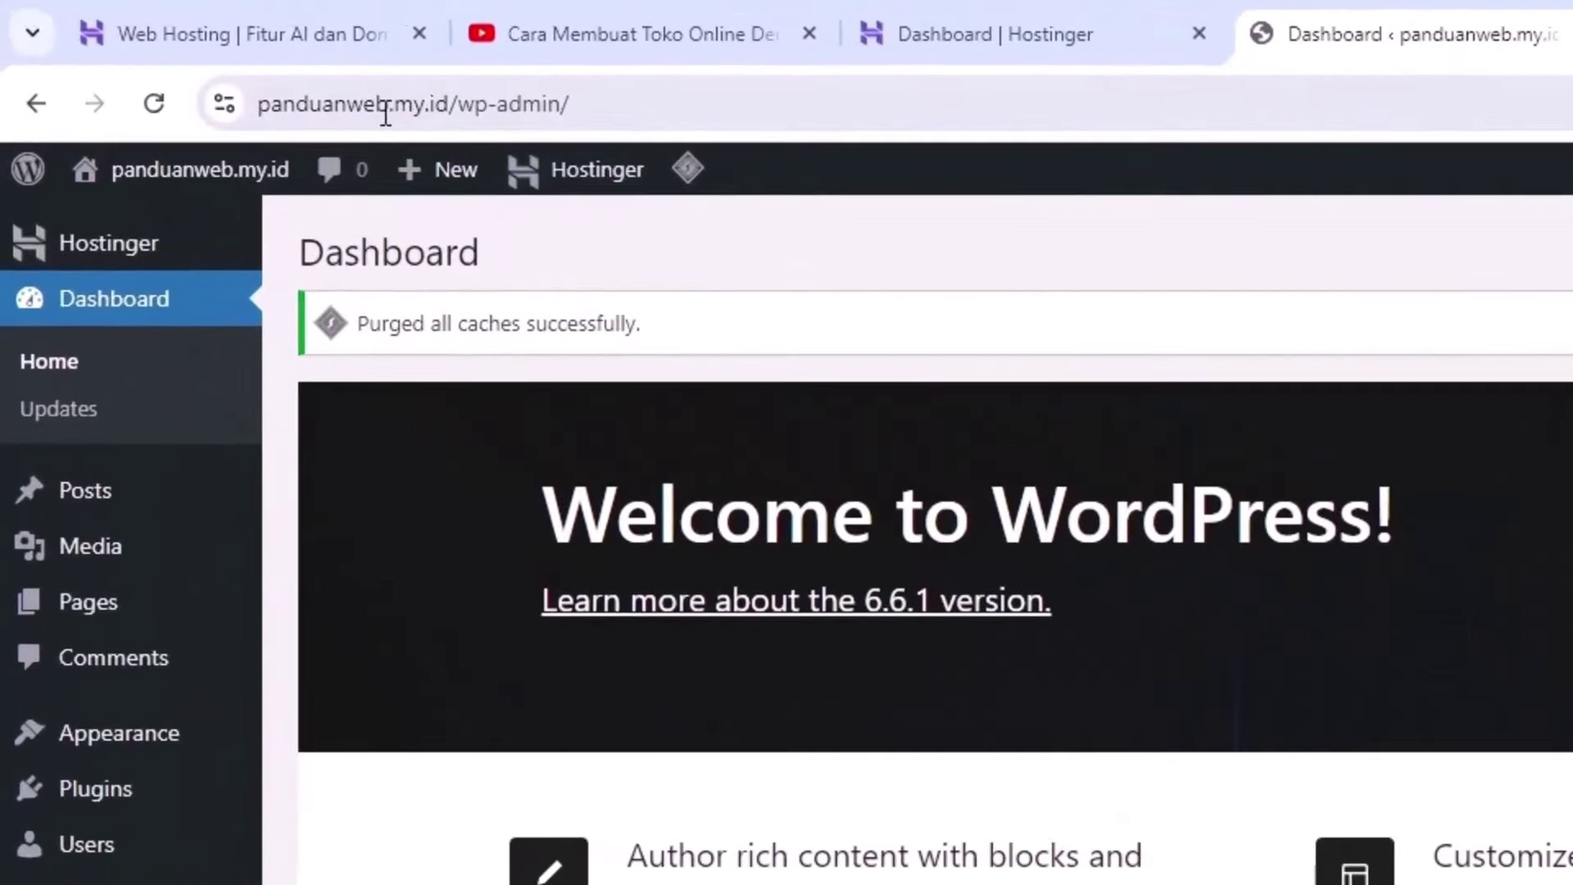
left_click(418, 104)
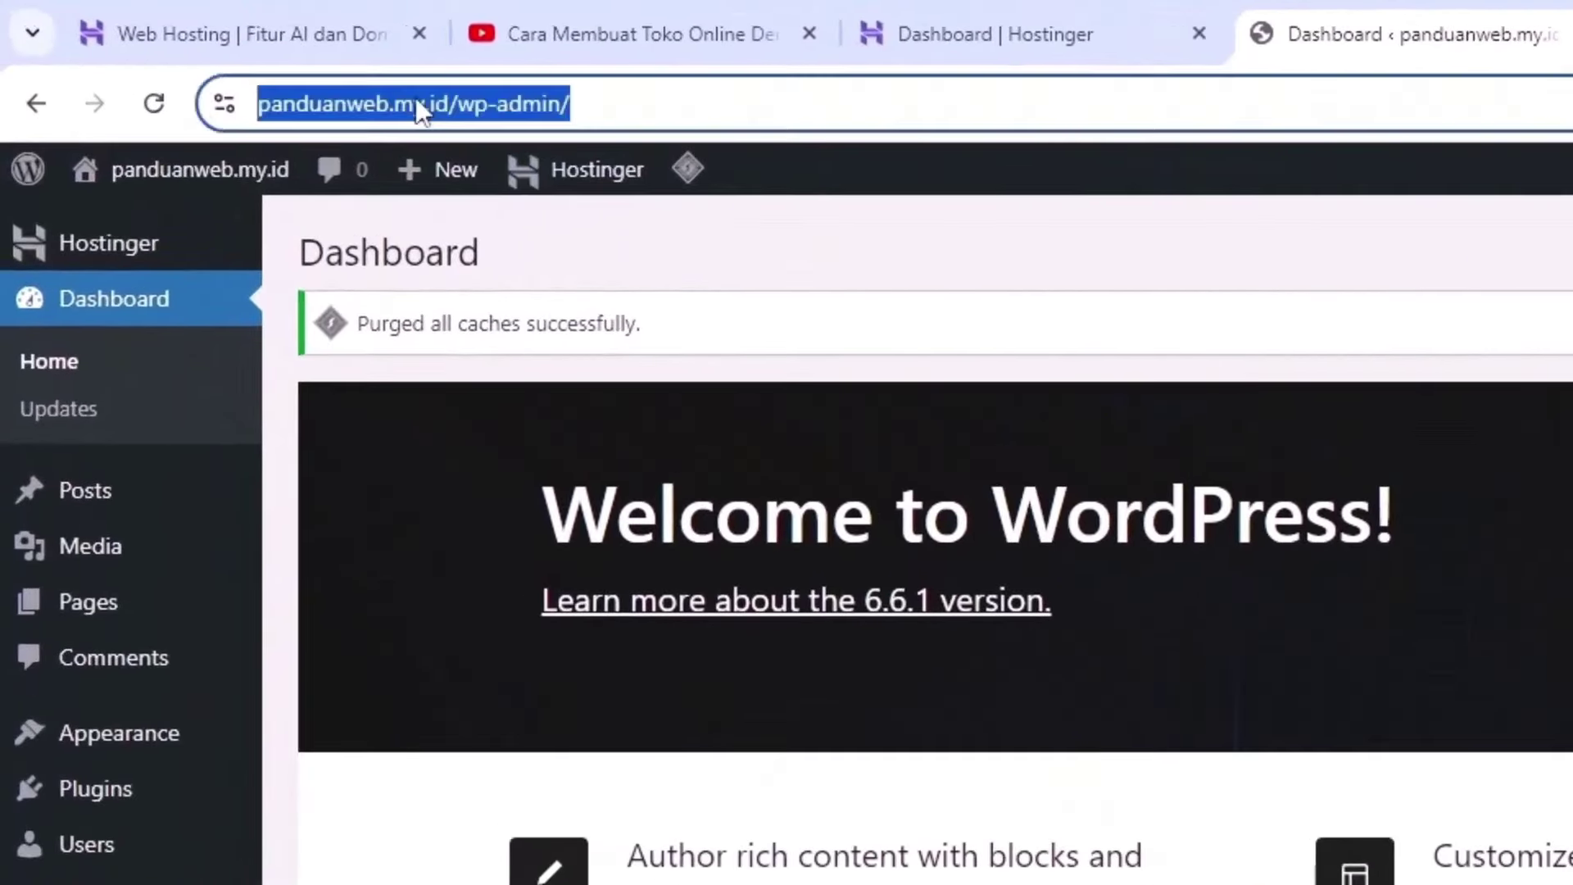
left_click(461, 102)
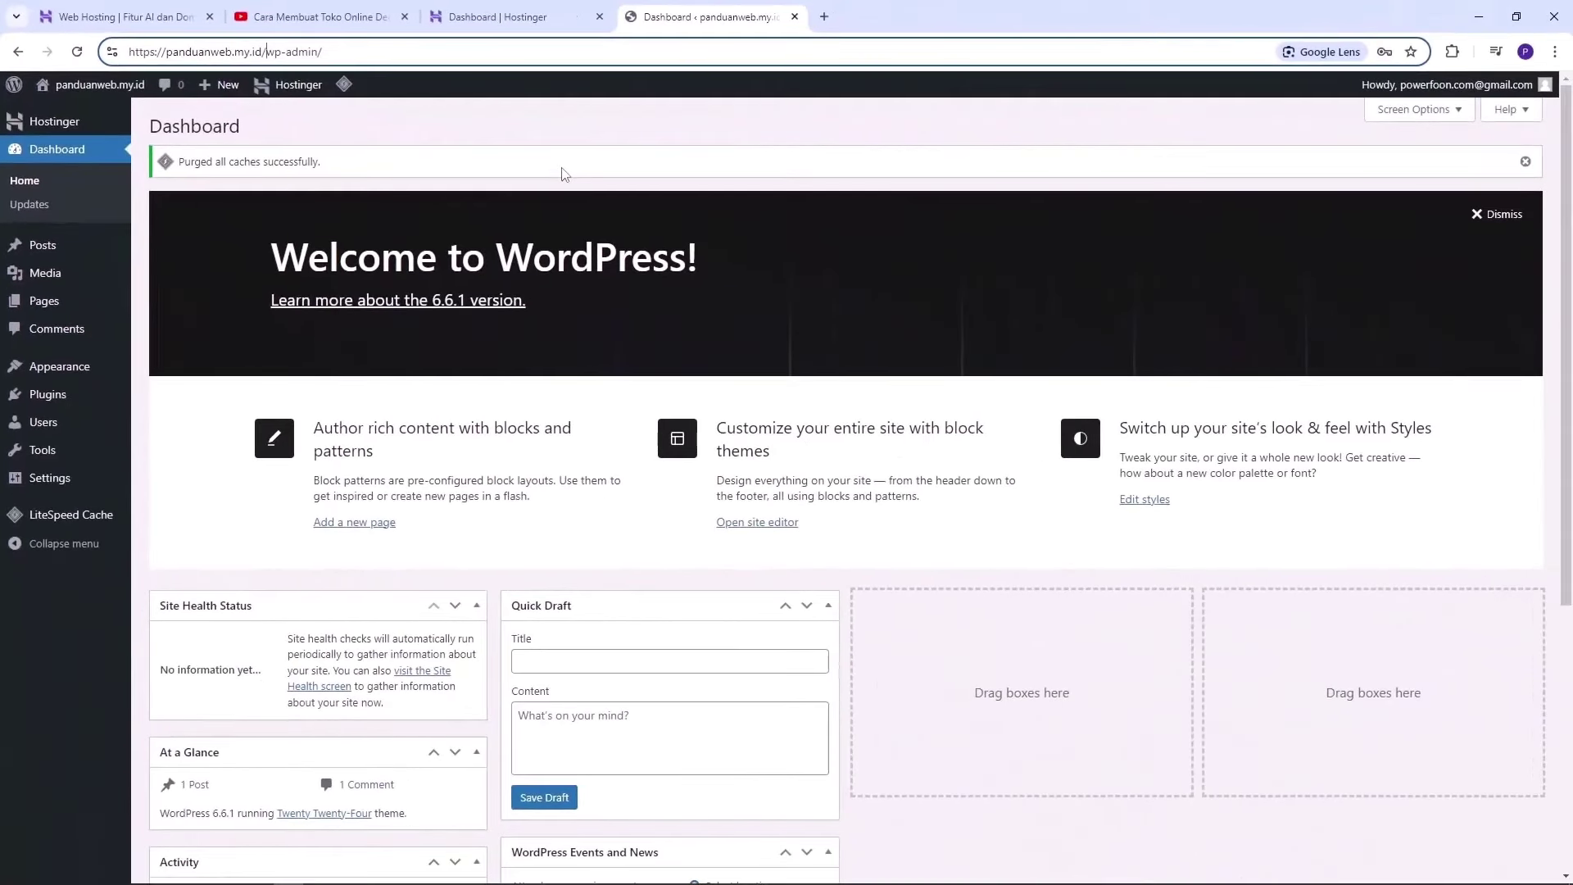
Open the website preview for panduanweb.my.id from the Hostinger dashboard and look through the homepage
left_click(538, 18)
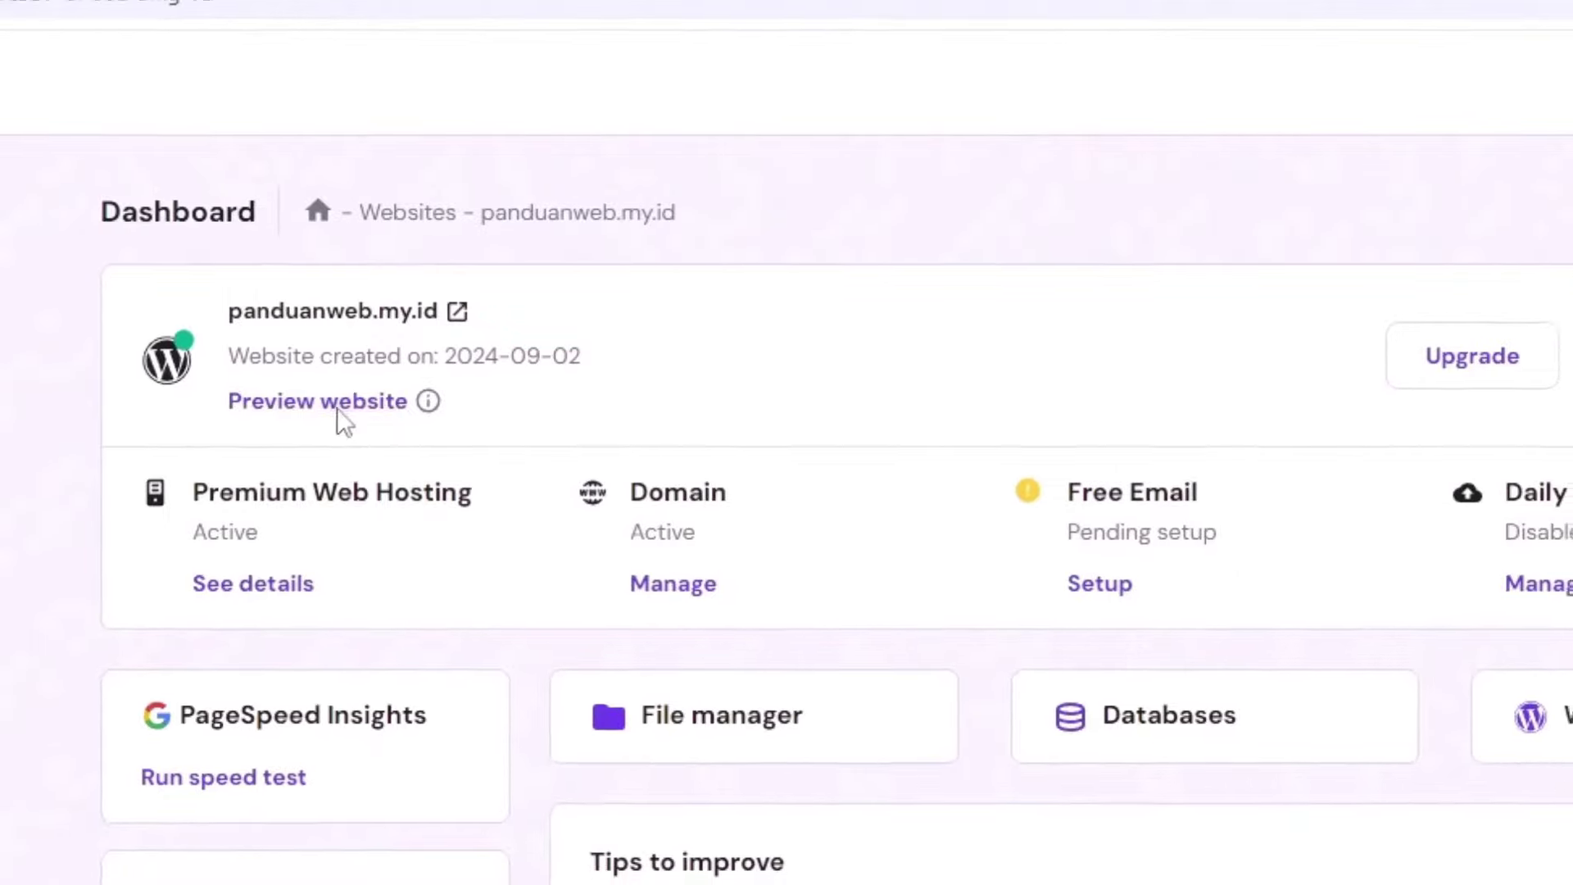
left_click(336, 406)
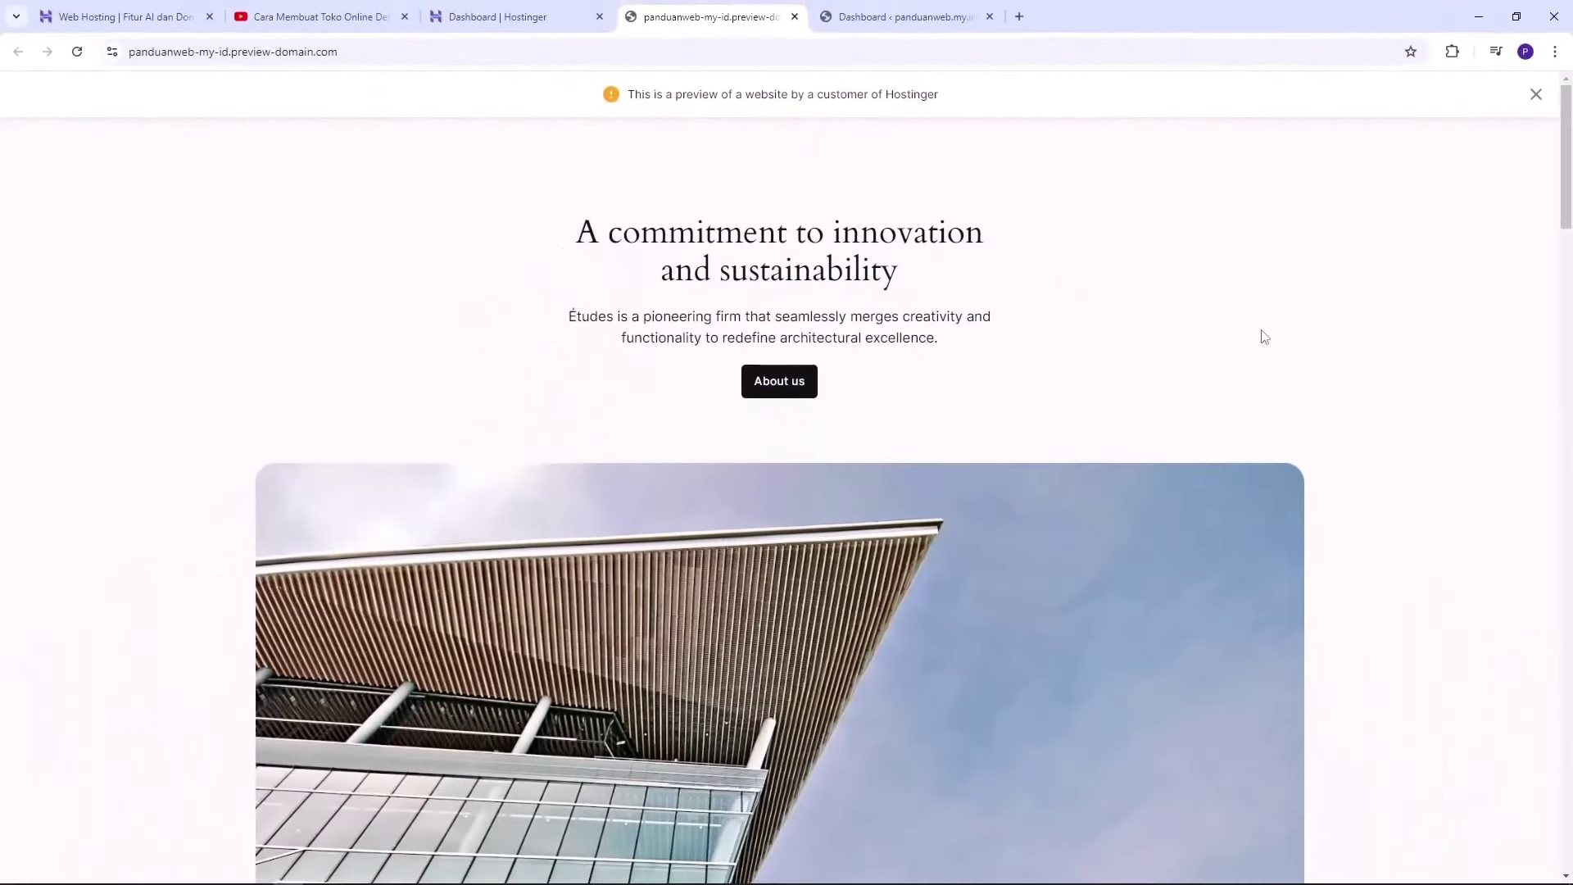
scroll(1264, 336, "down", 15)
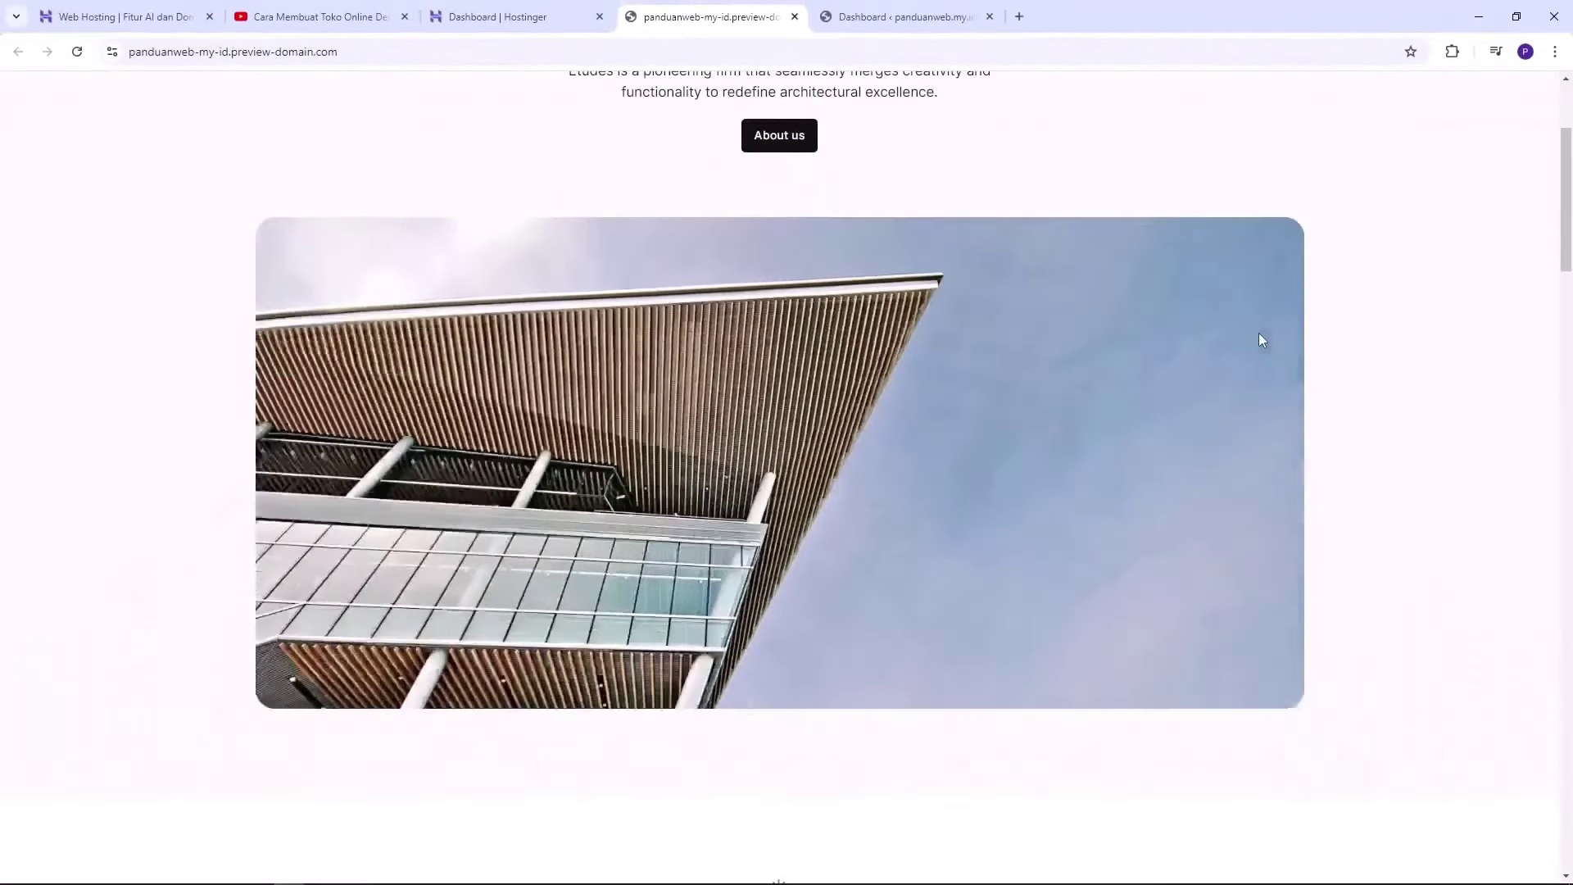
scroll(1261, 340, "down", 6)
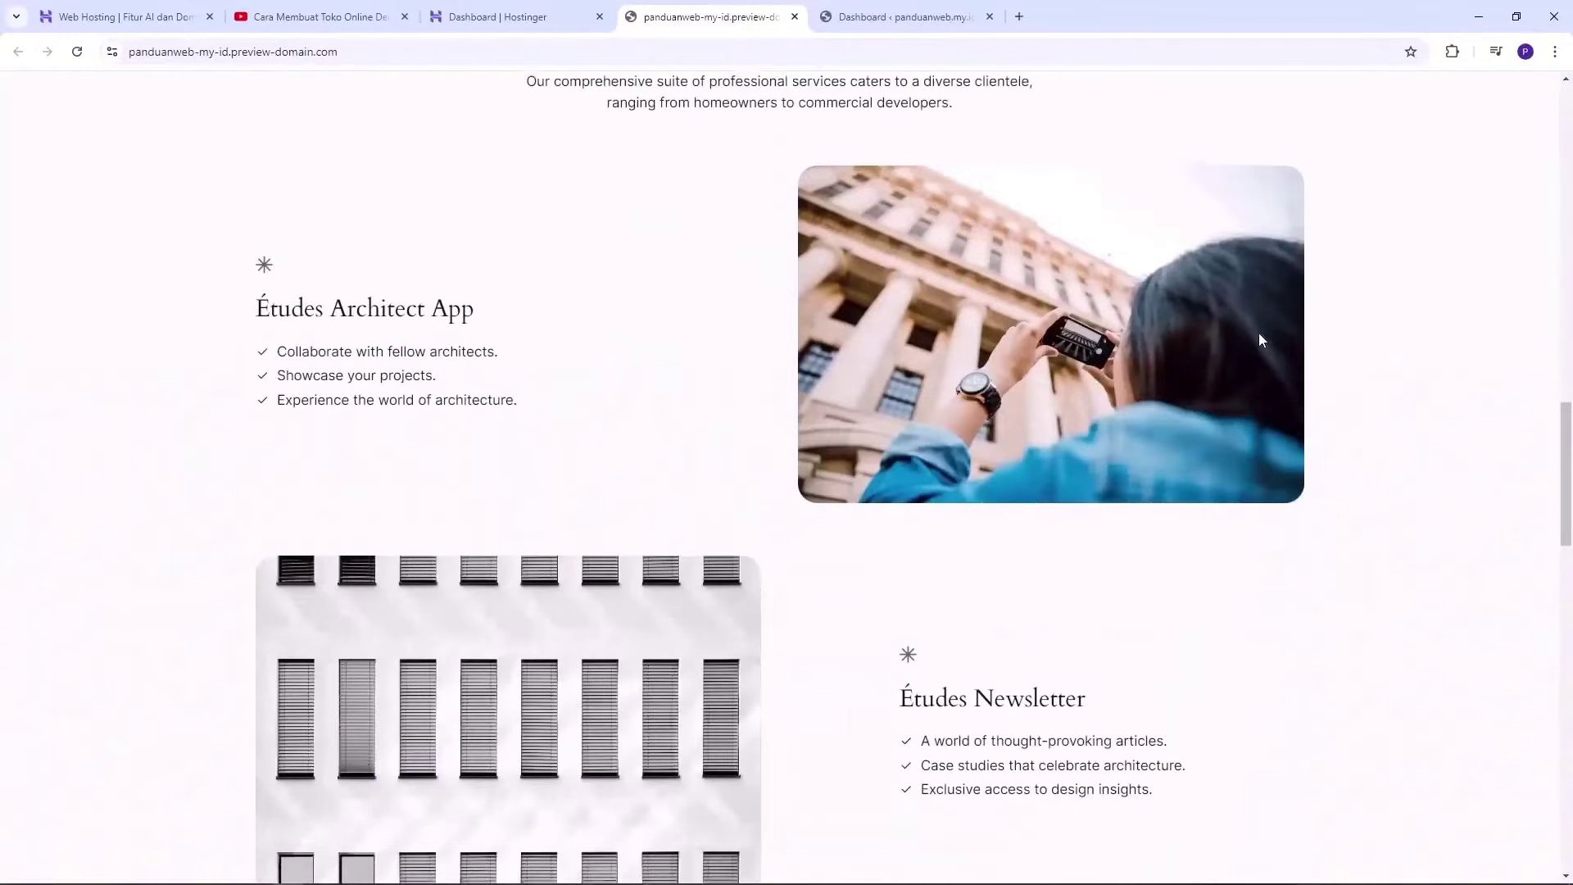
scroll(1261, 340, "up", 18)
scroll(1261, 340, "up", 3)
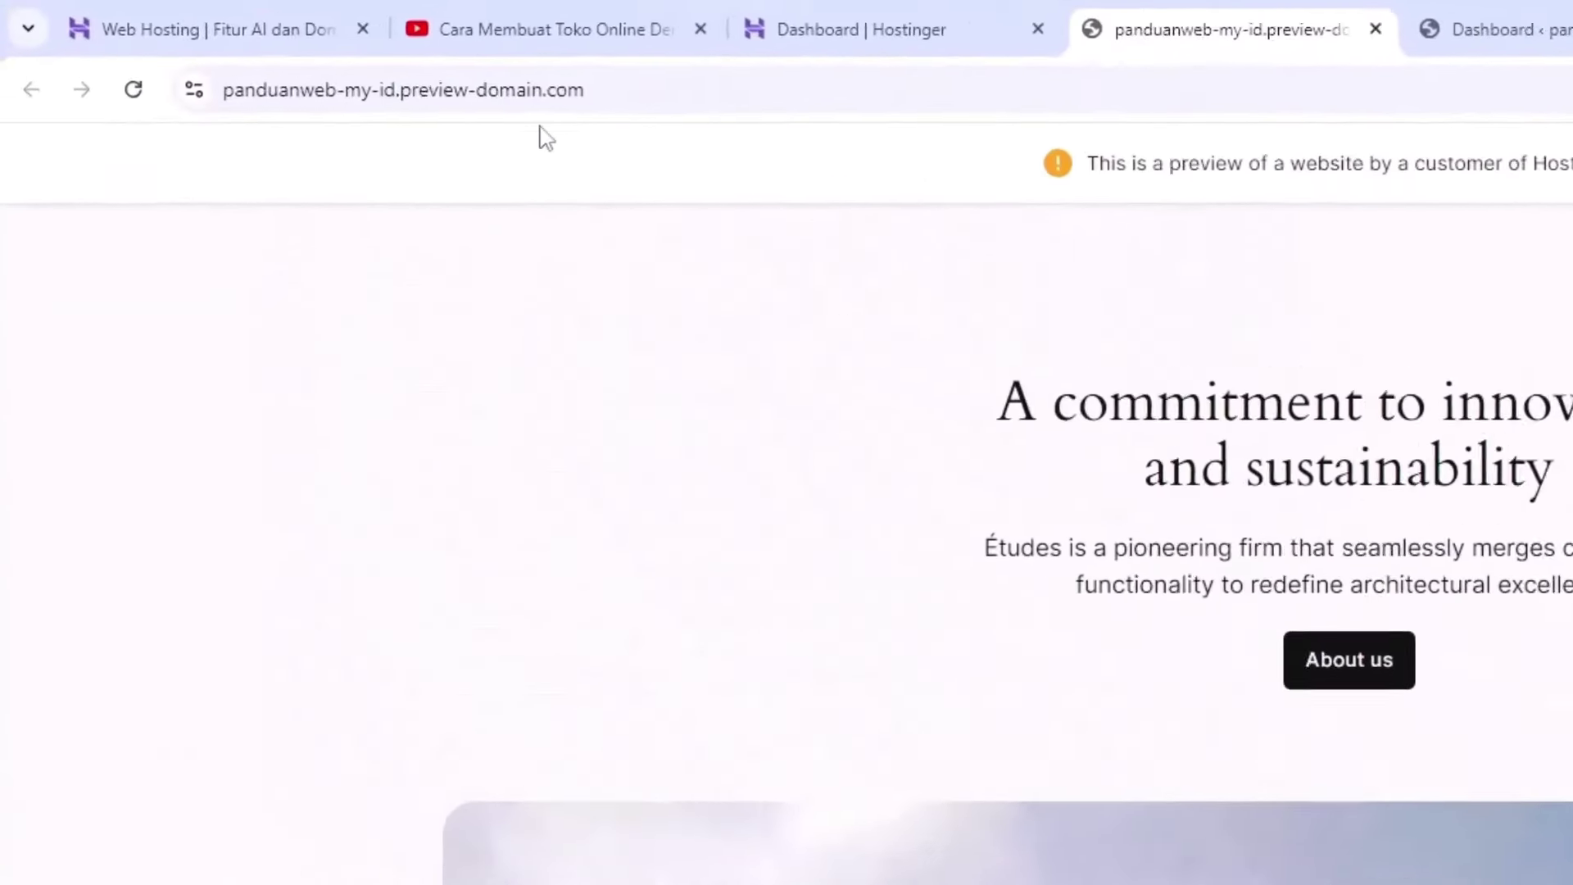
Examine the preview site's address and highlight its preview-domain.com part
left_click(241, 54)
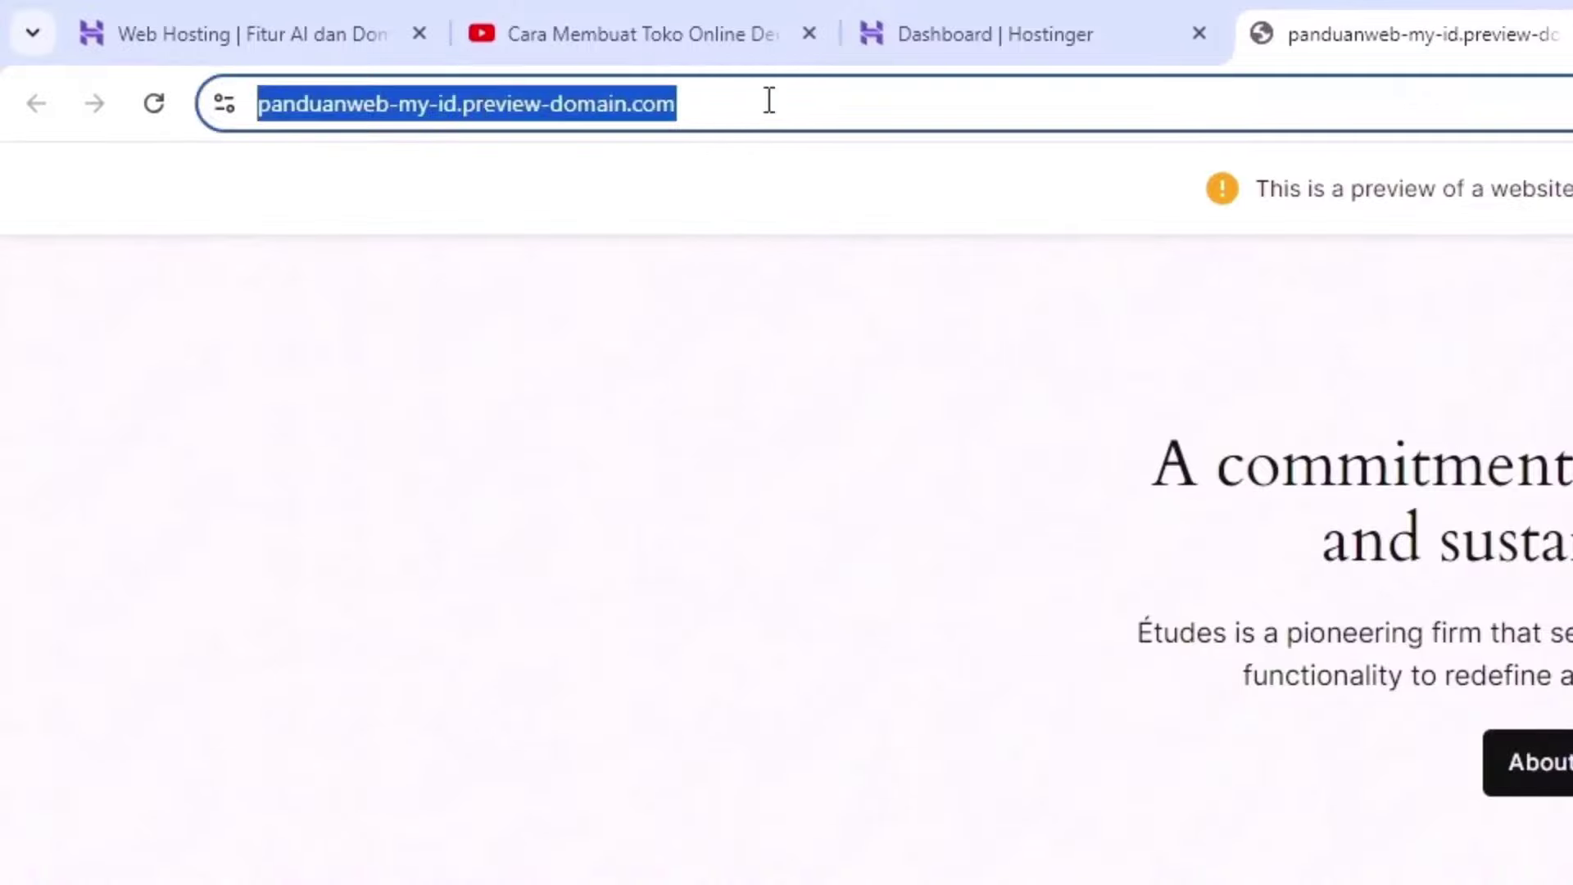
left_click(826, 103)
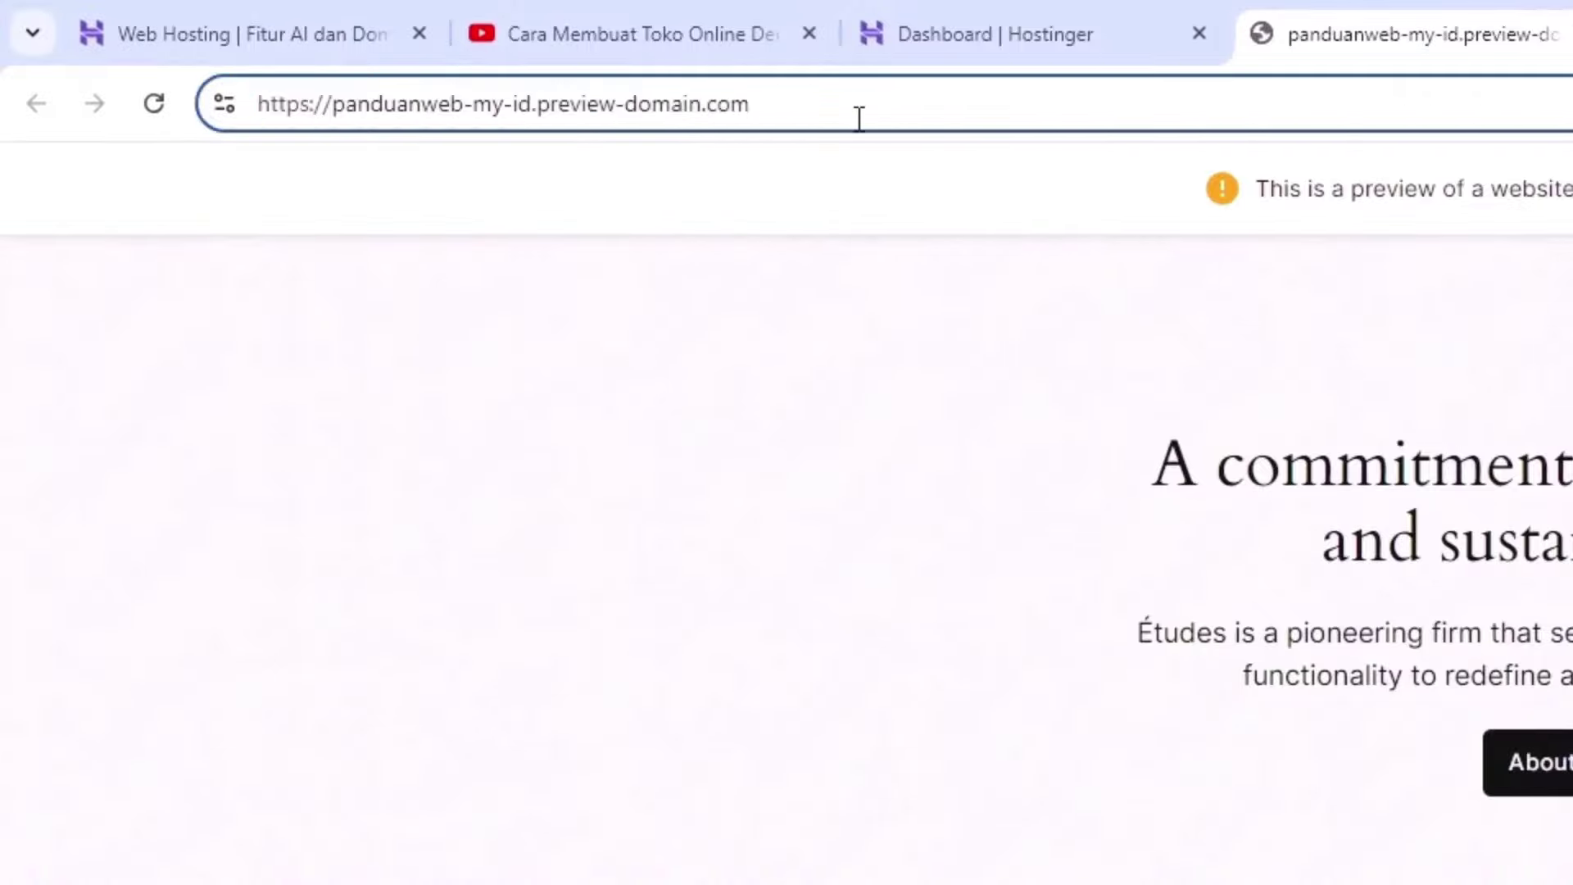
left_click_drag(859, 119, 752, 109)
left_click(581, 105)
left_click(544, 103)
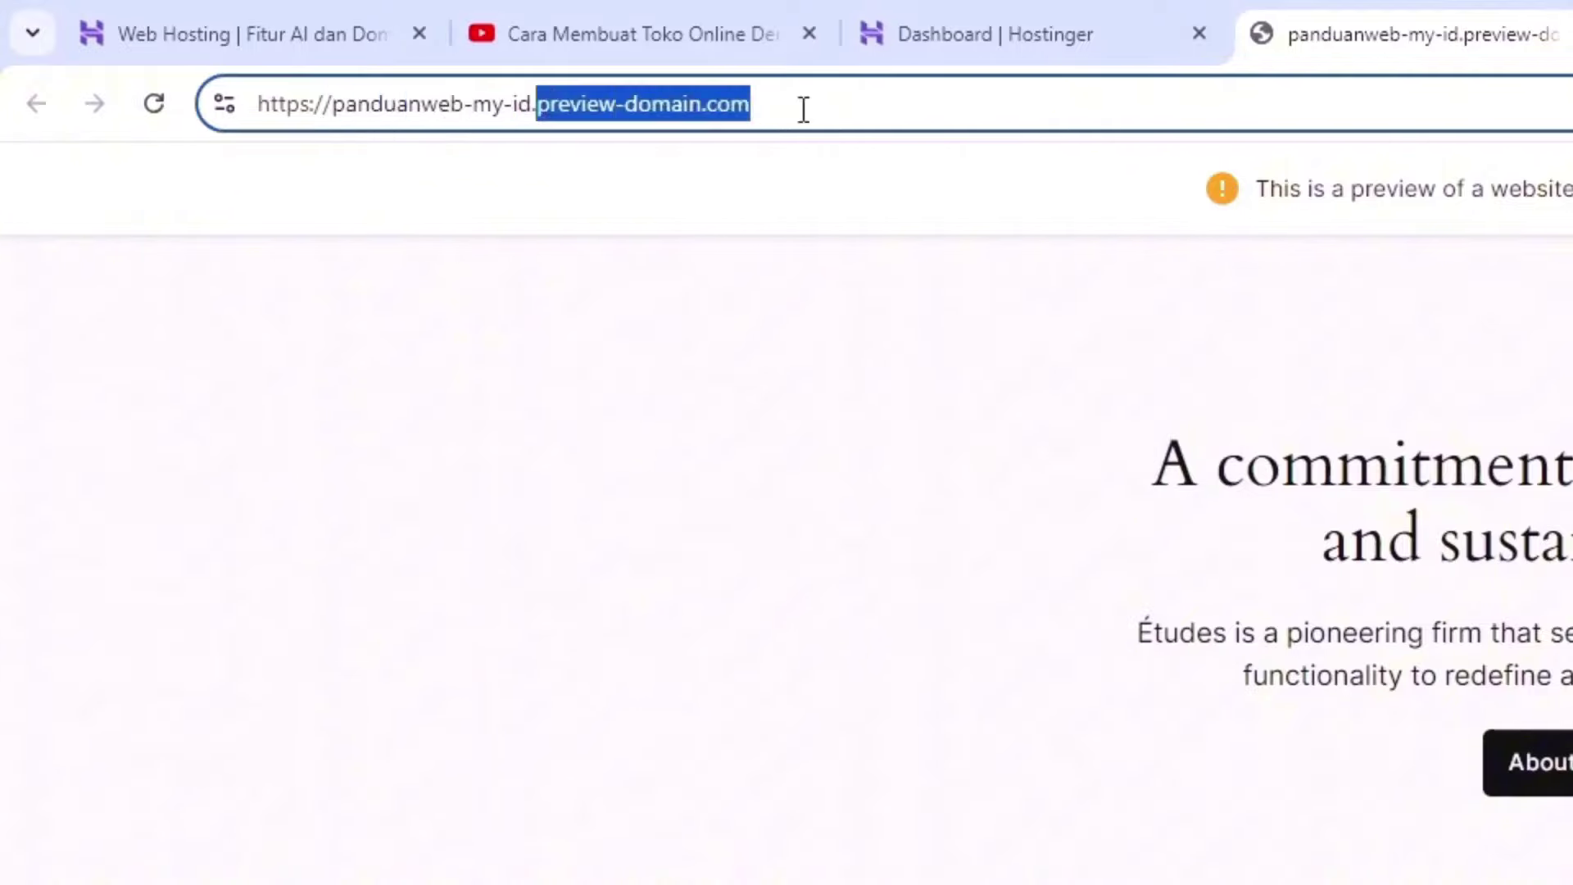
left_click(764, 513)
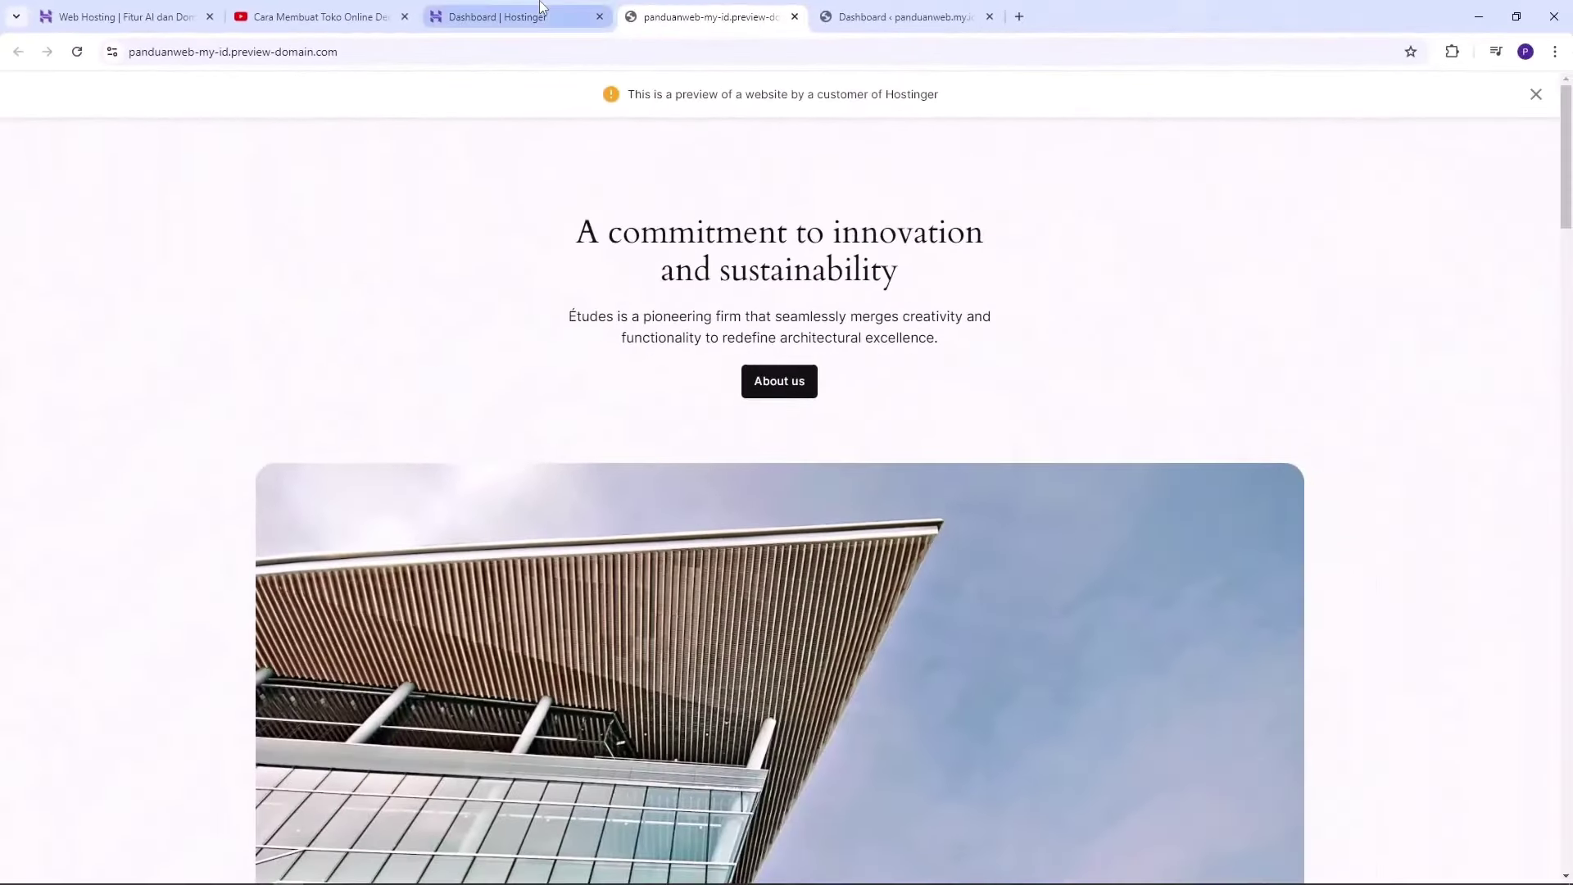
Return to the WordPress dashboard and highlight the panduanweb.my.id domain in its address
left_click(1024, 33)
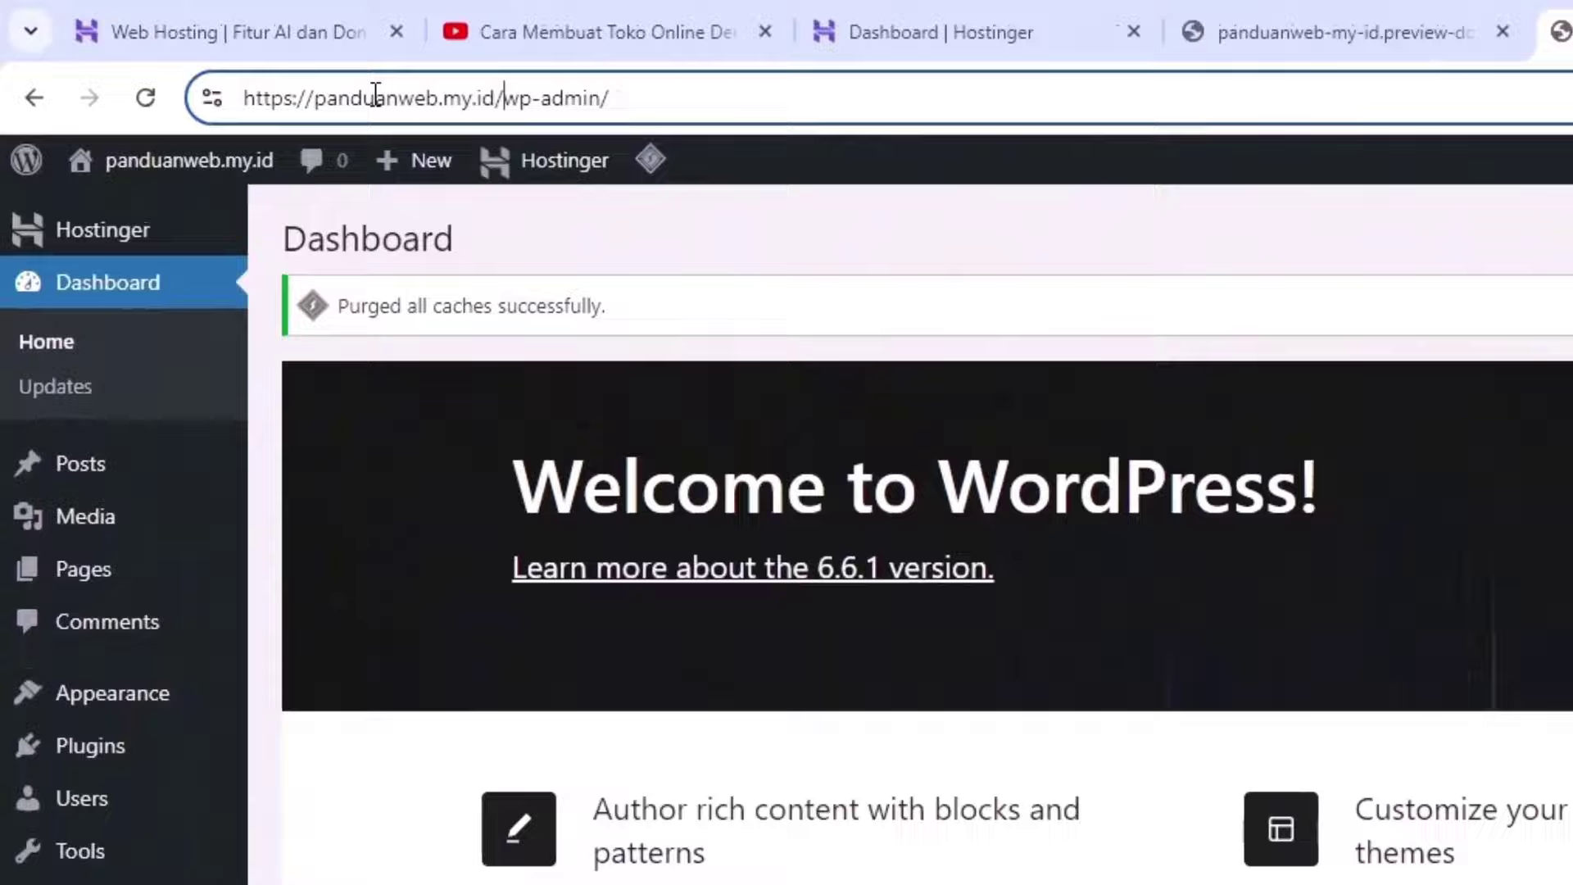
left_click(376, 97)
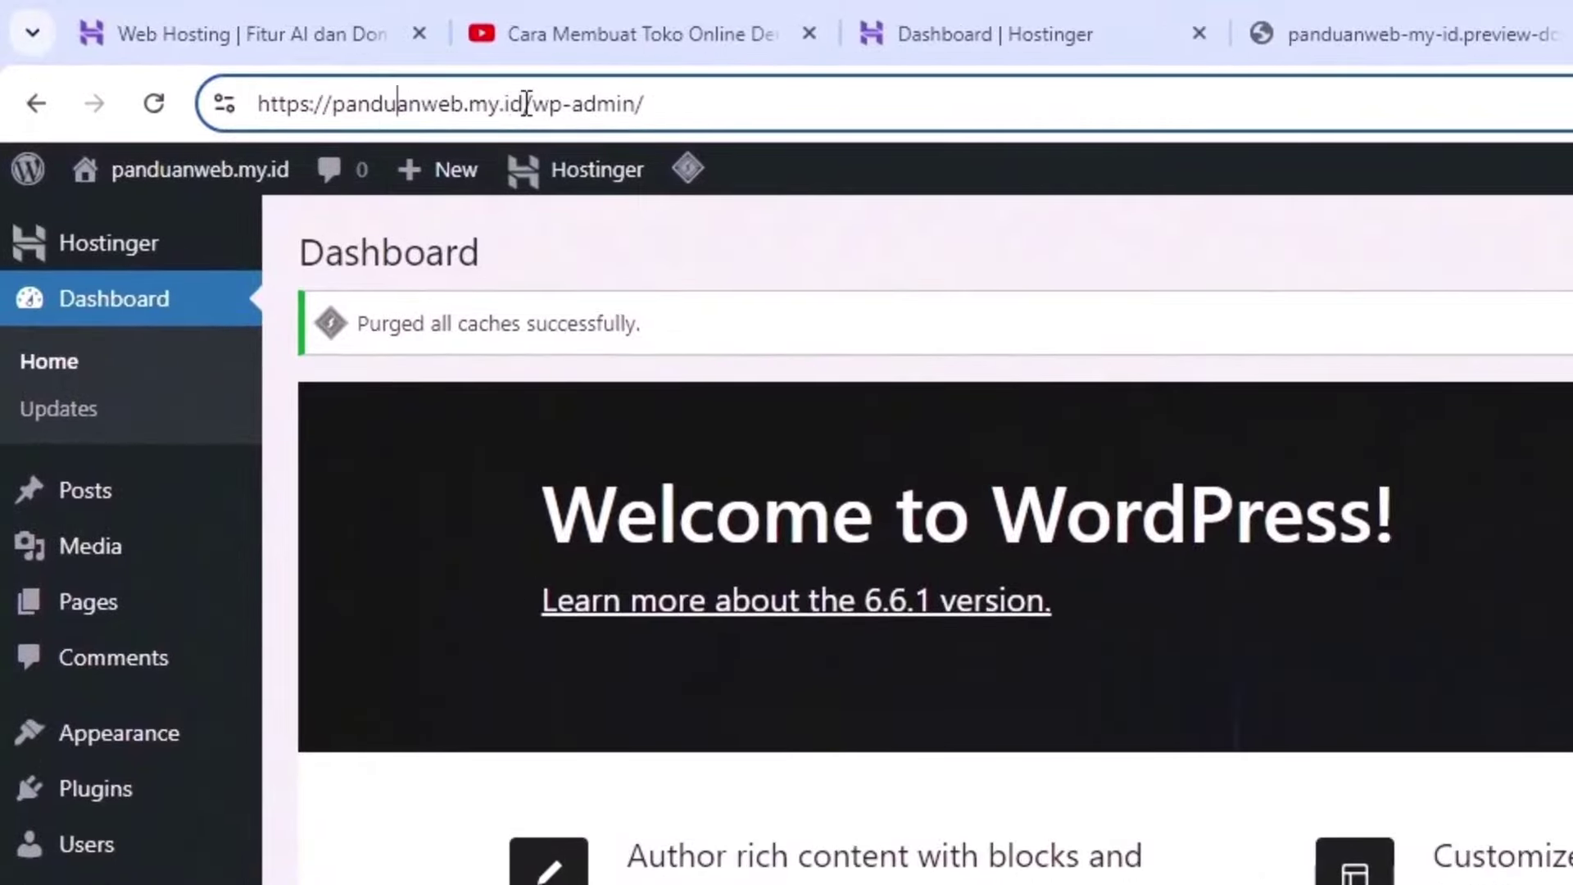
left_click_drag(526, 104, 258, 104)
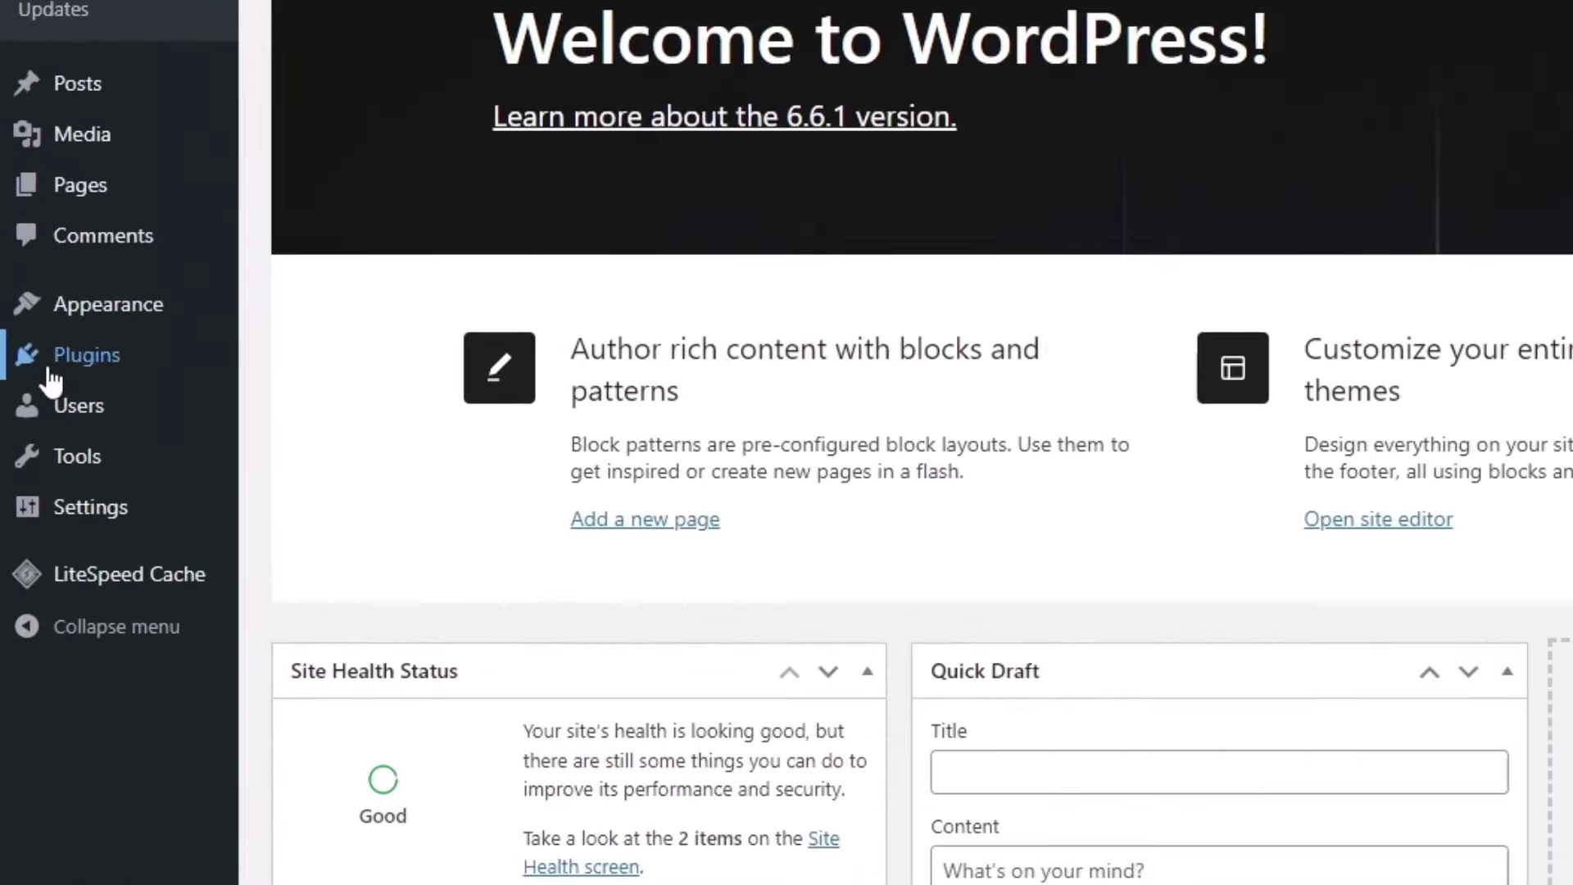
Bulk deactivate all installed plugins: Hostinger Easy Onboarding, Hostinger Tools and LiteSpeed Cache
mouse_move(57, 401)
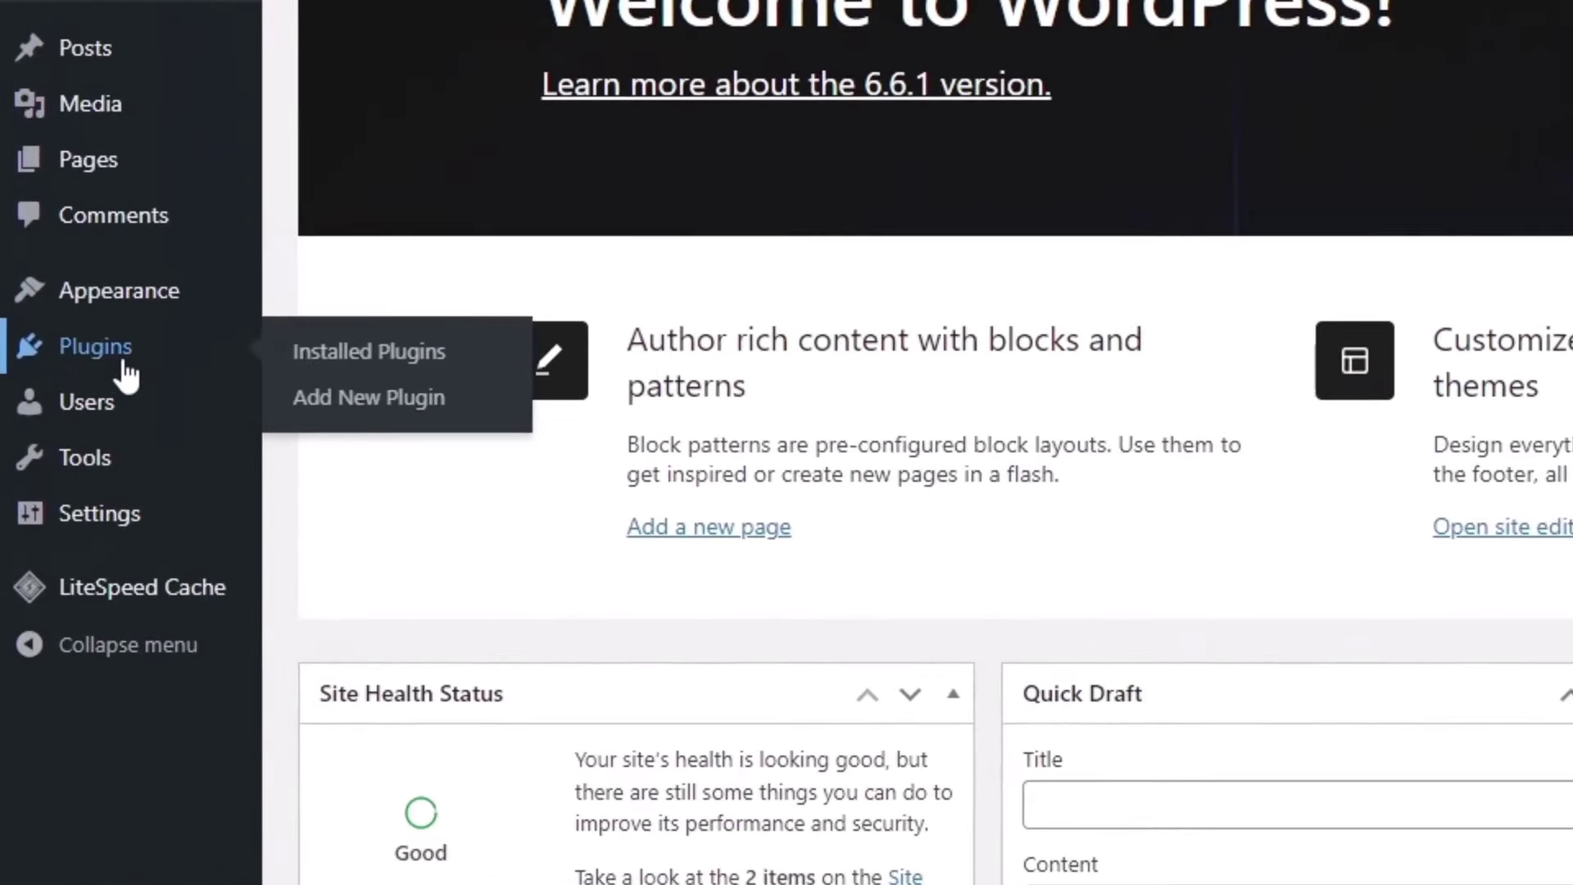
left_click(82, 356)
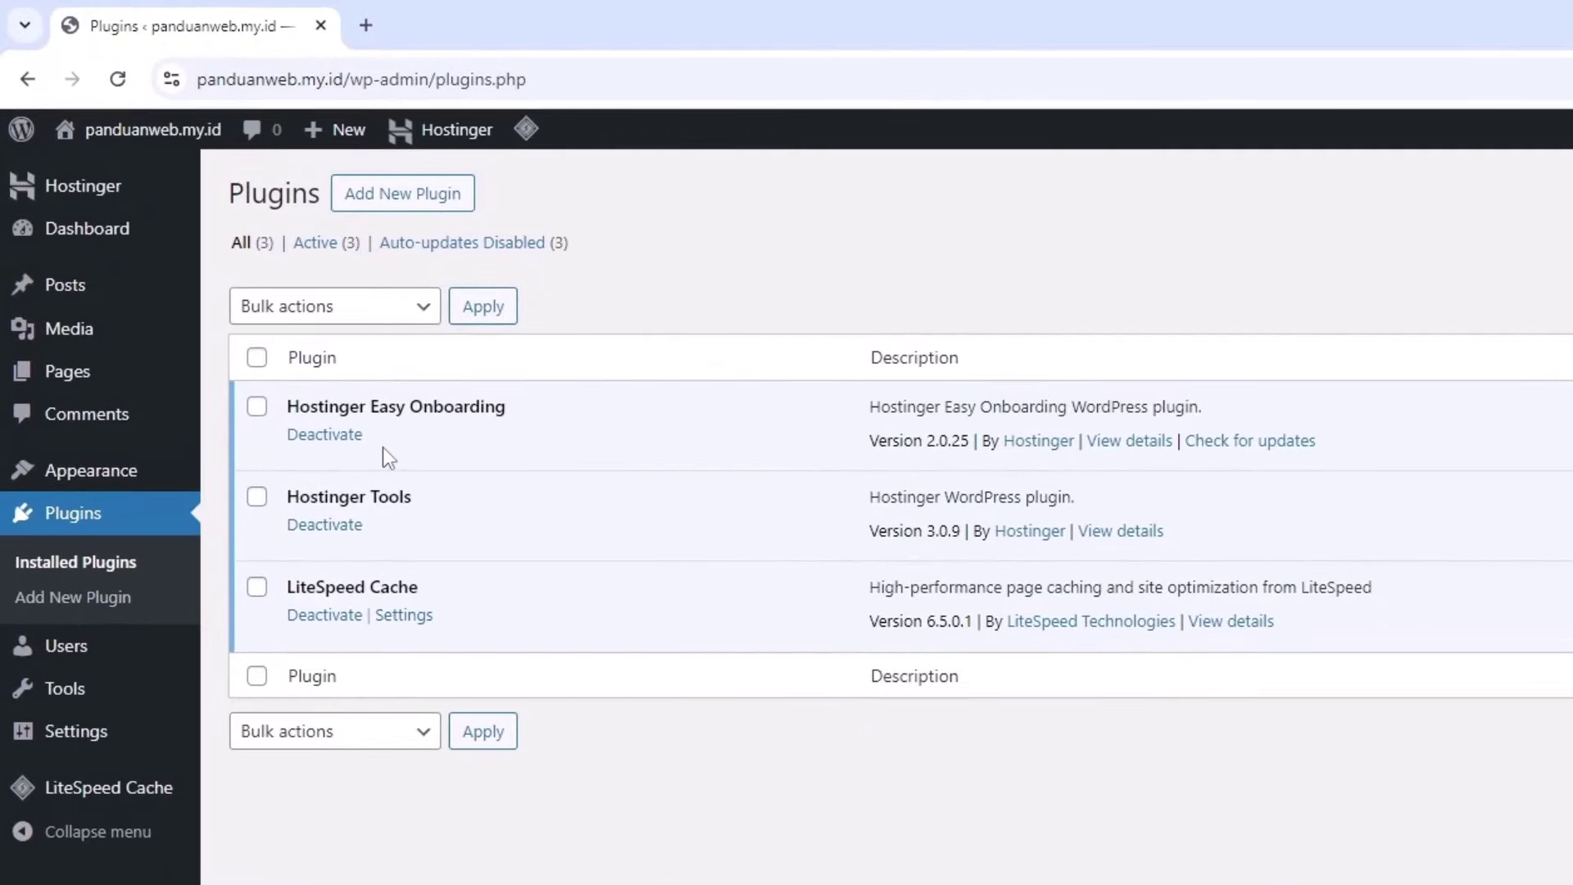
left_click(256, 358)
left_click(291, 310)
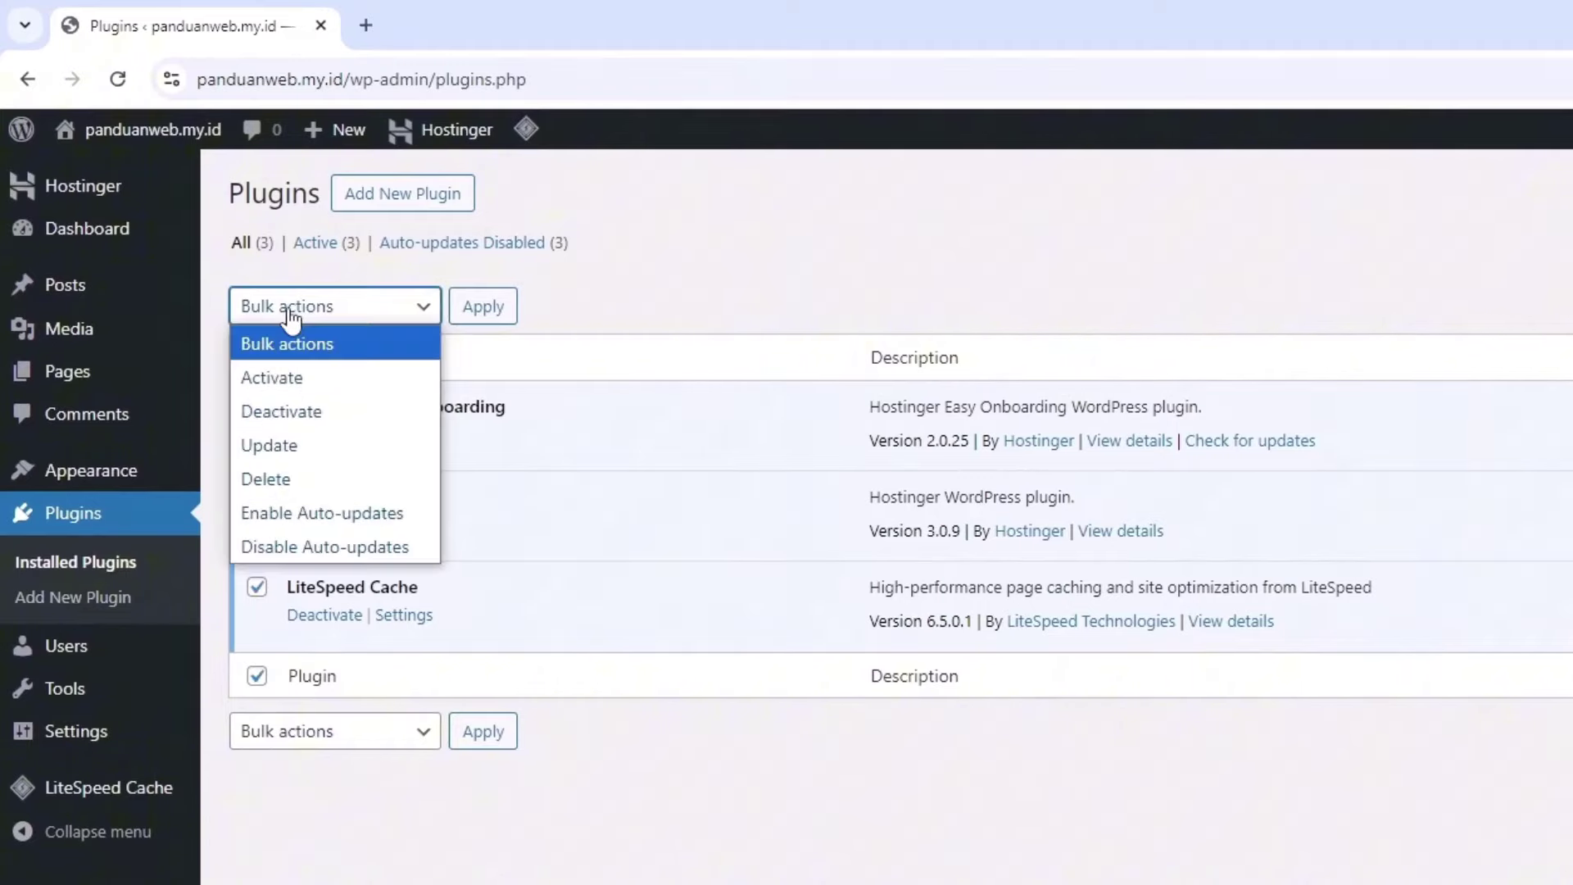
left_click(310, 413)
left_click(482, 307)
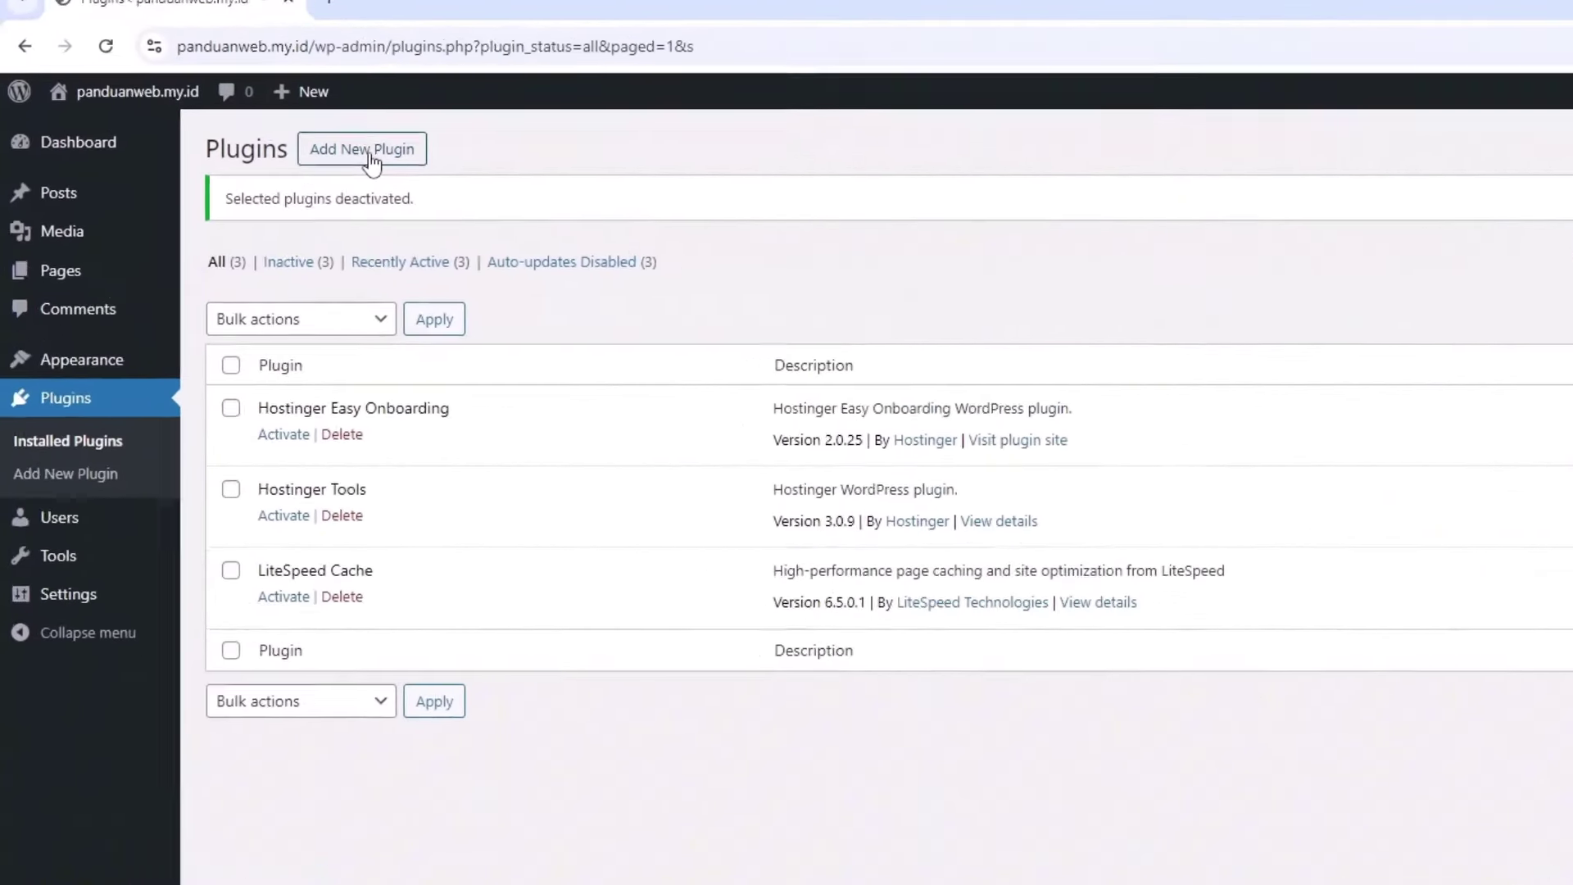
Search the new plugins for "elementor", install and activate Elementor Website Builder, and close its setup wizard
left_click(263, 126)
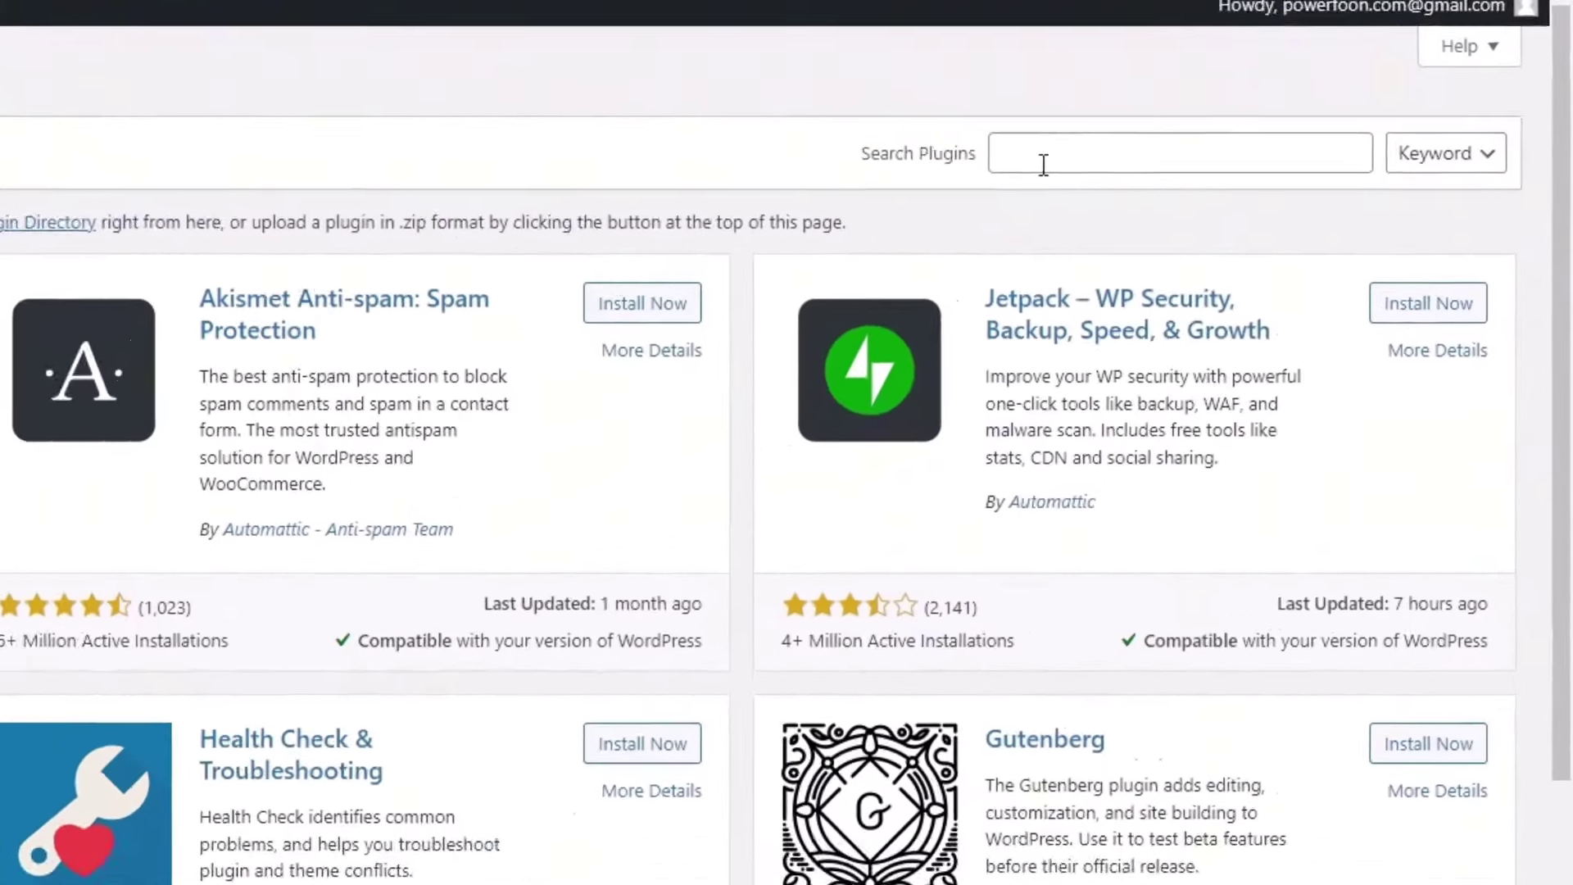
left_click(1538, 204)
type("elementor")
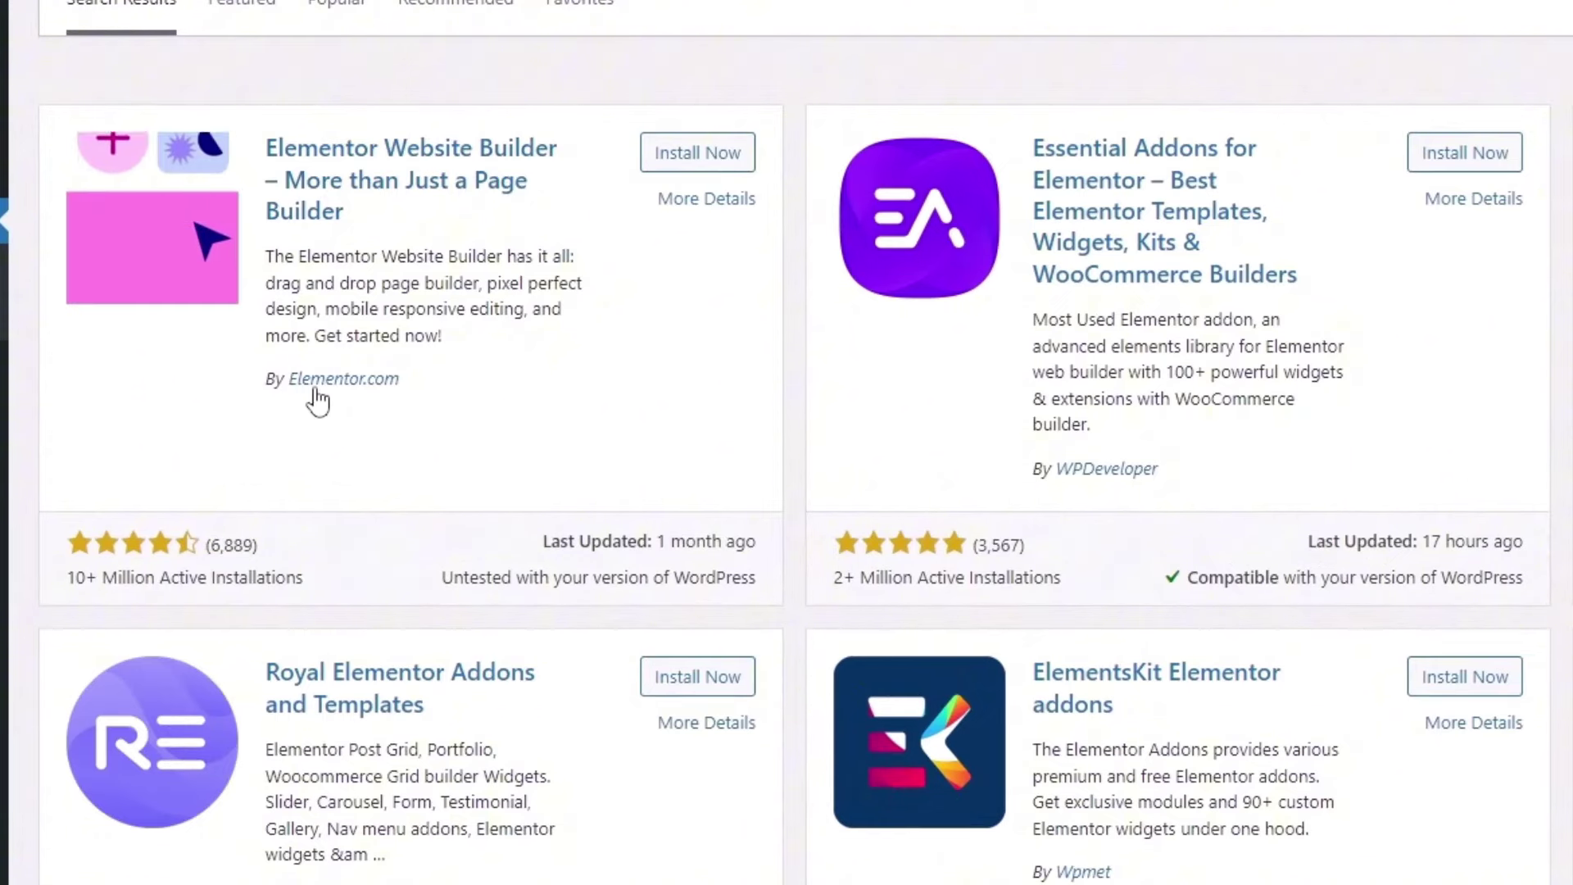
left_click(709, 161)
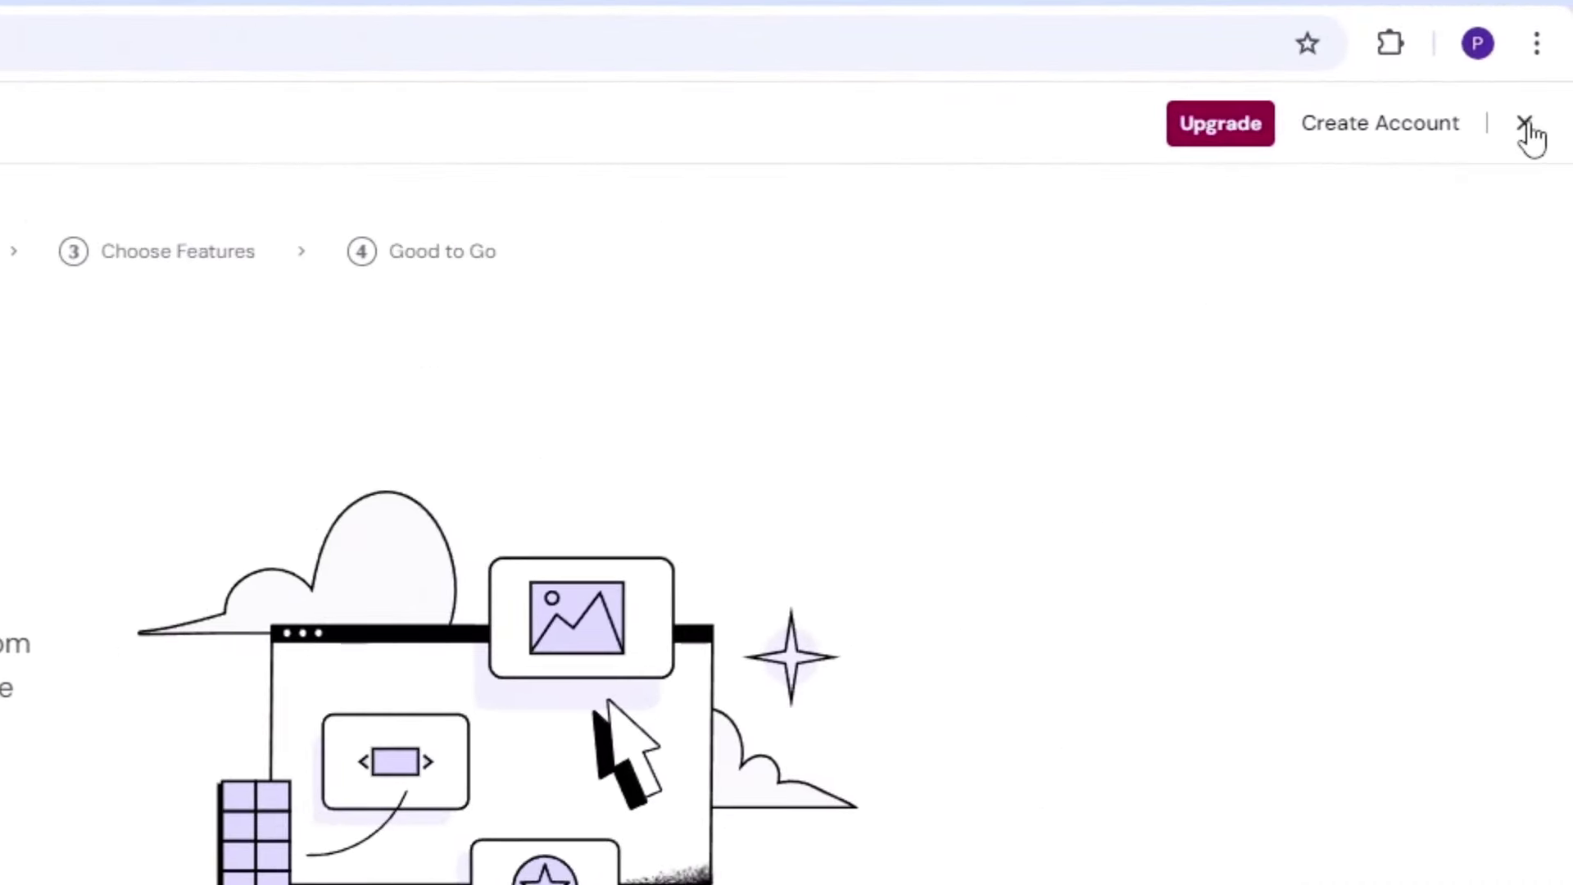
left_click(1528, 124)
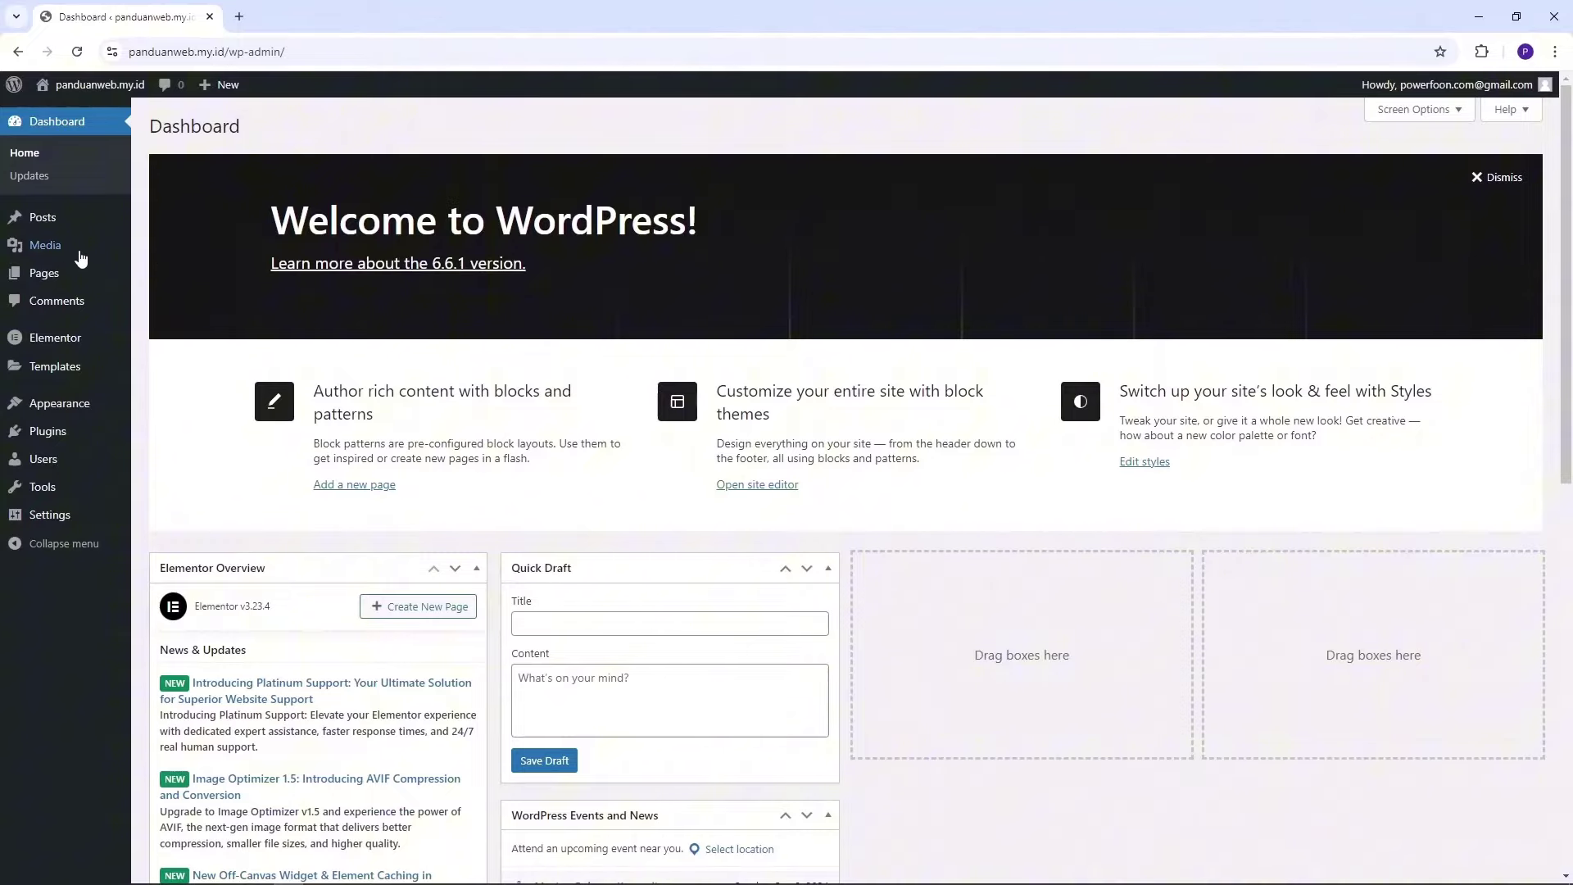
Create a new page titled "Home", dismissing the welcome guide and pattern chooser, and open it for editing with Elementor
mouse_move(80, 347)
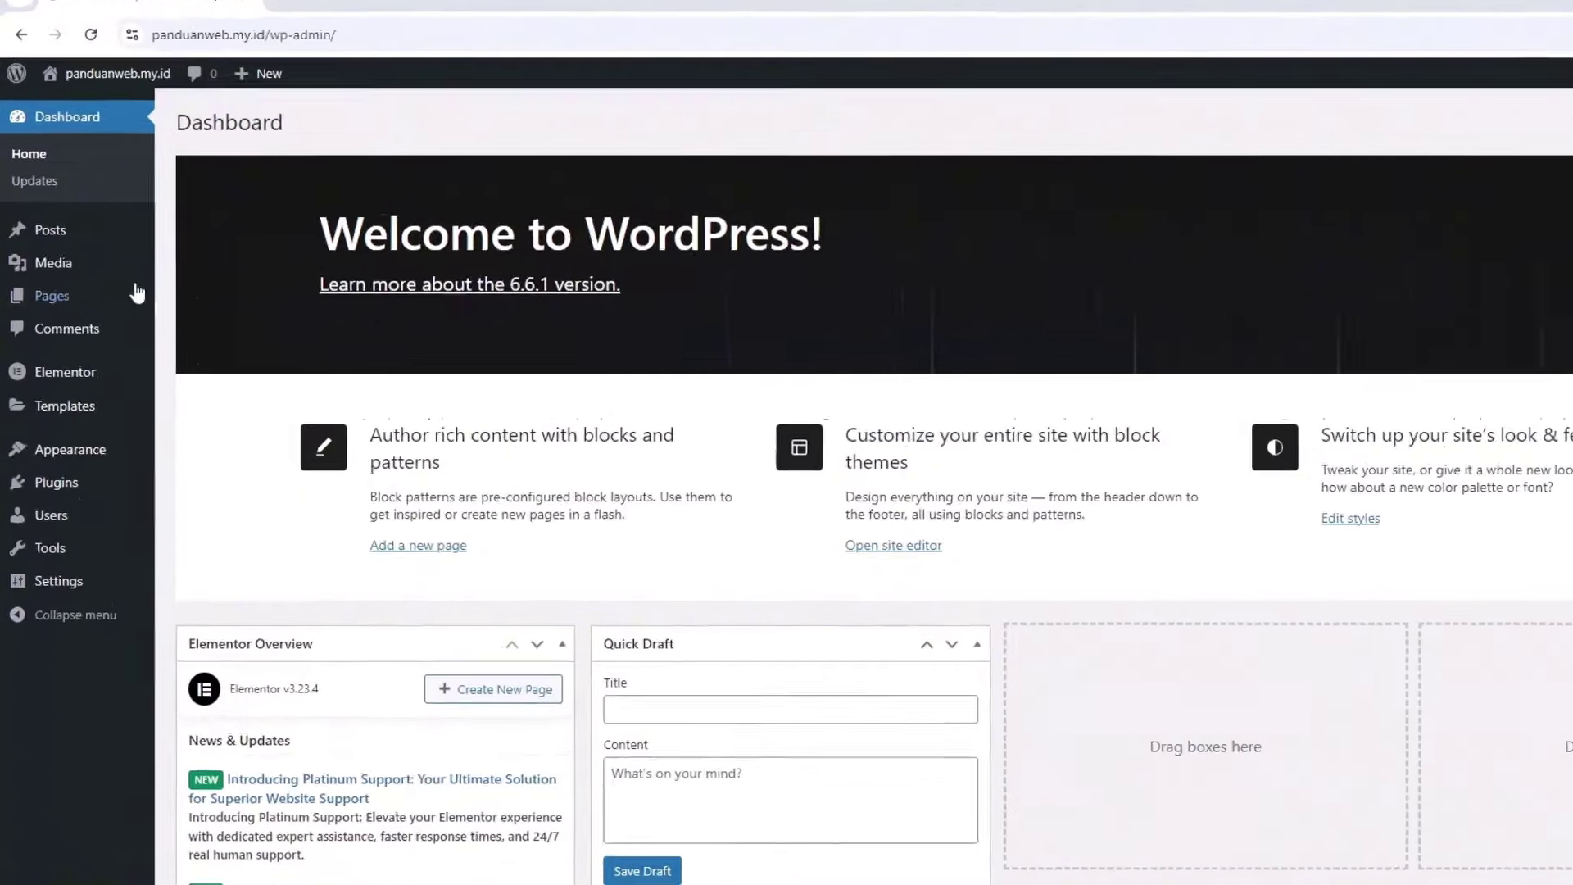
mouse_move(35, 272)
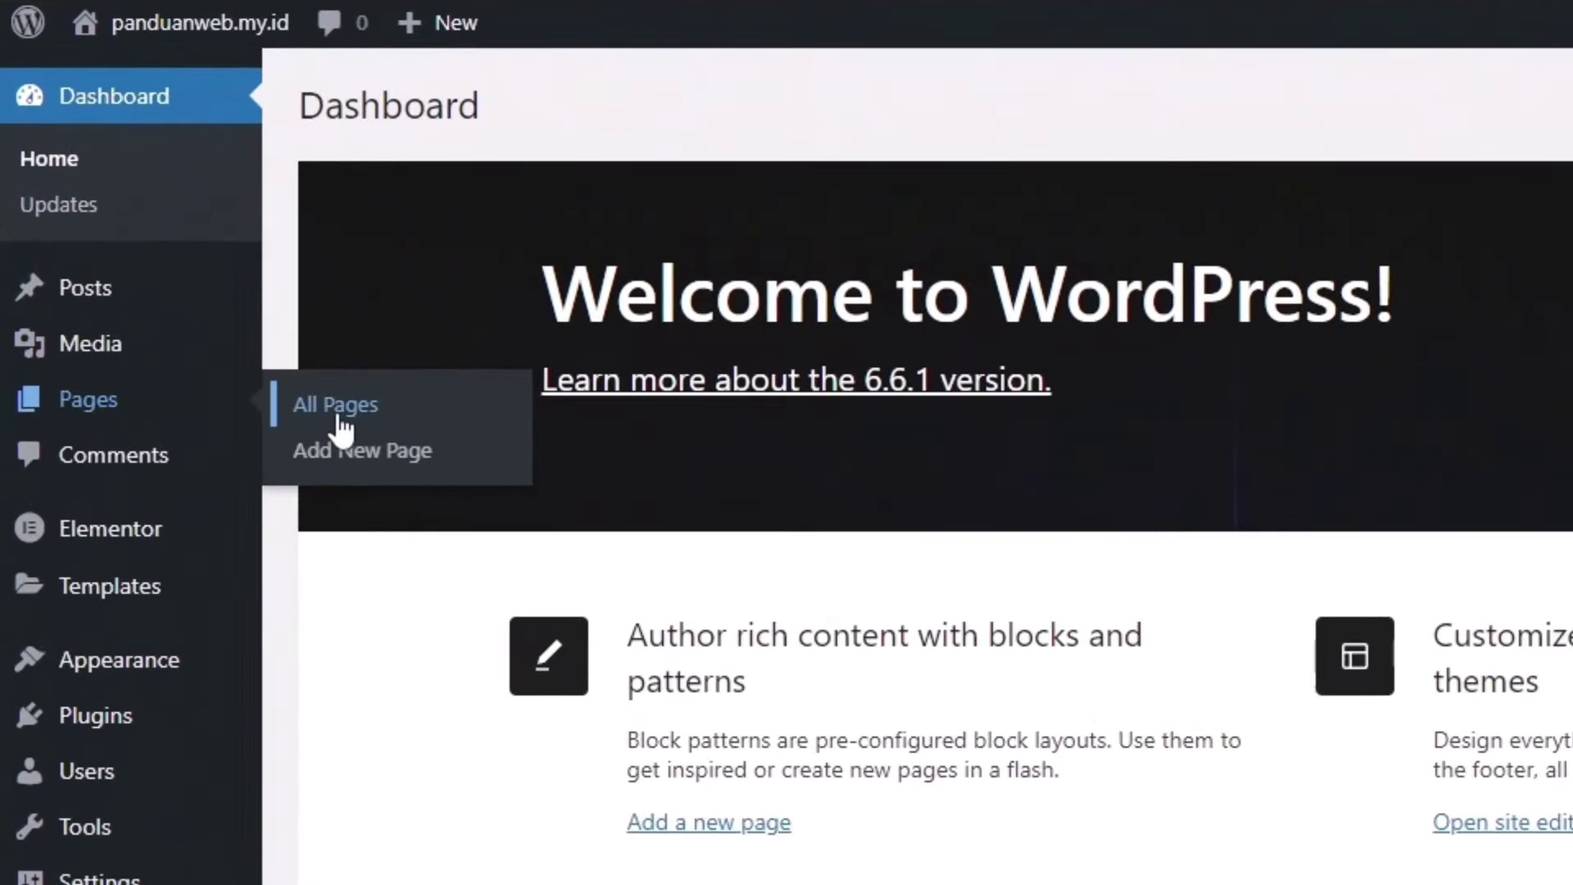
left_click(360, 453)
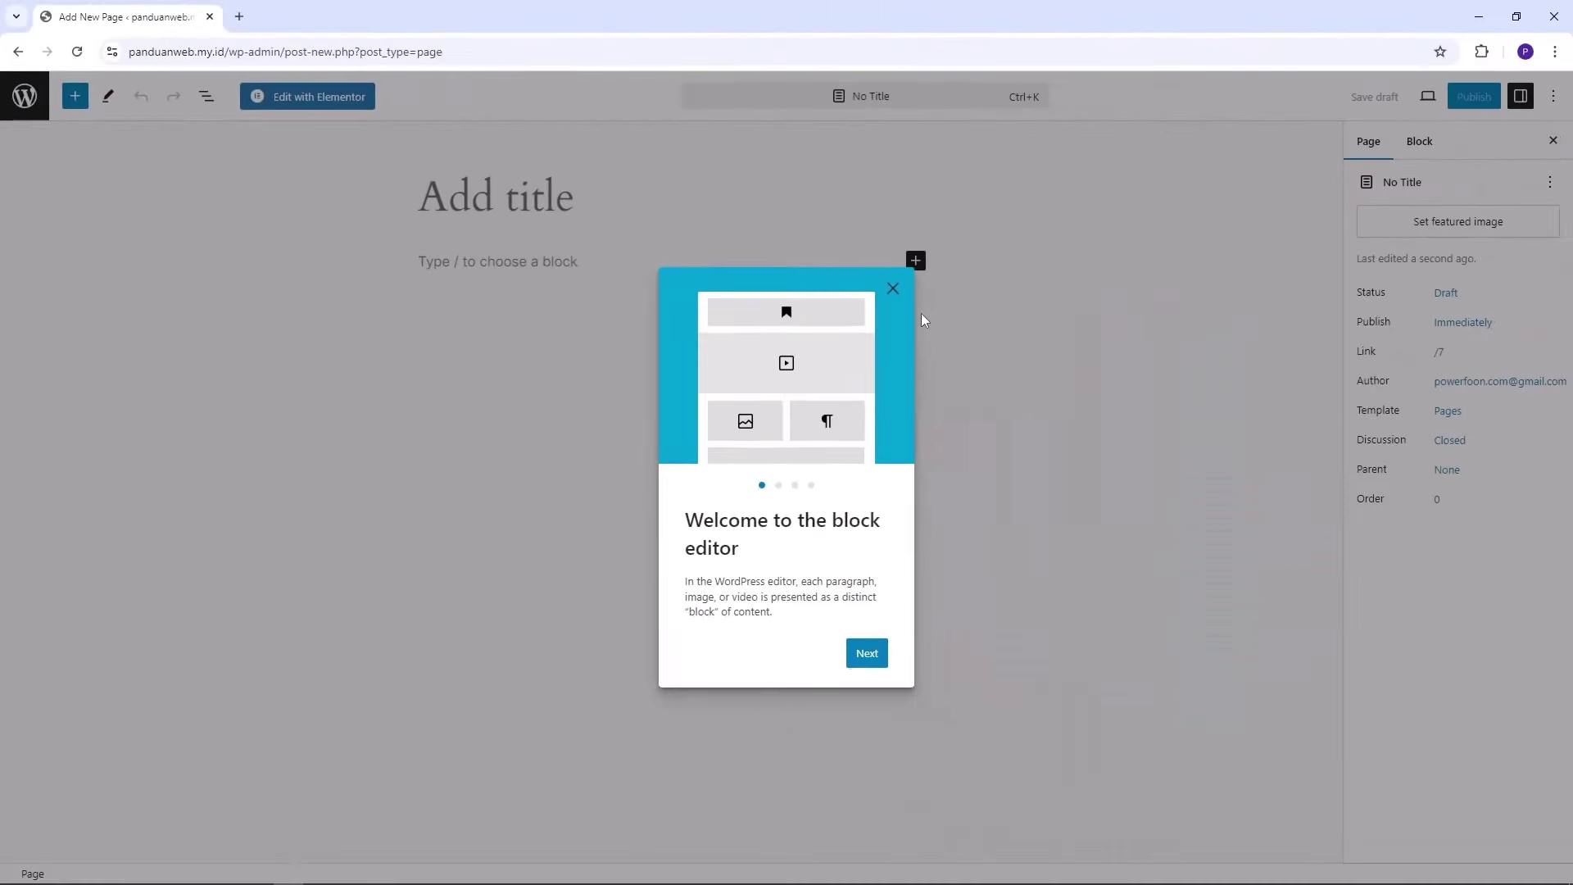
left_click(893, 291)
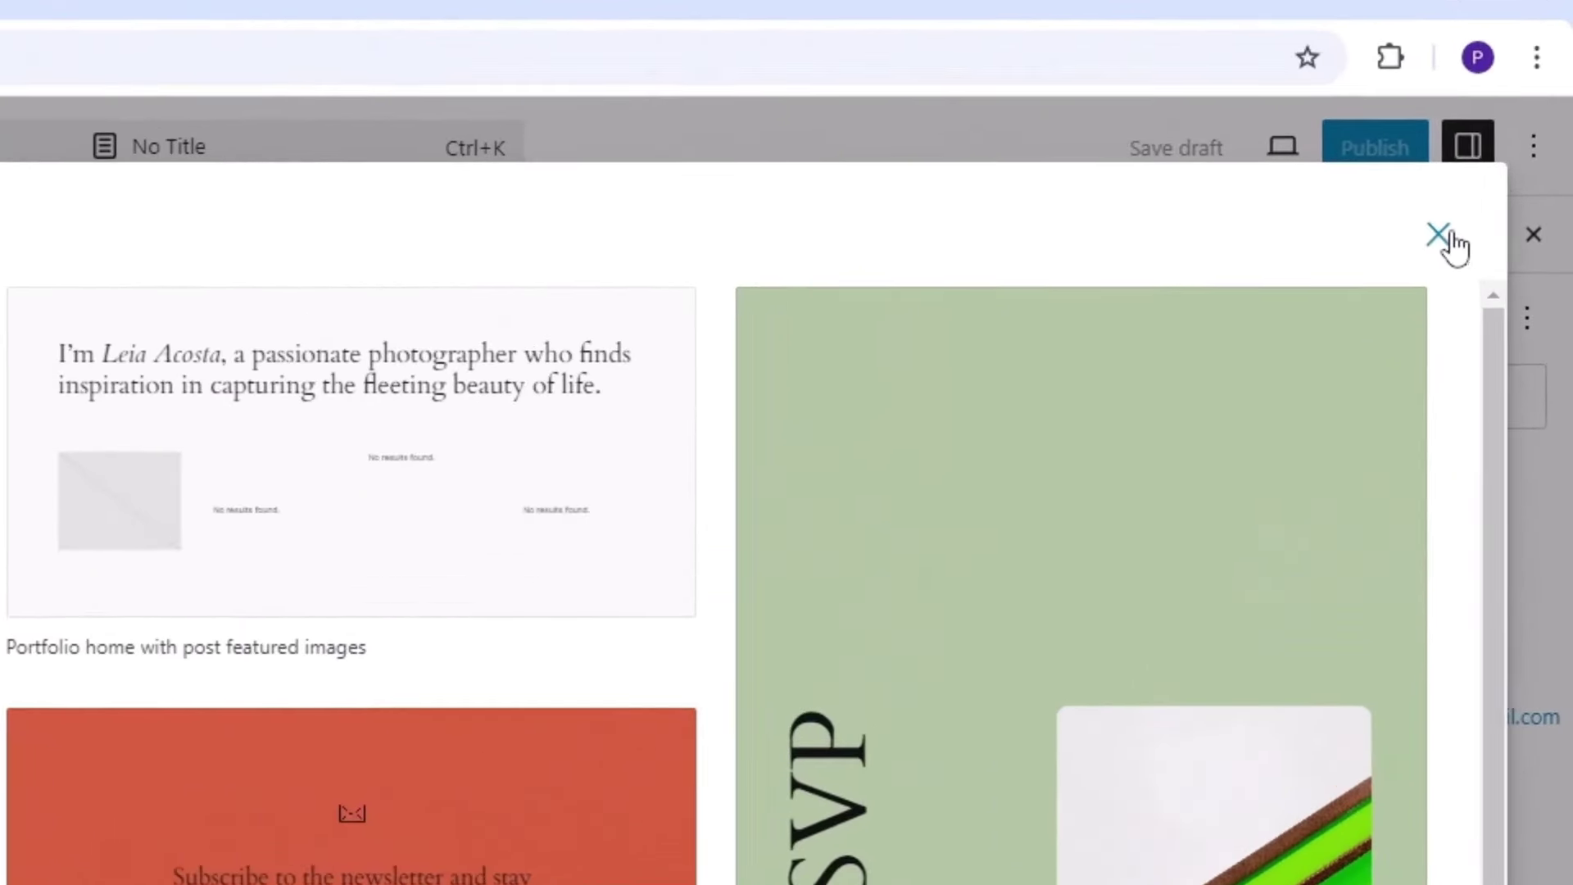
left_click(1502, 145)
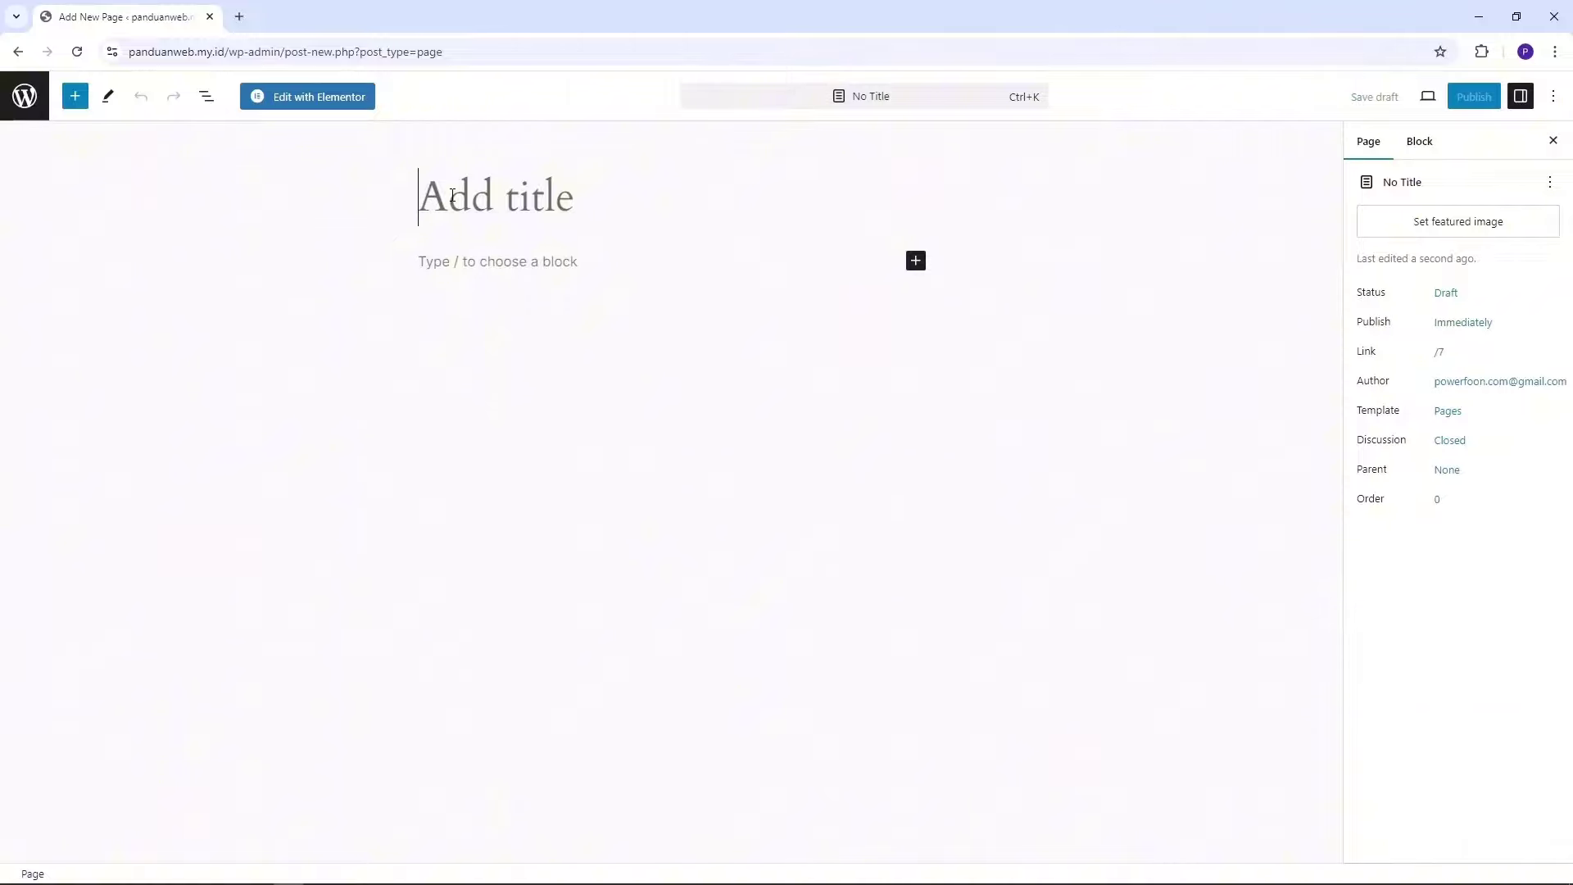
type("Home")
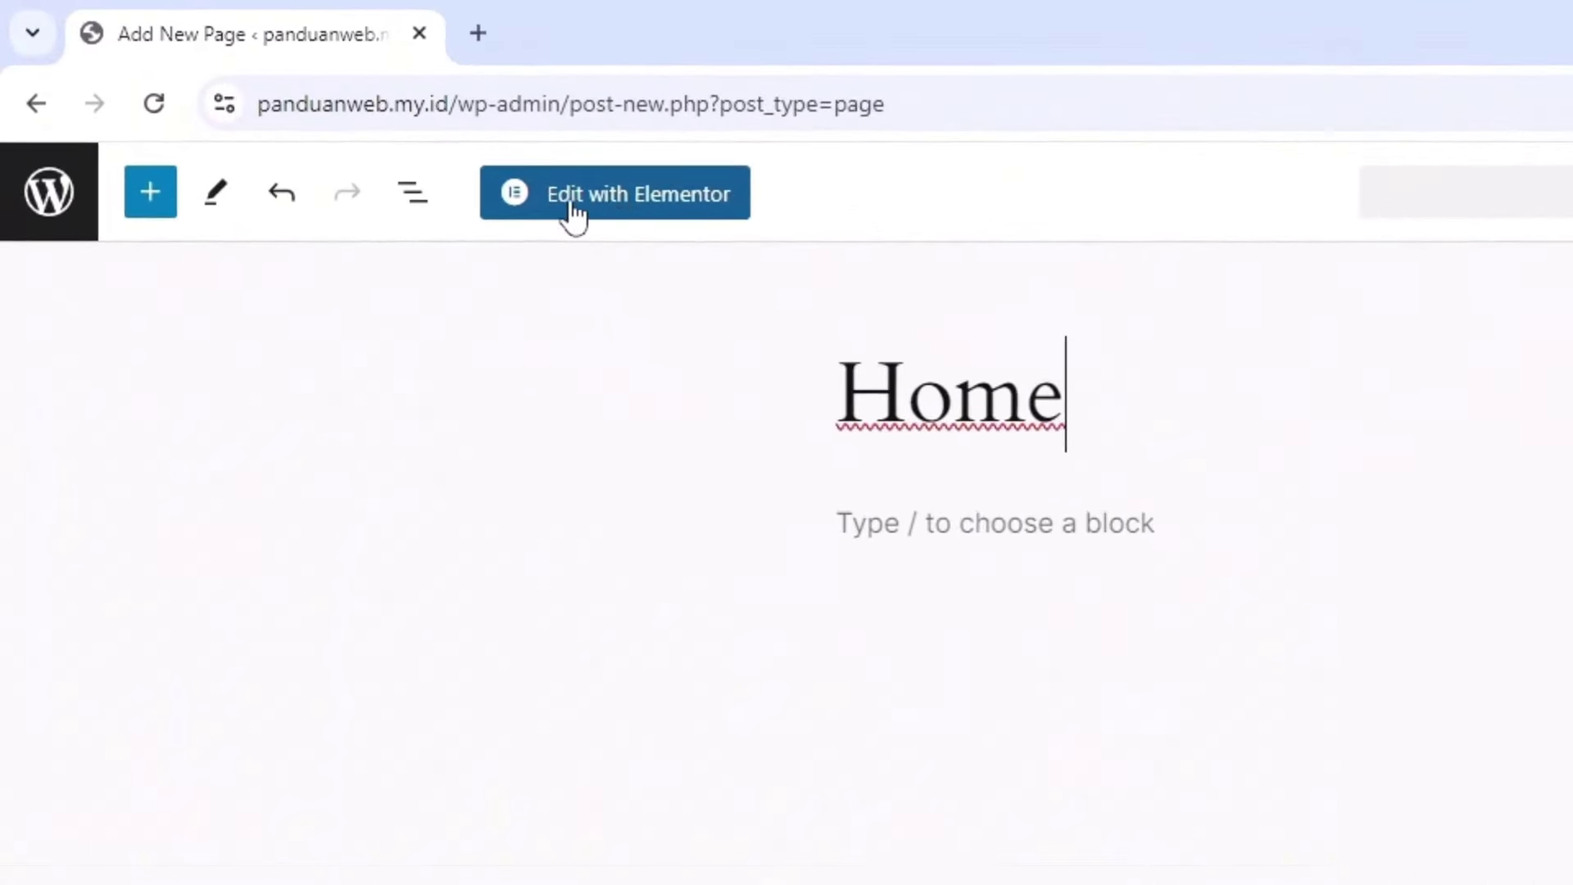
left_click(640, 204)
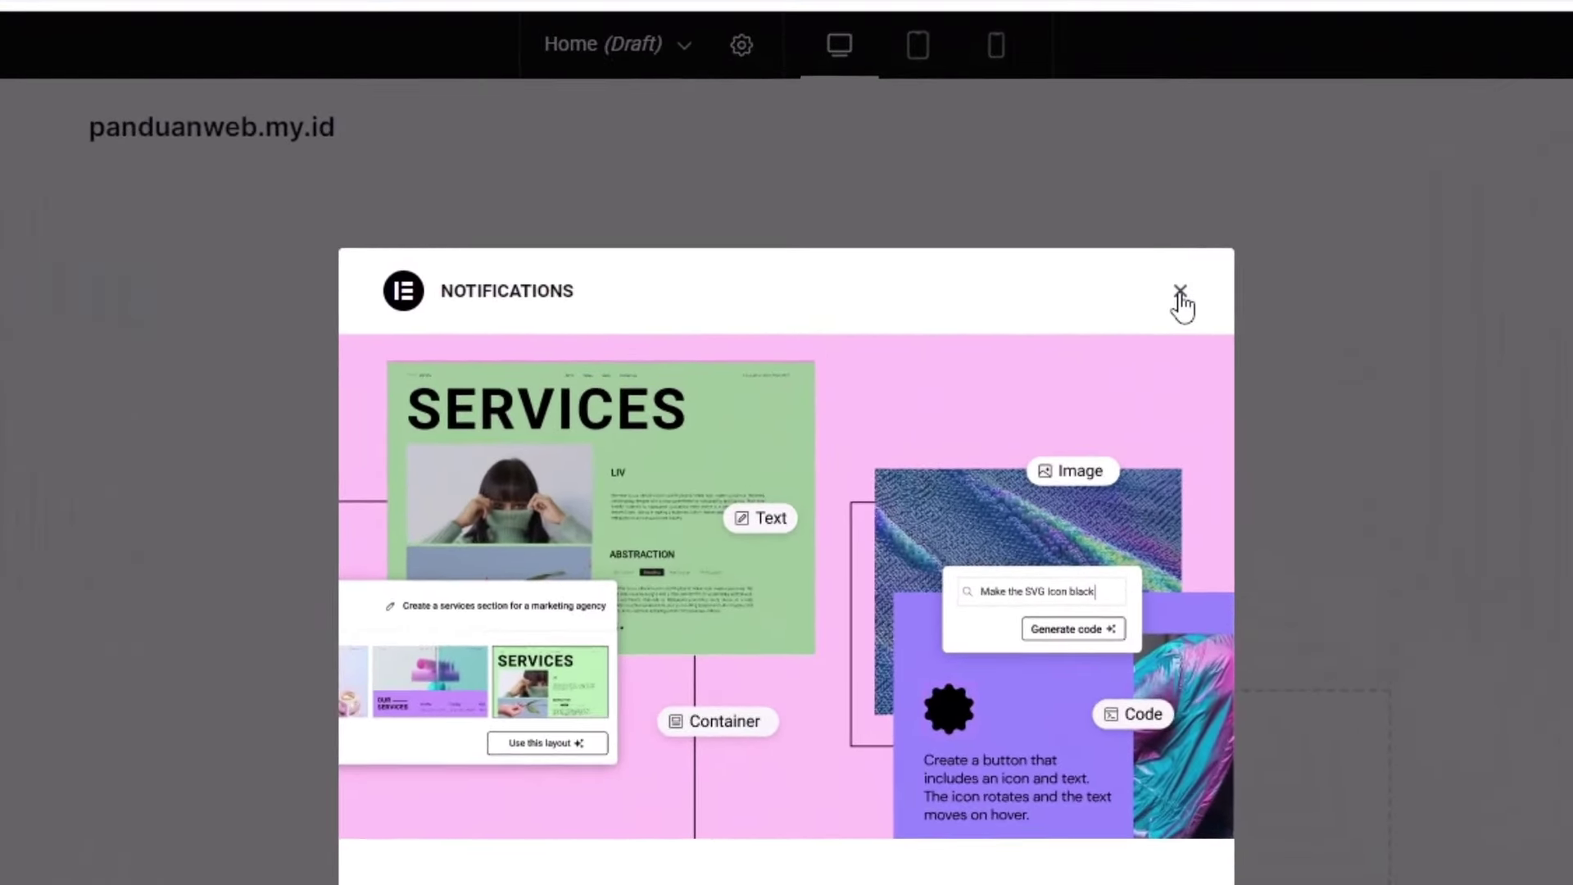
Dismiss the notifications popup and review the available Page Layout options in the Home page's settings
left_click(1016, 235)
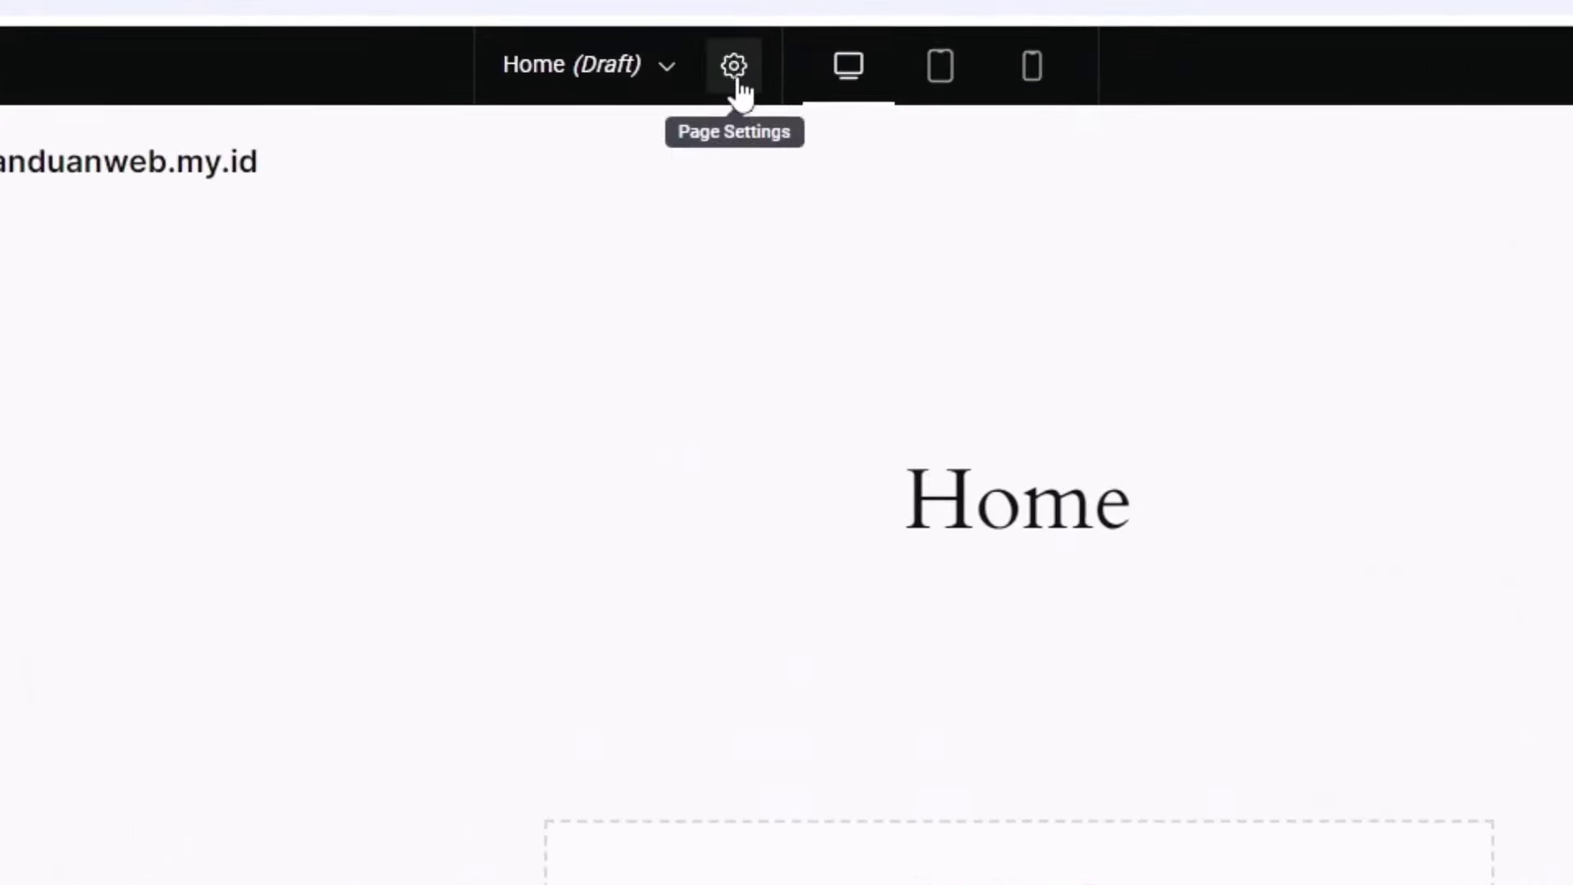
left_click(731, 67)
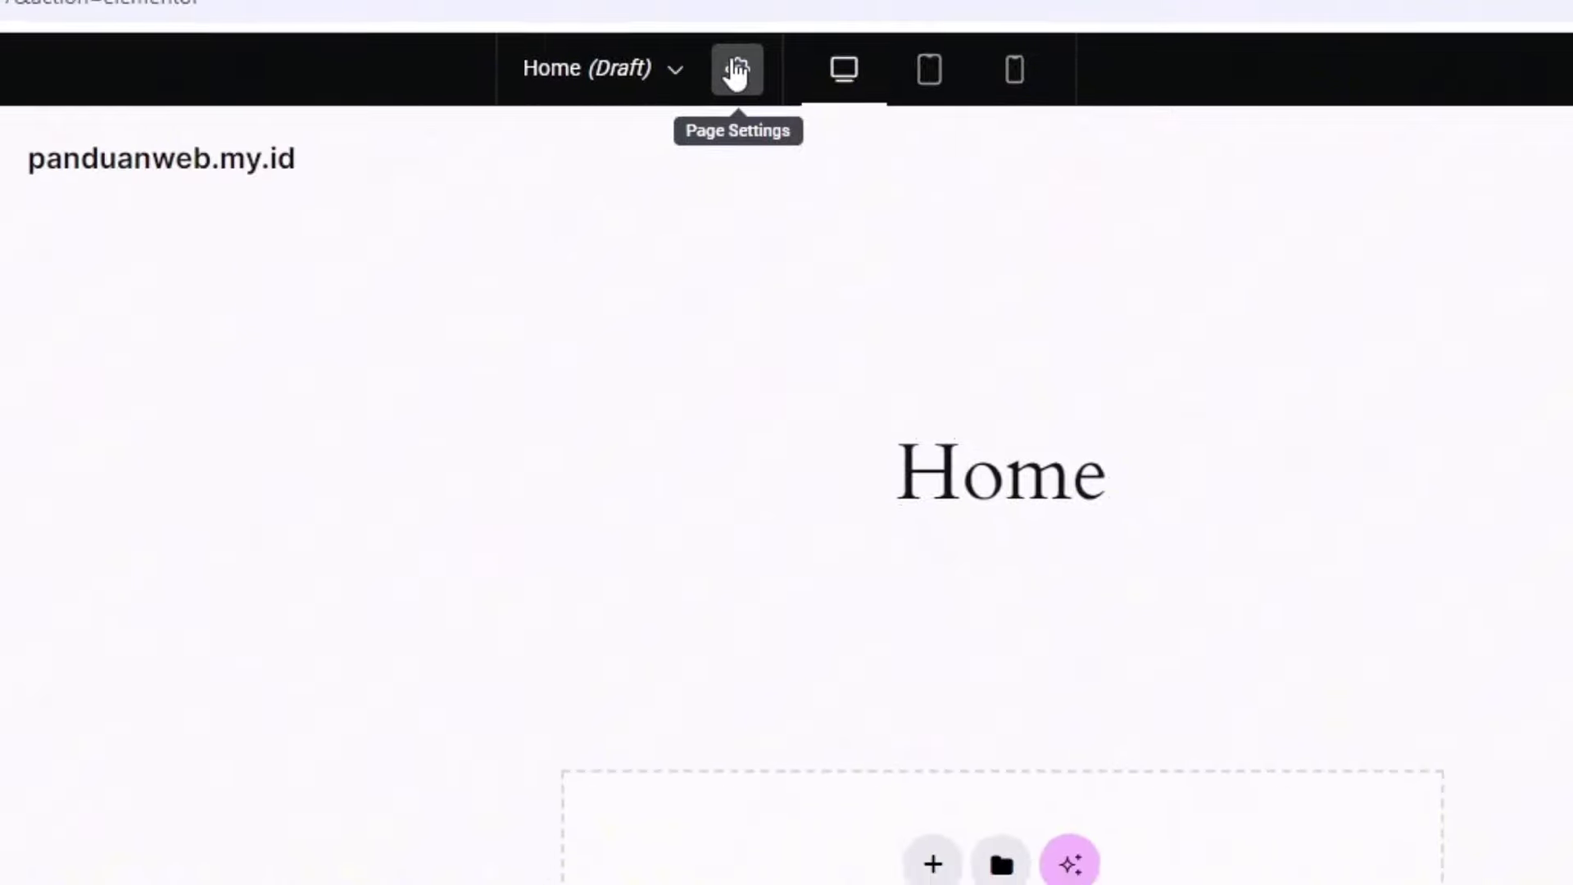
left_click(734, 66)
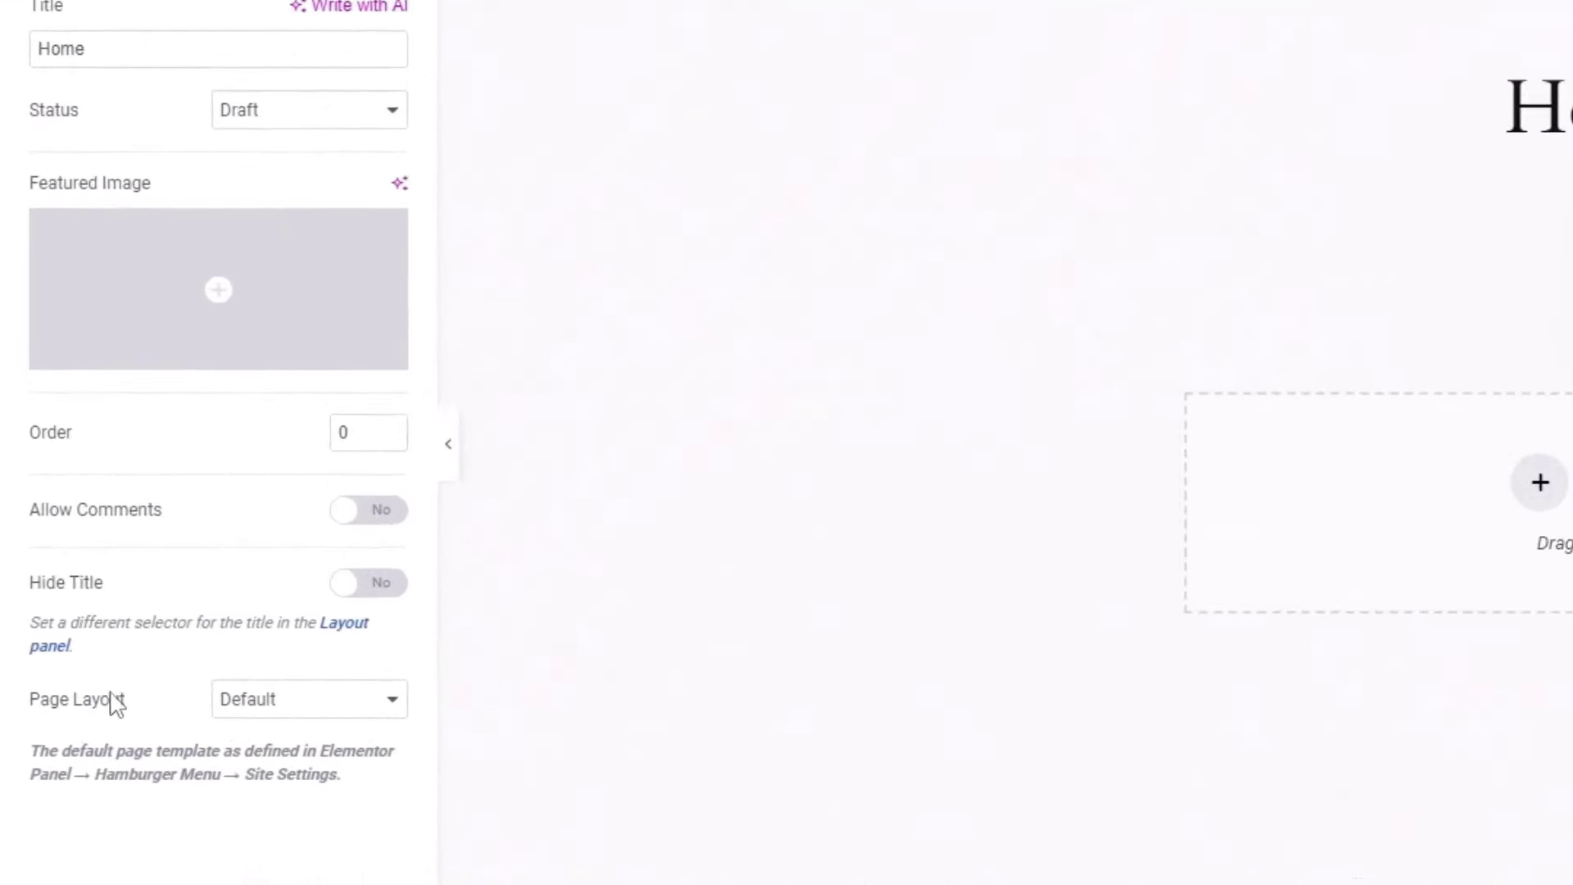
left_click_drag(131, 710, 35, 721)
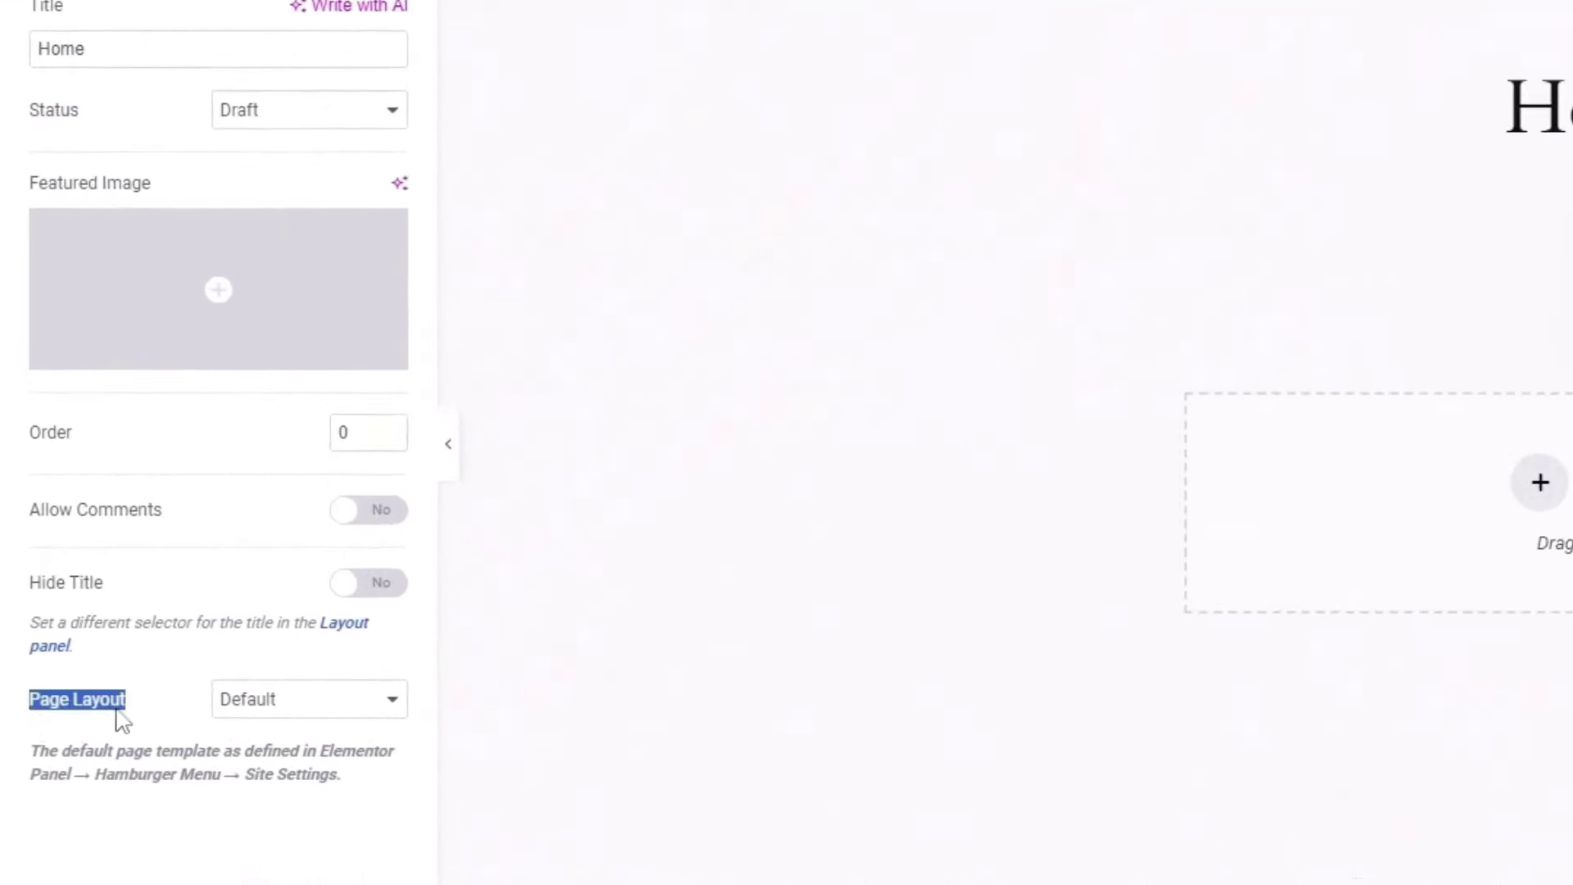
left_click(306, 712)
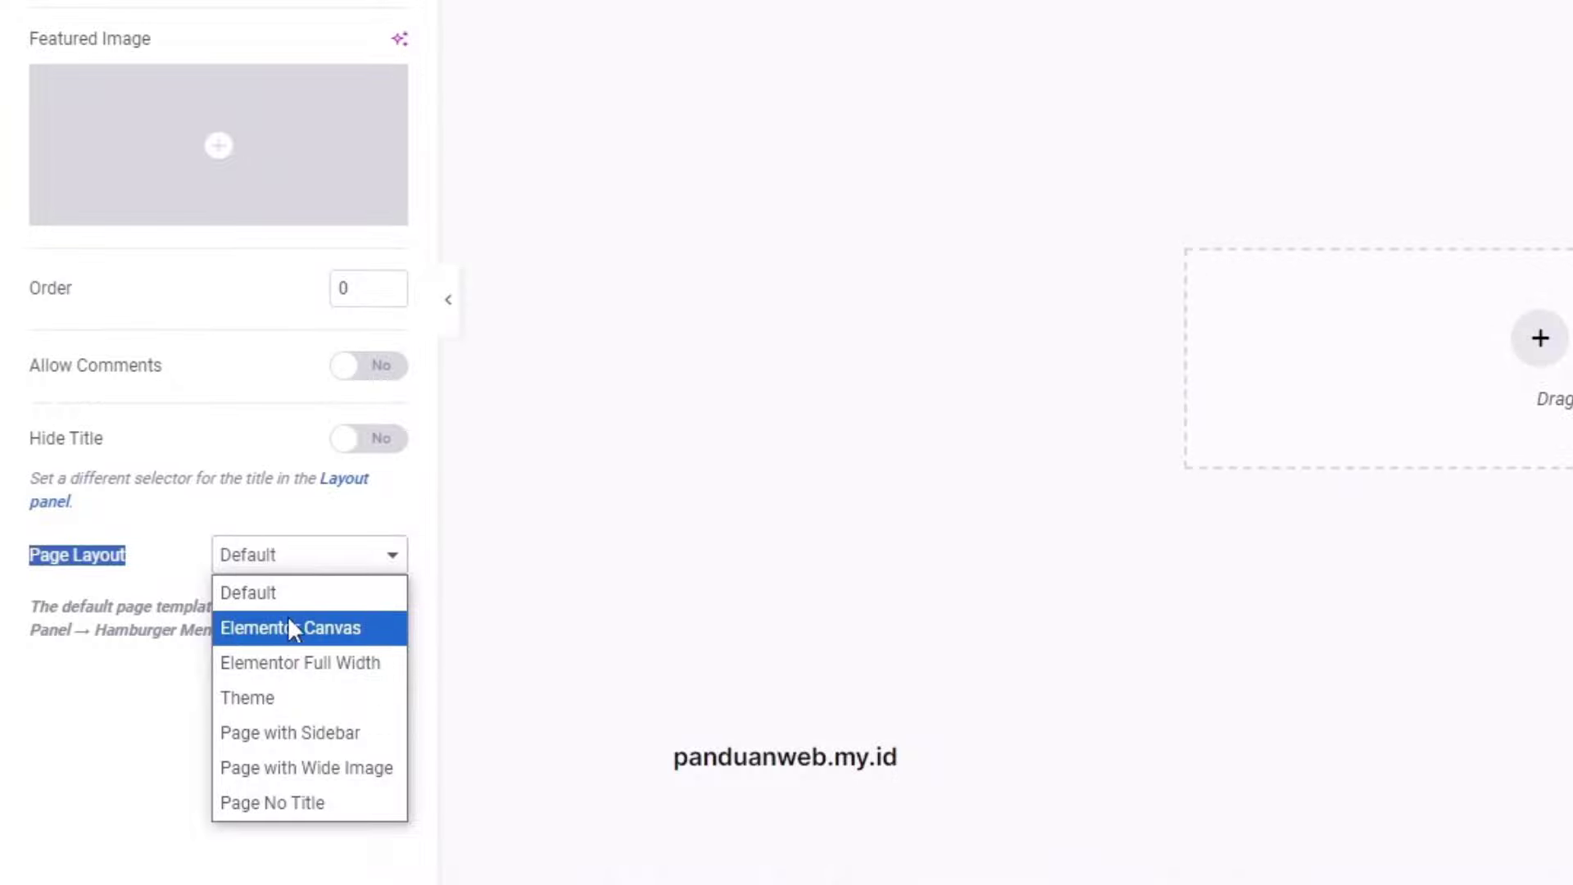
left_click(109, 727)
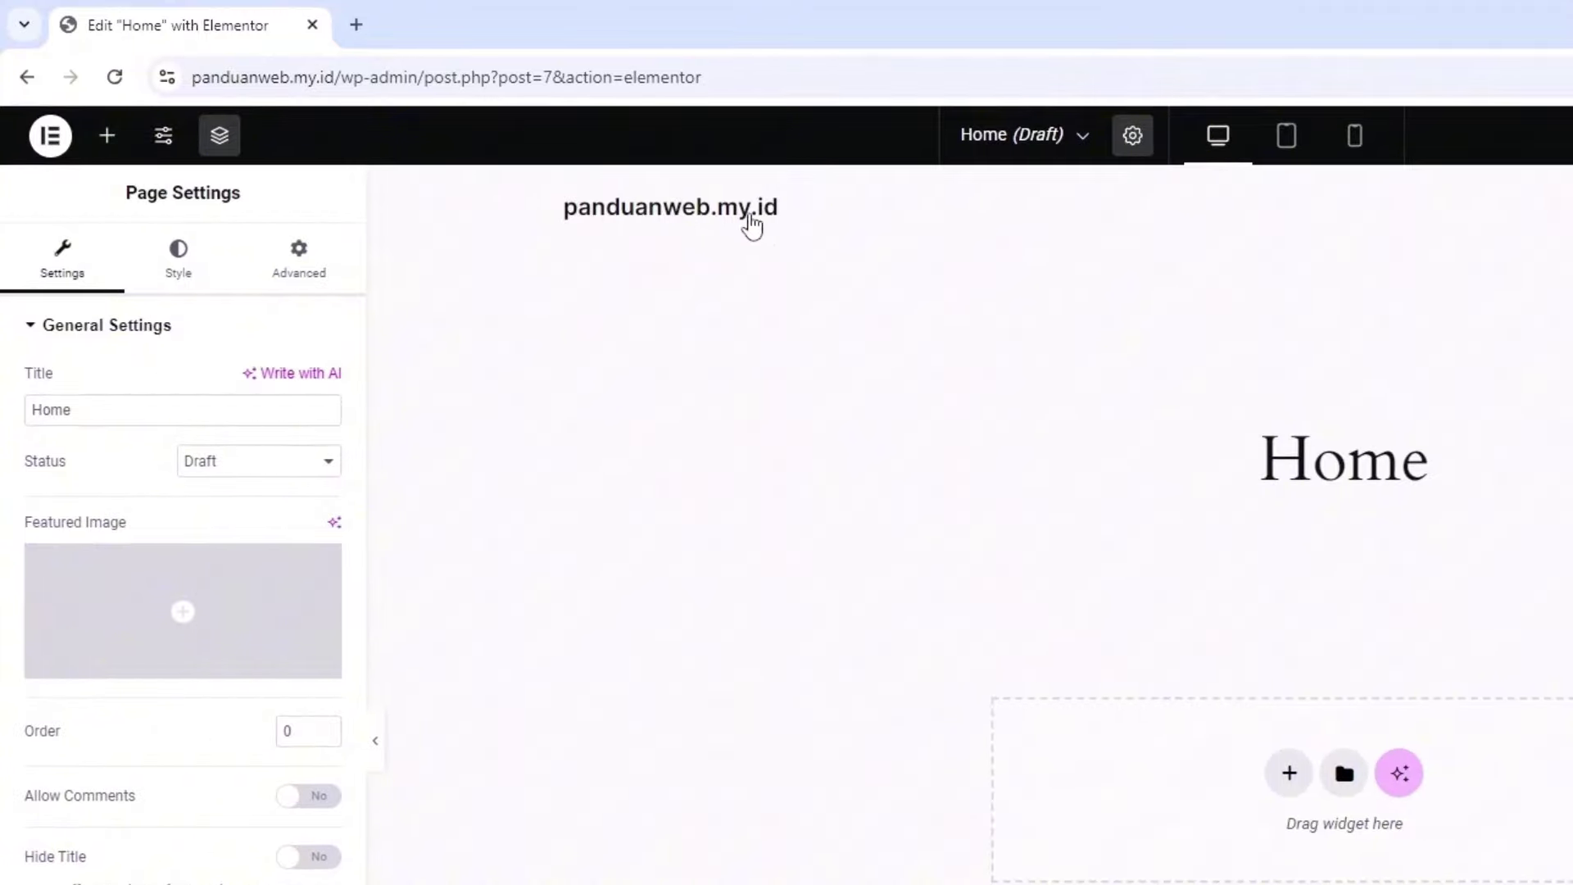
Highlight the "Home" title on the page to examine what the Default page layout displays
left_click_drag(1261, 460, 1413, 464)
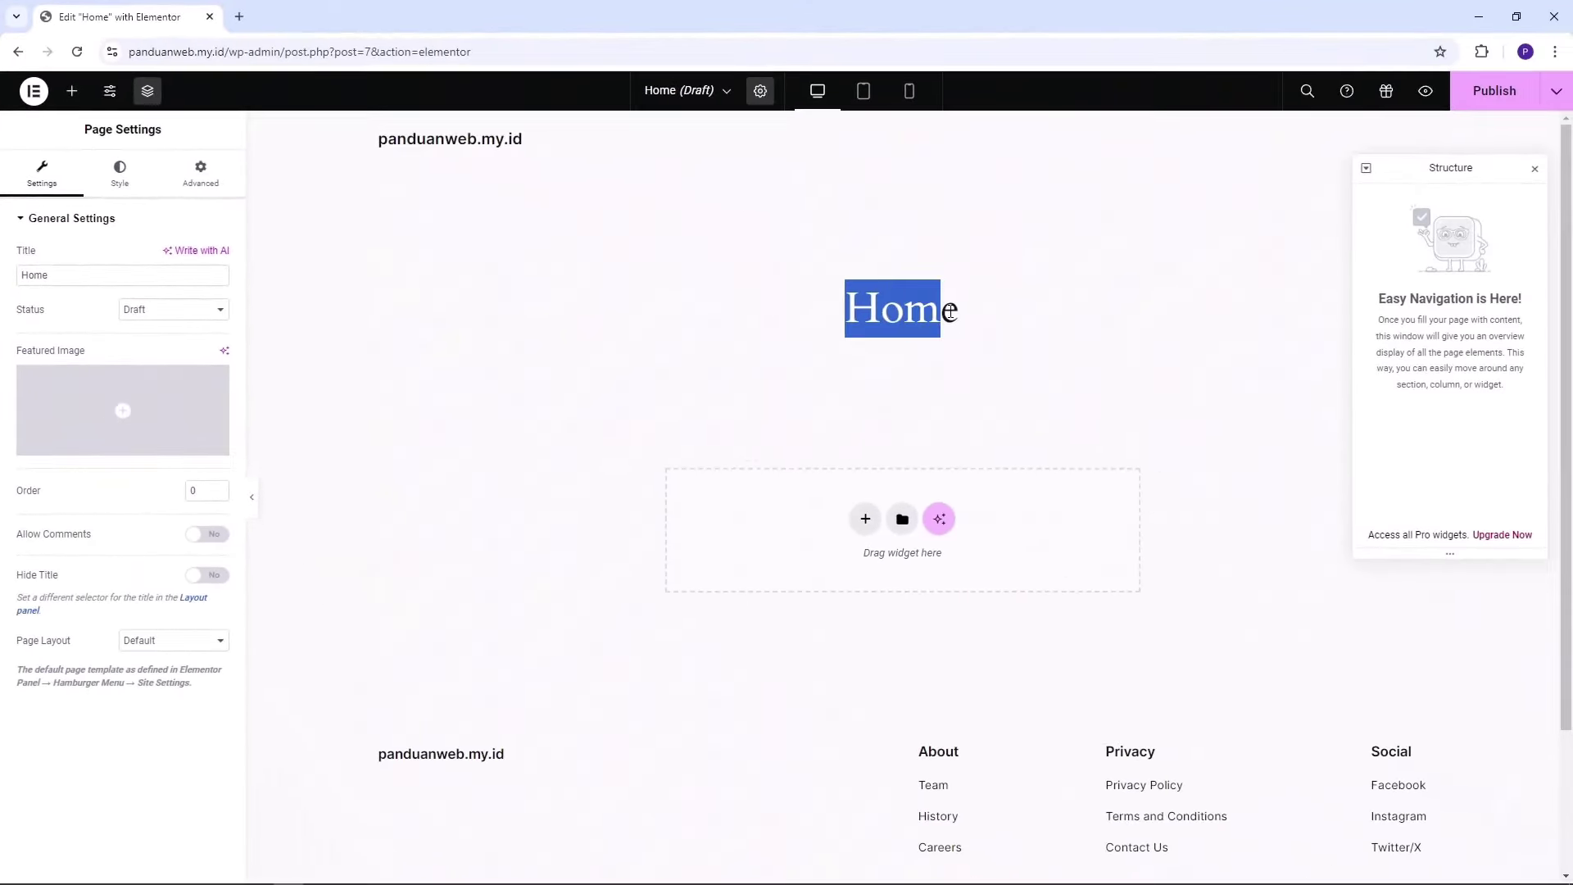
left_click_drag(949, 311, 980, 318)
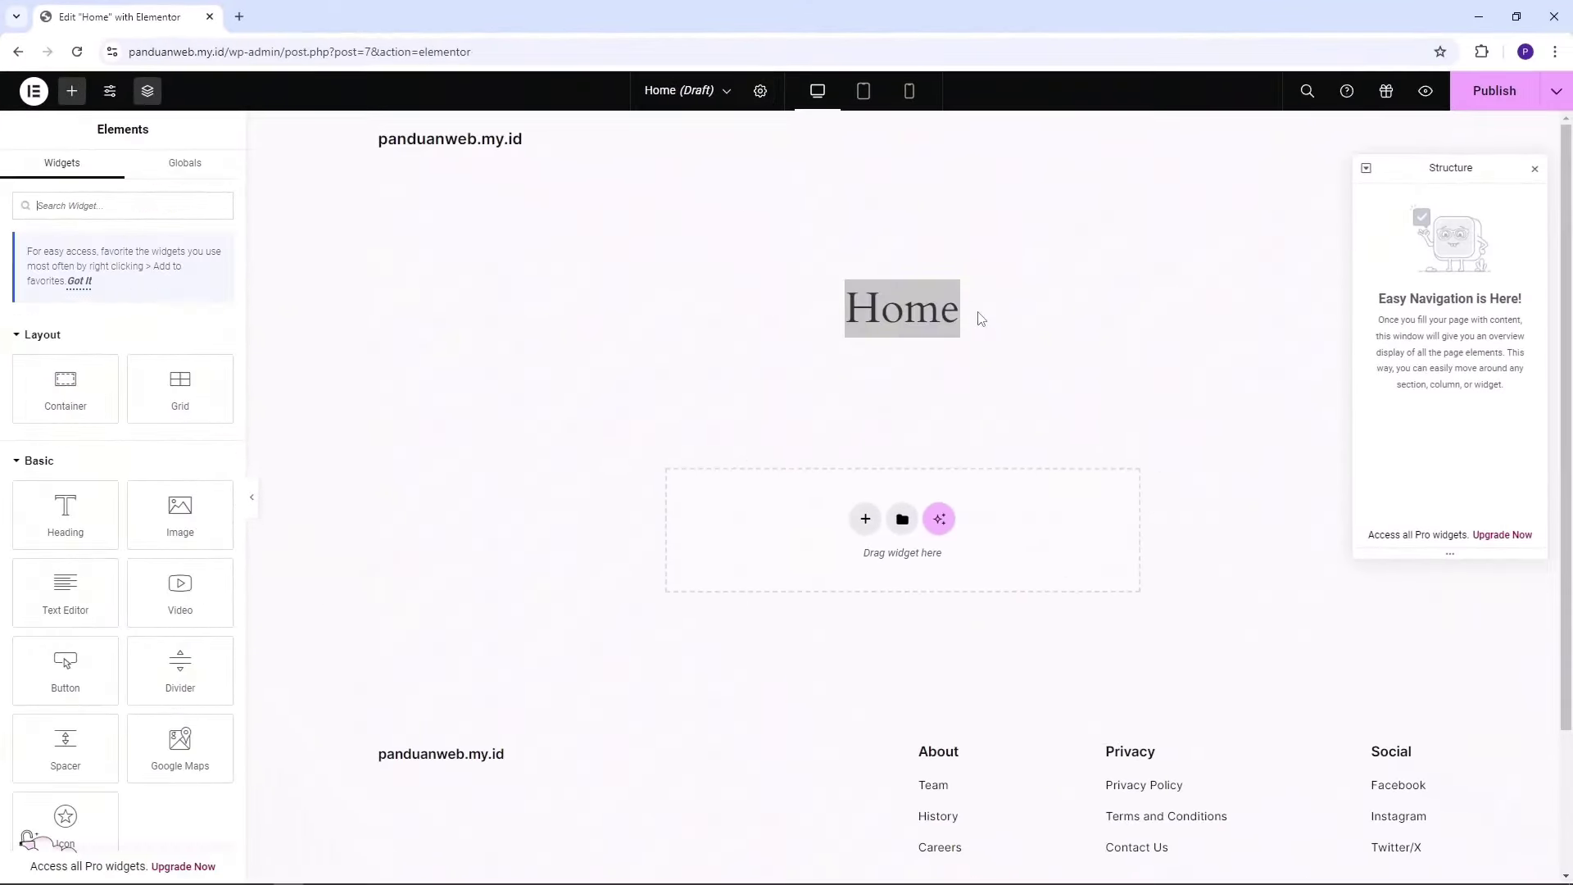
left_click(901, 313)
left_click_drag(863, 309, 929, 313)
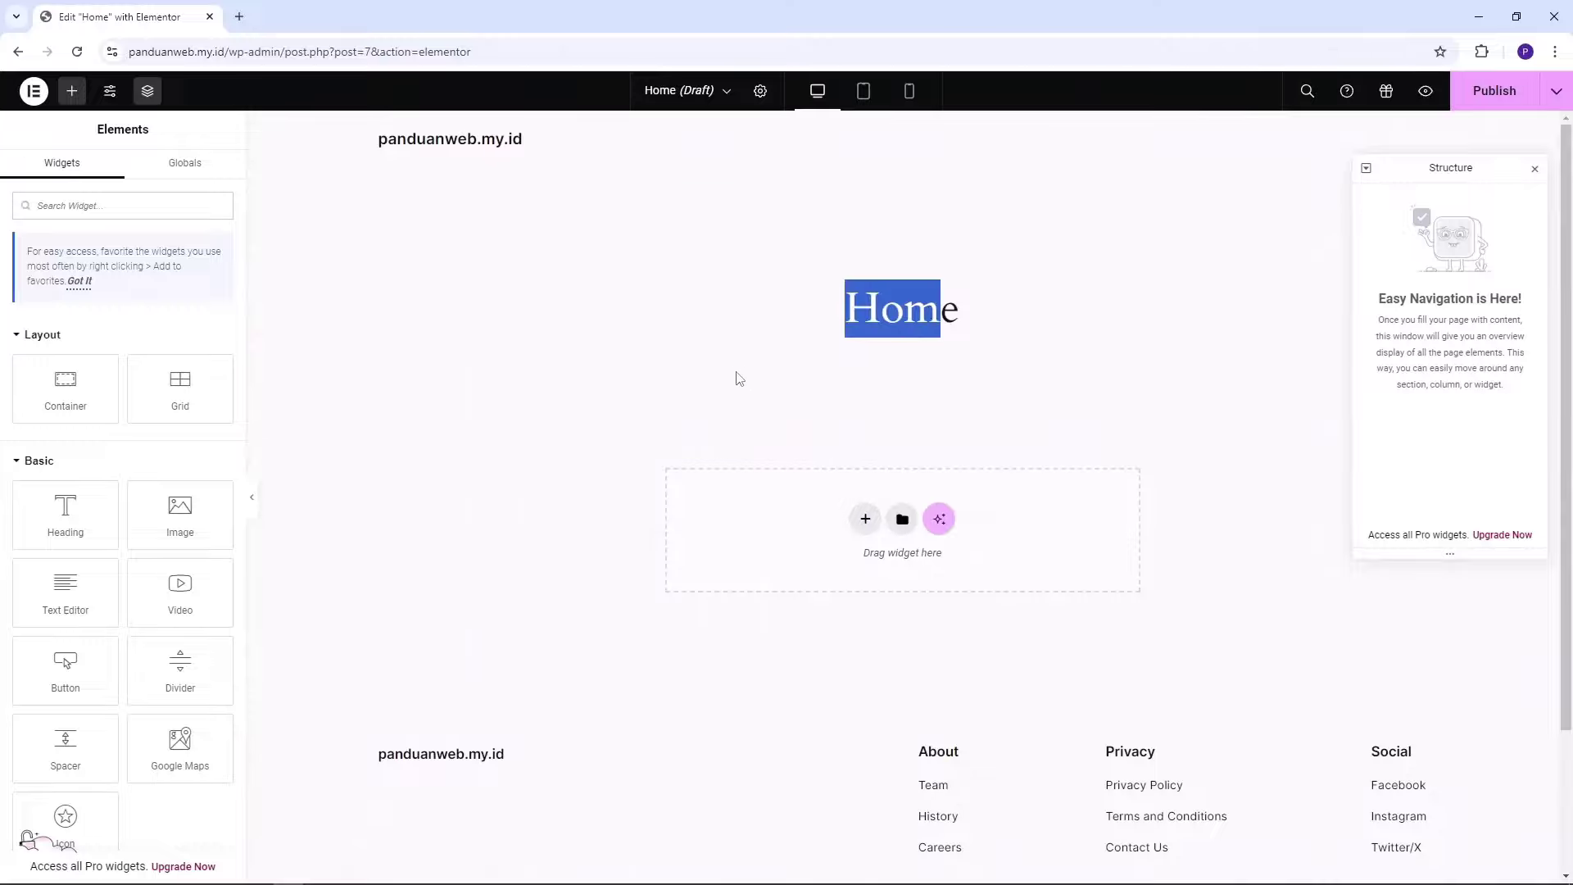
Try the Elementor Full Width layout for the Home page, and set its Page Layout to Elementor Canvas
left_click(761, 91)
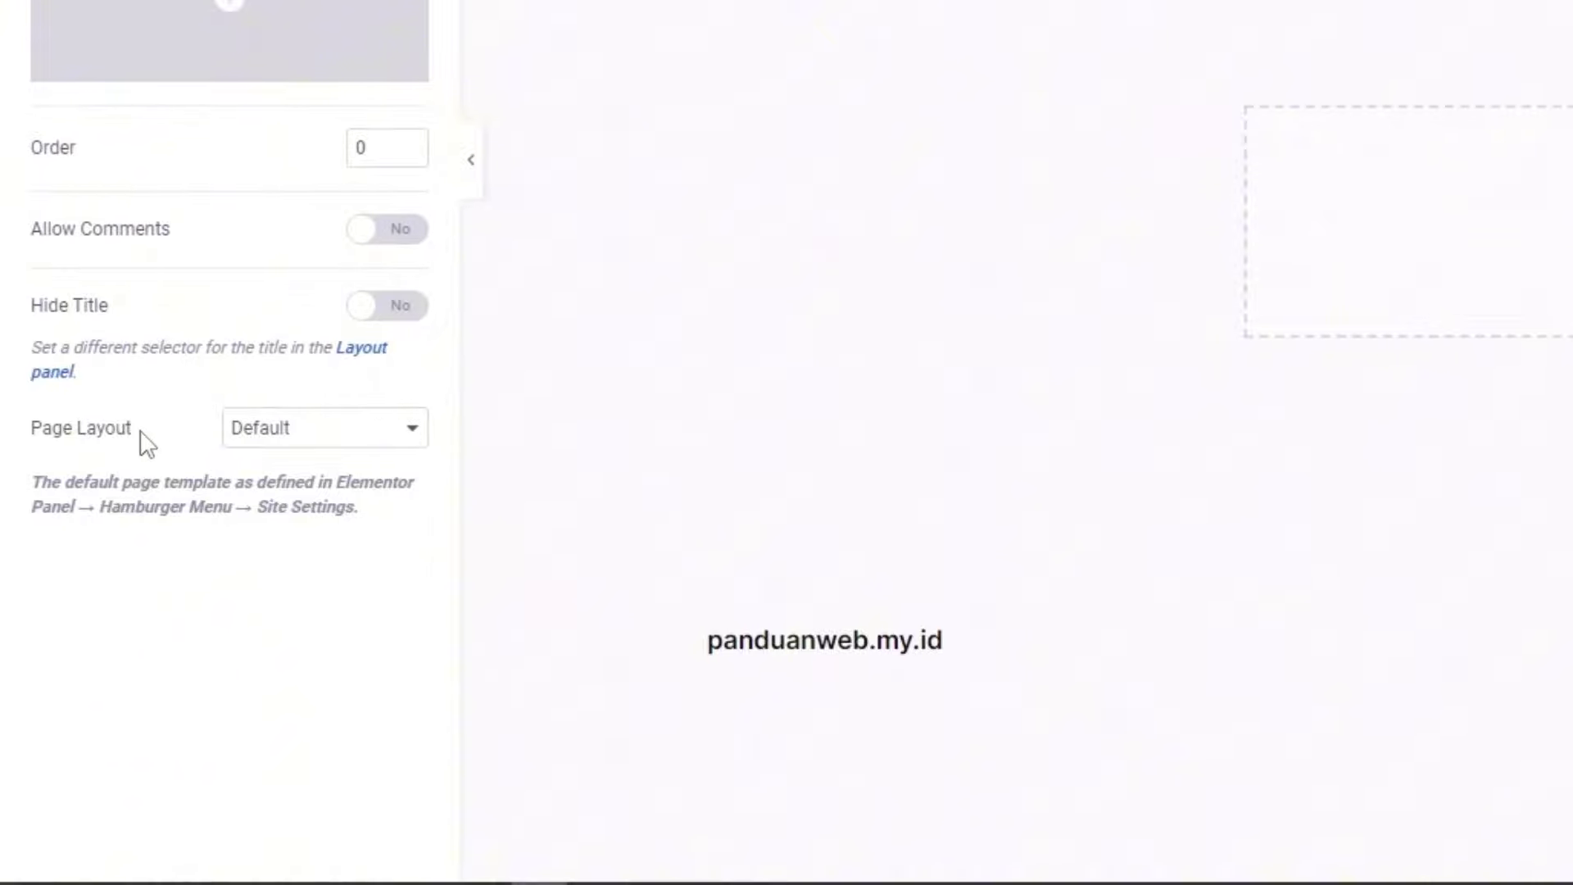
left_click_drag(139, 432, 87, 433)
left_click(365, 429)
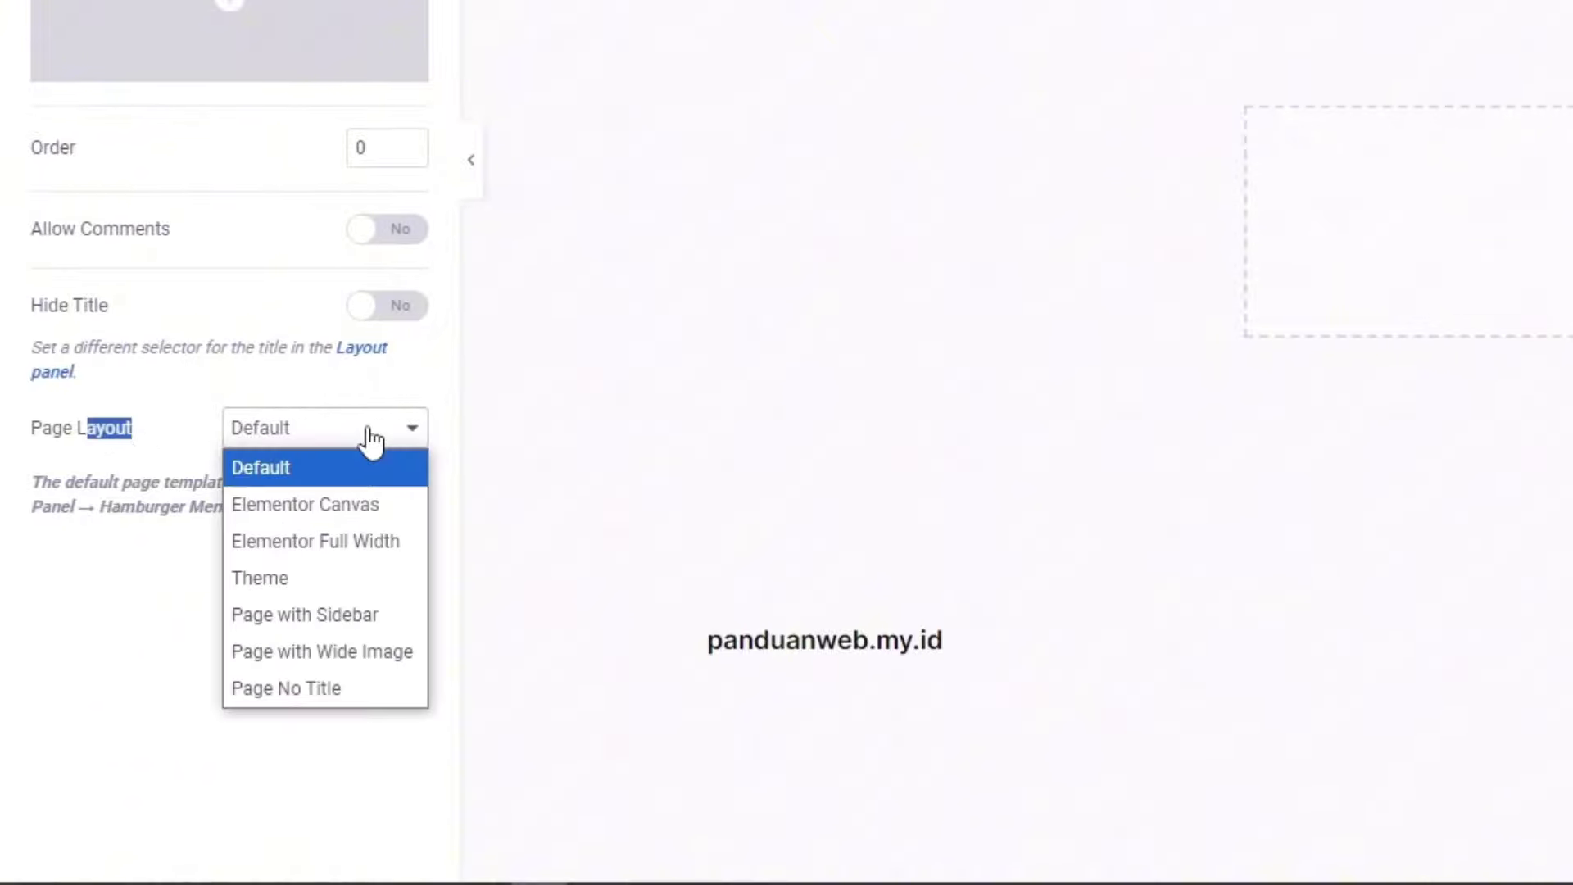
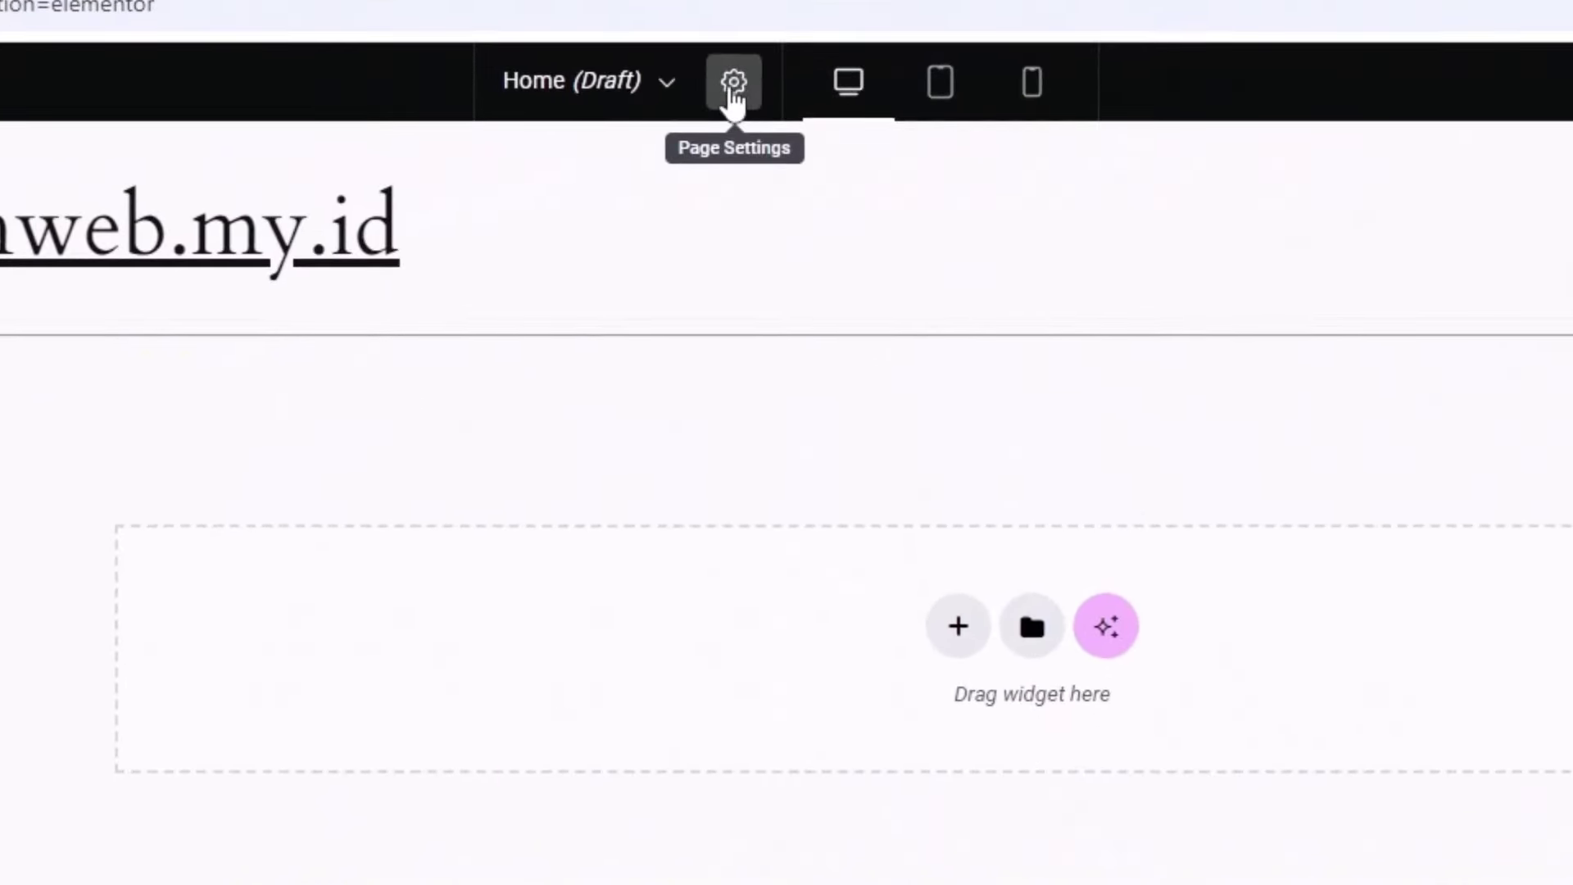
left_click(734, 82)
left_click(389, 399)
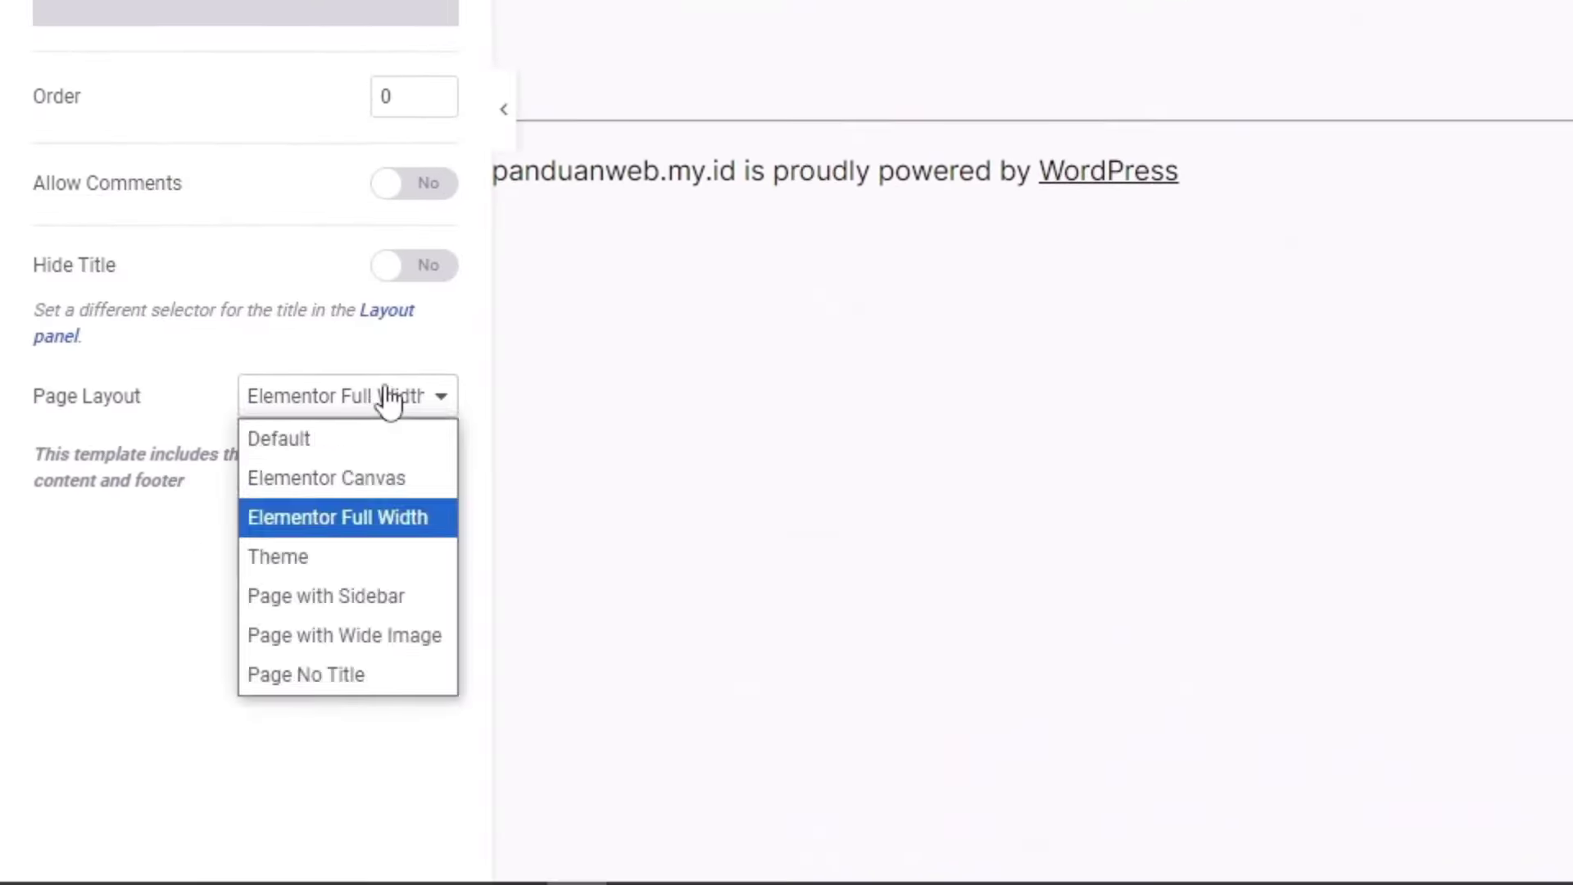
left_click(357, 480)
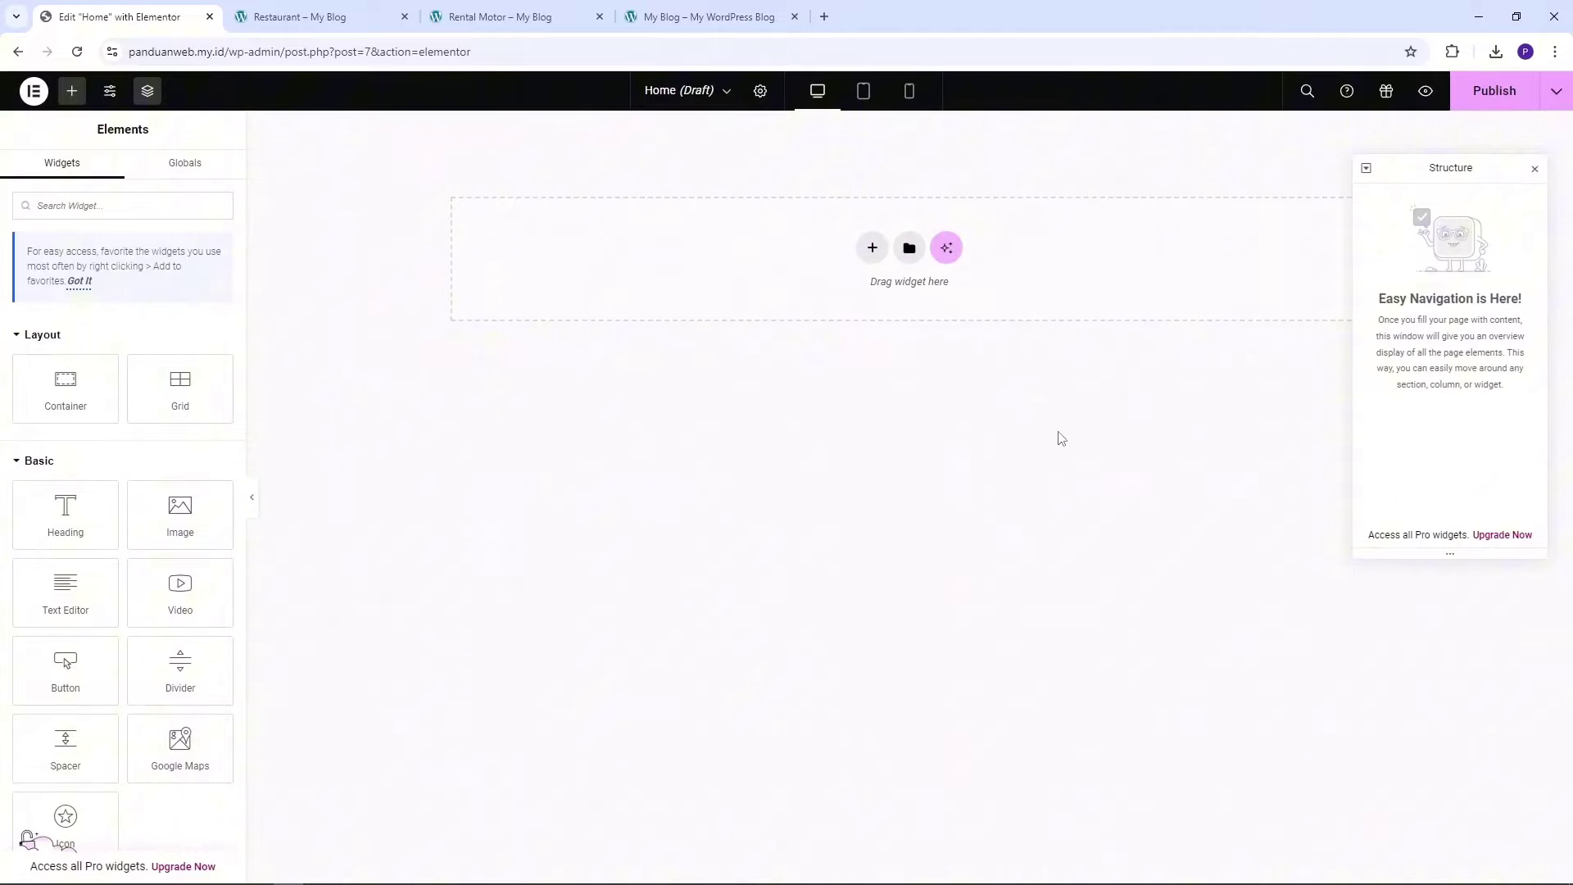
Check the Restaurant reference page and start a new Flexbox container on the Home page
left_click(282, 14)
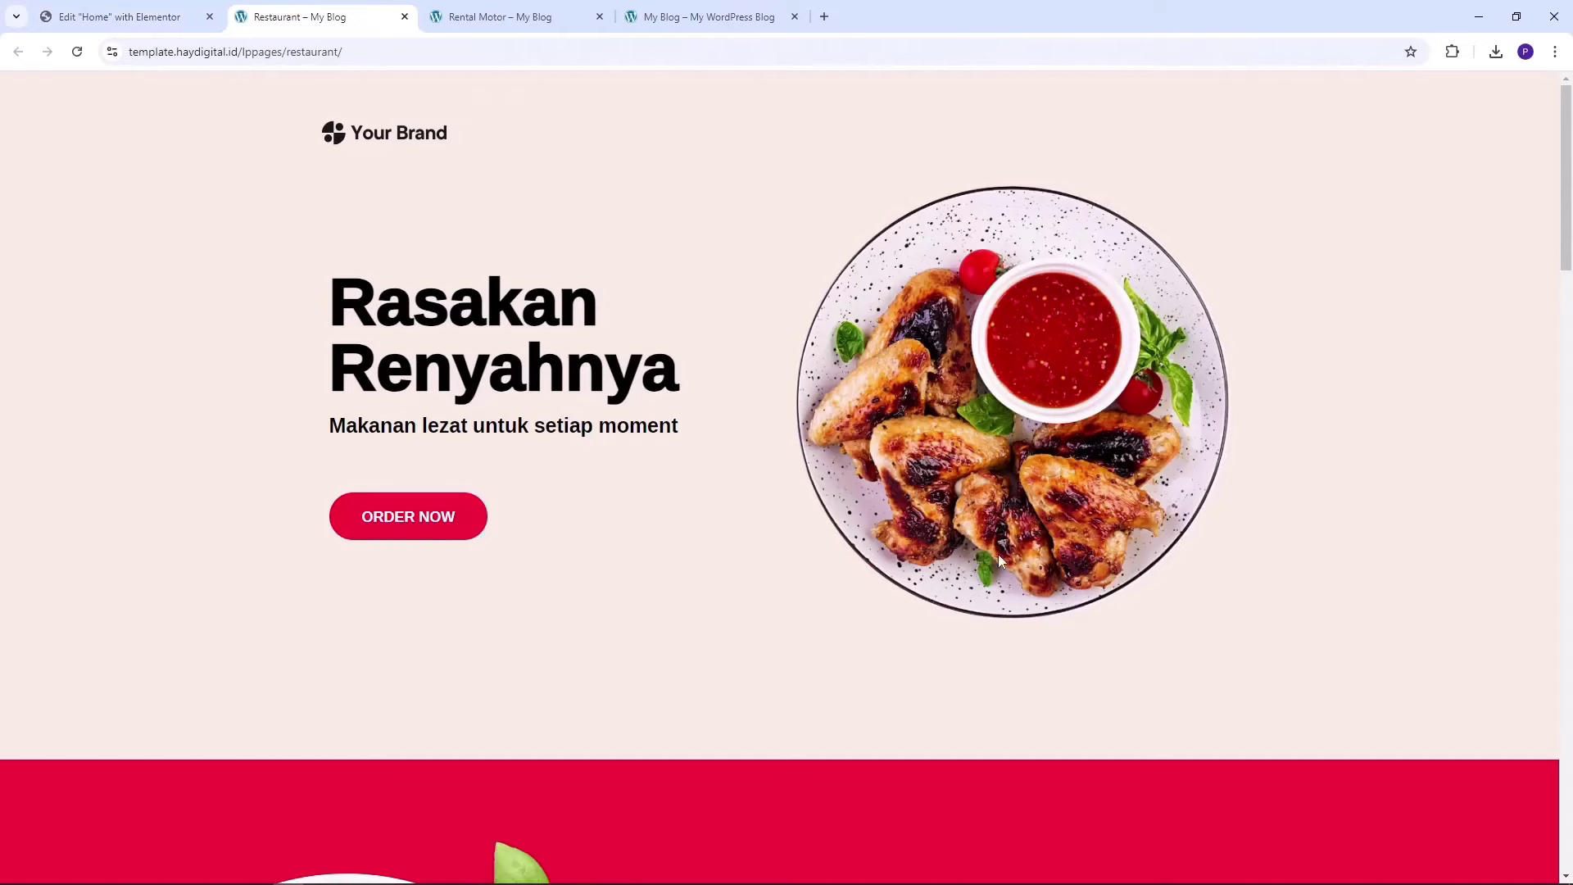
left_click(76, 17)
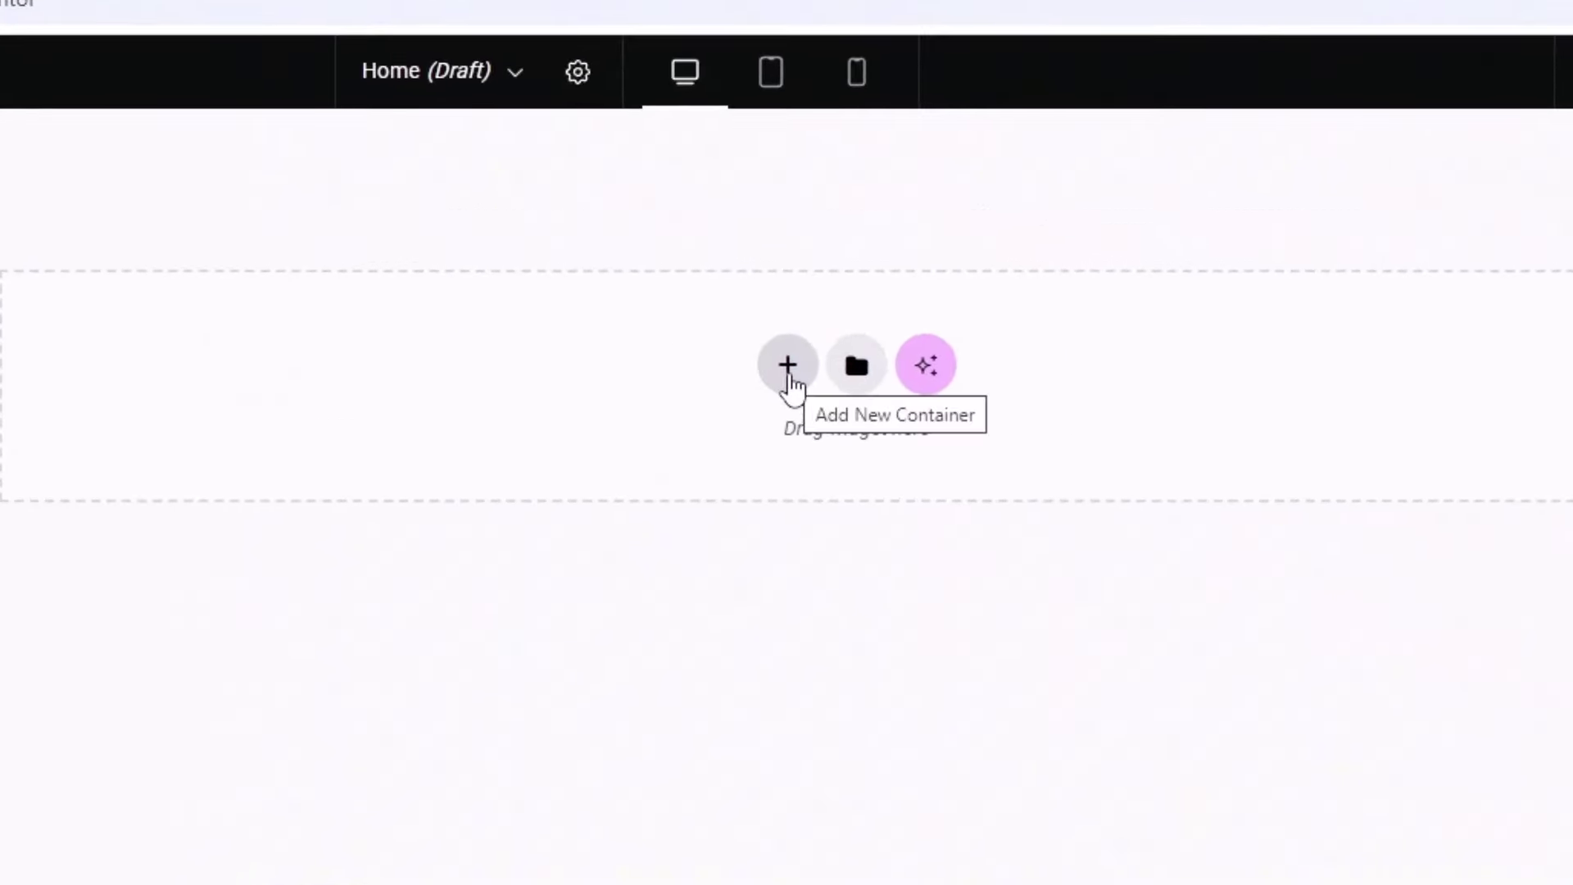
left_click(787, 372)
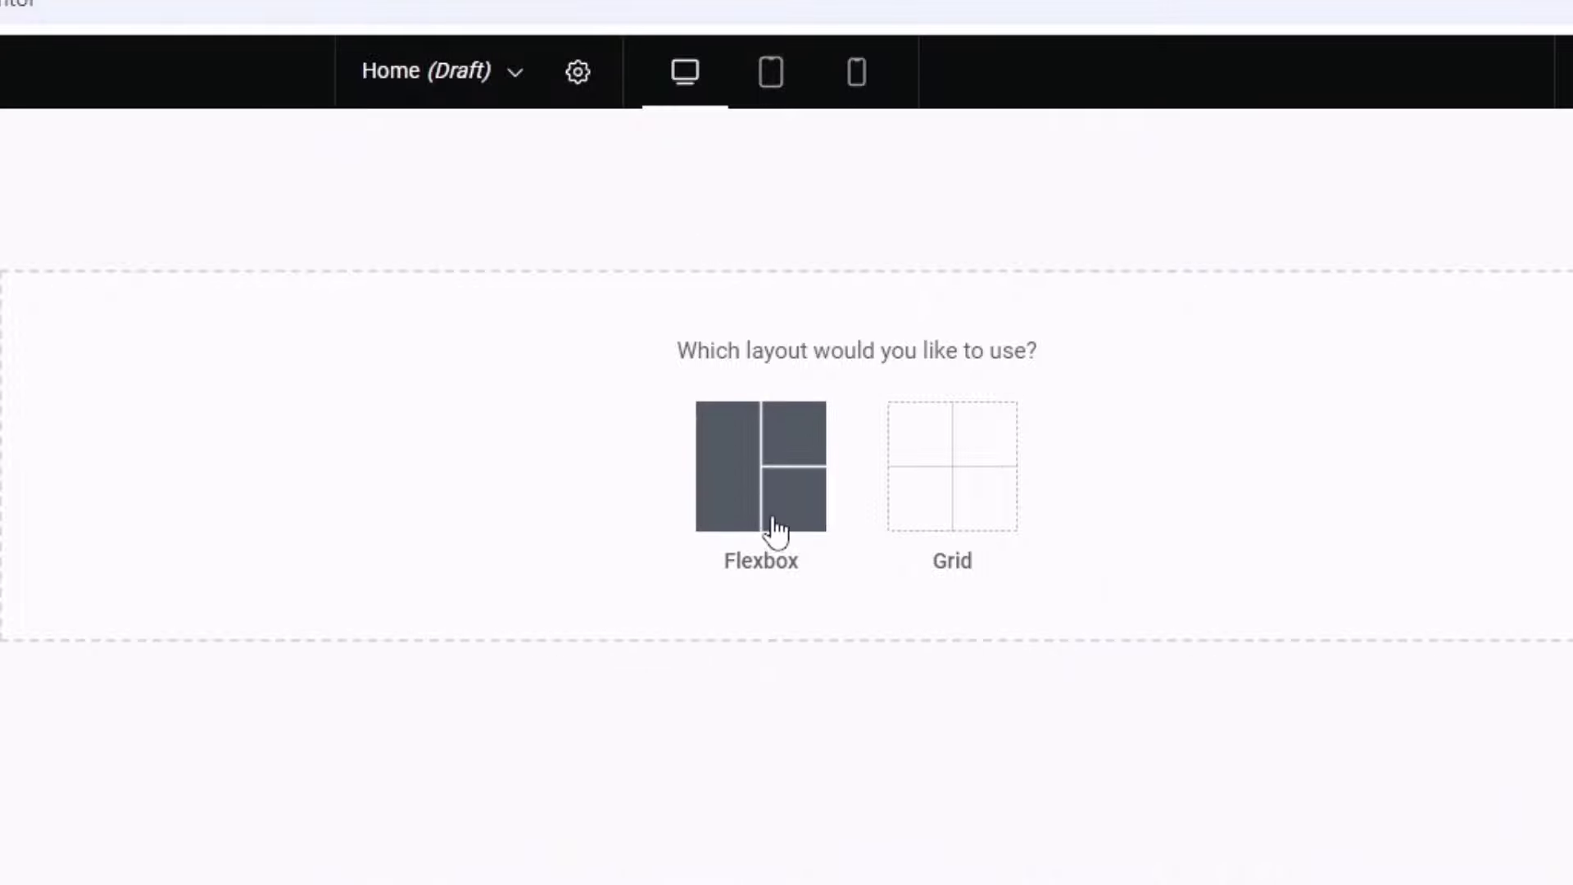
left_click(758, 480)
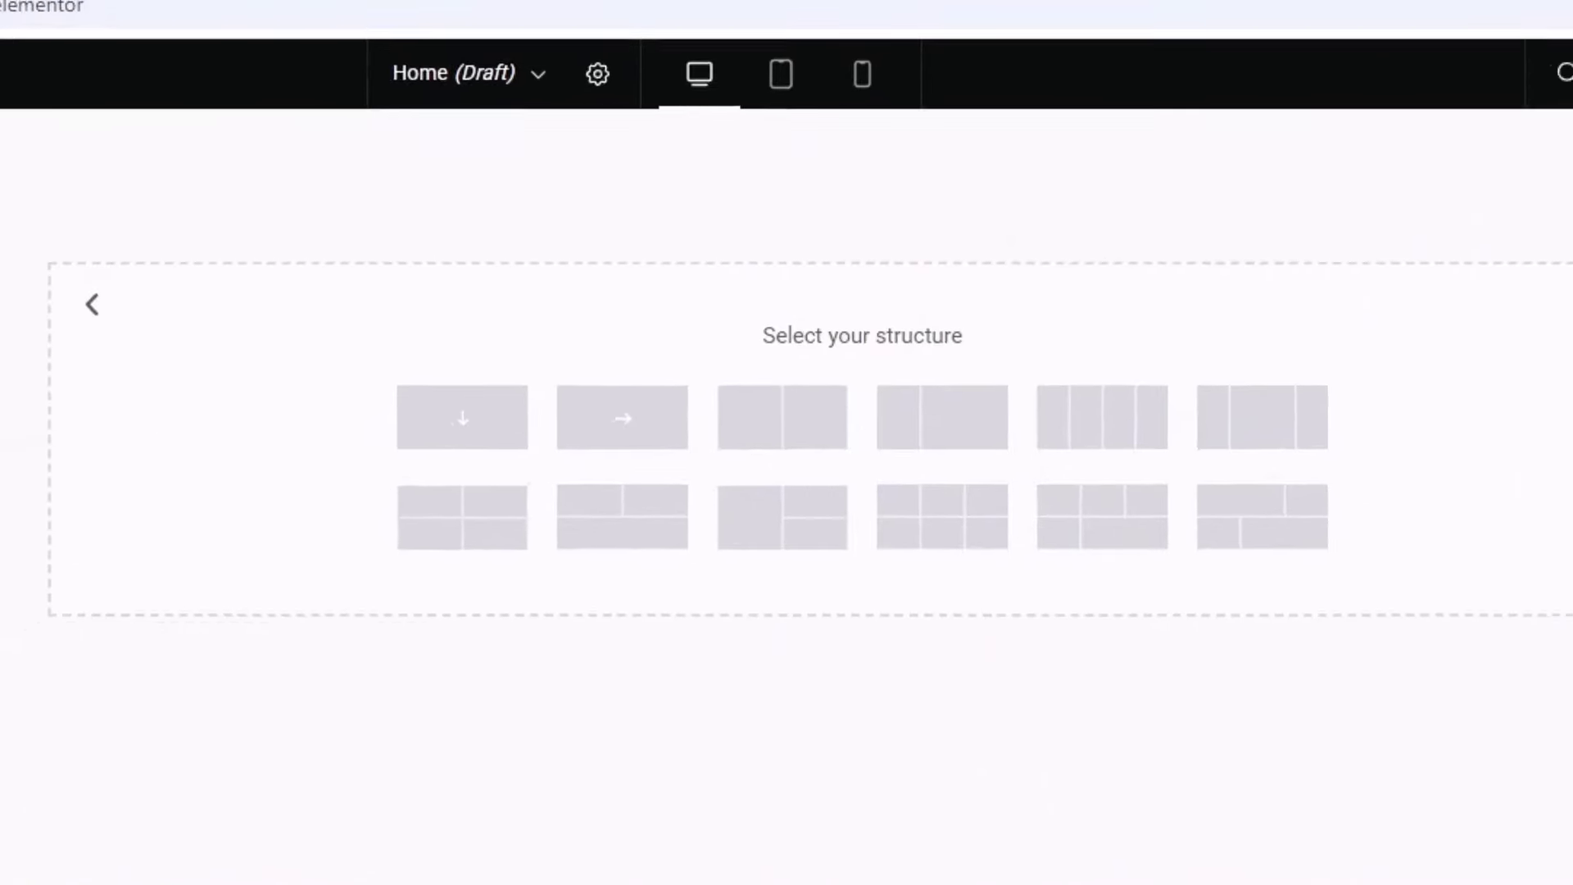
Compare the hero section layouts of the Restaurant and Rental Motor reference pages, highlighting their main headings
left_click(271, 6)
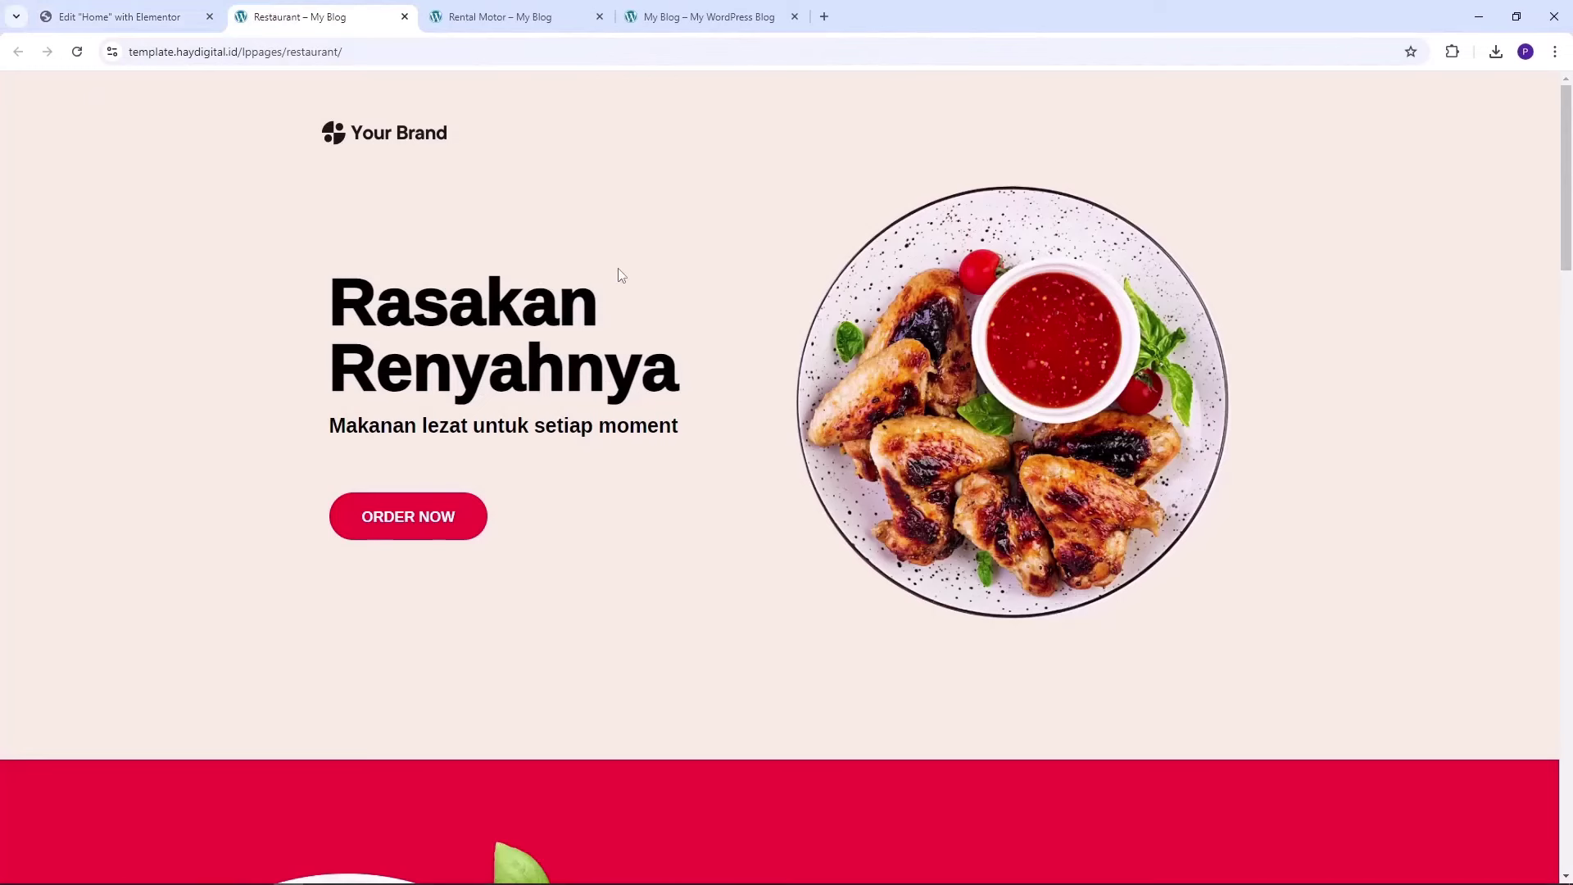
scroll(644, 336, "down", 2)
scroll(644, 336, "up", 2)
left_click_drag(331, 303, 564, 377)
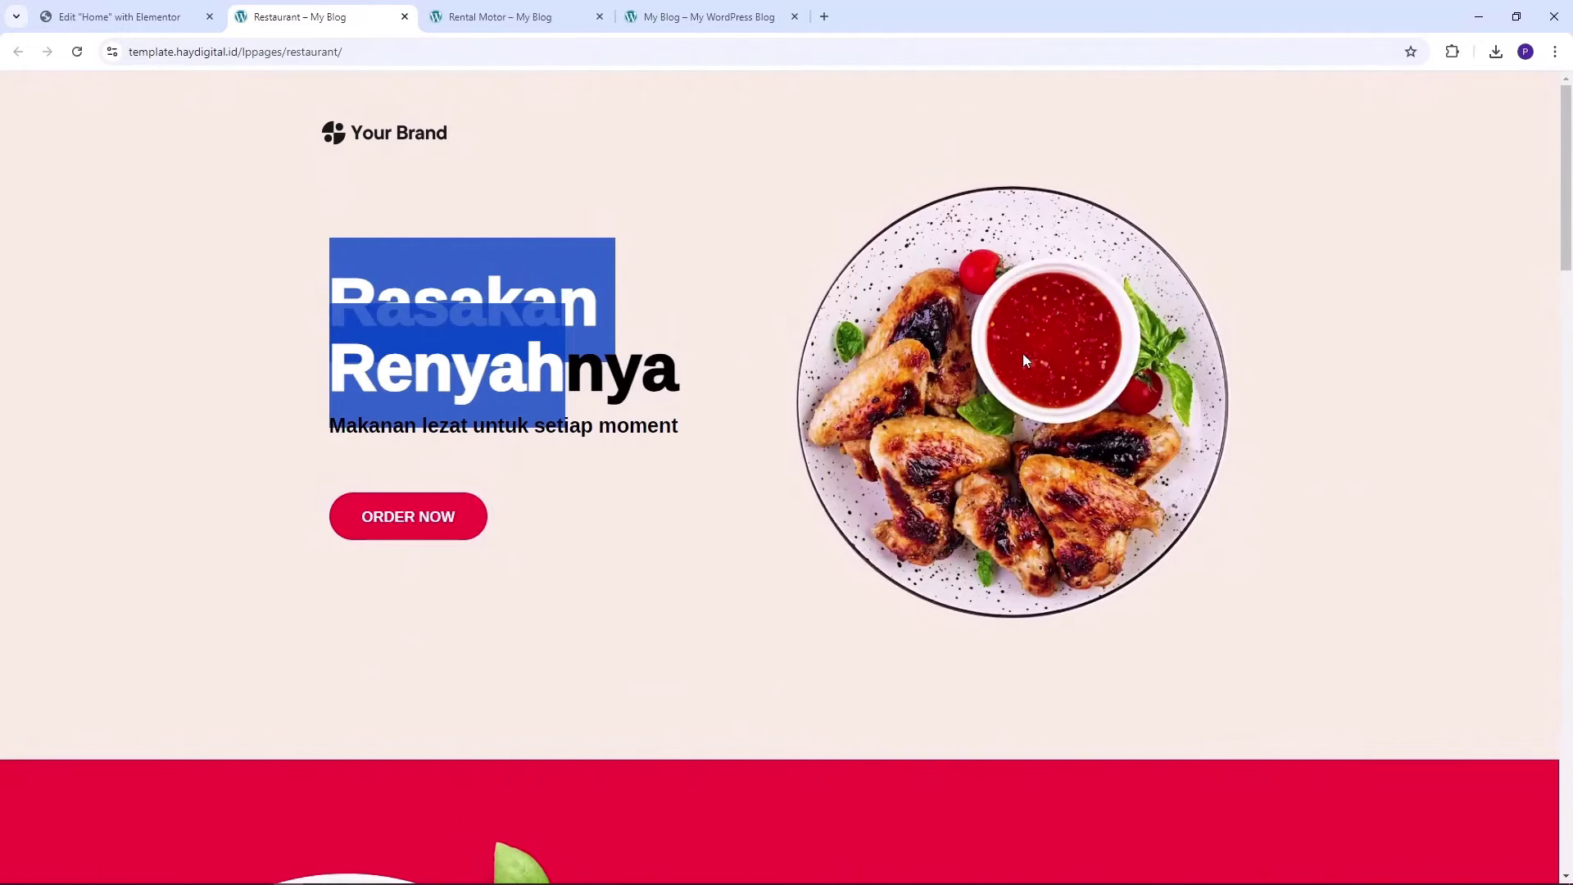
left_click(492, 11)
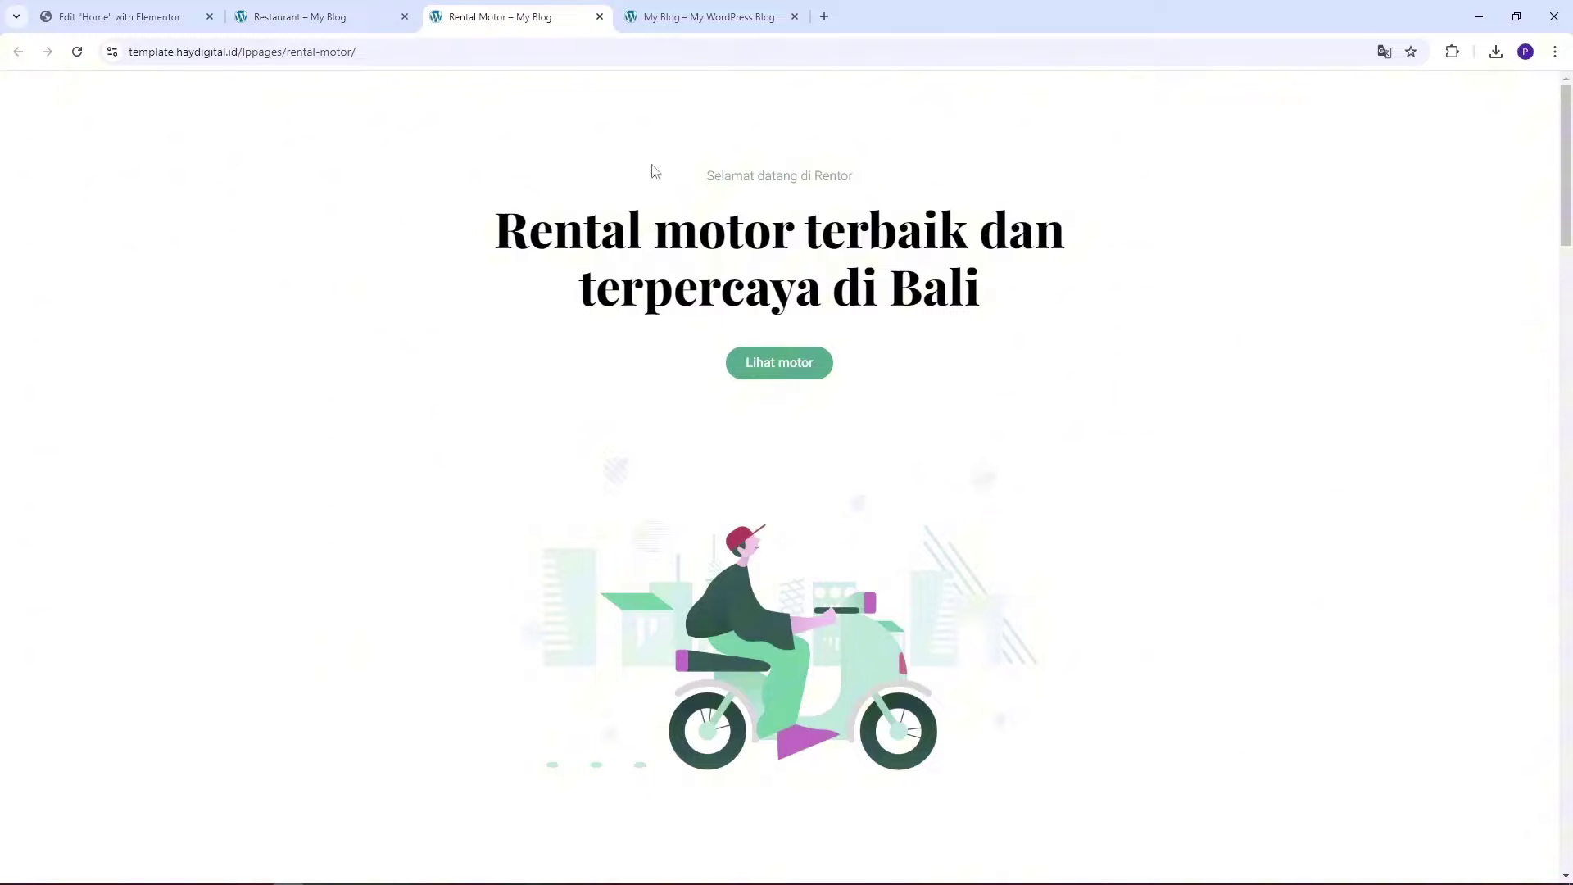
scroll(979, 345, "down", 2)
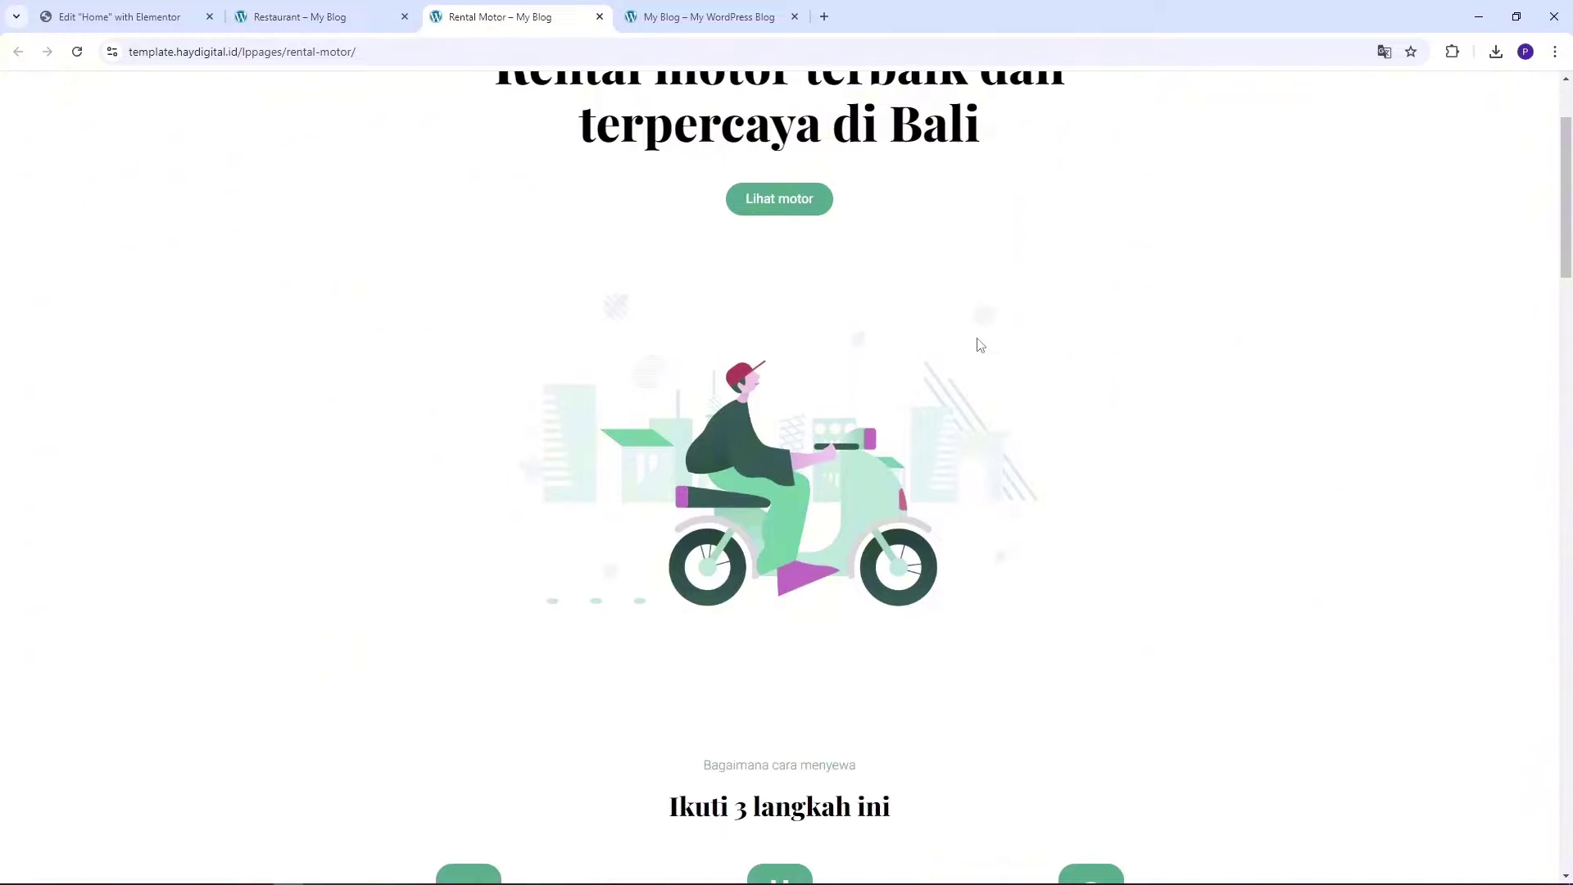
scroll(979, 345, "up", 2)
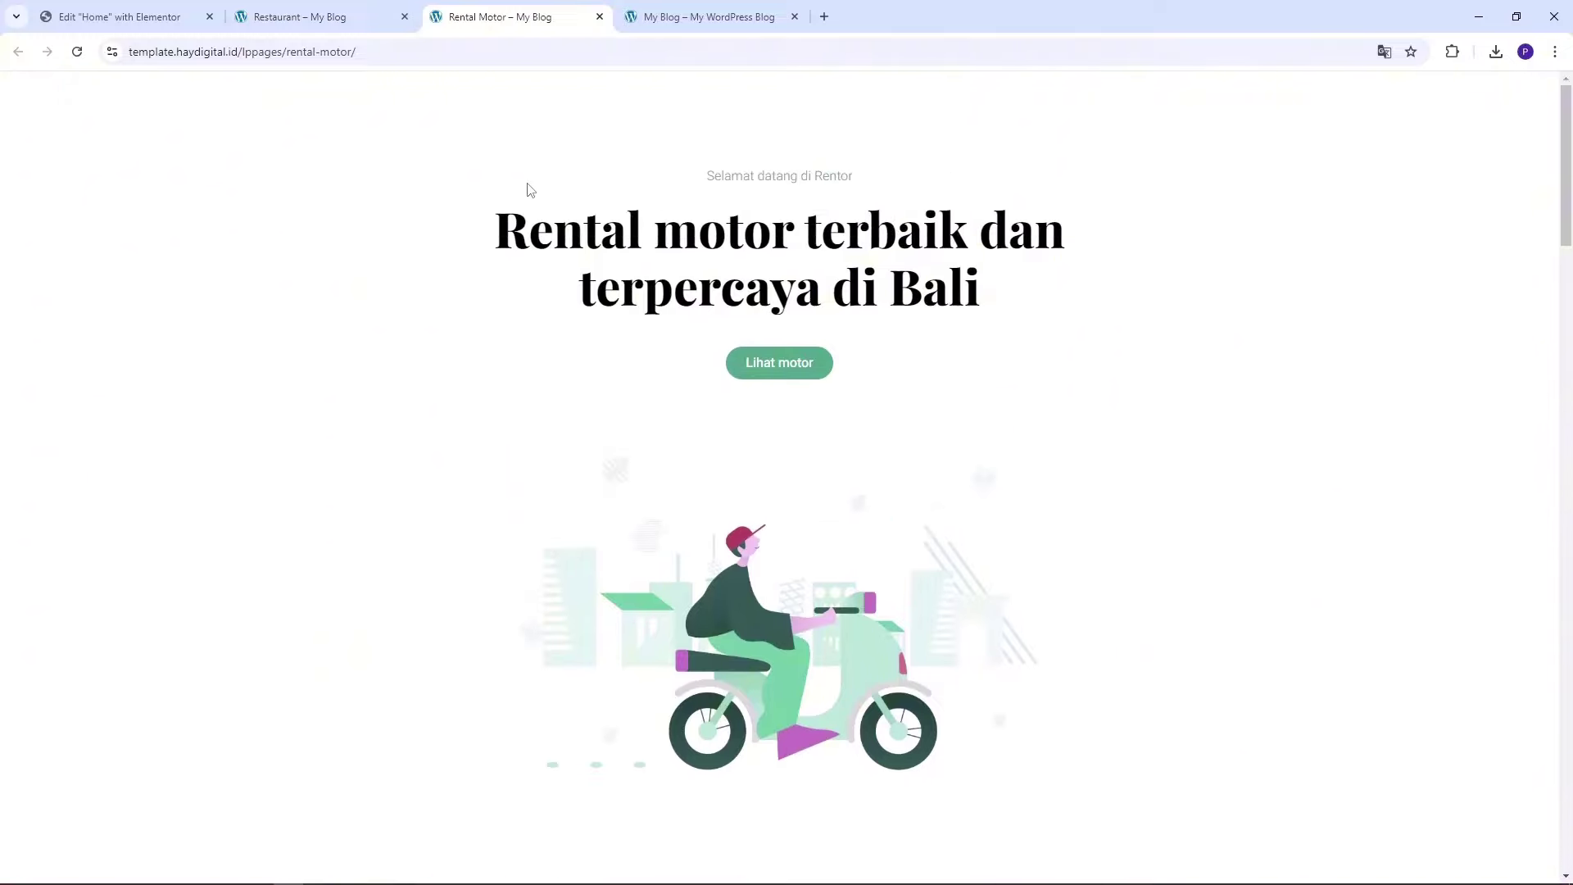
left_click_drag(525, 222, 938, 277)
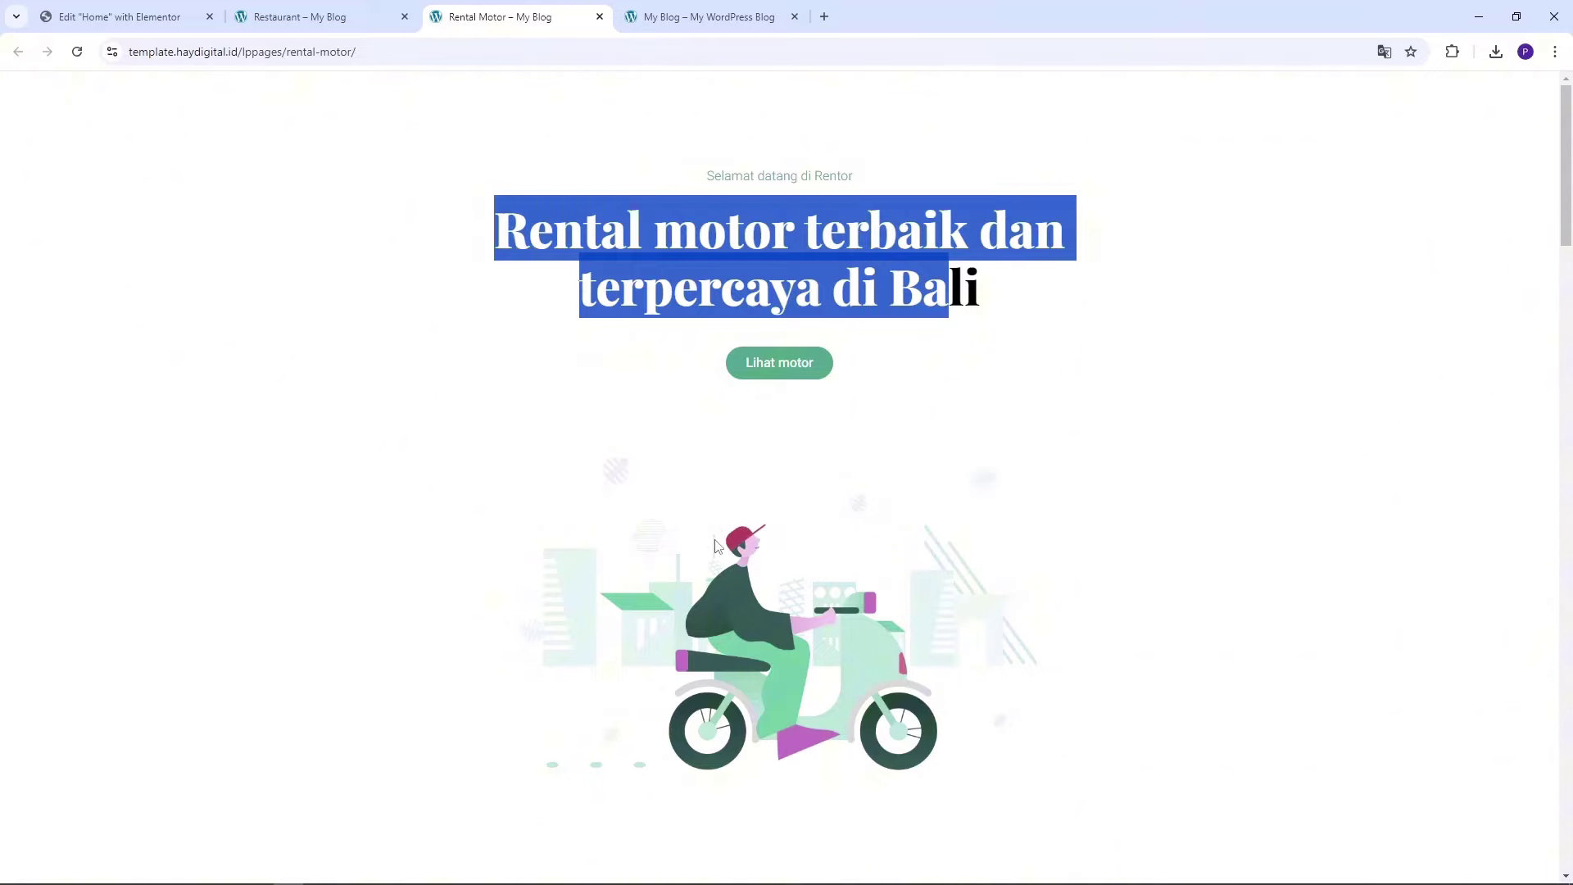
left_click(294, 8)
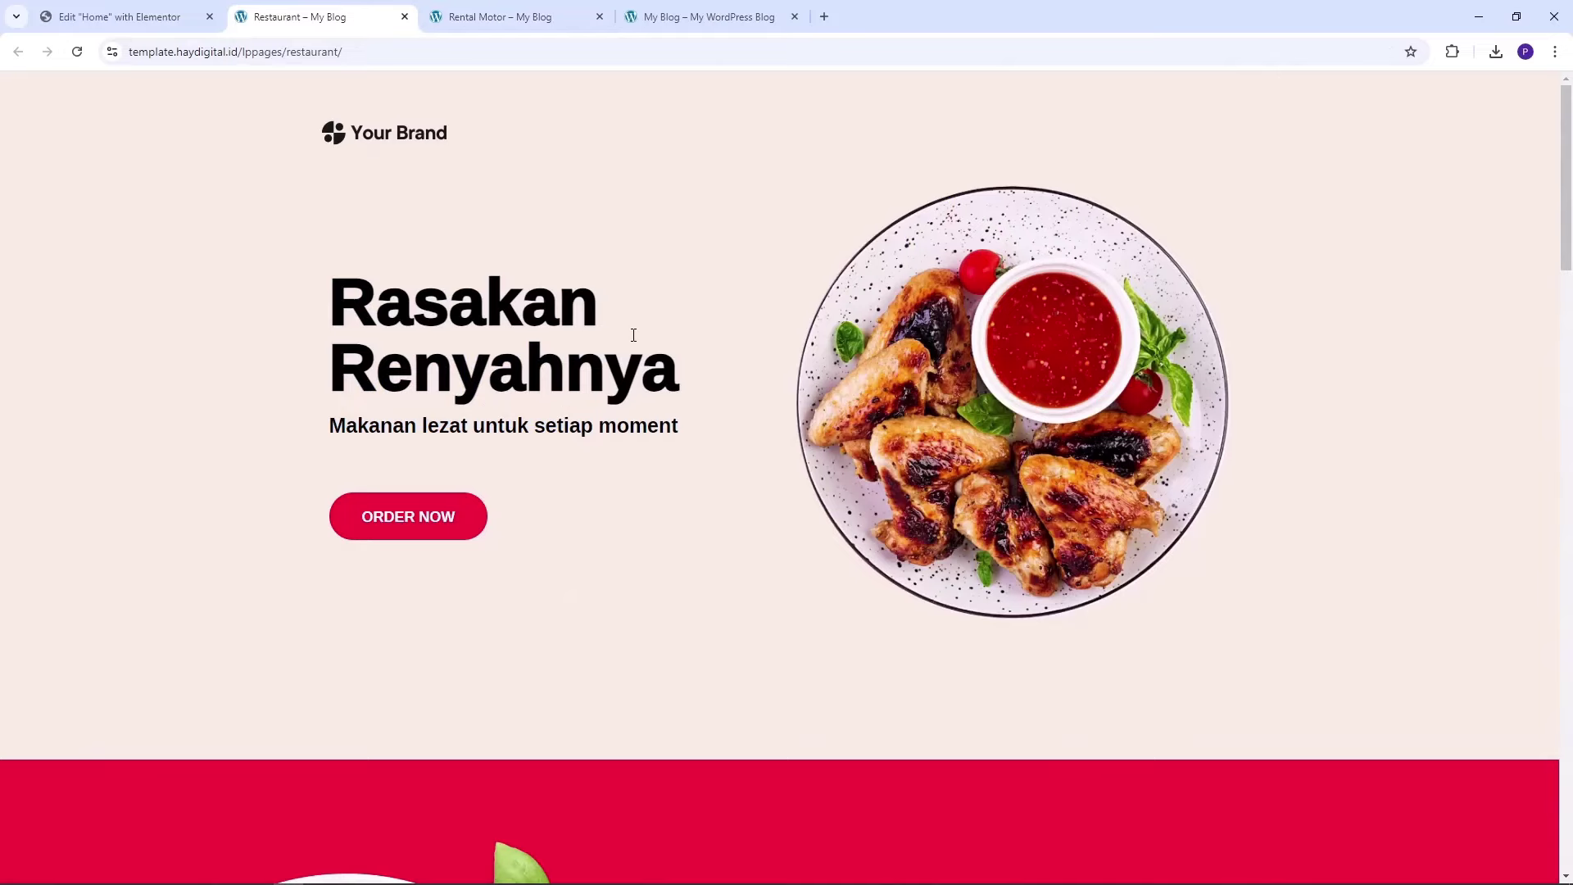
left_click(504, 9)
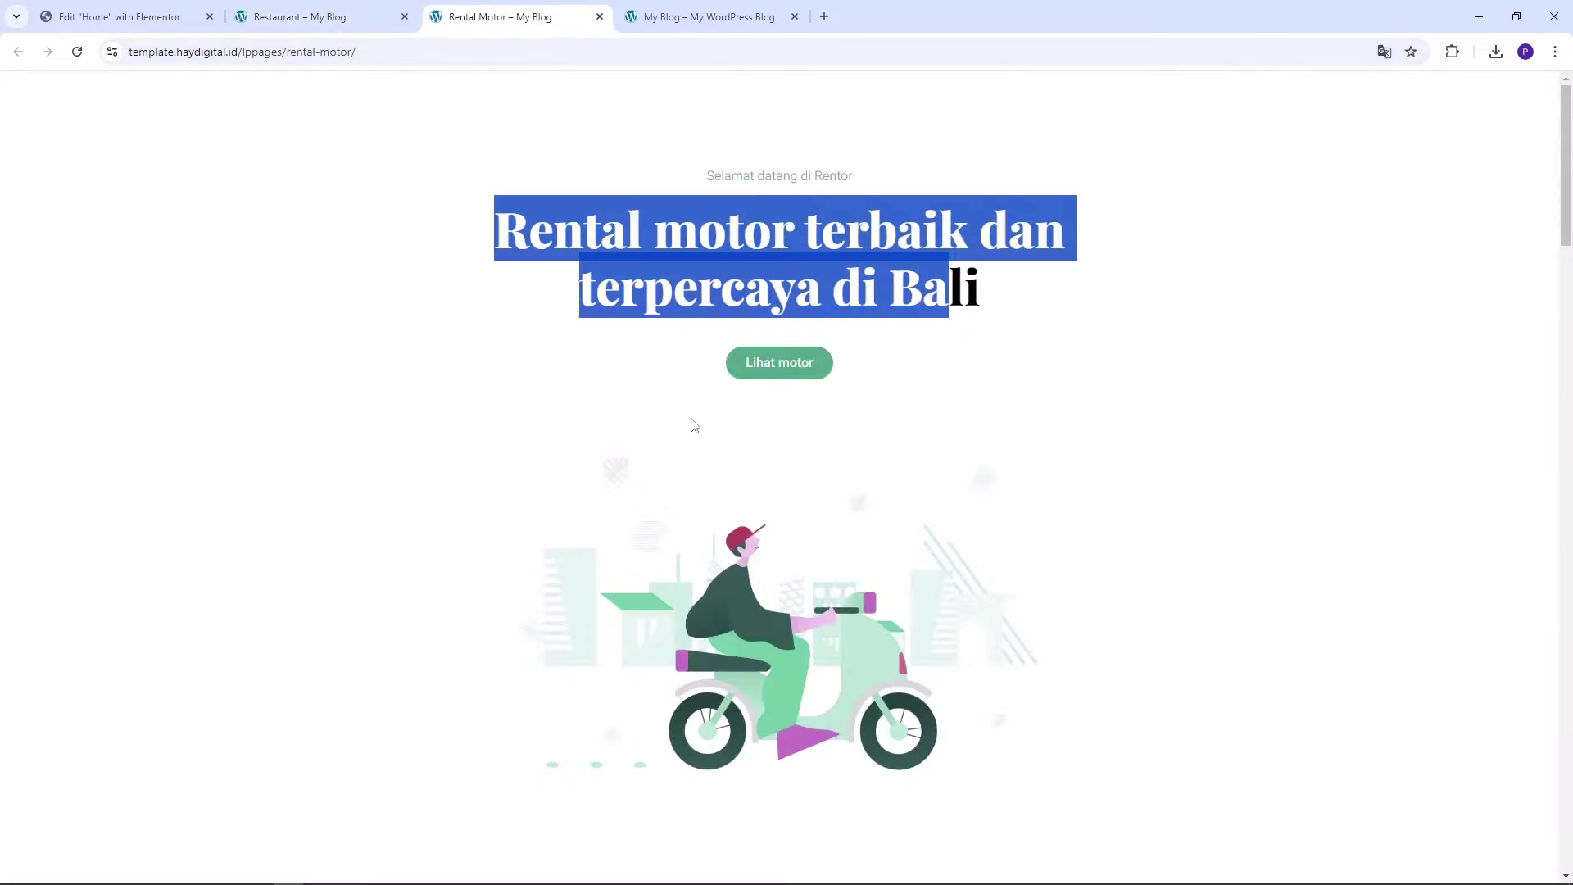
Give the new container a structure of two equal columns and compare it with the Restaurant page's hero section
left_click(119, 16)
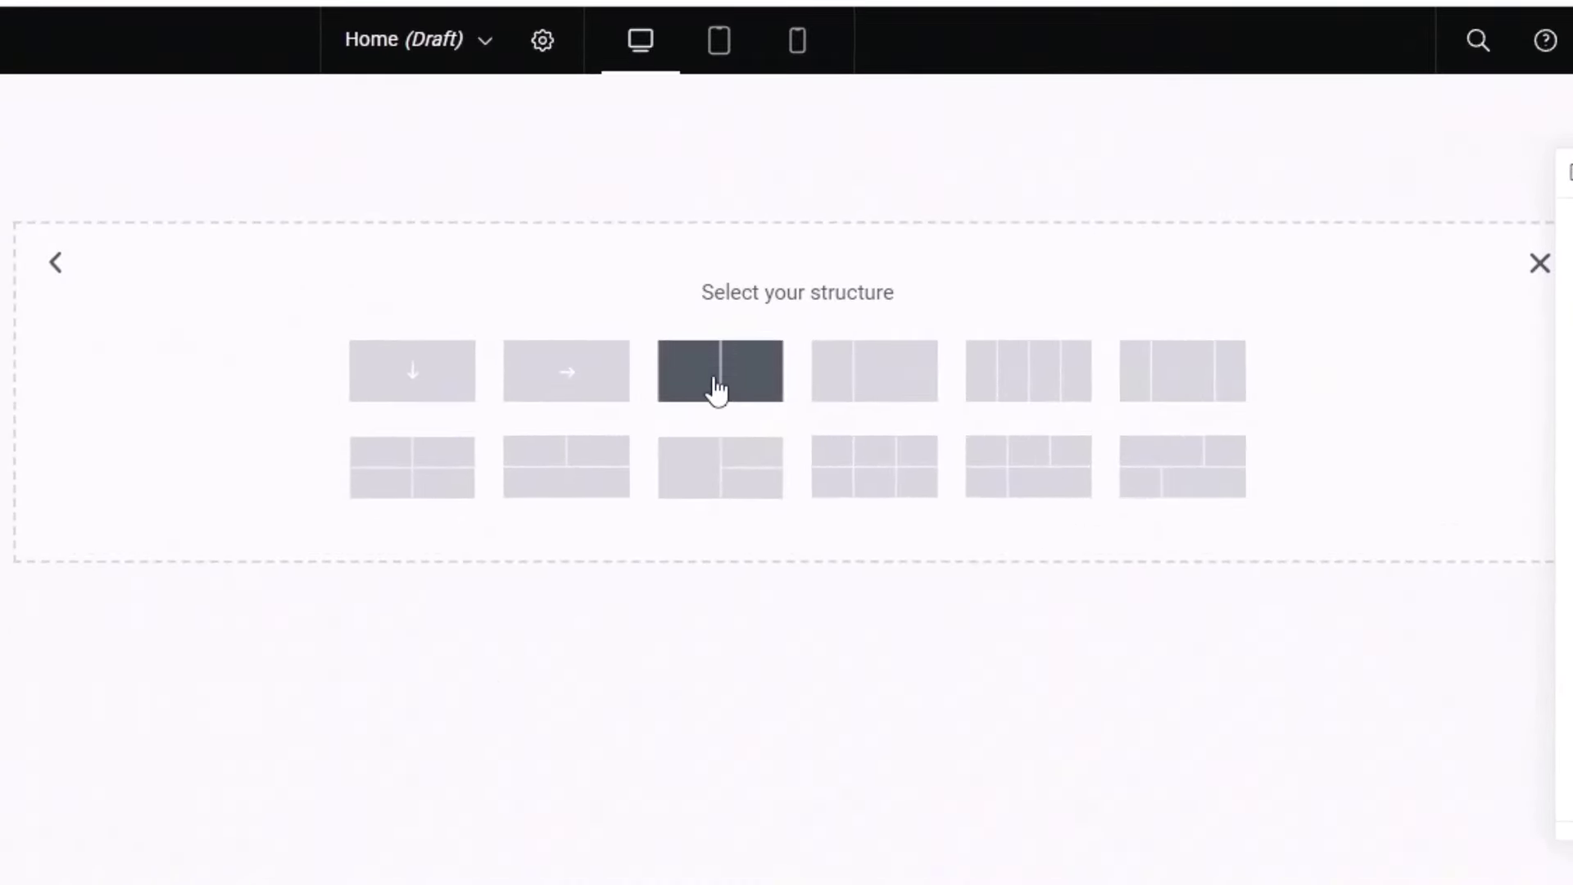
left_click(723, 391)
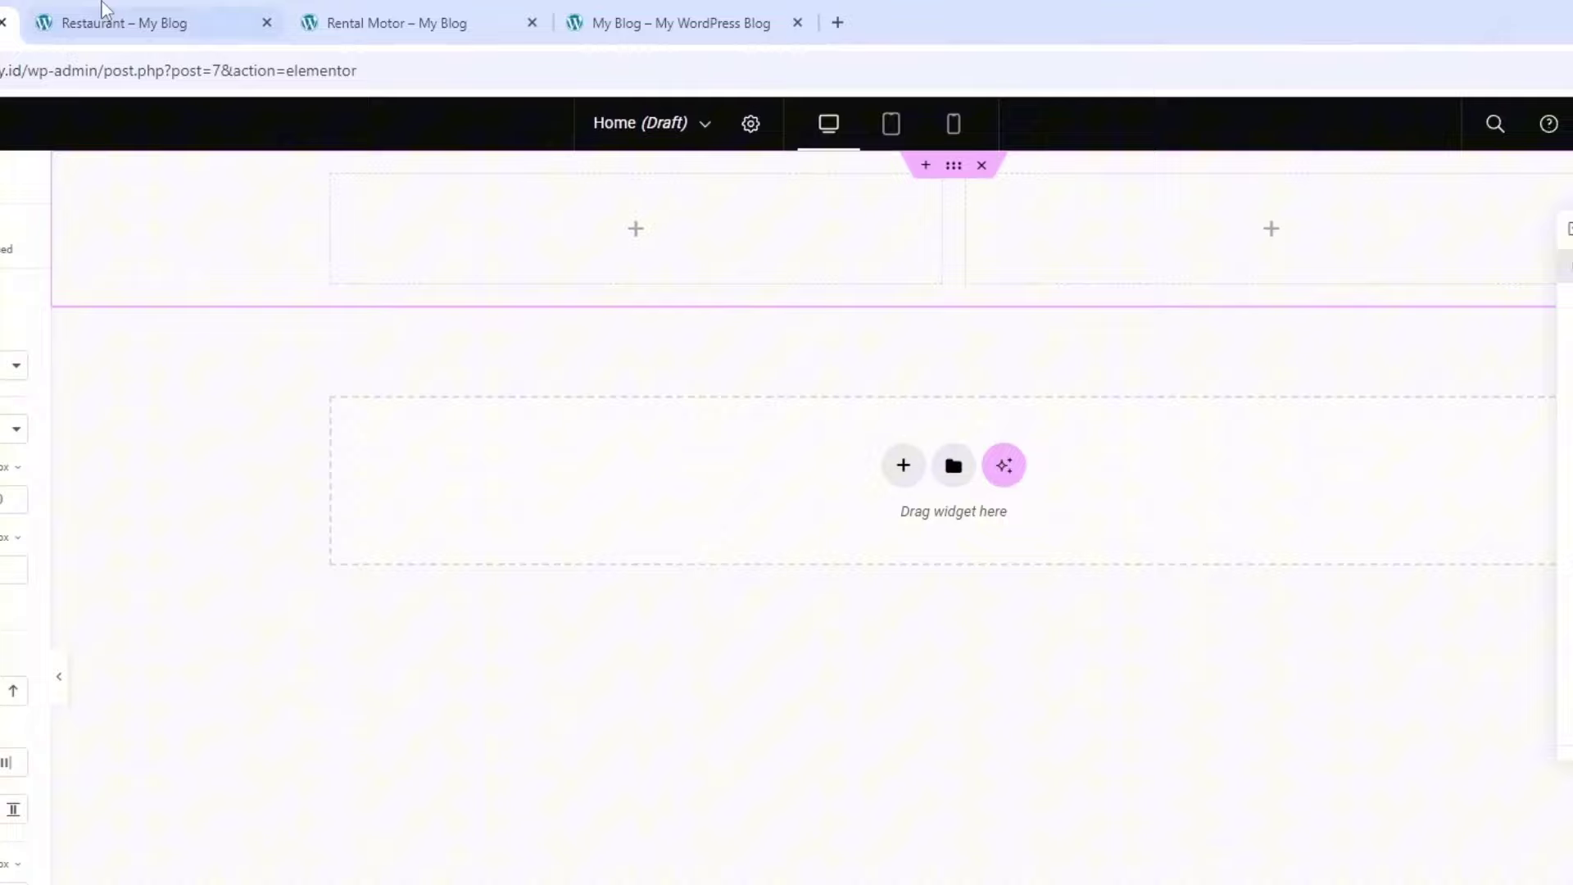
left_click(104, 11)
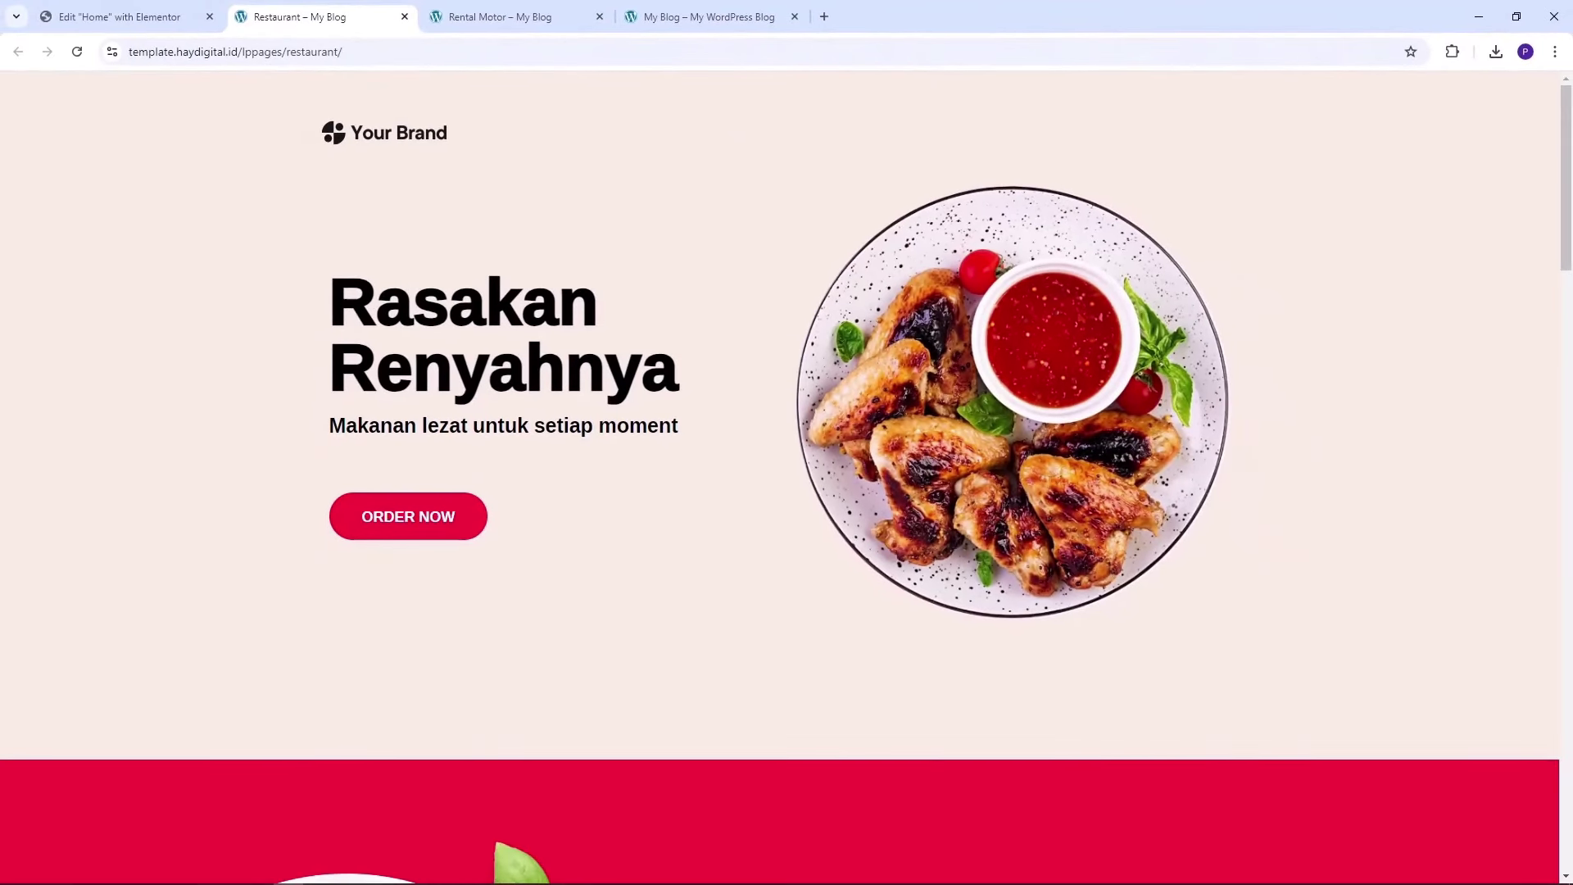
left_click(119, 17)
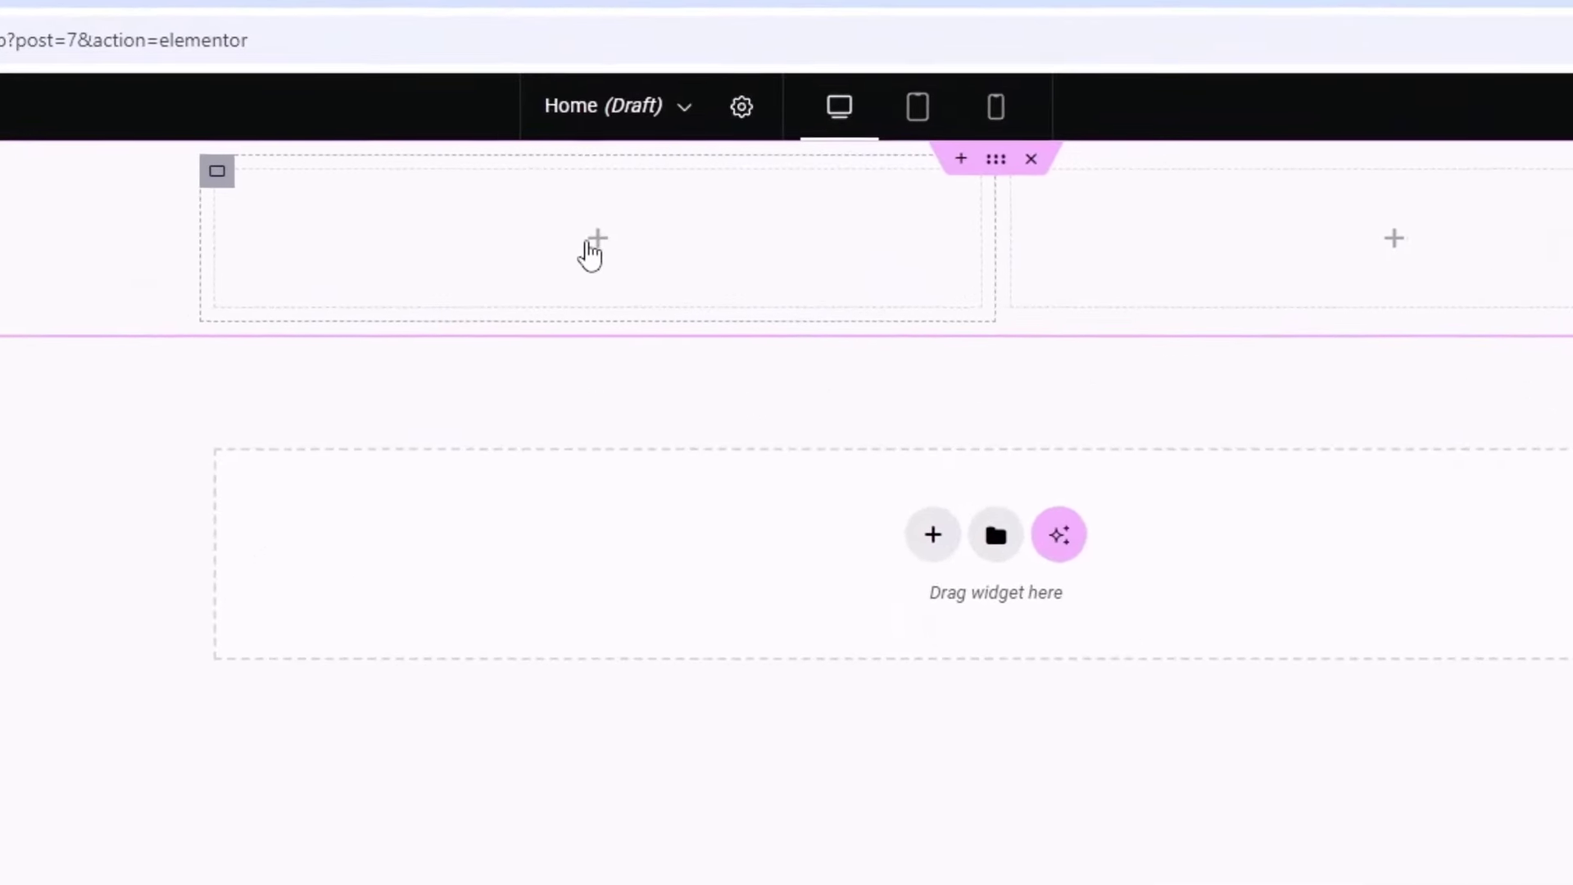
Browse the available widgets and add a Heading widget to the first column of the container
left_click(598, 256)
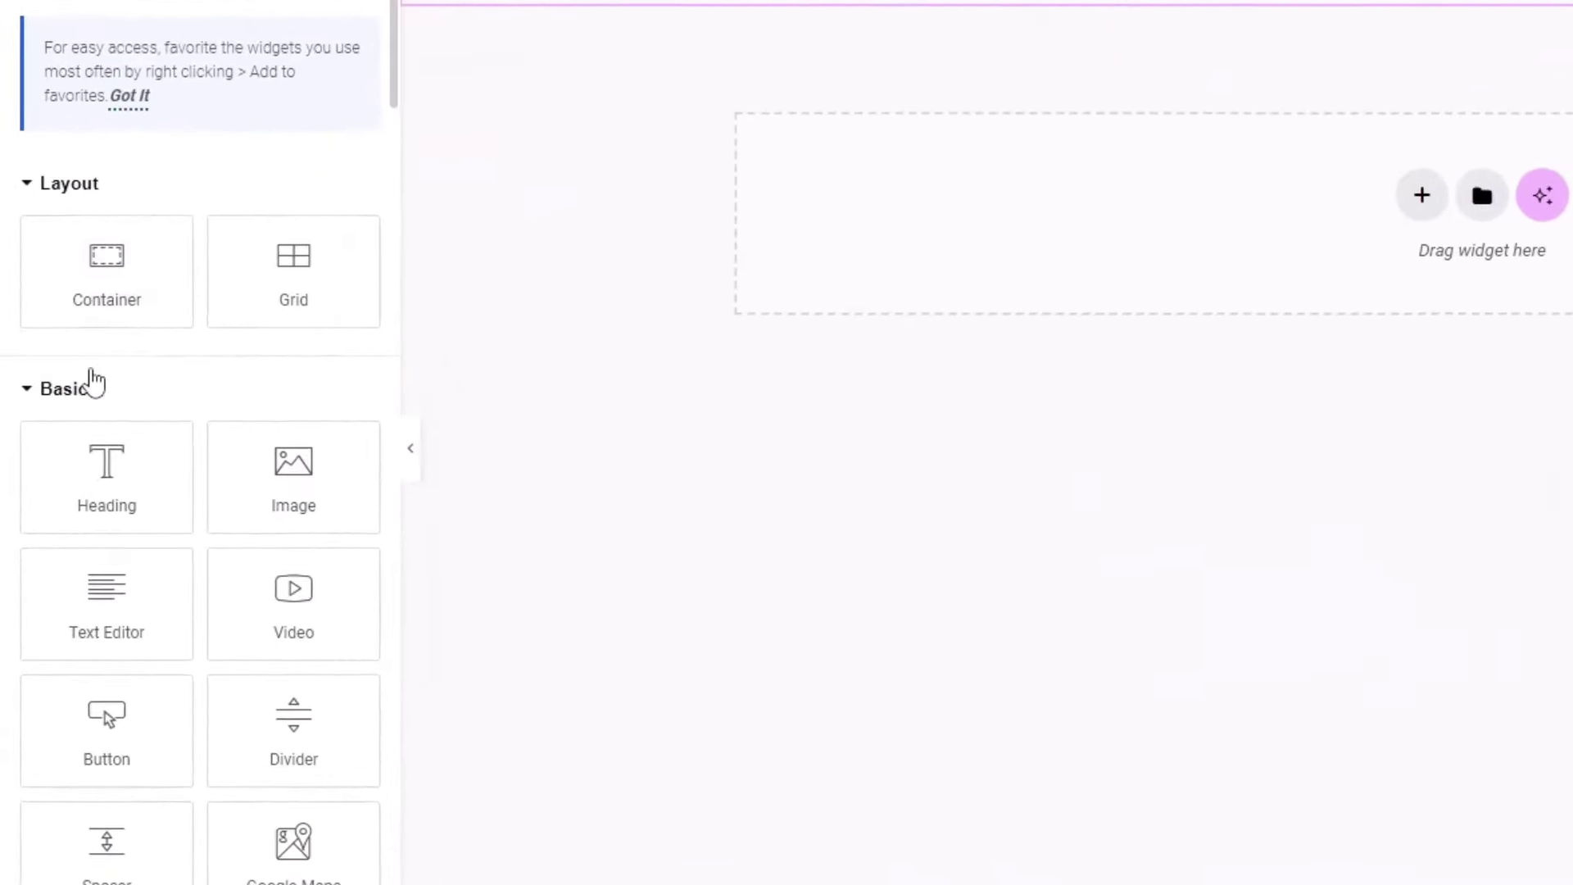
scroll(153, 383, "down", 2)
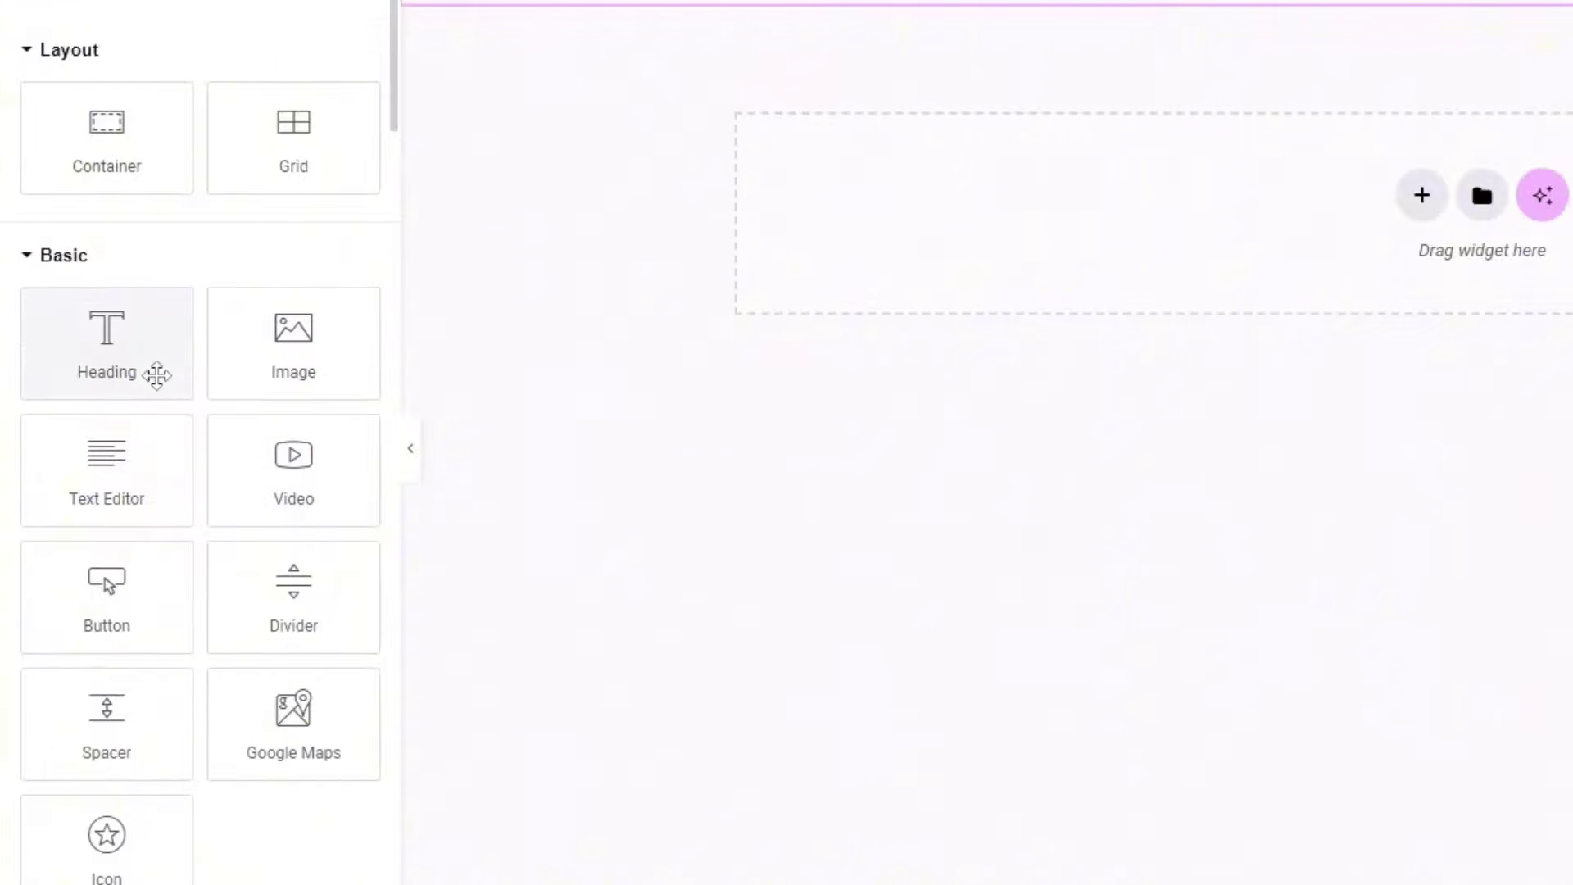
scroll(158, 241, "down", 2)
scroll(148, 201, "up", 2)
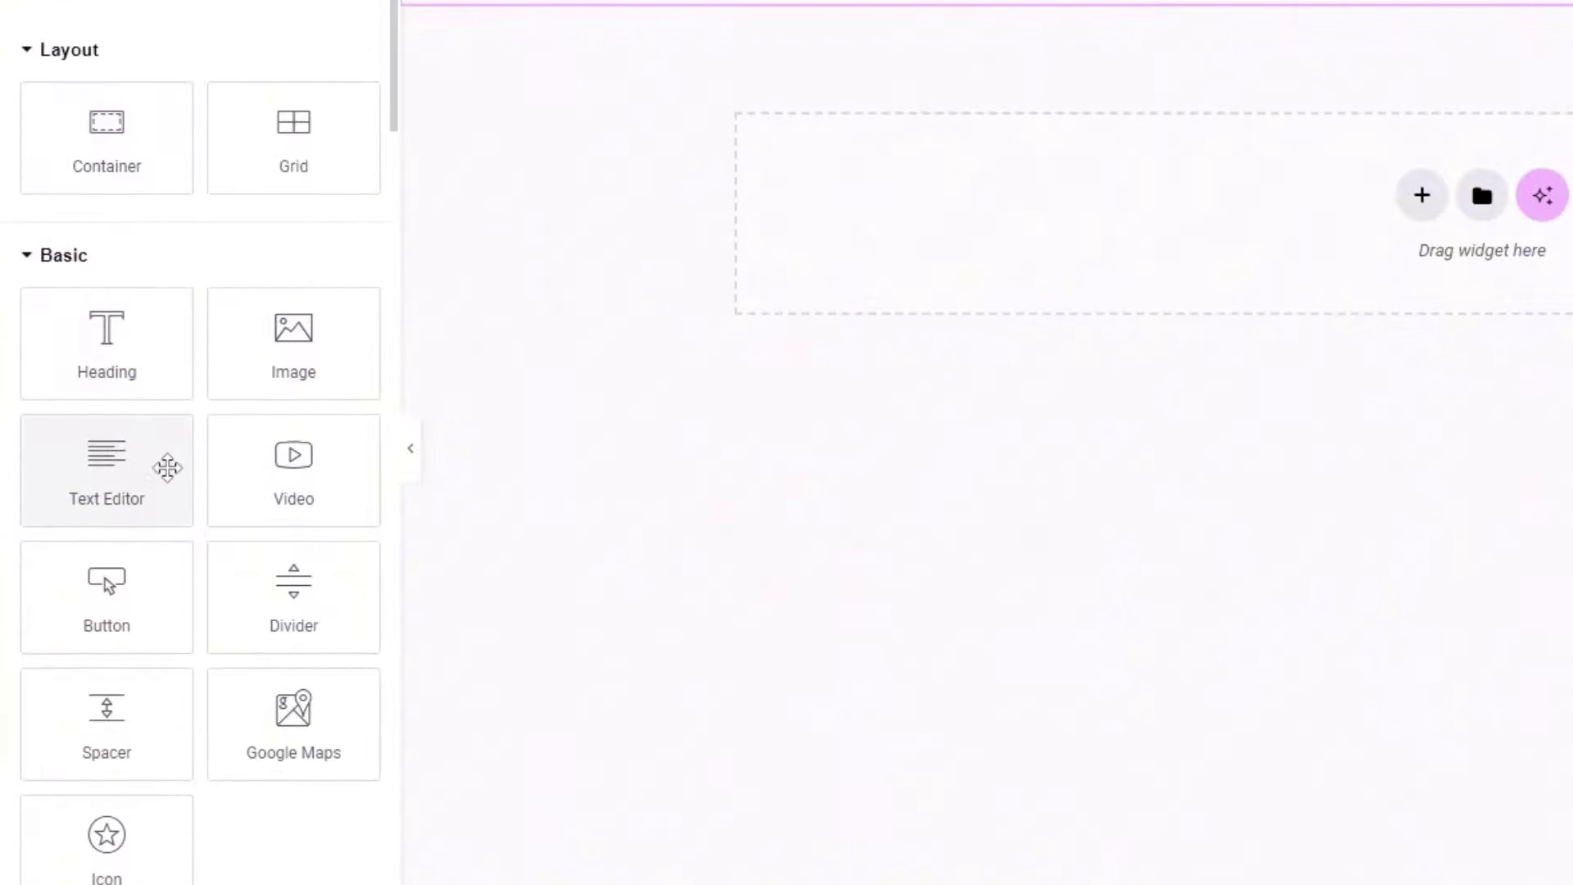
scroll(167, 467, "down", 2)
scroll(168, 270, "up", 2)
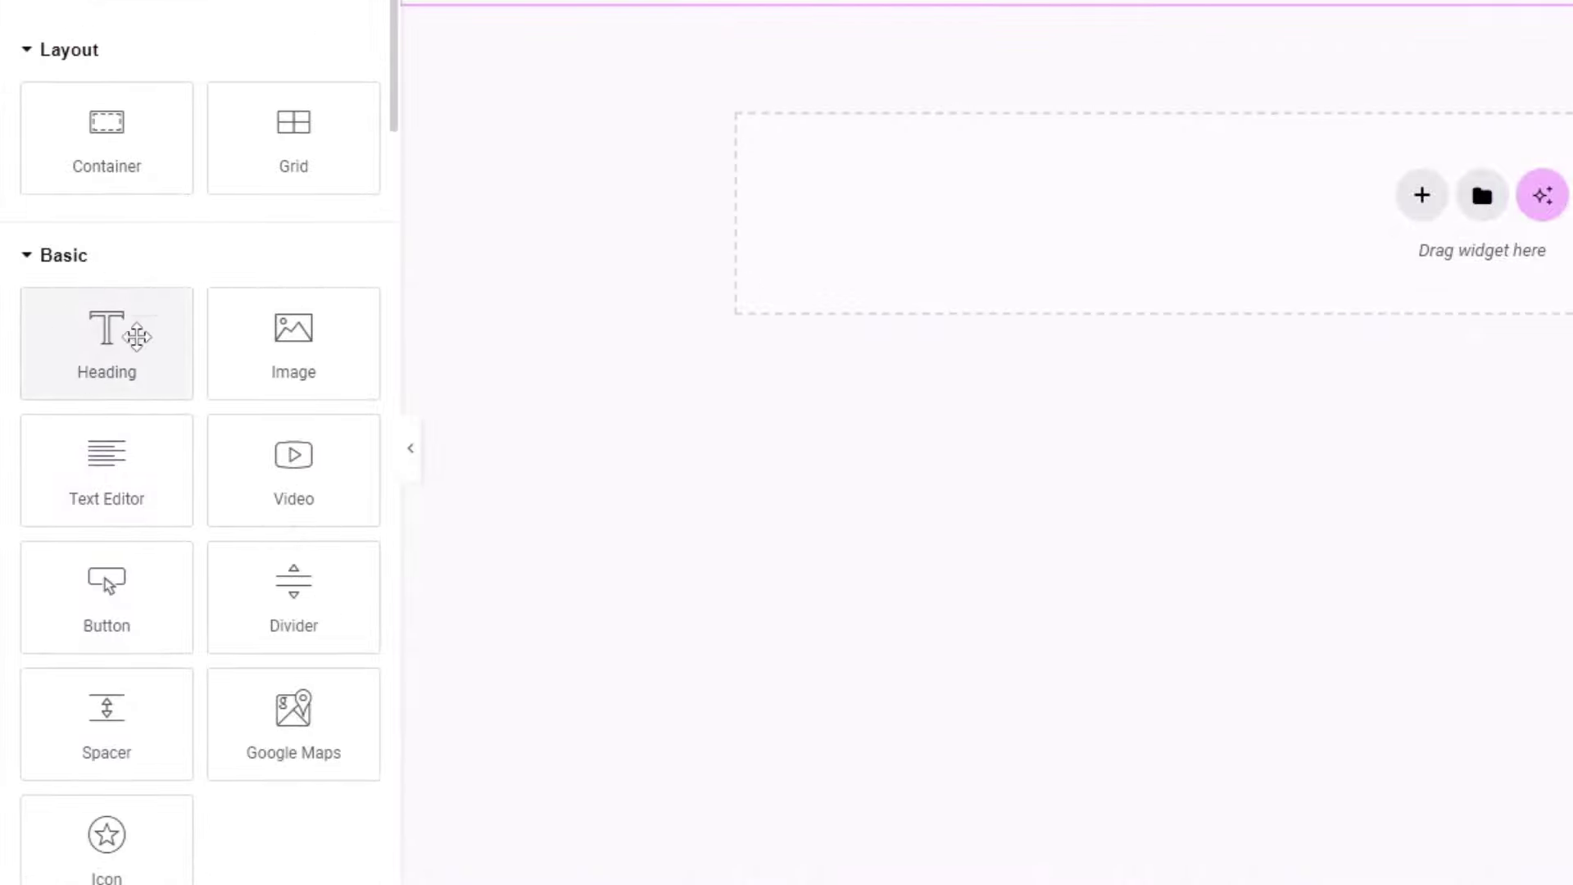
left_click_drag(98, 357, 621, 166)
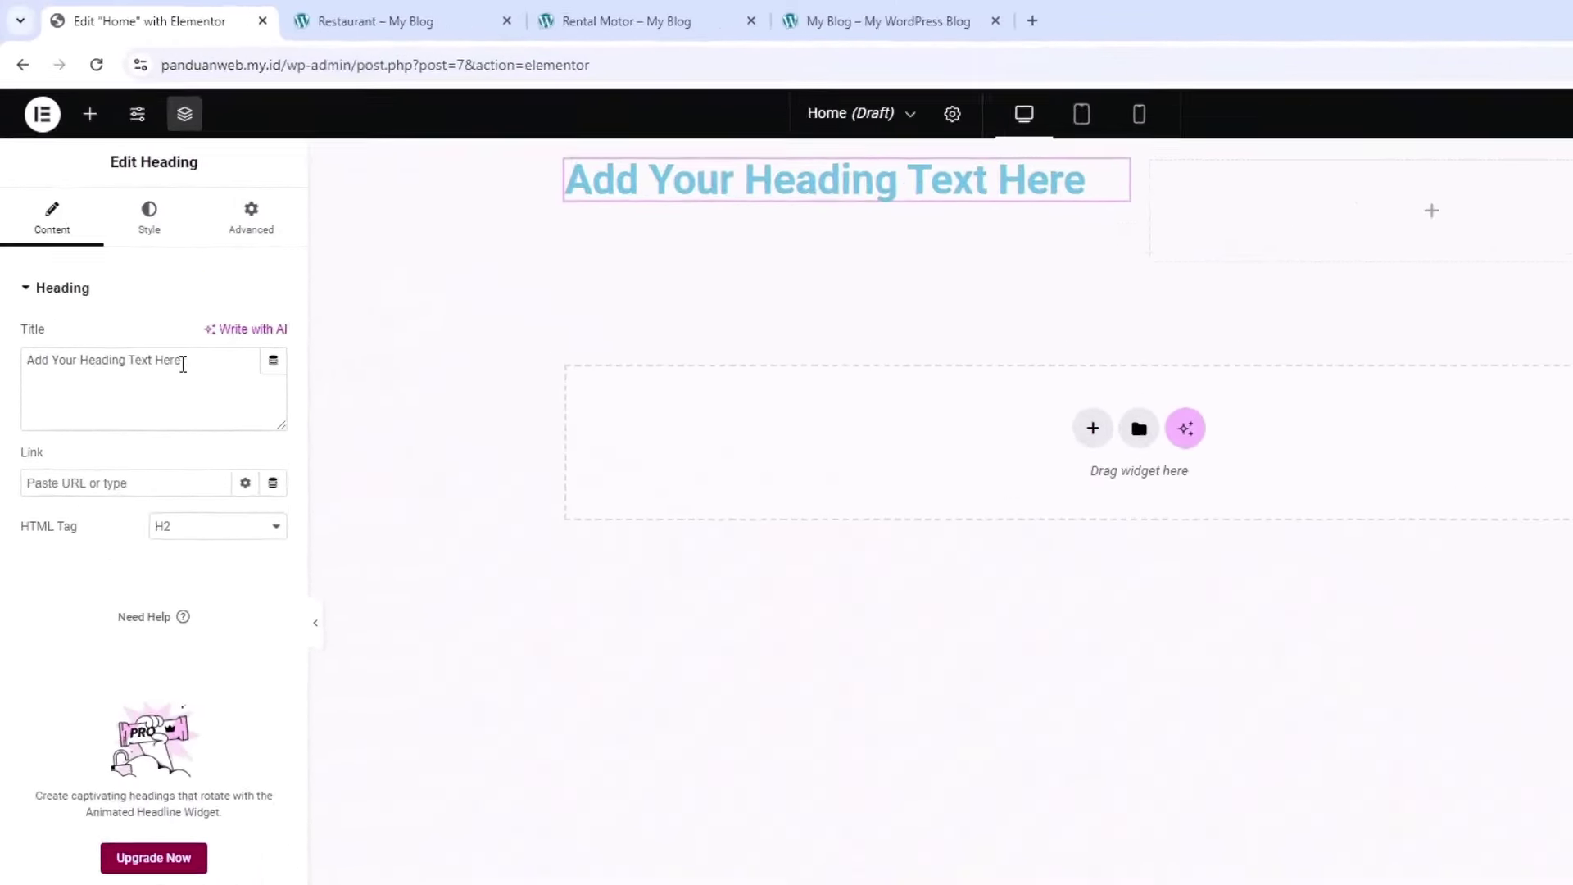
Replace the heading's placeholder title with "Rasakan Renyahnya", copying the wording of the Restaurant reference page's main heading
left_click_drag(155, 290, 18, 296)
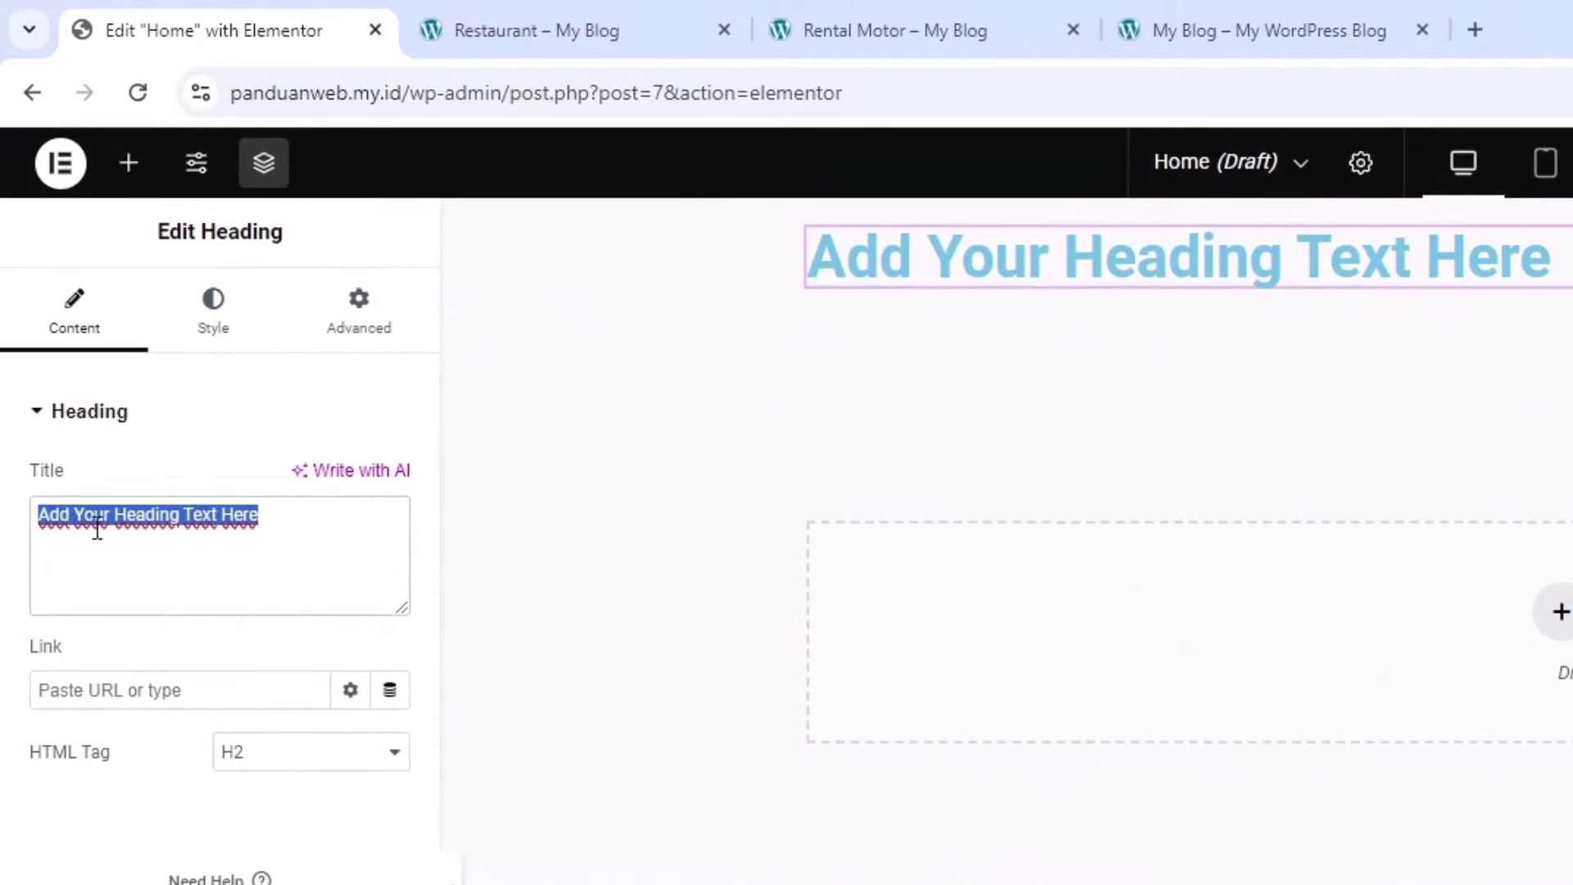
left_click(557, 20)
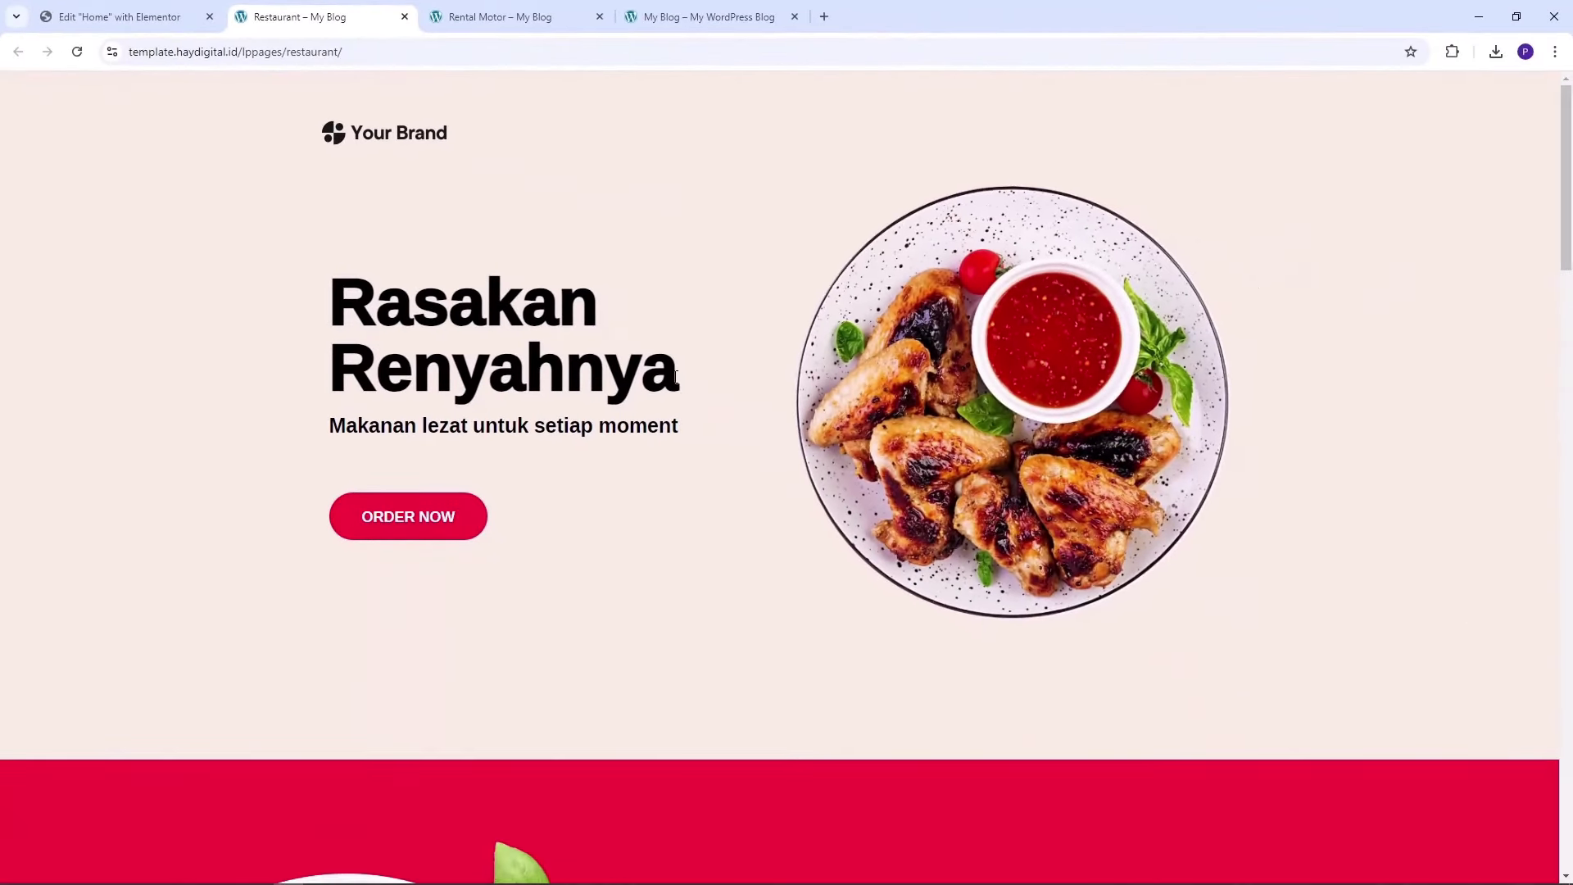
left_click_drag(823, 518, 399, 352)
left_click(144, 20)
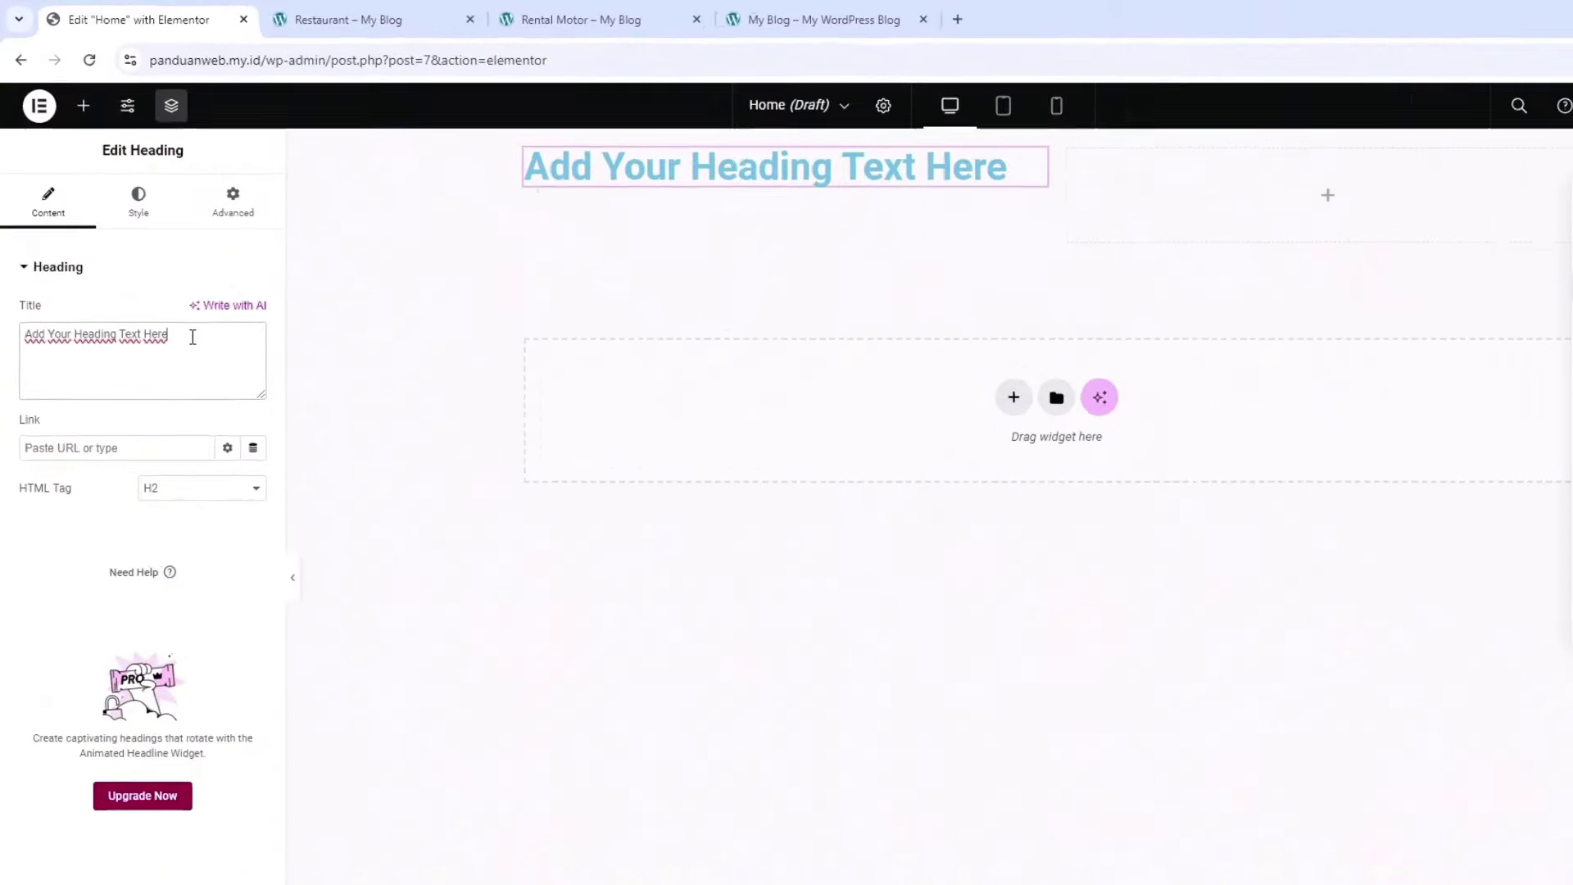
type("Rasakan Renyahnya")
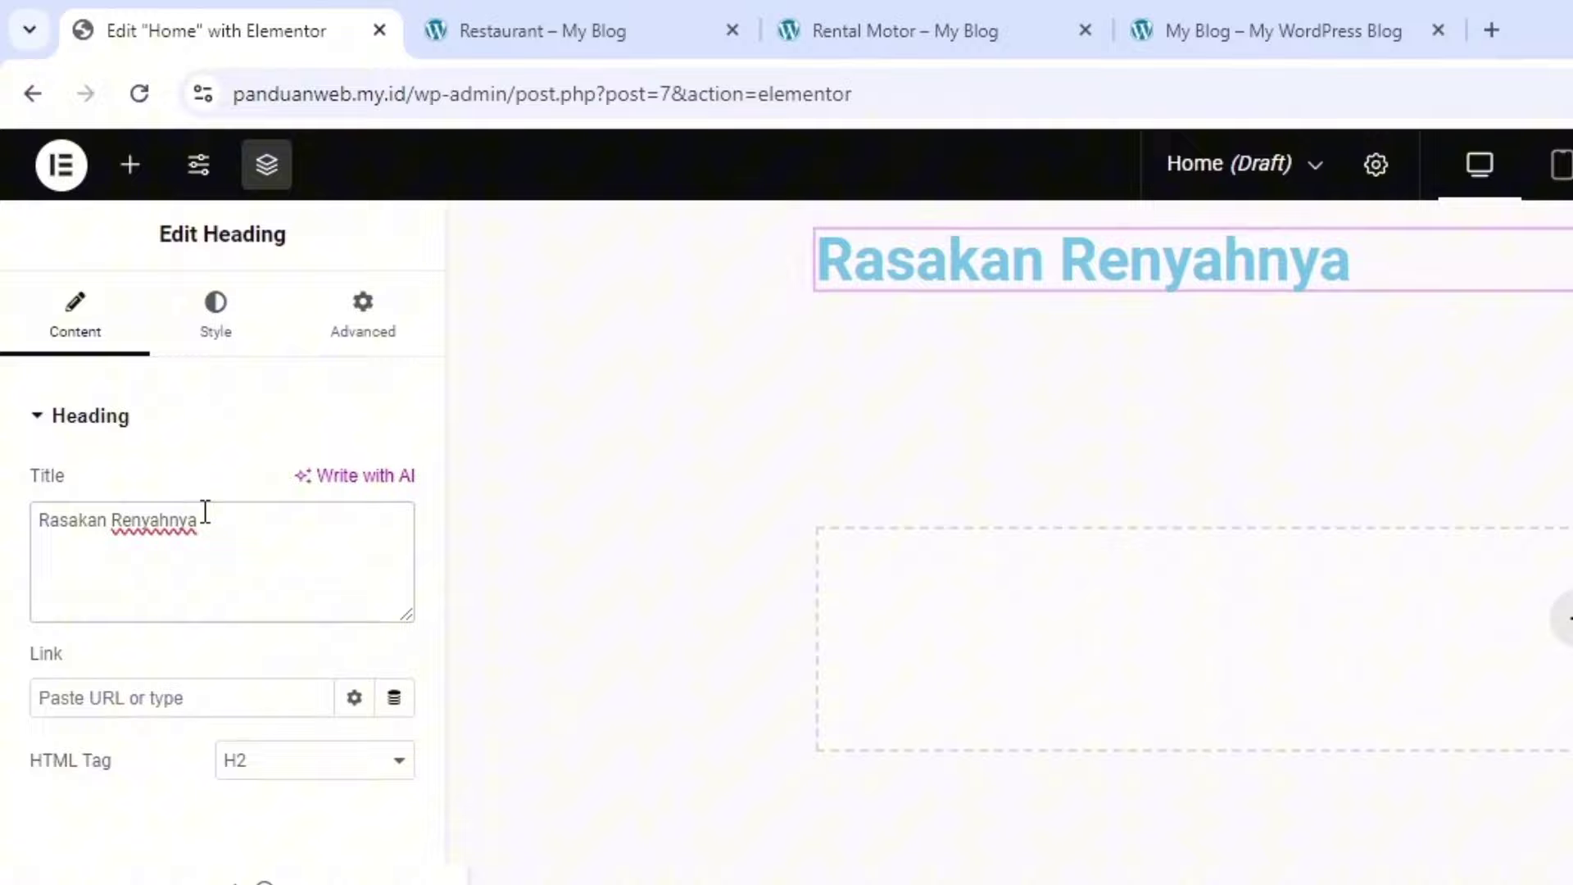
left_click(206, 508)
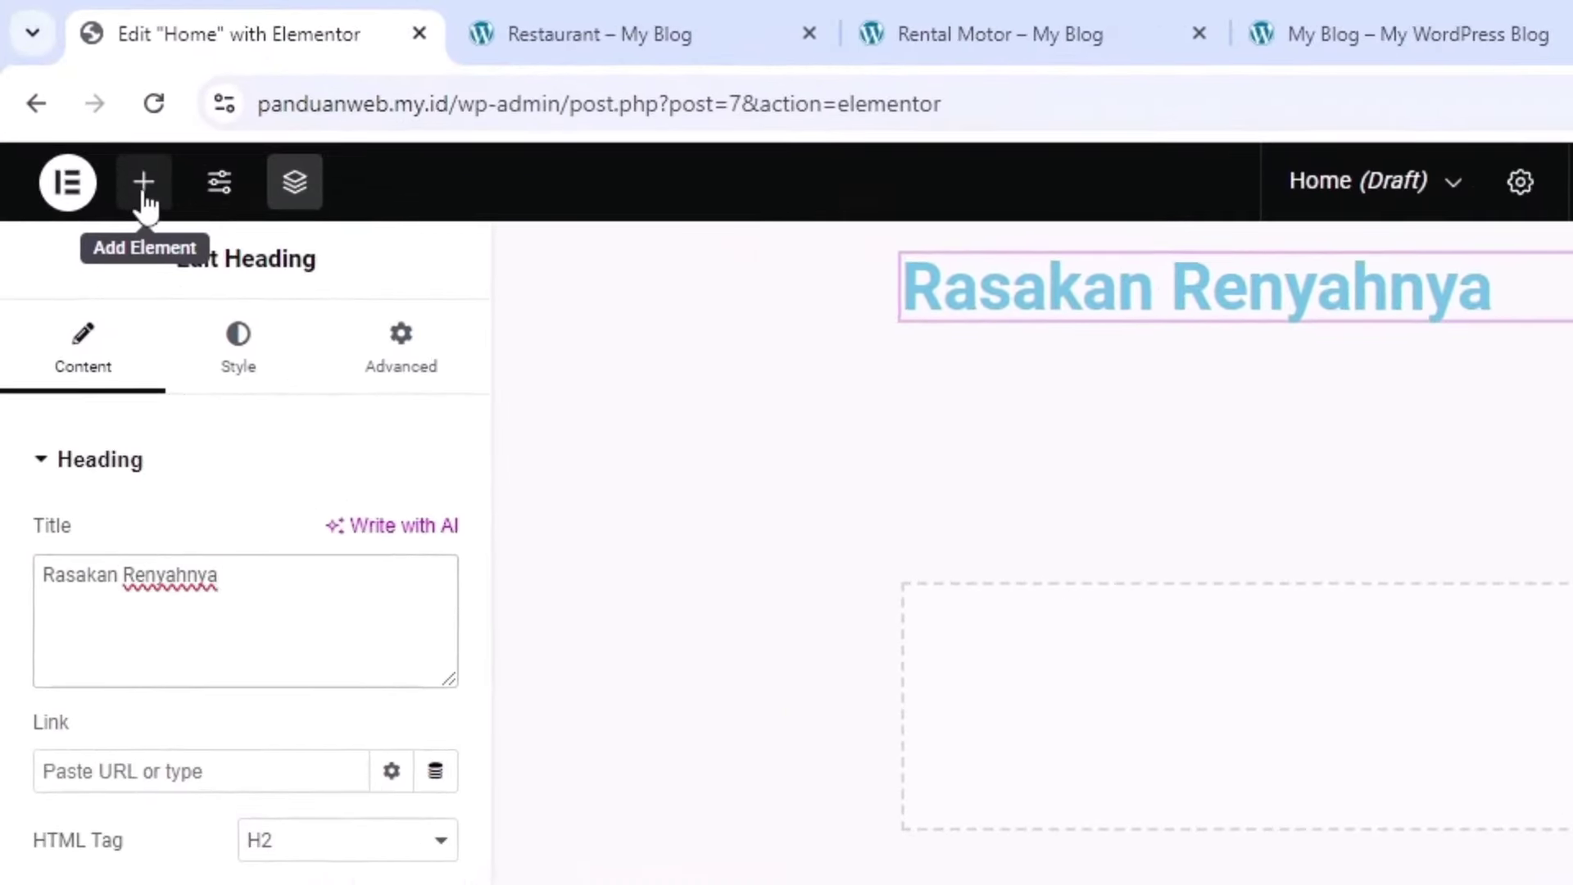
Add a Text Editor widget below the heading, highlight its placeholder text and check the Restaurant page's hero section
left_click(144, 197)
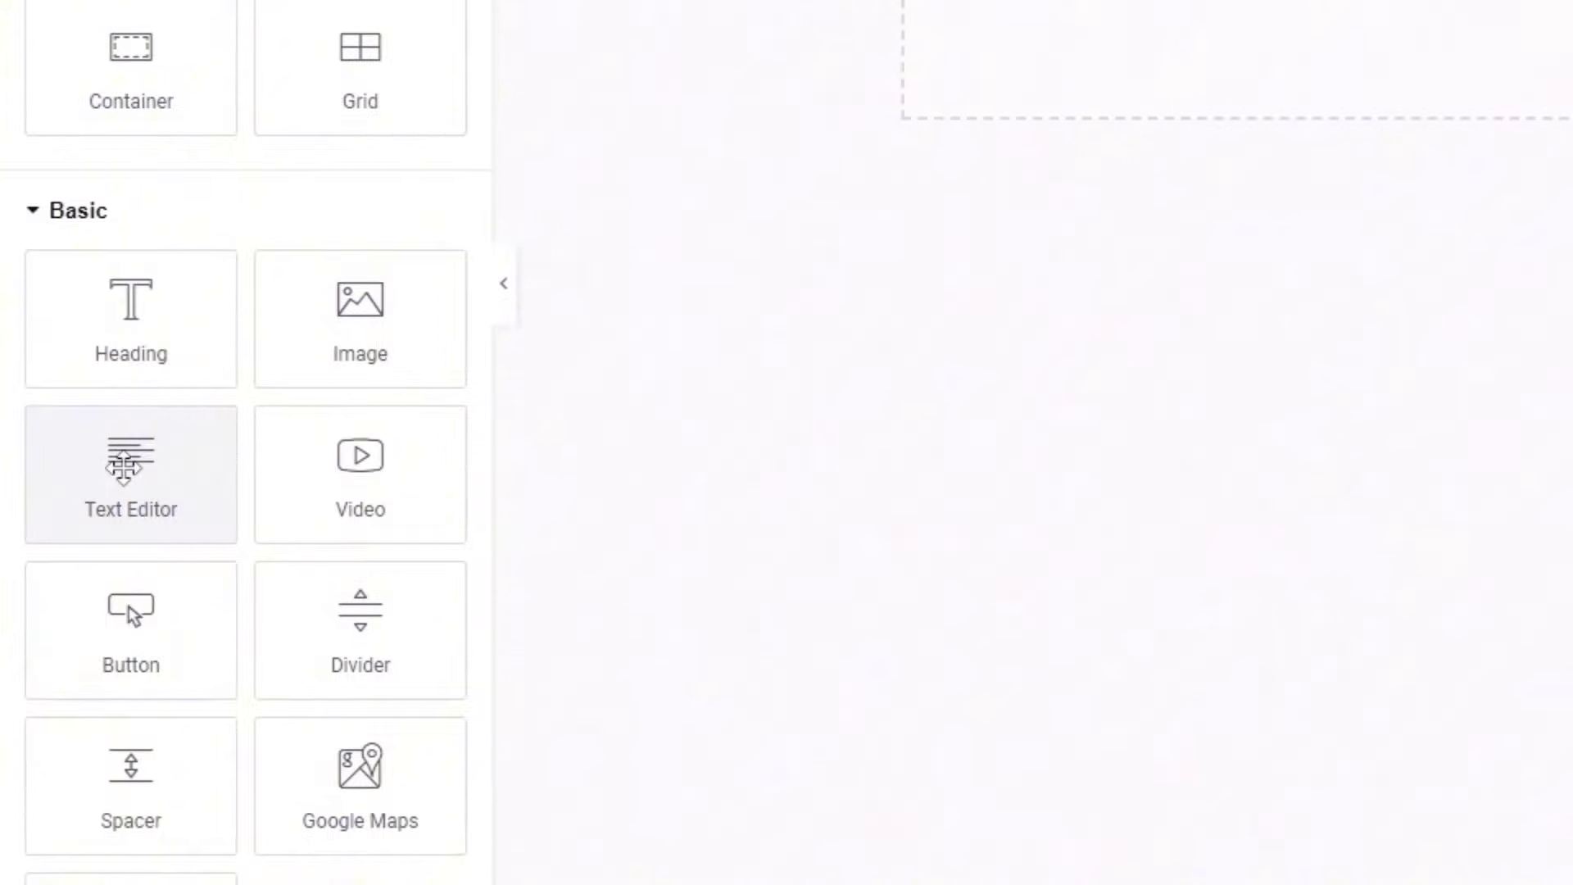
left_click_drag(134, 464, 568, 18)
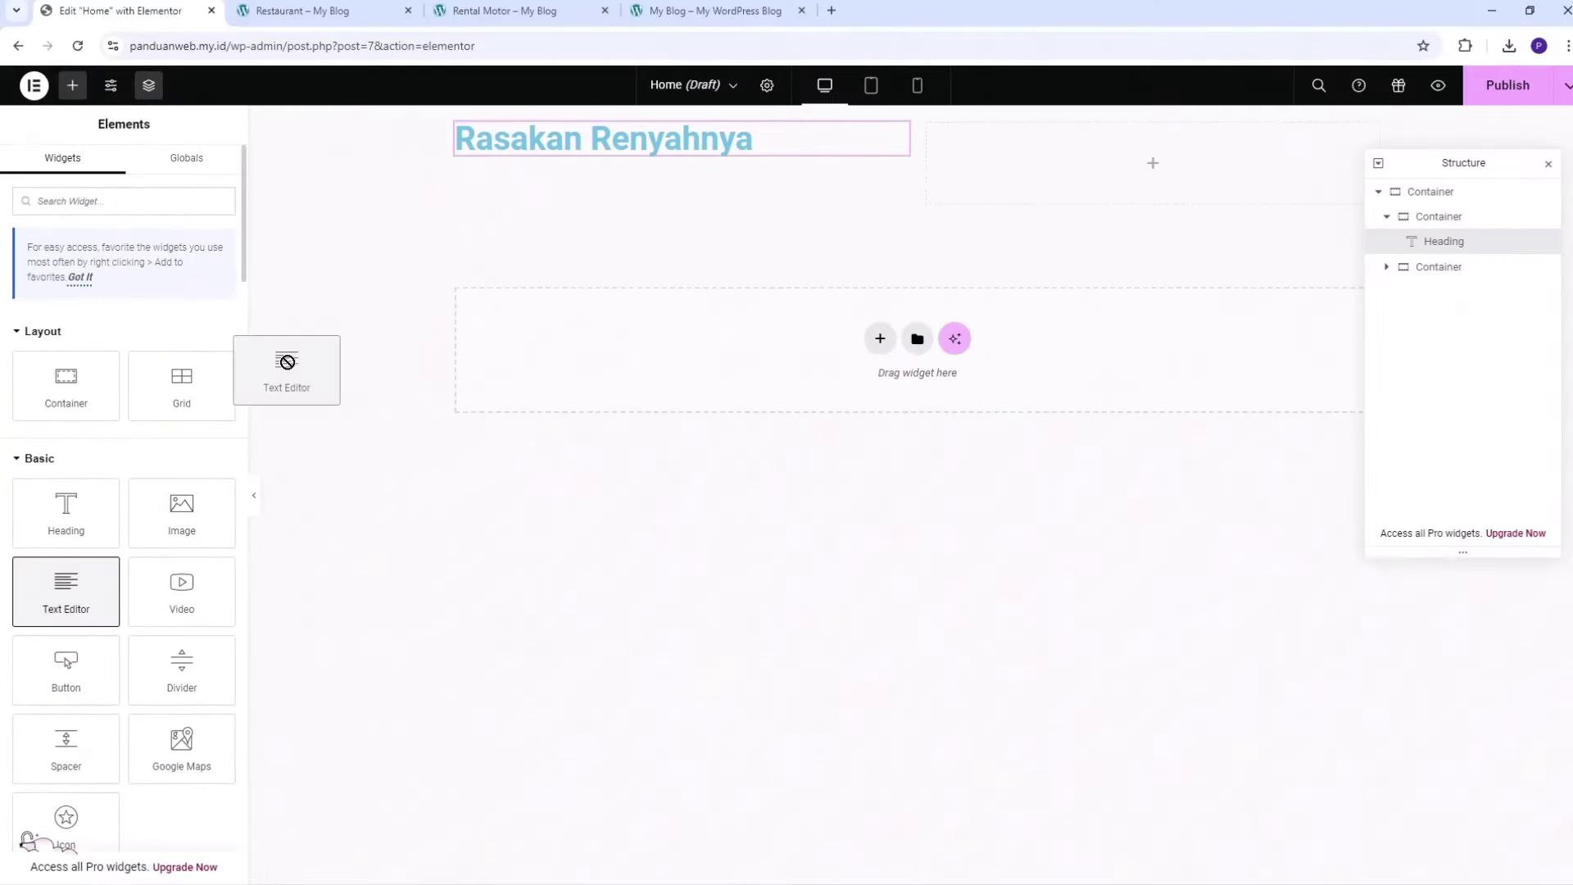
left_click_drag(286, 361, 534, 156)
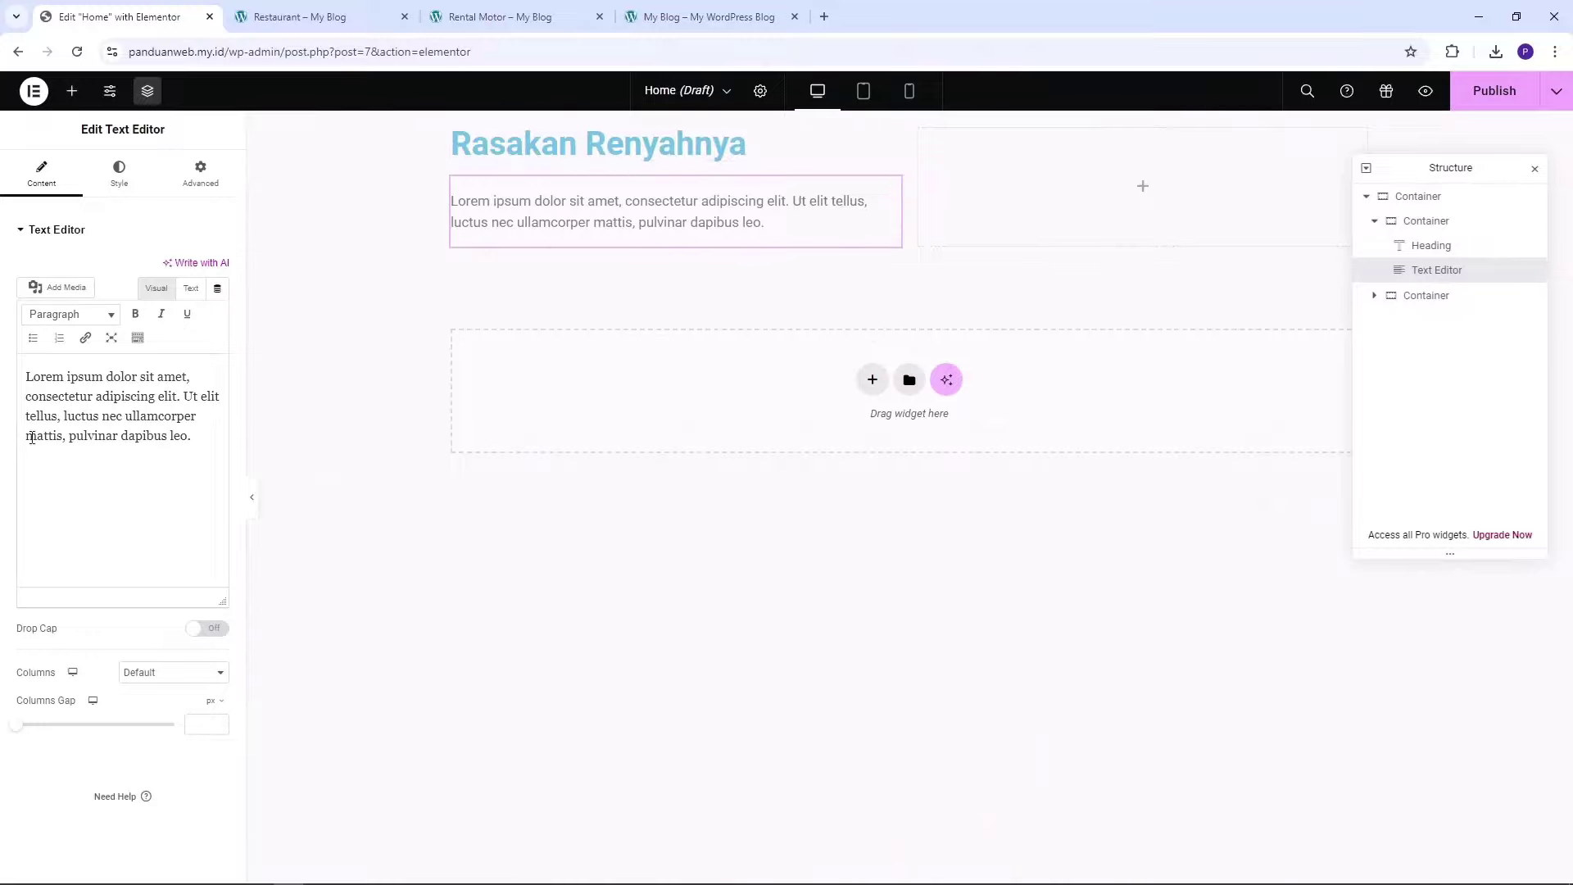
left_click(108, 427)
left_click_drag(191, 442, 27, 360)
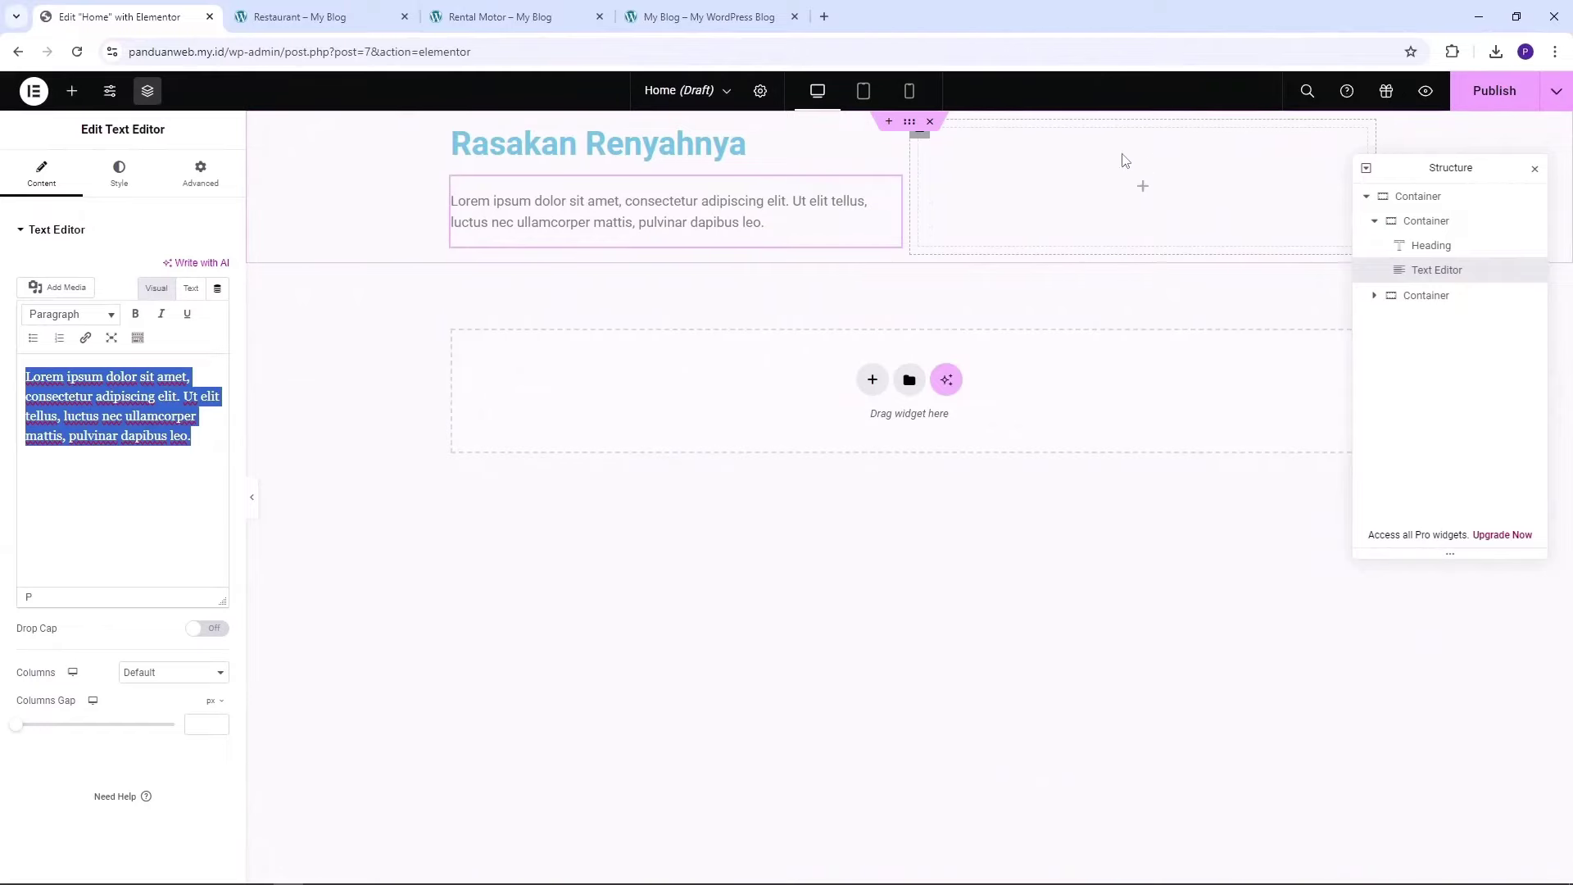
left_click(300, 17)
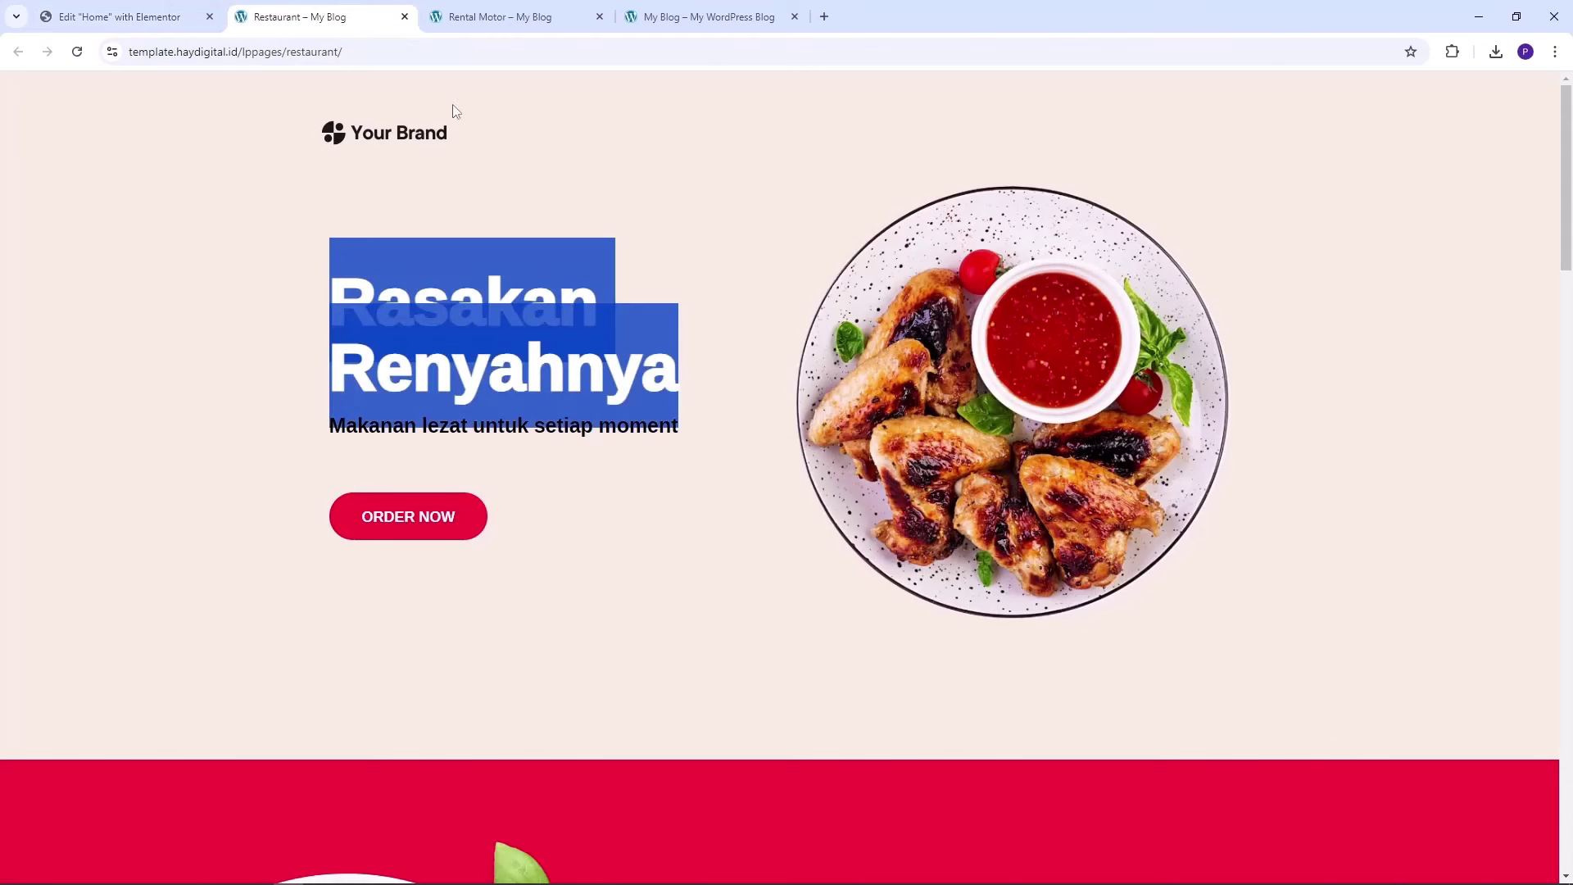
left_click(54, 12)
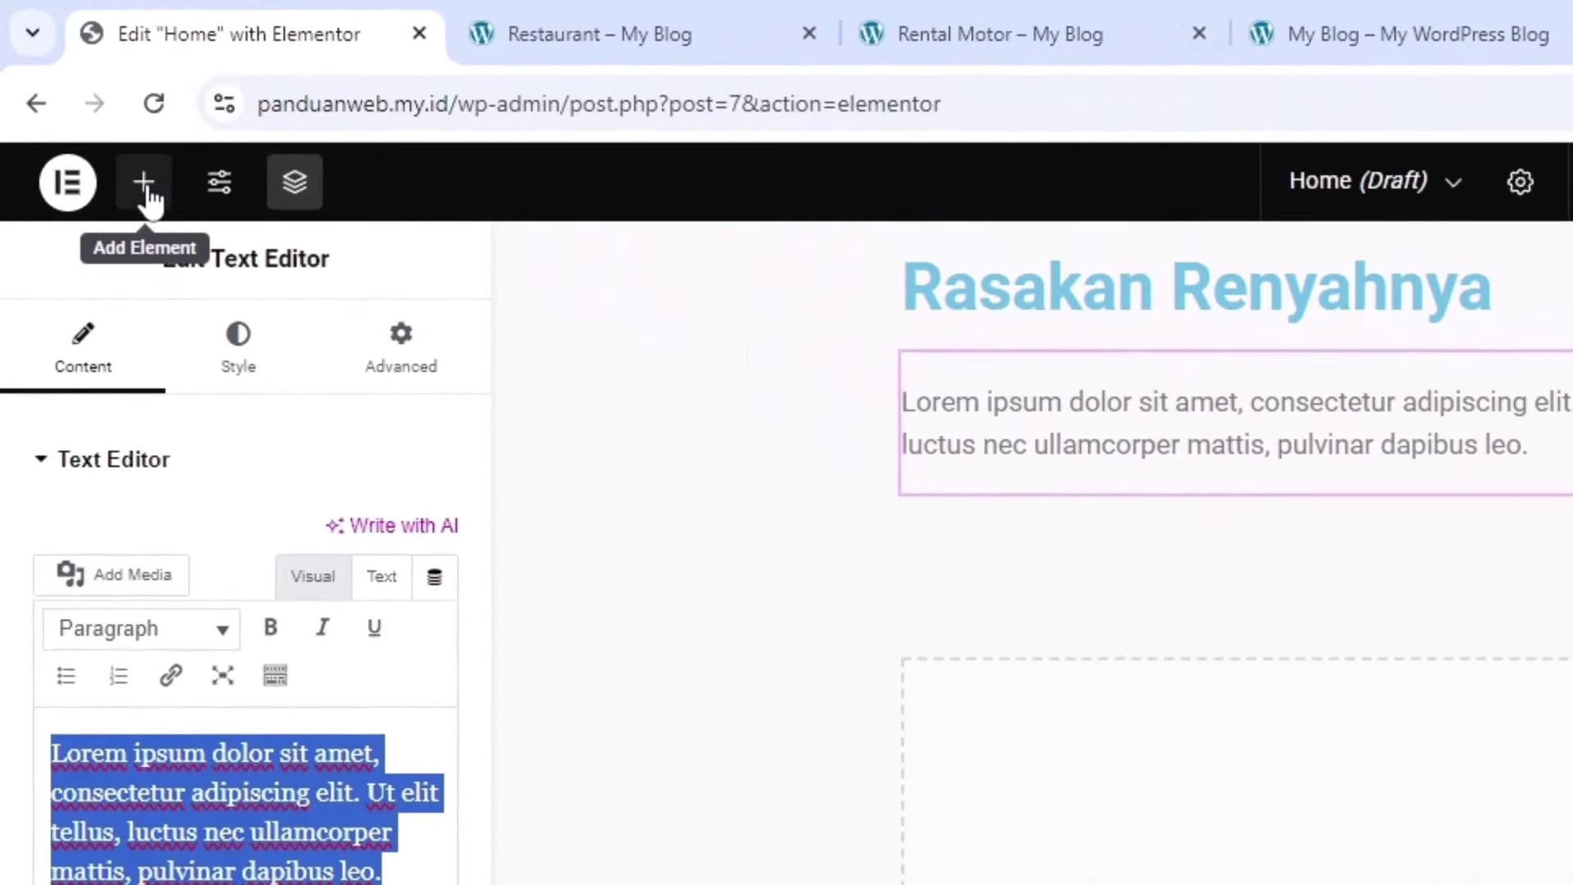
Add an Image widget to the second column and choose the Food-1 picture from the media library
left_click(144, 191)
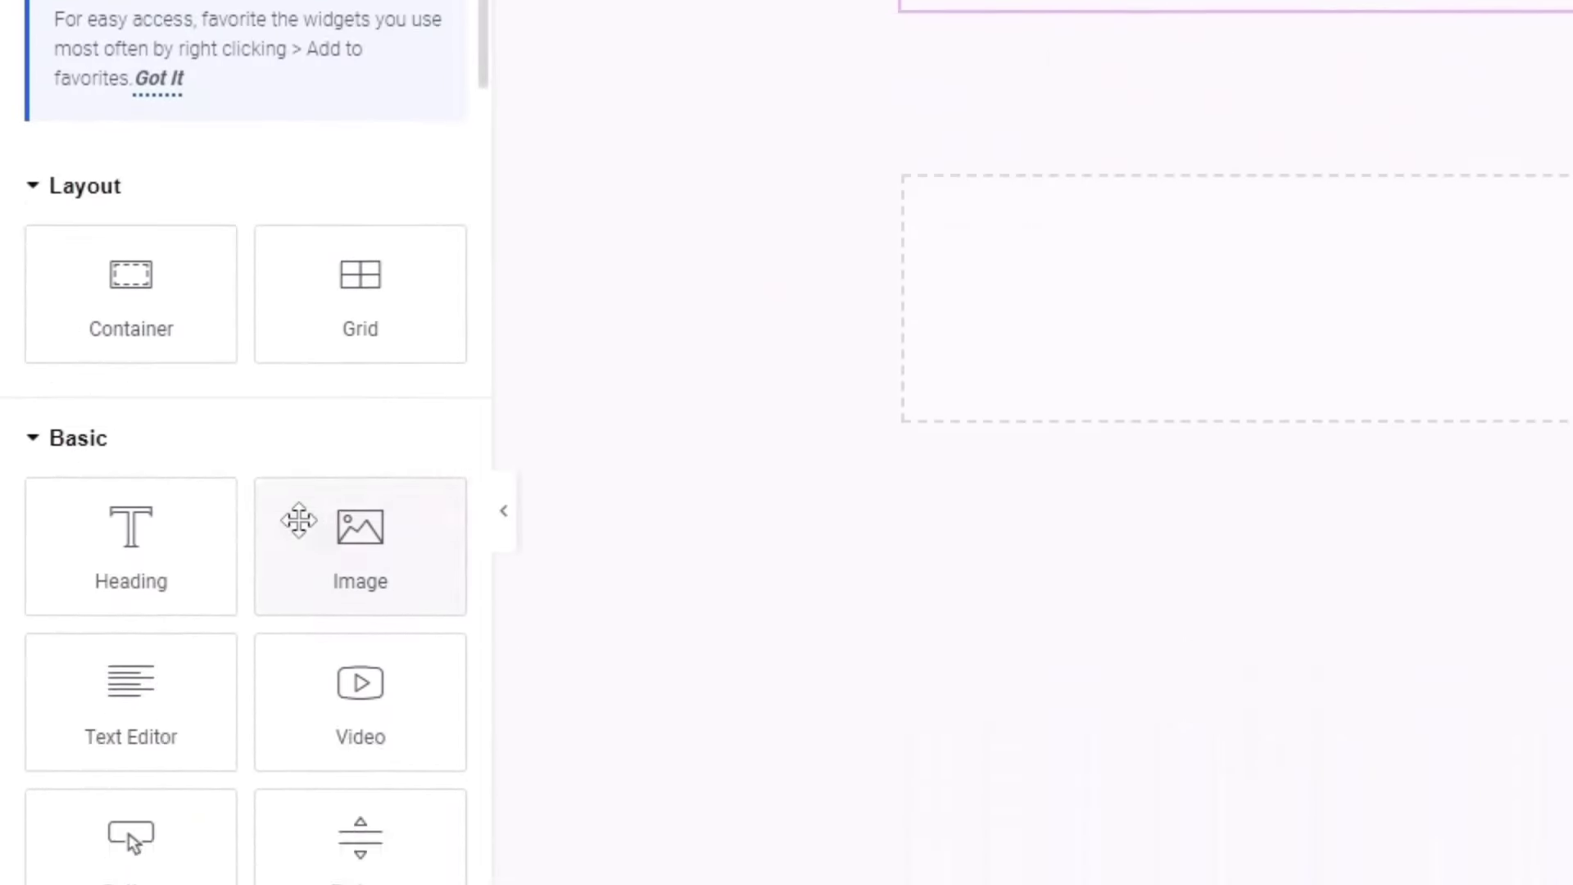
left_click_drag(344, 309, 1126, 172)
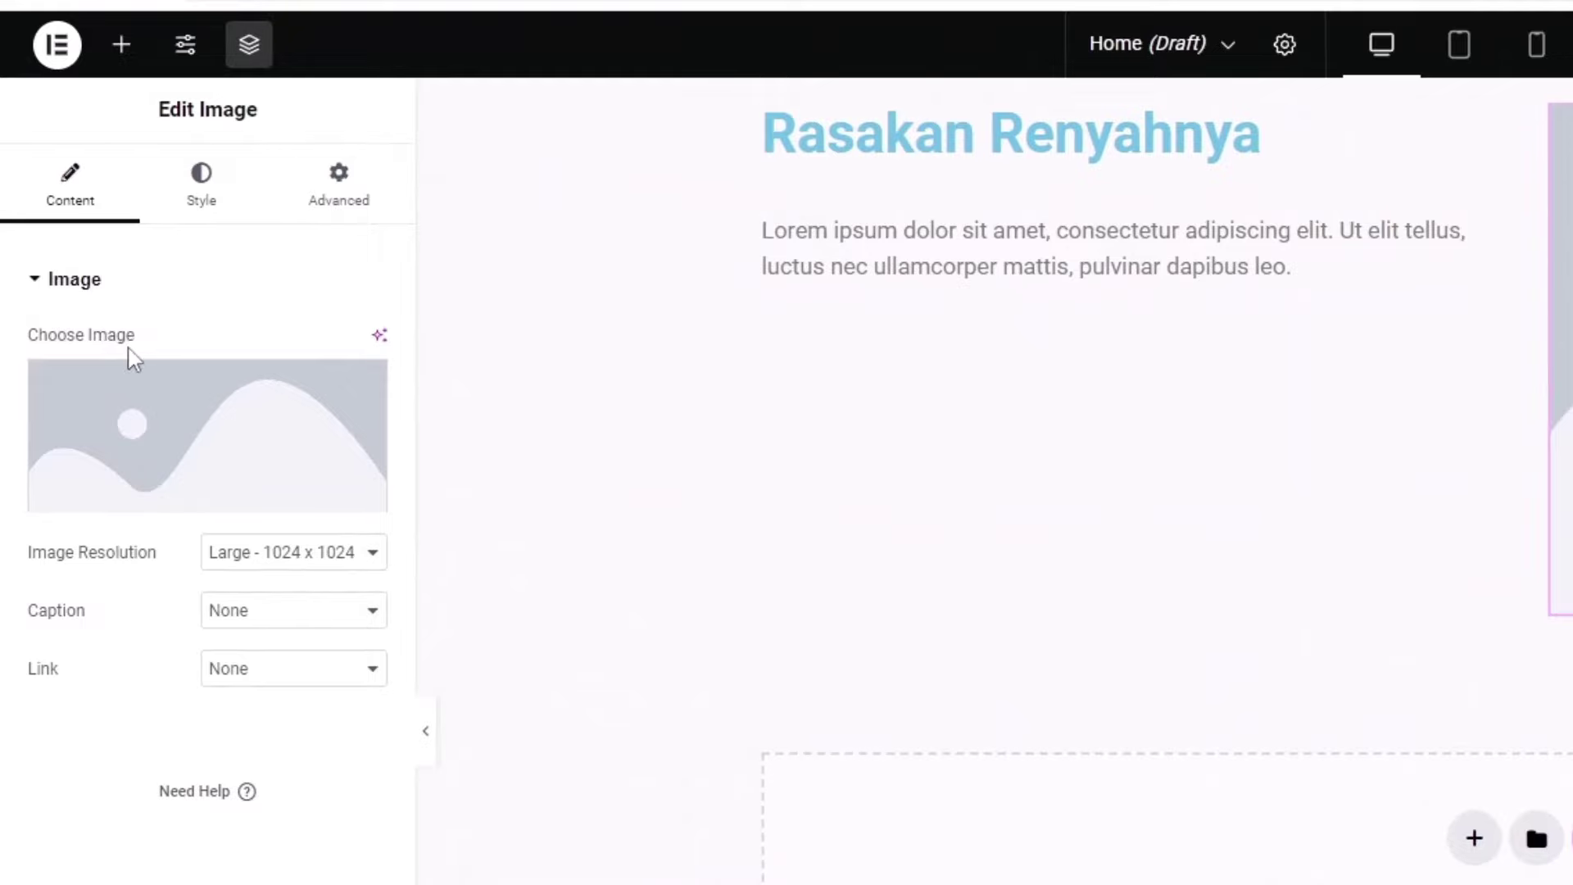
left_click(175, 435)
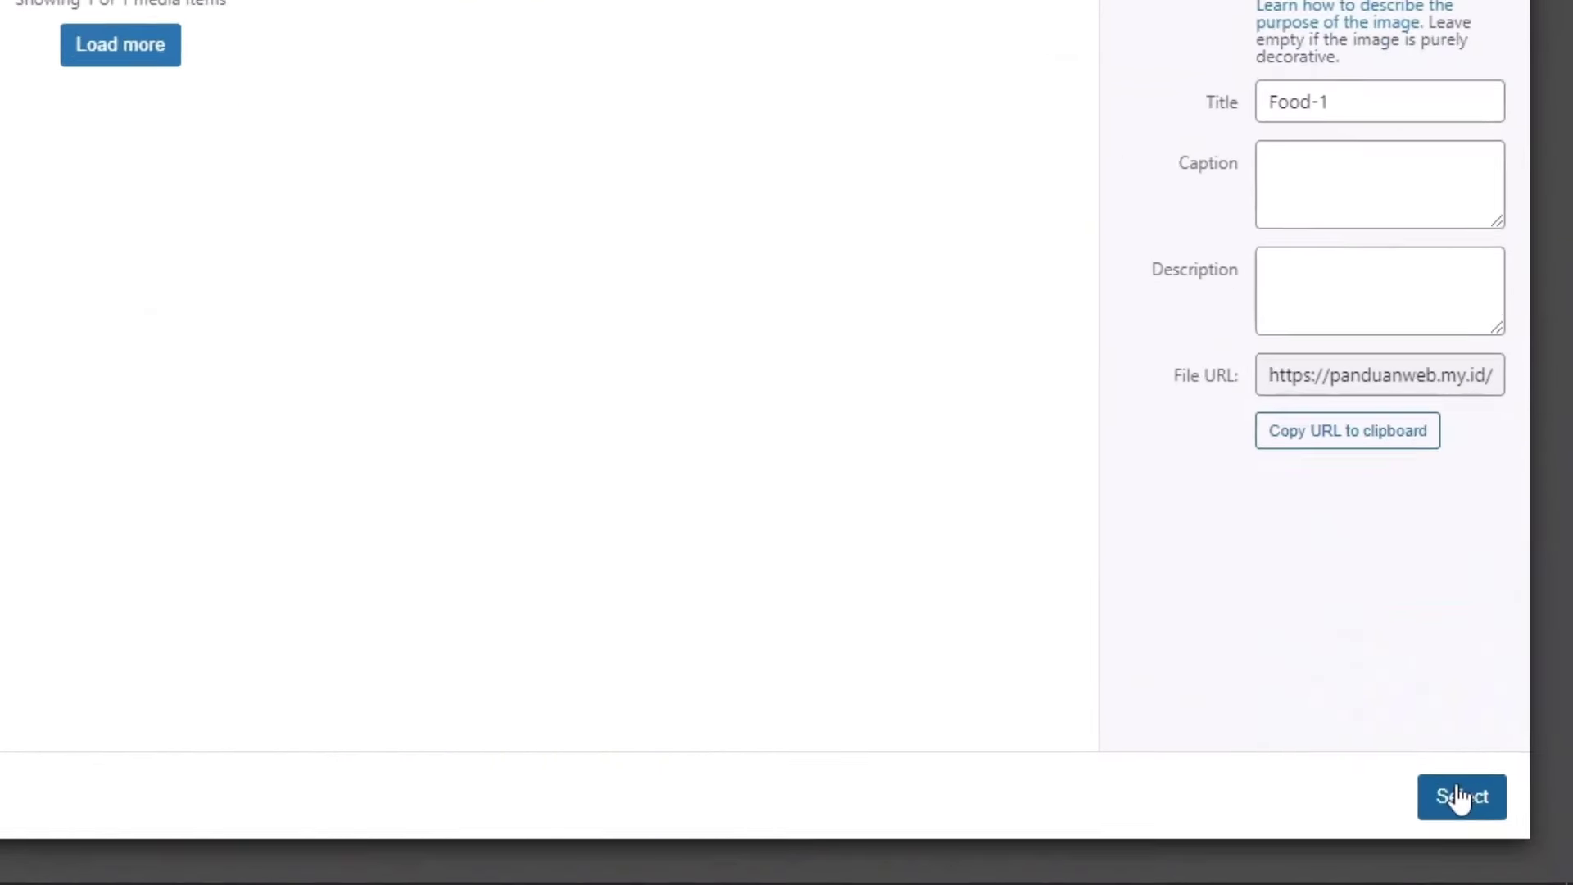
left_click(1509, 834)
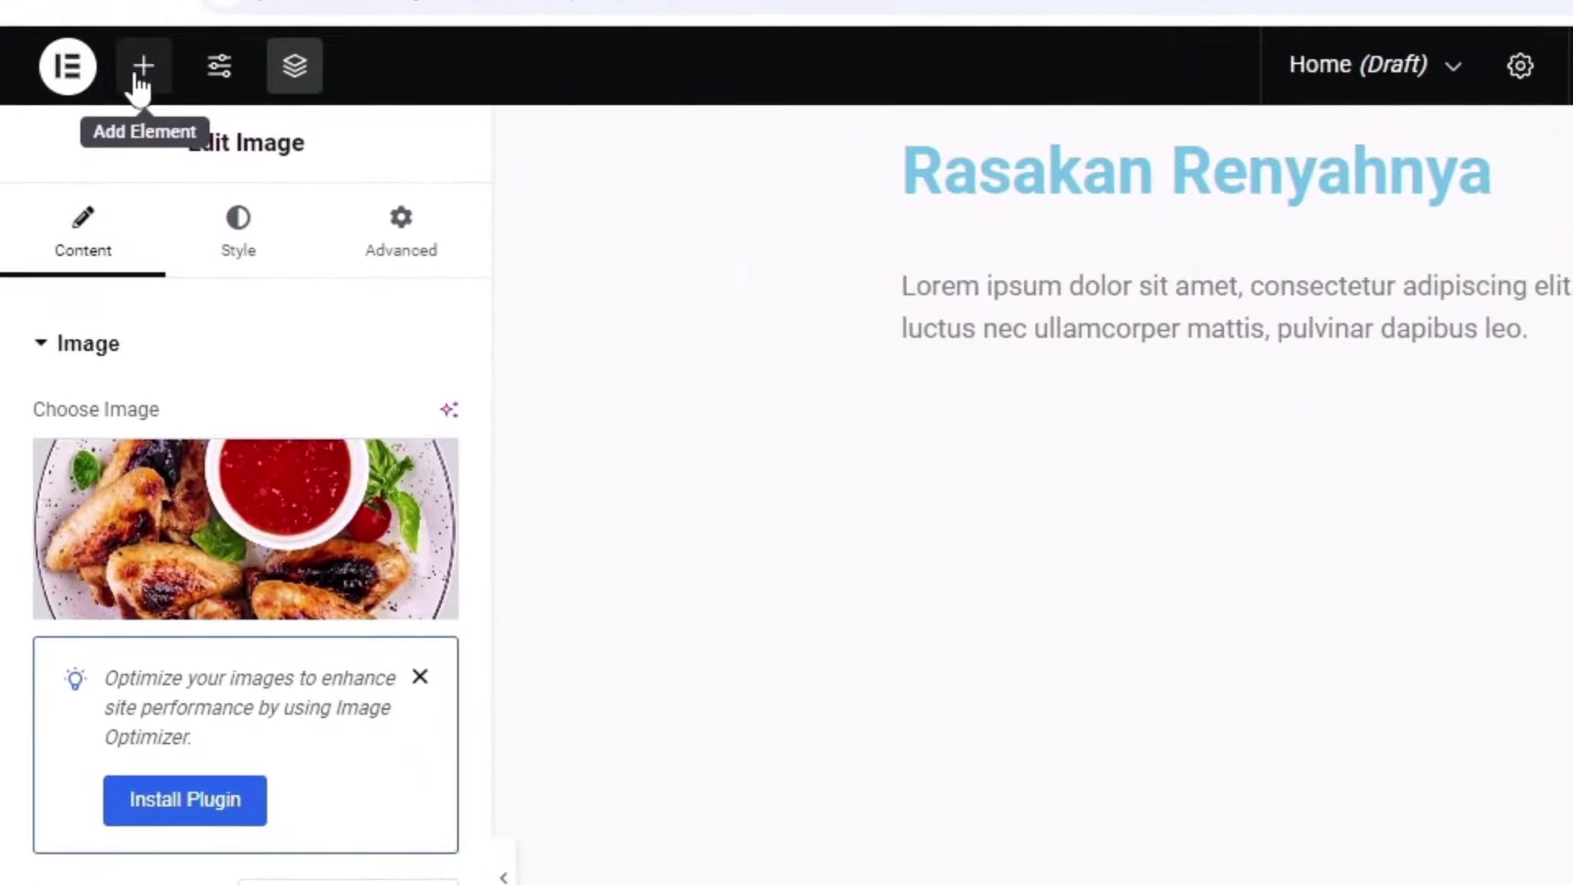
Add a Button widget below the text in the first column and label it "Pesan sekarang"
left_click(139, 82)
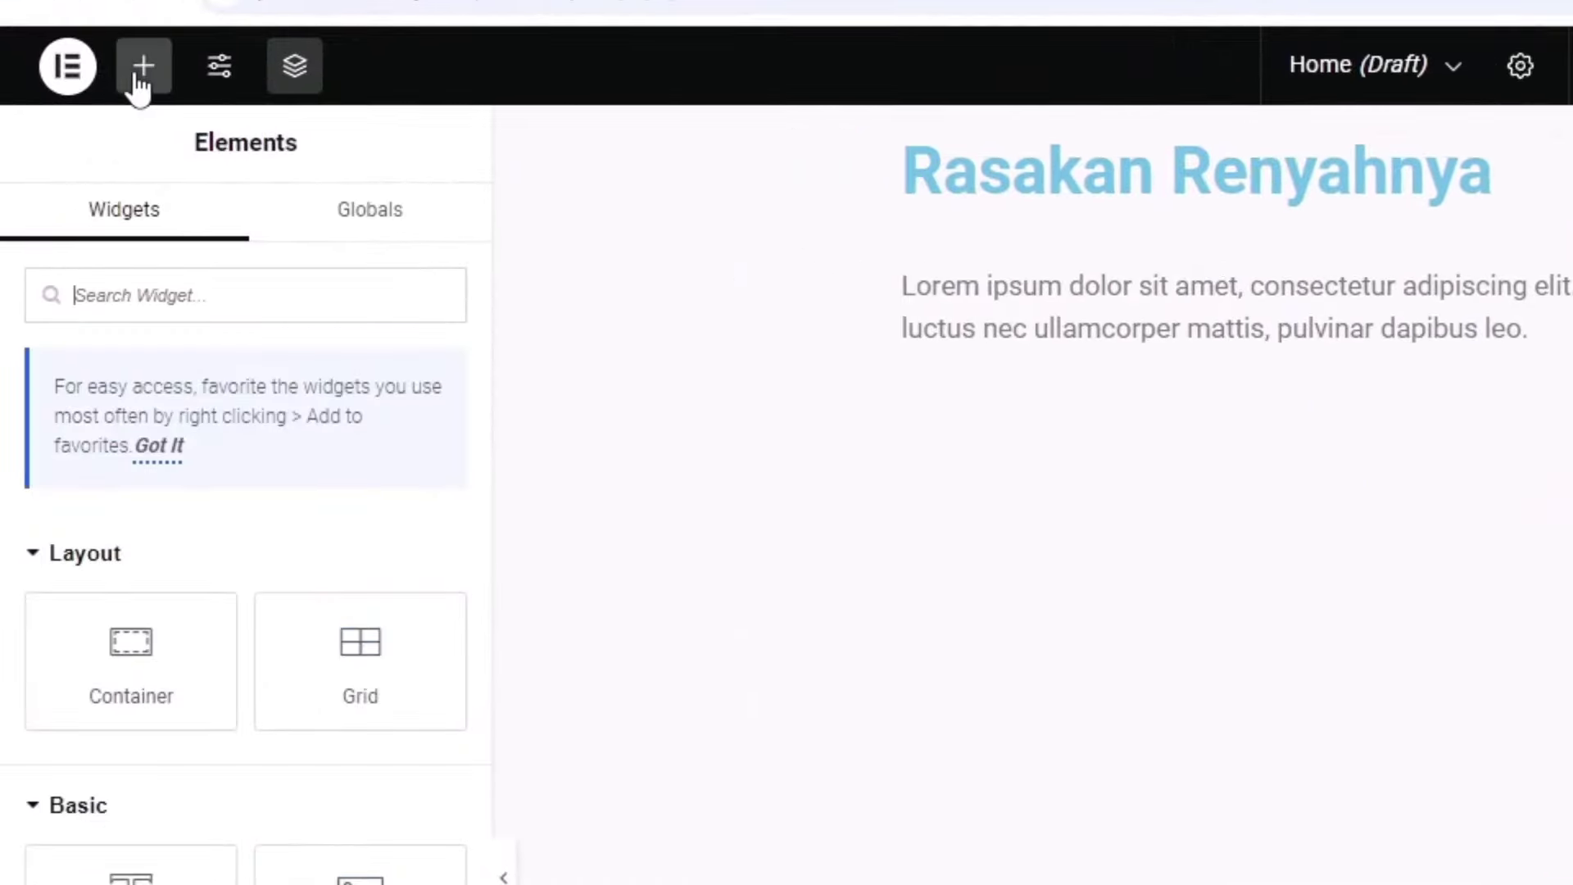
scroll(211, 393, "down", 2)
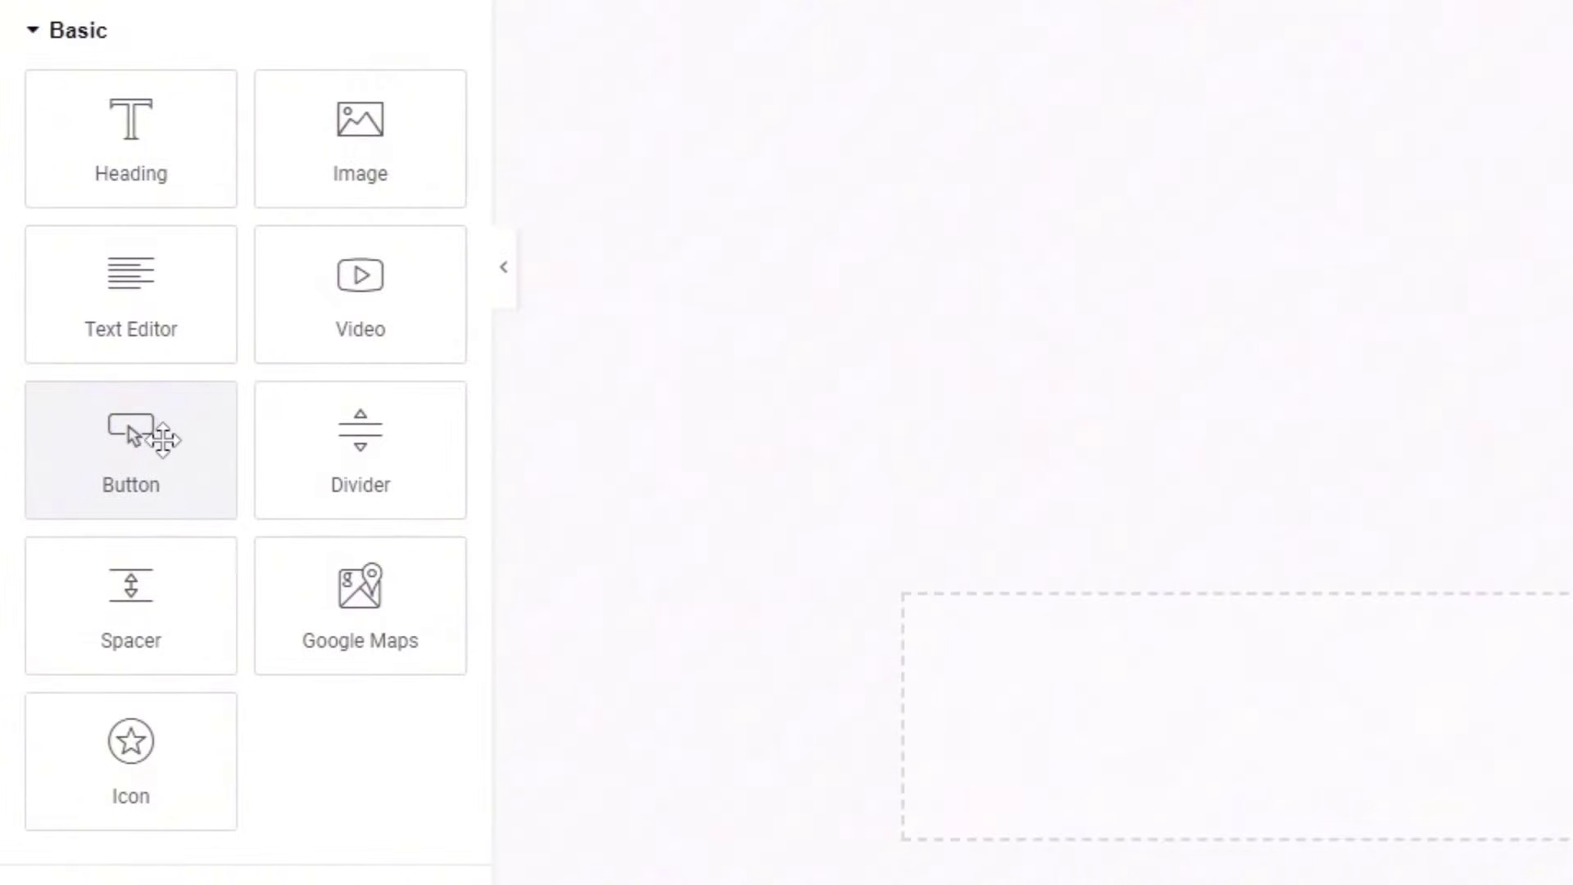
left_click_drag(113, 464, 544, 235)
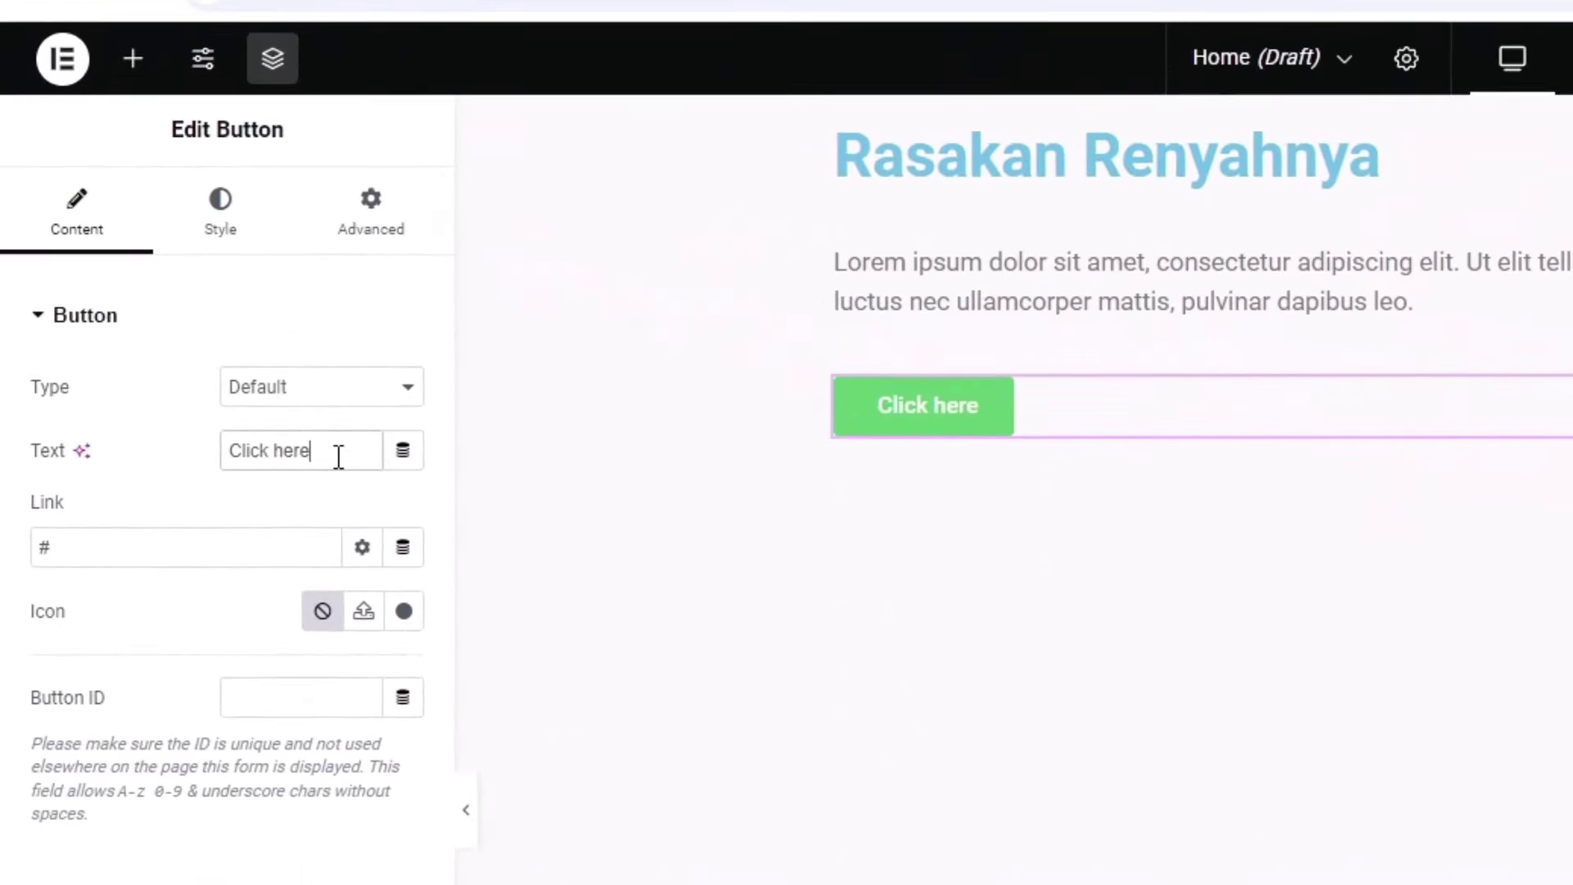
left_click_drag(182, 304, 119, 304)
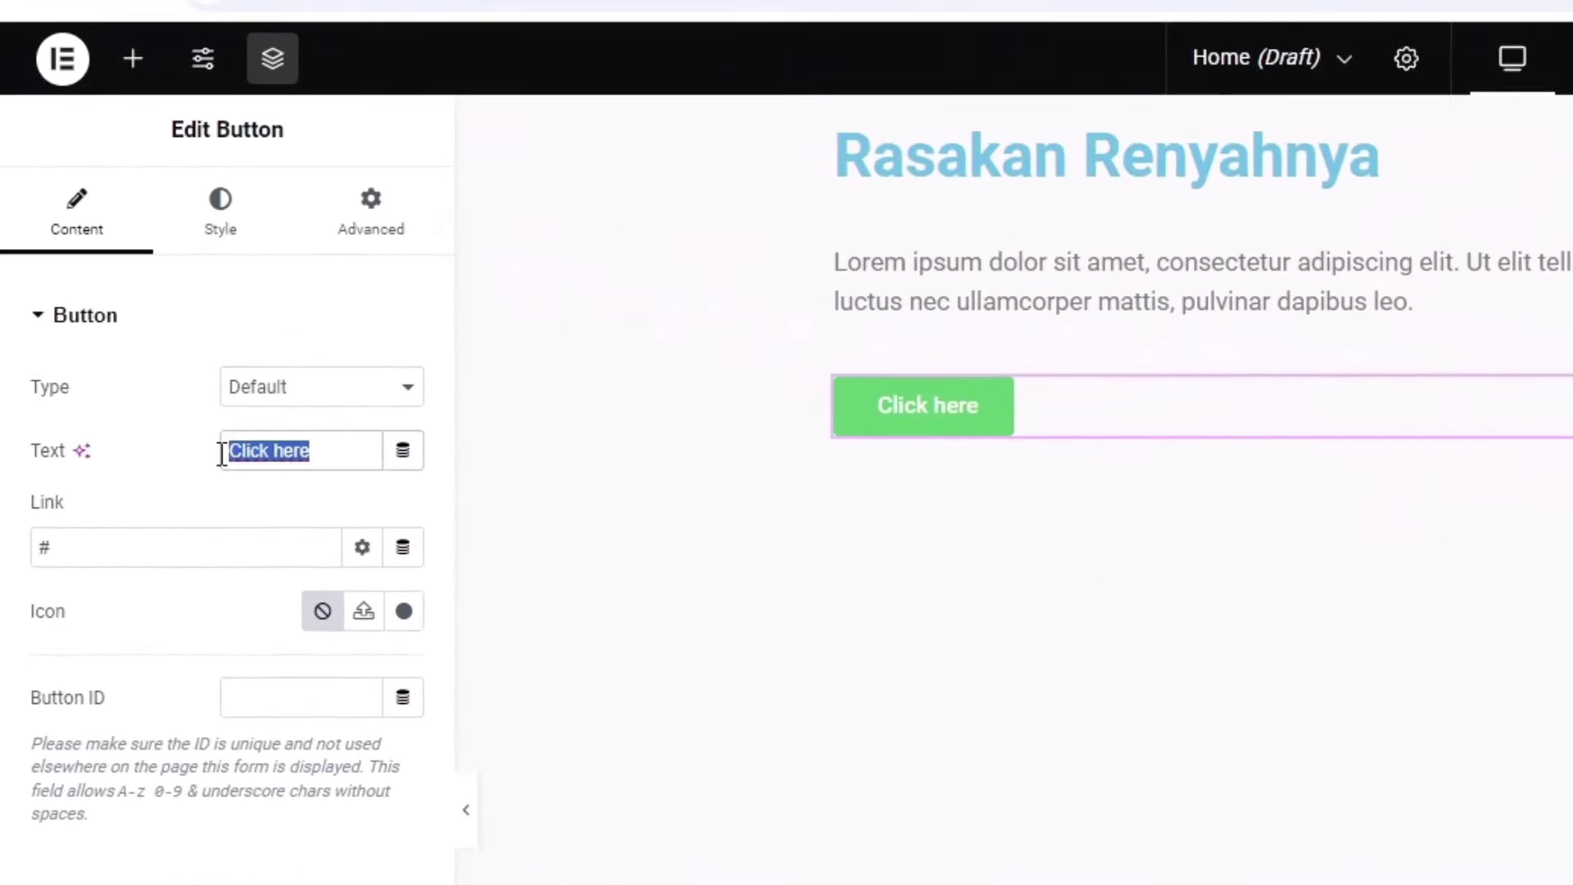
type("Pesan sekarang")
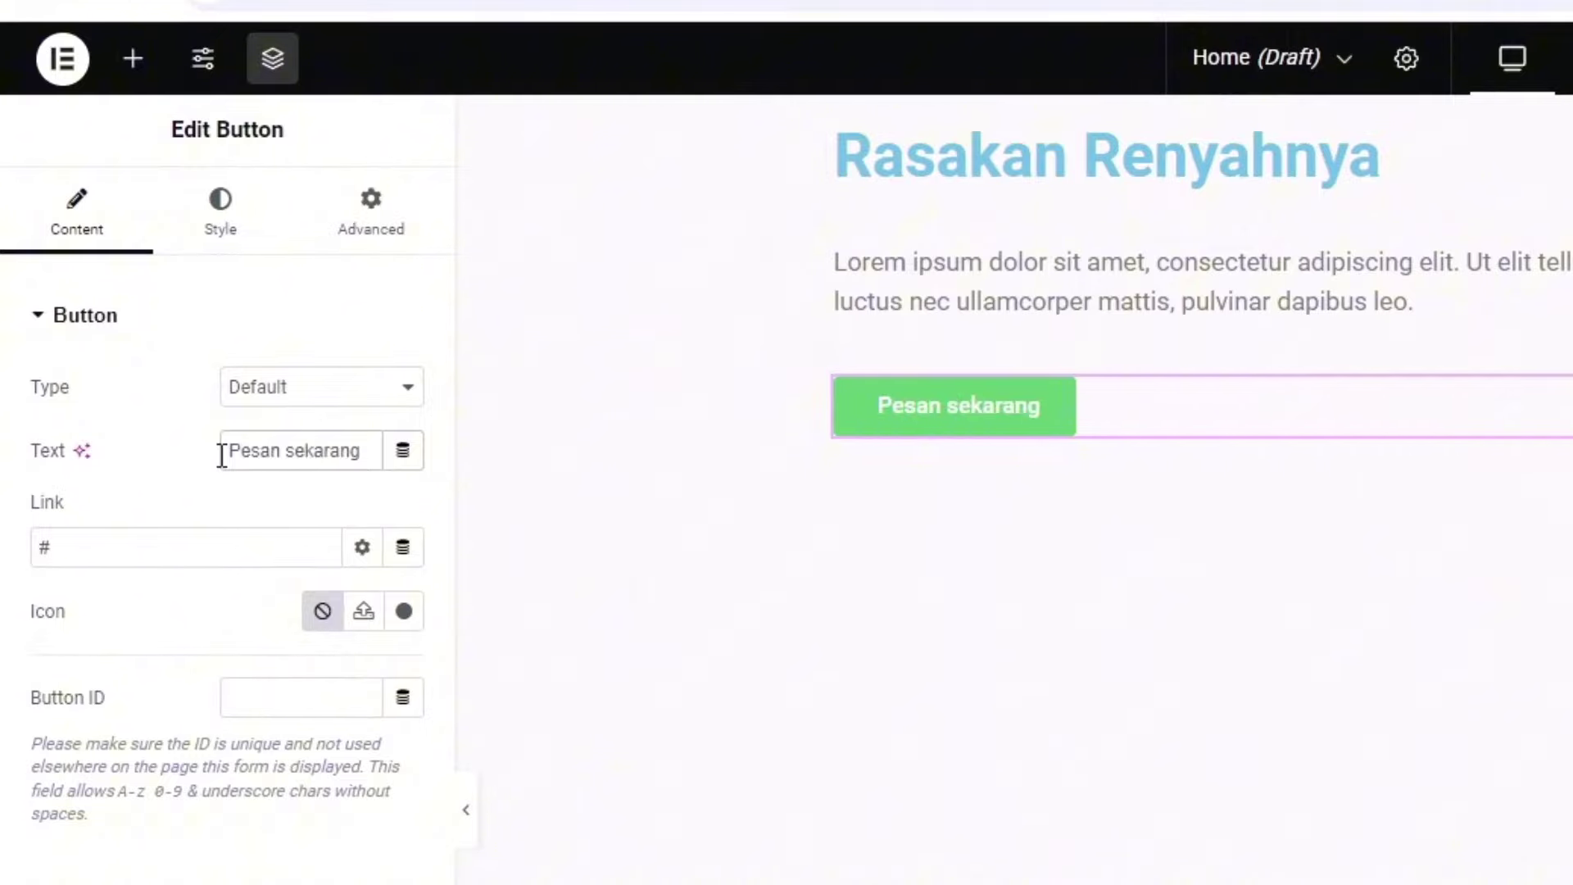
Link the "Pesan sekarang" button to the business's WhatsApp wa.me address and publish the Home page
left_click_drag(84, 547, 42, 548)
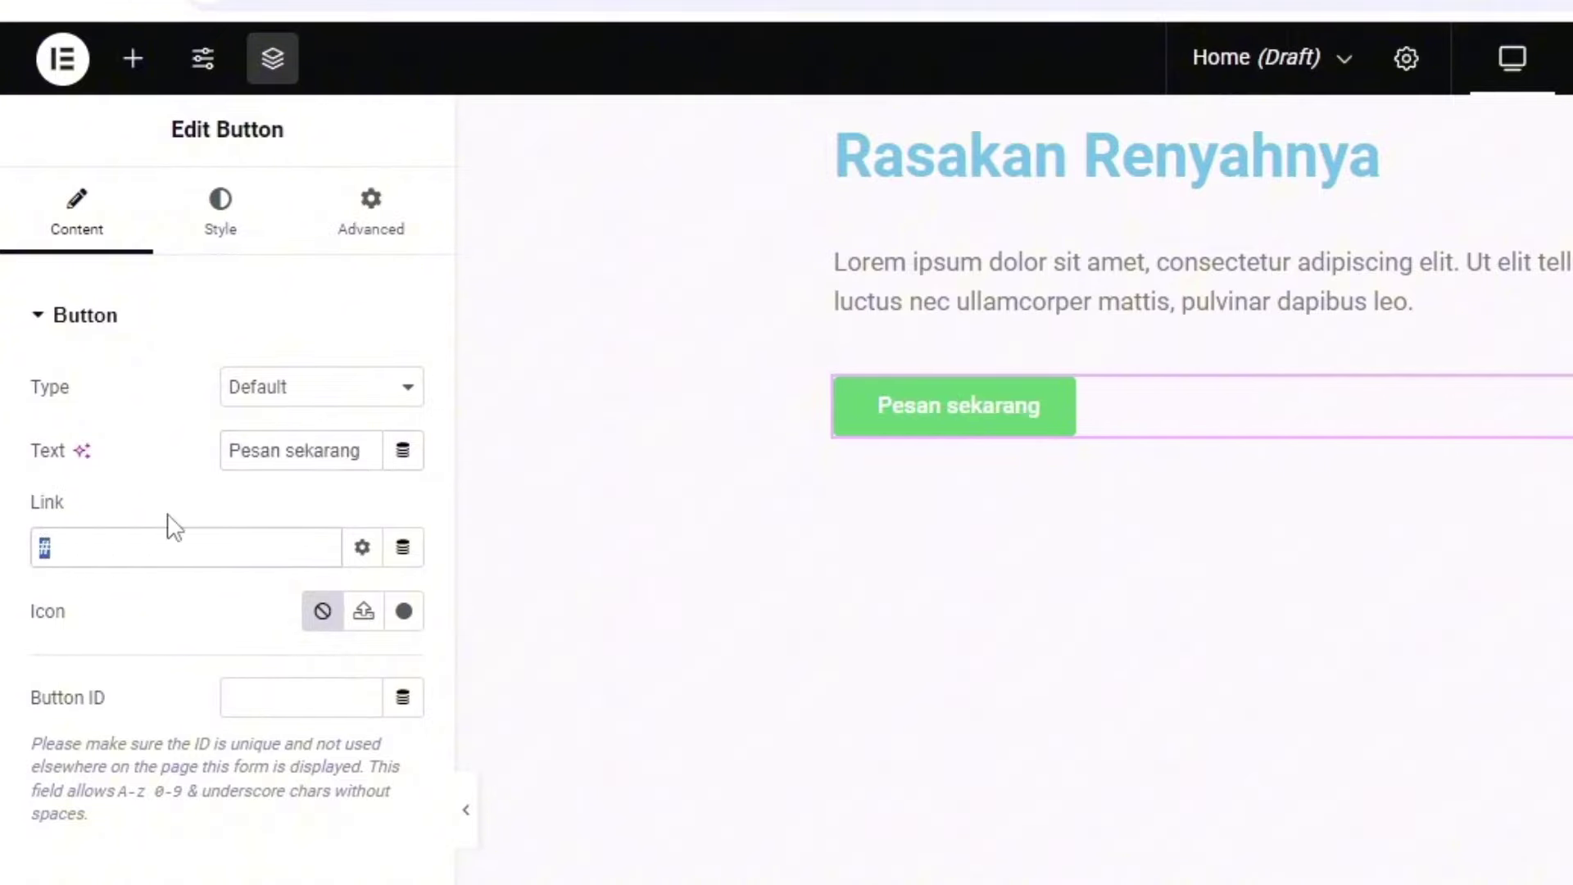
key("ctrl+v")
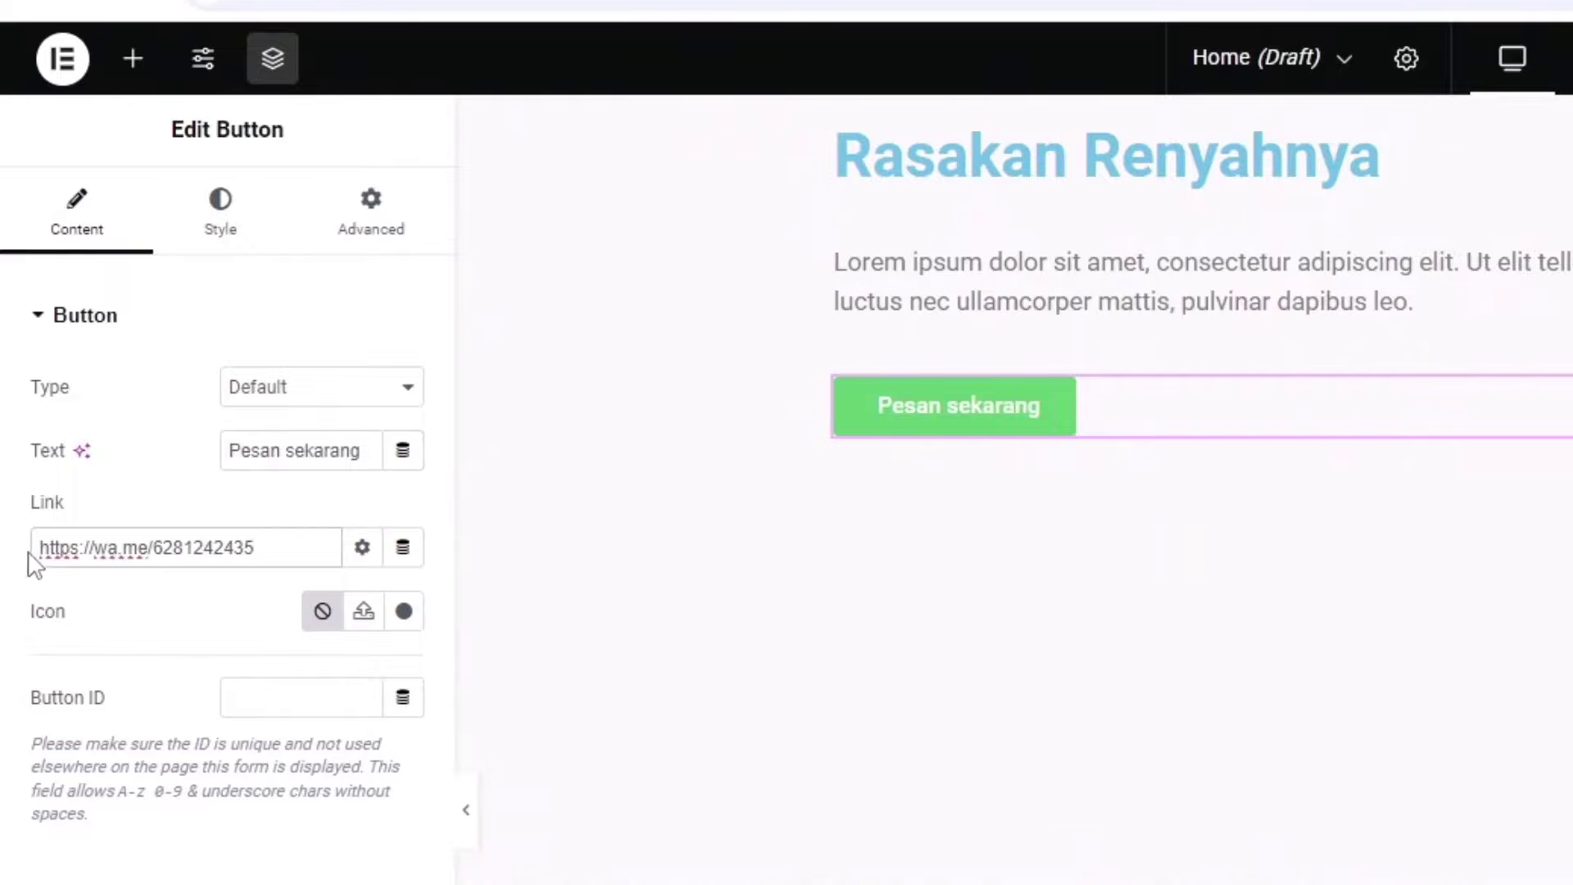
left_click_drag(36, 548, 232, 549)
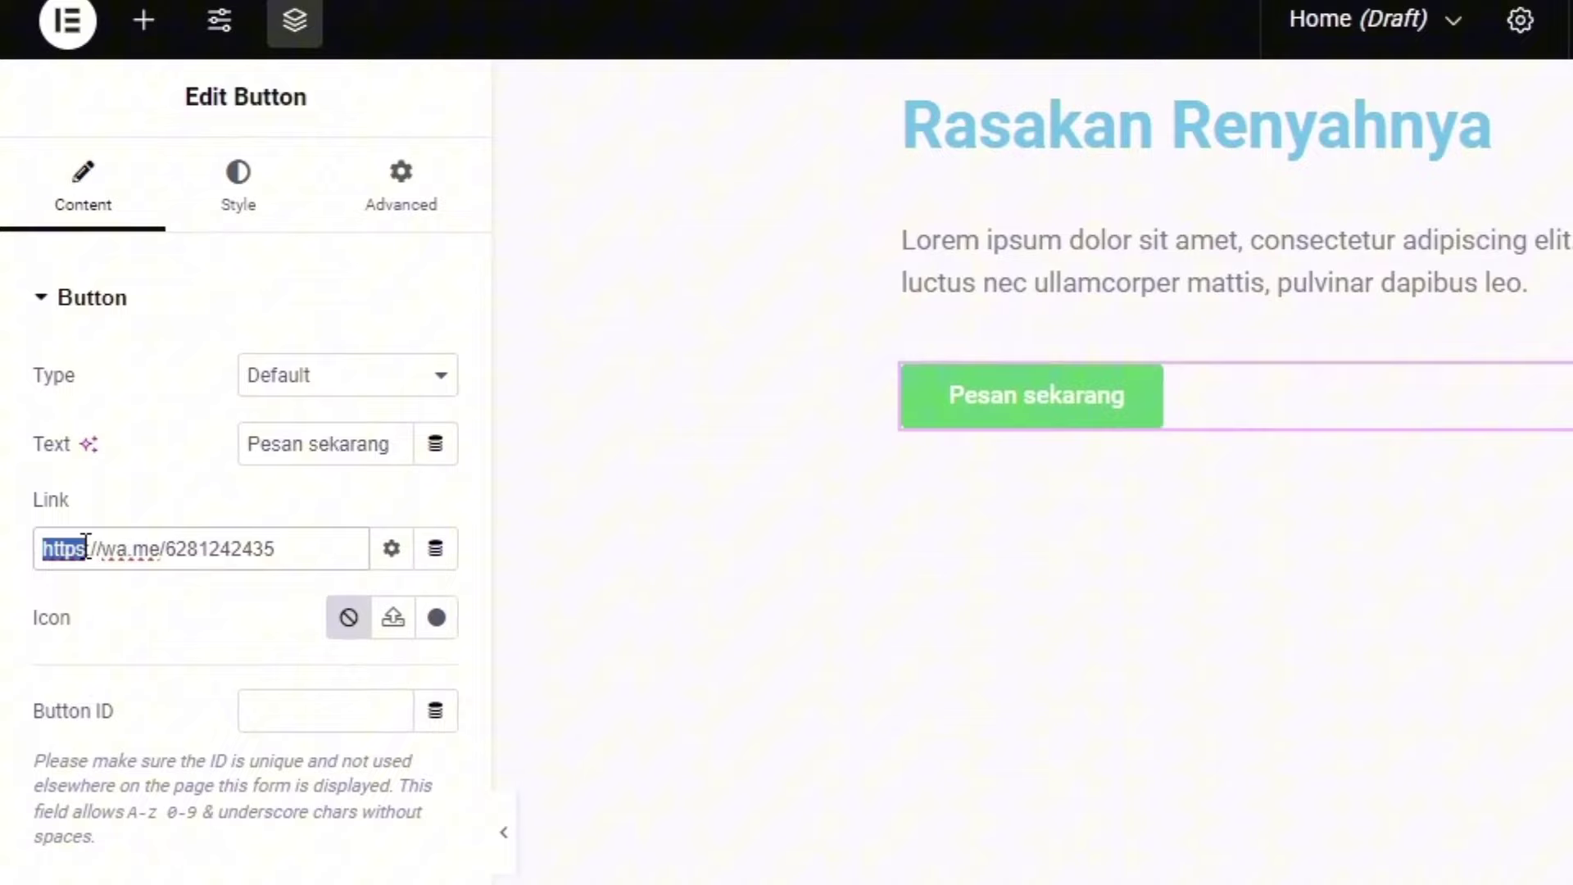
left_click(96, 548)
left_click(168, 549)
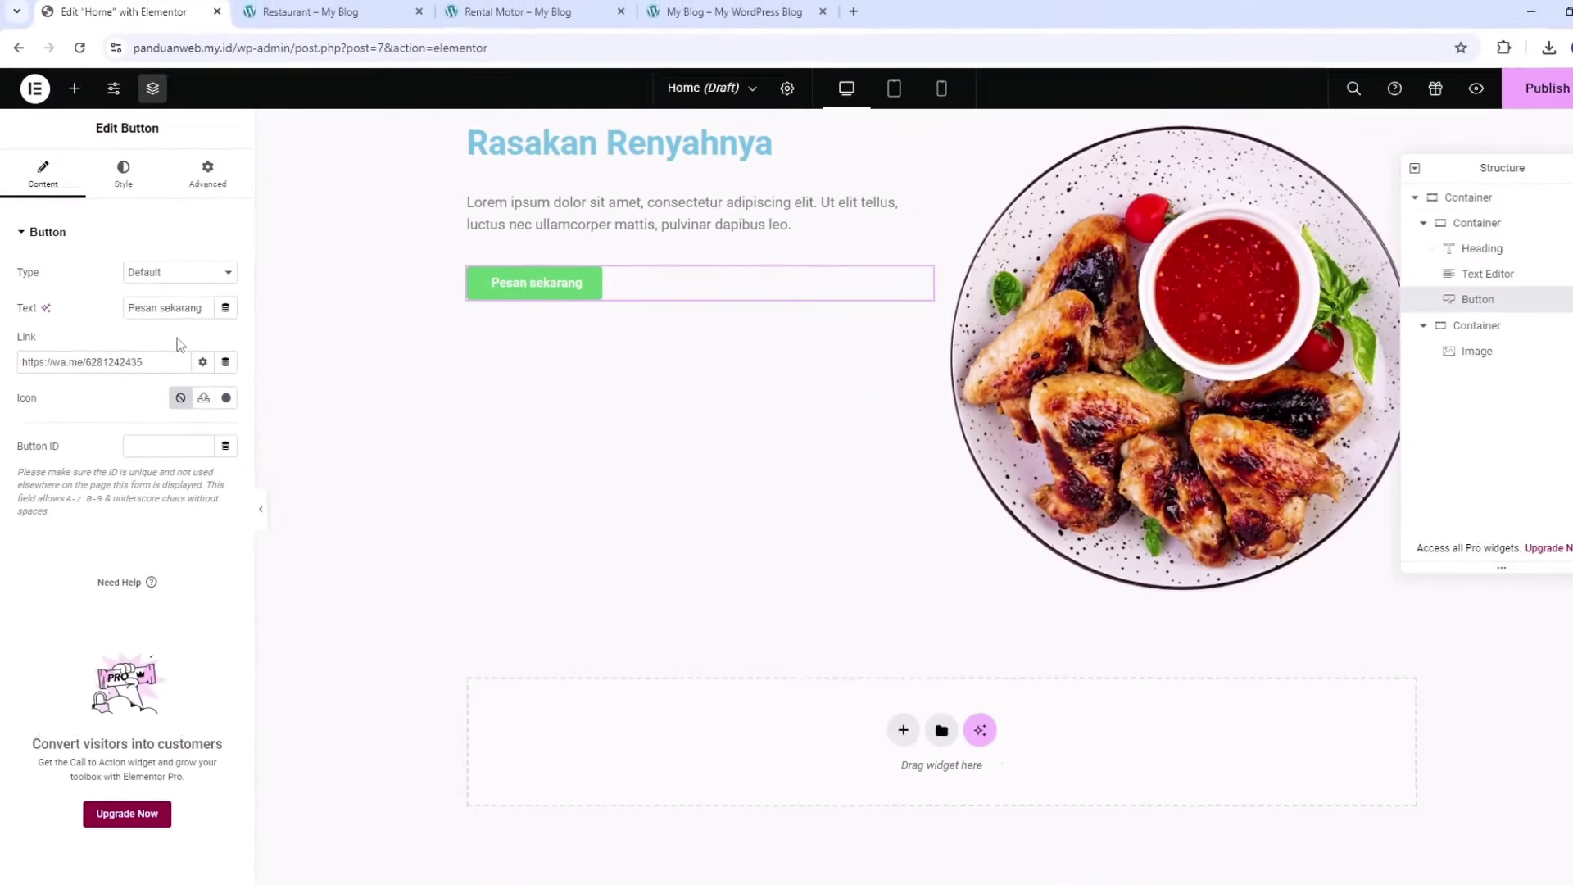
left_click(550, 296)
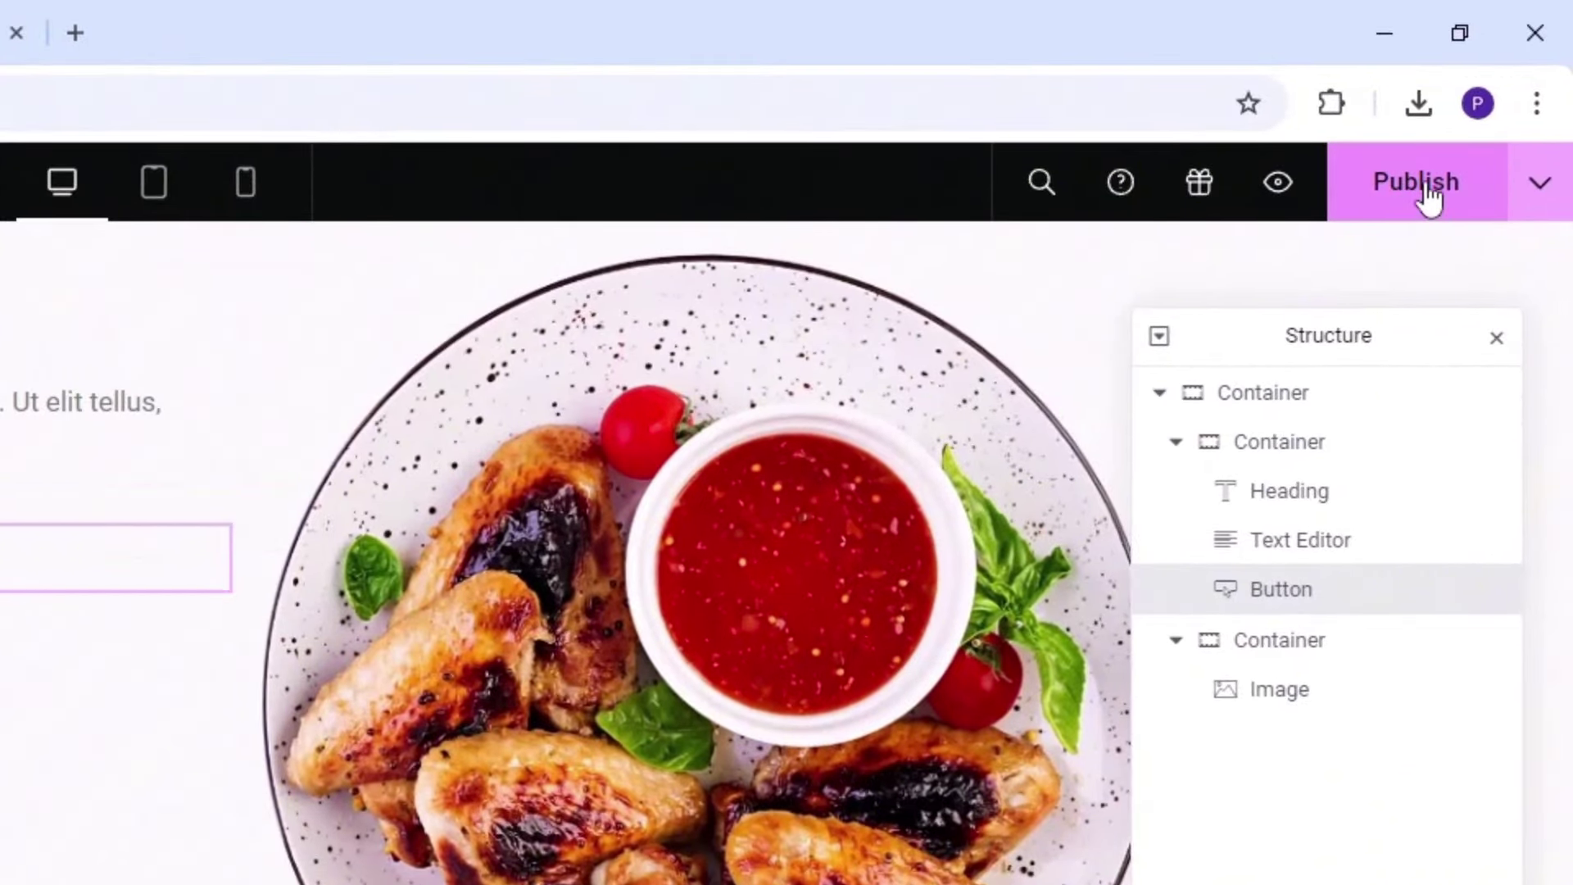
left_click(1425, 196)
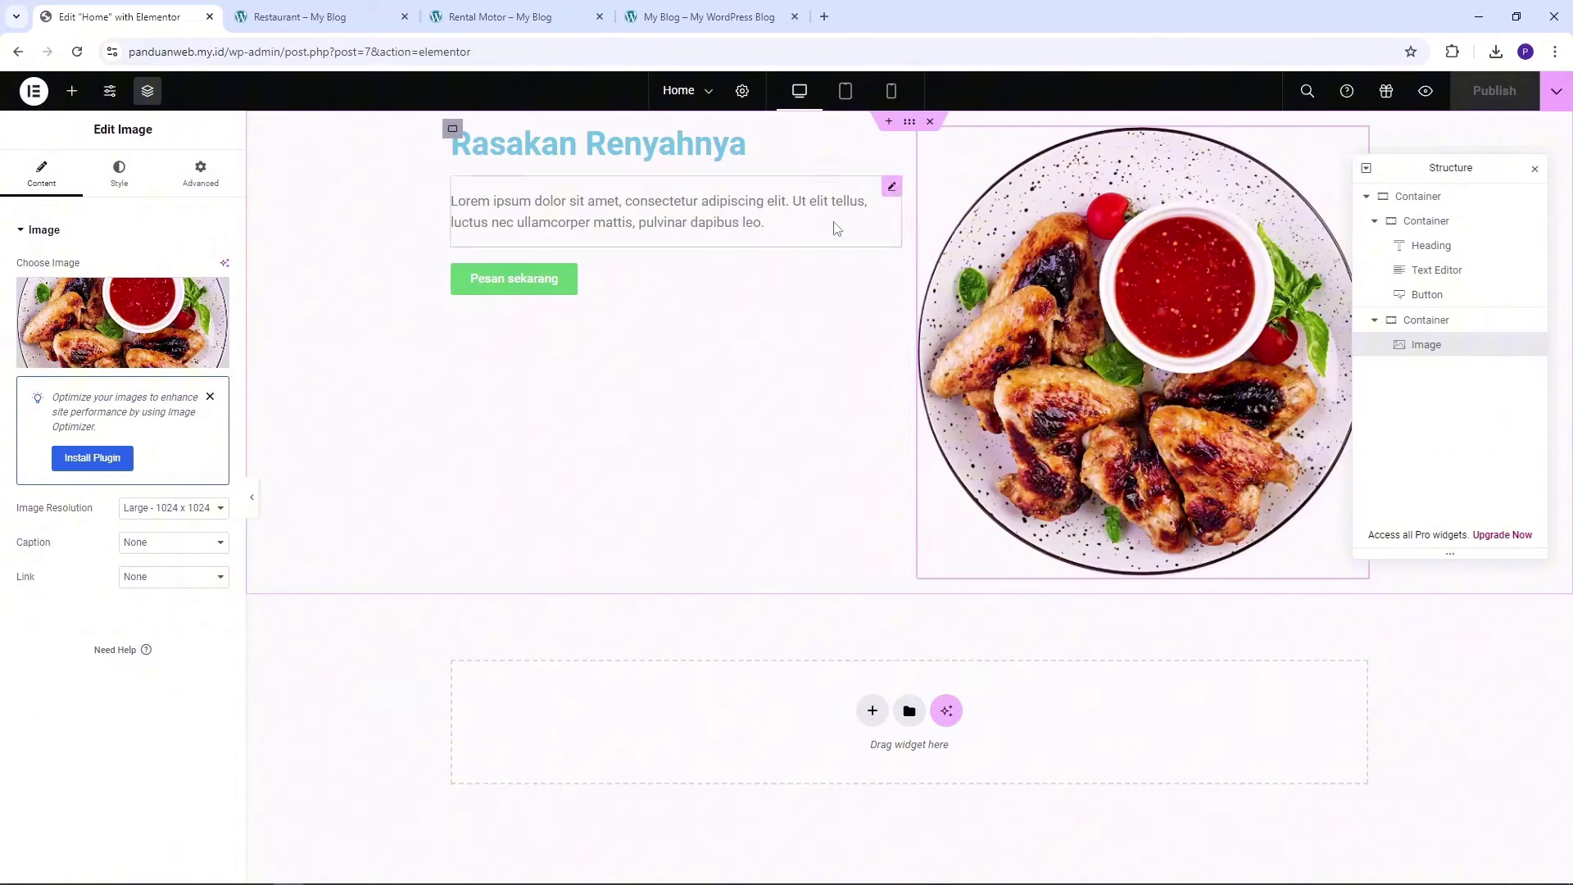
Compare with the Restaurant page's hero section and set the main container's Align Items to center
left_click(300, 17)
left_click(385, 244)
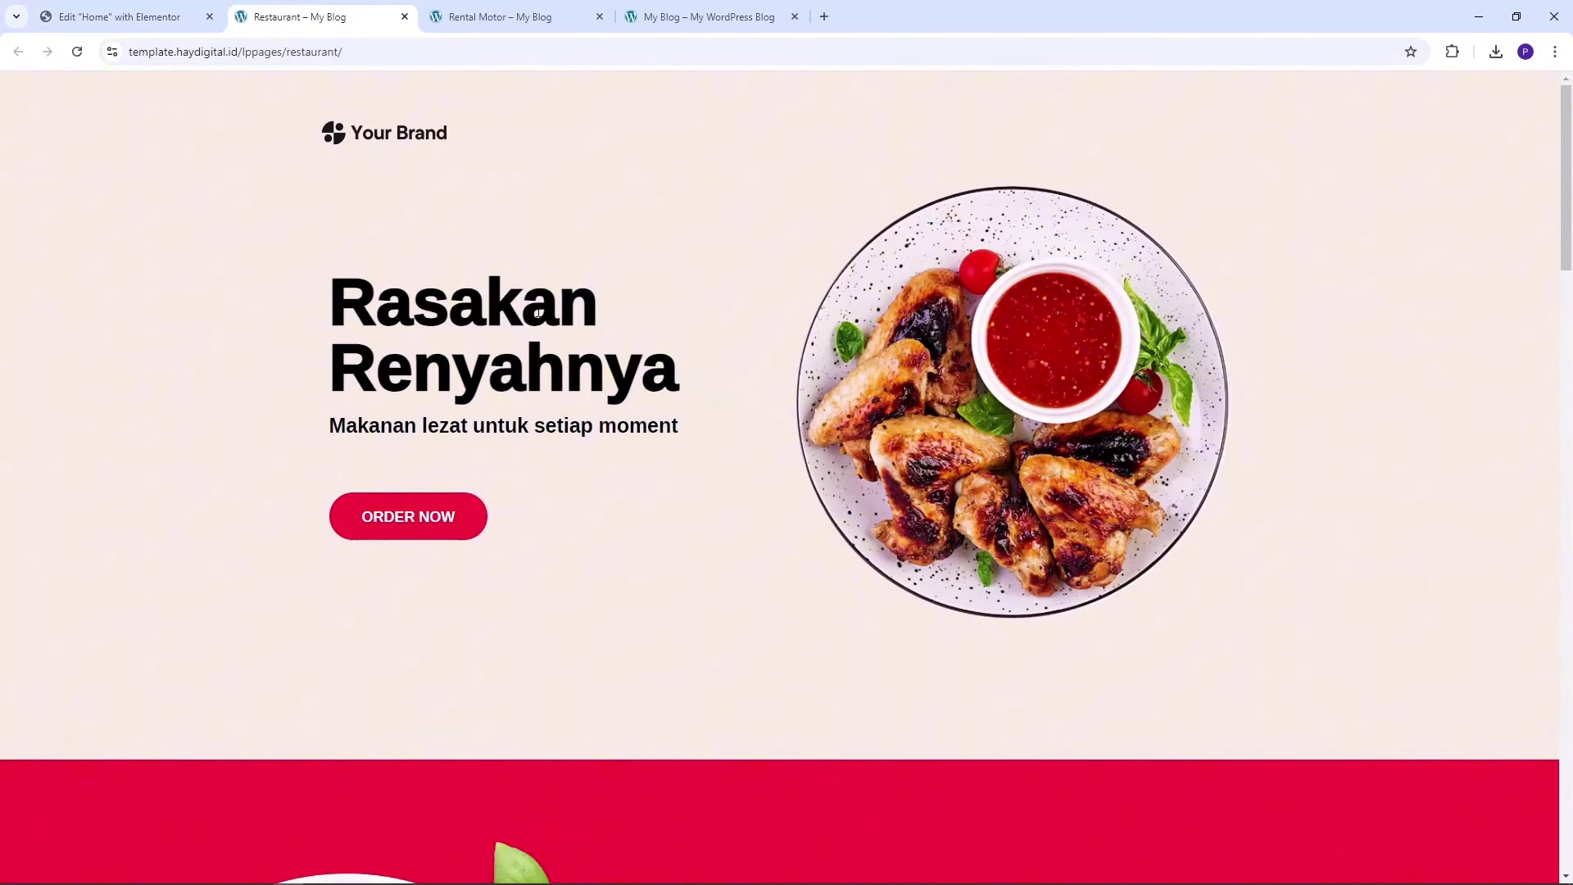
left_click(115, 16)
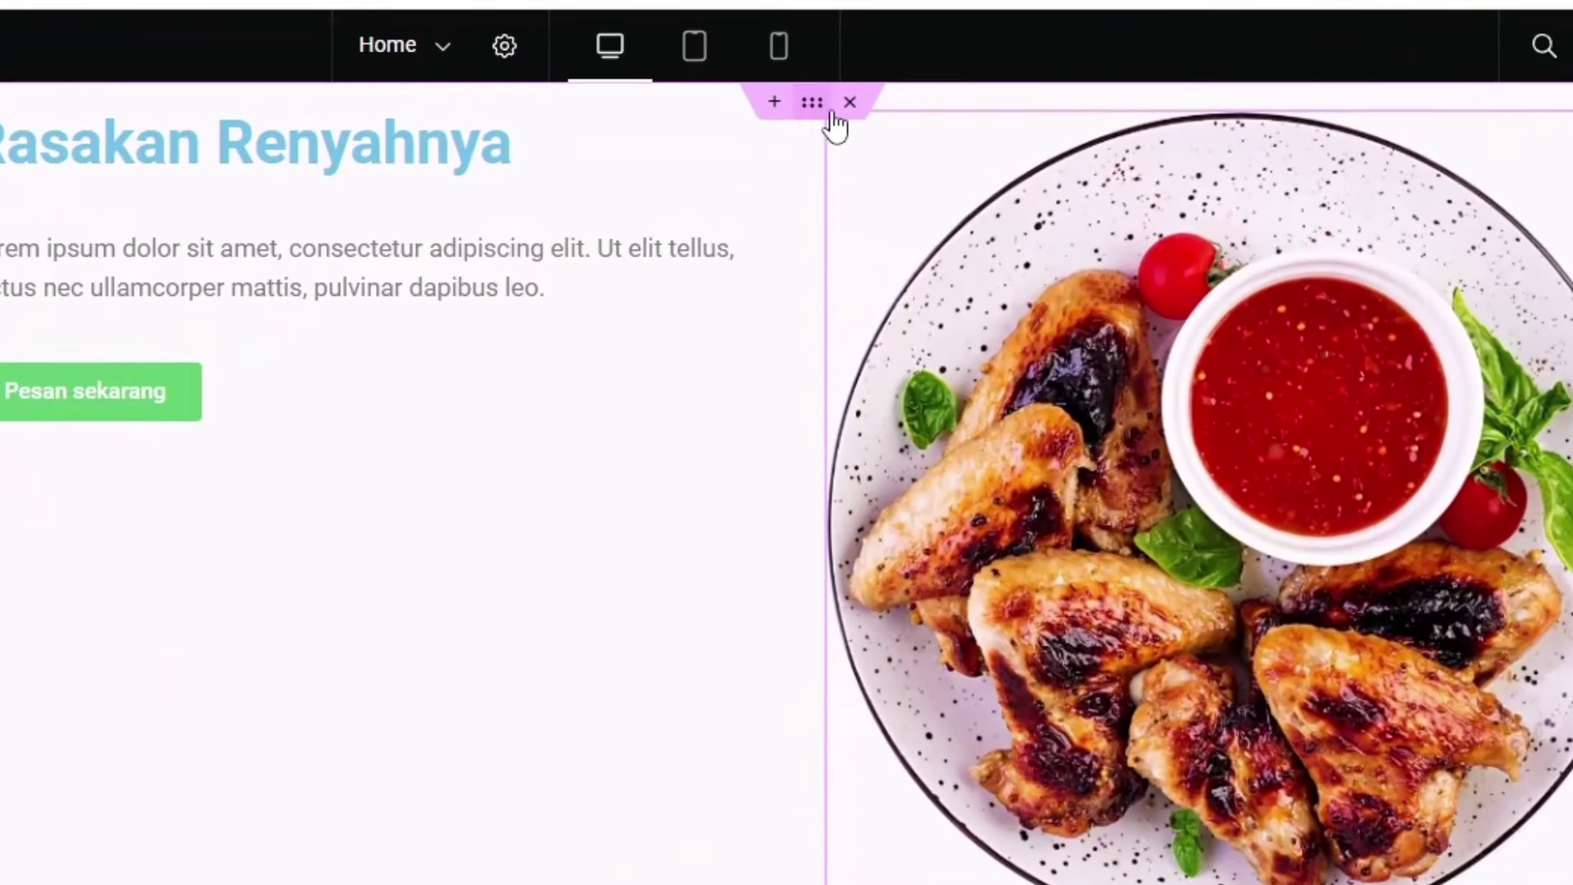
left_click(816, 117)
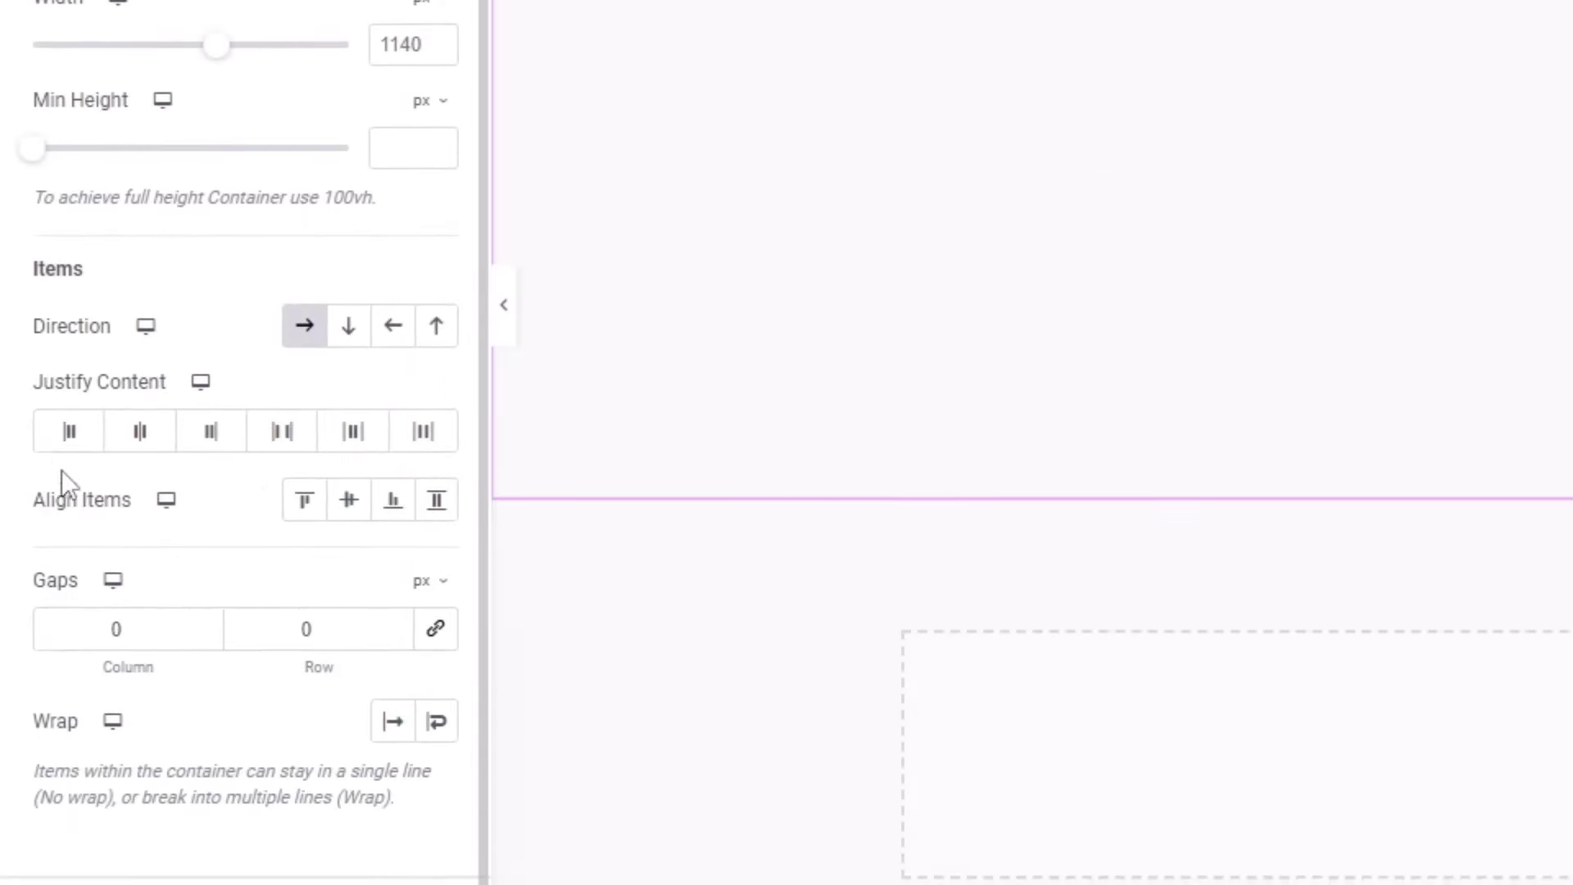
left_click(348, 501)
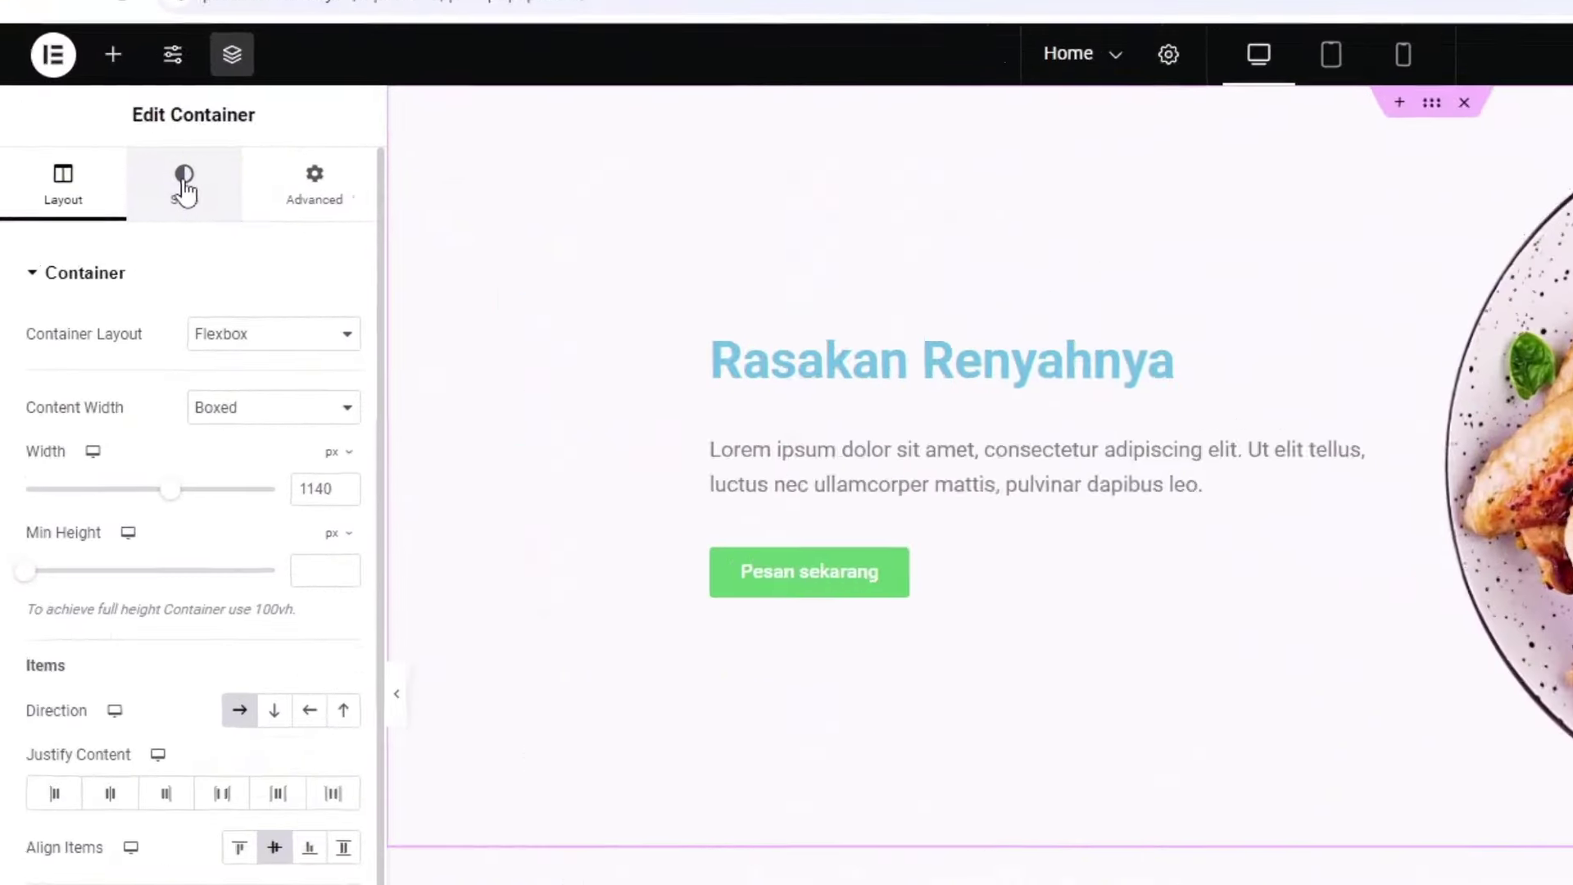
Give the main container a Classic background, try red and settle on black (#000000)
left_click(117, 178)
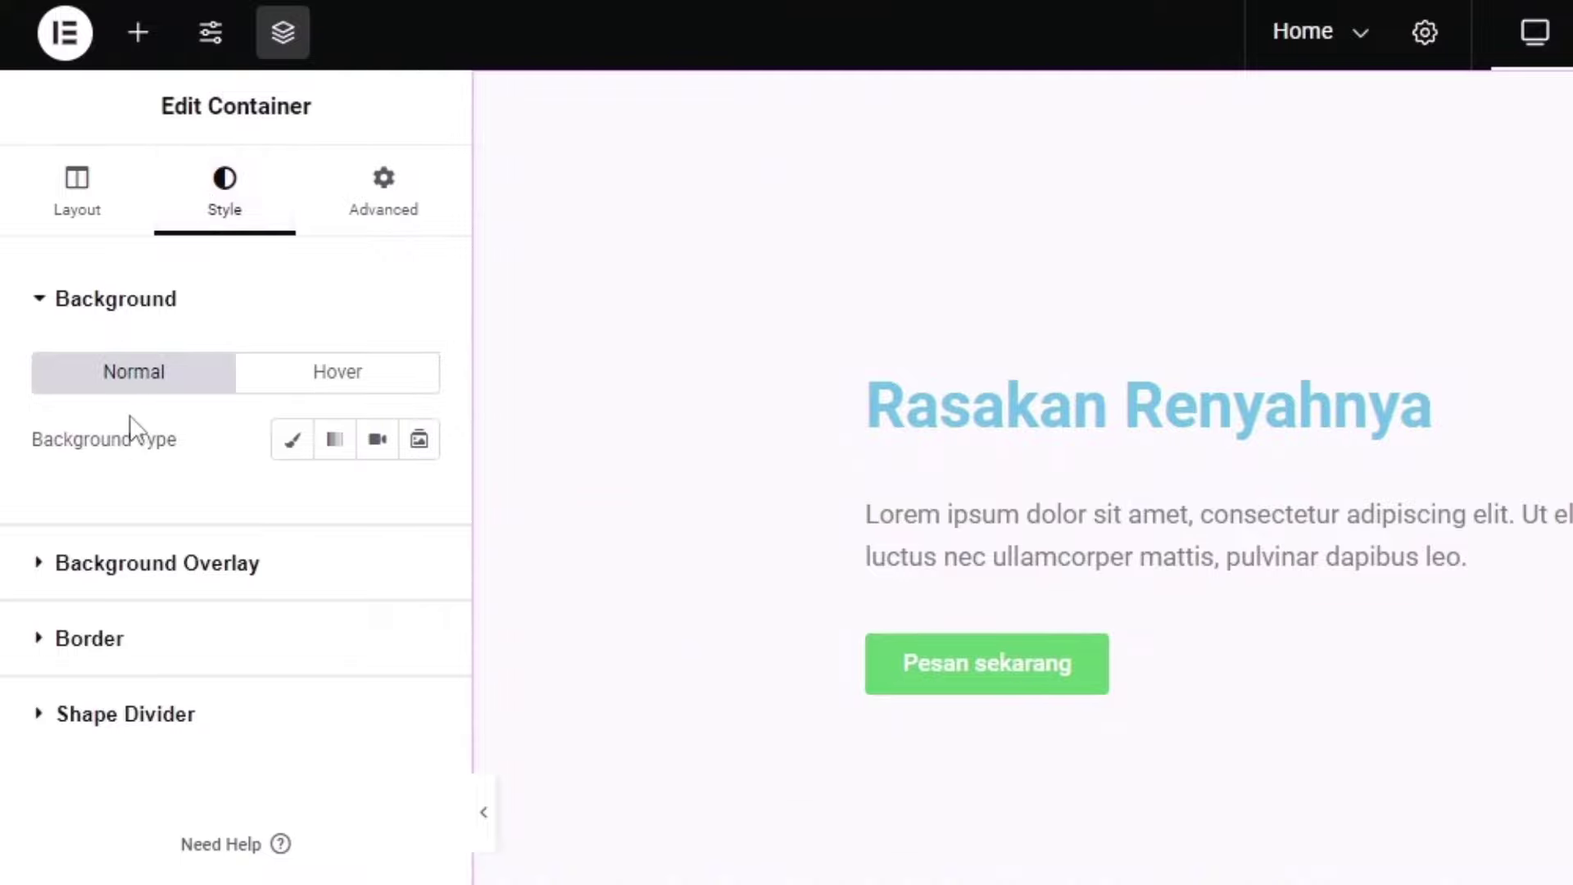
left_click(292, 445)
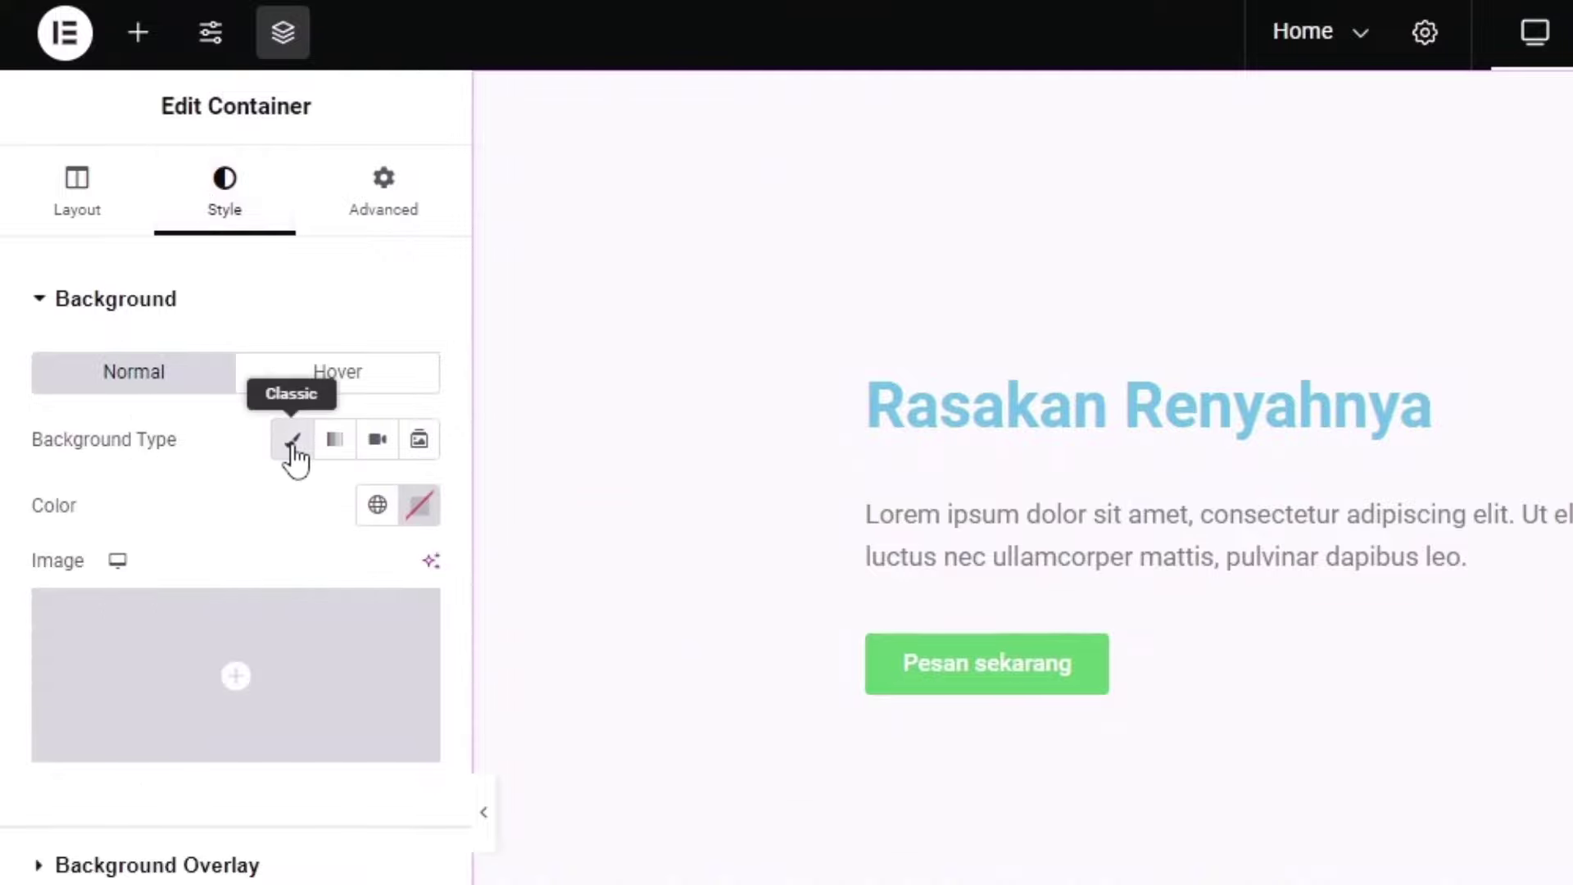
left_click(420, 508)
left_click_drag(432, 702, 647, 592)
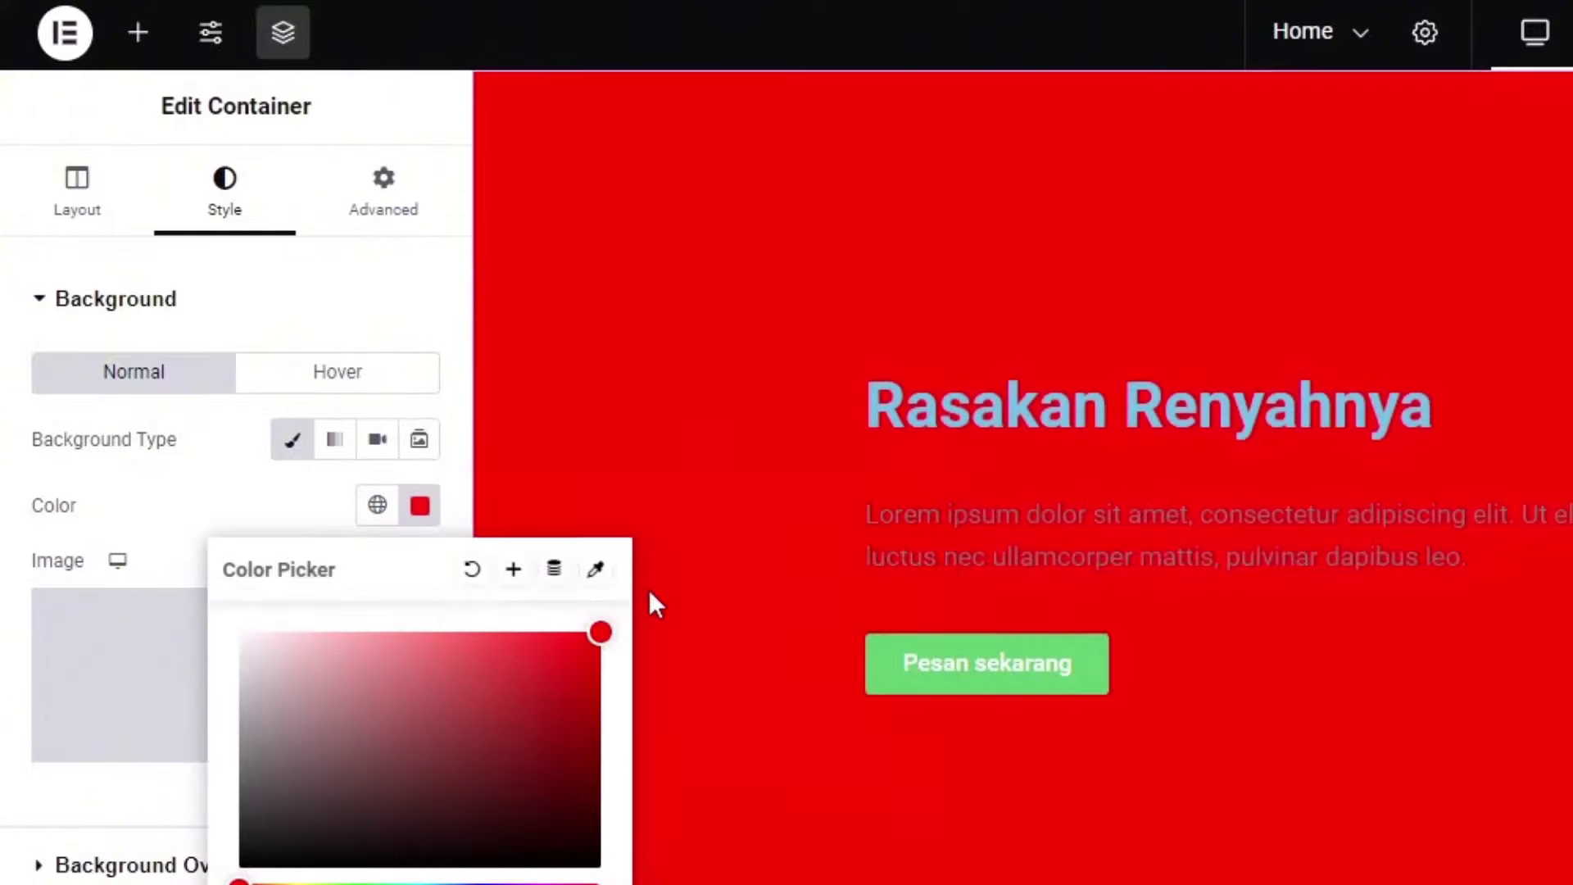
left_click_drag(352, 749, 239, 866)
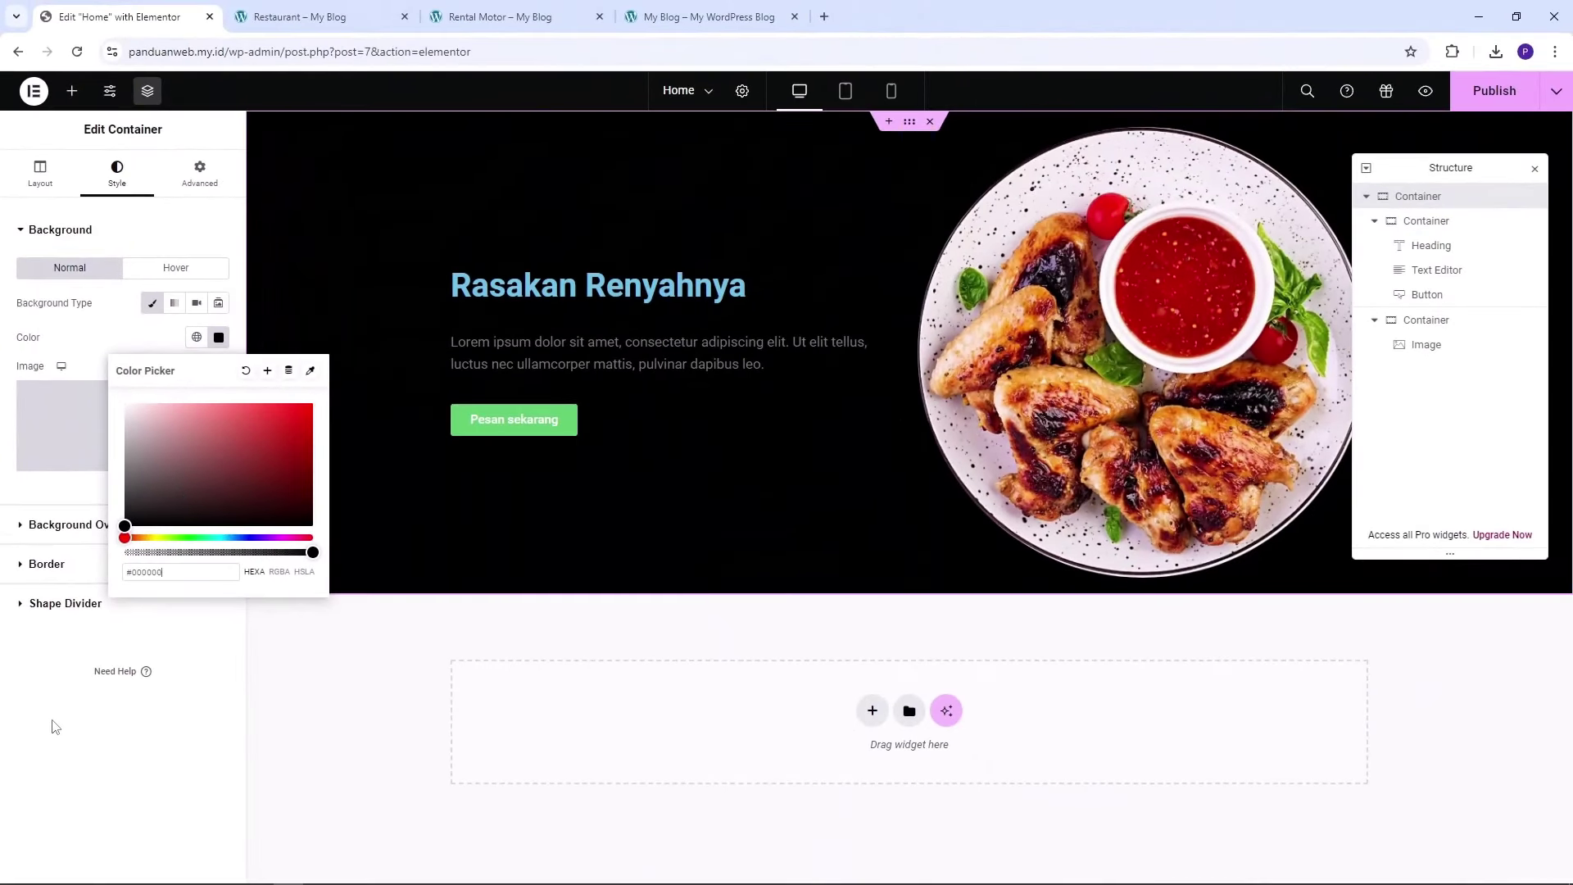
left_click(54, 726)
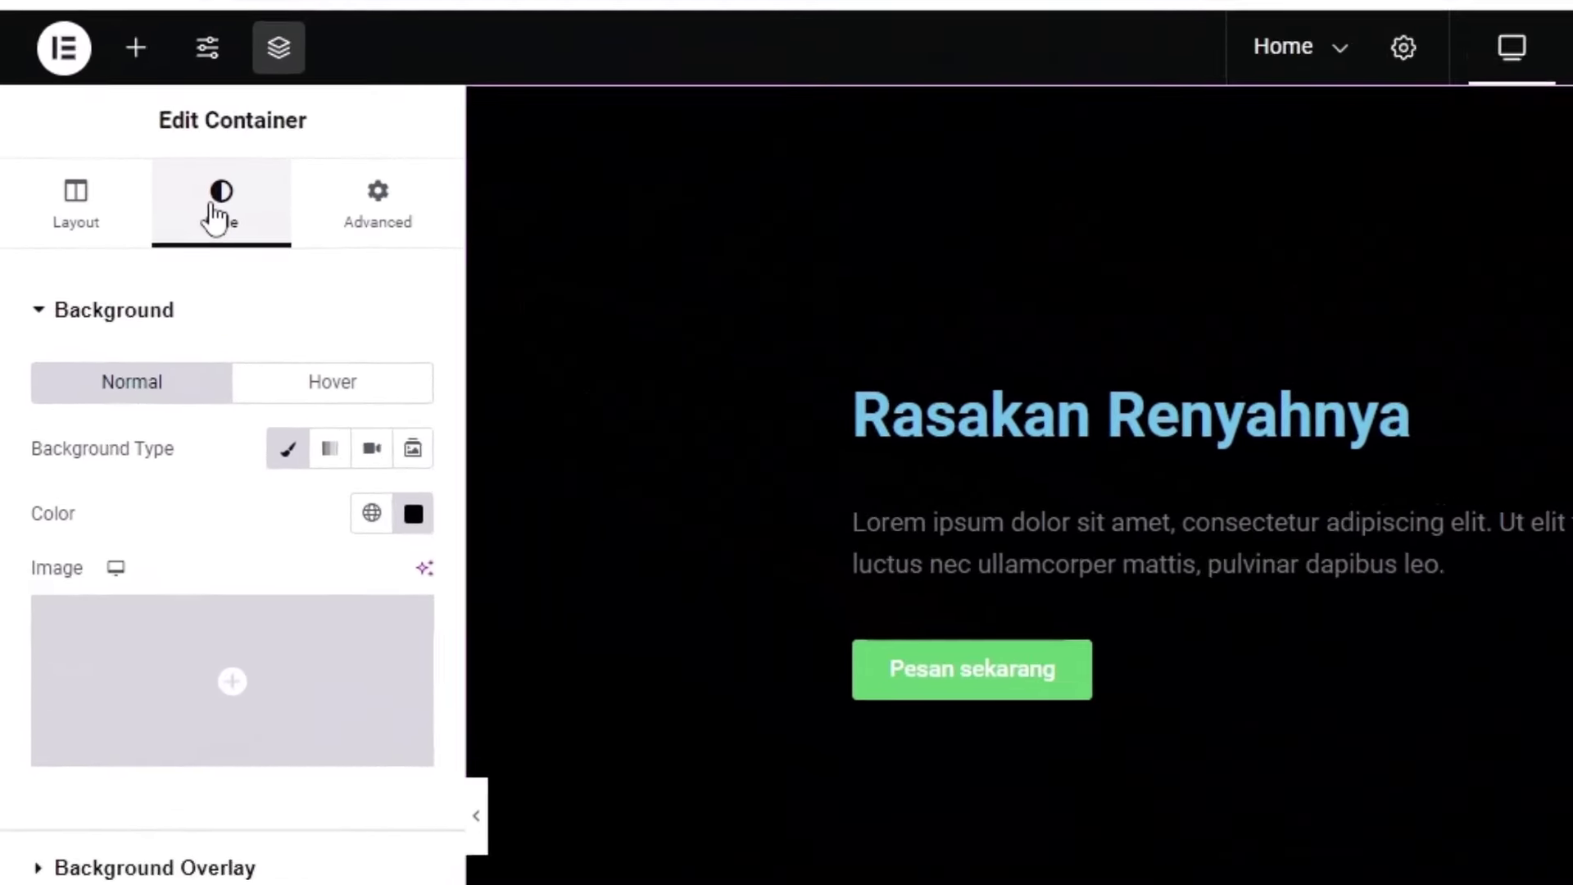
Unlink the main container's padding sides, set the top padding to 100 px, edit the bottom padding and publish the page
left_click(399, 232)
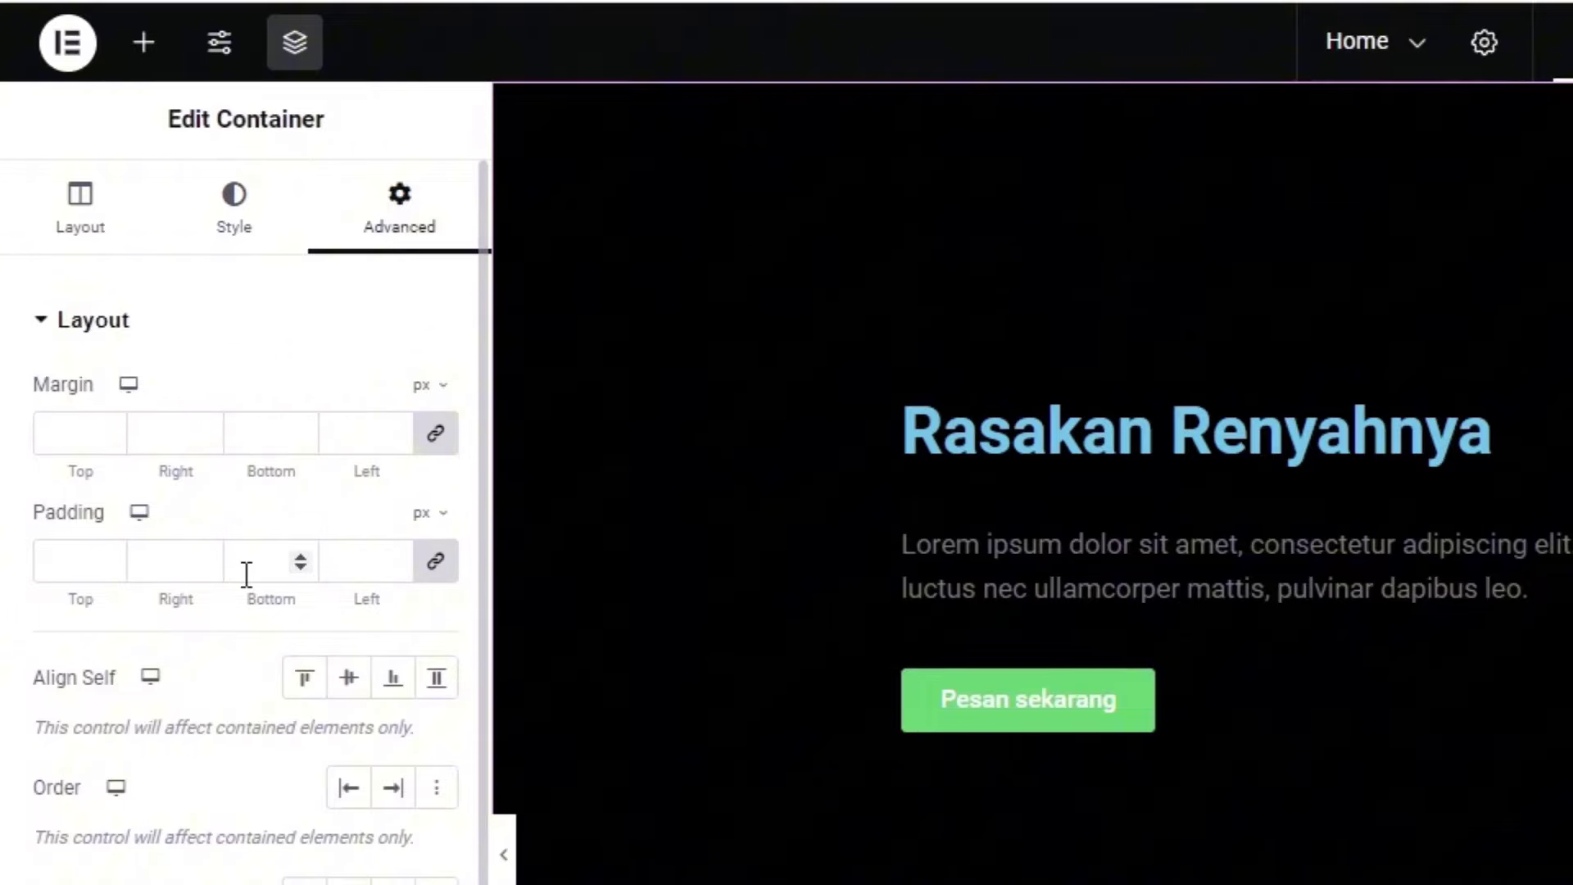
left_click(435, 563)
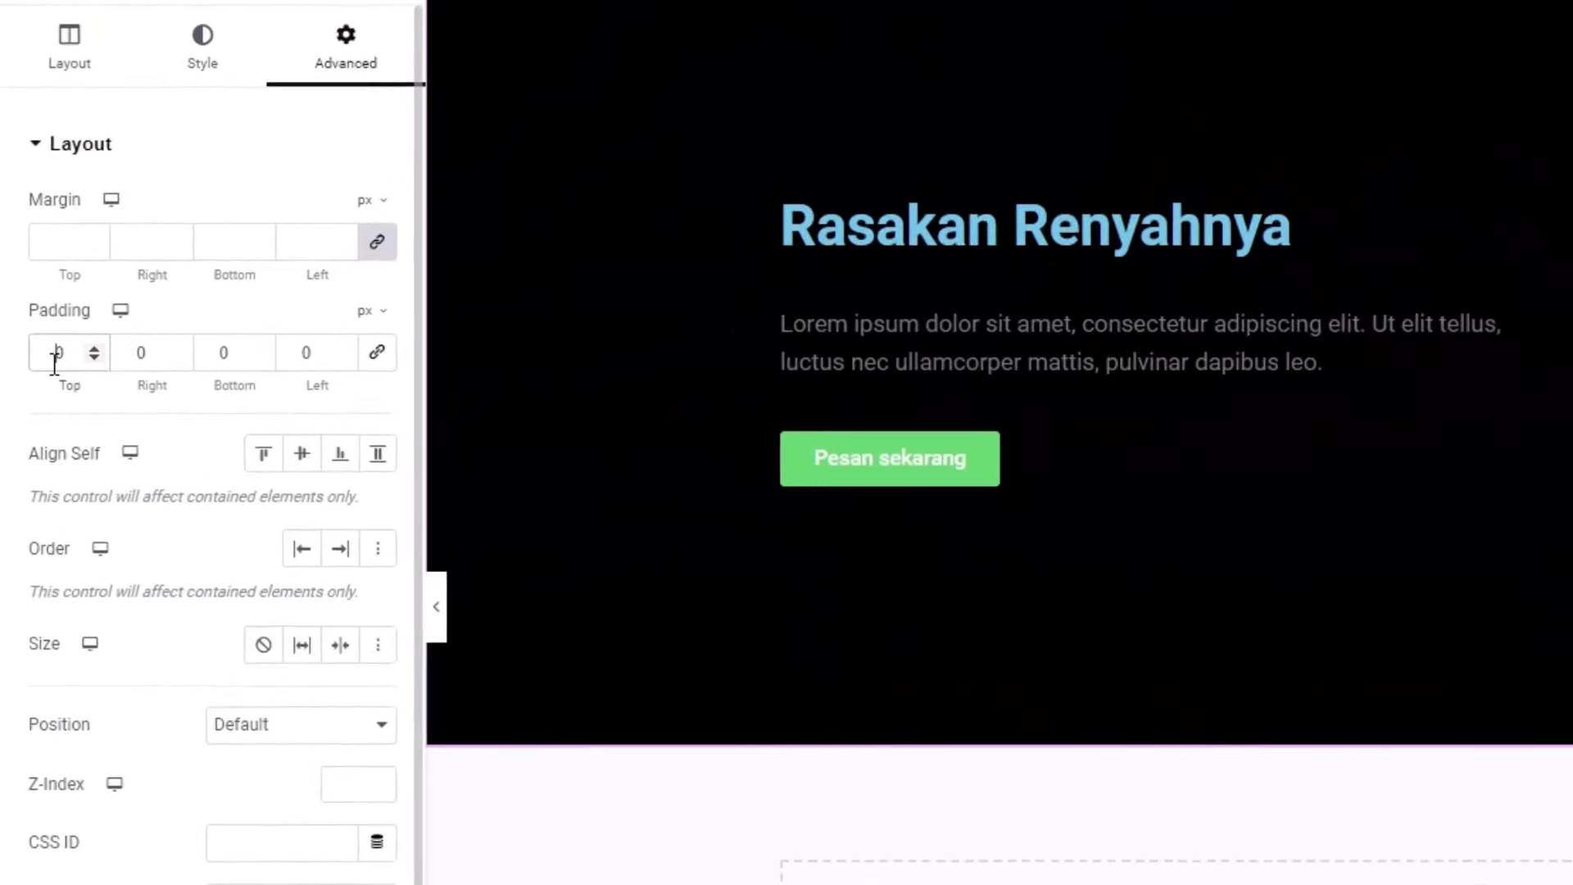
type("100")
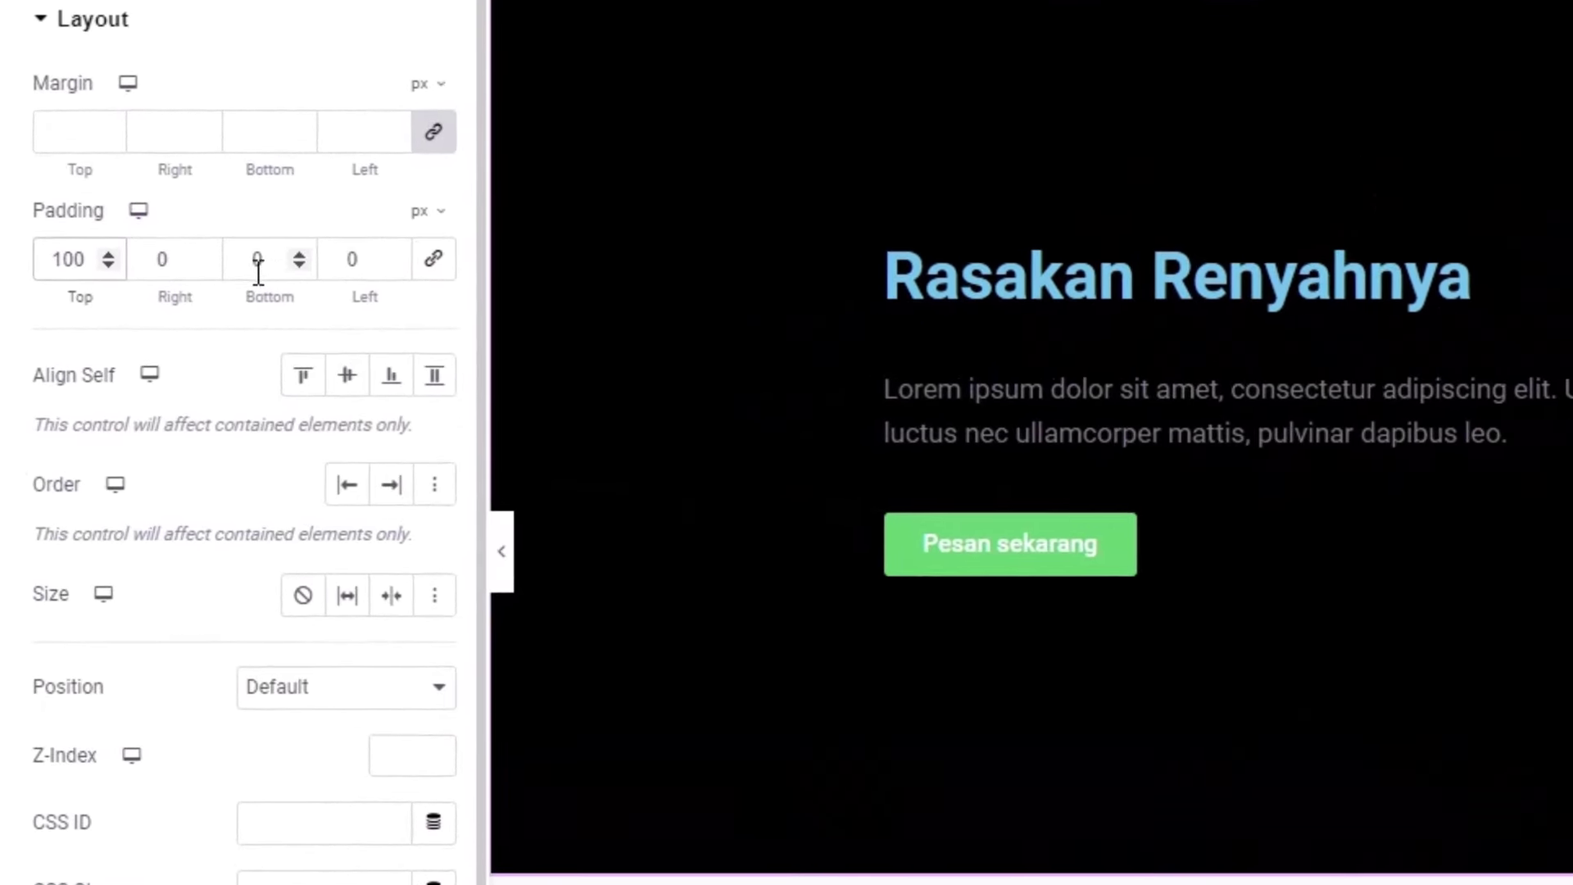
left_click(253, 260)
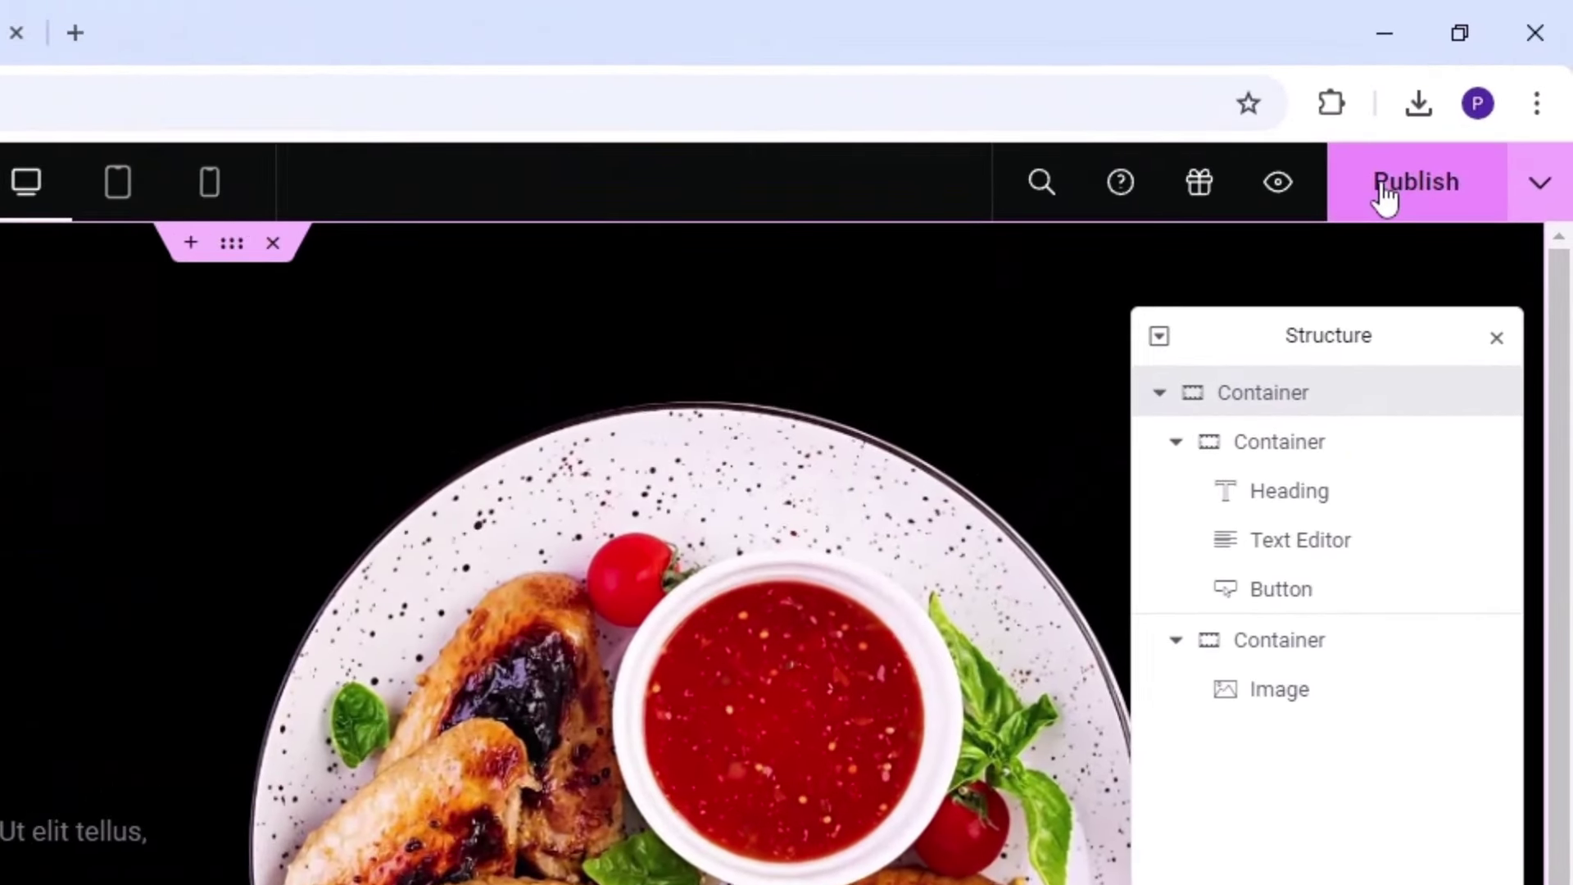
left_click(1479, 97)
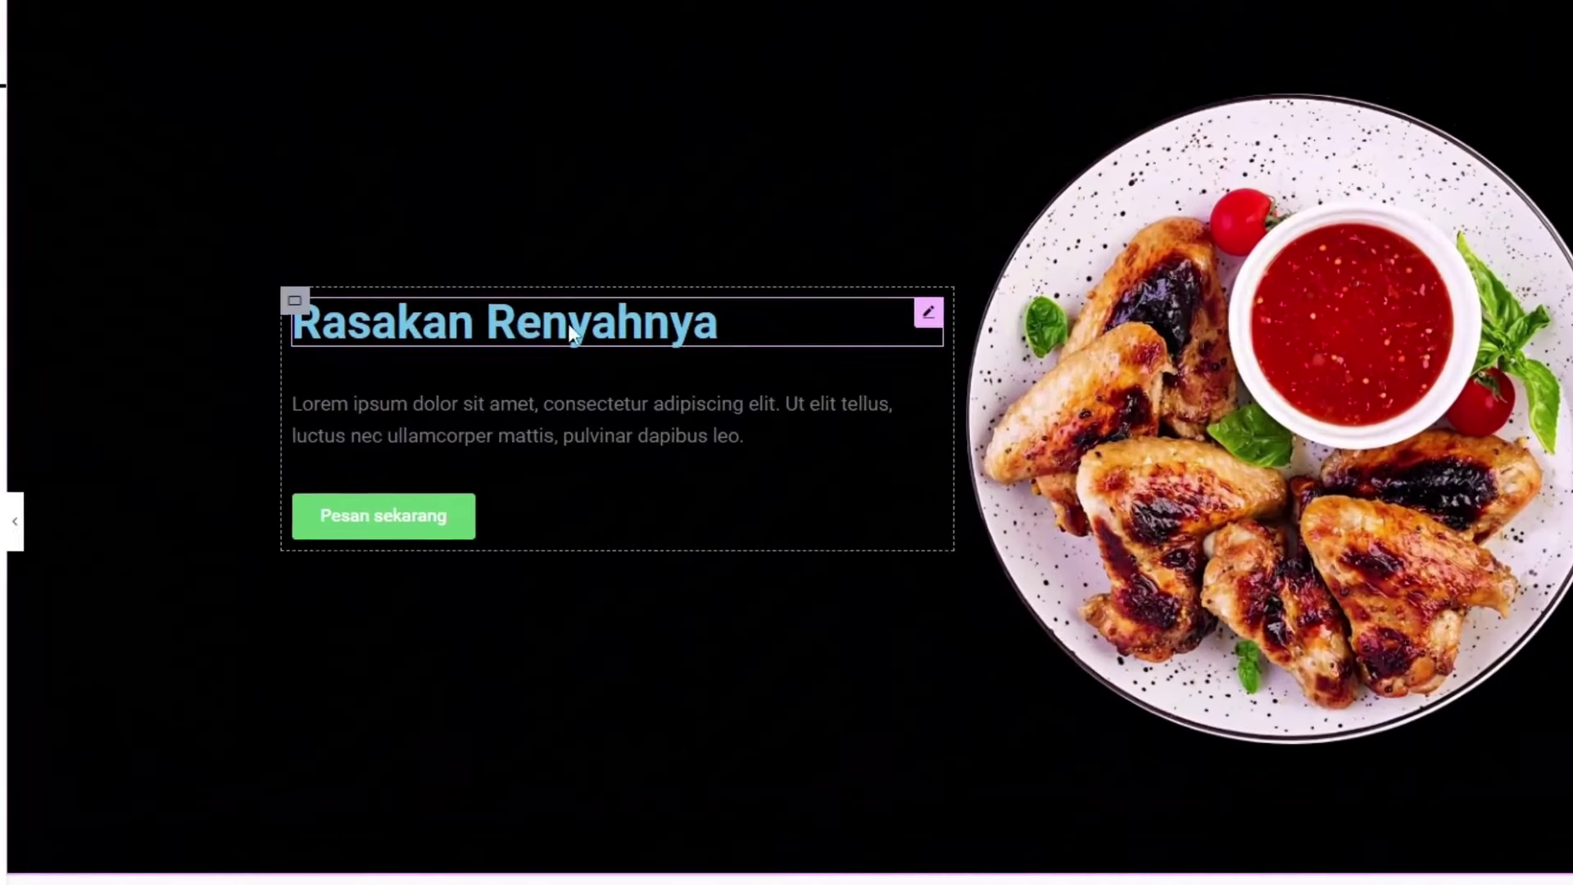
Change the "Rasakan Renyahnya" heading's text color to white
triple_click(538, 315)
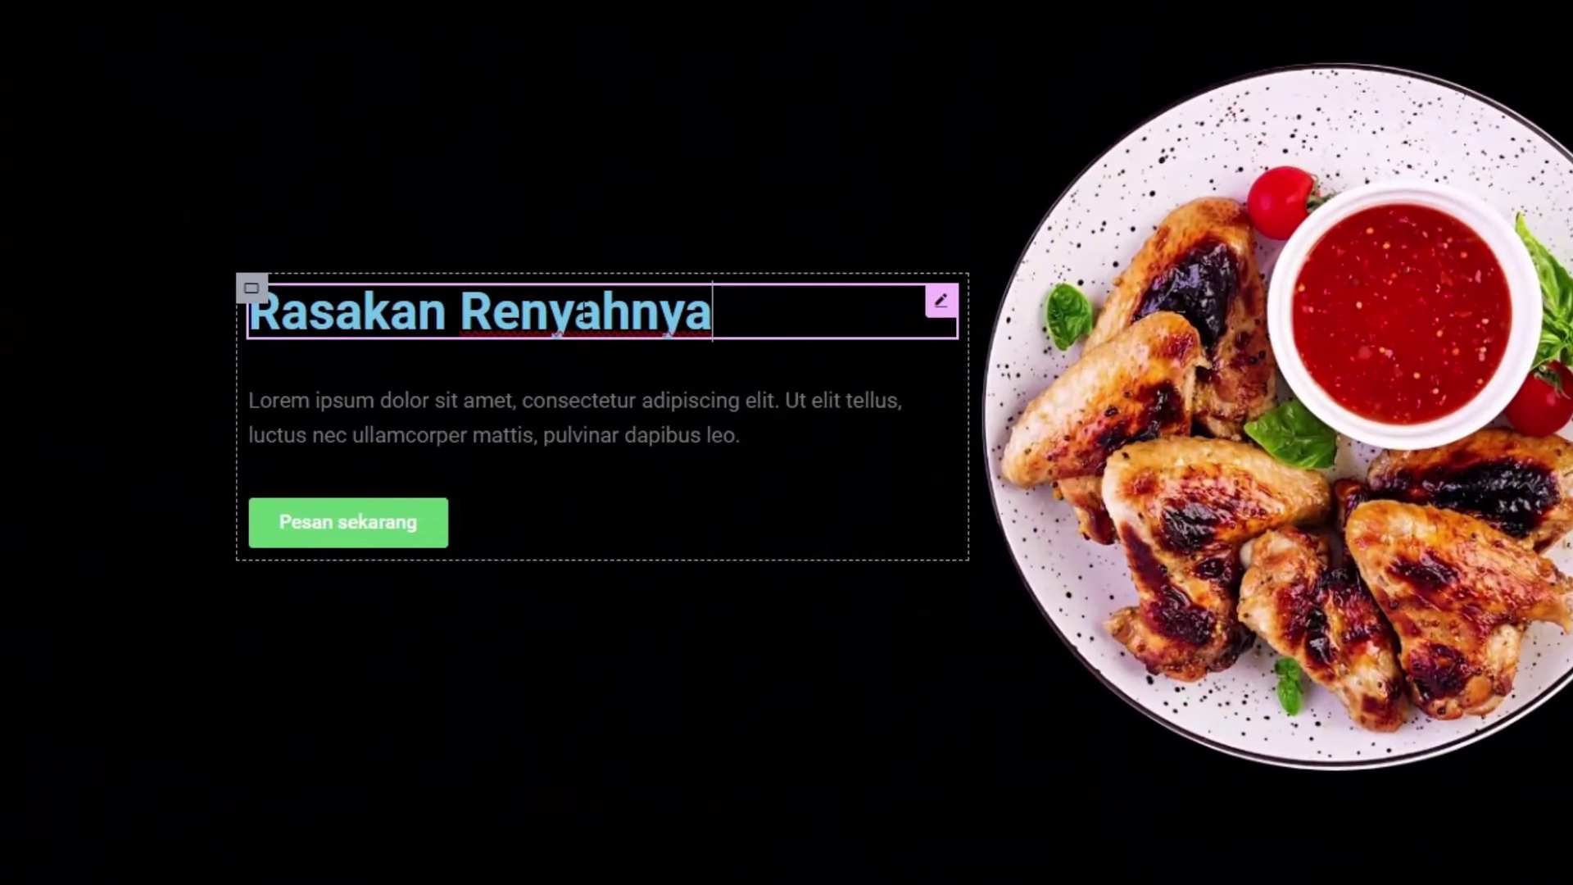
key("Right")
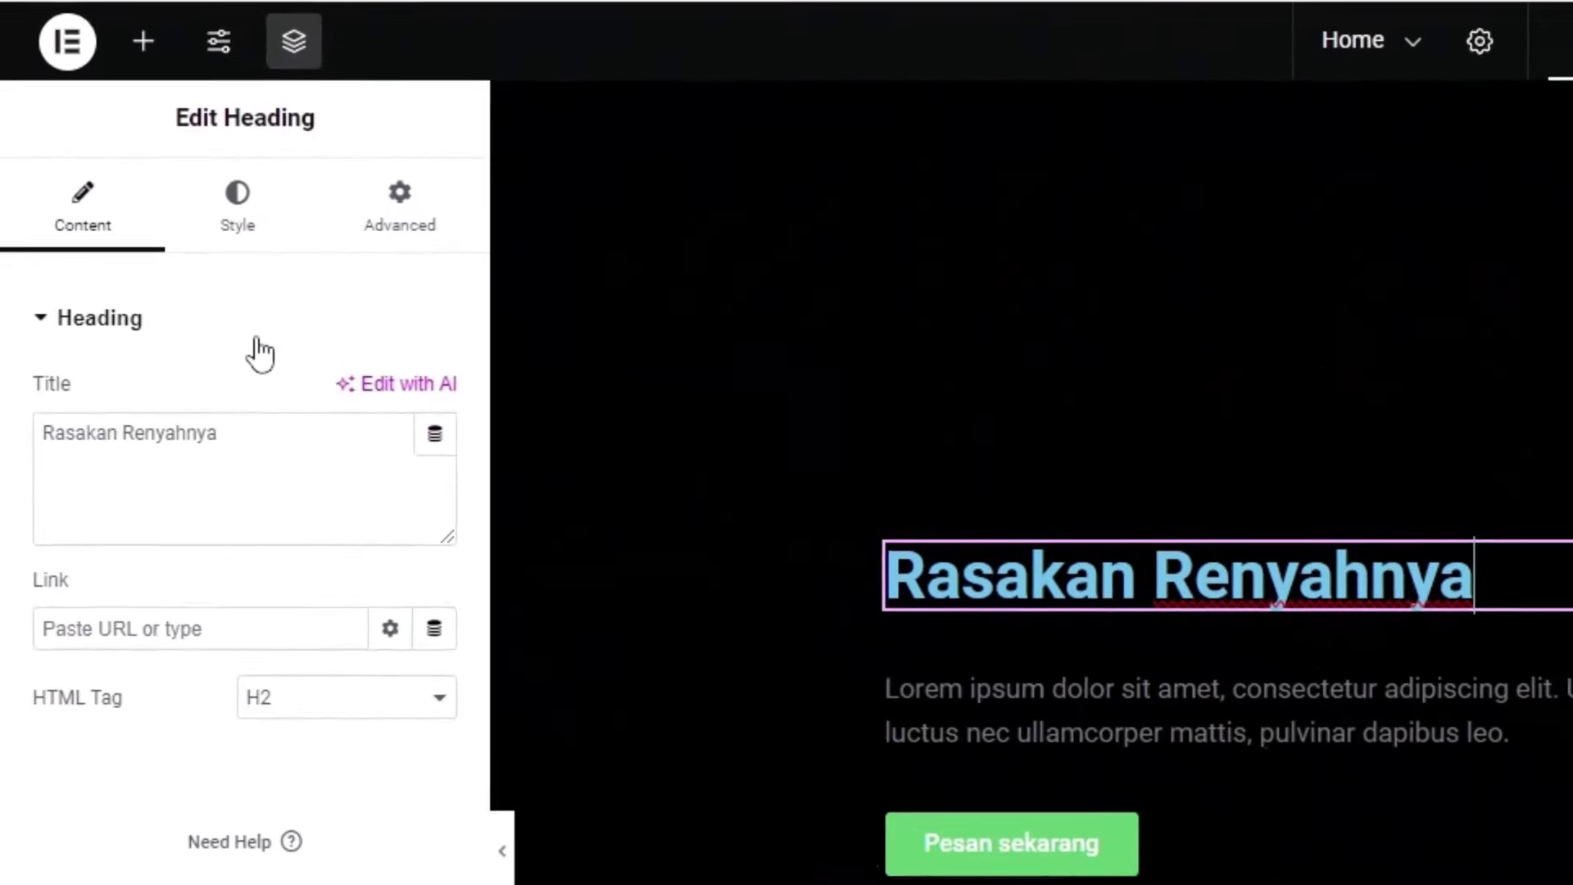
left_click(247, 217)
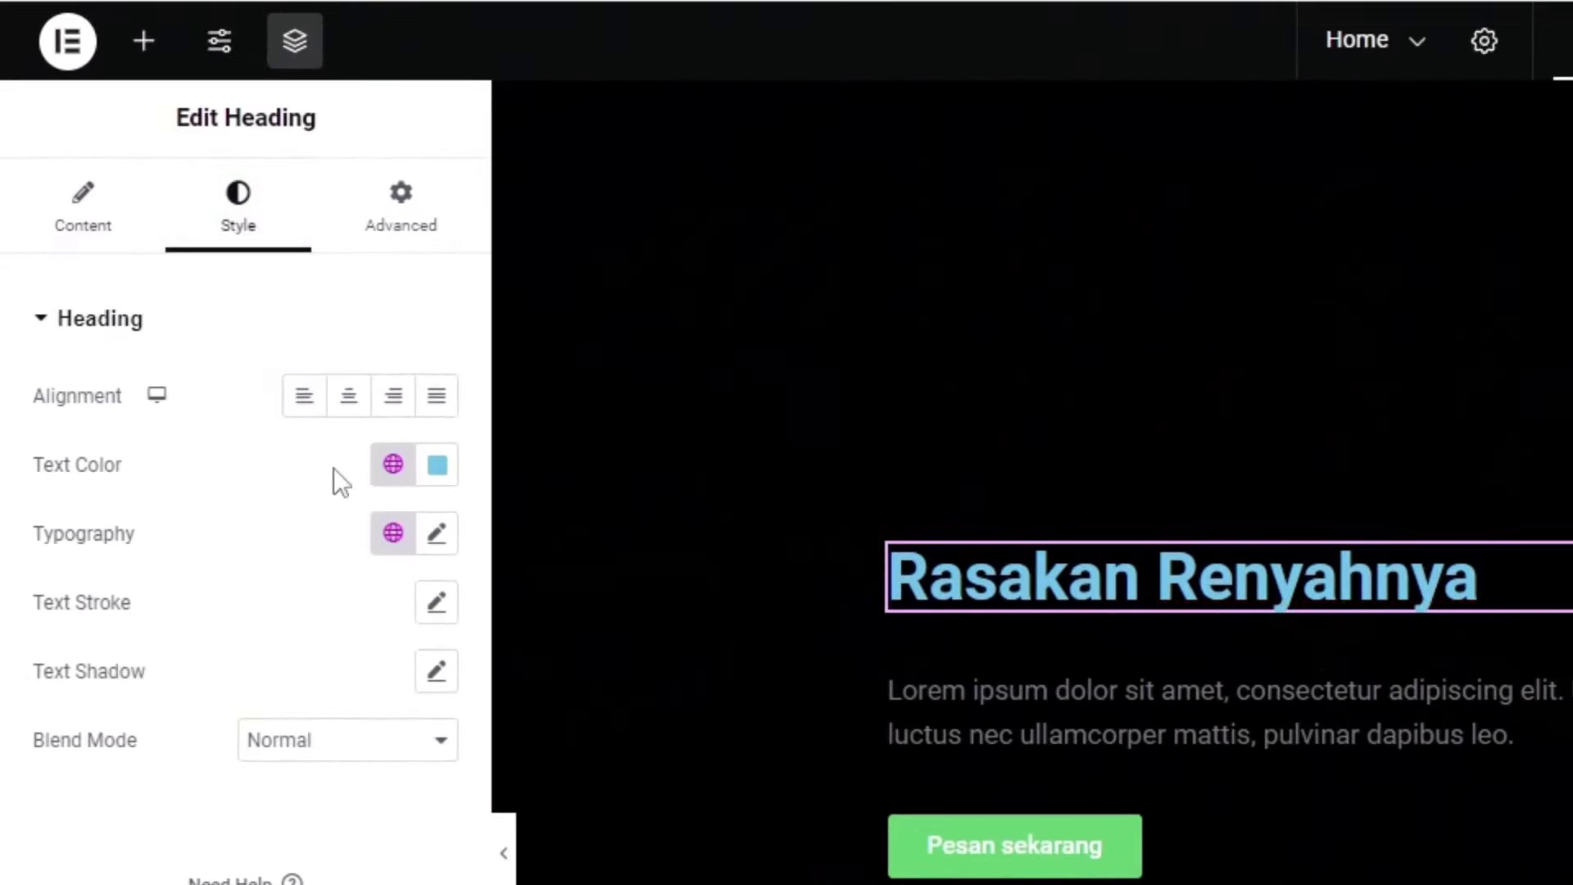
left_click(440, 467)
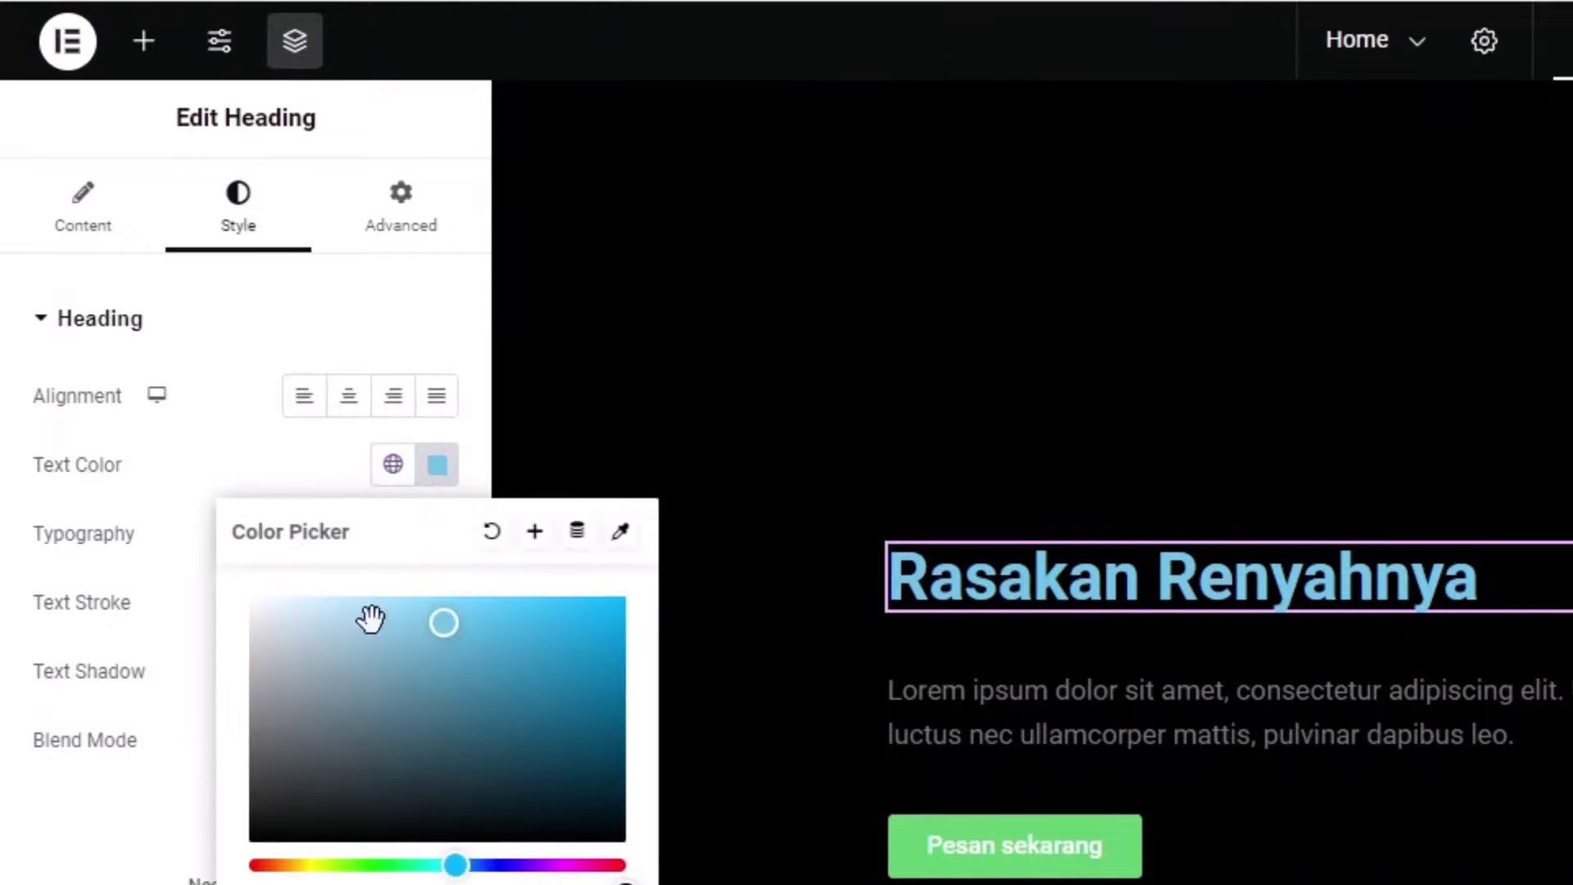
left_click_drag(369, 621, 214, 583)
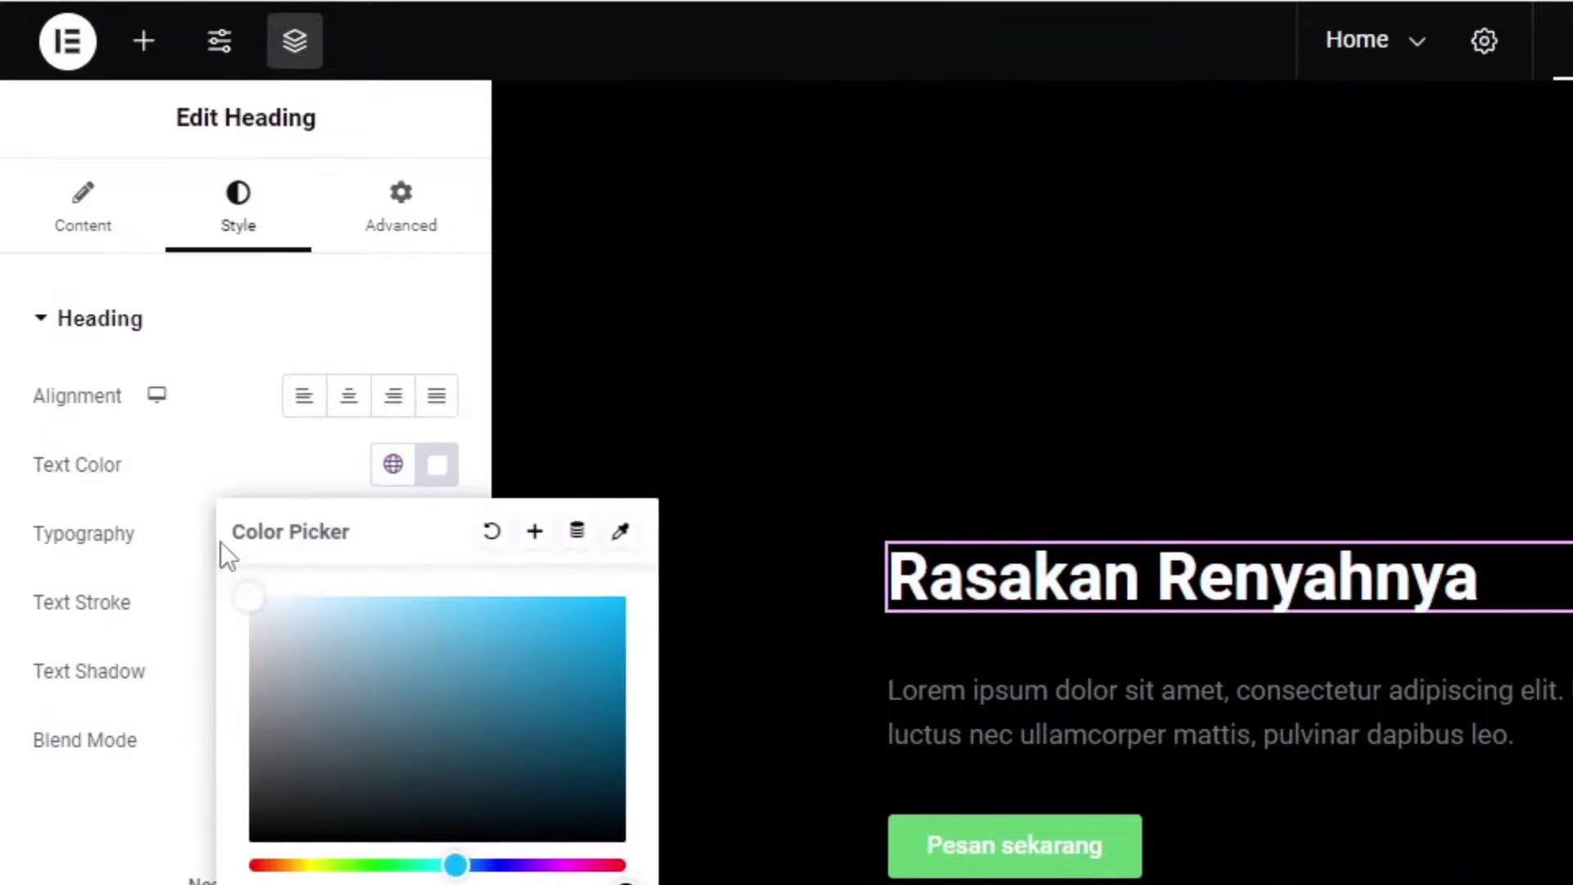
left_click(212, 480)
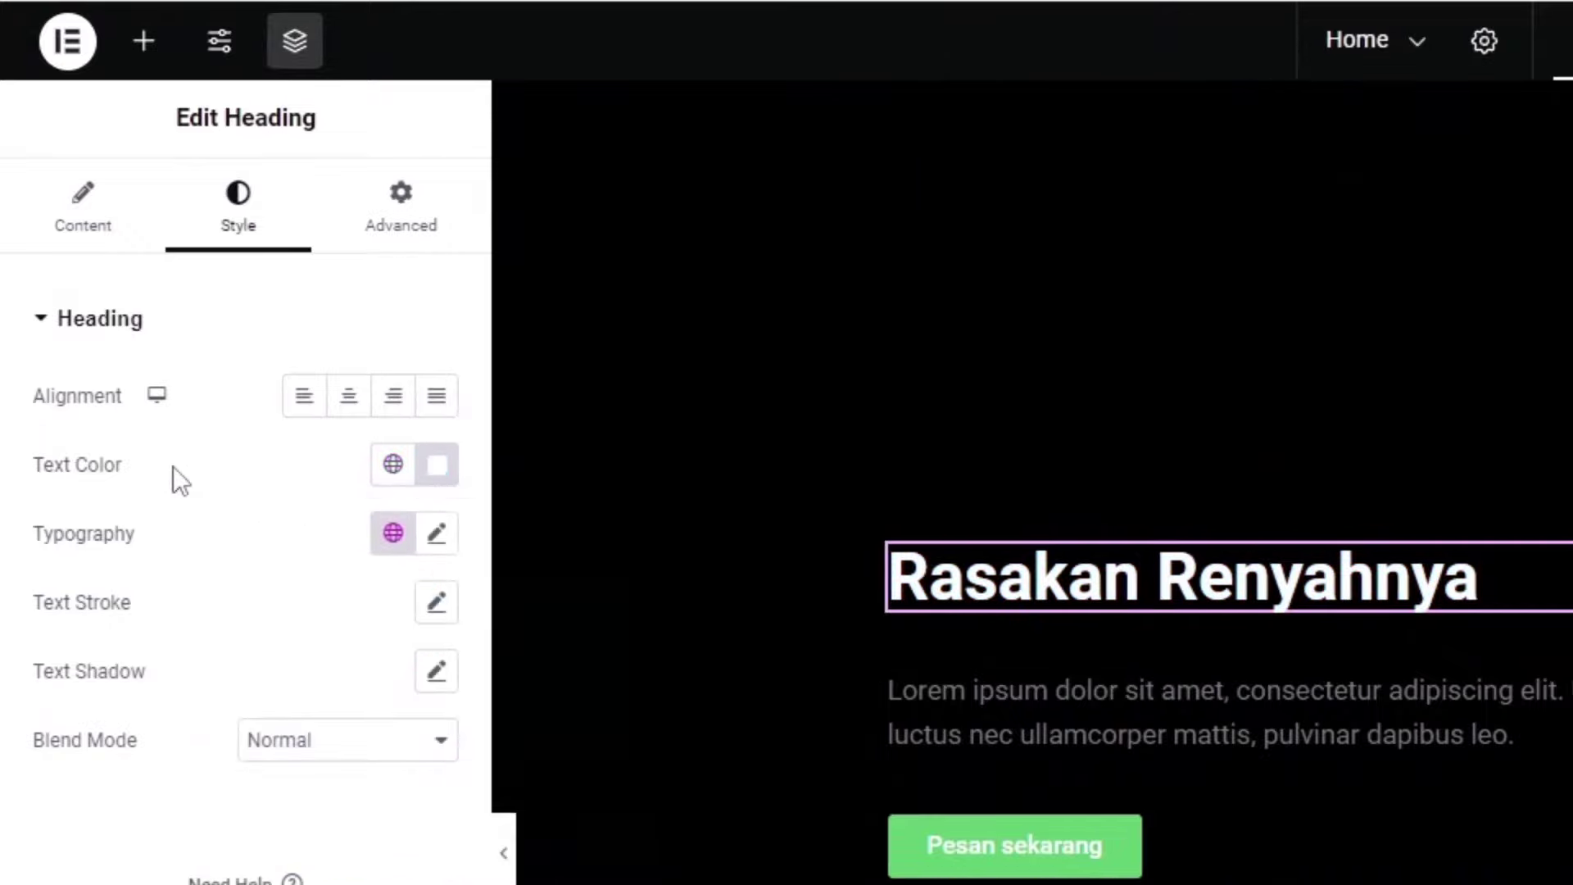
Set the heading's typography to Playfair Display, size 80 px, weight 700 (Bold)
left_click(437, 536)
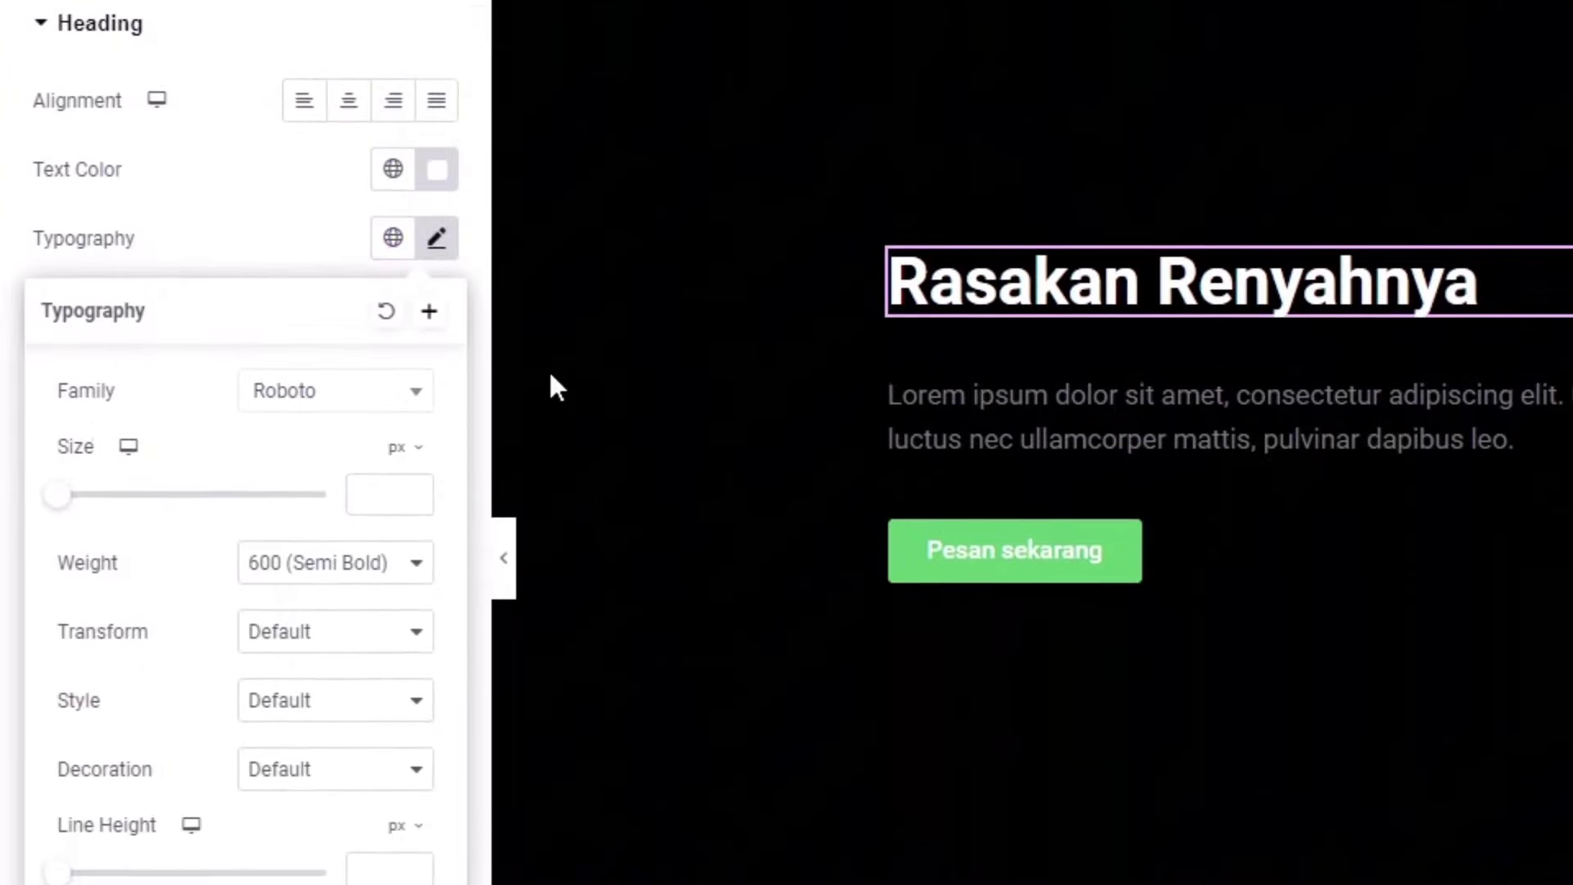
left_click(336, 391)
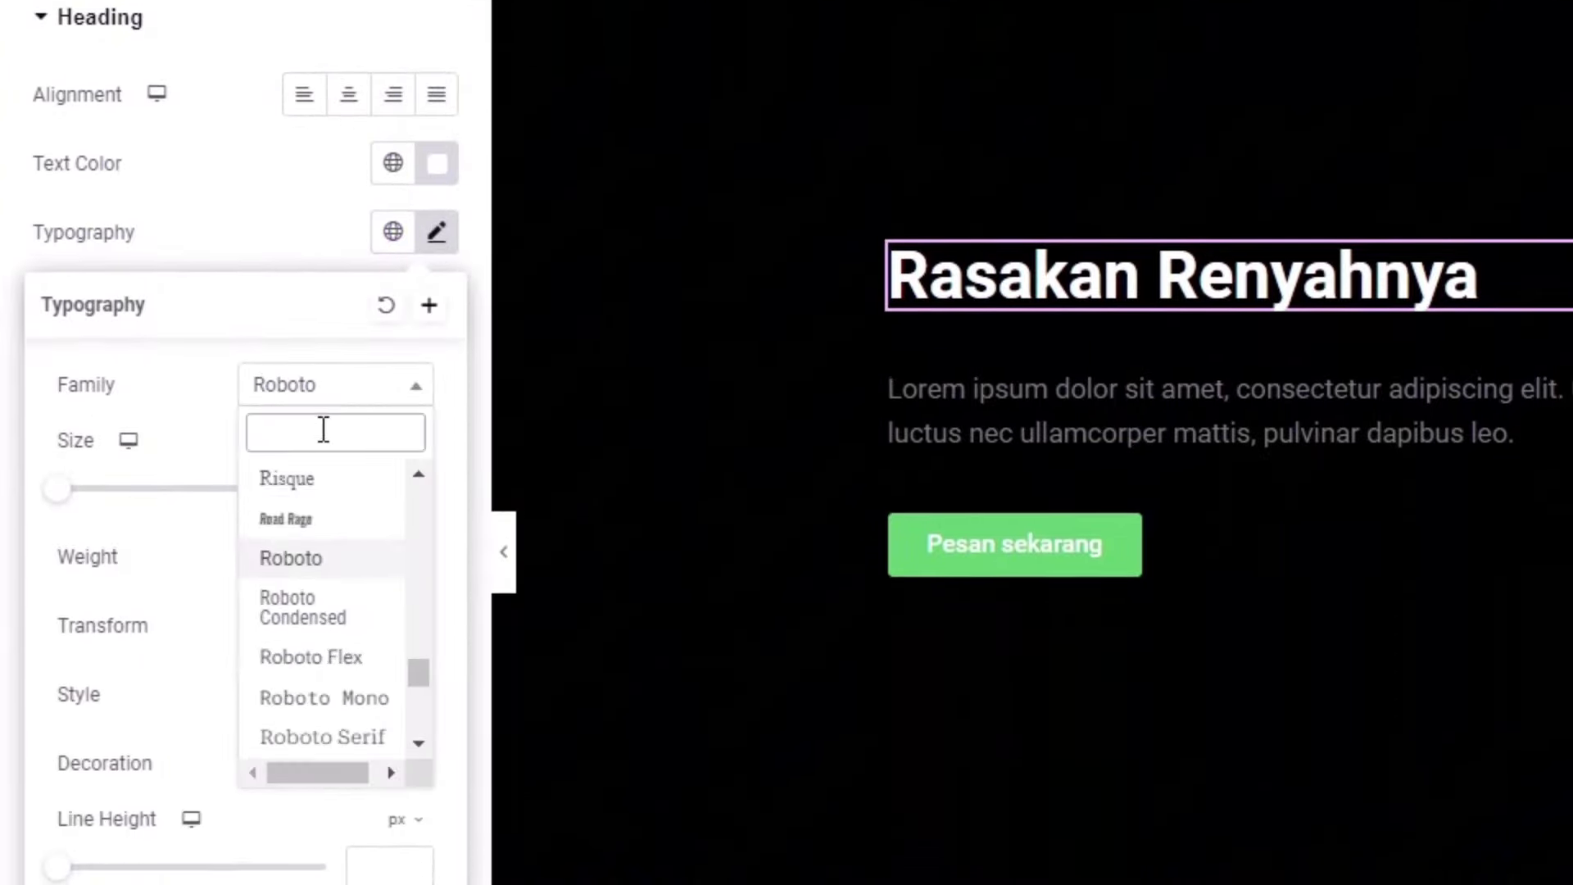
type("playf")
left_click(347, 566)
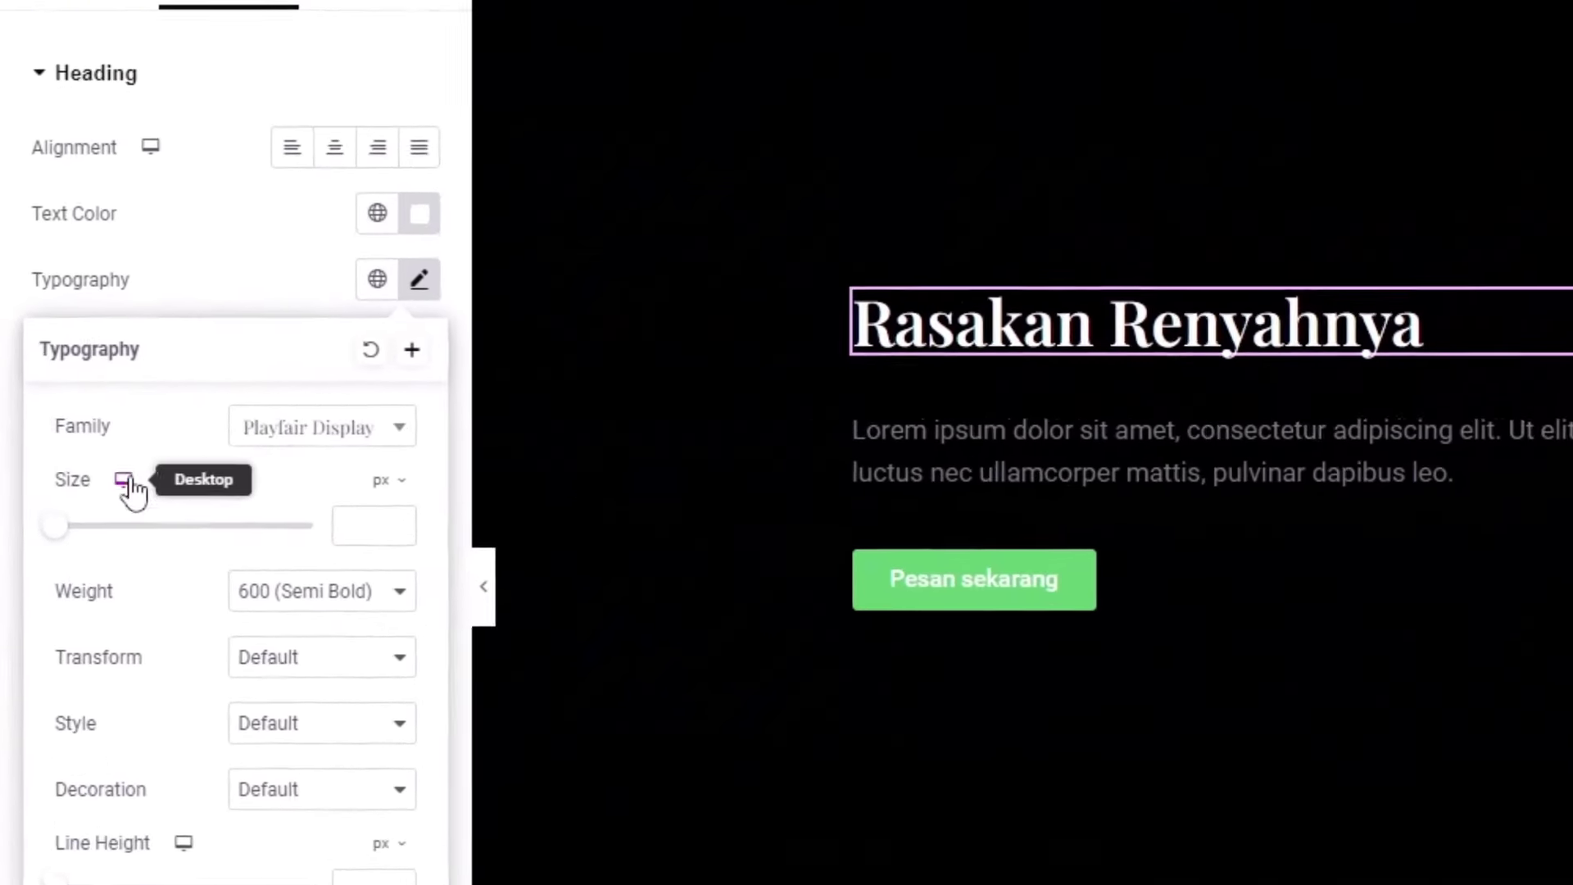
left_click_drag(55, 528, 167, 534)
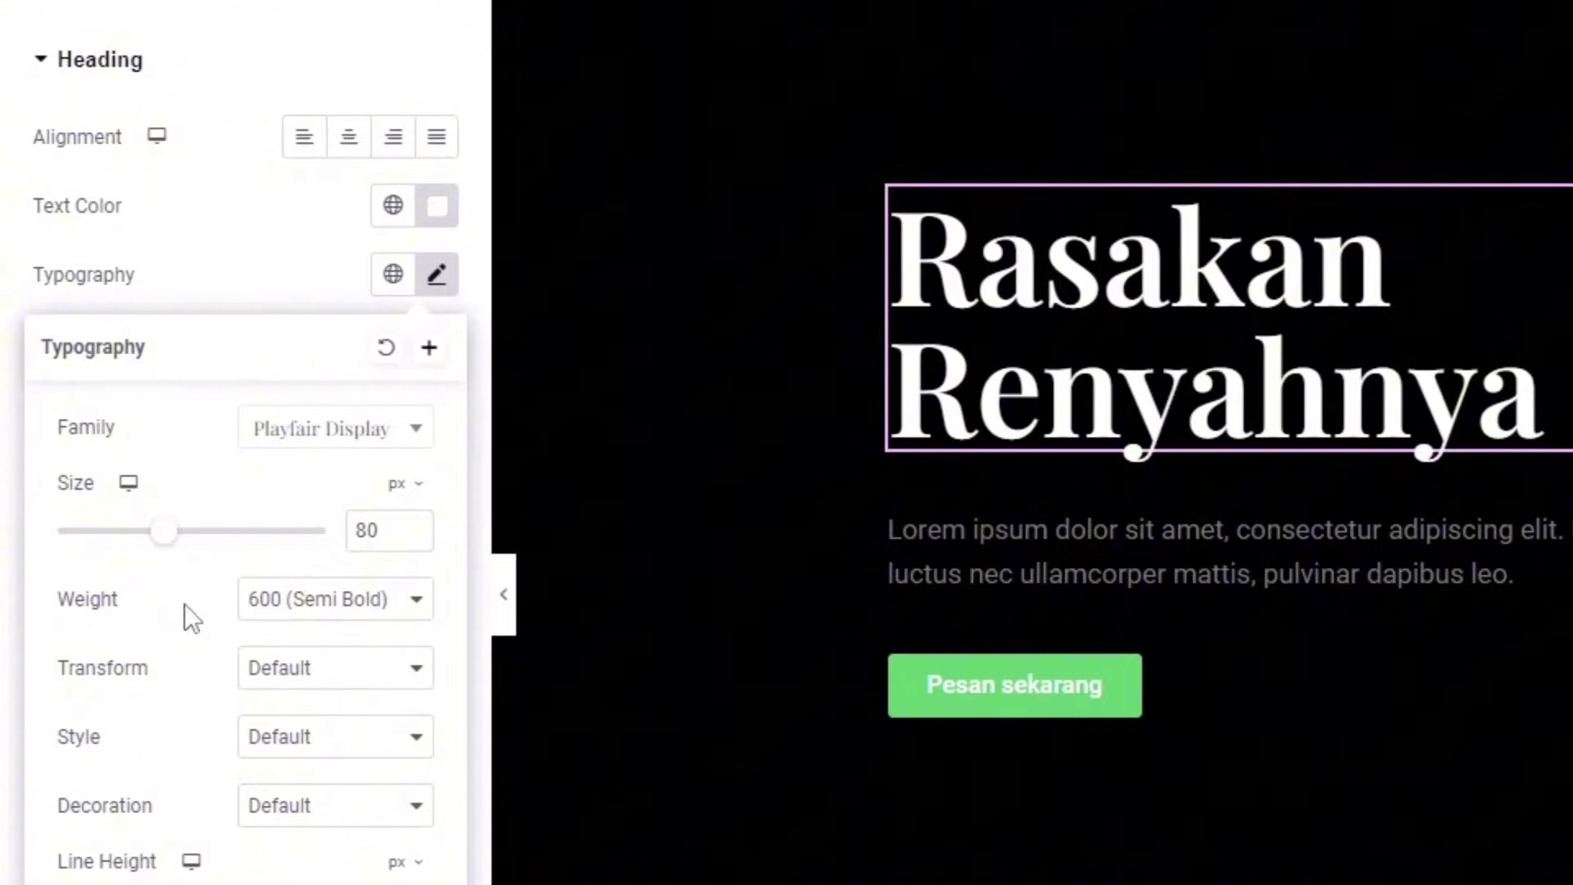
left_click(297, 604)
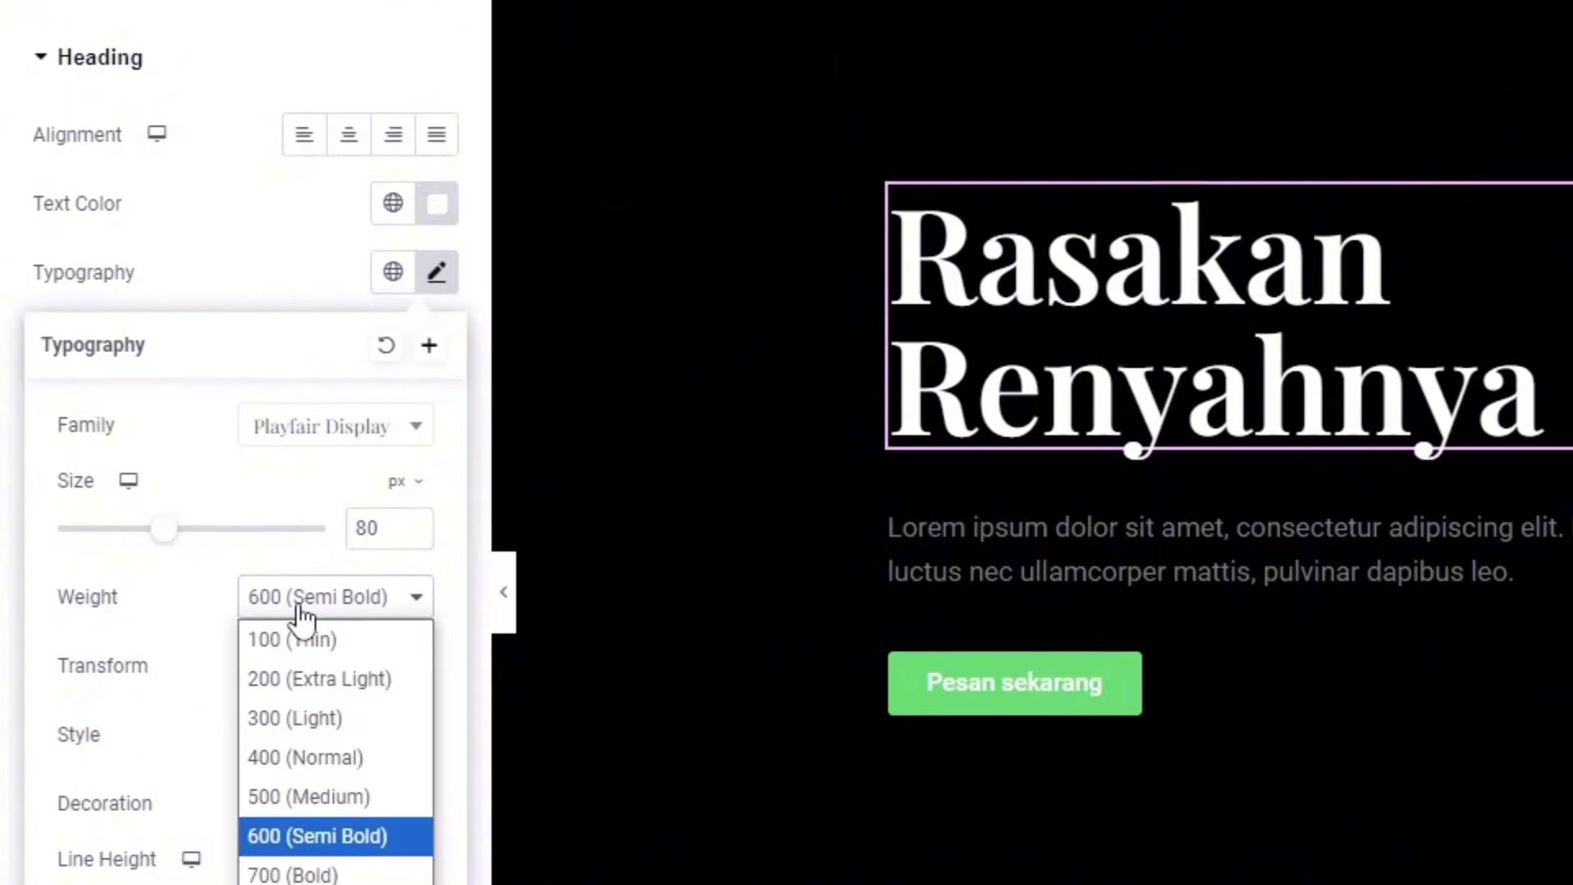
left_click(308, 718)
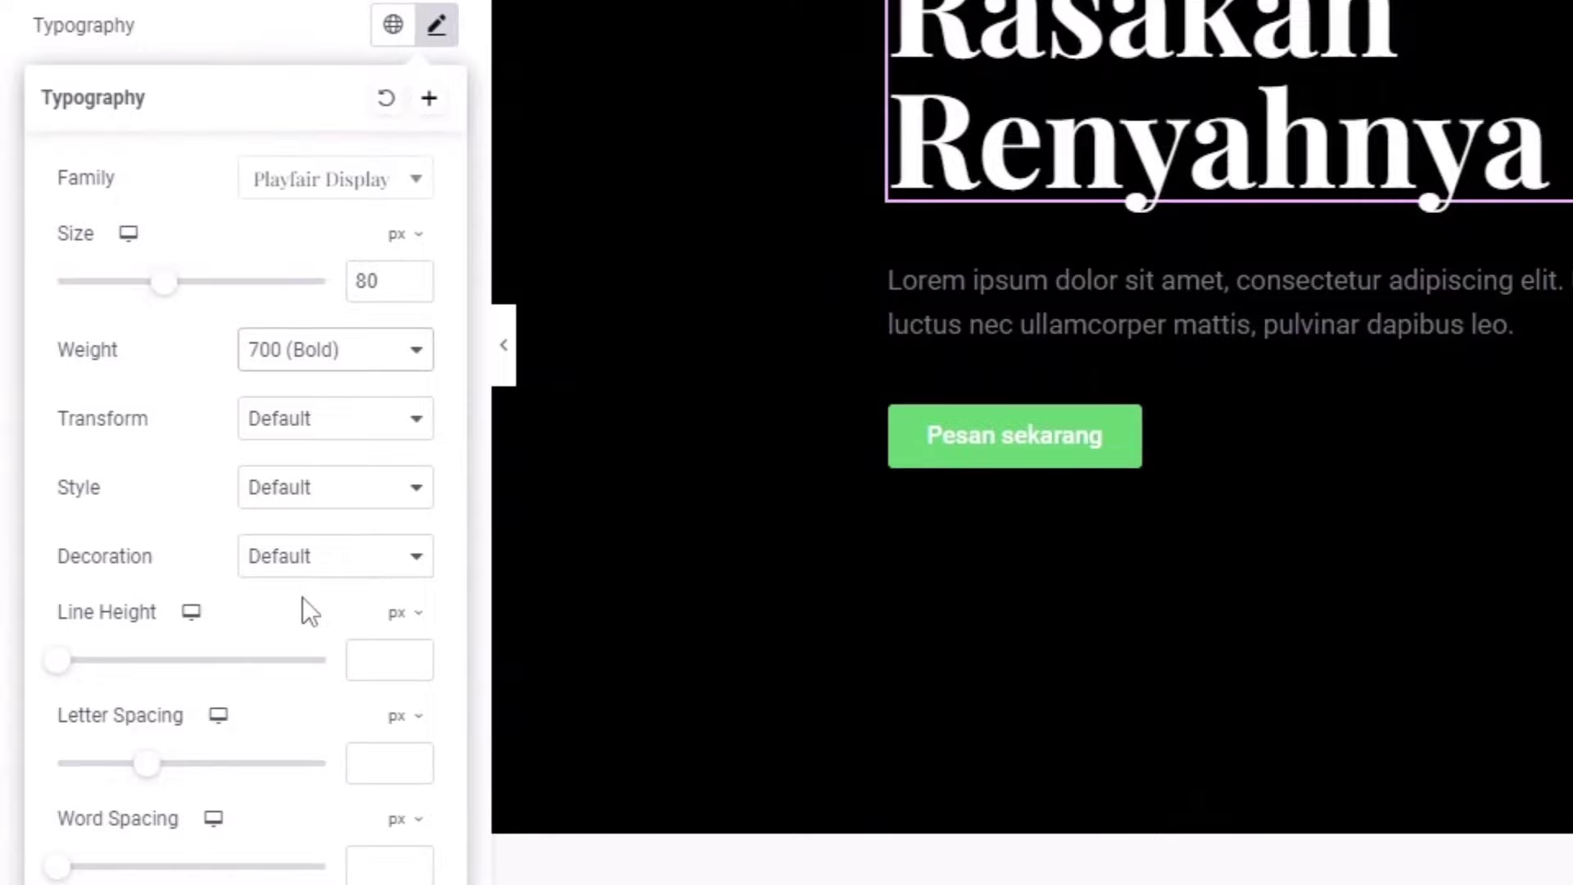
Try Lowercase and Uppercase as the heading's text transform and settle on Capitalize
left_click(290, 430)
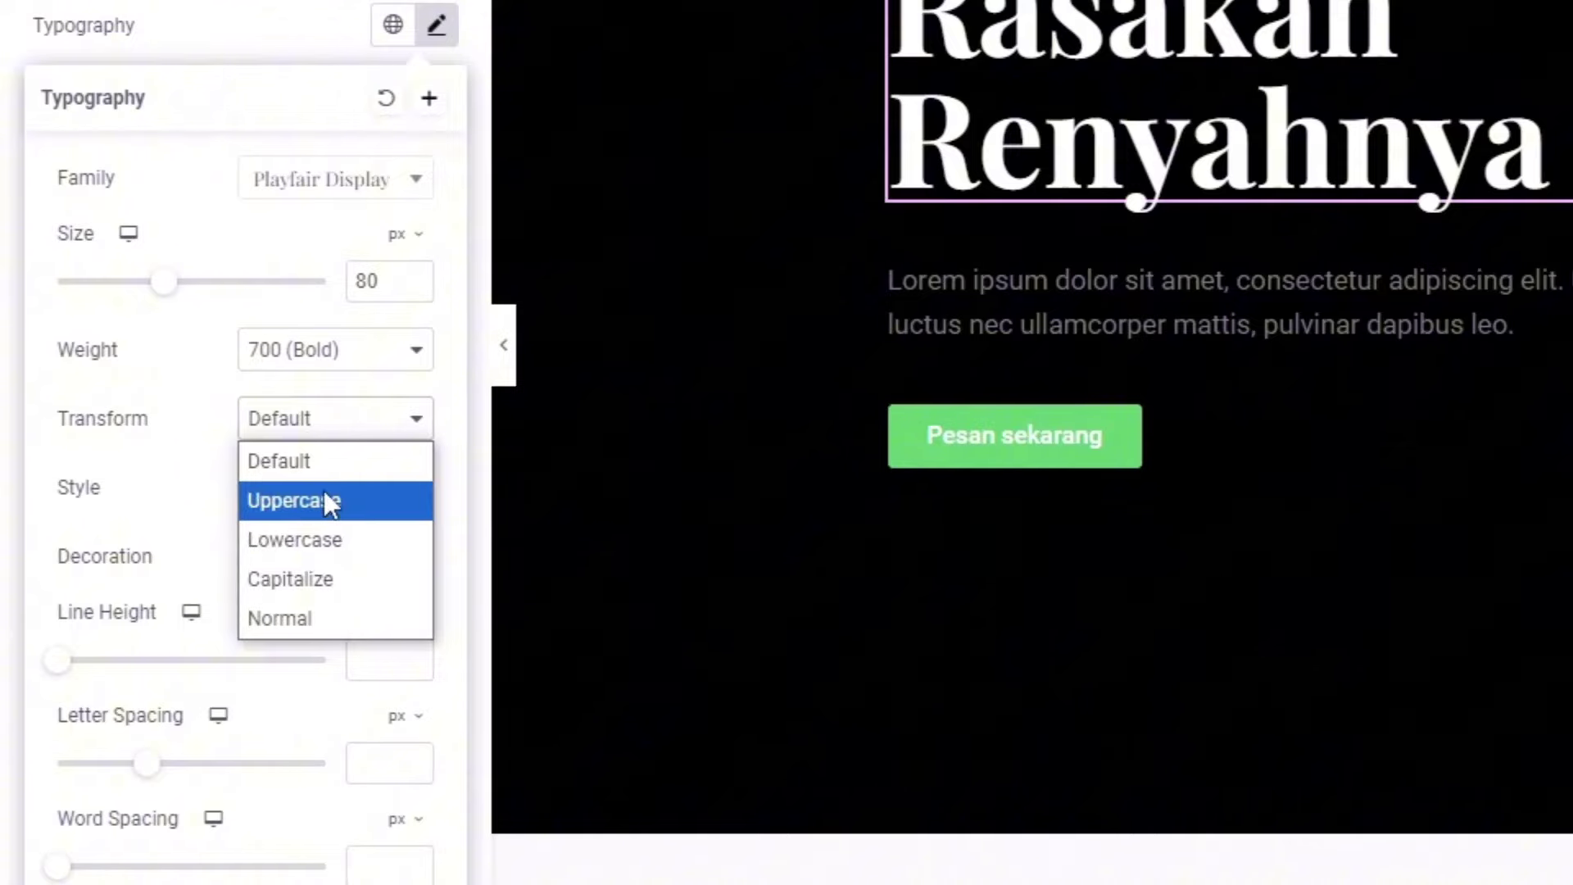
left_click(312, 582)
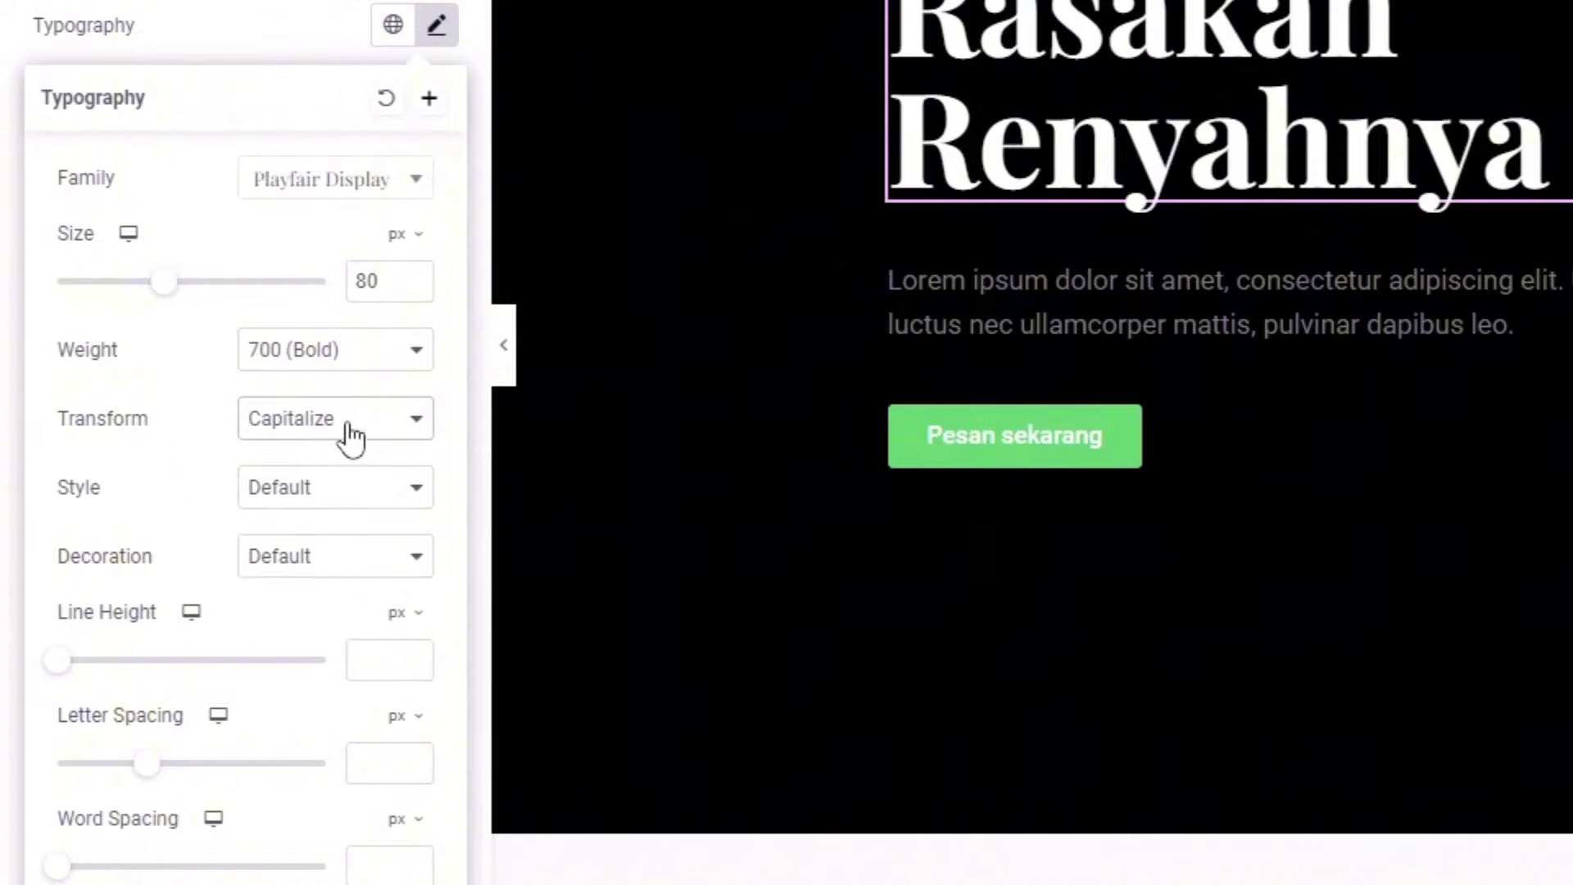
left_click(353, 438)
left_click(332, 539)
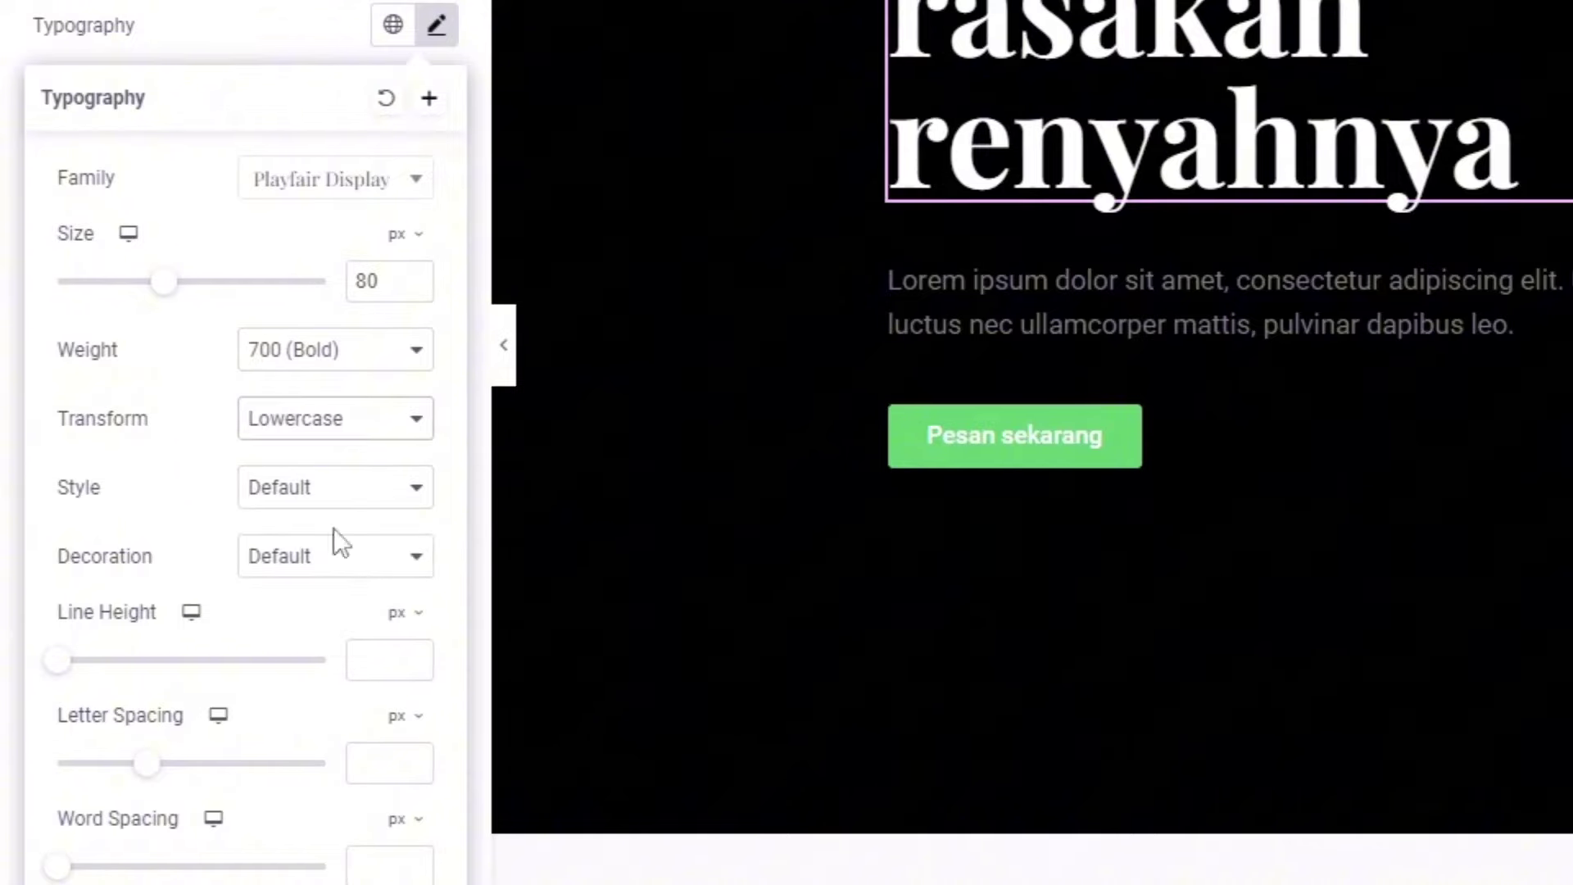
left_click(336, 418)
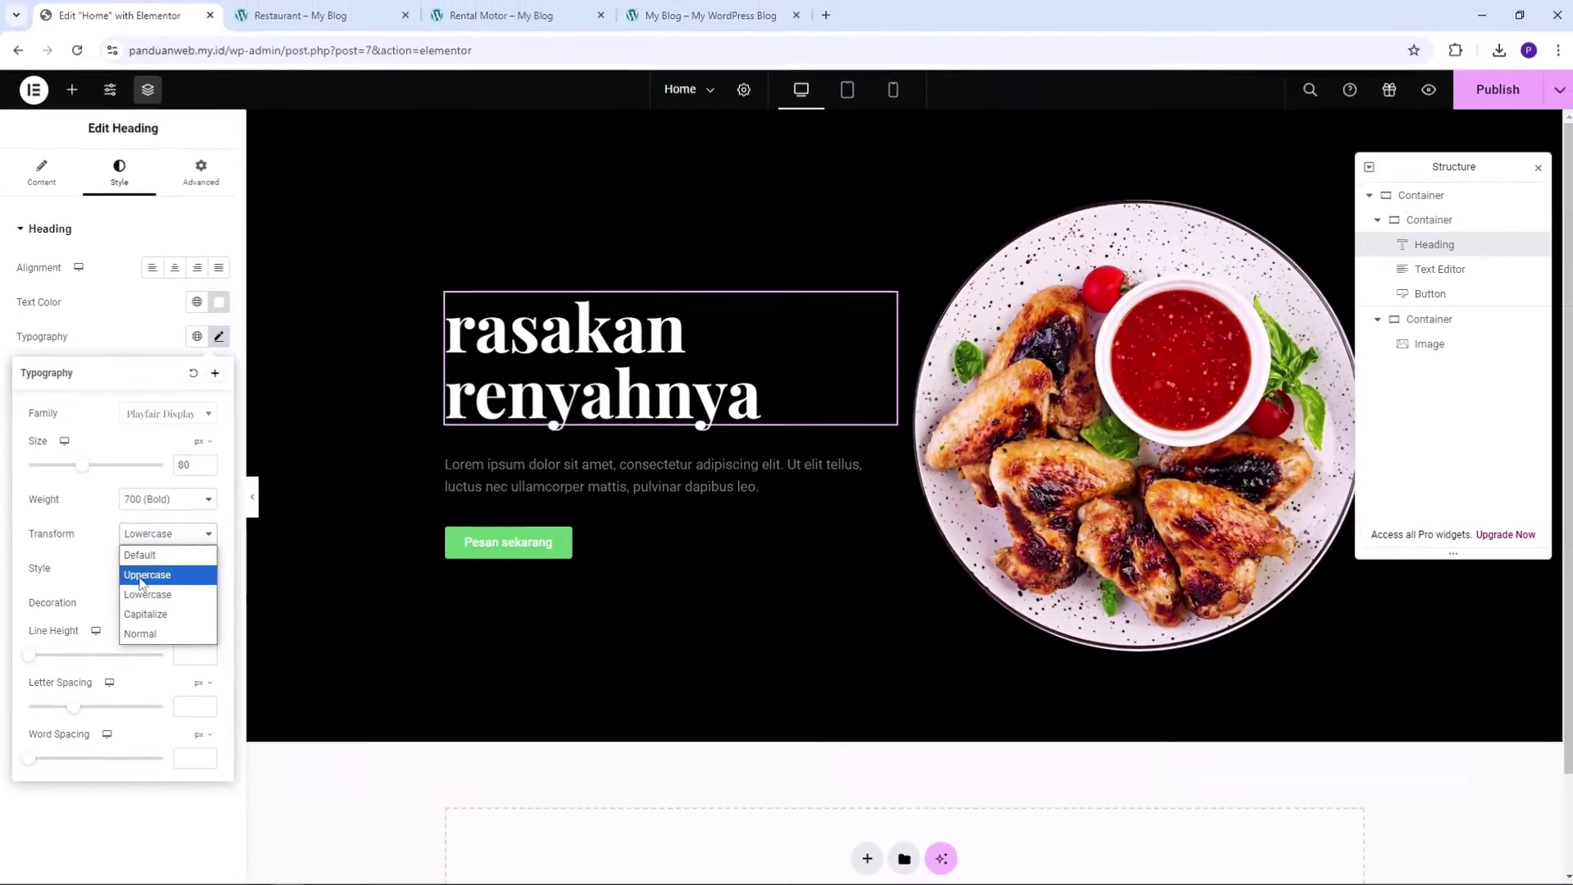
left_click(141, 578)
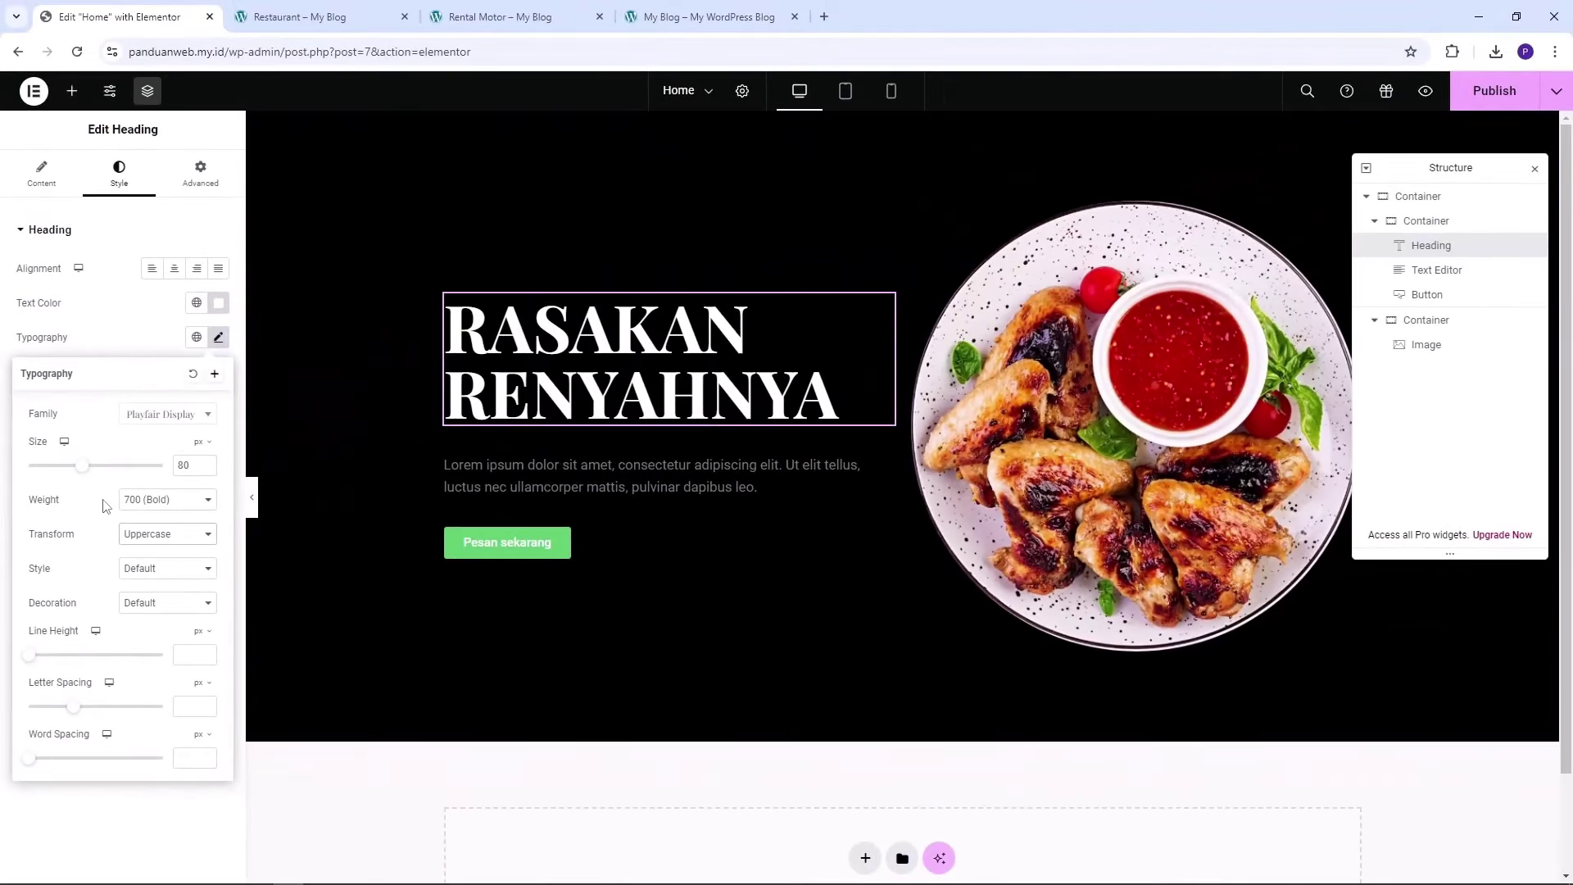
left_click(167, 533)
left_click(168, 616)
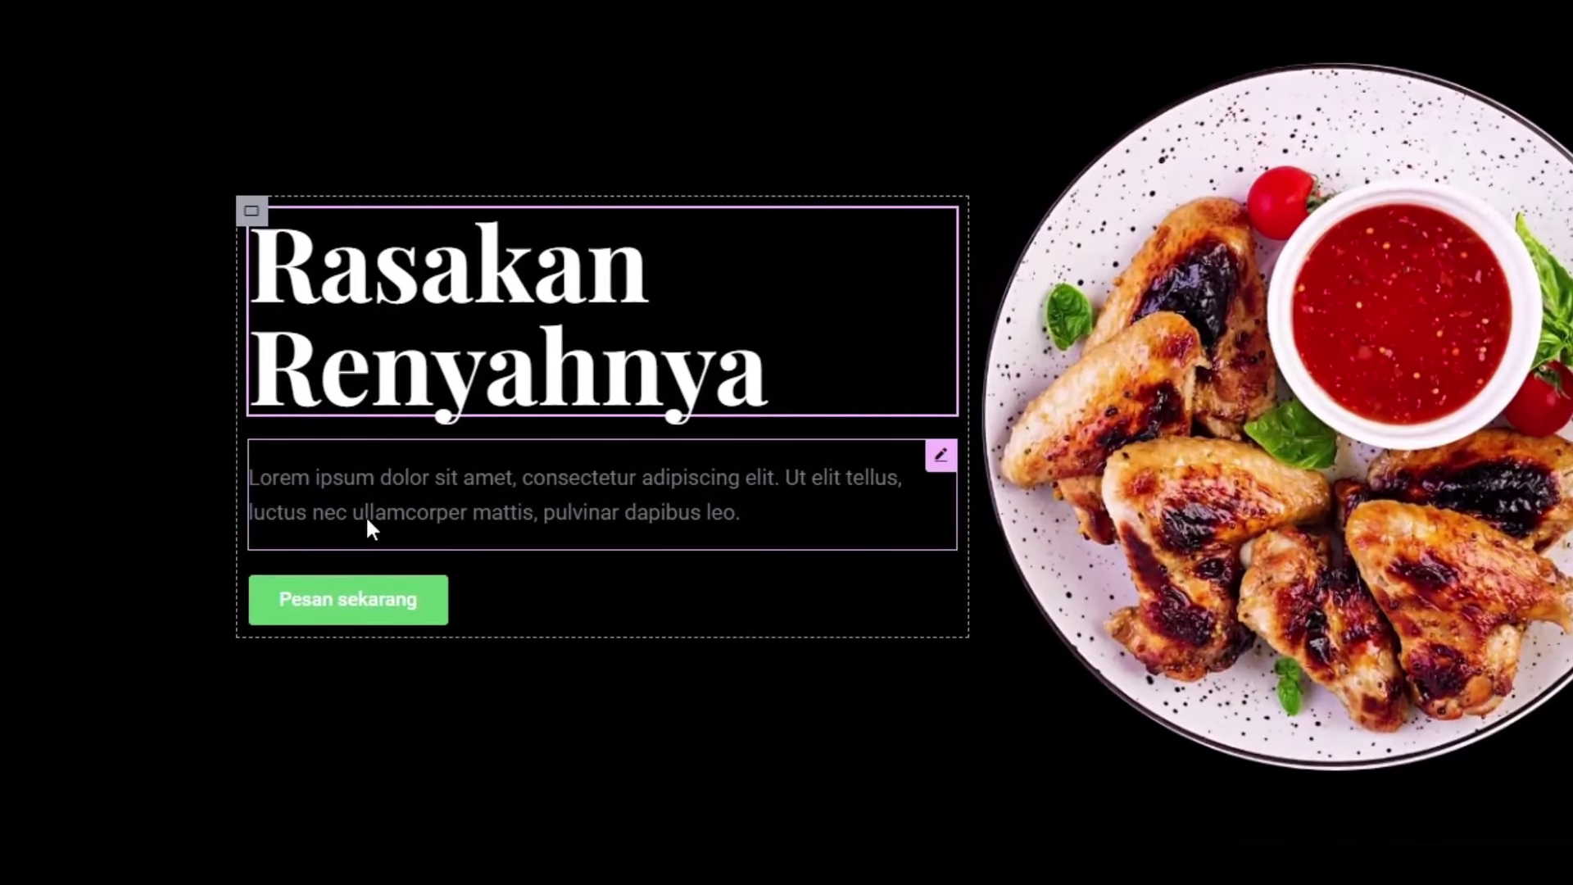
Try red (#FF0000) for the paragraph below the heading, settle on light grey, and check its typography settings
left_click(793, 501)
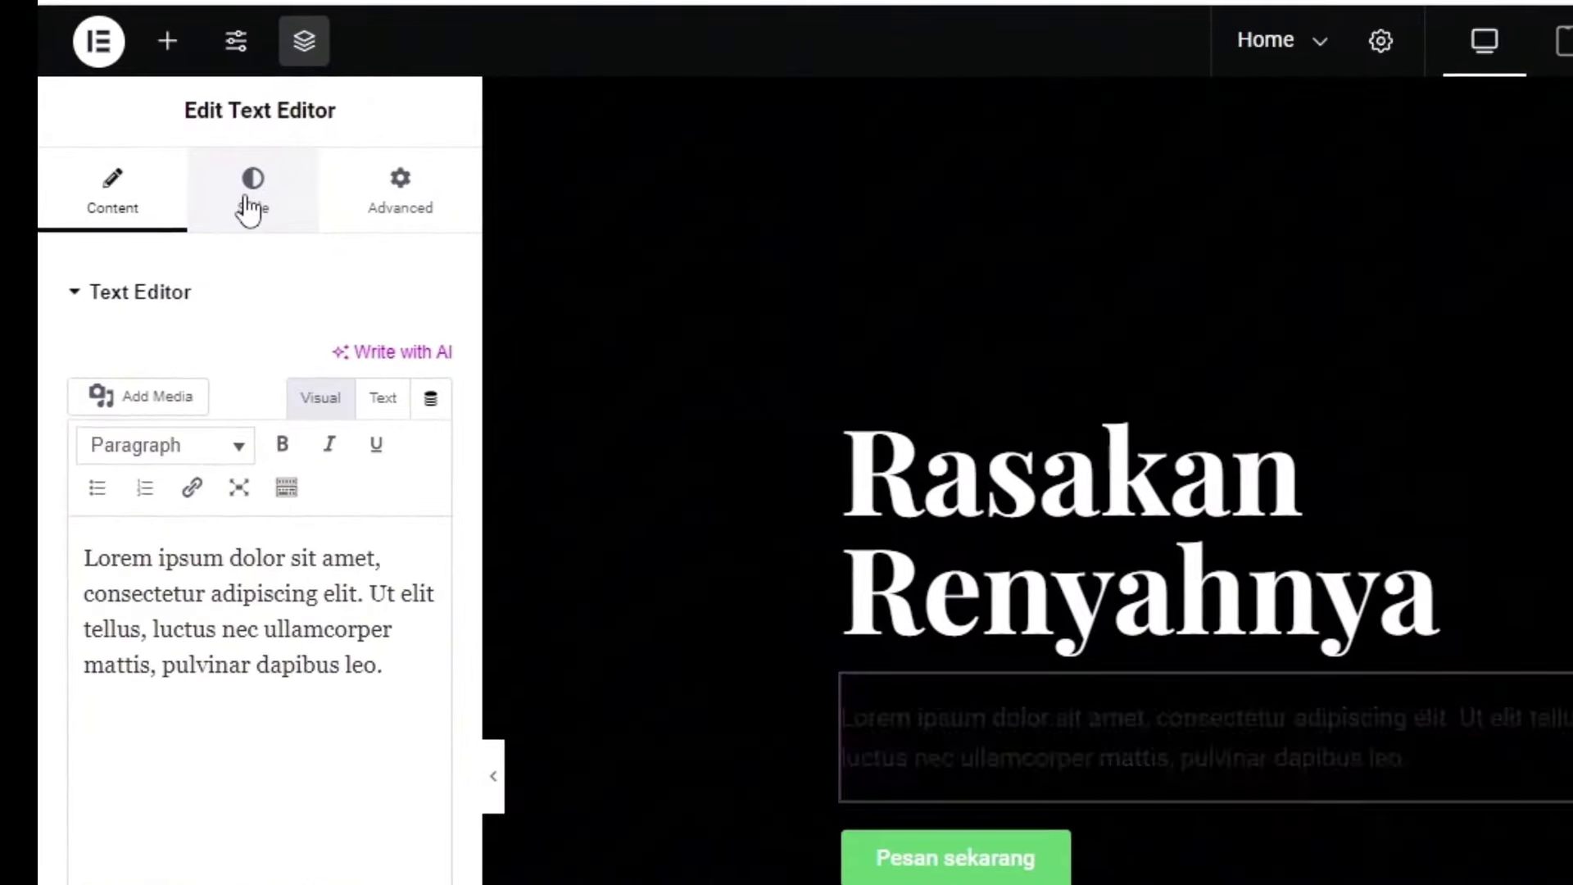
left_click(119, 174)
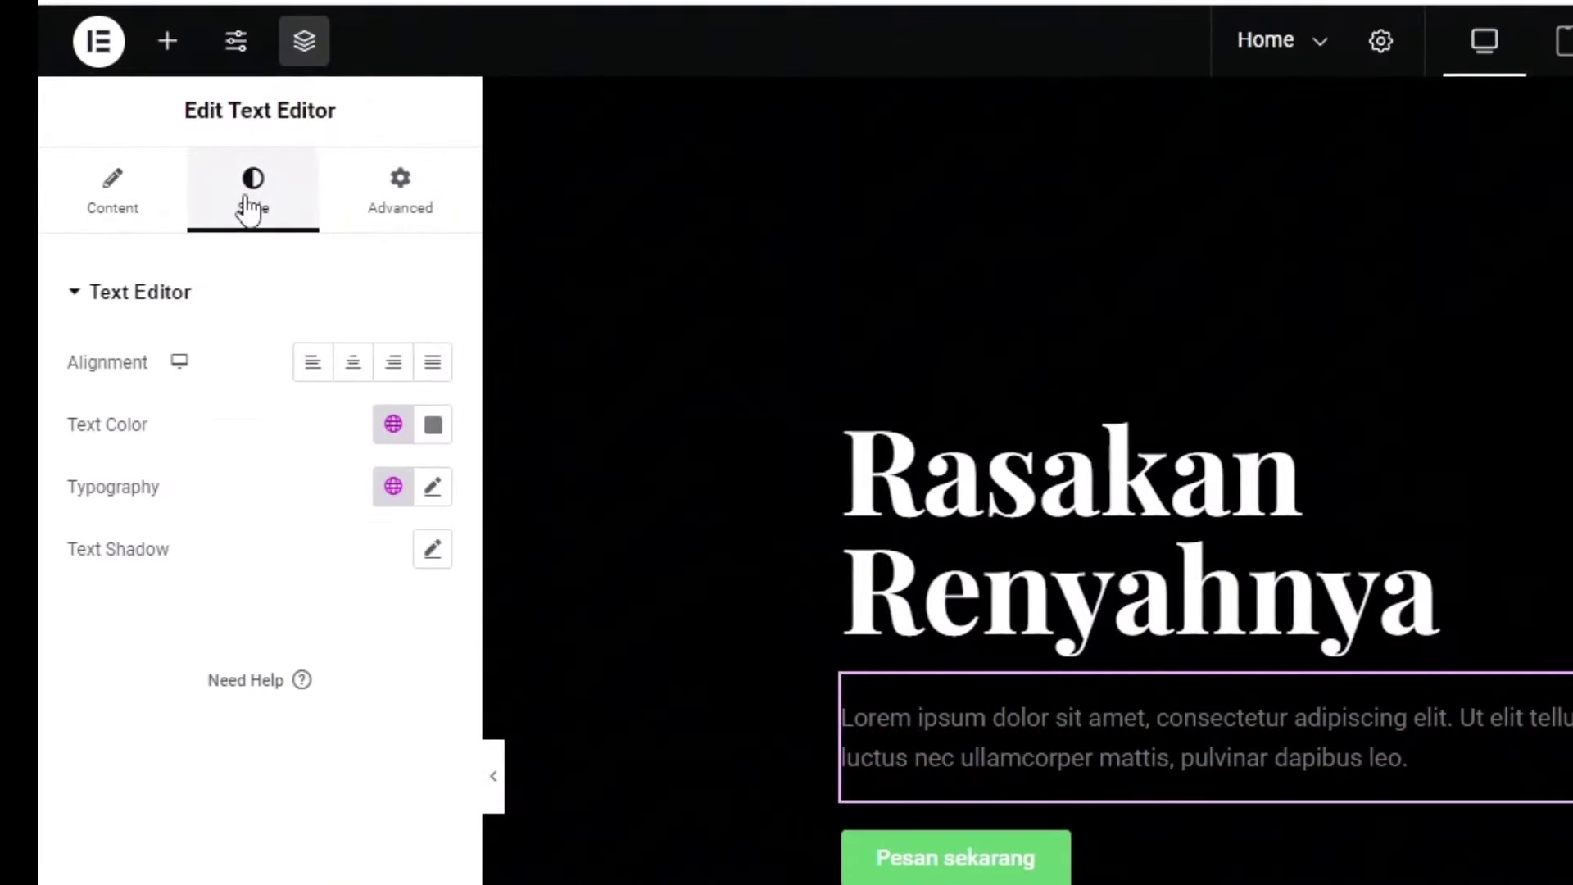
left_click(431, 425)
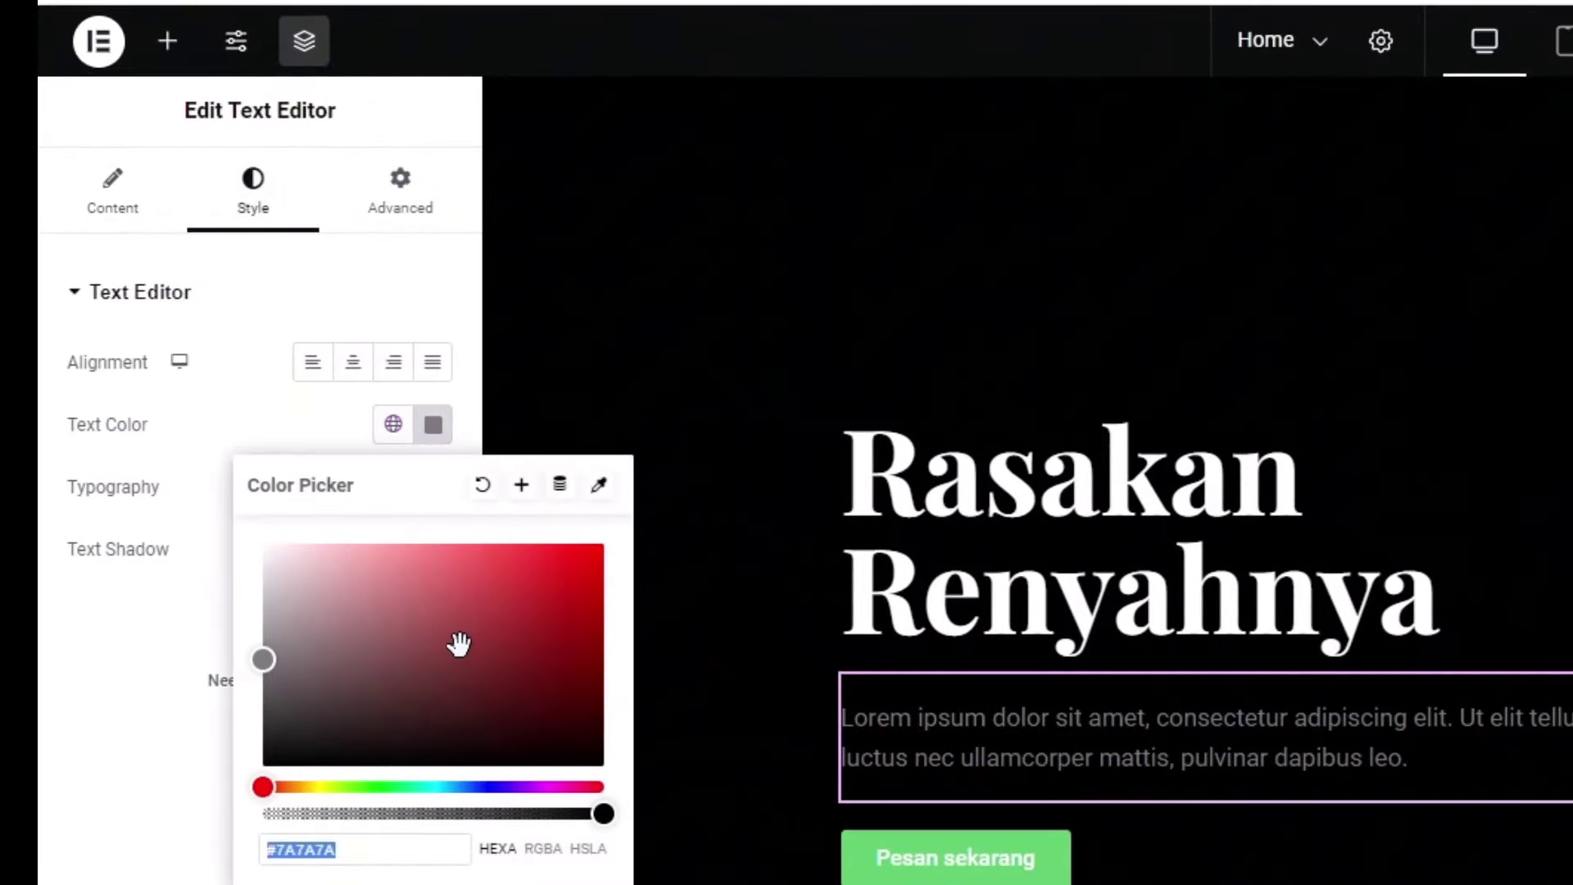
type("#FF0000")
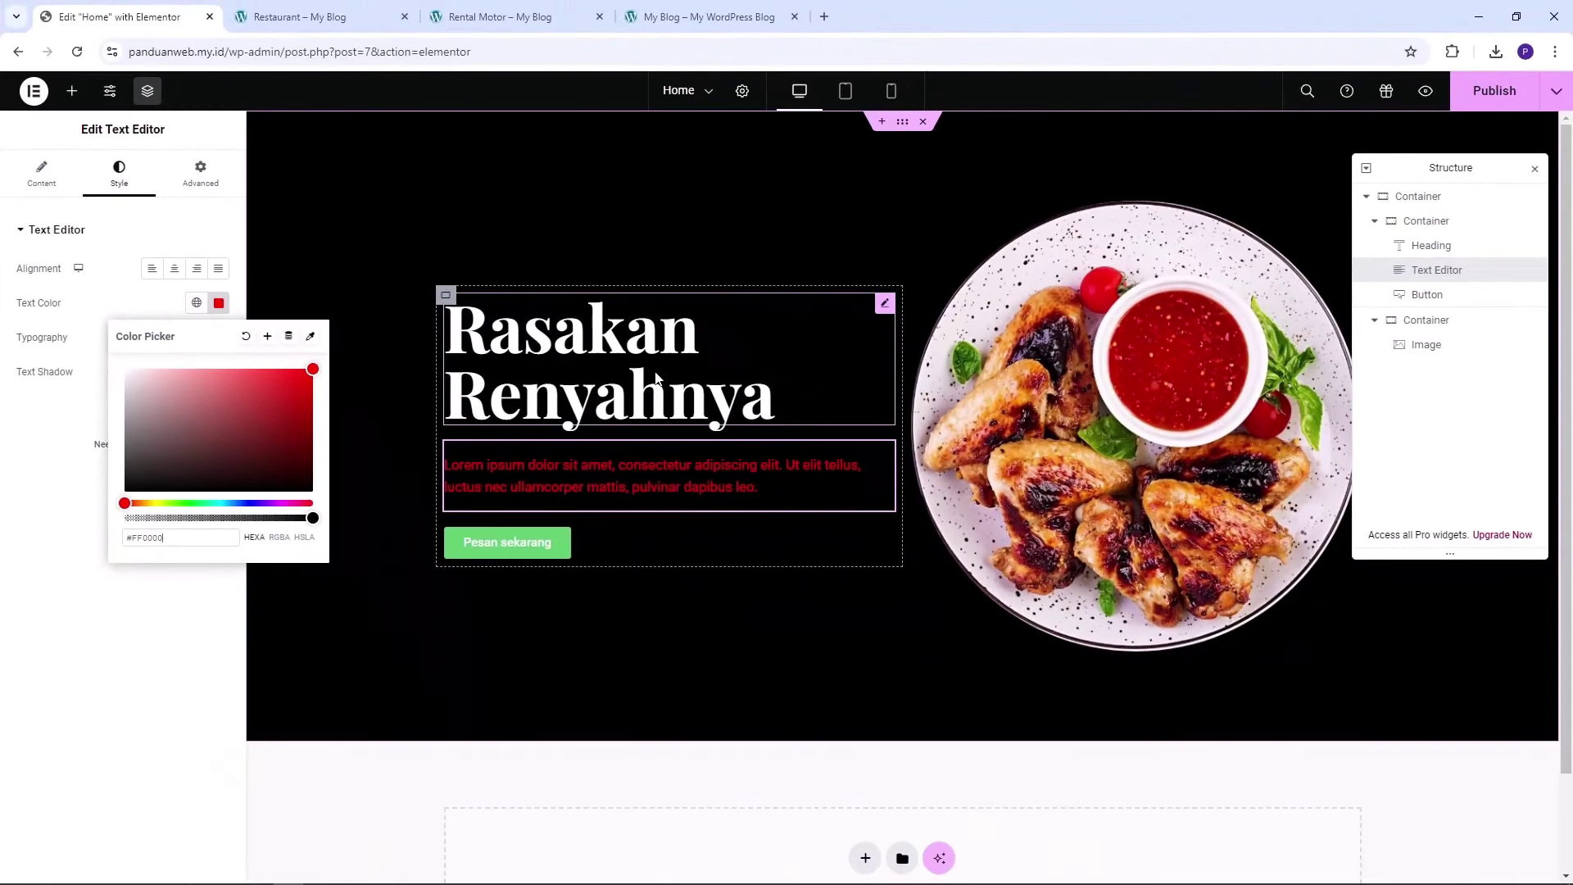
left_click_drag(124, 458, 105, 410)
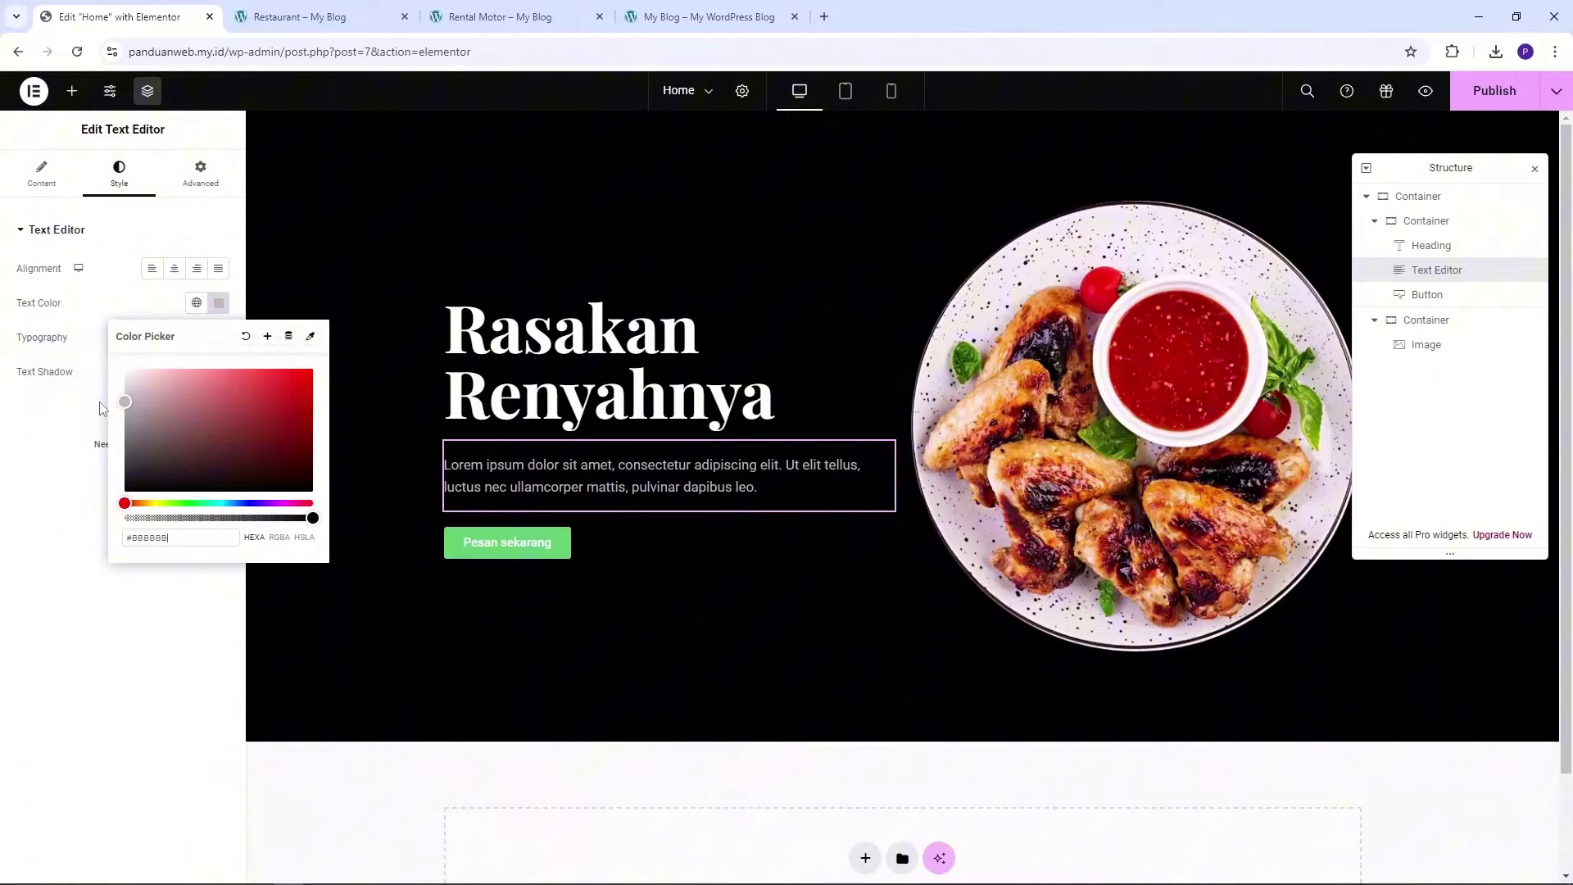
left_click(52, 418)
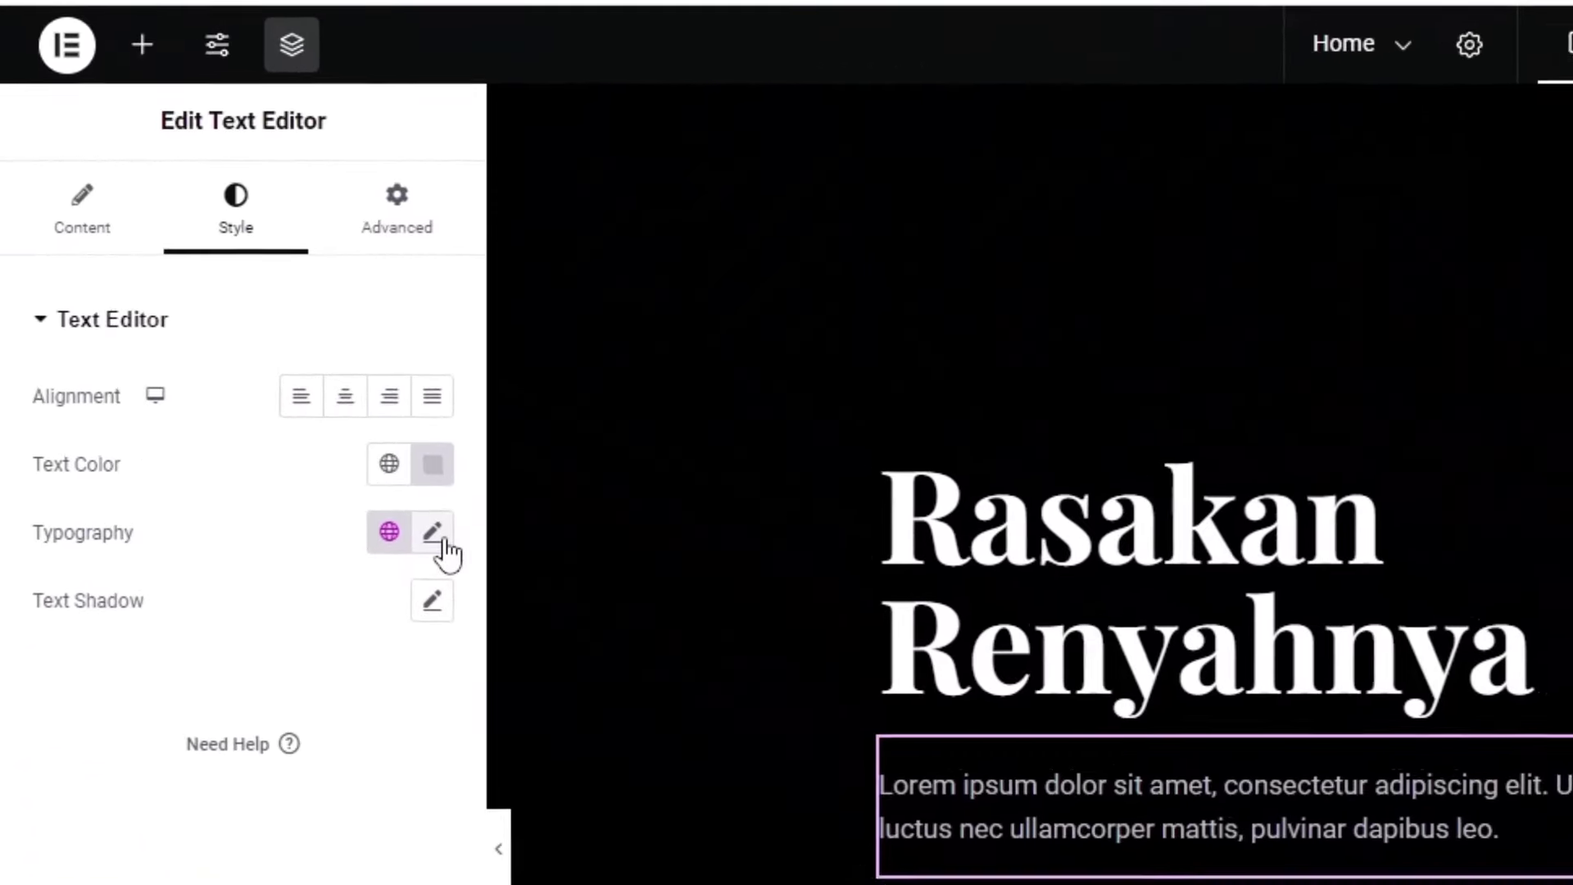
left_click(219, 337)
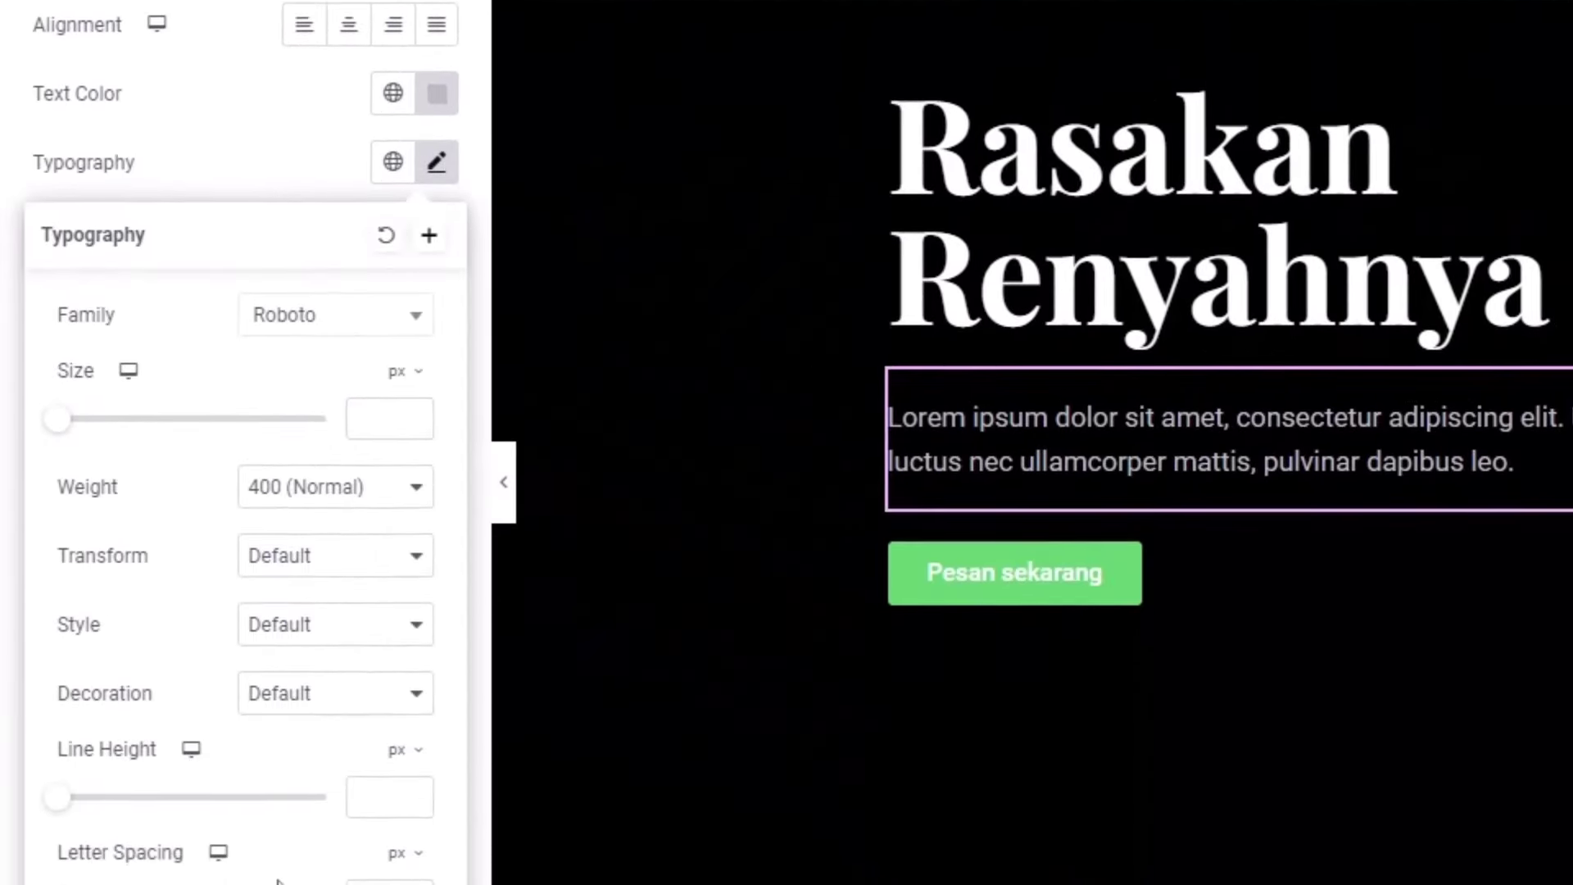
key("Escape")
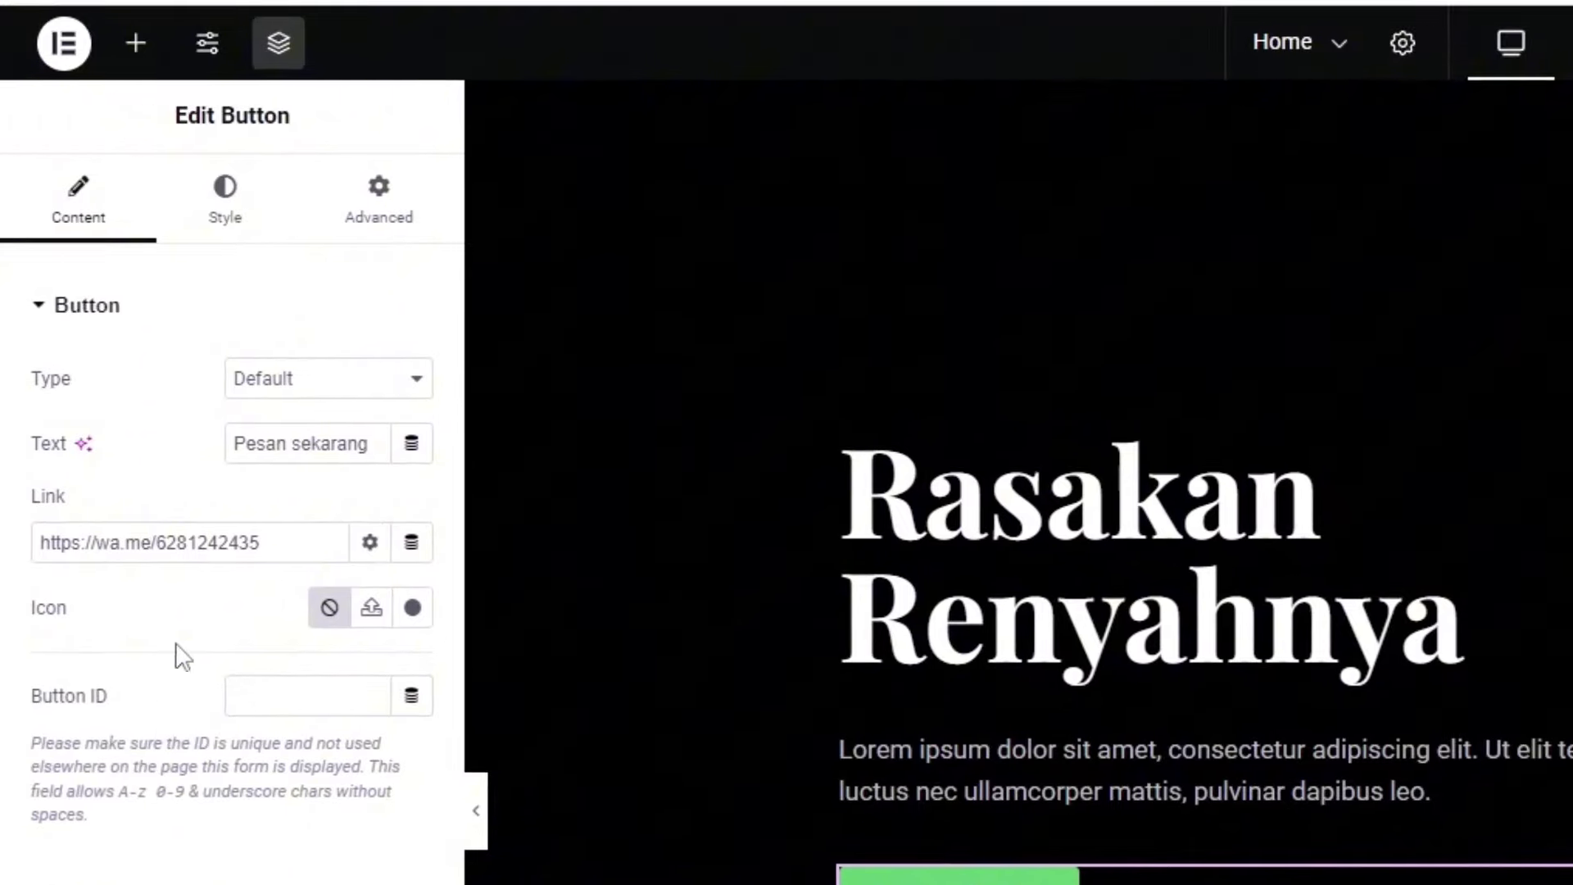
Try red for the "Pesan sekarang" button's background color, settle on blue, and open the button's typography settings
left_click_drag(259, 438, 373, 443)
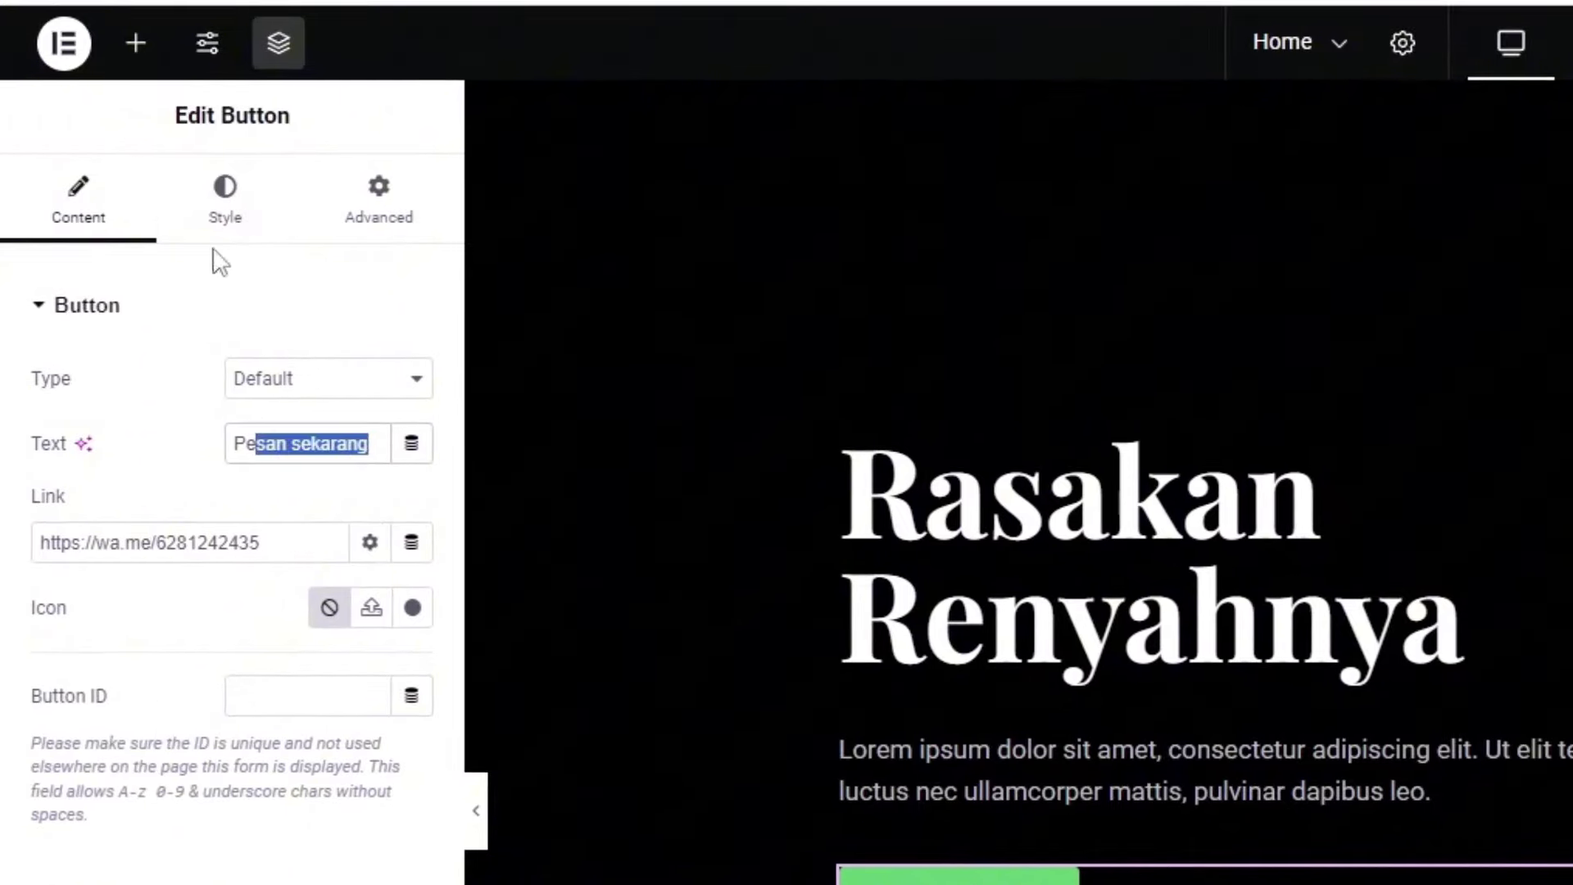
left_click(229, 203)
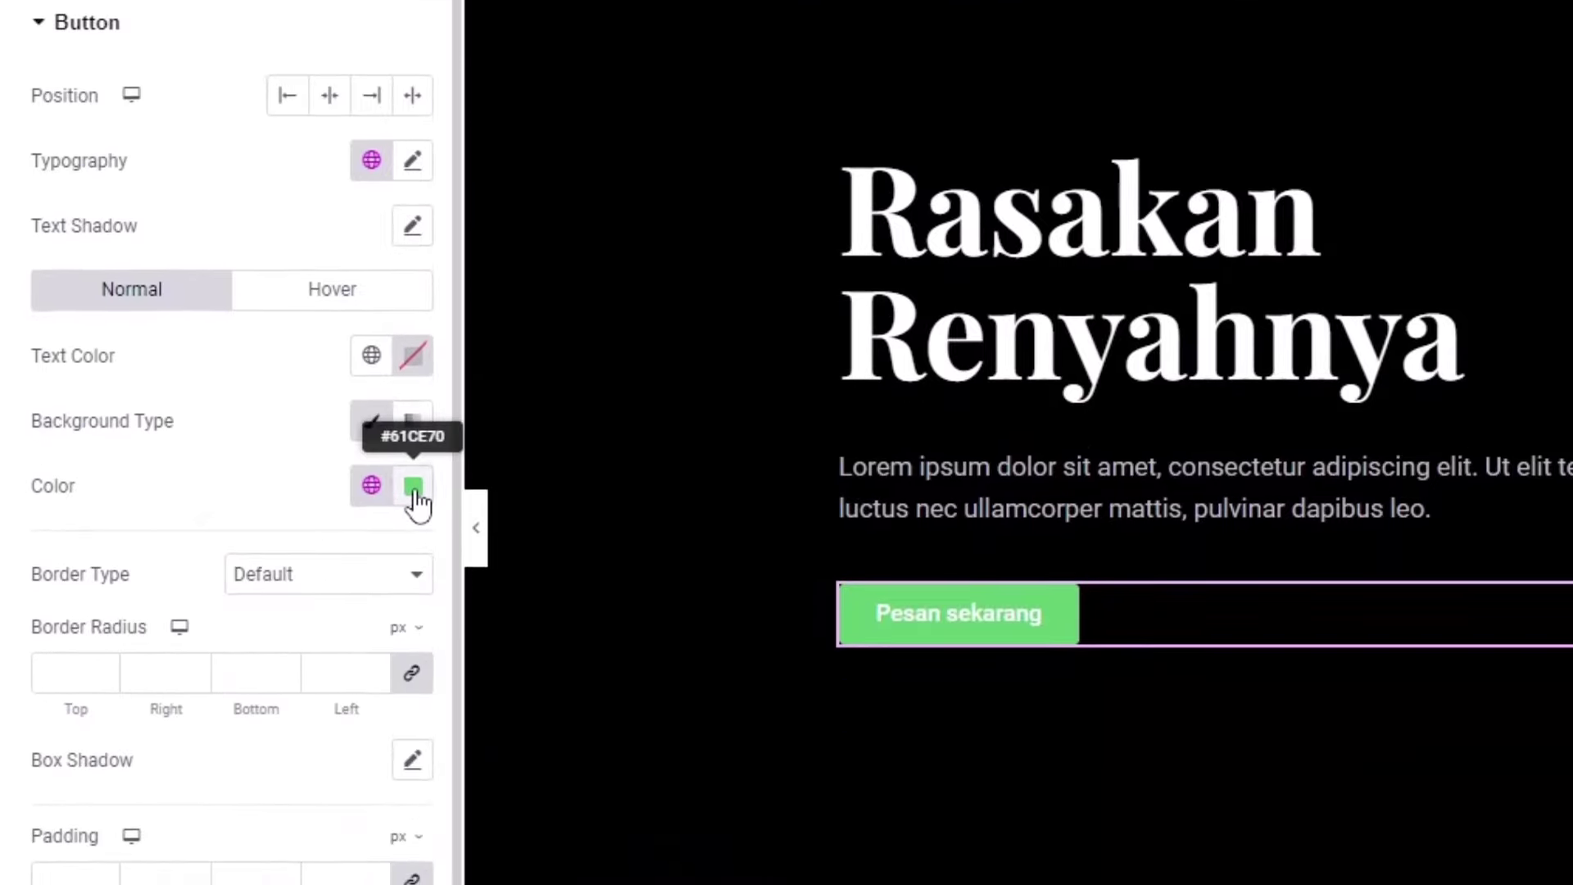
left_click(412, 739)
left_click_drag(467, 860, 588, 864)
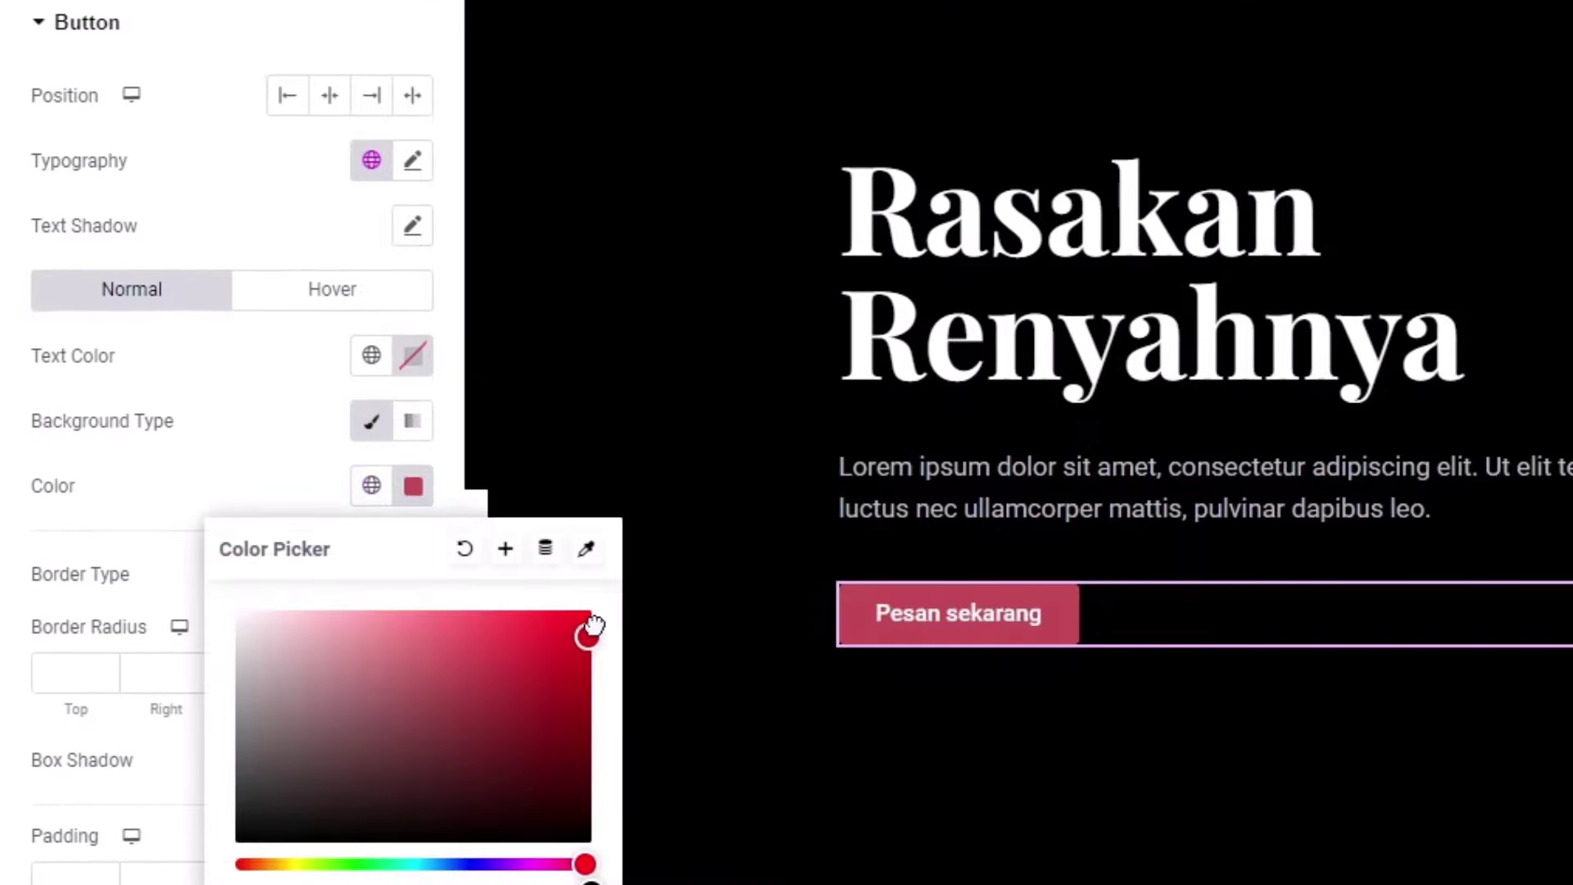
left_click_drag(590, 625, 626, 573)
left_click_drag(585, 864, 463, 865)
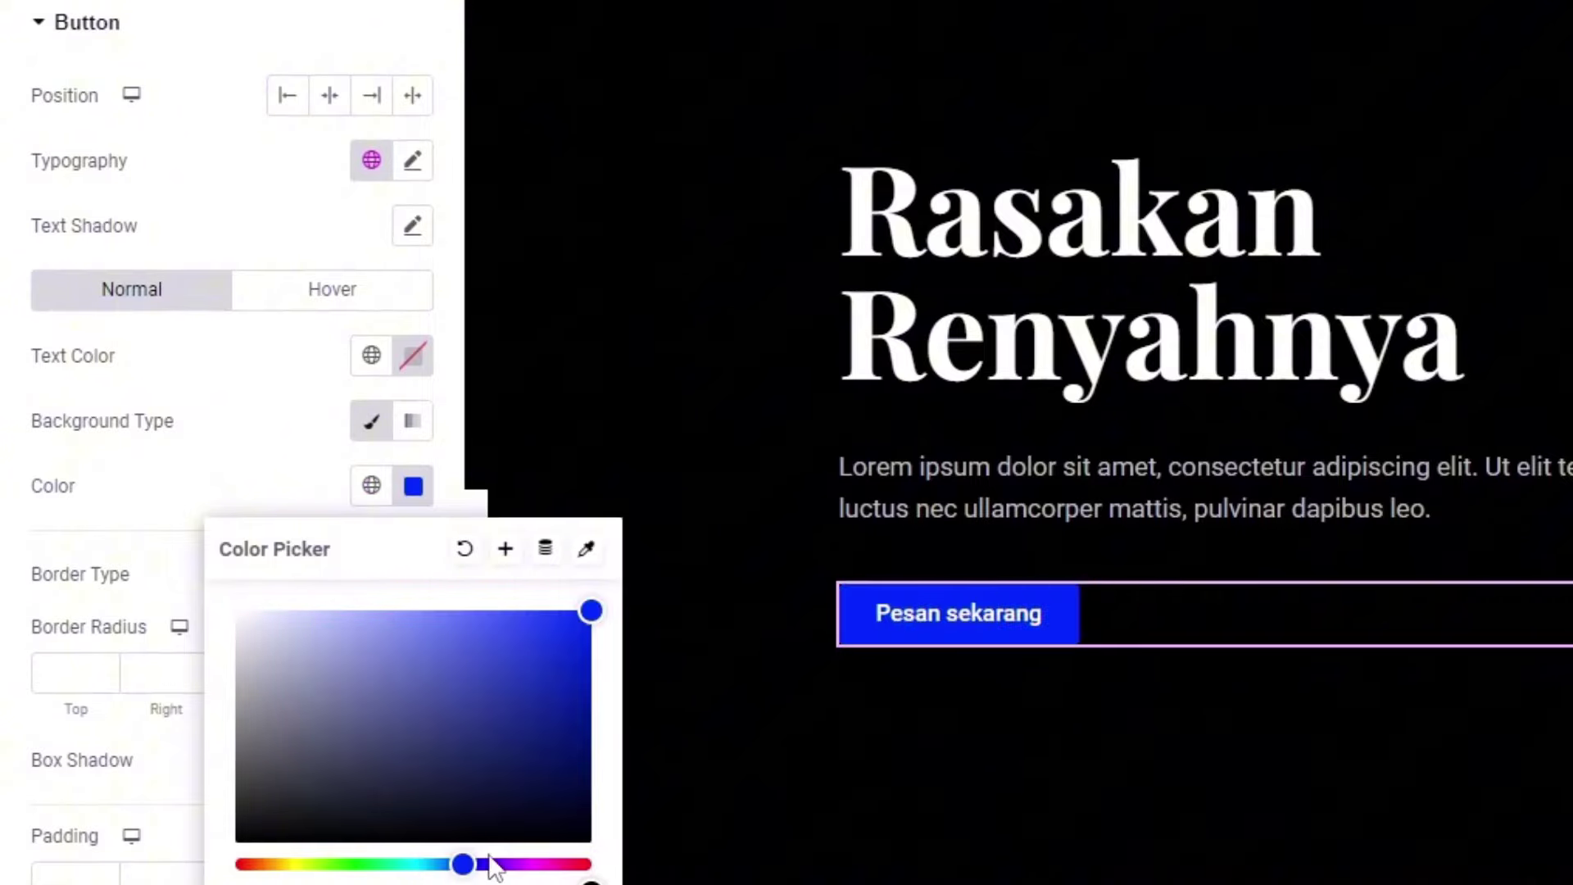
left_click(205, 453)
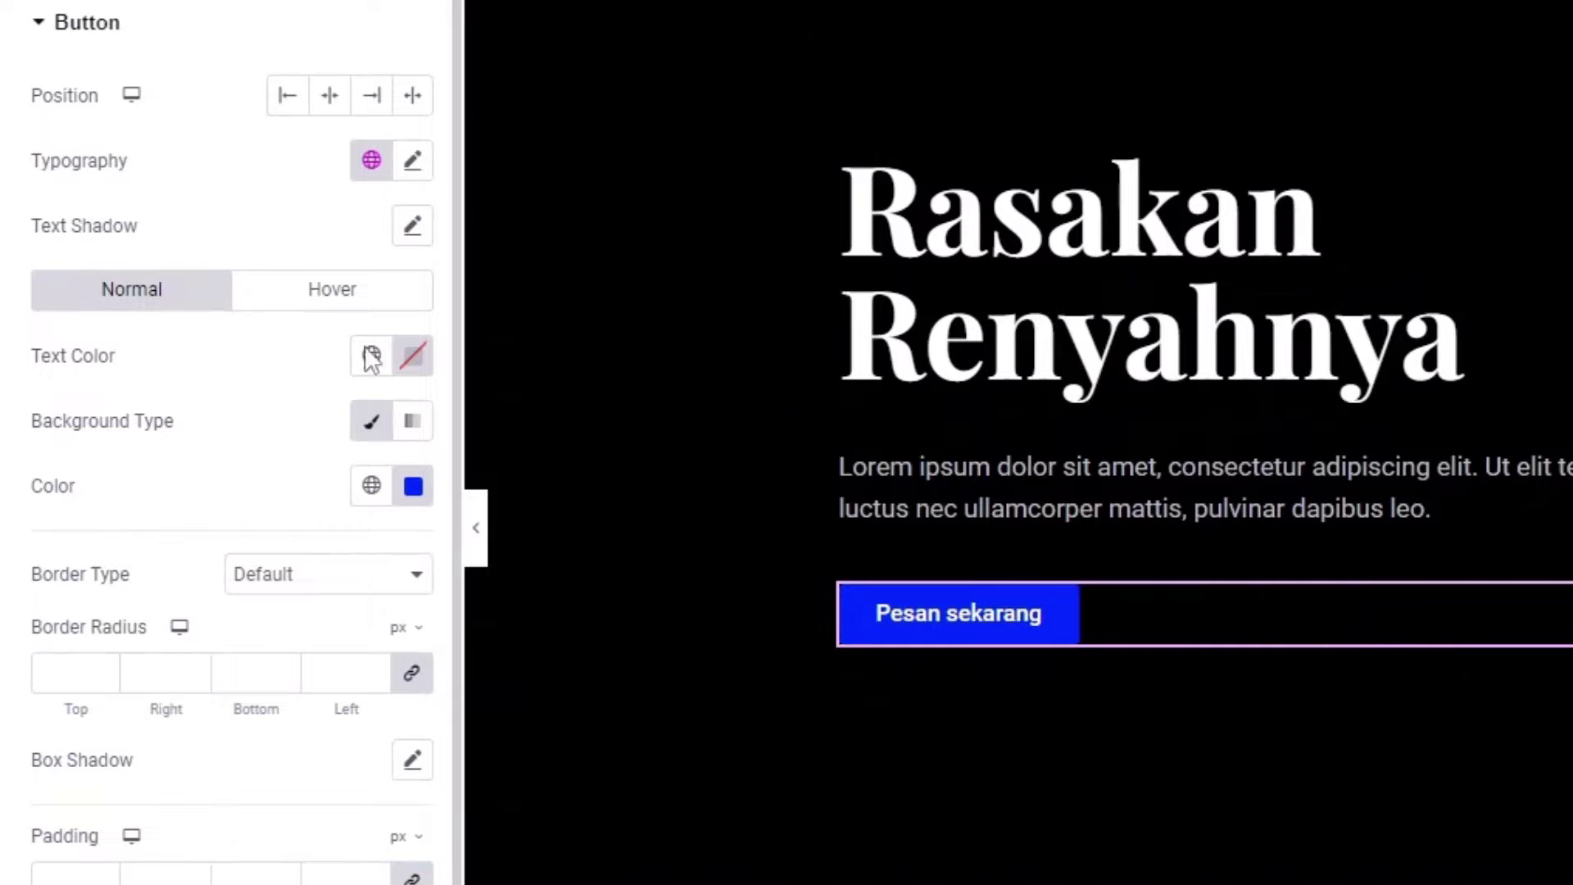
left_click(428, 160)
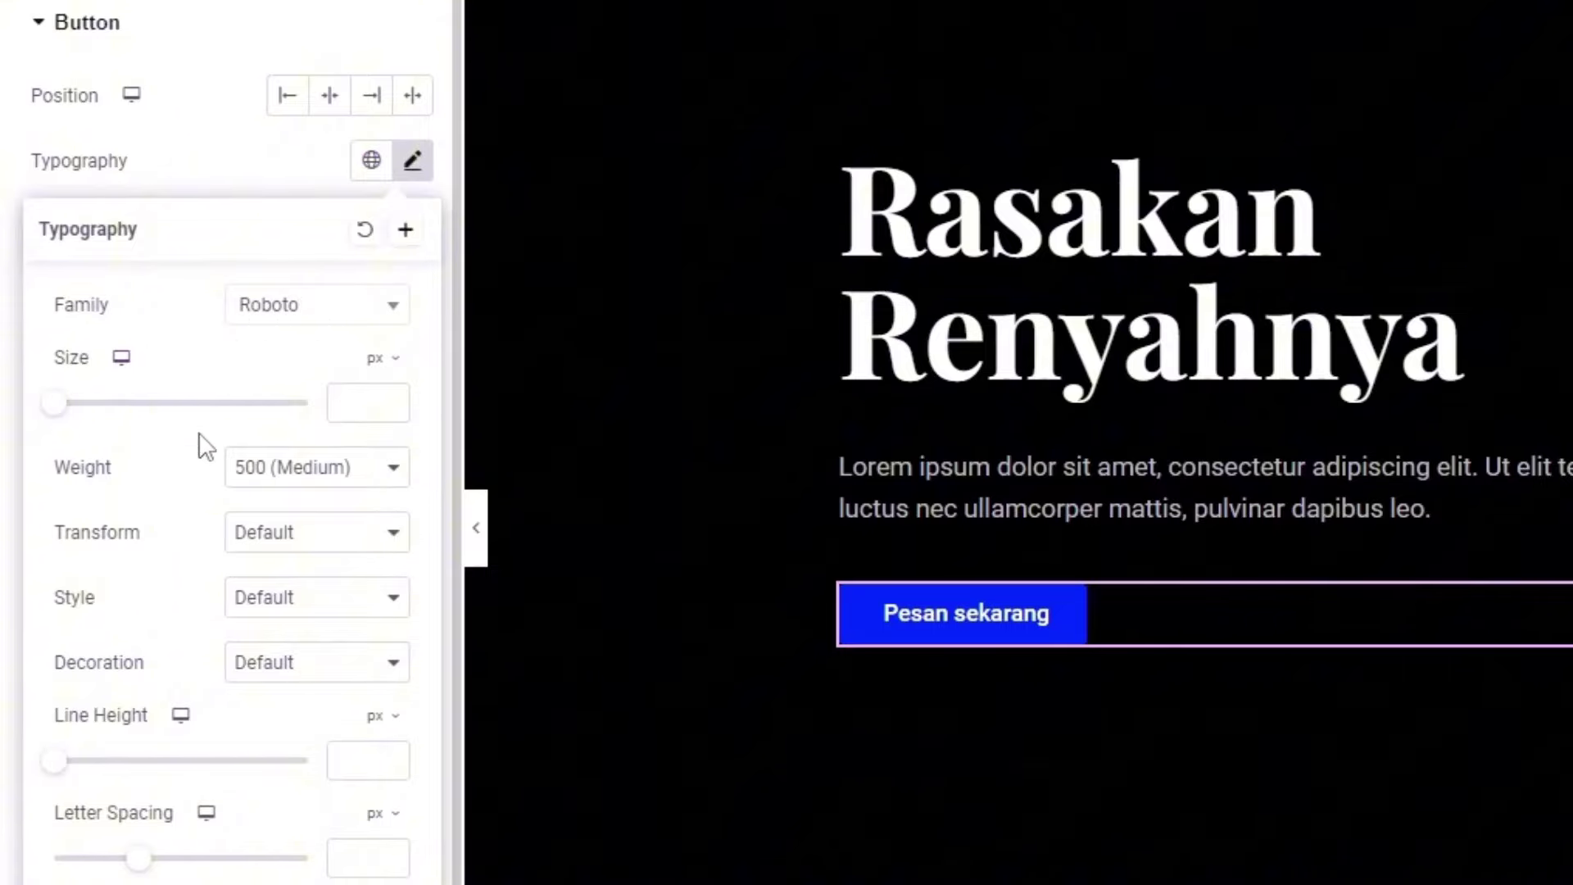
left_click(193, 169)
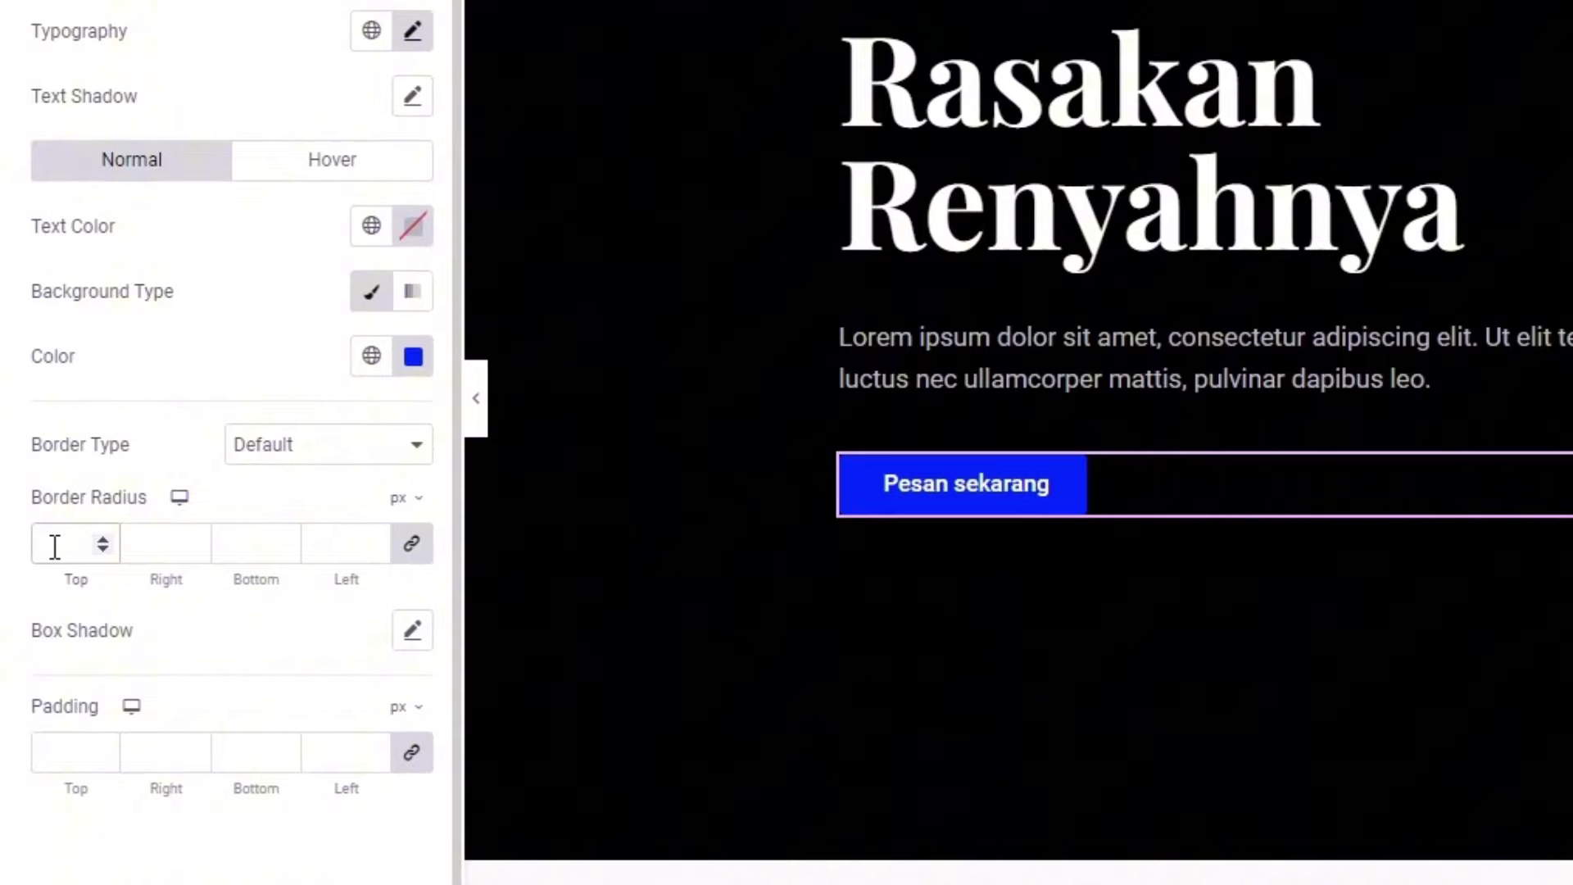
Round all corners of the "Pesan sekarang" button with a 50 px border radius and publish the page
left_click(54, 547)
type("50")
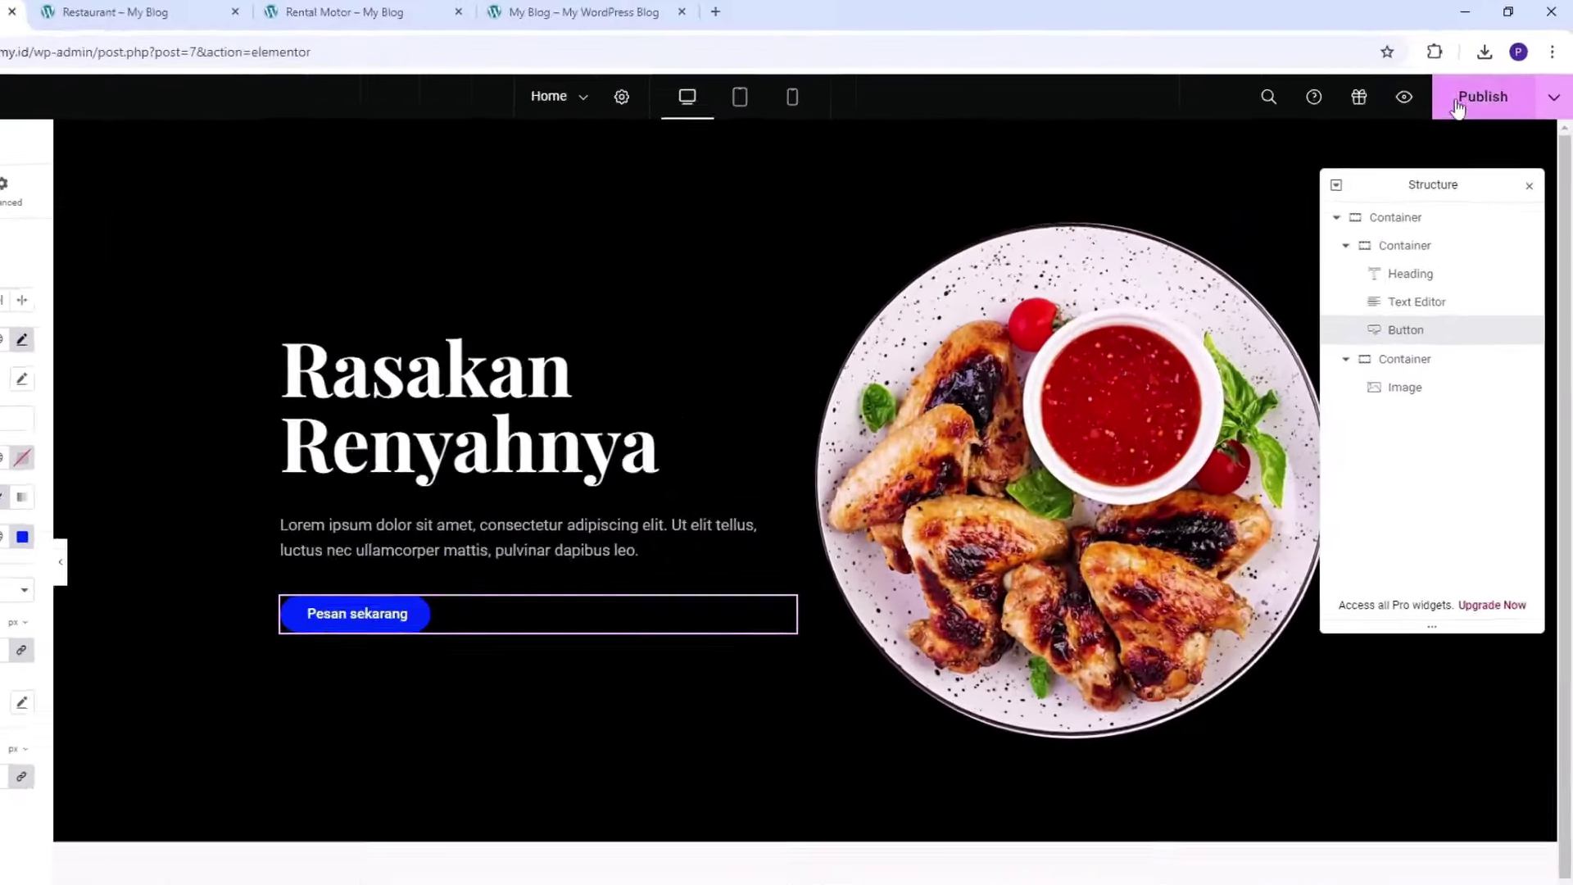
left_click(1457, 102)
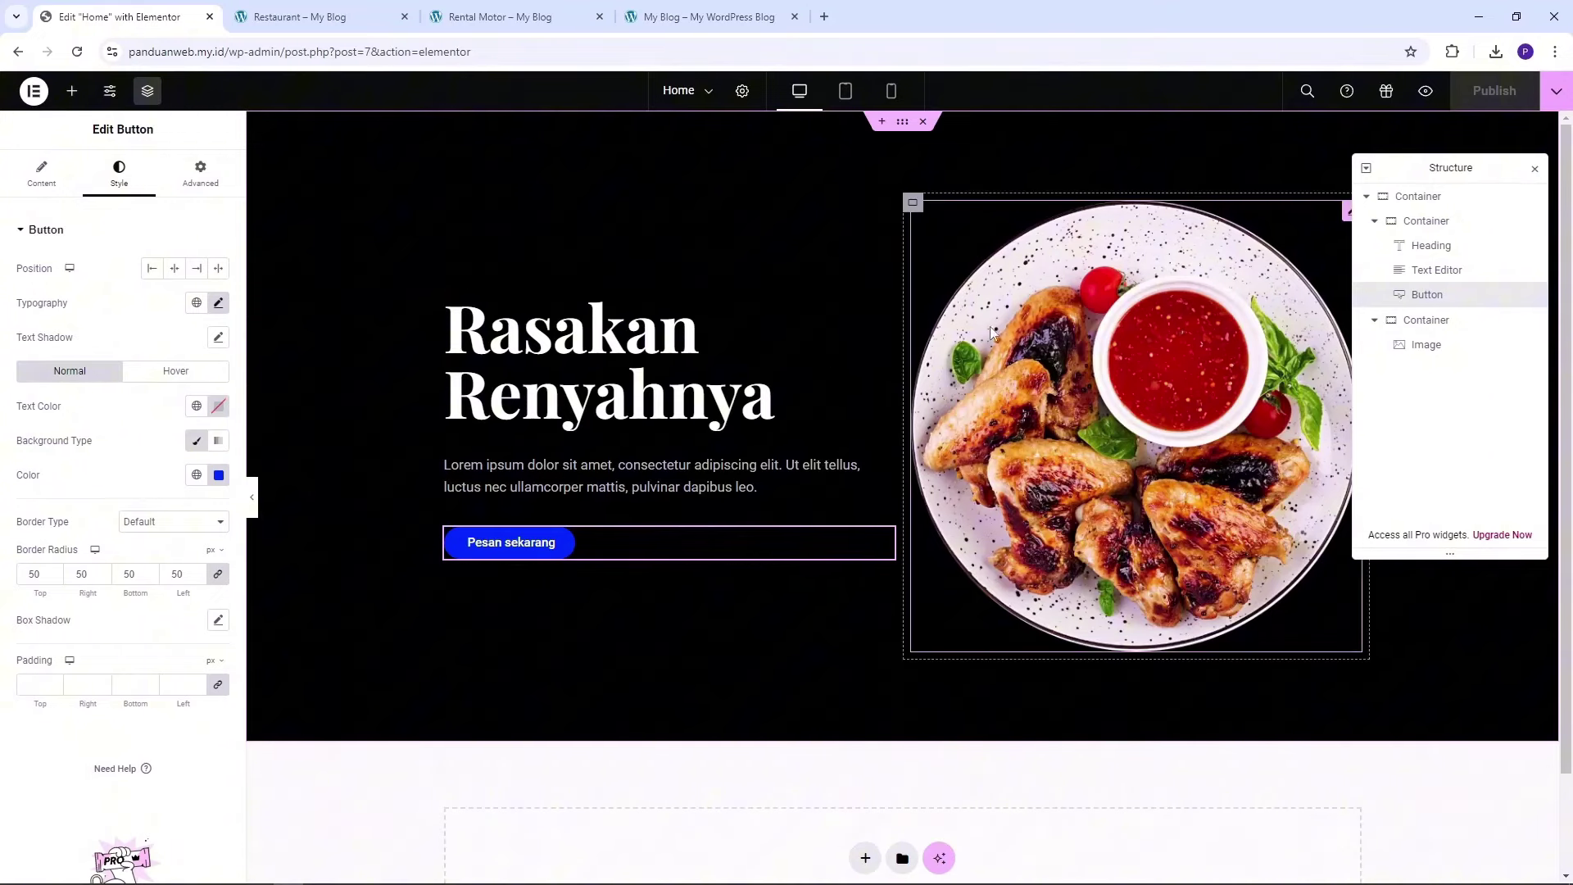
Review the finished hero section, and examine the Restaurant template's hero, "All About Us" and "What We Offer" sections for reference
scroll(1144, 460, "down", 2)
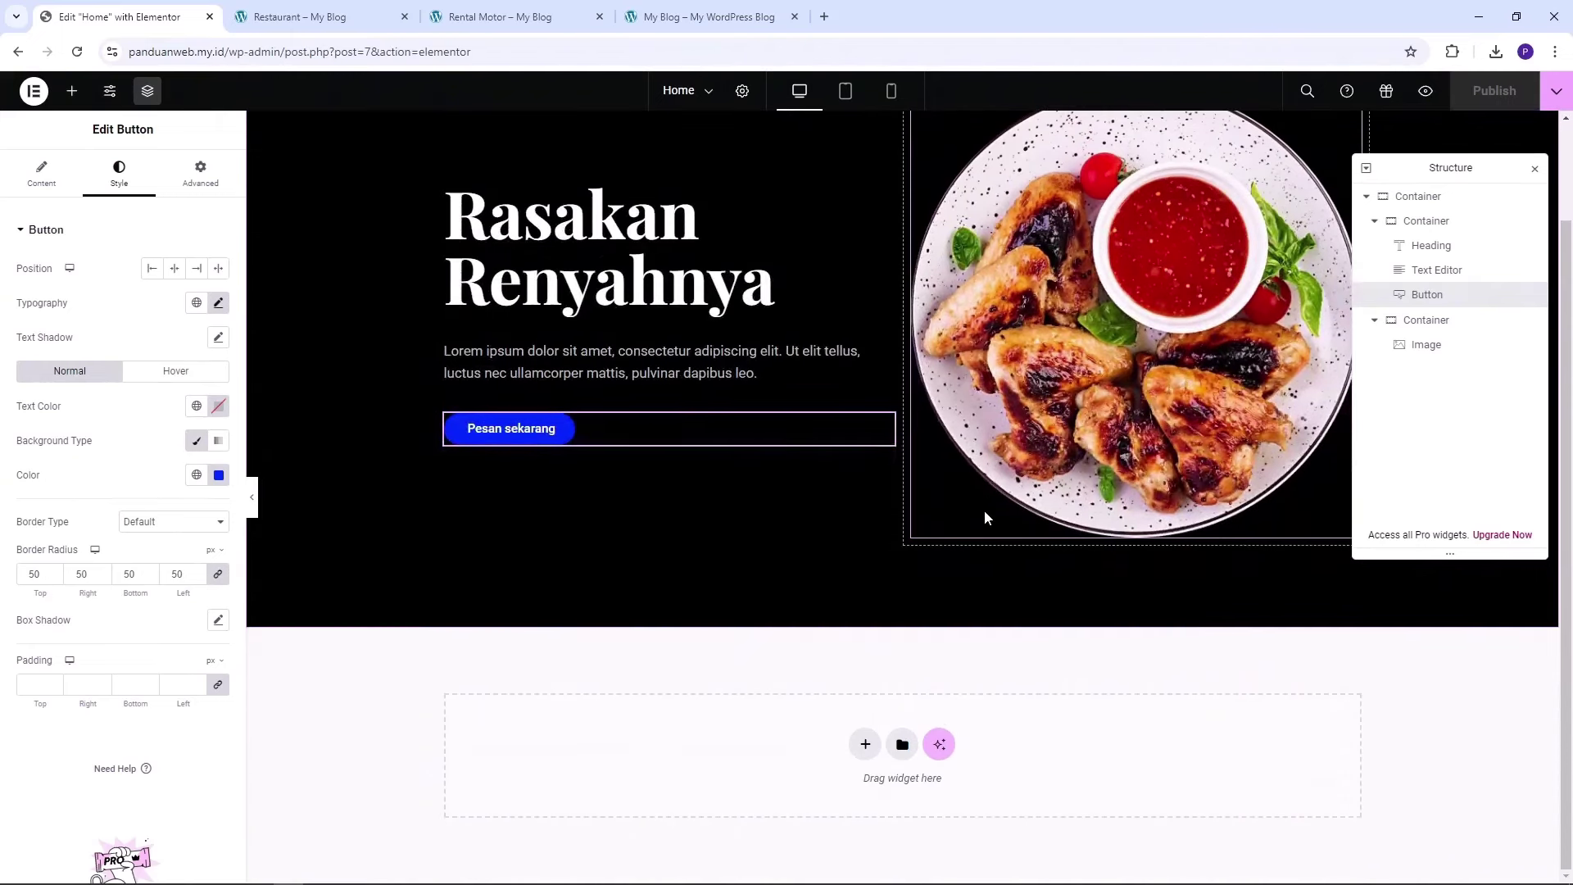
scroll(986, 518, "up", 2)
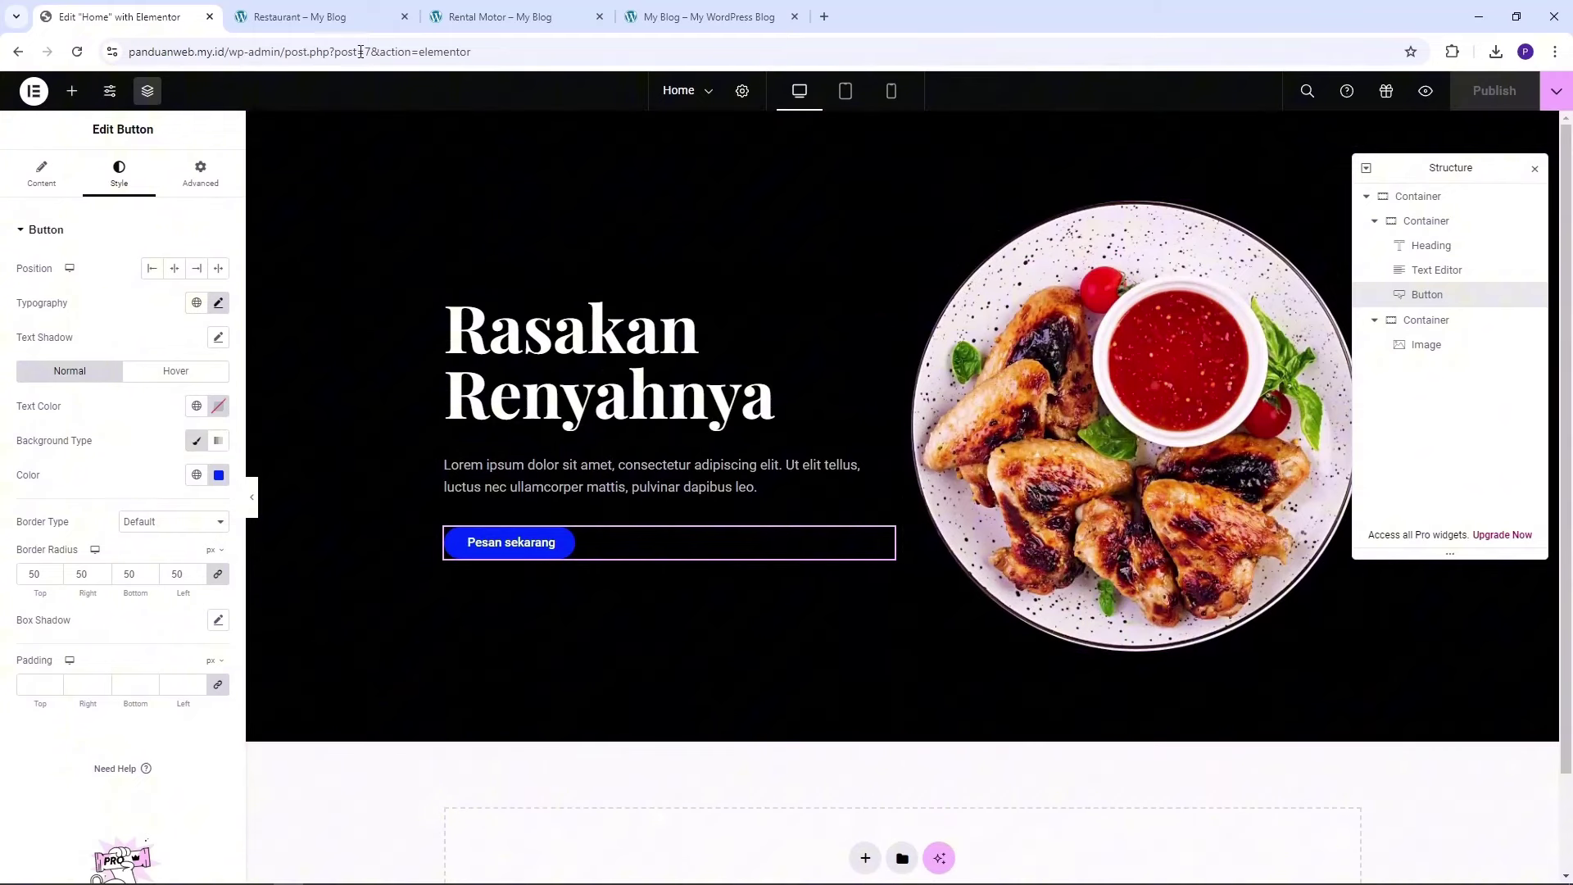
left_click(343, 10)
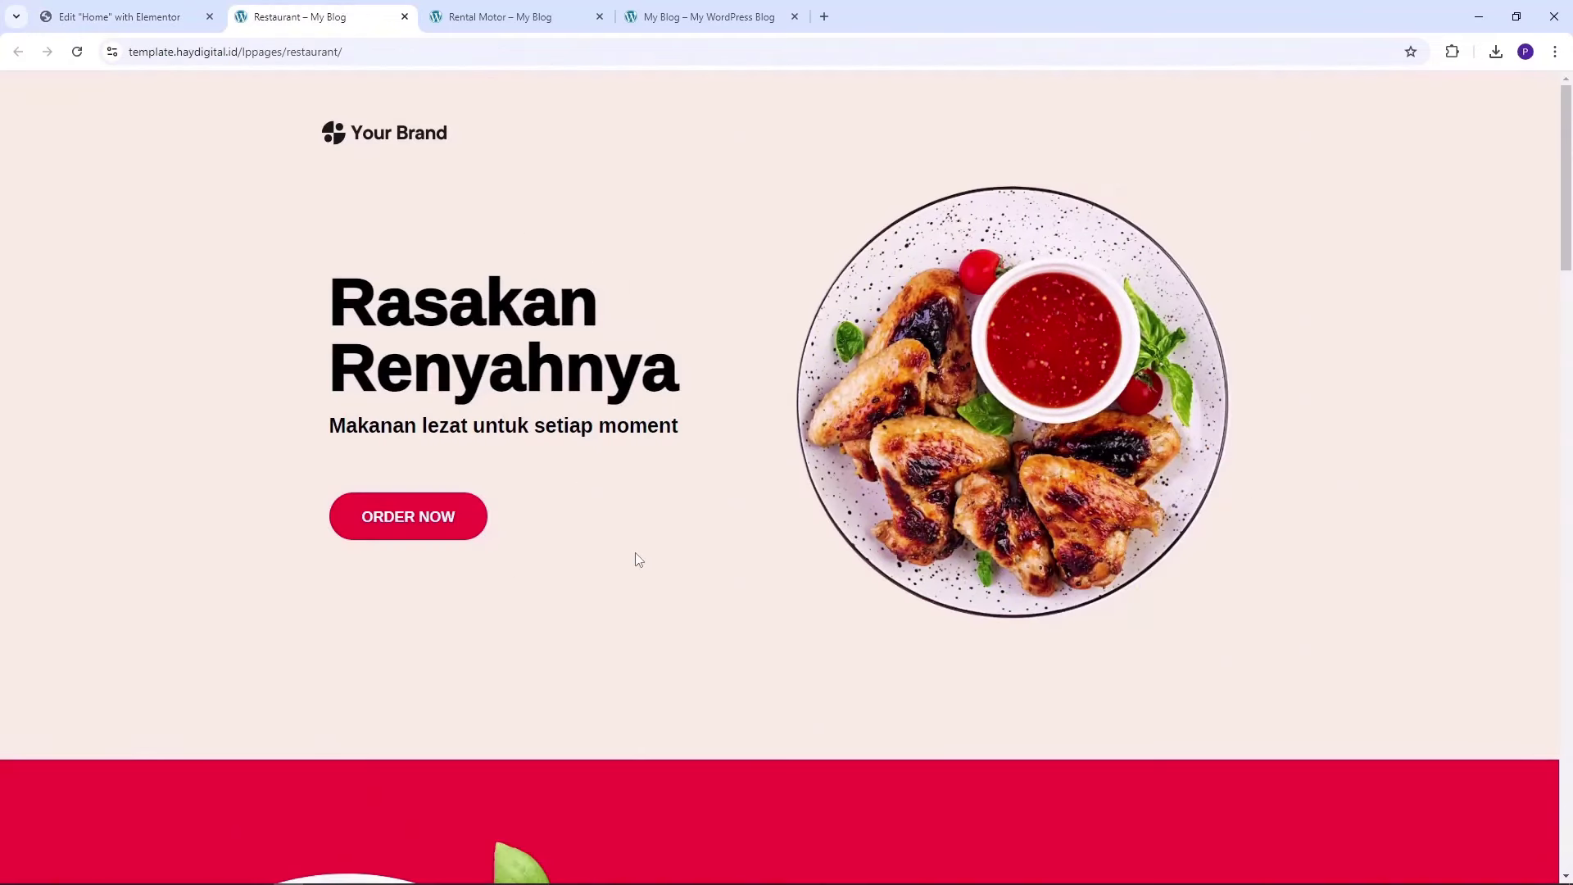
scroll(639, 559, "down", 8)
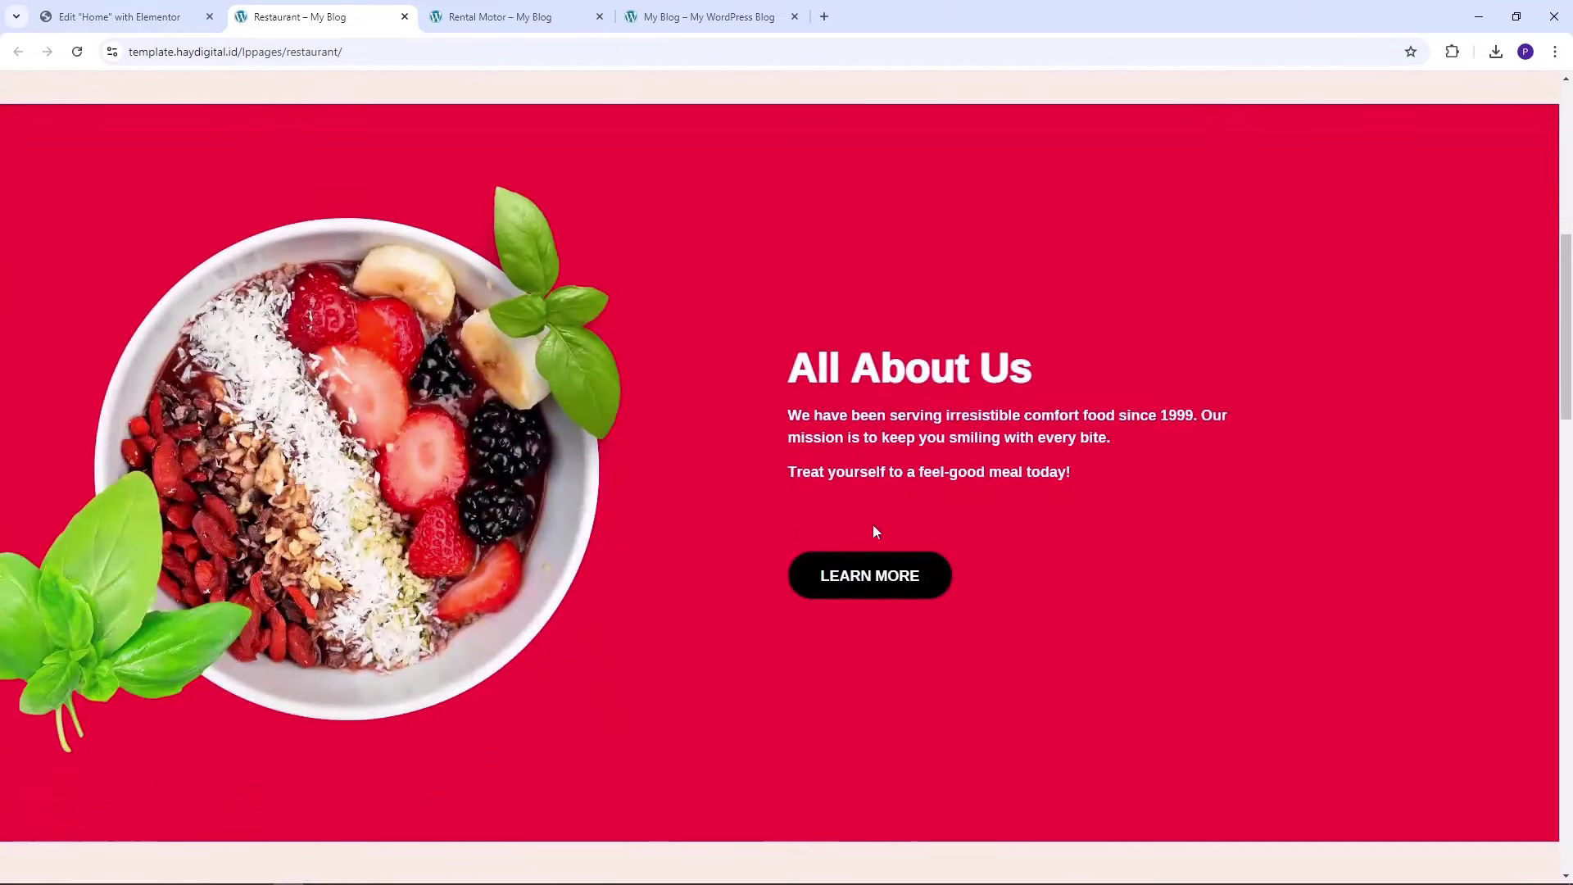
scroll(965, 460, "down", 5)
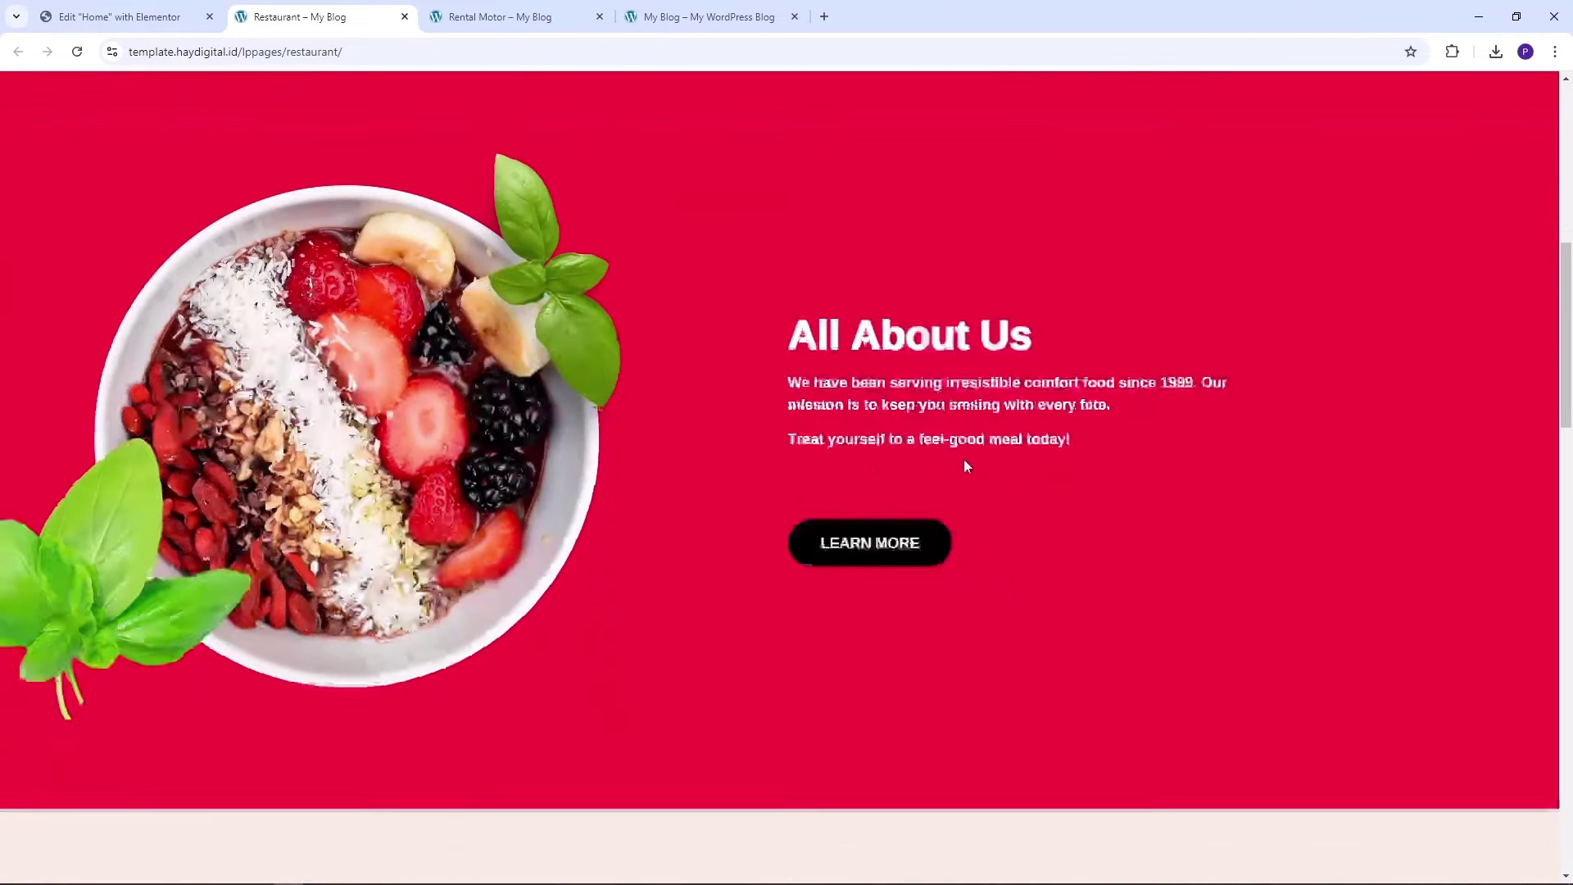
scroll(967, 468, "down", 3)
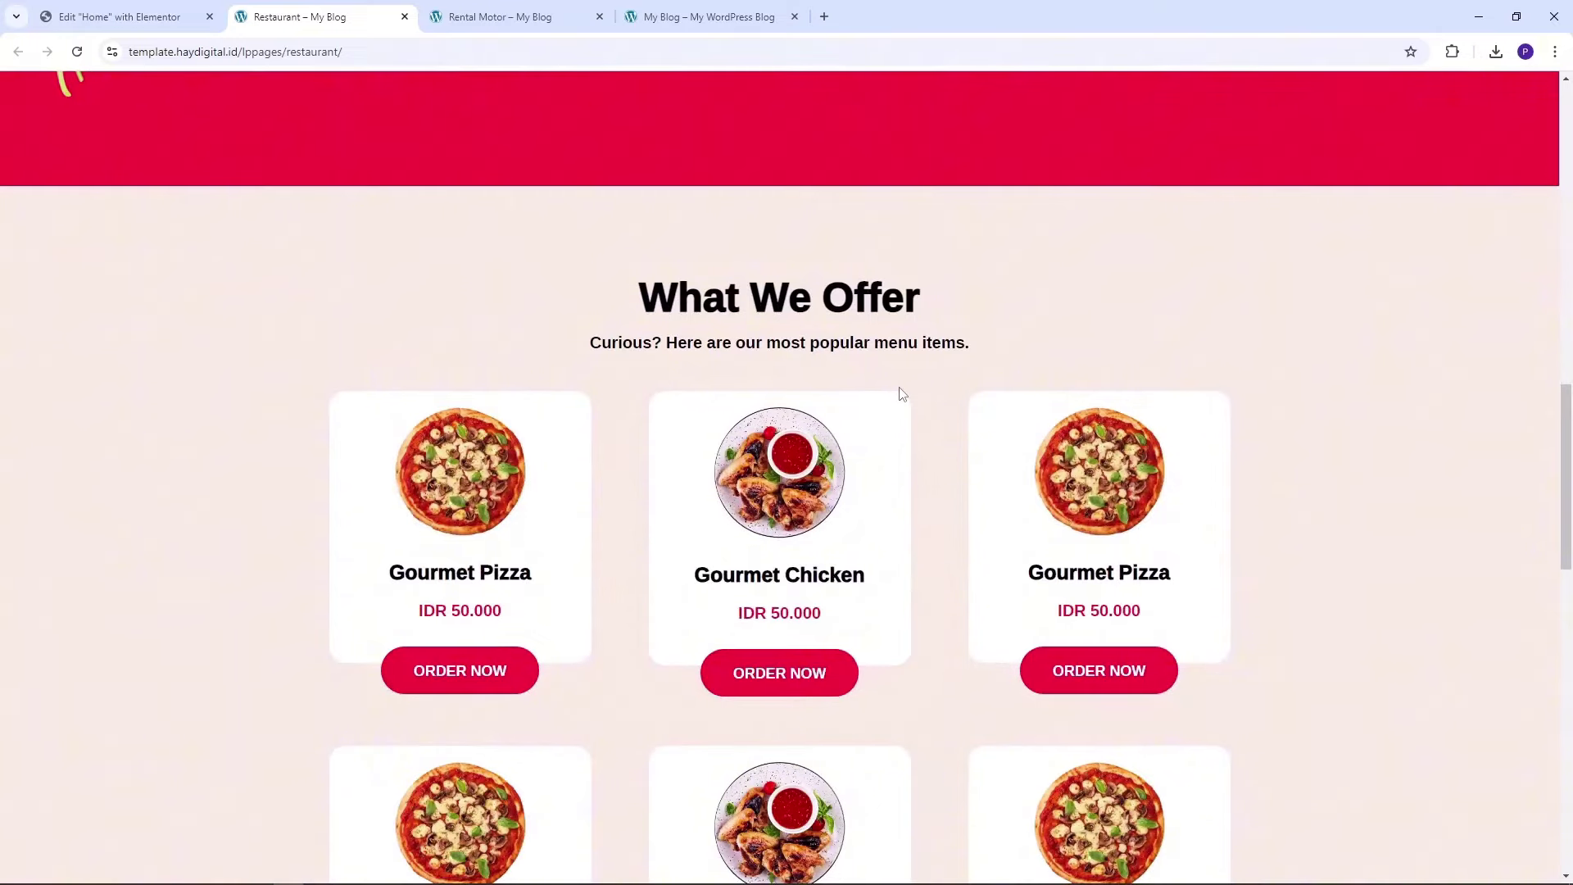
scroll(955, 734, "down", 3)
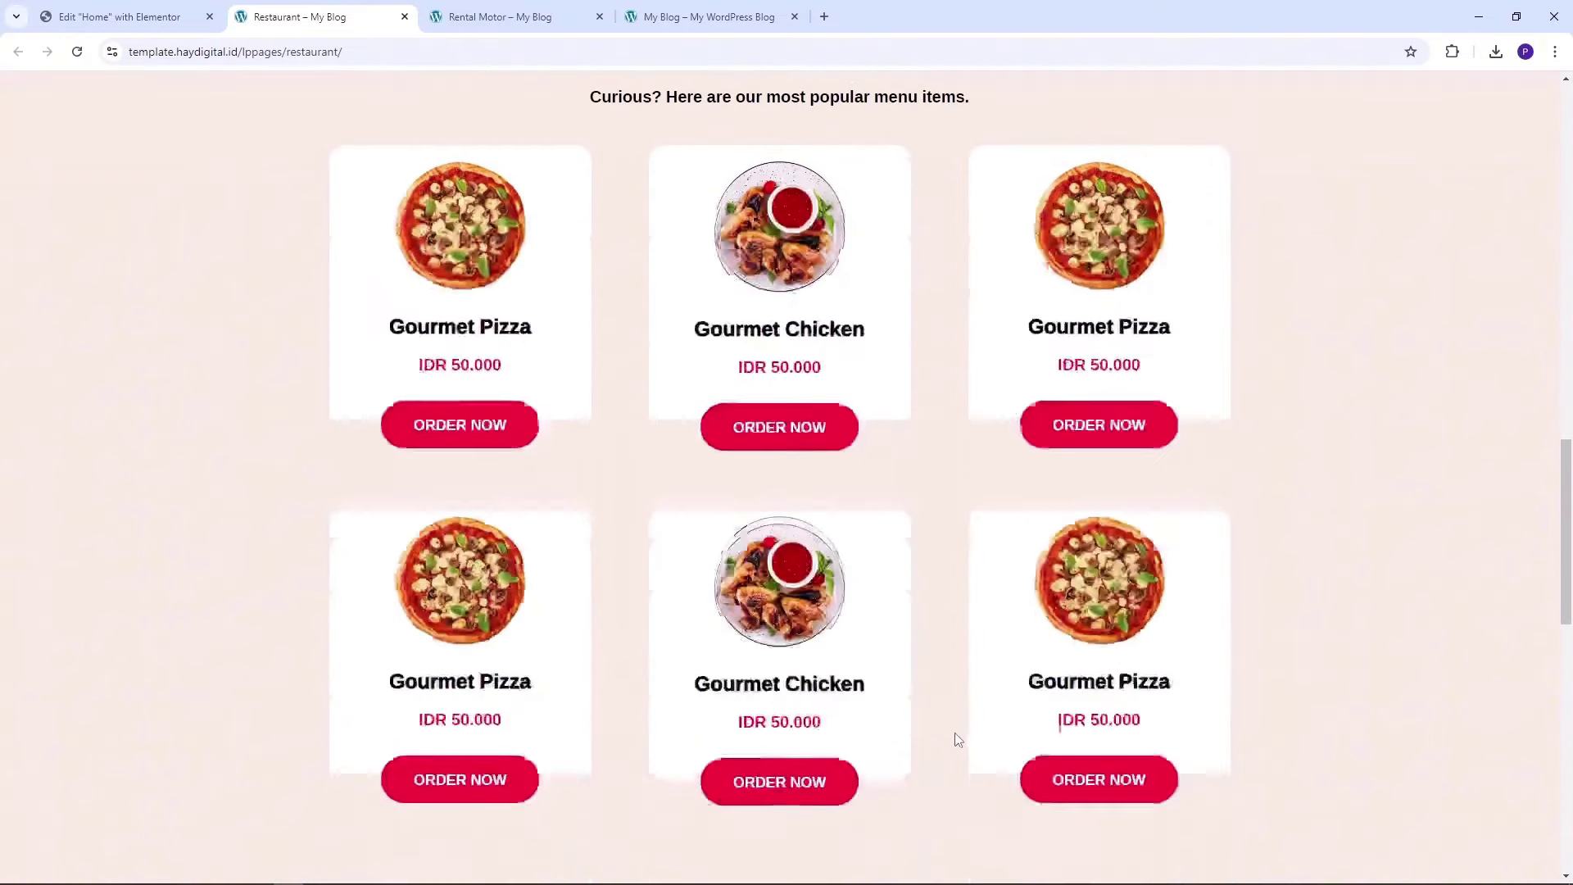
scroll(956, 736, "up", 7)
scroll(951, 731, "up", 9)
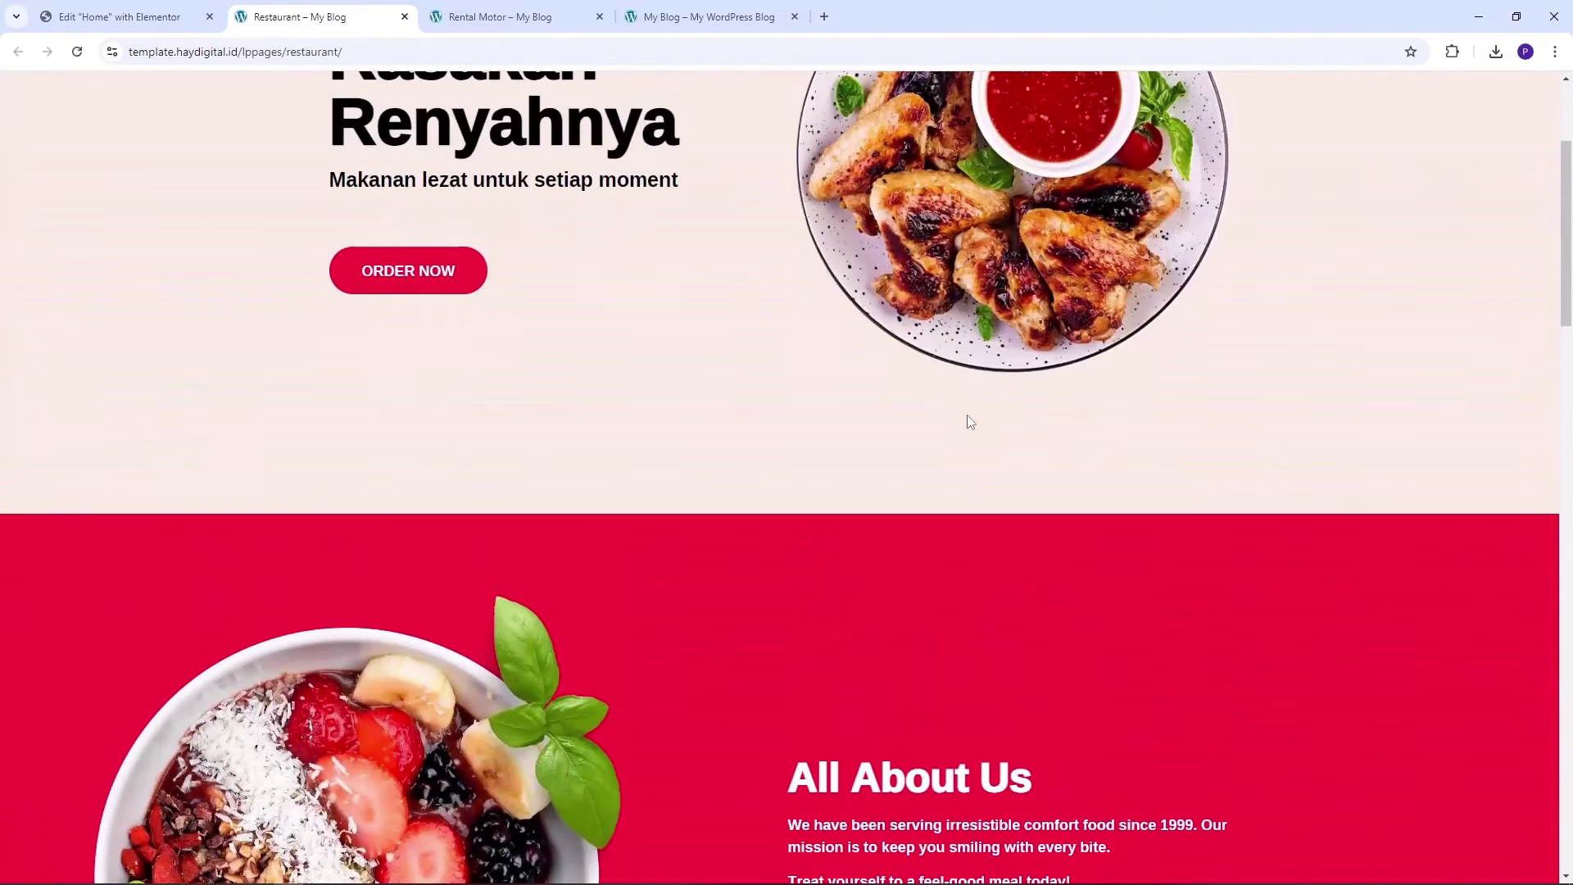
scroll(974, 397, "down", 3)
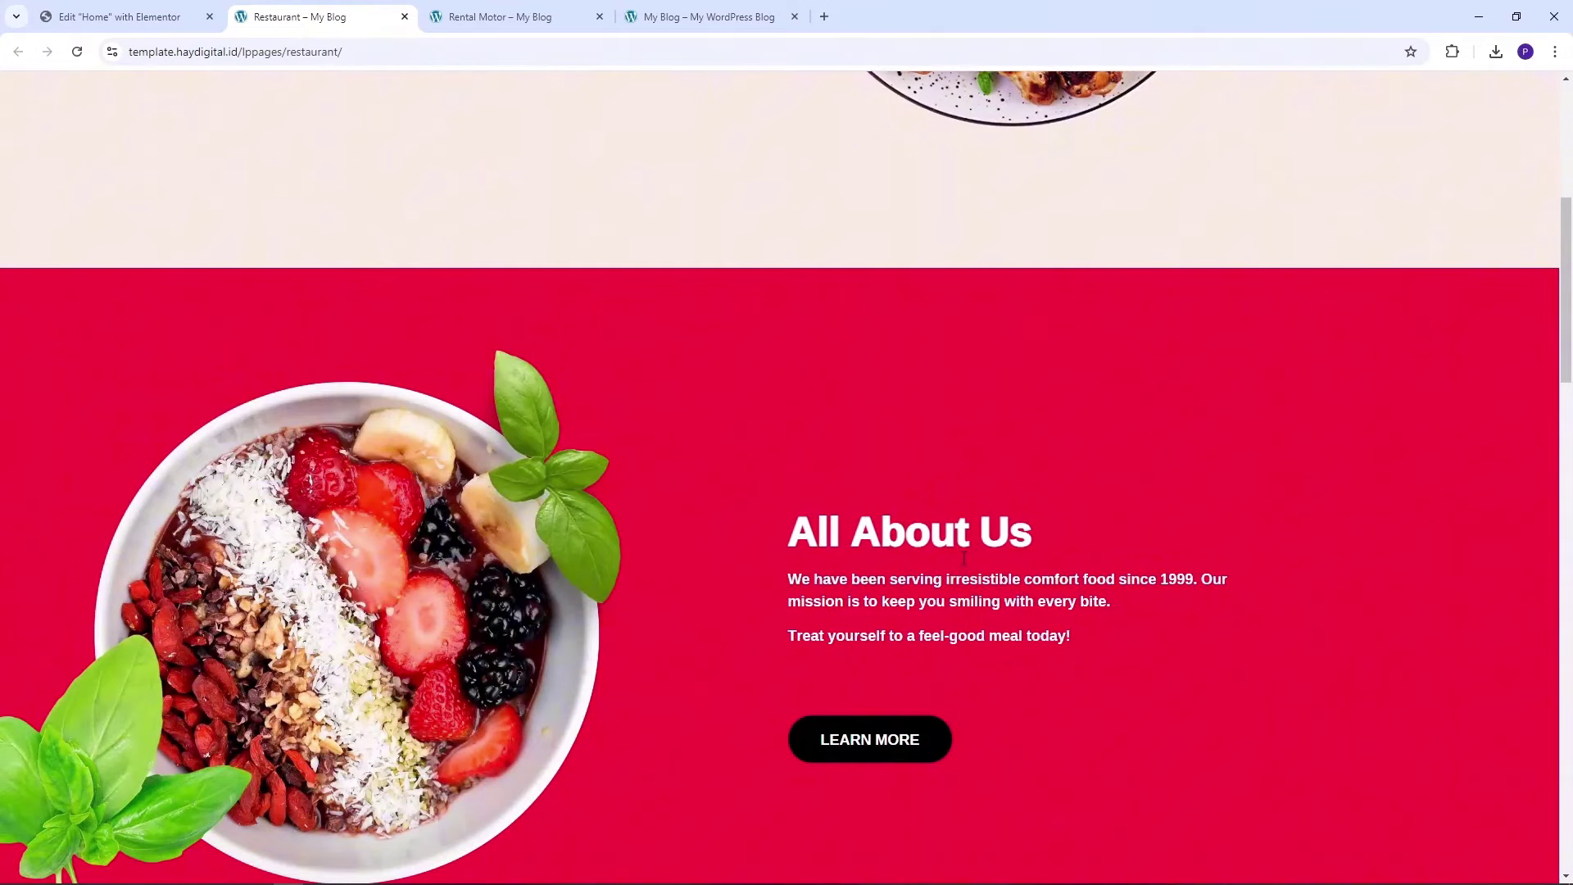
scroll(964, 558, "up", 6)
scroll(955, 554, "down", 5)
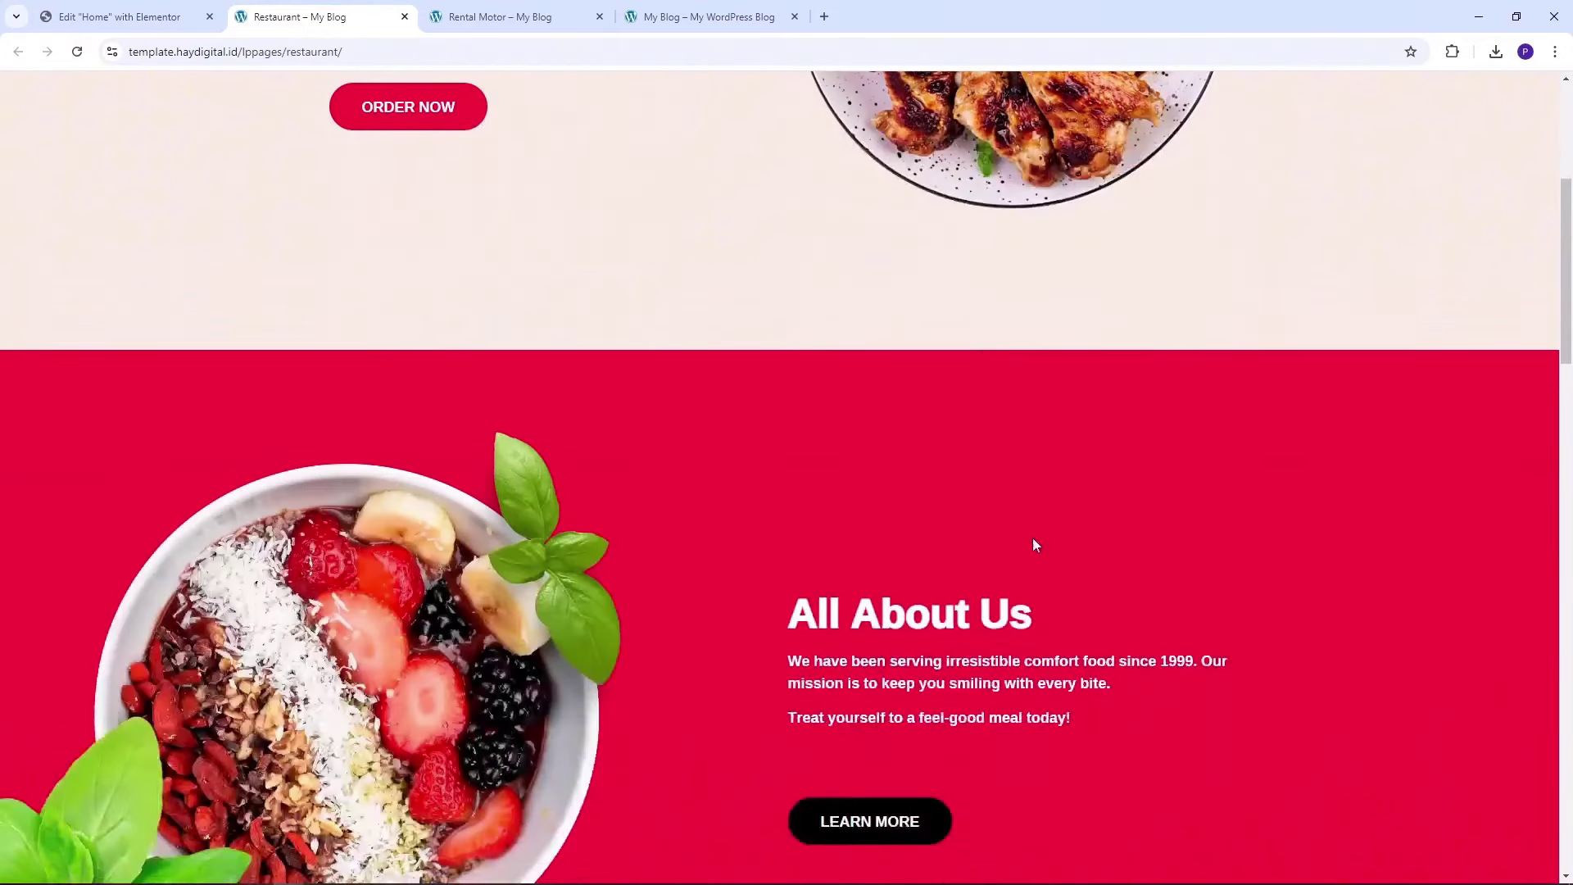
scroll(966, 452, "down", 2)
scroll(774, 445, "up", 7)
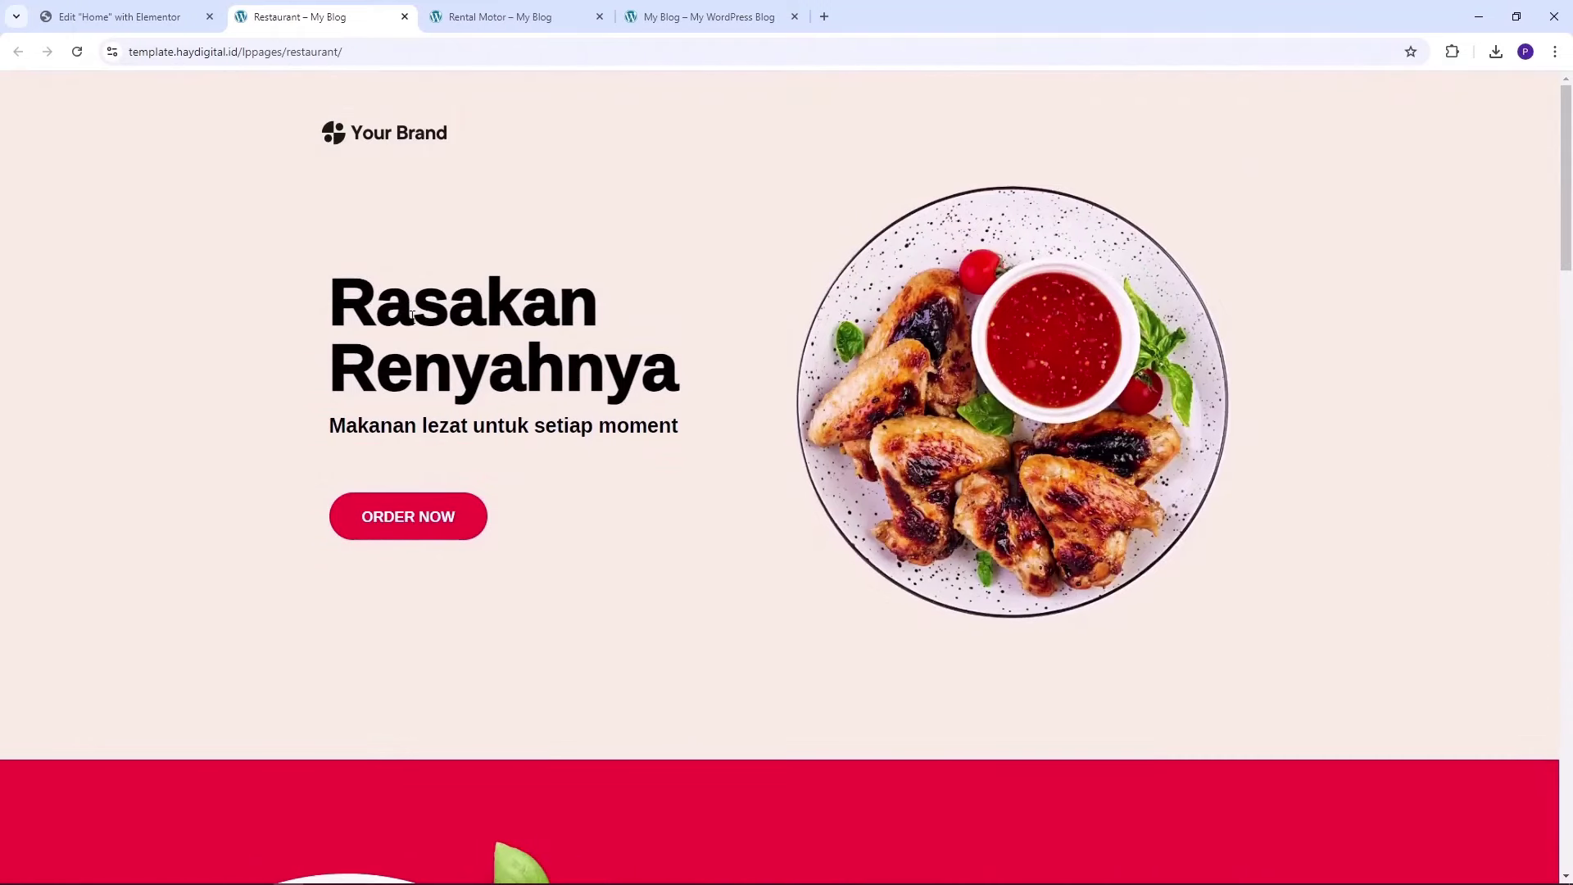
scroll(1100, 529, "down", 7)
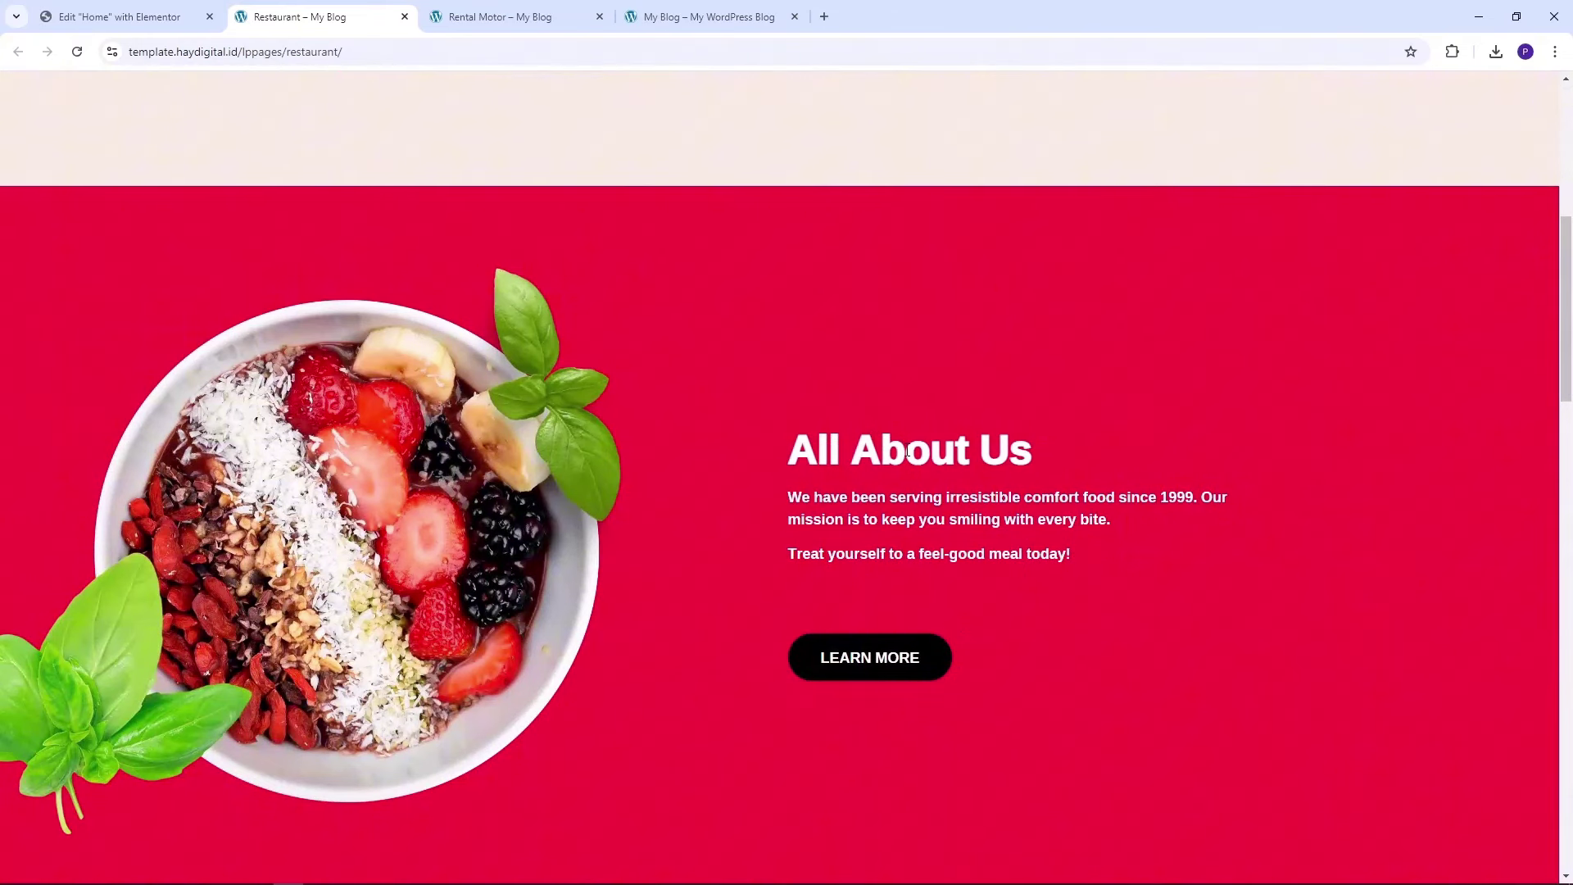
Return to the Elementor editor and add a Flexbox container with two equal columns below the hero section
left_click(119, 11)
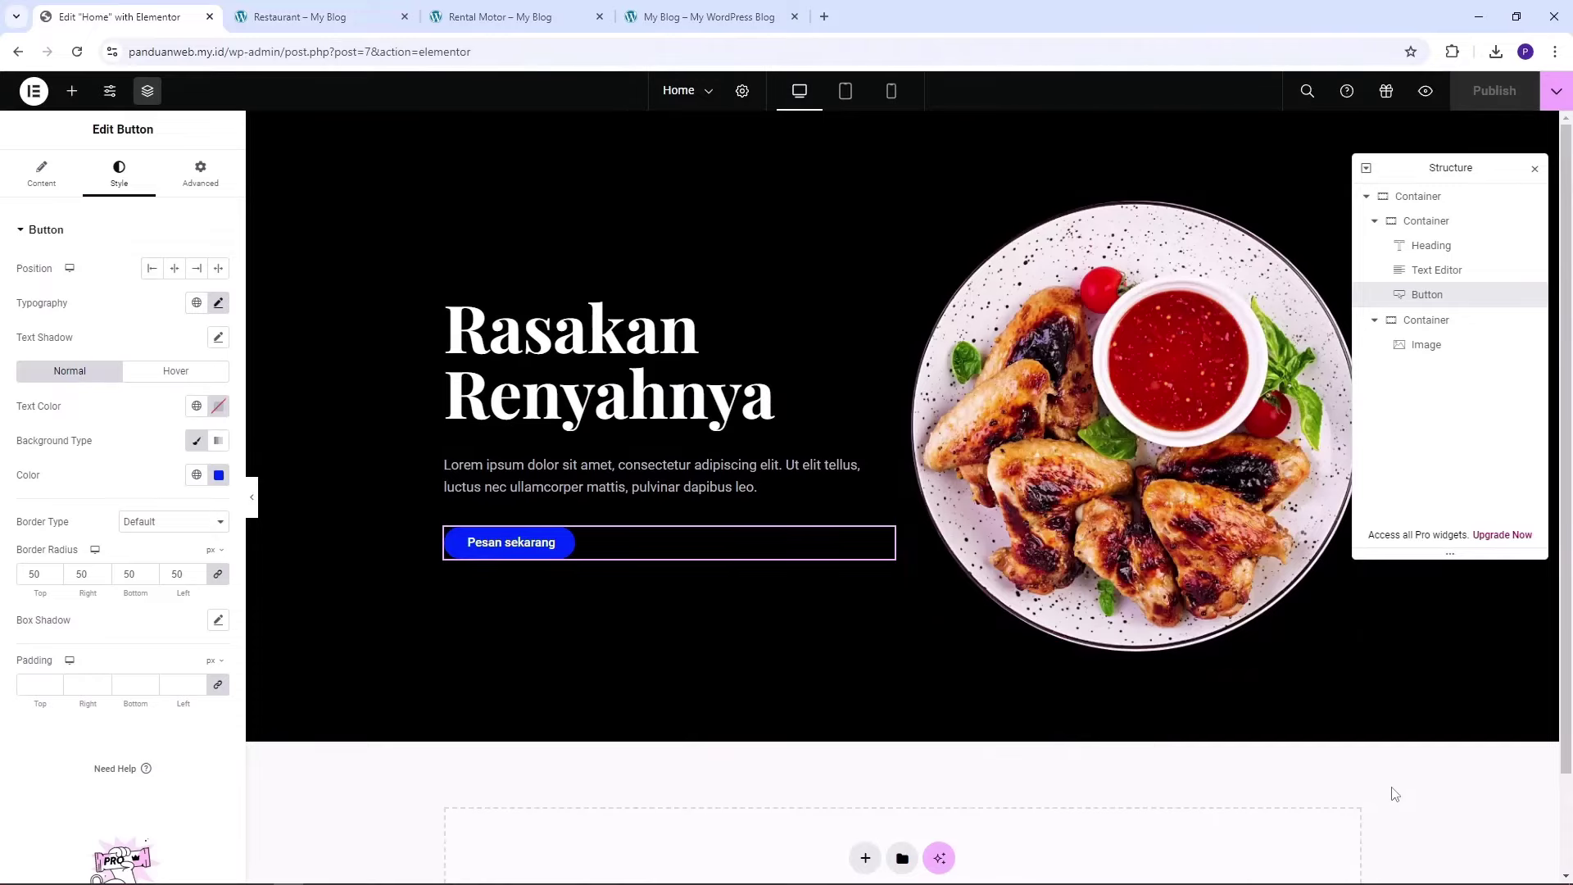
scroll(1395, 792, "down", 2)
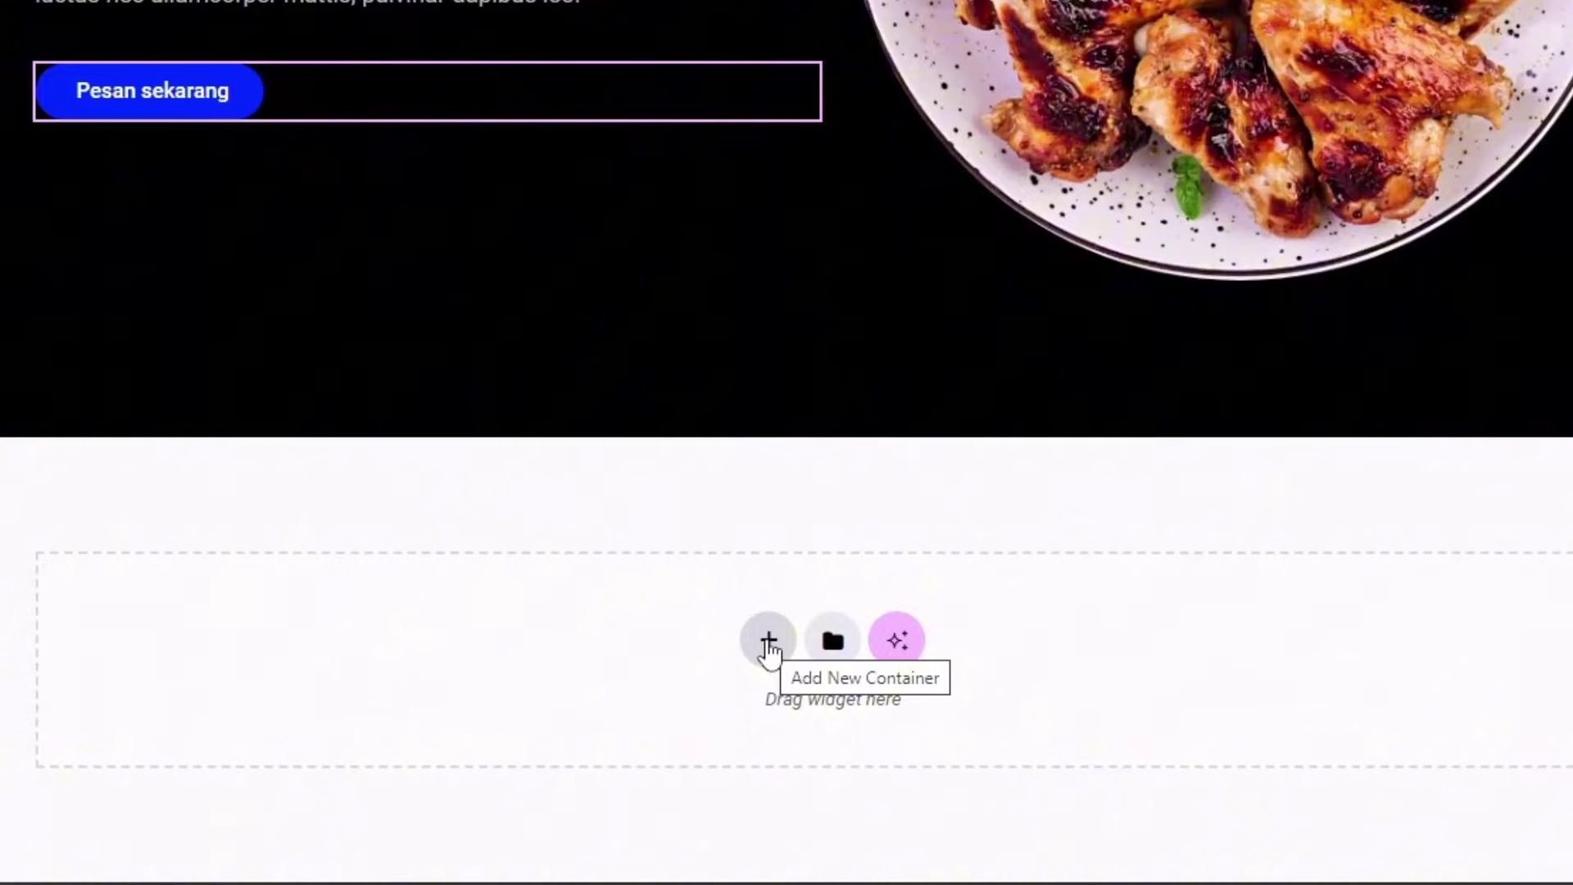
left_click(768, 643)
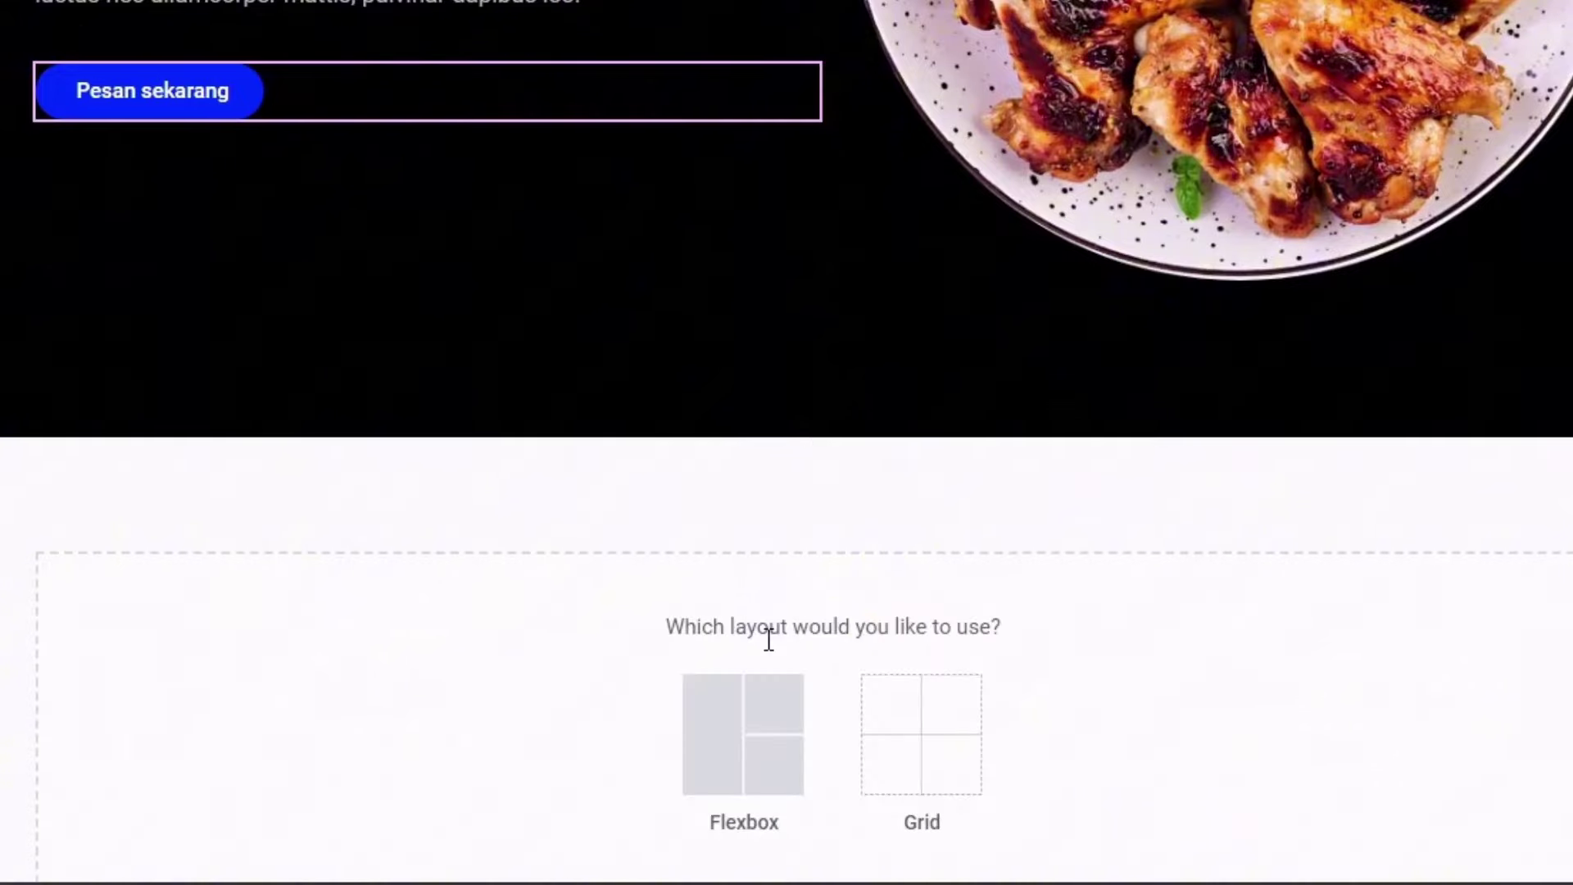
left_click(740, 773)
scroll(1290, 532, "down", 2)
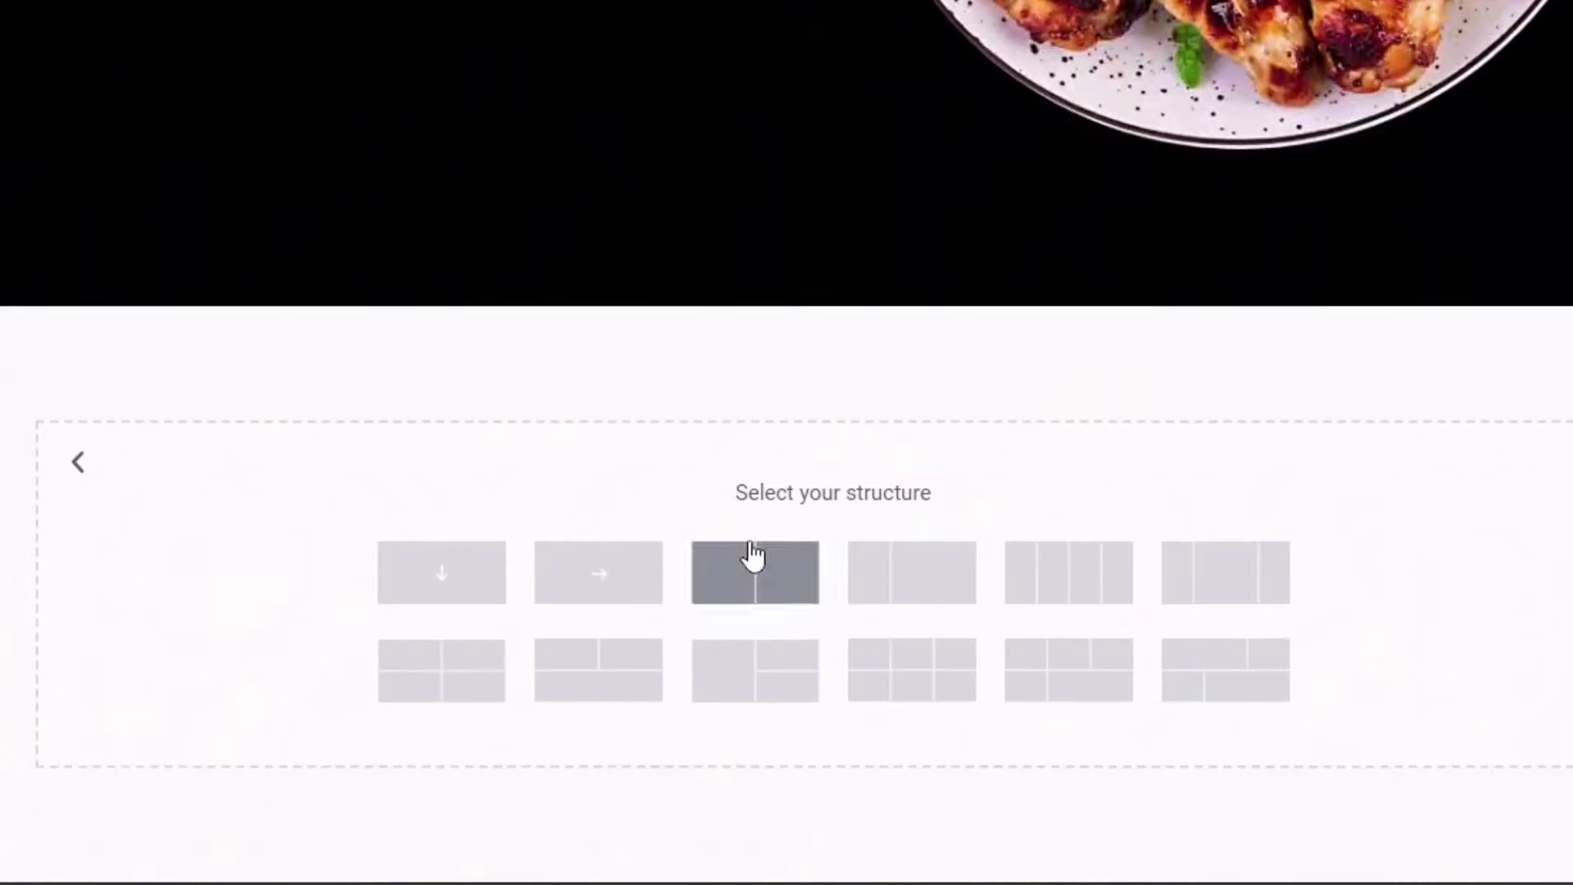
left_click(754, 592)
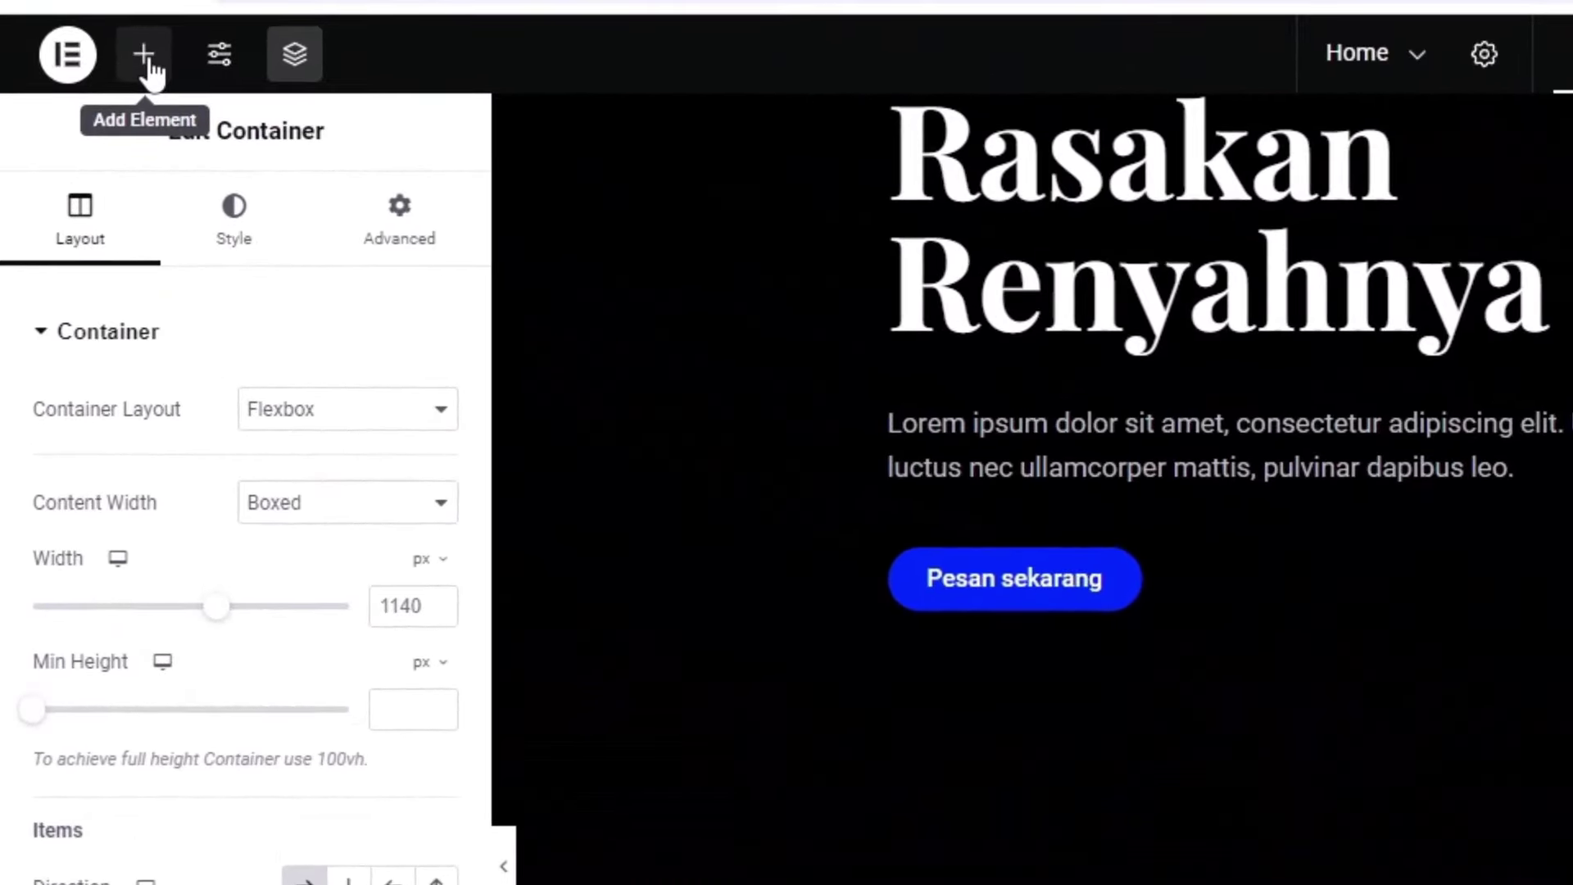
Try an Image widget in the left column of the new two-column container, and delete it
left_click(144, 55)
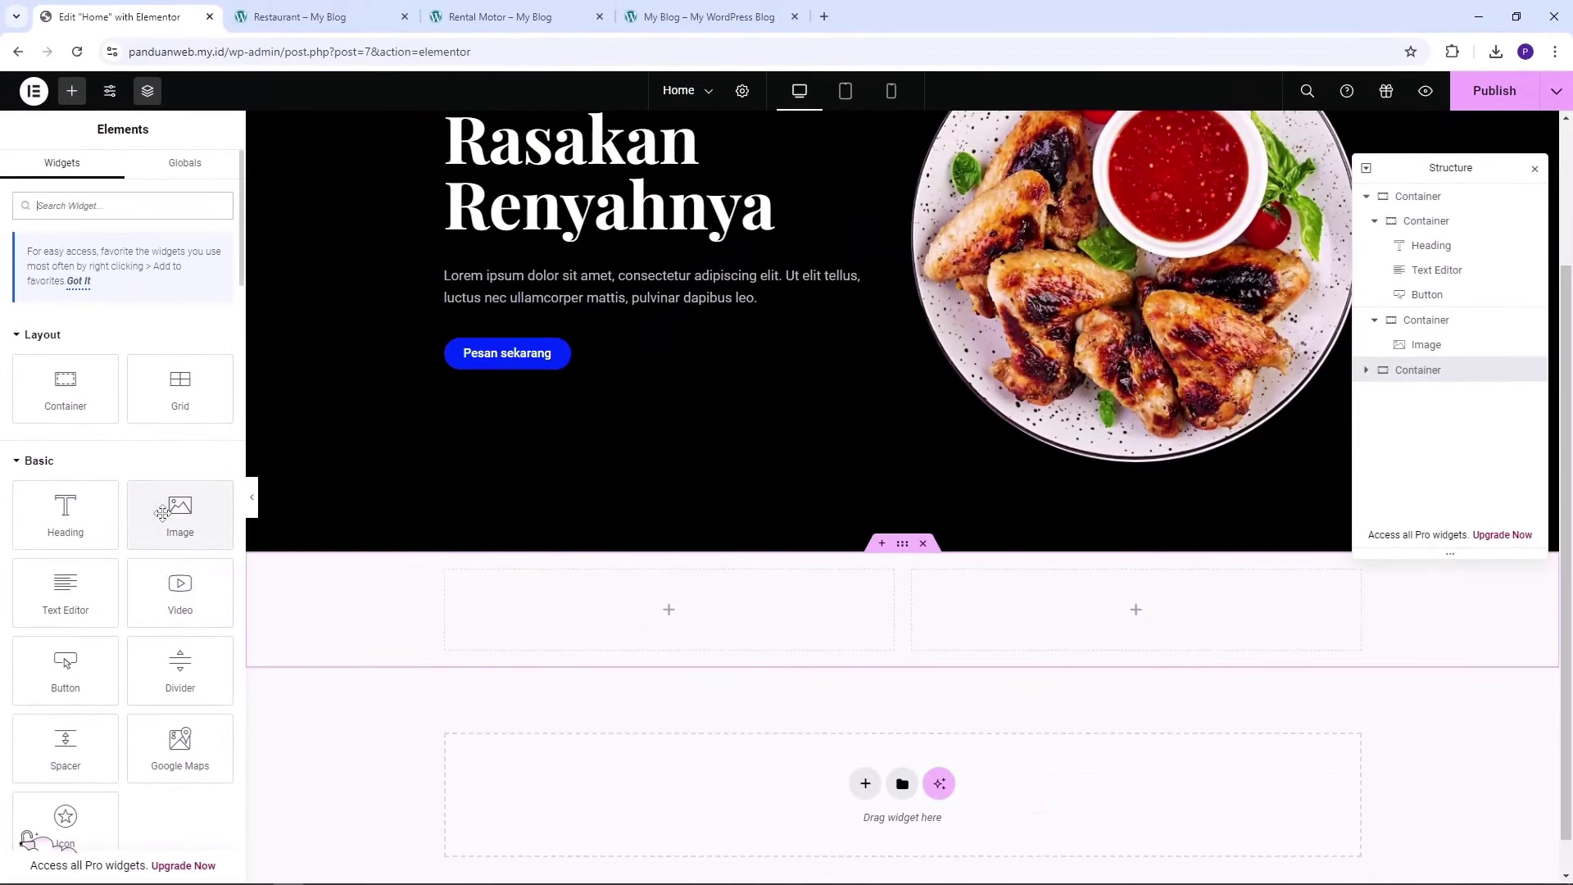
left_click_drag(173, 514, 614, 623)
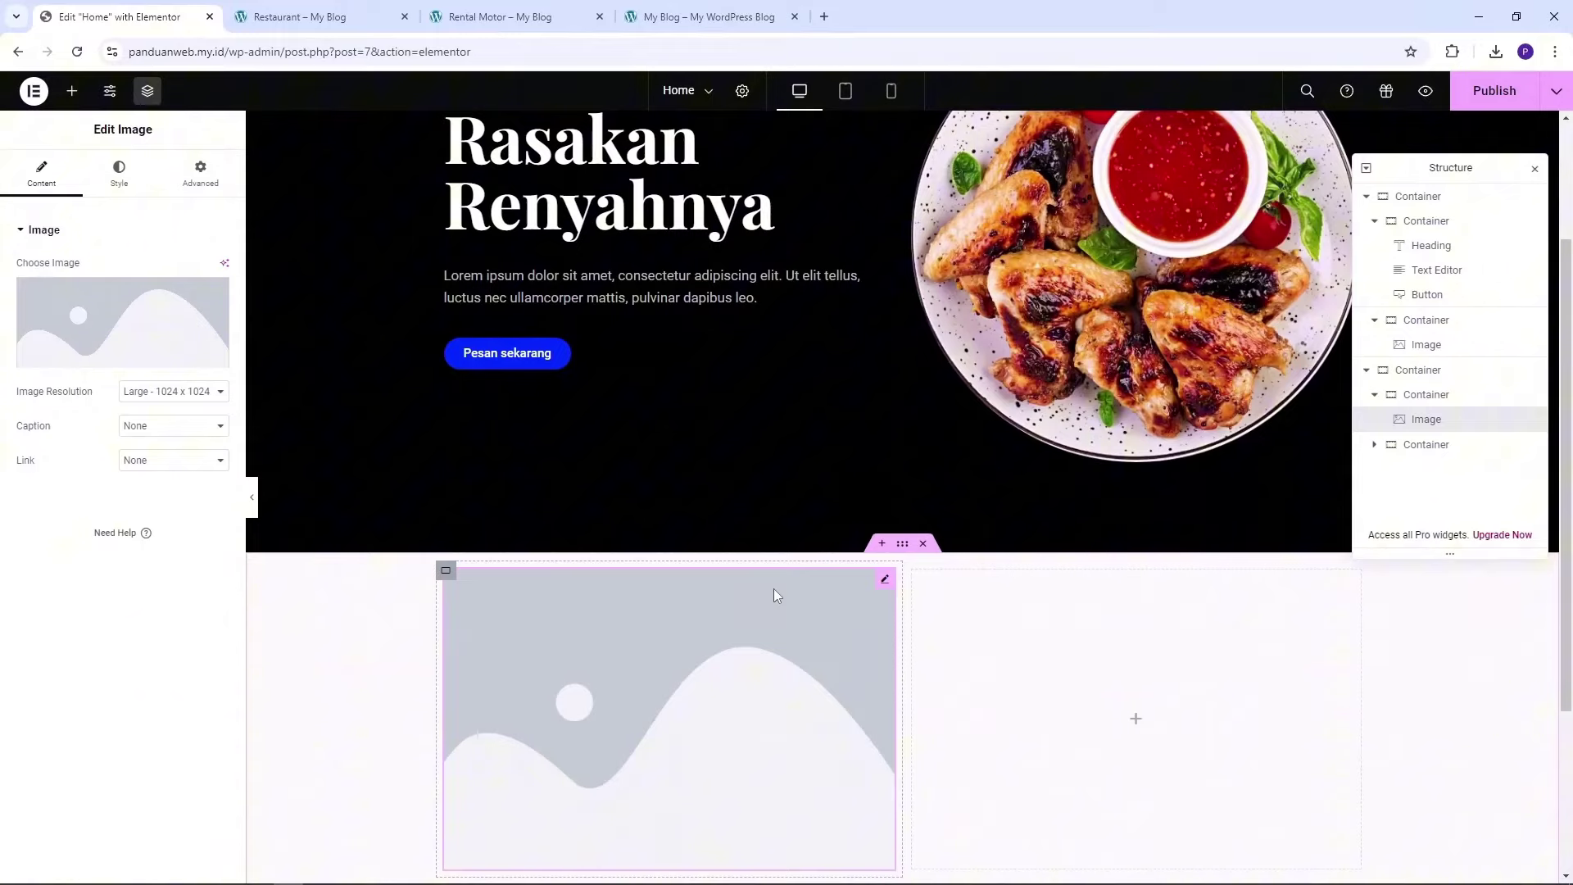
scroll(828, 606, "down", 3)
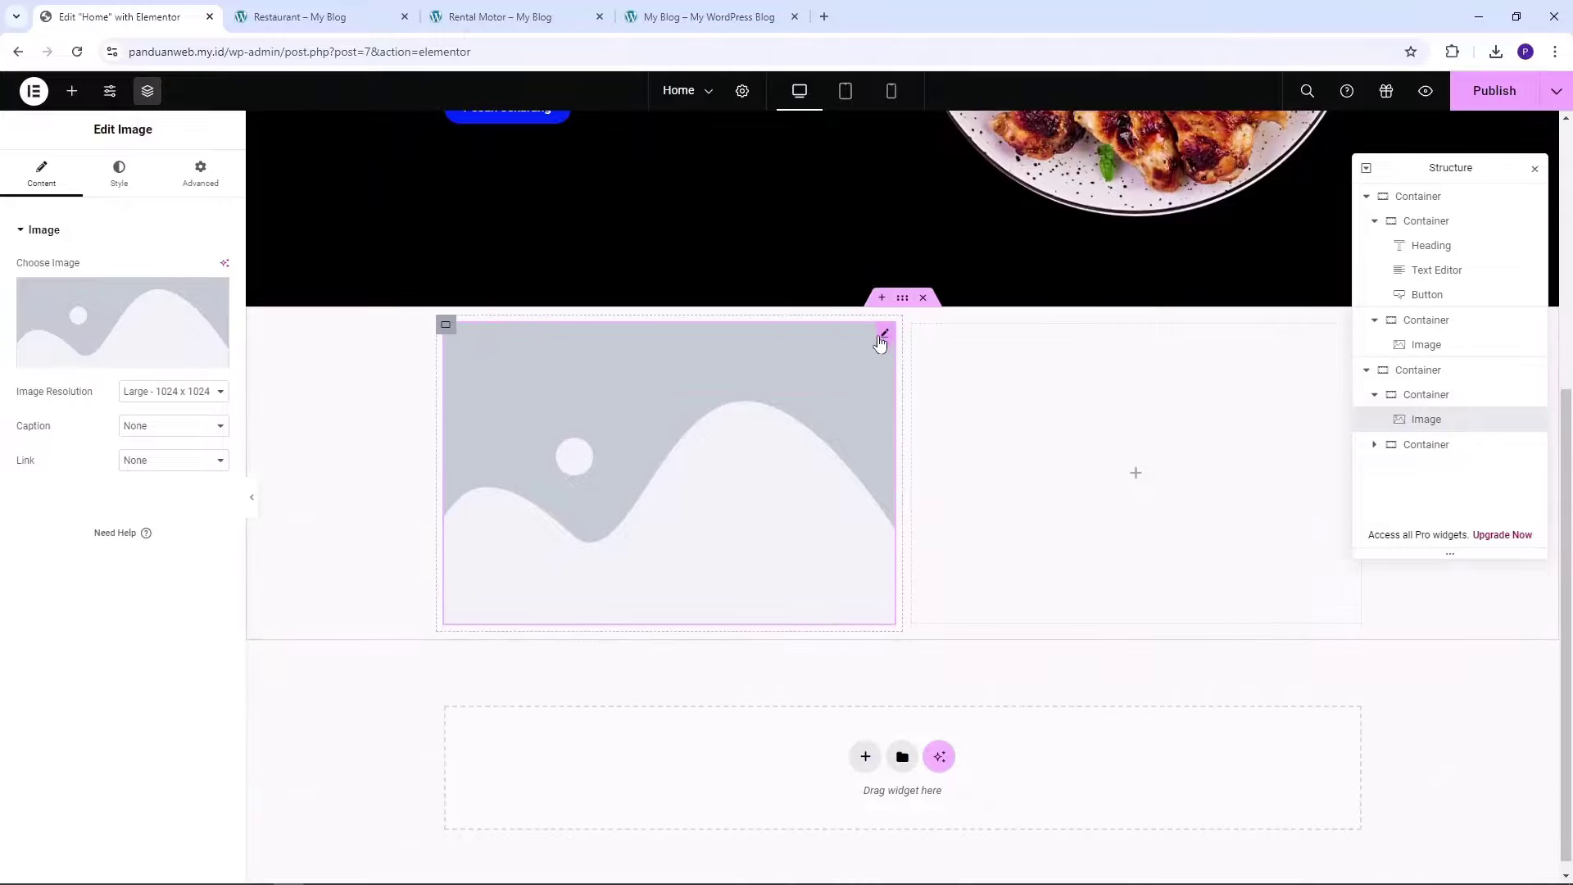
right_click(882, 331)
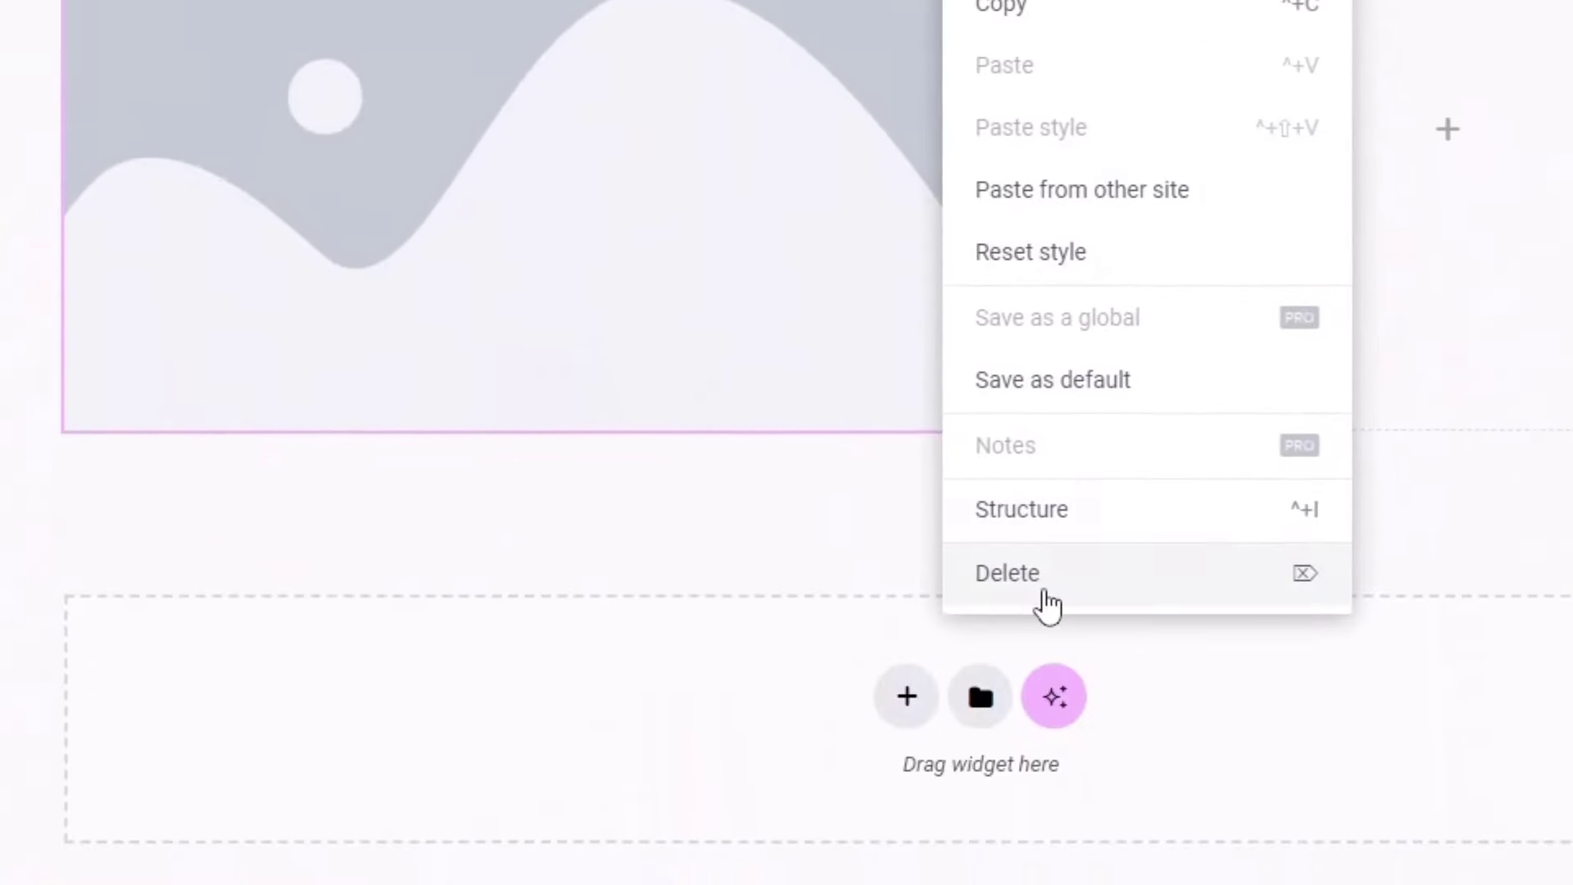
left_click(1044, 604)
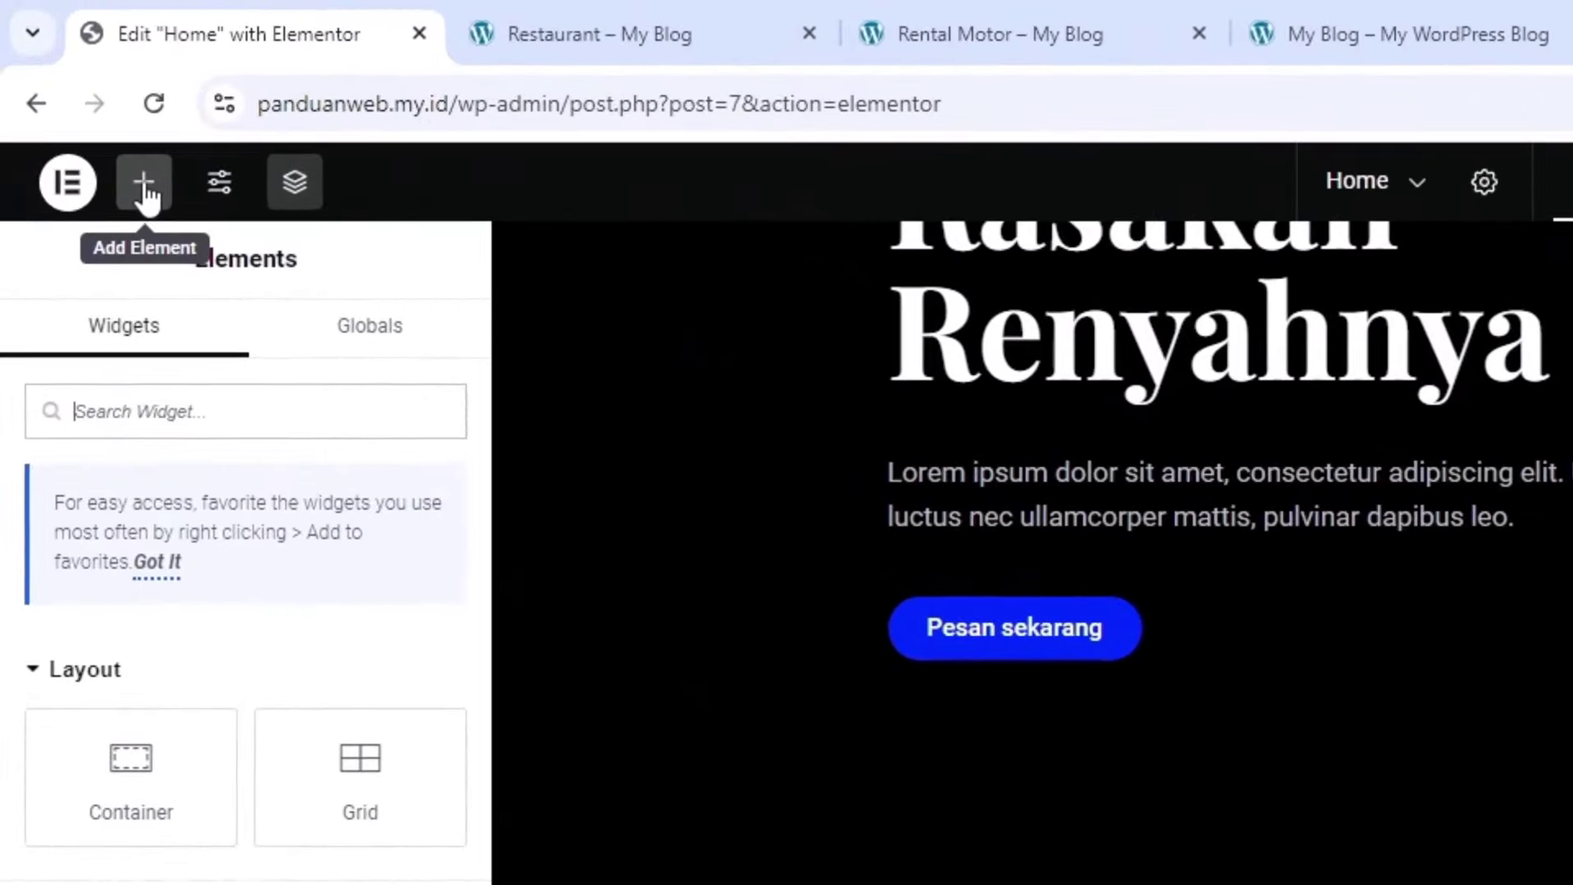
Place a Video widget in the left column of the new two-column container
left_click(71, 91)
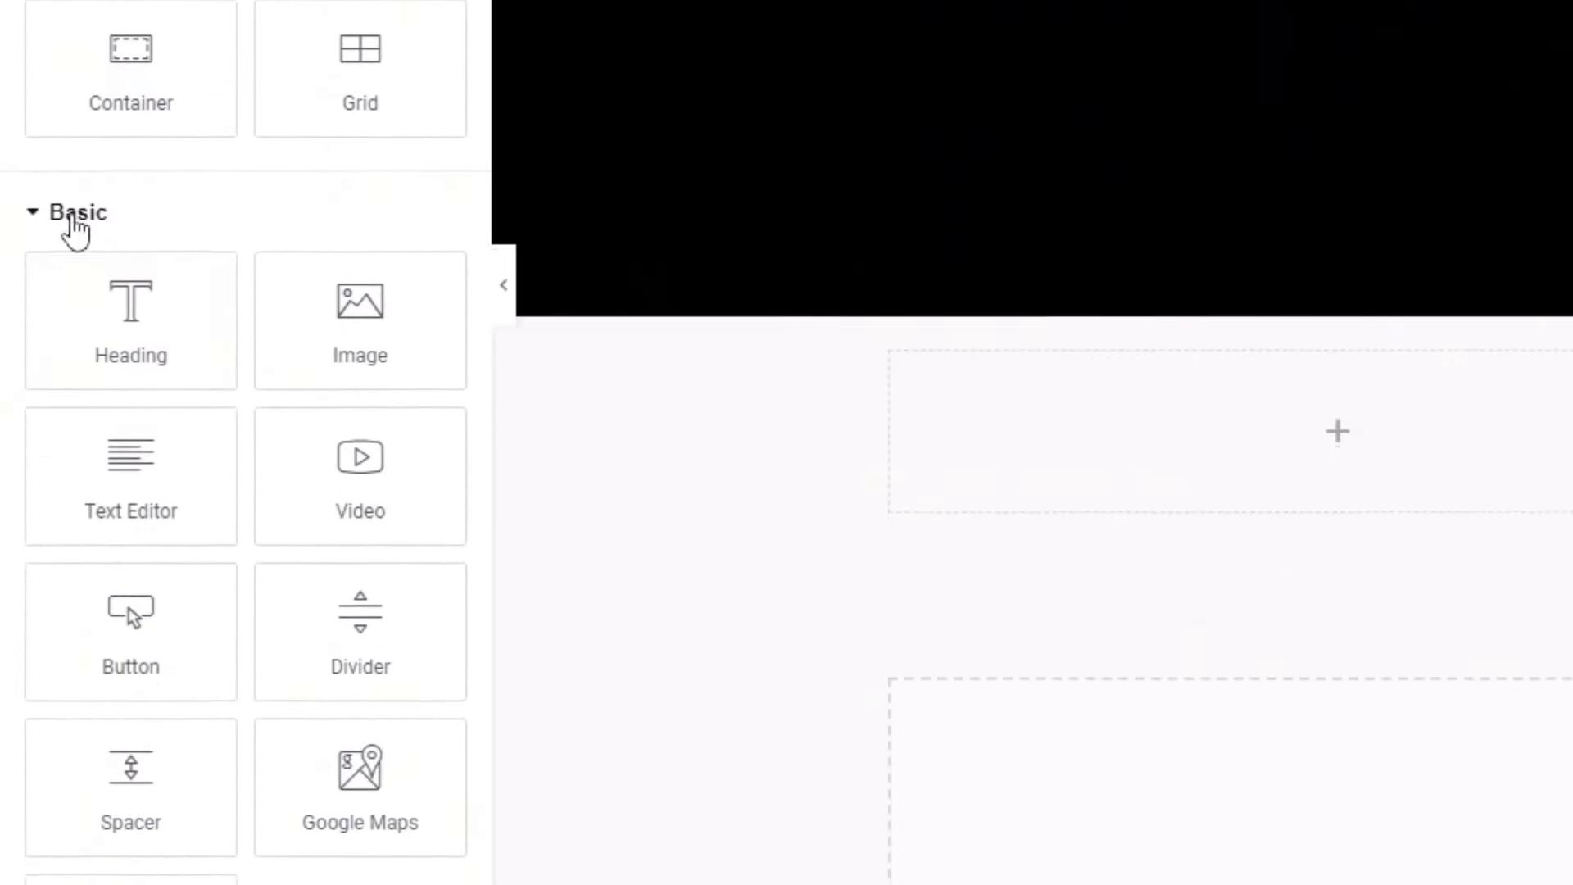
scroll(71, 232, "down", 2)
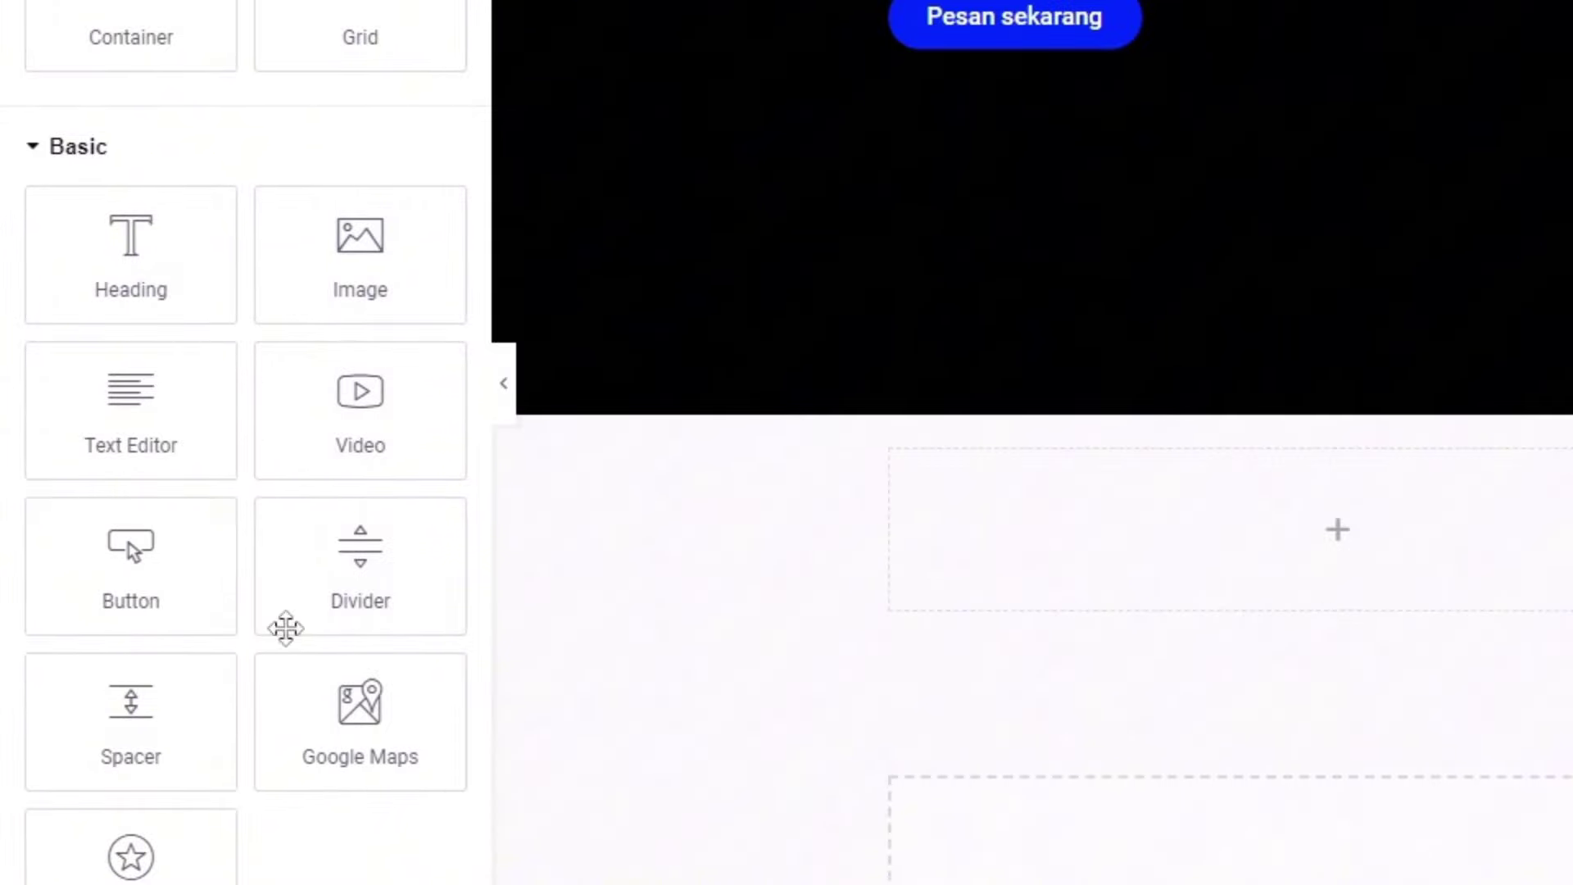
left_click_drag(351, 410, 1297, 537)
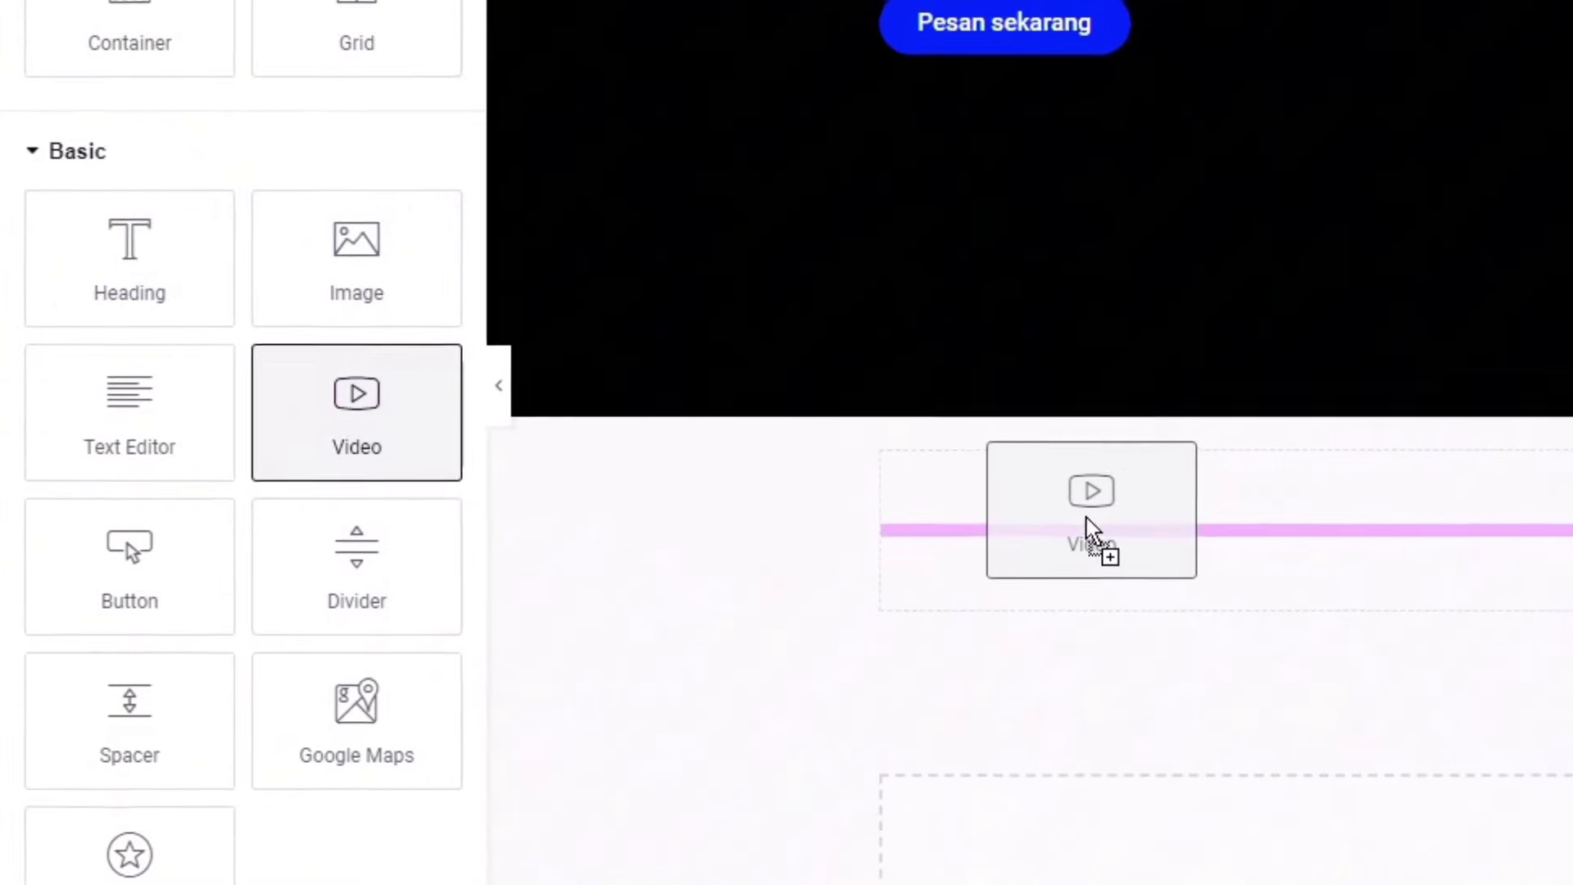
left_click_drag(854, 560, 855, 560)
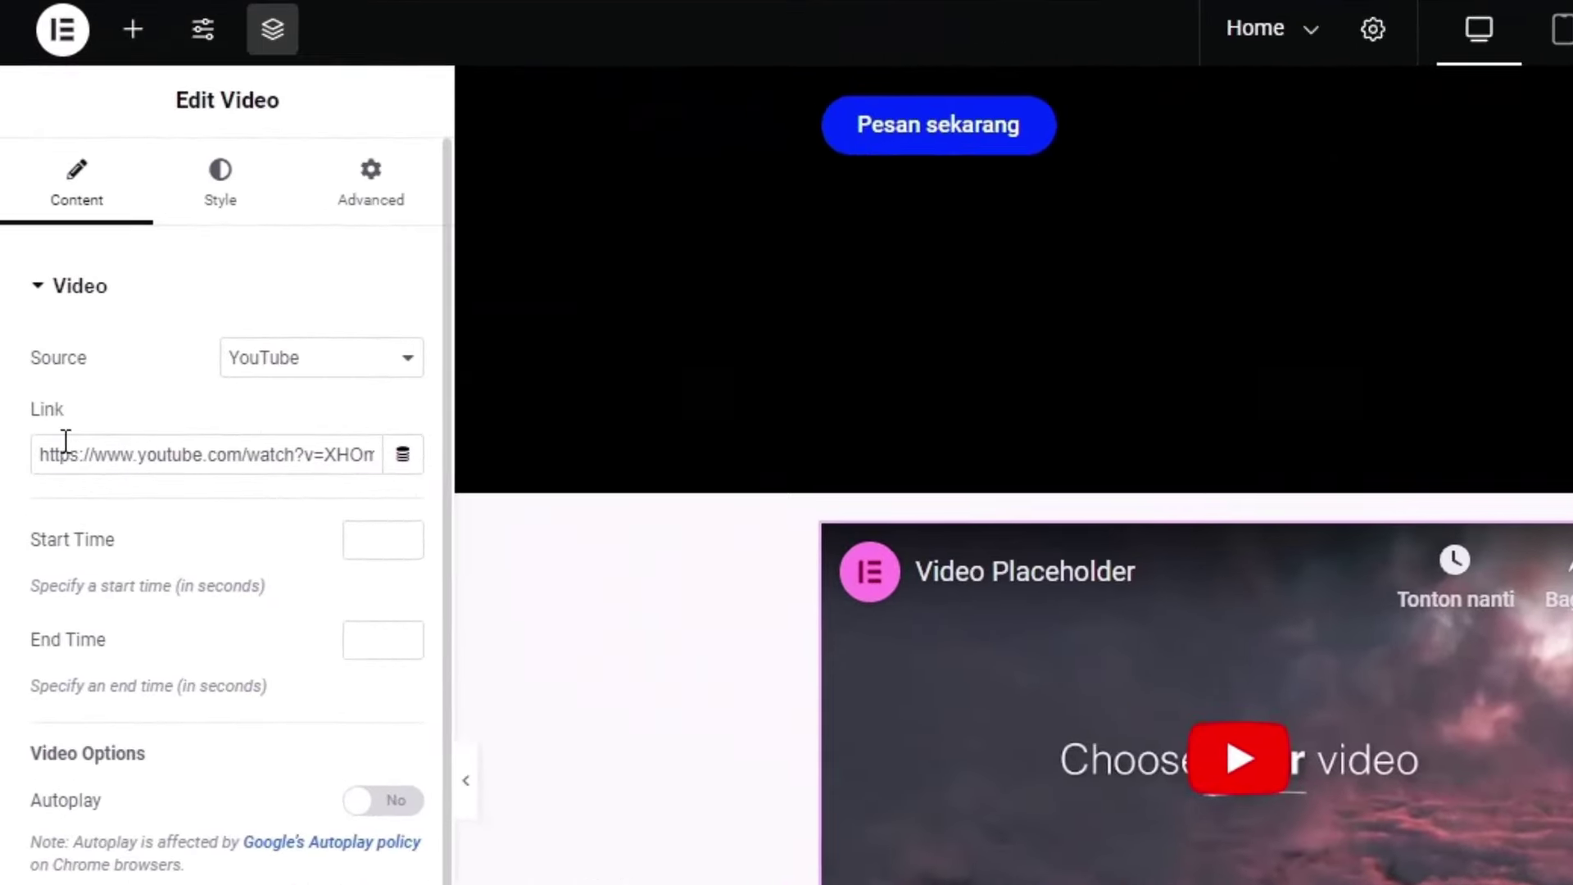
left_click(54, 448)
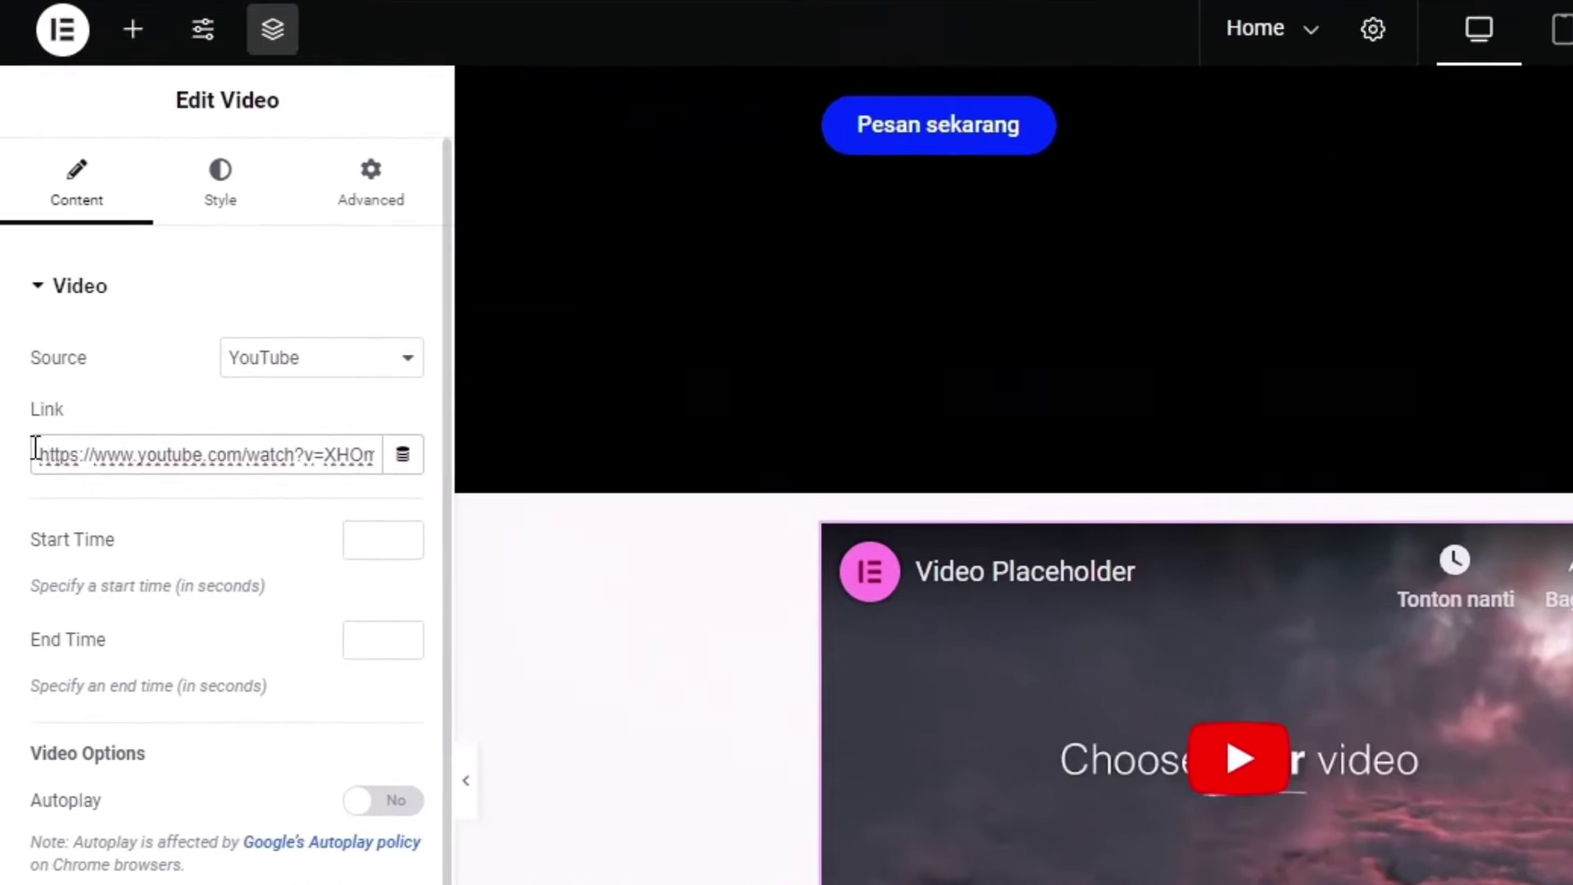
left_click_drag(36, 449, 373, 434)
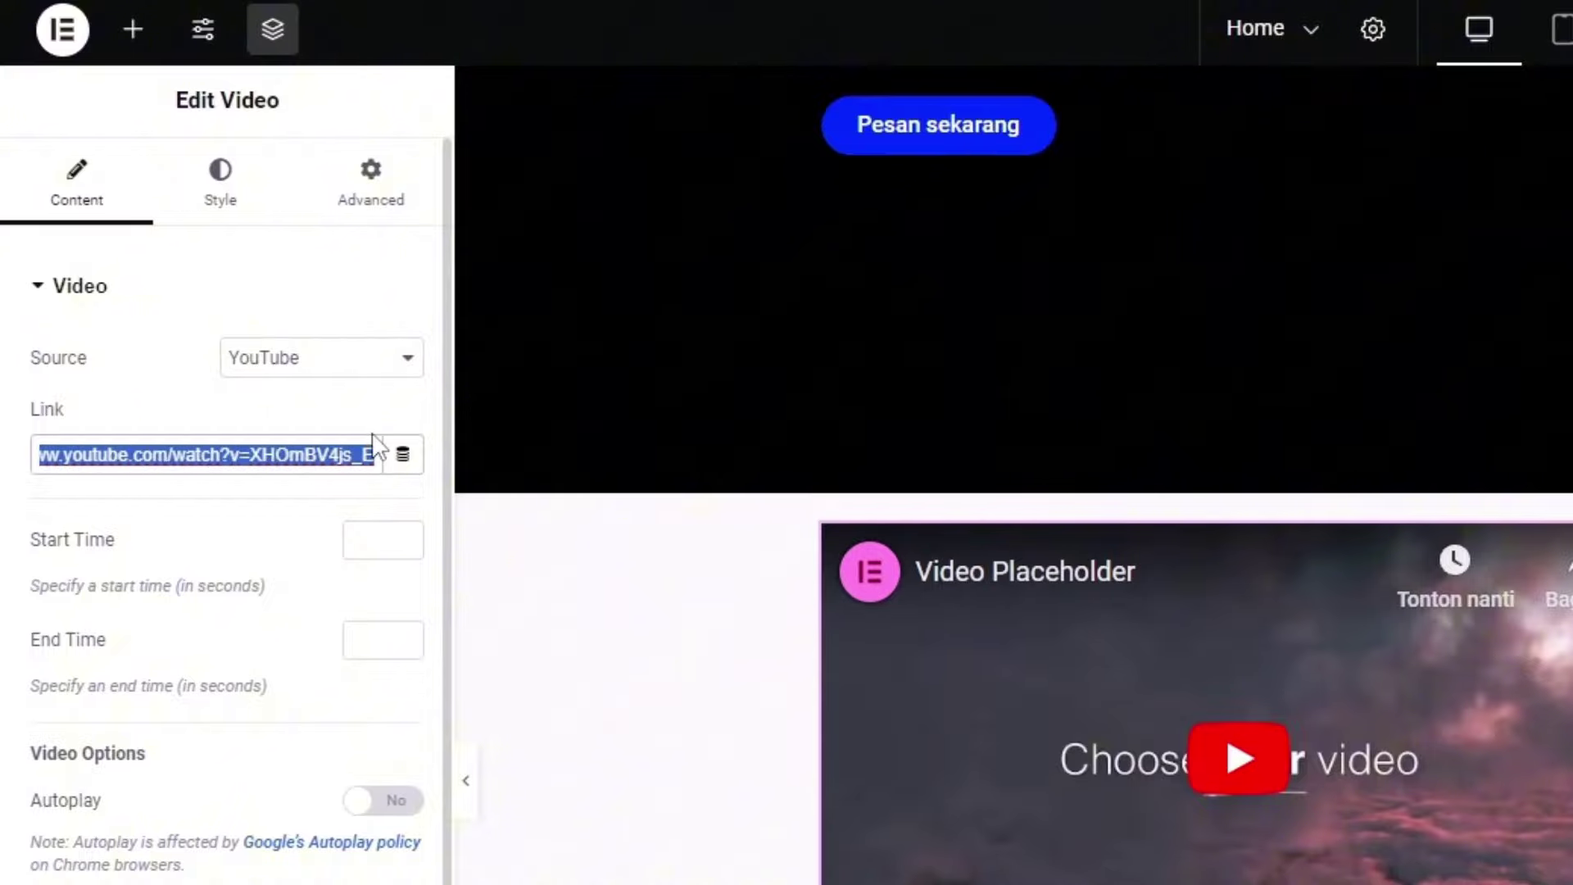
left_click(109, 411)
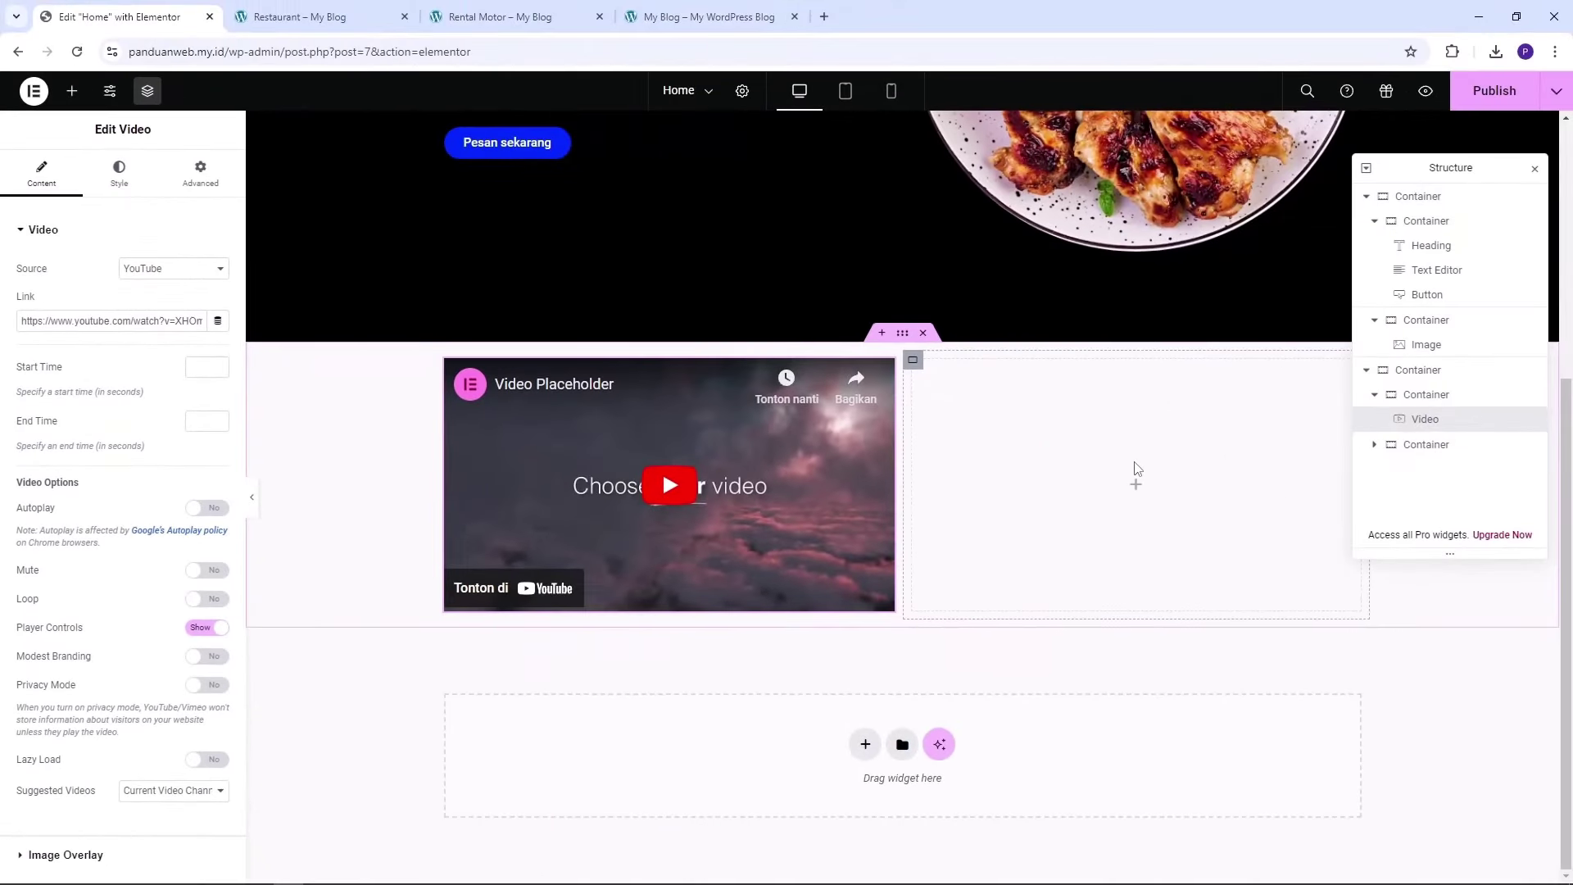
scroll(1136, 469, "up", 3)
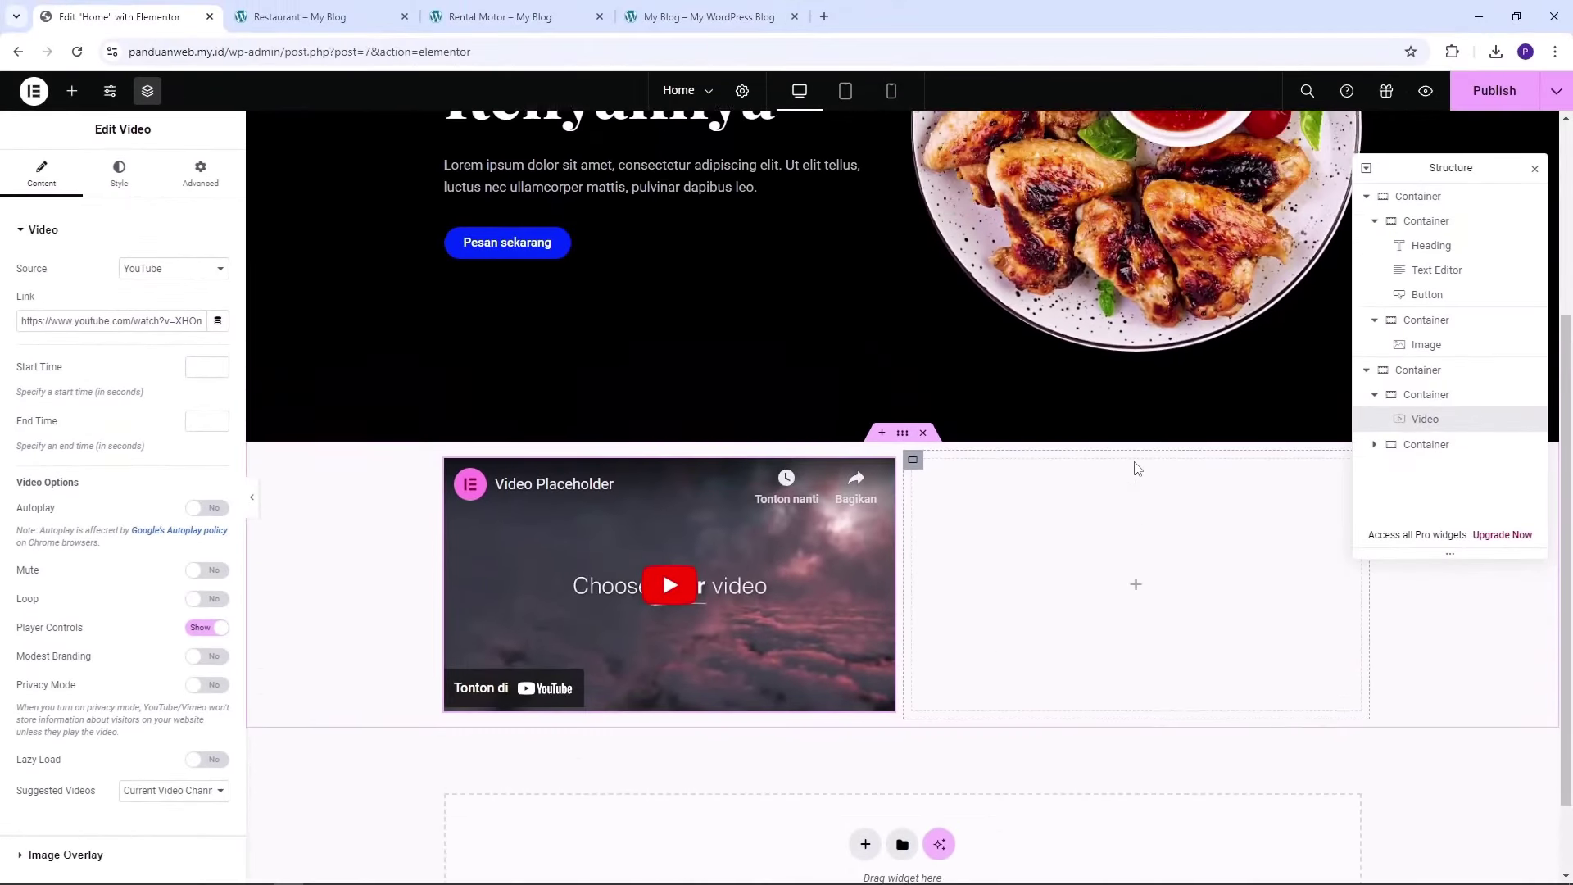
scroll(1177, 549, "down", 1)
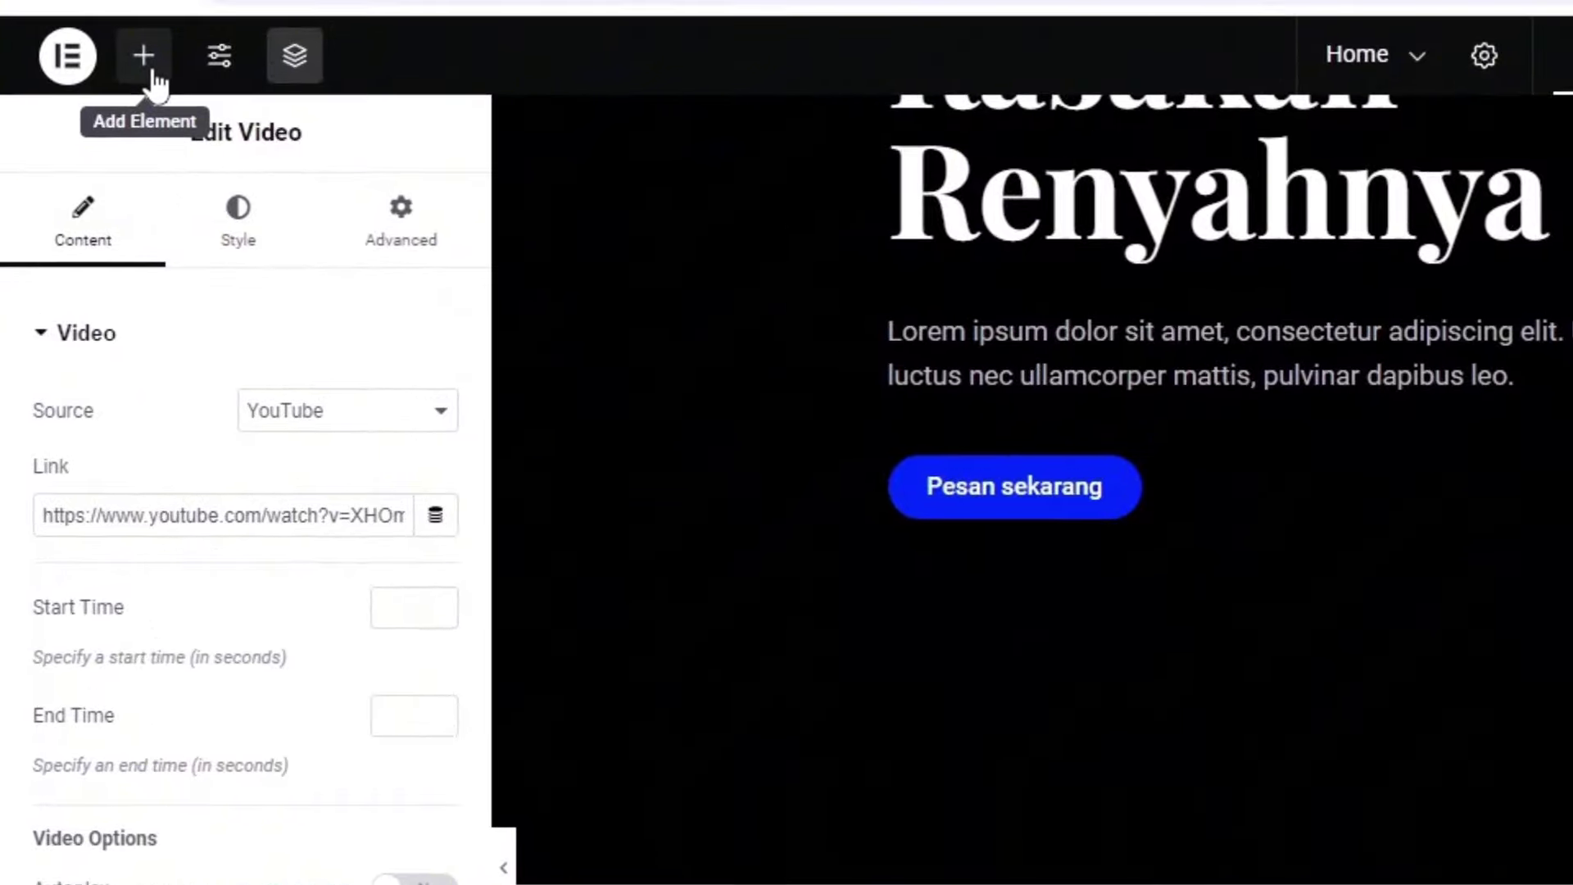
Add a Heading, a Text Editor and a Button widget, stacked in that order, in the empty column beside the video
left_click(134, 79)
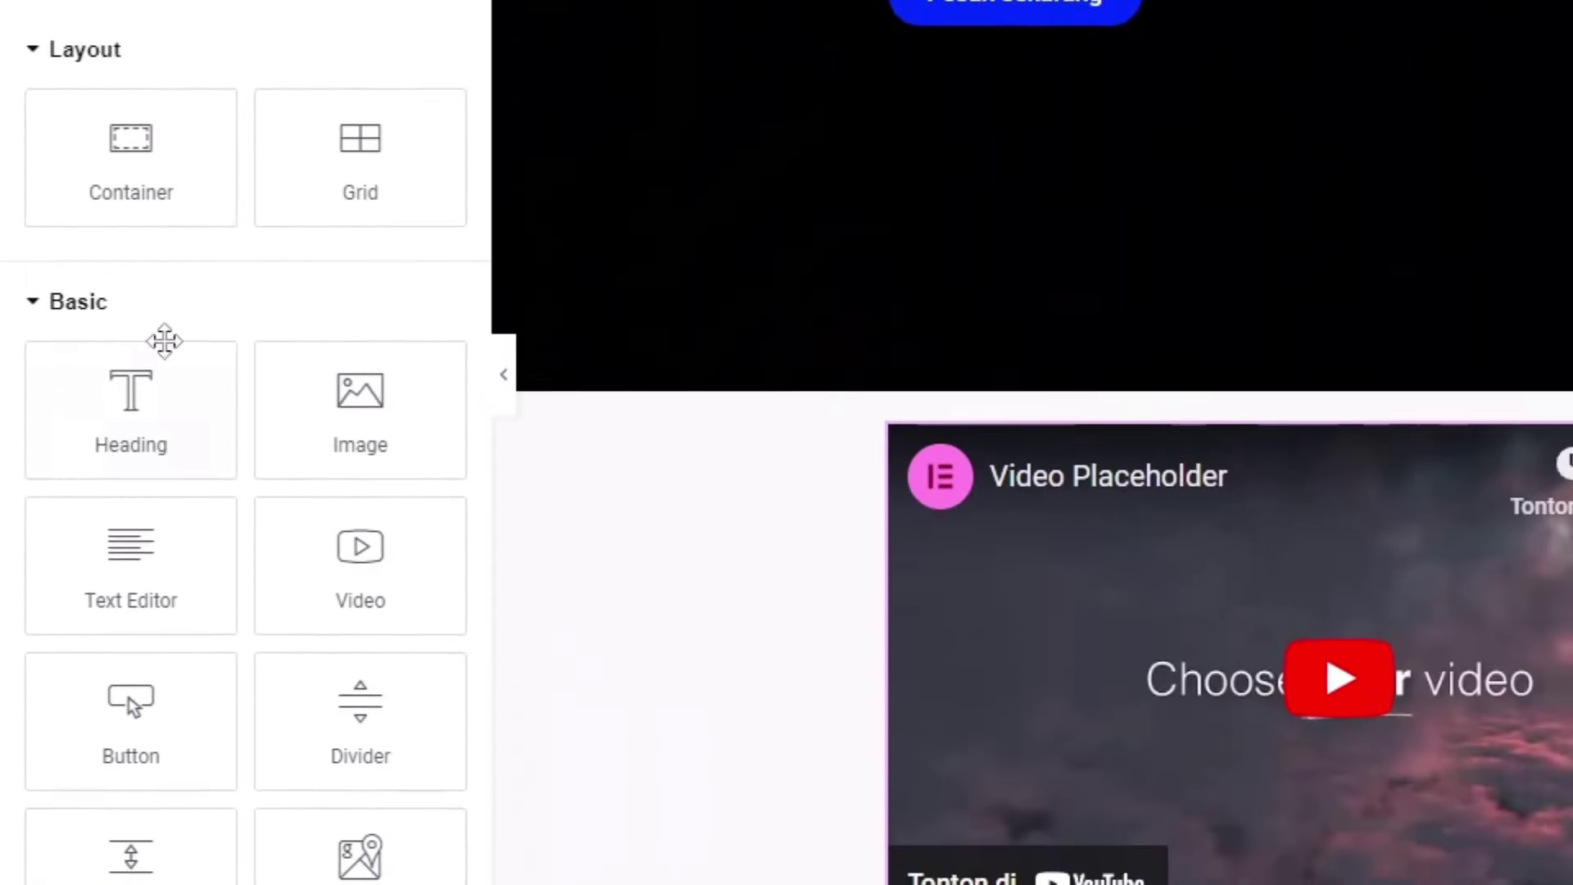
left_click_drag(131, 349, 1080, 579)
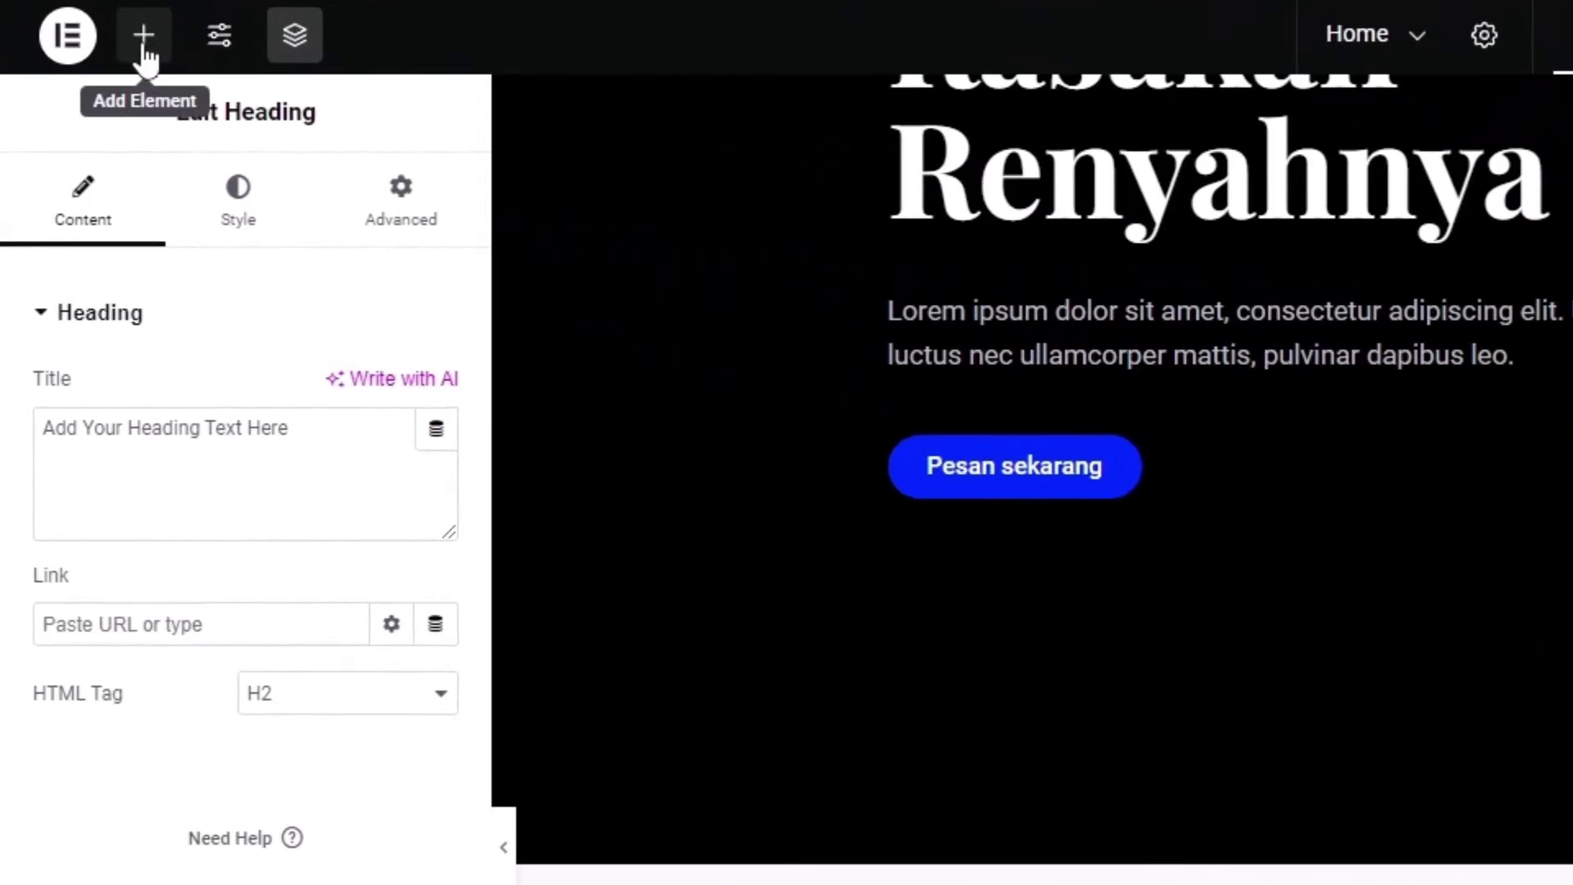
left_click(144, 54)
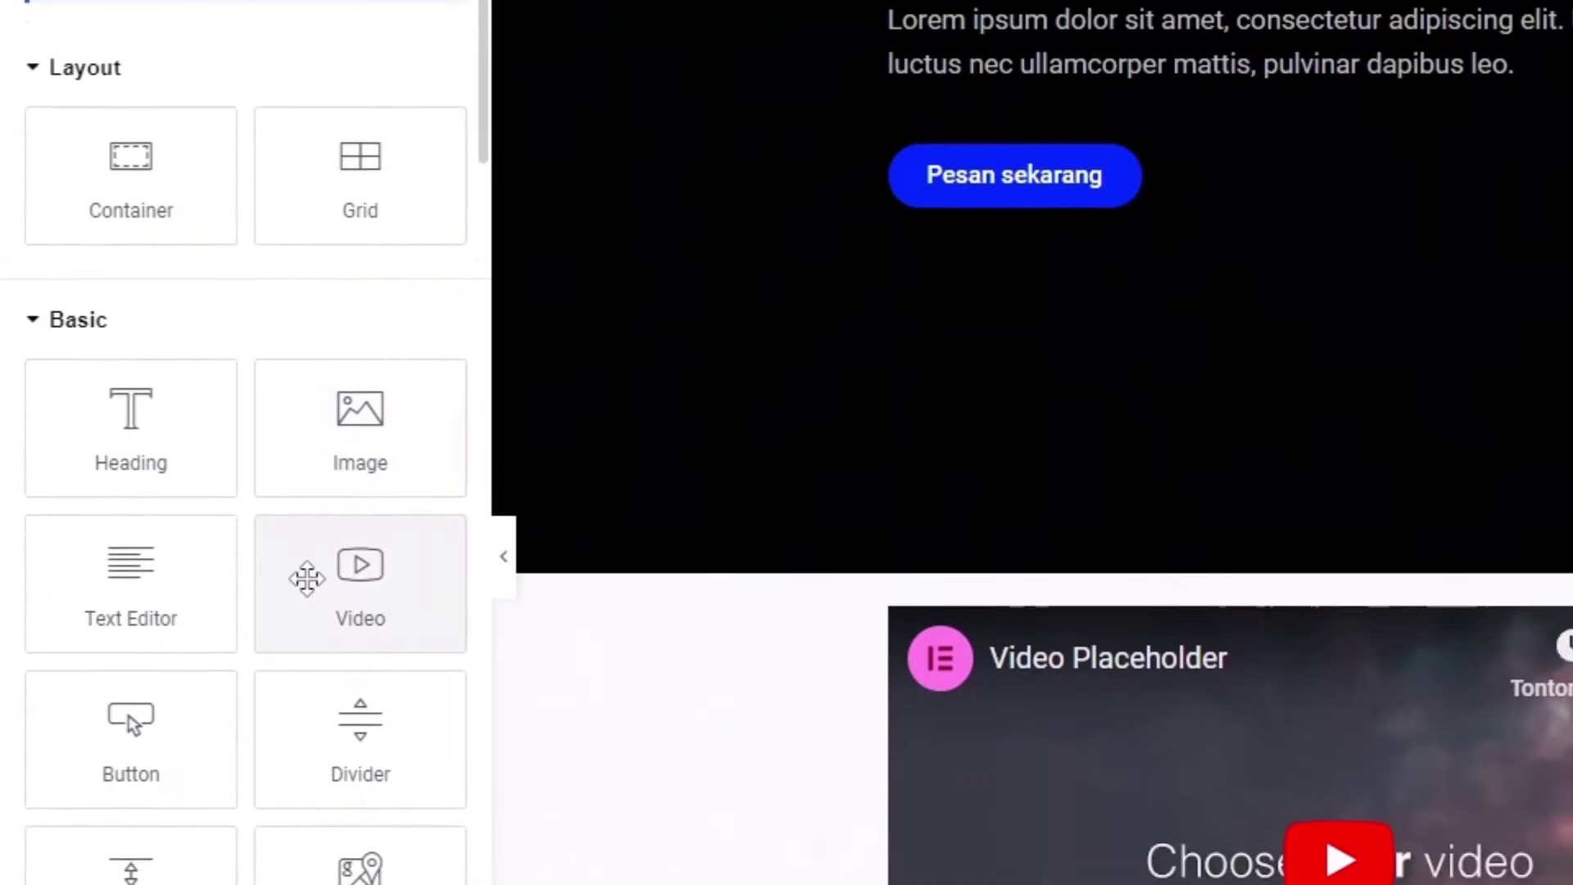
left_click_drag(133, 489, 1572, 573)
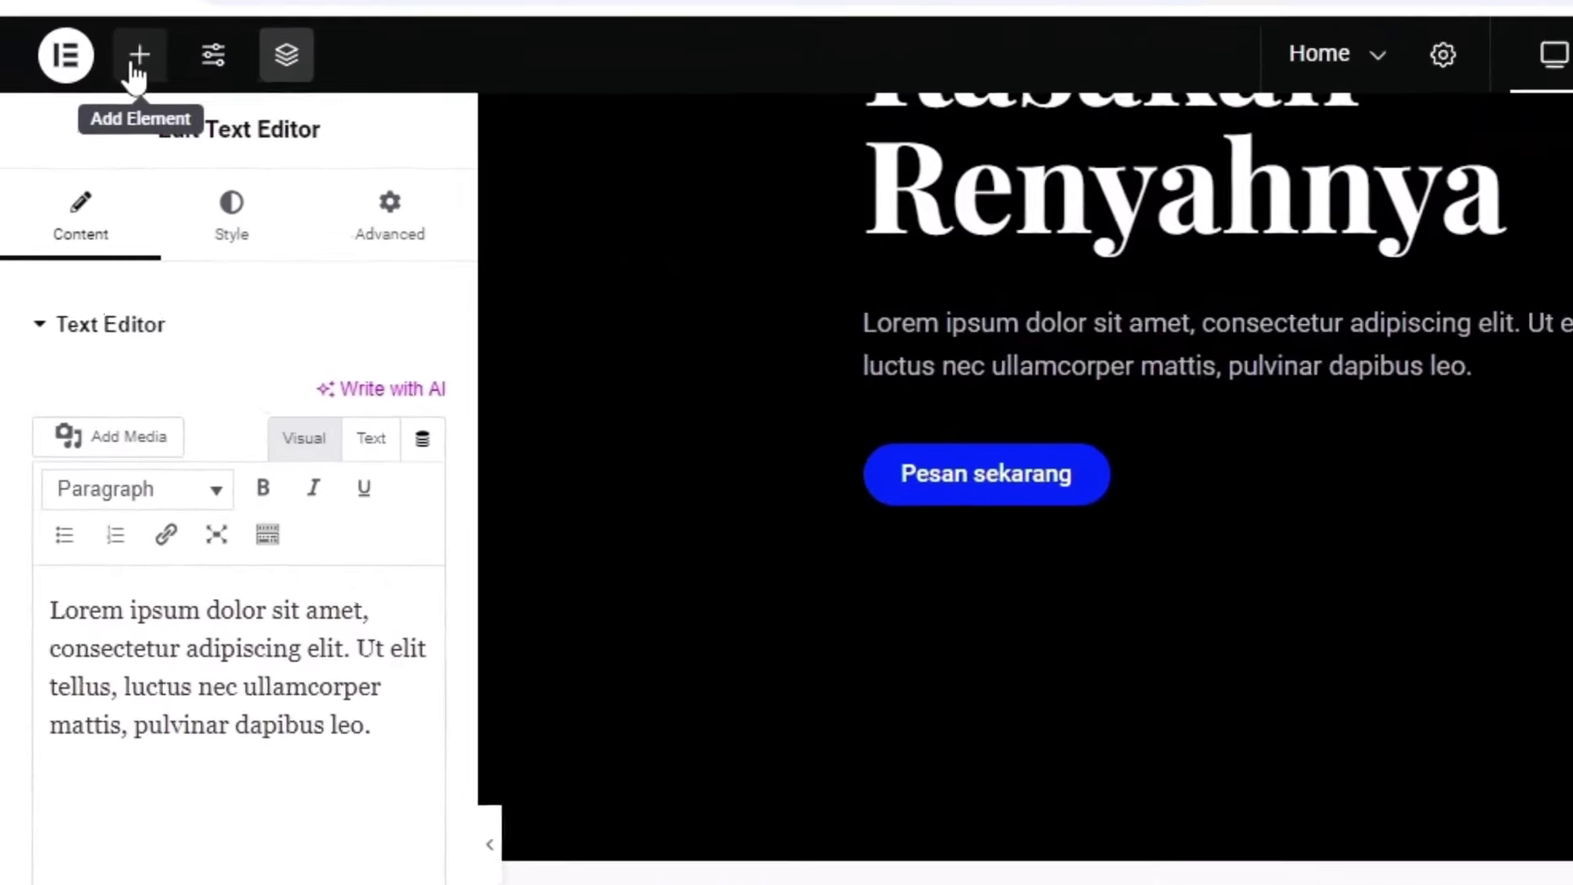
left_click(137, 56)
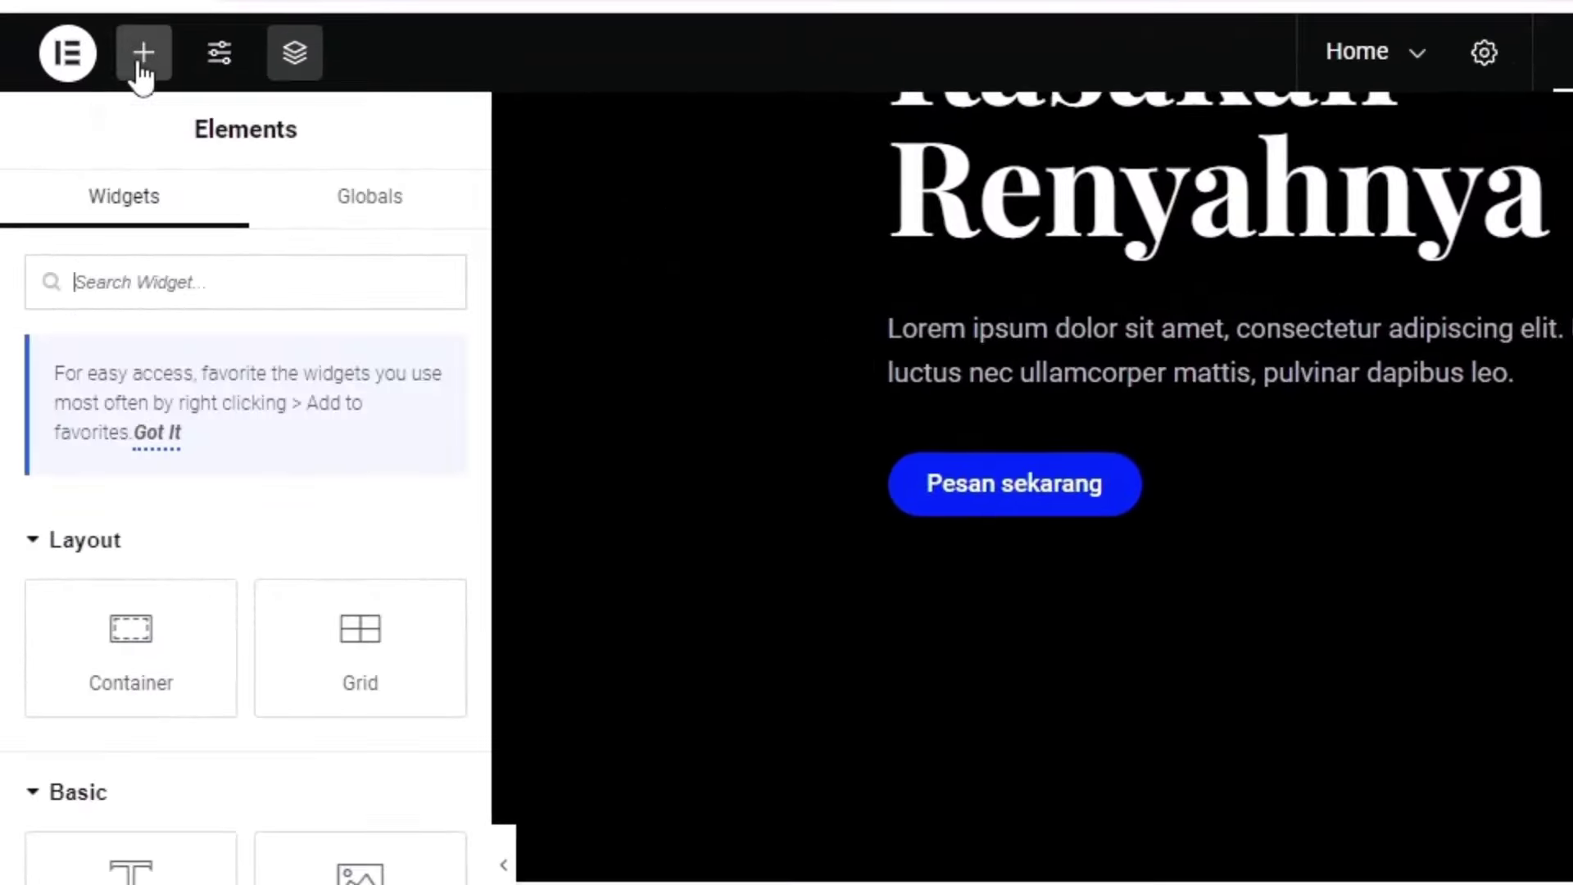
scroll(134, 755, "down", 2)
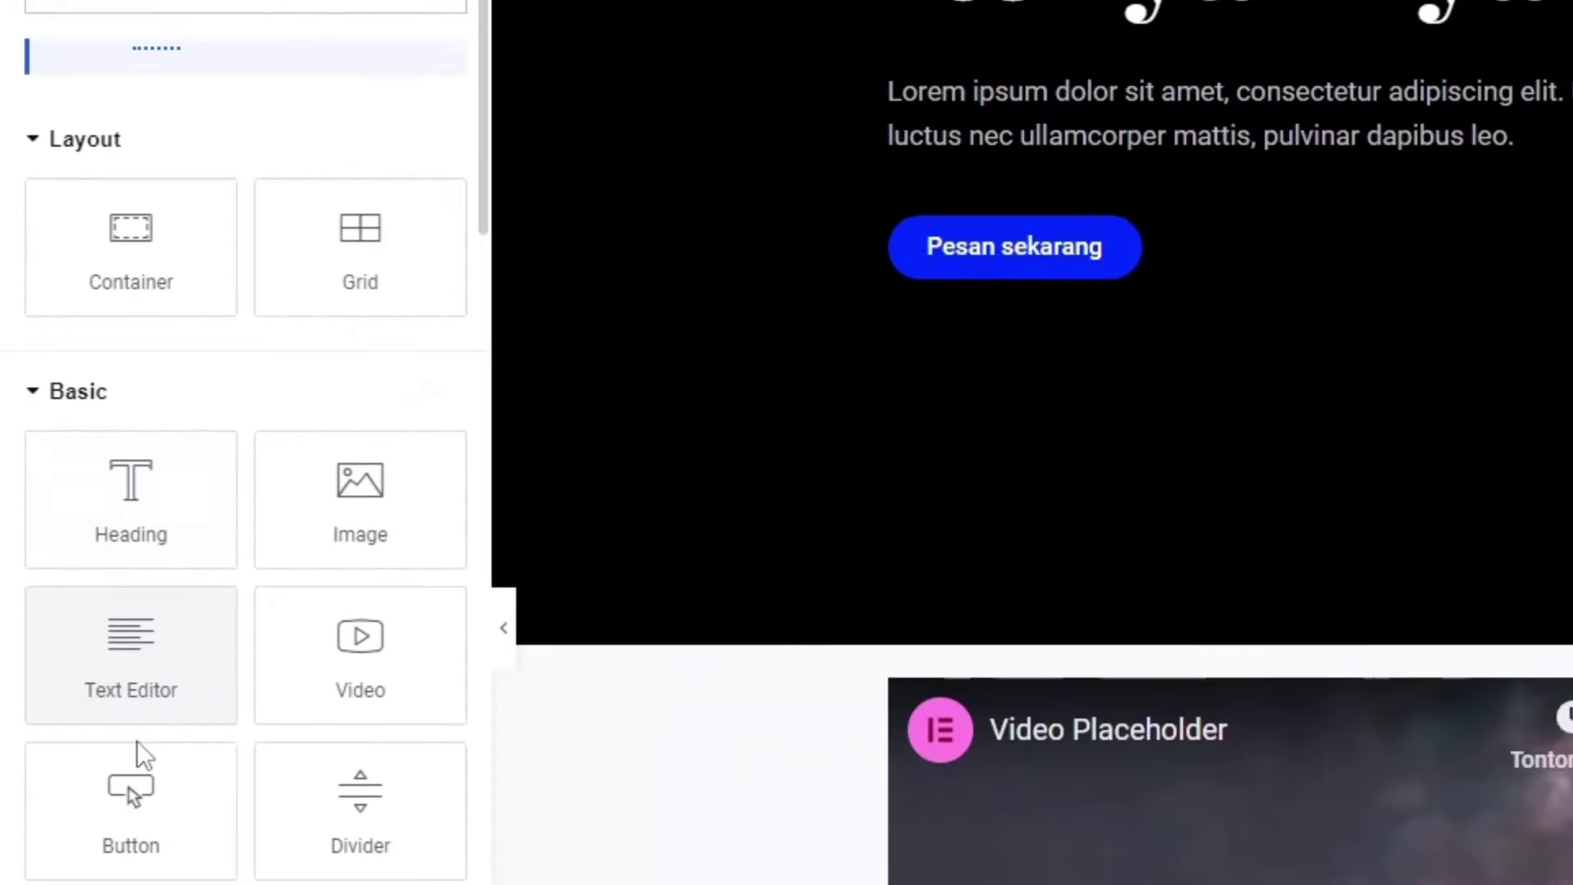
left_click_drag(77, 604, 1057, 647)
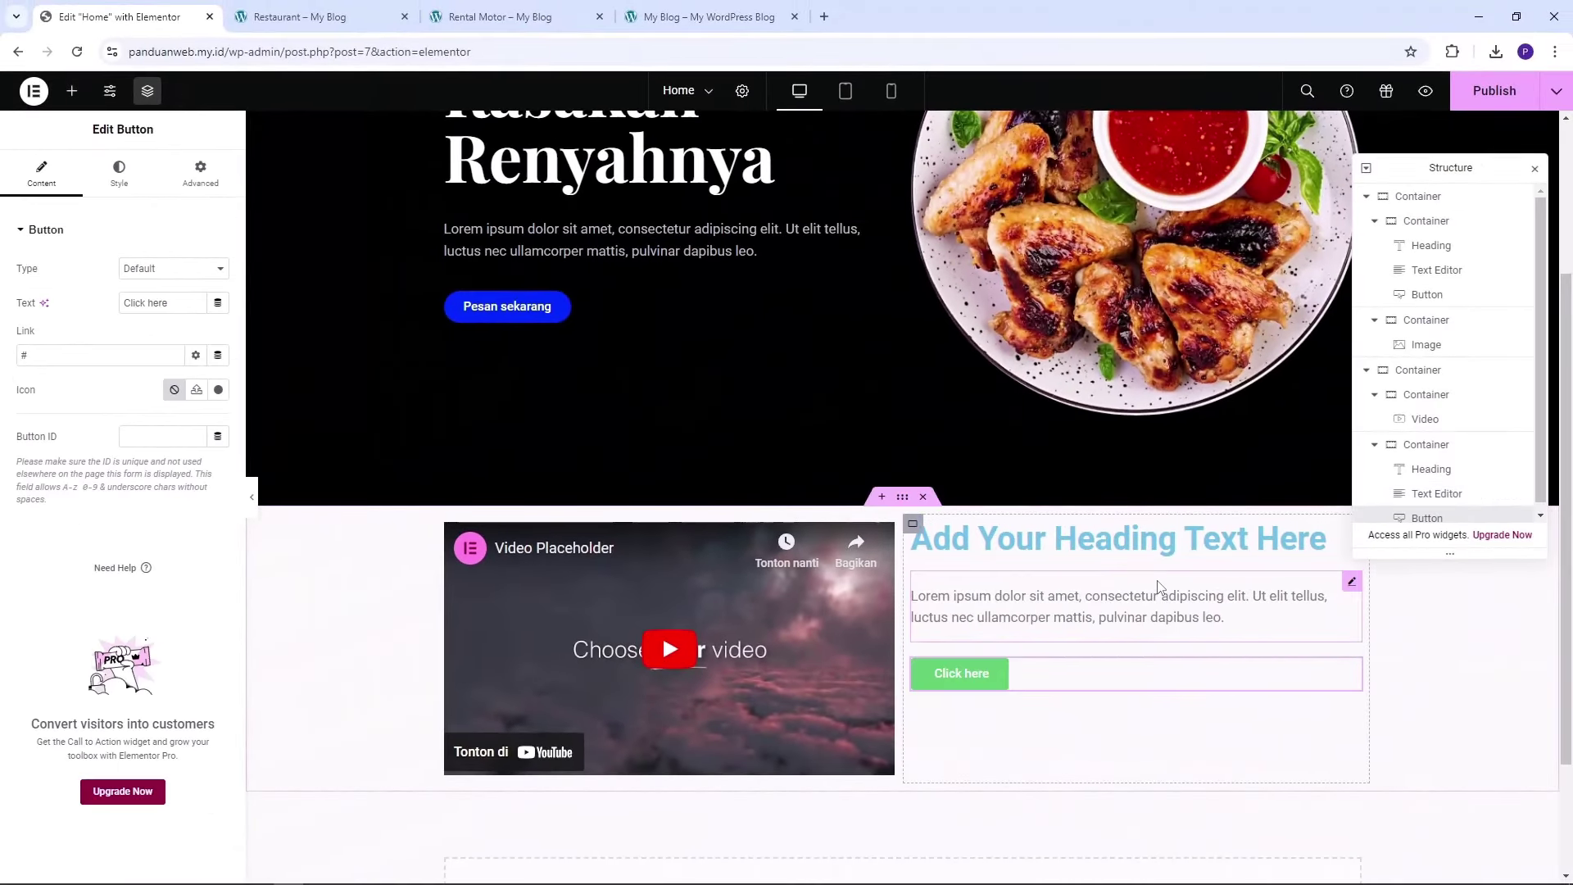
Set the parent container of the video and text columns to align its items to the center
scroll(1157, 582, "up", 3)
scroll(1063, 410, "down", 2)
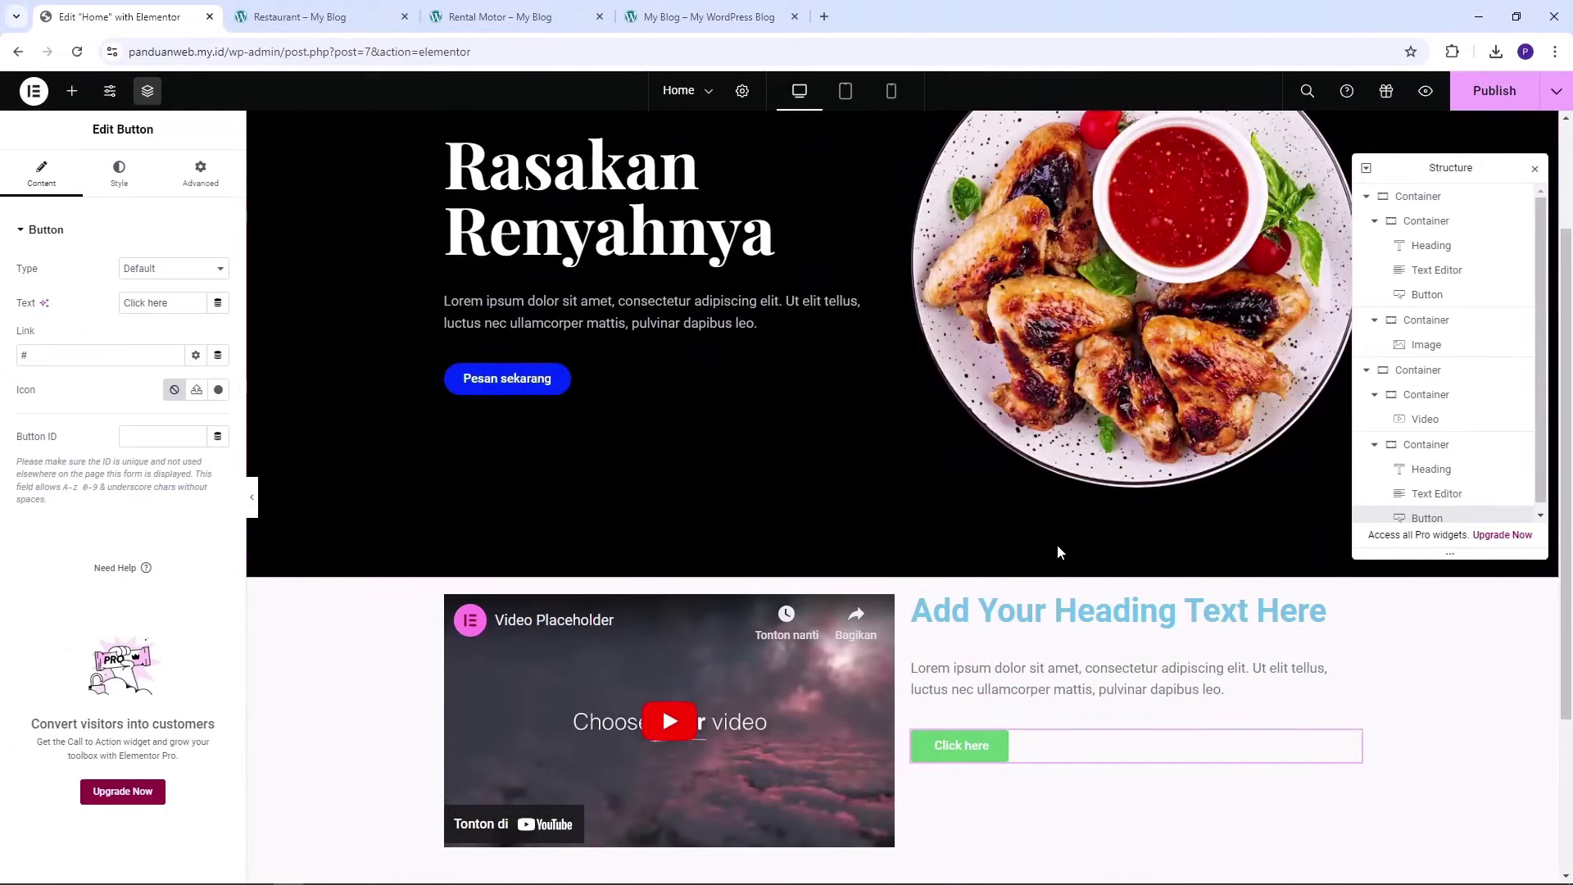
scroll(1057, 552, "down", 2)
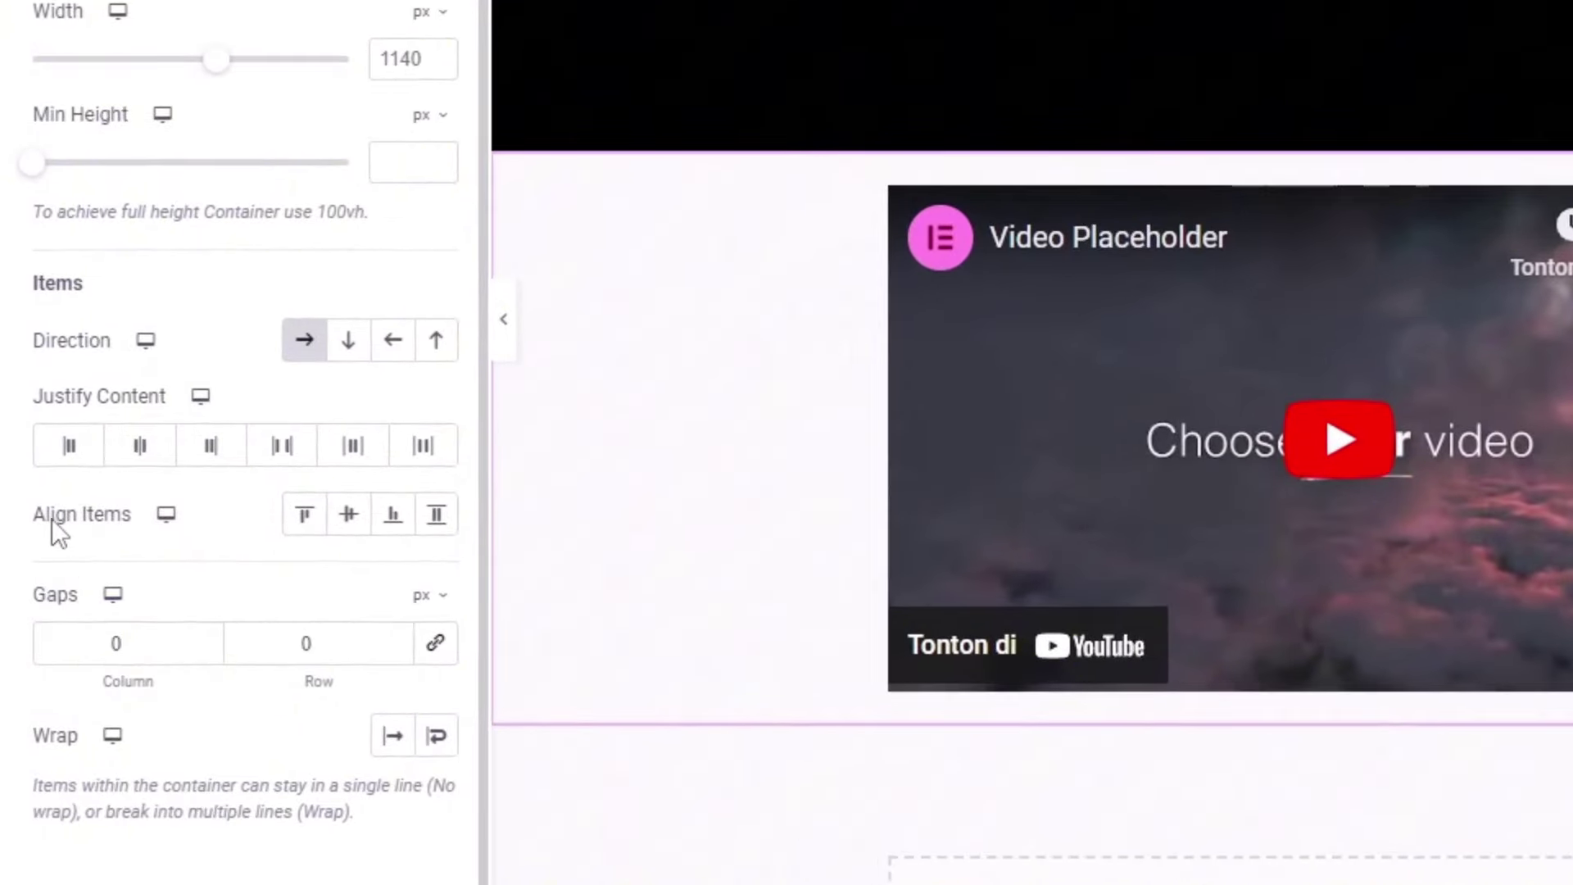
left_click(349, 516)
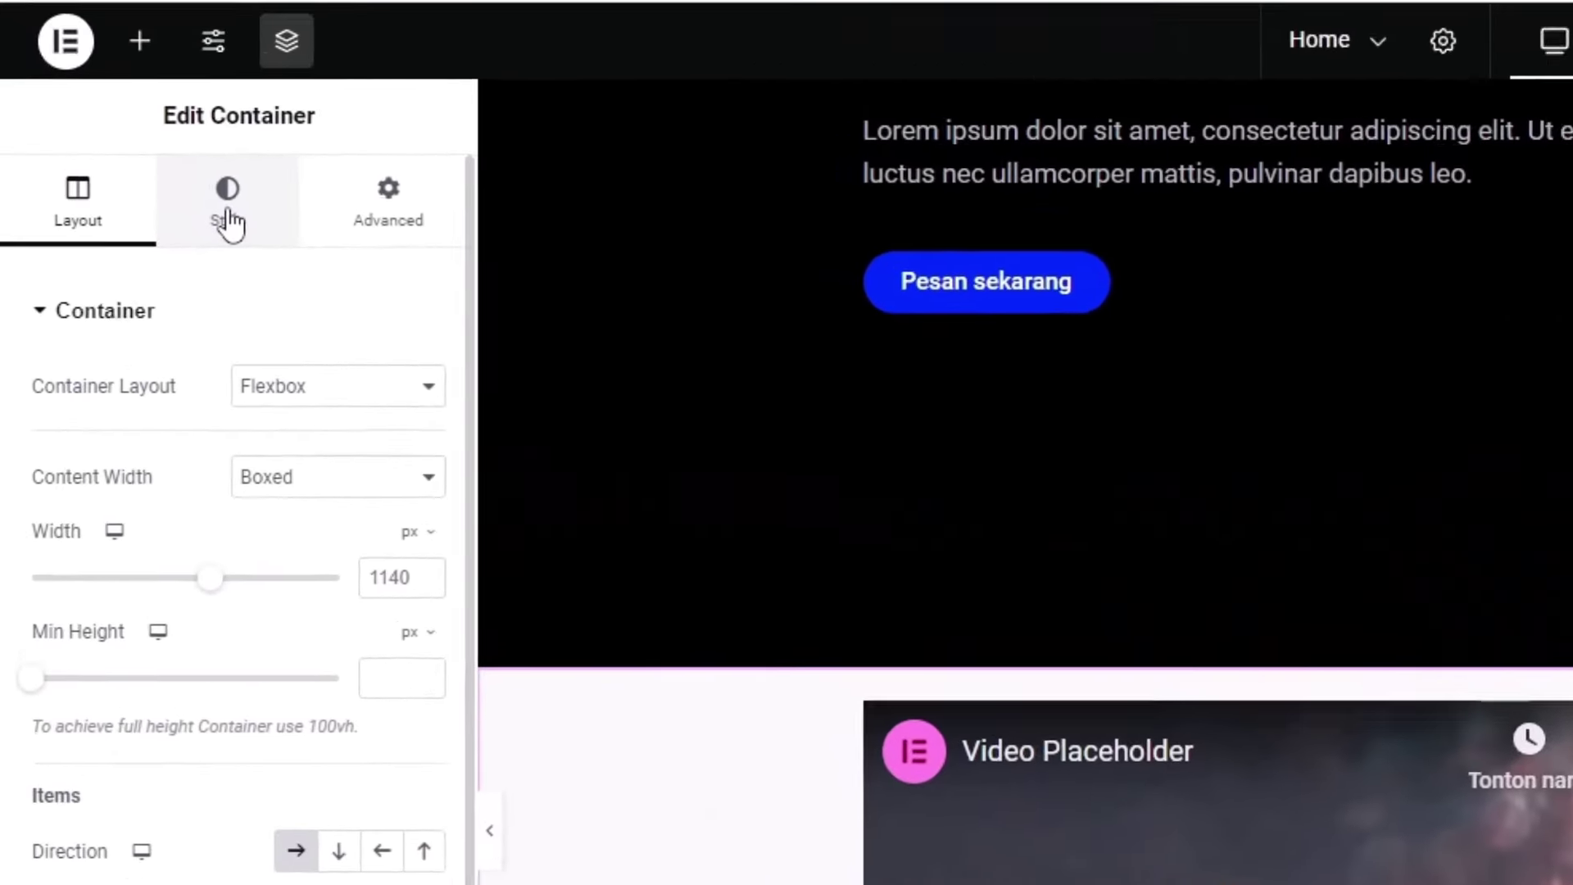
Give the two-column container a classic background in light grey #DADADA
left_click(229, 222)
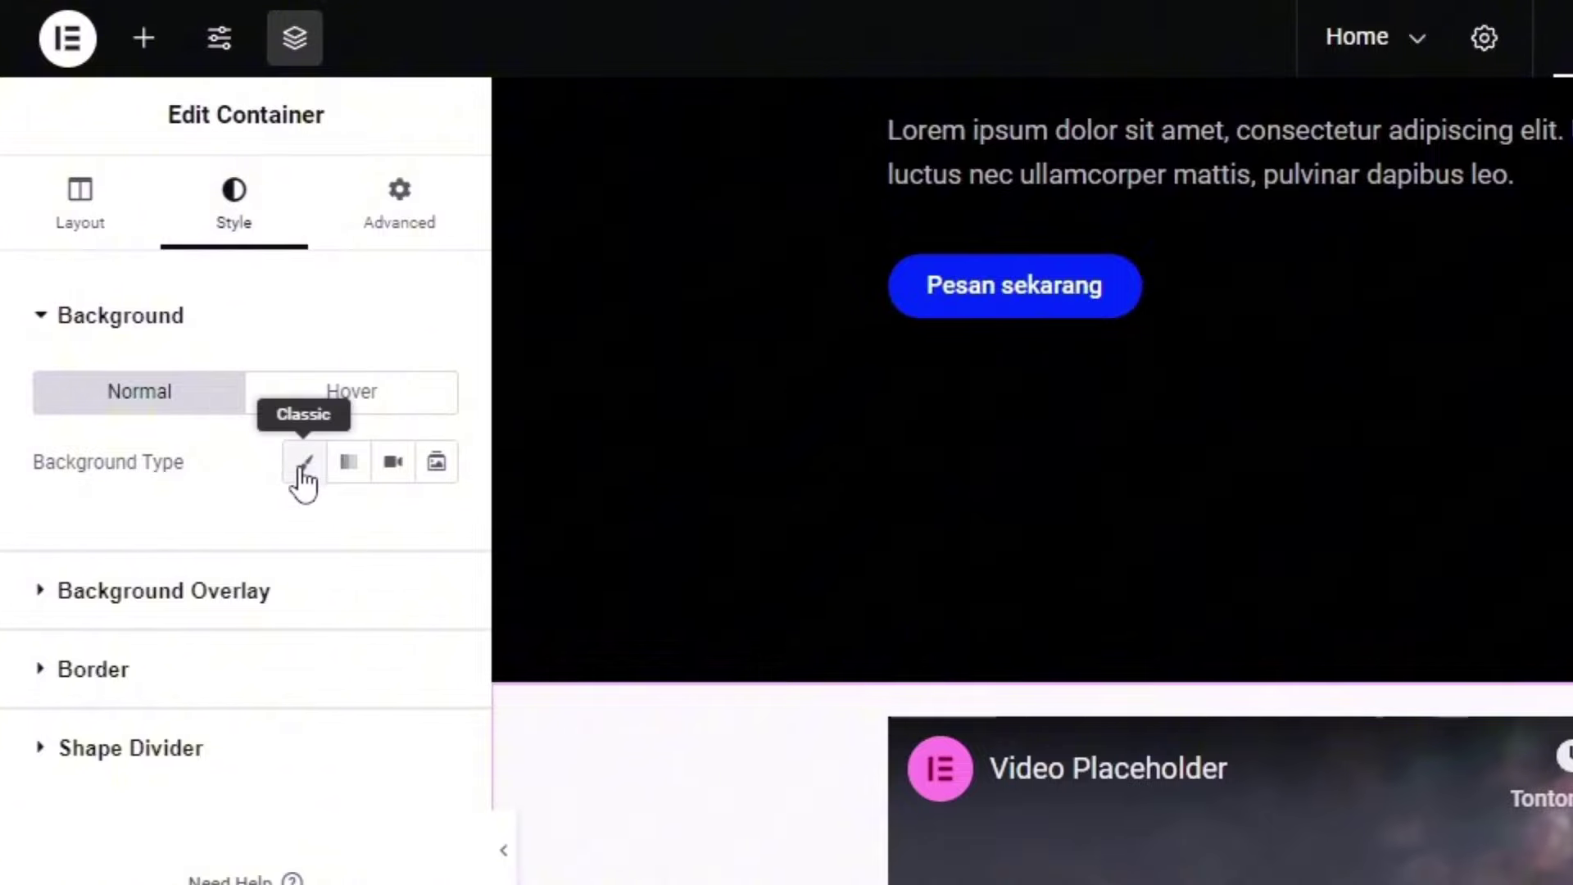
left_click(306, 463)
left_click(443, 541)
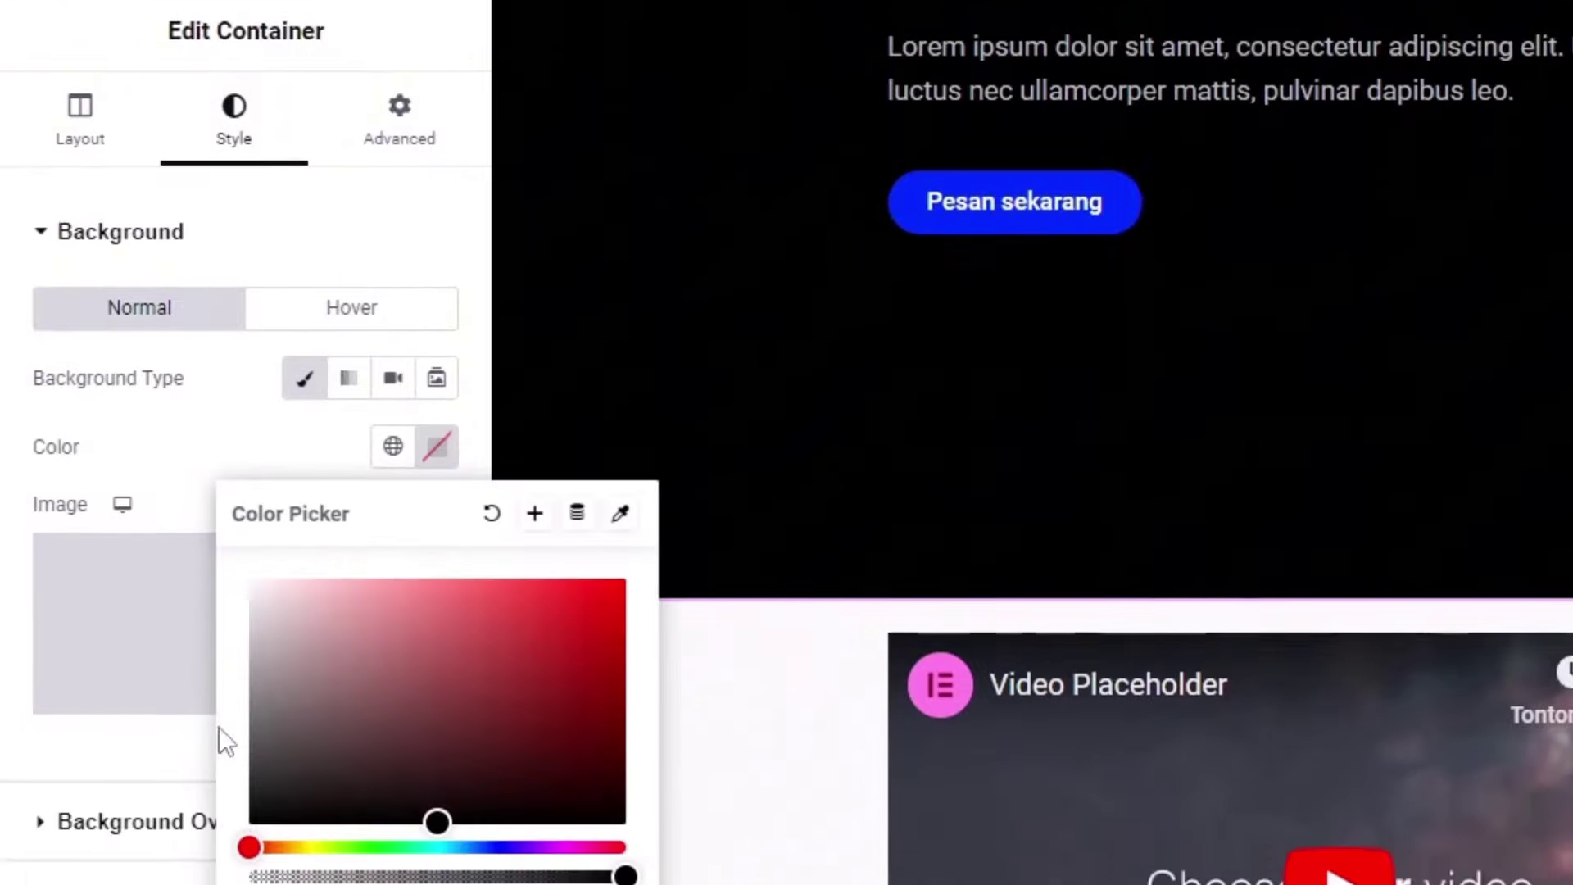
left_click_drag(397, 499, 180, 327)
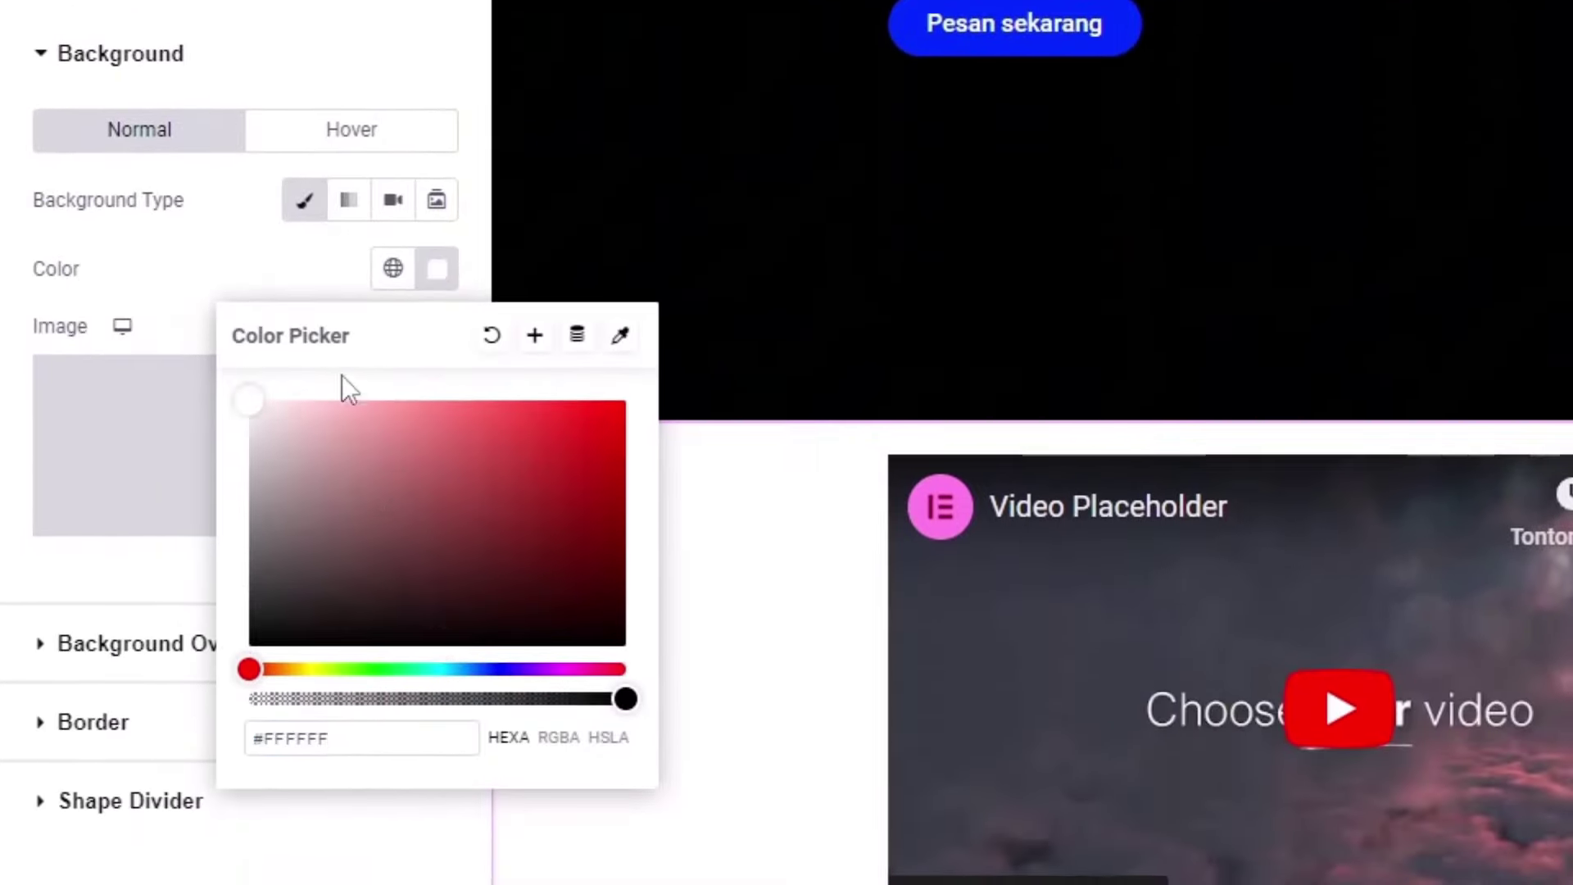
key("ctrl+a")
type("#DADADA")
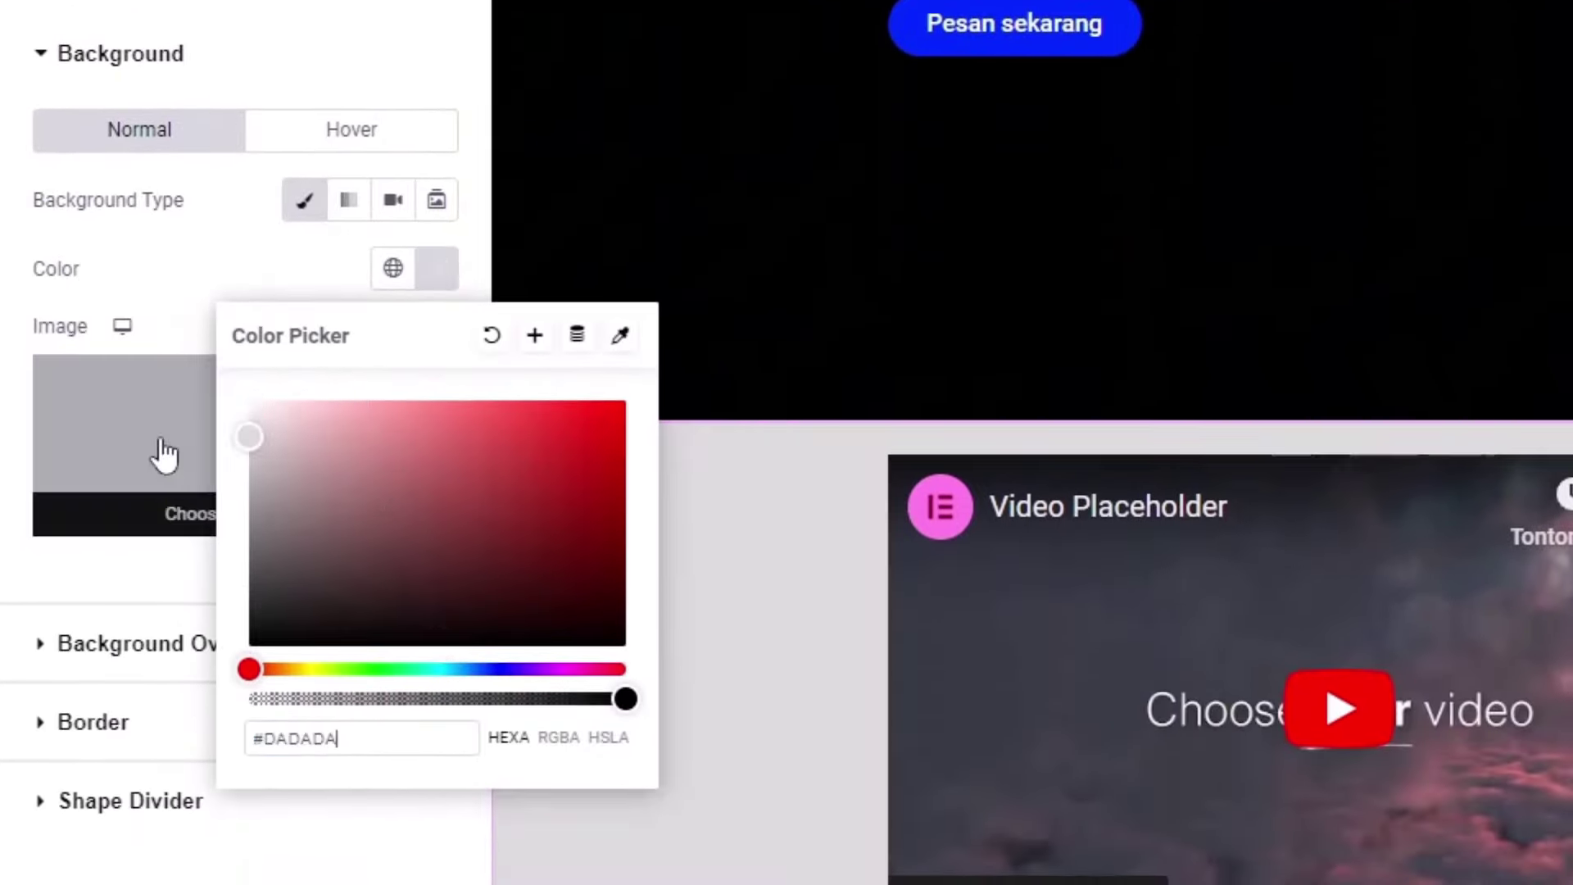
left_click(214, 198)
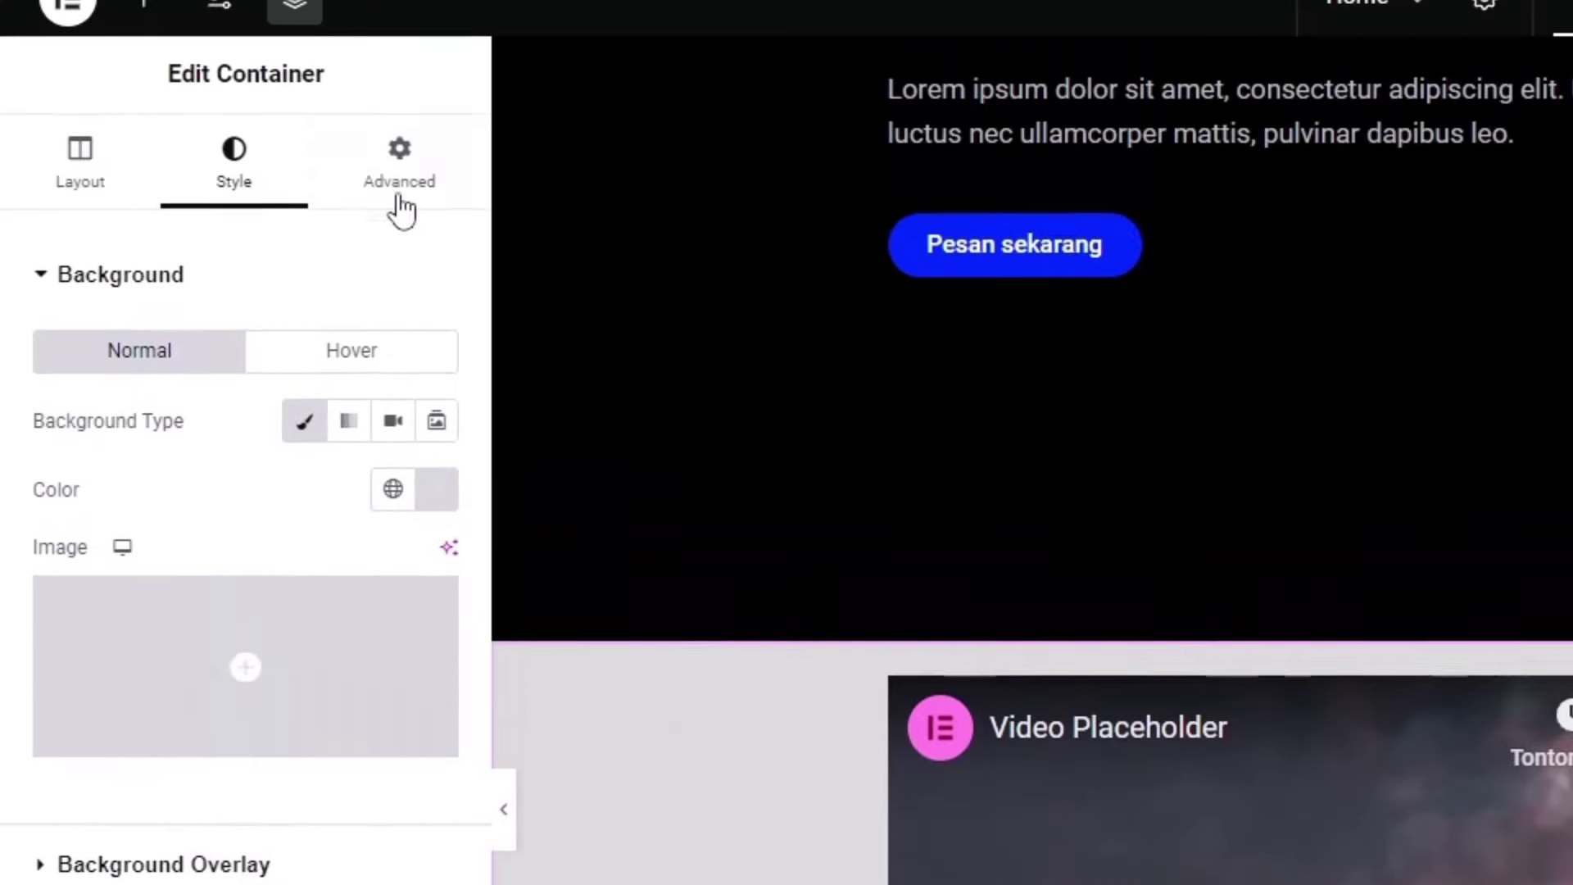
Set the two-column container's padding to 100 px top and bottom and 0 px right and left, with the values unlinked
left_click(395, 199)
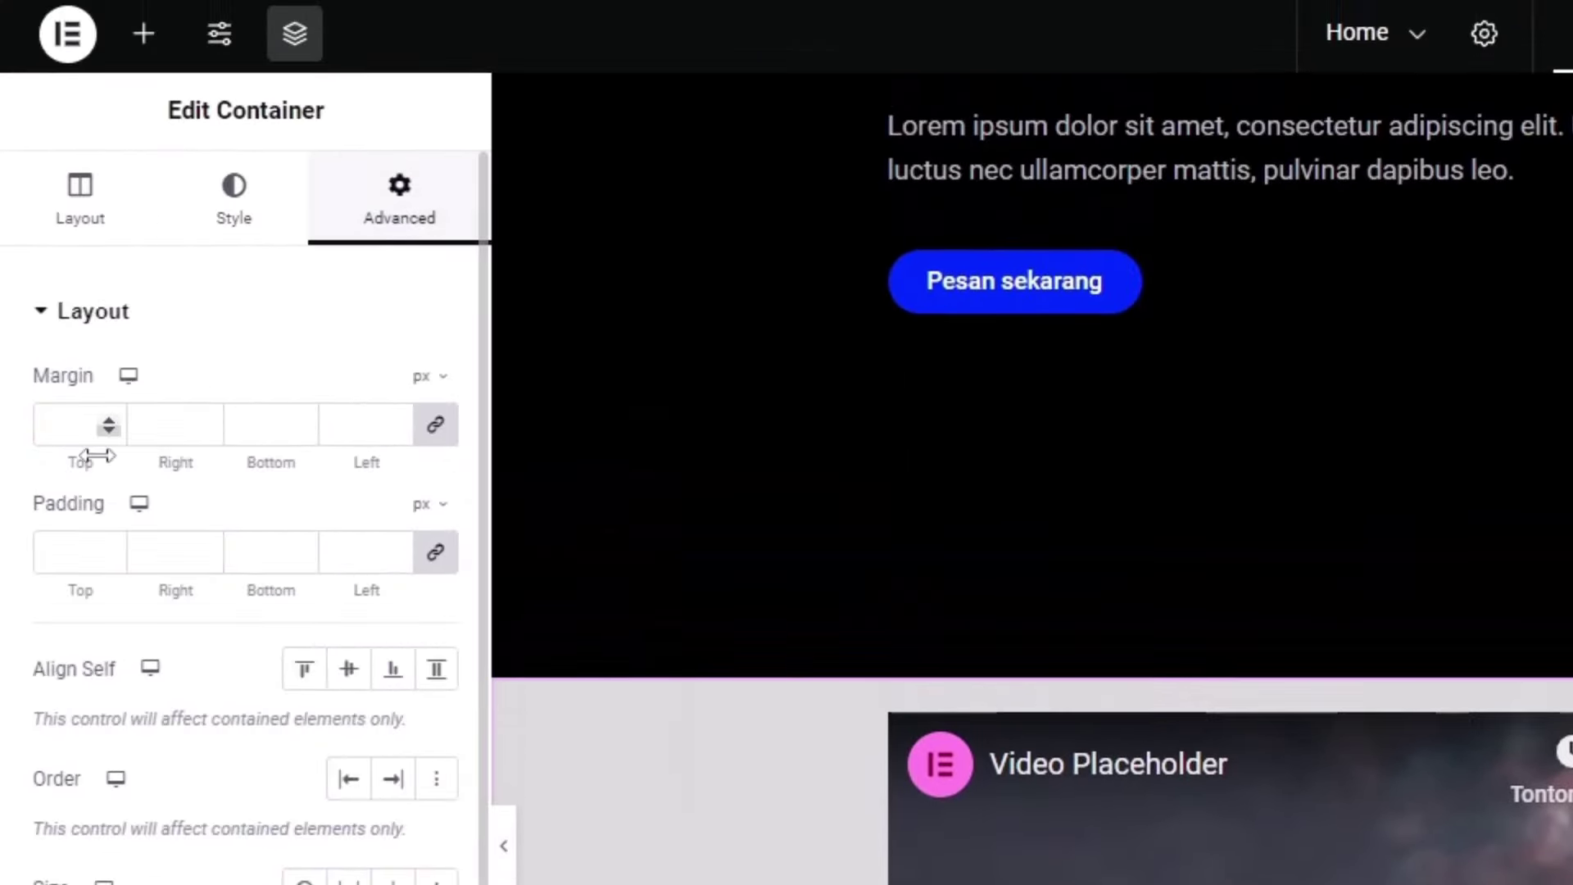
left_click(434, 556)
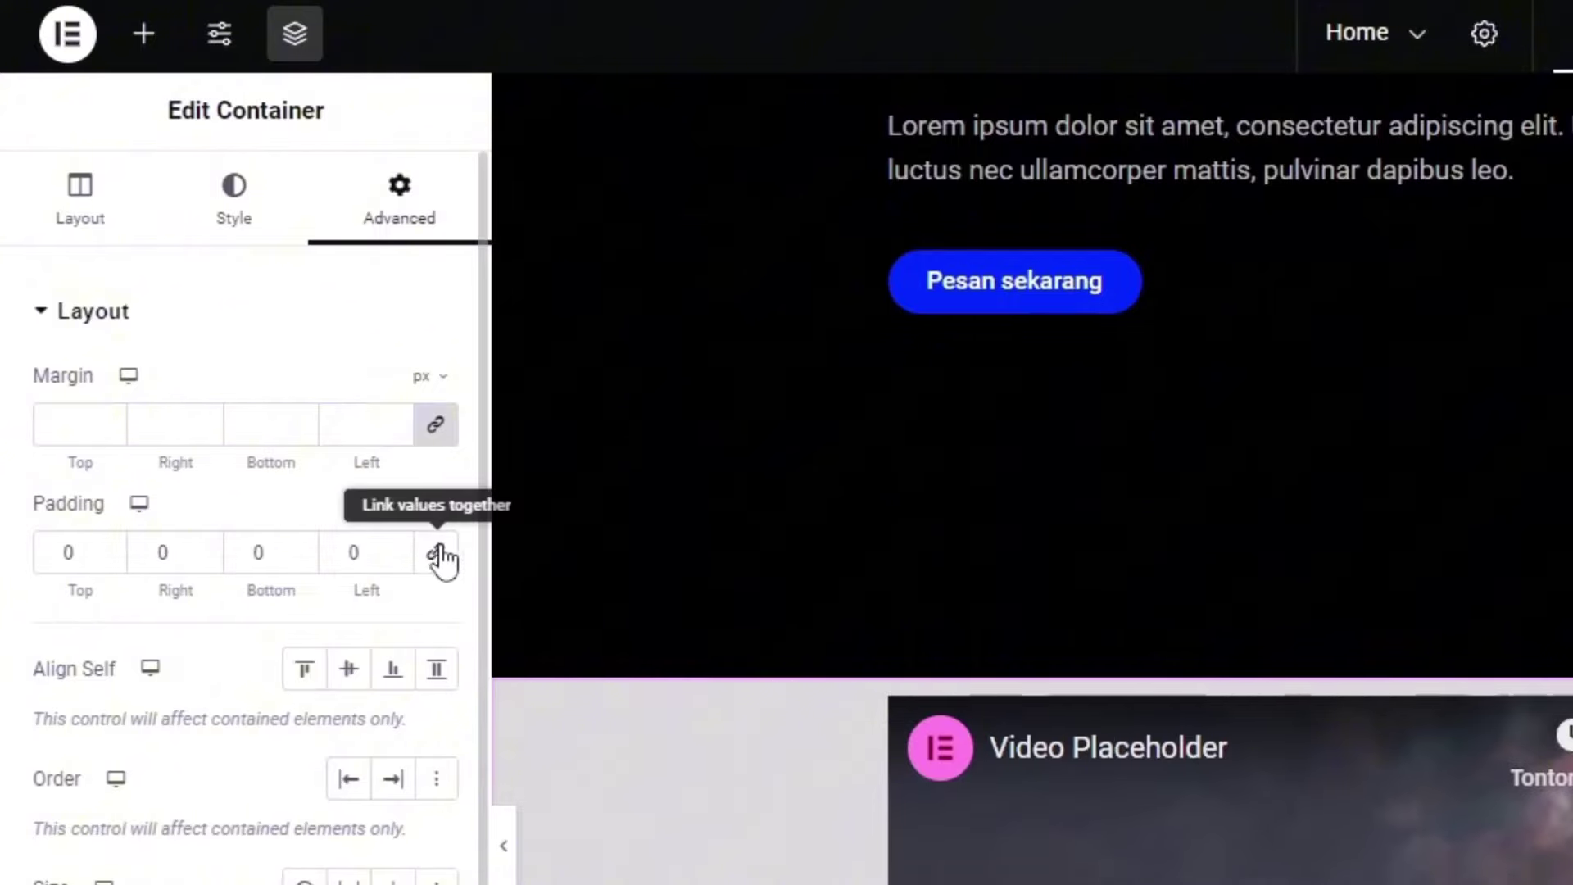
left_click(436, 556)
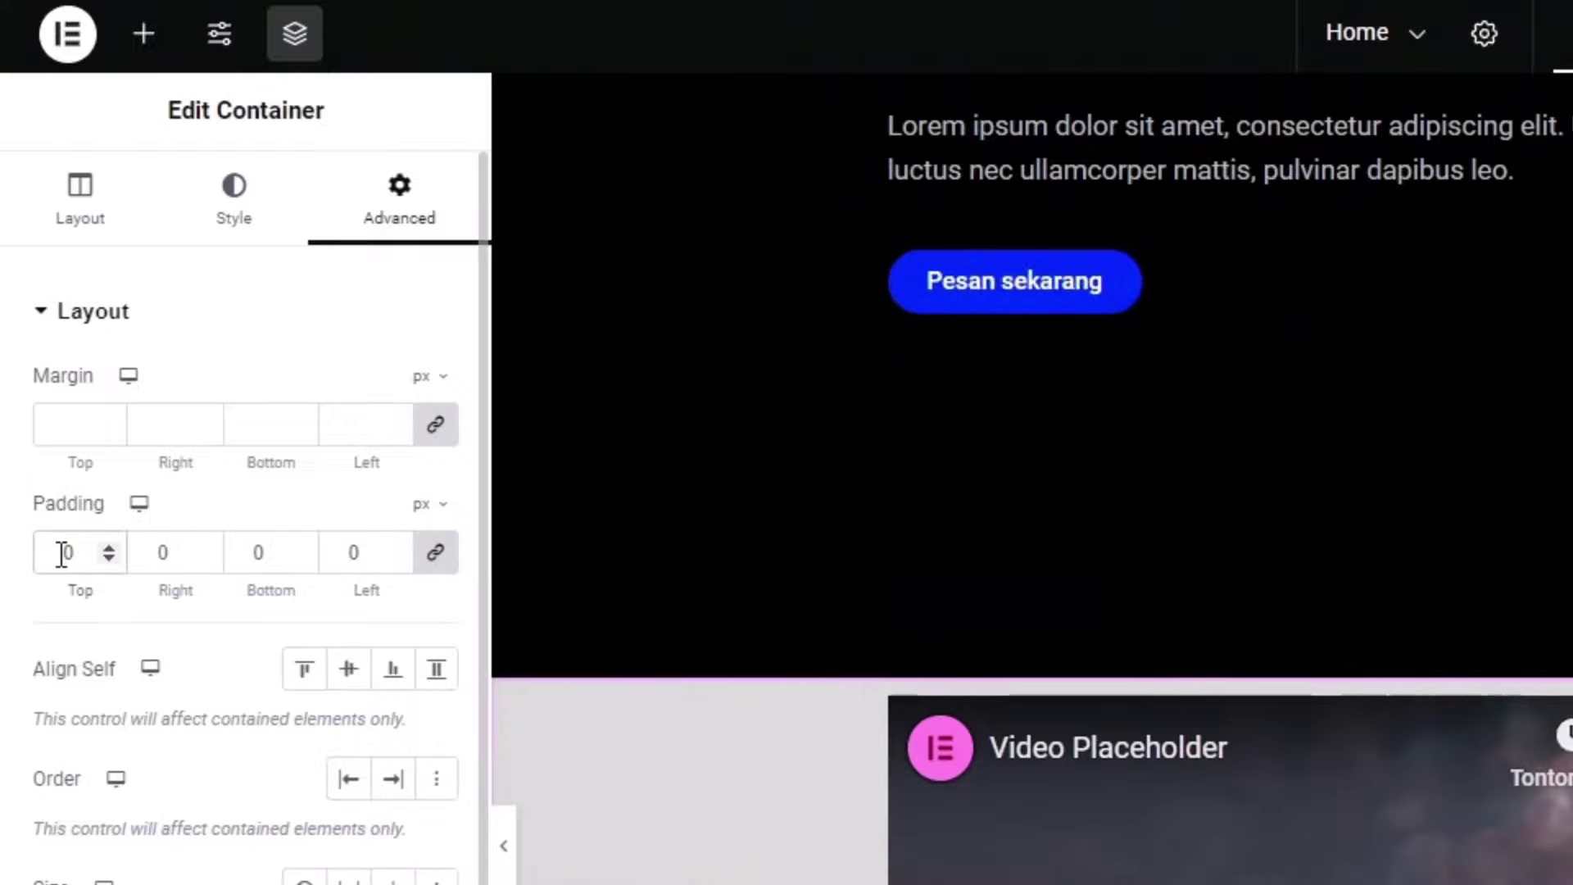
type("100")
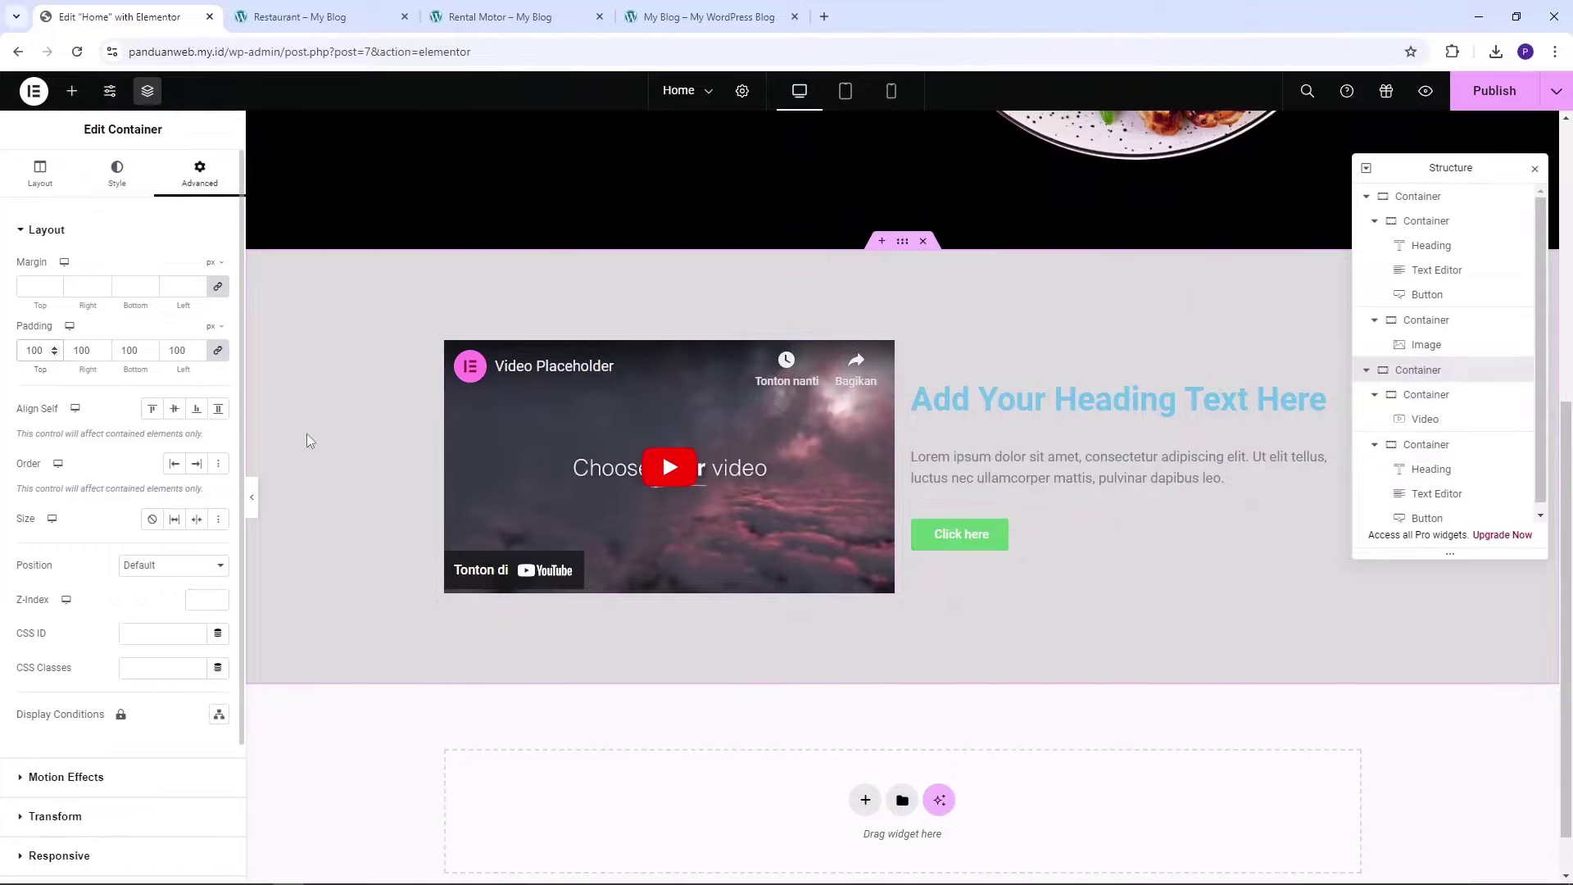
scroll(497, 440, "up", 2)
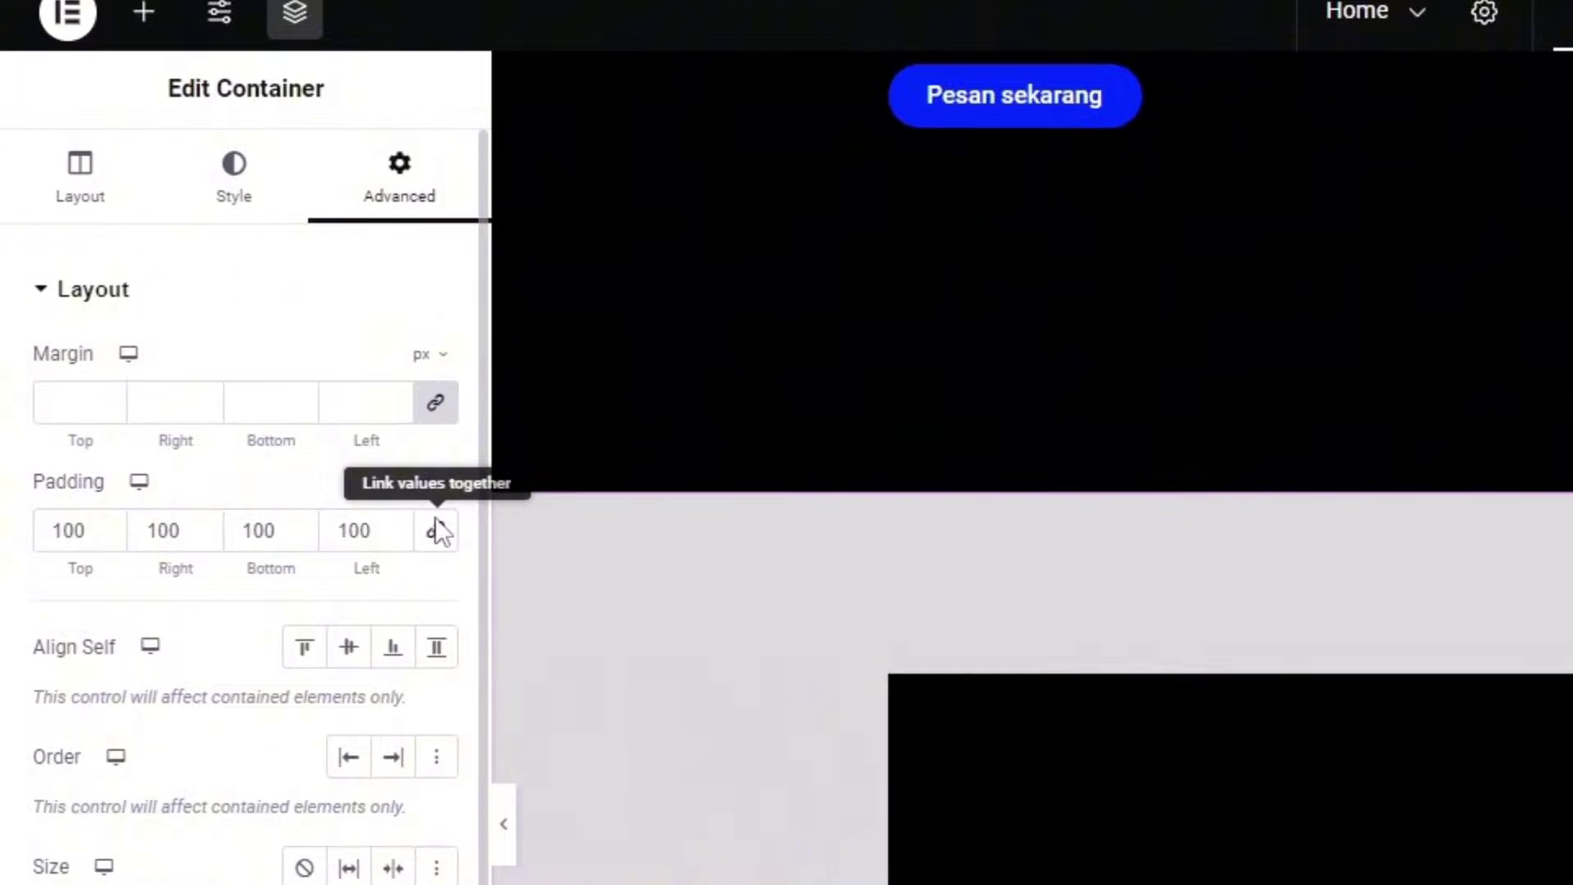
left_click(437, 531)
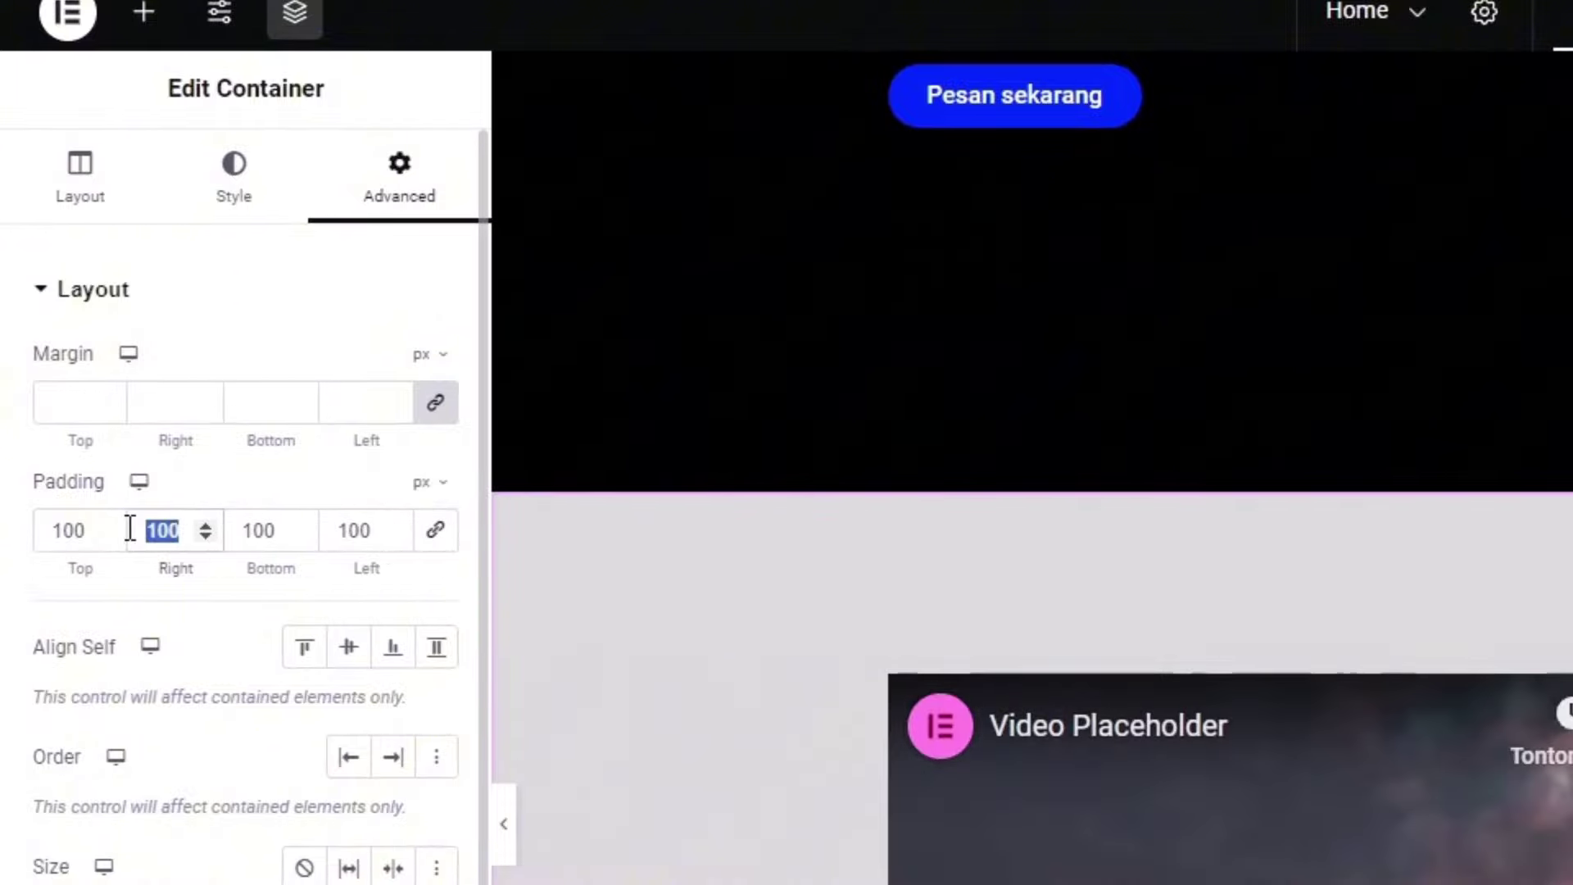
type("0")
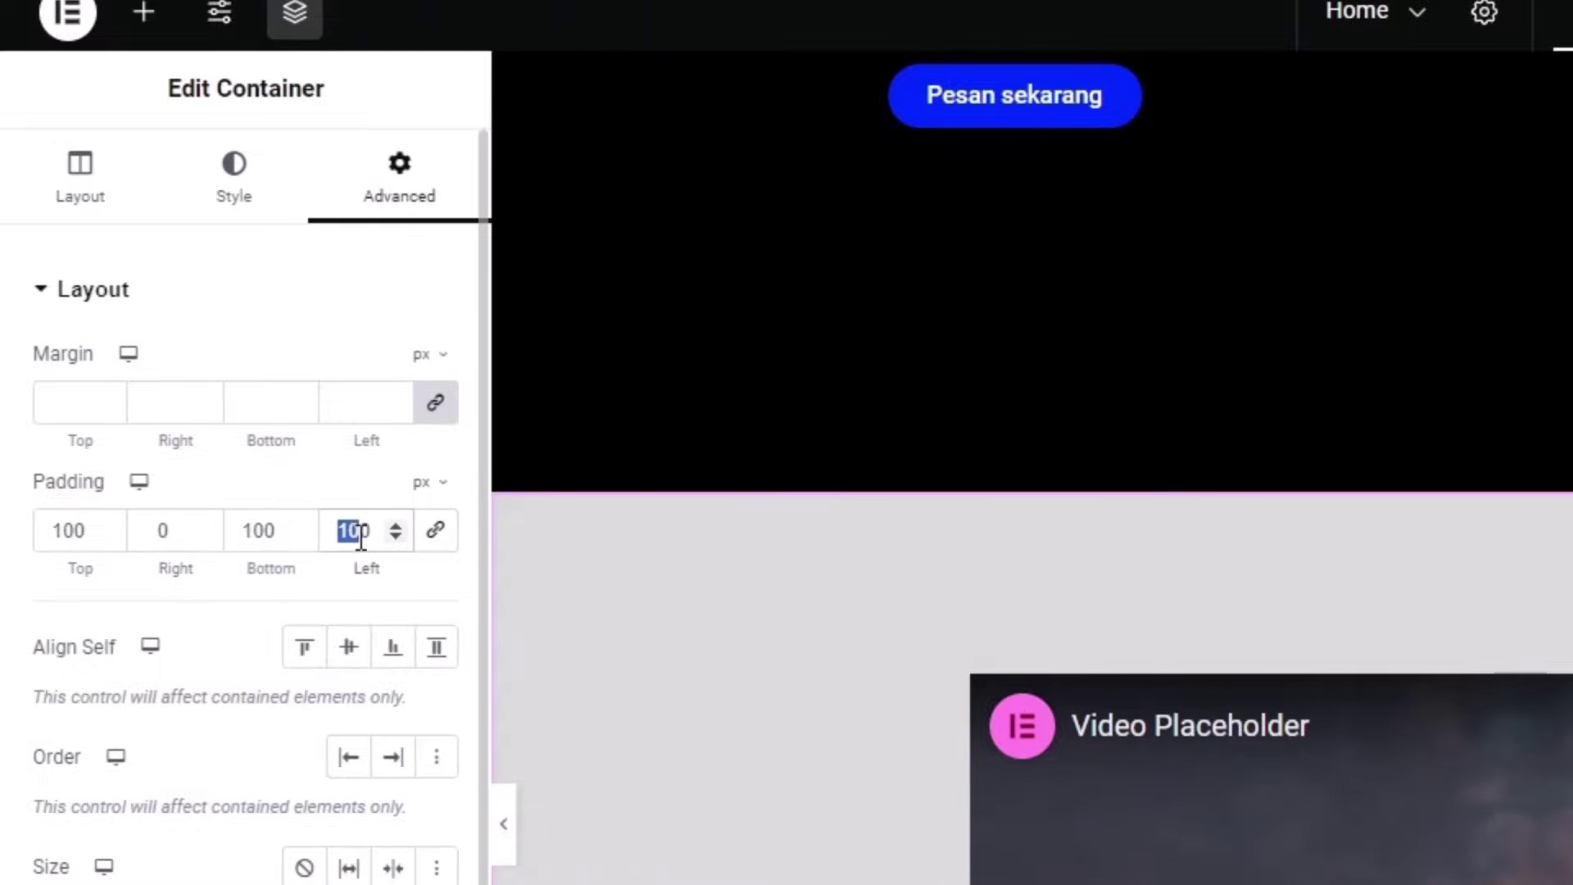
type("0")
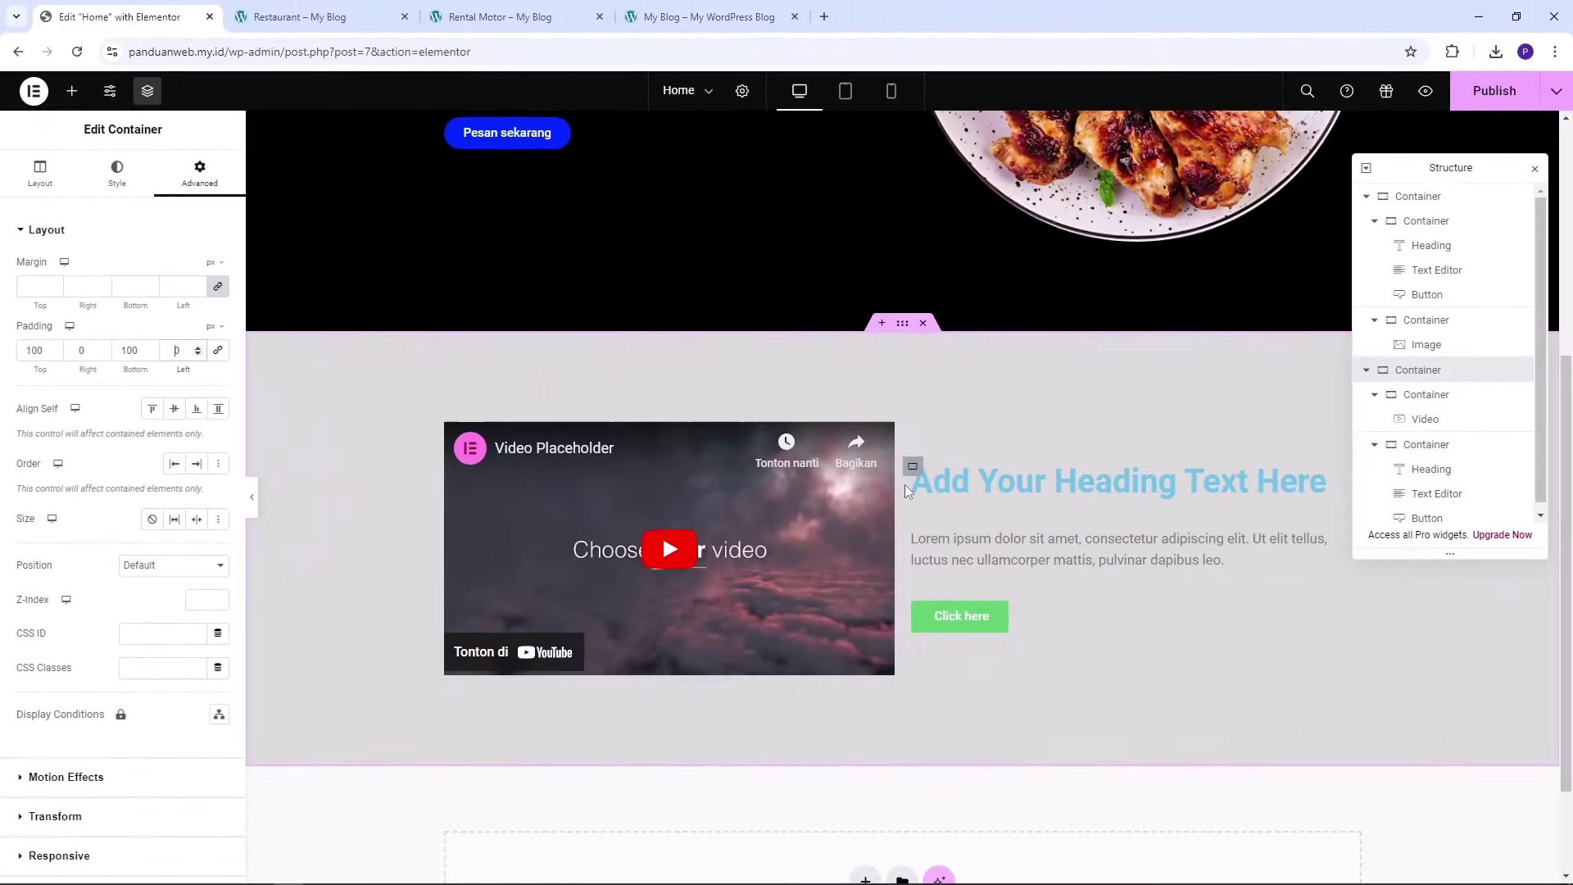
Replace the placeholder heading text beside the video with "About Us"
scroll(950, 544, "up", 3)
scroll(951, 544, "down", 2)
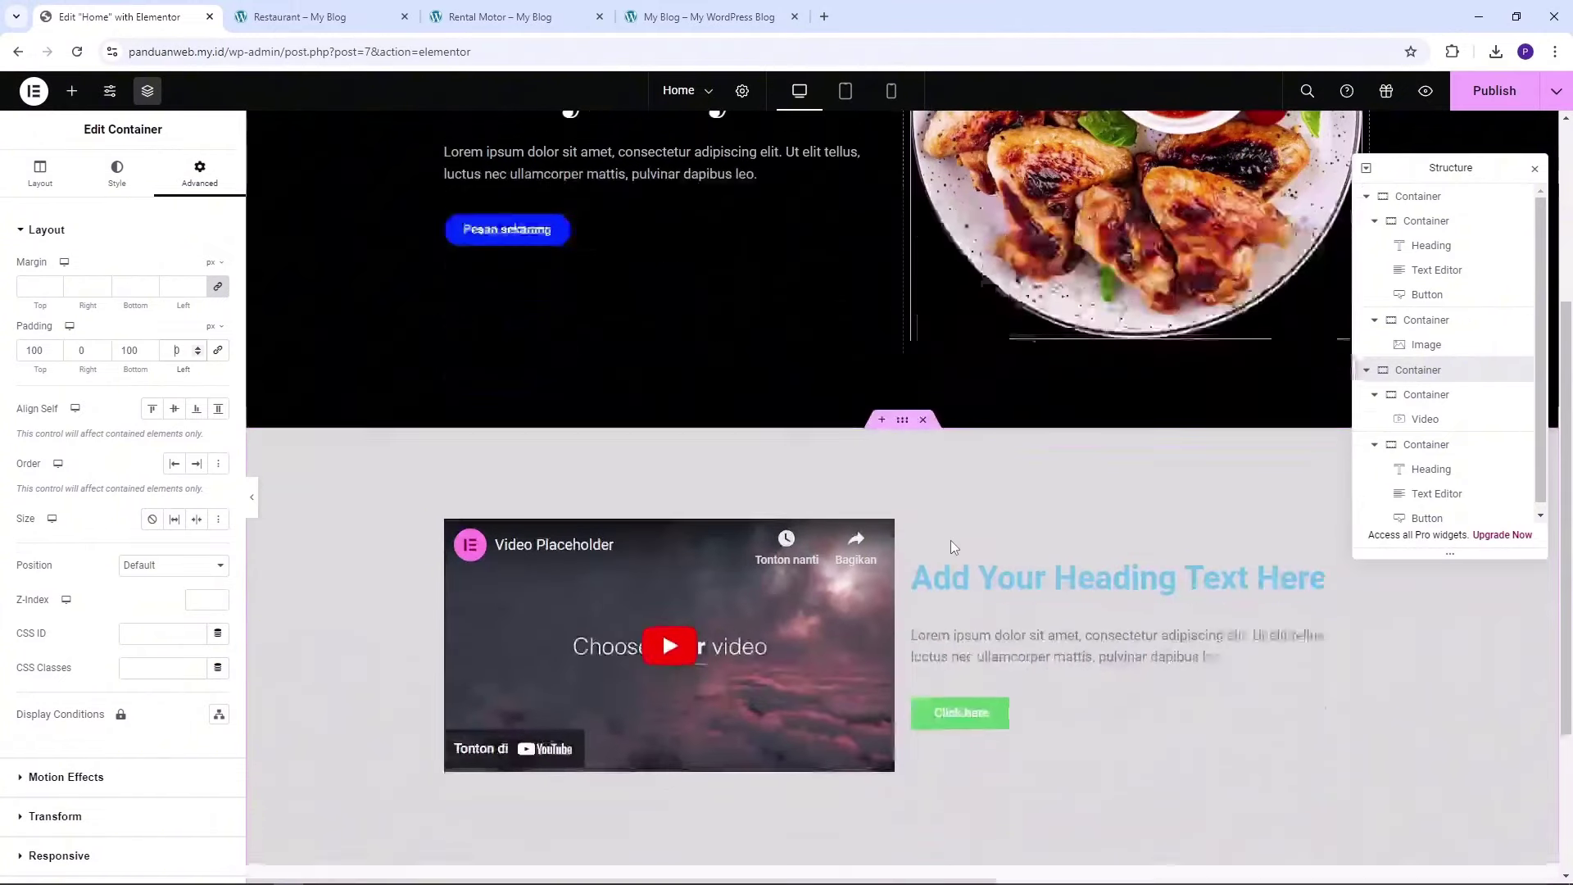
scroll(950, 539, "up", 3)
scroll(1150, 500, "down", 3)
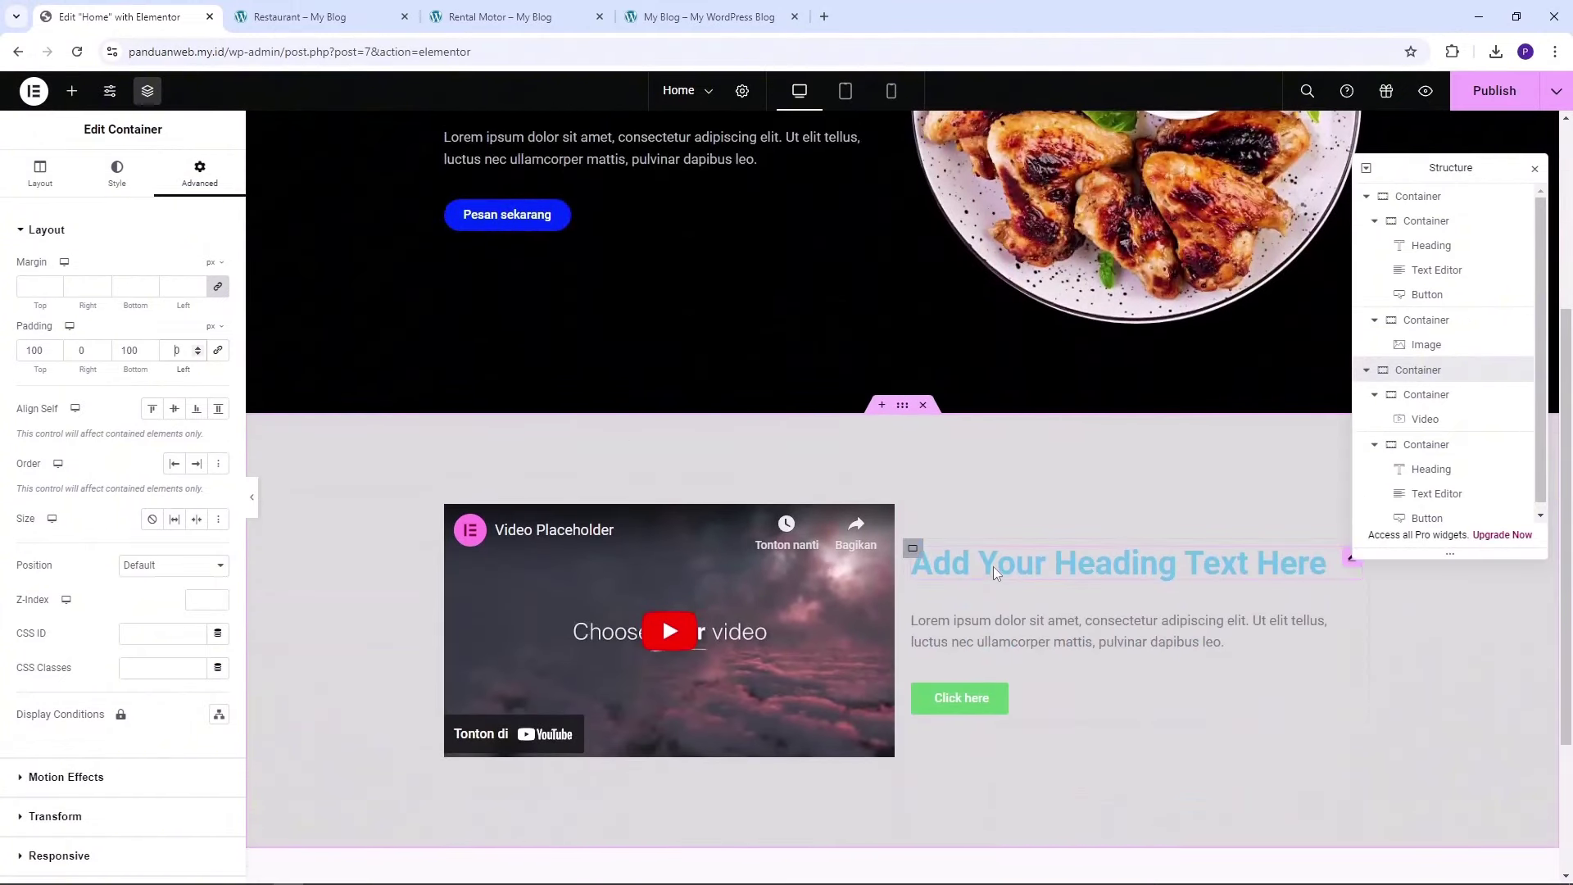
scroll(1055, 475, "down", 1)
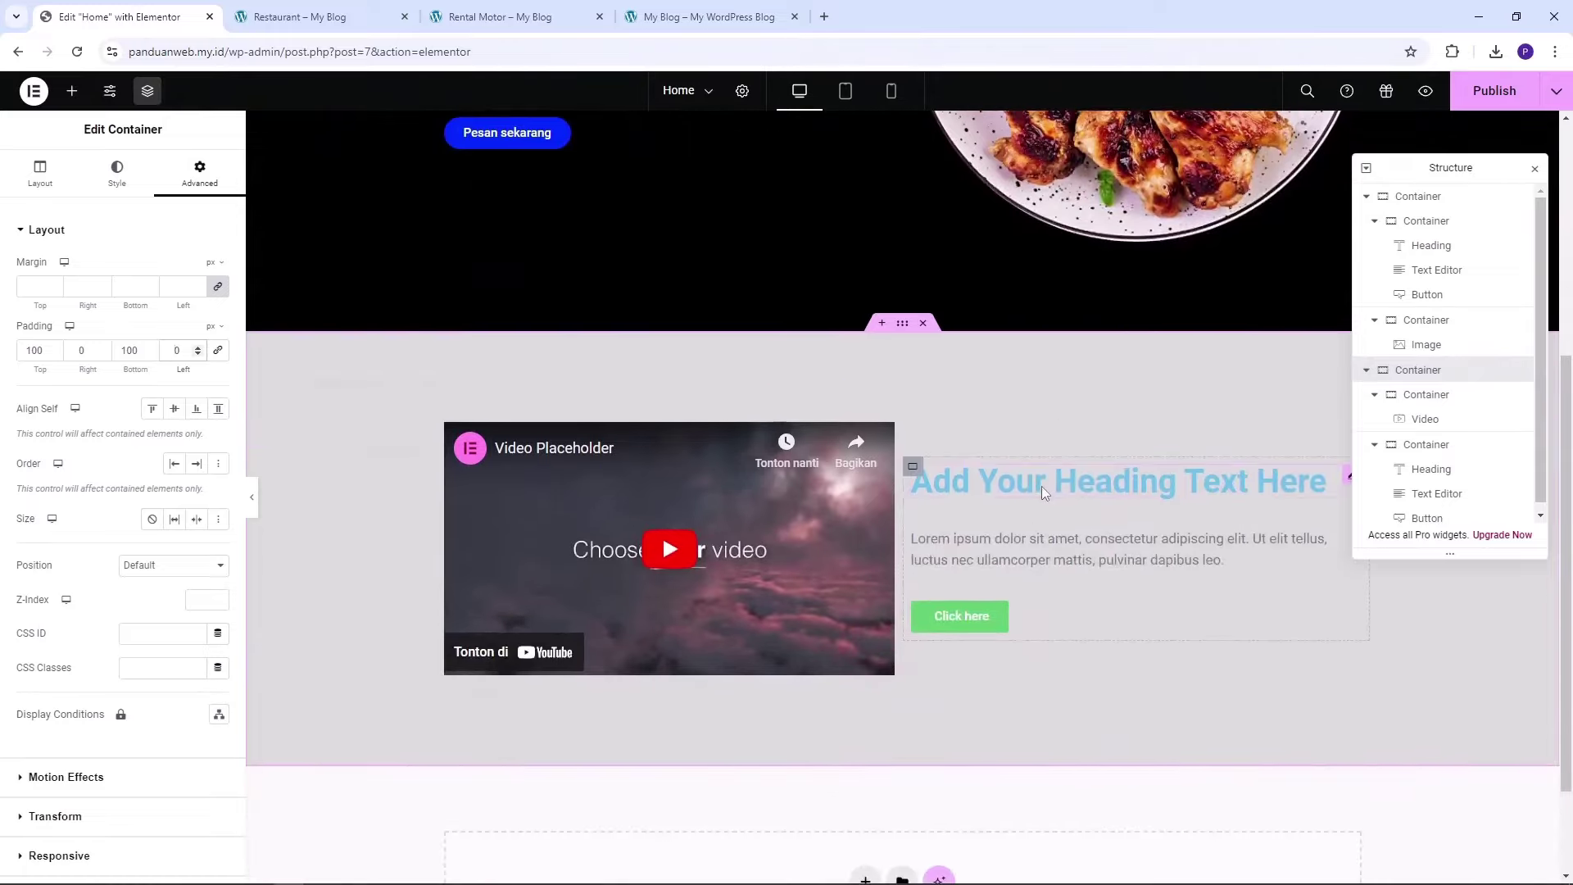
left_click(1042, 485)
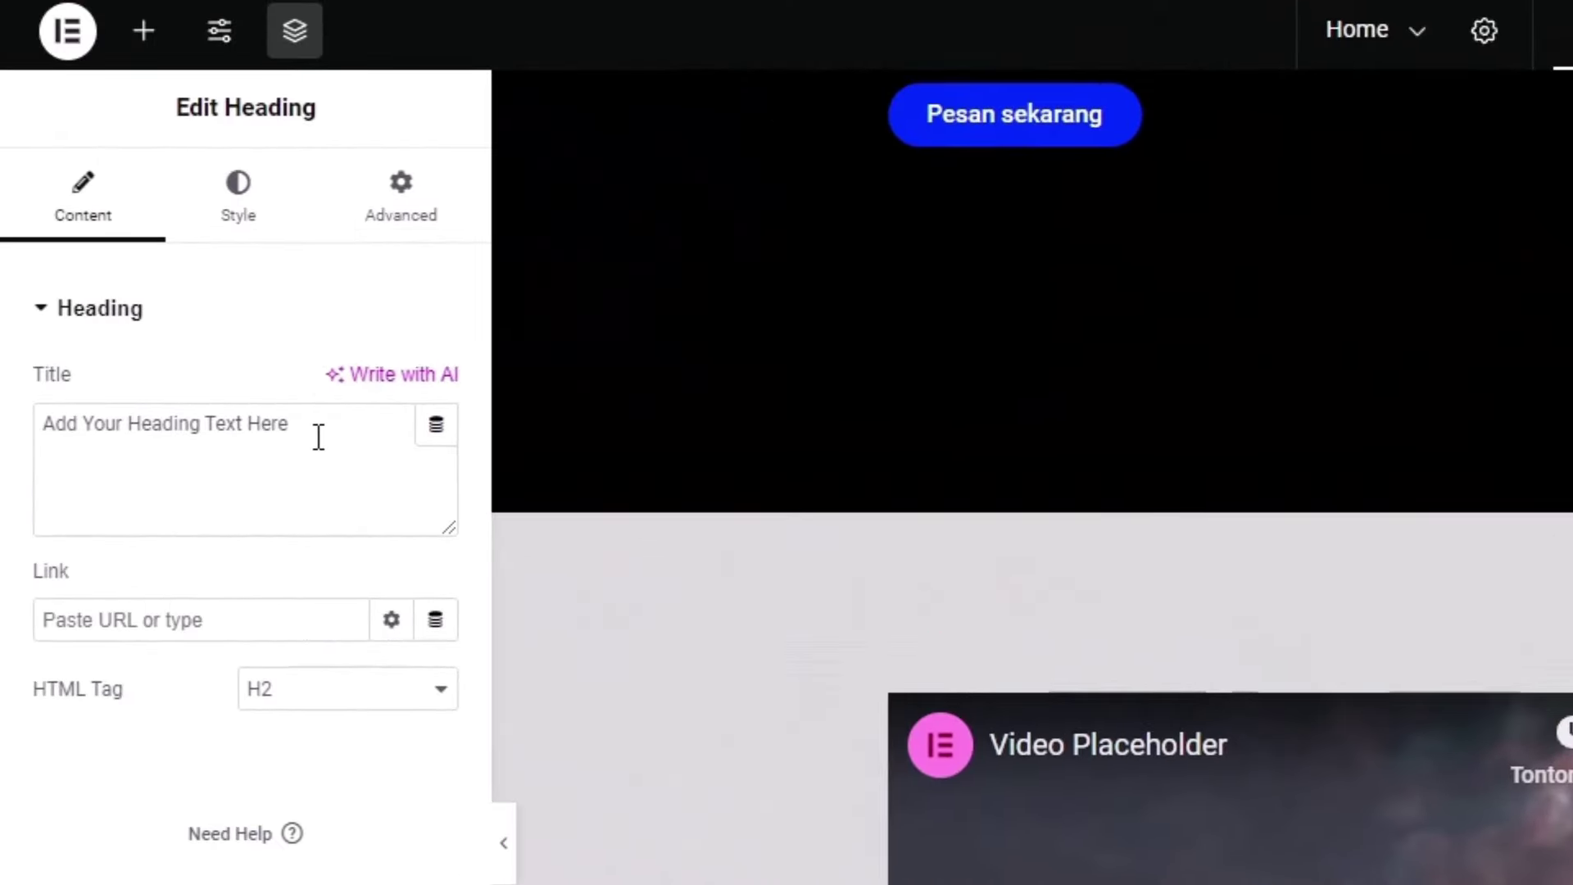
left_click_drag(314, 432, 16, 438)
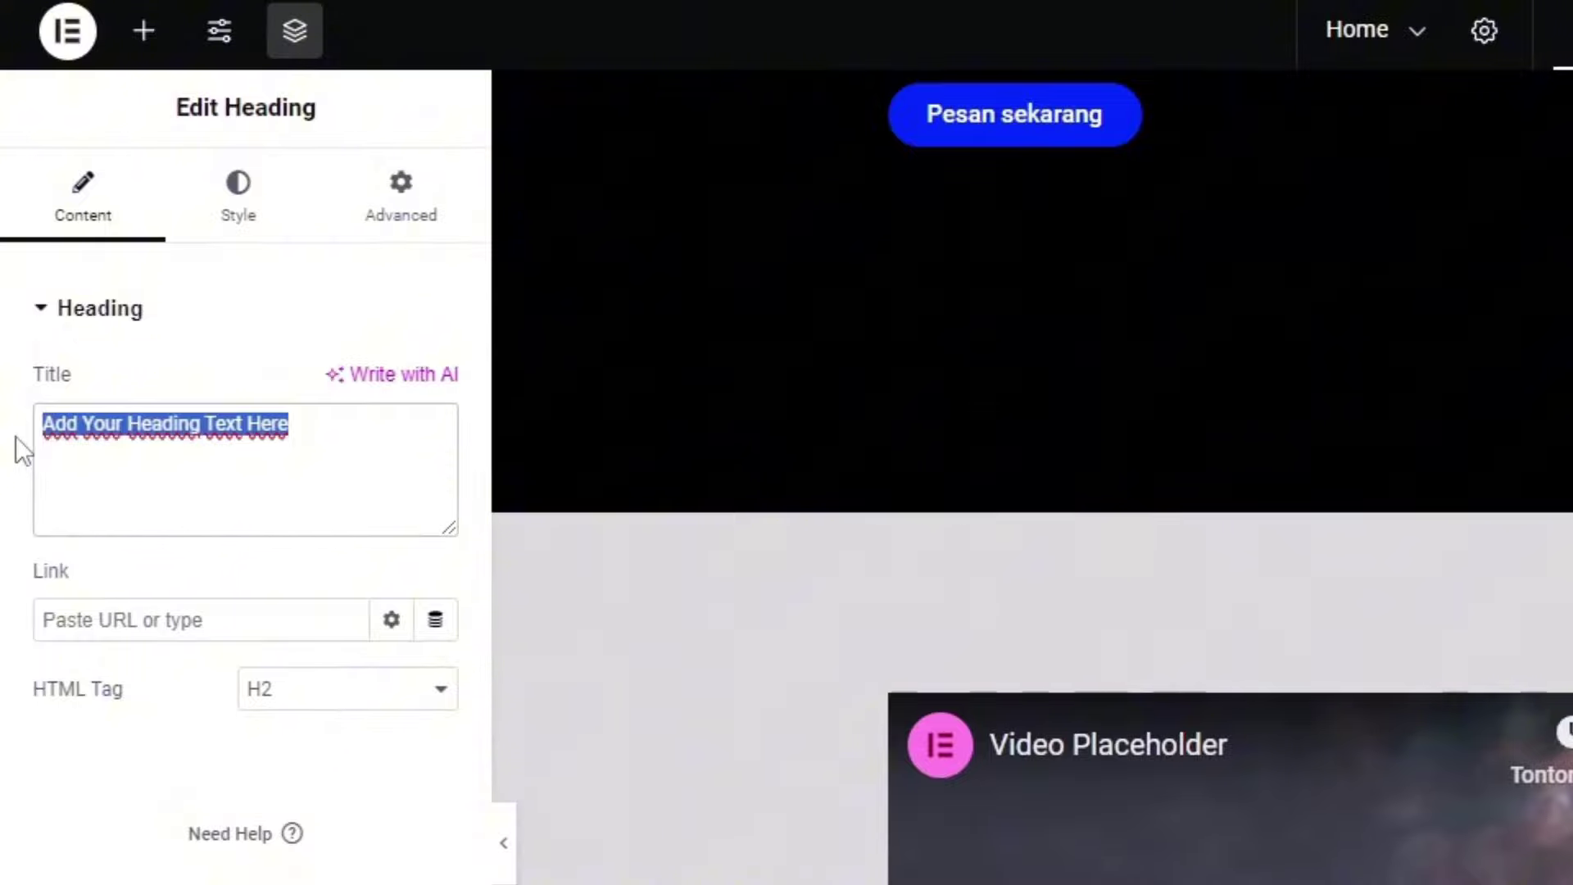
type("About Us")
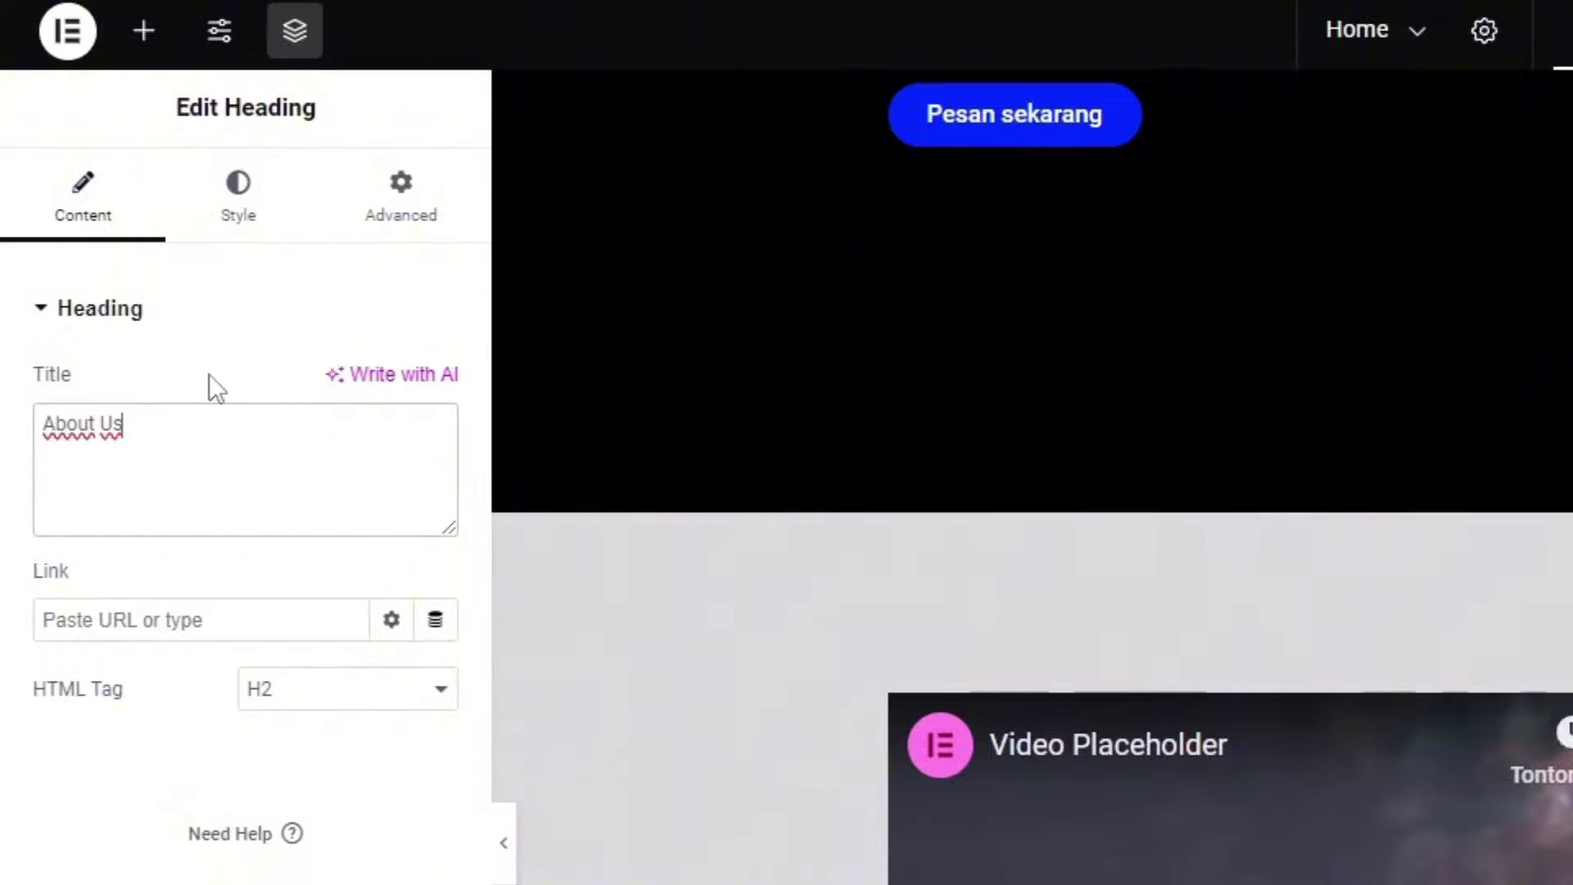
Set the text color of the About Us heading to black #000000
left_click(254, 212)
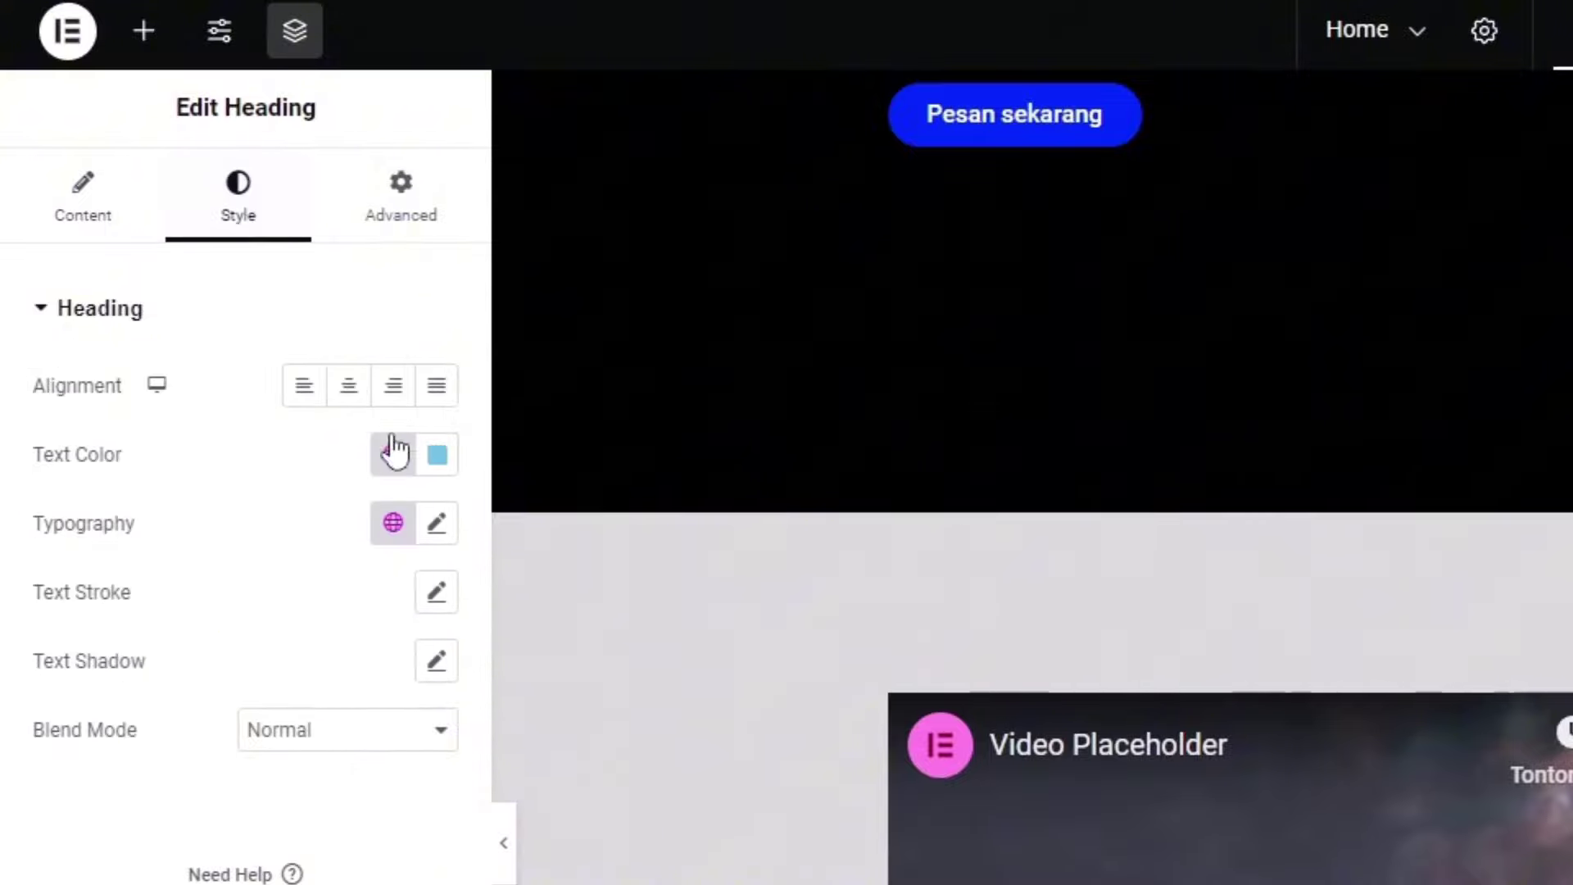
left_click(437, 455)
left_click_drag(365, 509, 159, 685)
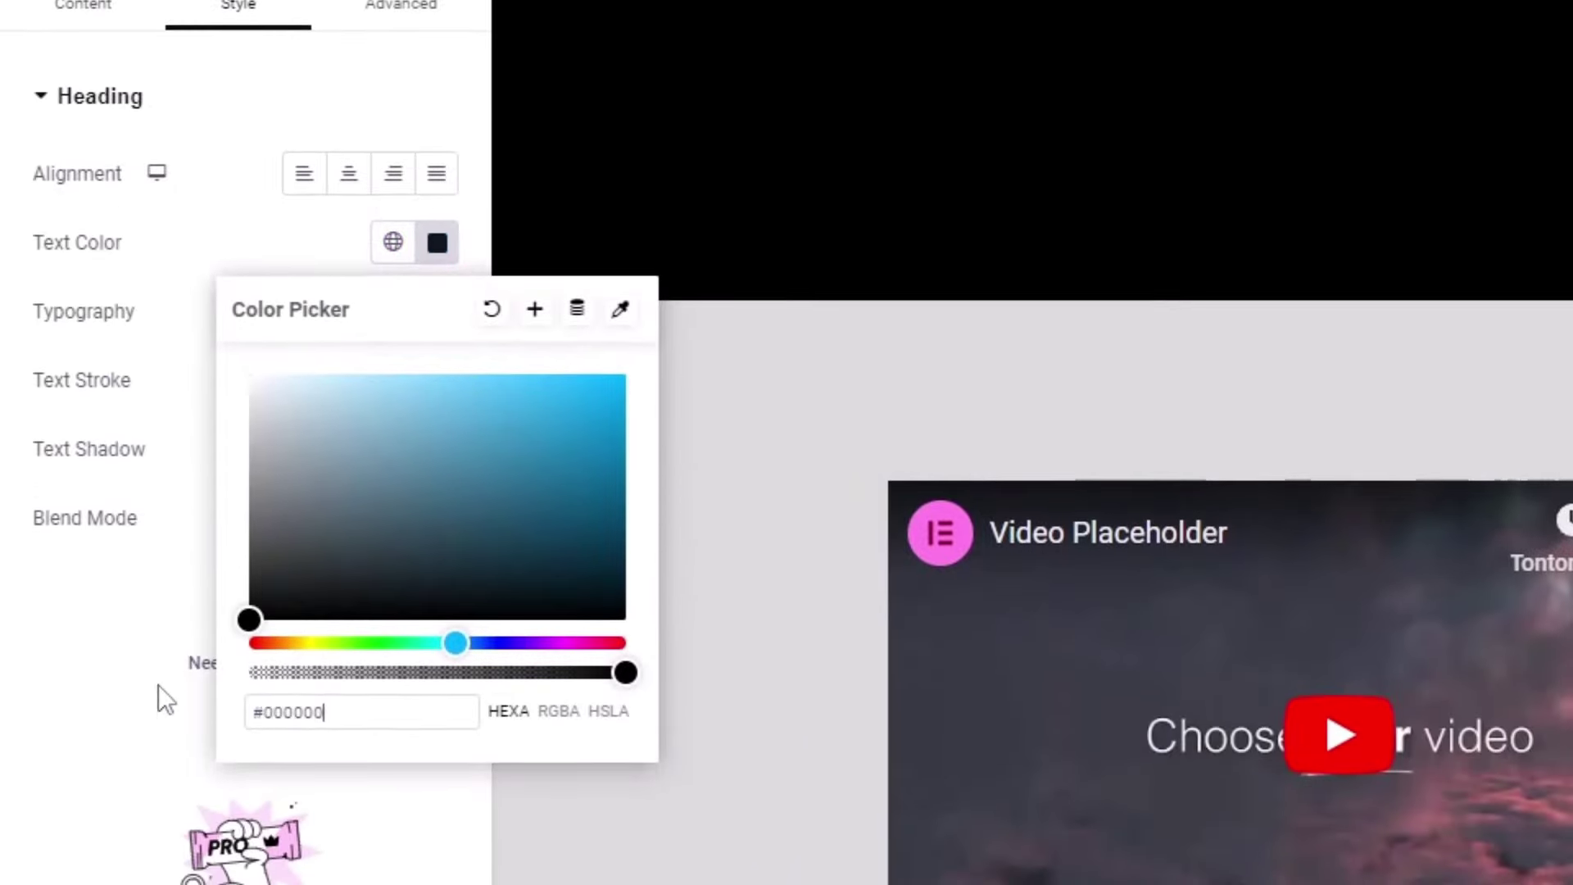
left_click(72, 685)
left_click(435, 313)
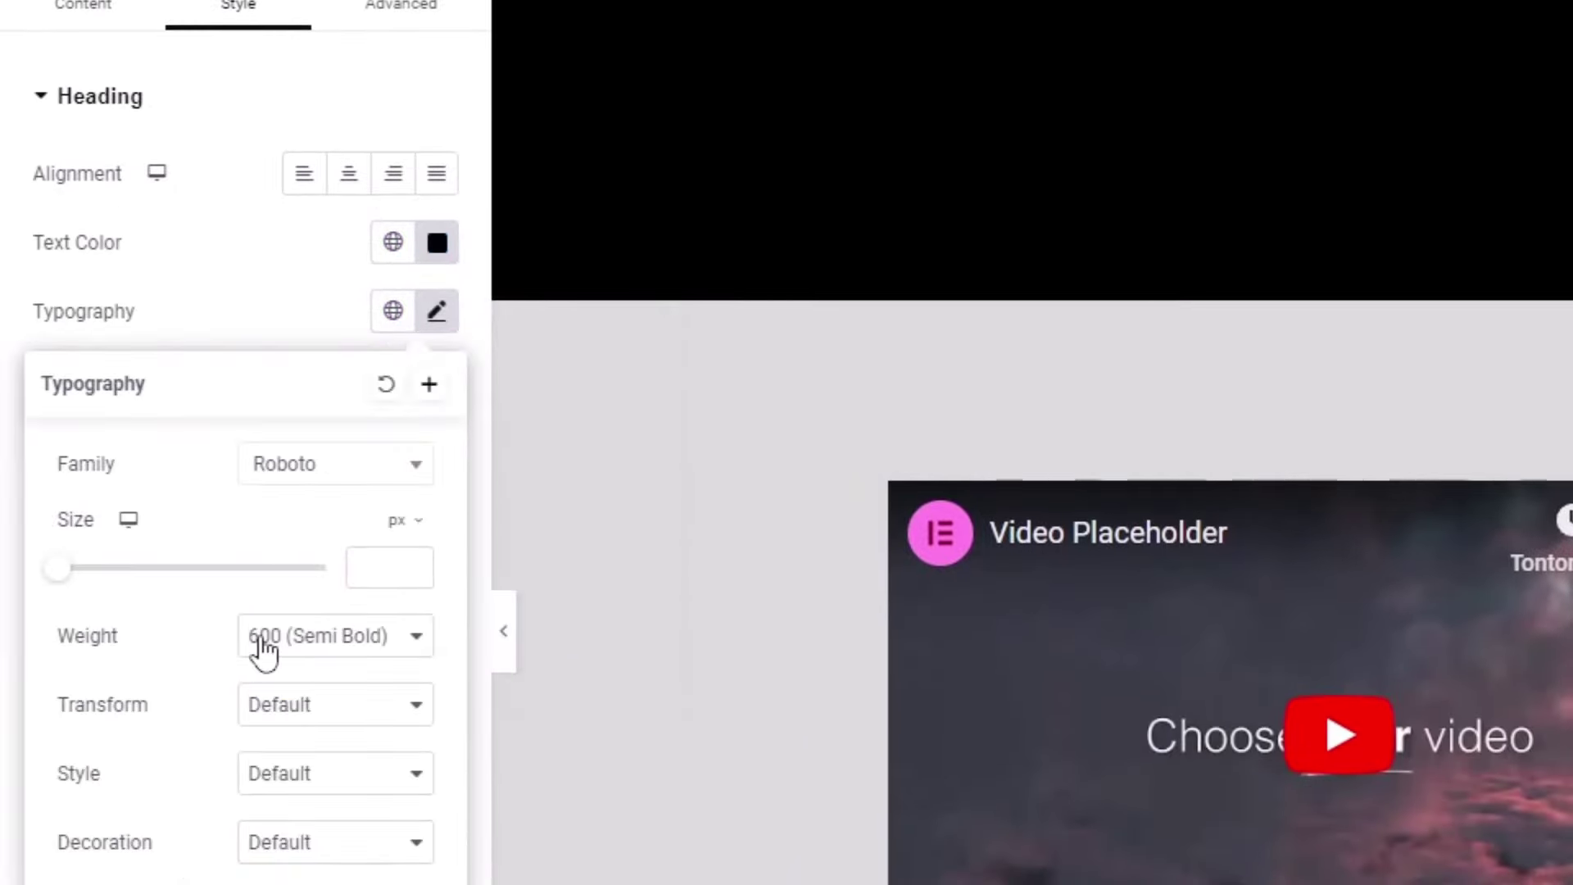
left_click(264, 305)
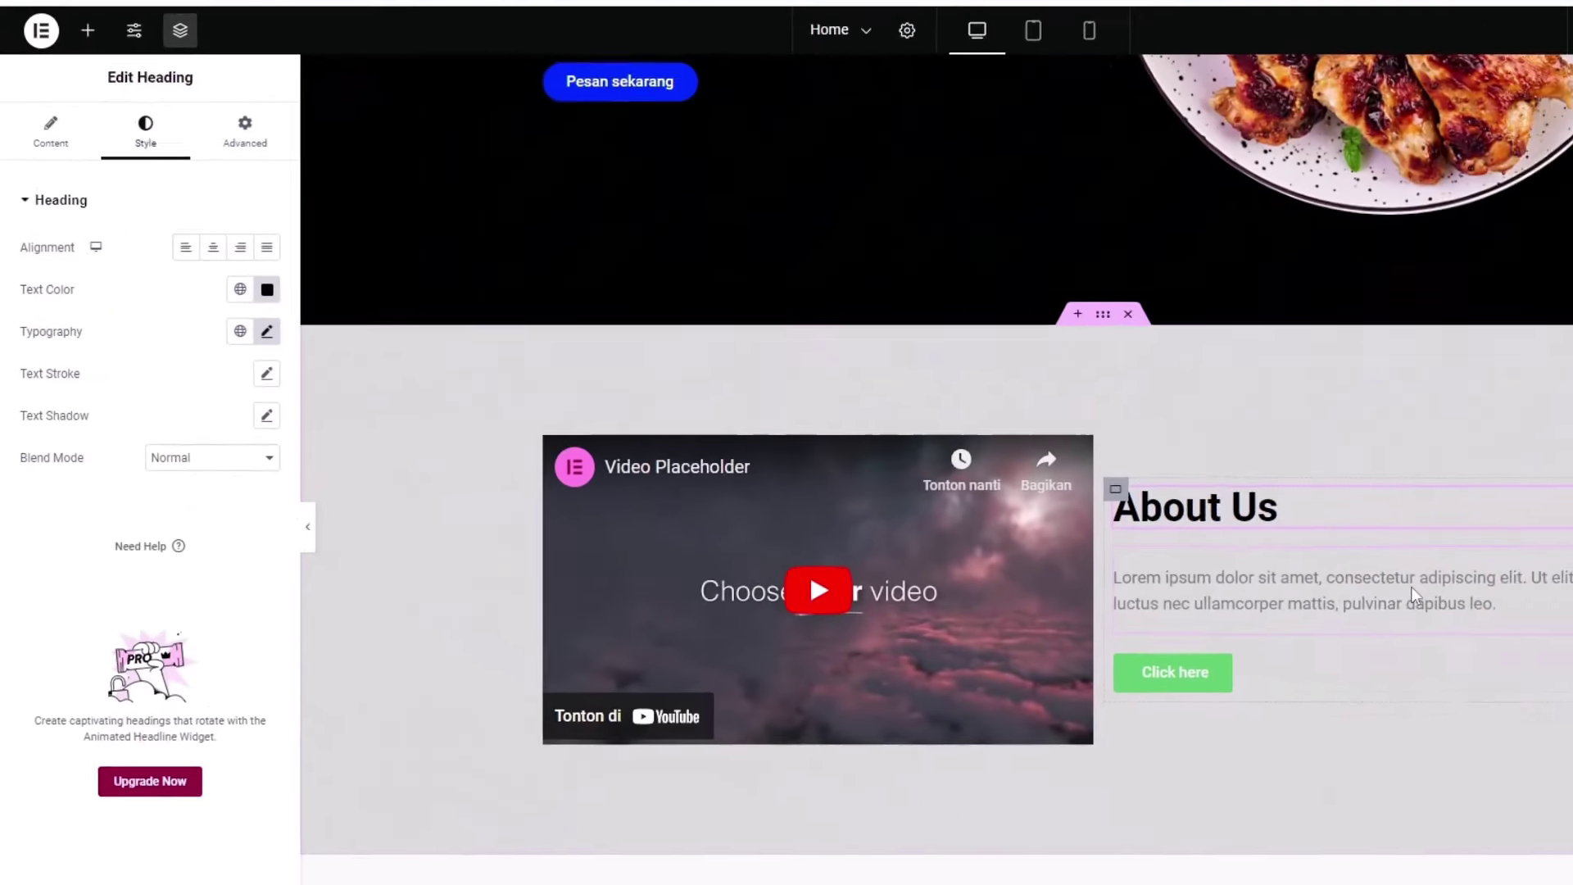
Copy the hero's "Pesan sekarang" button and paste its style onto the "Click here" button in the About Us section
left_click(1124, 554)
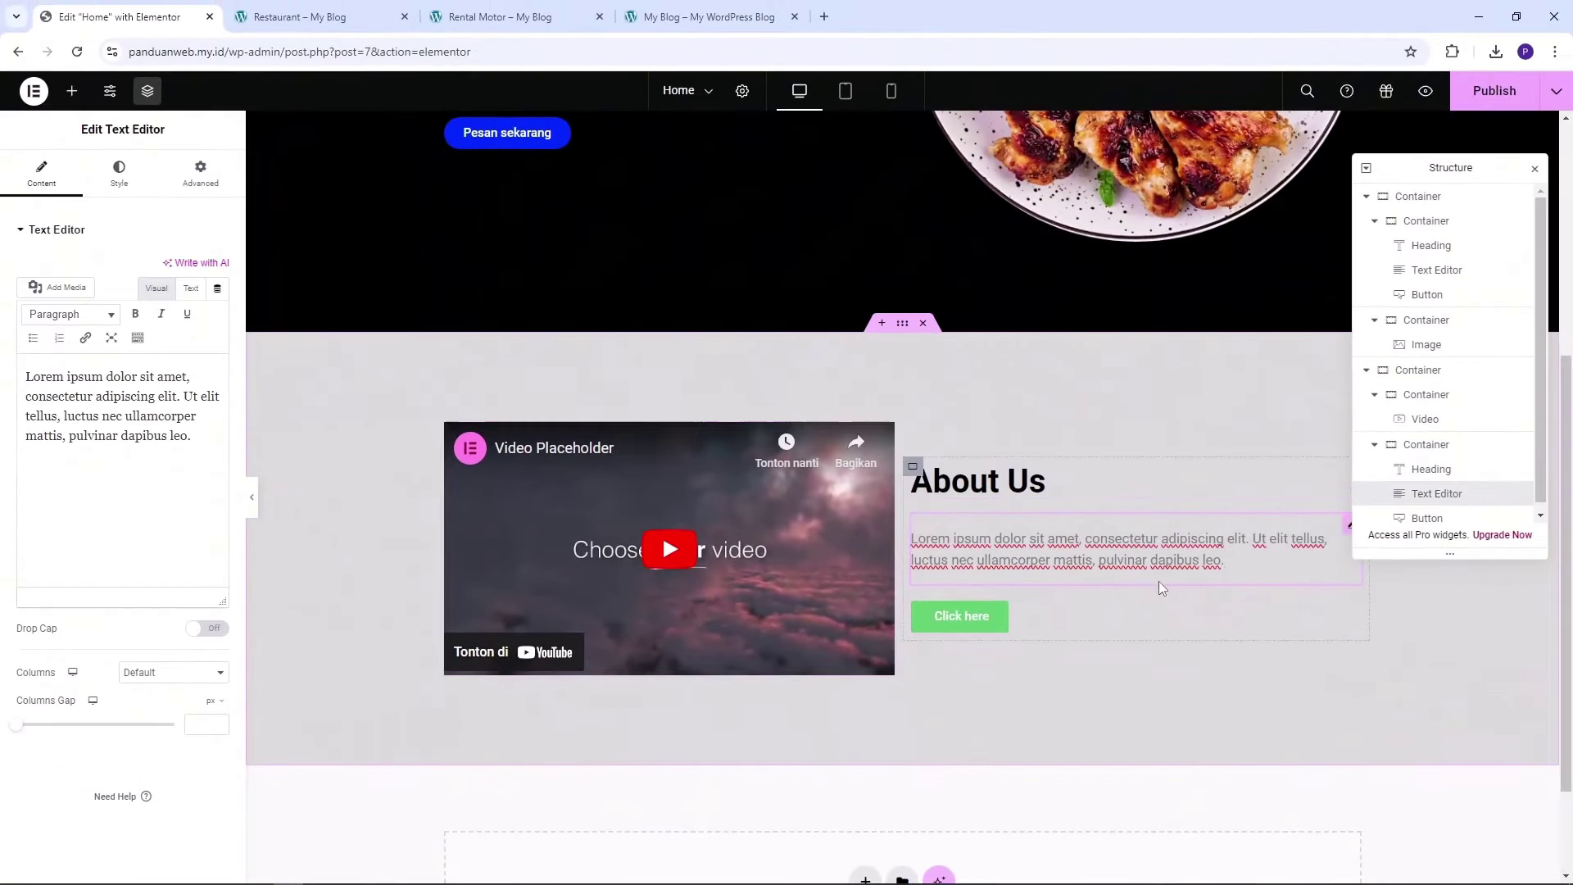
scroll(1159, 582, "up", 3)
scroll(1158, 582, "down", 3)
scroll(1043, 615, "up", 3)
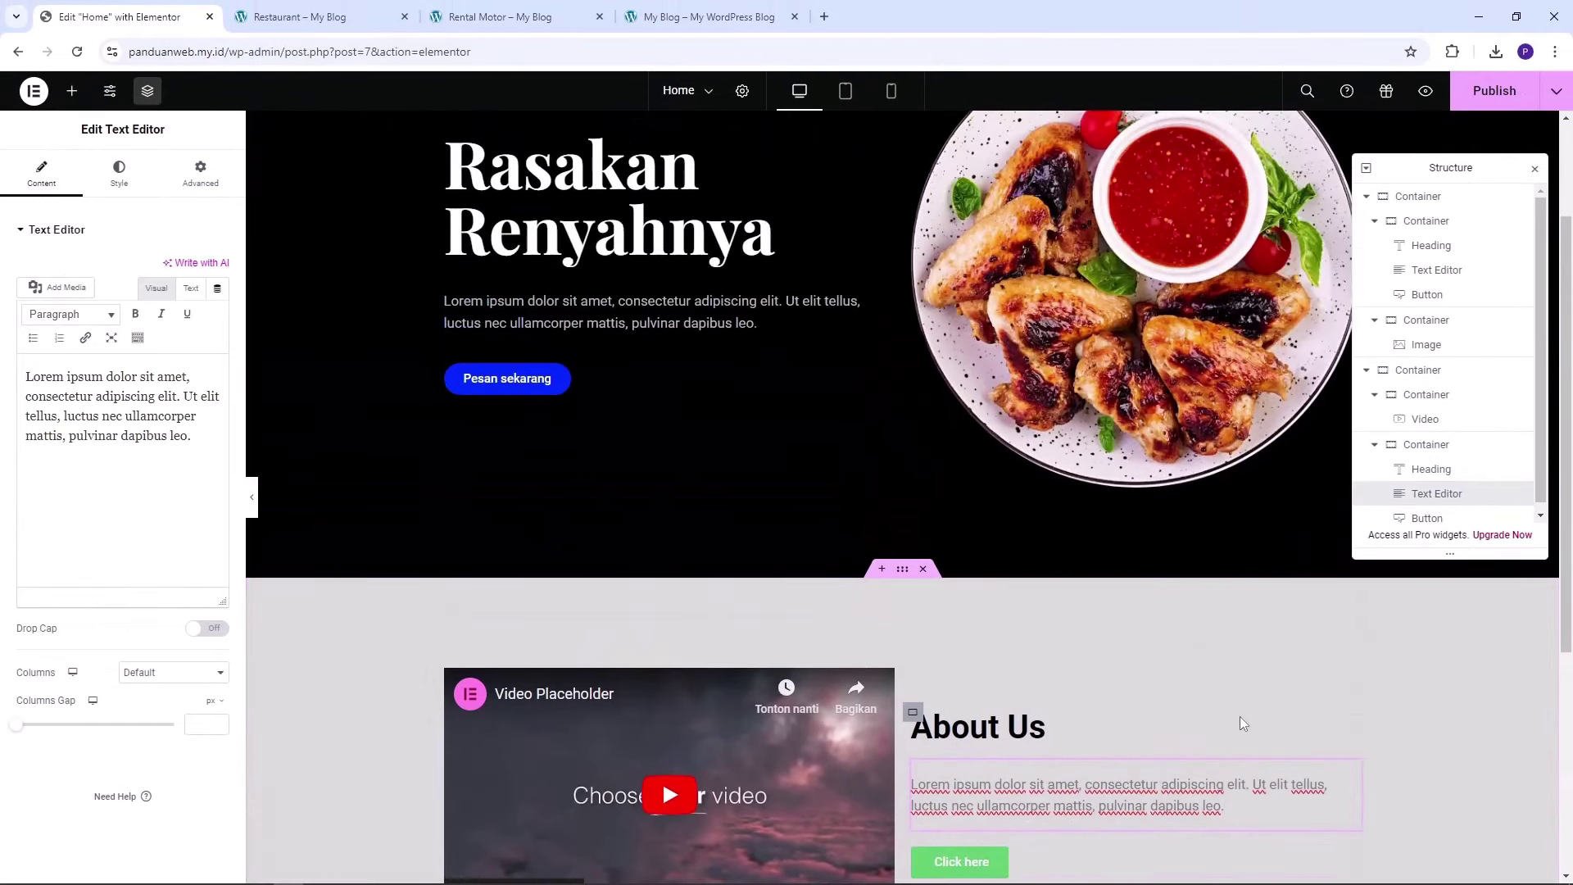
scroll(1050, 593, "down", 1)
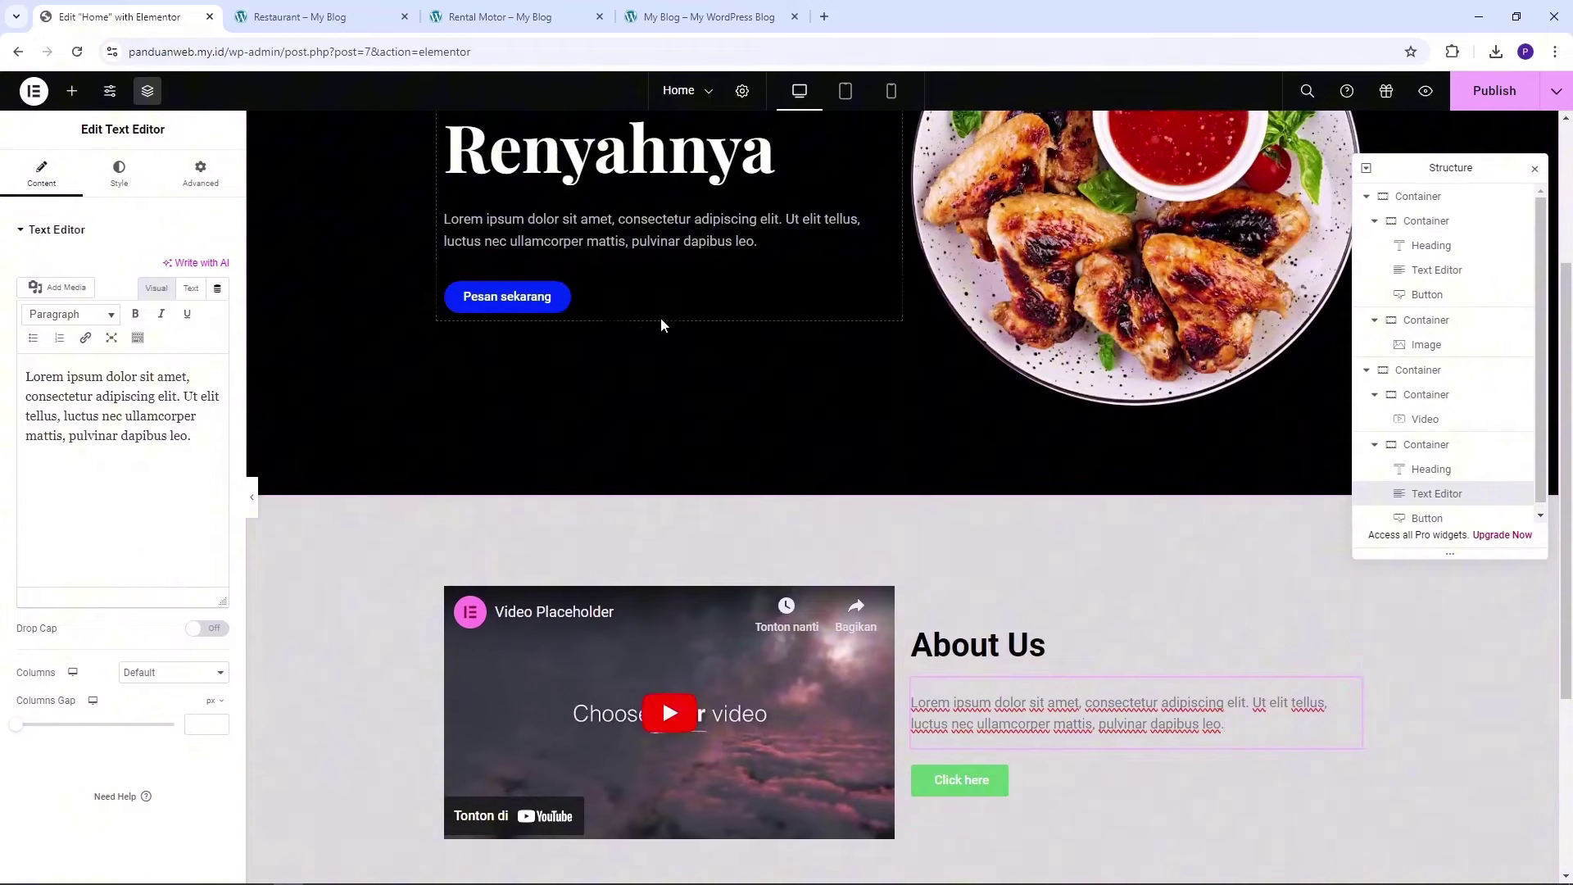
scroll(1059, 603, "up", 2)
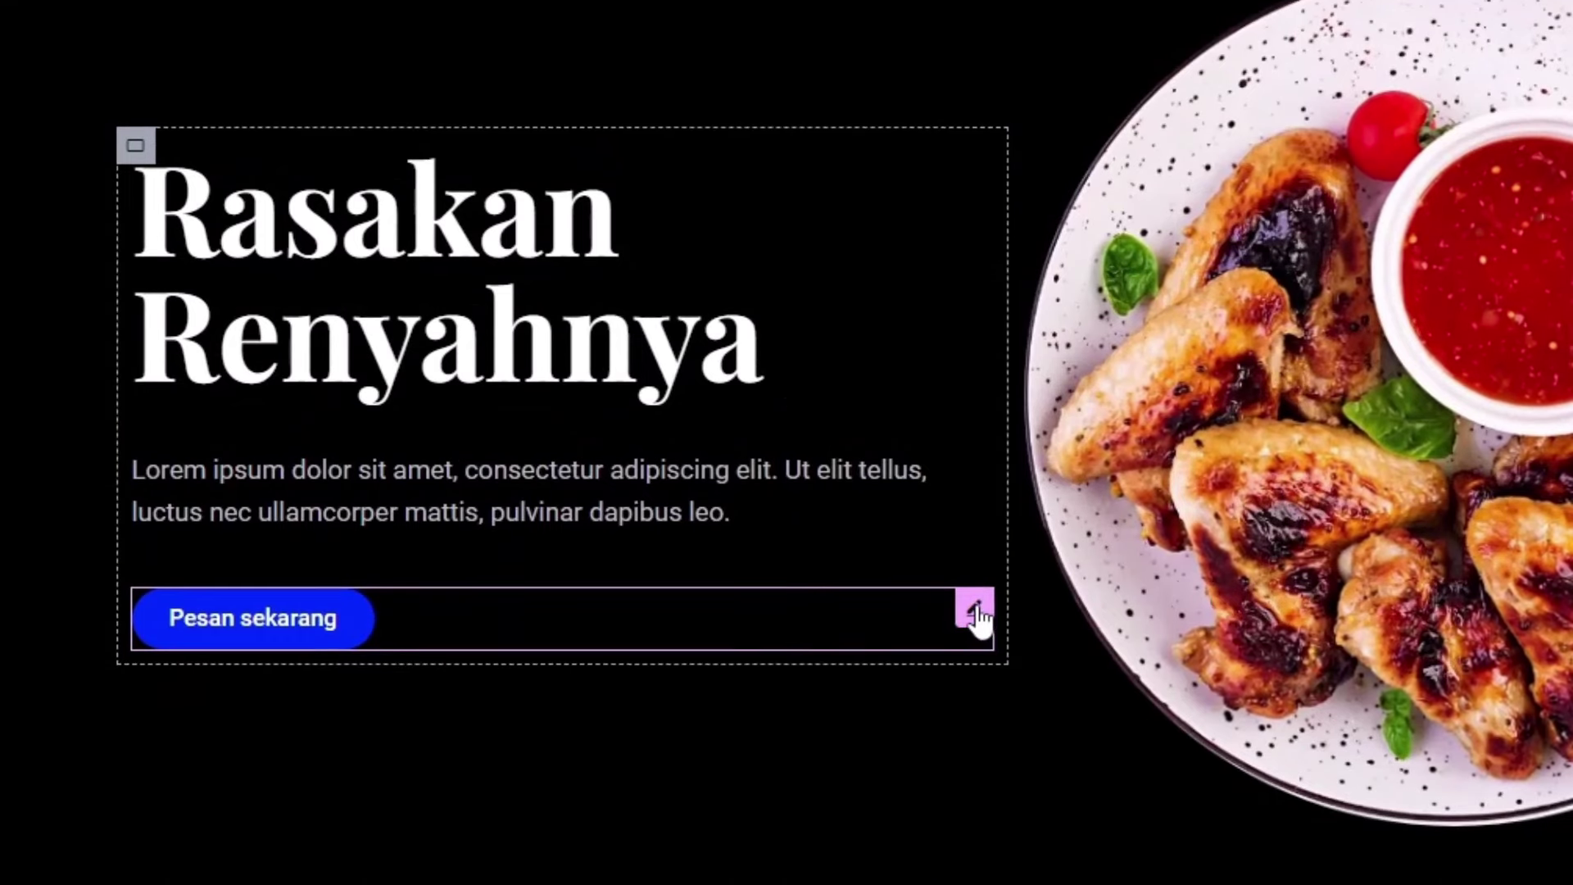
right_click(979, 626)
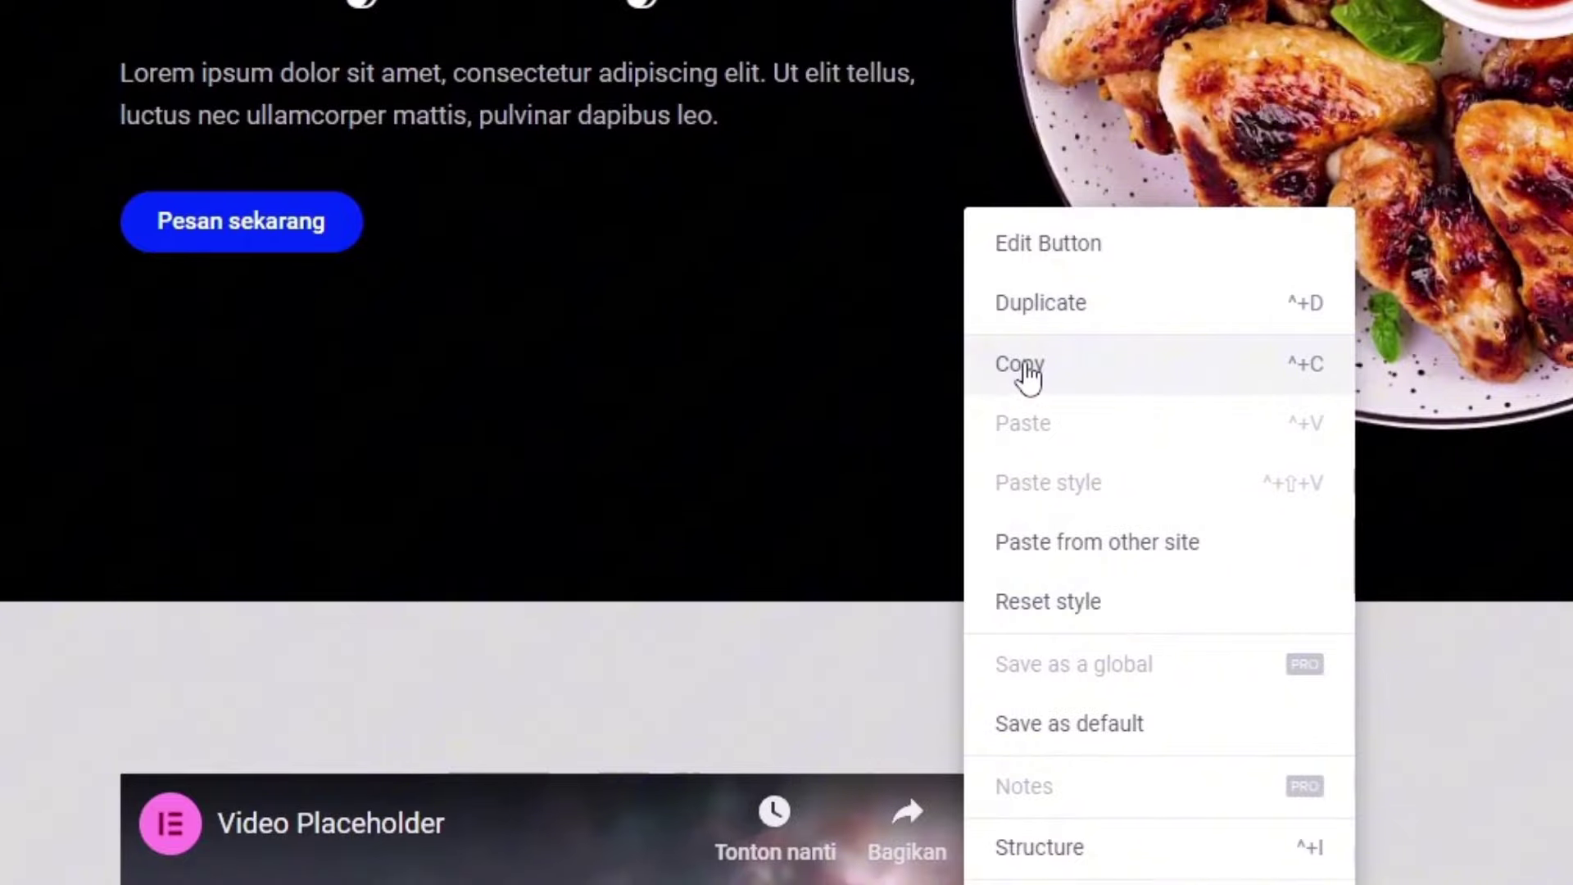
left_click(1021, 367)
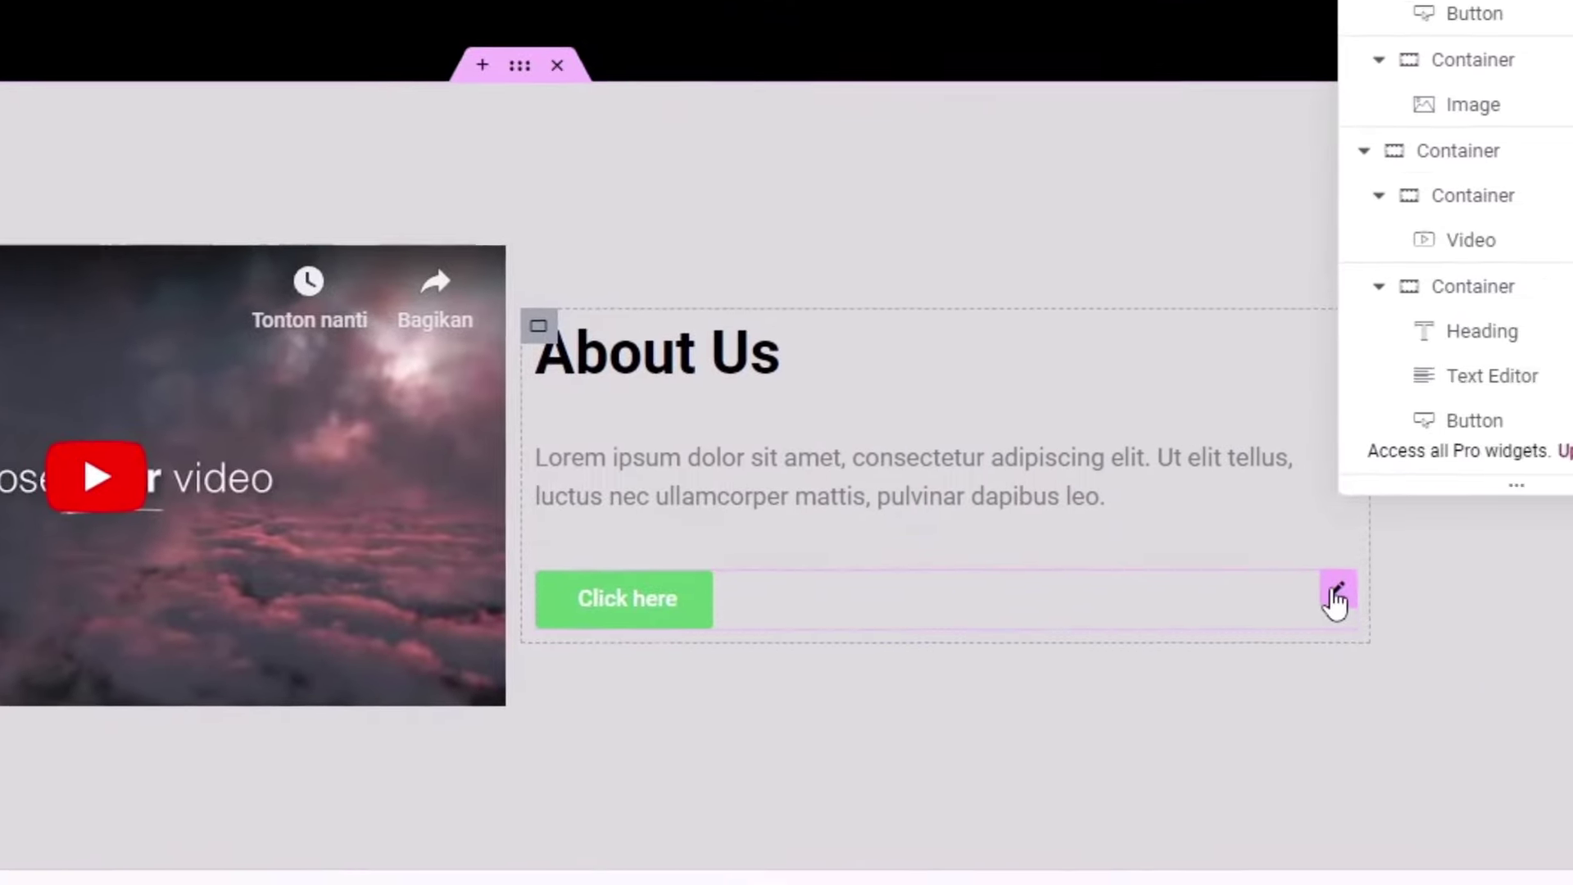
right_click(1493, 629)
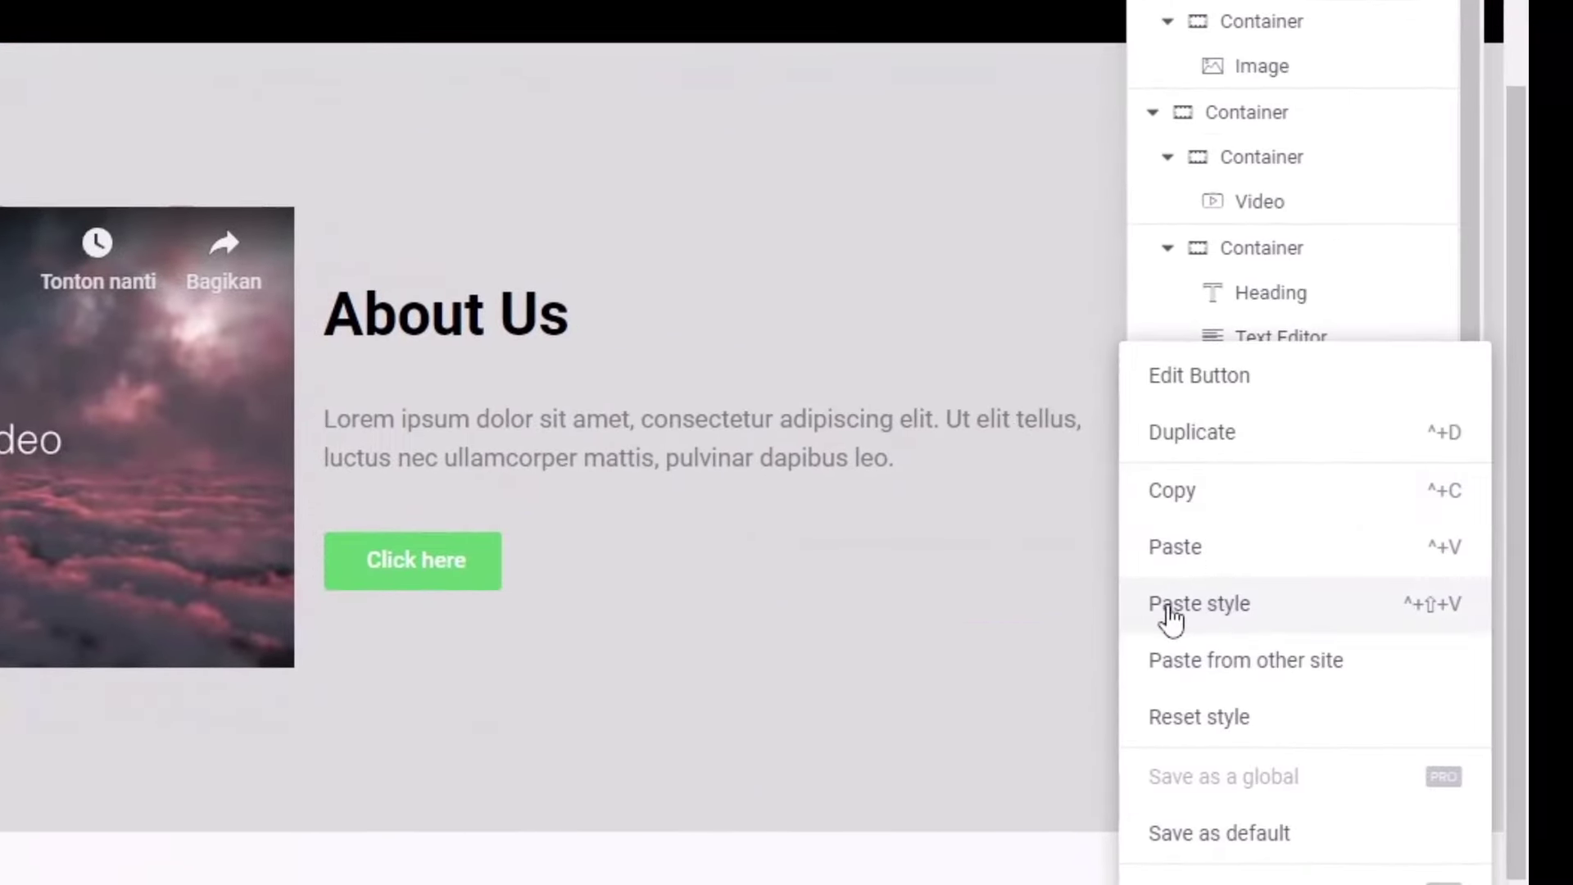
left_click(1198, 613)
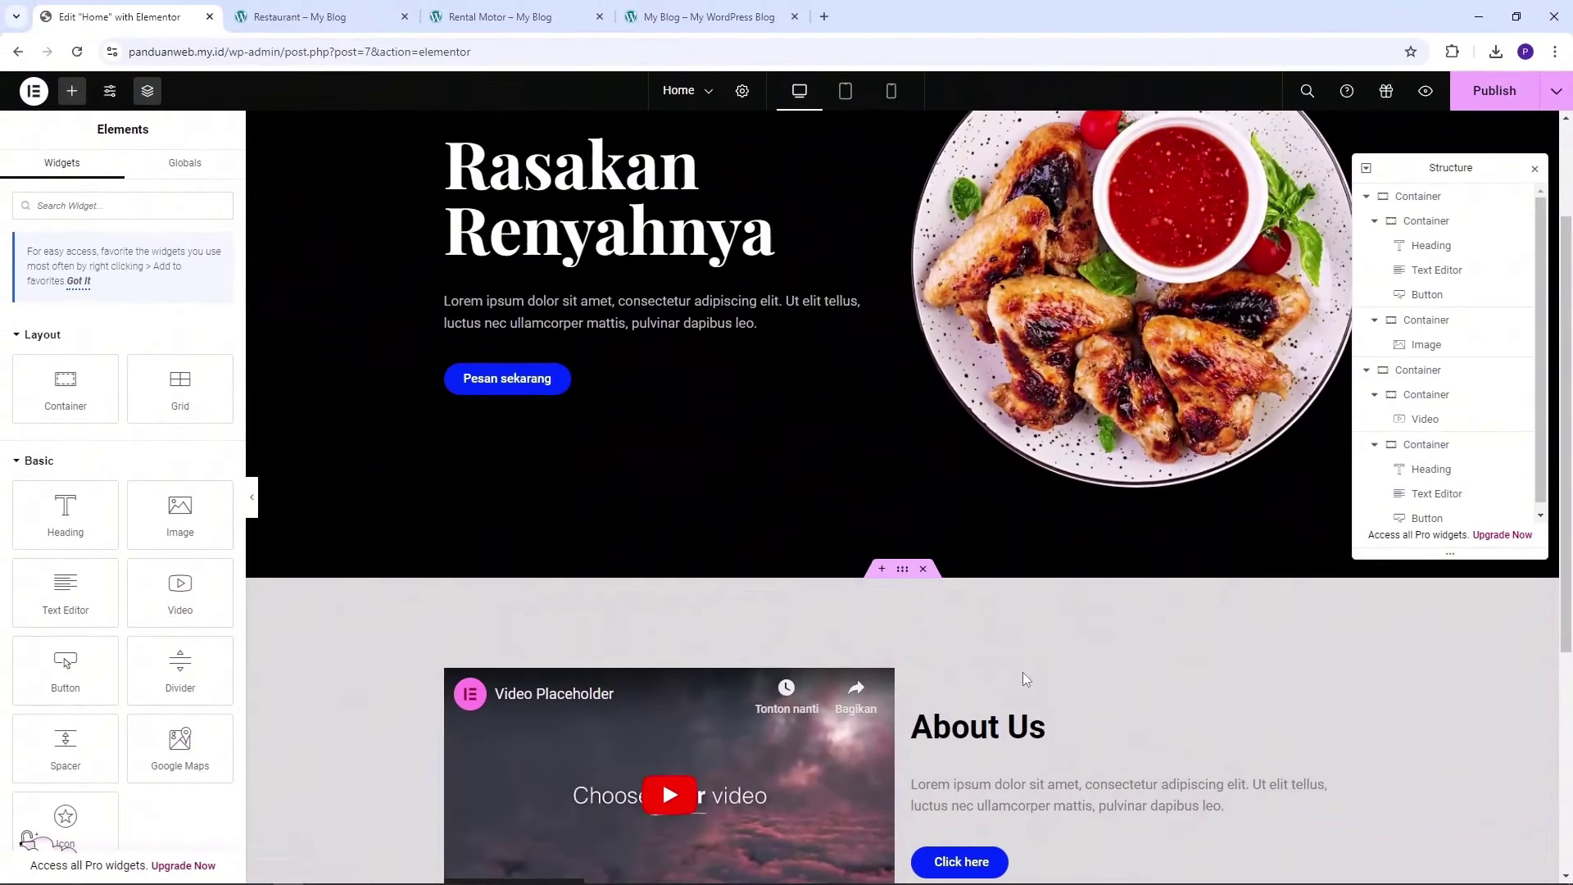
Review the hero and About Us sections on the canvas, comparing the look of their buttons, text and spacing
scroll(1023, 672, "down", 4)
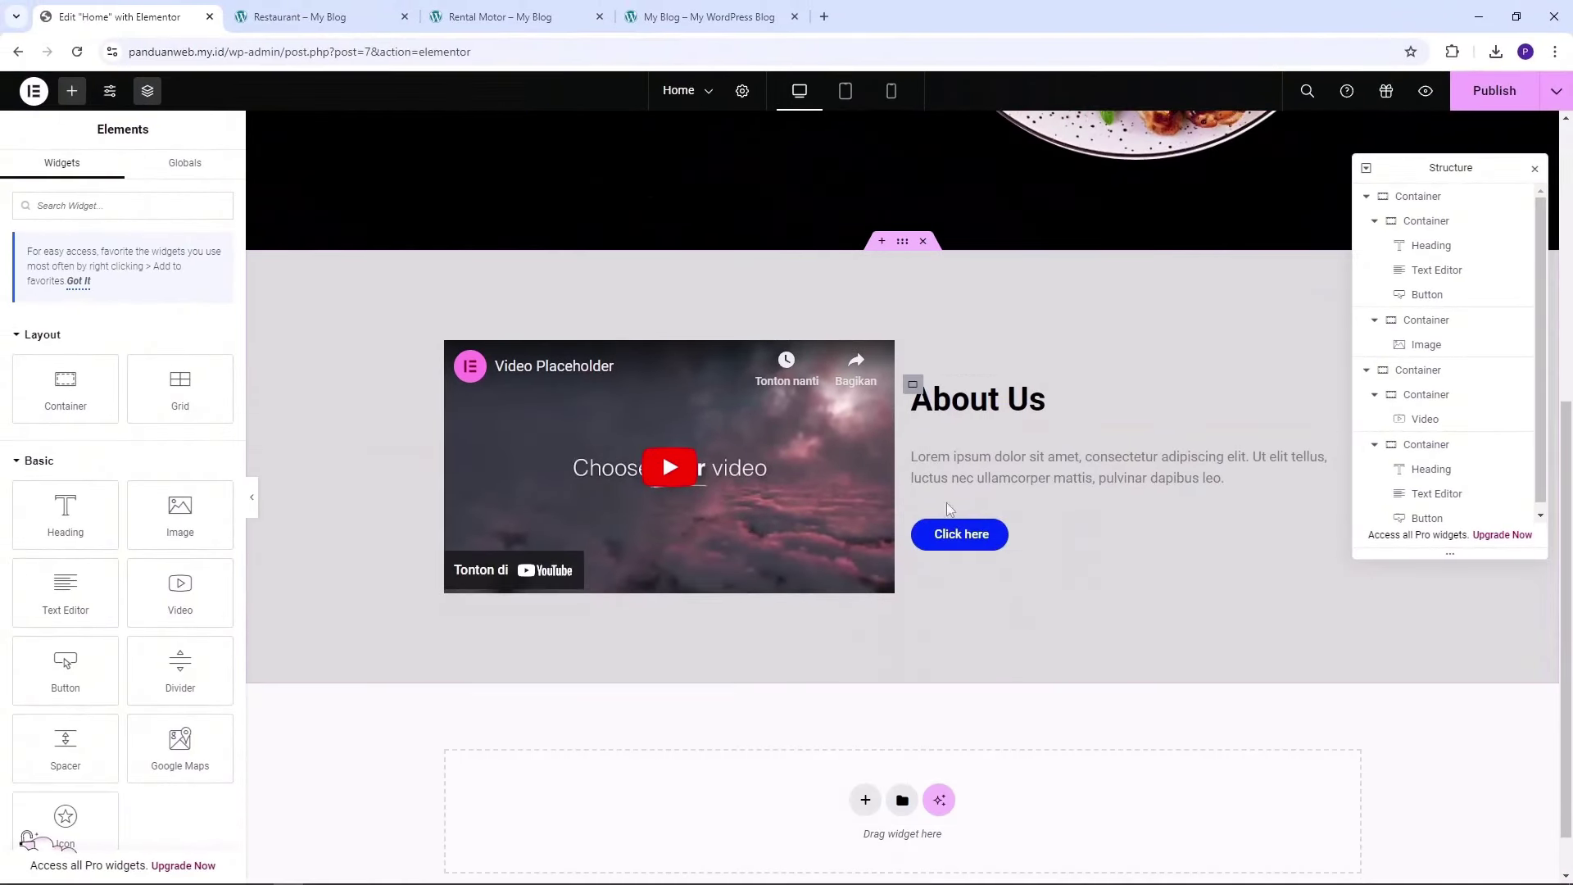
scroll(1034, 510, "up", 2)
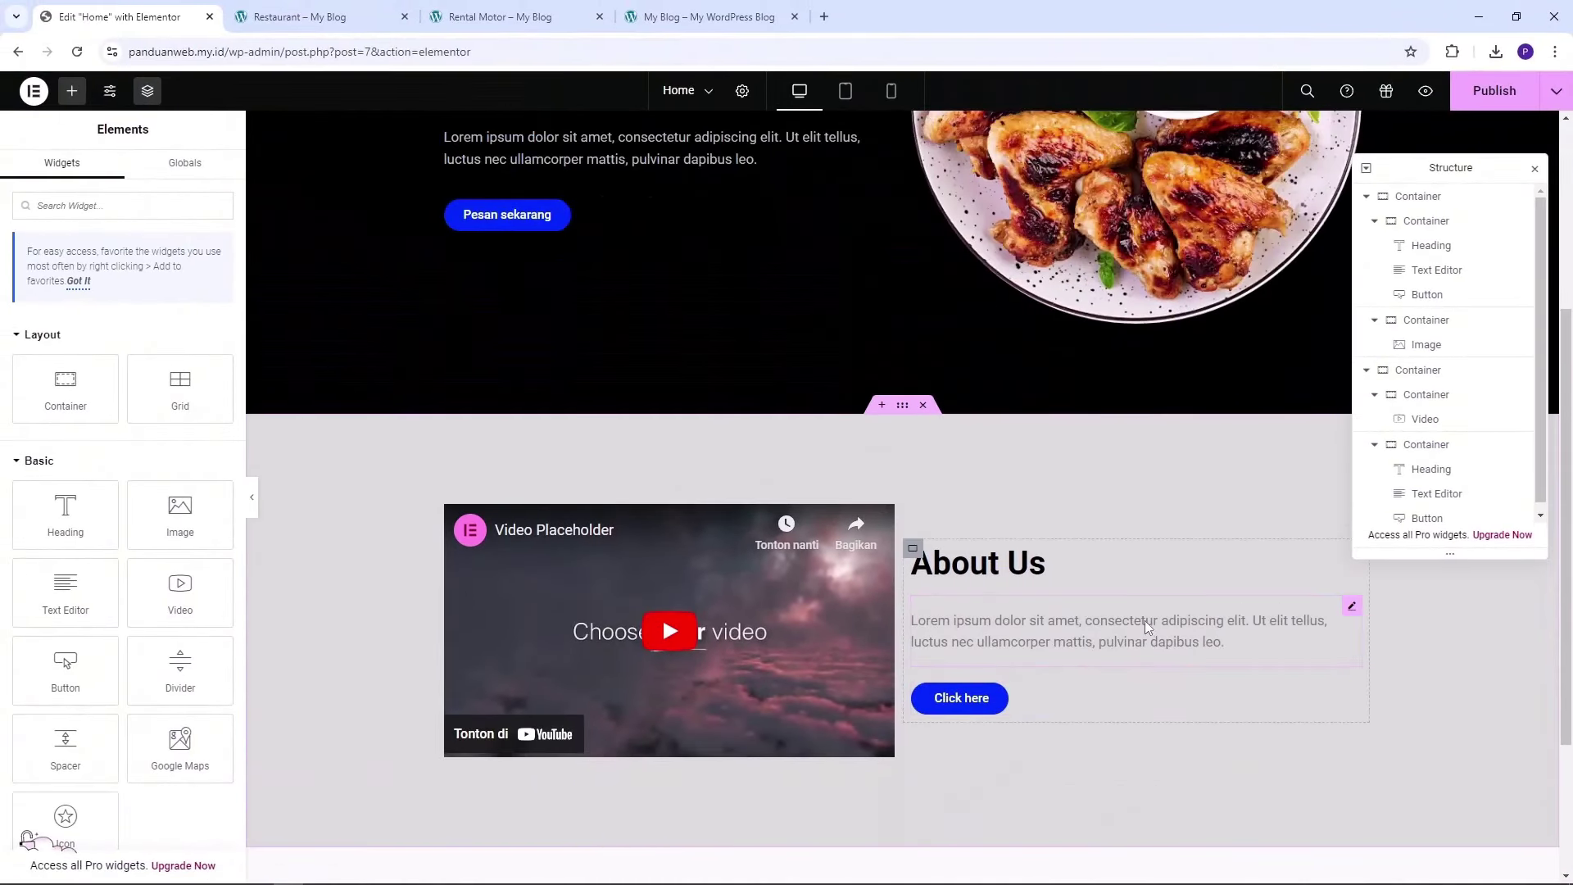
left_click(1030, 699)
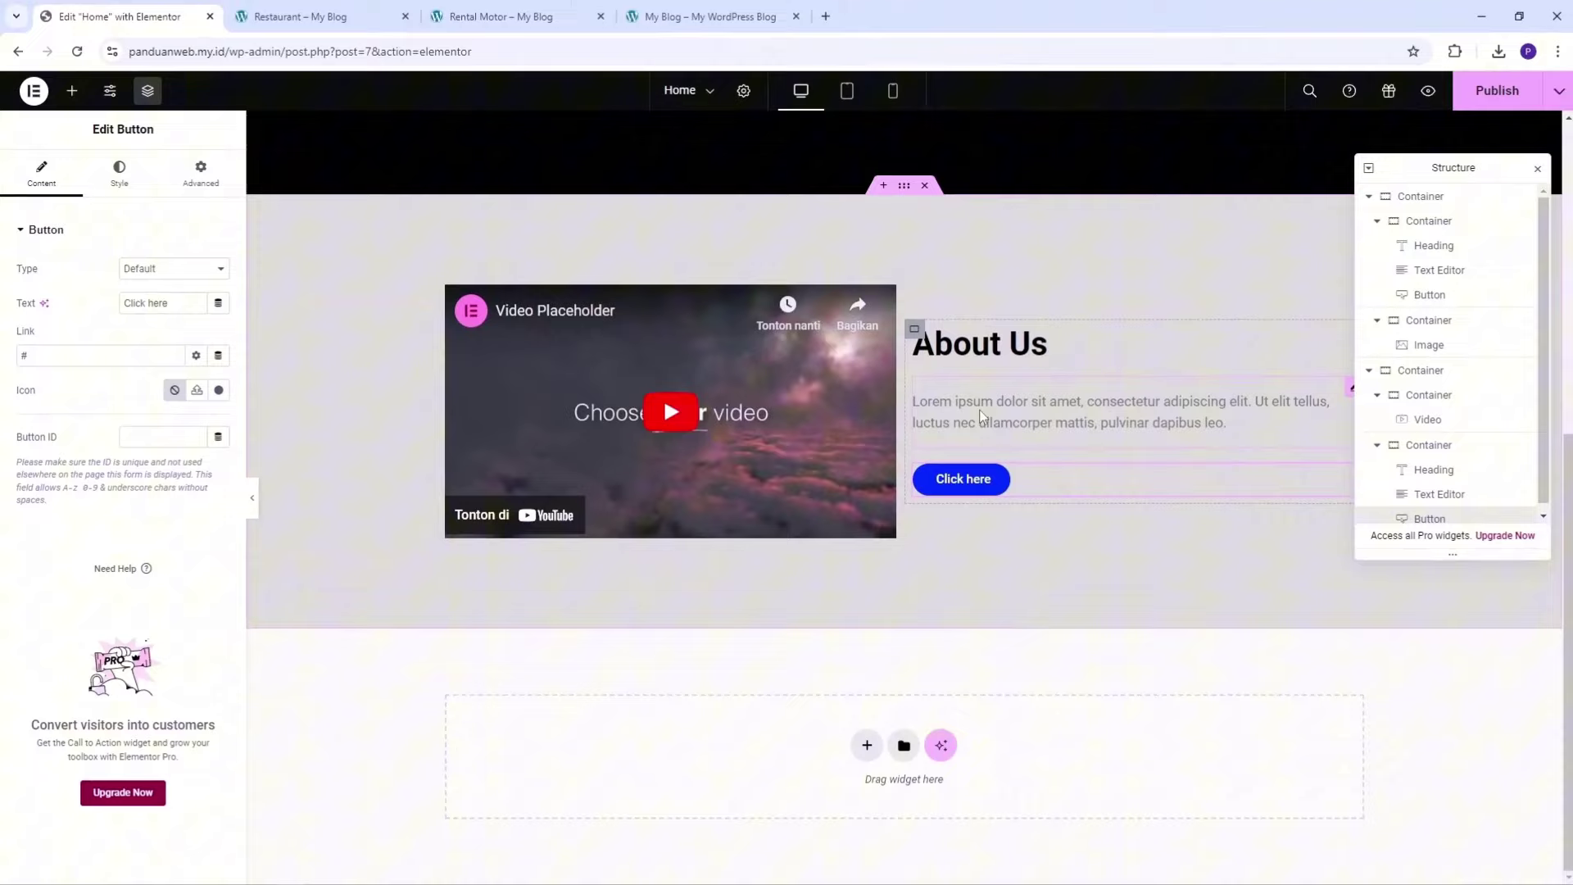
scroll(976, 412, "up", 4)
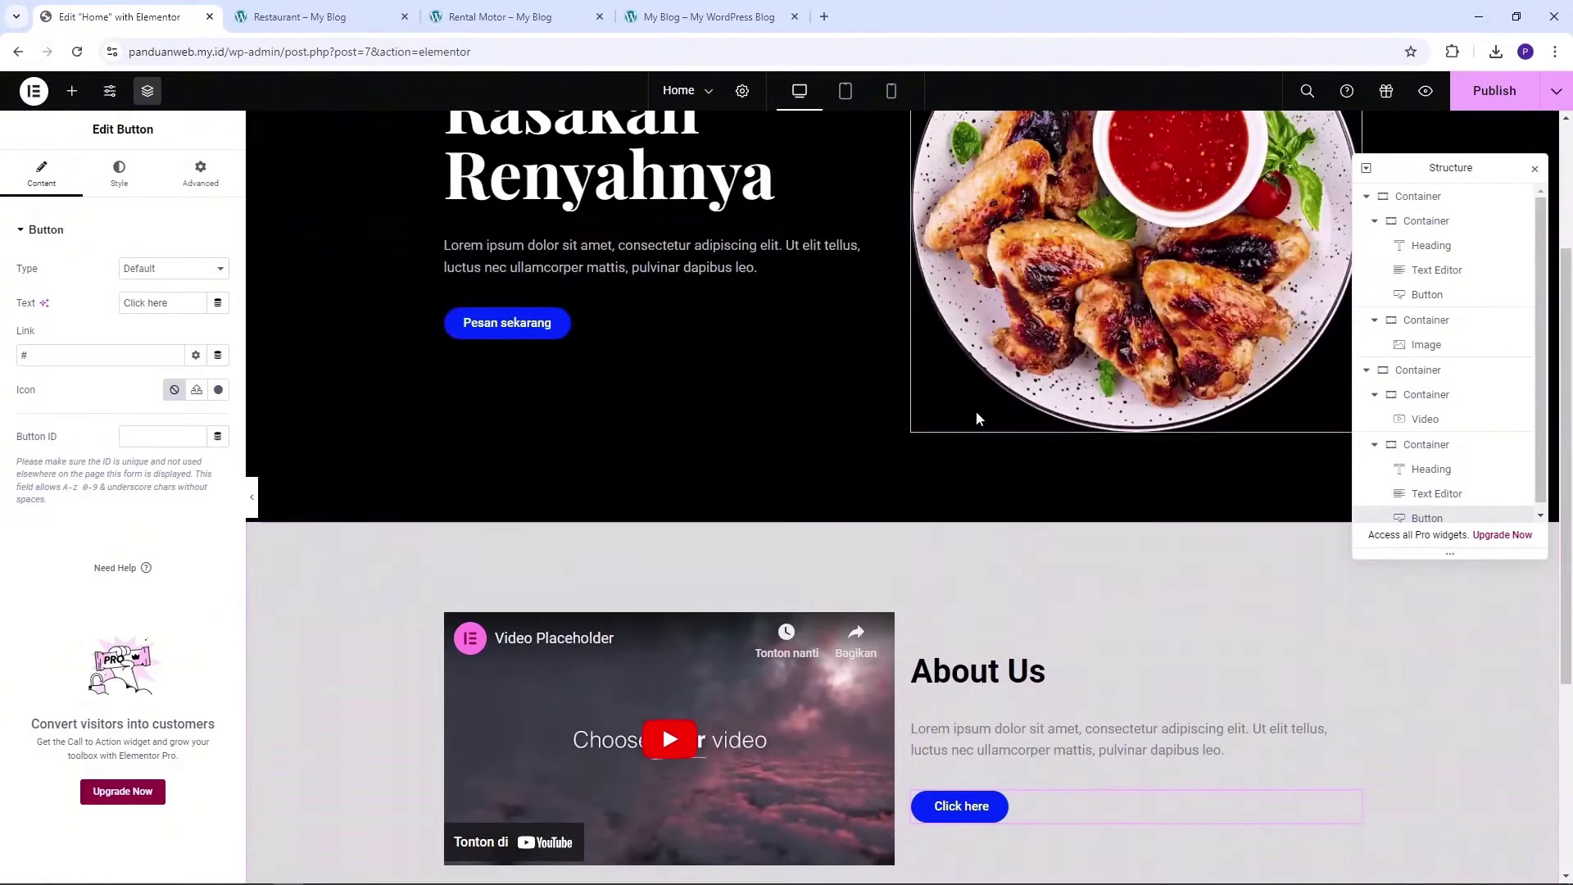
scroll(989, 385, "up", 3)
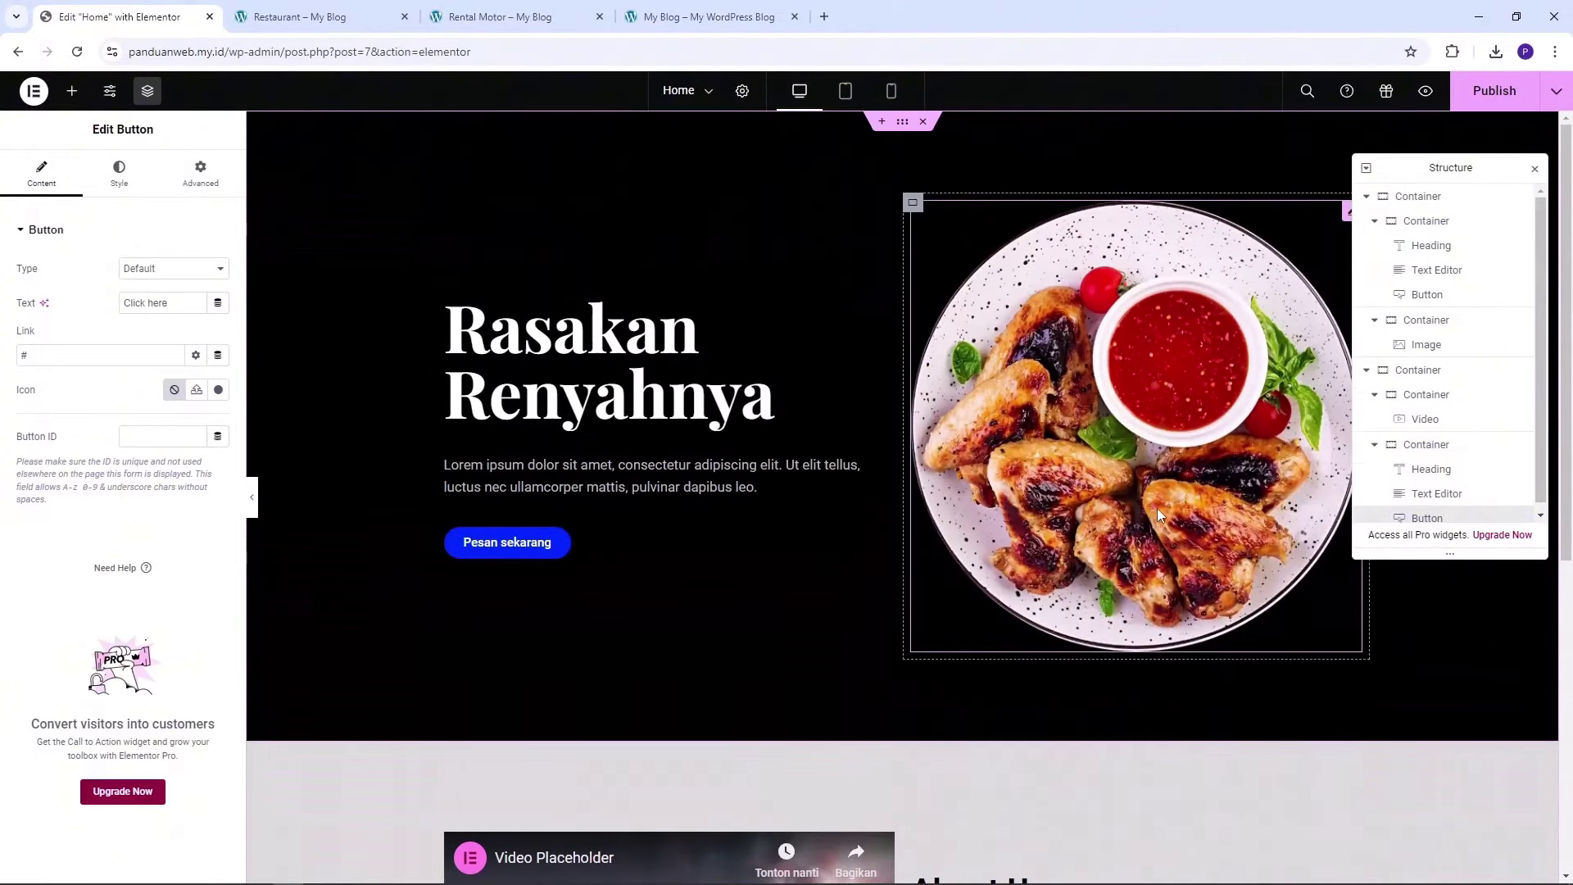
scroll(1157, 524, "down", 3)
scroll(1157, 539, "down", 1)
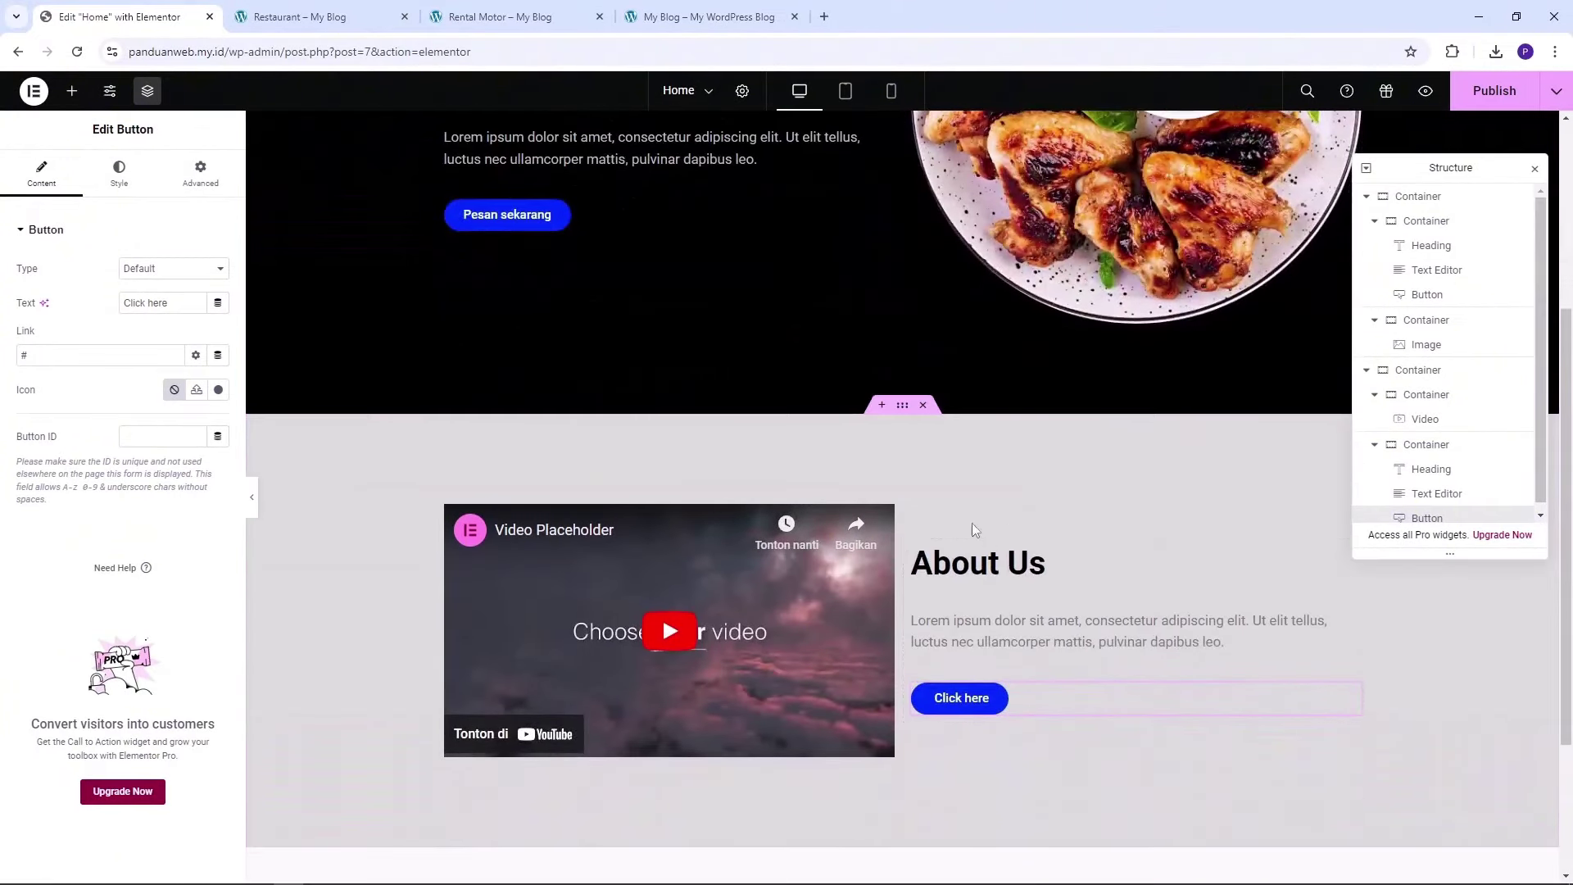
scroll(986, 576, "down", 2)
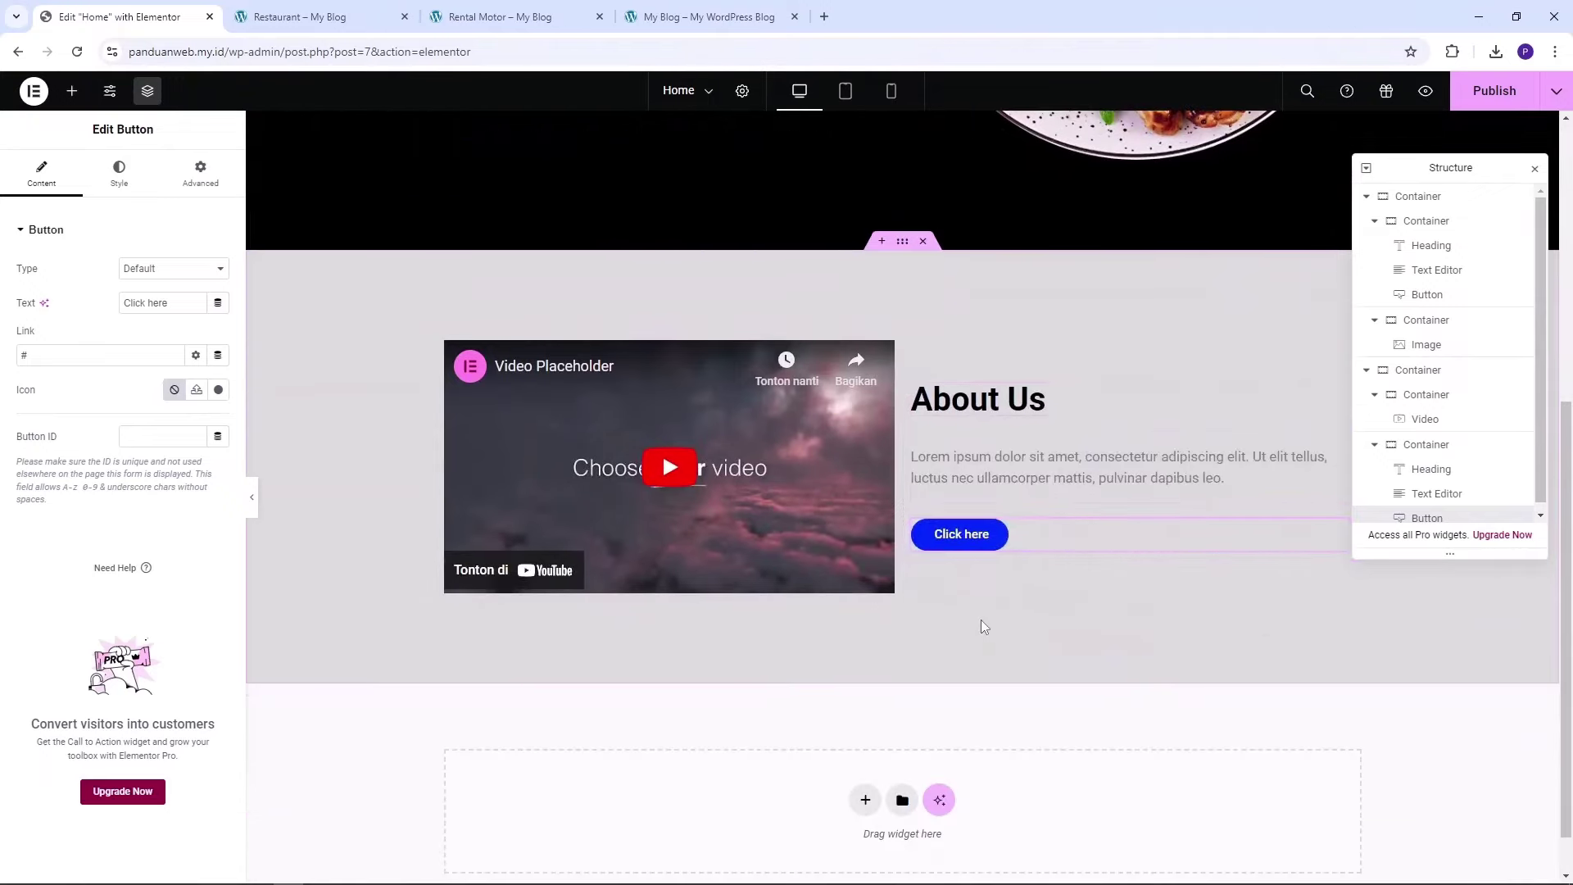
scroll(983, 625, "up", 1)
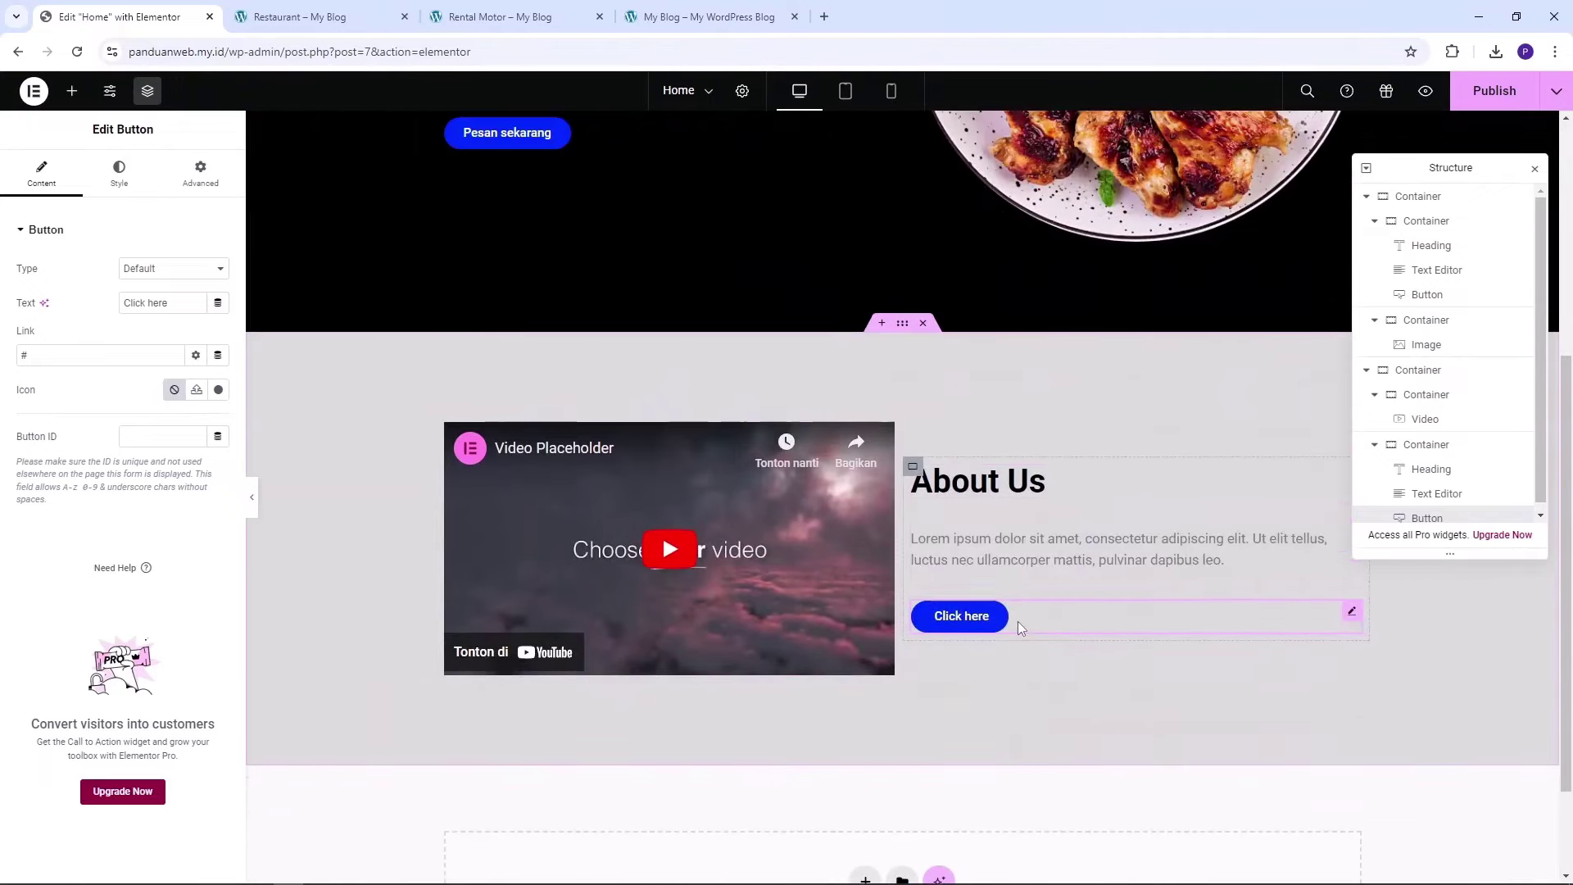
scroll(1141, 686, "down", 2)
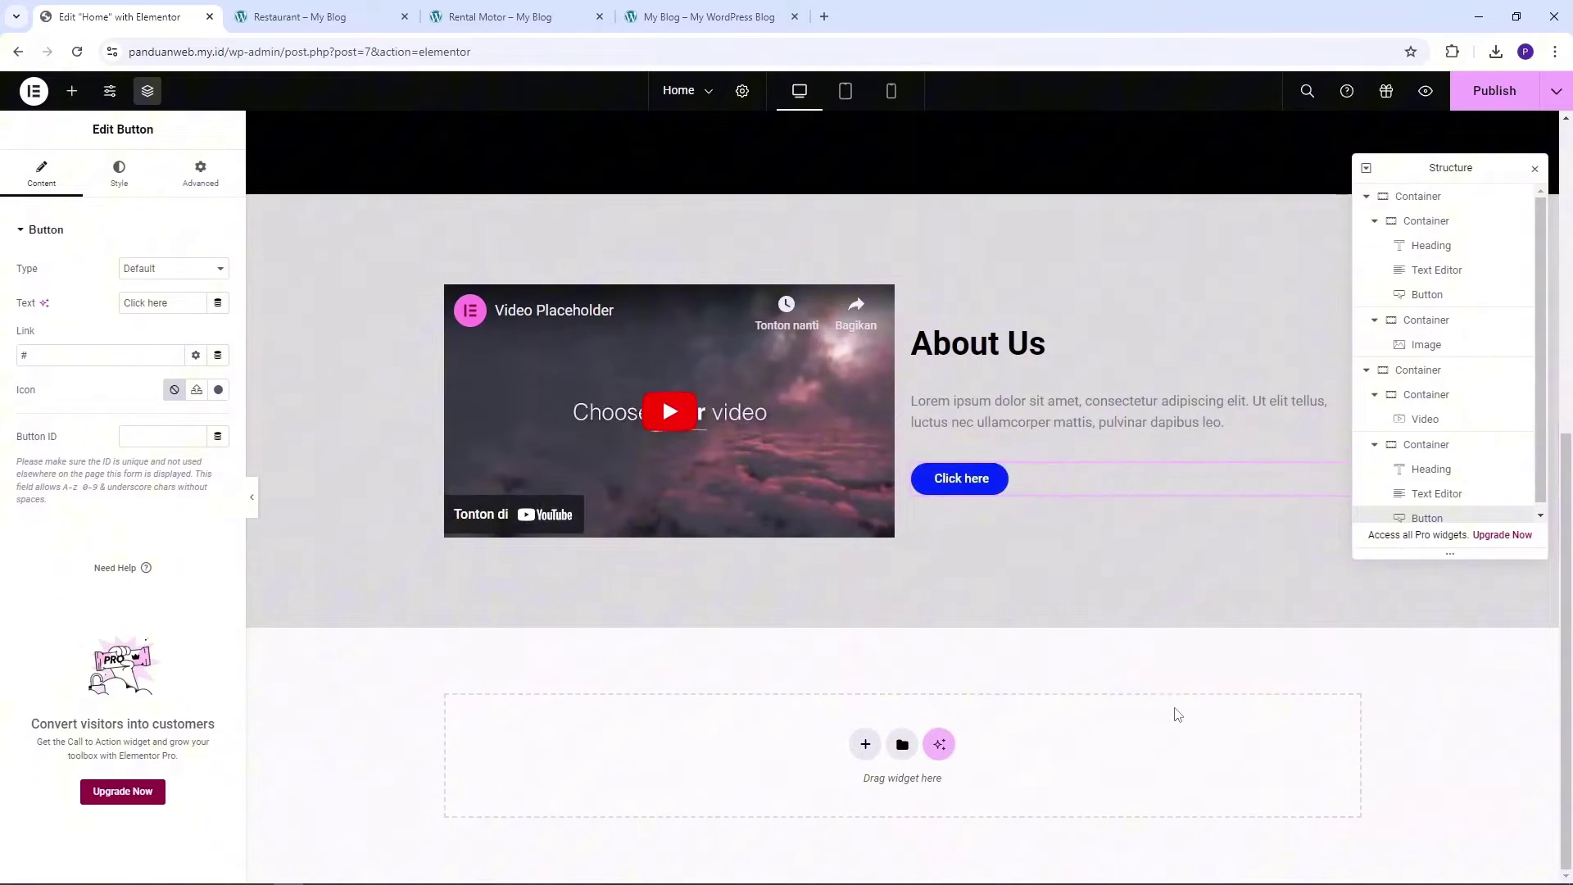
scroll(1168, 688, "up", 3)
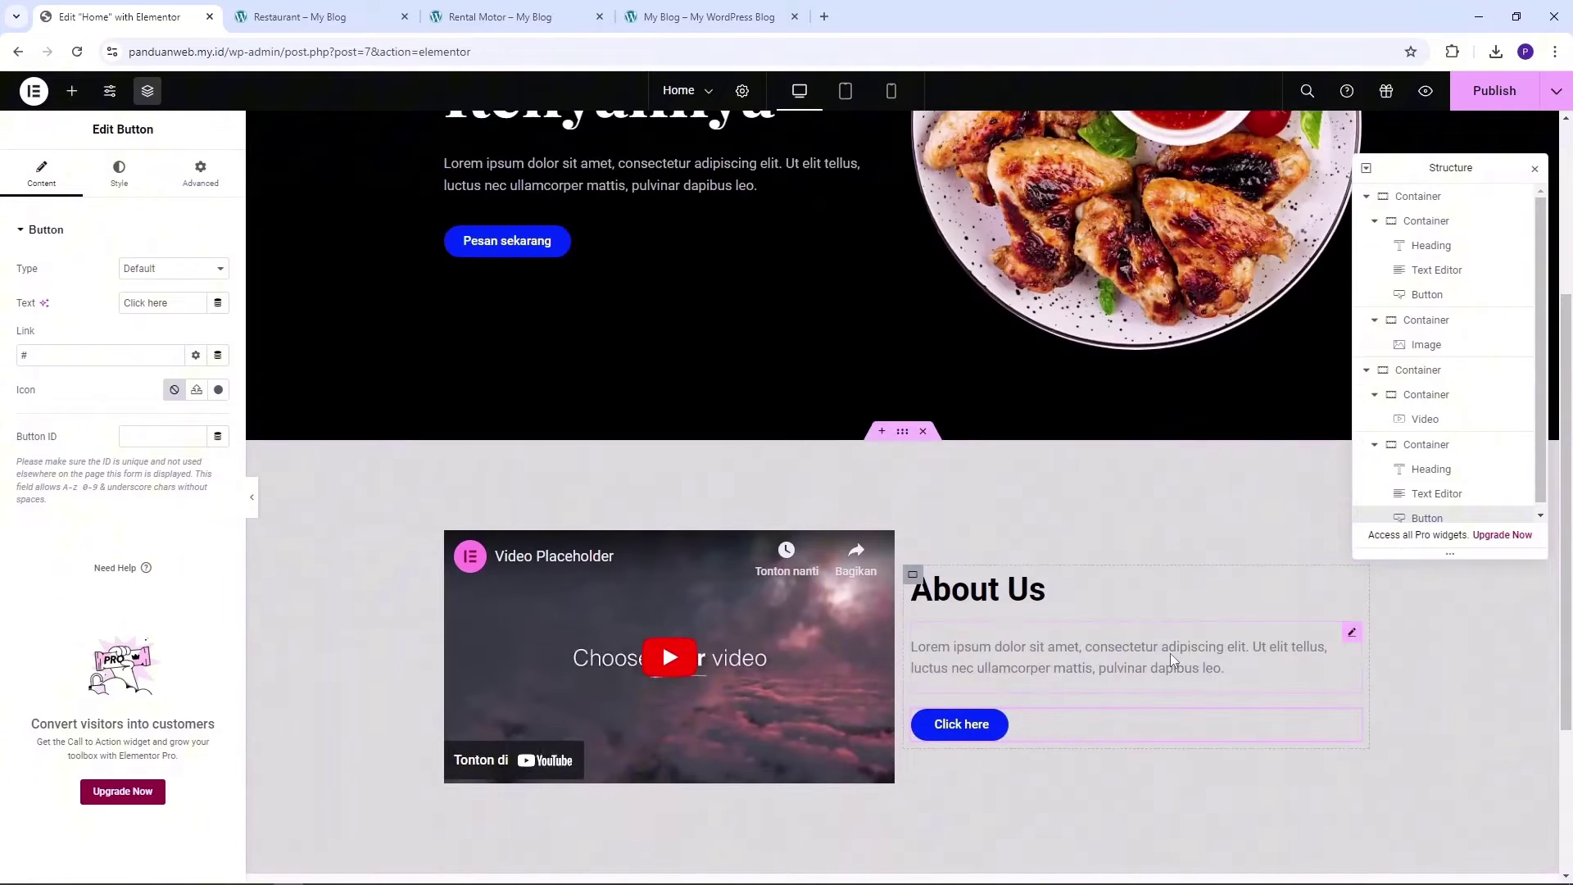
scroll(1163, 635, "down", 2)
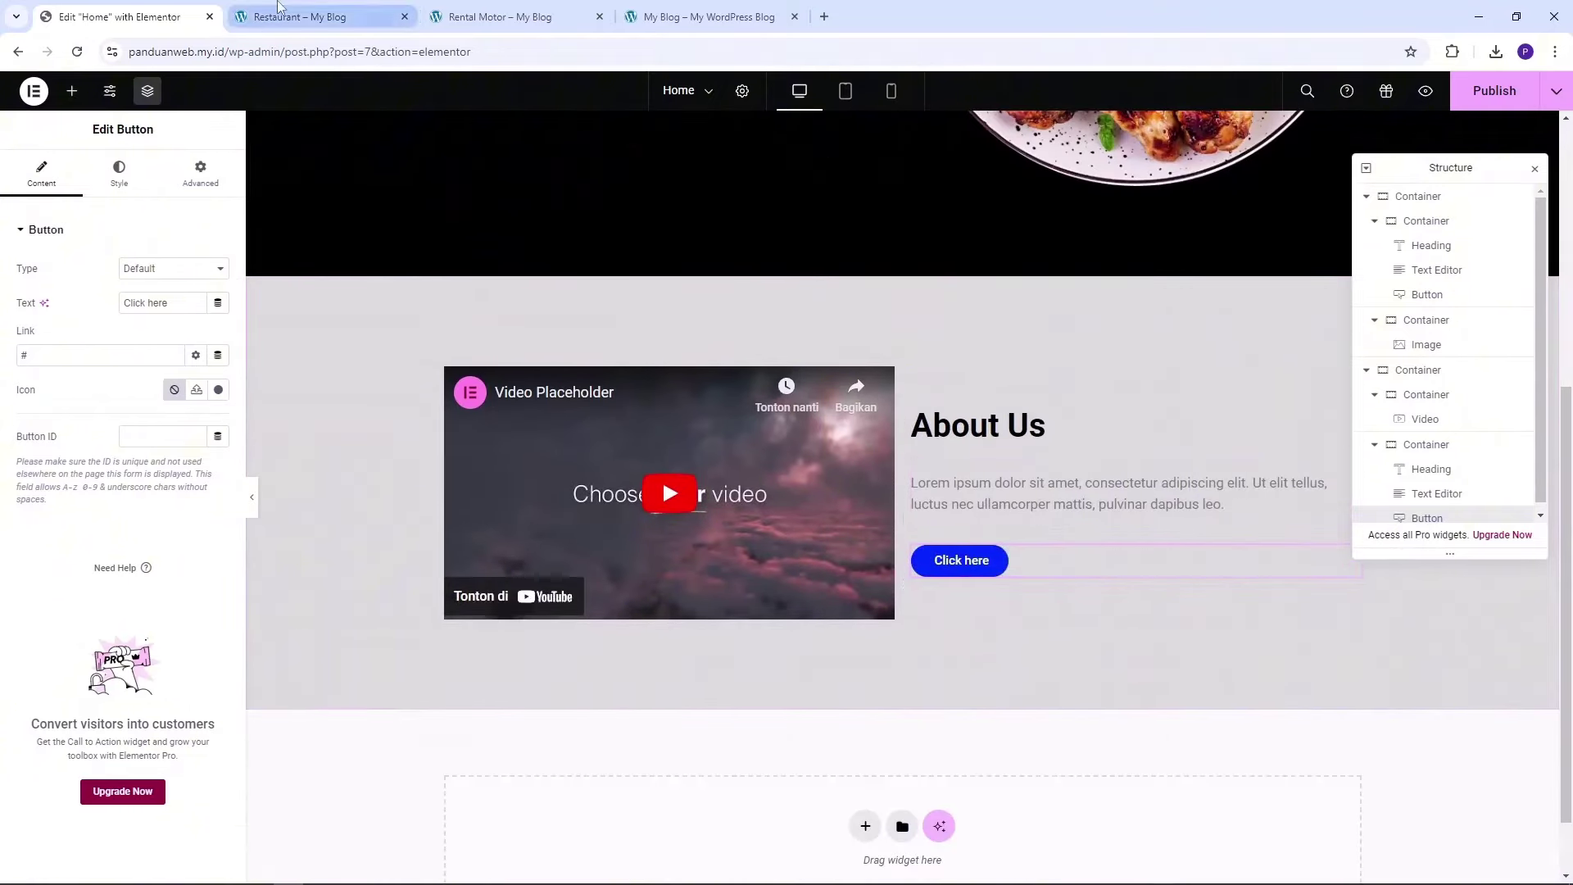
Switch to the Restaurant template page and examine its What We Offer section with the menu item cards
left_click(300, 16)
scroll(756, 520, "down", 7)
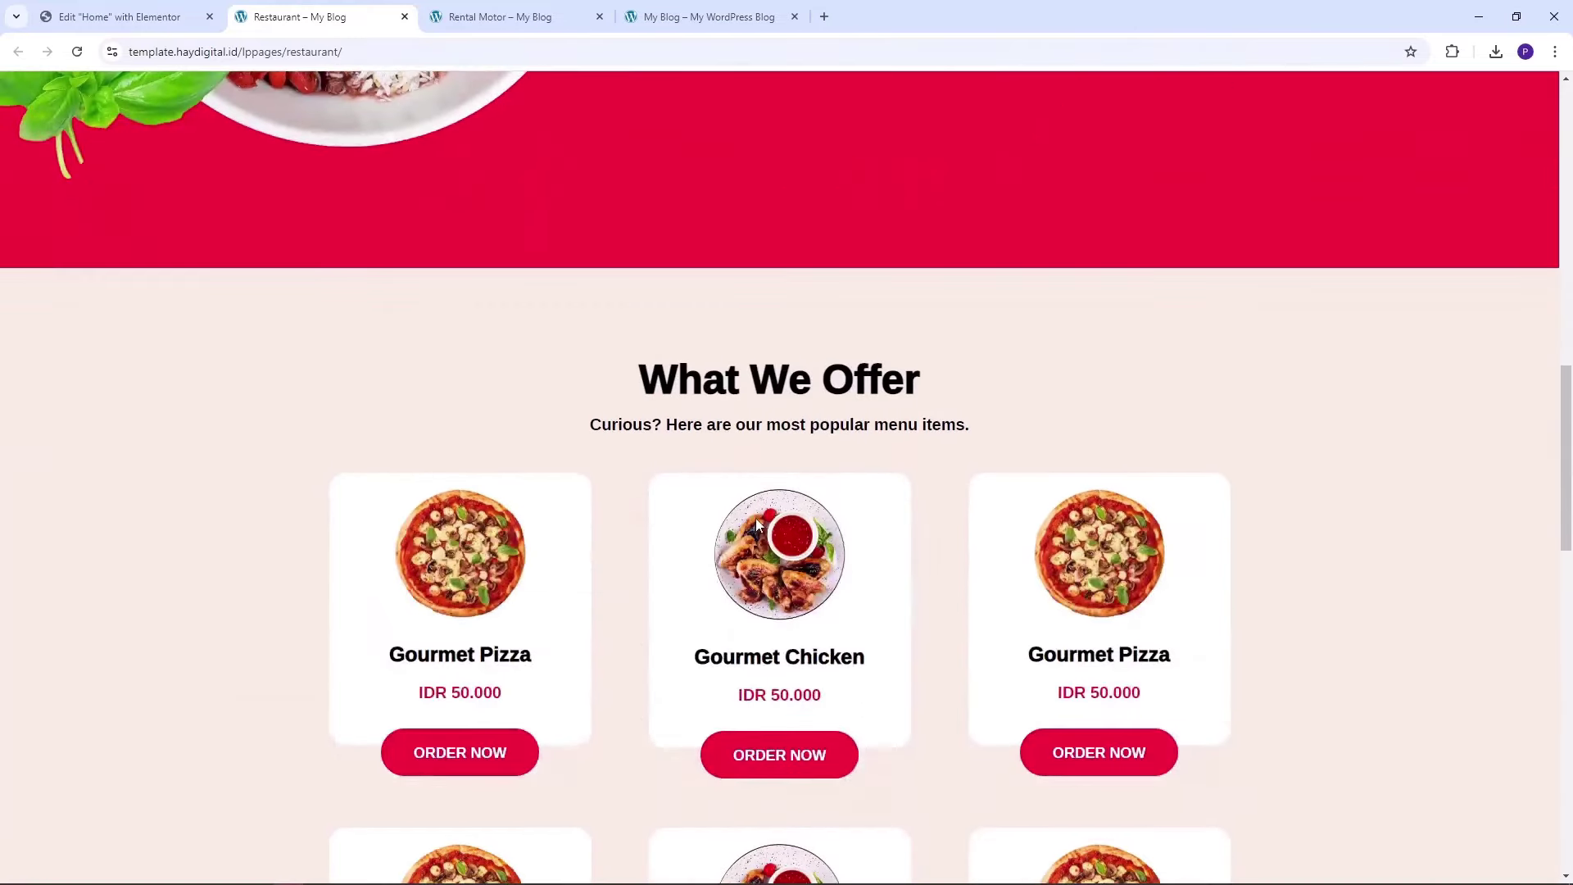
scroll(899, 526, "down", 5)
scroll(896, 519, "up", 6)
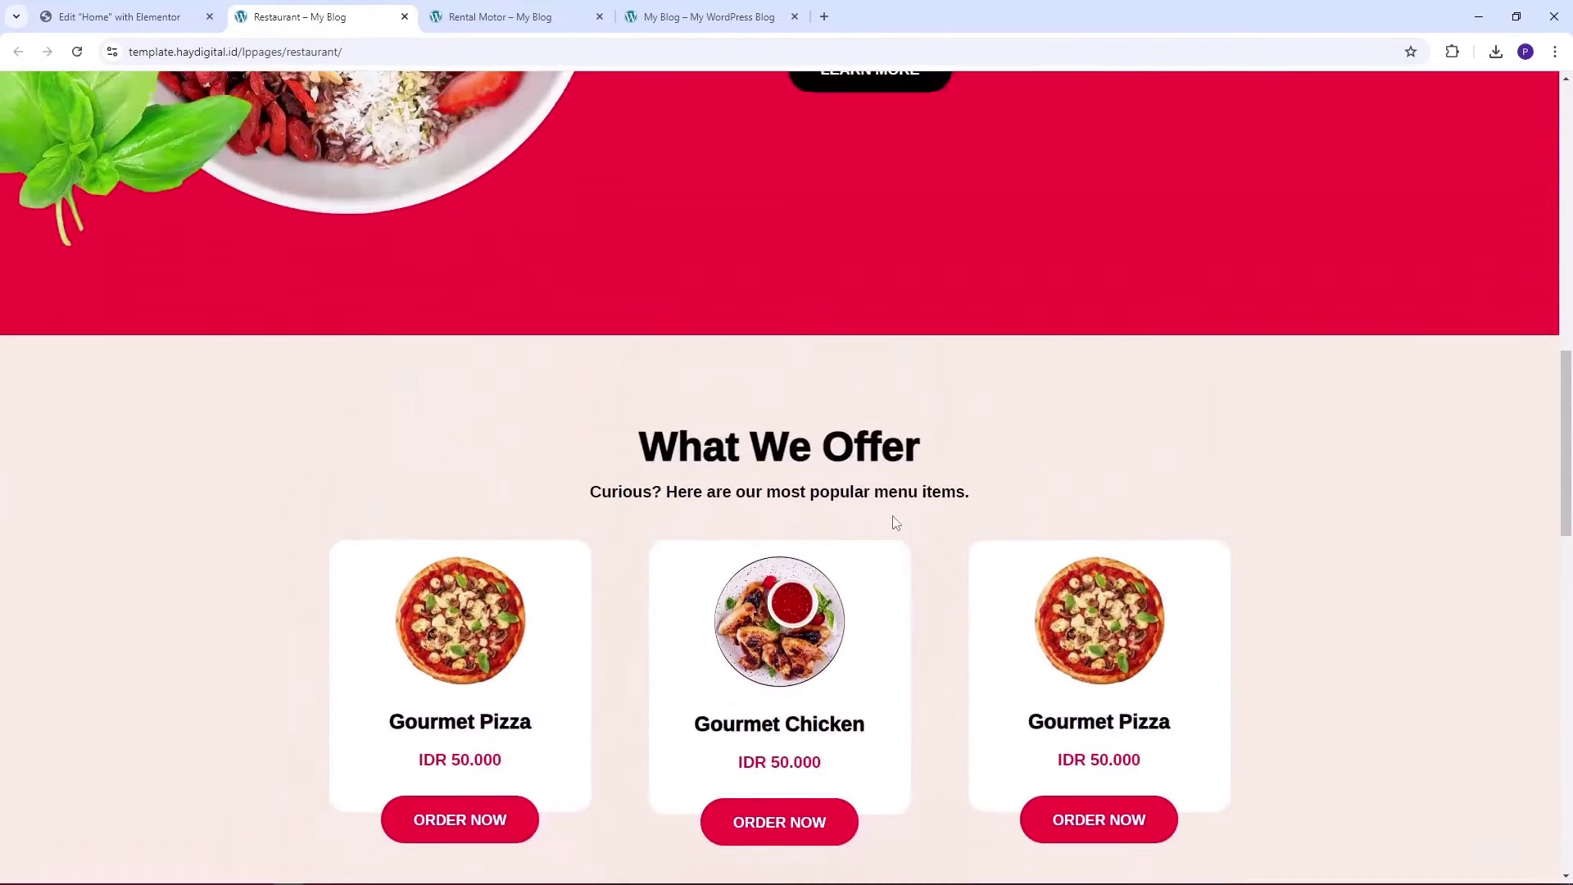
scroll(451, 565, "down", 2)
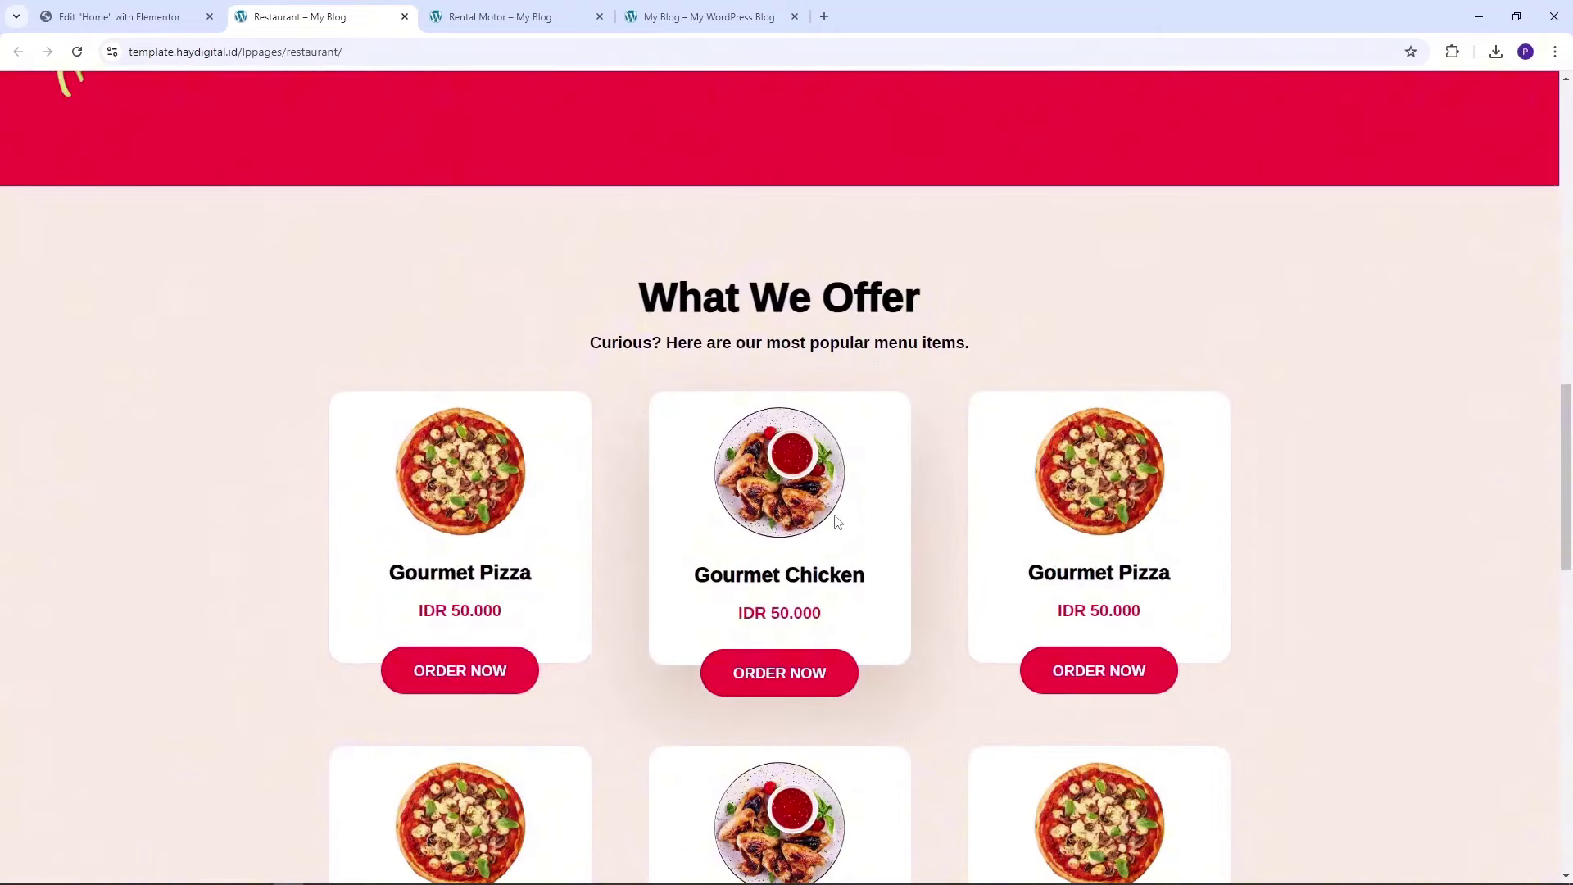
Return to the Home page editor and add a Flexbox container with the single-column, downward structure below the About Us section
left_click(120, 16)
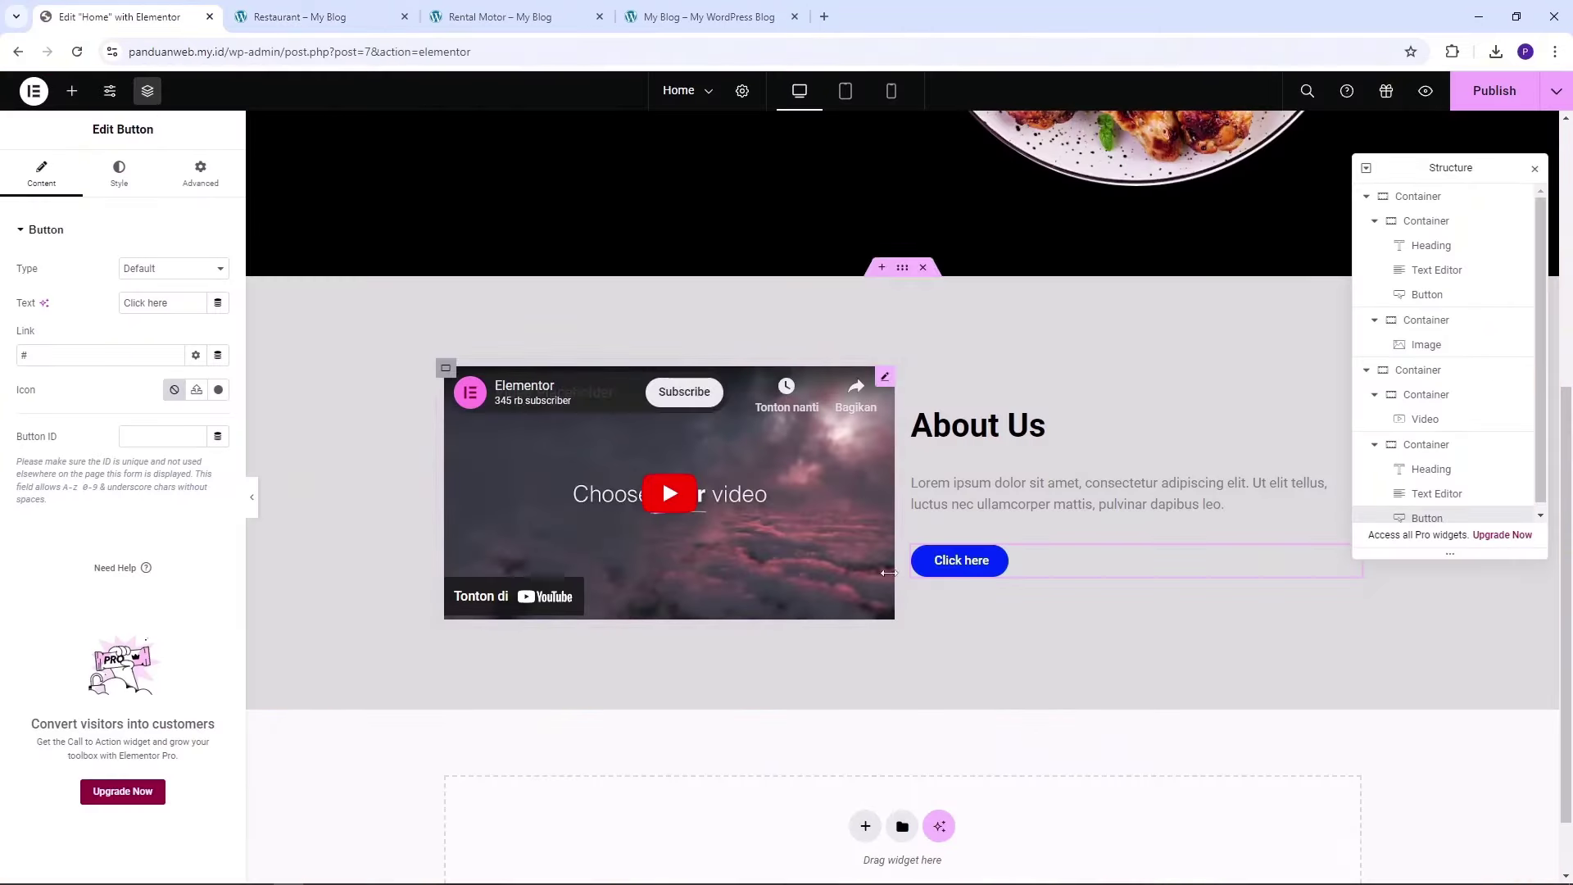
scroll(889, 573, "down", 1)
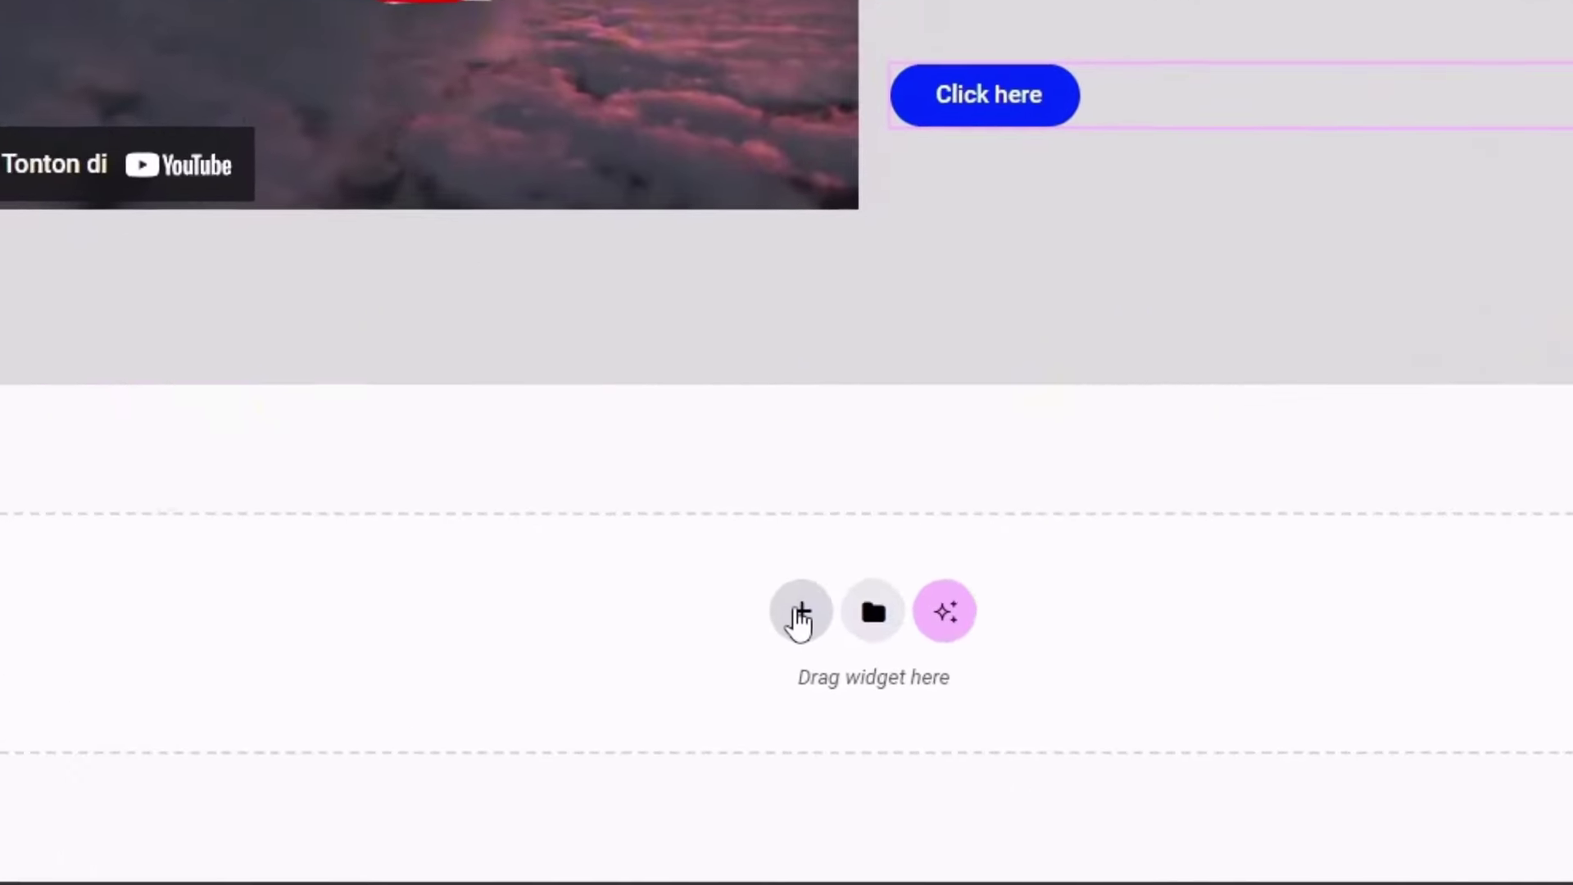
left_click(865, 745)
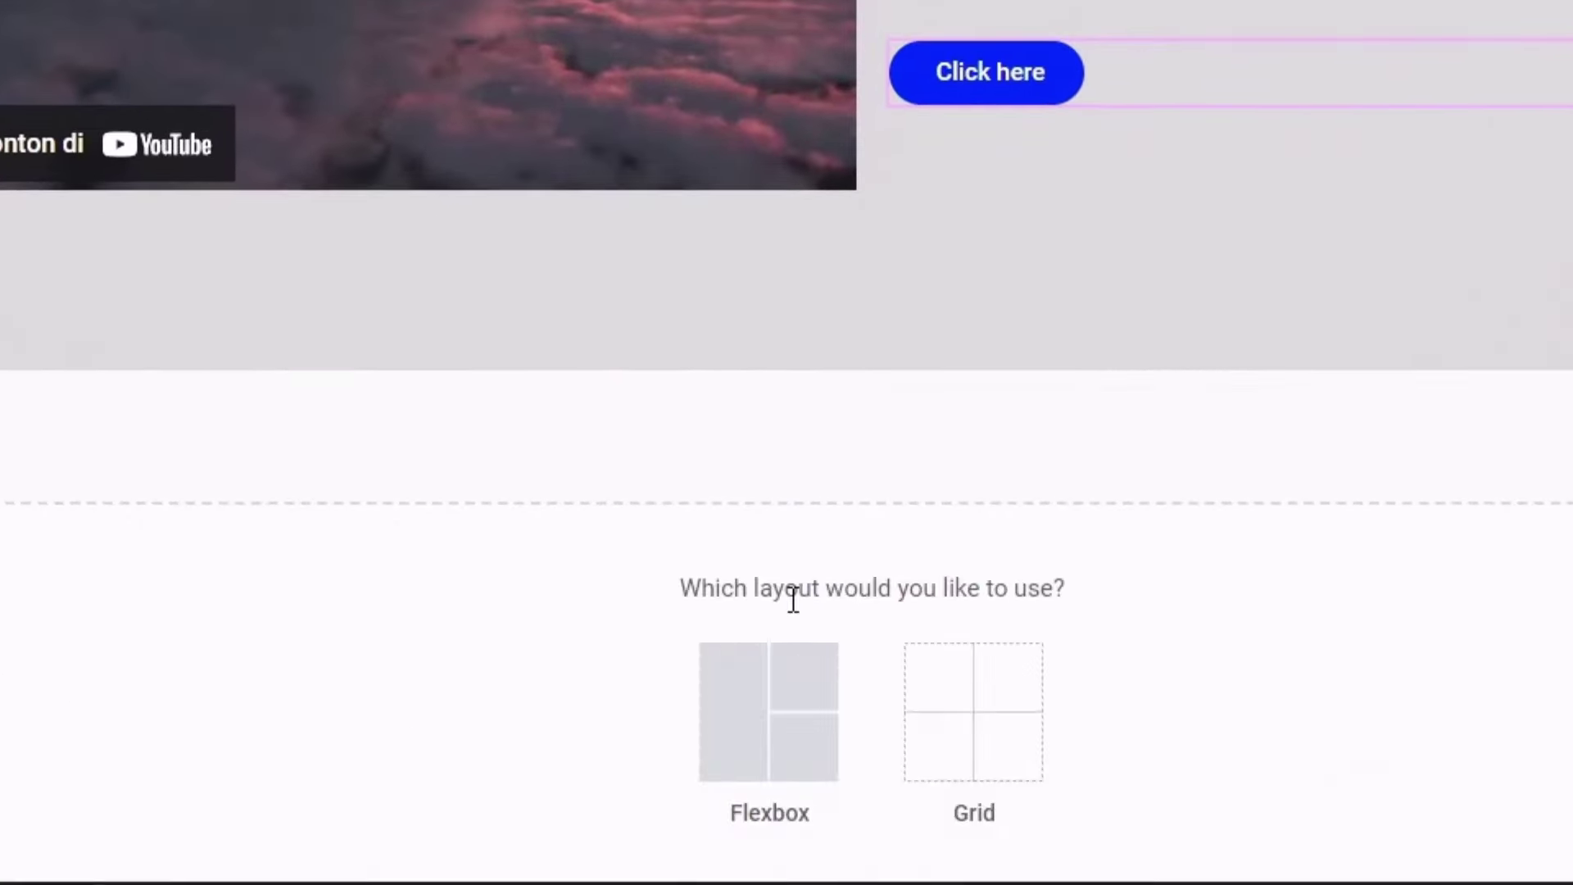
left_click(757, 720)
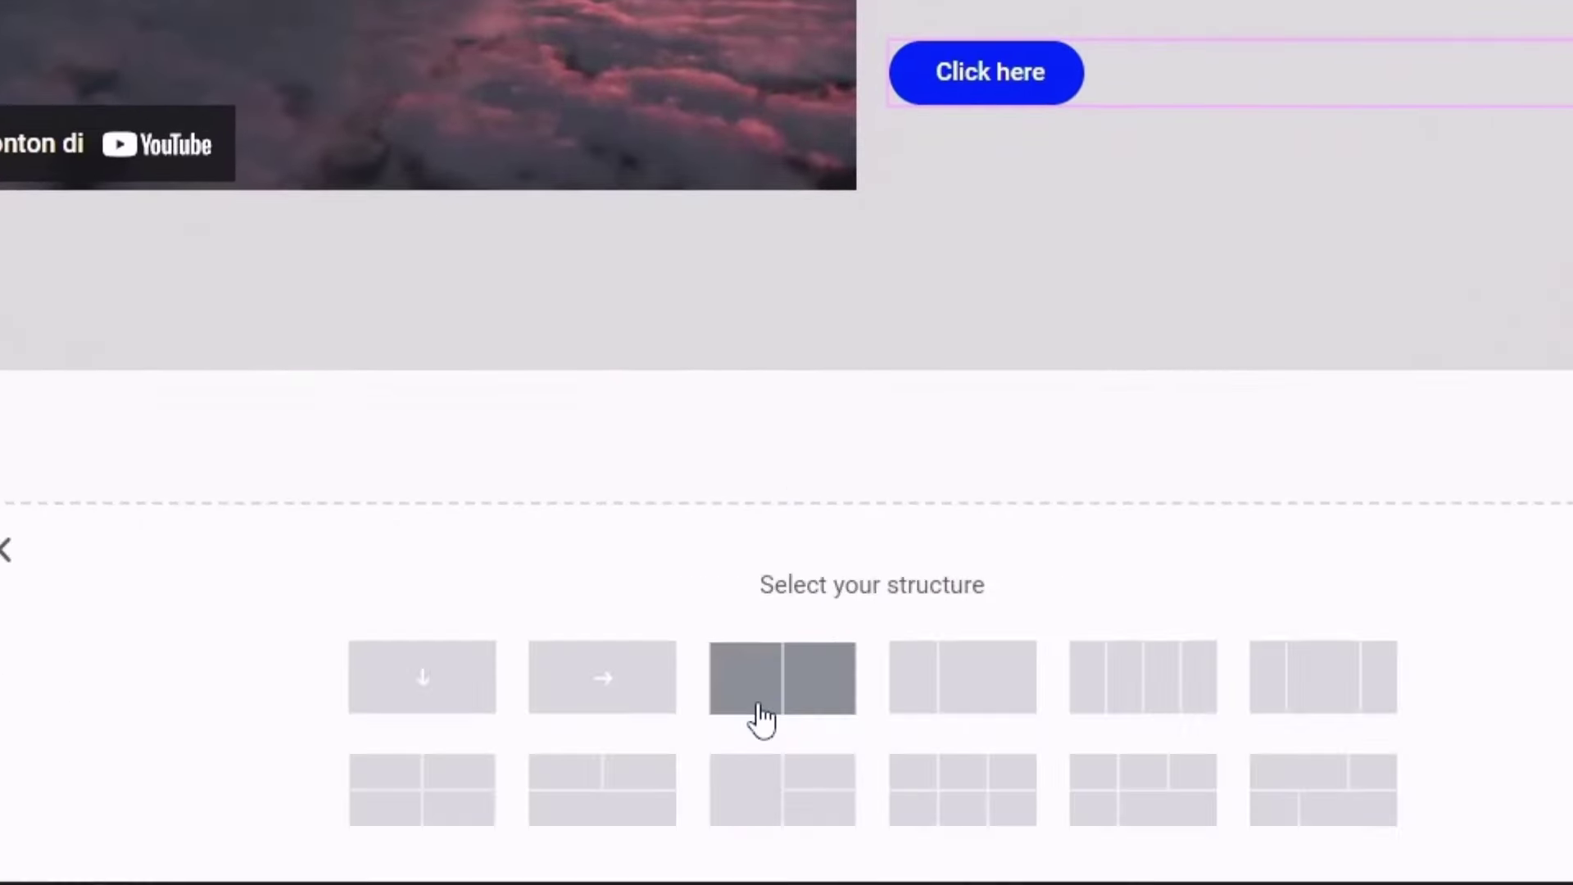
scroll(888, 429, "down", 2)
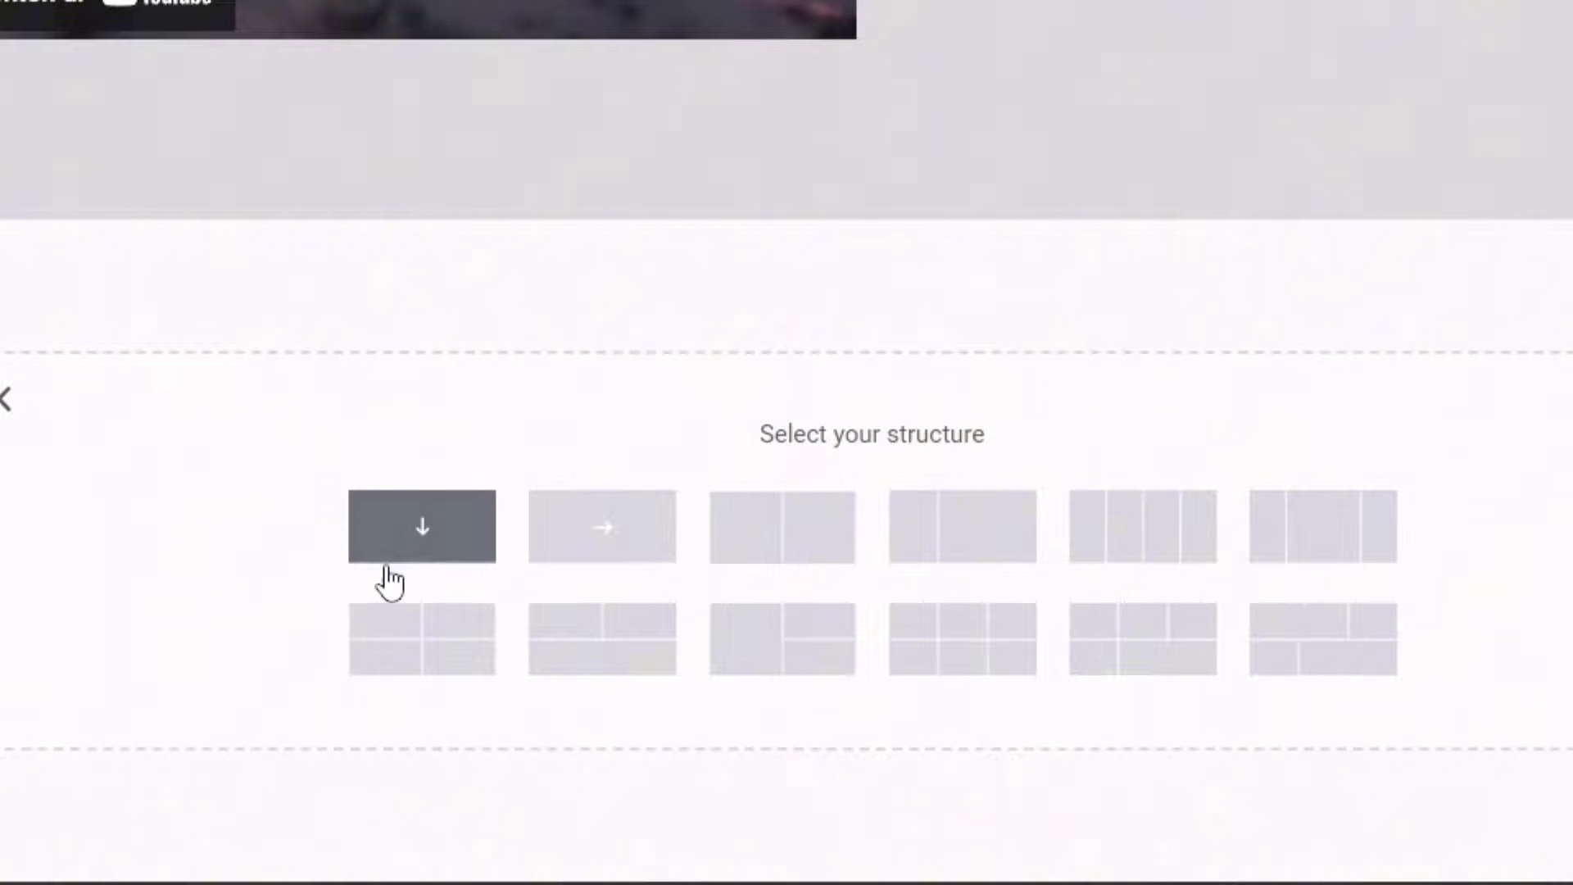
left_click(423, 543)
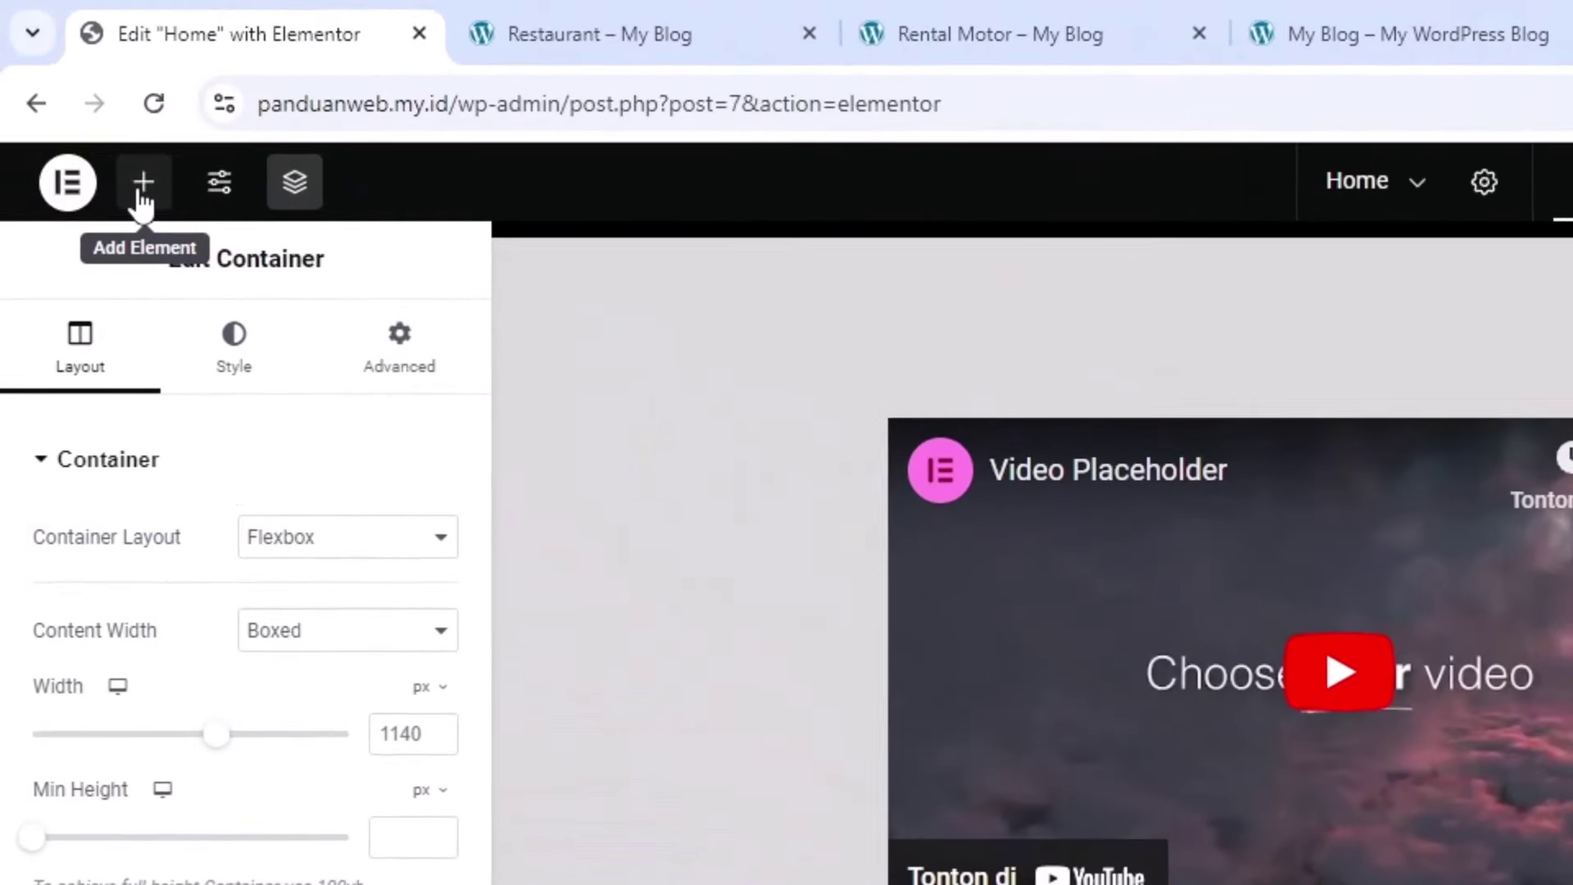
Nest a container inside the empty section below About Us and duplicate it, using the Restaurant page's What We Offer section as reference
left_click(144, 203)
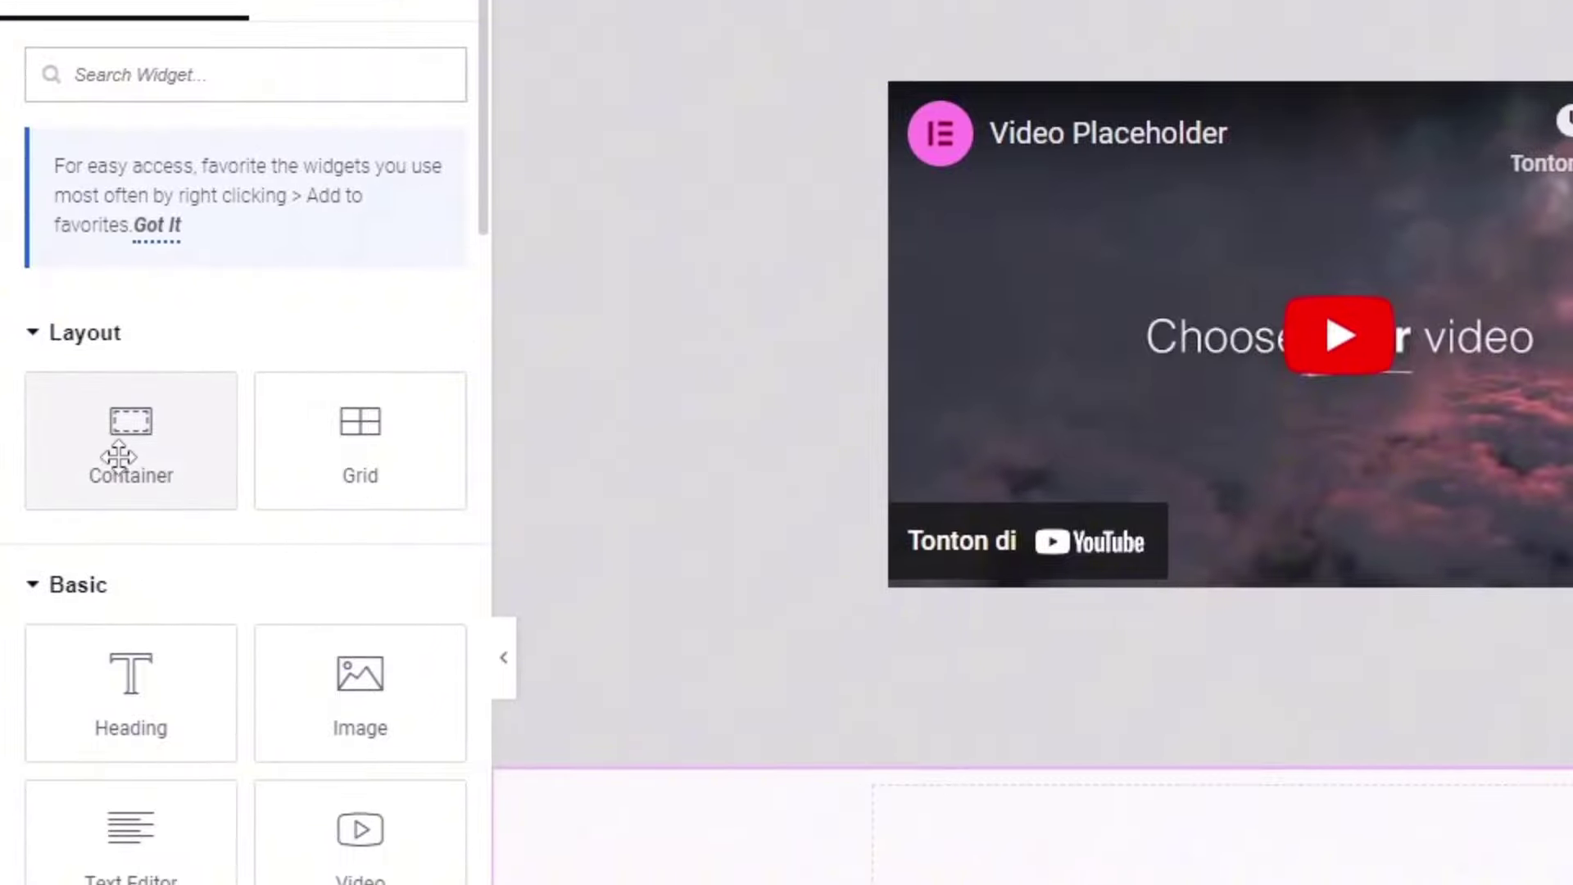
left_click_drag(114, 450, 752, 608)
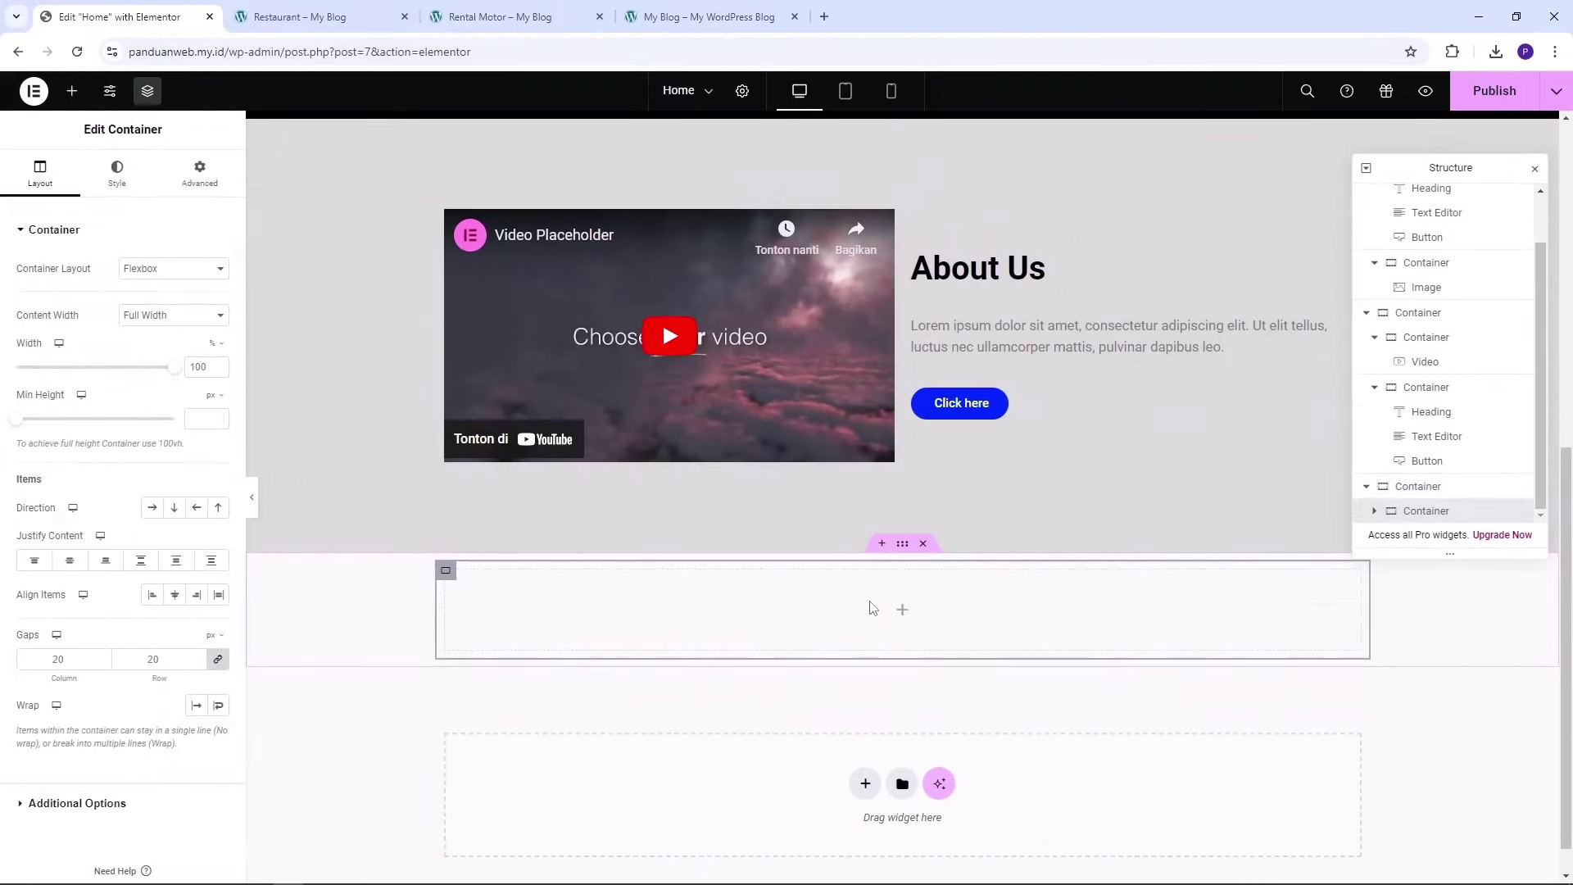
left_click(322, 12)
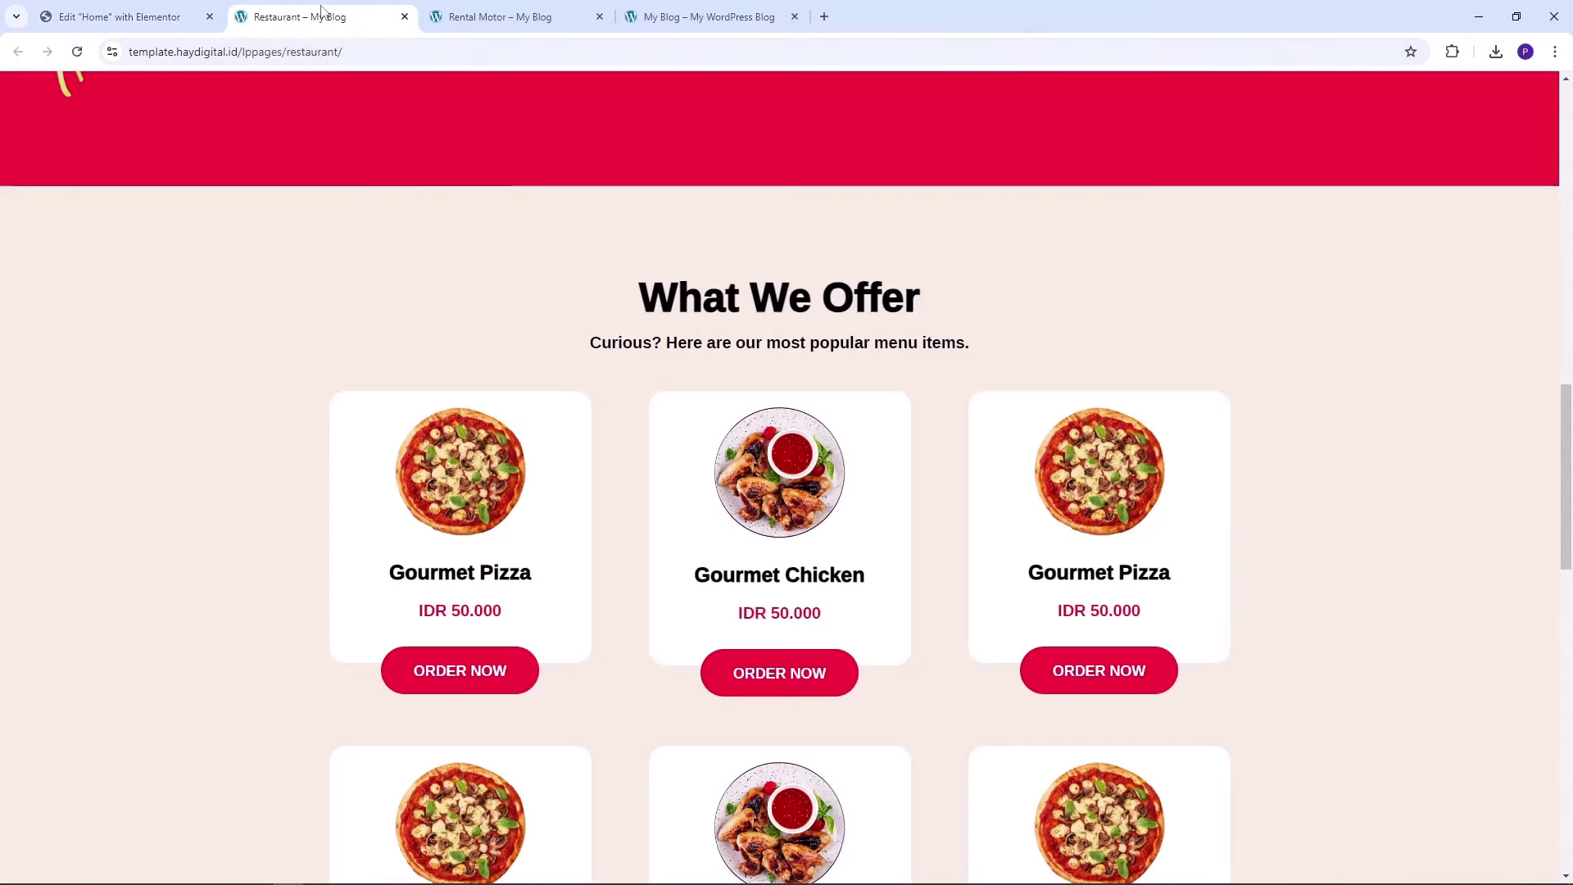
left_click_drag(640, 303, 918, 342)
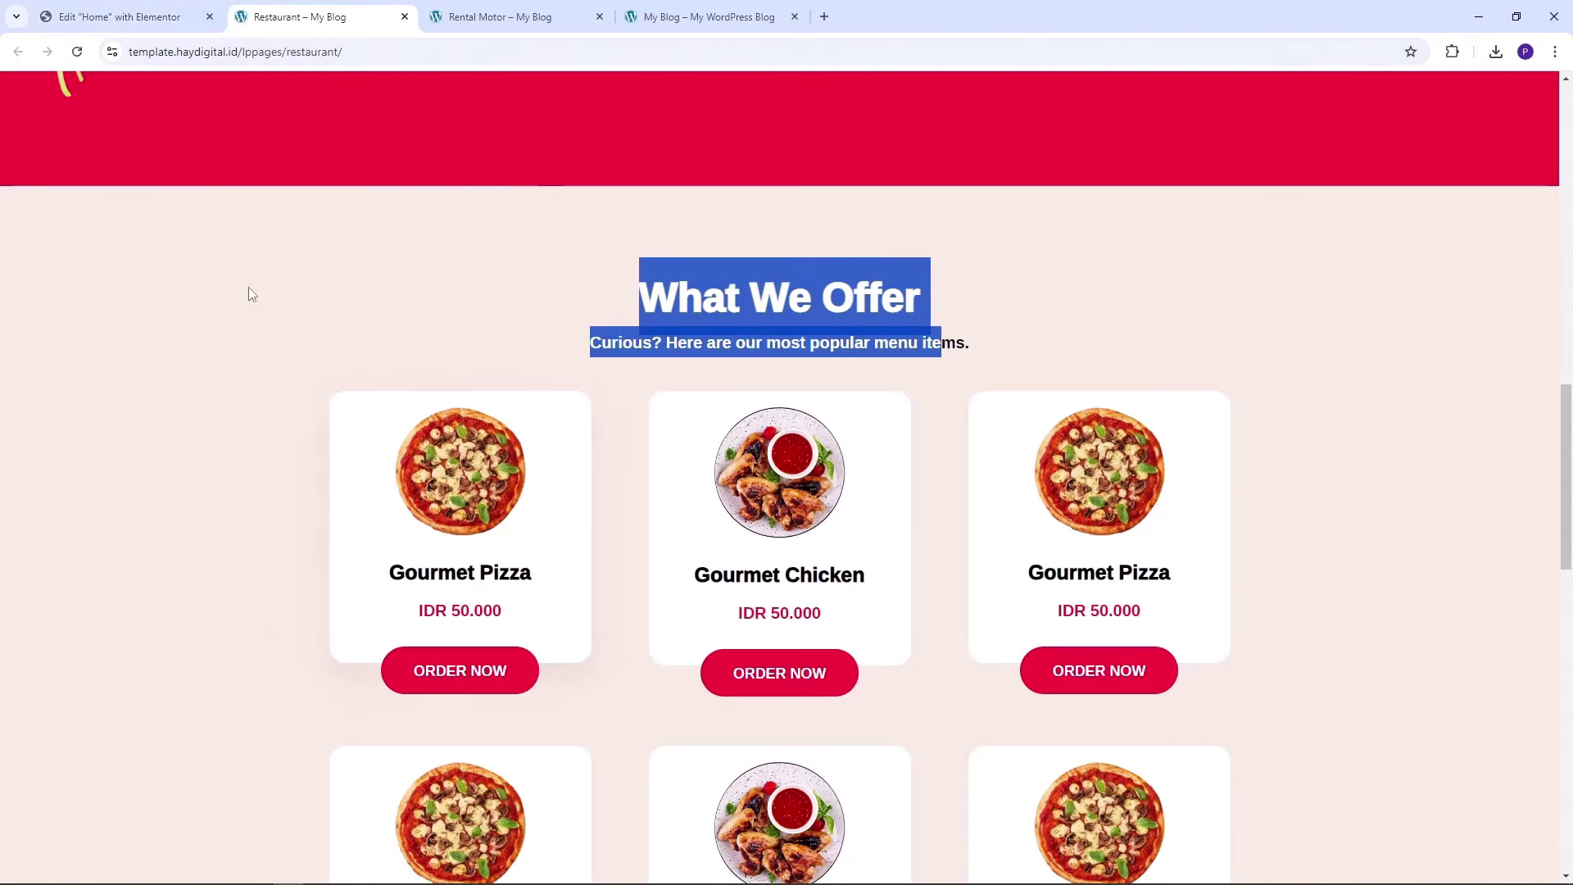
left_click(123, 17)
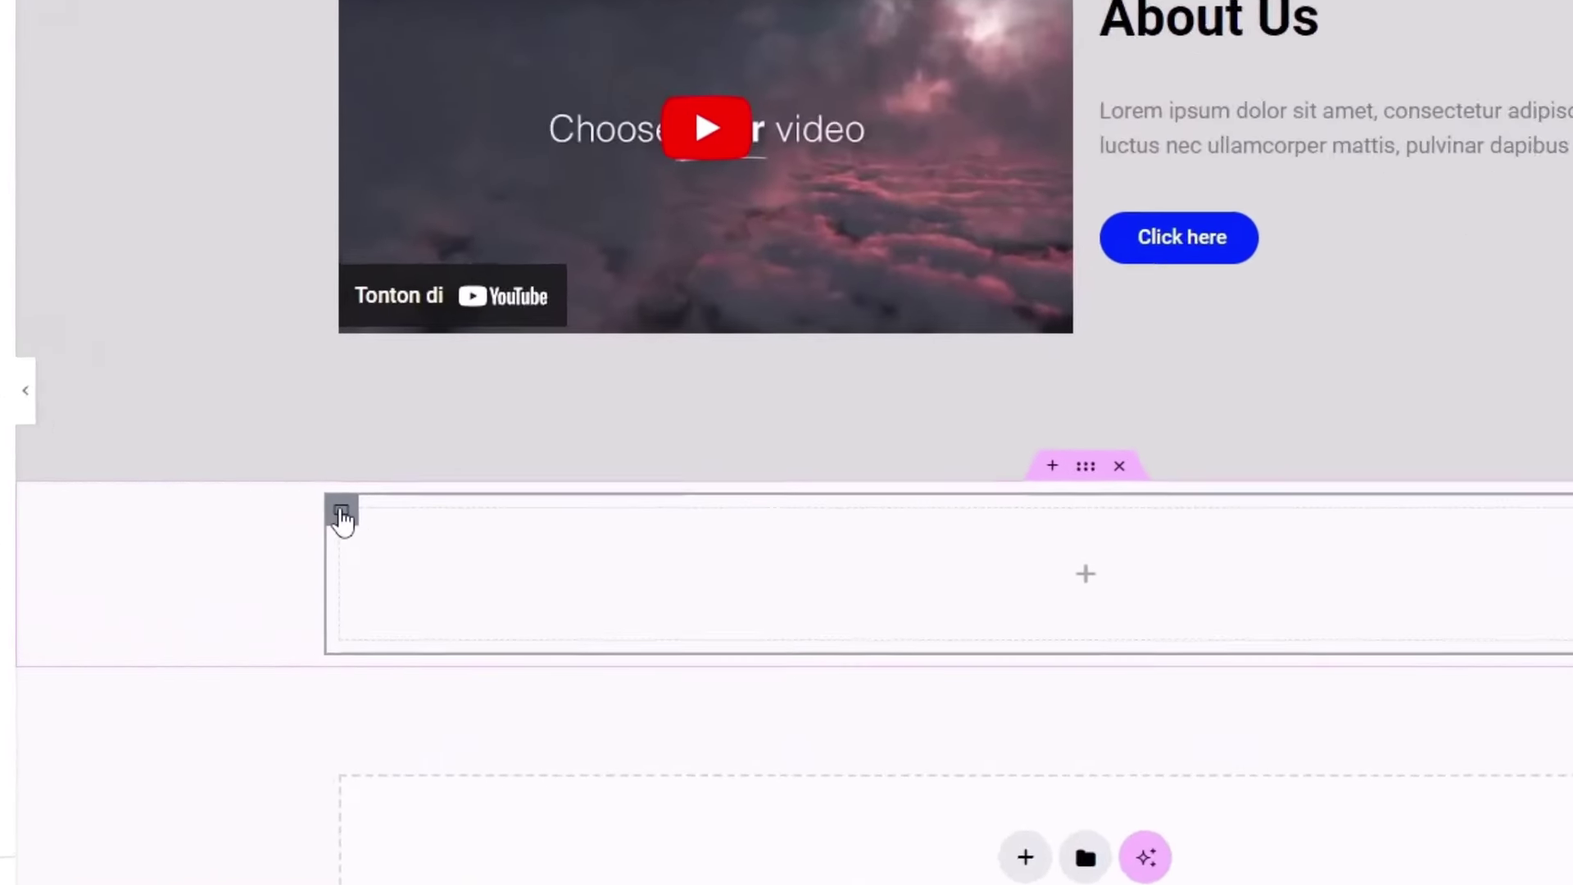
right_click(312, 497)
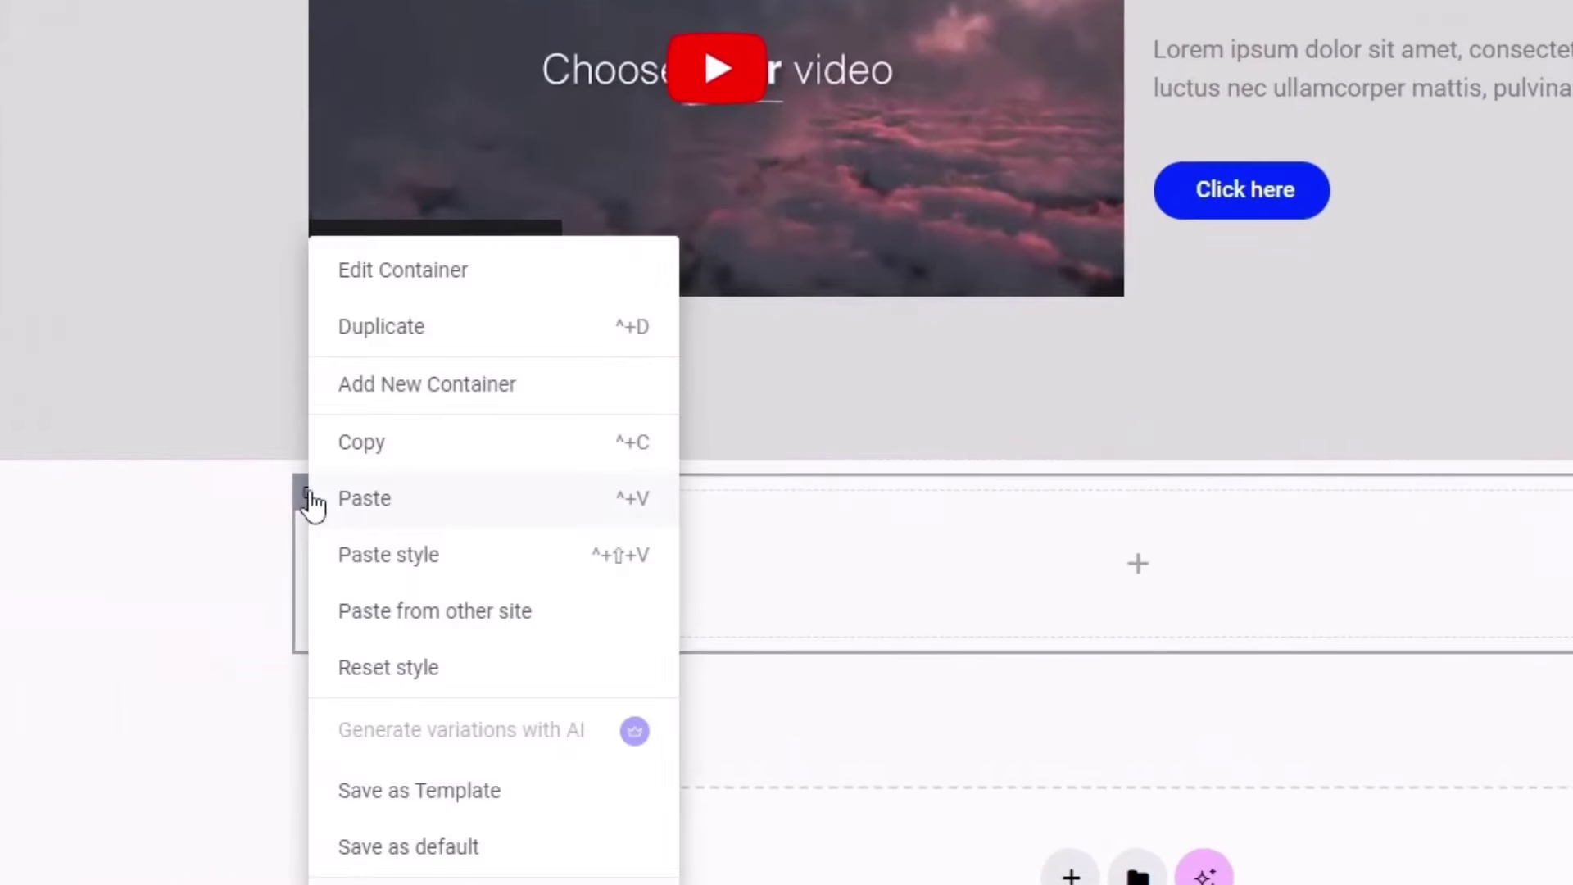
left_click(399, 327)
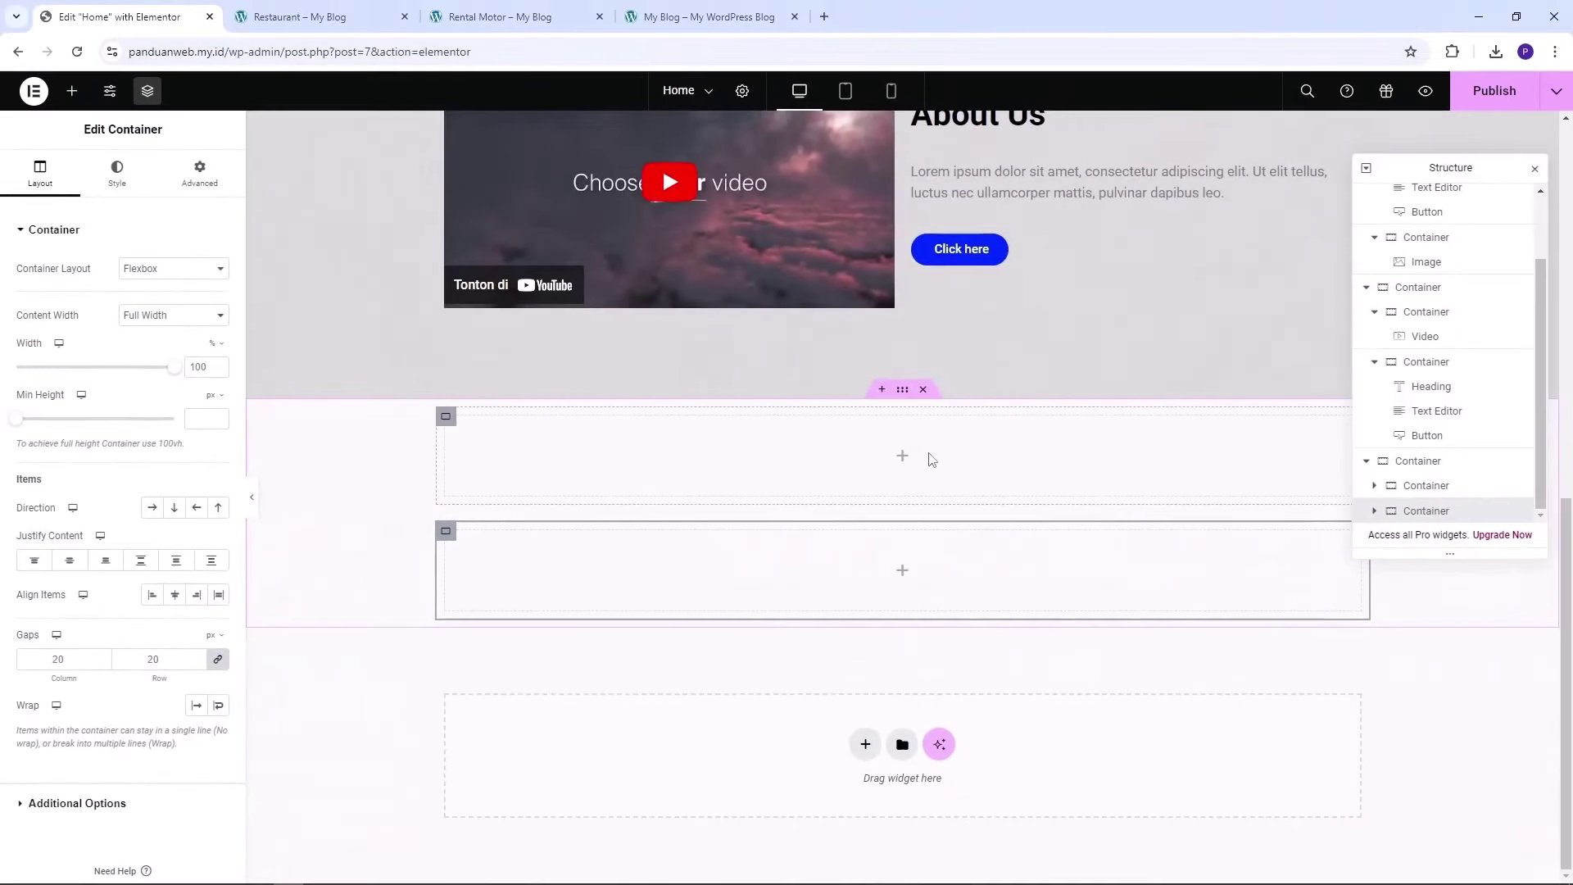
Add a Heading widget and, below it, a Text Editor widget to the upper inner container of the new section
left_click(902, 391)
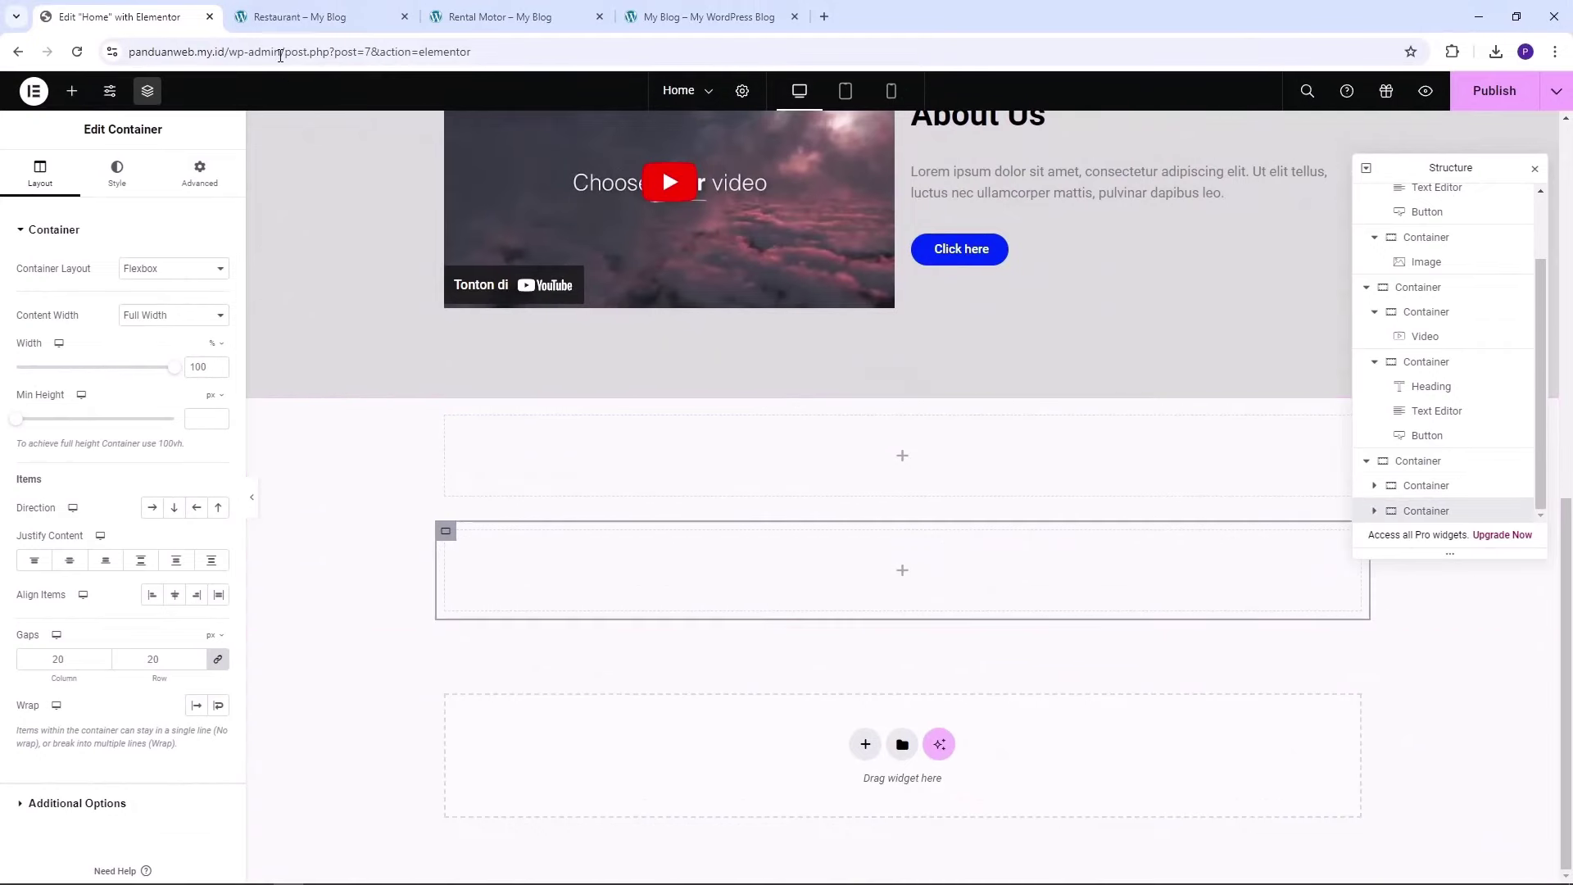
left_click(287, 16)
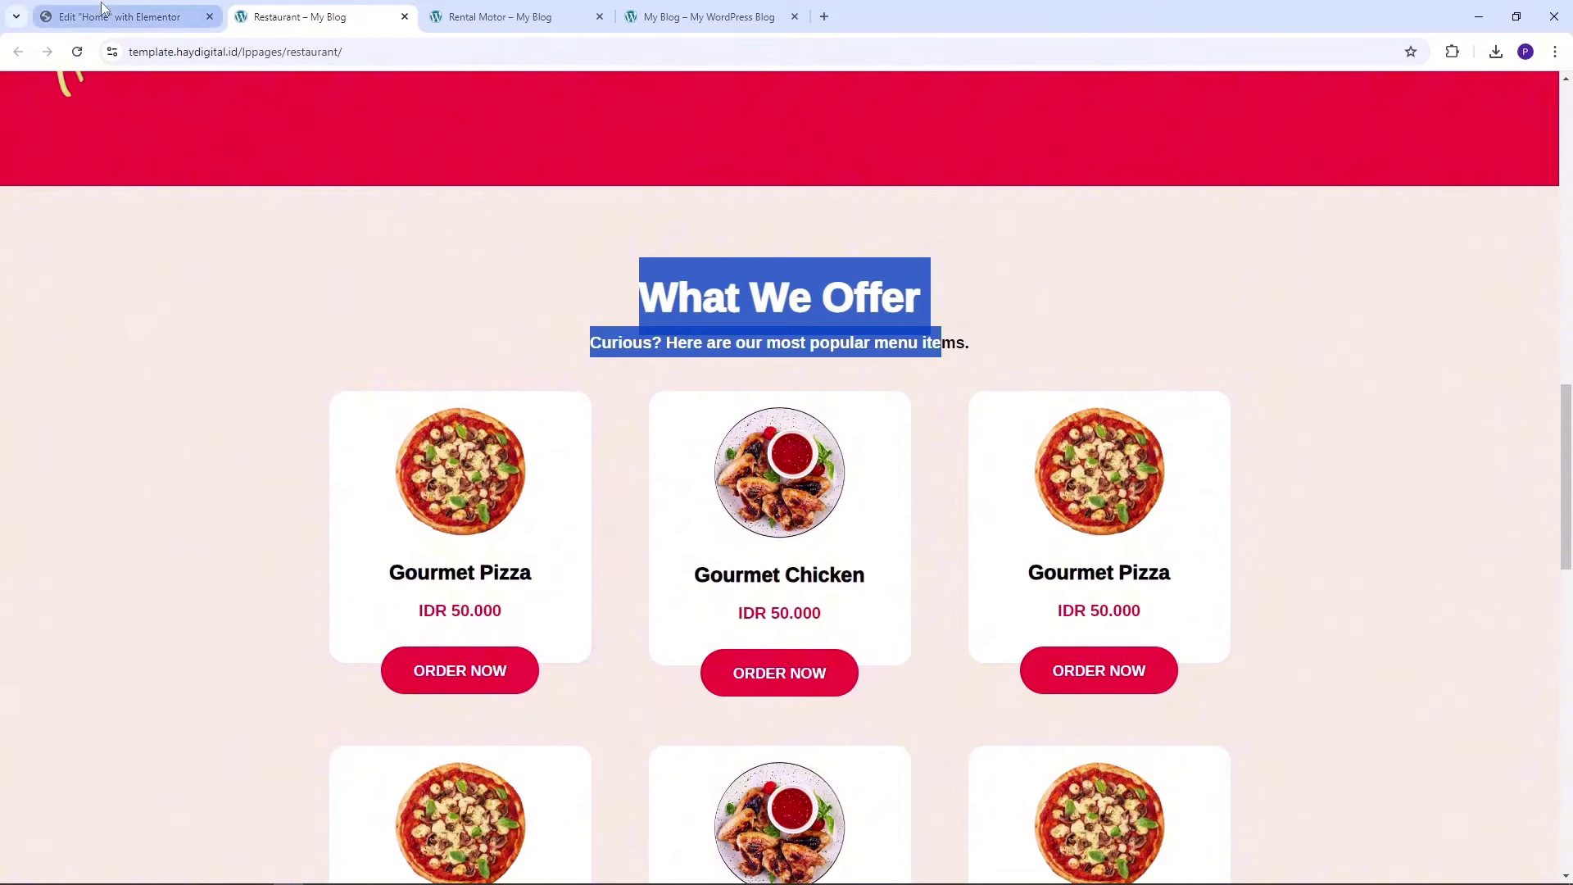
left_click(123, 16)
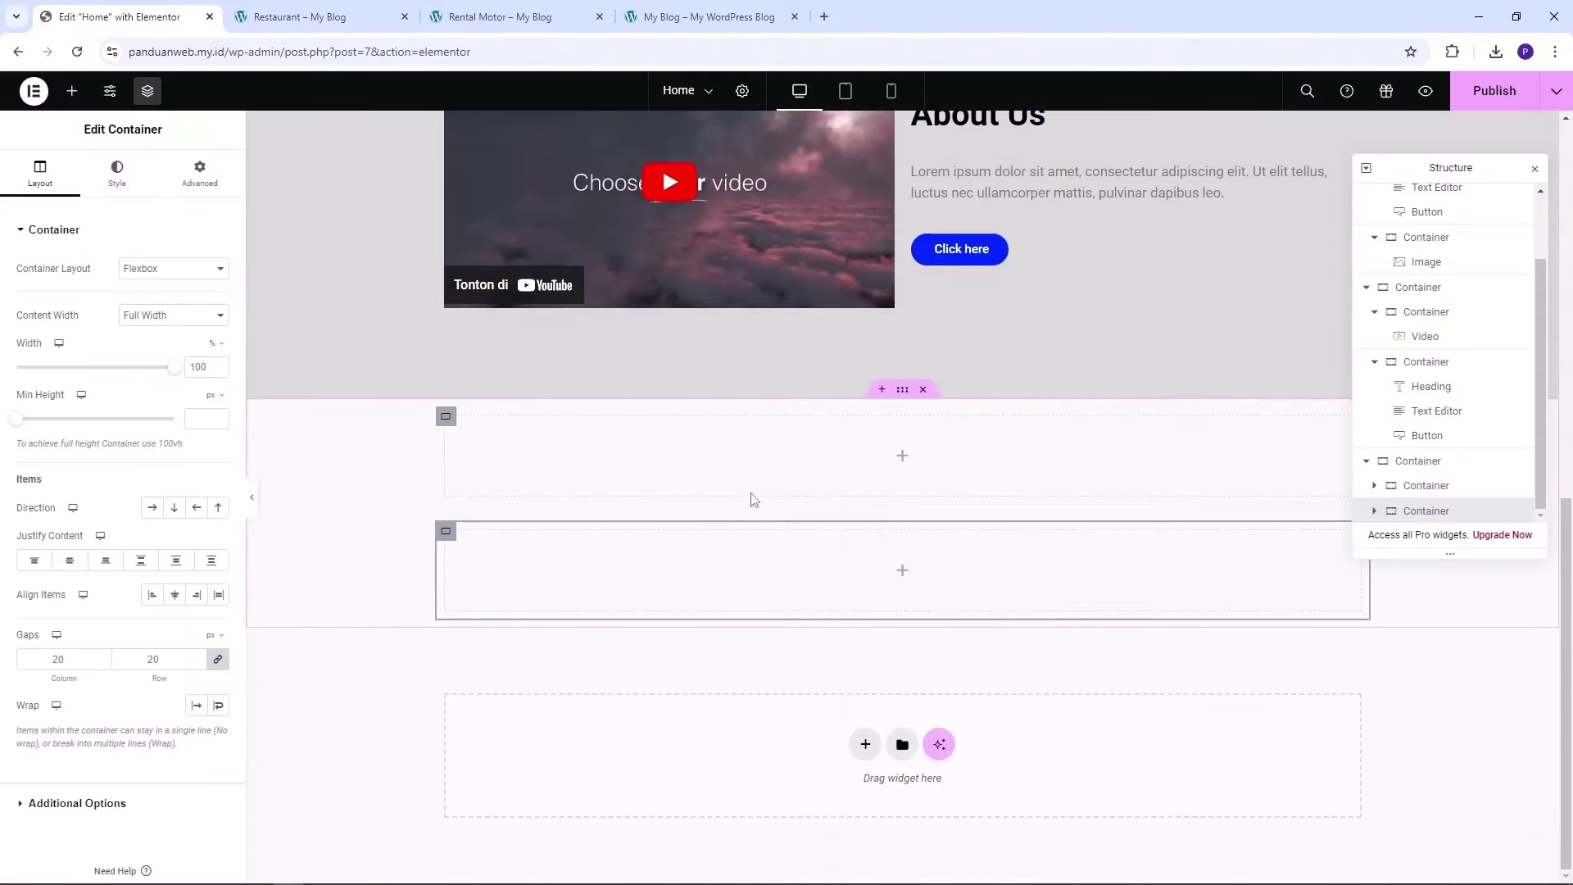
left_click(453, 418)
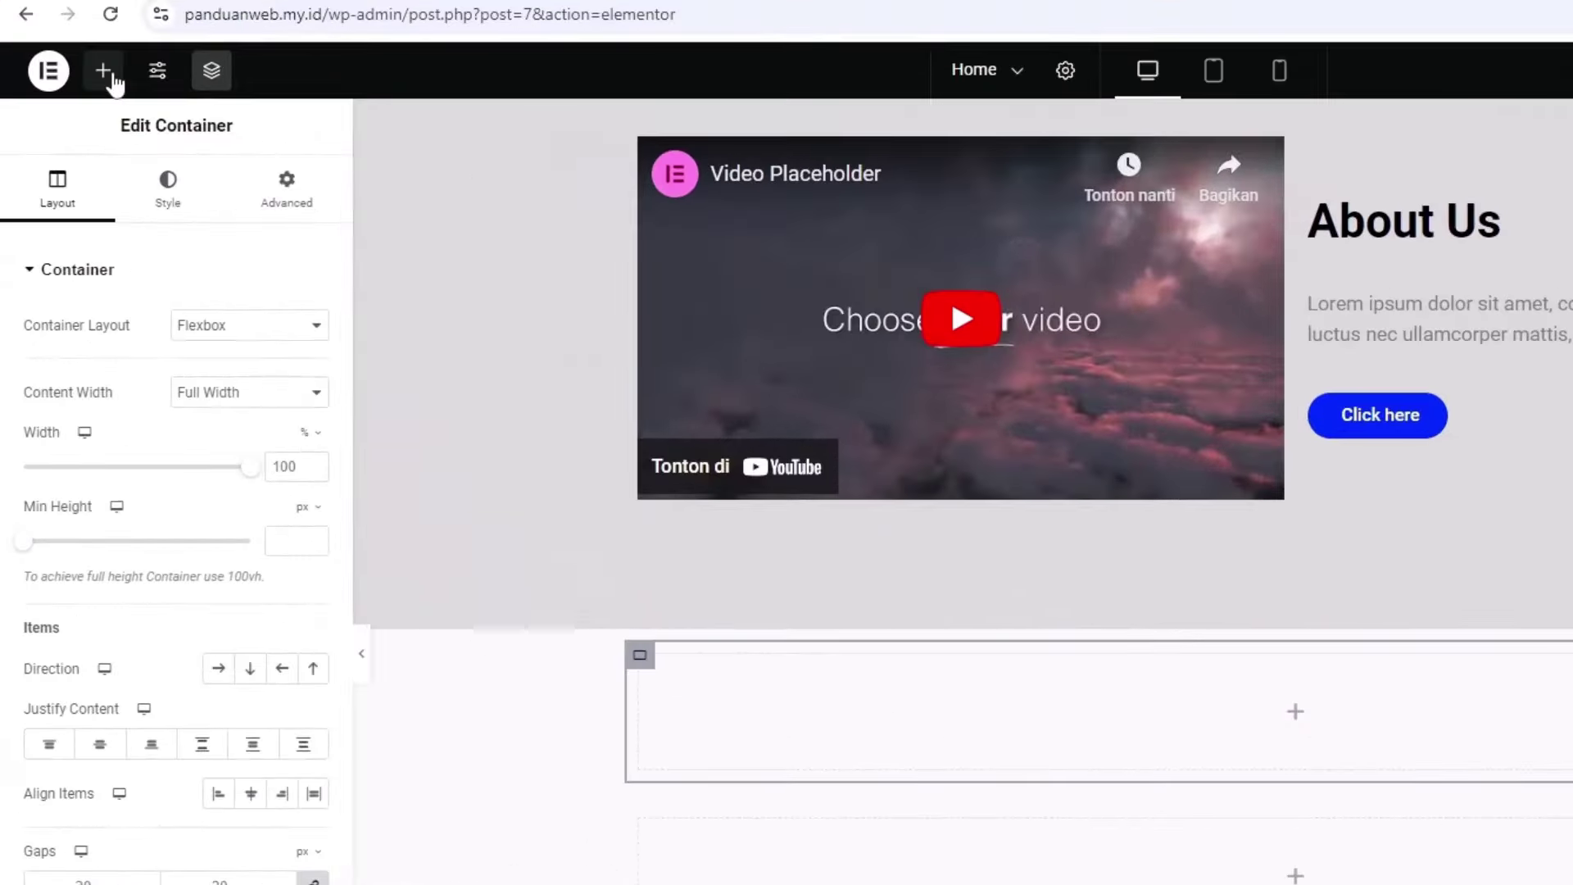
left_click(72, 91)
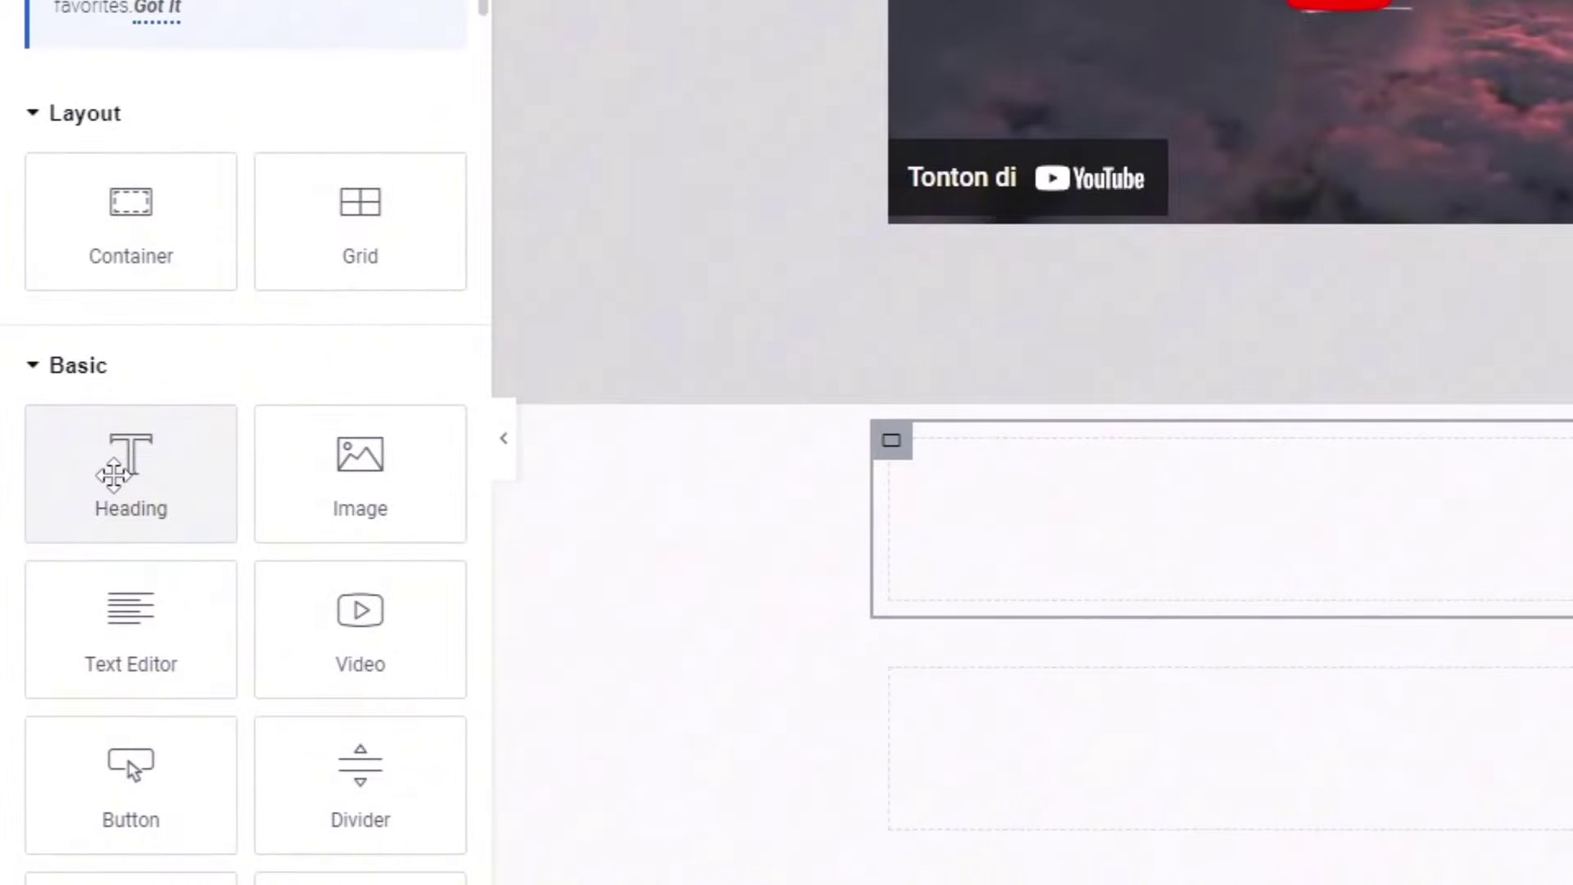
left_click_drag(123, 870, 1307, 884)
left_click_drag(1098, 536, 1384, 534)
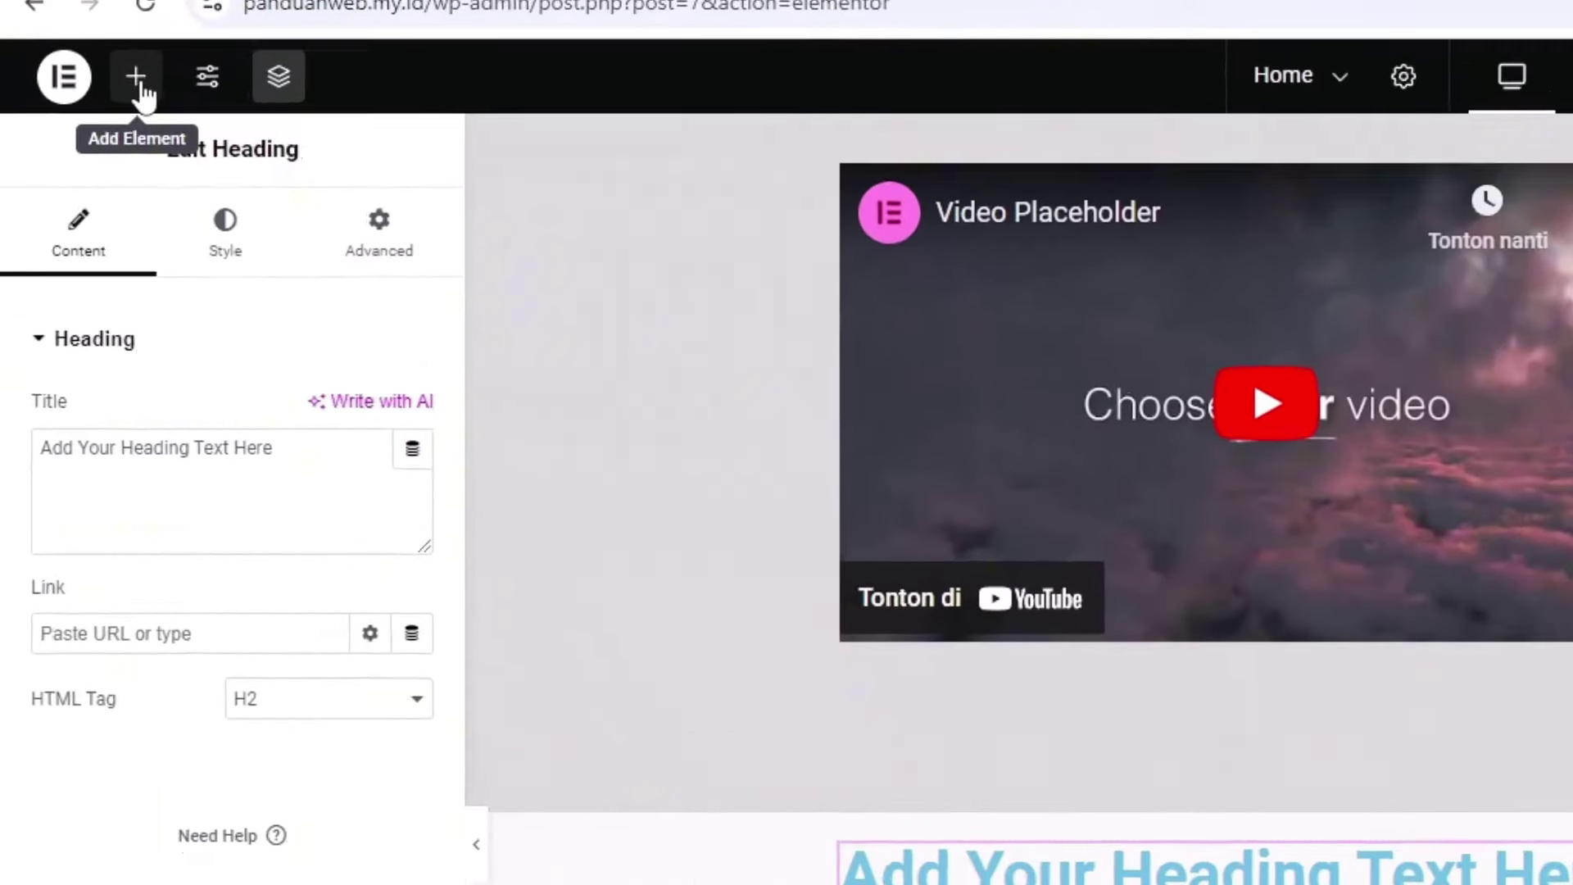
left_click(72, 91)
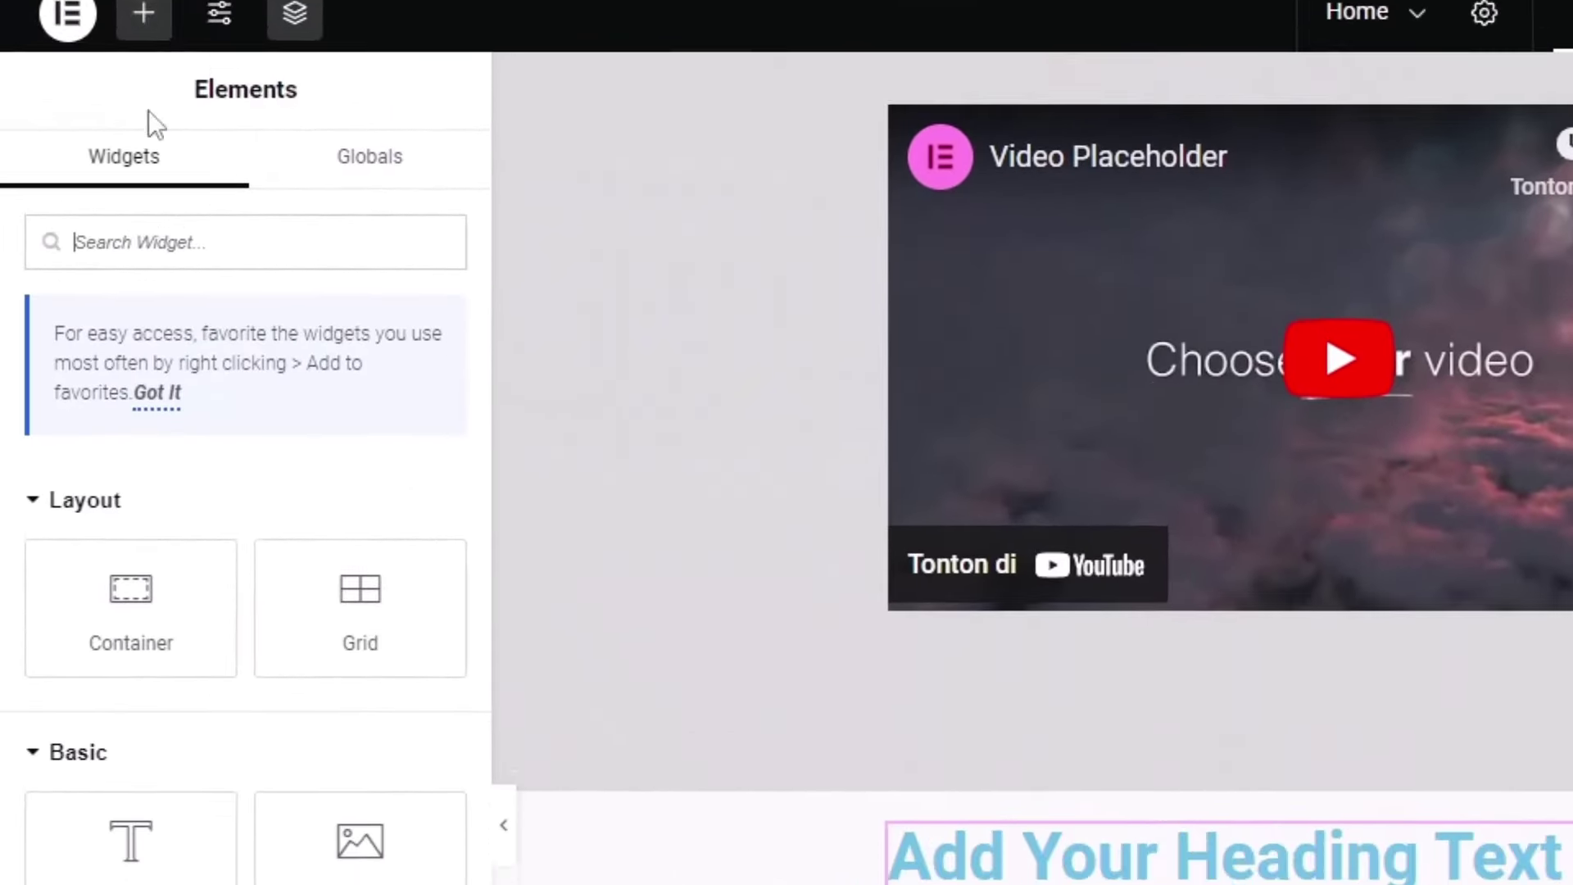
left_click_drag(130, 647, 1216, 488)
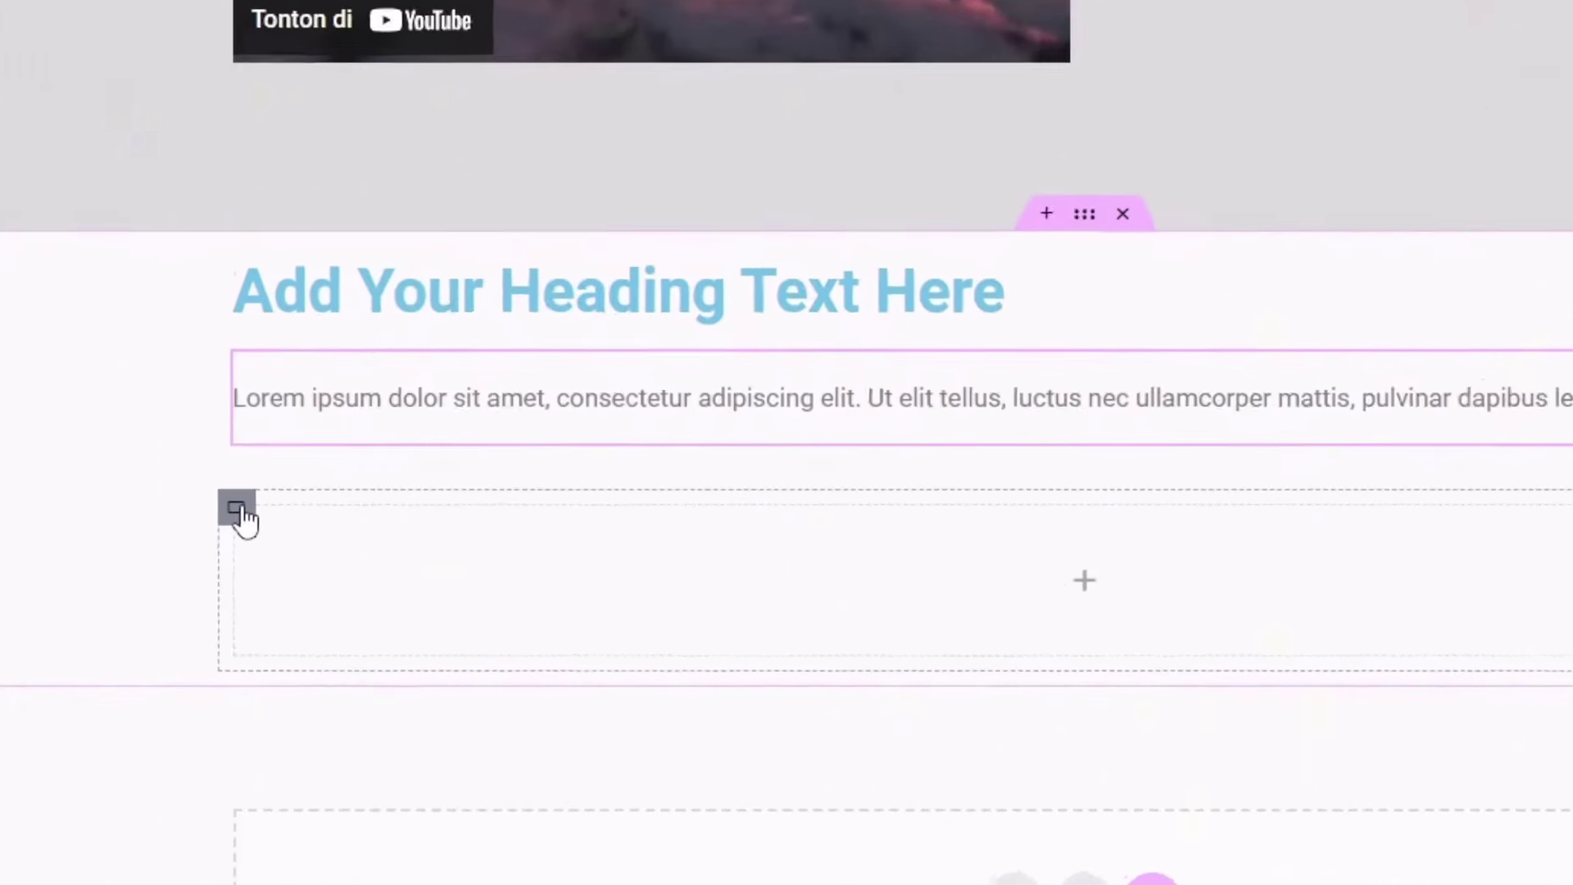
Set the direction of the empty lower inner container to horizontal row
left_click(444, 635)
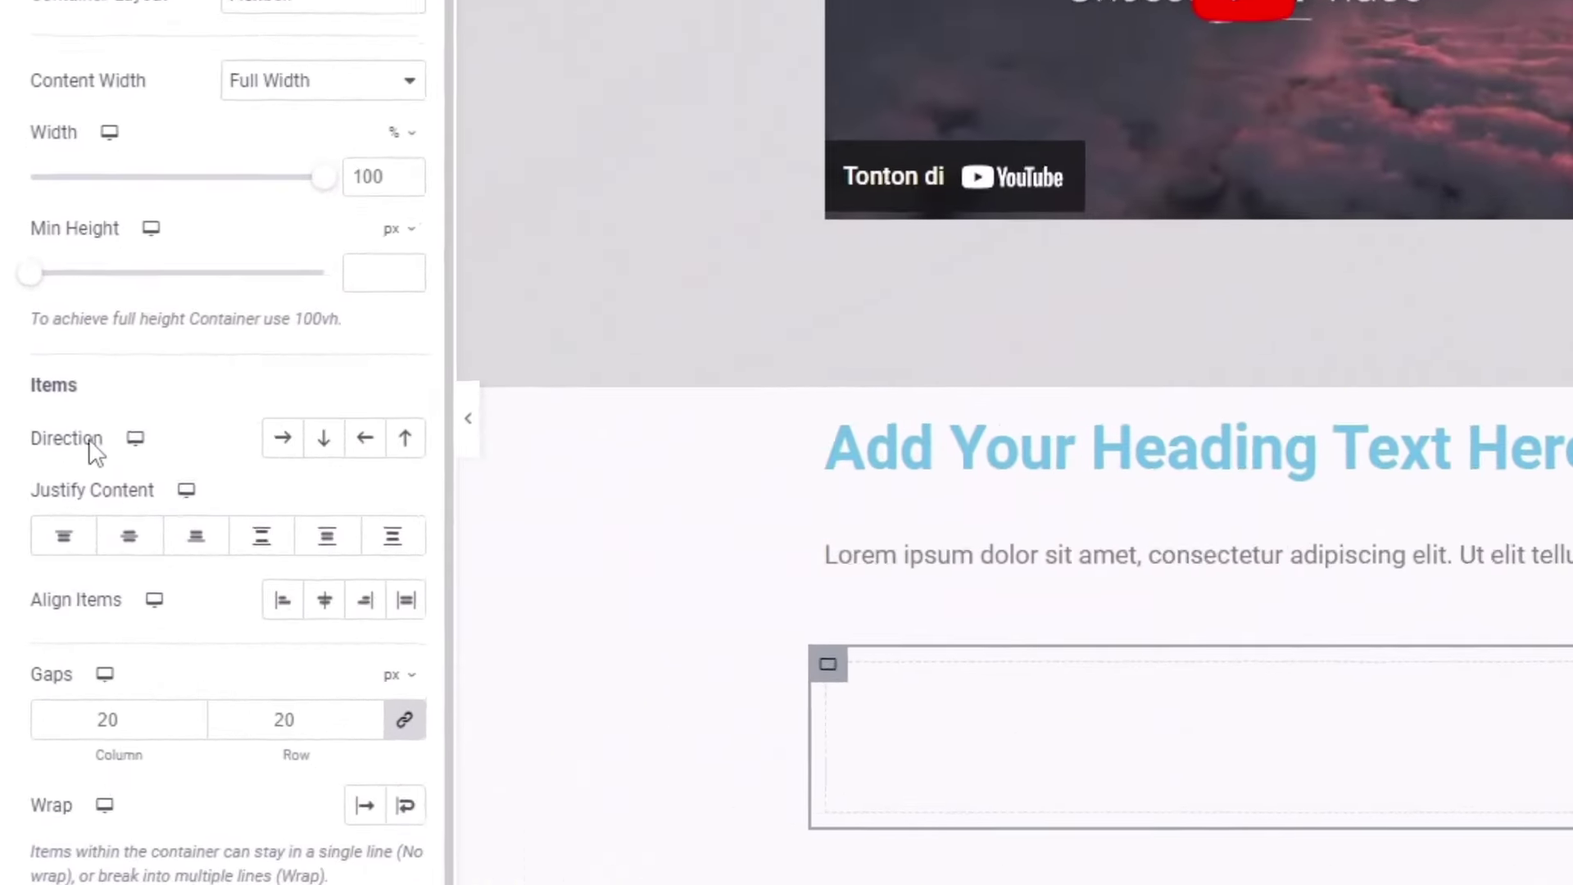
left_click_drag(50, 508, 34, 509)
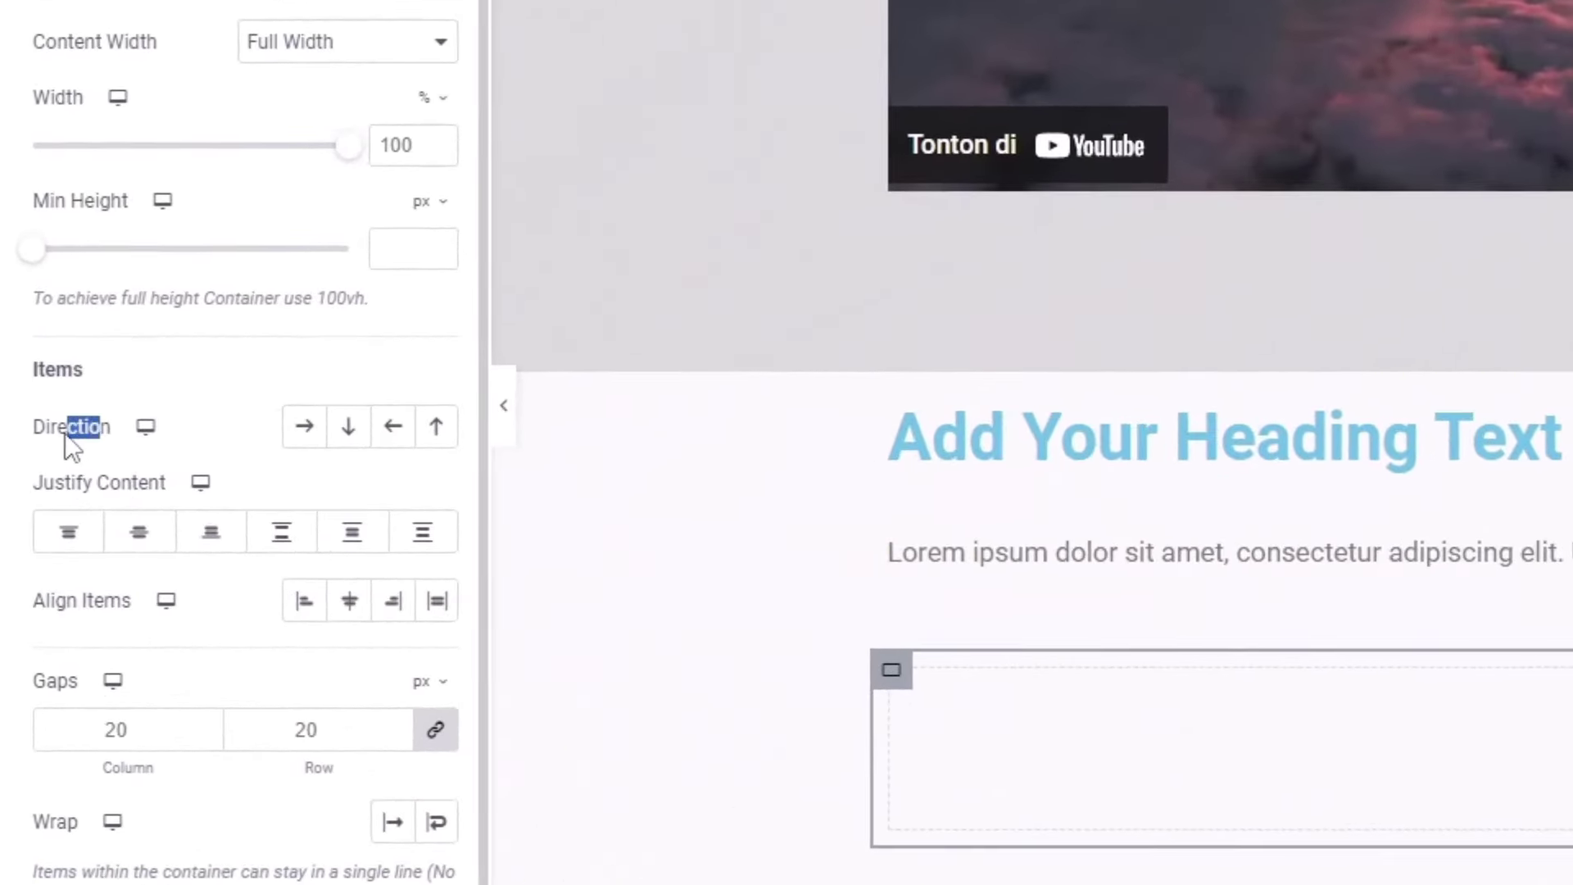
left_click(303, 427)
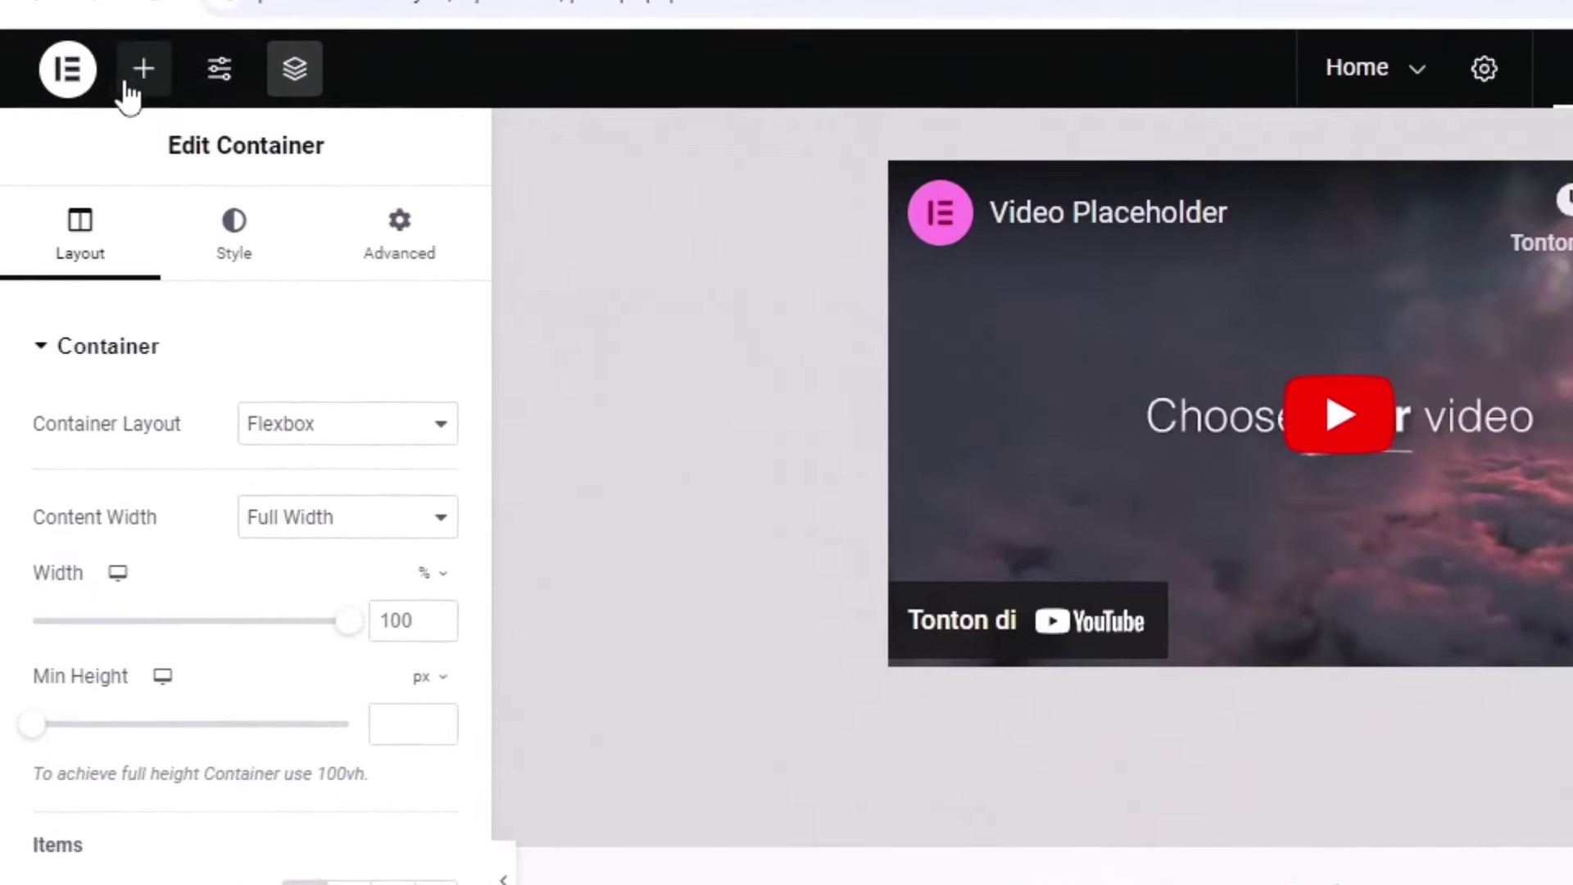
Nest a new container in the empty lower container and duplicate it twice to form three side-by-side columns
left_click(70, 93)
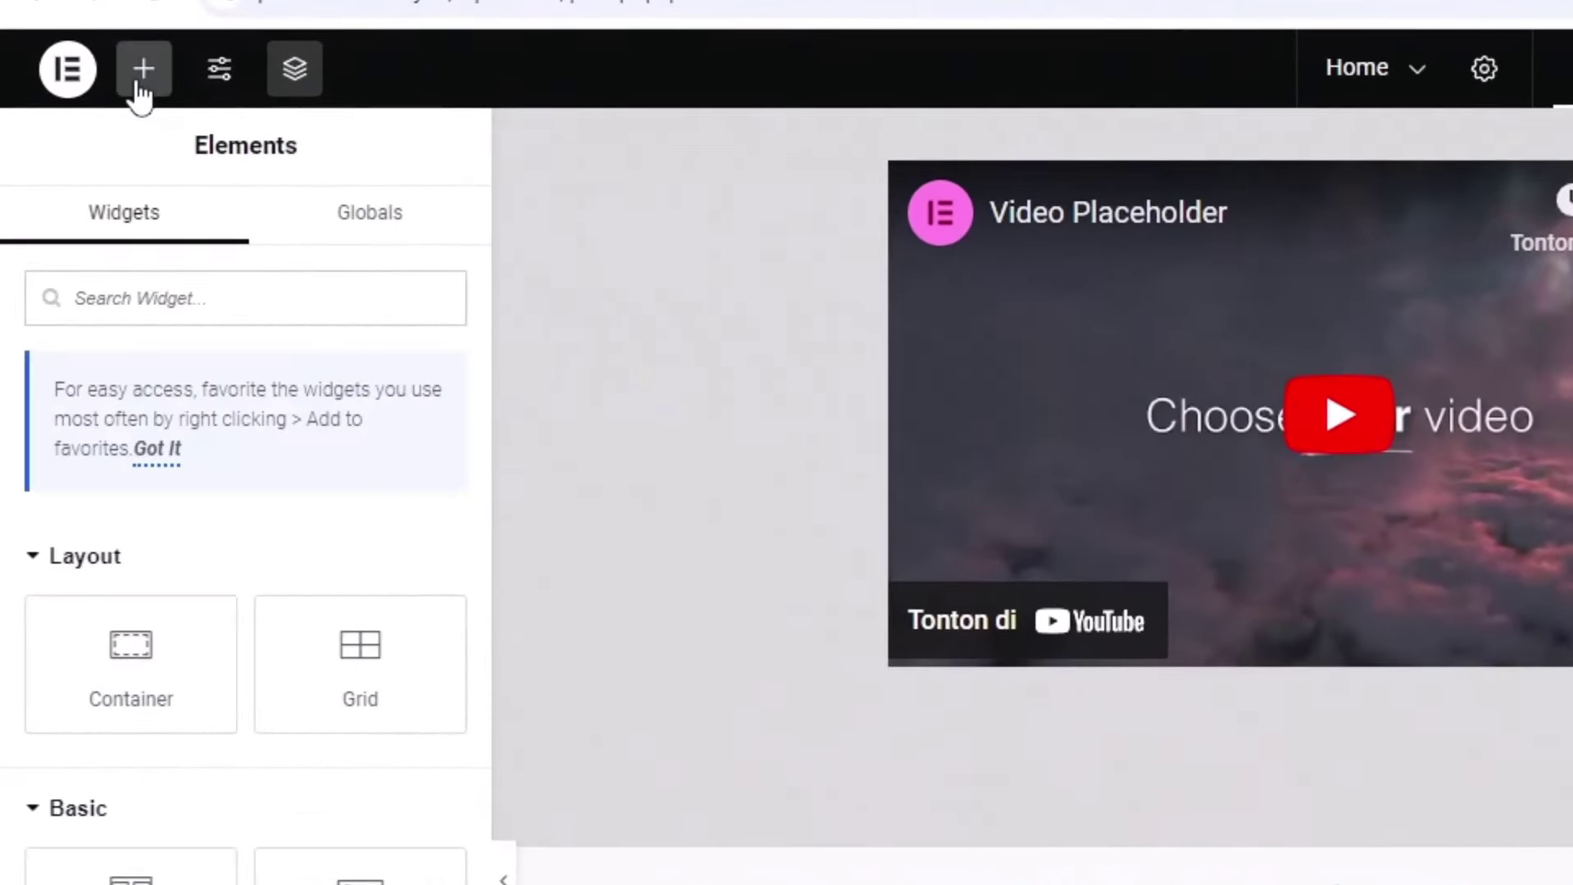
left_click_drag(160, 699, 1157, 884)
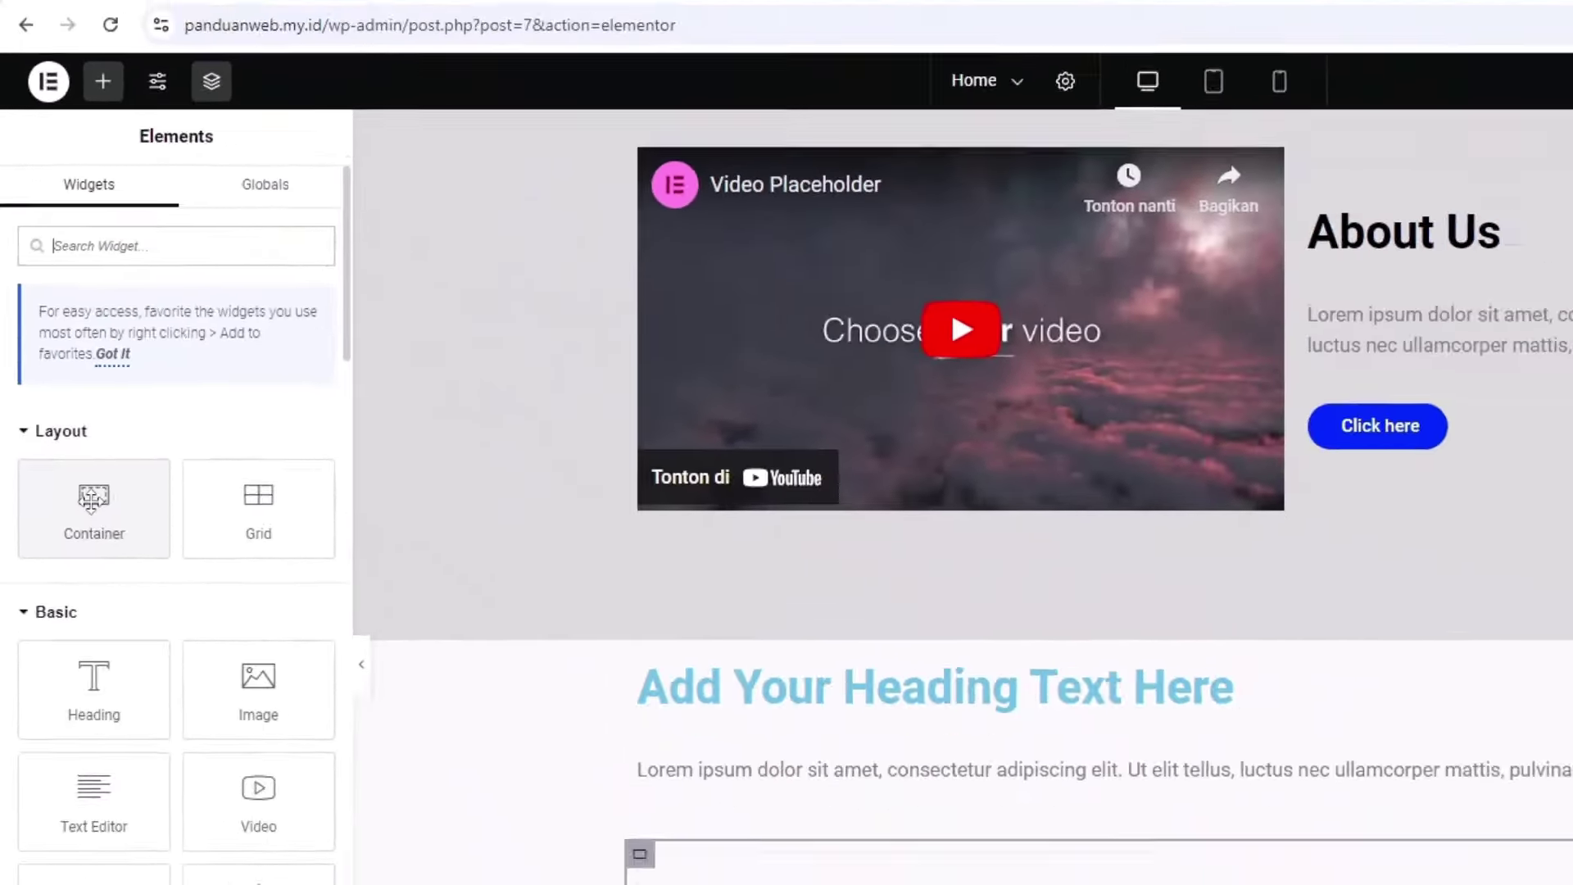
left_click_drag(584, 653, 621, 656)
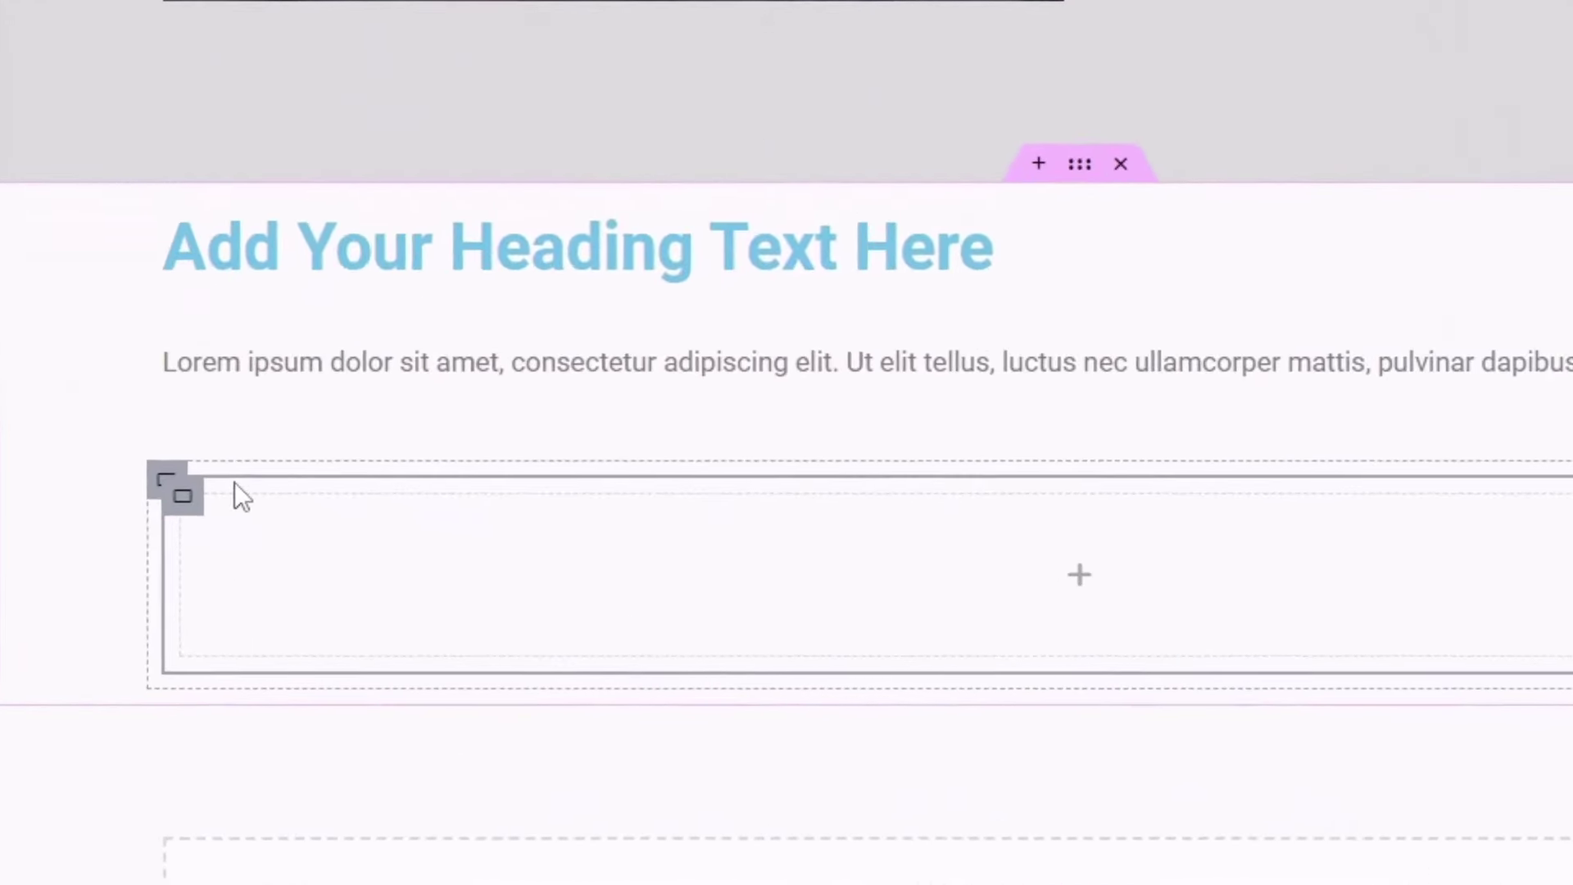
right_click(194, 507)
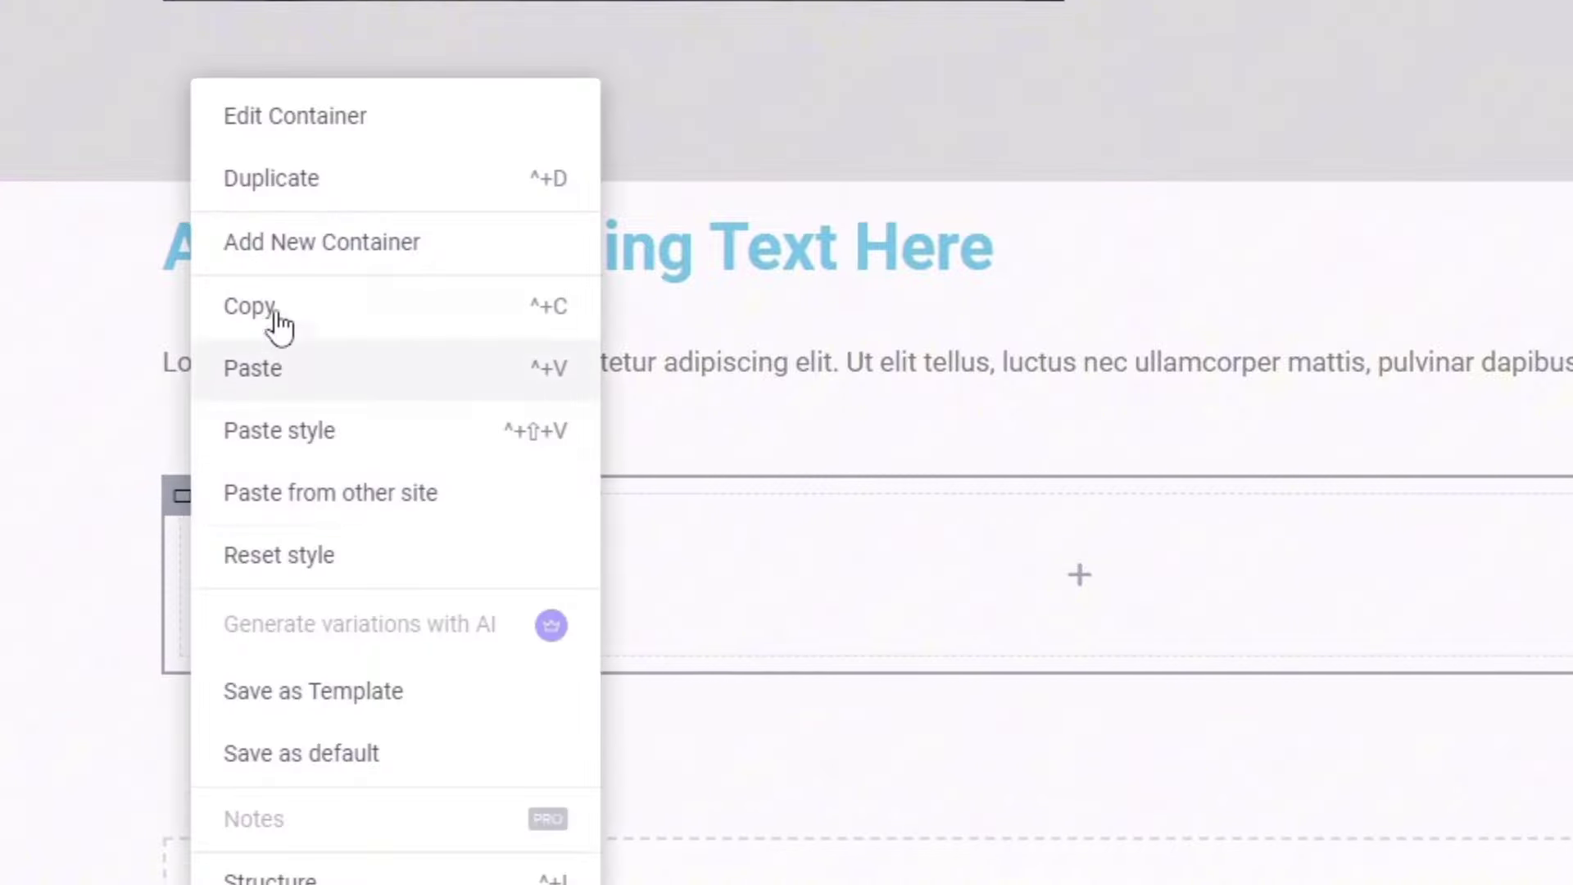
left_click(270, 179)
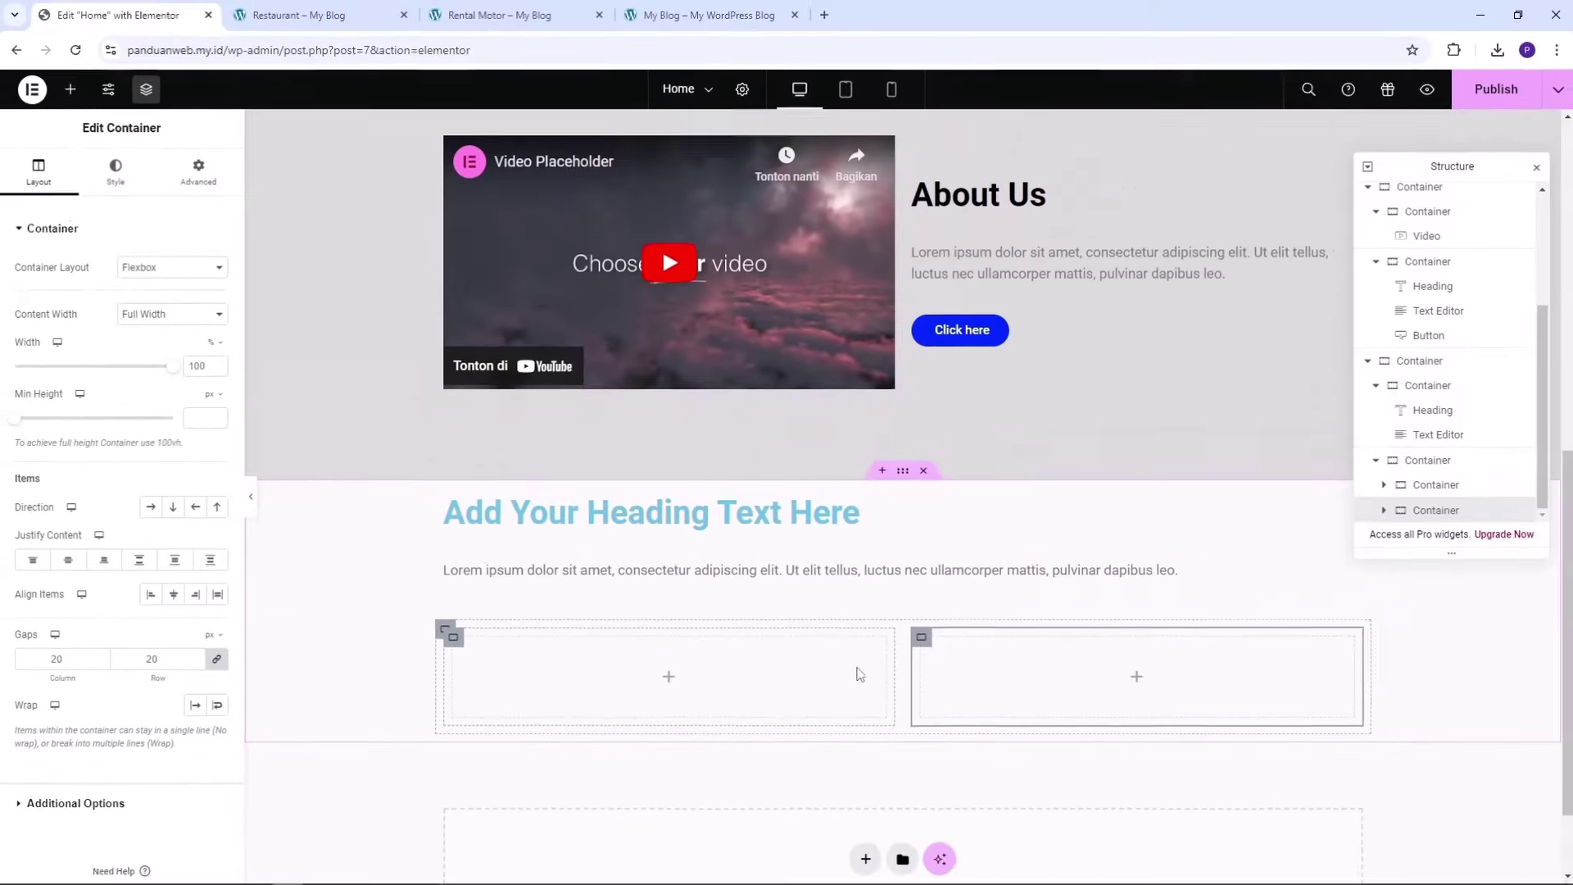
right_click(921, 637)
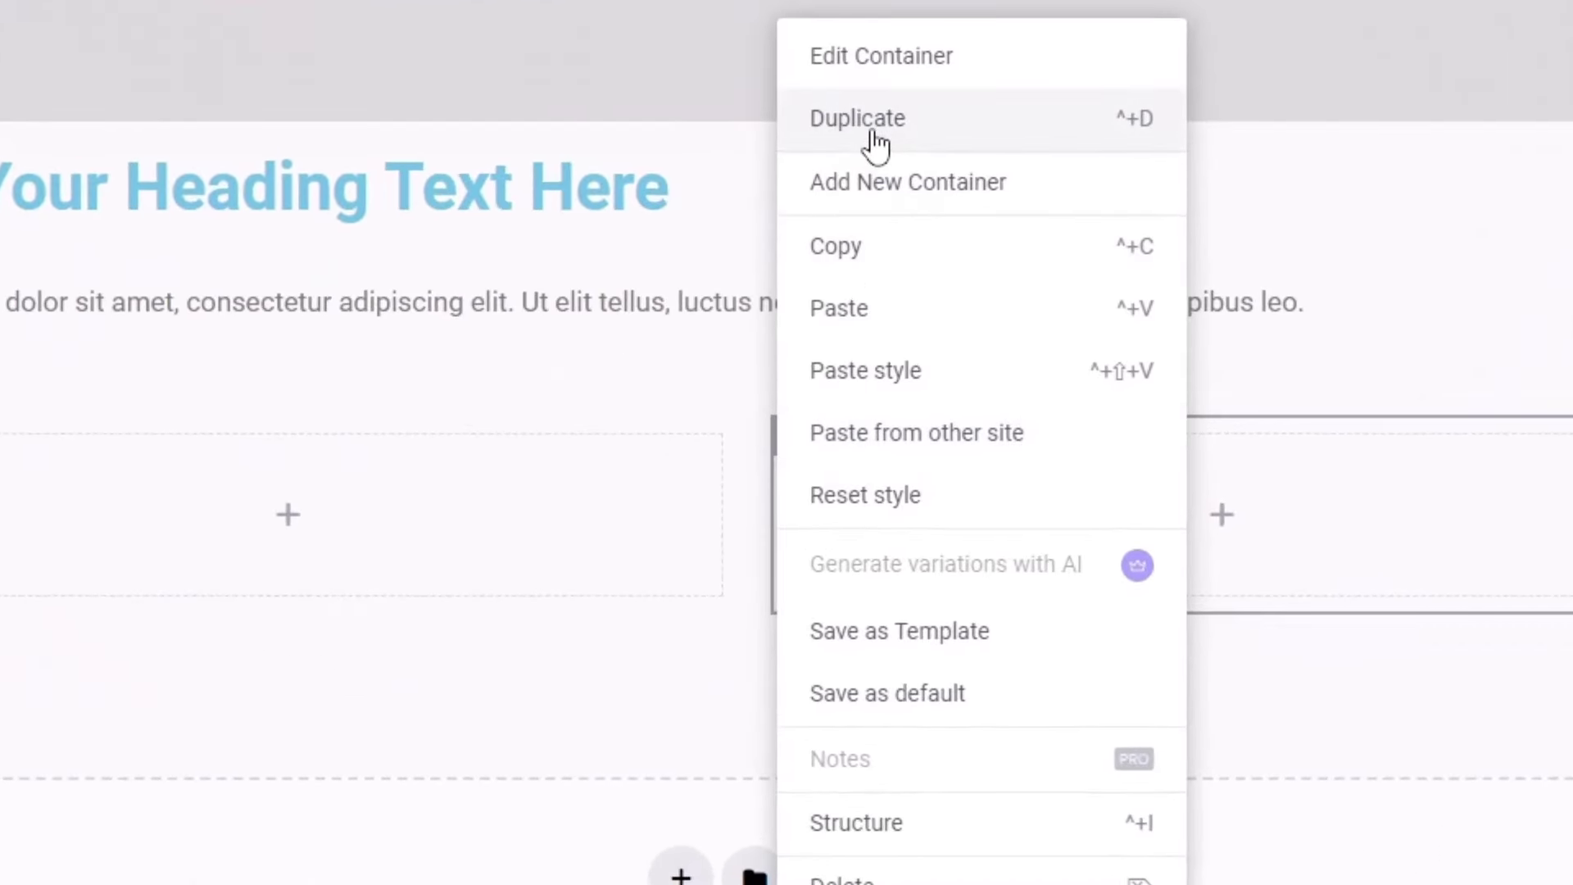
left_click(873, 132)
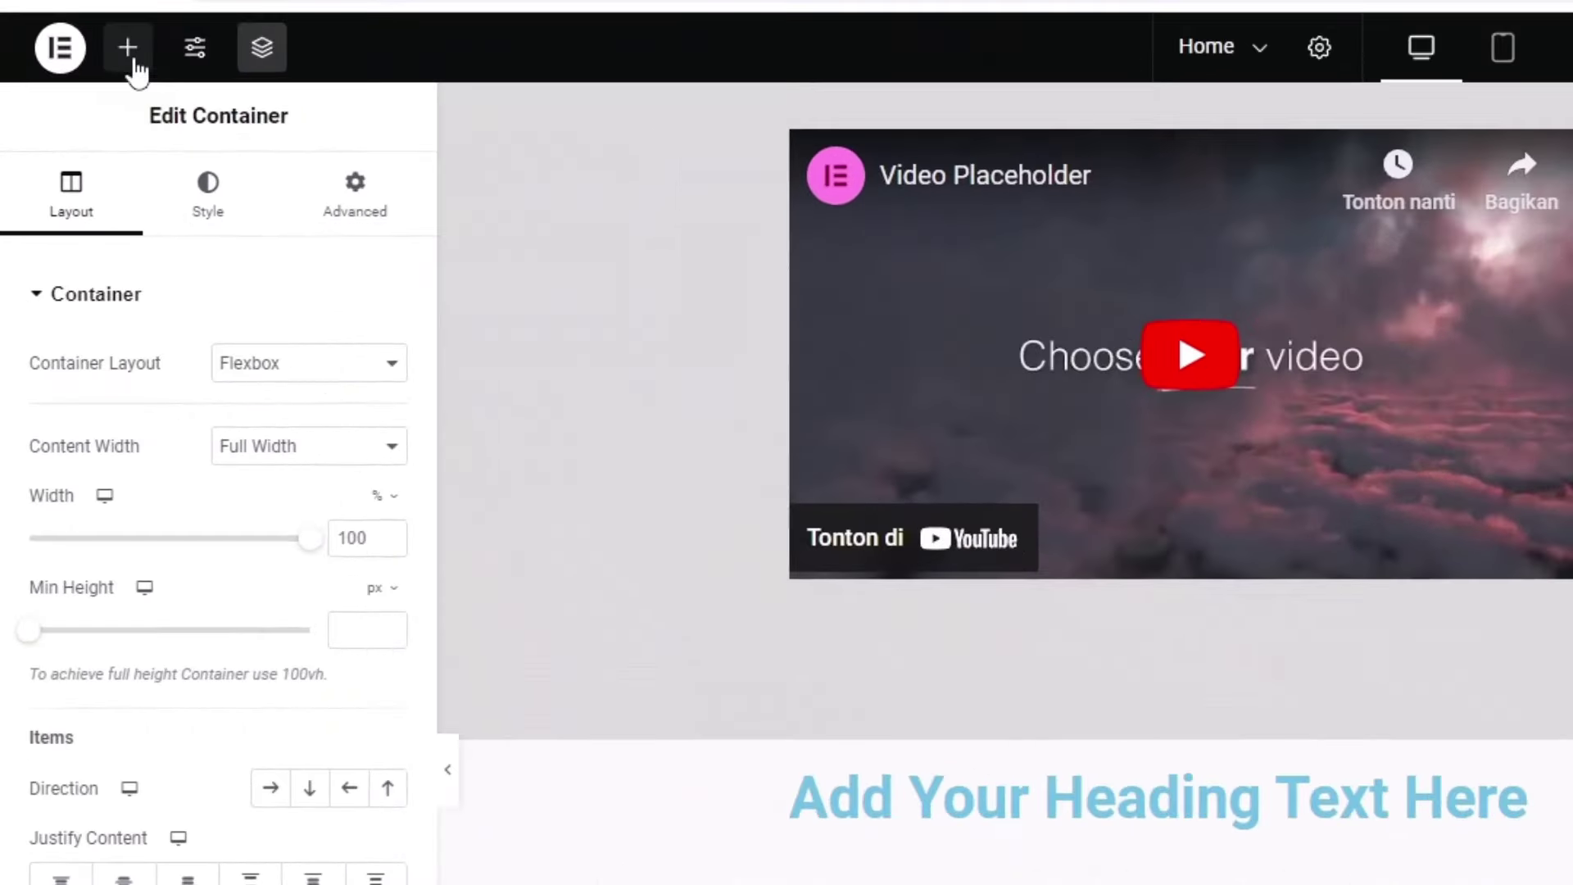
Search the widgets for "ima" and place an Image Box in the first of the three columns
left_click(72, 91)
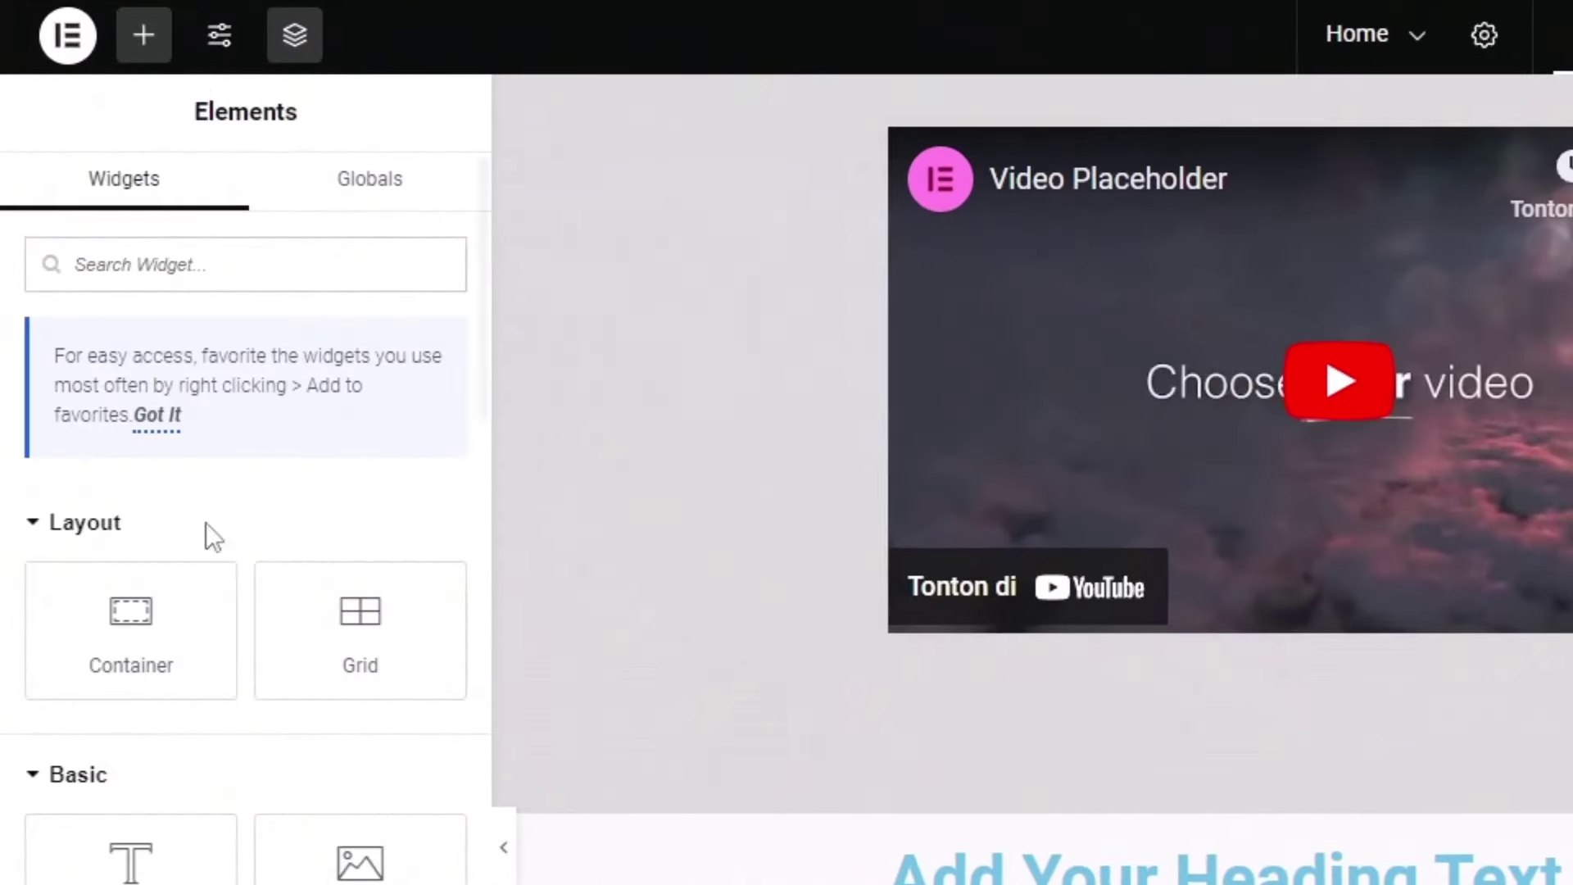
scroll(206, 349, "down", 5)
scroll(206, 349, "up", 5)
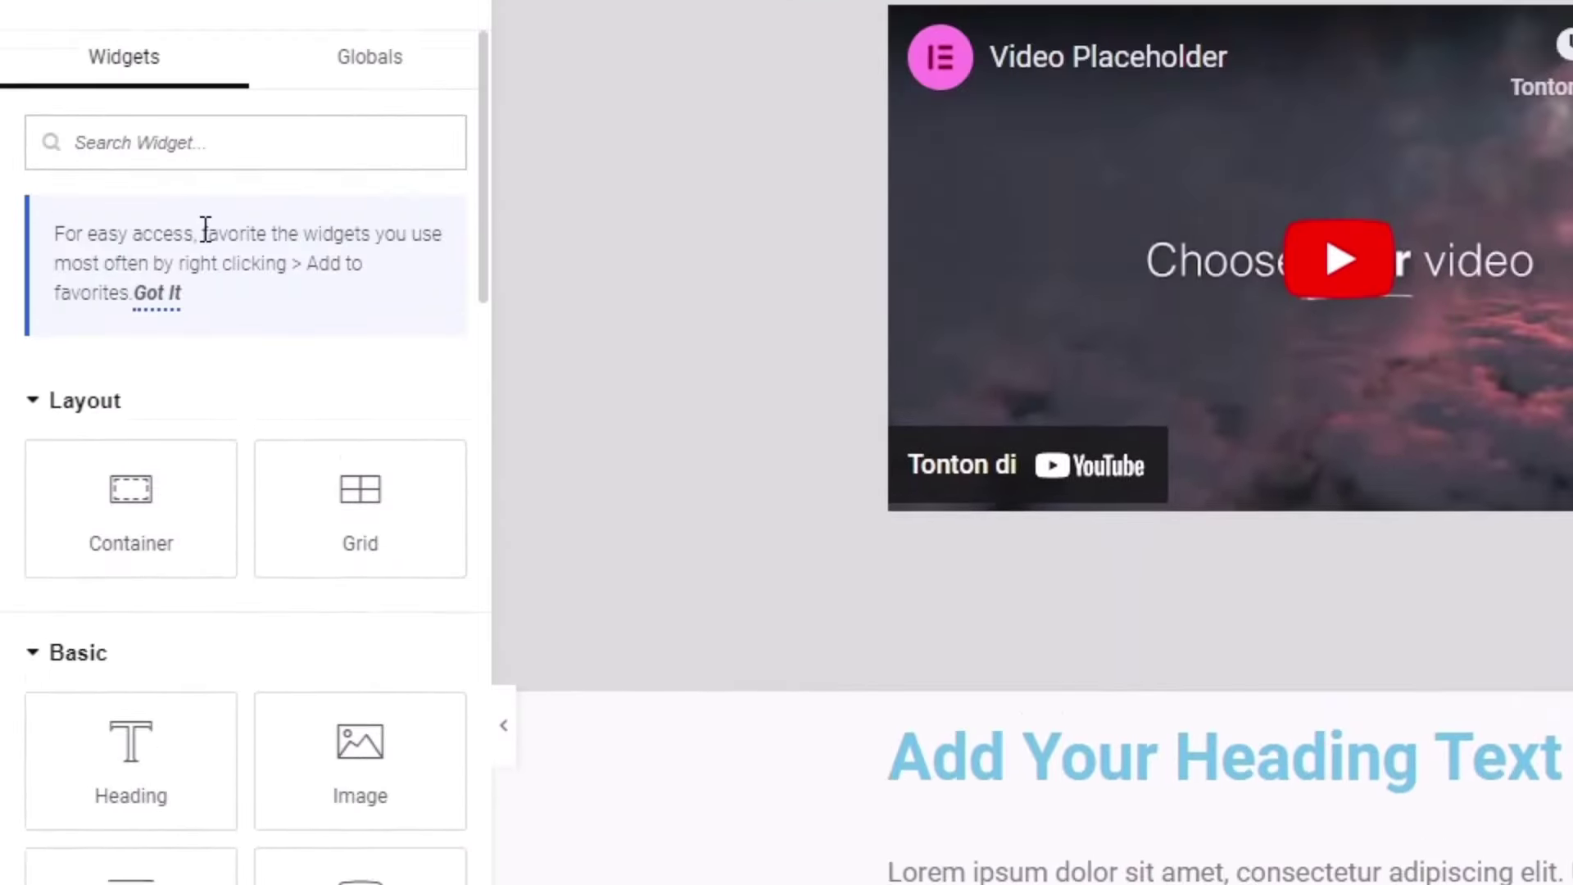
left_click(197, 147)
type("ima")
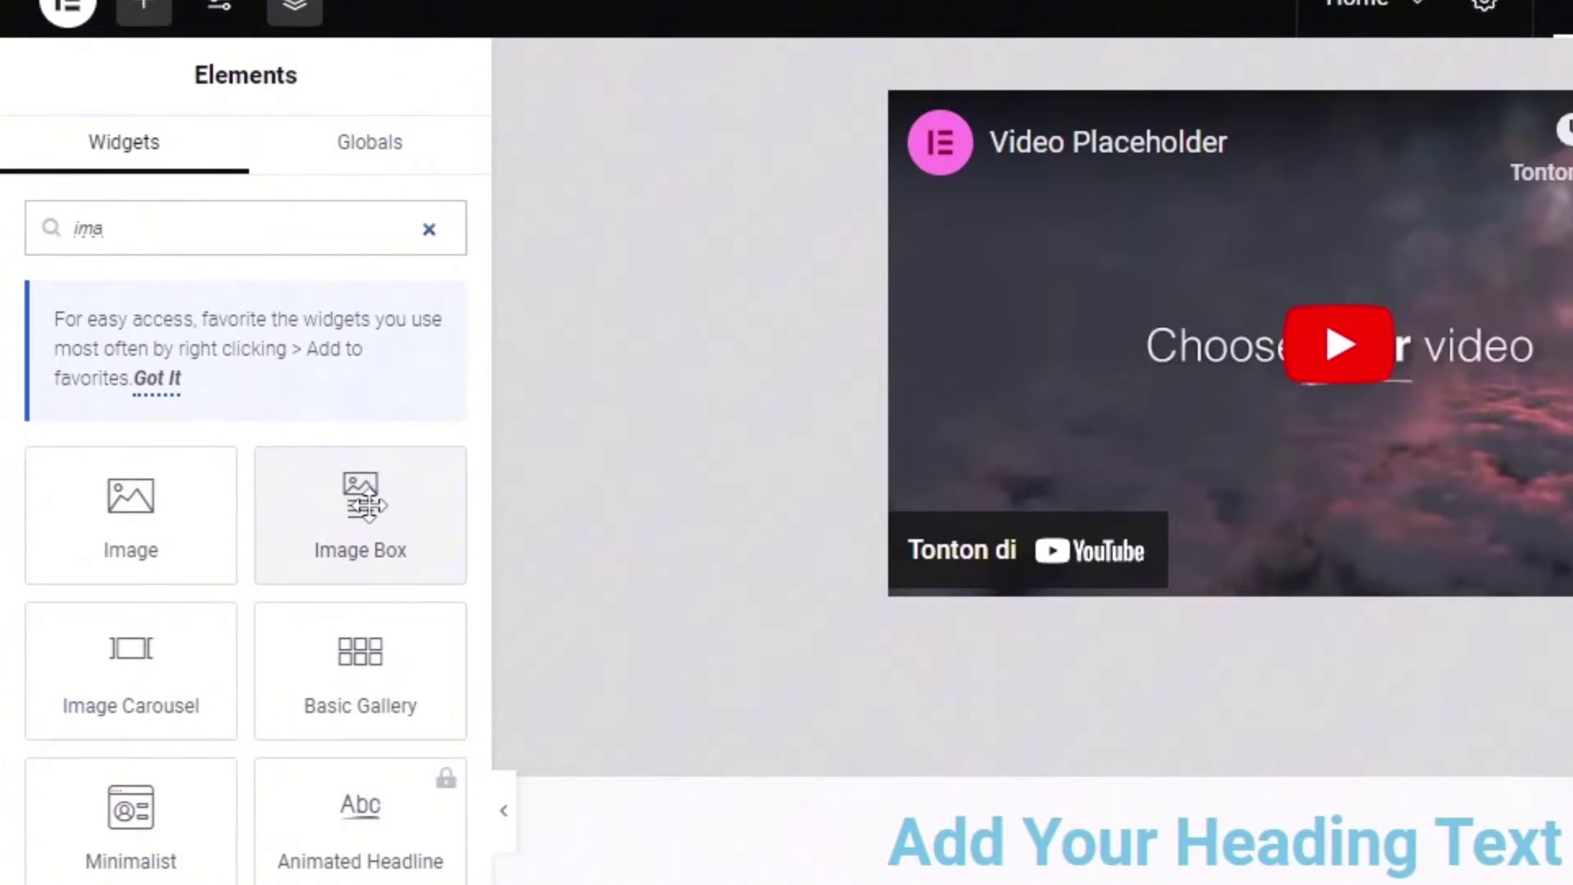
left_click_drag(366, 505, 560, 656)
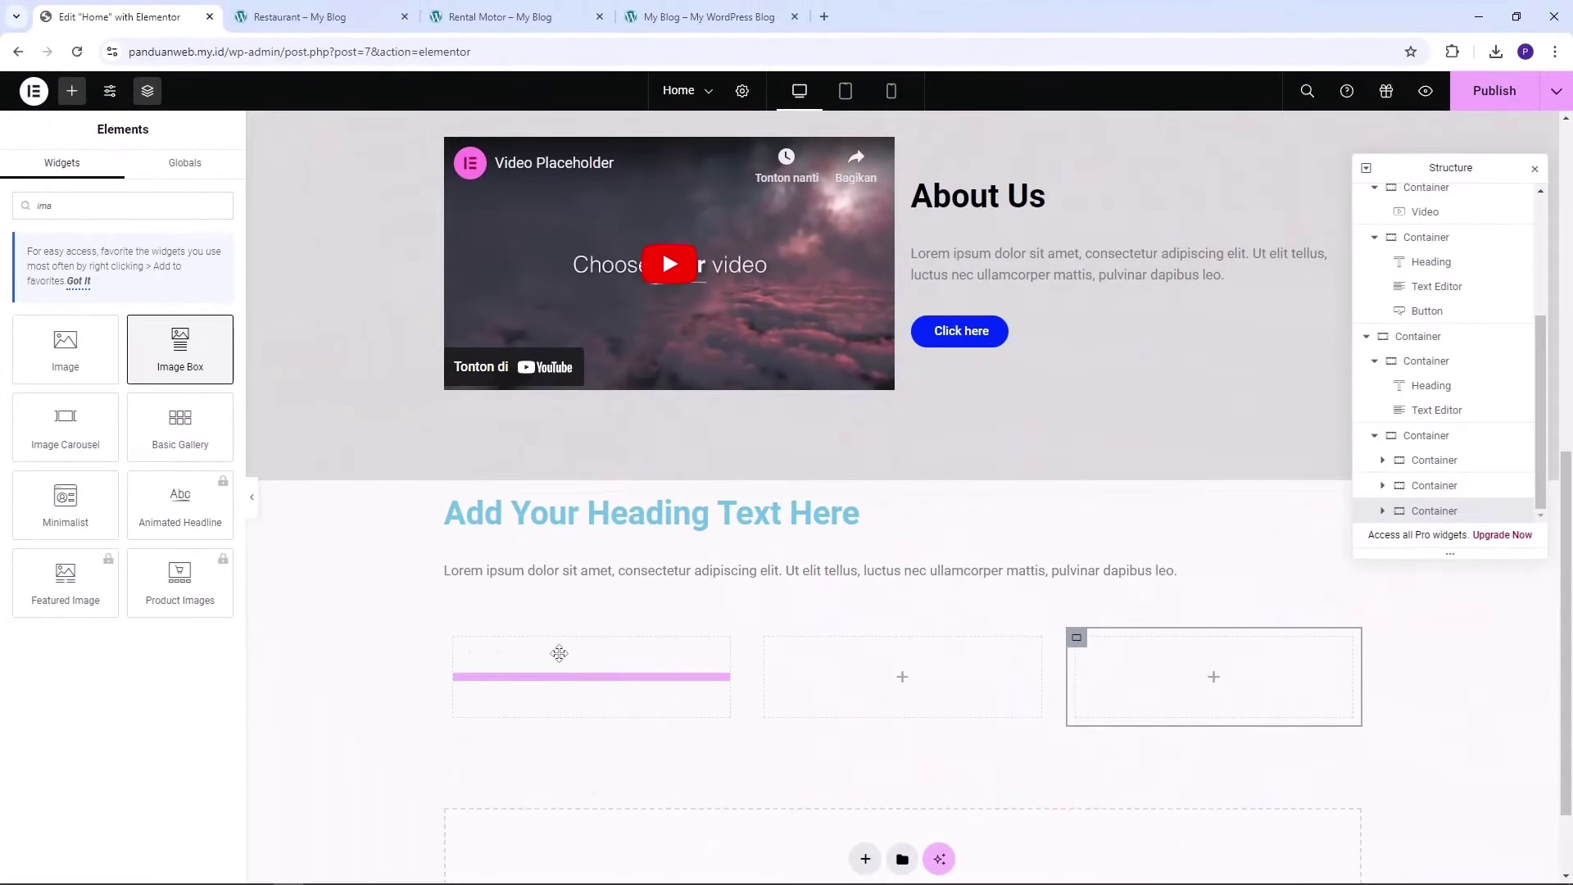
scroll(827, 576, "down", 2)
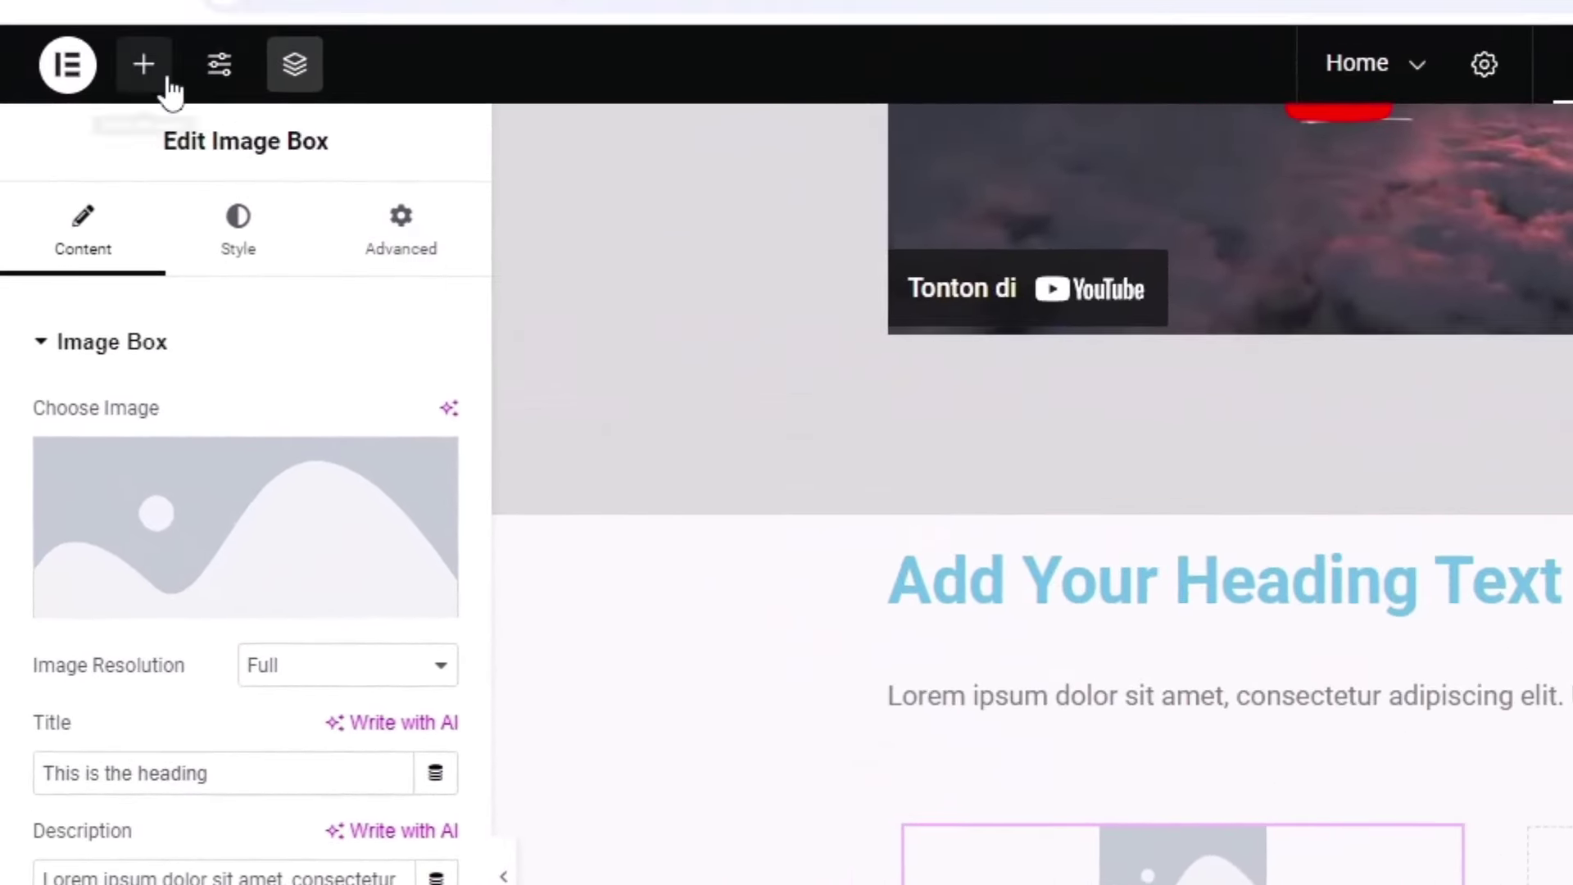
Find the Image Box widget with "ima" again and place one in the middle column
left_click(74, 91)
type("ima")
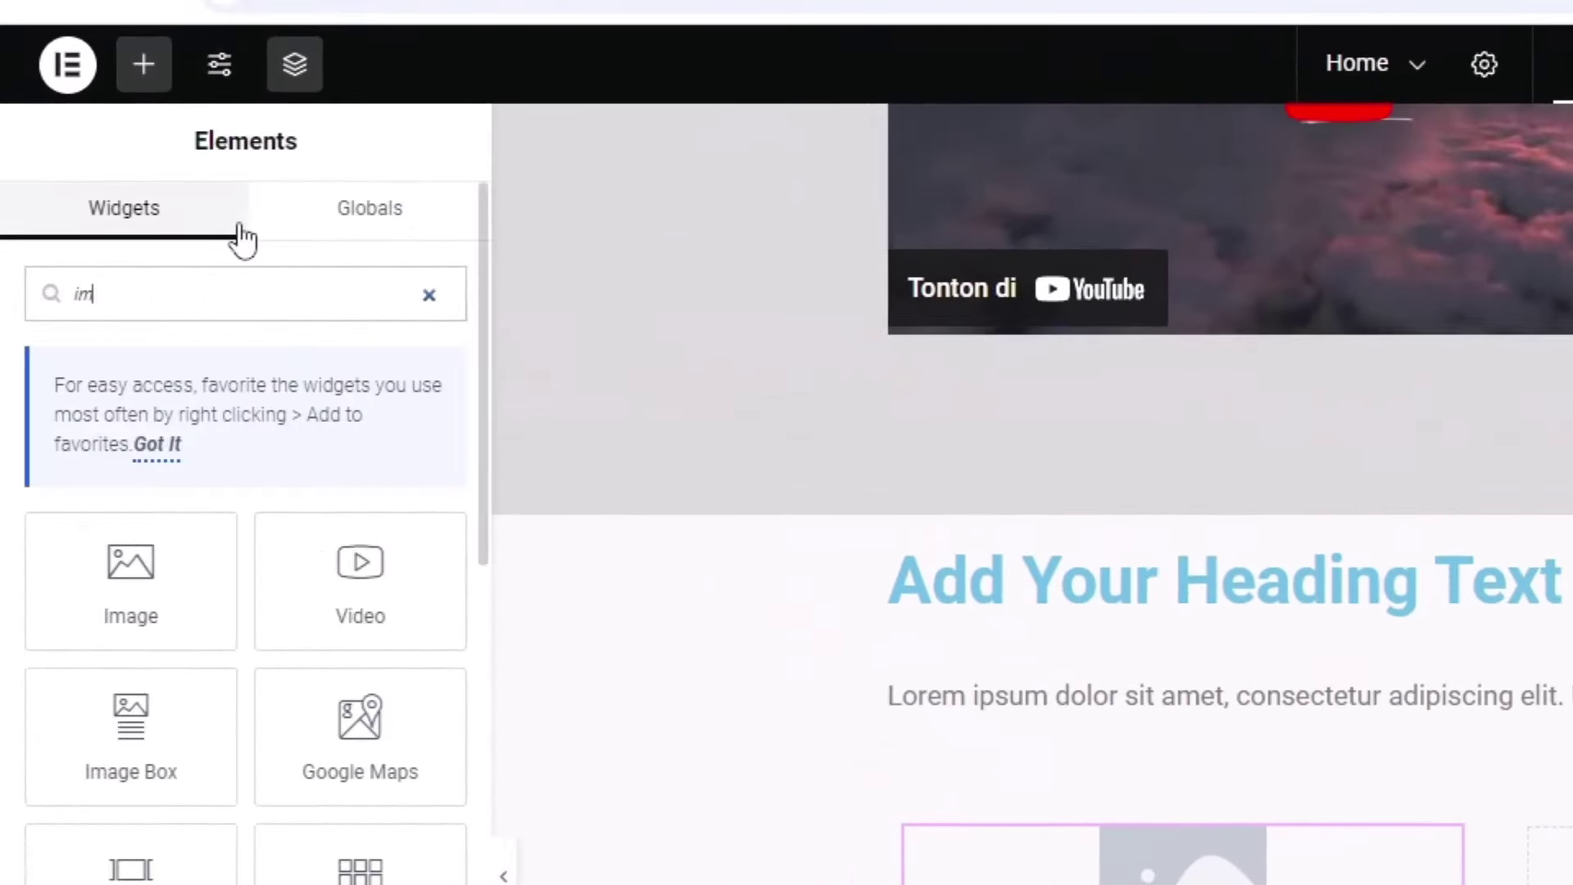
left_click_drag(309, 520, 1572, 884)
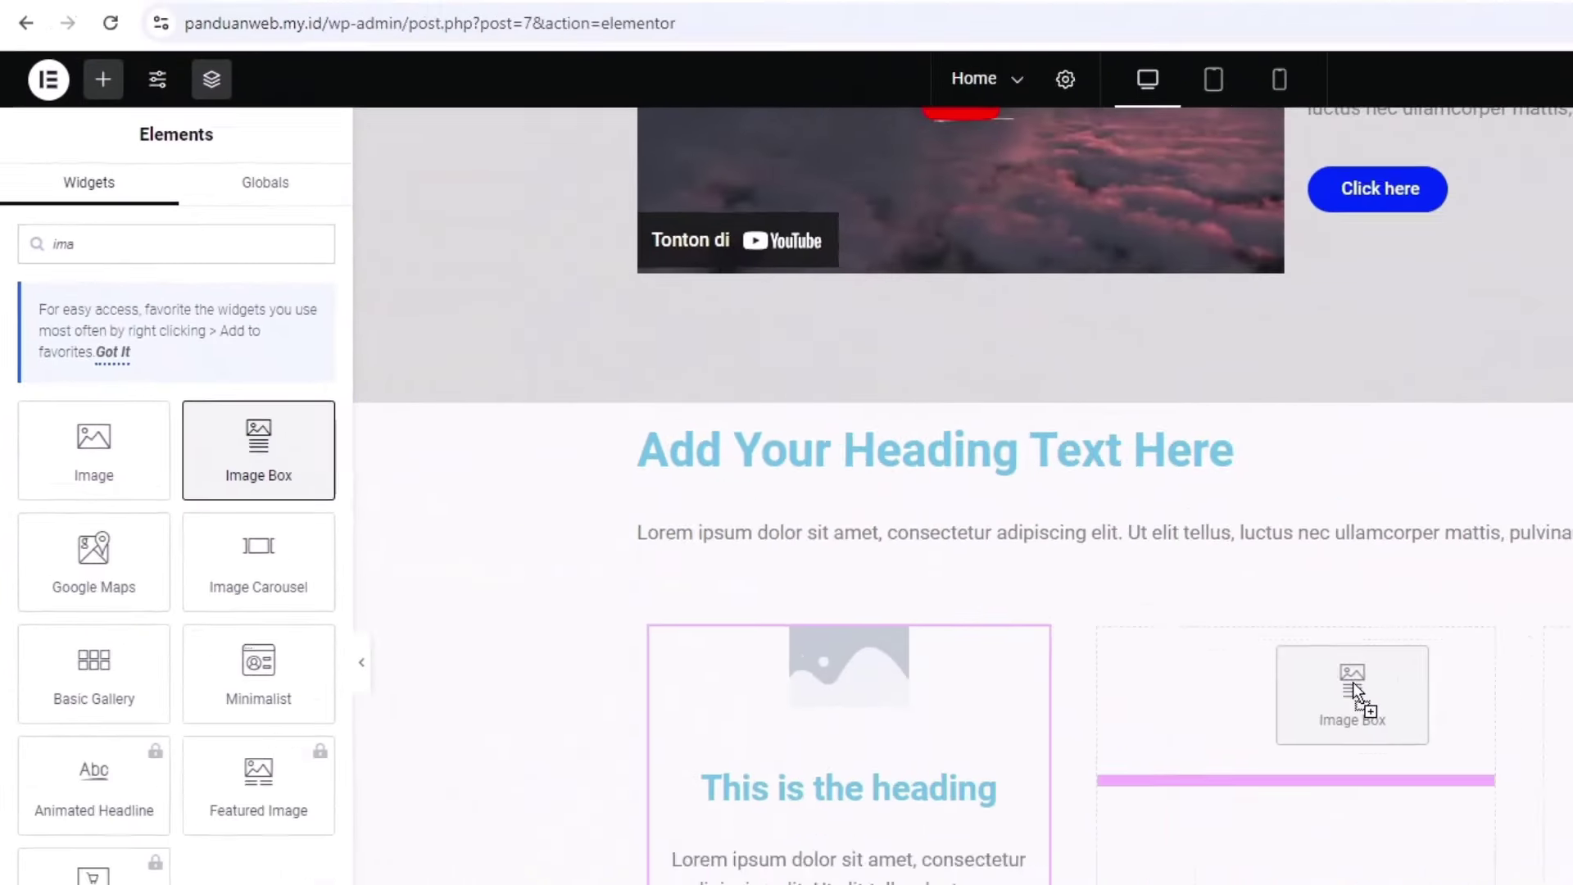
left_click_drag(906, 561, 906, 562)
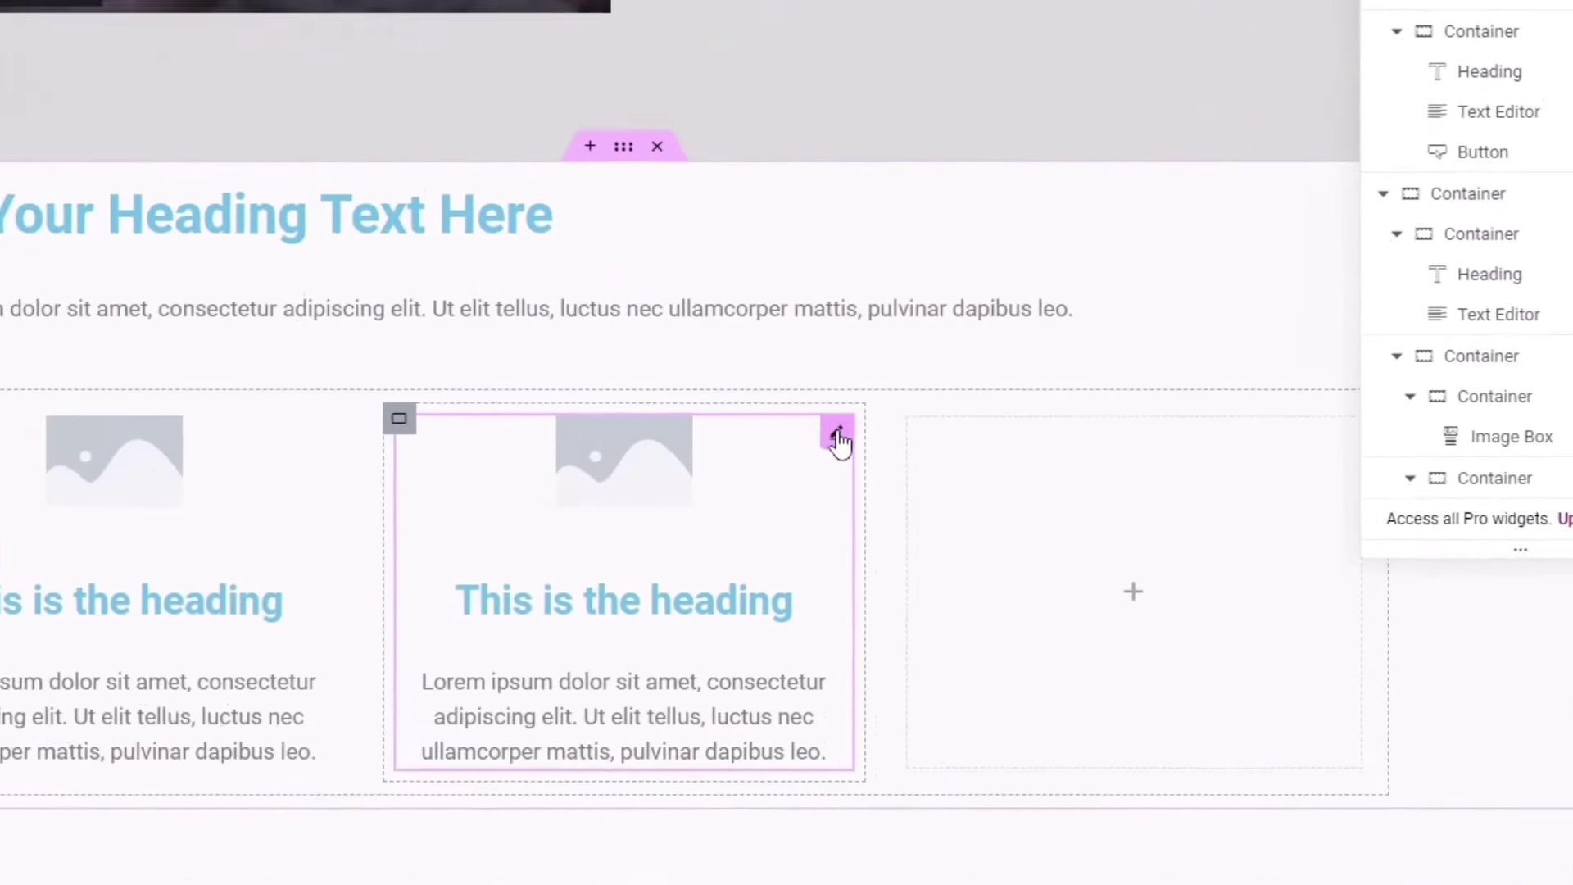
Copy the middle column's Image Box and paste it into the empty third column
right_click(839, 440)
left_click(882, 574)
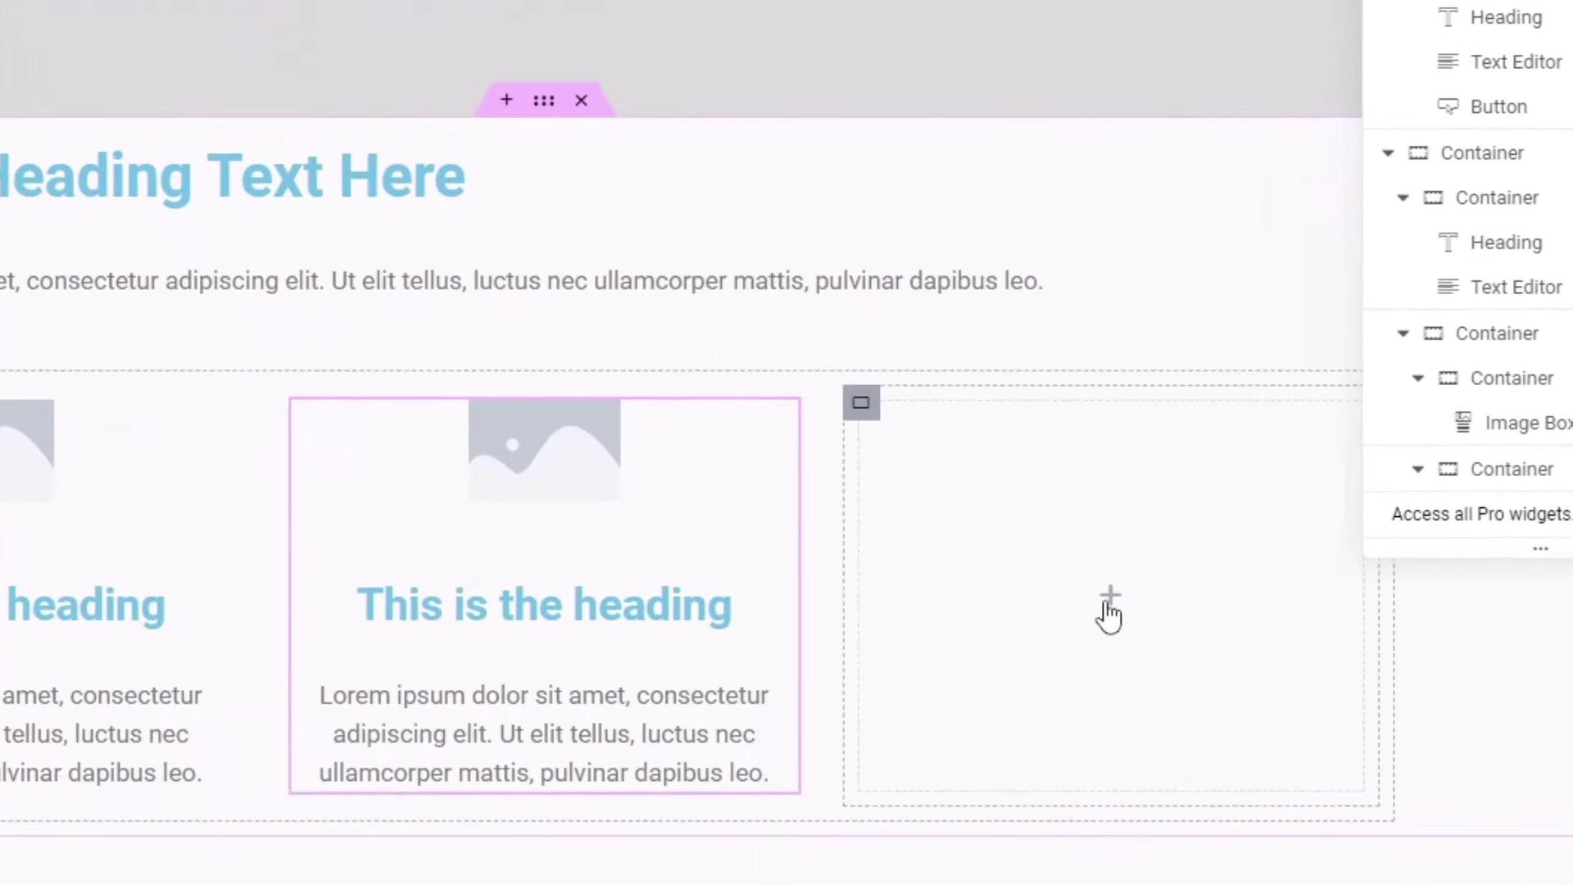
right_click(1112, 607)
left_click(1169, 583)
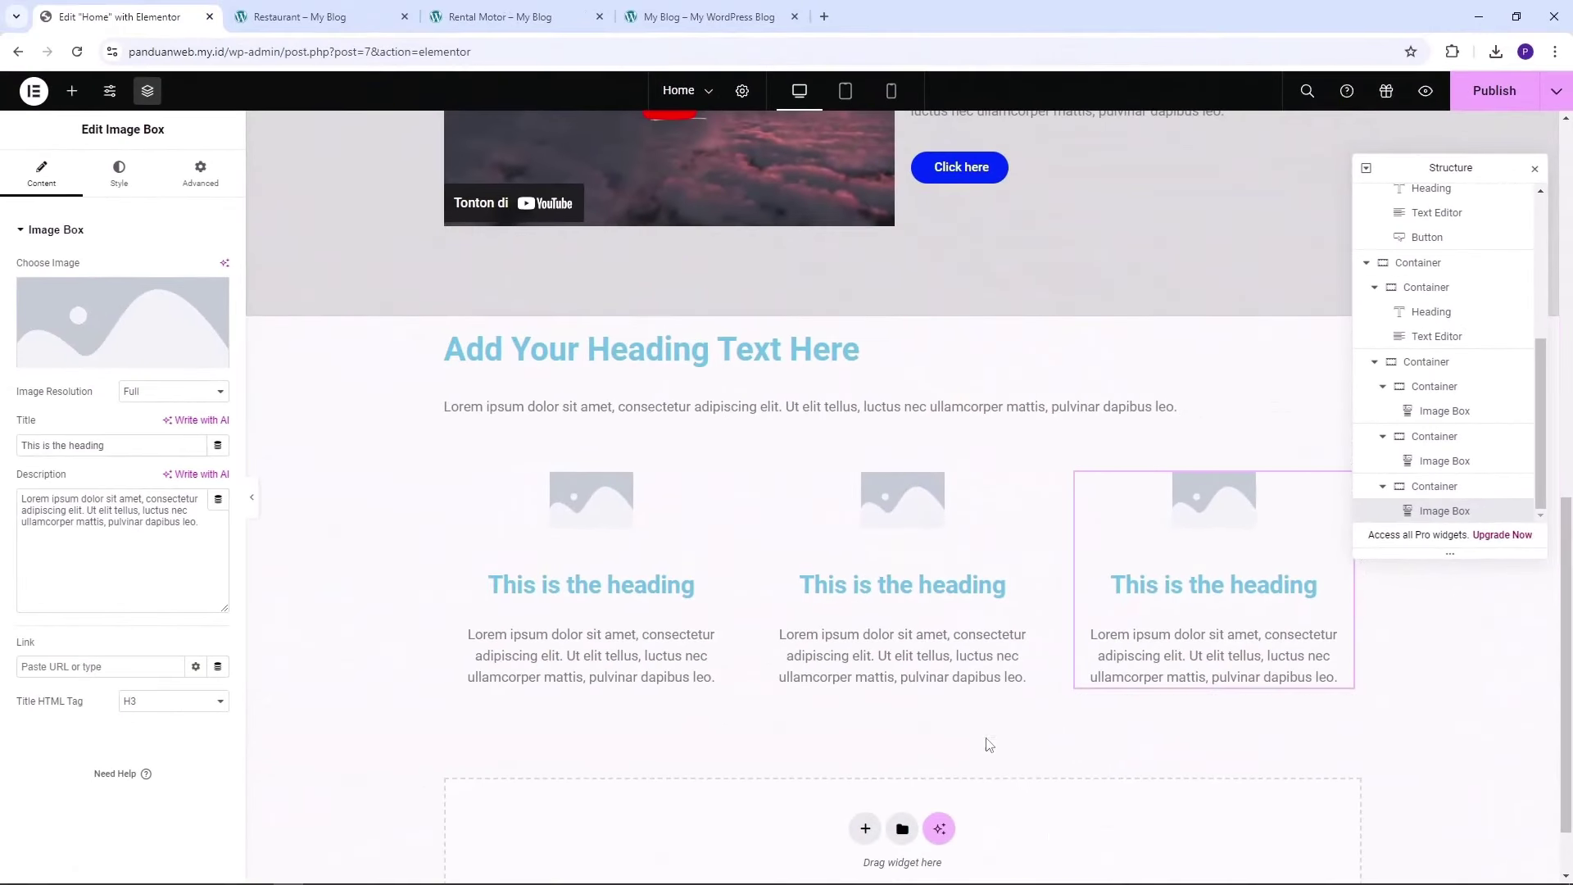
Center the new section's placeholder heading and set its text color to black
left_click(632, 347)
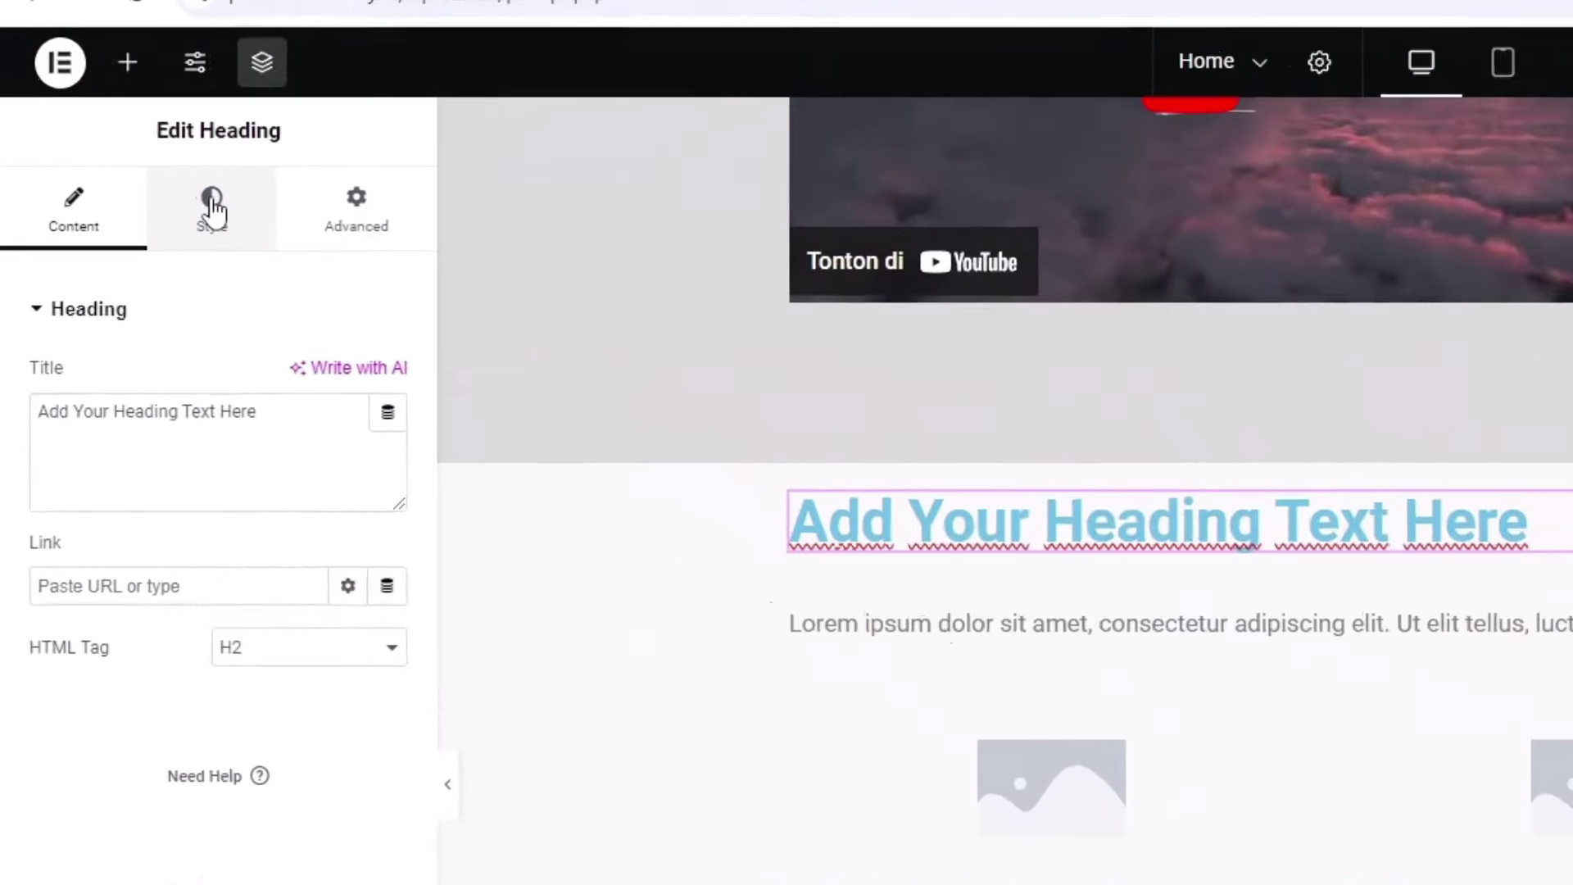
left_click(215, 212)
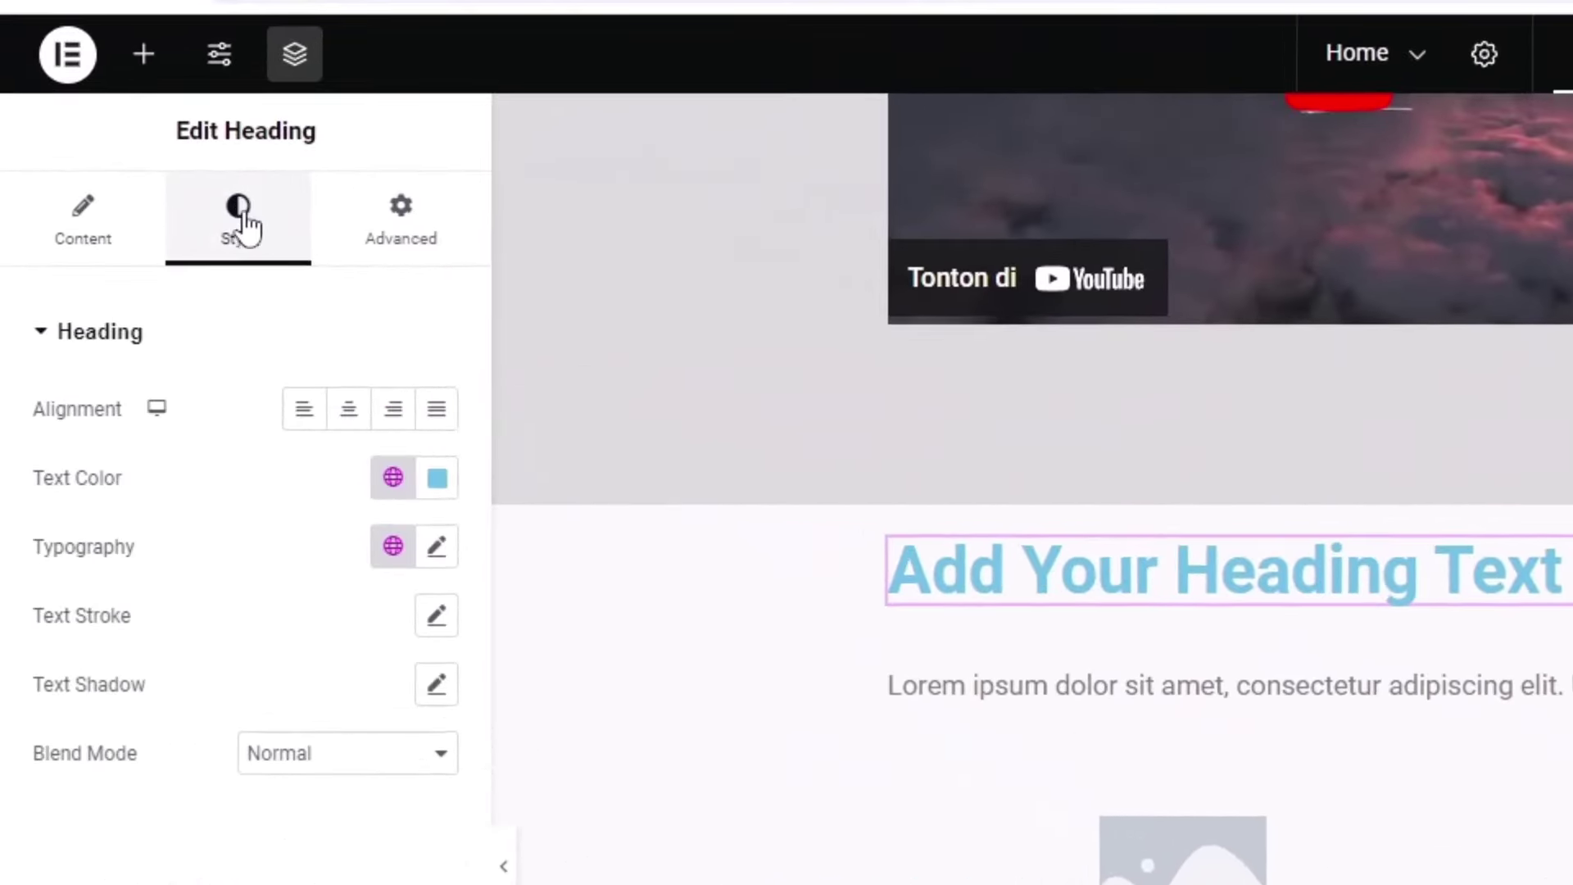
left_click(351, 414)
left_click(439, 483)
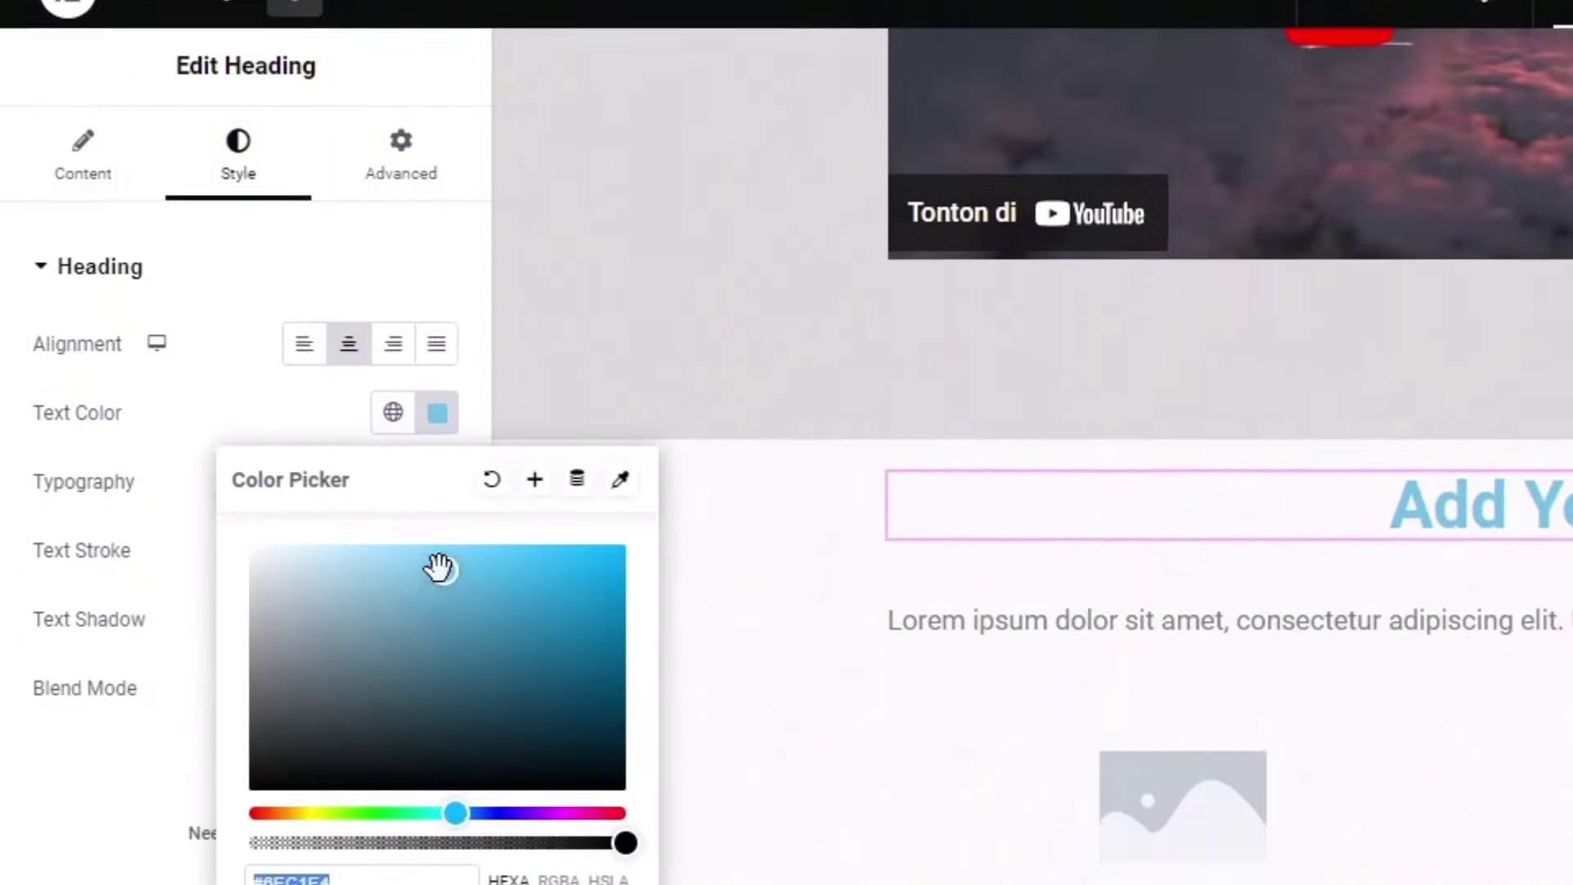
left_click_drag(439, 626, 154, 884)
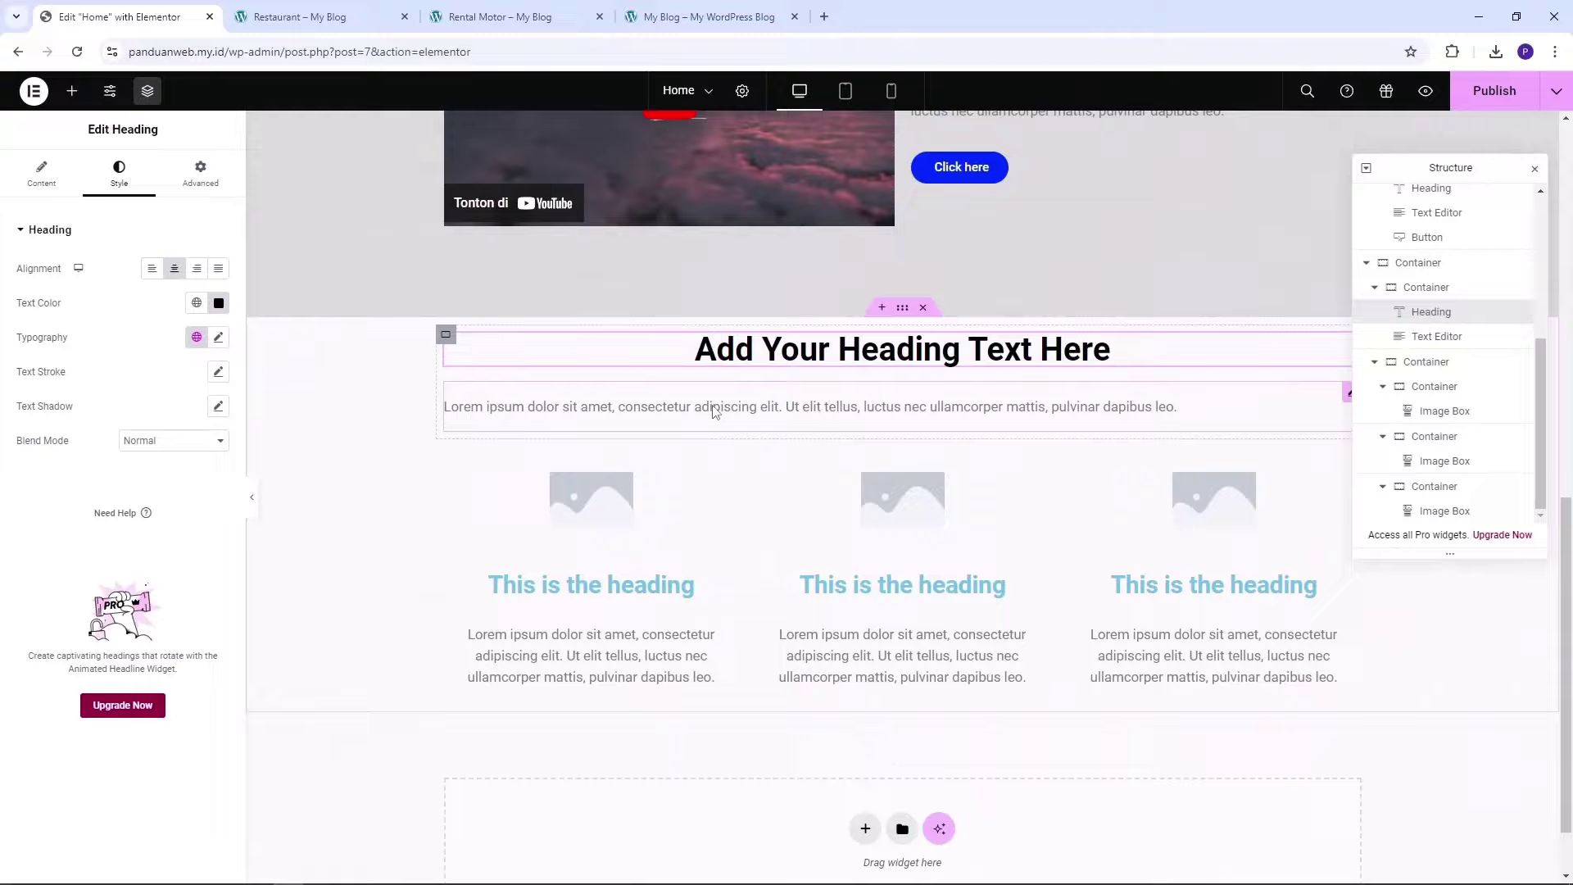
Center-align the lorem ipsum paragraph below the new section's heading
left_click(714, 407)
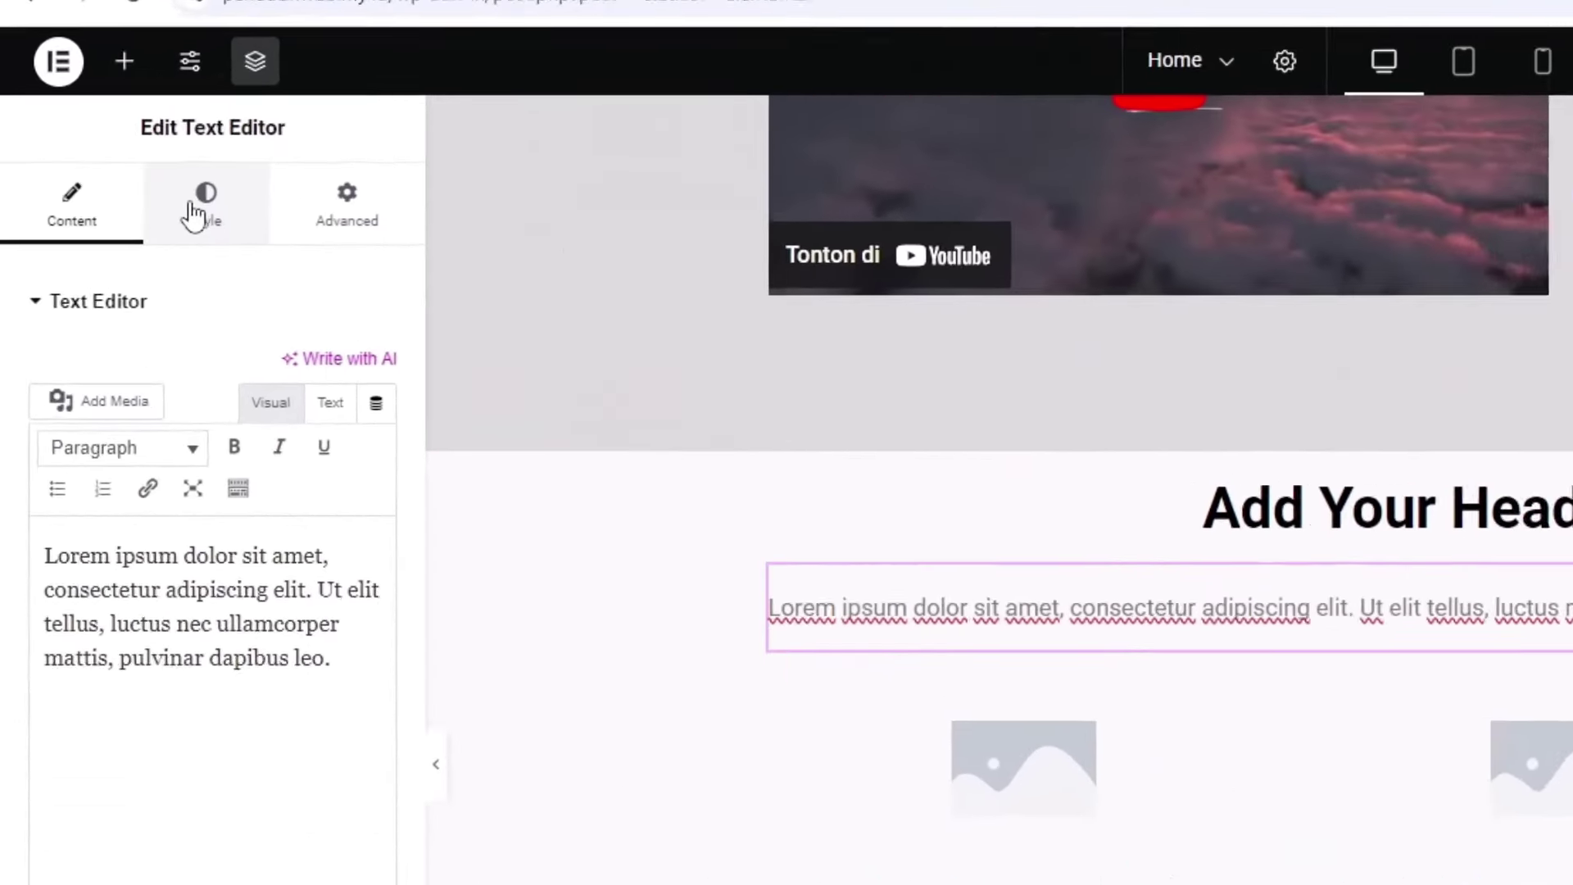
left_click(119, 174)
left_click(347, 410)
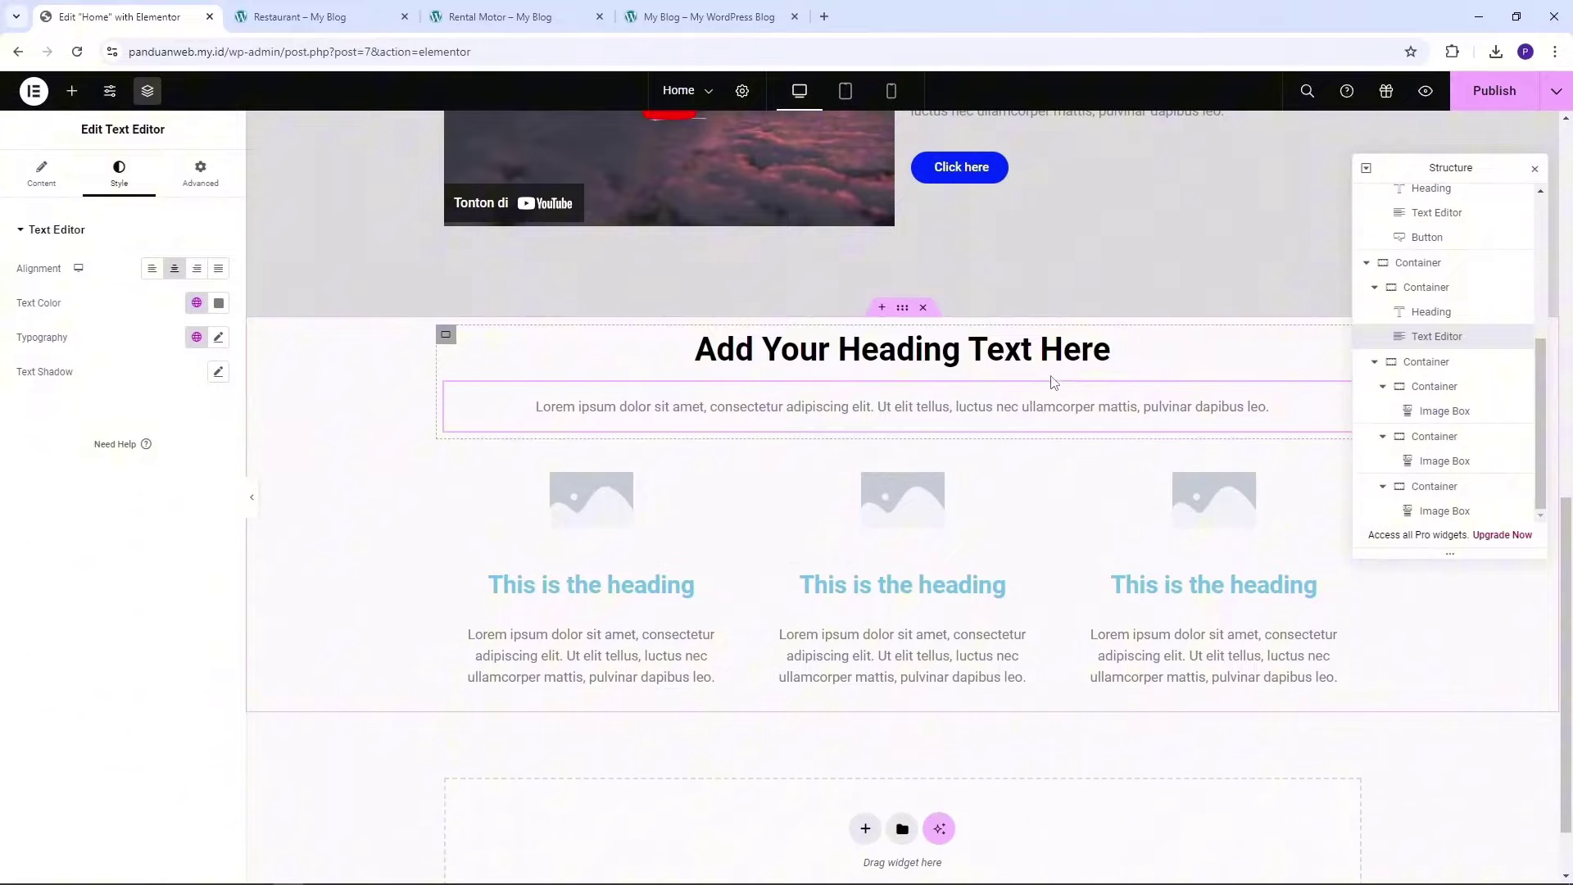
Set the first column's Image Box picture to Food-1.webp from the Media Library
left_click(579, 499)
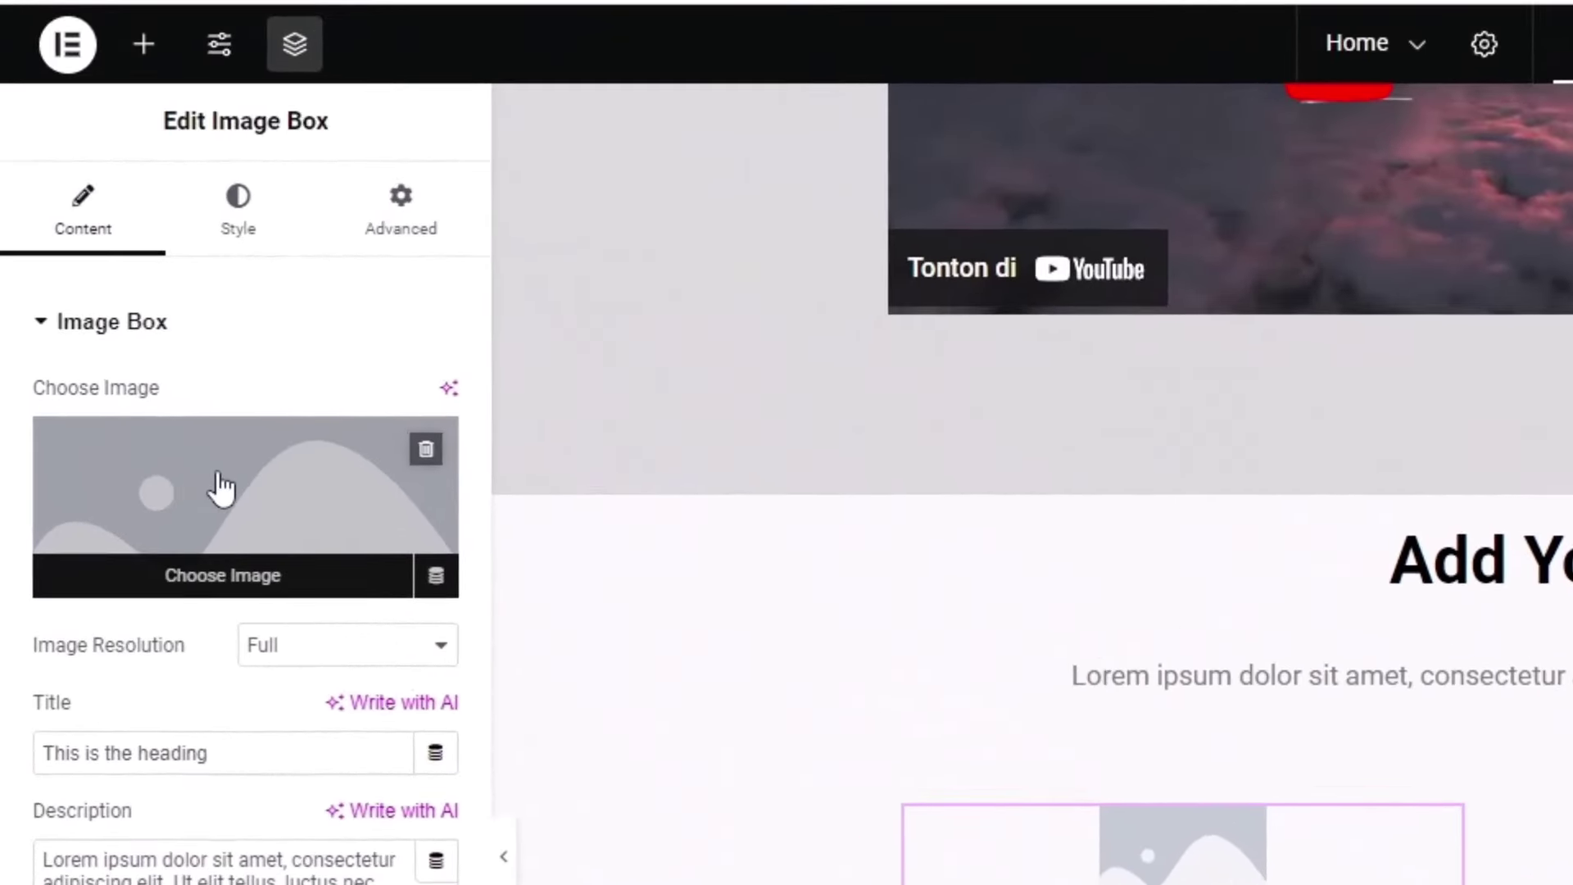
left_click(111, 323)
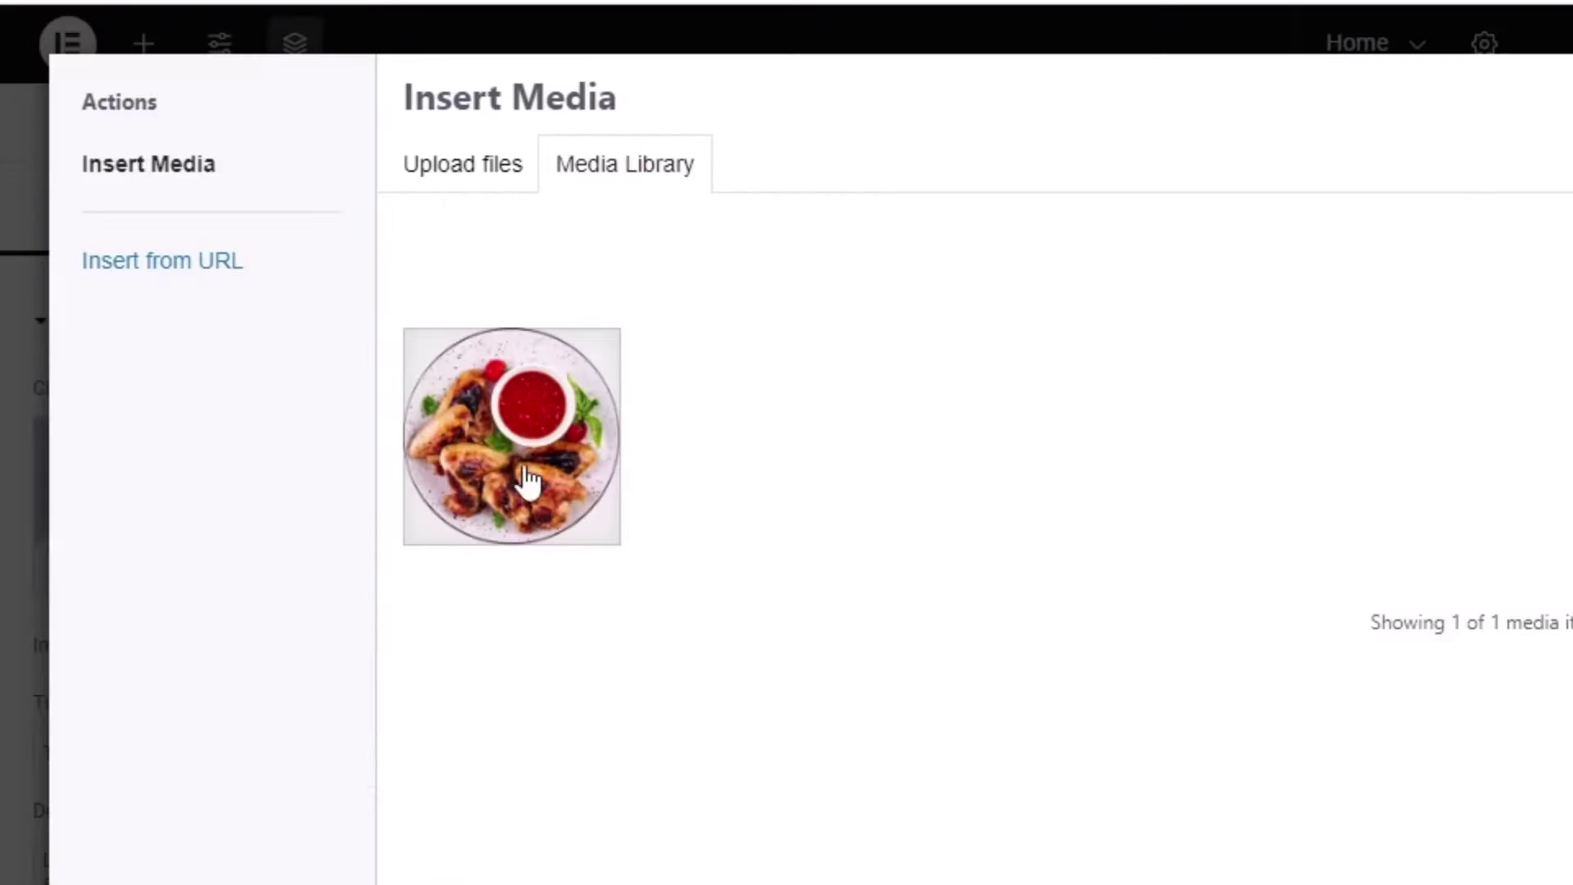
left_click(528, 479)
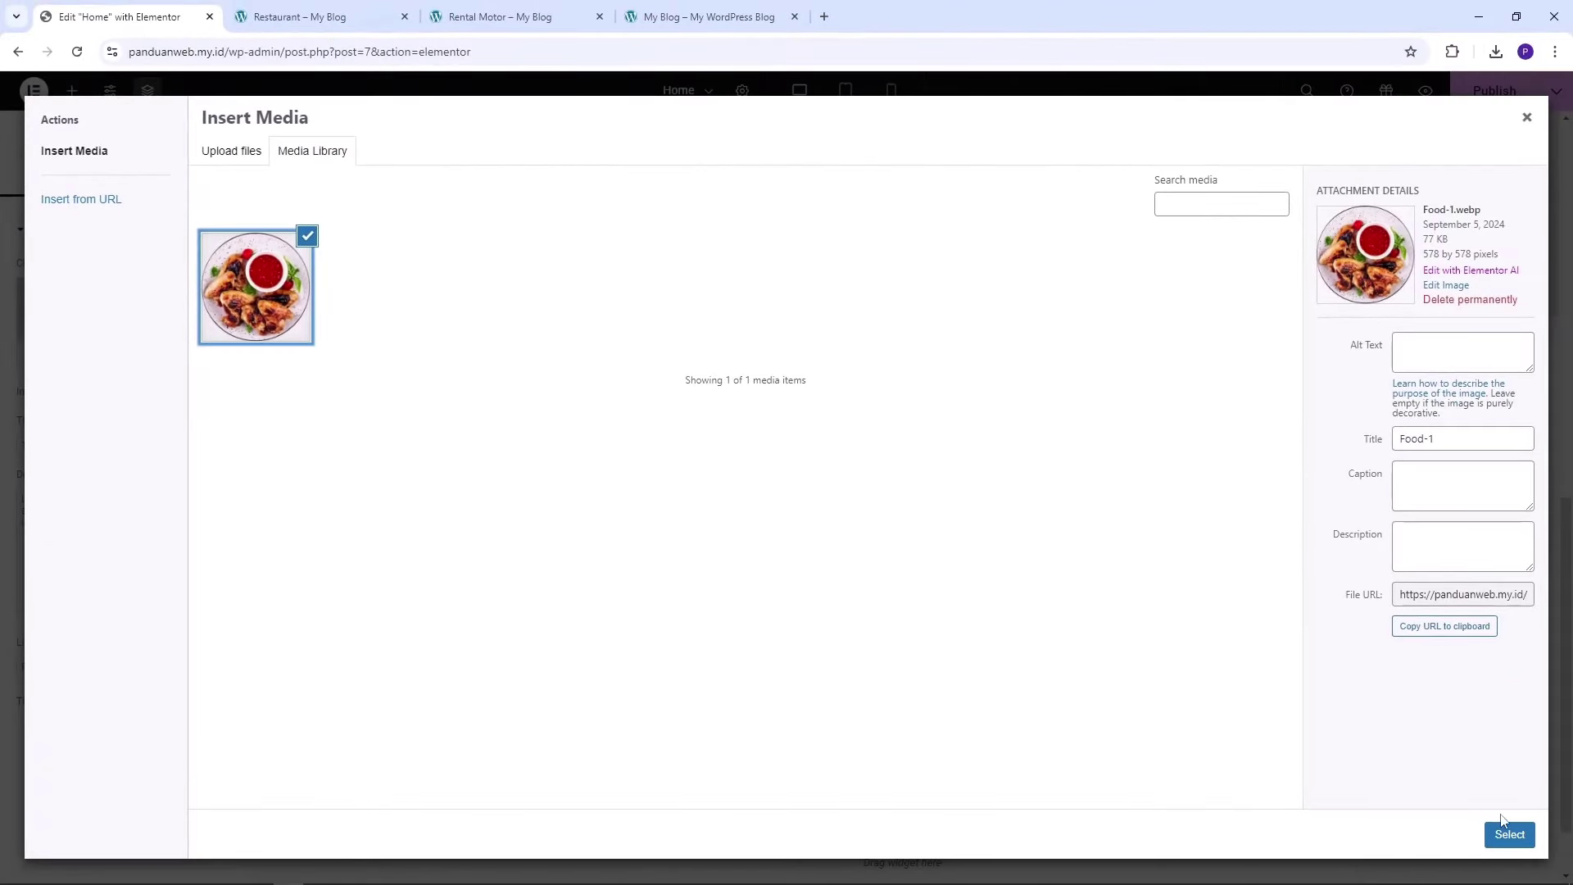
left_click(1504, 832)
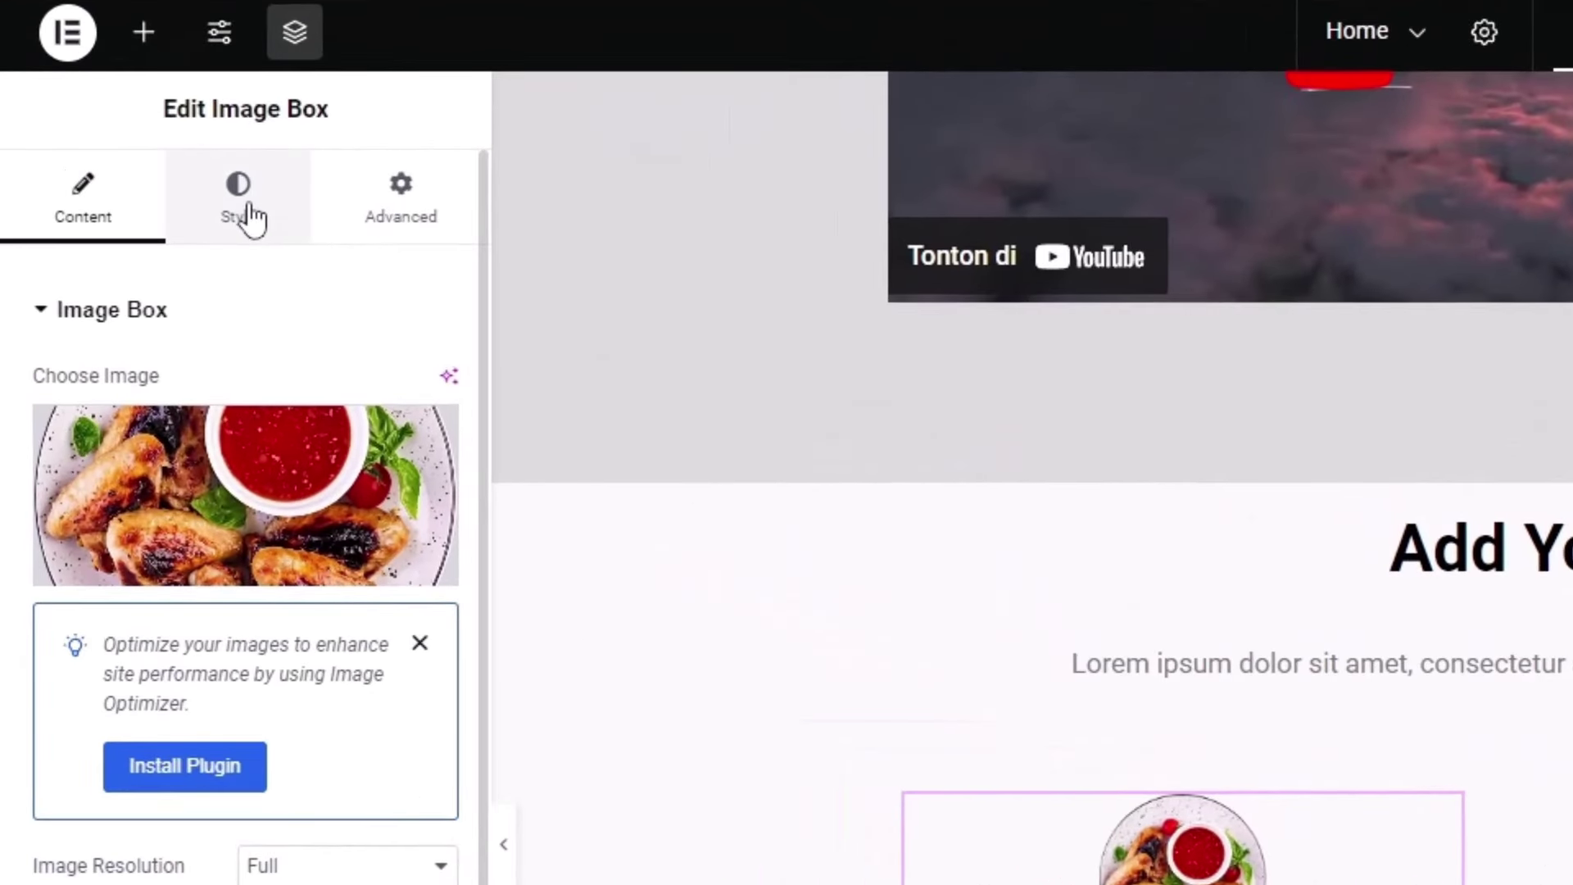
Set the title color of the first column's Image Box to #000000
left_click(249, 218)
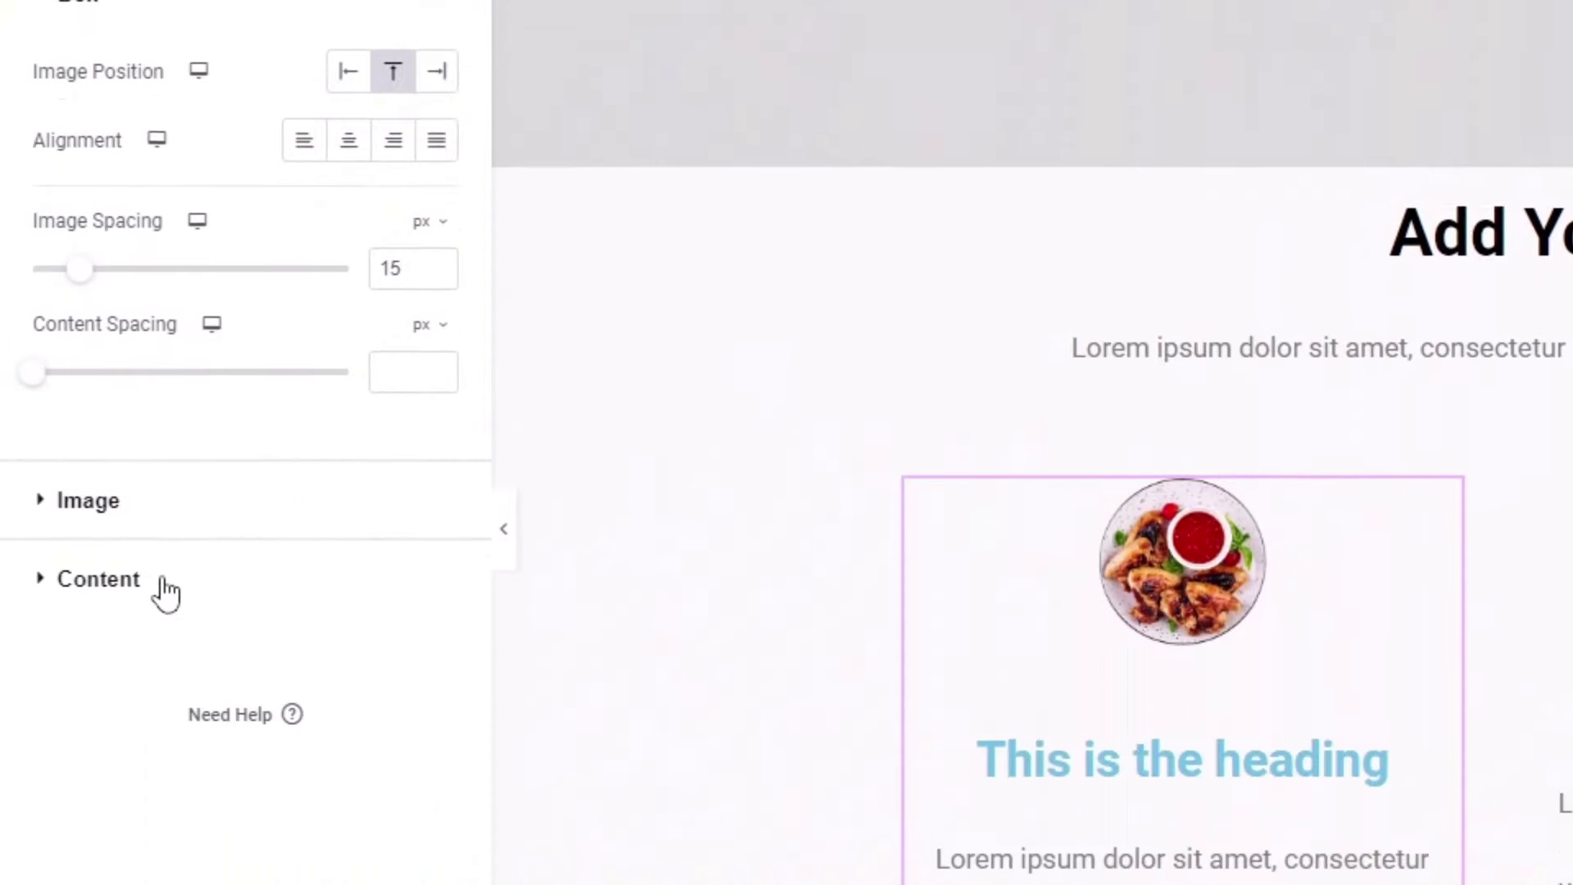
left_click(164, 868)
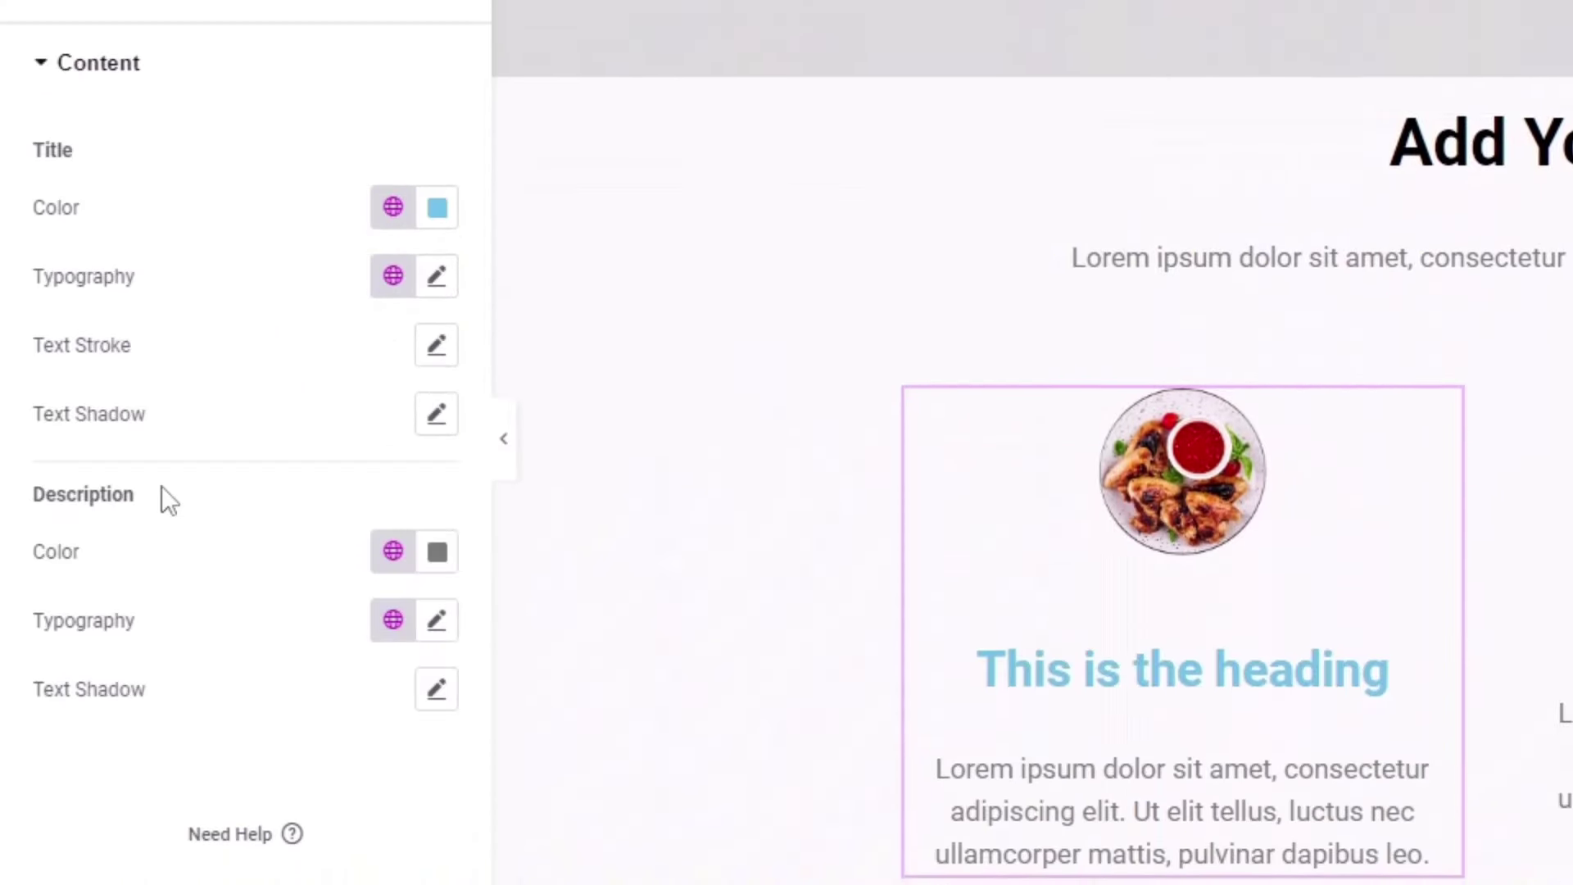
left_click(437, 208)
type("#000000")
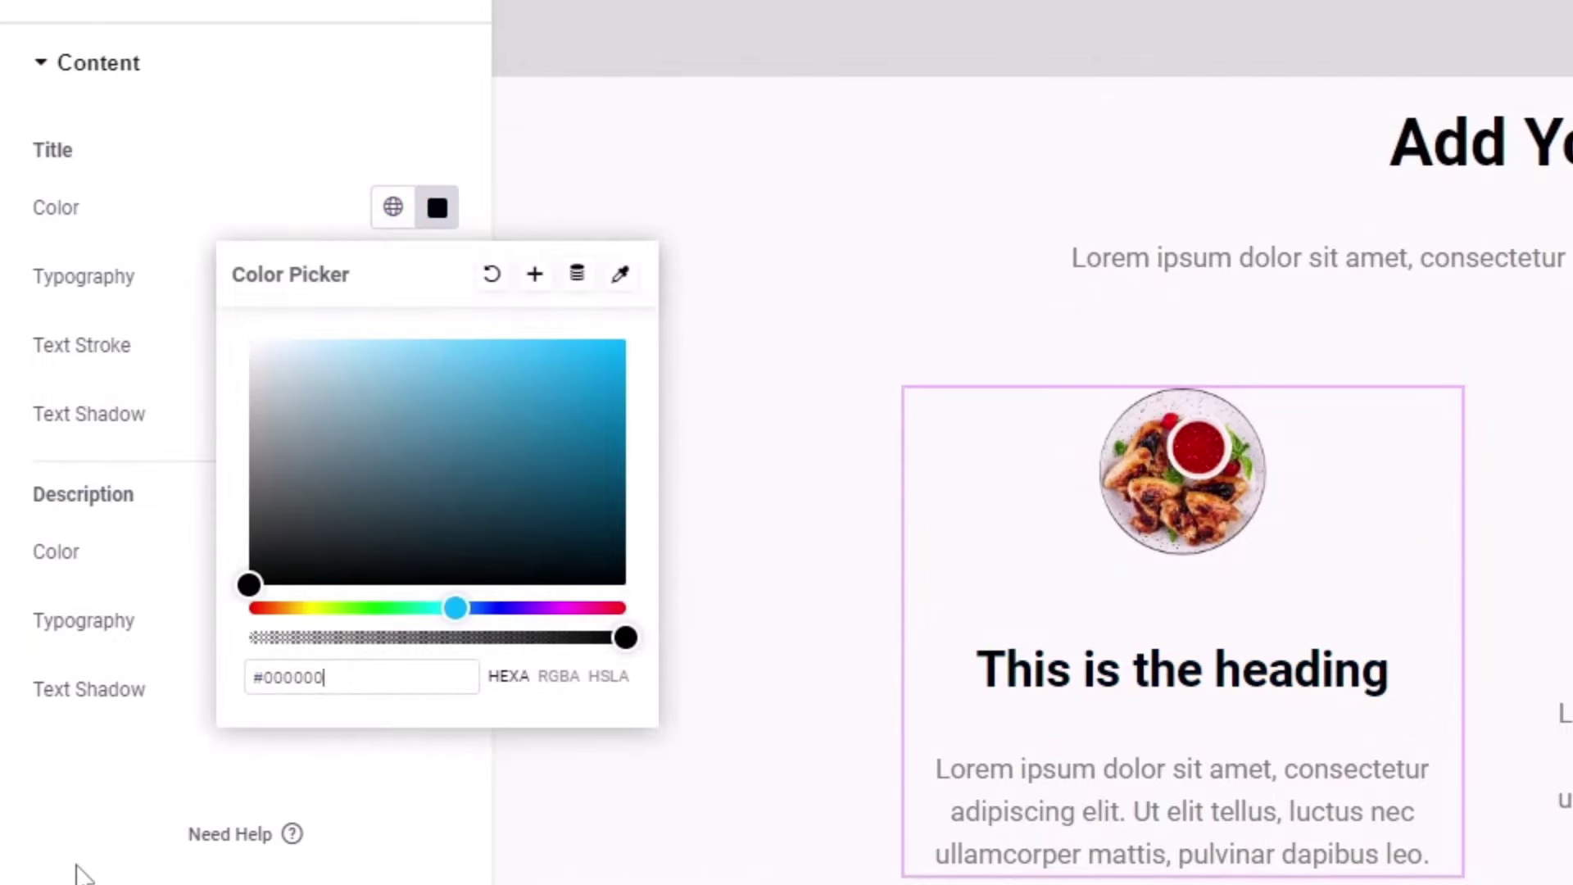
left_click(82, 873)
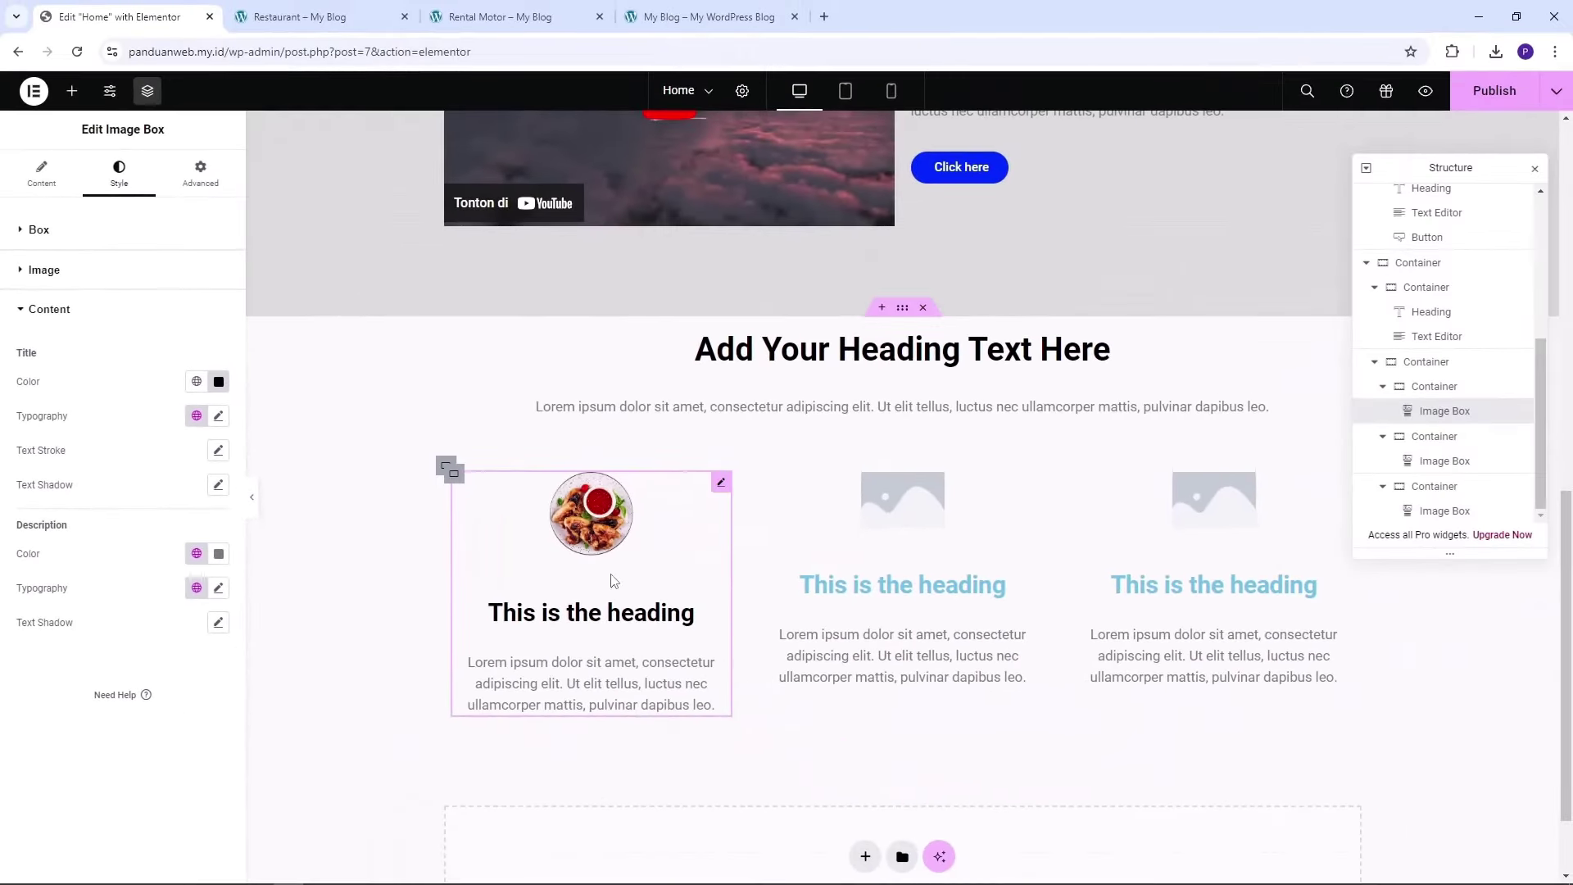
Check the About Us and image box sections, and publish the Home page
scroll(897, 485, "up", 4)
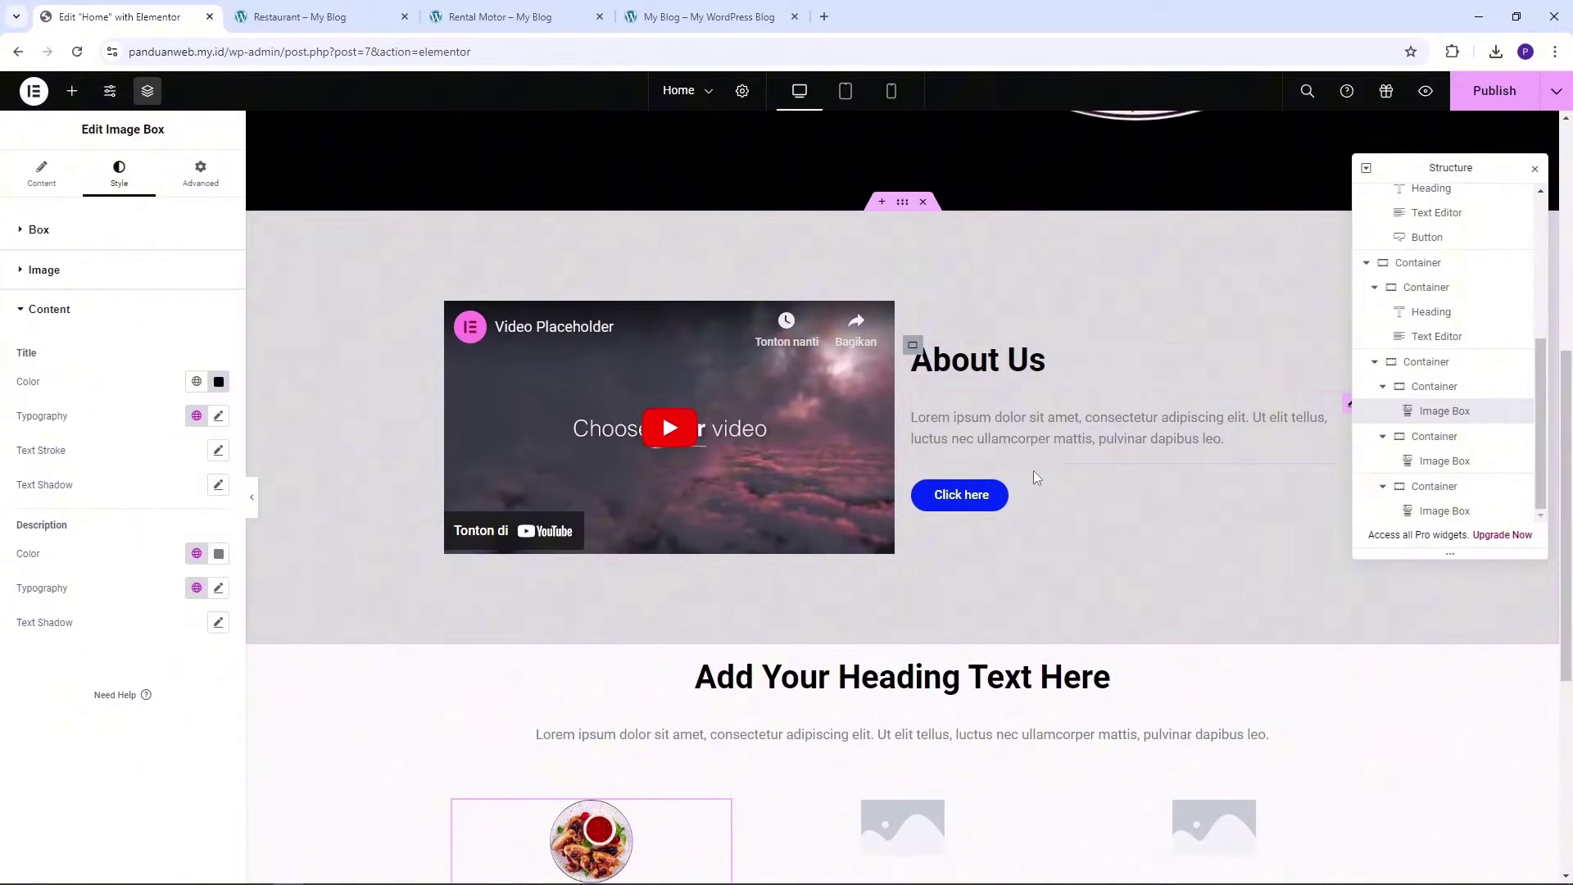
scroll(1036, 478, "down", 4)
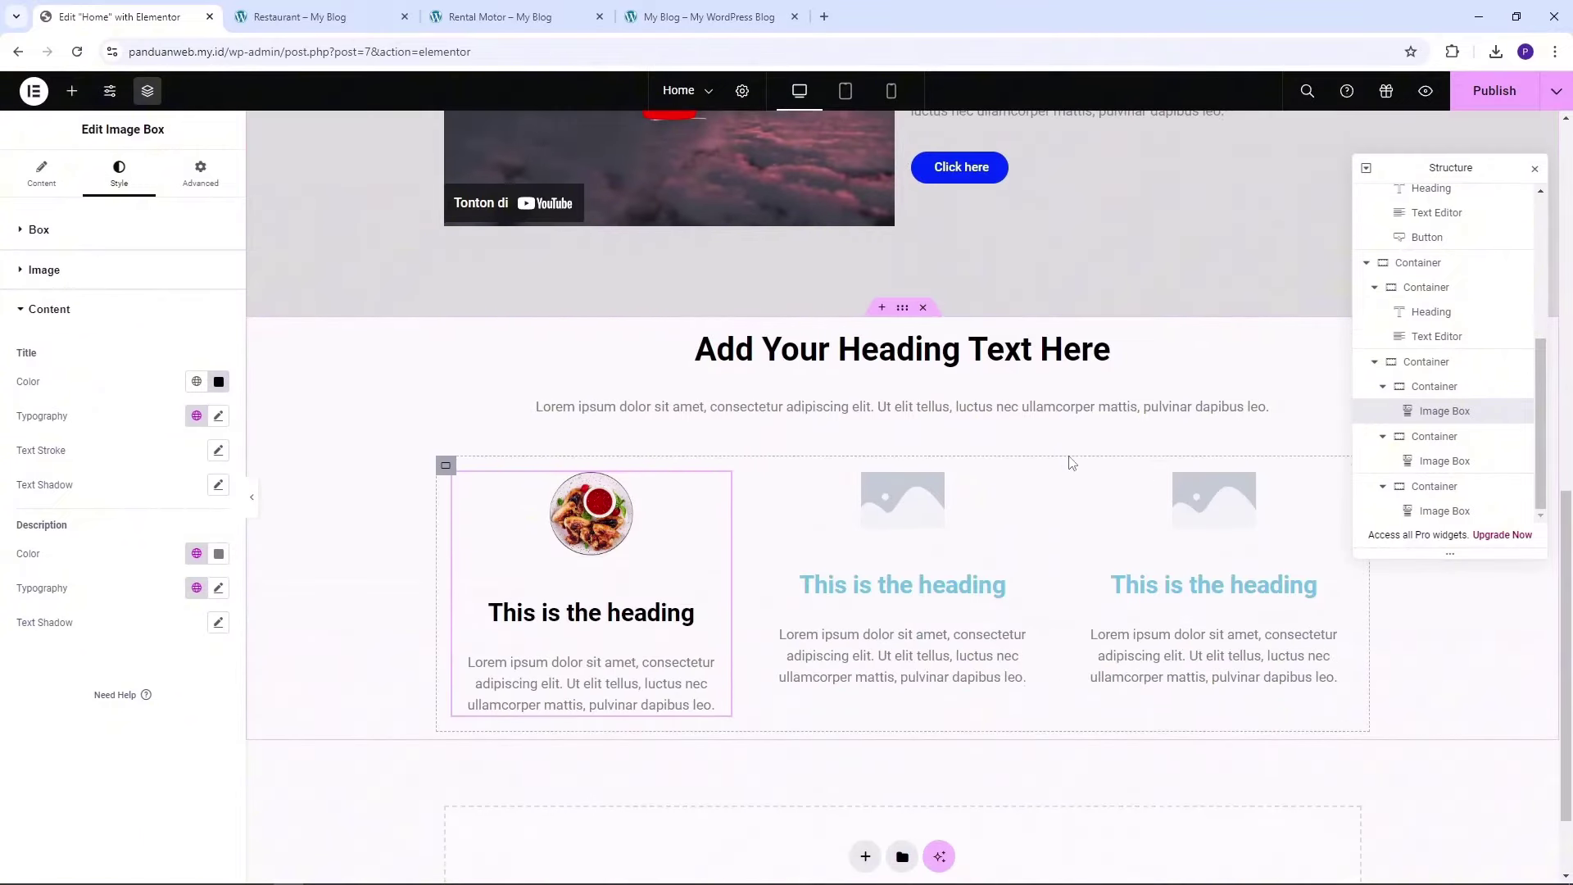
scroll(1071, 459, "up", 2)
left_click(1471, 100)
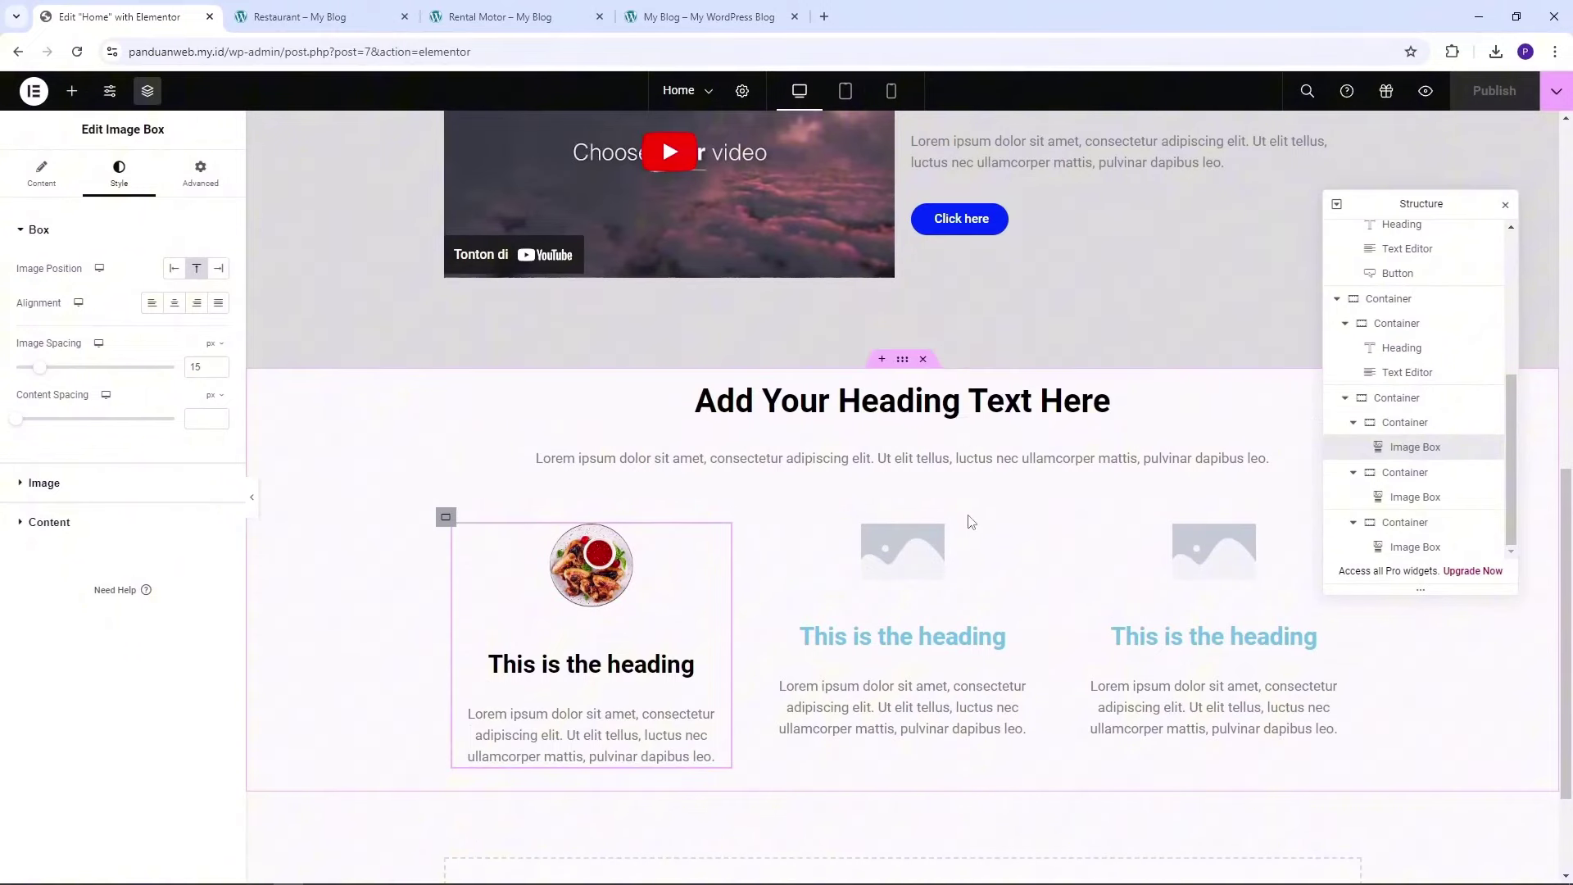
Switch to the Restaurant template page in the browser and review its sections from the hero down to the opening hours
scroll(945, 499, "up", 3)
scroll(942, 493, "up", 6)
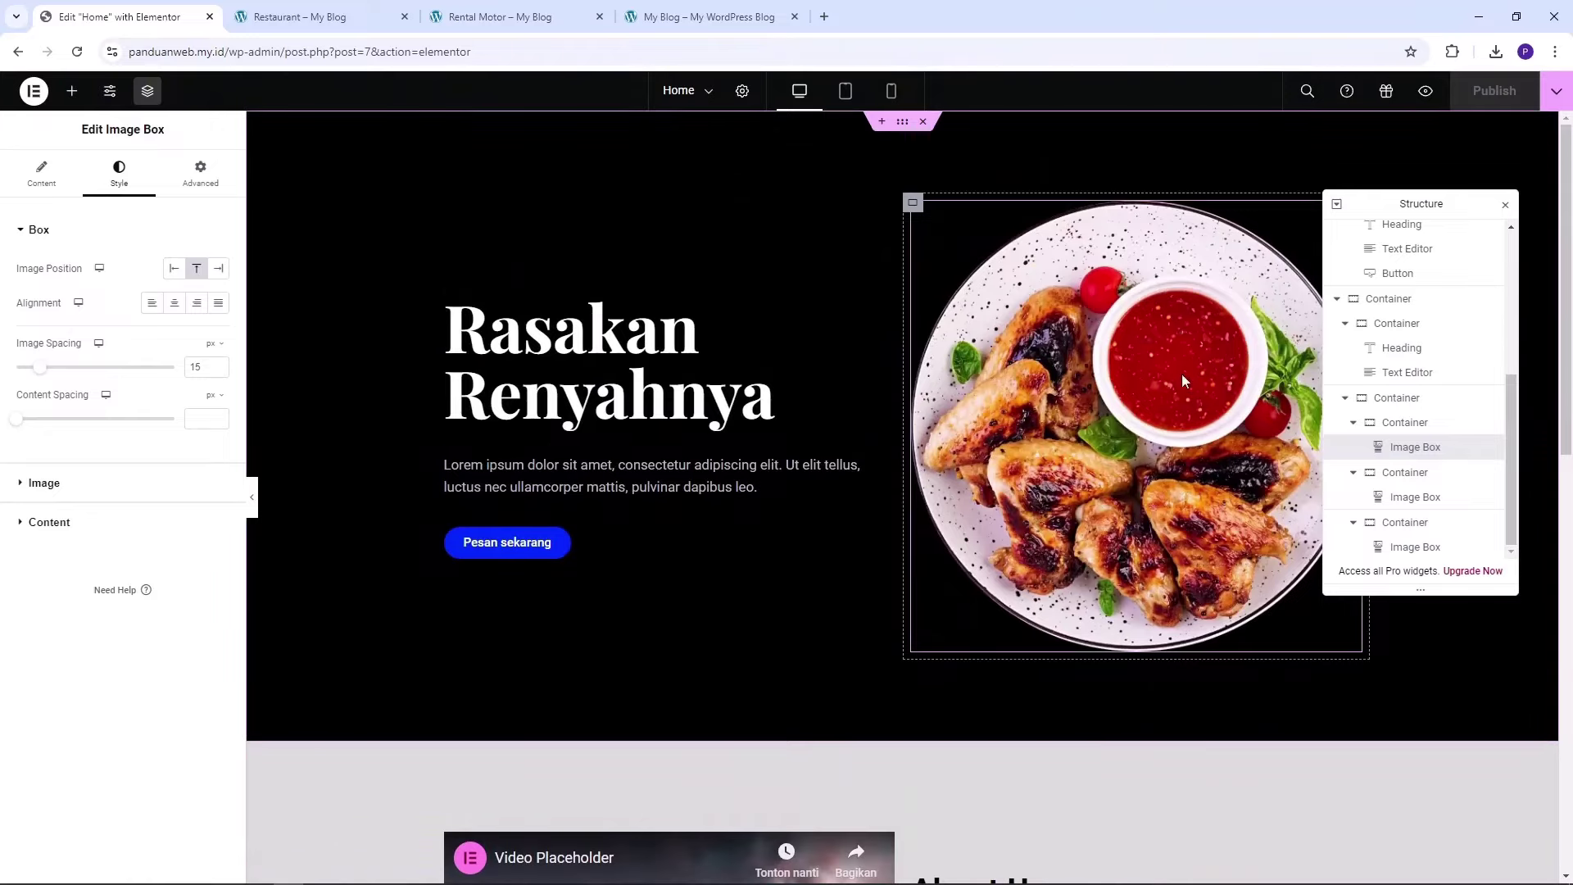
left_click(329, 18)
scroll(800, 382, "up", 5)
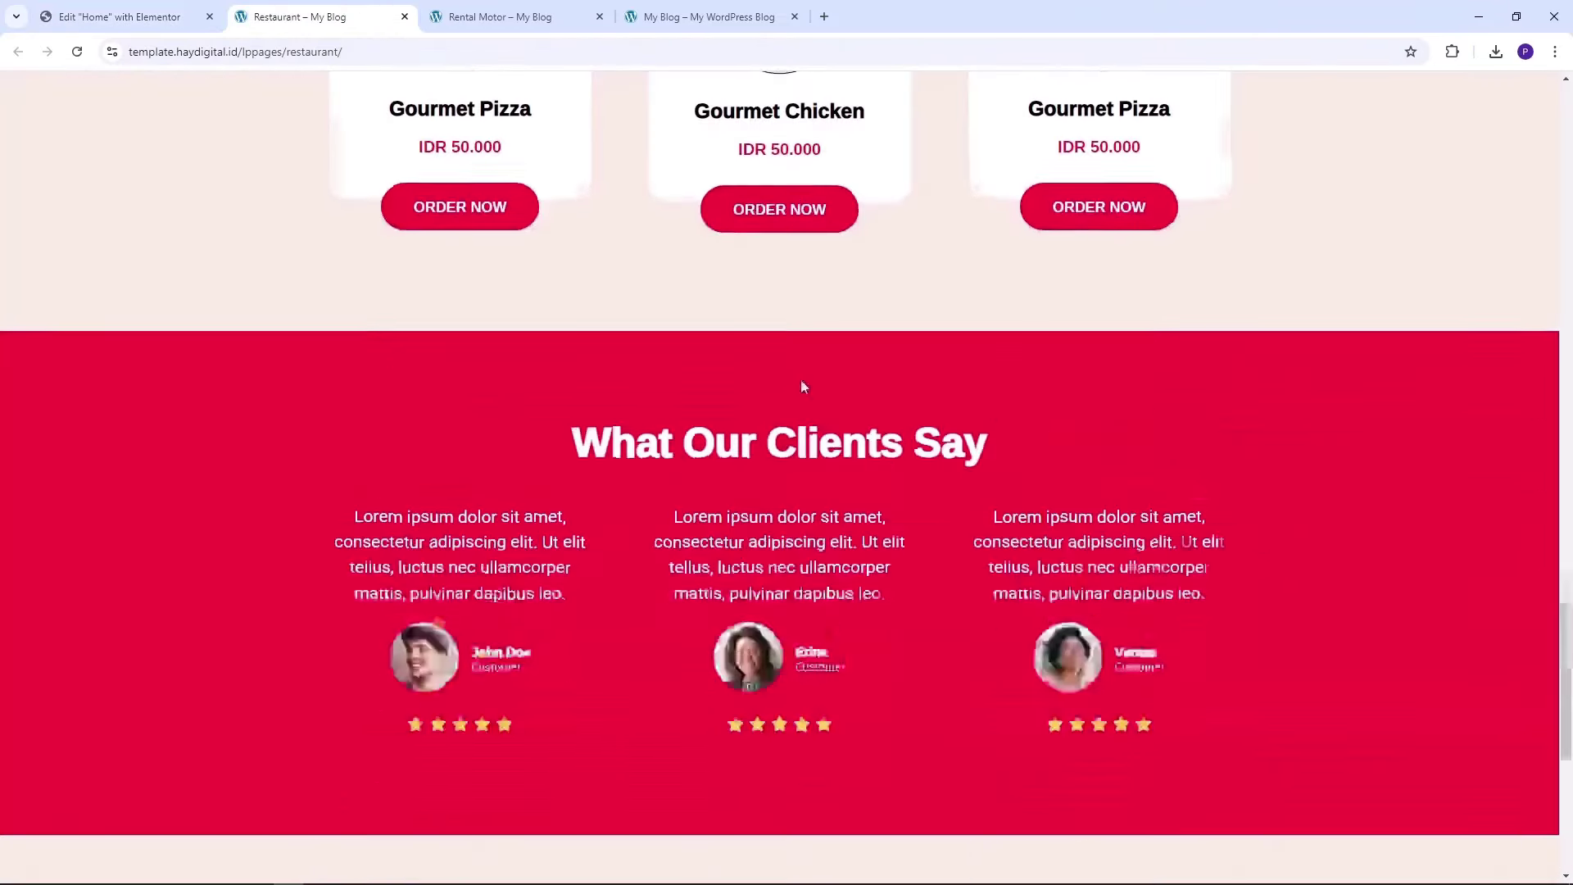
left_click_drag(1564, 660, 1564, 122)
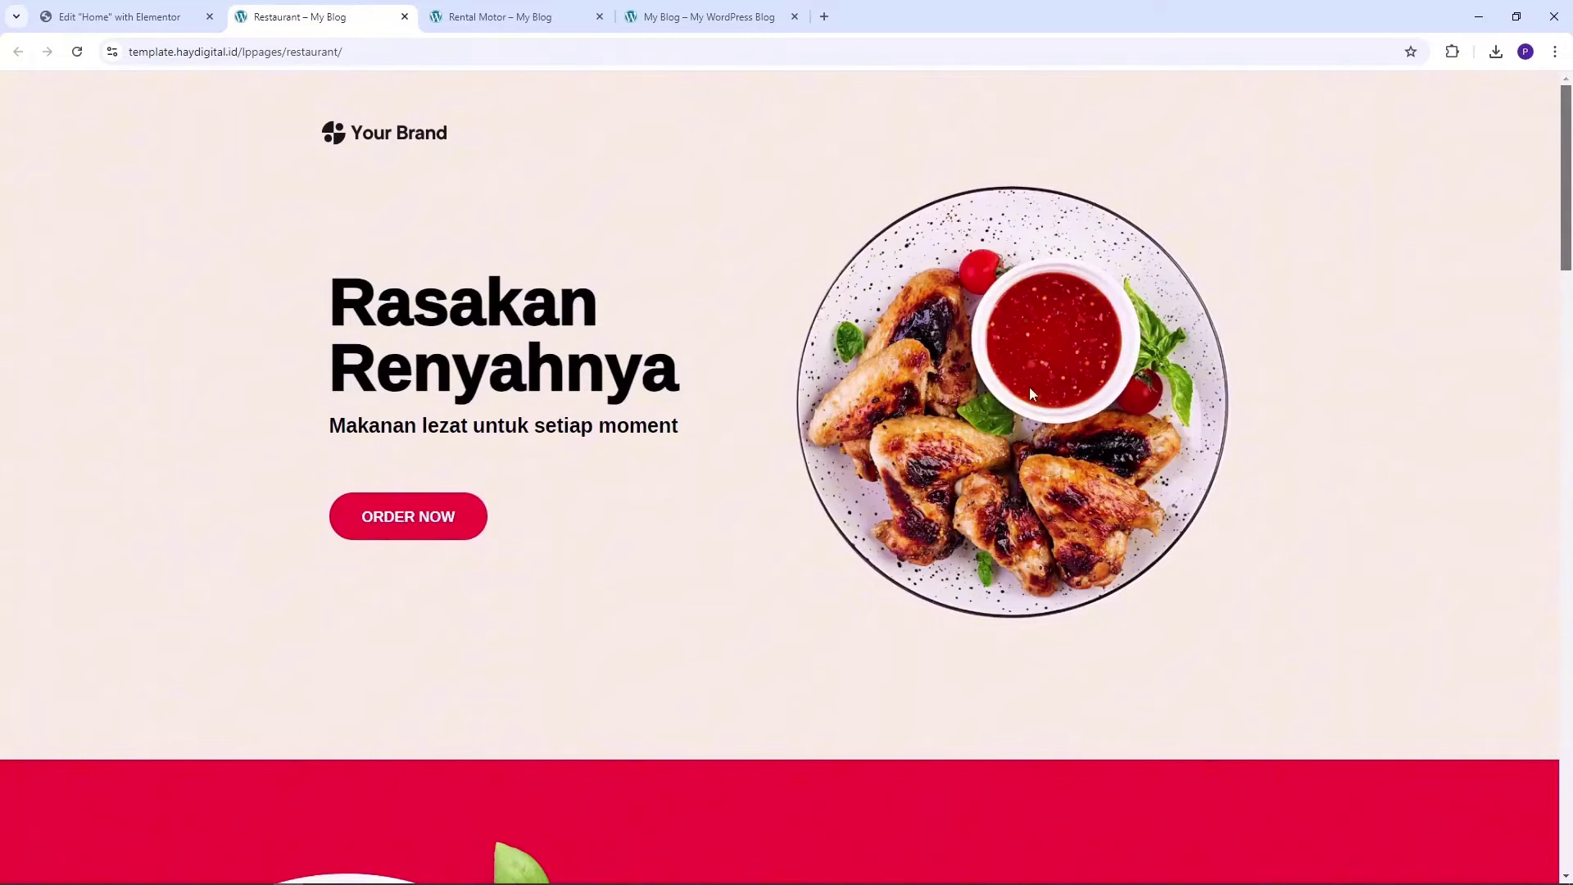
scroll(1041, 635, "down", 20)
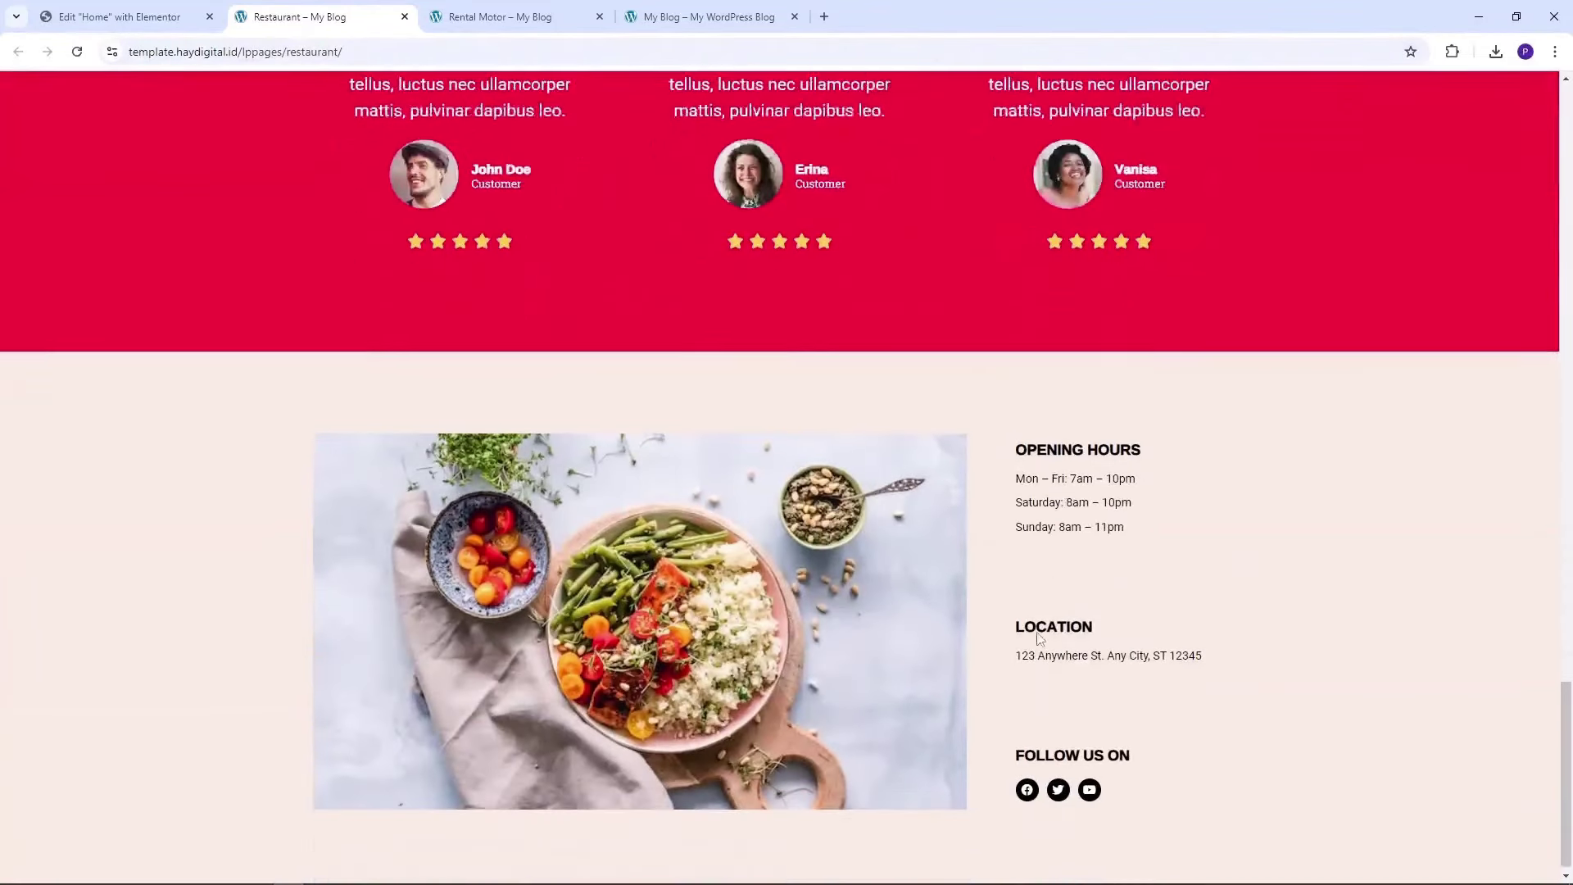
Return to the Home page in the Elementor editor and review its hero, About Us and image box sections
left_click(119, 16)
scroll(790, 453, "down", 1)
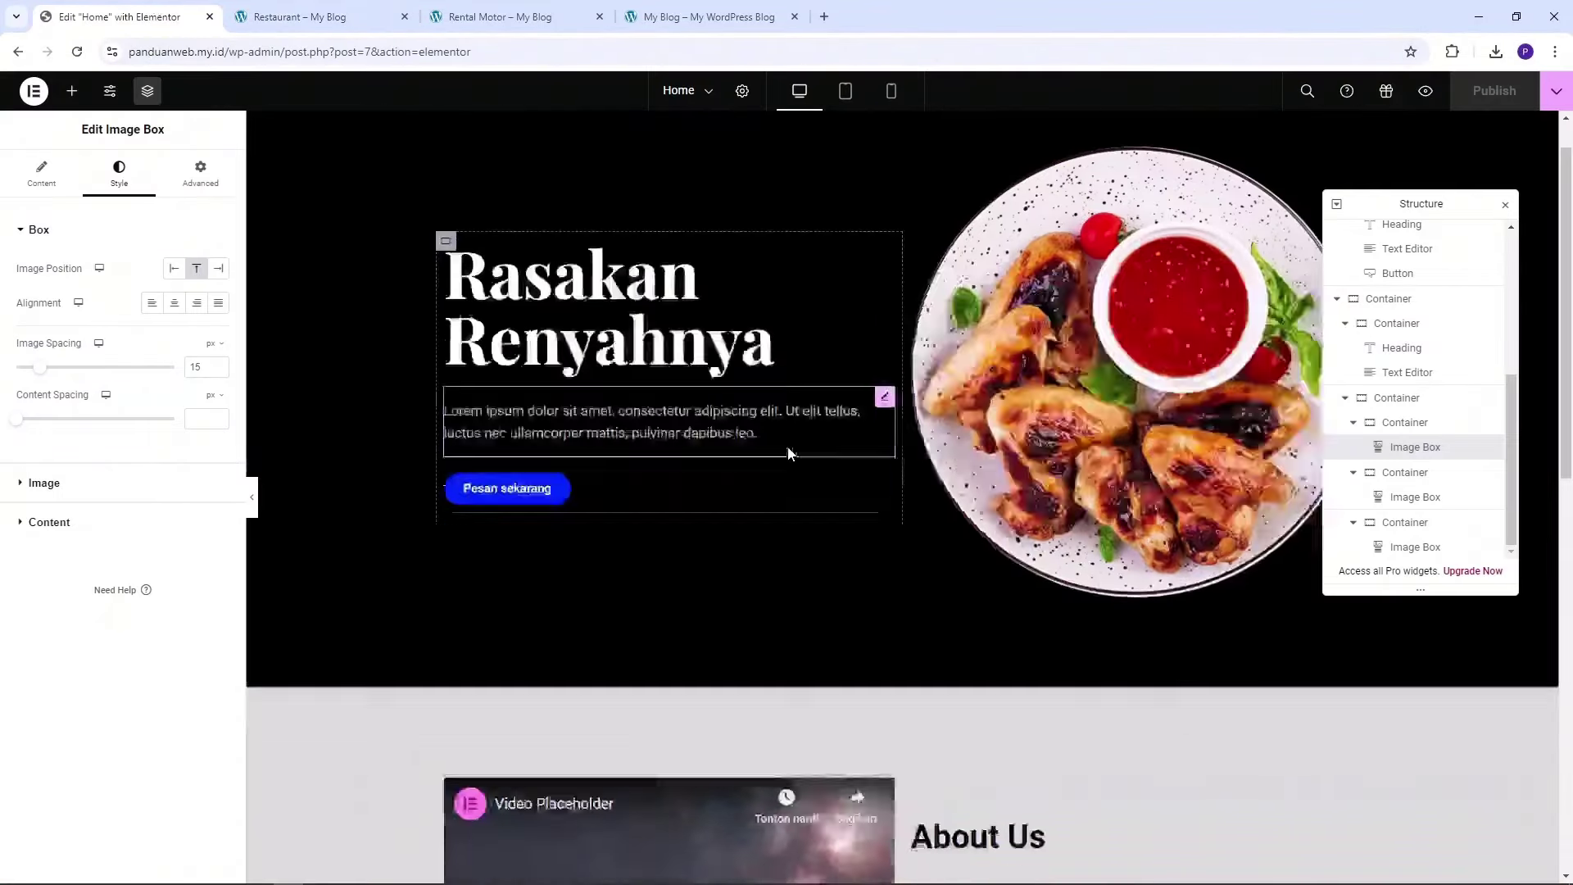
scroll(791, 453, "down", 10)
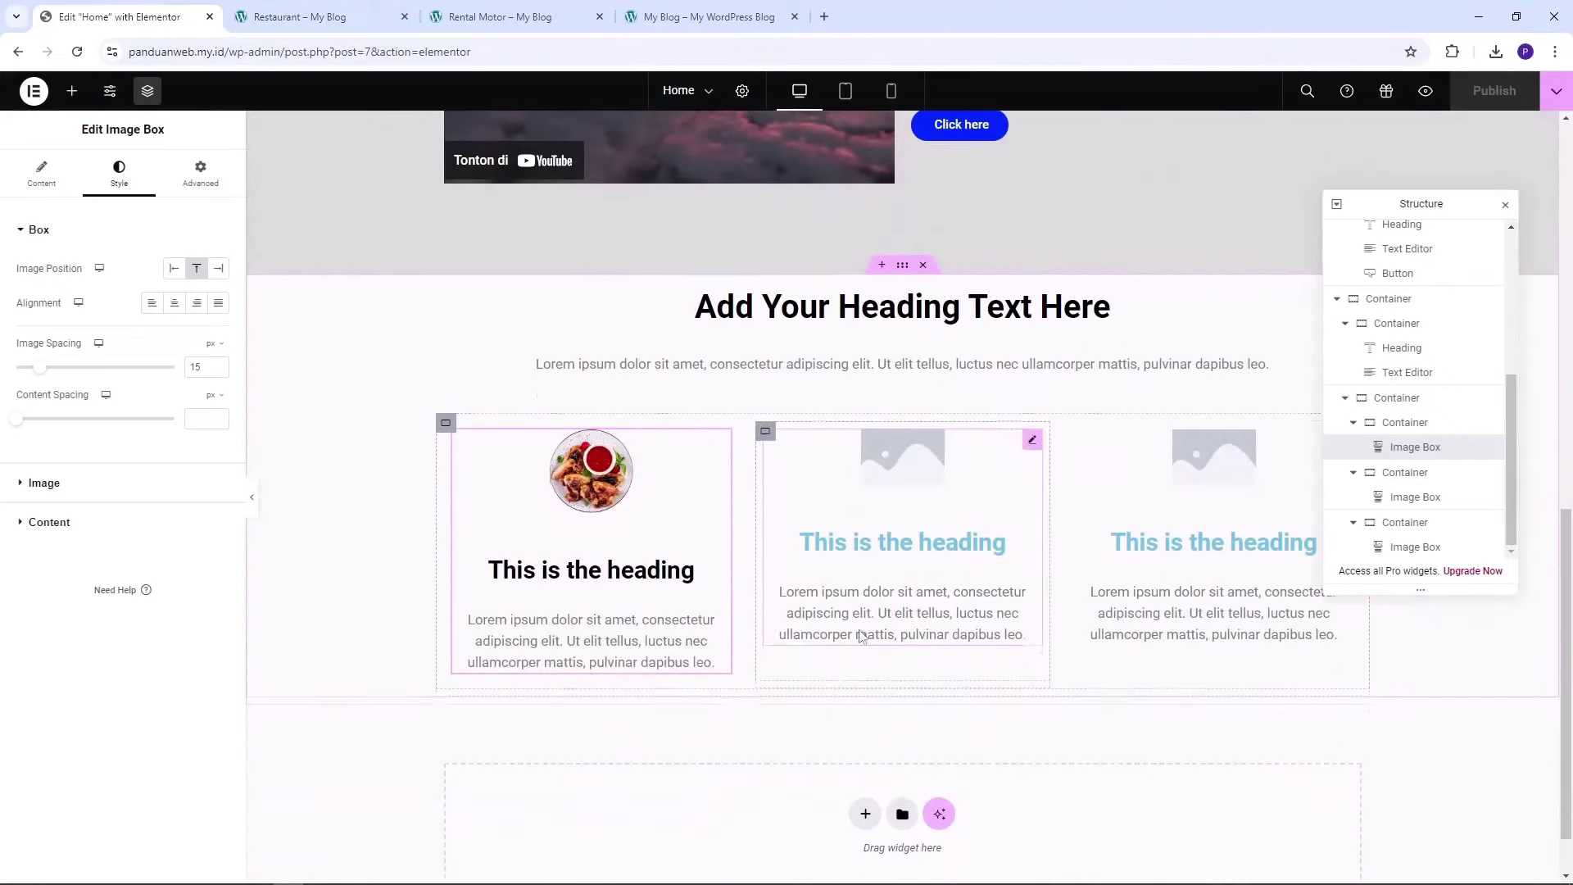
scroll(908, 672, "down", 1)
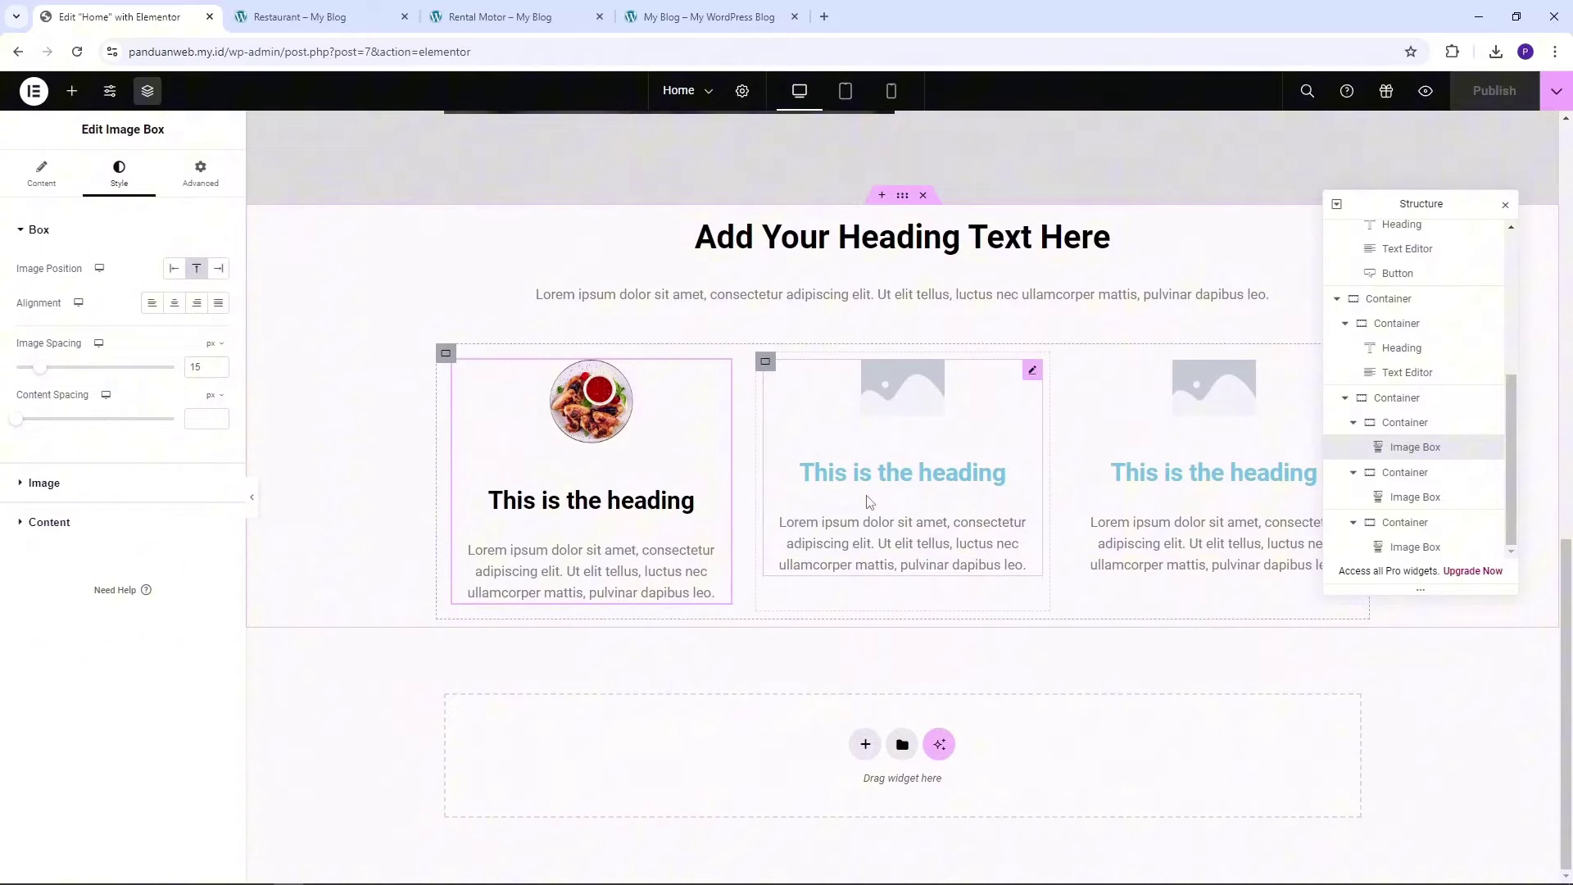
scroll(869, 501, "up", 1)
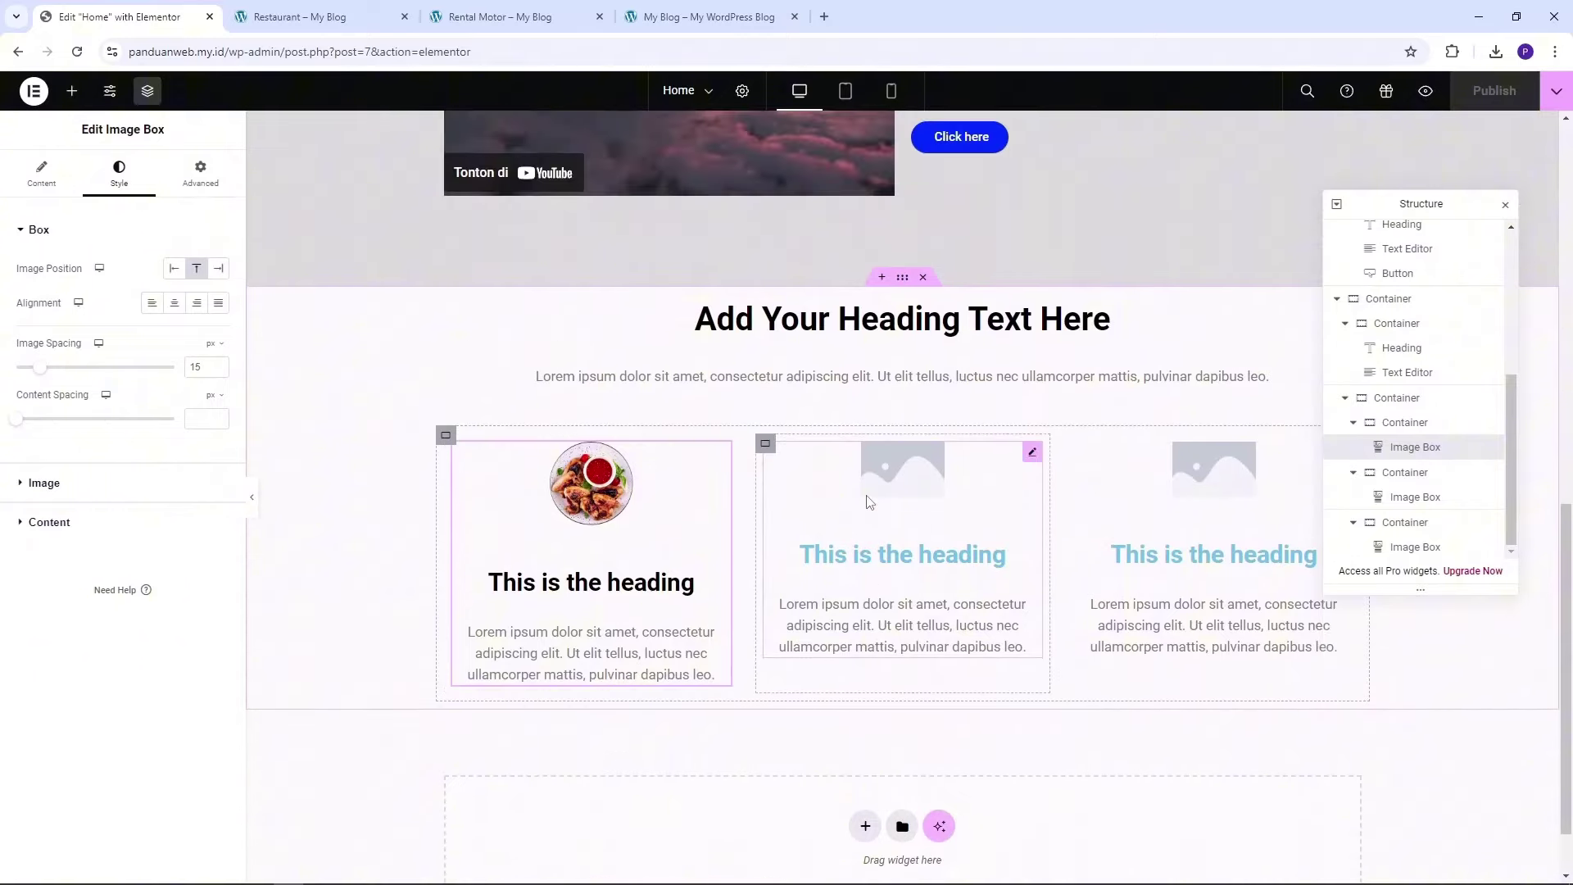
scroll(870, 501, "up", 9)
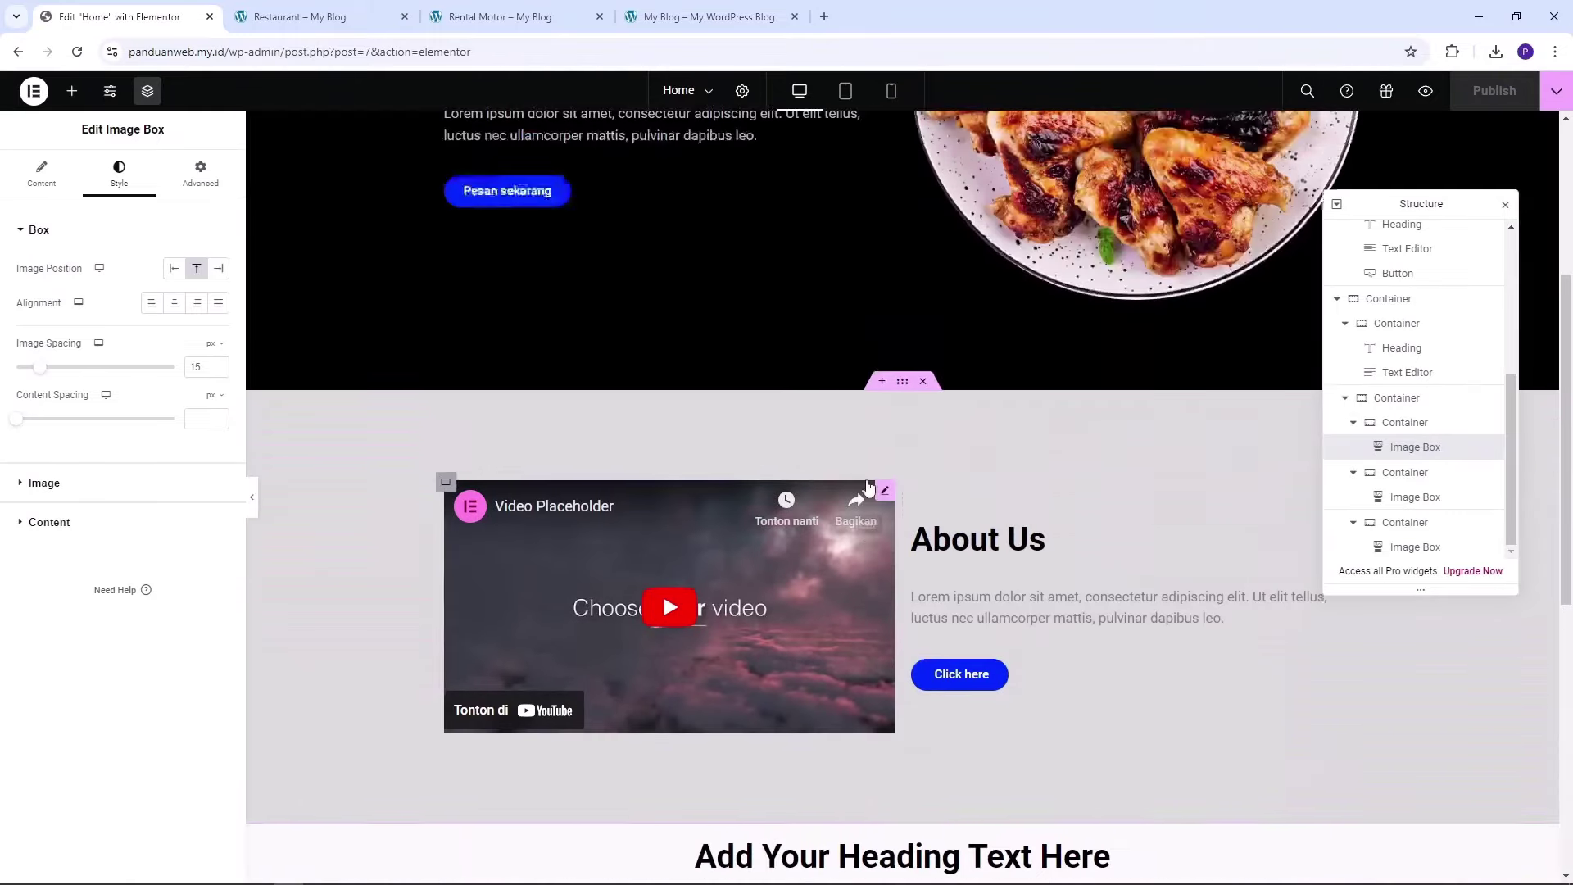
Reposition the Structure window over the page and collapse its three top-level containers
left_click_drag(1390, 207, 1343, 170)
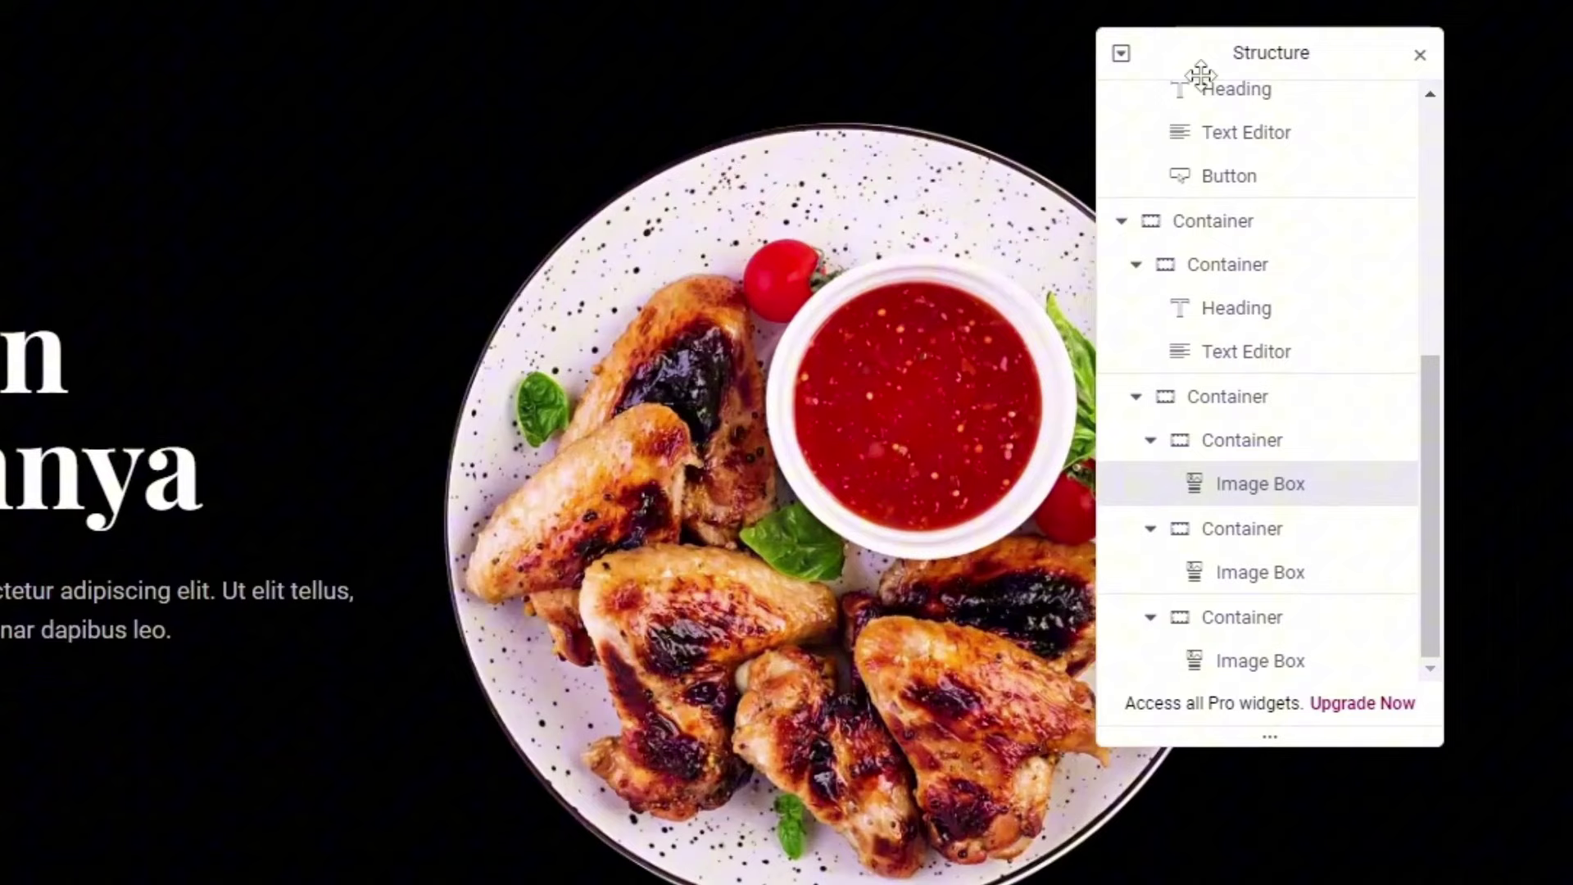
left_click_drag(1201, 75, 1312, 184)
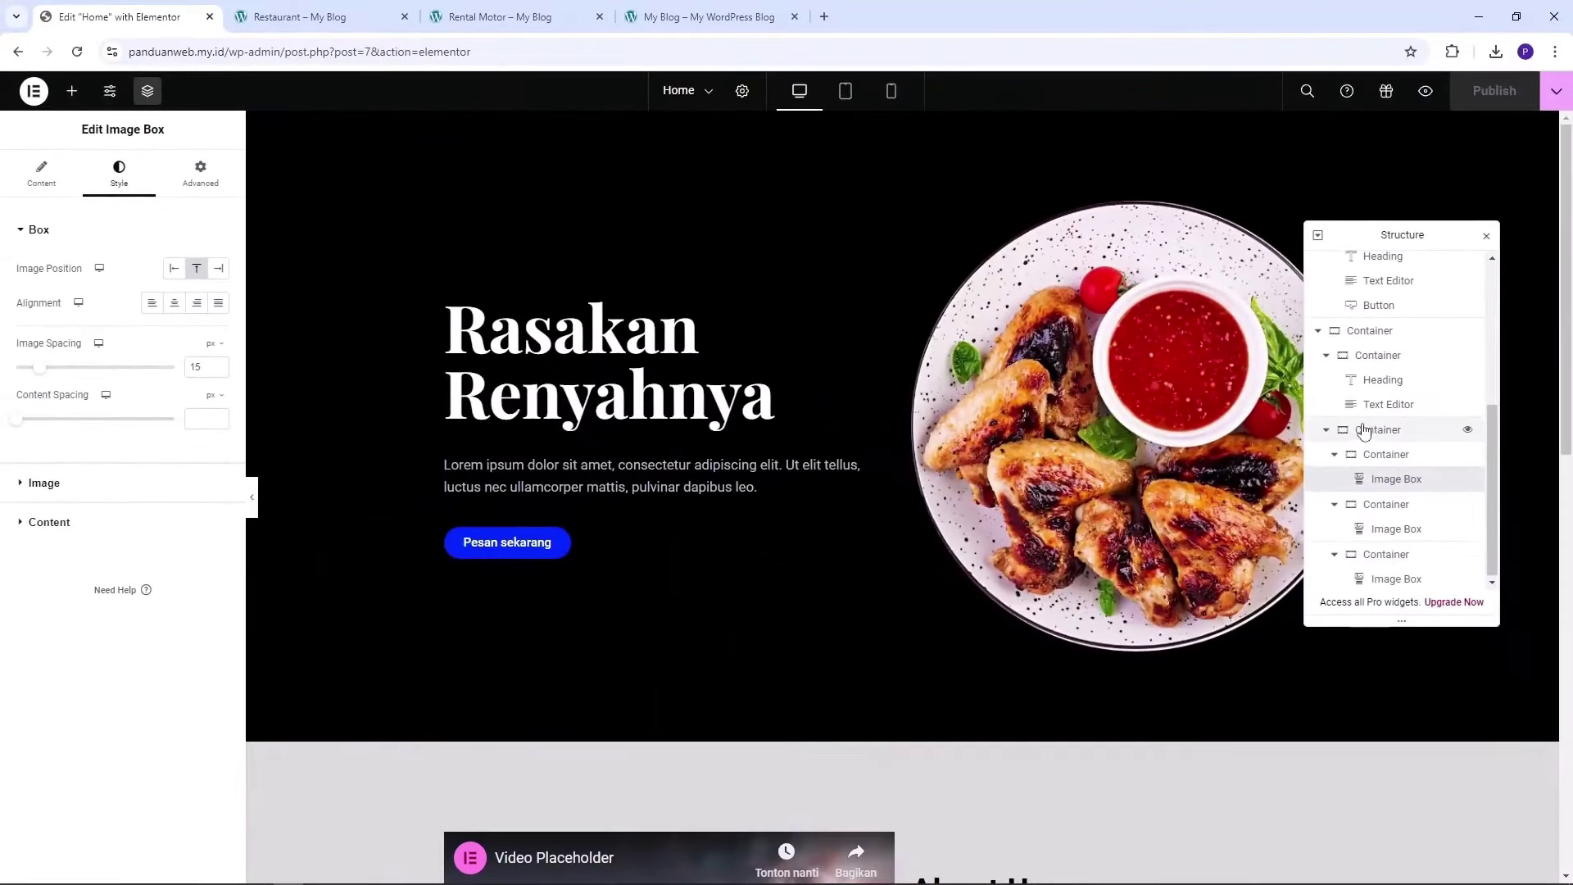
scroll(1327, 422, "up", 5)
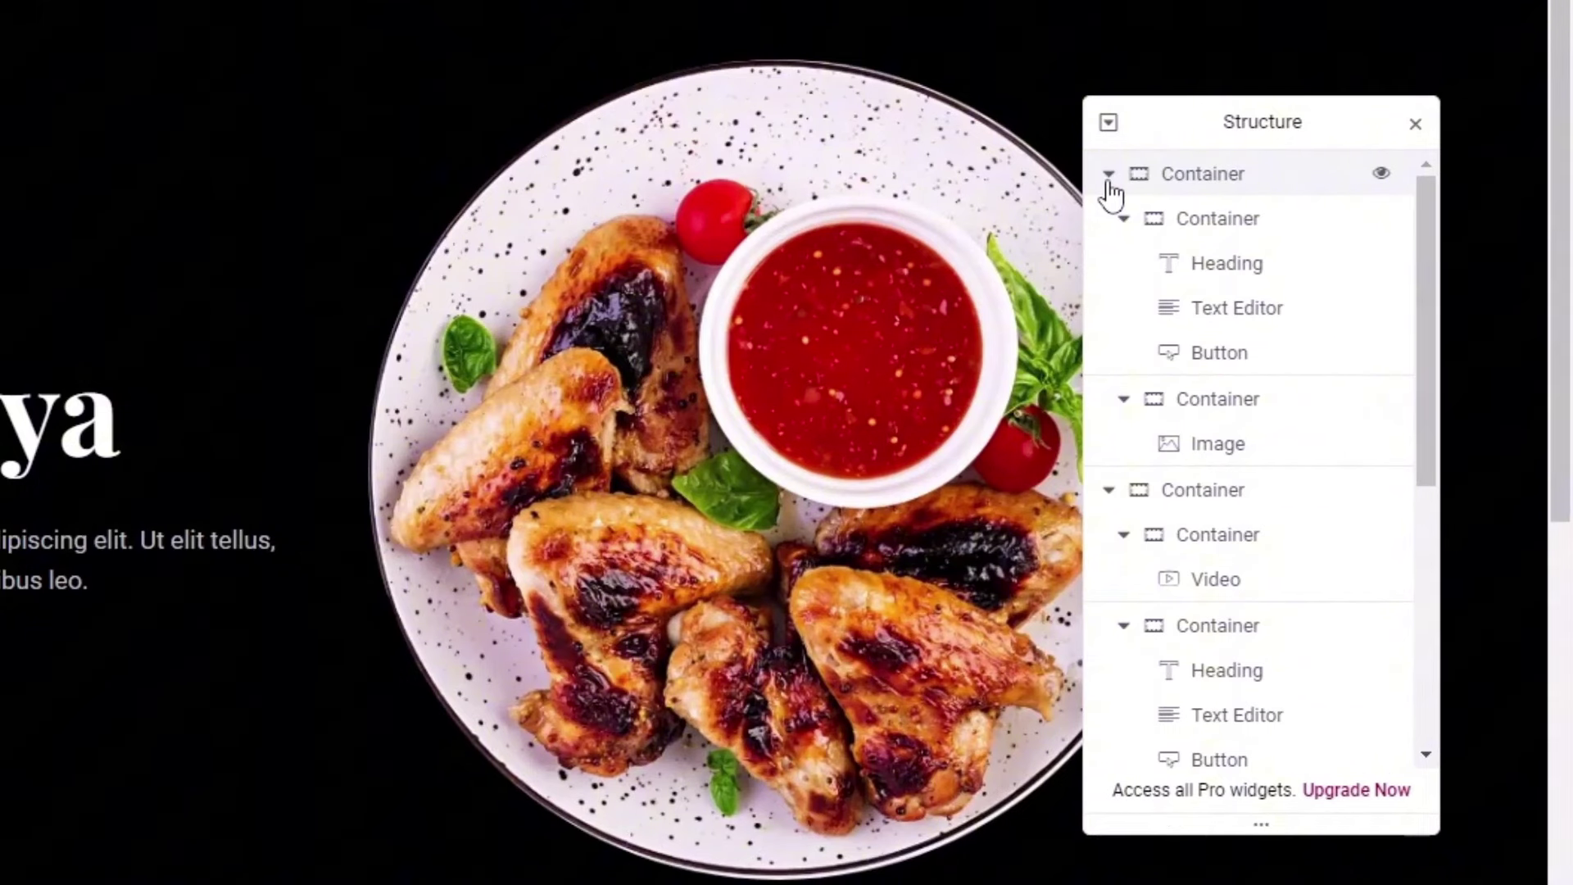
left_click(1107, 173)
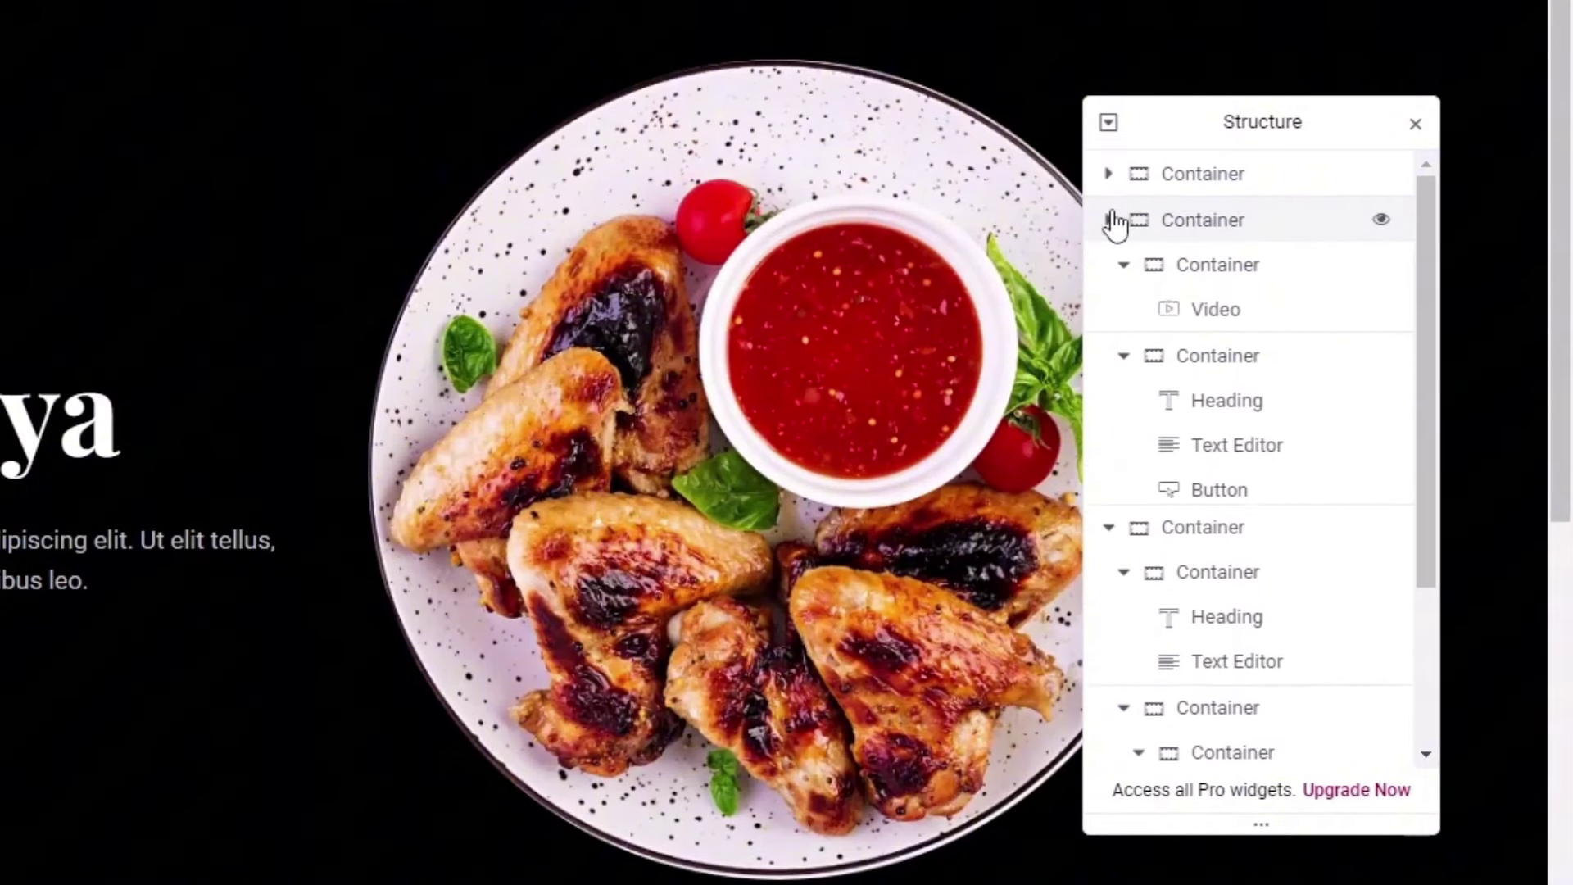
left_click(1107, 220)
left_click(1108, 269)
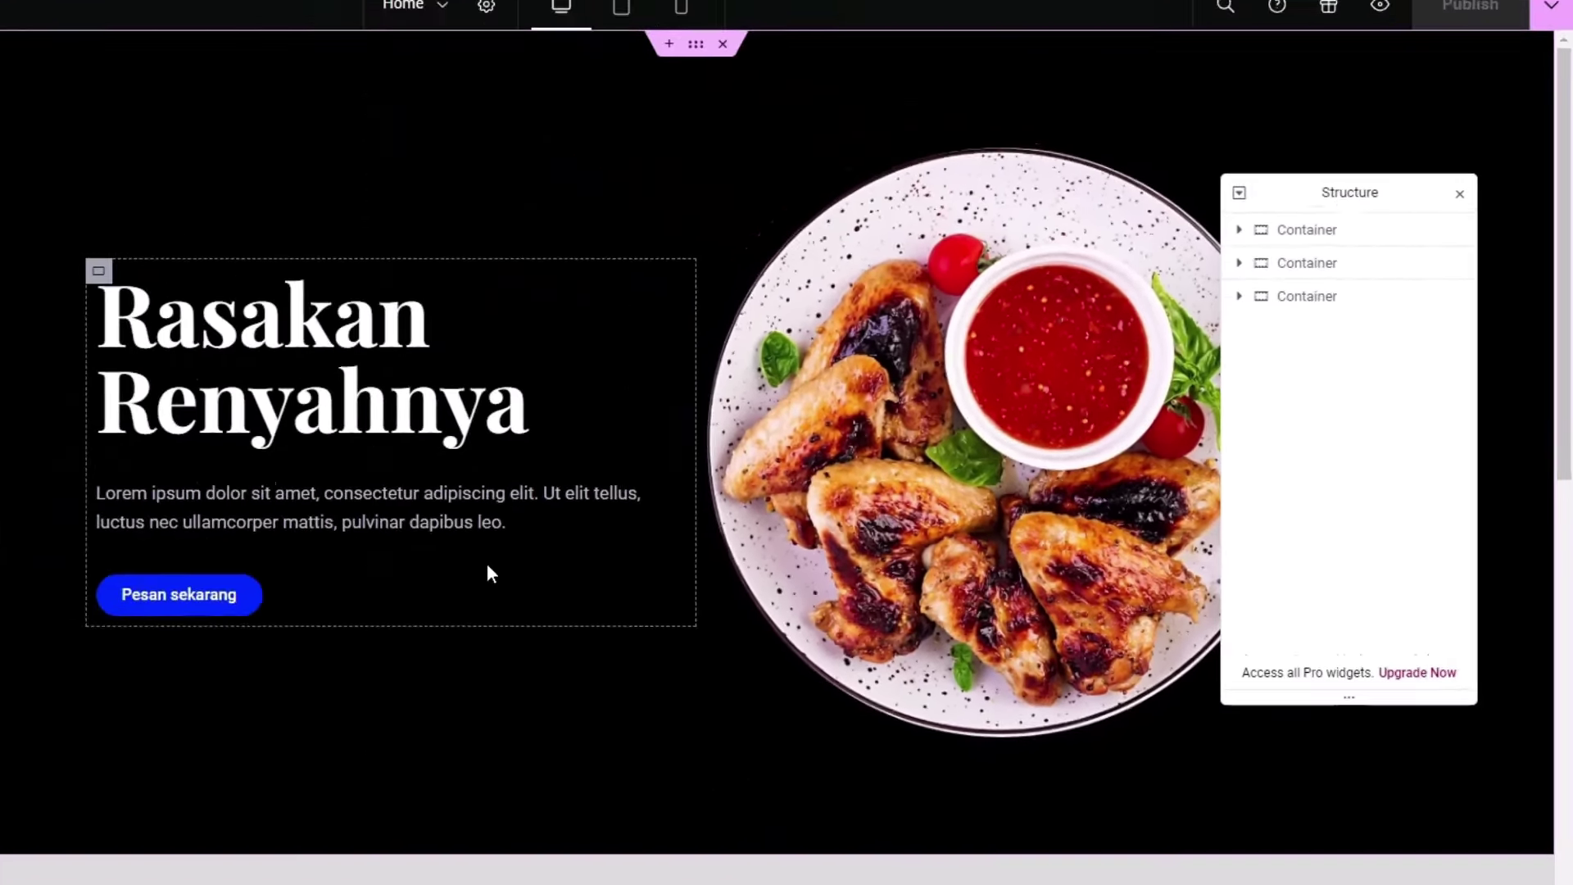
Review the page's sections, and select the hero container followed by the About Us container in the Structure tree
scroll(745, 524, "down", 10)
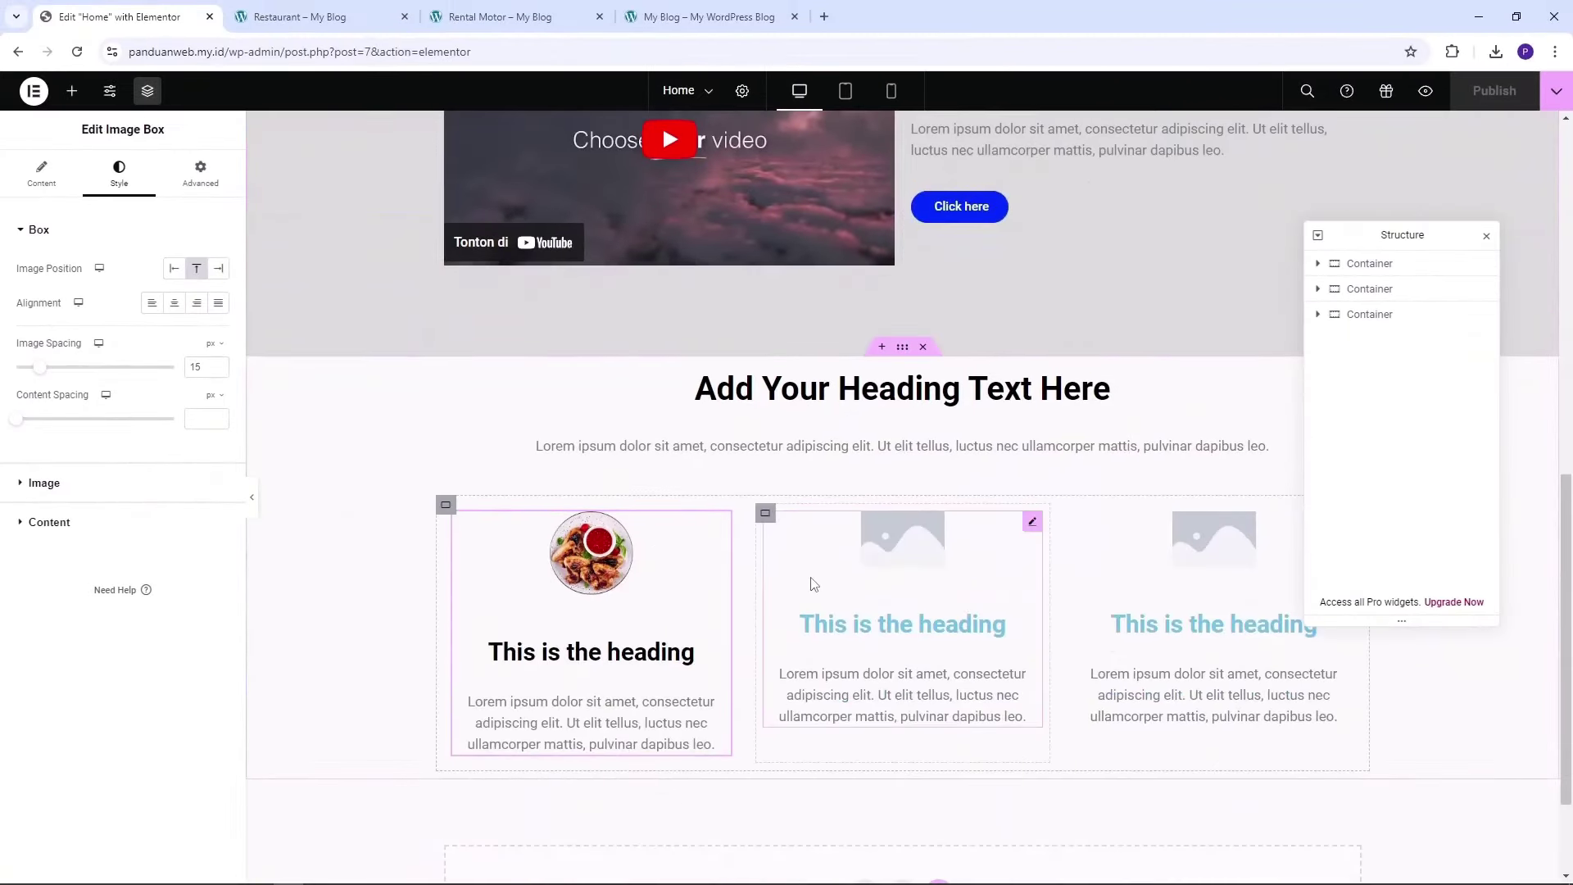
scroll(810, 584, "up", 10)
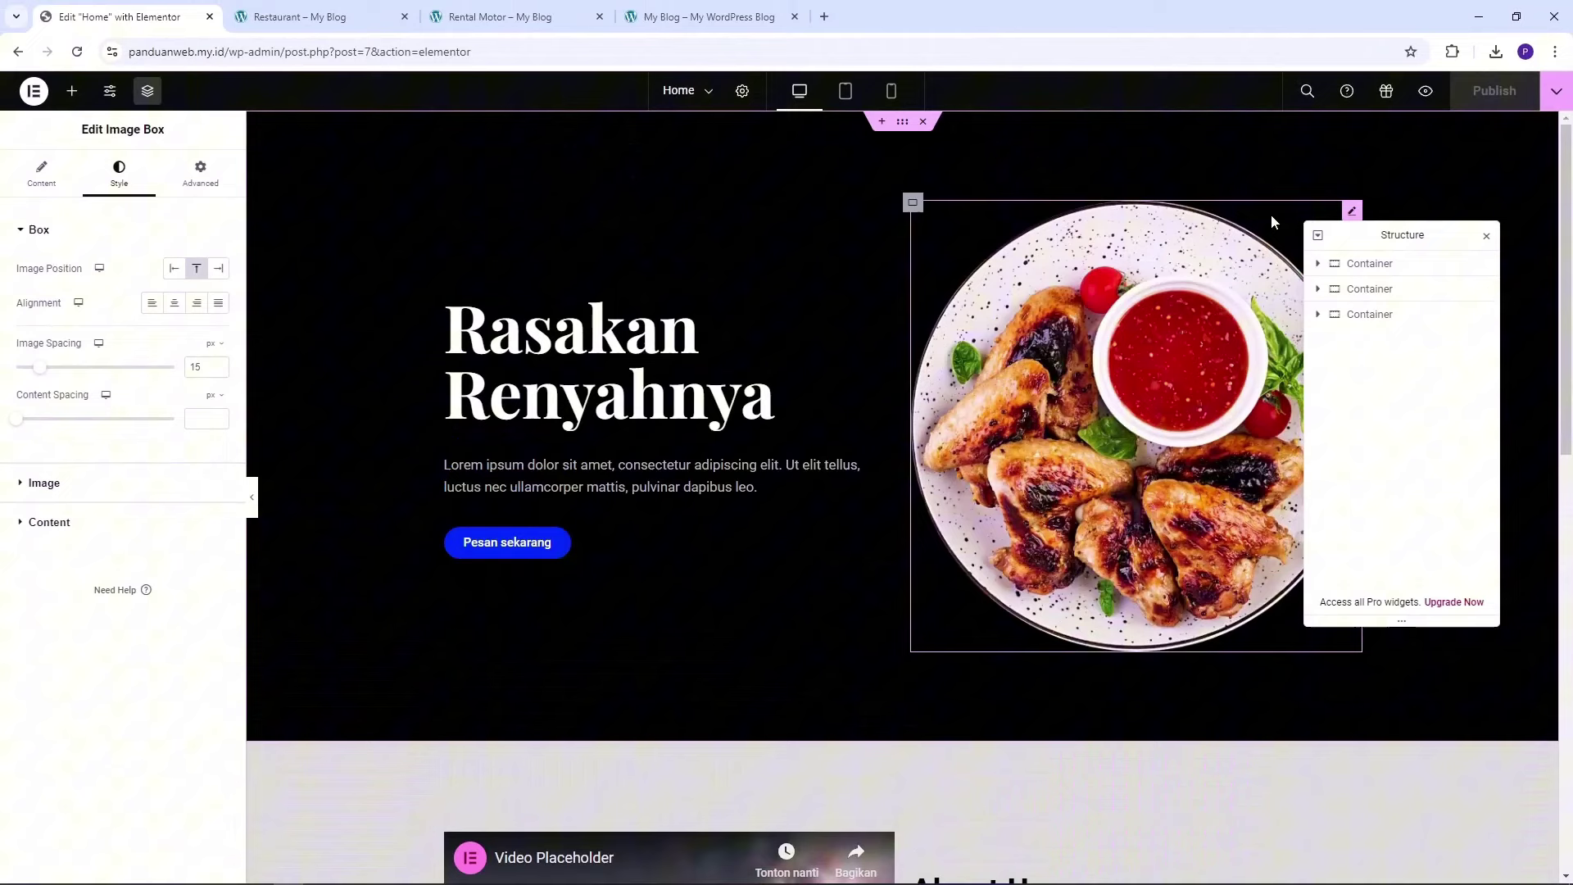
left_click(1343, 264)
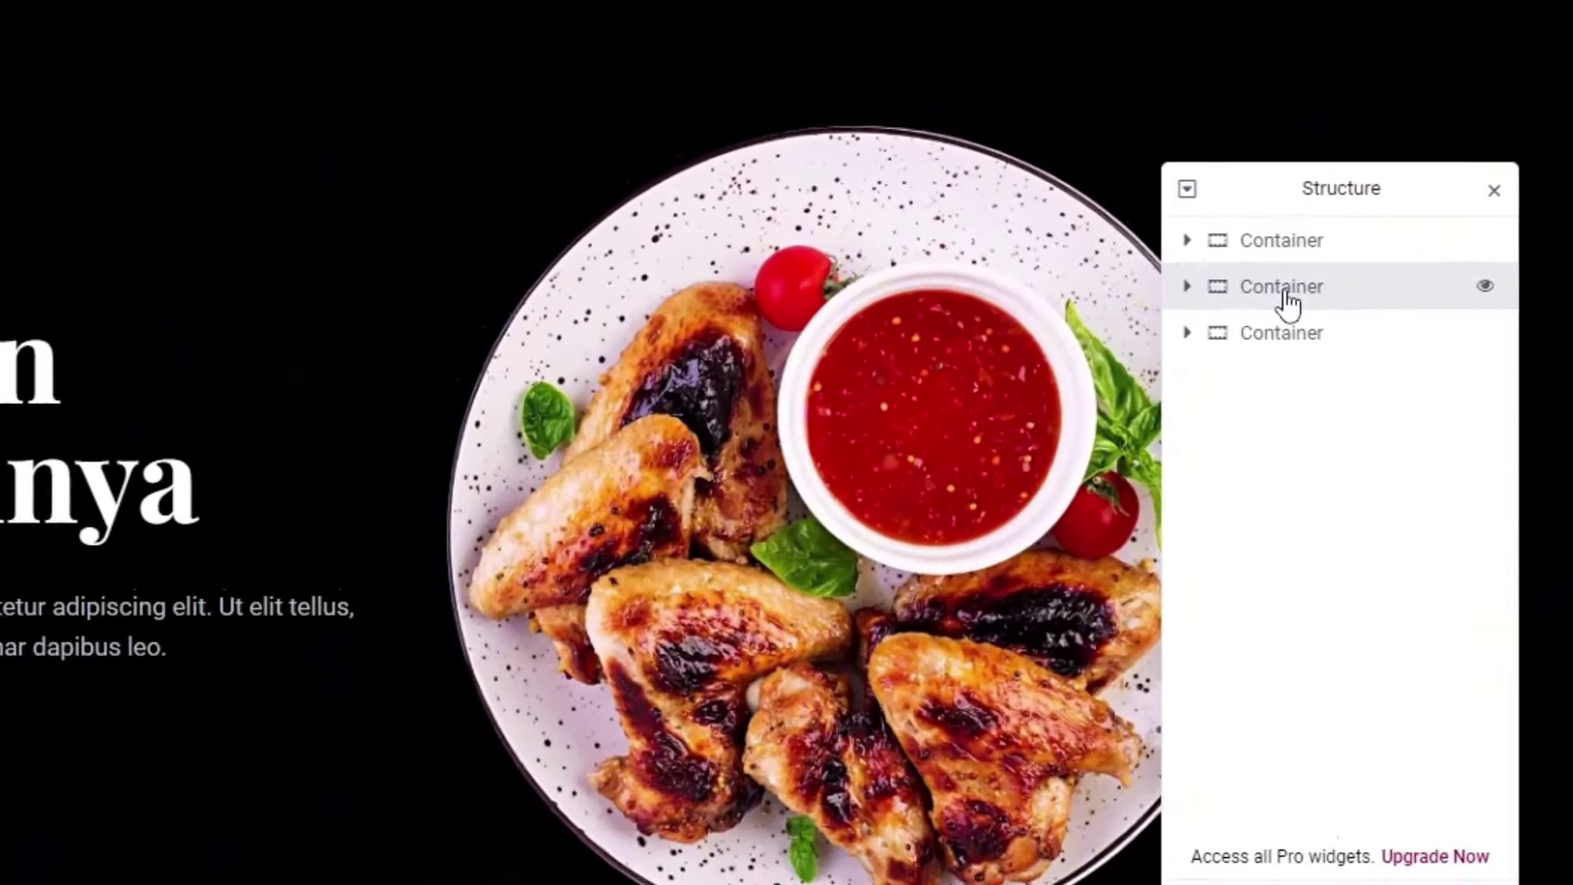
left_click(1268, 299)
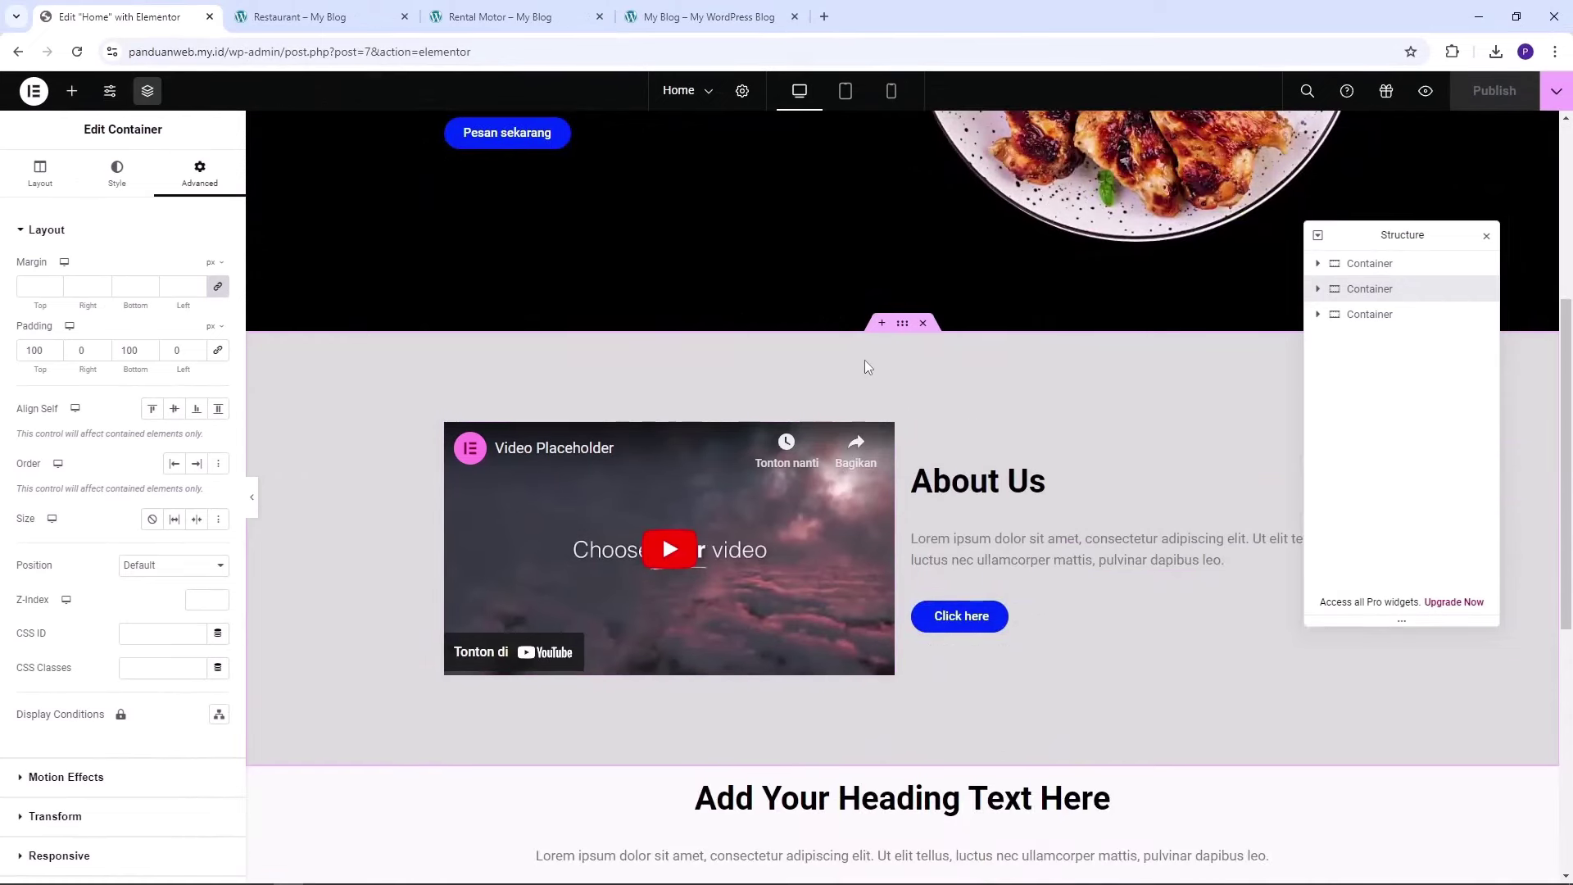
Give the image box section's top-level container a classic background in black, #000000
scroll(994, 375, "up", 5)
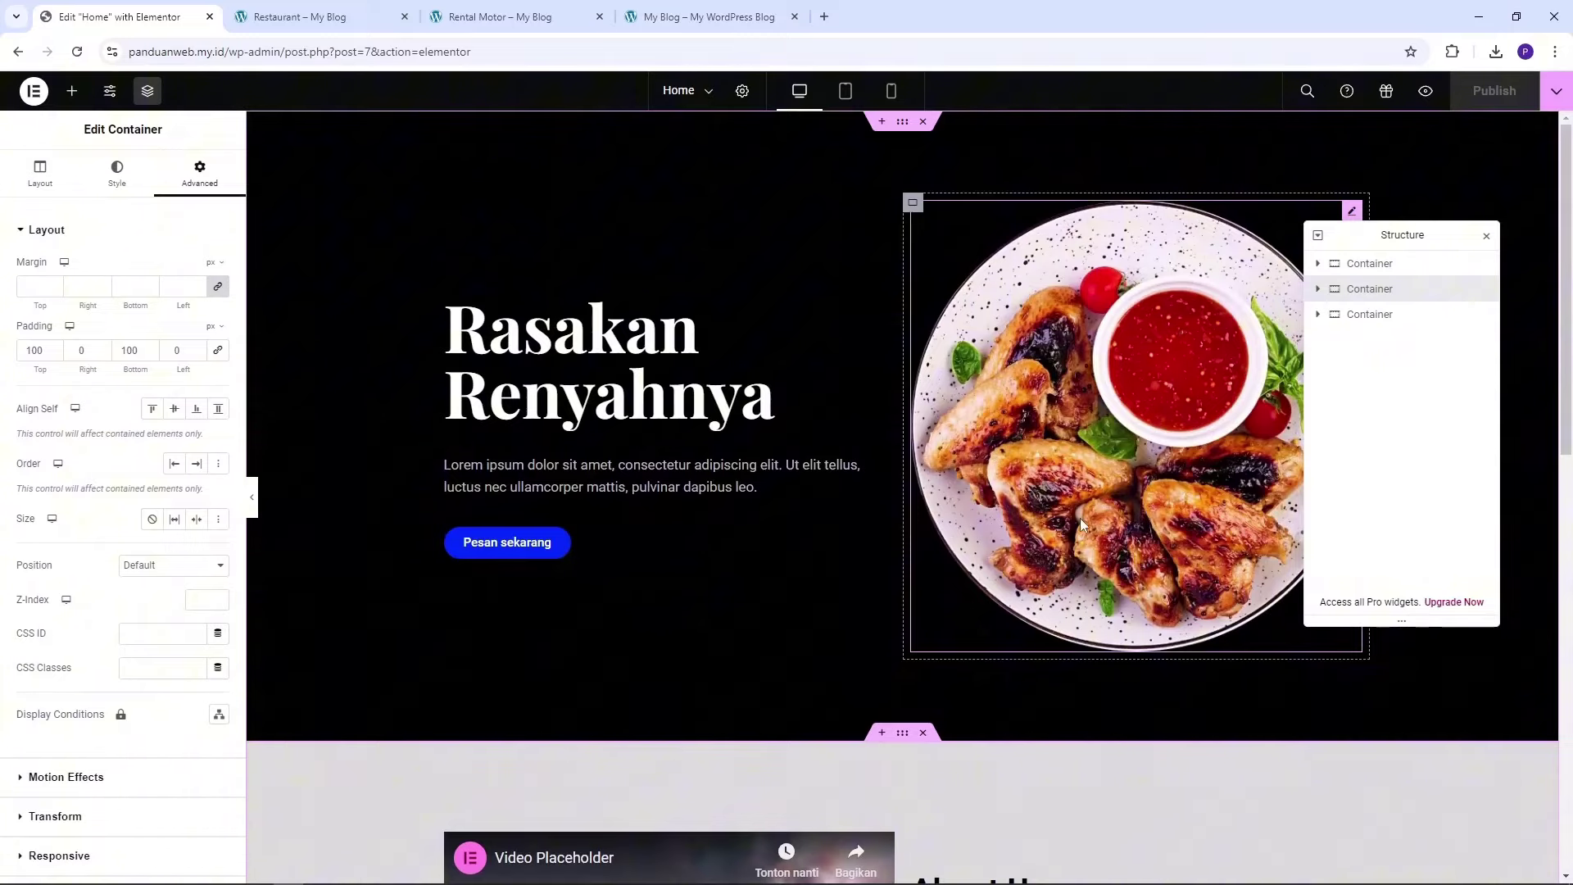
scroll(1065, 504, "down", 8)
scroll(1050, 492, "down", 2)
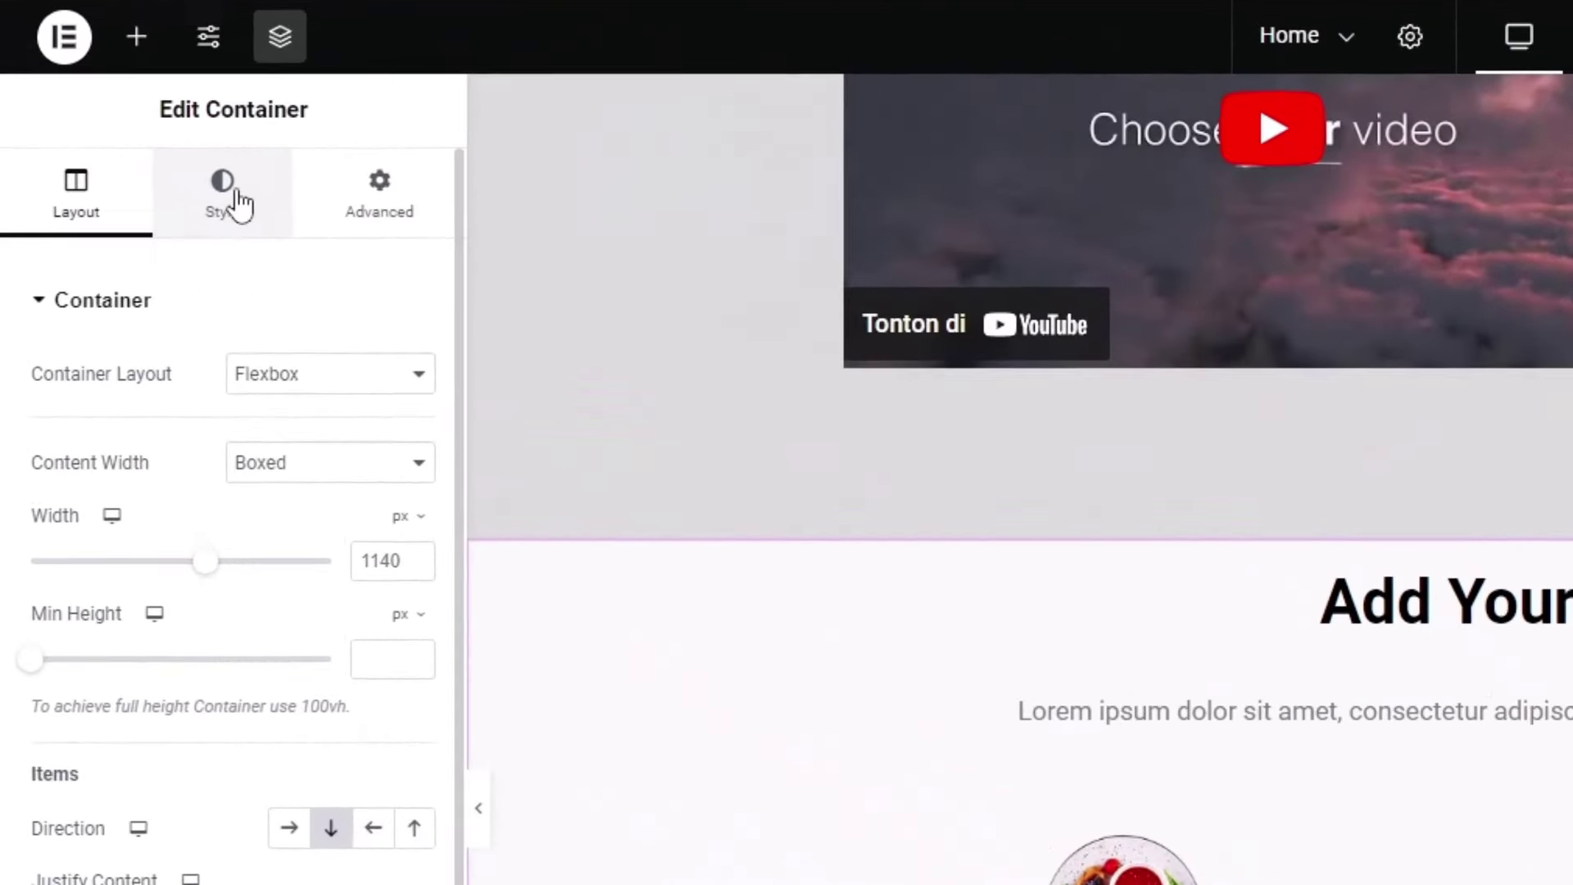
left_click(228, 196)
left_click(293, 441)
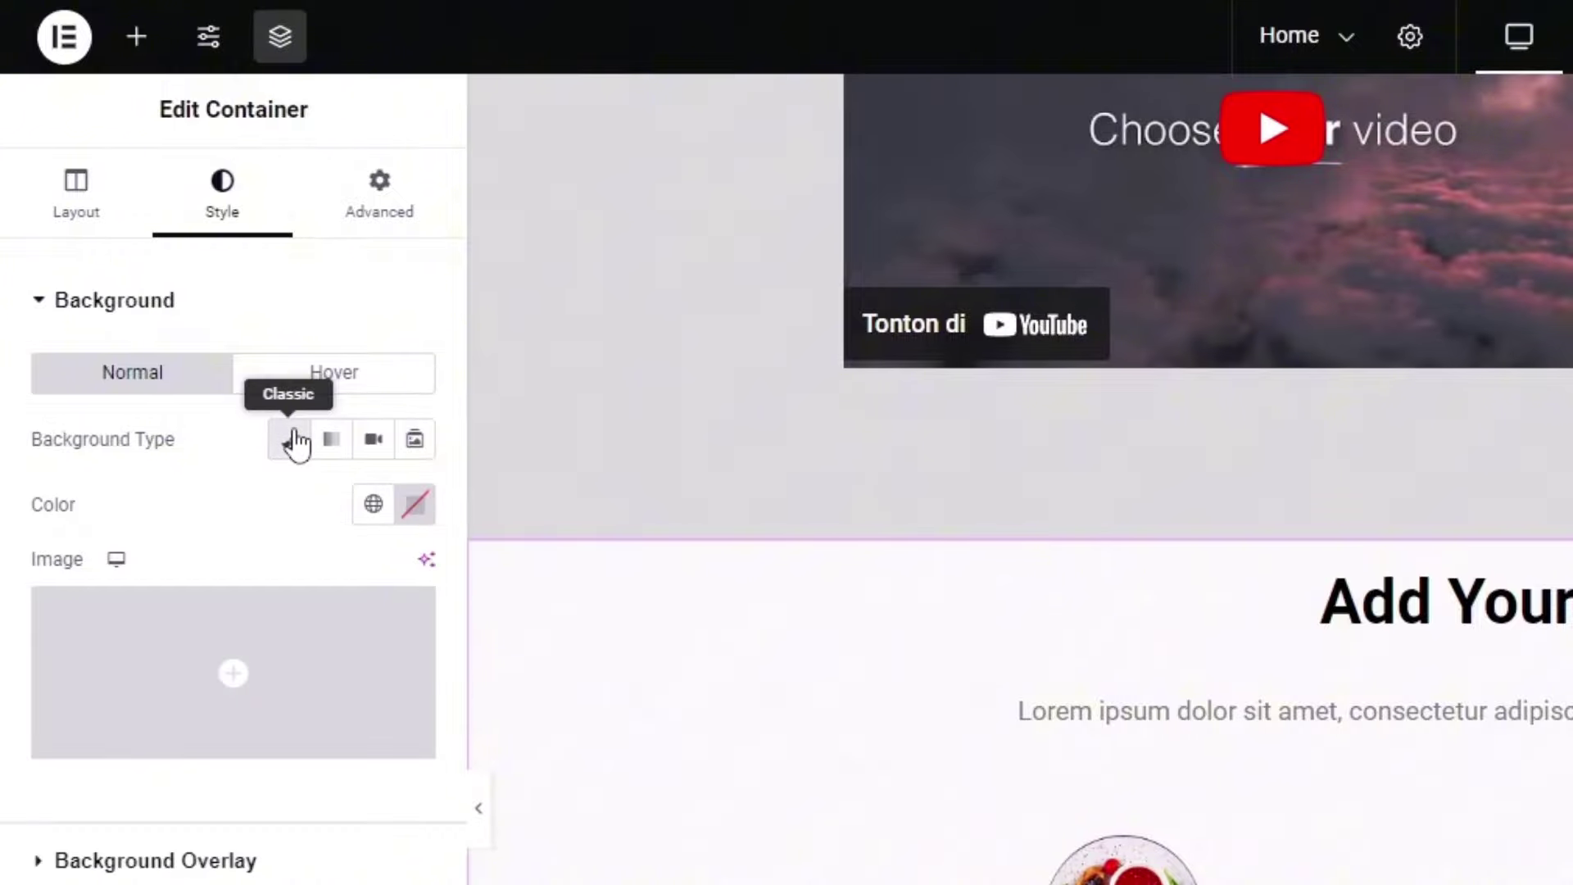
left_click(415, 504)
left_click_drag(249, 744, 236, 862)
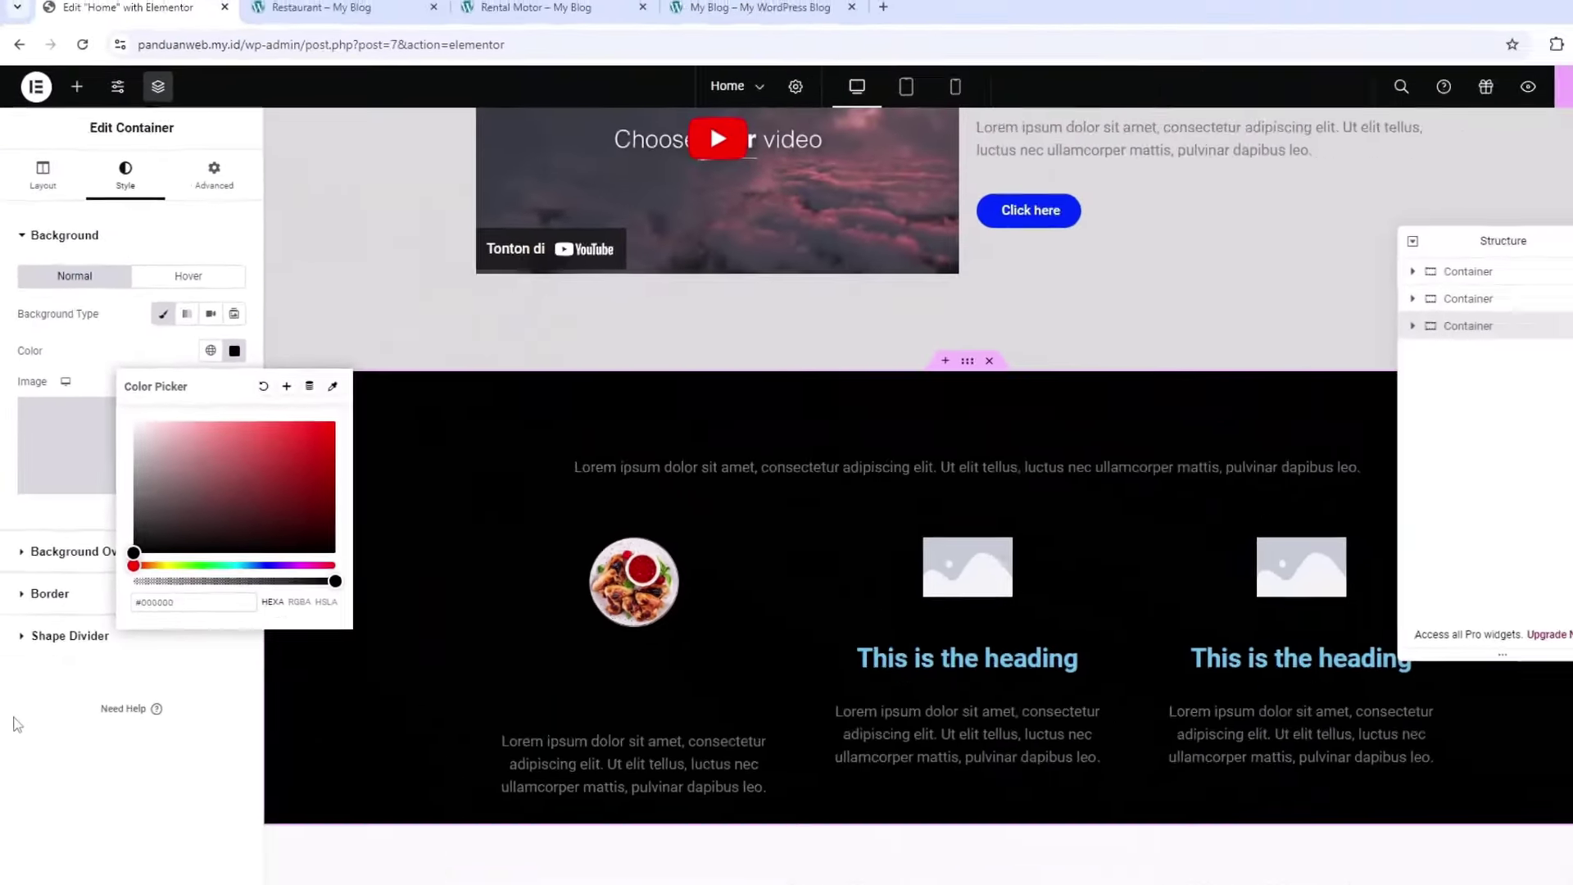
left_click(21, 884)
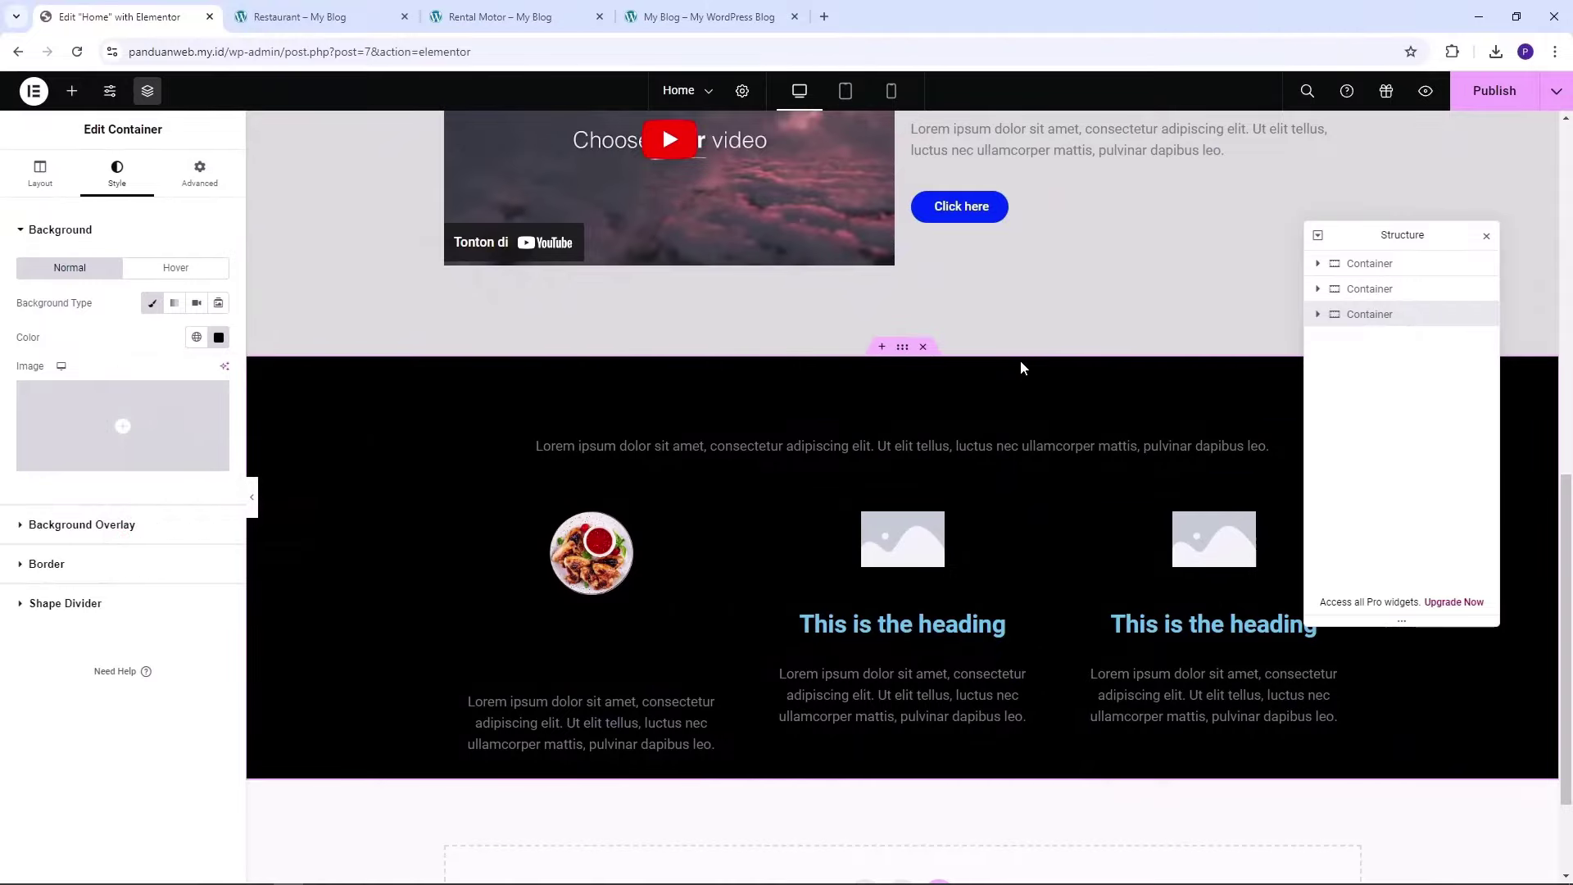
Expand the hero container in the Structure tree and select its text column container, heading, text editor and button in turn
scroll(1021, 362, "up", 10)
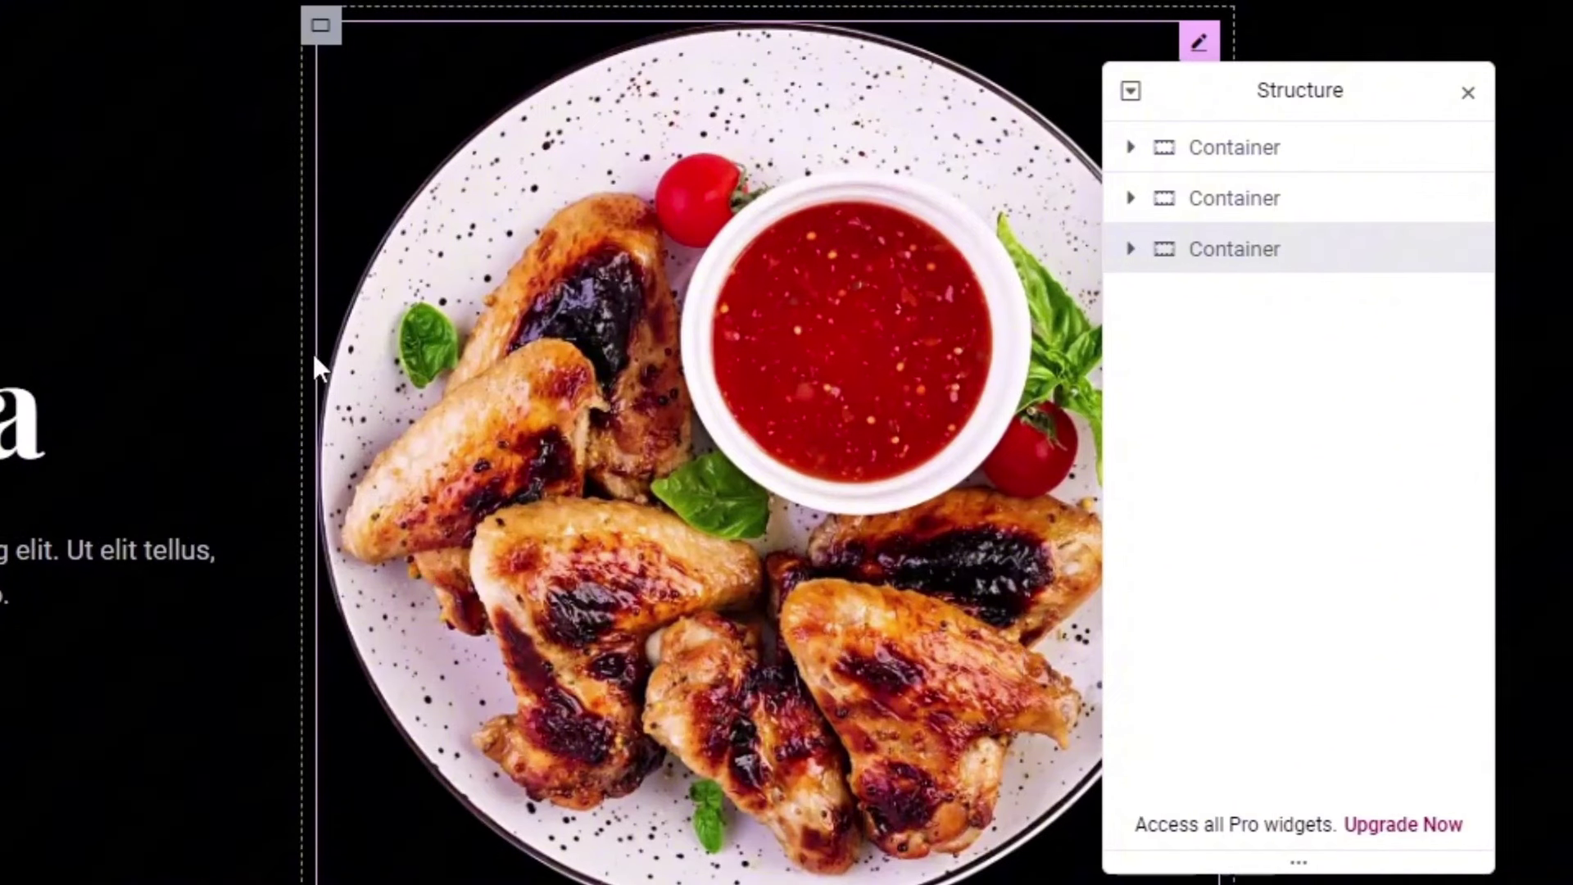
left_click(1272, 153)
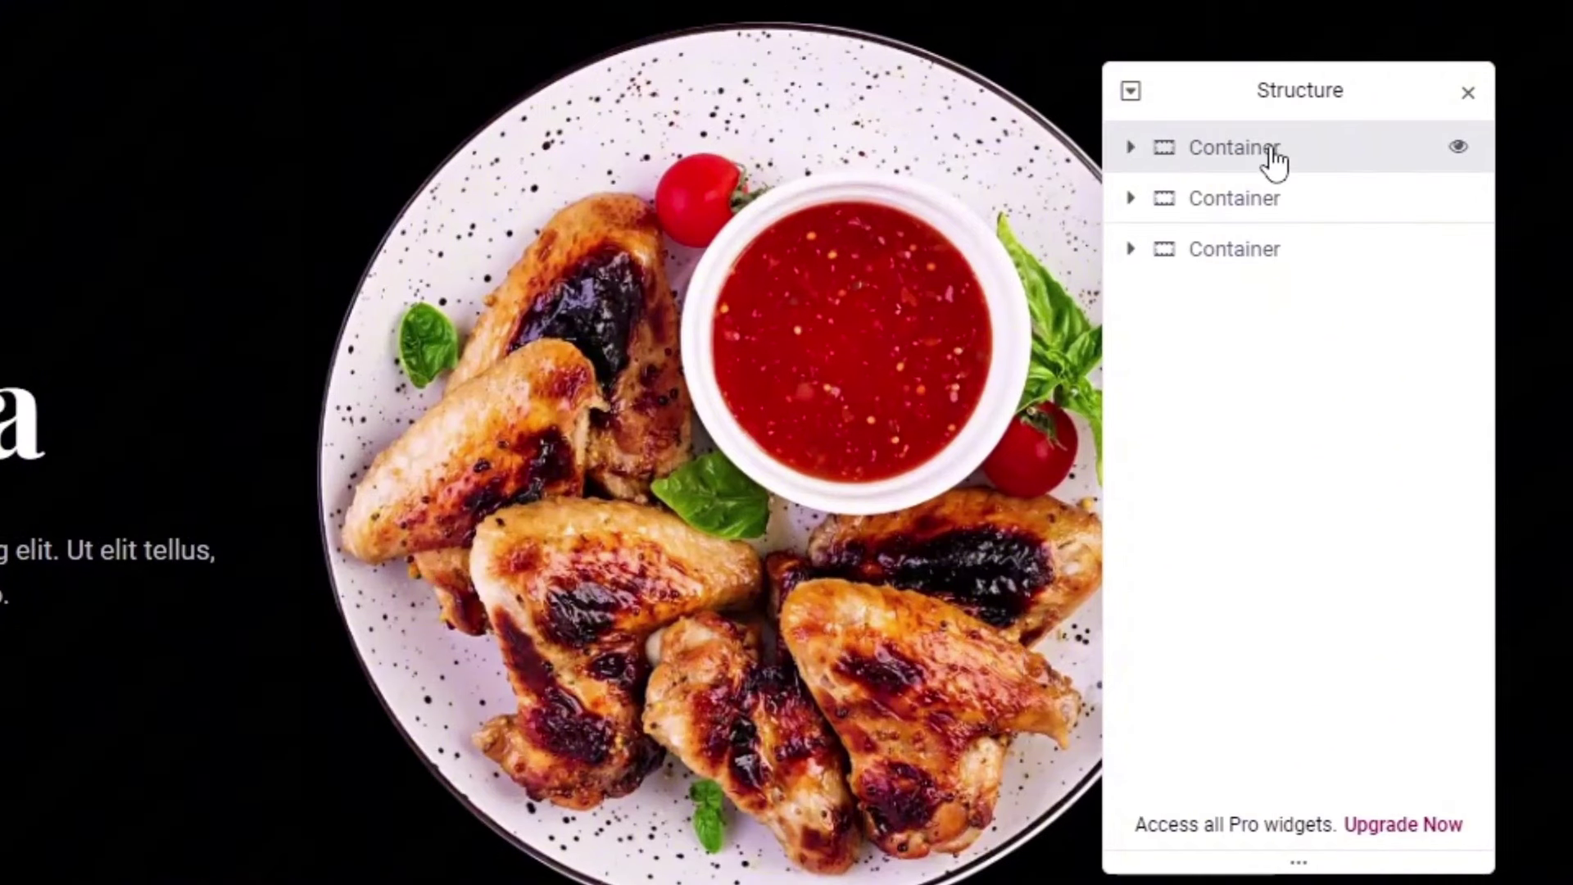
left_click(1131, 149)
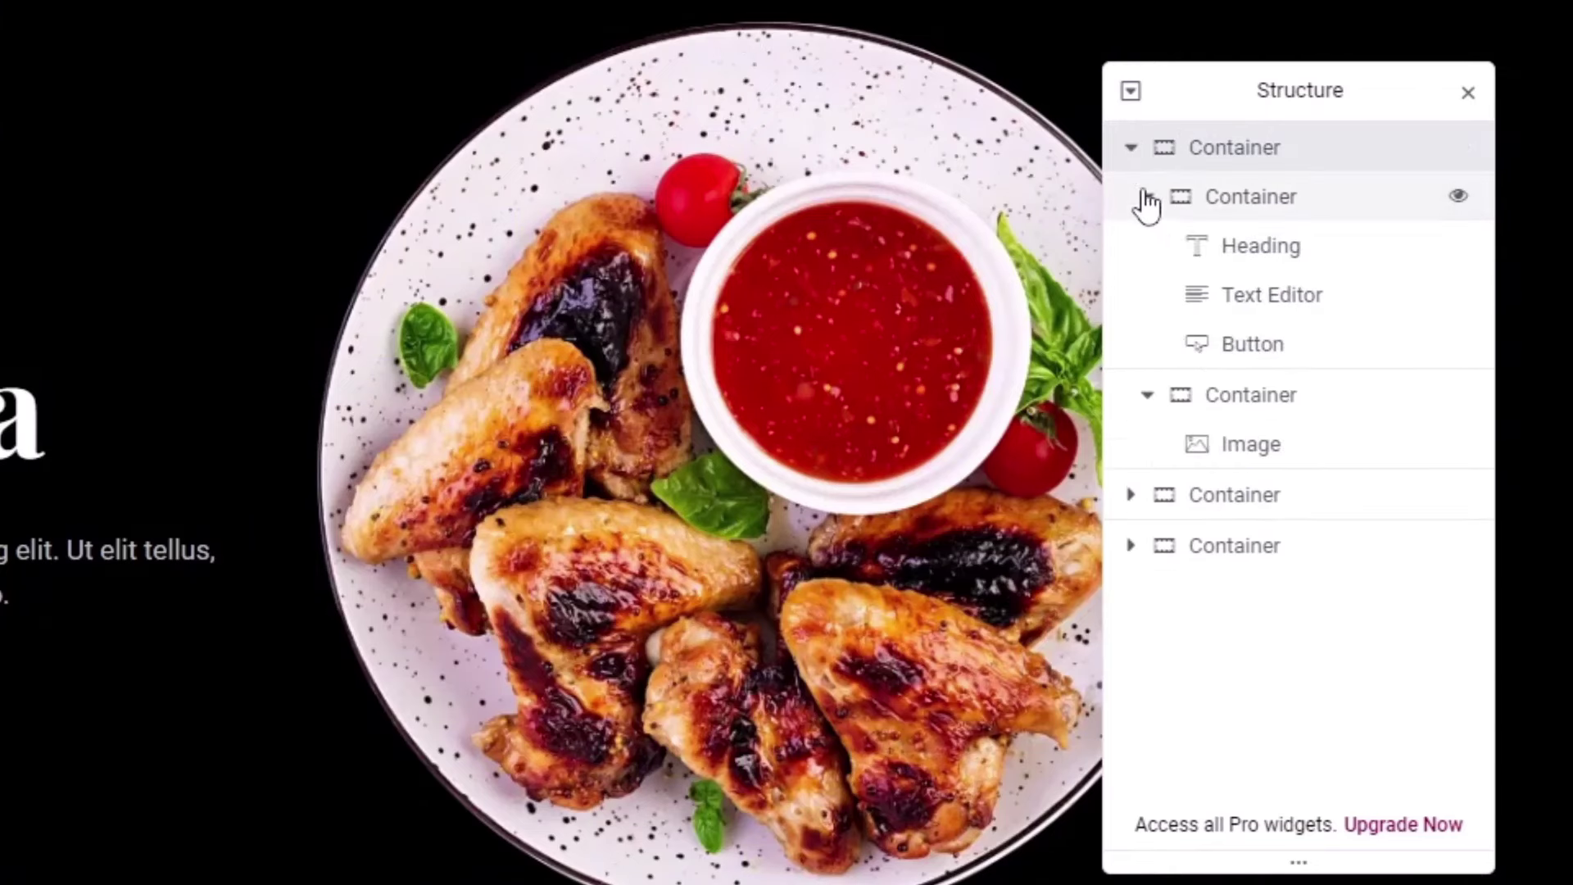
left_click(1225, 212)
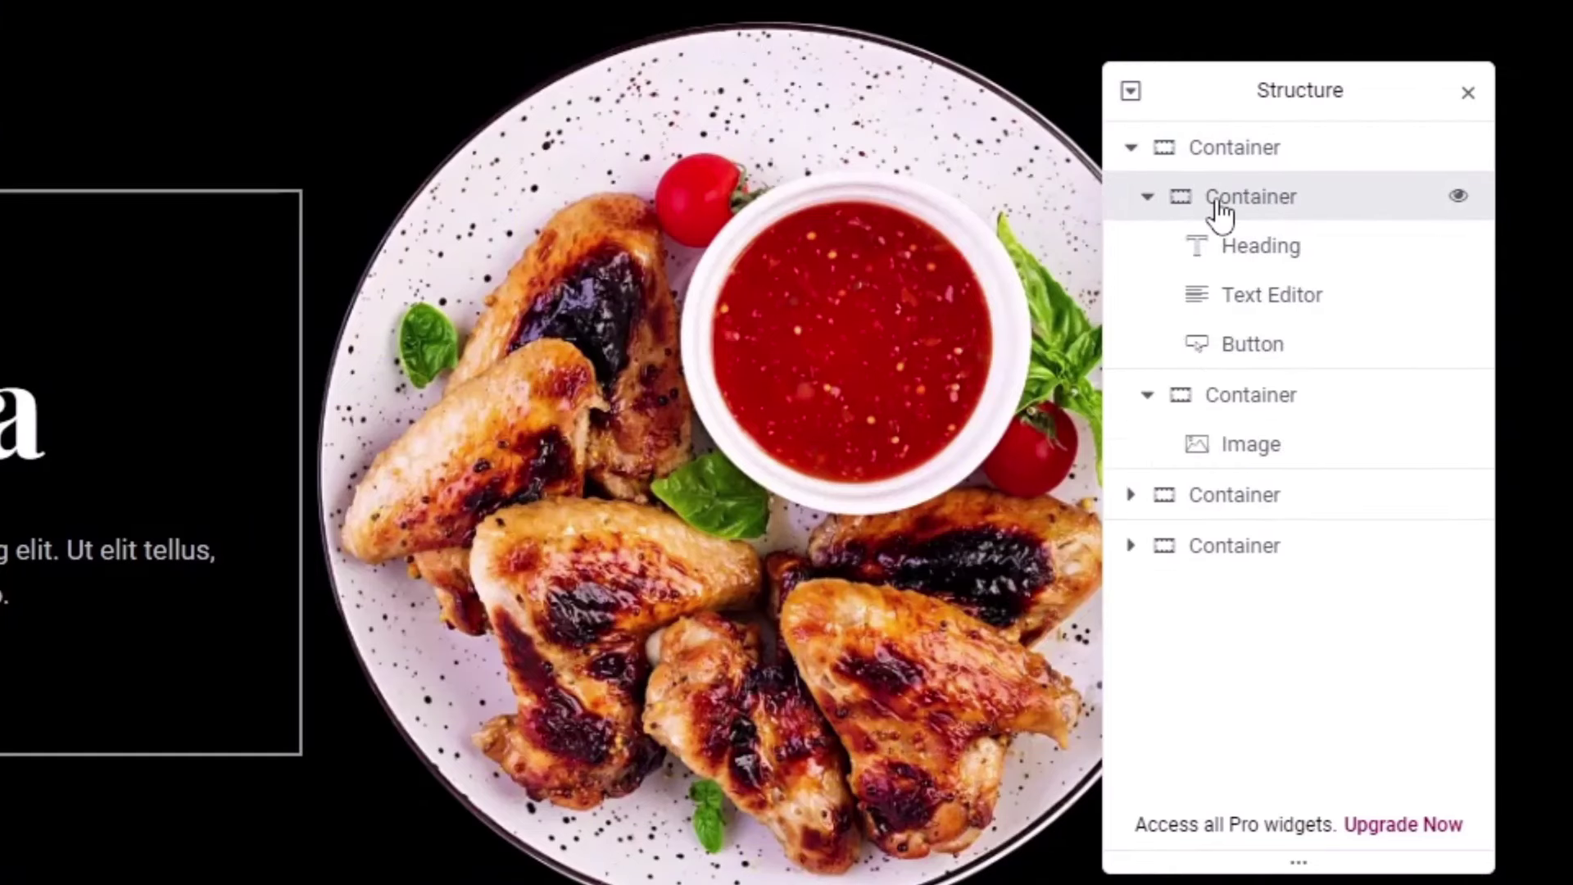
left_click(1257, 249)
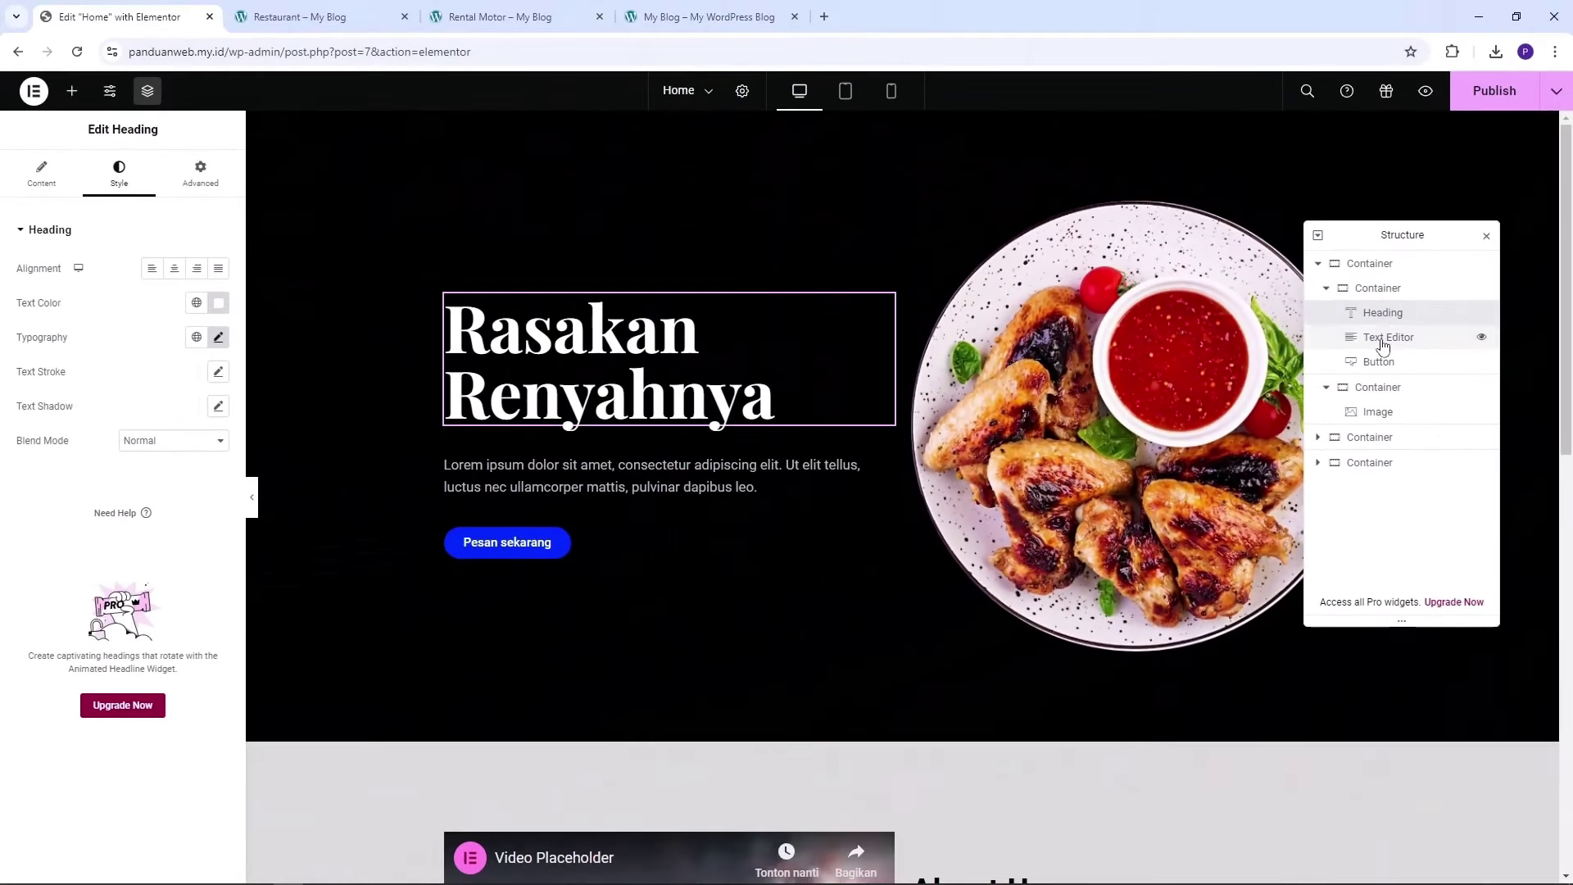
left_click(1382, 345)
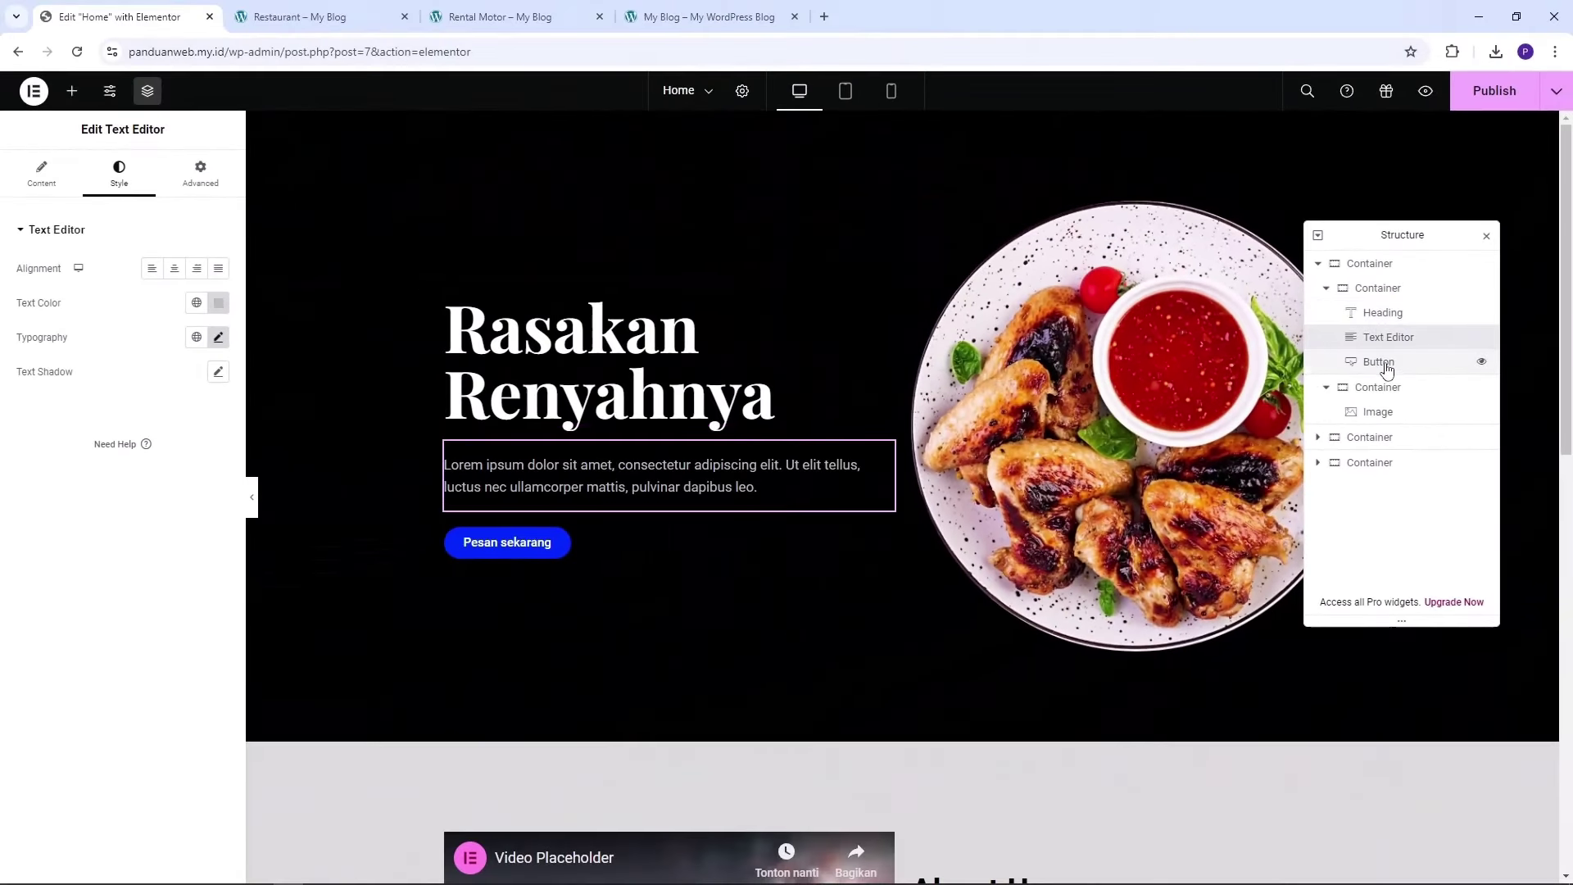
left_click(1384, 366)
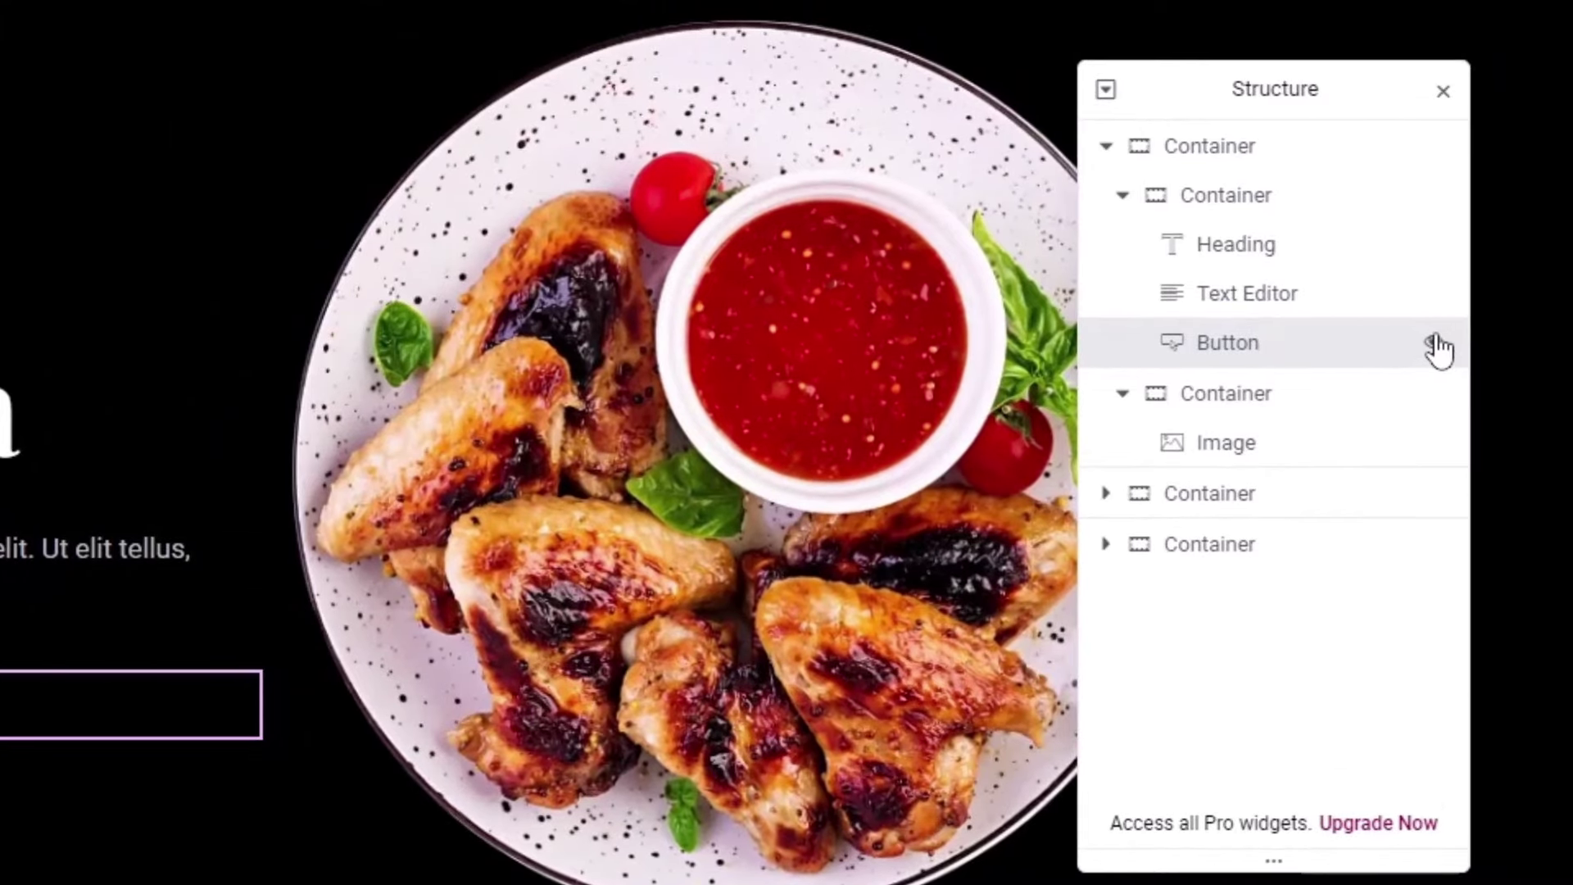
Hide the hero's button, text editor and heading through the Structure tree, and show all three again
left_click(1434, 344)
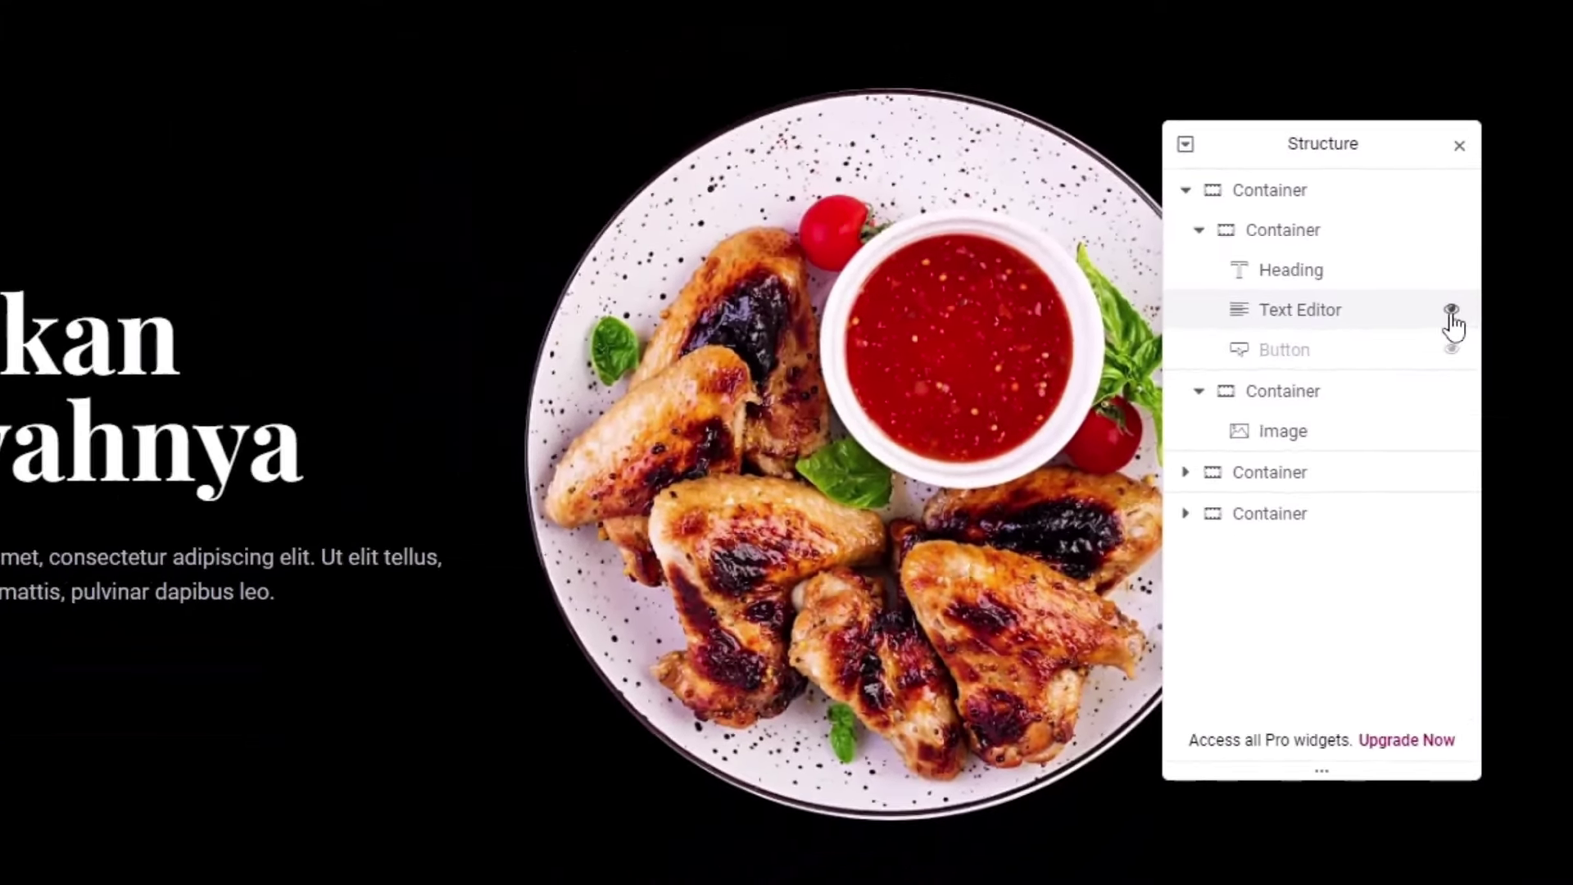
left_click(1435, 293)
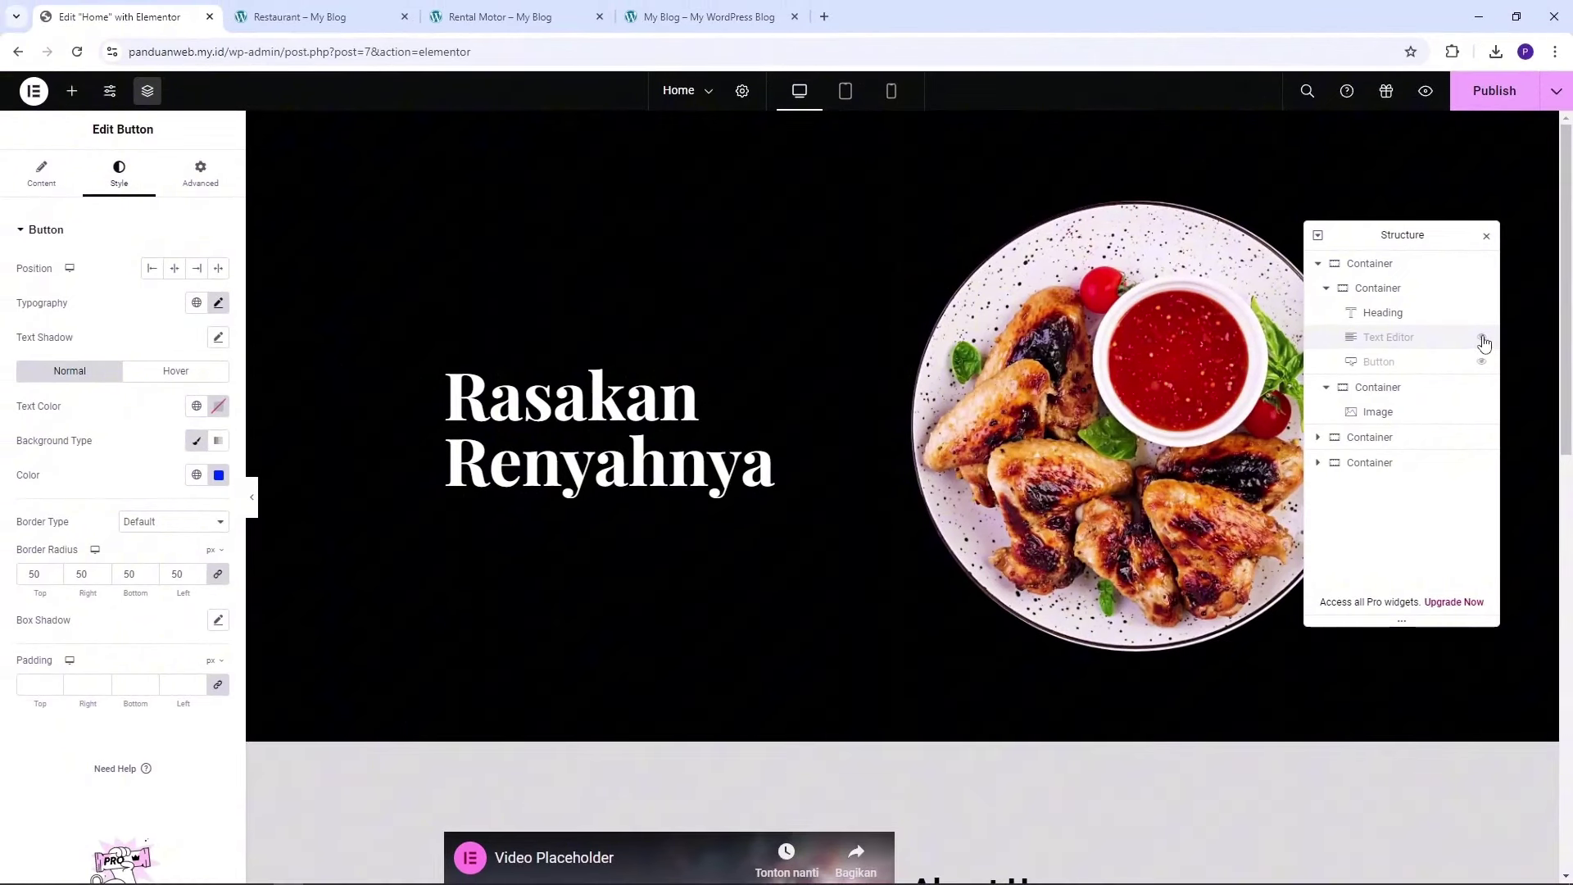
left_click(1481, 314)
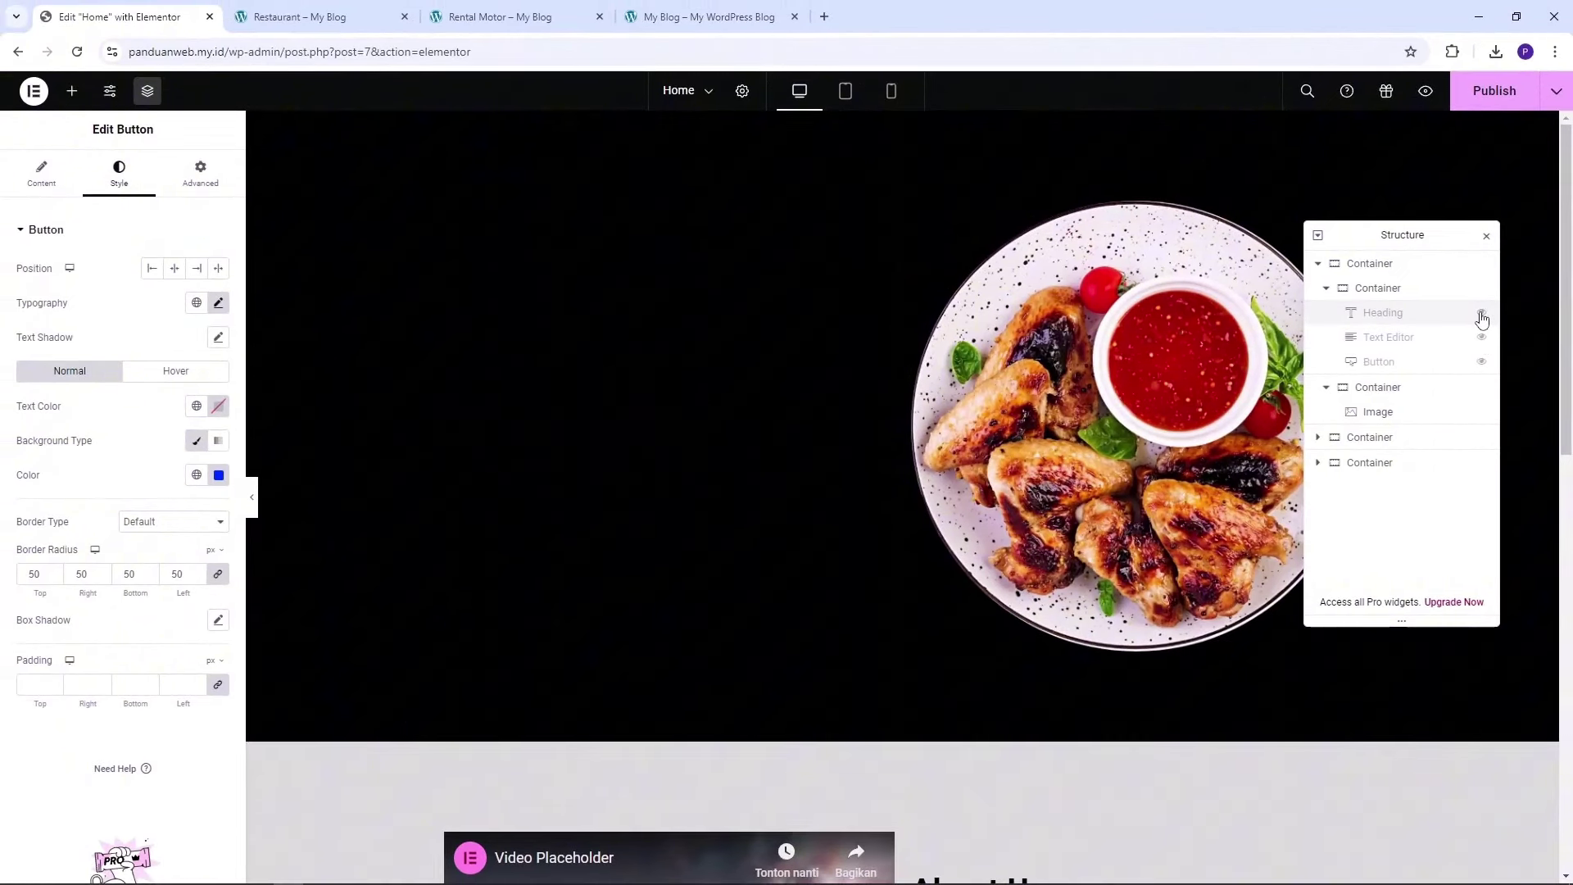
left_click(1481, 314)
left_click(1481, 337)
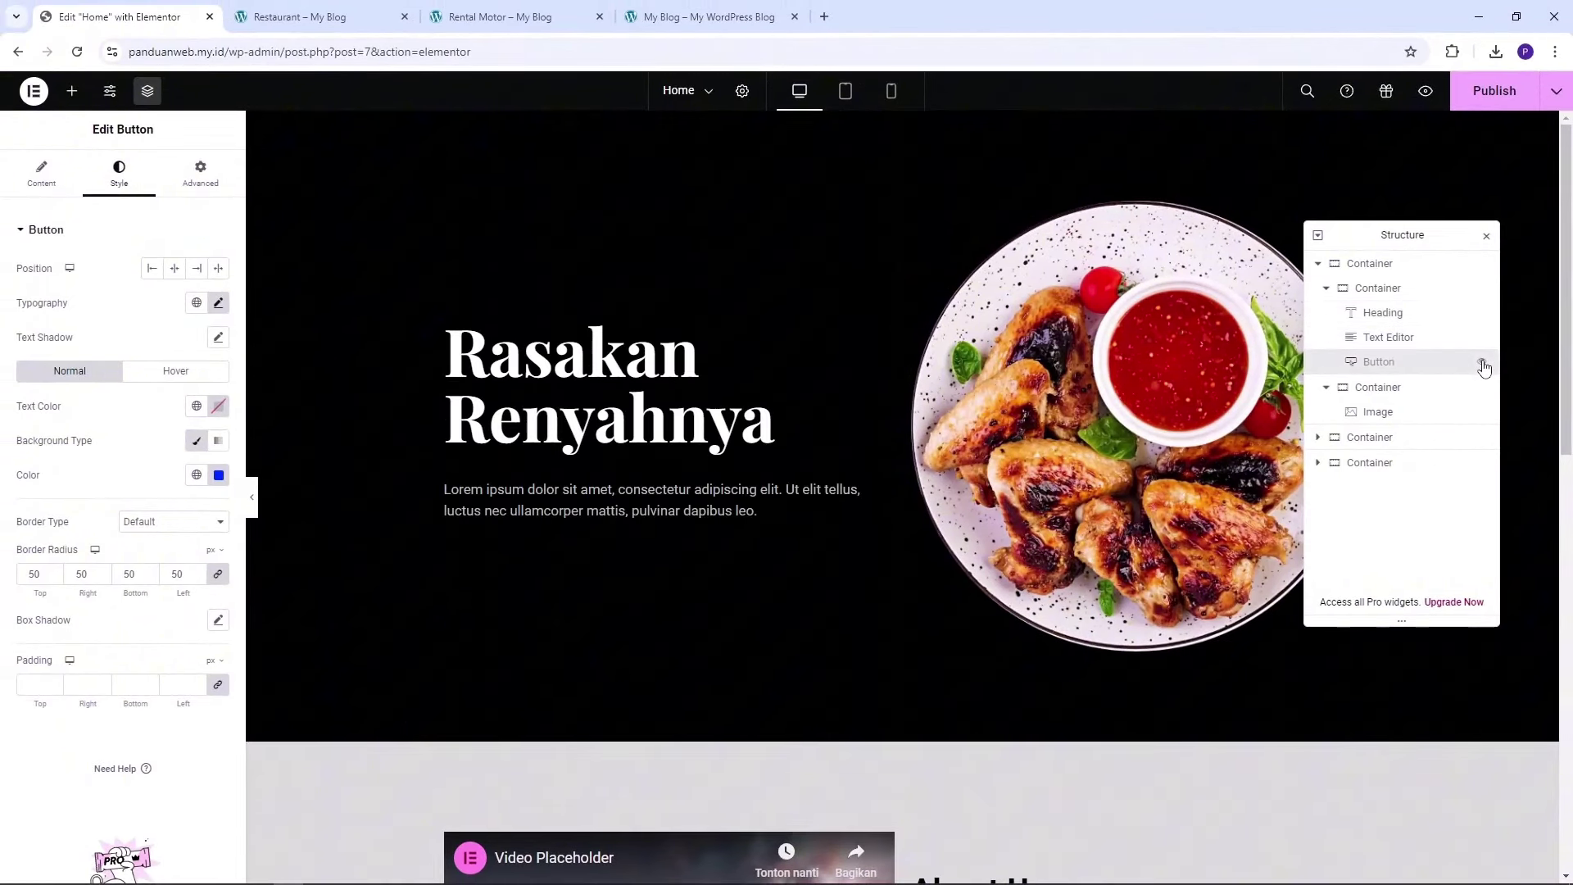
left_click(1482, 362)
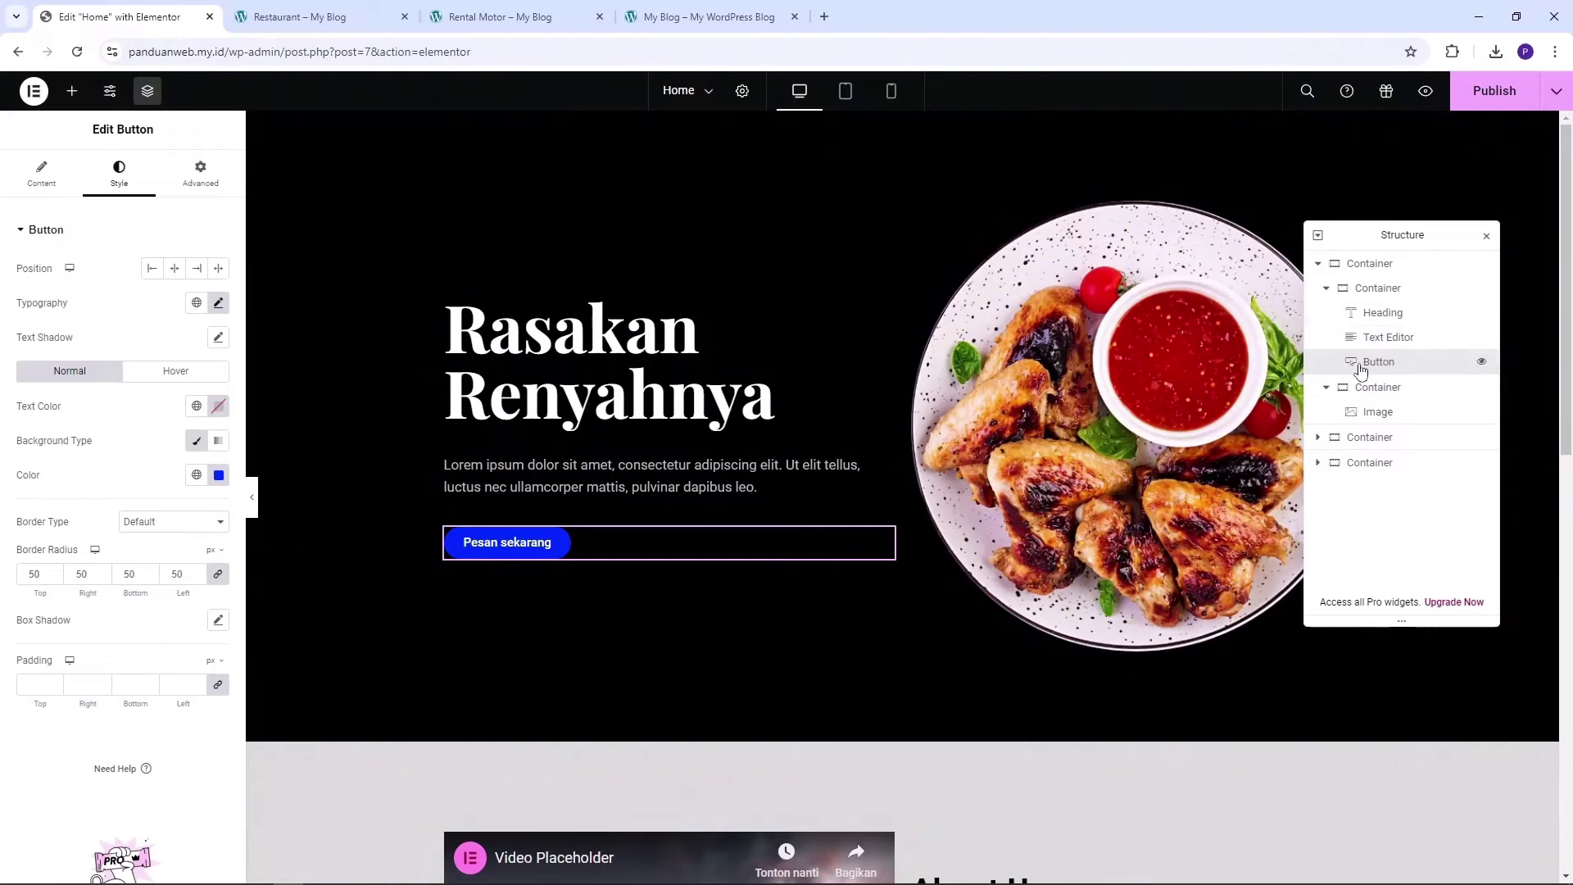
Collapse the hero's text column and outer container in the Structure tree and shift the Structure window slightly upward
left_click(1325, 288)
left_click(1316, 263)
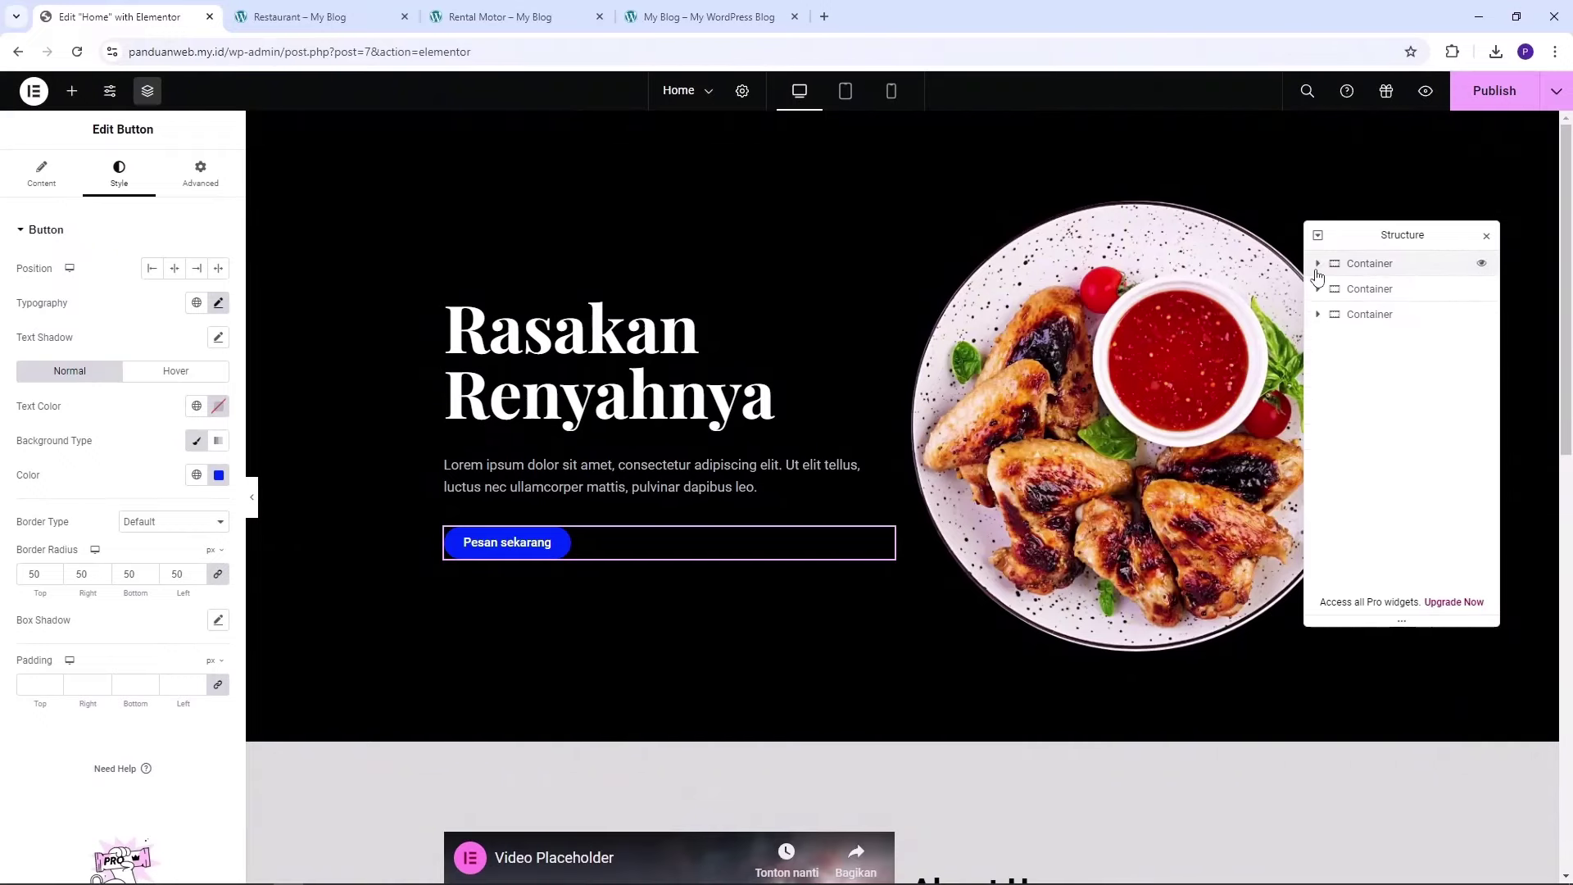
scroll(951, 418, "down", 10)
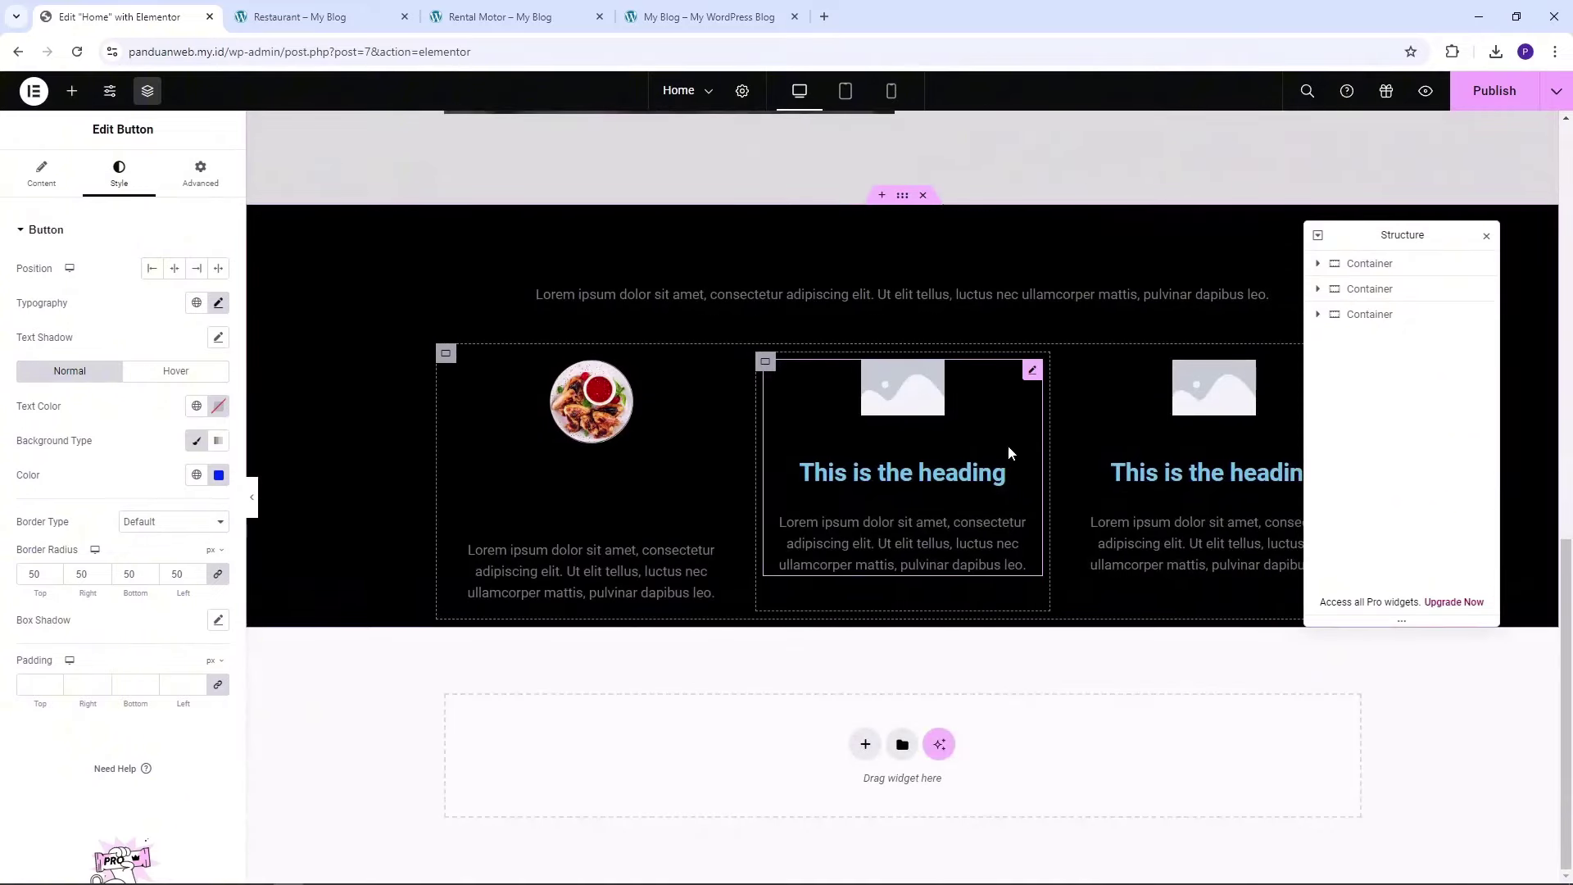
scroll(1009, 453, "up", 10)
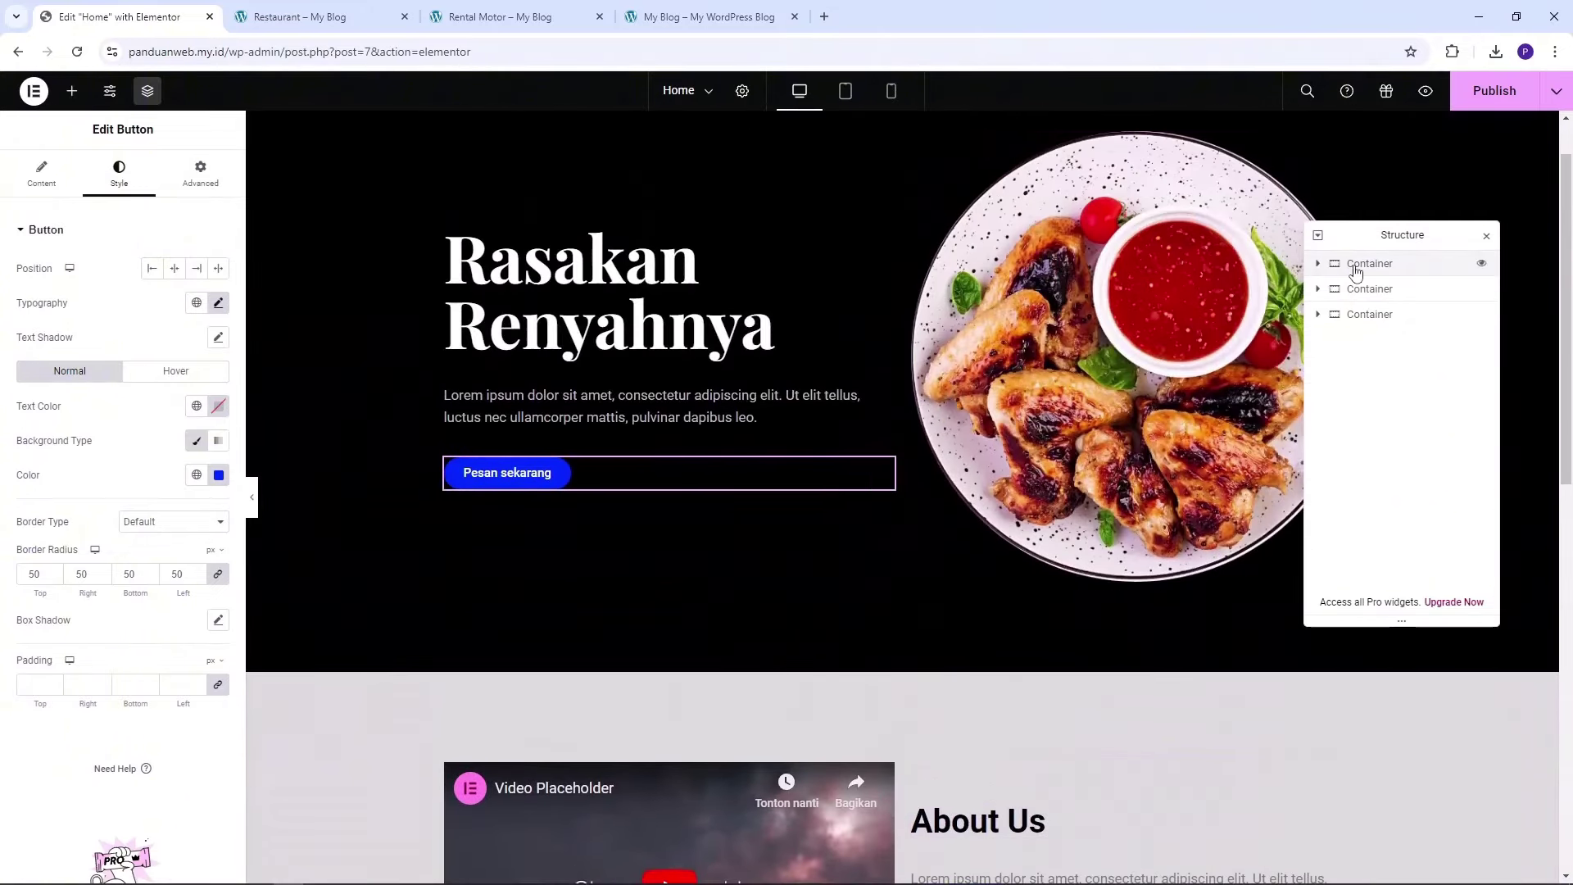
mouse_move(1380, 235)
left_mouse_down()
mouse_move(1248, 242)
mouse_move(1288, 263)
mouse_move(1374, 217)
left_mouse_up()
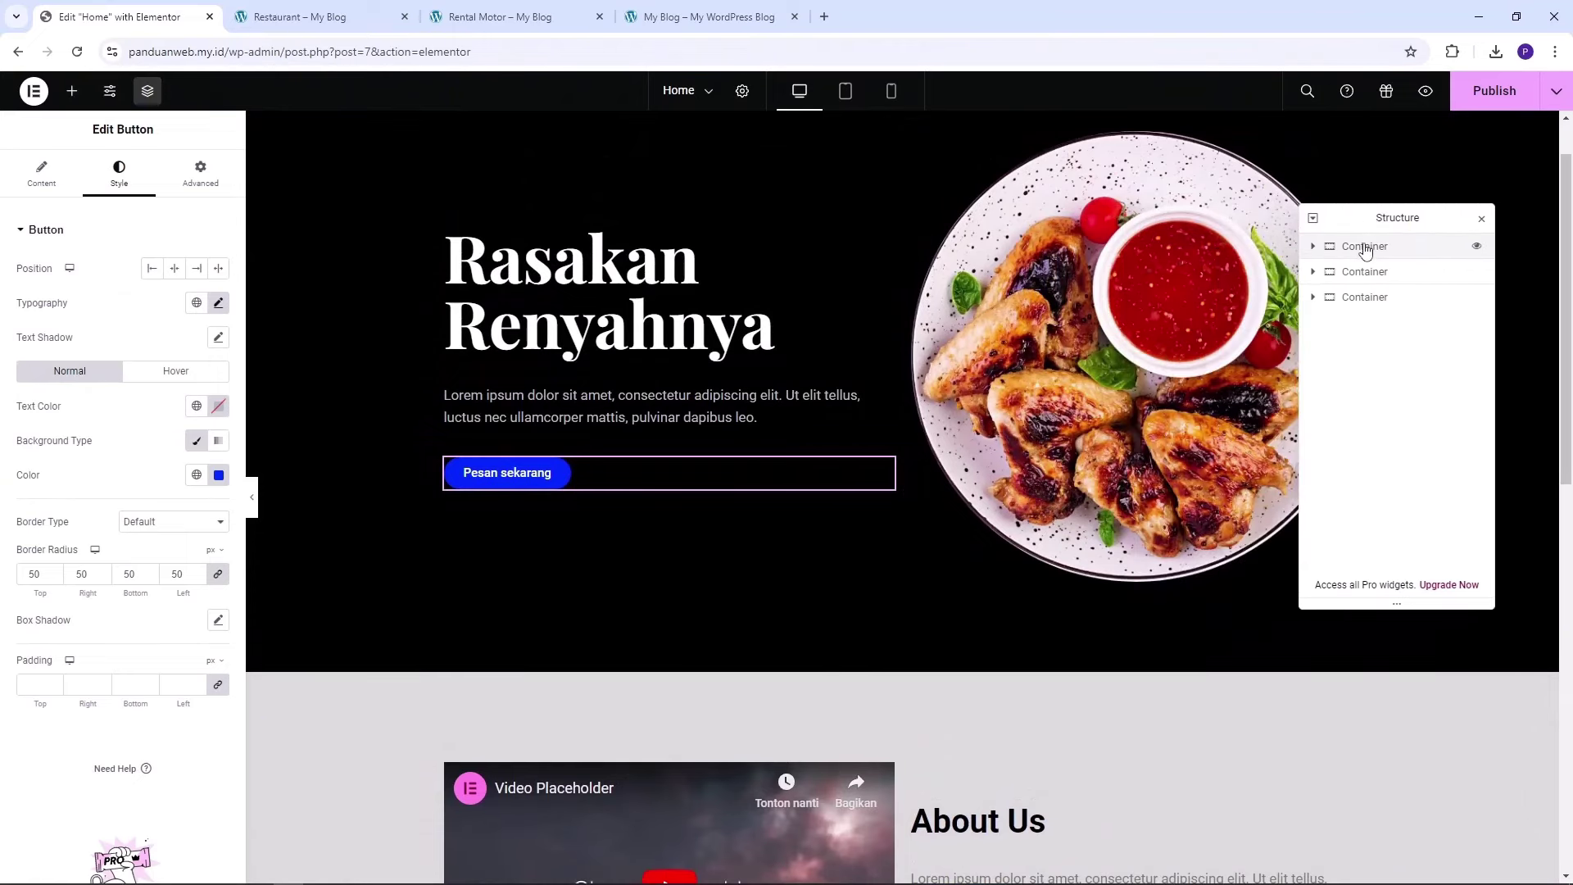
Expand the hero container in the Structure tree and select the Image widget in its second column
left_click(1365, 247)
left_click(1313, 246)
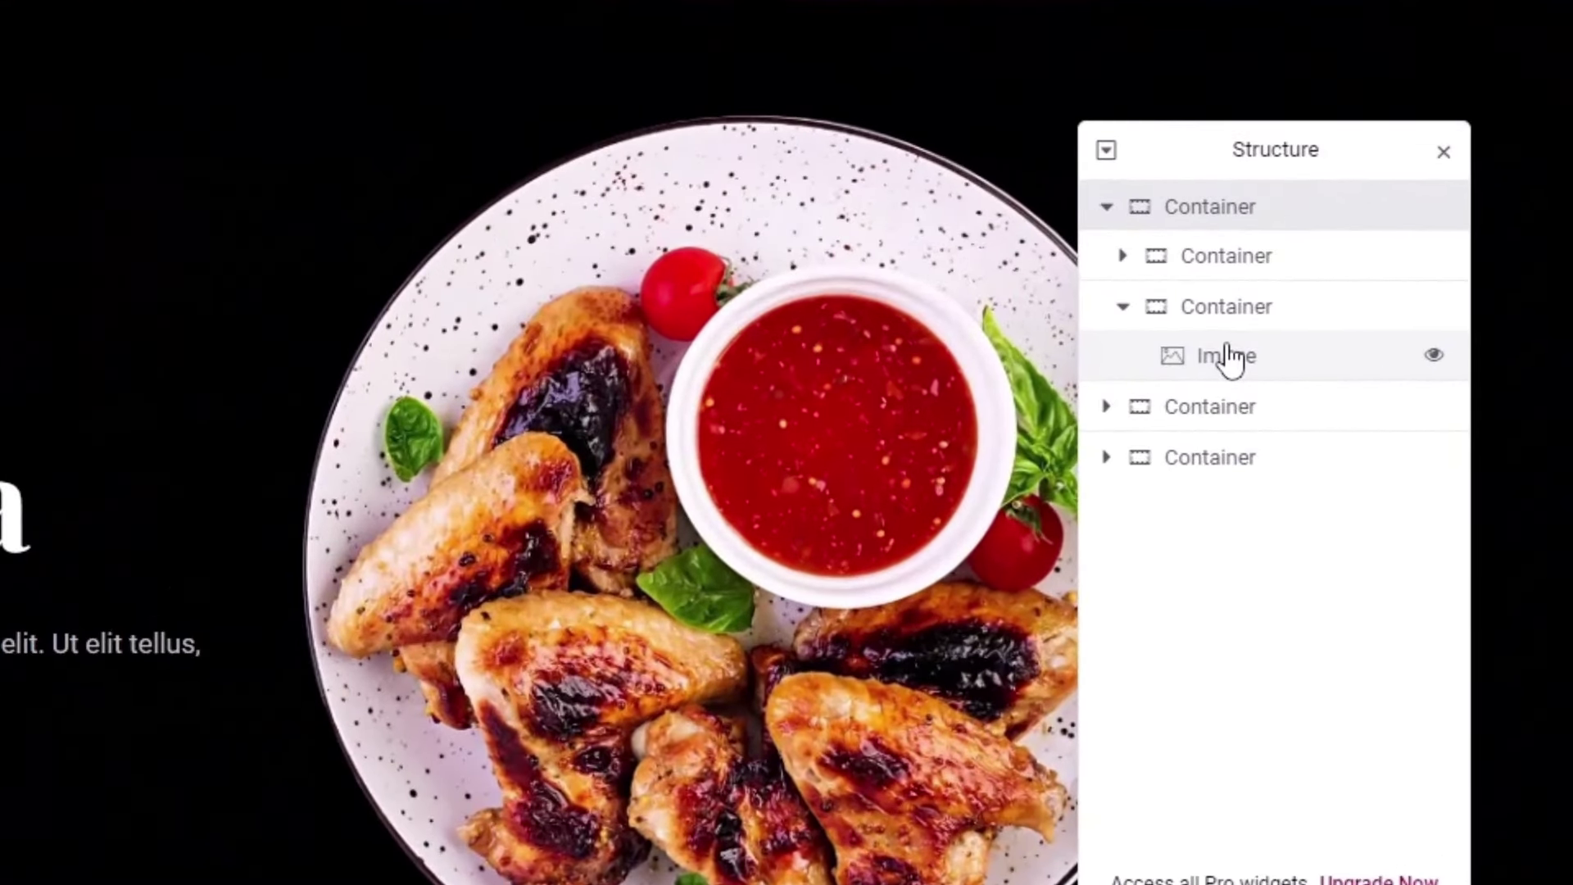
left_click(1376, 321)
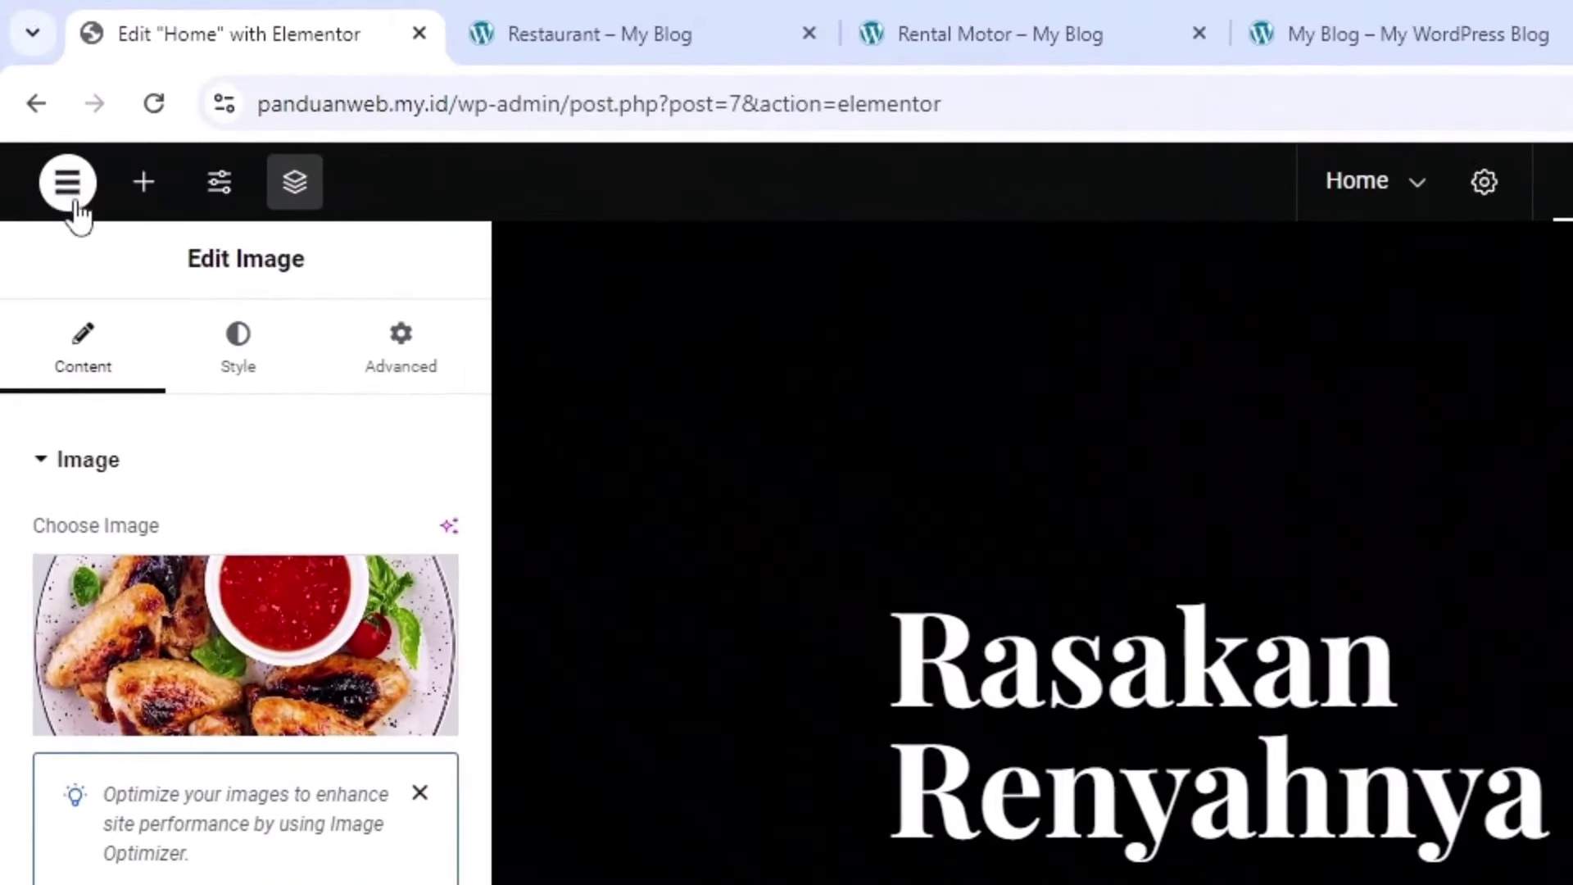
Open the Theme Builder, look over the available site parts, and return to the Home page editor
left_click(68, 196)
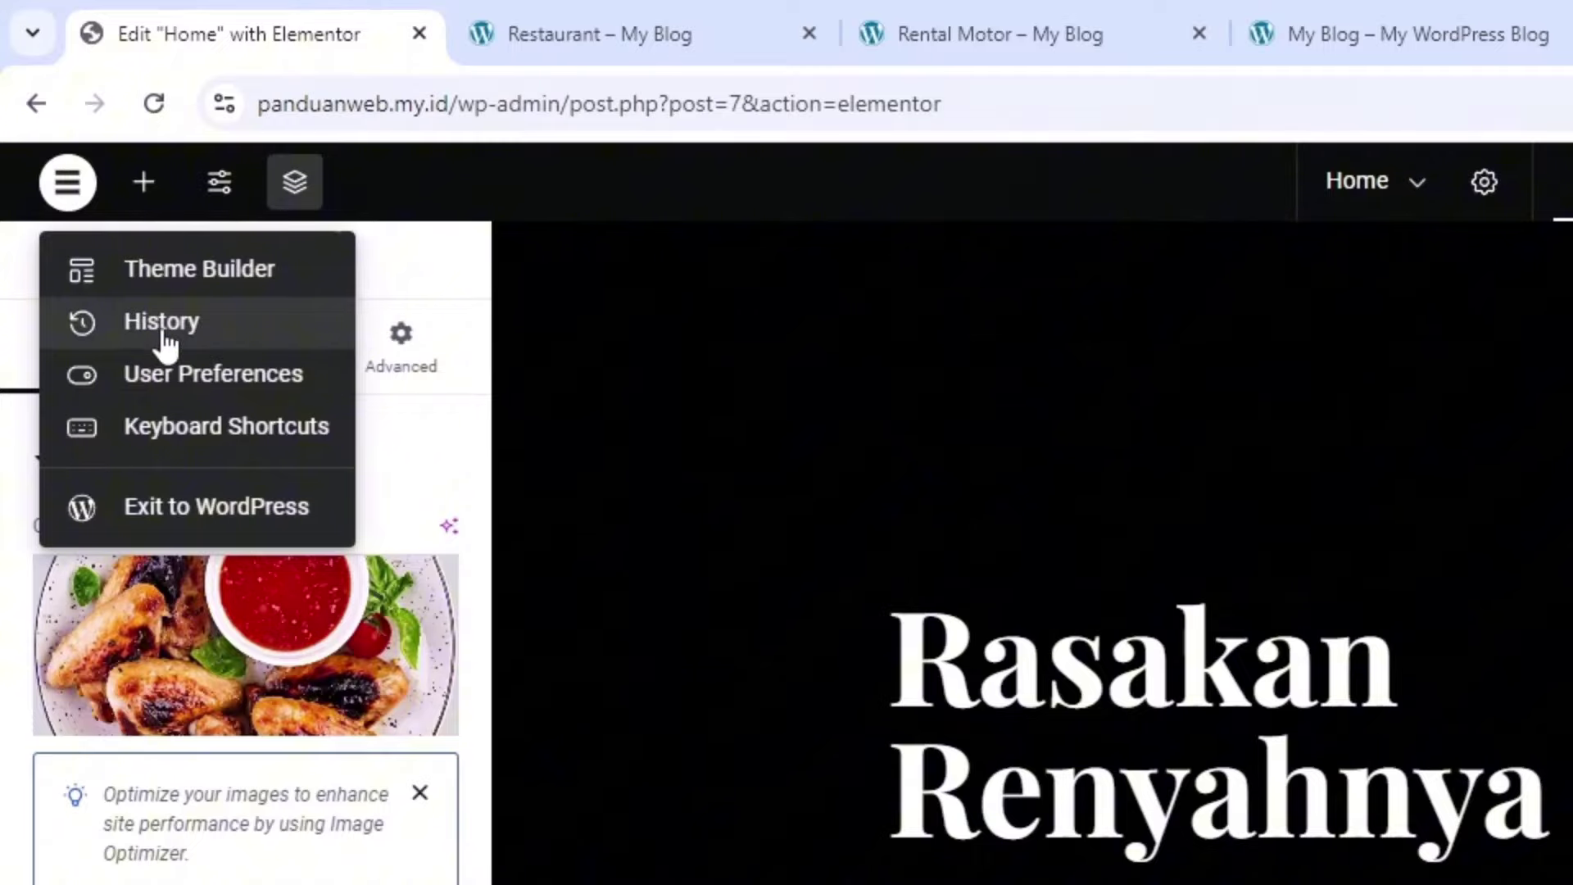
left_click(192, 269)
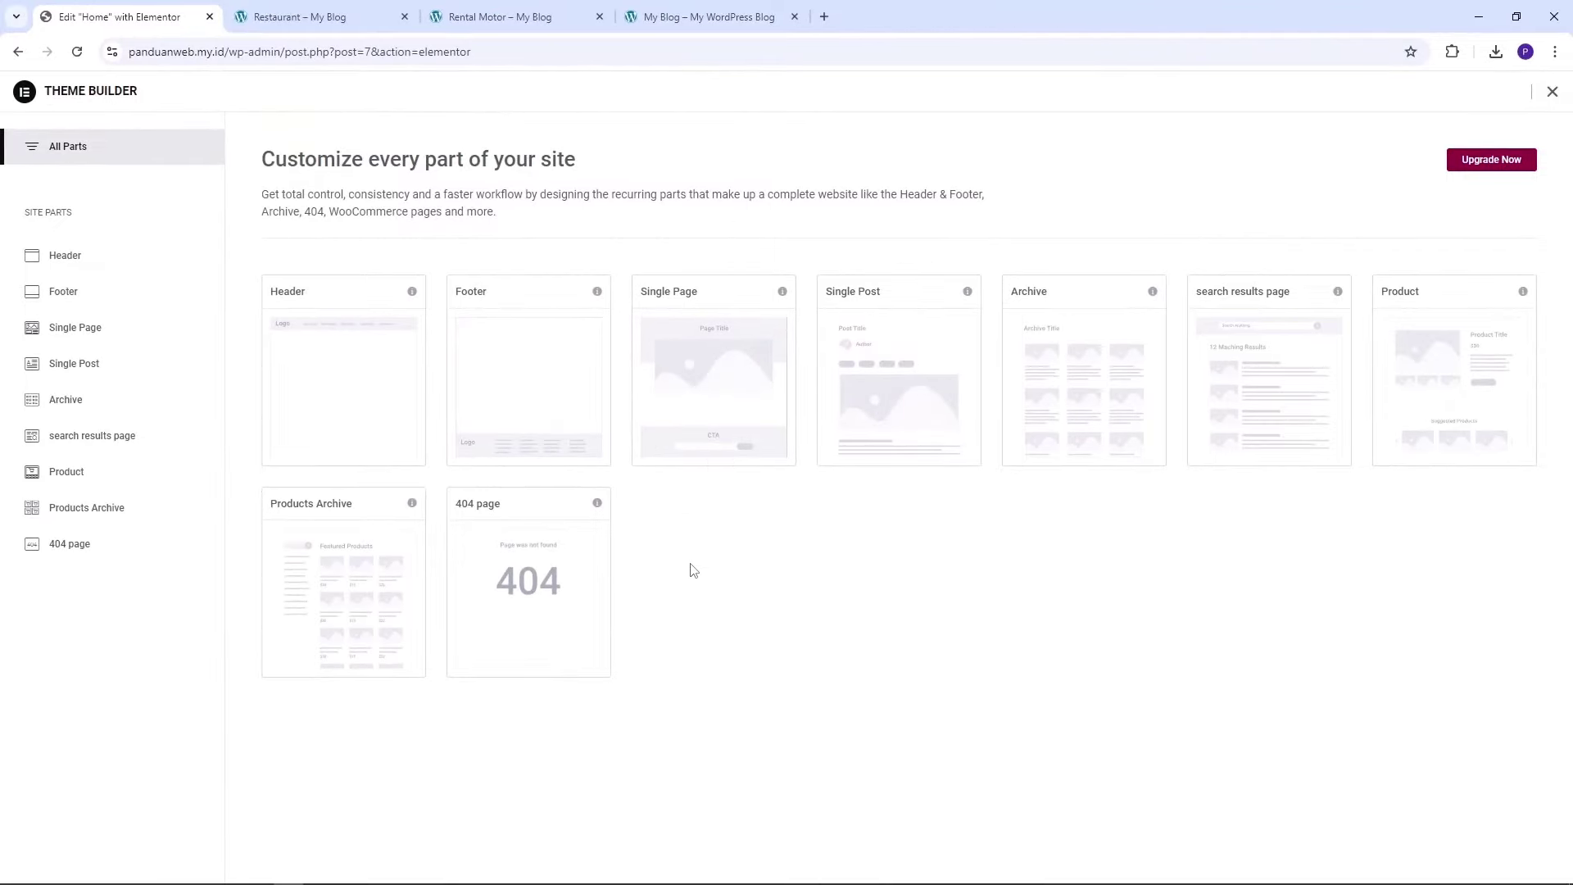
mouse_move(471, 362)
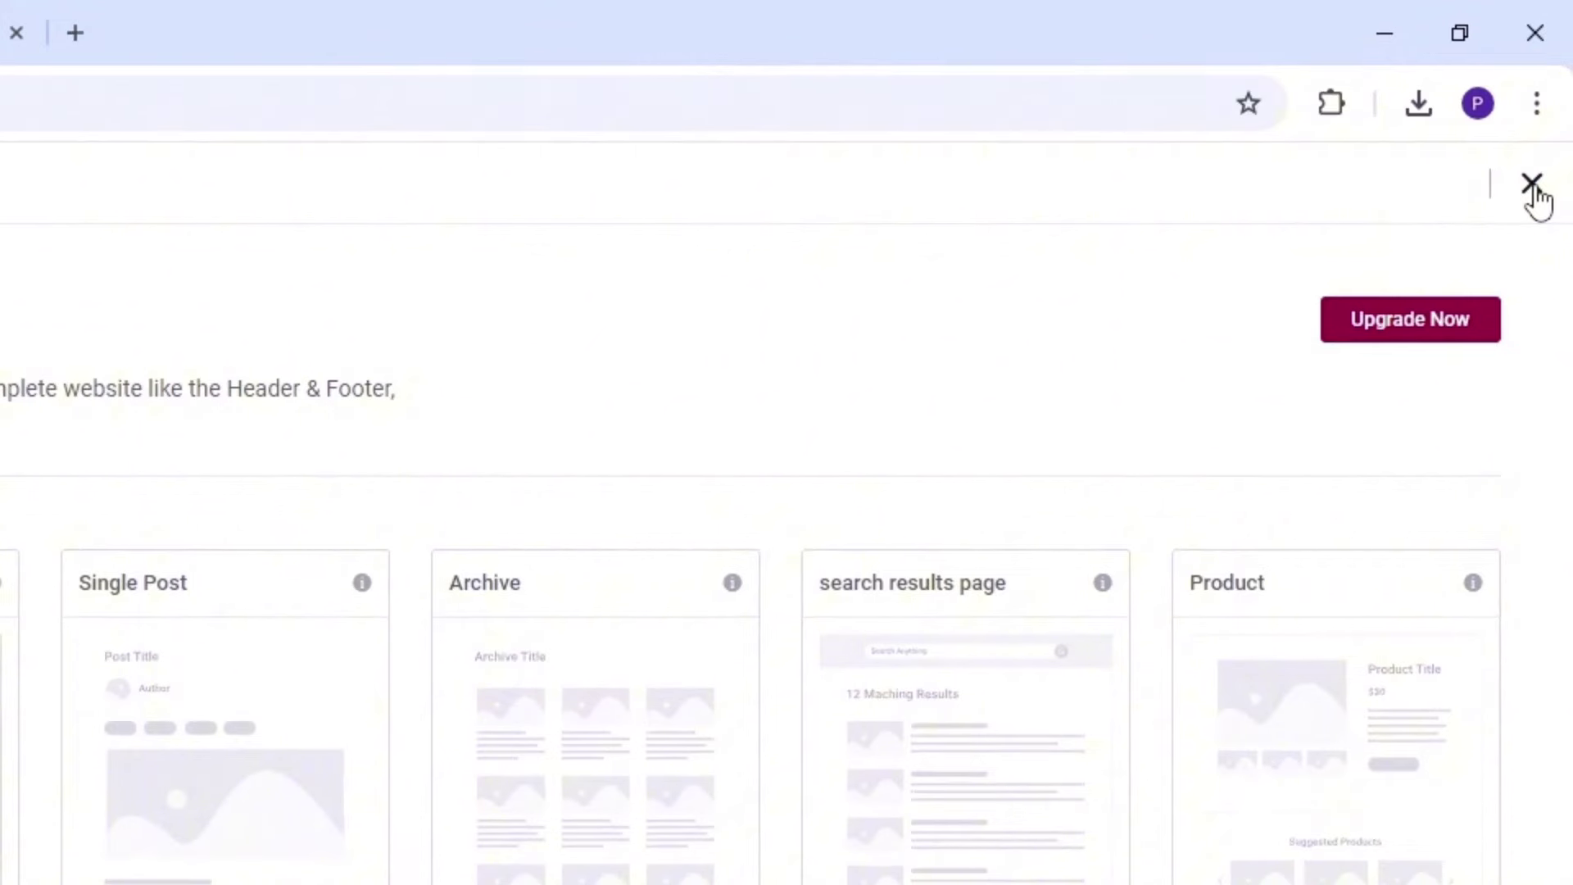
left_click(1532, 184)
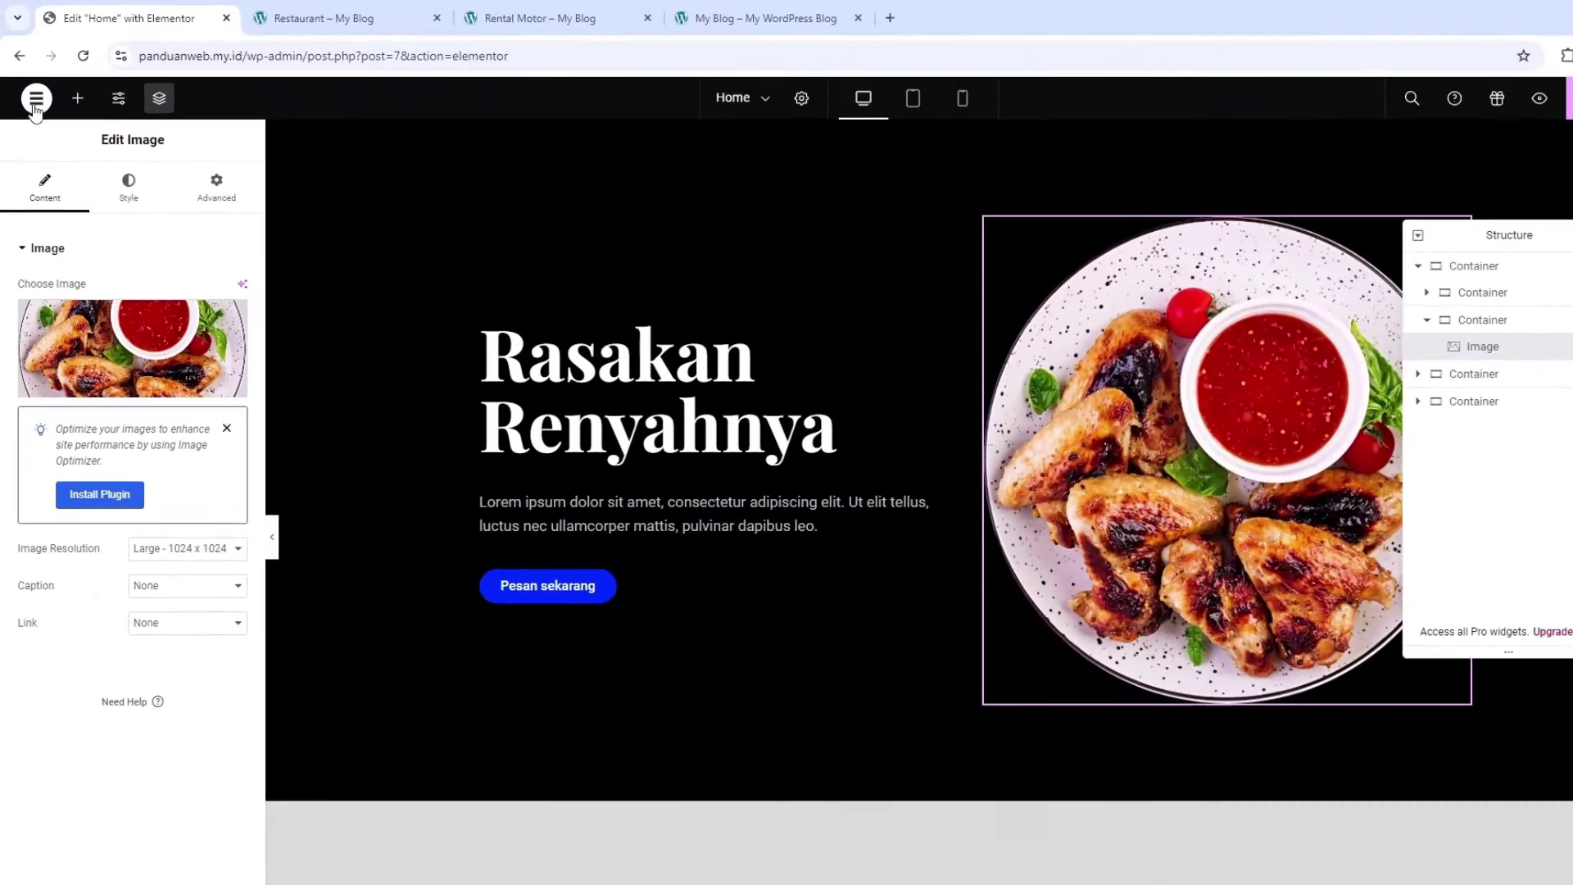
Open the editing History and revert the page to the "Container Background Type Edited" action
left_click(35, 102)
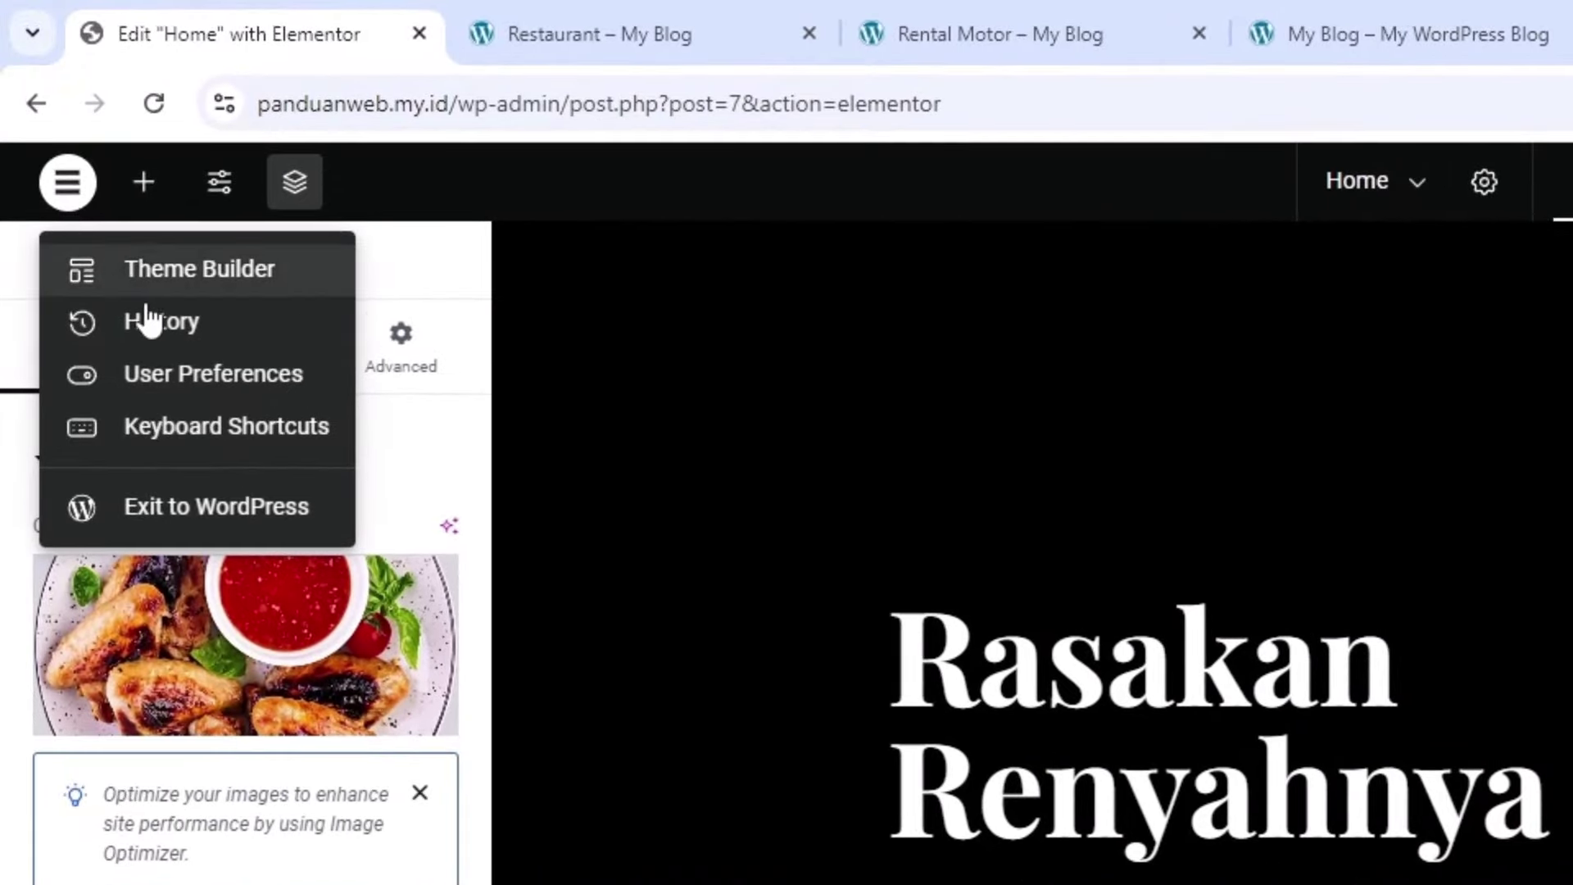
left_click(166, 326)
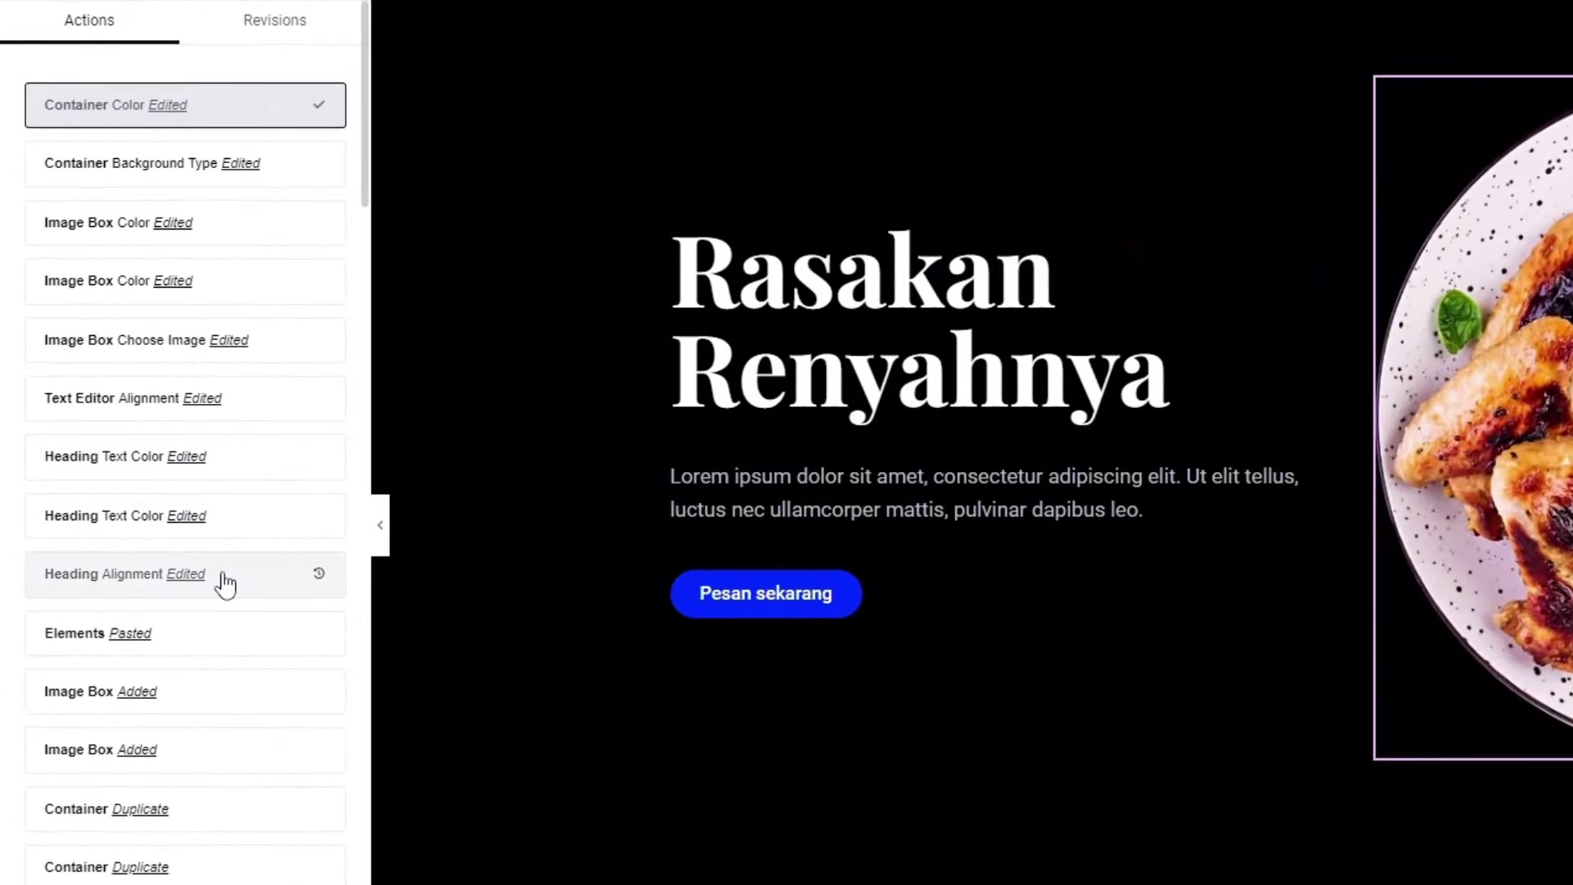
scroll(1134, 585, "down", 5)
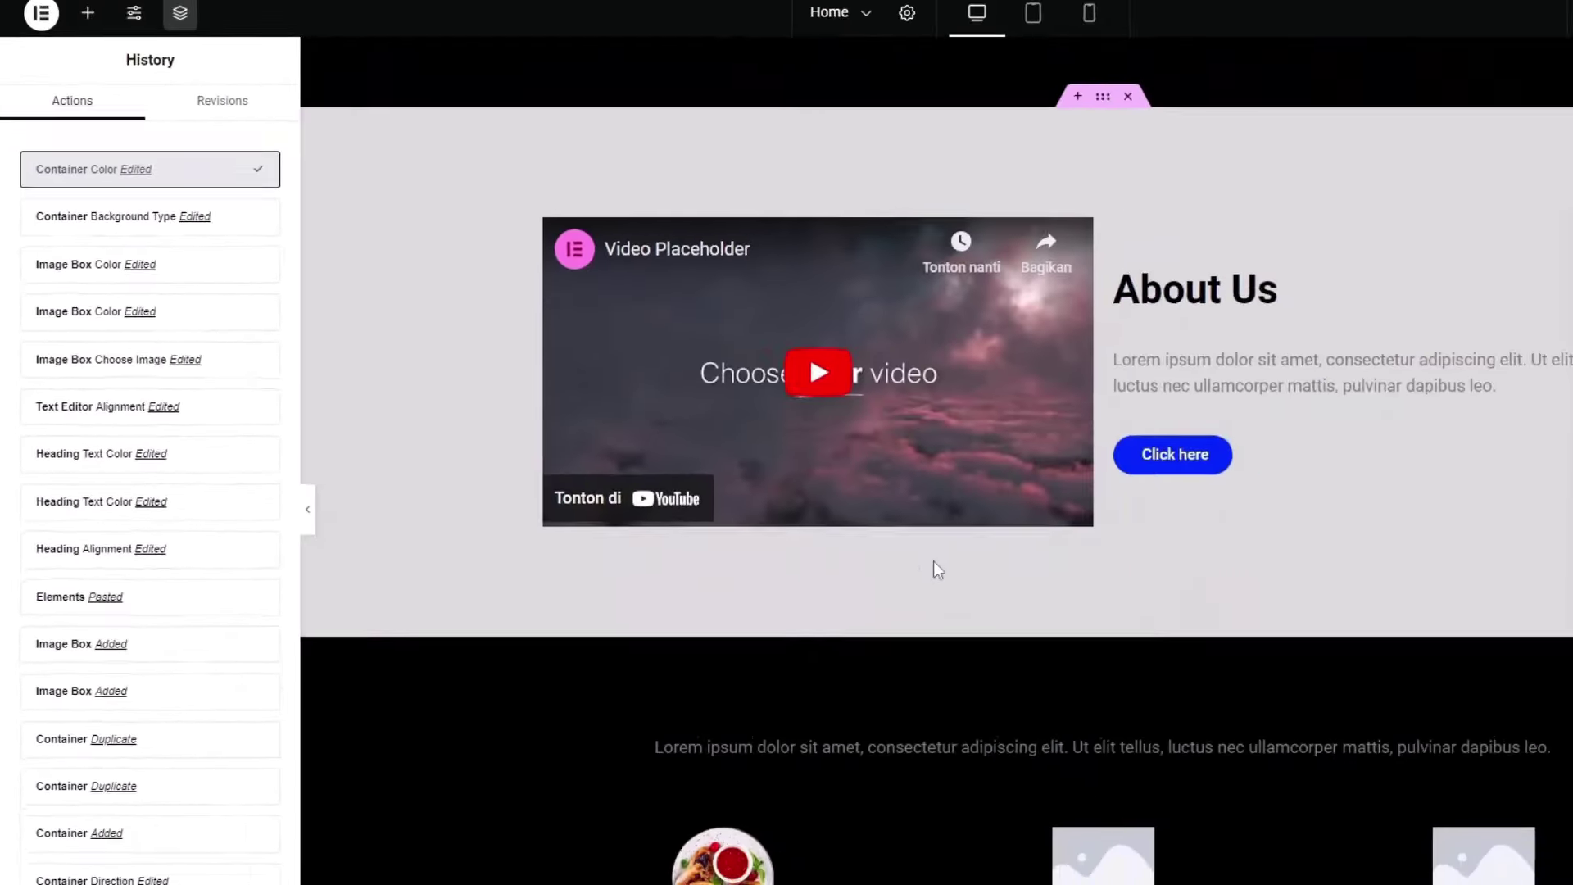
scroll(938, 570, "down", 5)
scroll(1291, 614, "up", 3)
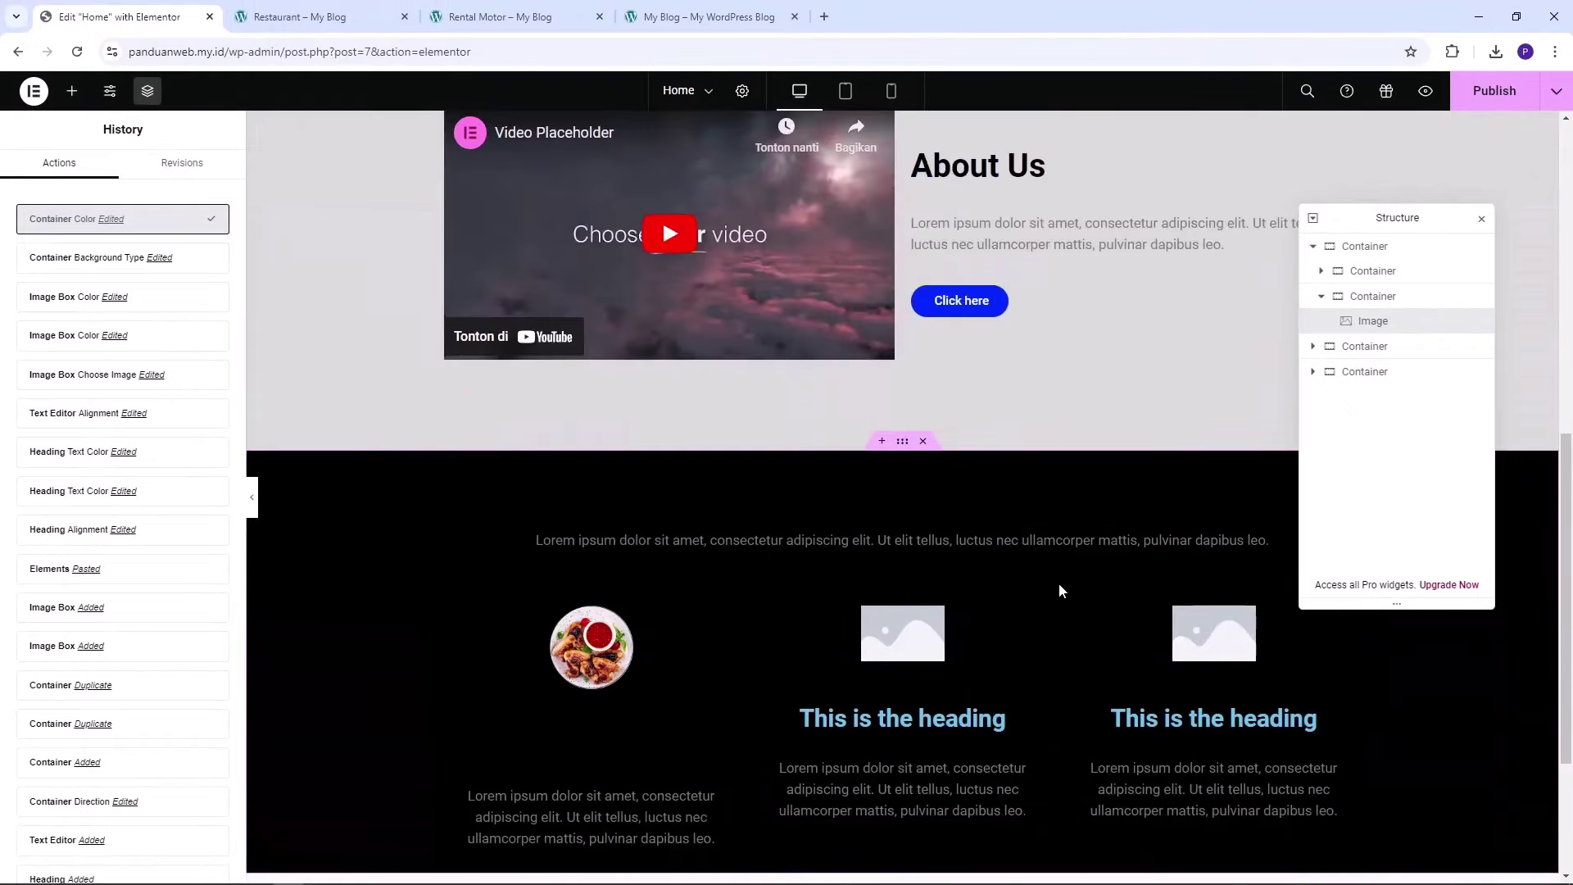
scroll(1048, 578, "down", 3)
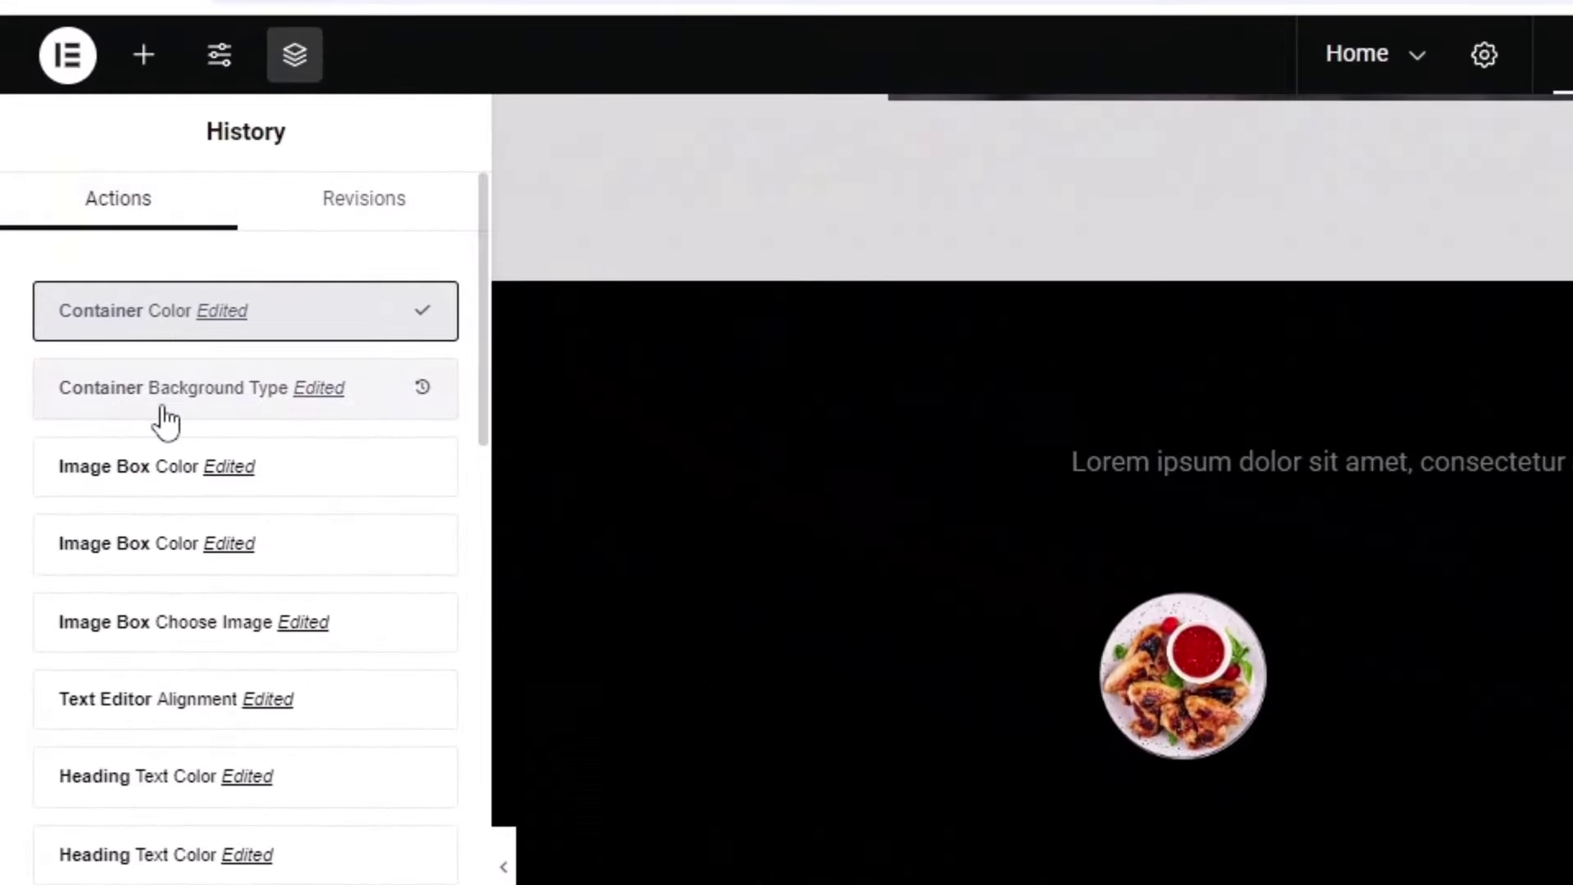
left_click(166, 422)
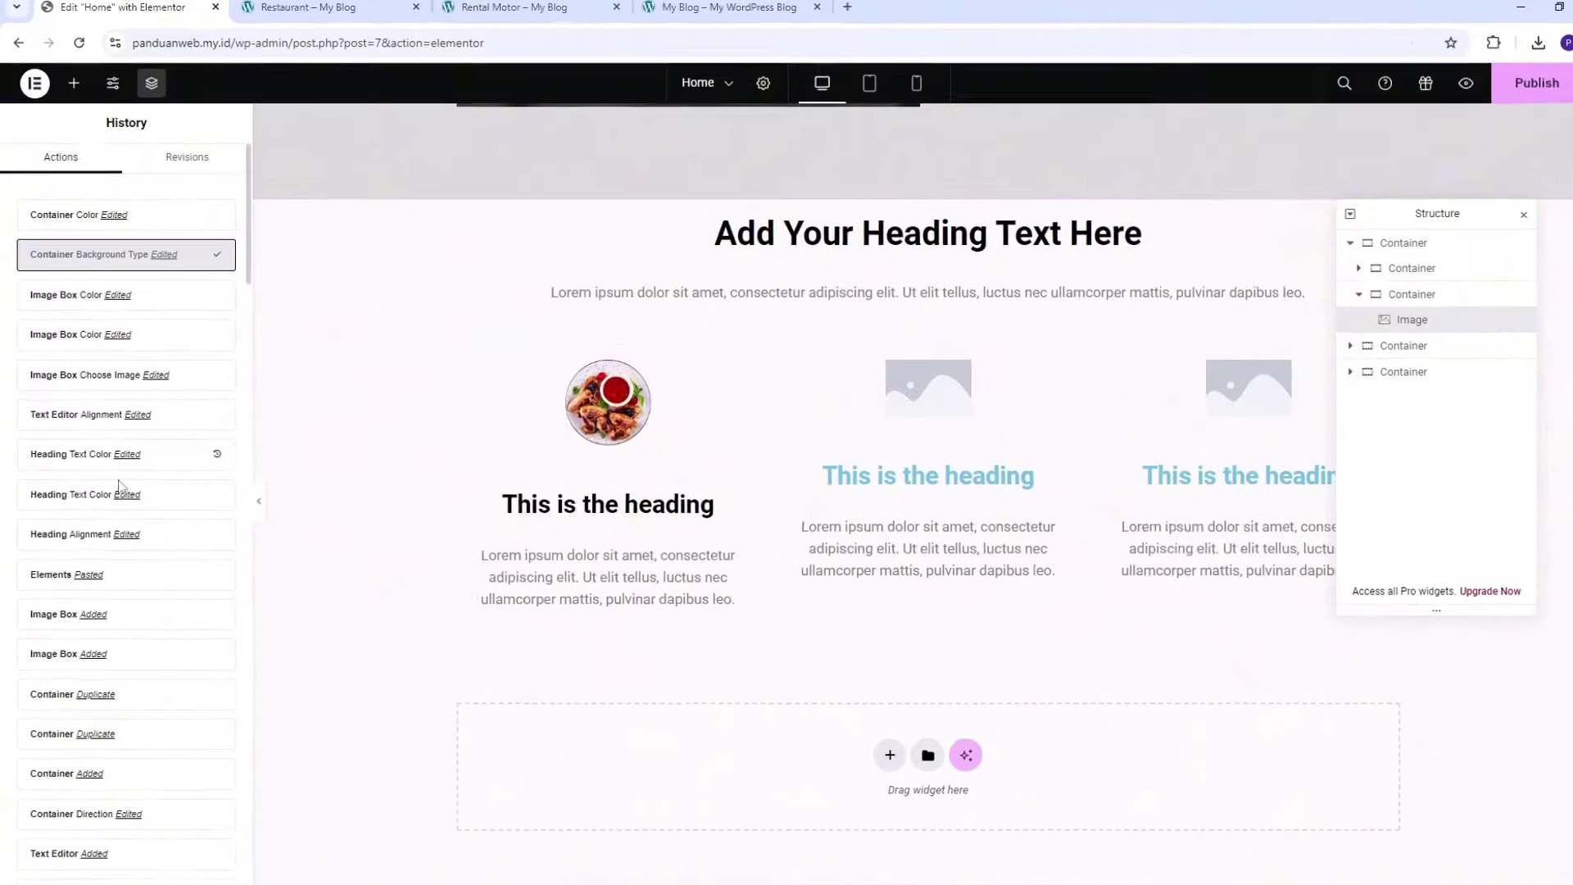
Look over the older History actions and the editor's main menu options, and publish the Home page
scroll(127, 622, "down", 4)
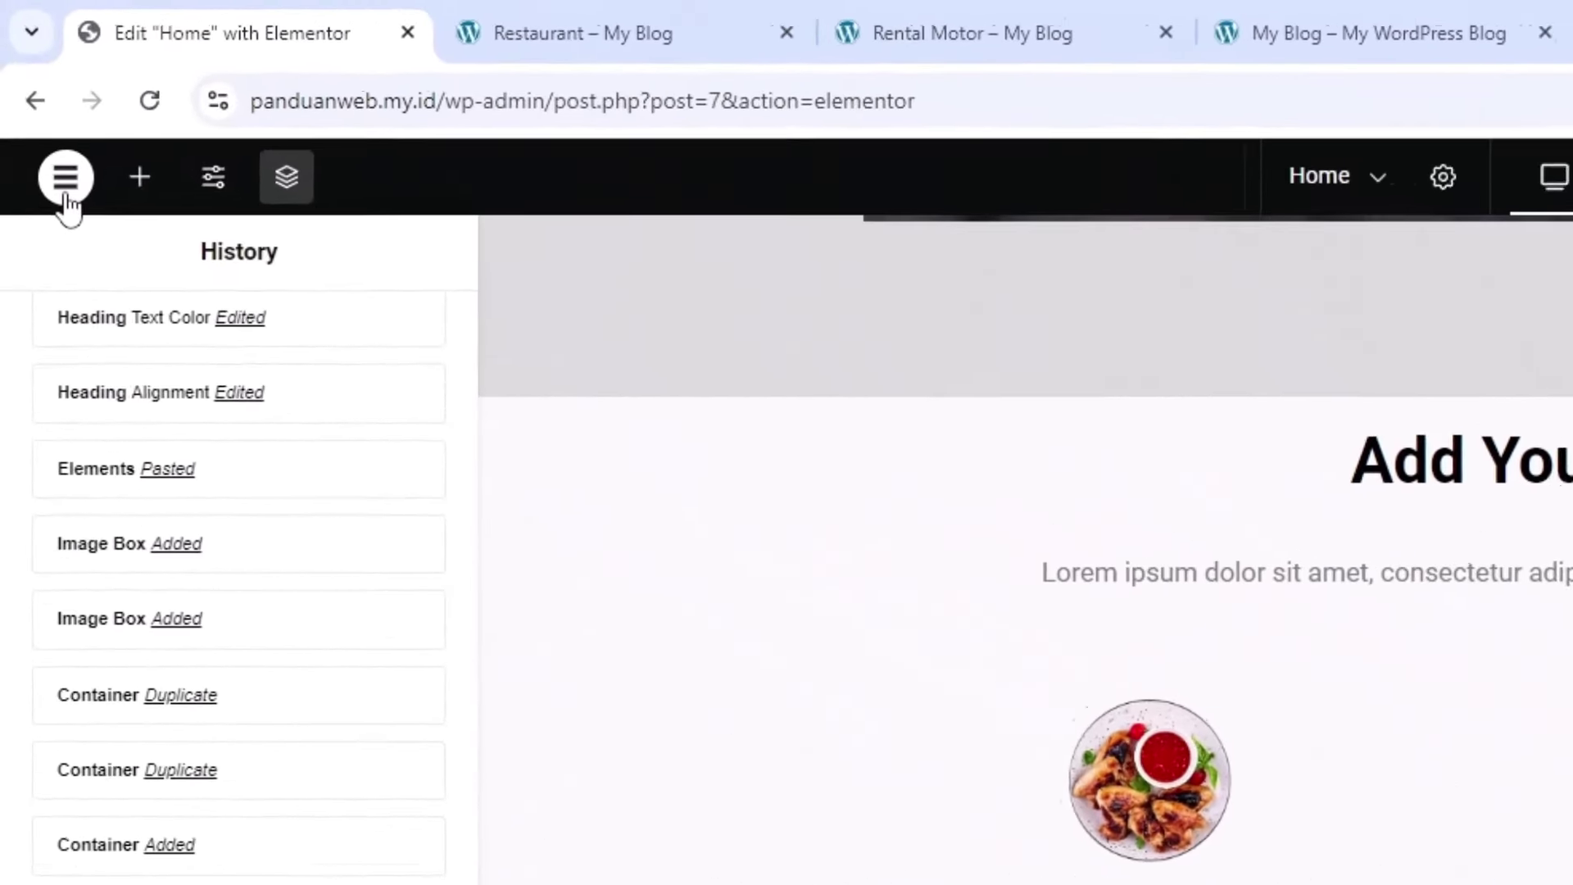
left_click(34, 93)
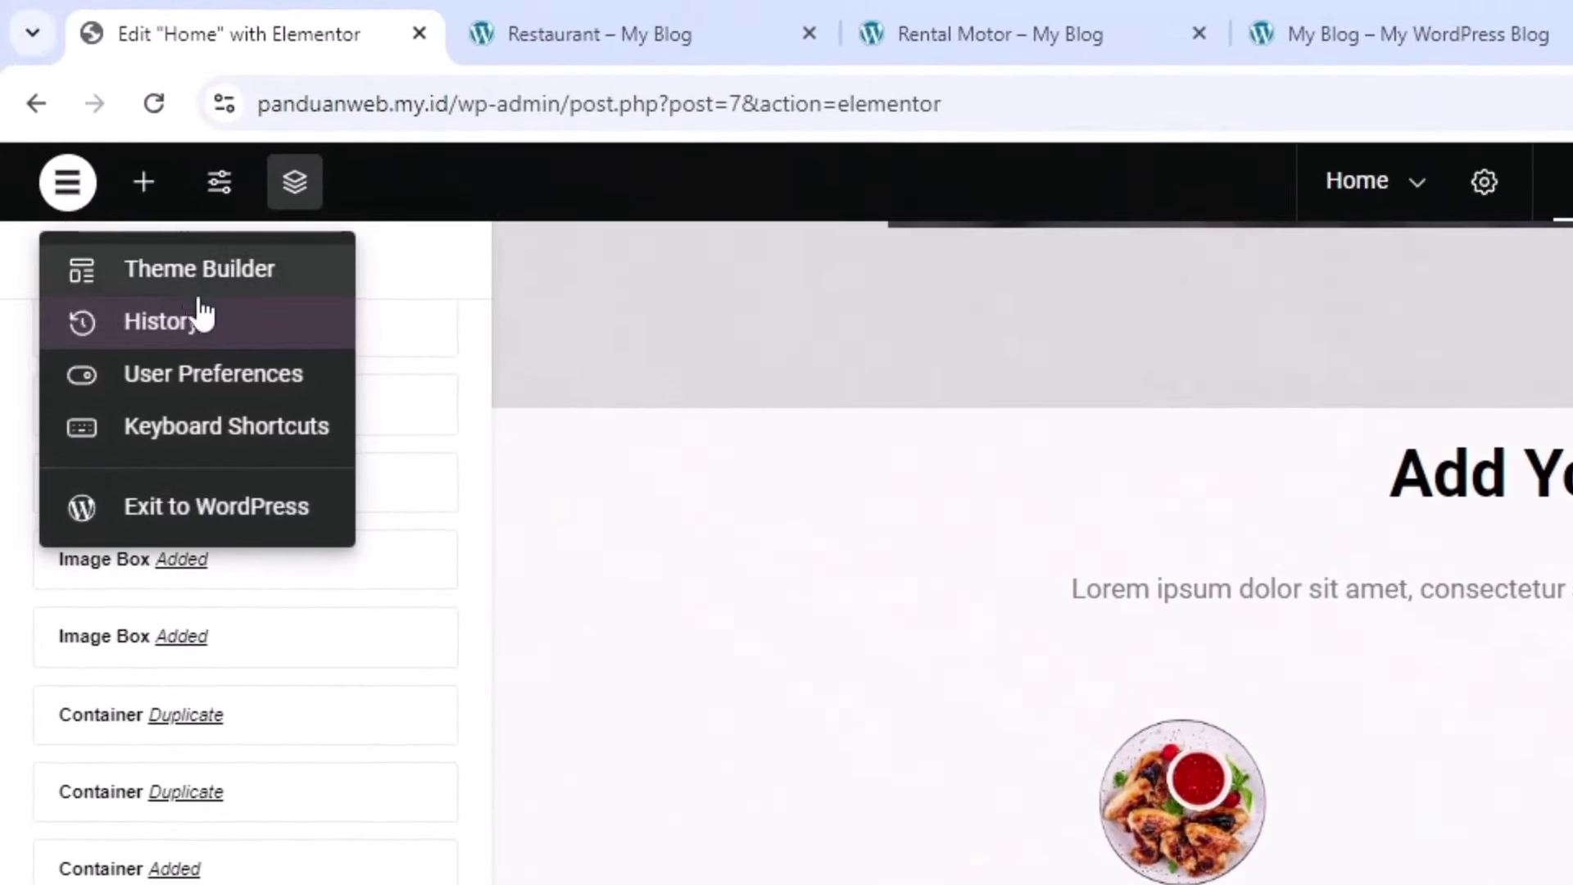
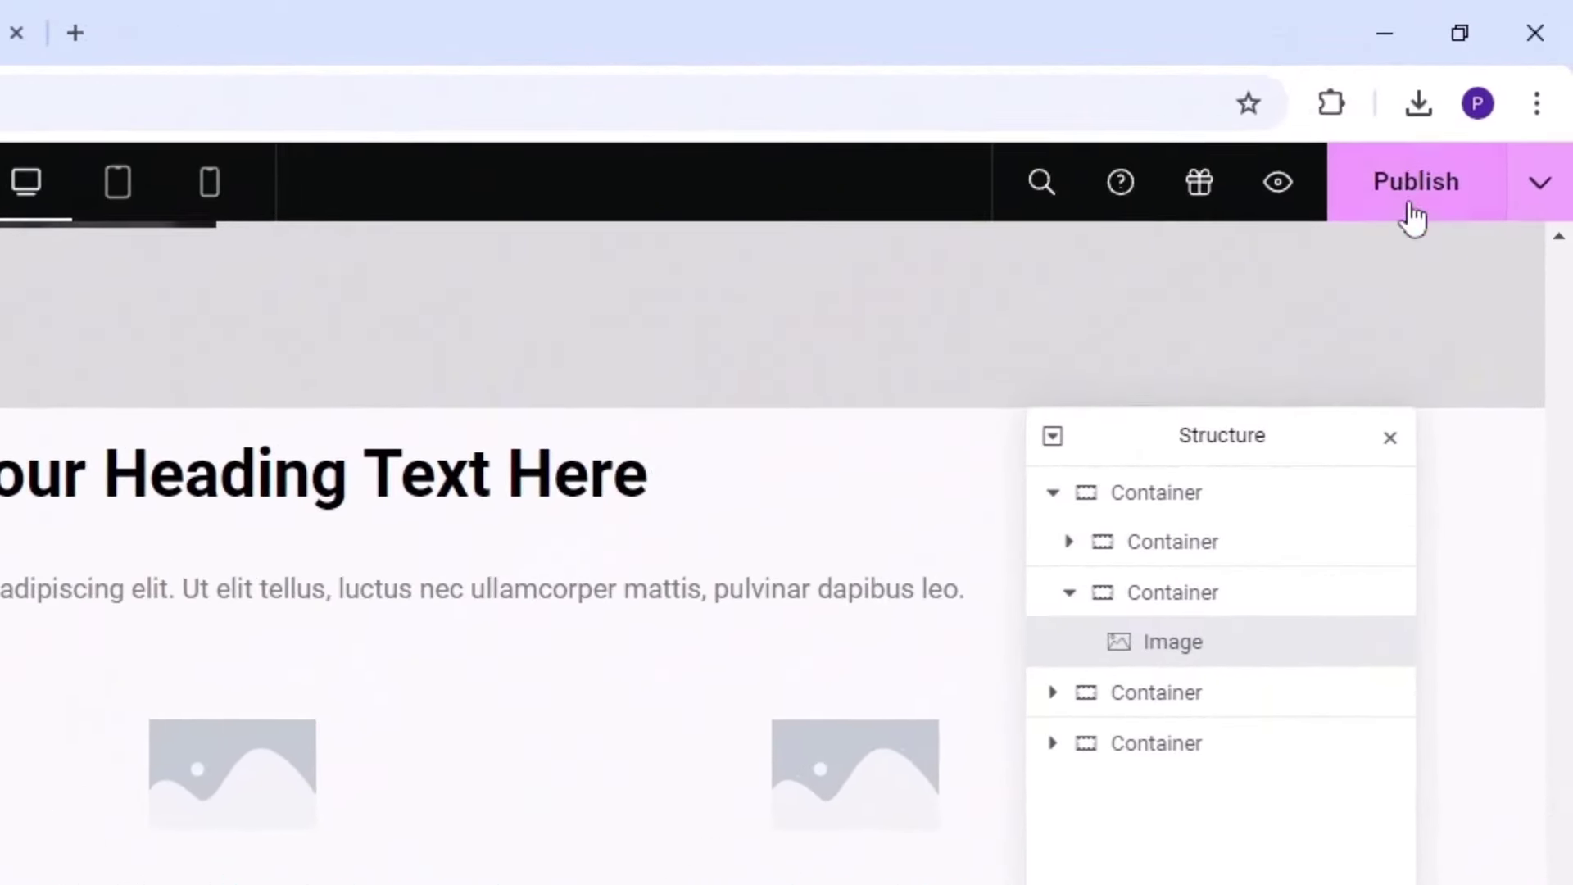
left_click(1495, 98)
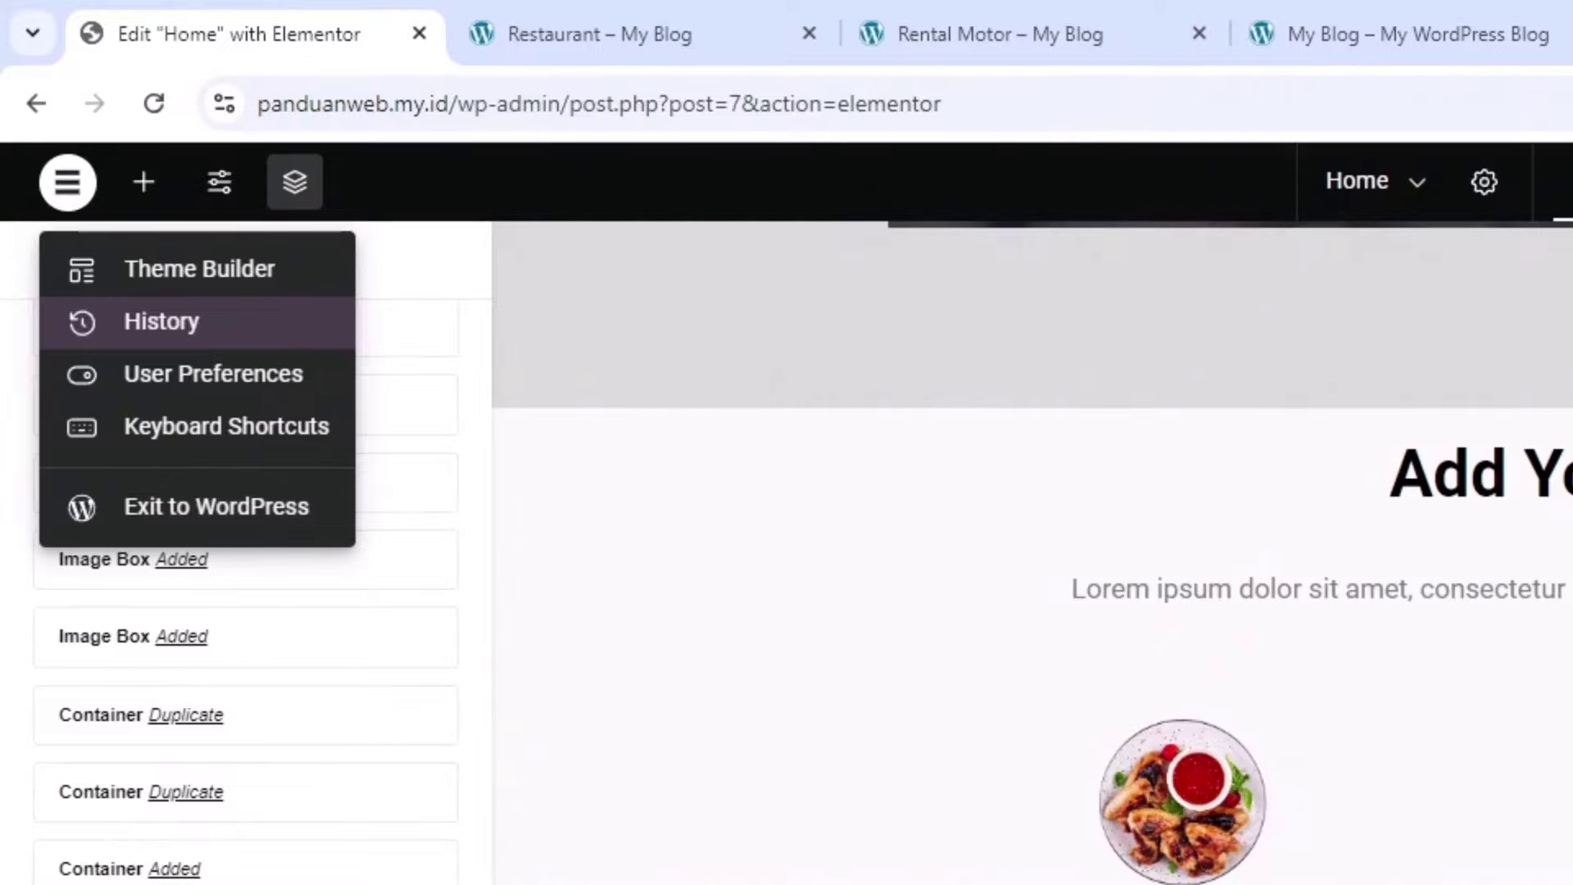
key("Escape")
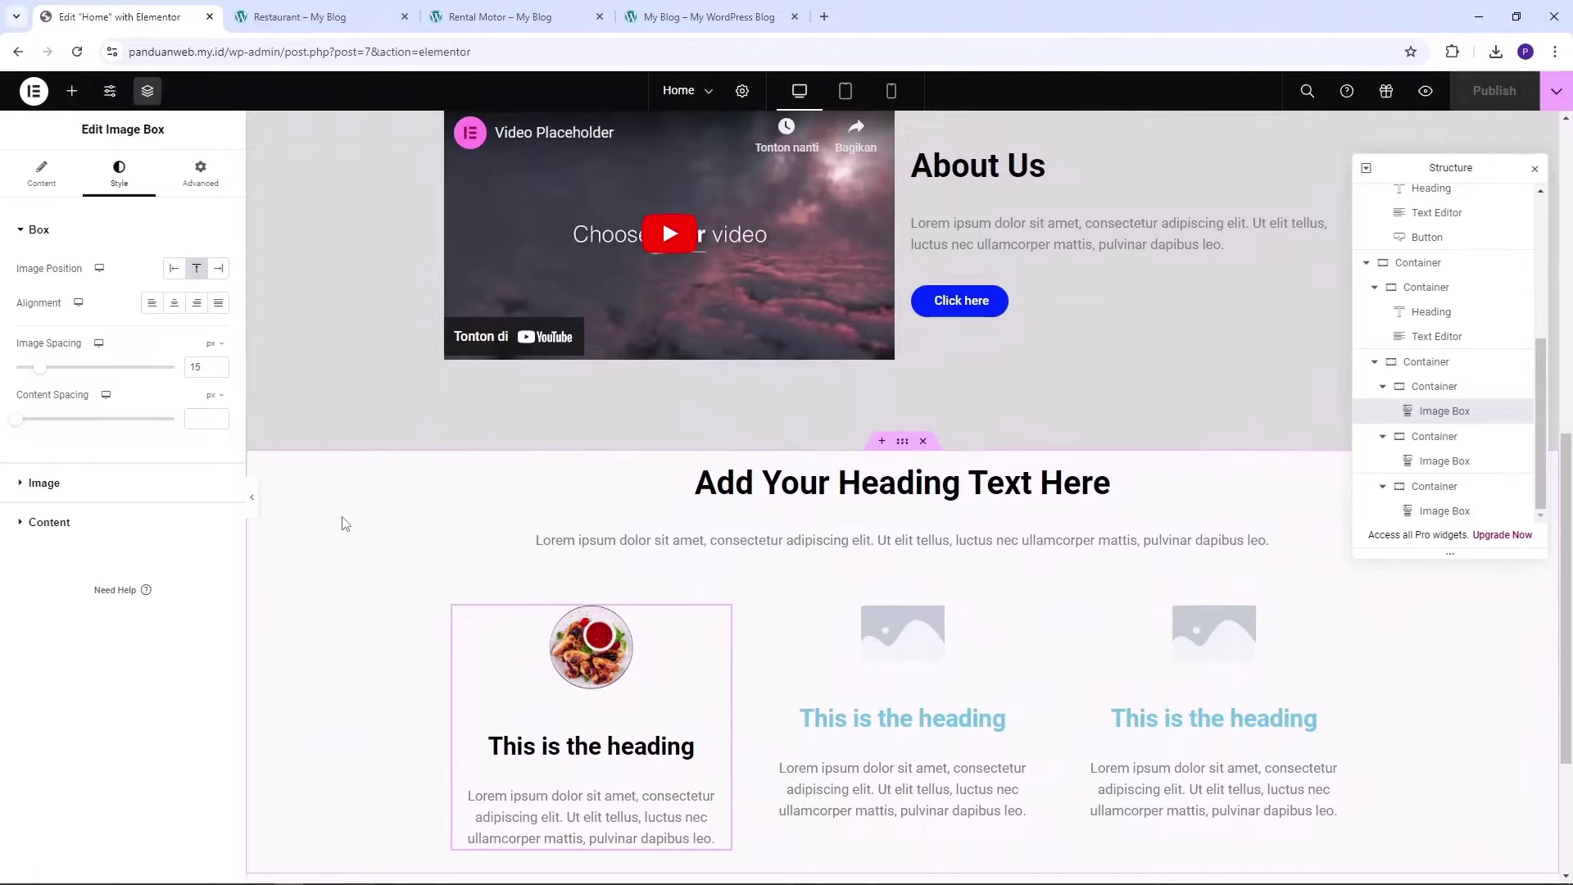
Review the Restaurant reference page from its hero down to the footer, and return to the Home page editor
scroll(341, 515, "up", 2)
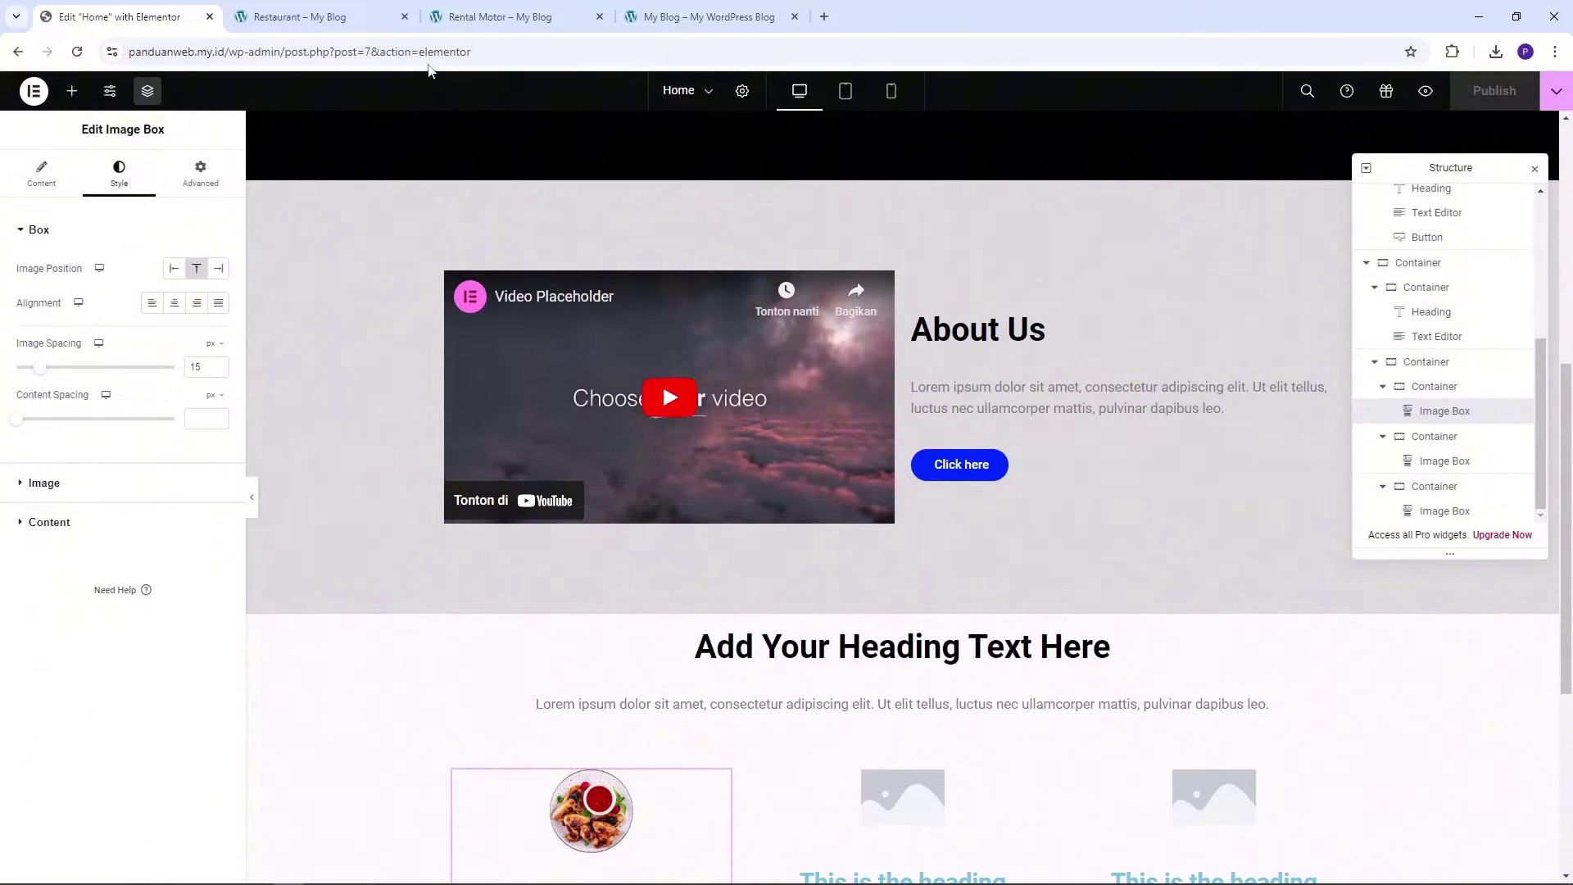
left_click(299, 16)
scroll(560, 188, "up", 10)
scroll(578, 207, "up", 1)
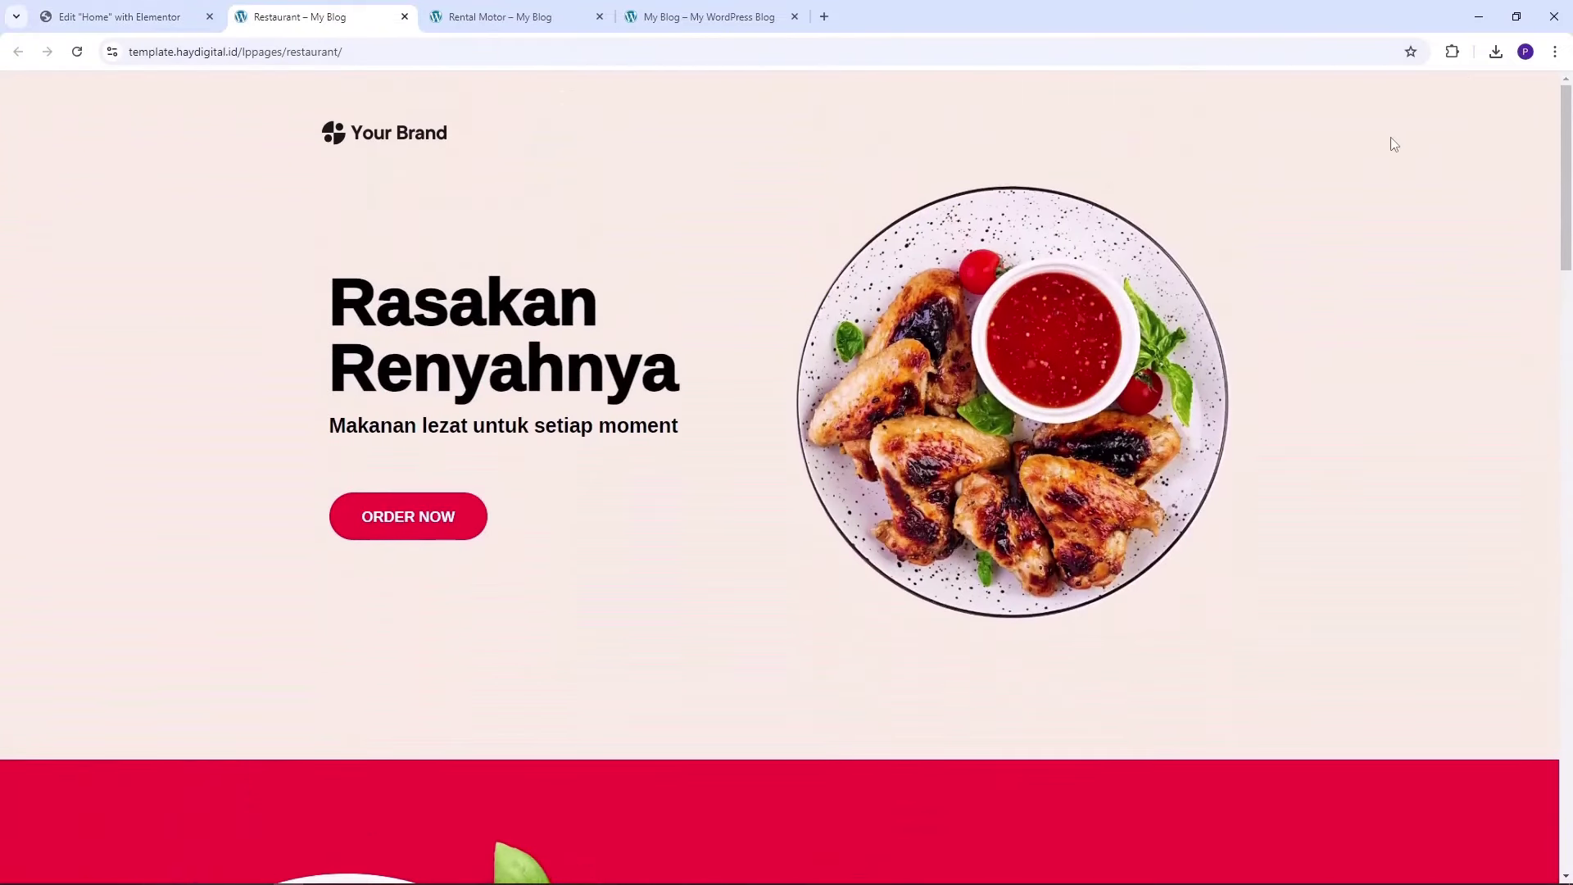
scroll(1514, 254, "down", 20)
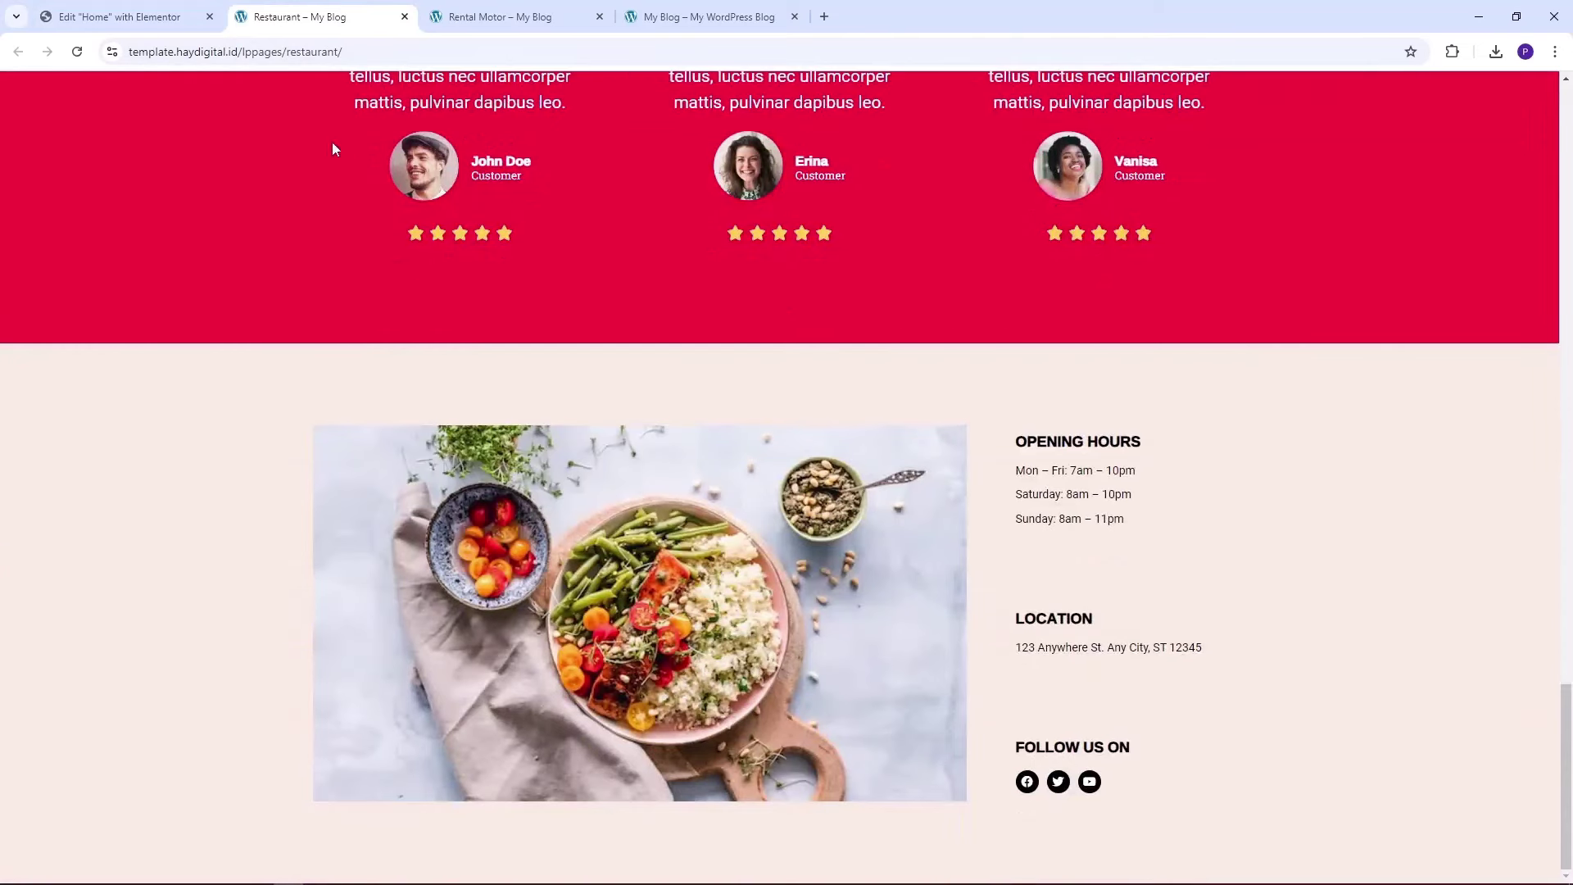
left_click(144, 11)
scroll(844, 524, "down", 2)
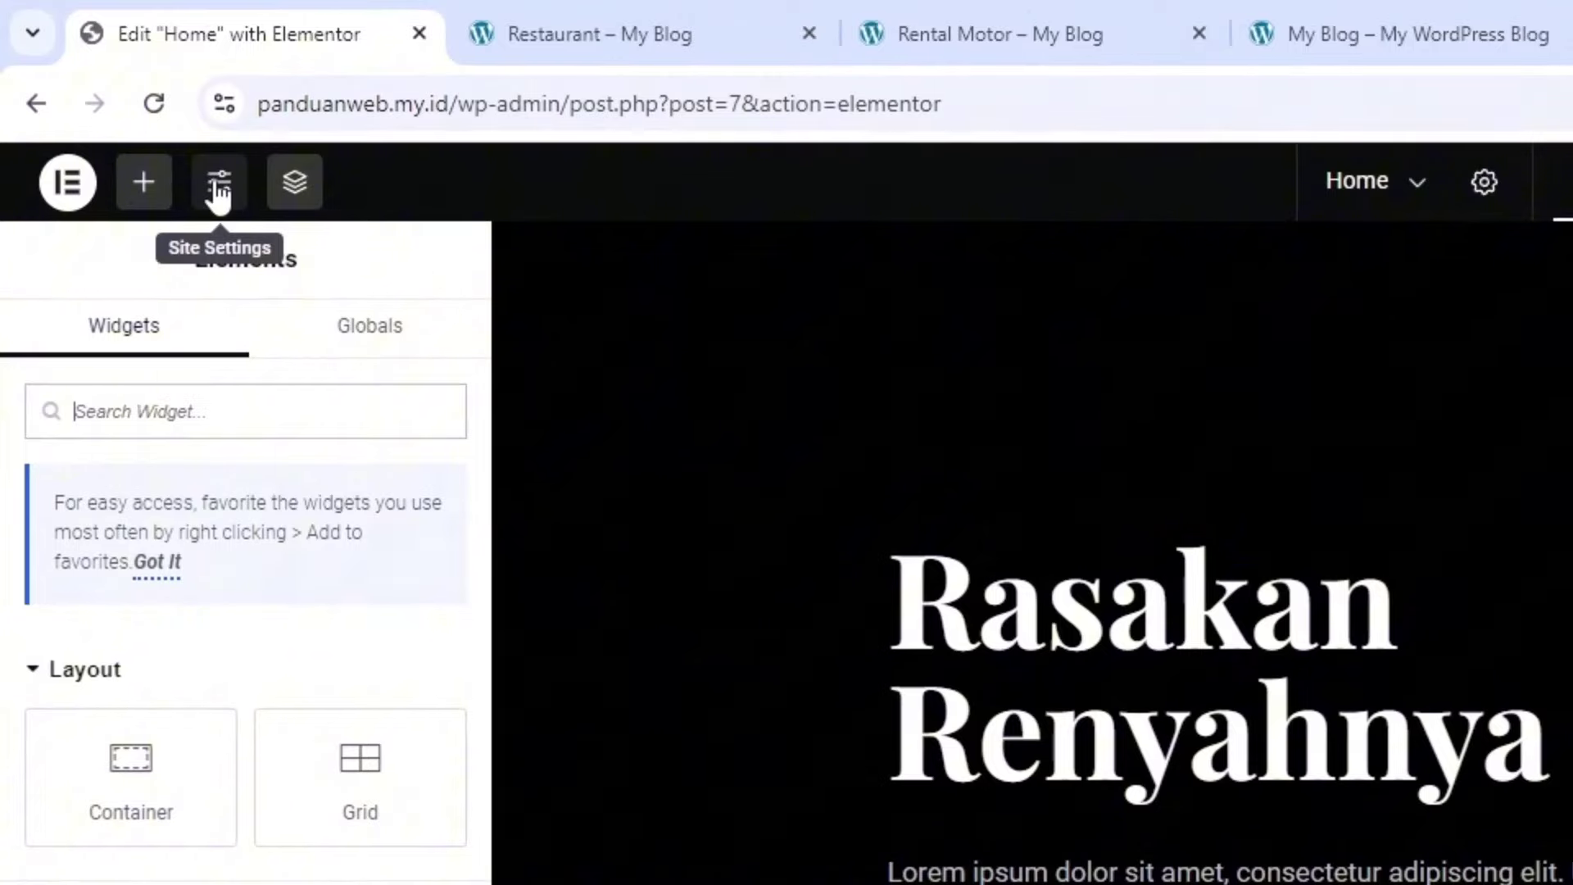
Inspect the Primary and Secondary typography in the Global Fonts of Site Settings, discard any changes and close Site Settings
left_click(219, 193)
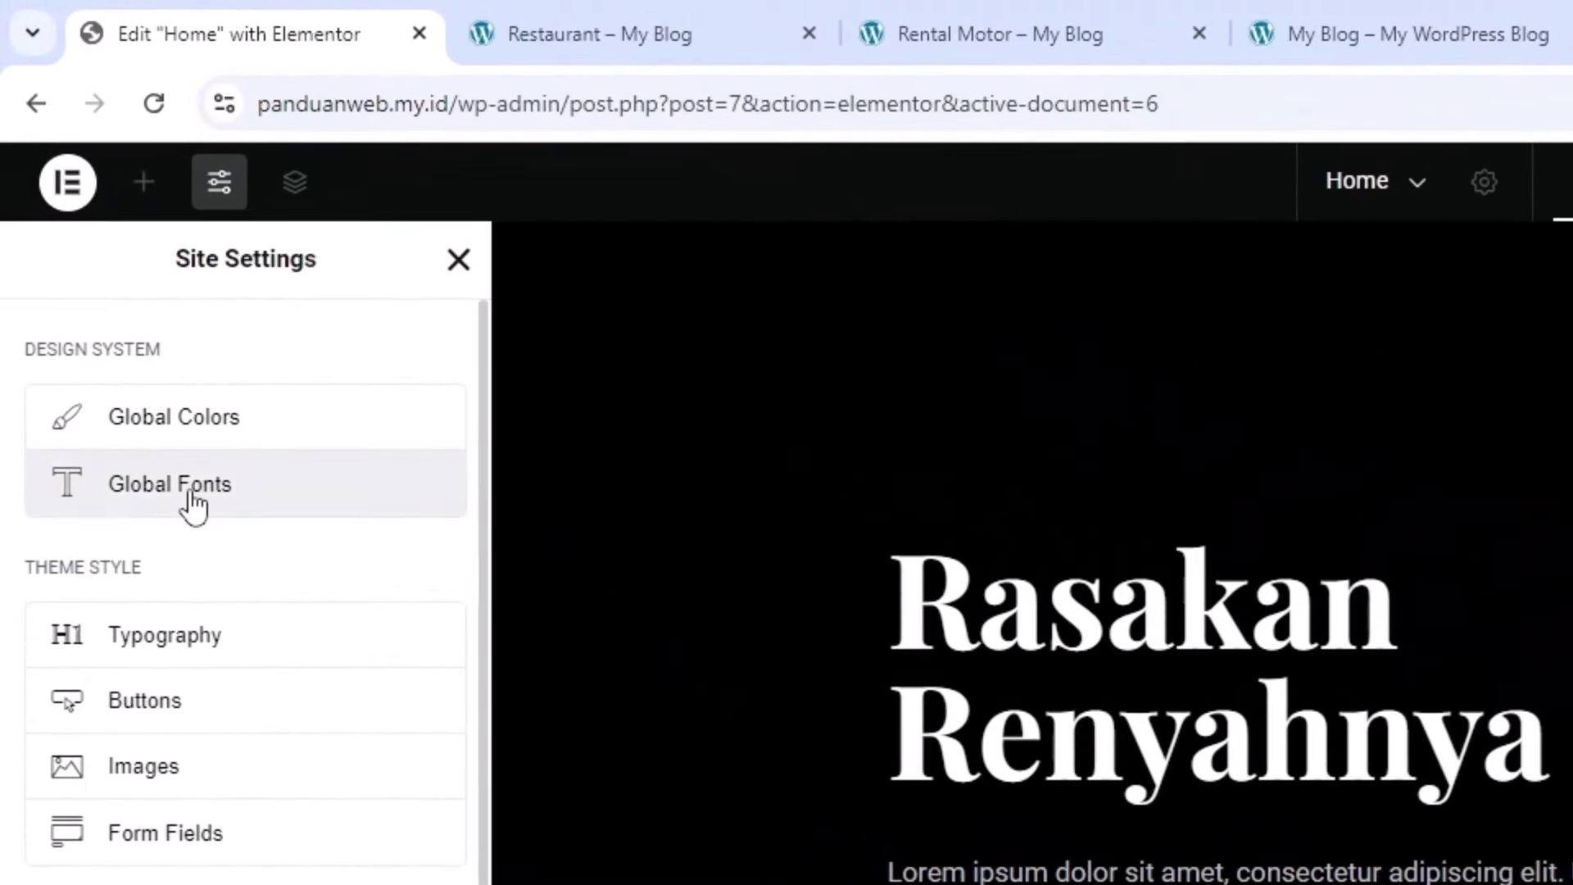
left_click(194, 504)
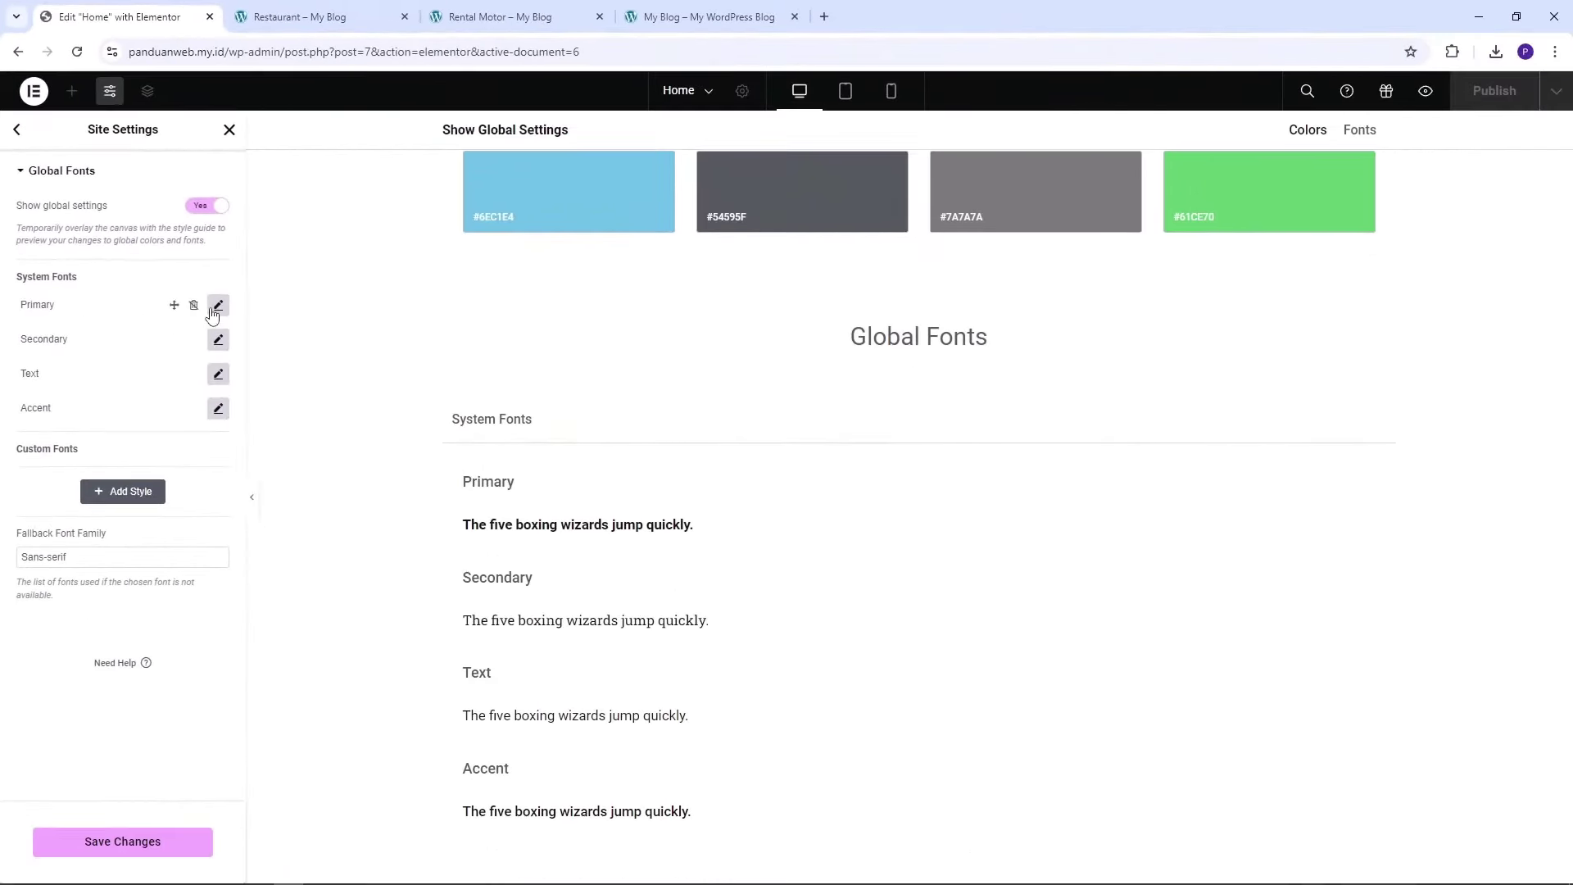
left_click(215, 308)
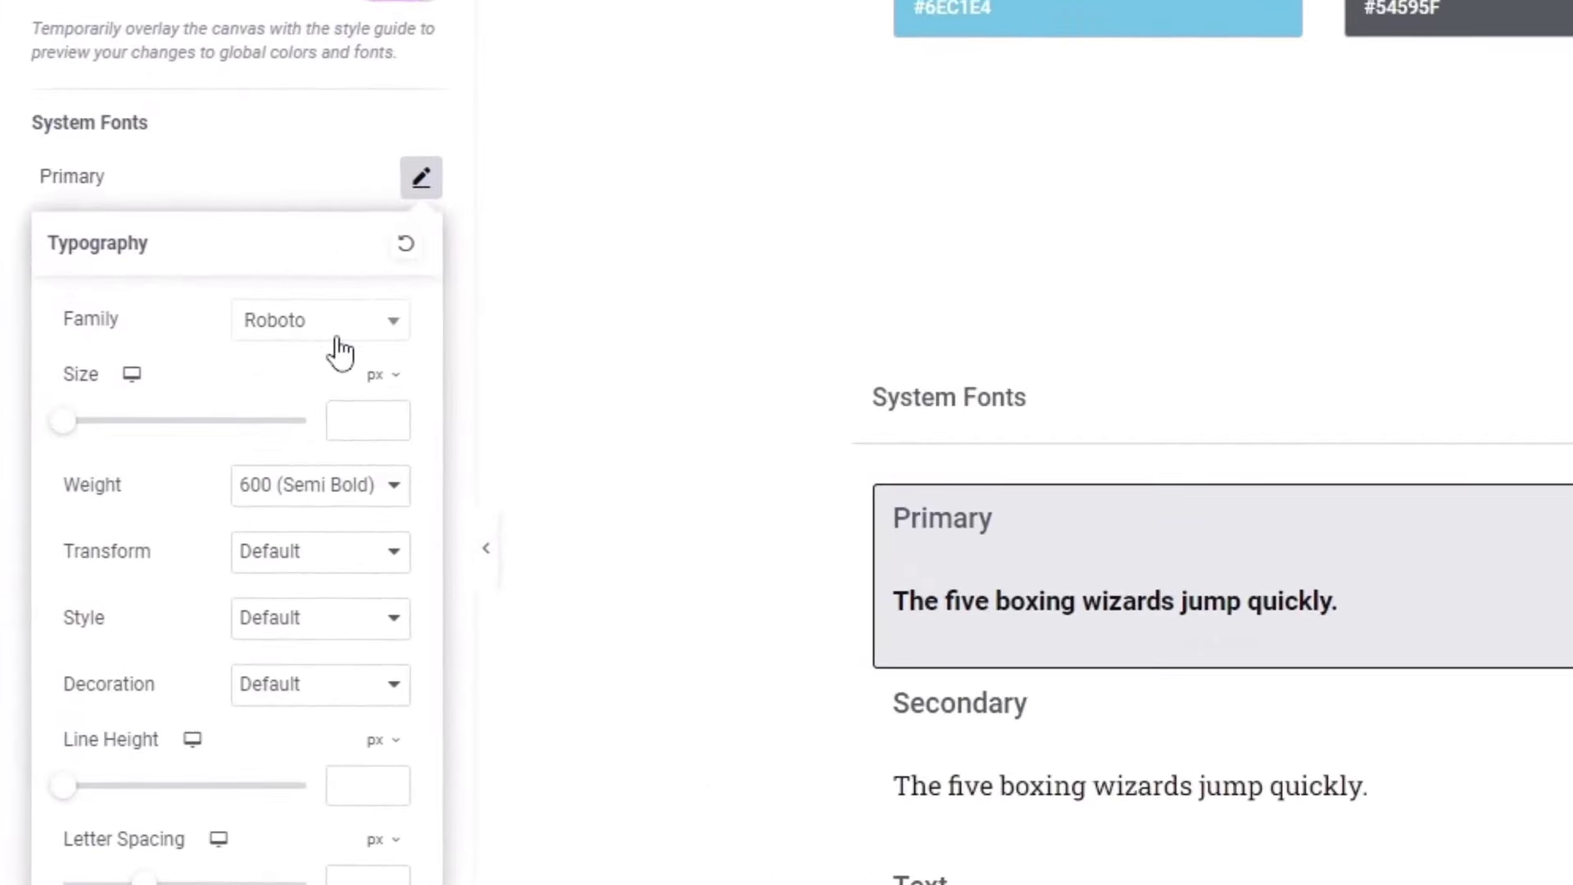
left_click(421, 177)
left_click(428, 248)
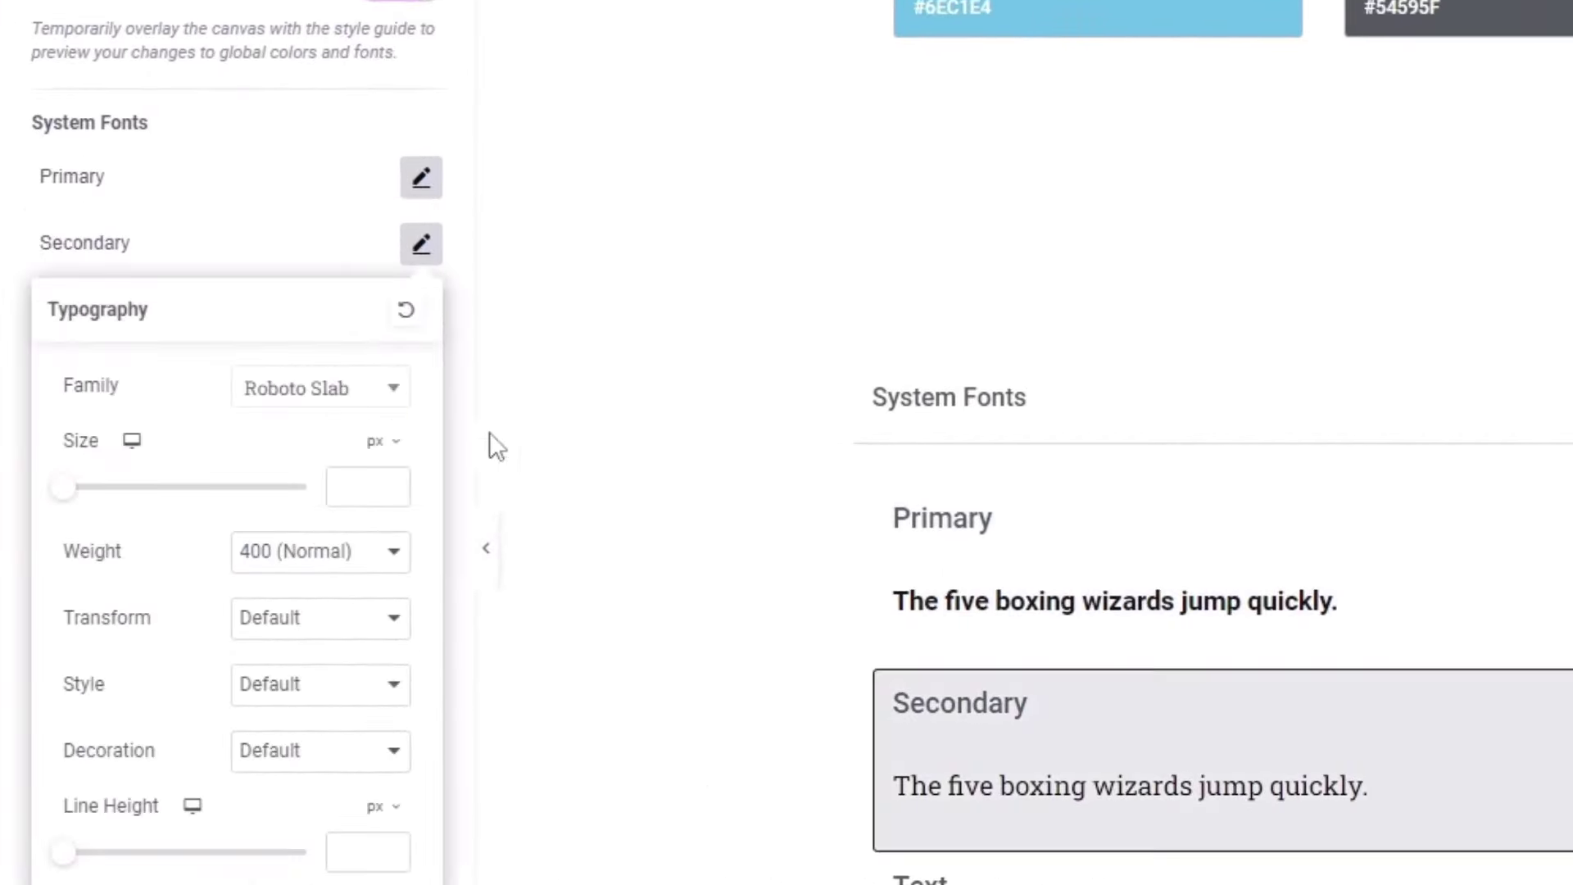
left_click(209, 222)
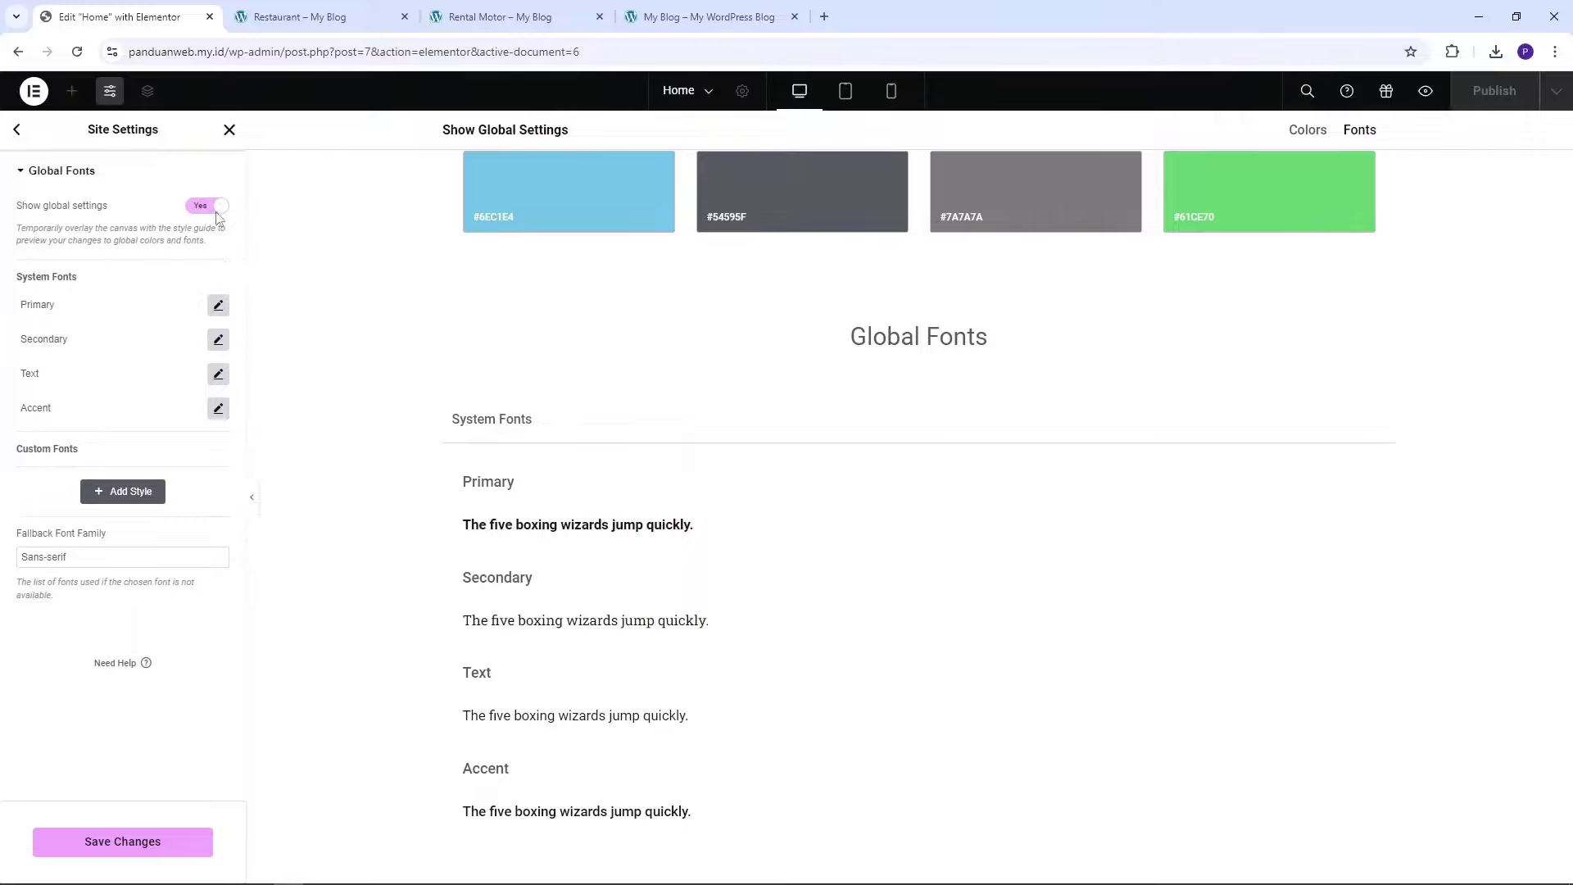
left_click(14, 133)
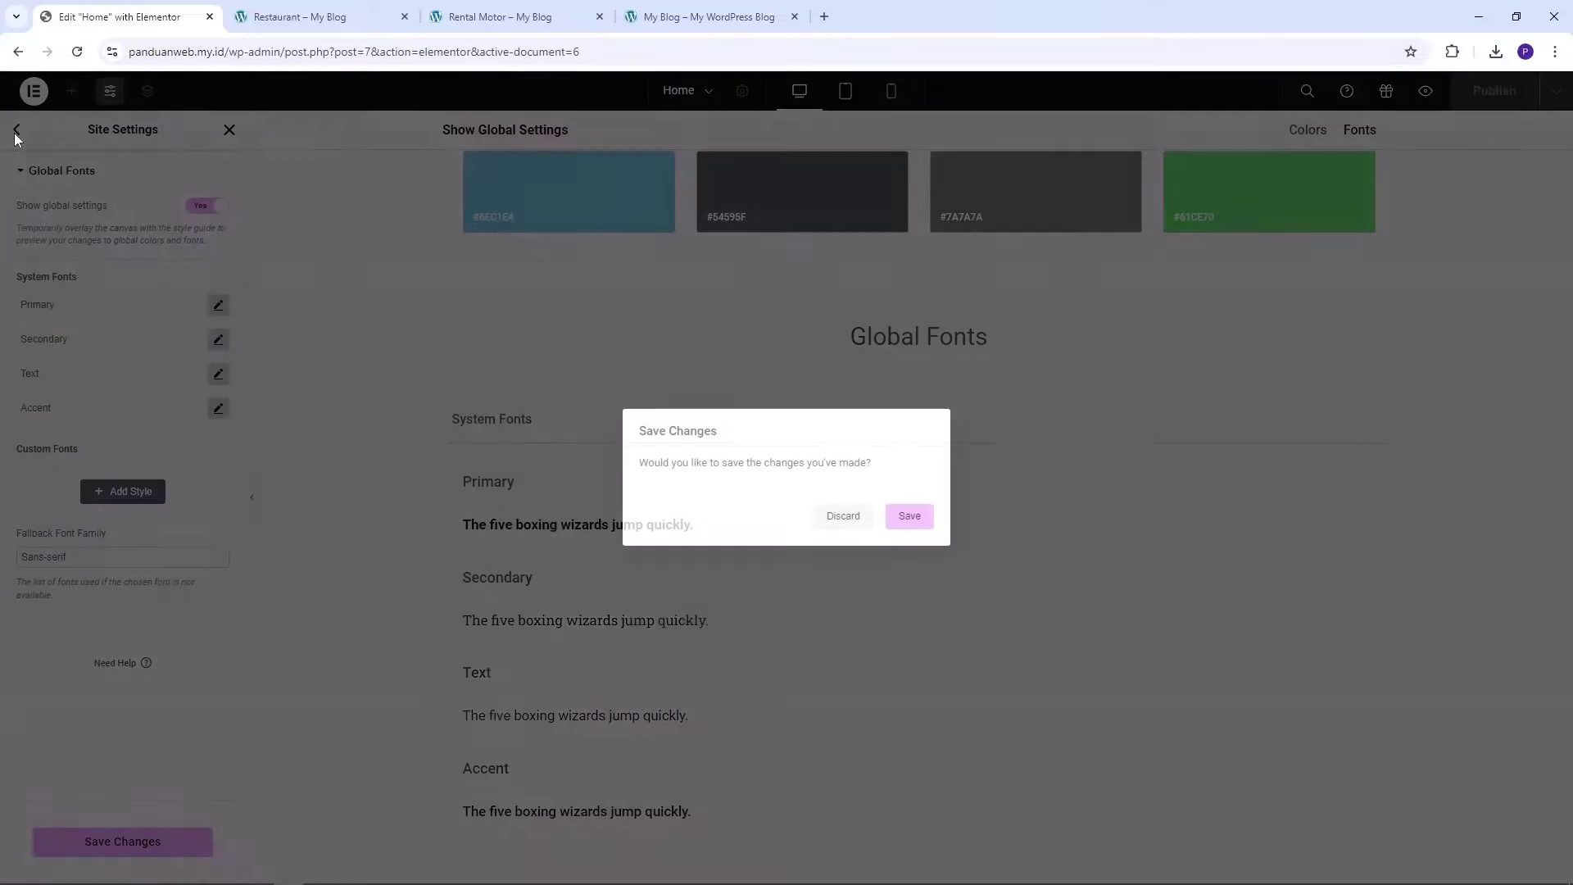
left_click(836, 517)
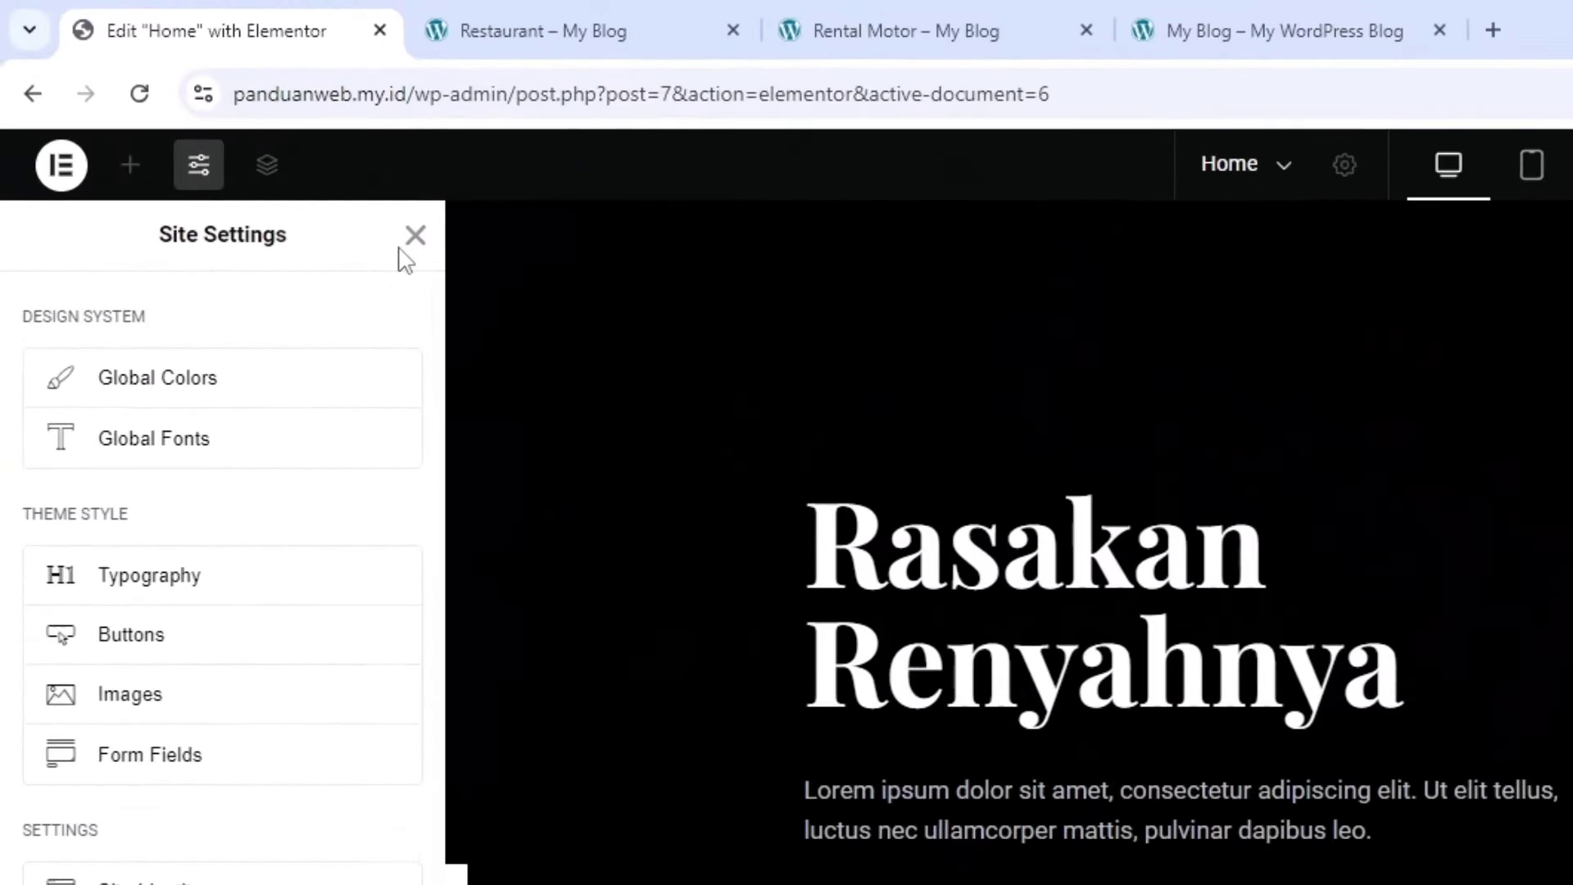
left_click(456, 260)
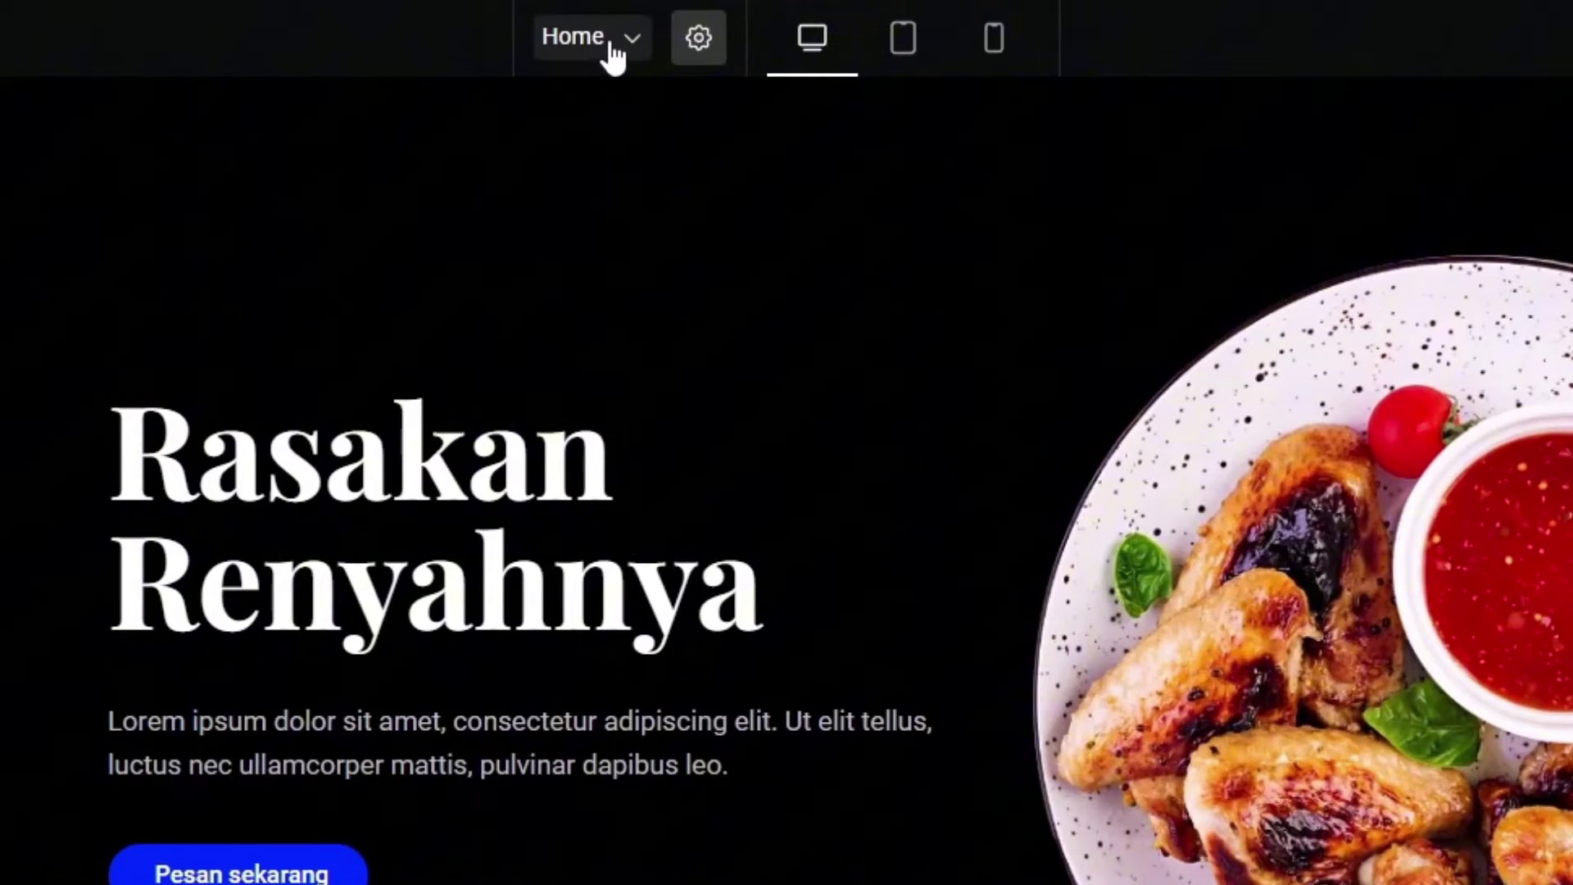
Check the list of recent pages with its option to add a page, and open the Home page's settings
left_click(613, 49)
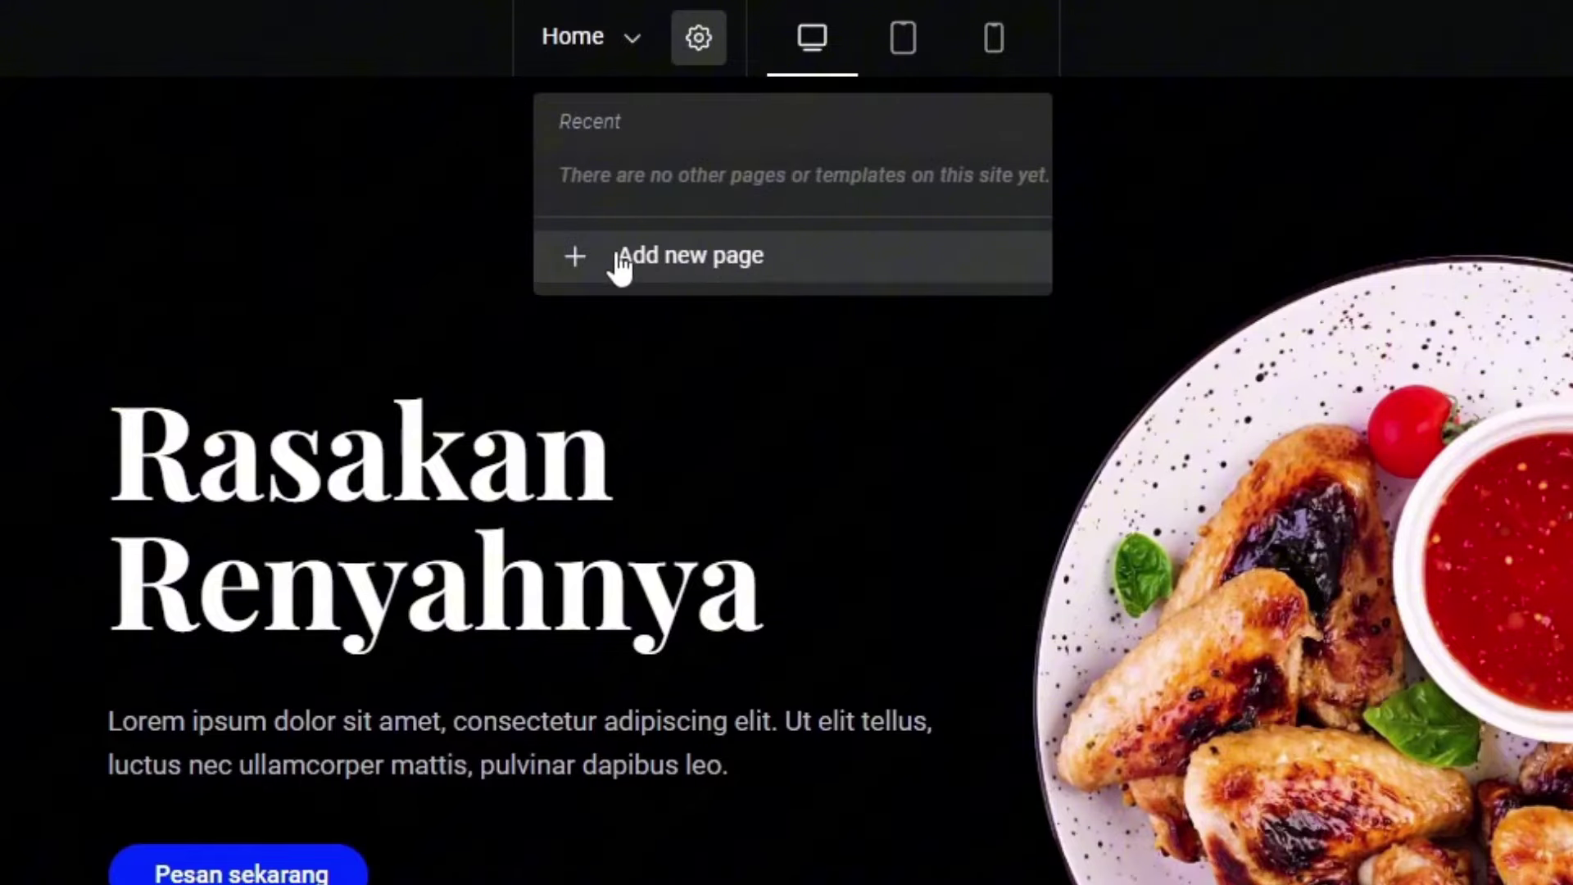
left_click(703, 38)
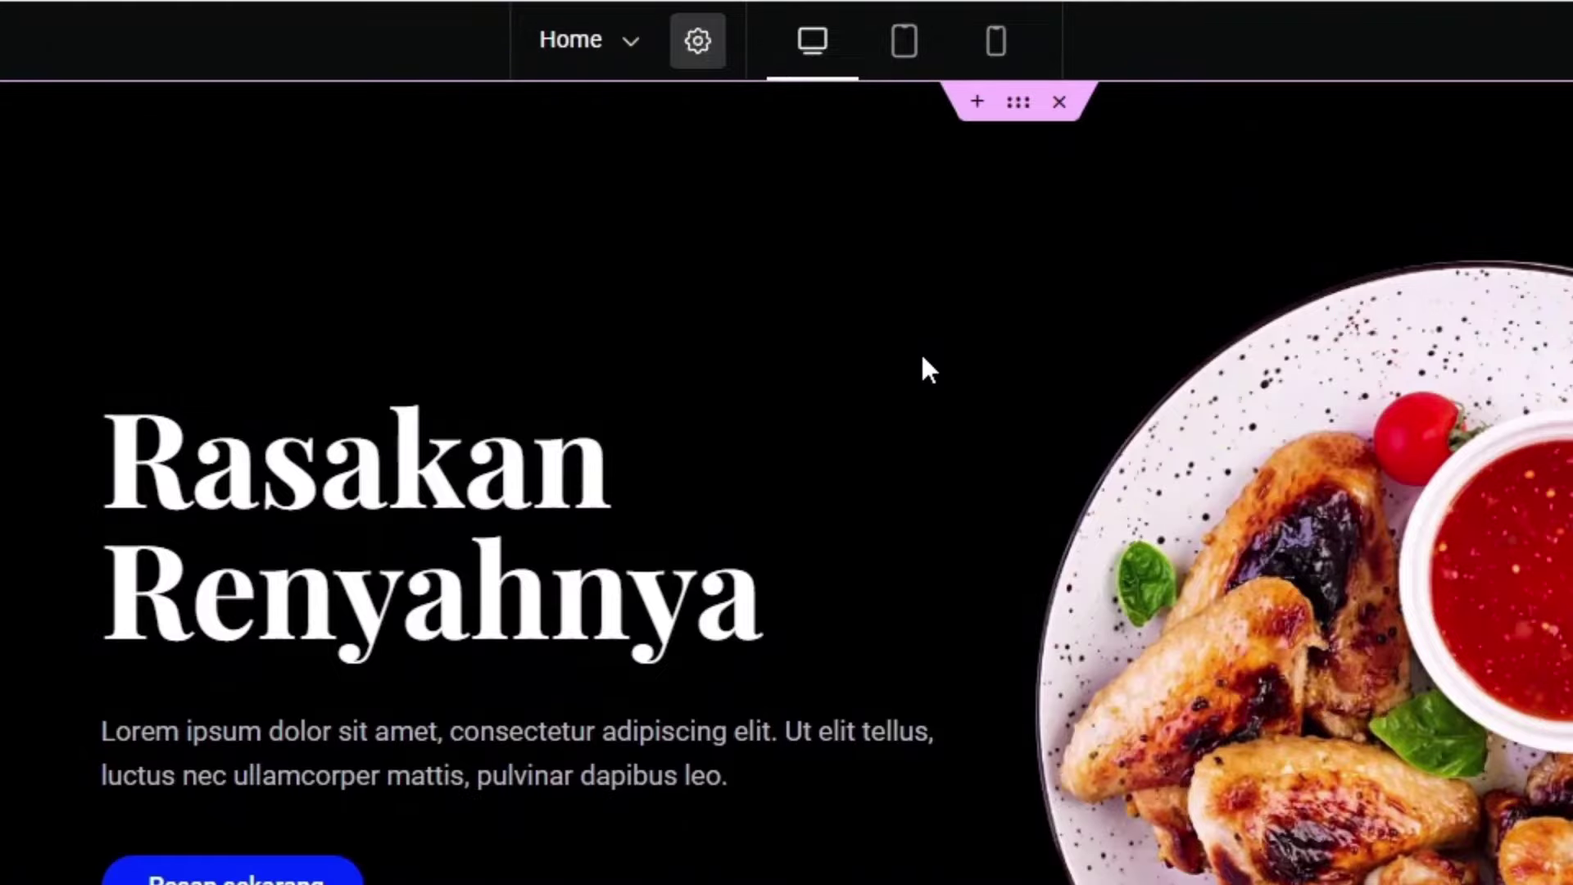
Check the page in the tablet view and set the hero heading's tablet font size to 58 px
left_click(905, 54)
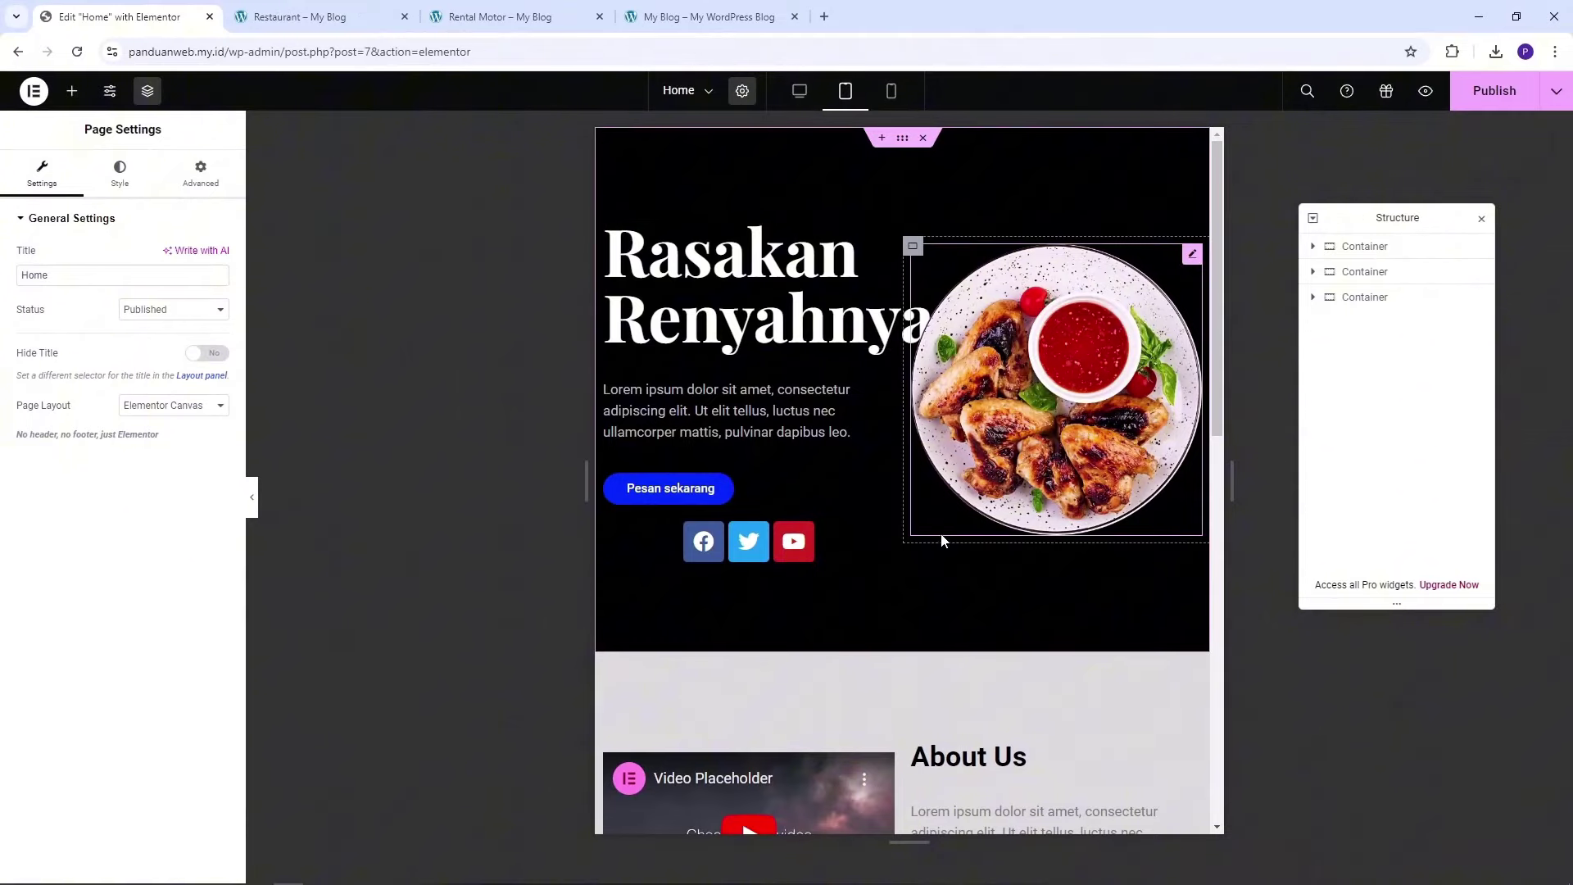
scroll(942, 540, "down", 10)
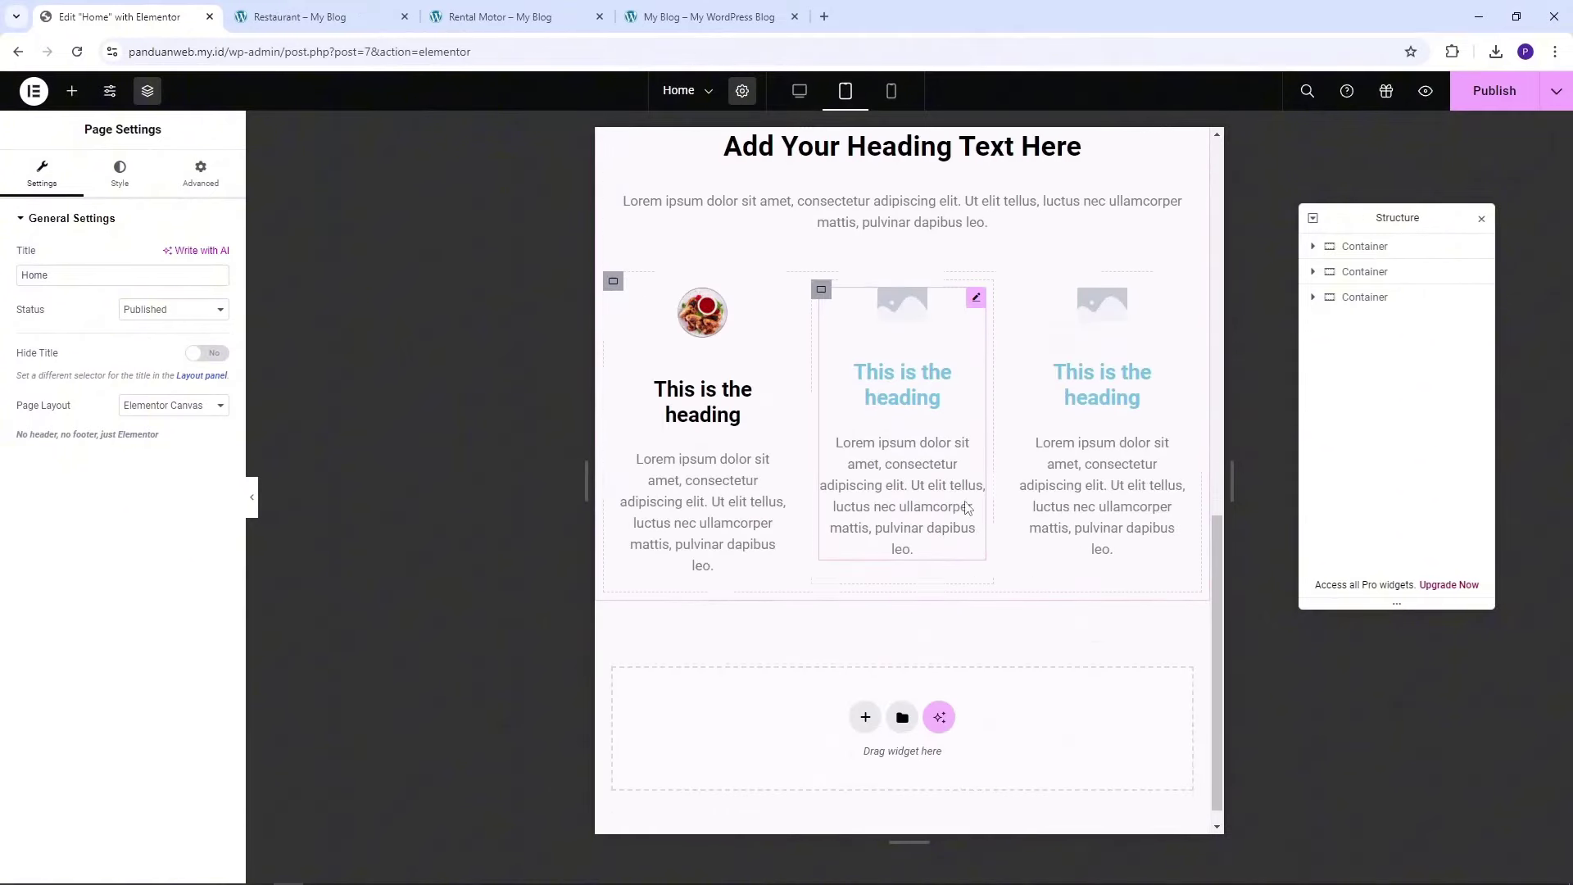
scroll(1024, 611, "up", 10)
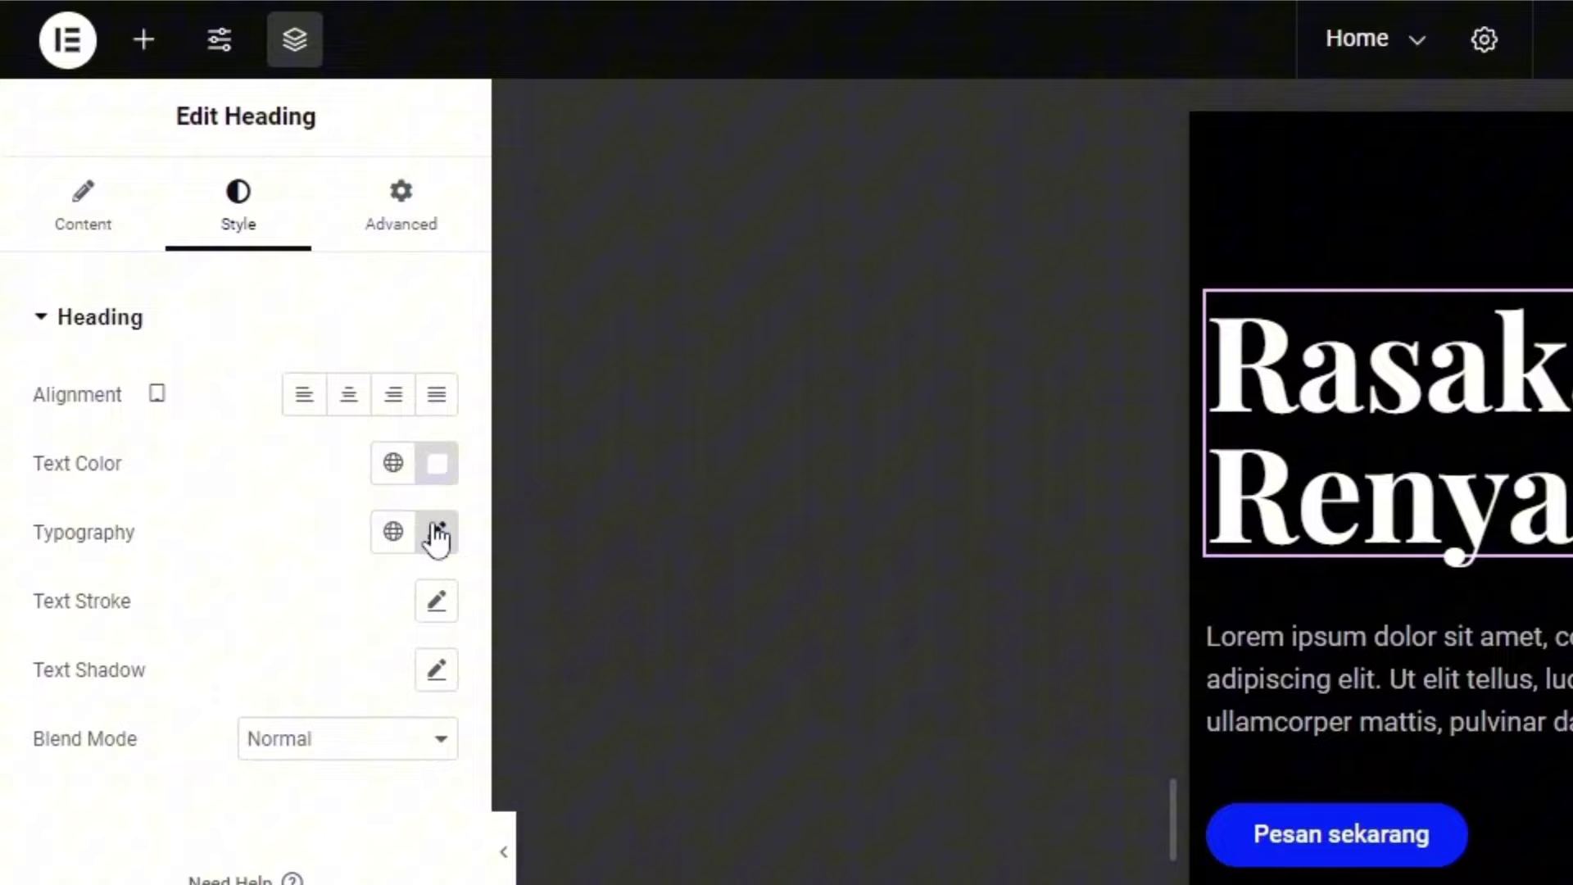
left_click(435, 532)
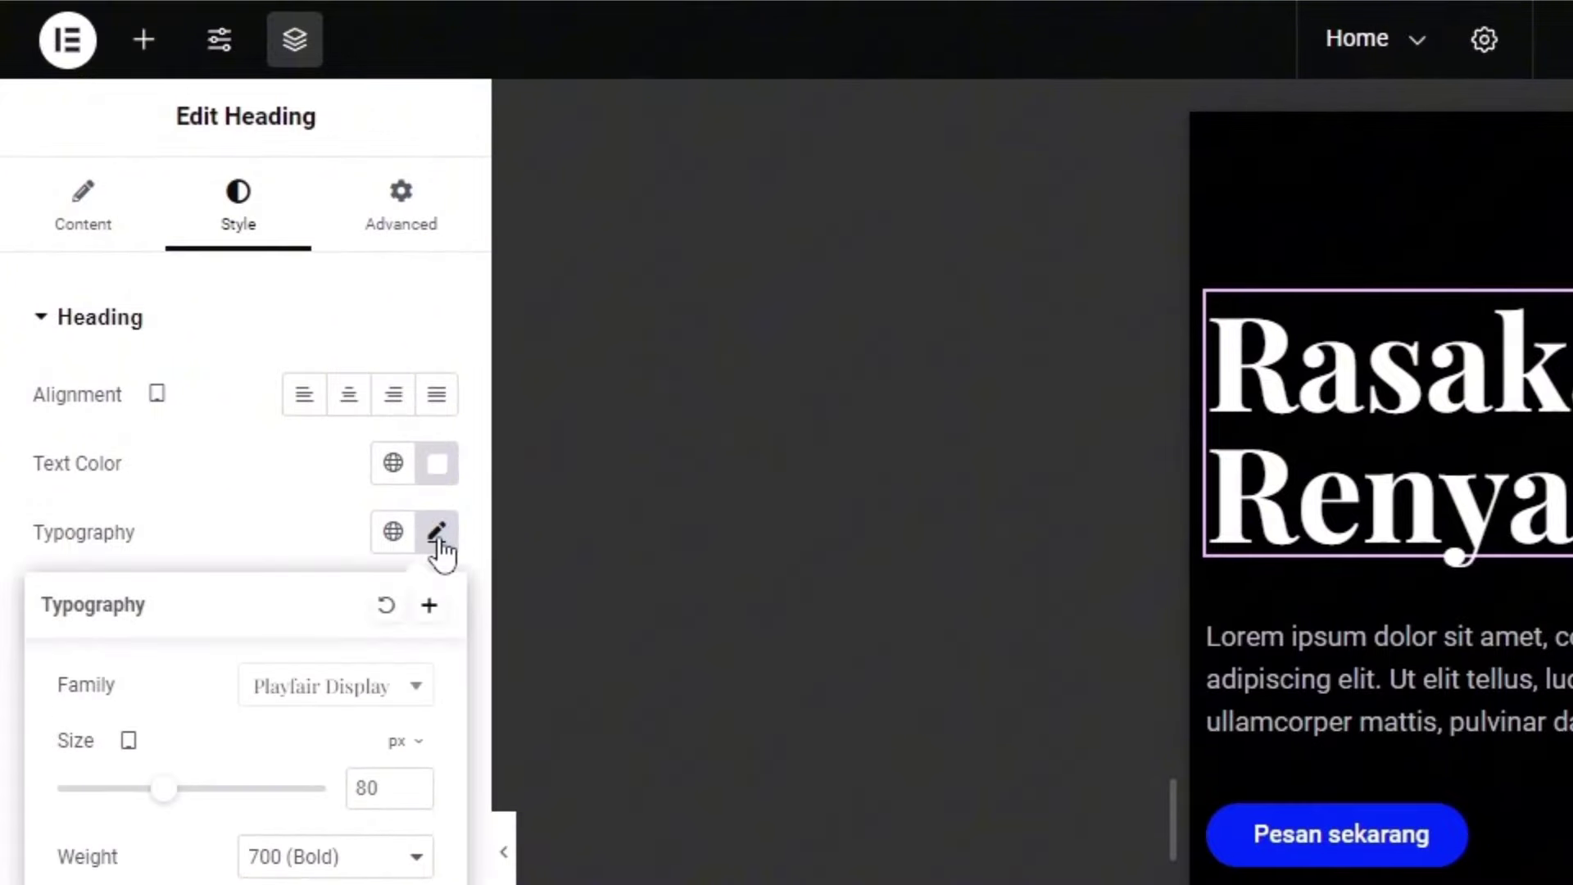
left_click_drag(162, 604, 130, 608)
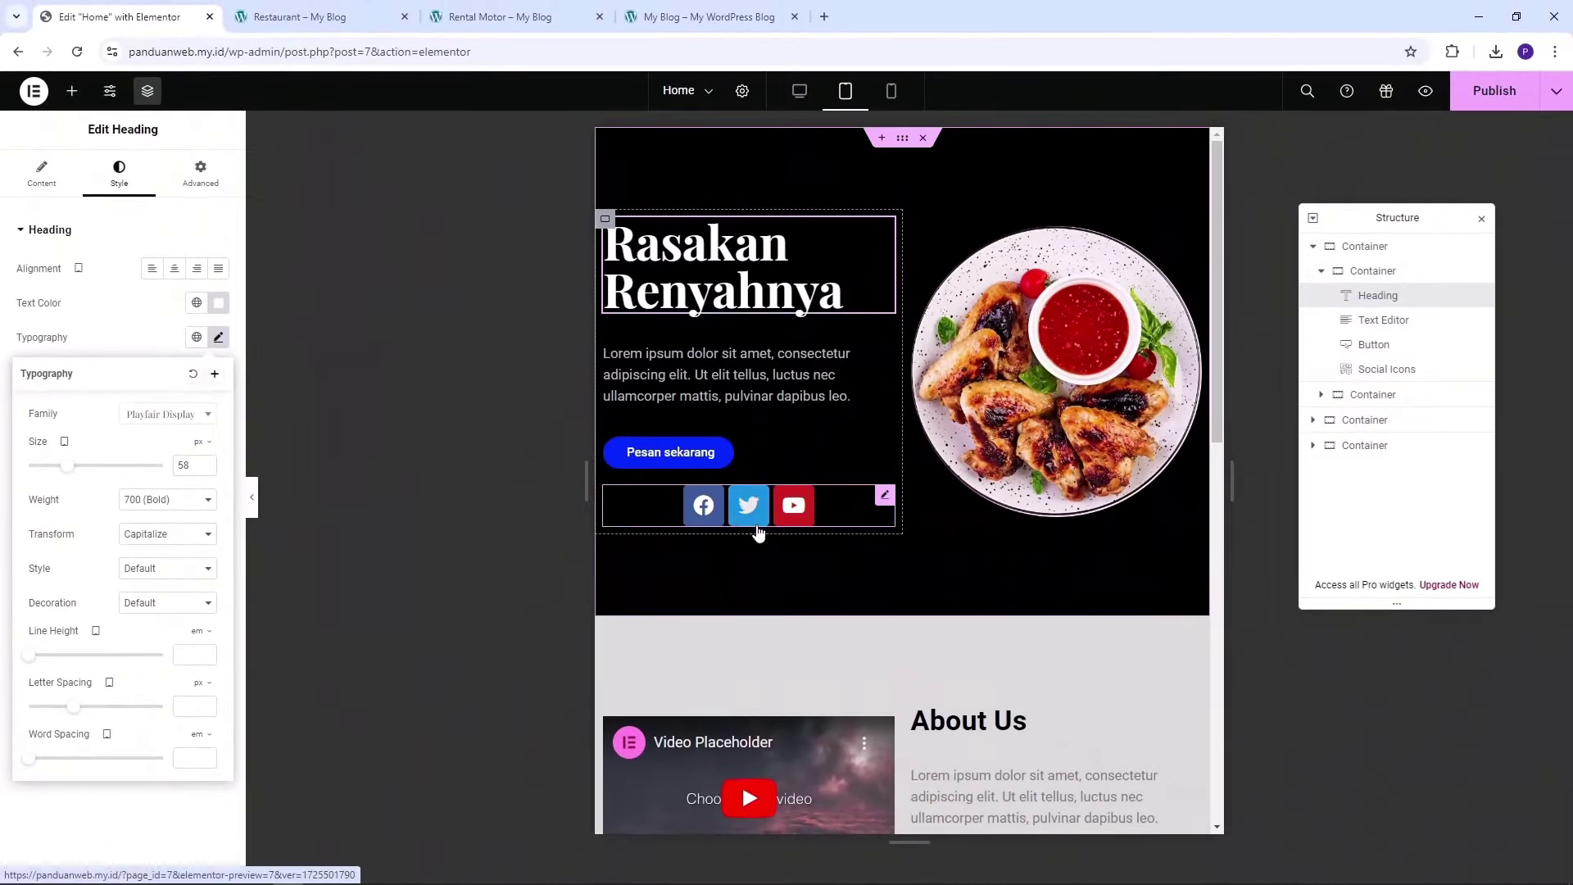
Set the hero dish image's width to 89% in the tablet view
left_click(1032, 352)
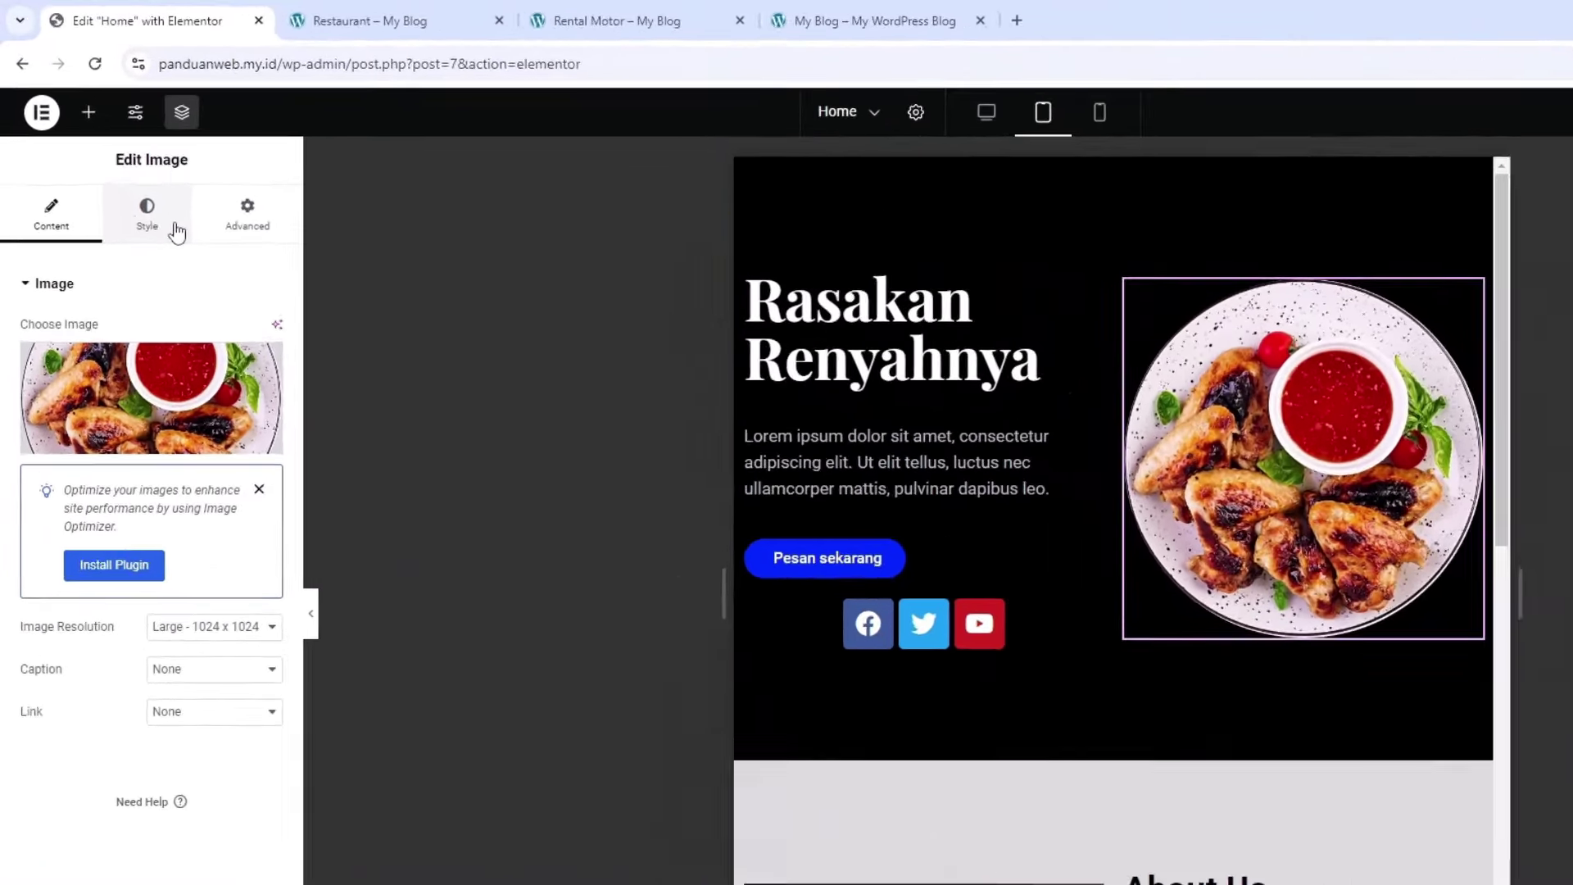
left_click(121, 173)
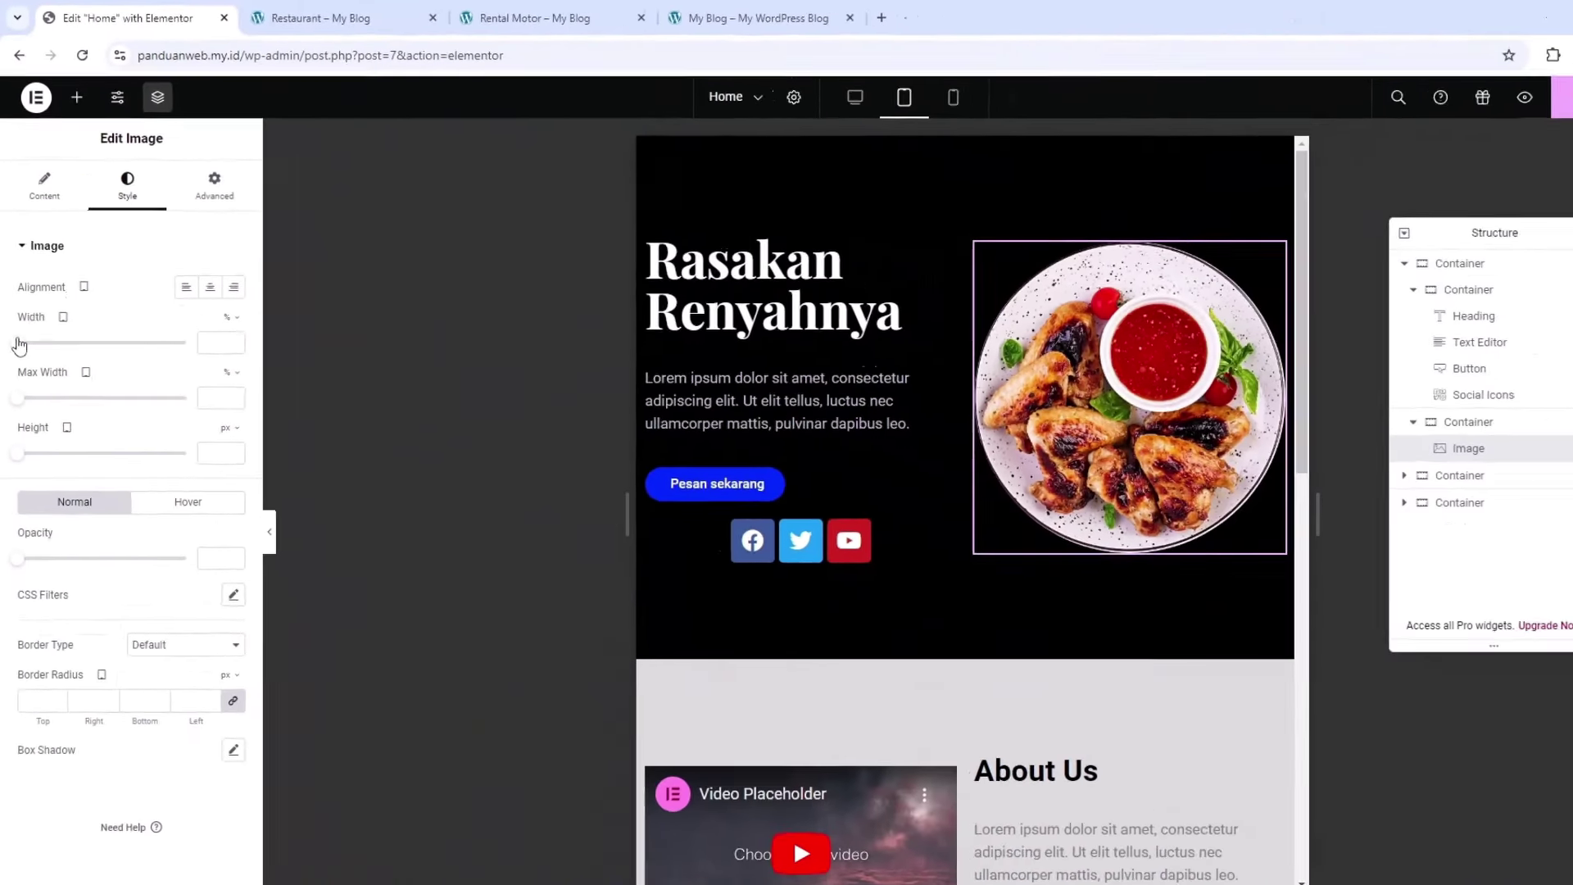
left_click_drag(30, 599, 250, 608)
left_click_drag(133, 326, 156, 325)
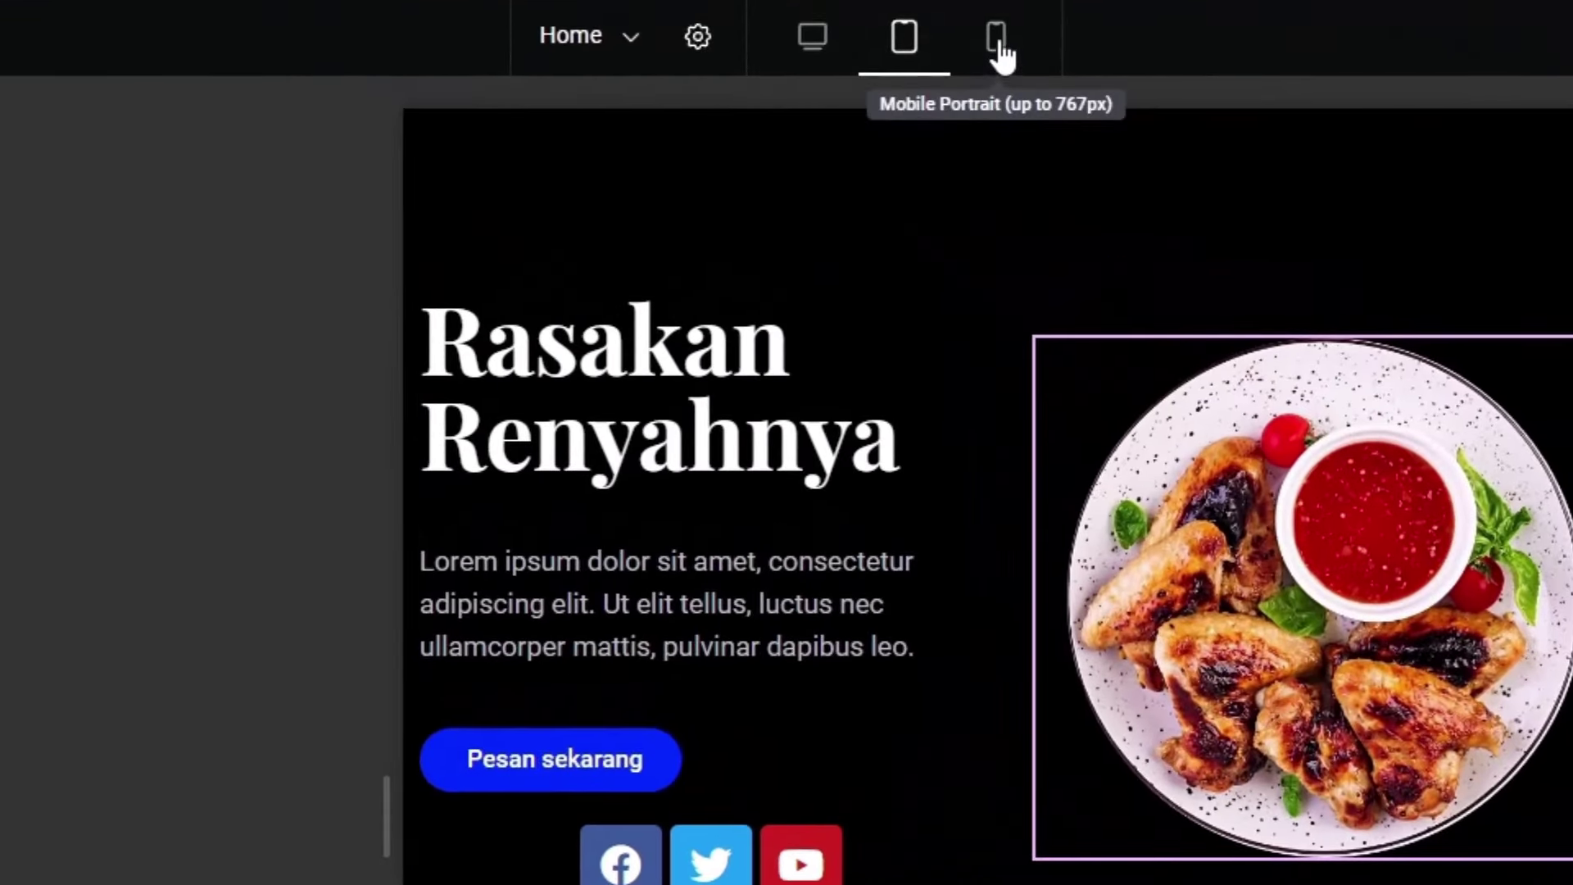
Check the page in the mobile portrait view and set the hero heading's mobile font size to 46 px
left_click(998, 47)
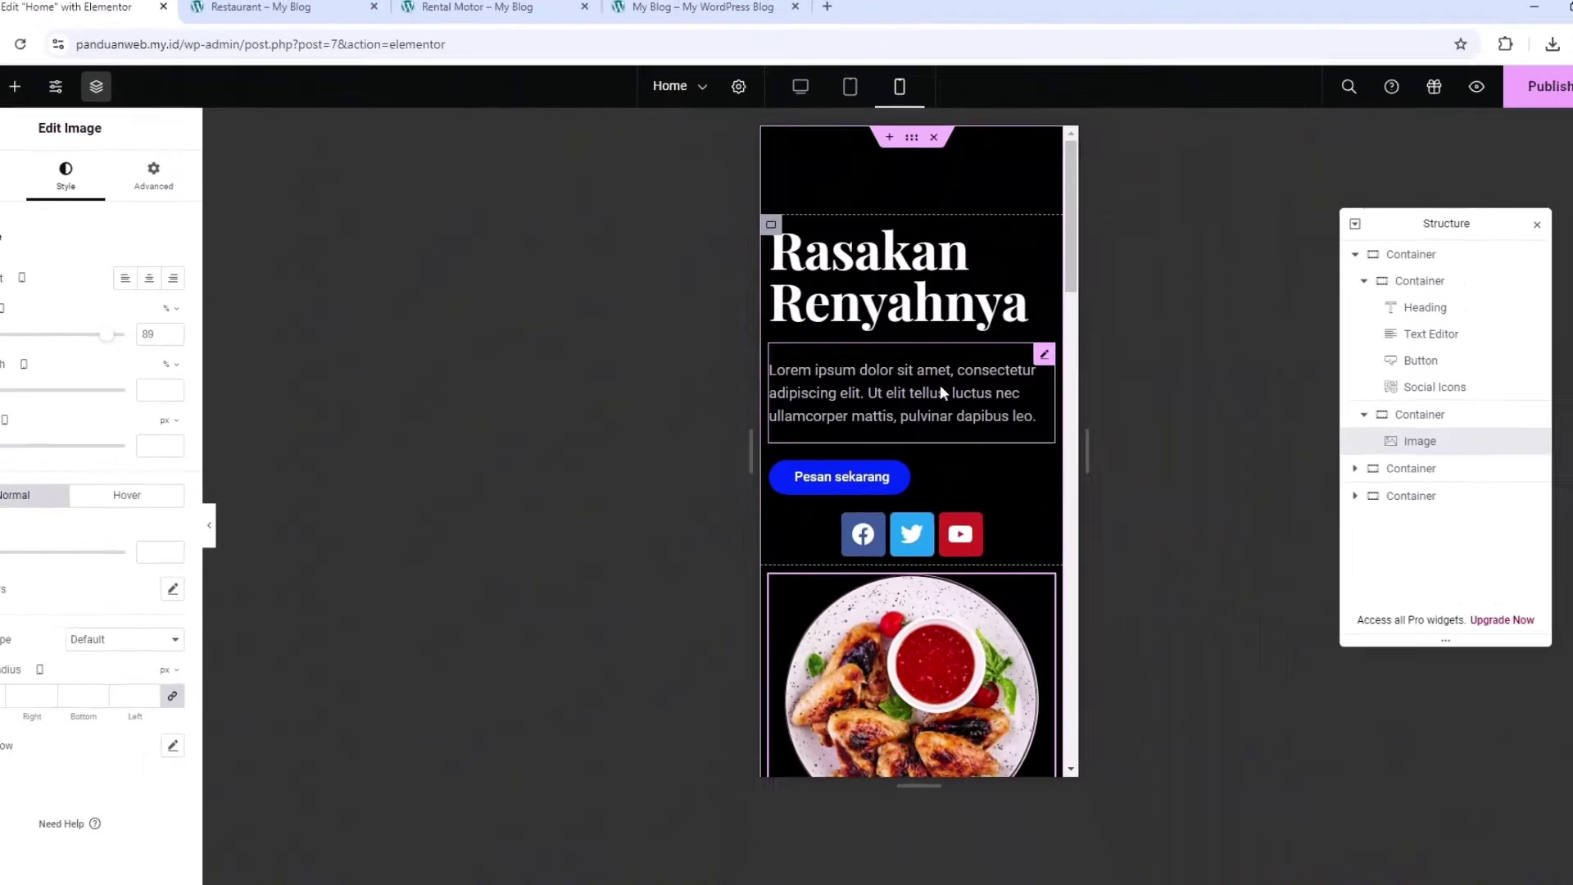
scroll(985, 422, "down", 10)
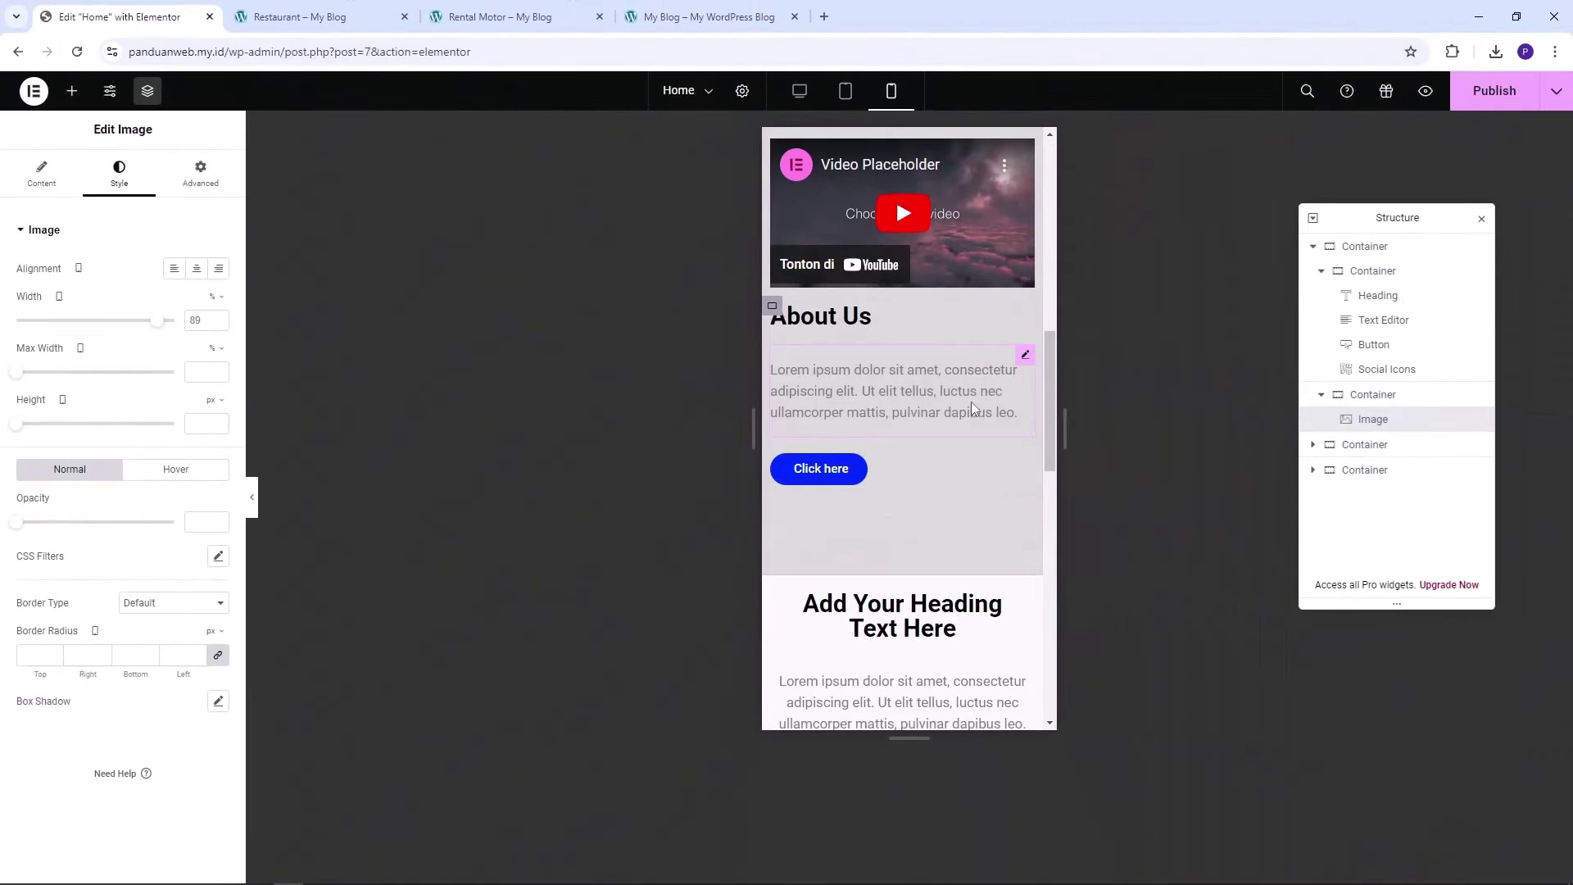
scroll(972, 407, "up", 10)
left_click(934, 284)
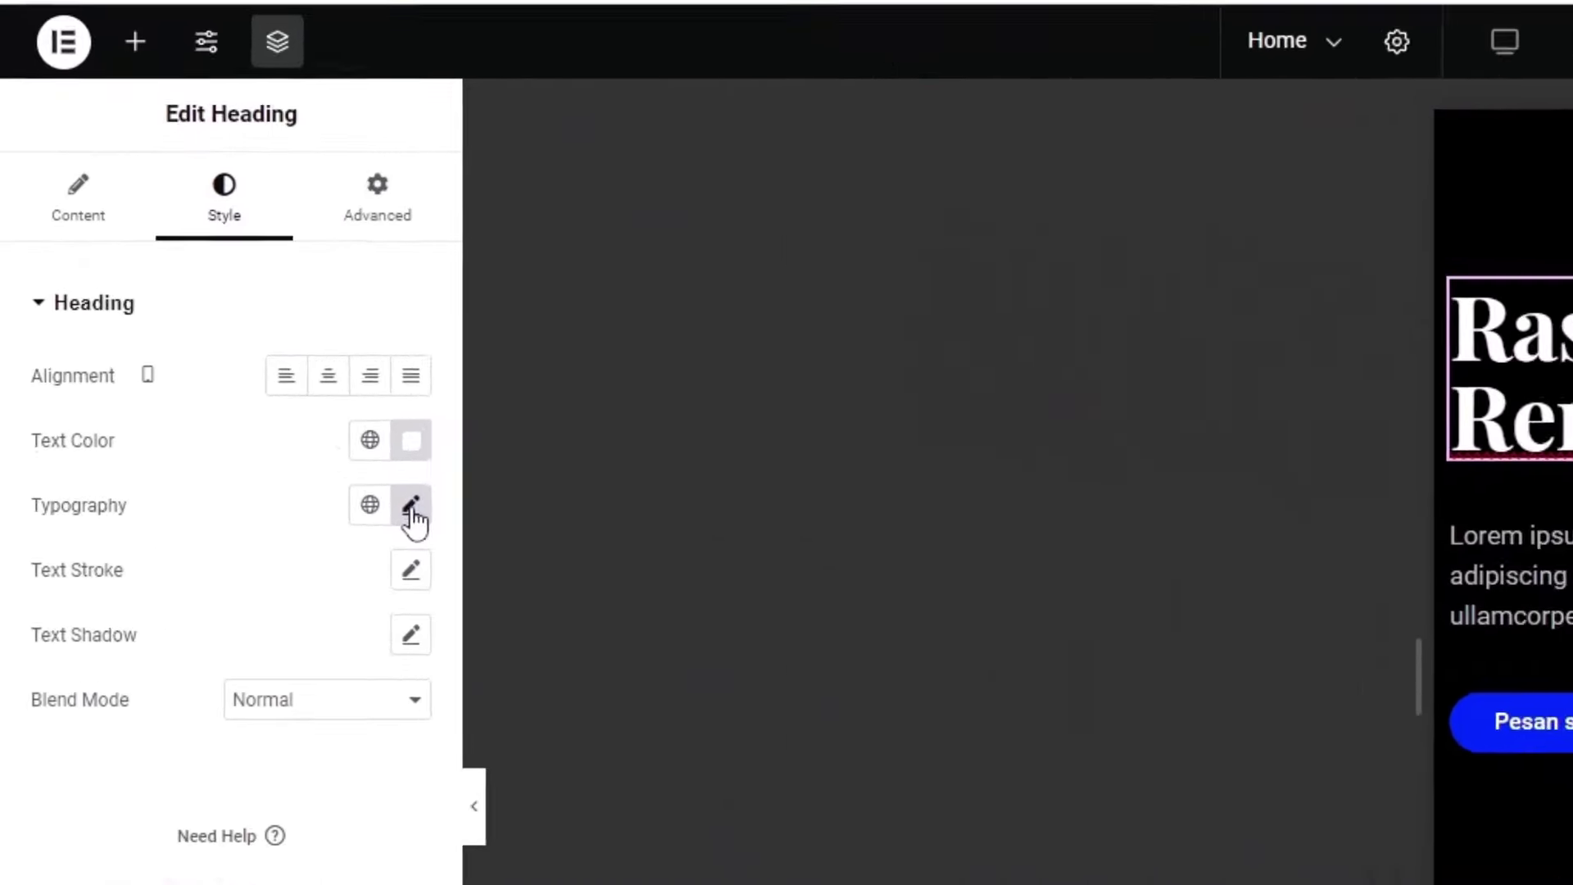
left_click(412, 509)
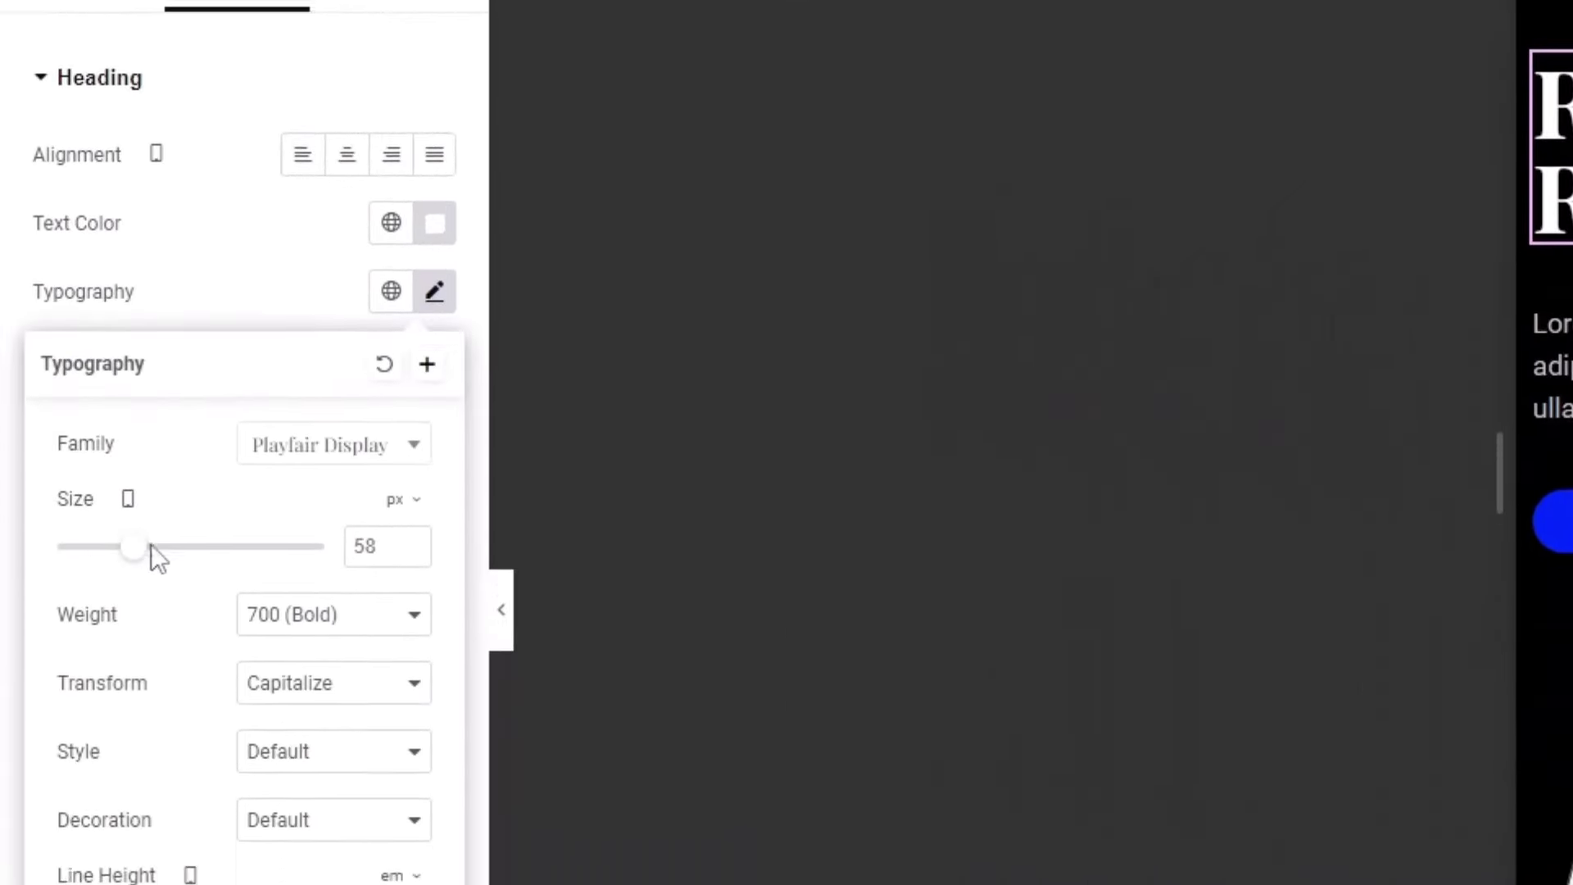
left_click_drag(121, 523, 119, 514)
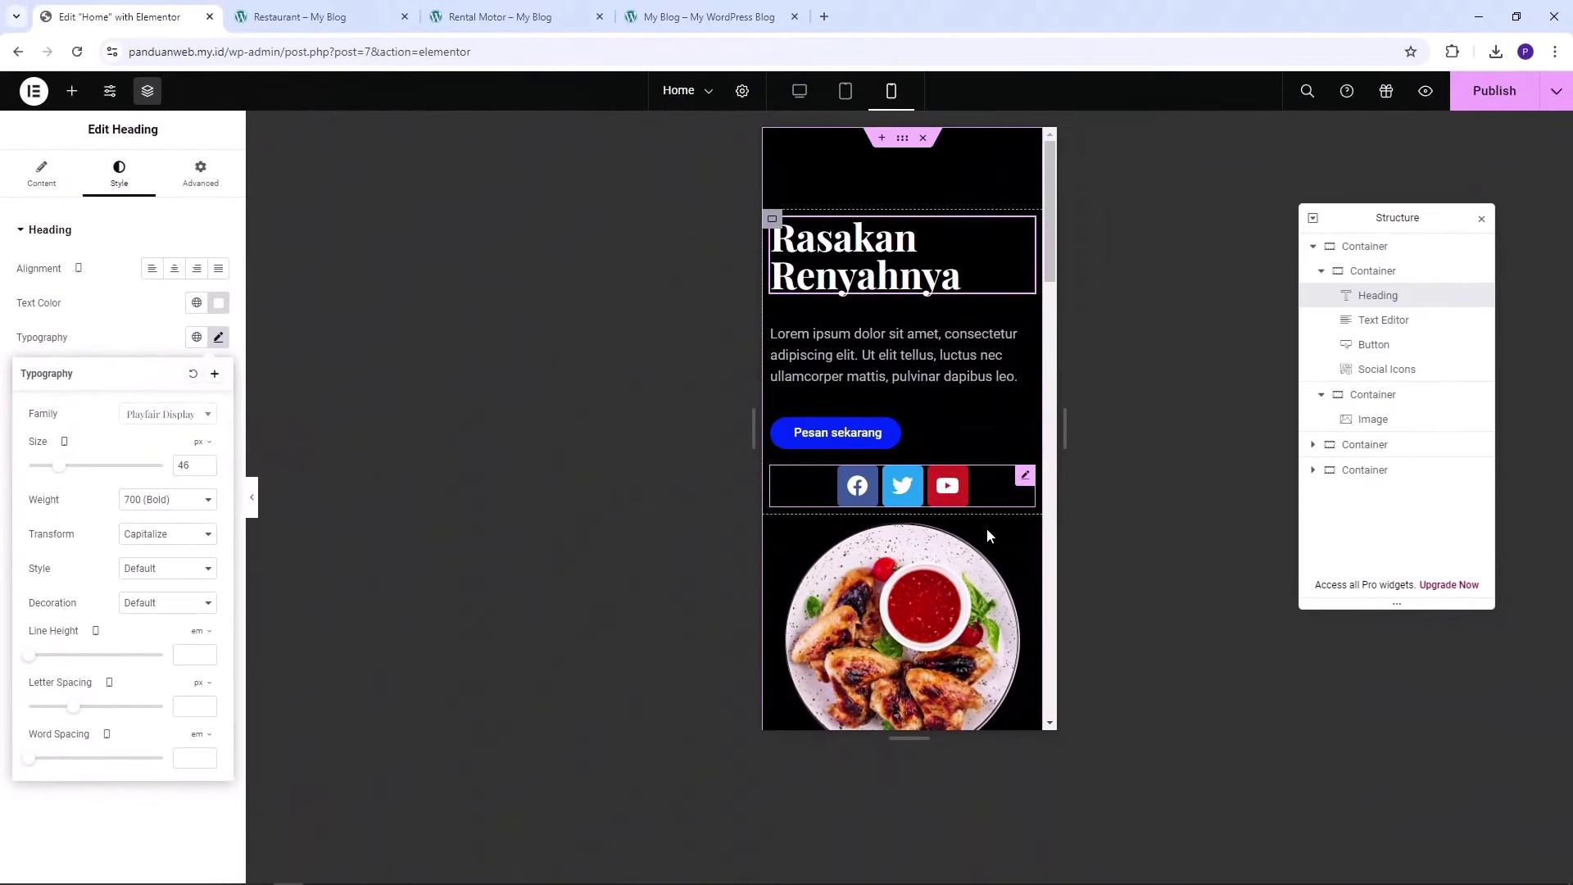
Check the sections below the hero in the mobile view and view the About Us heading's typography settings
scroll(991, 537, "down", 10)
scroll(1000, 564, "down", 4)
scroll(998, 562, "up", 6)
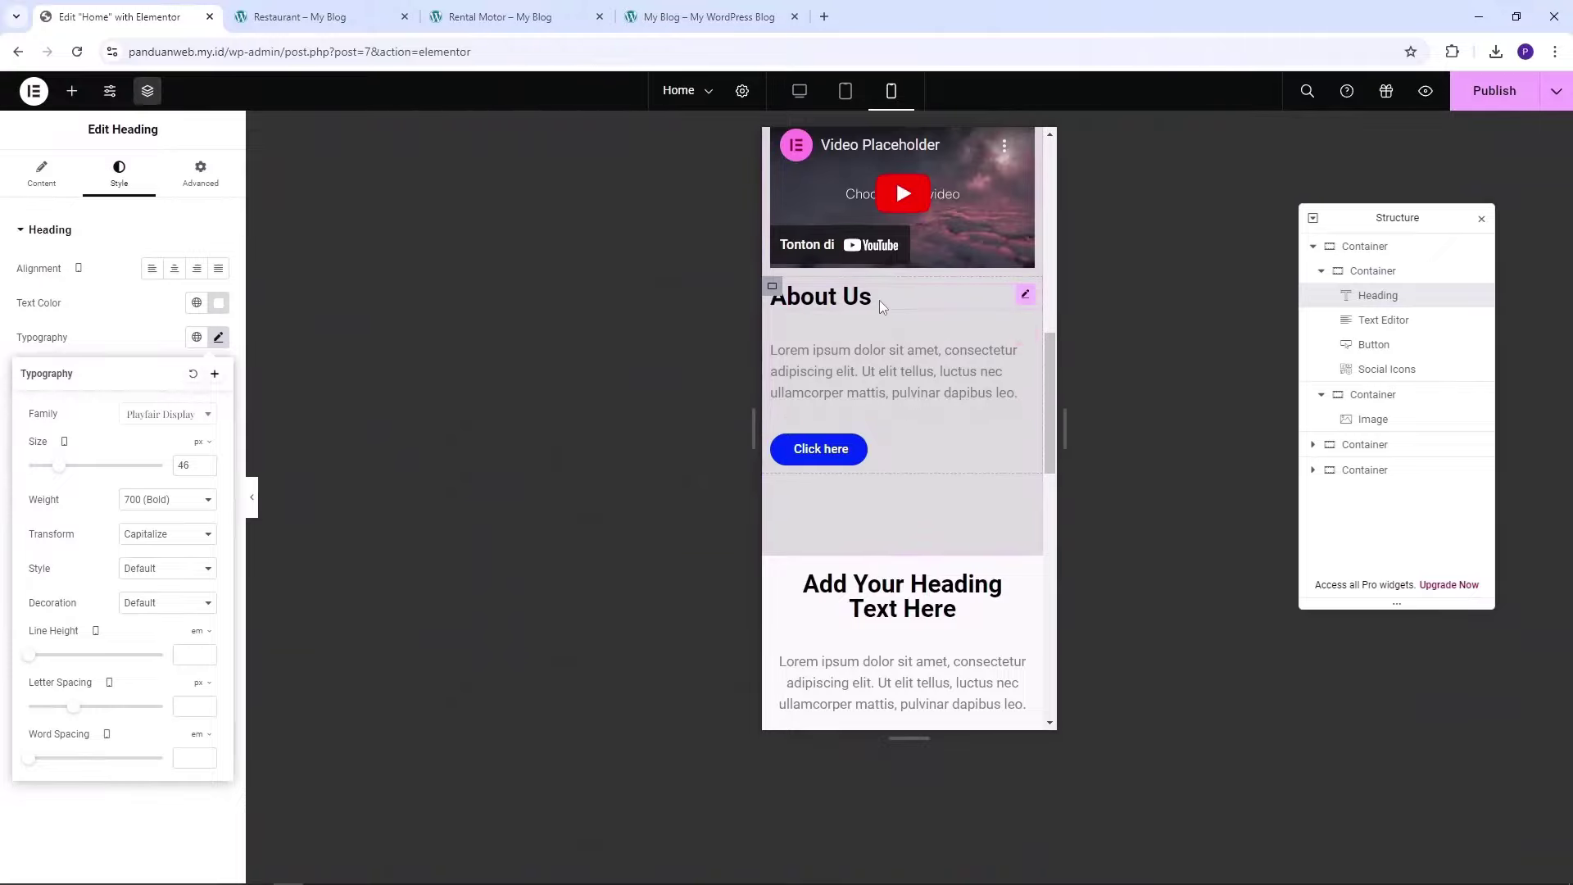
left_click(878, 300)
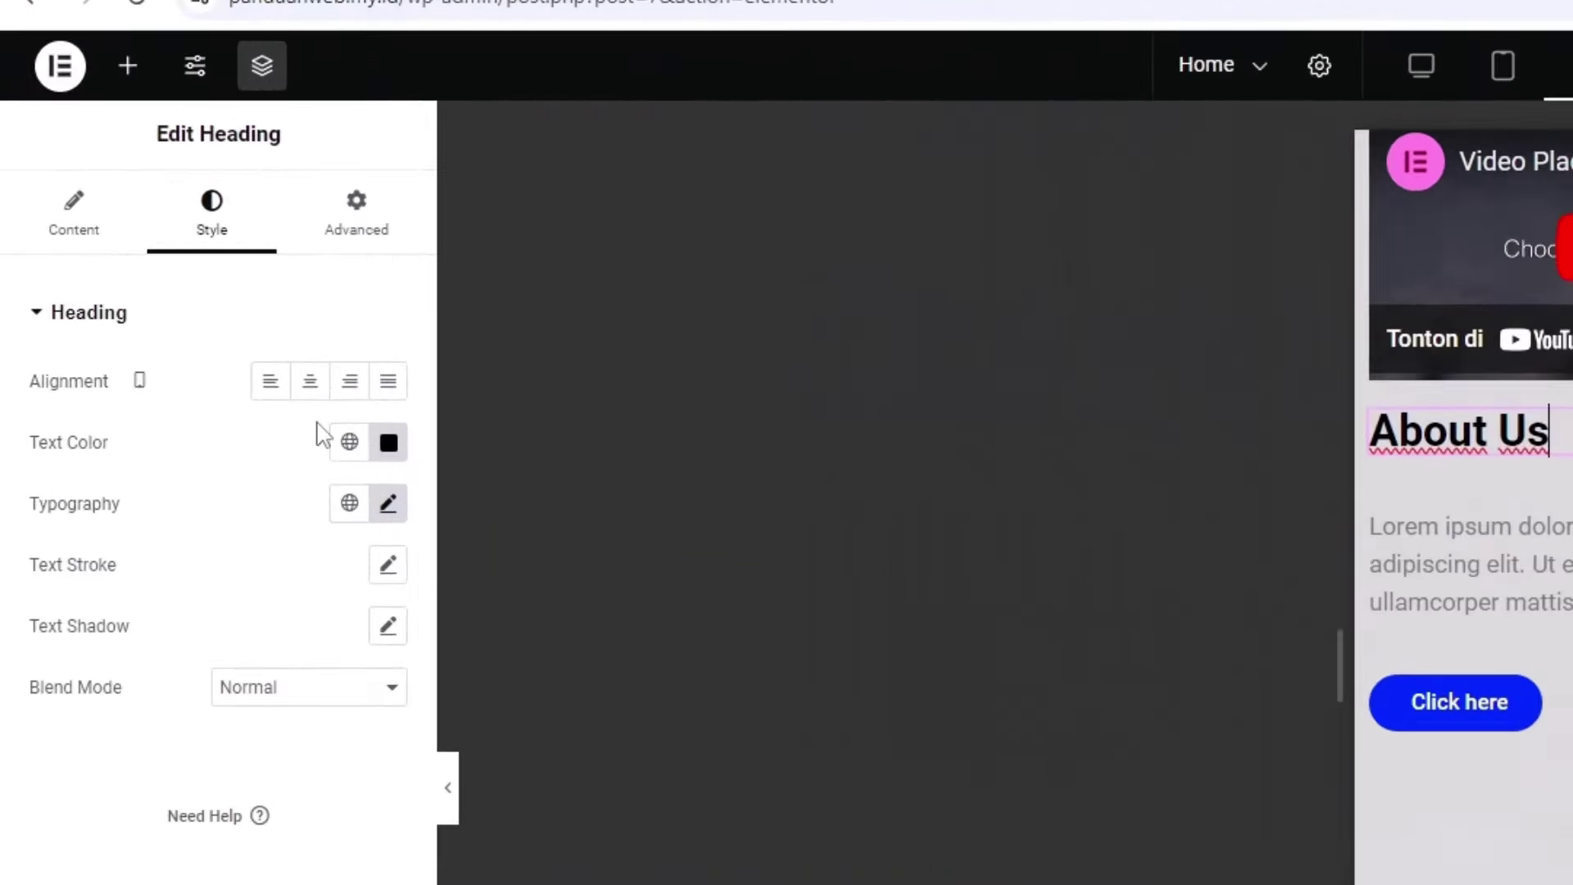
left_click(437, 551)
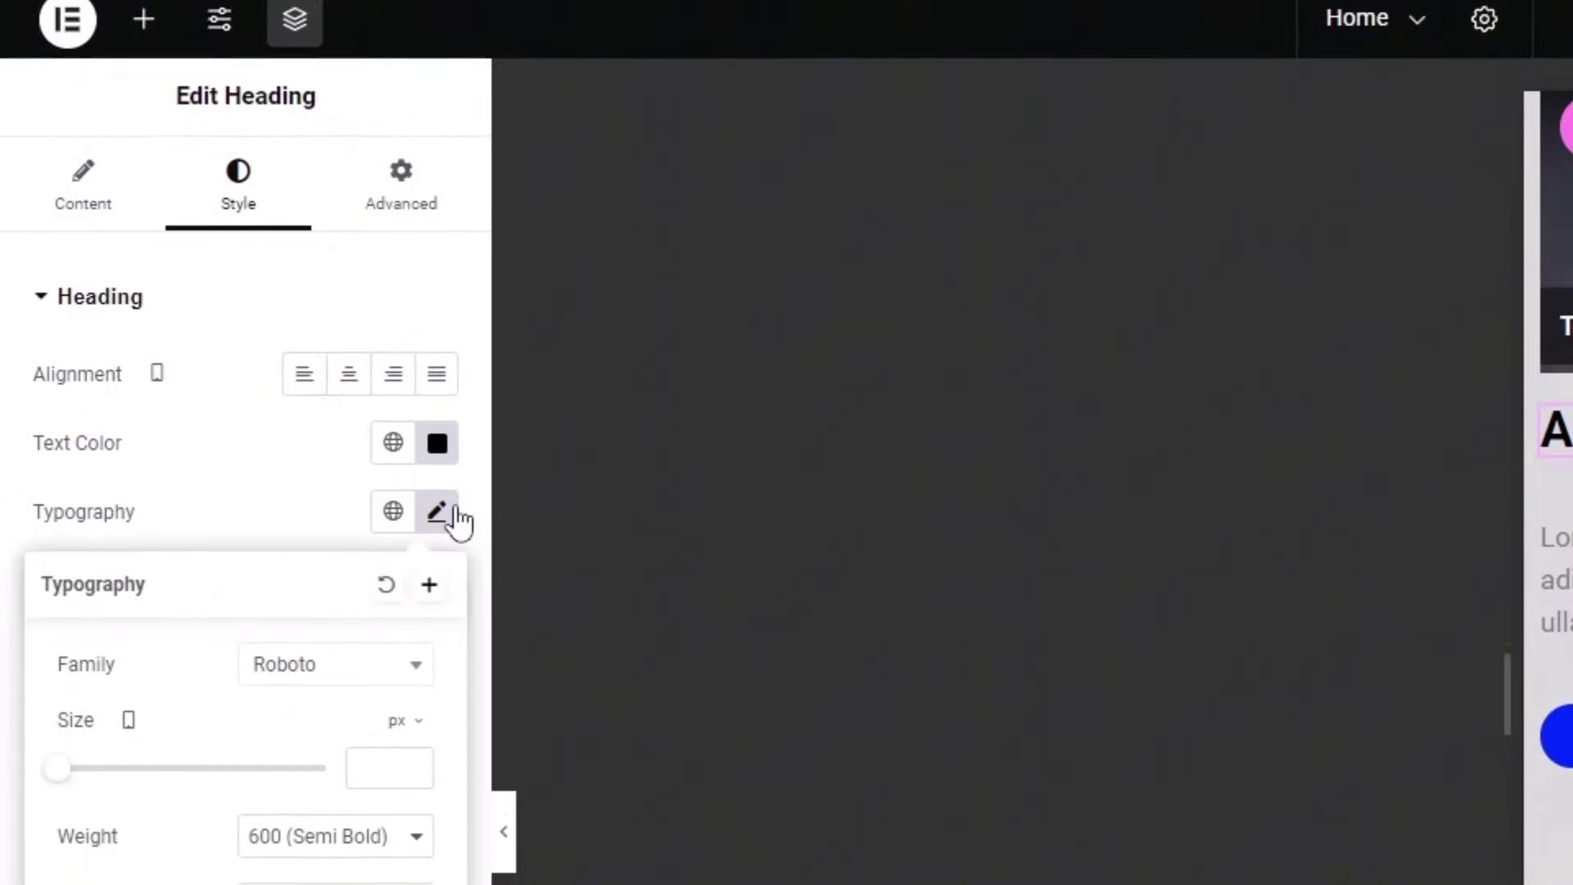
left_click(437, 189)
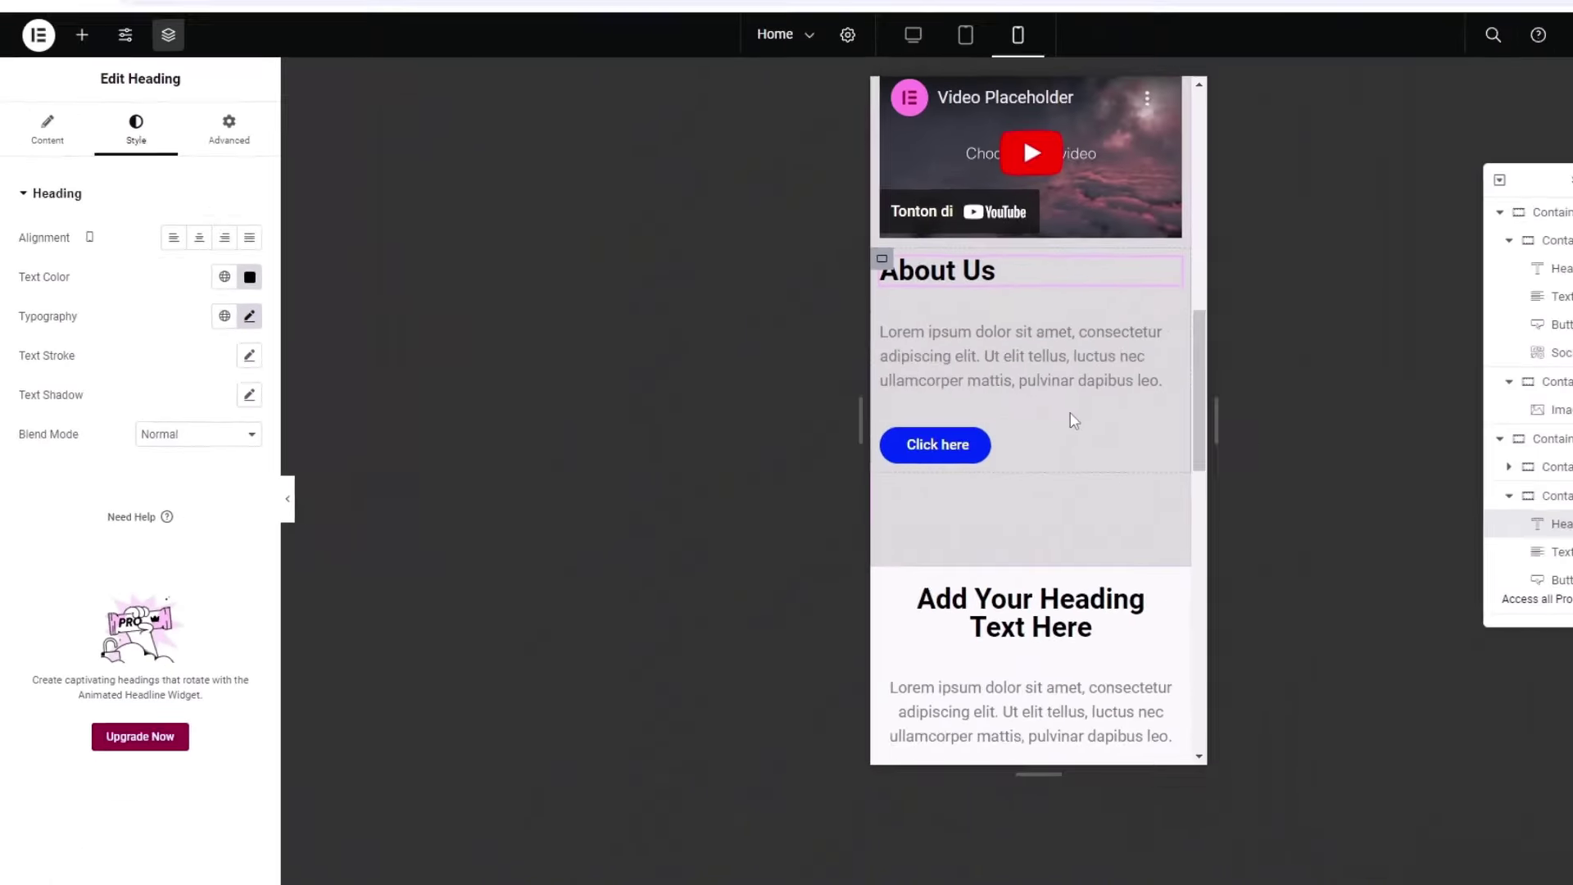
Set the hero container's mobile padding to 150 px at the top and 0 on the other sides, with the values unlinked
scroll(1556, 358, "up", 4)
scroll(945, 368, "up", 5)
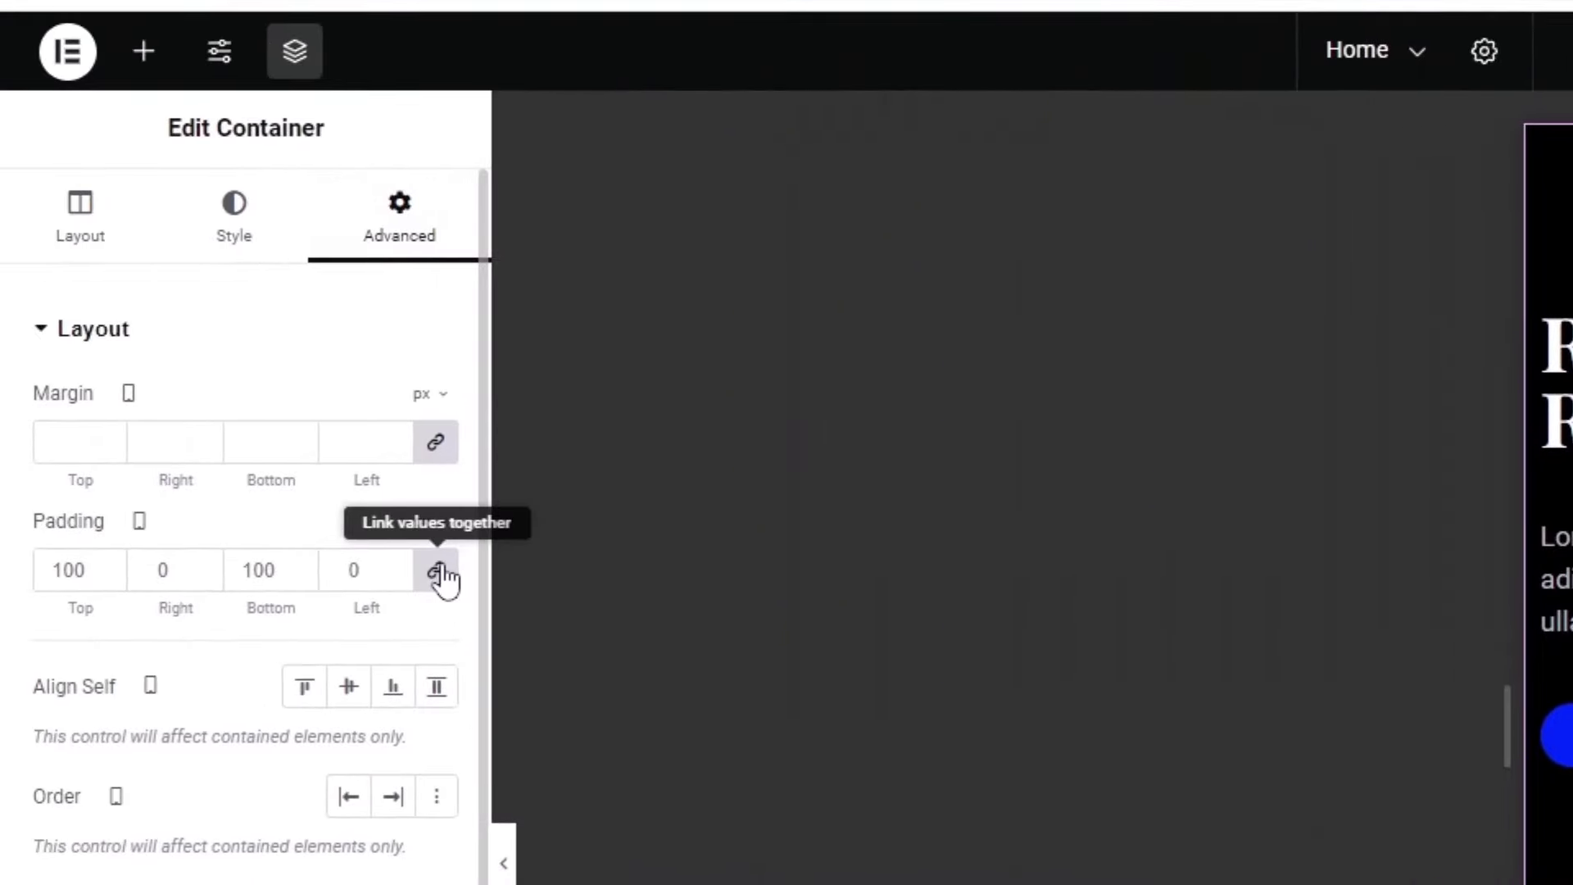
left_click(439, 571)
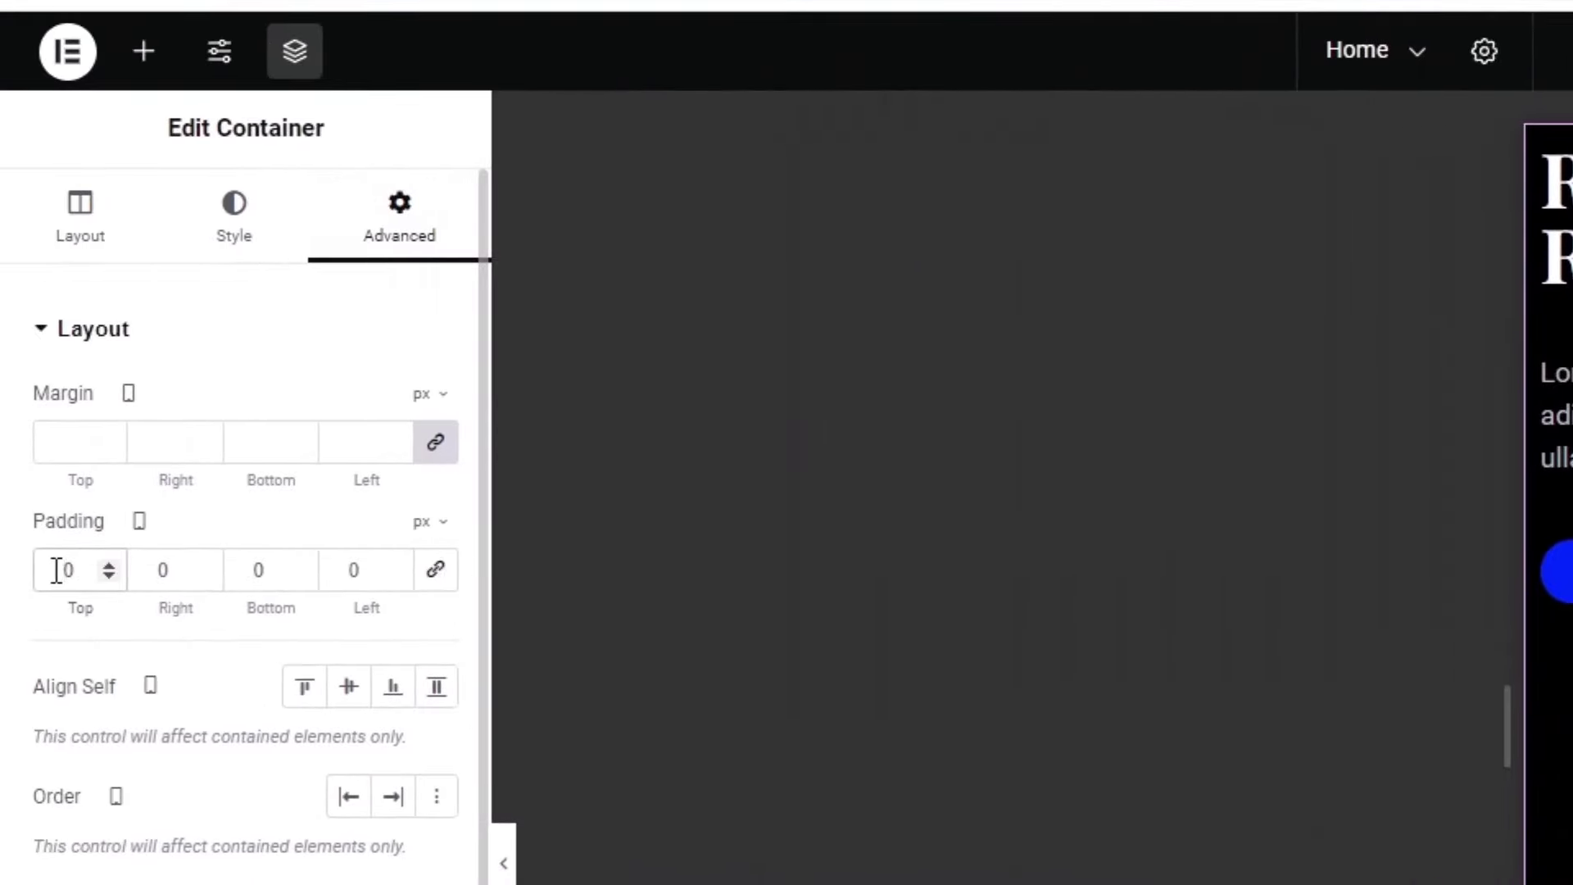
type("15")
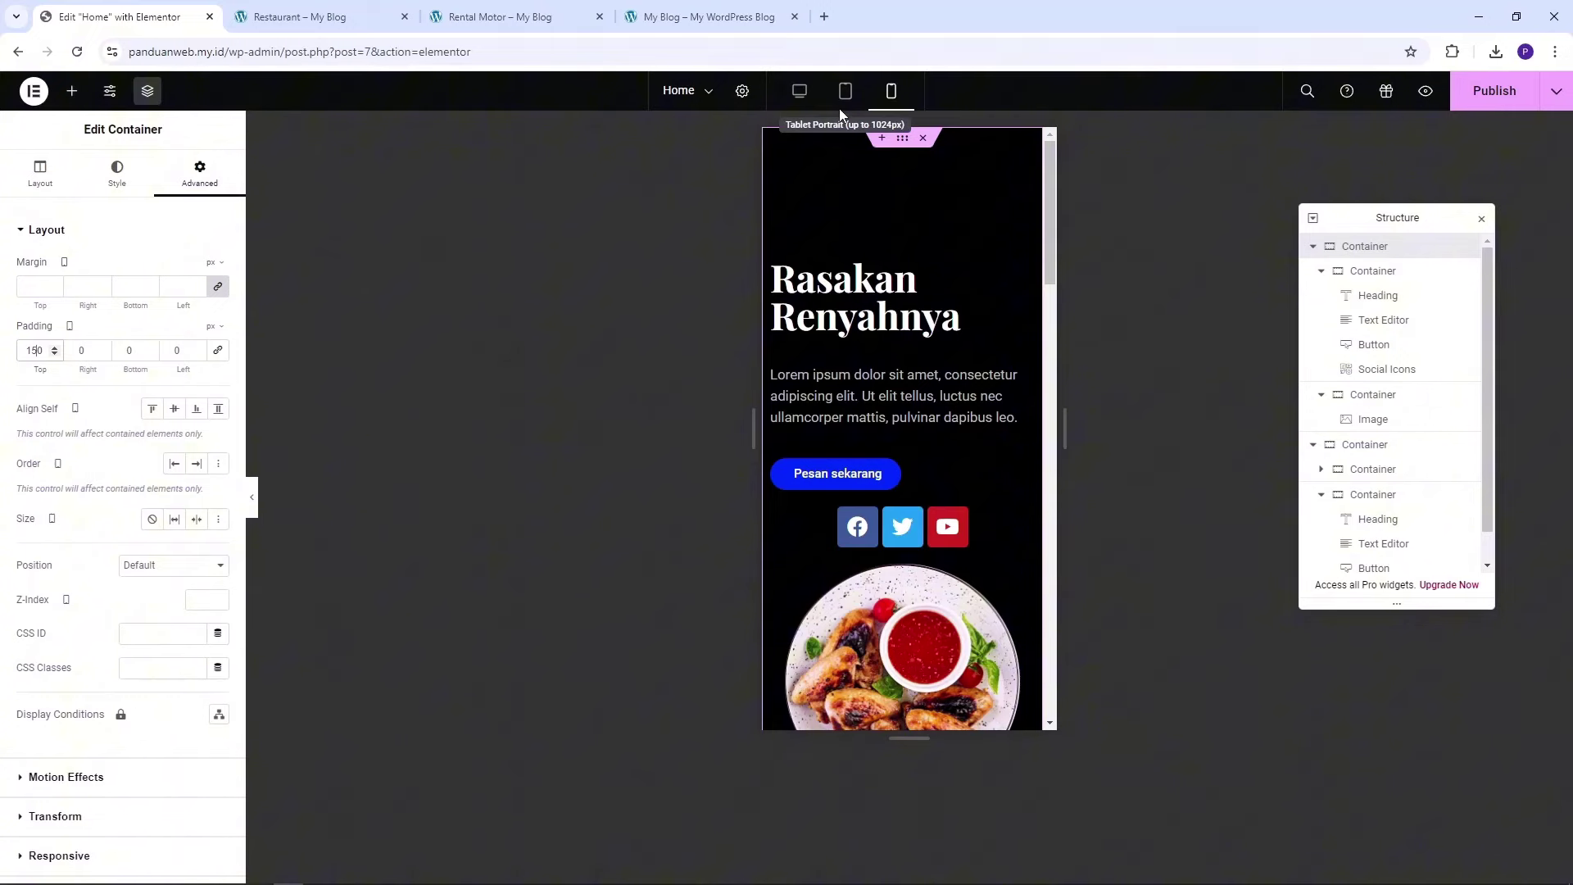
Compare the Home page layout in the desktop, tablet portrait and mobile portrait views
left_click(799, 96)
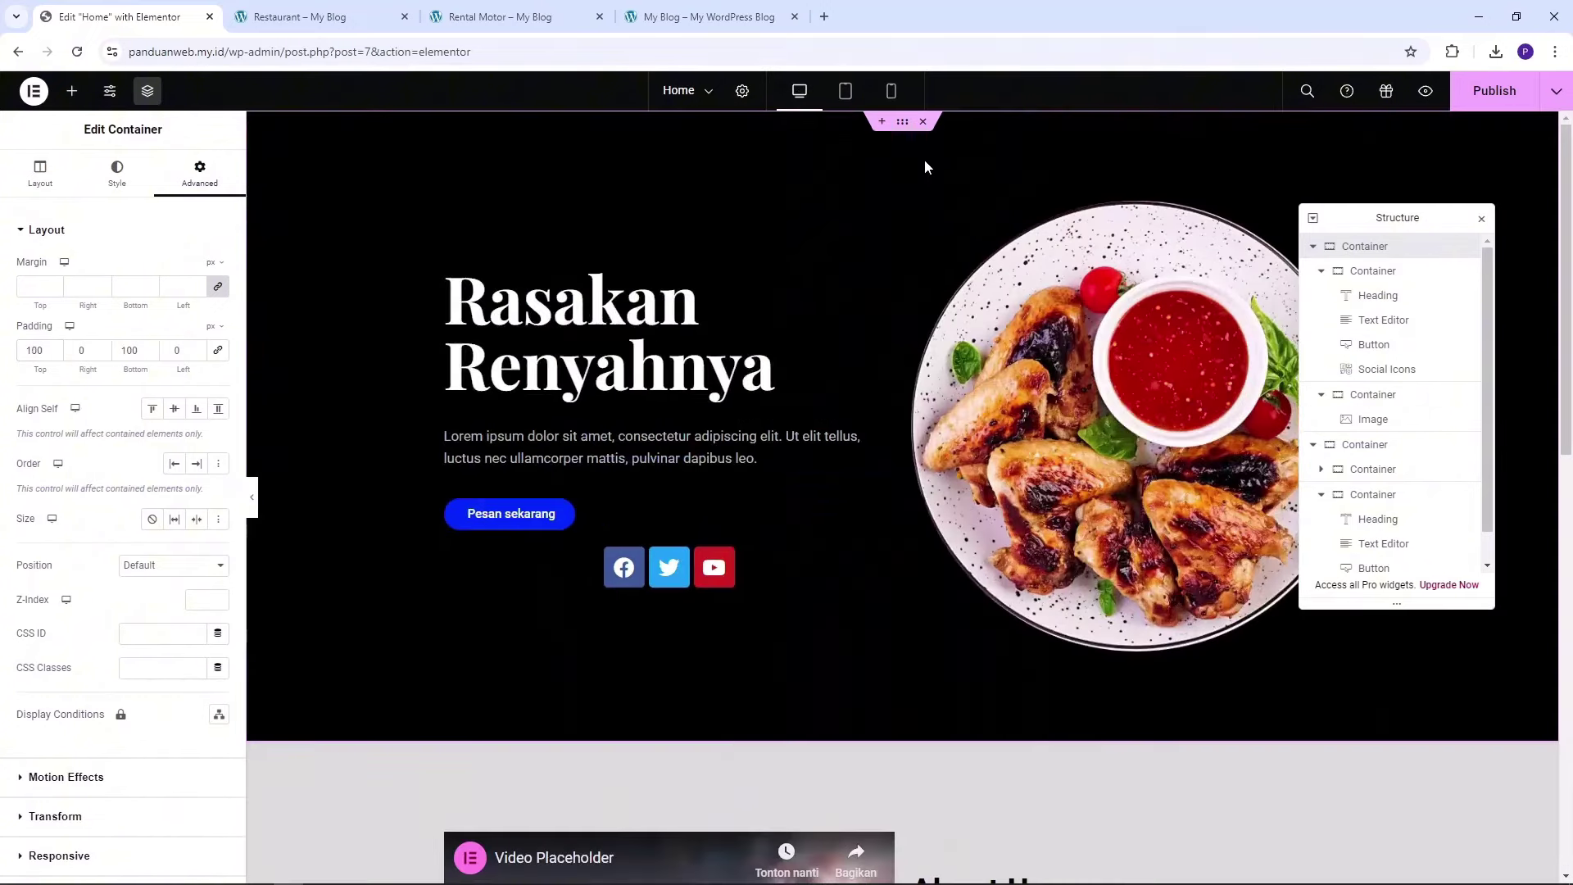
scroll(923, 391, "down", 5)
scroll(923, 393, "down", 5)
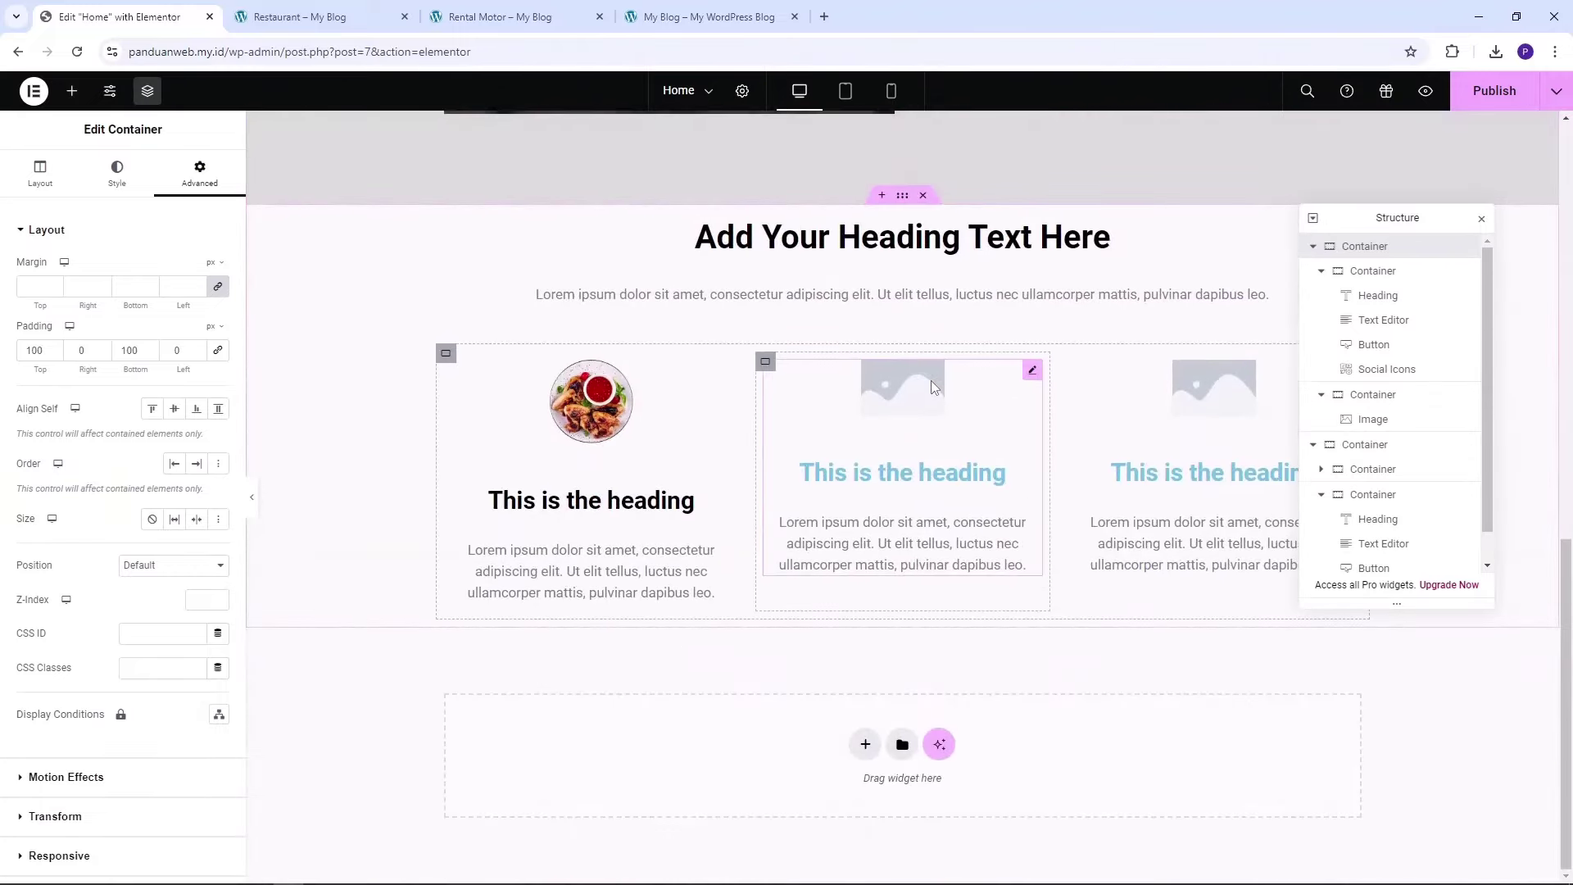
scroll(931, 382, "up", 10)
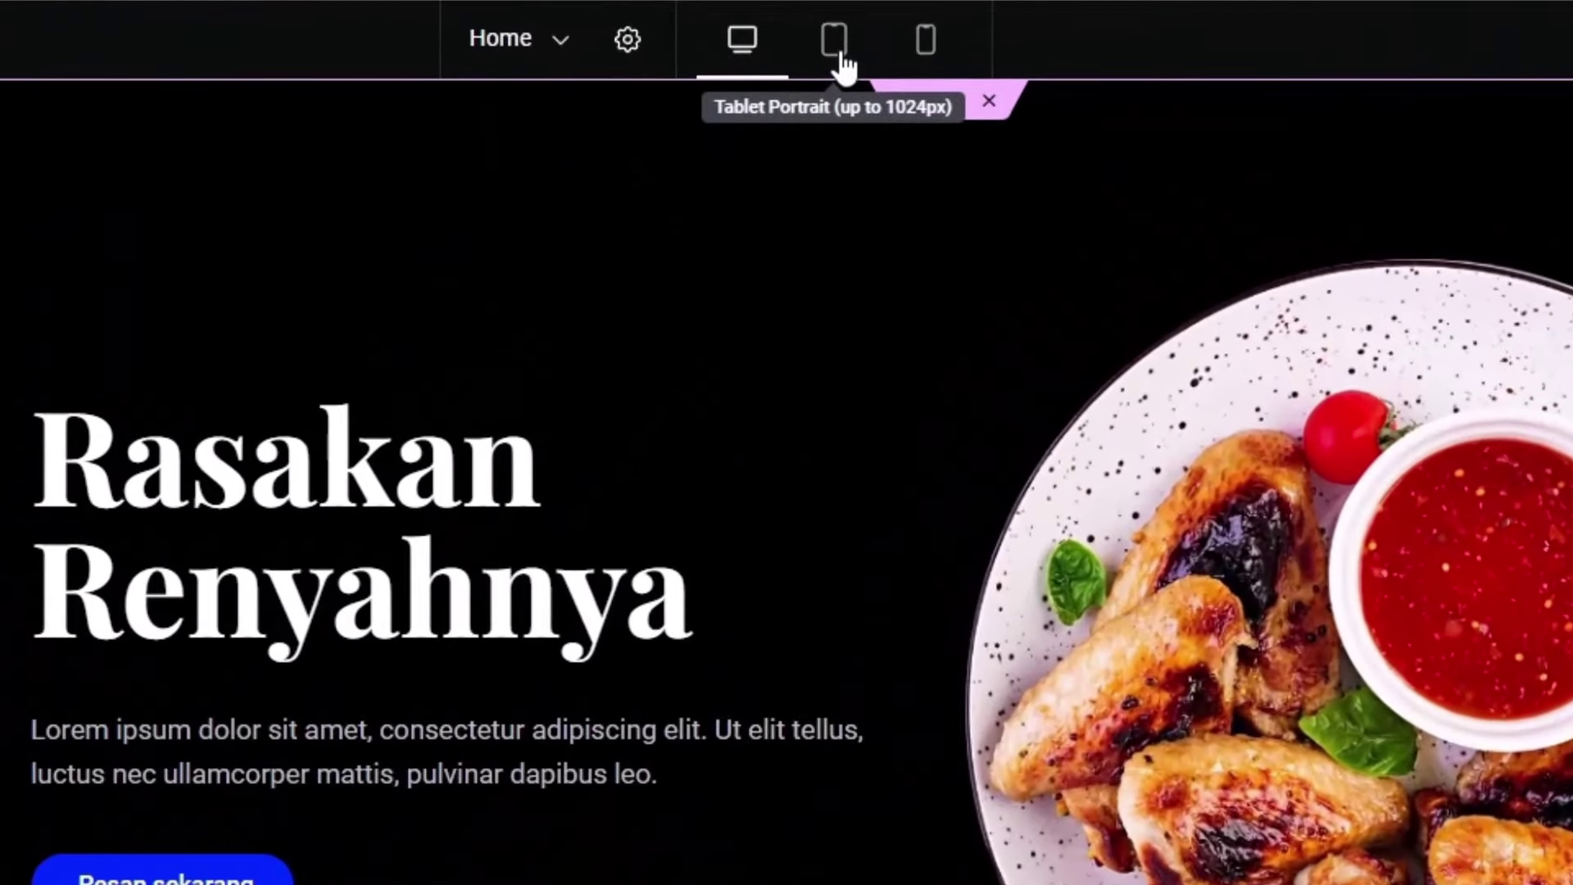
left_click(845, 91)
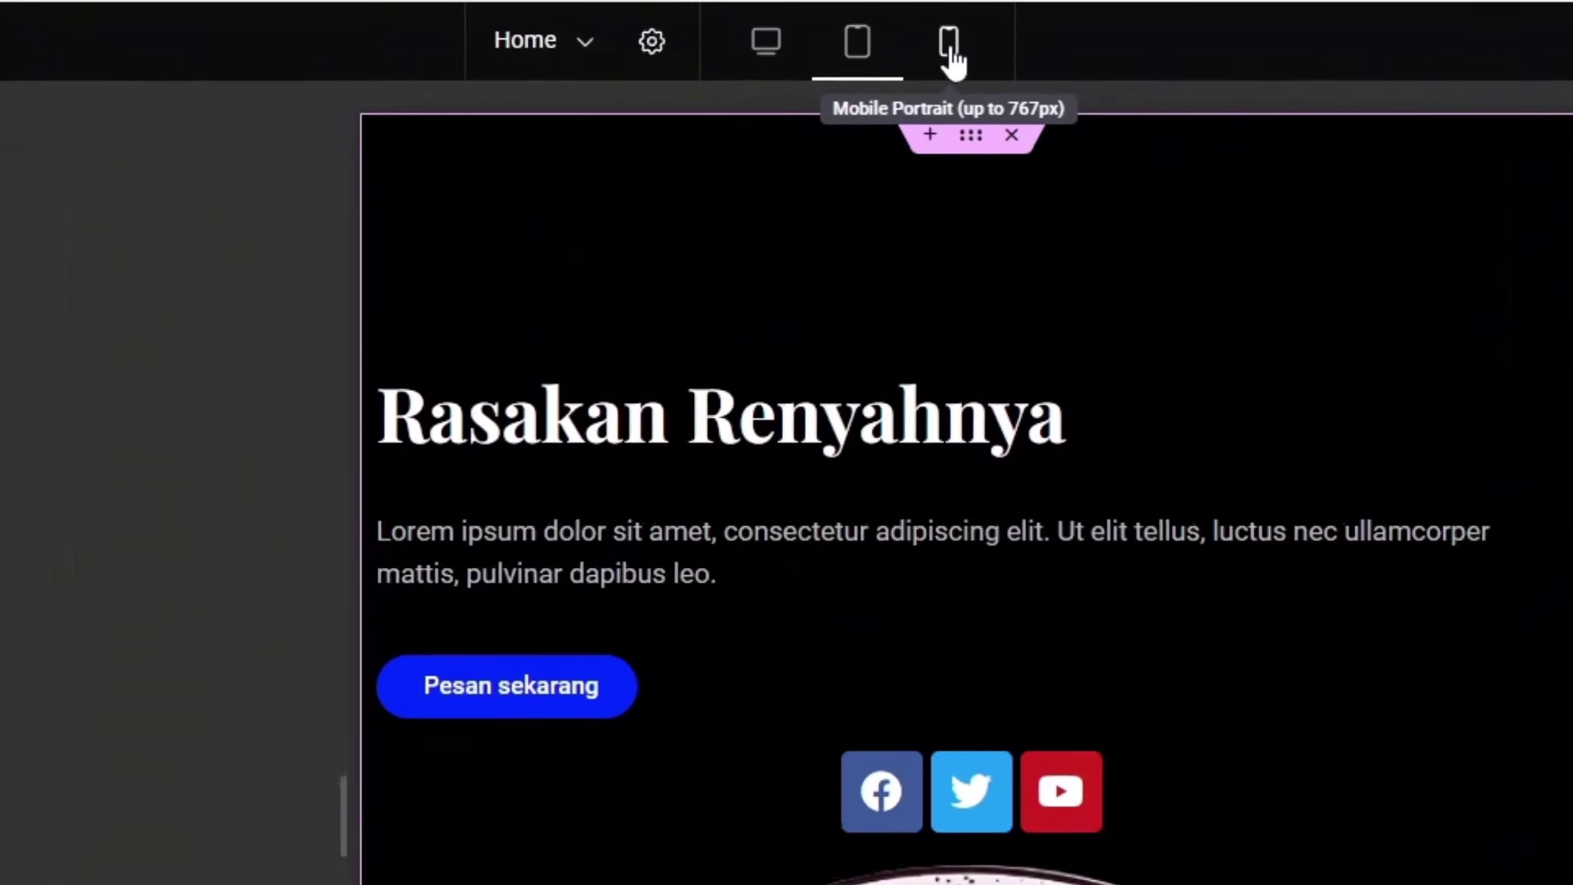
left_click(913, 79)
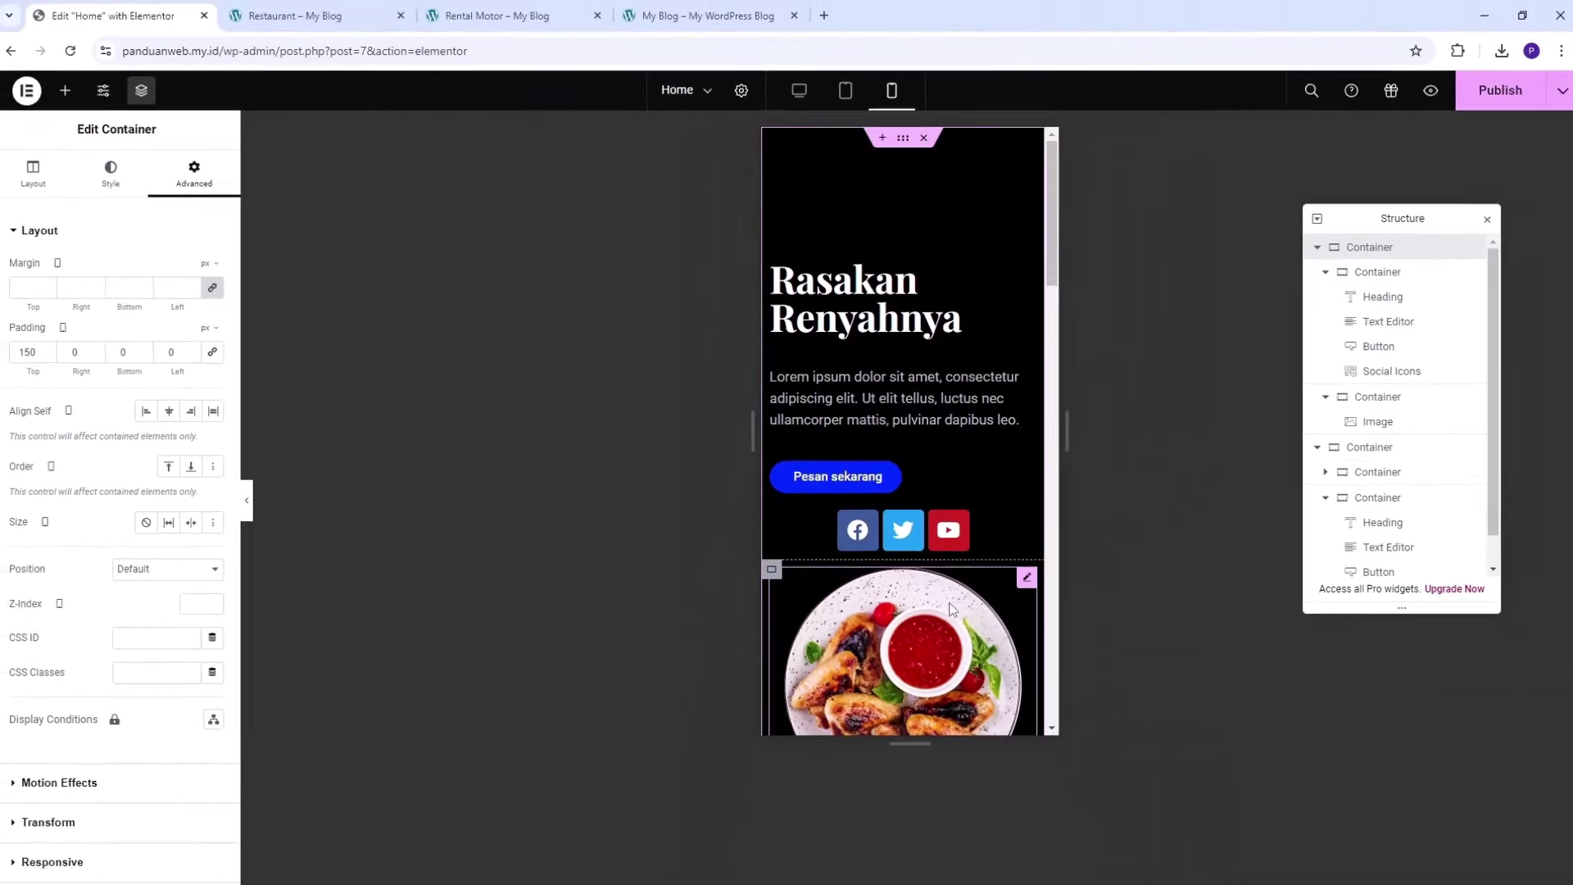
scroll(963, 836, "down", 5)
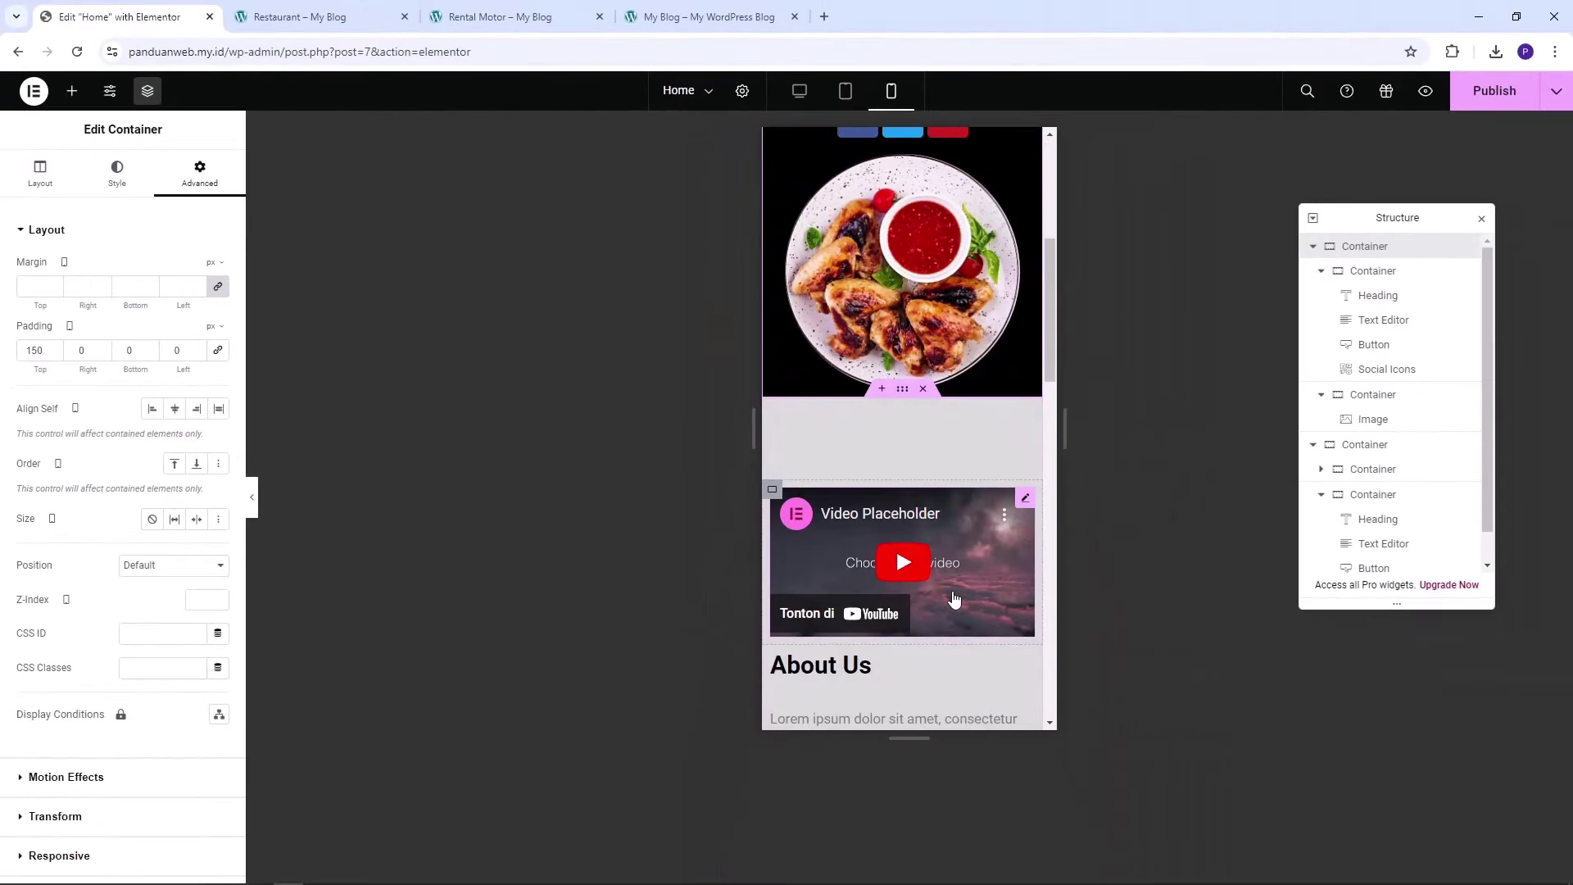
scroll(955, 598, "up", 5)
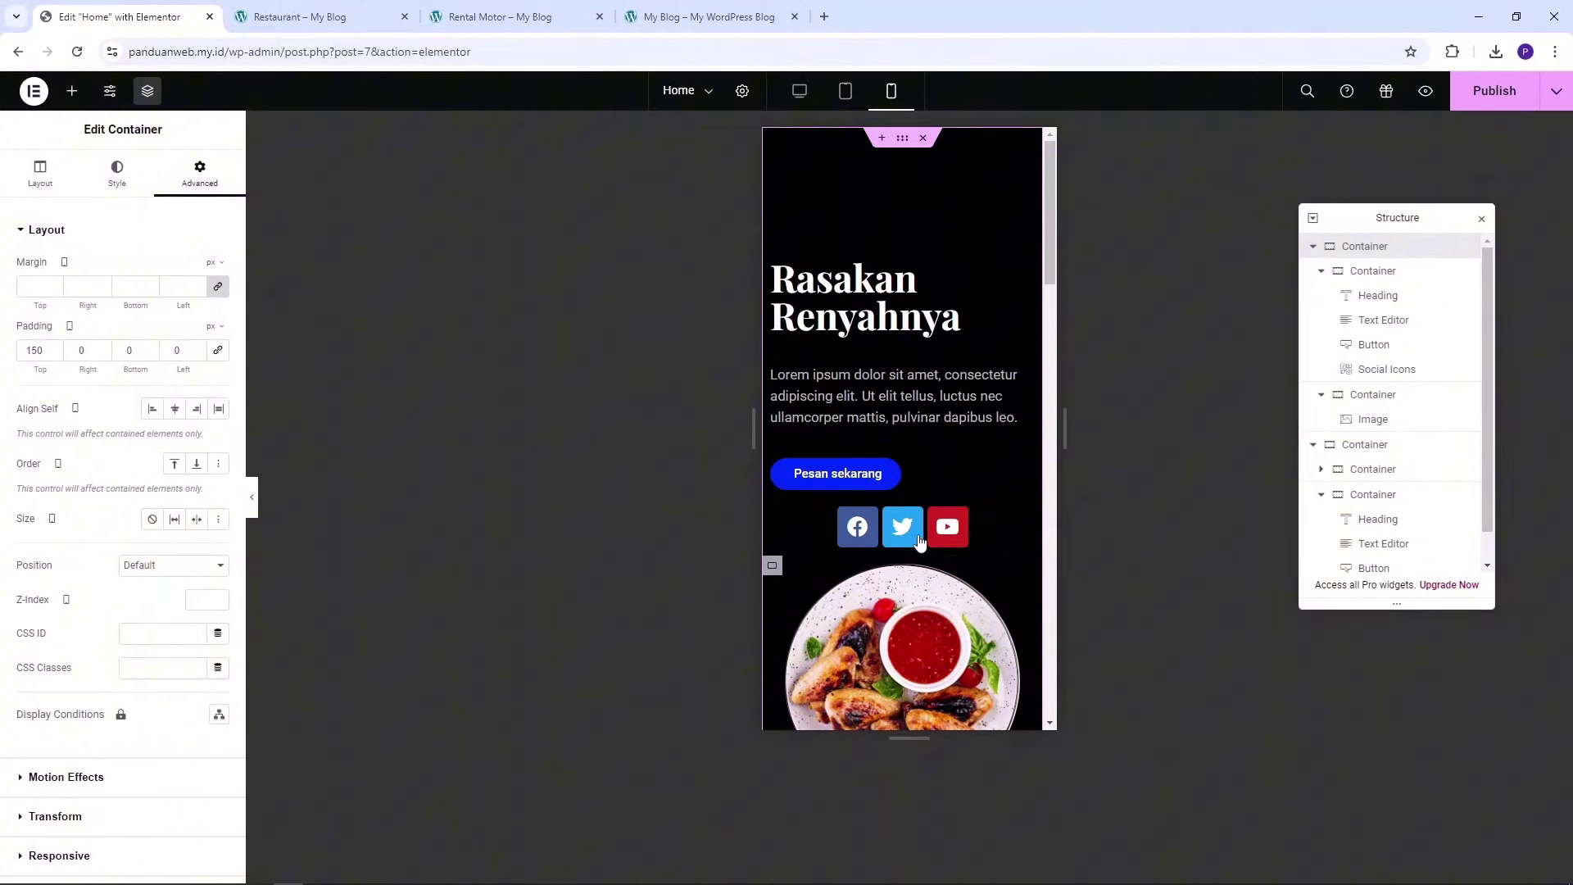
left_click(799, 91)
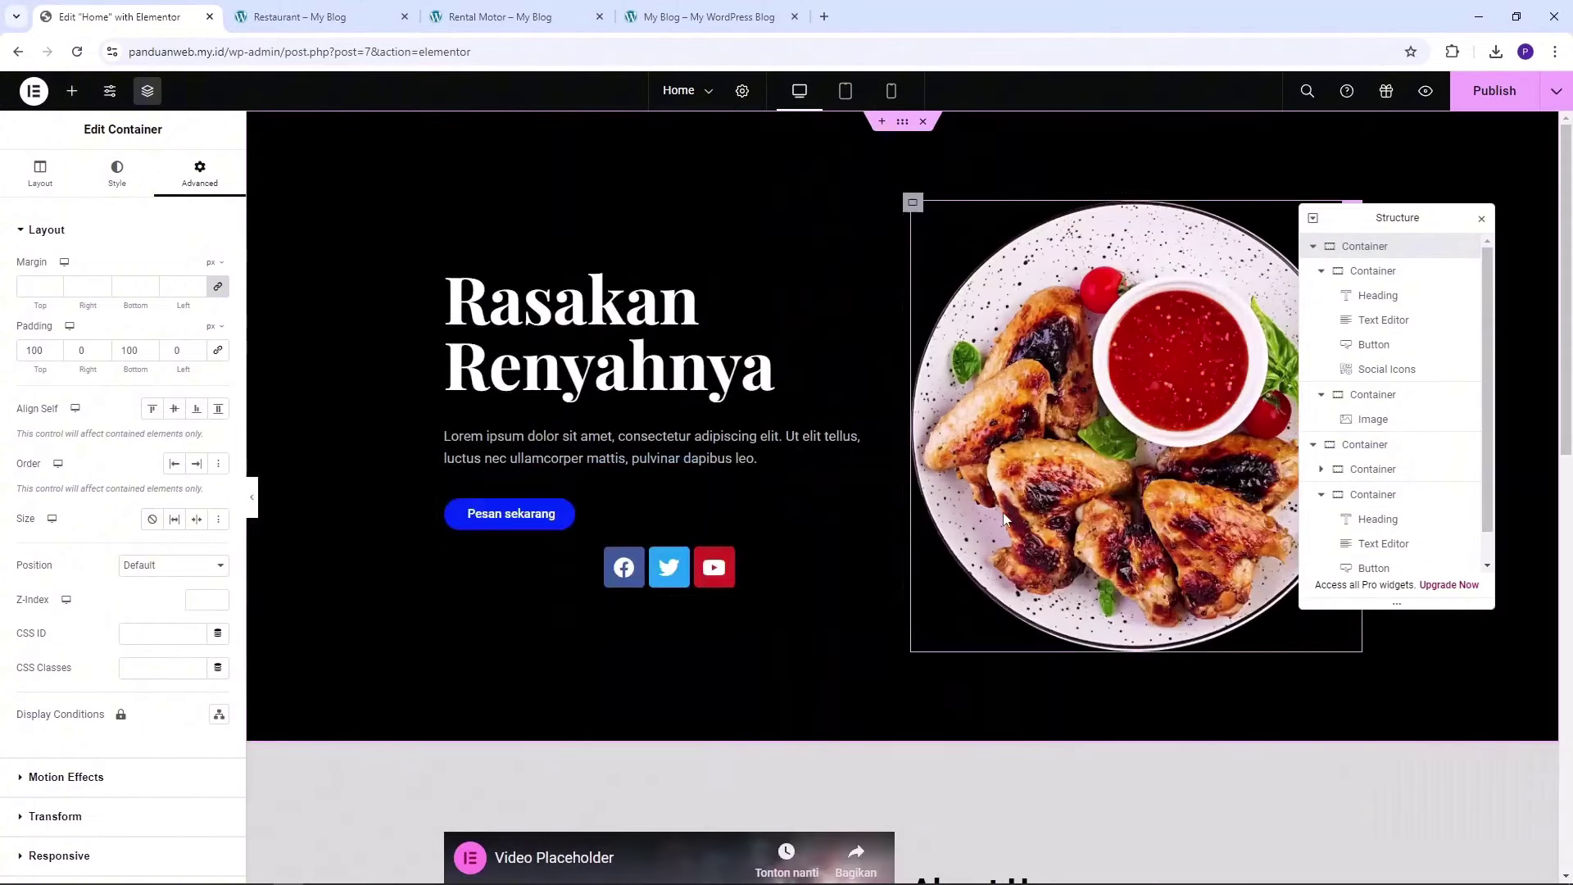
left_click(891, 91)
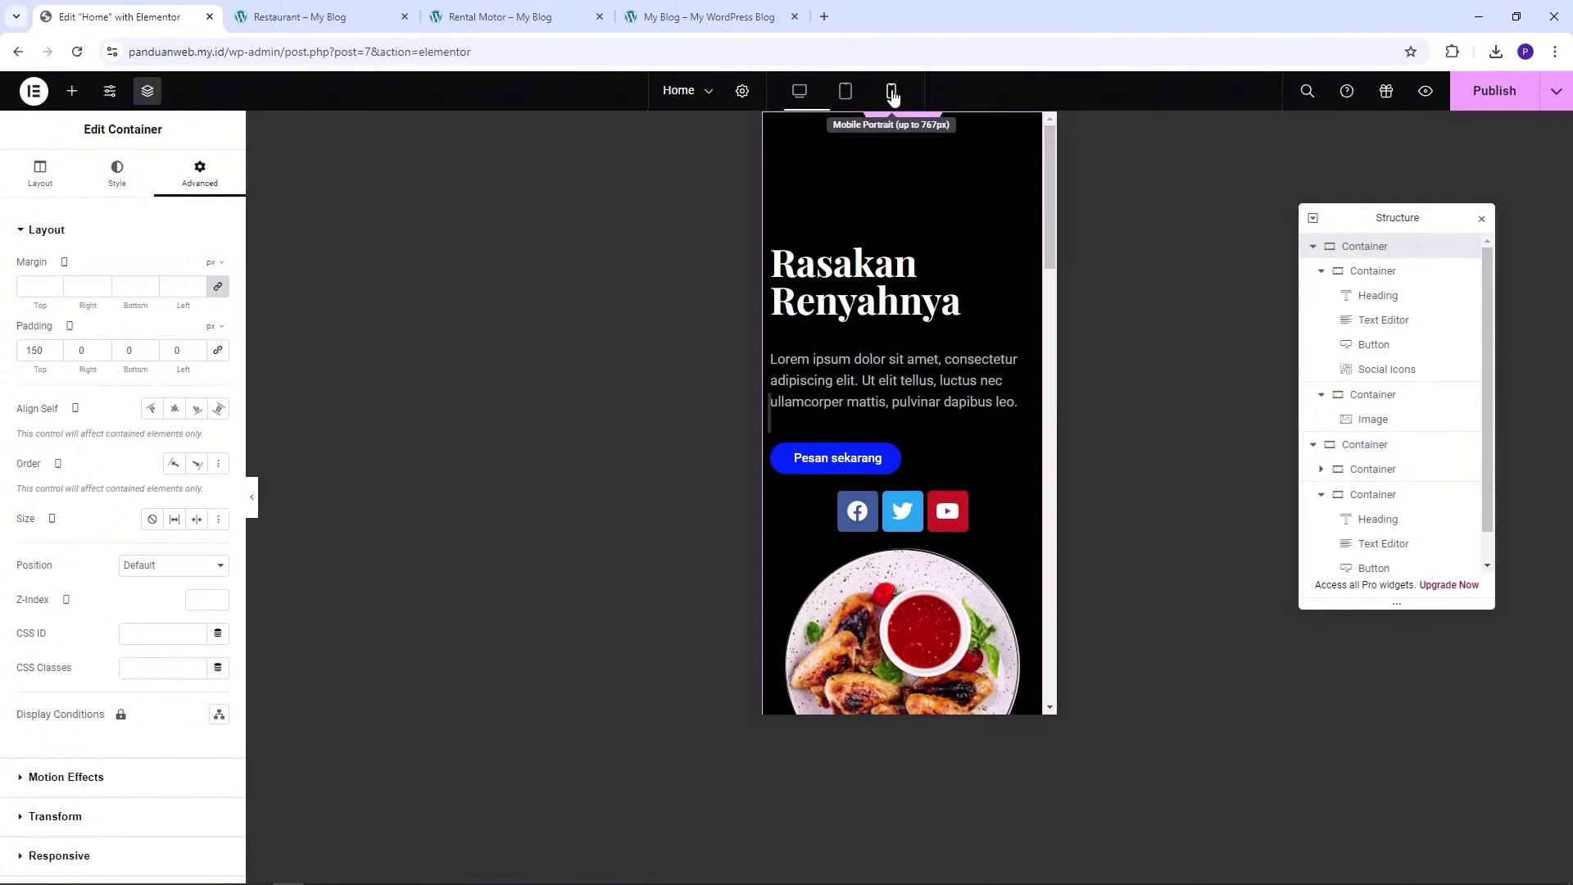
scroll(941, 496, "down", 3)
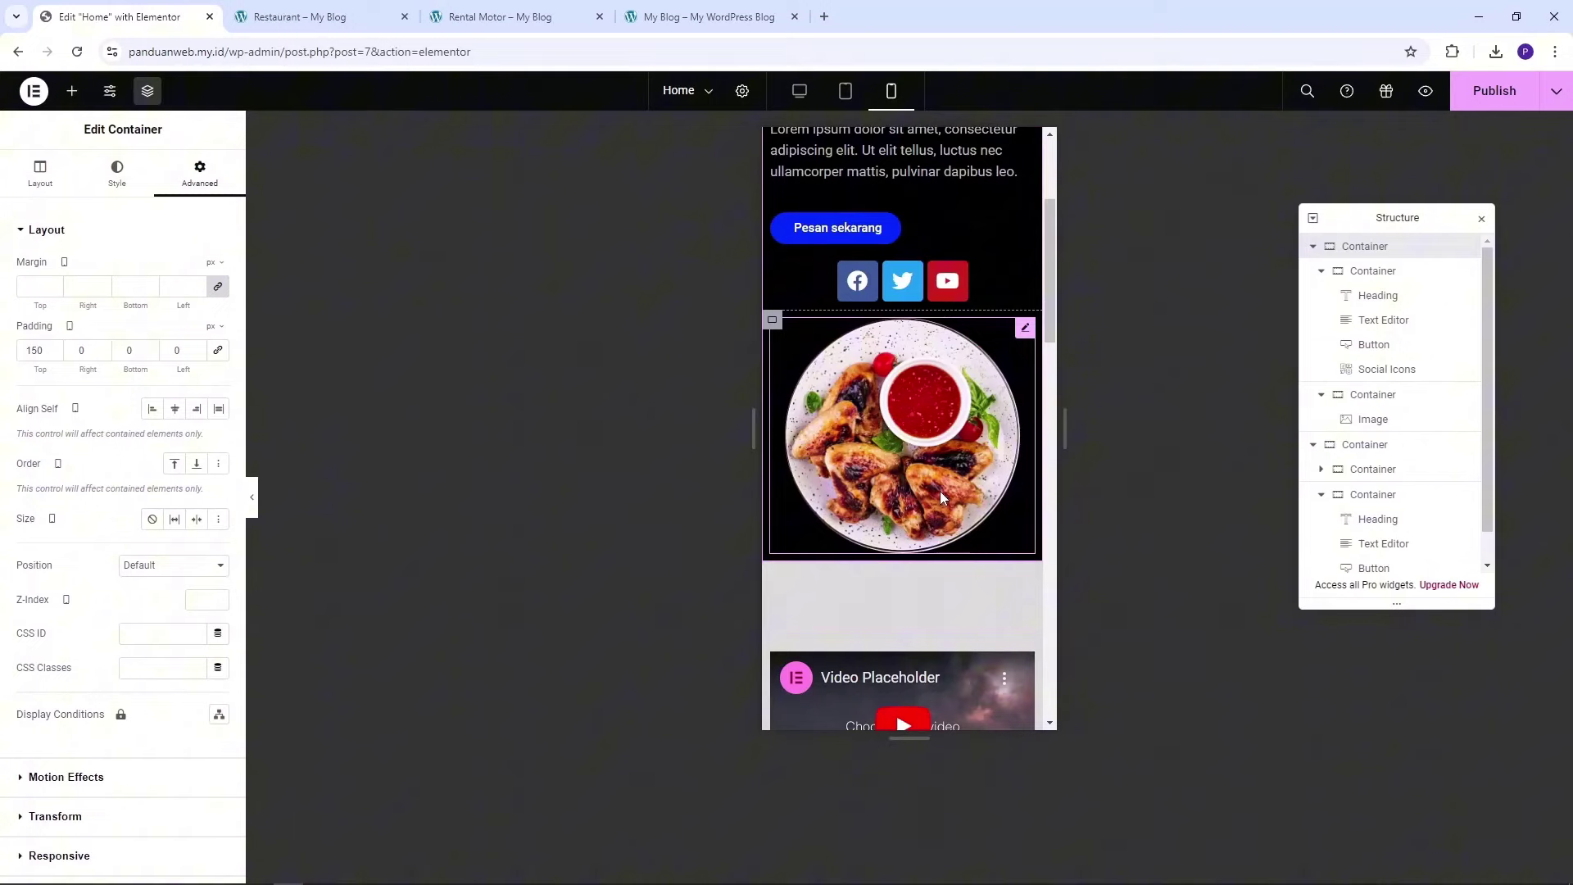
scroll(941, 490, "up", 3)
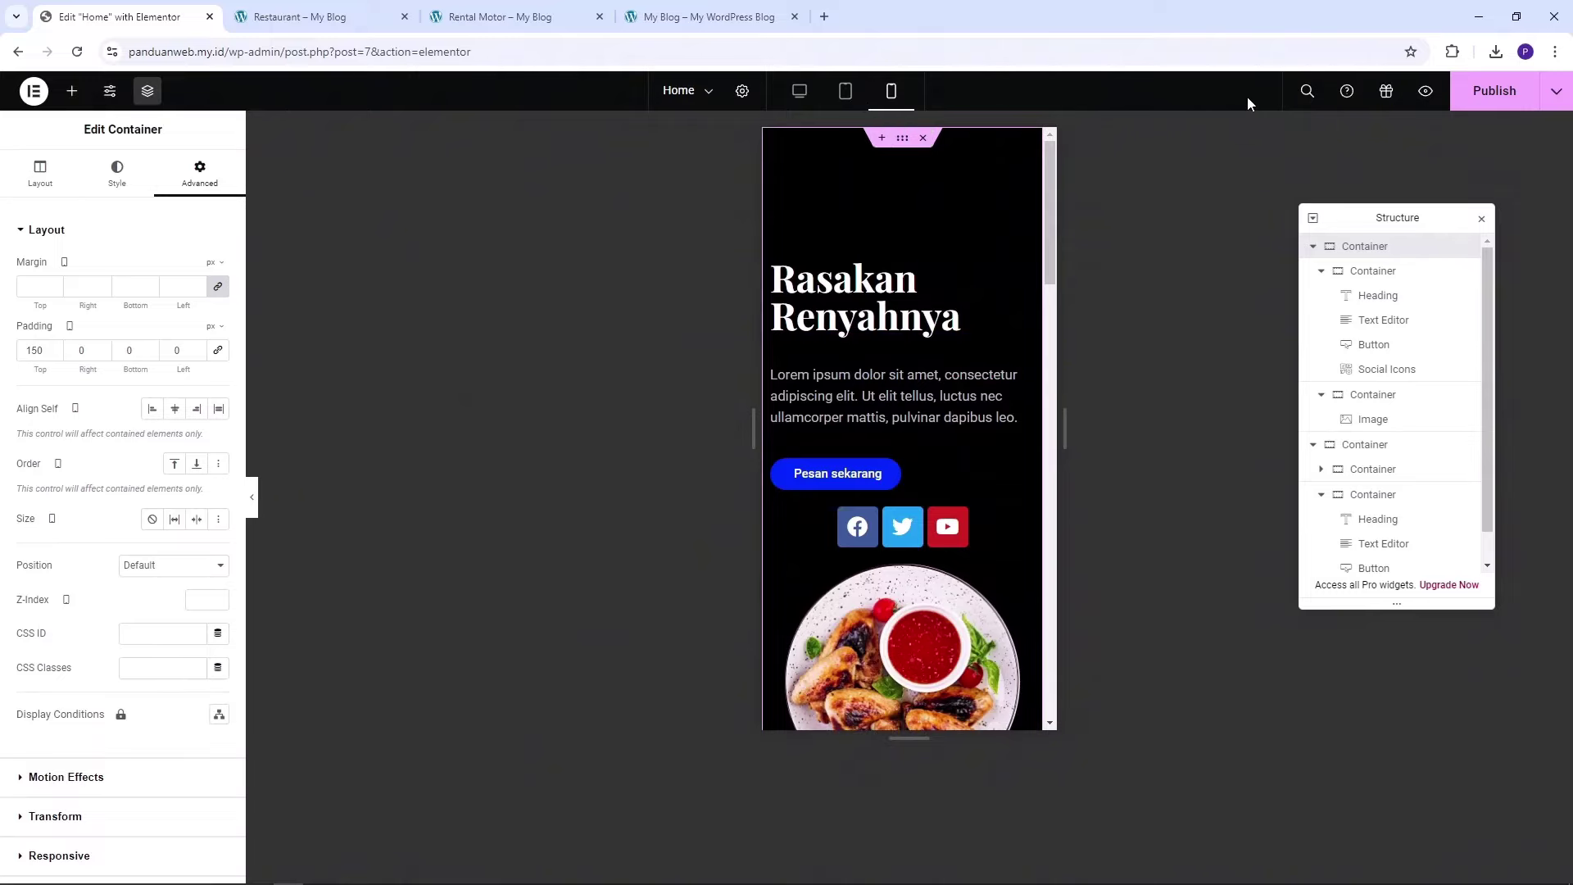
Return to the desktop view and look at the Finder search, leaving it without searching
left_click(800, 91)
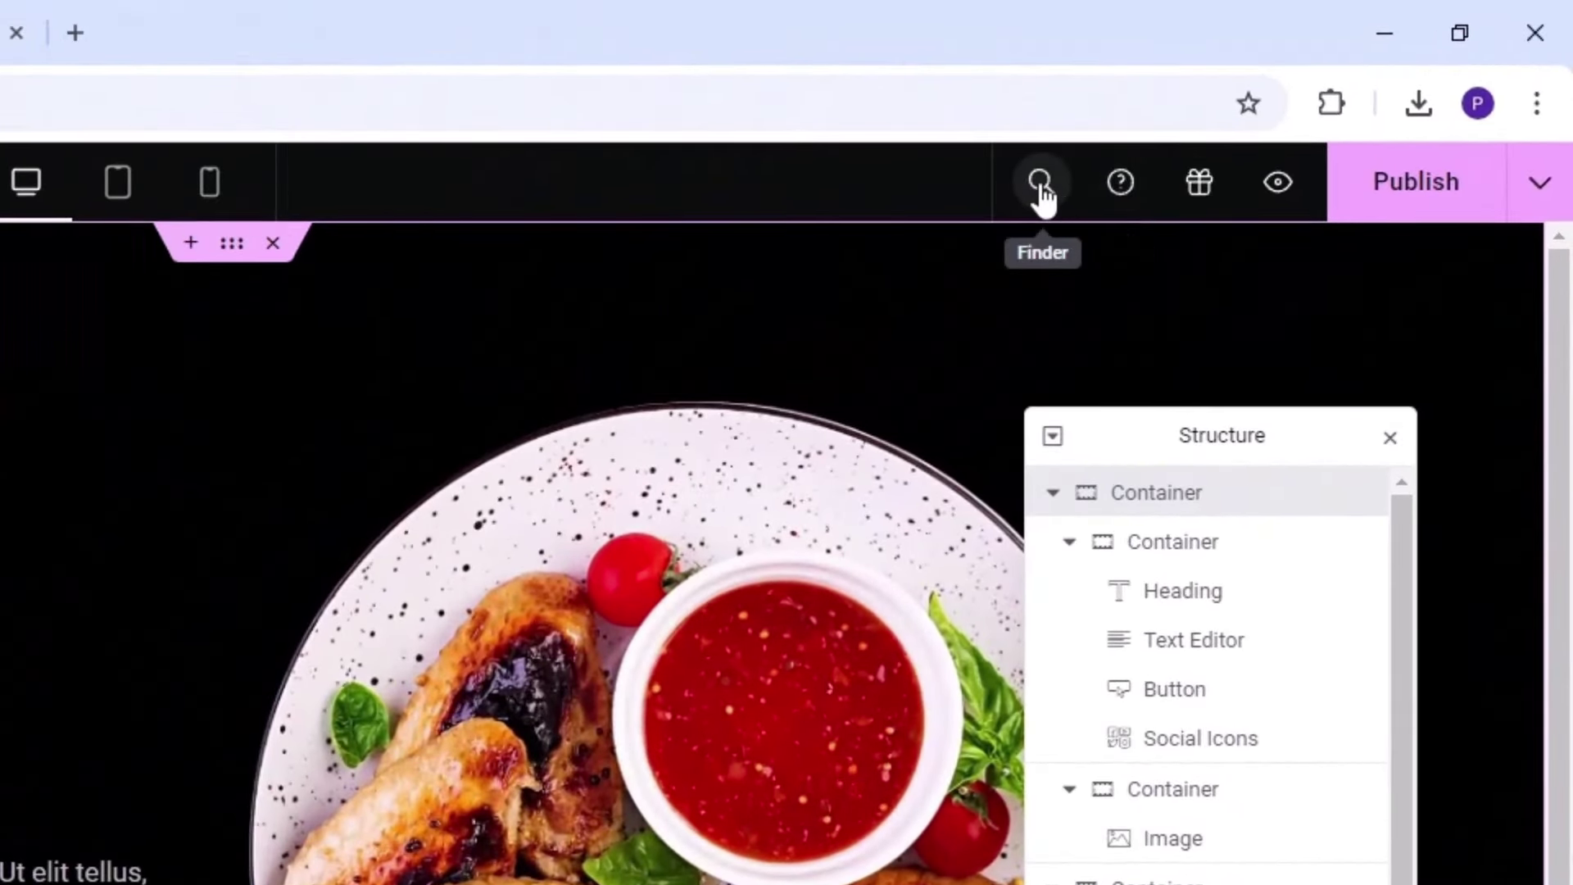
left_click(1040, 182)
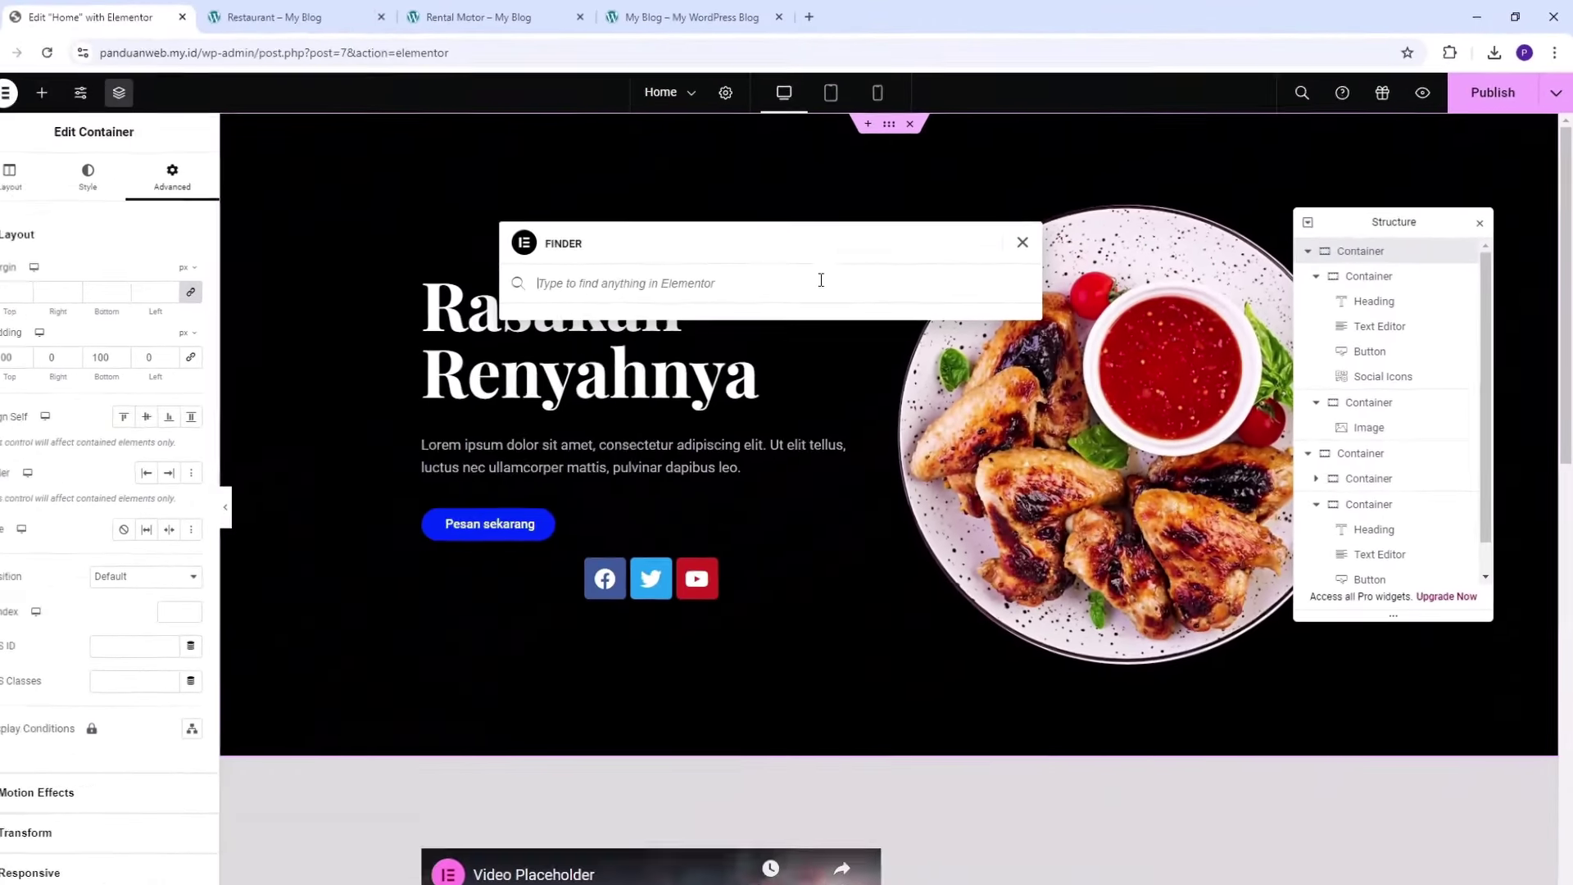
left_click(1035, 239)
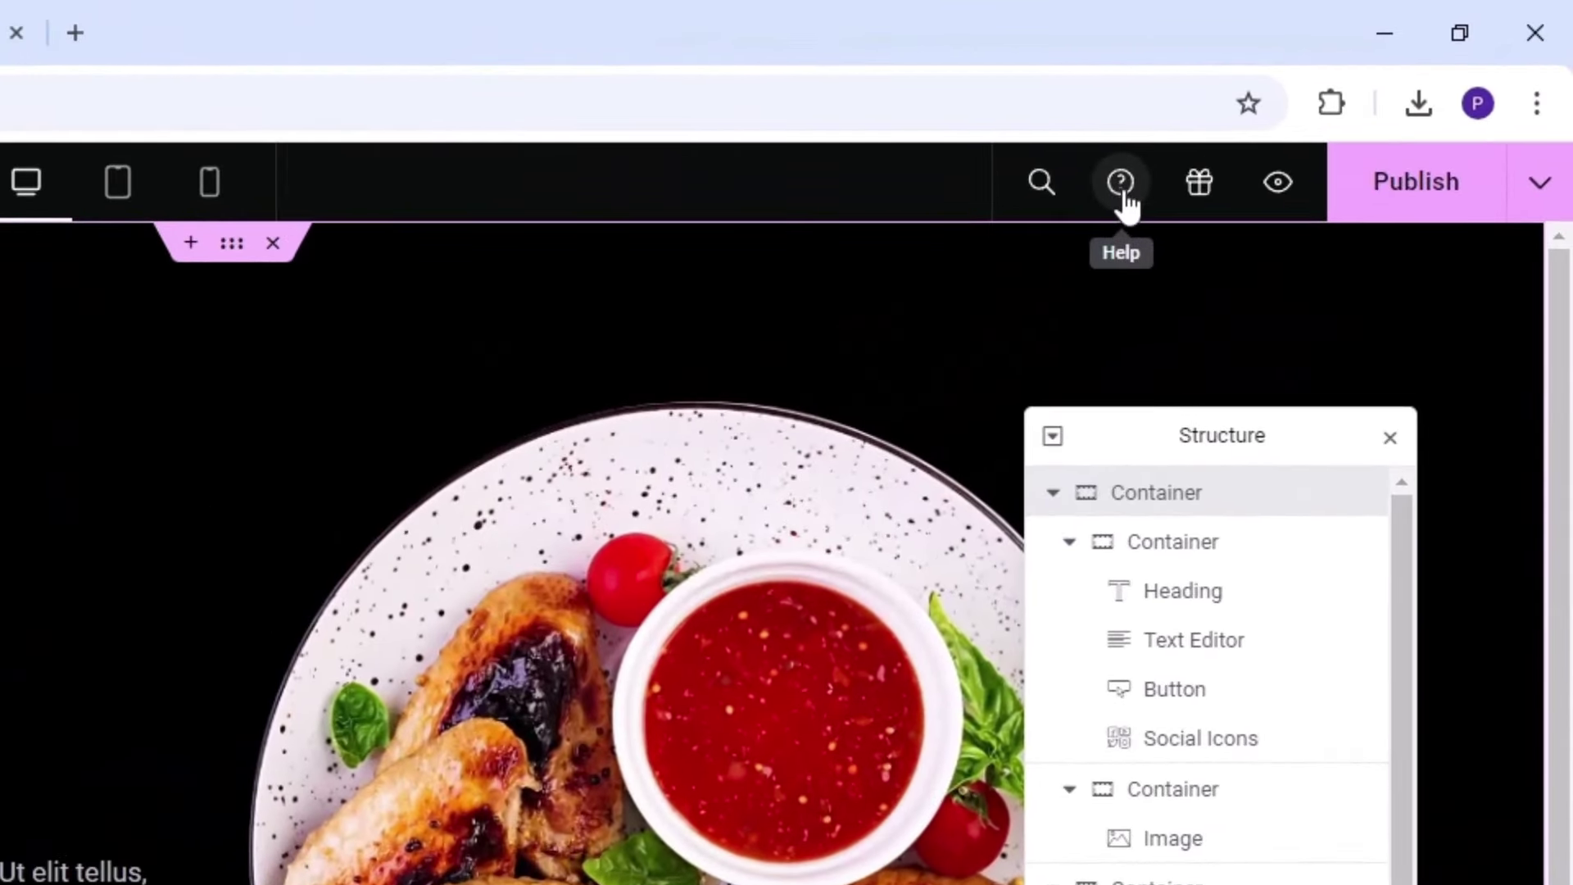
Browse Elementor's What's New list of features and close it
left_click(1202, 185)
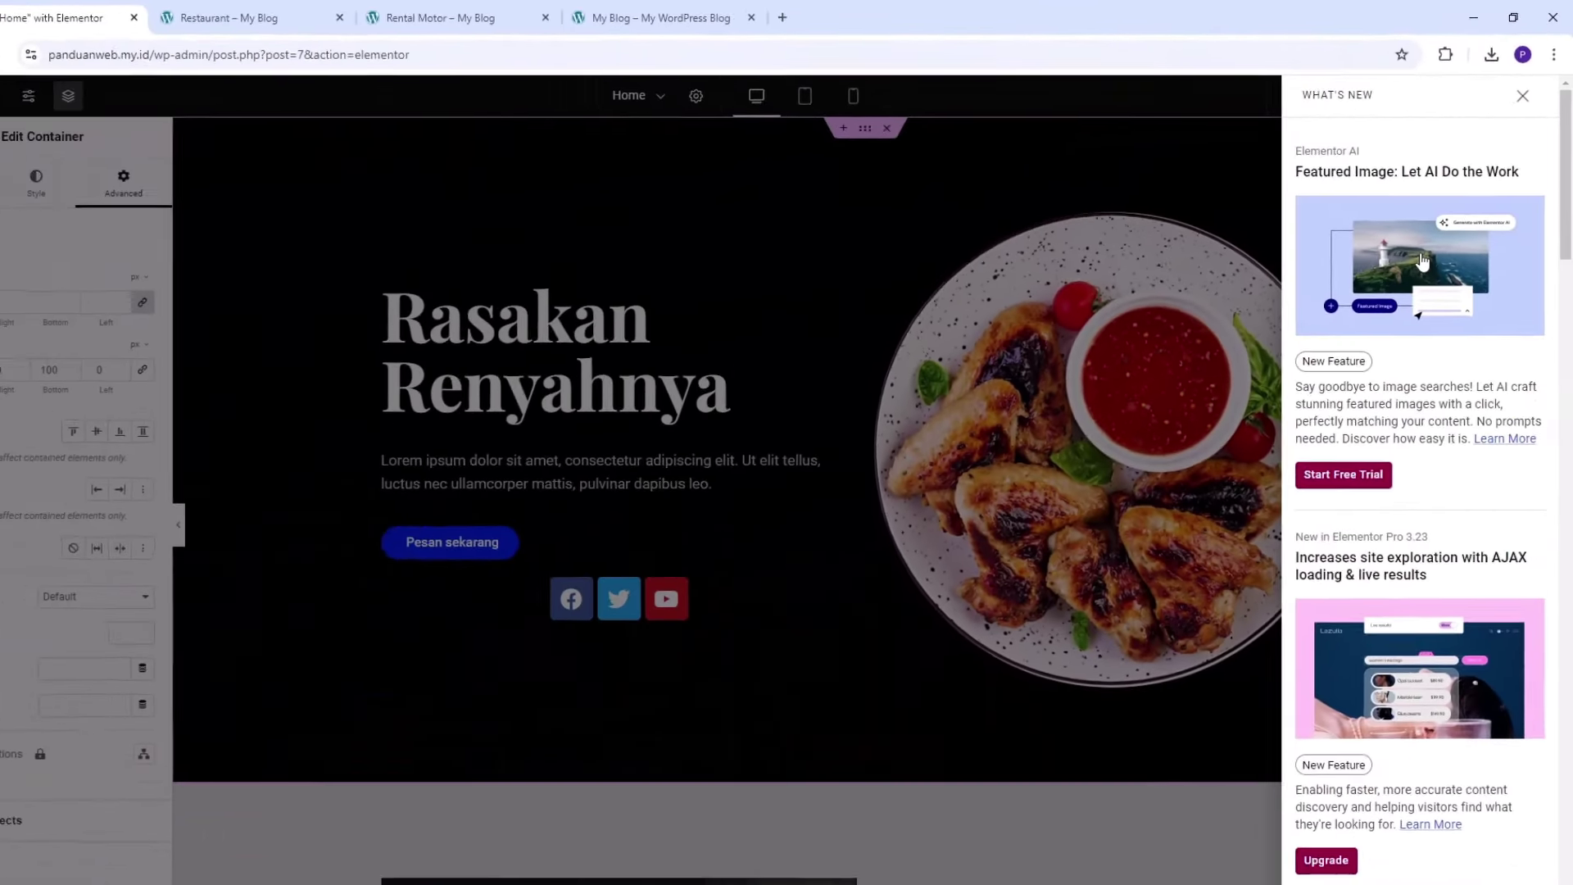
scroll(1442, 366, "down", 10)
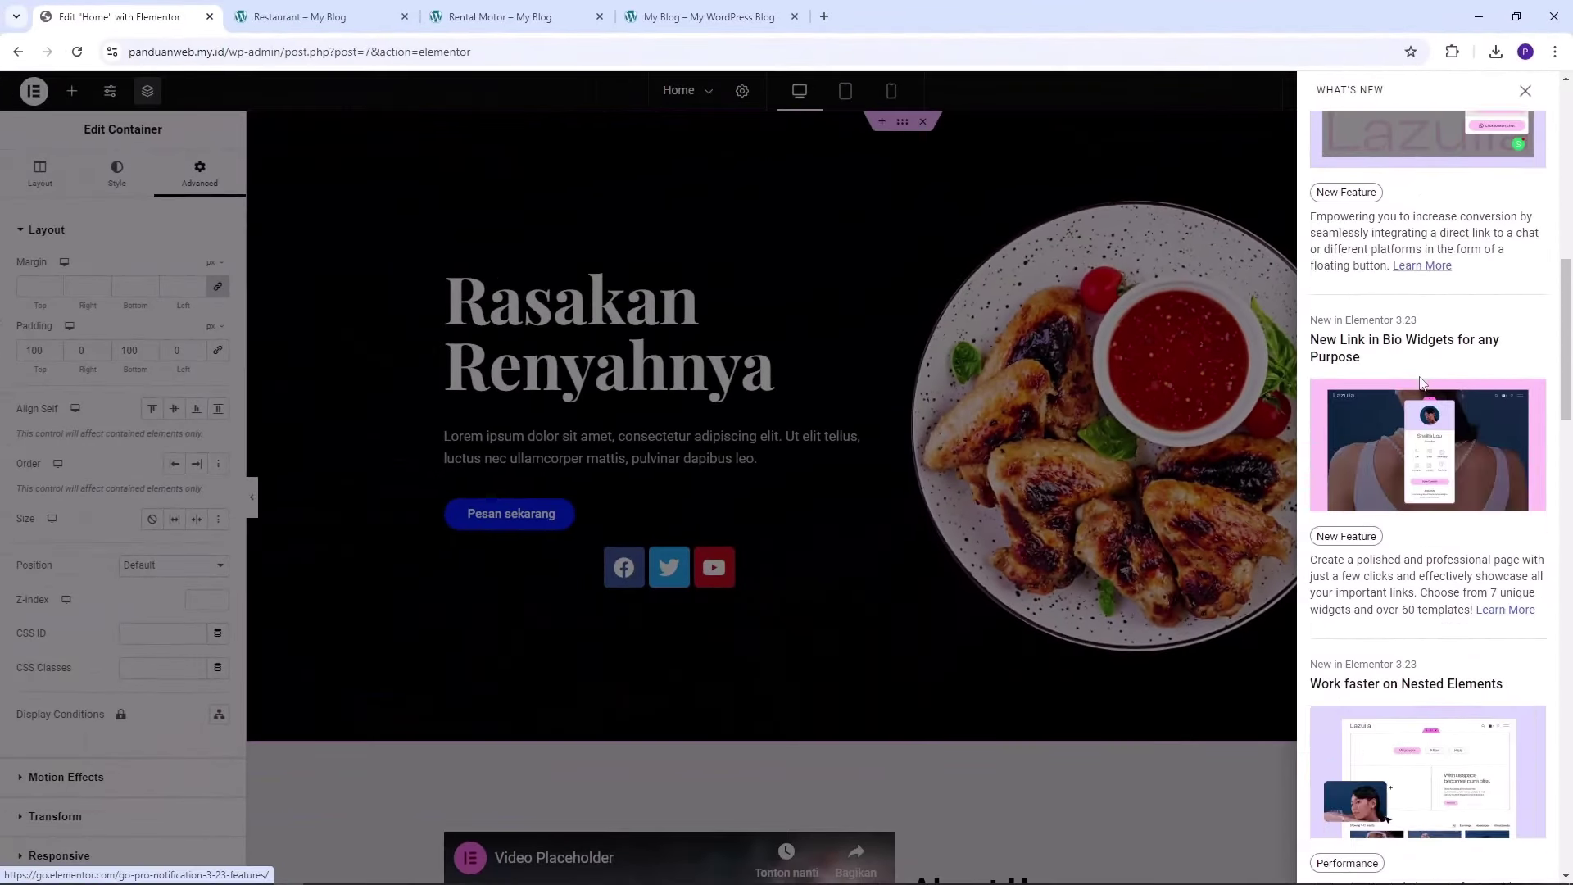
scroll(1433, 394, "up", 8)
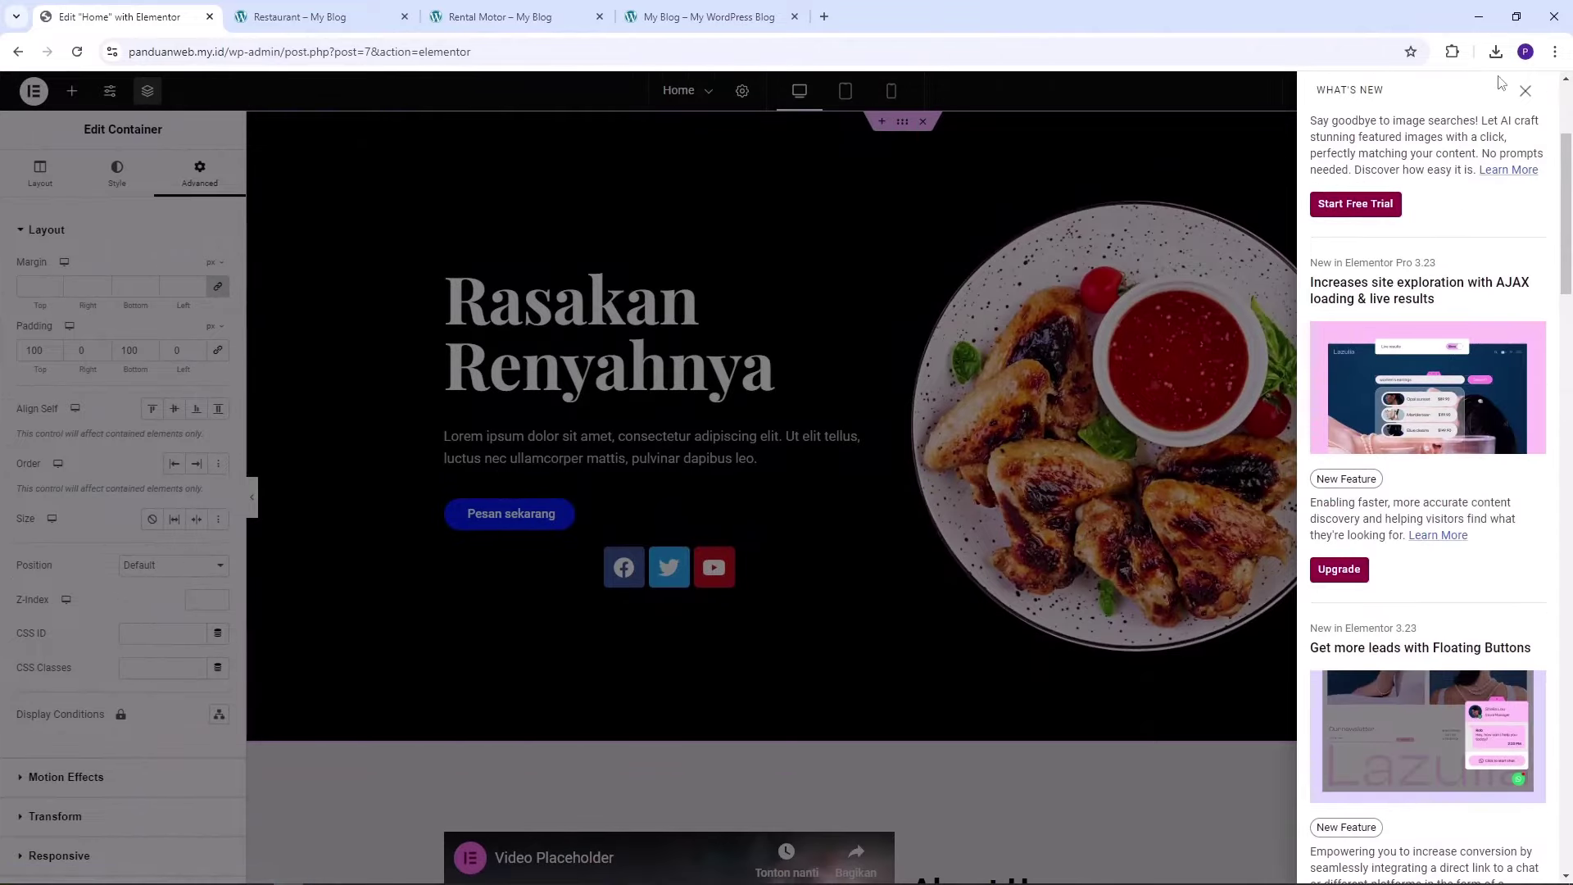
left_click(1525, 93)
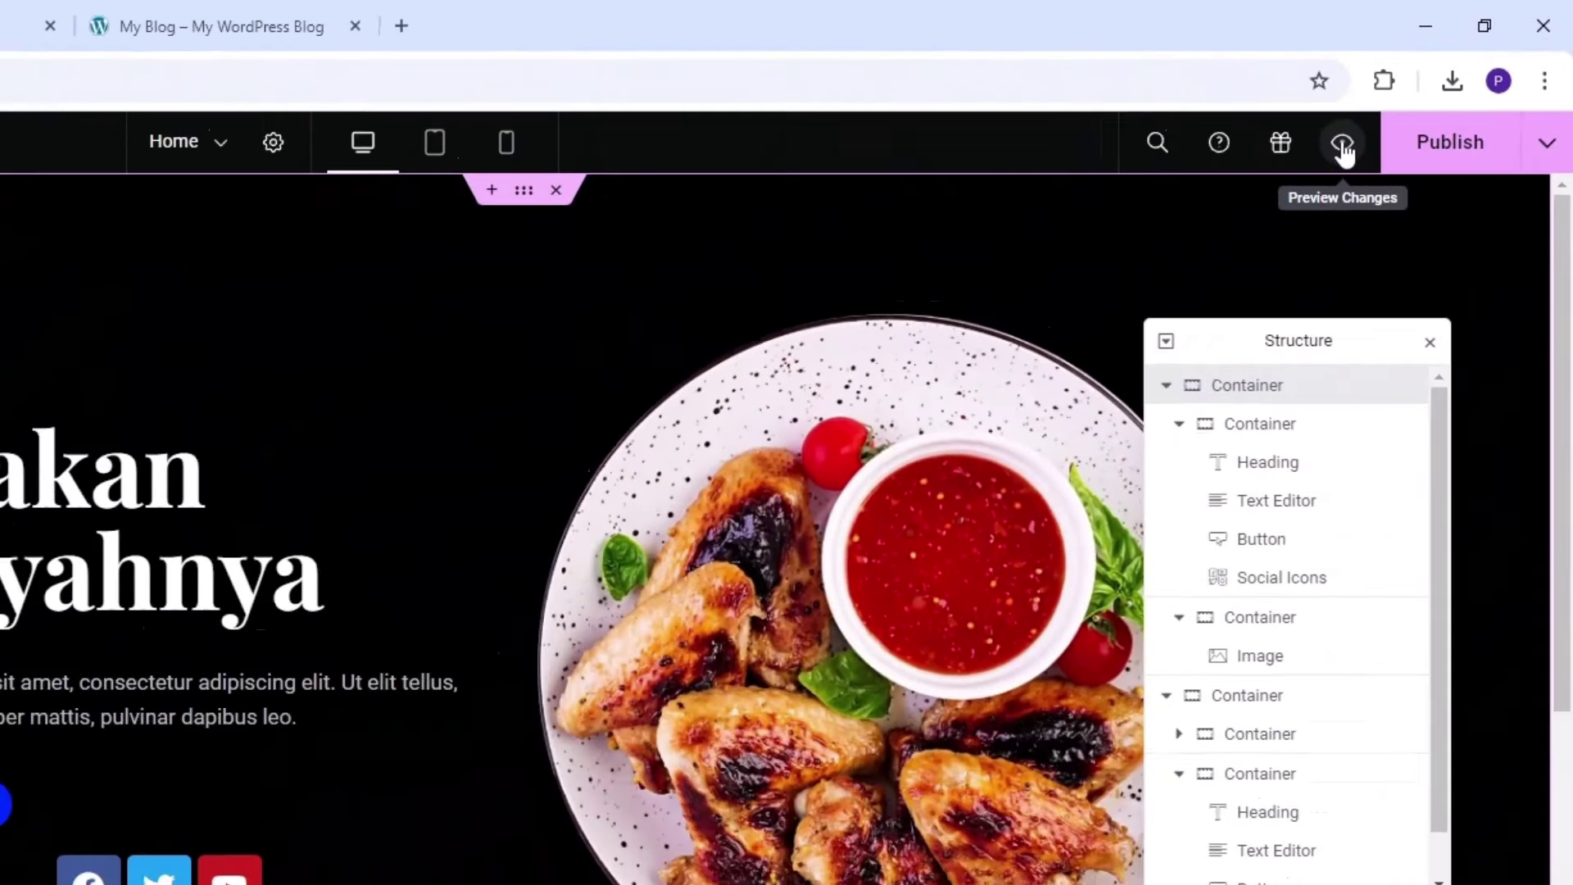
Preview the Home page in the browser, look through its sections, and return to the editor
left_click(1278, 184)
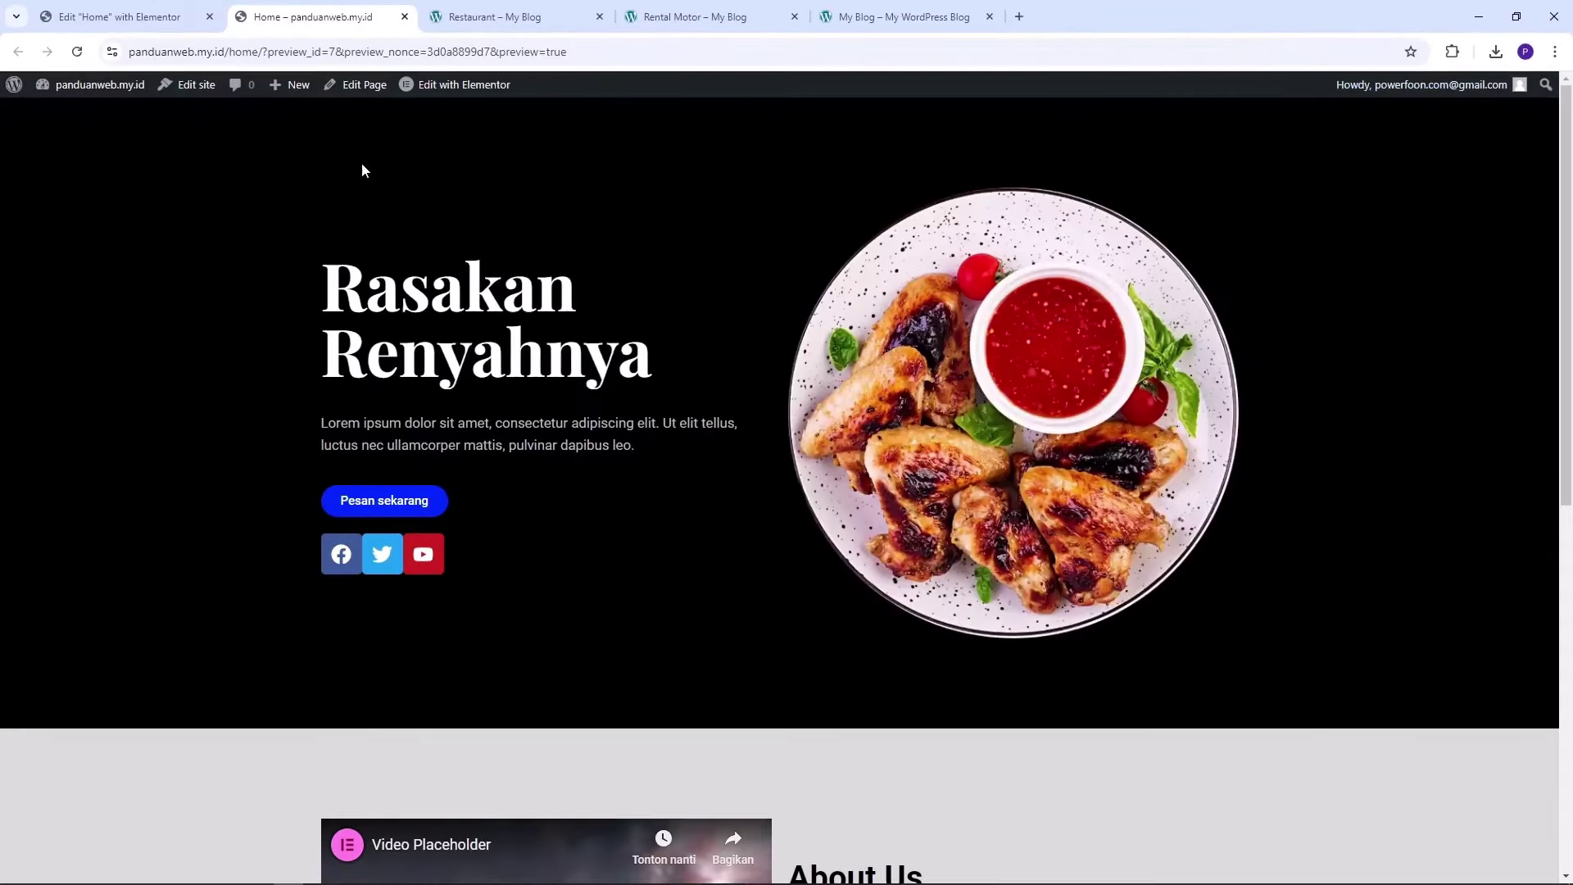
scroll(681, 437, "down", 8)
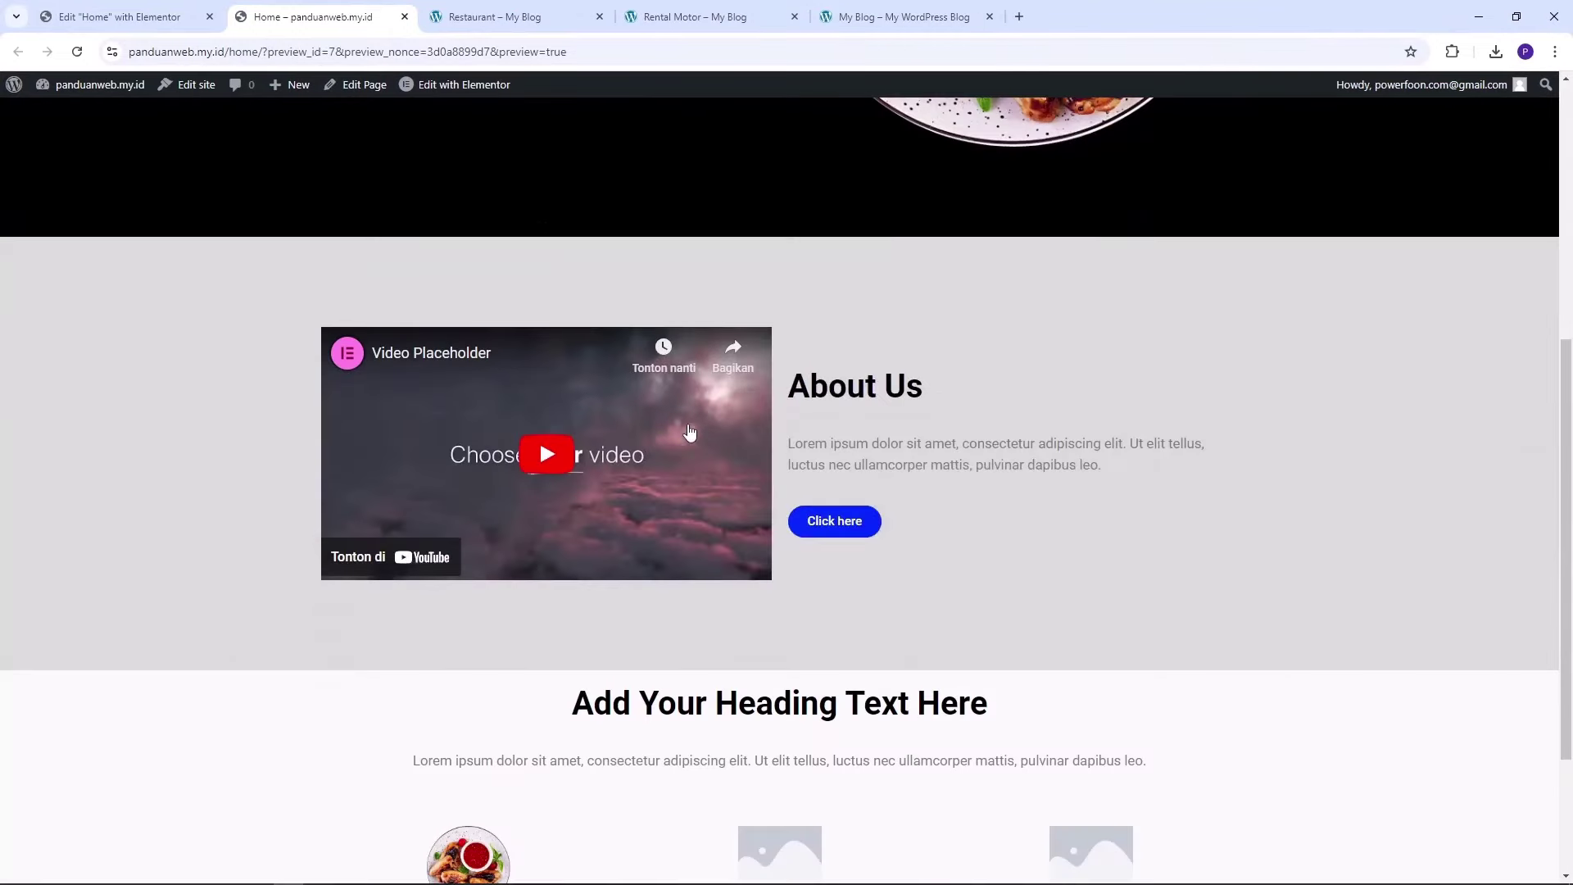
scroll(690, 433, "up", 8)
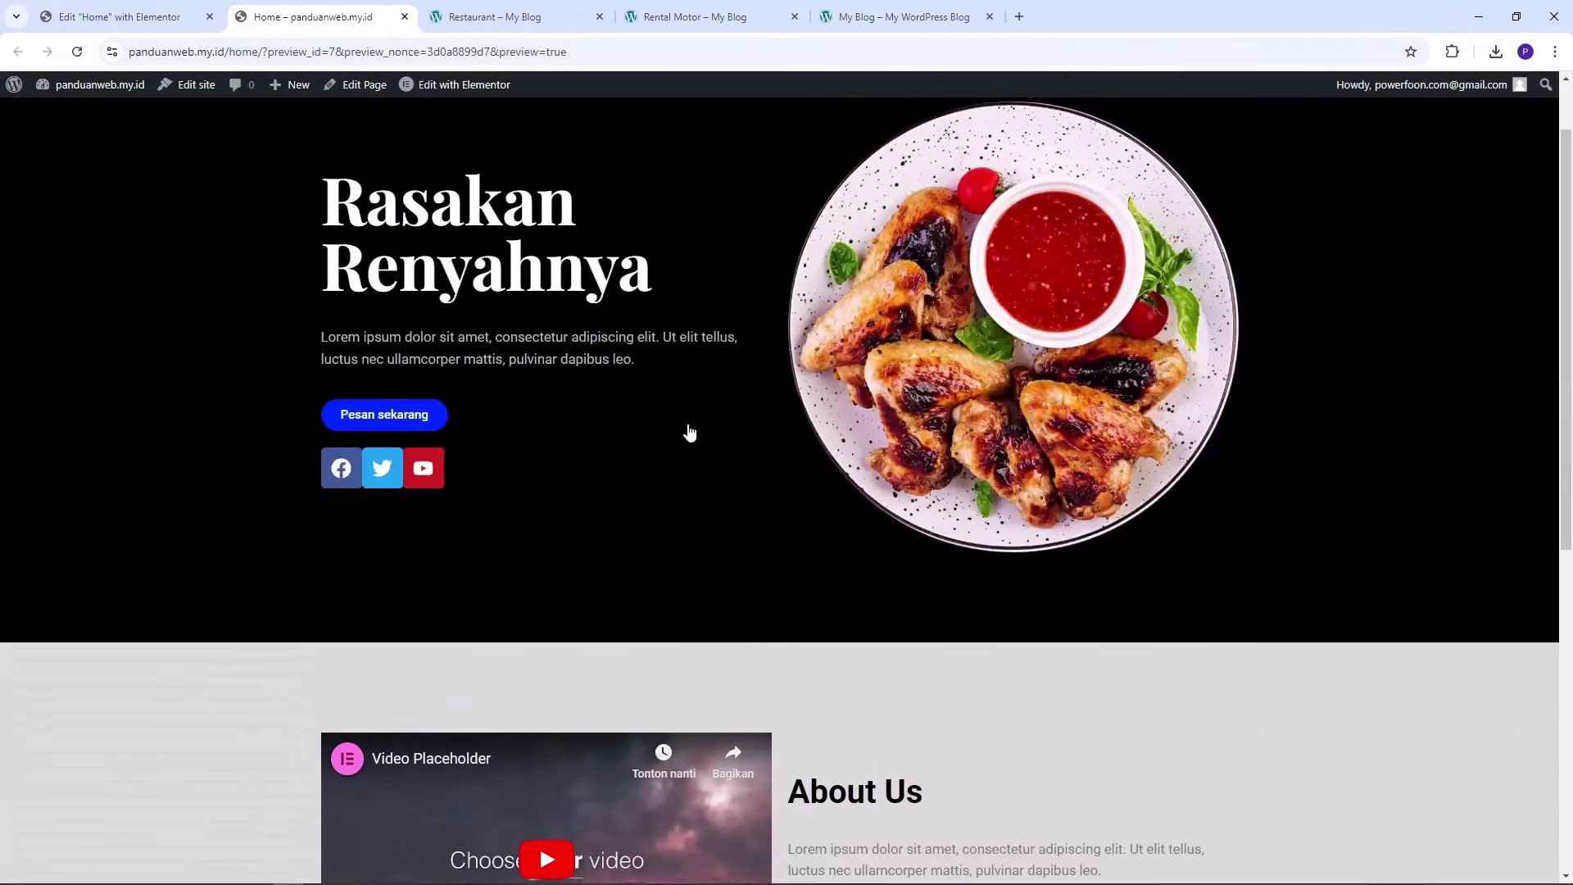
left_click(153, 18)
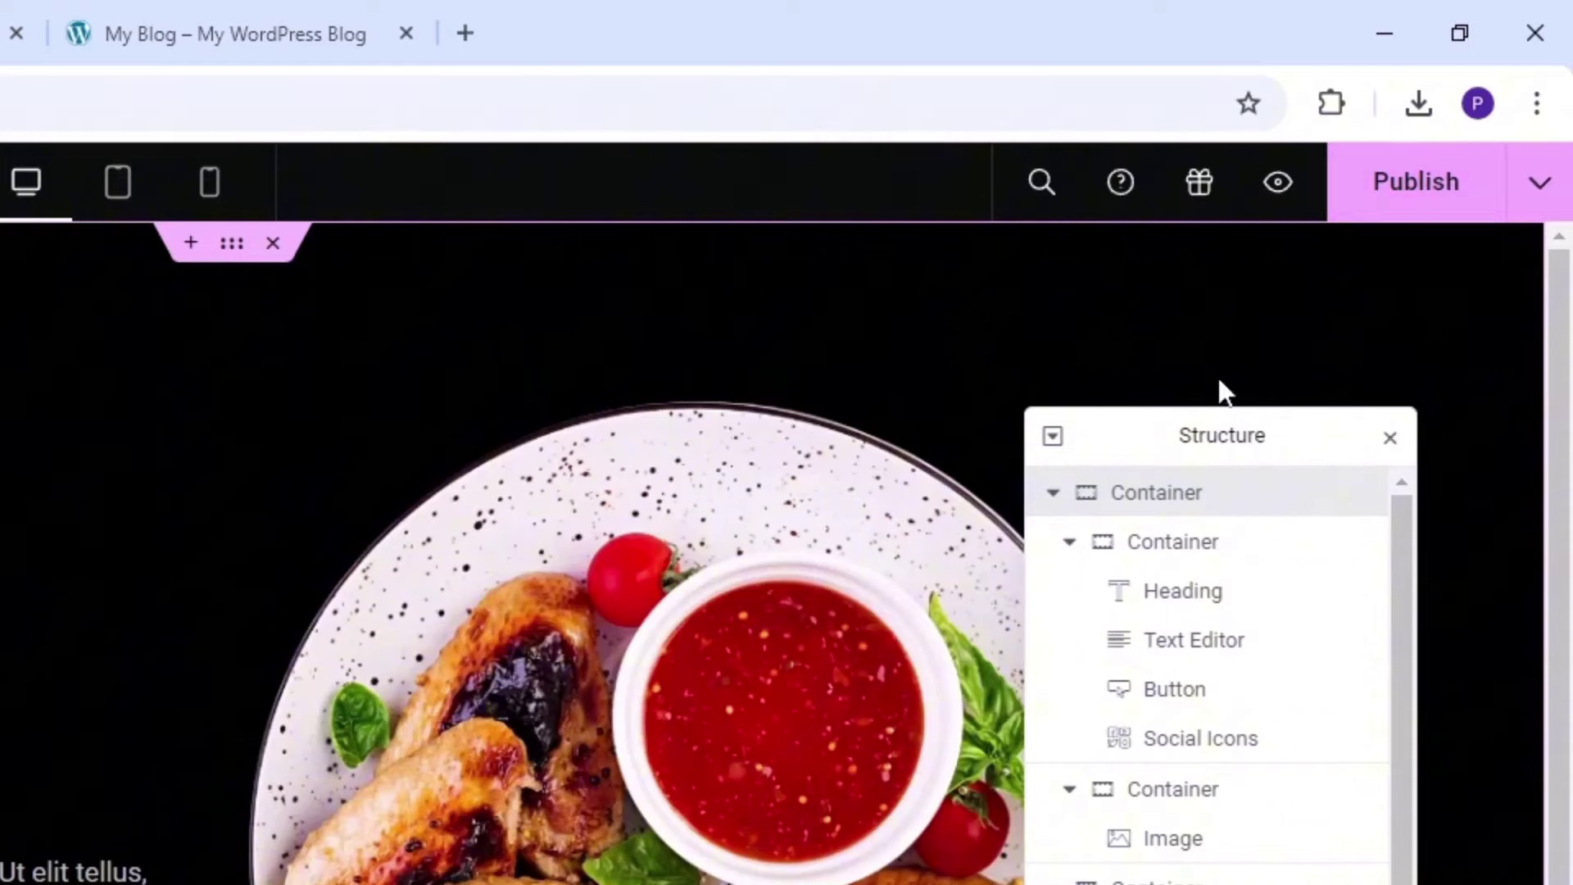
Publish the Home page and save it to the library as a template named "home"
left_click(1398, 179)
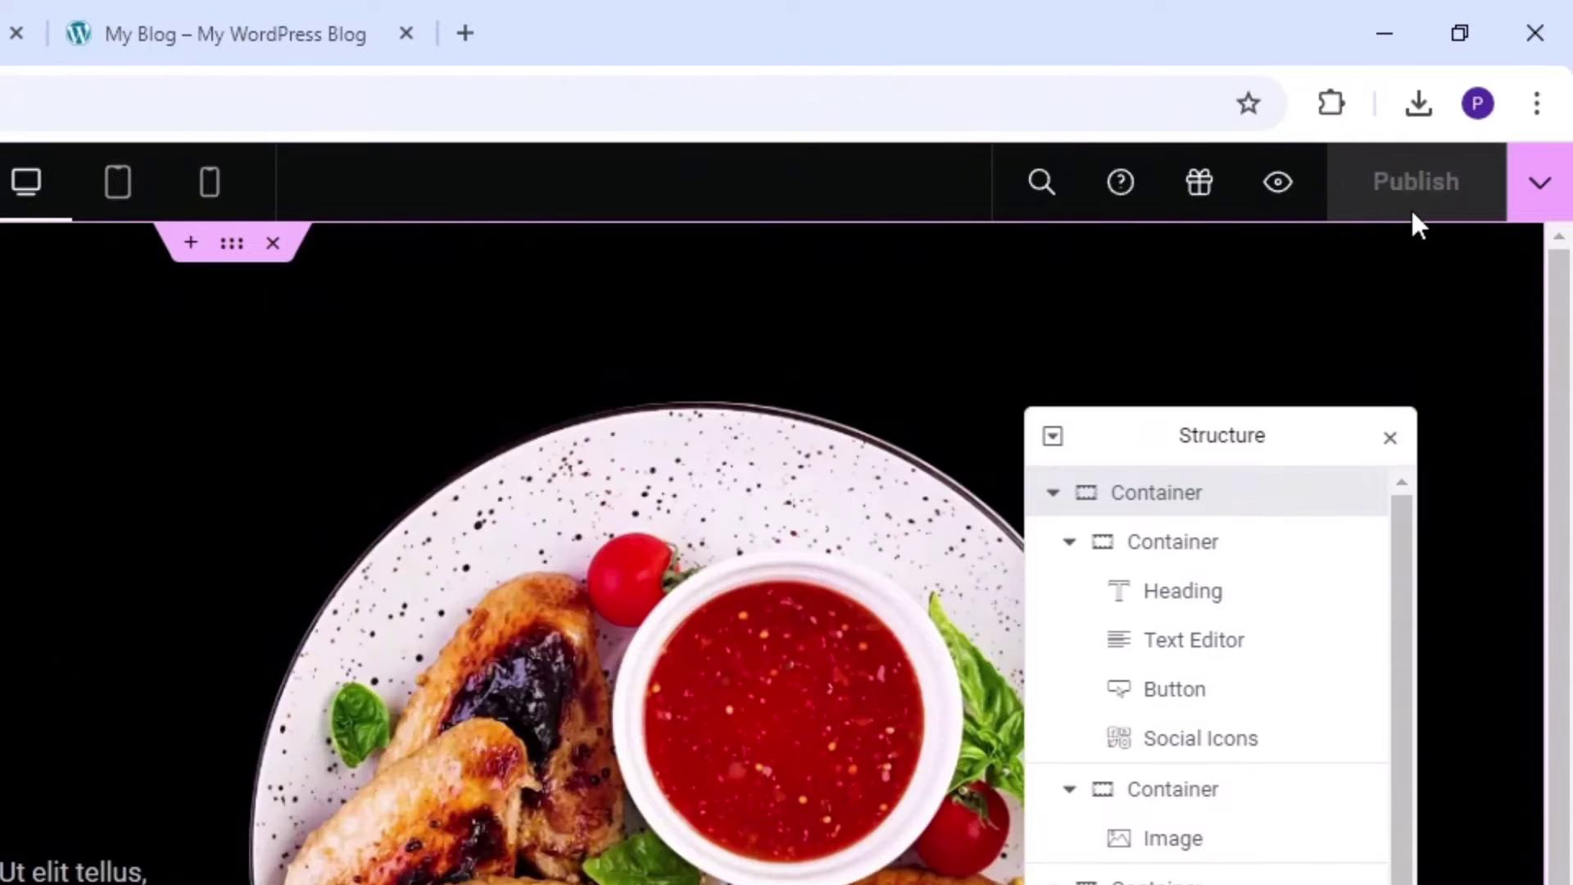
left_click(1544, 182)
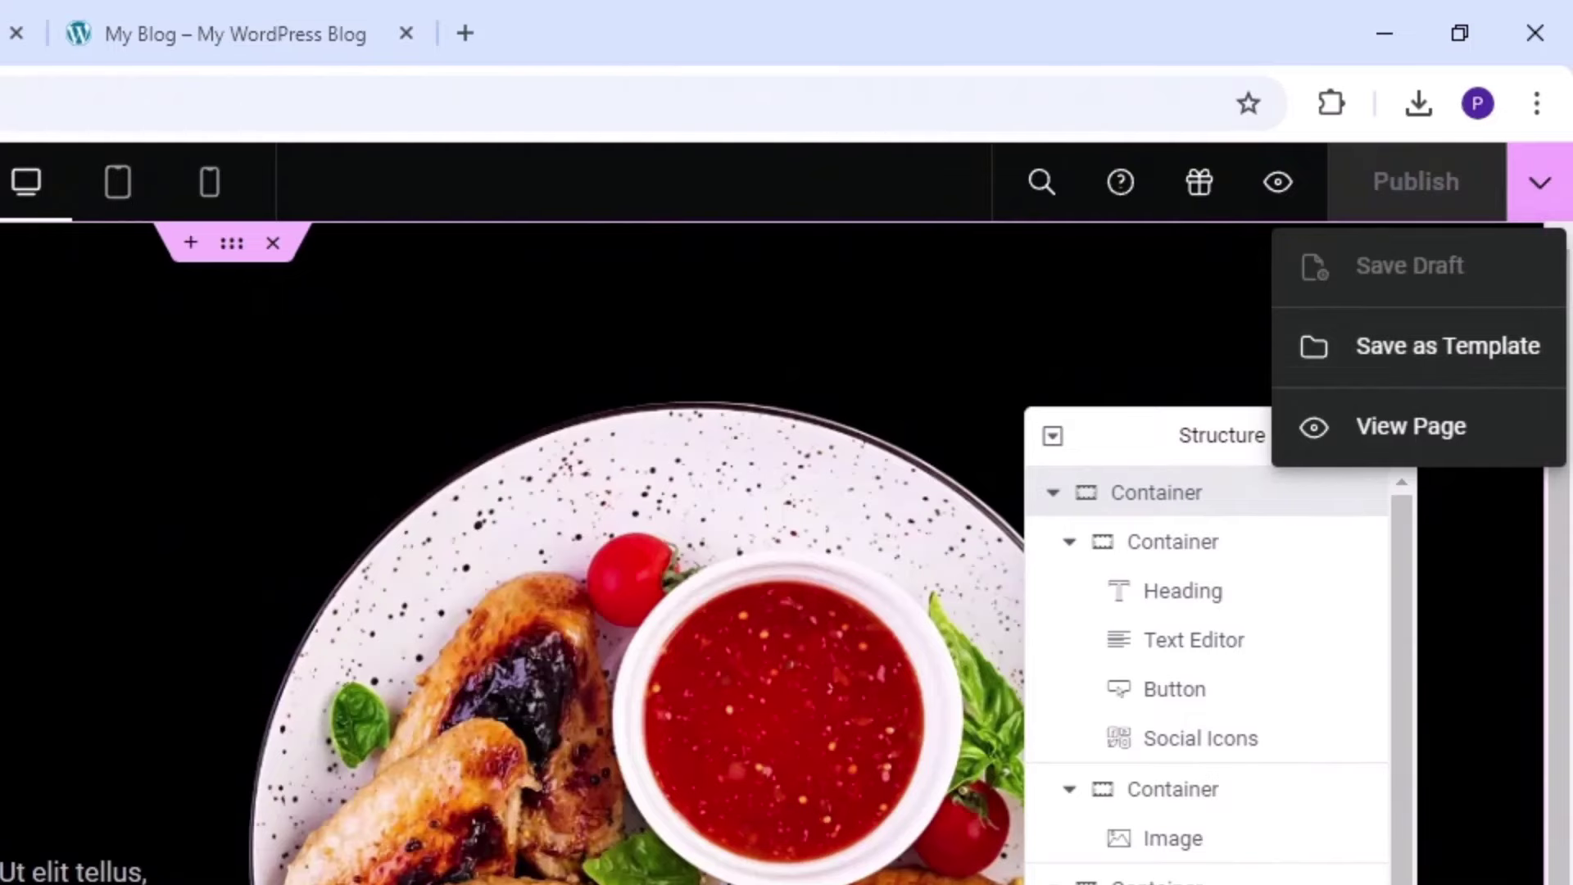
left_click(1414, 352)
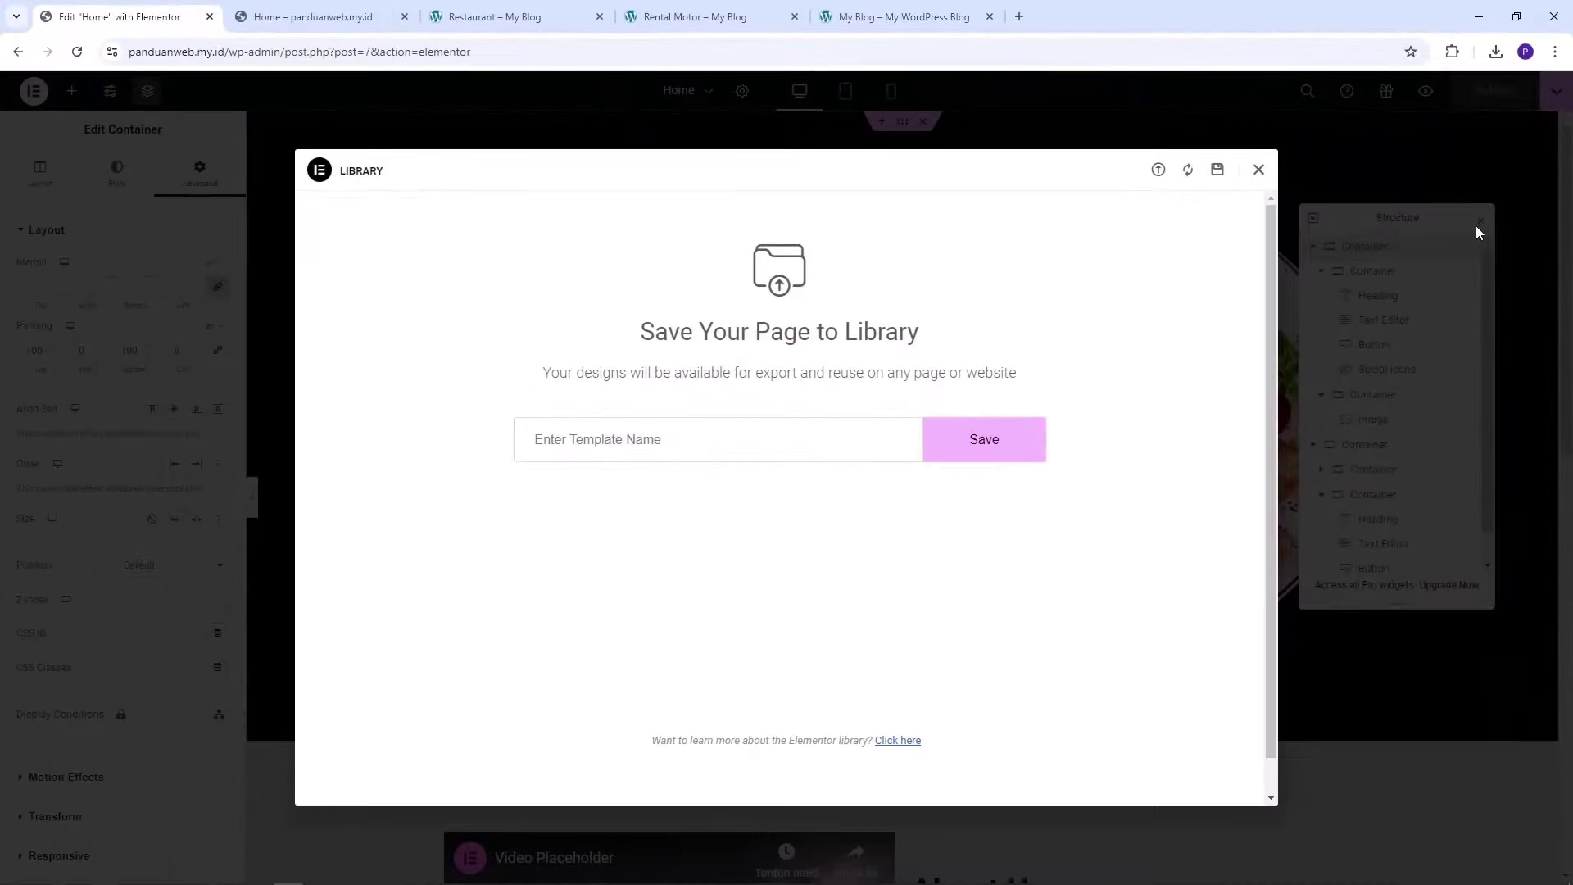
left_click(605, 436)
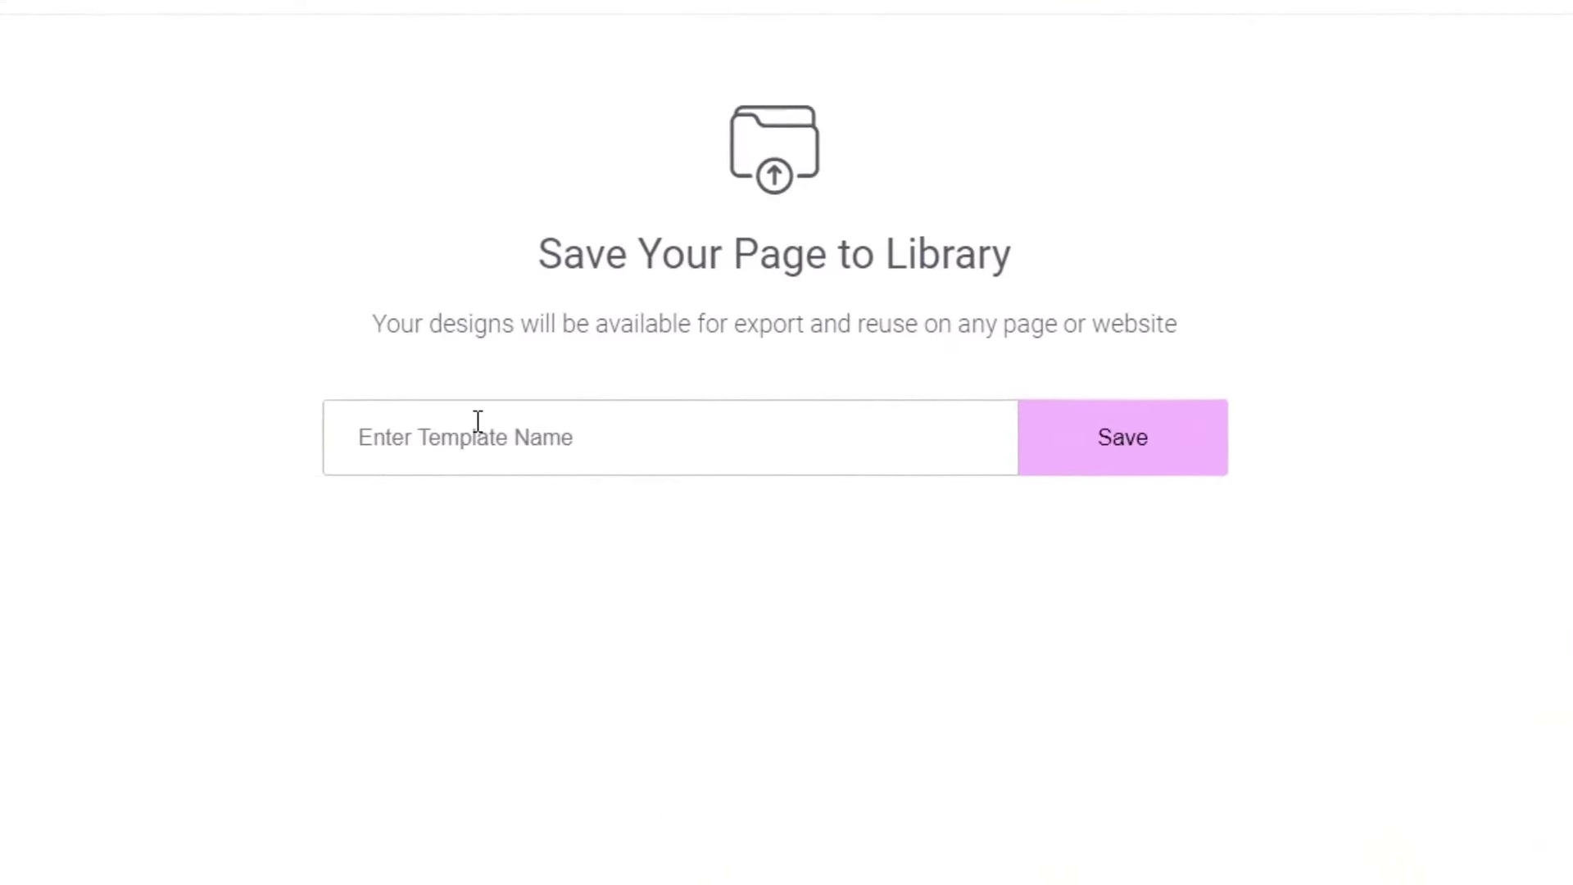
type("home")
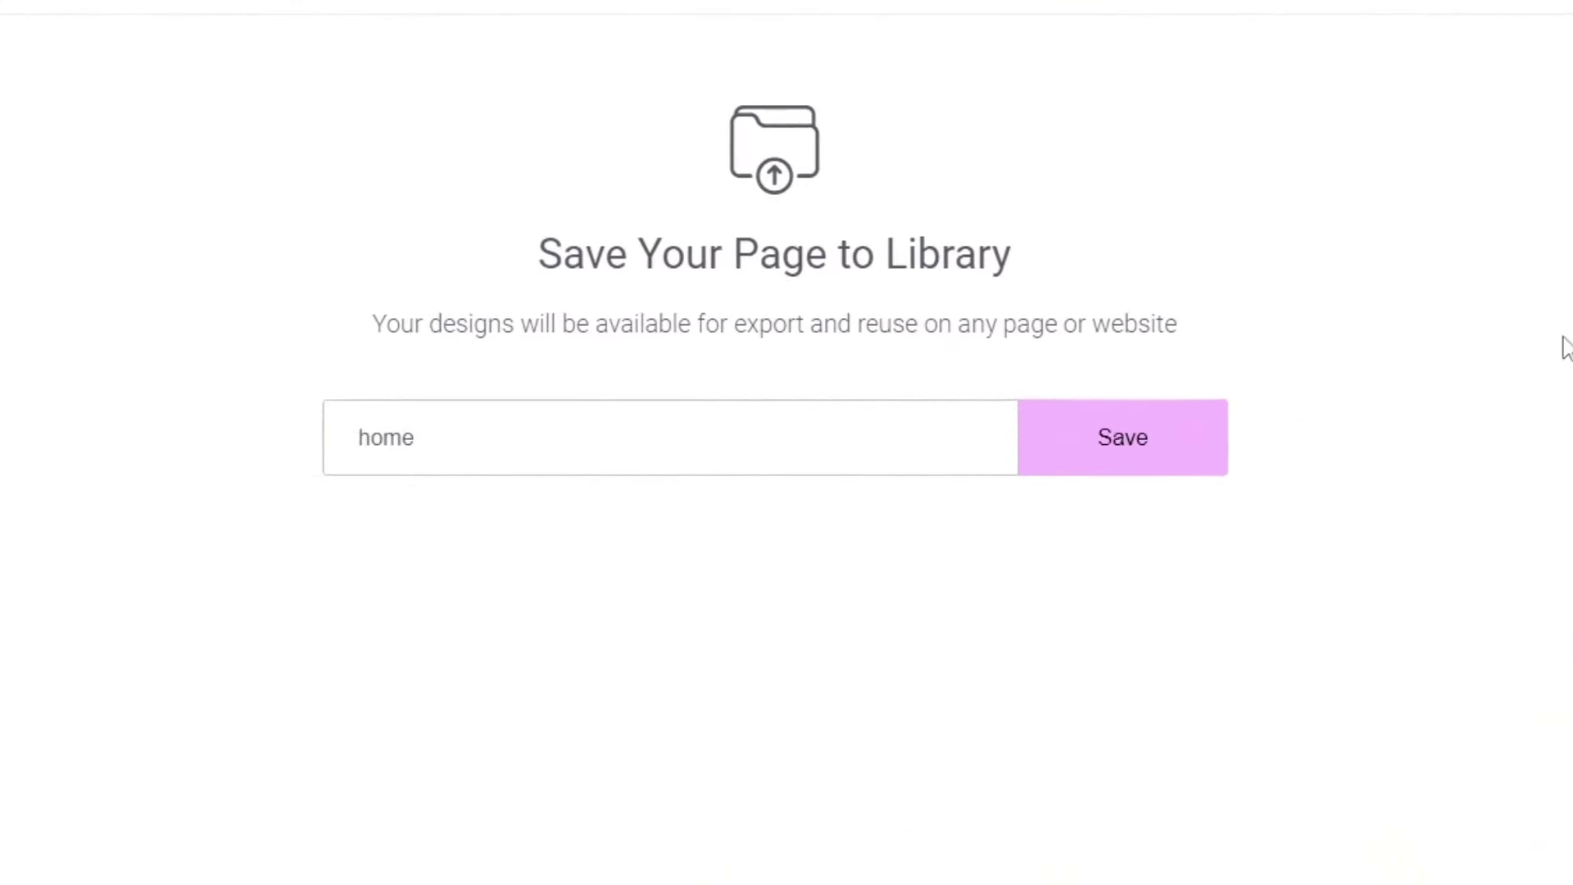
left_click(1187, 479)
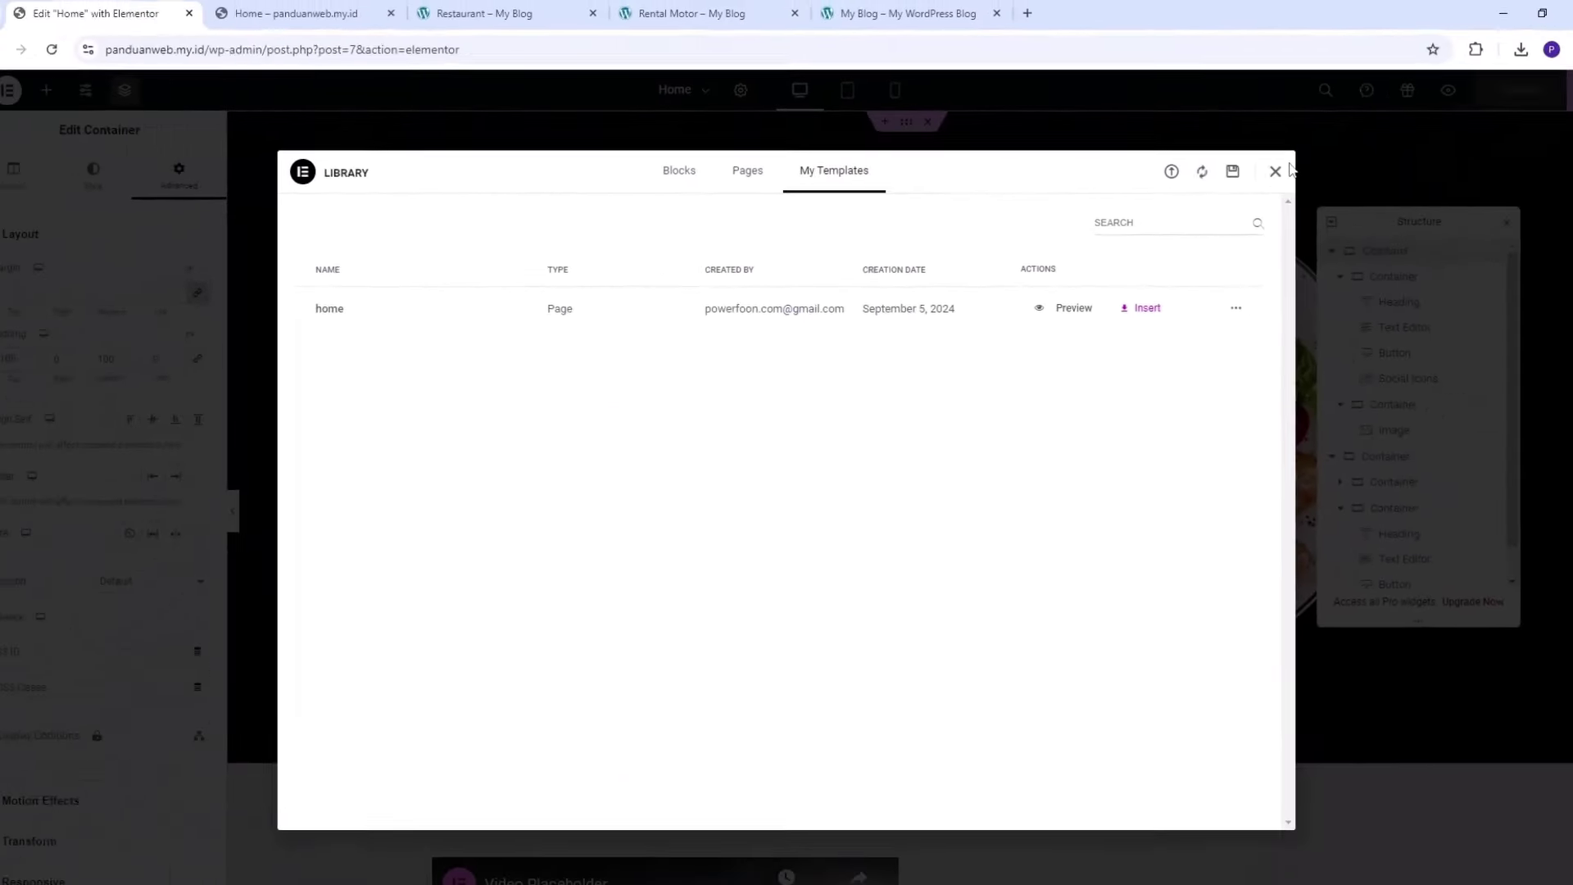
Reopen the saved templates list from the empty section at the end of the Home page and close it without inserting anything
left_click(1260, 171)
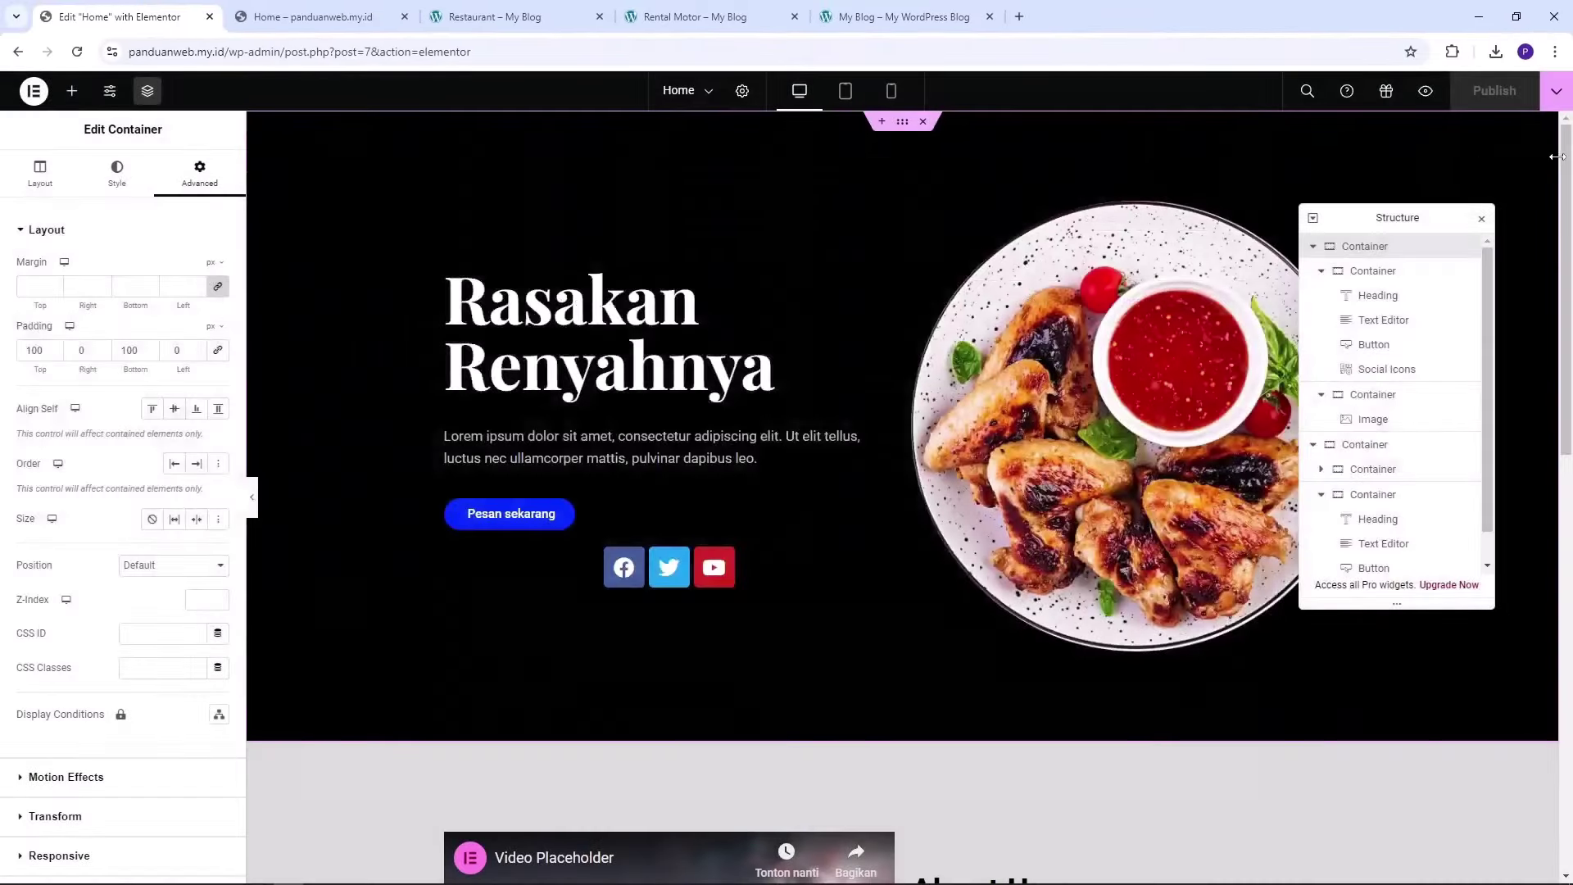
left_click_drag(1565, 167, 1362, 599)
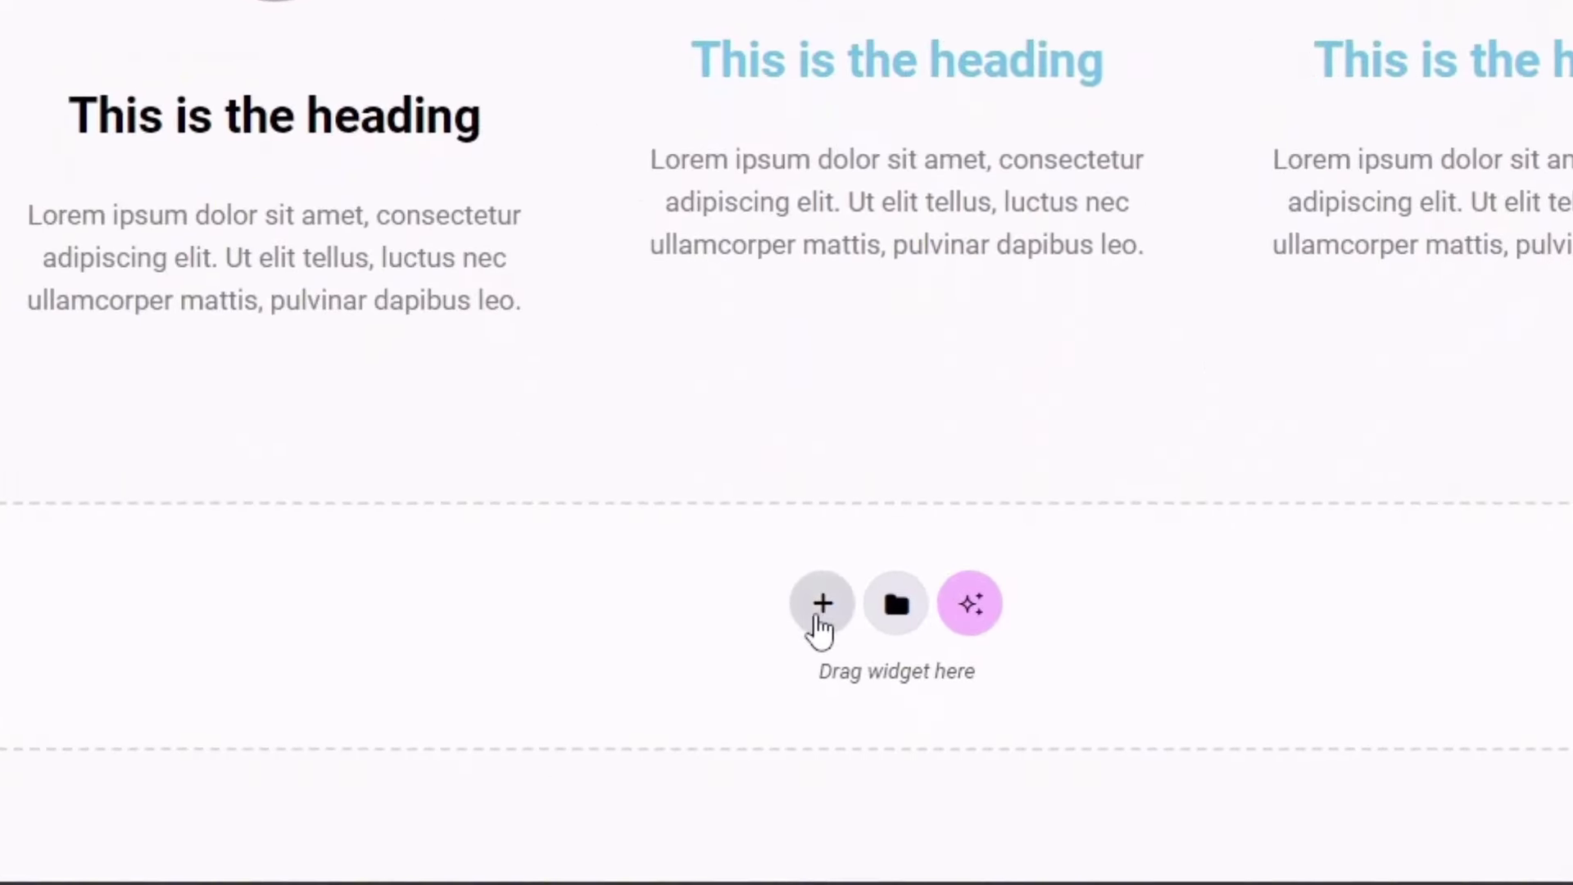
left_click(896, 604)
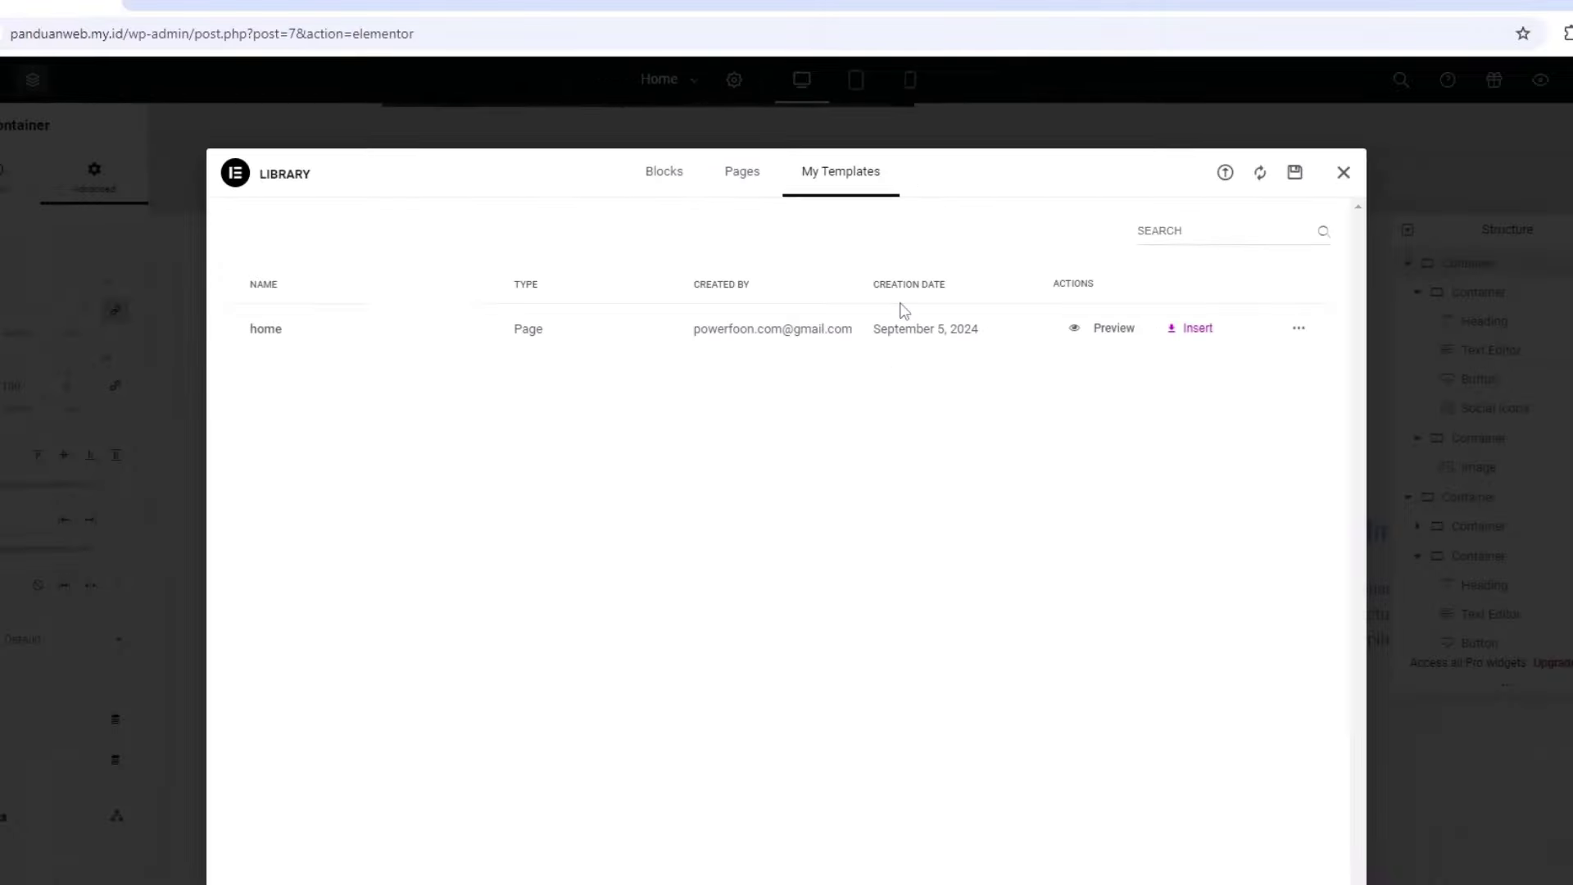
left_click(1256, 170)
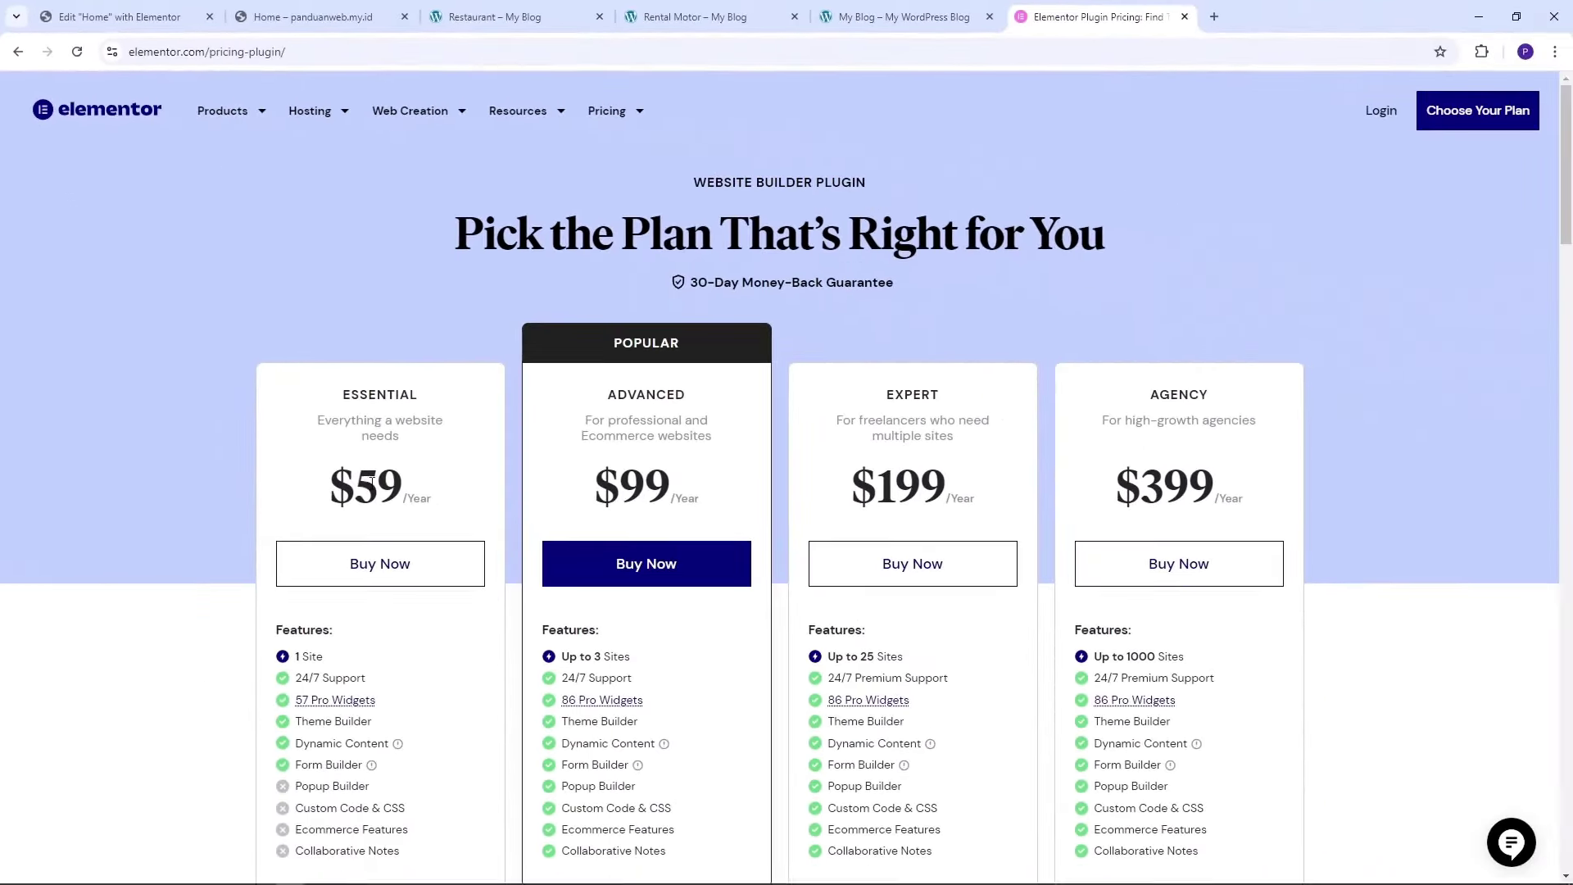
Look at the Elementor plugin pricing plans and the Elementor Pro install service page on haydigital.id
left_click_drag(358, 484, 397, 484)
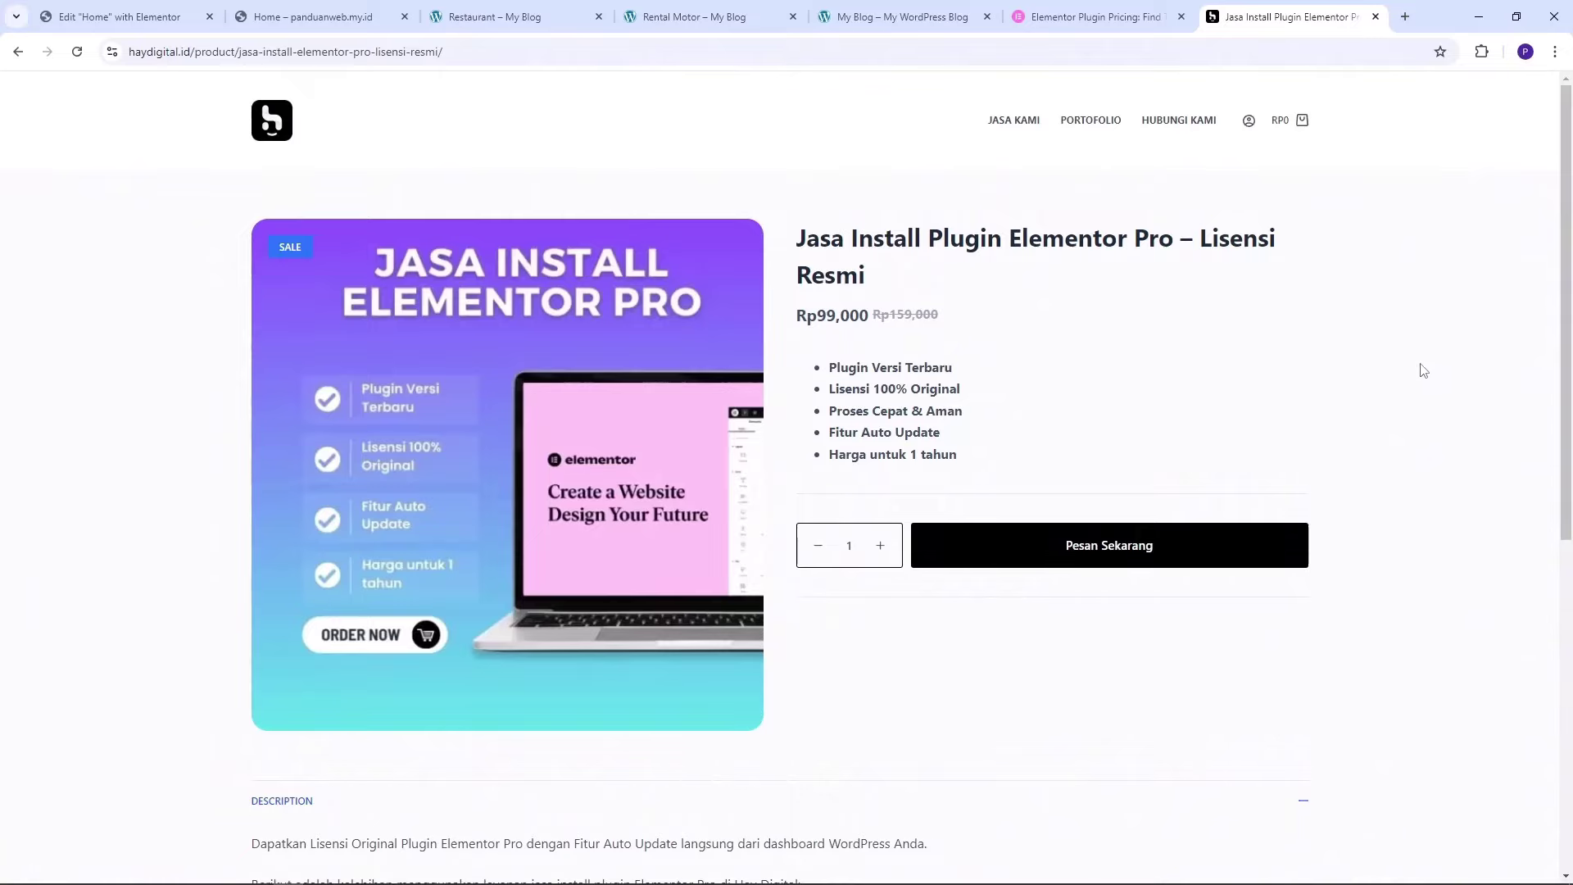
scroll(1423, 370, "down", 1)
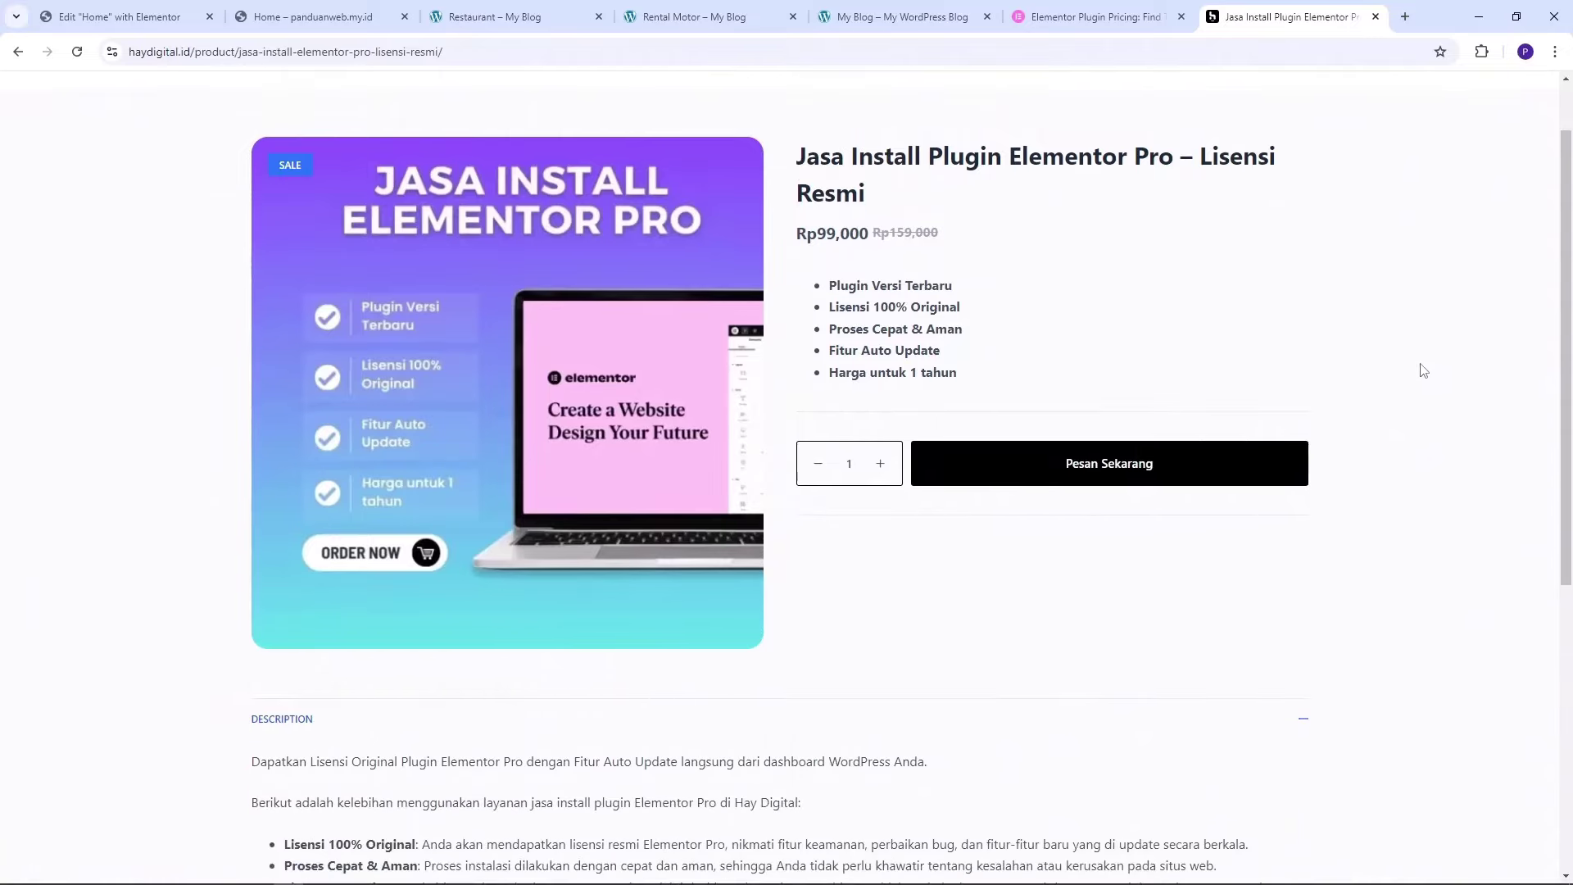
scroll(1423, 370, "up", 1)
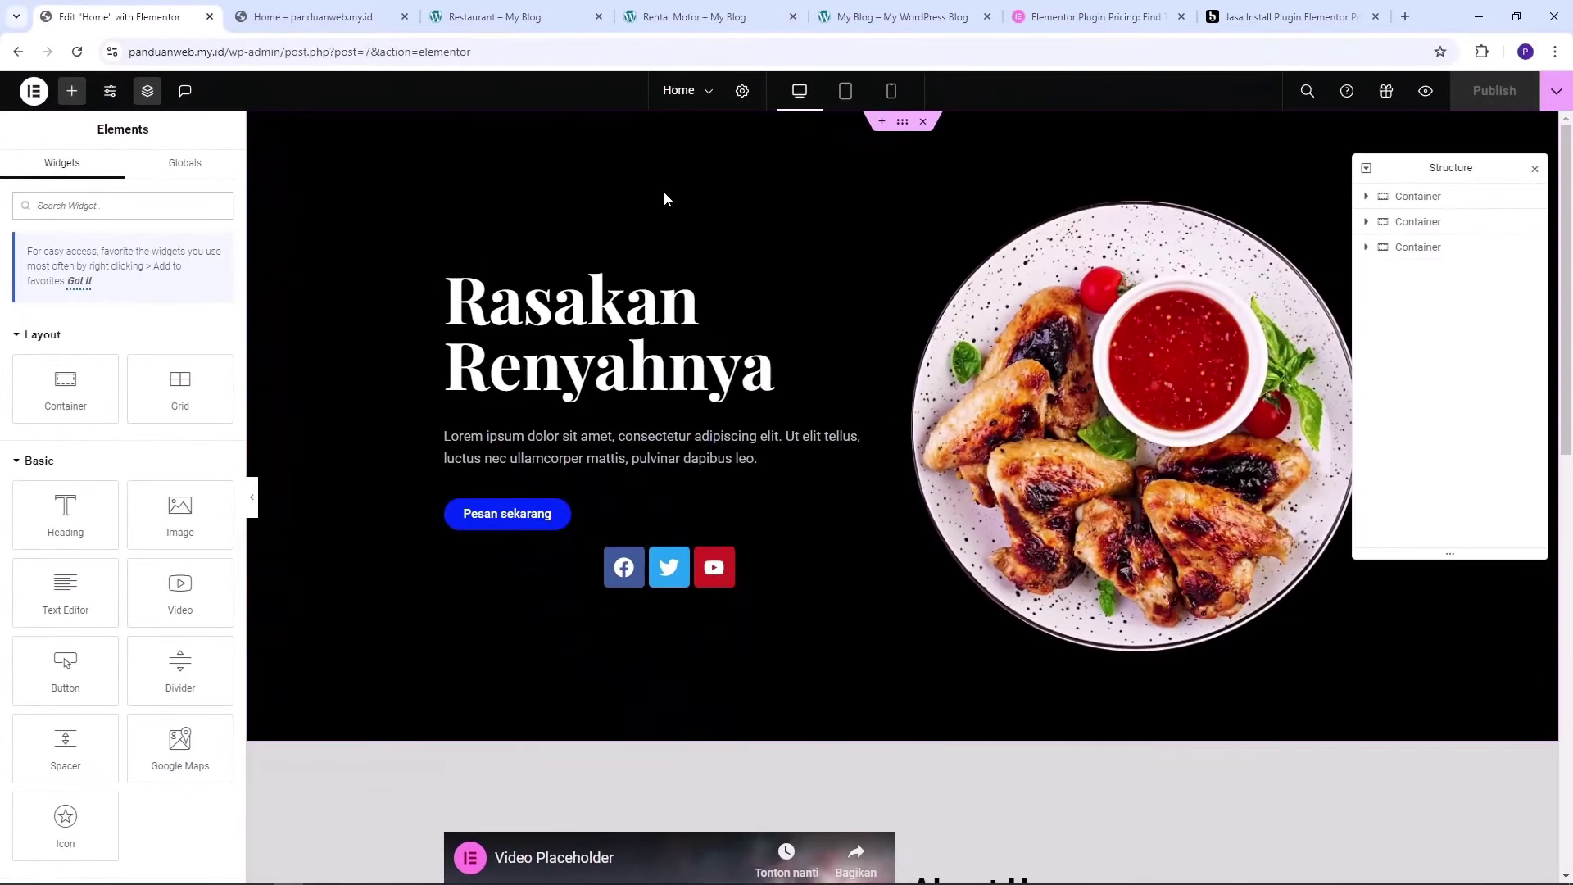
Return to the Home page editor and look through the Pro widgets in the element list
left_click(85, 95)
left_click(77, 51)
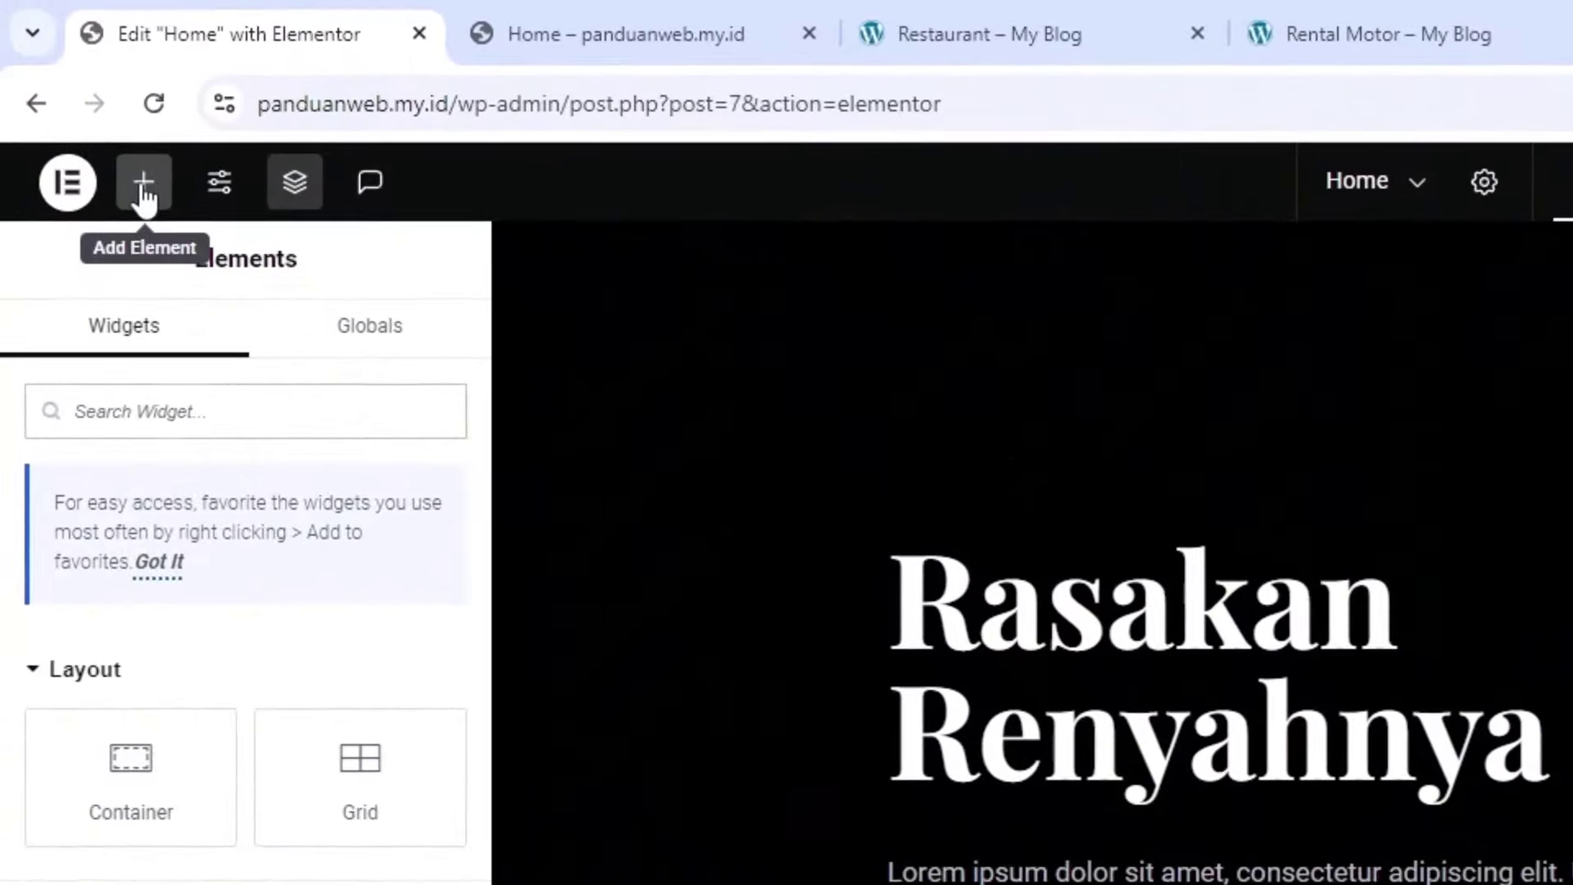
scroll(132, 811, "down", 10)
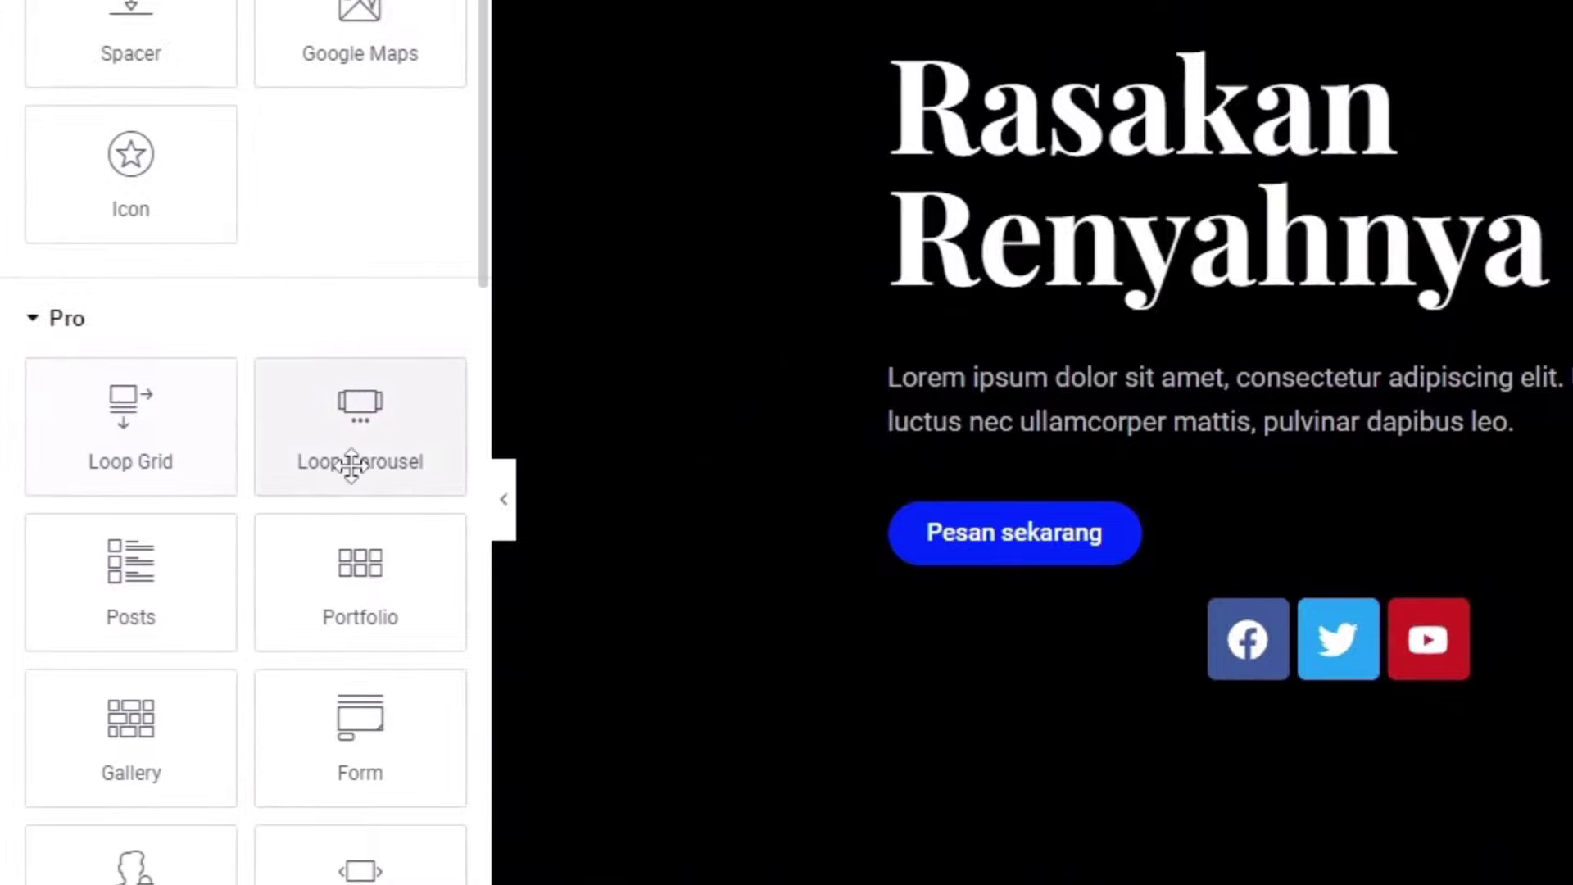
scroll(197, 474, "down", 2)
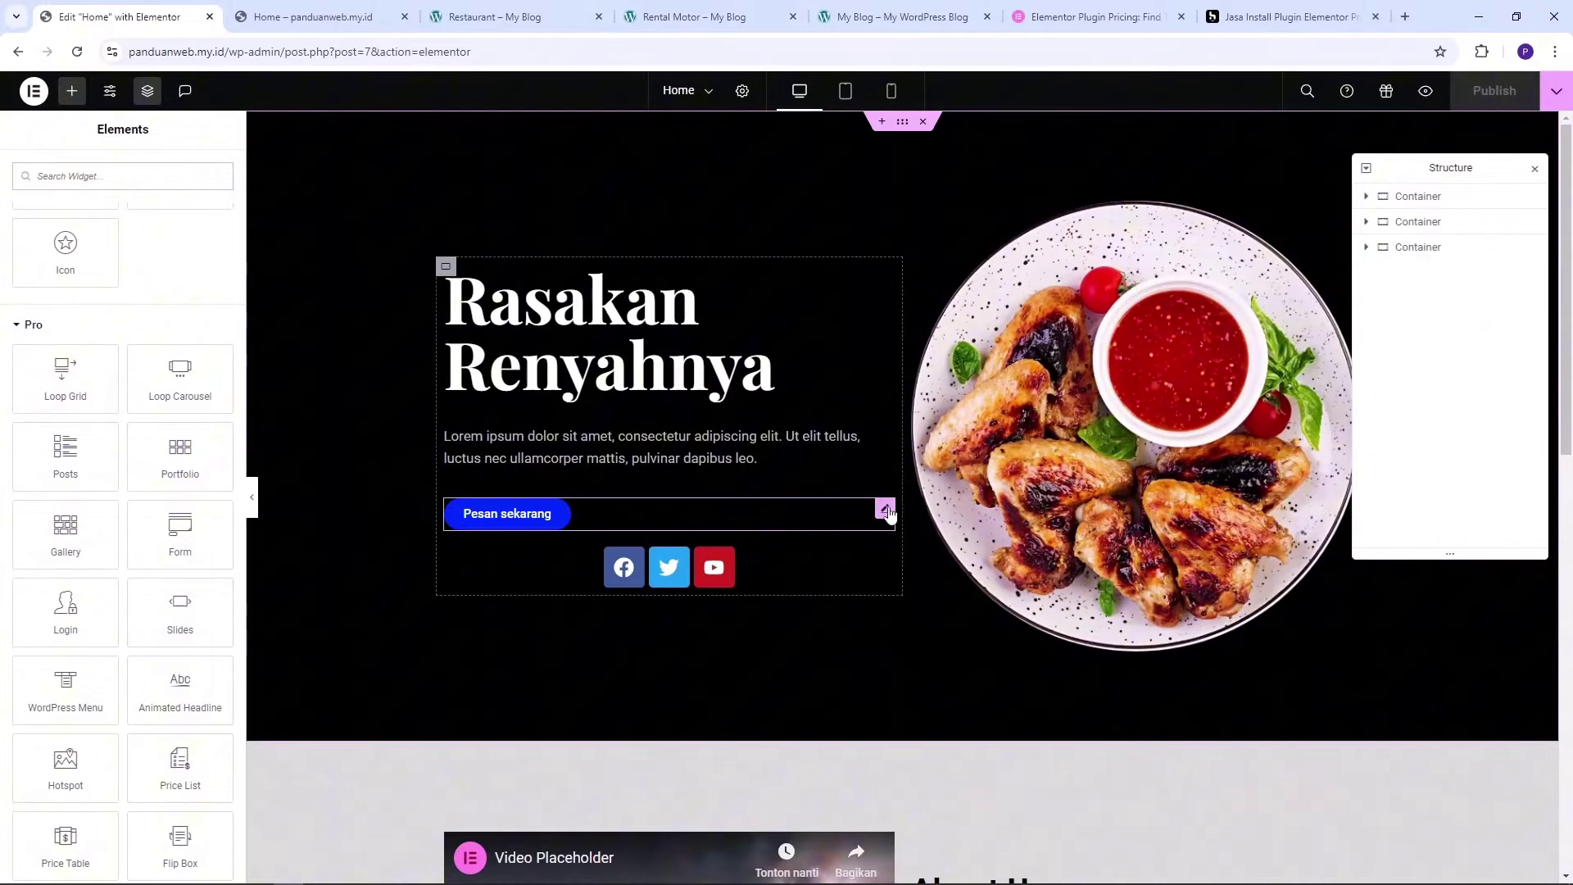
Add a single-column Flexbox container with vertical direction between the About Us section and the heading section below it
scroll(884, 509, "down", 8)
scroll(39, 450, "down", 3)
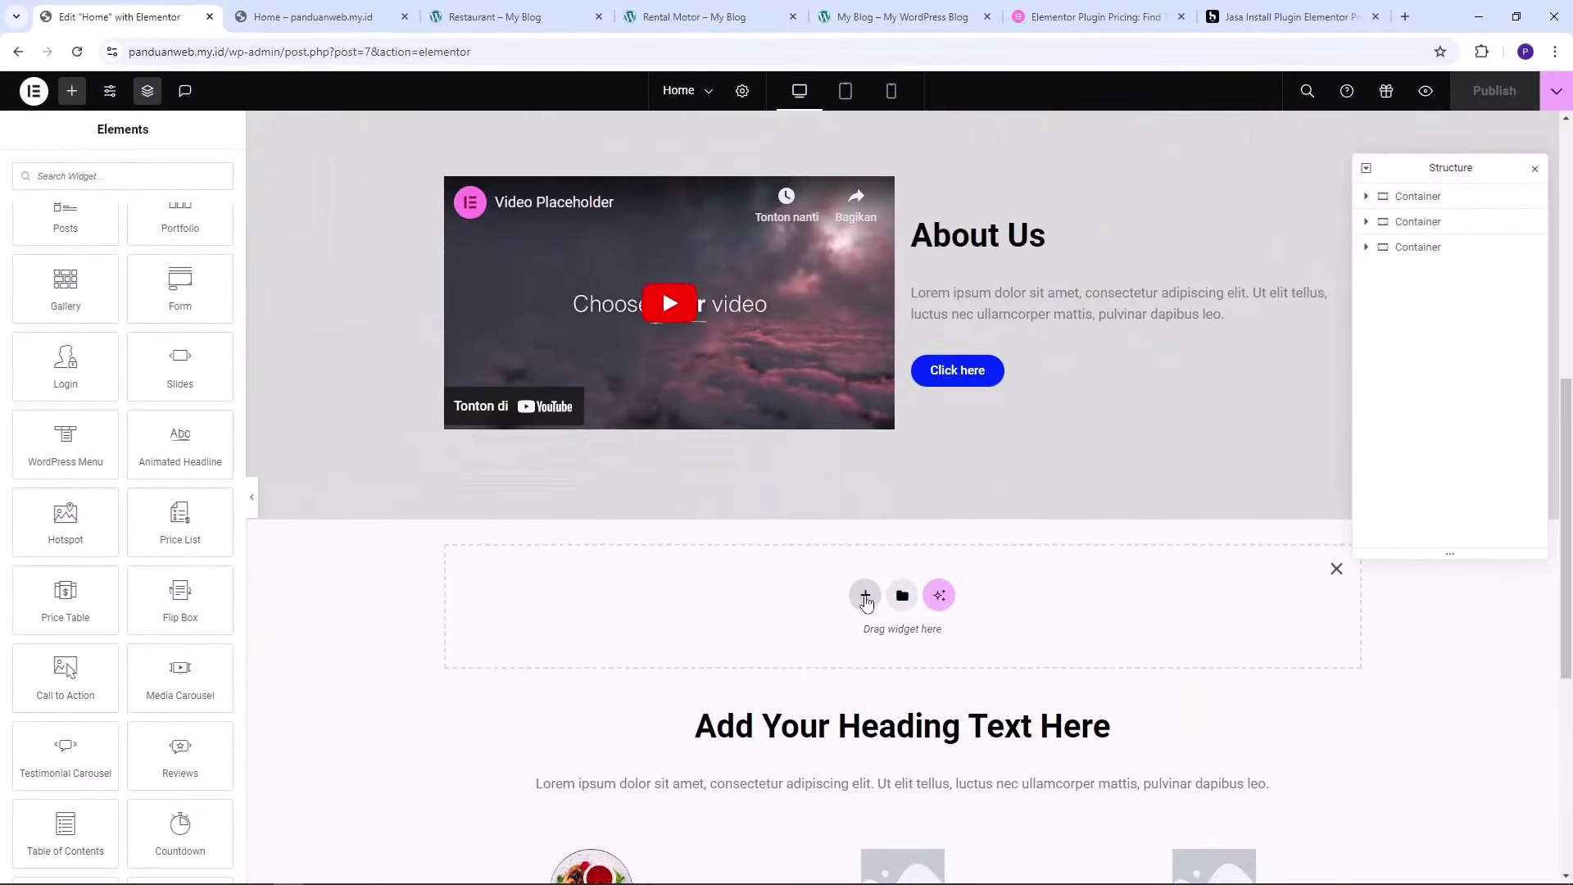
left_click(866, 597)
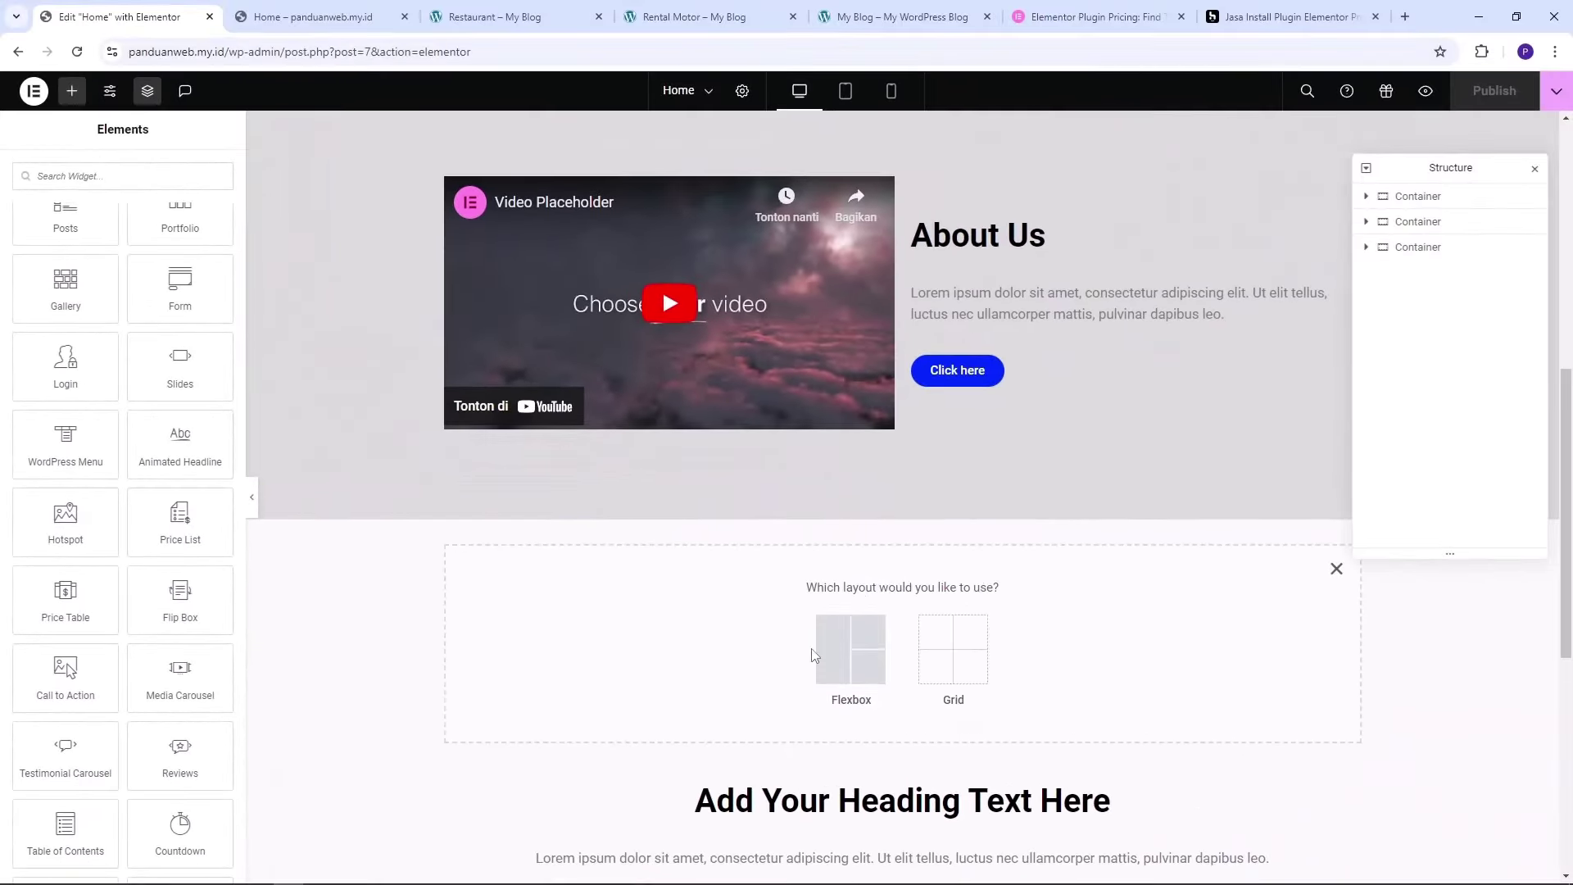
left_click(849, 645)
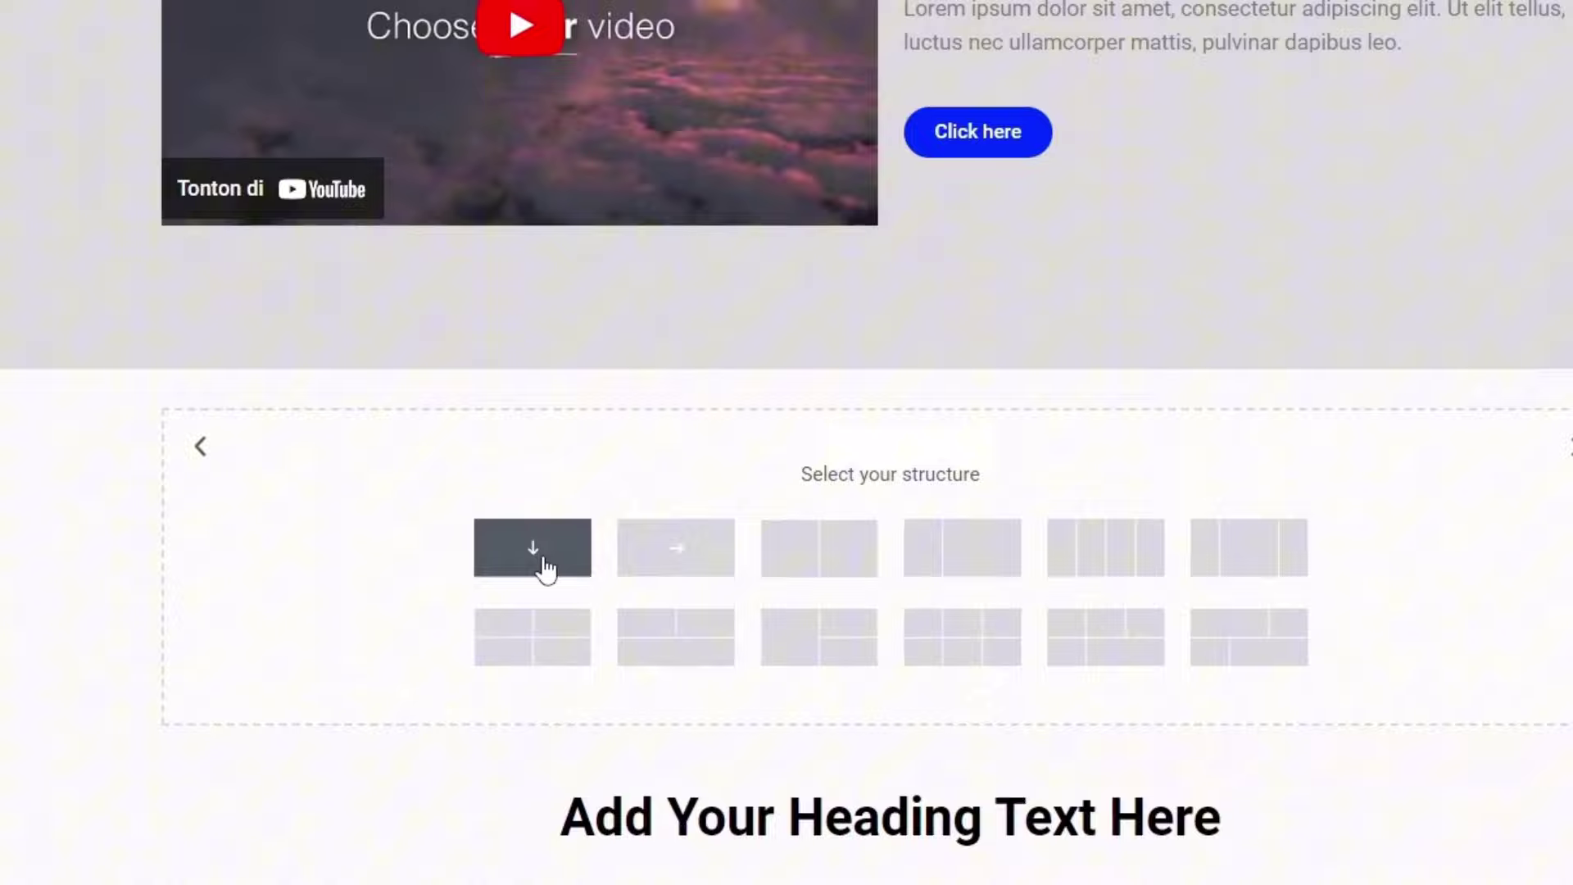
left_click(533, 548)
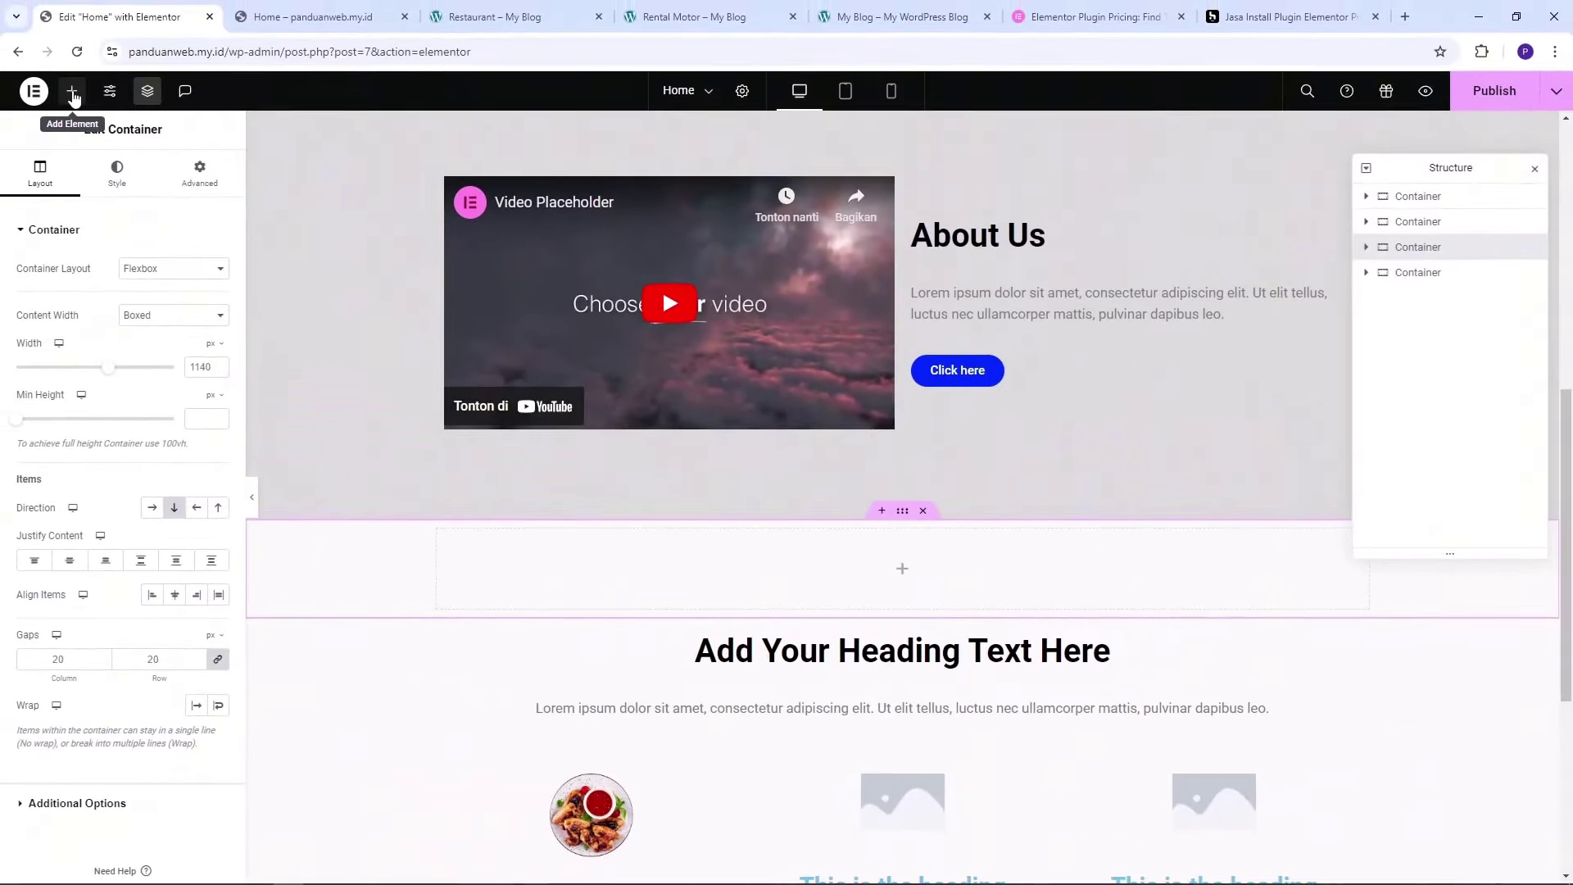
Place a Price Table widget in the new empty container below the About Us section
left_click(72, 92)
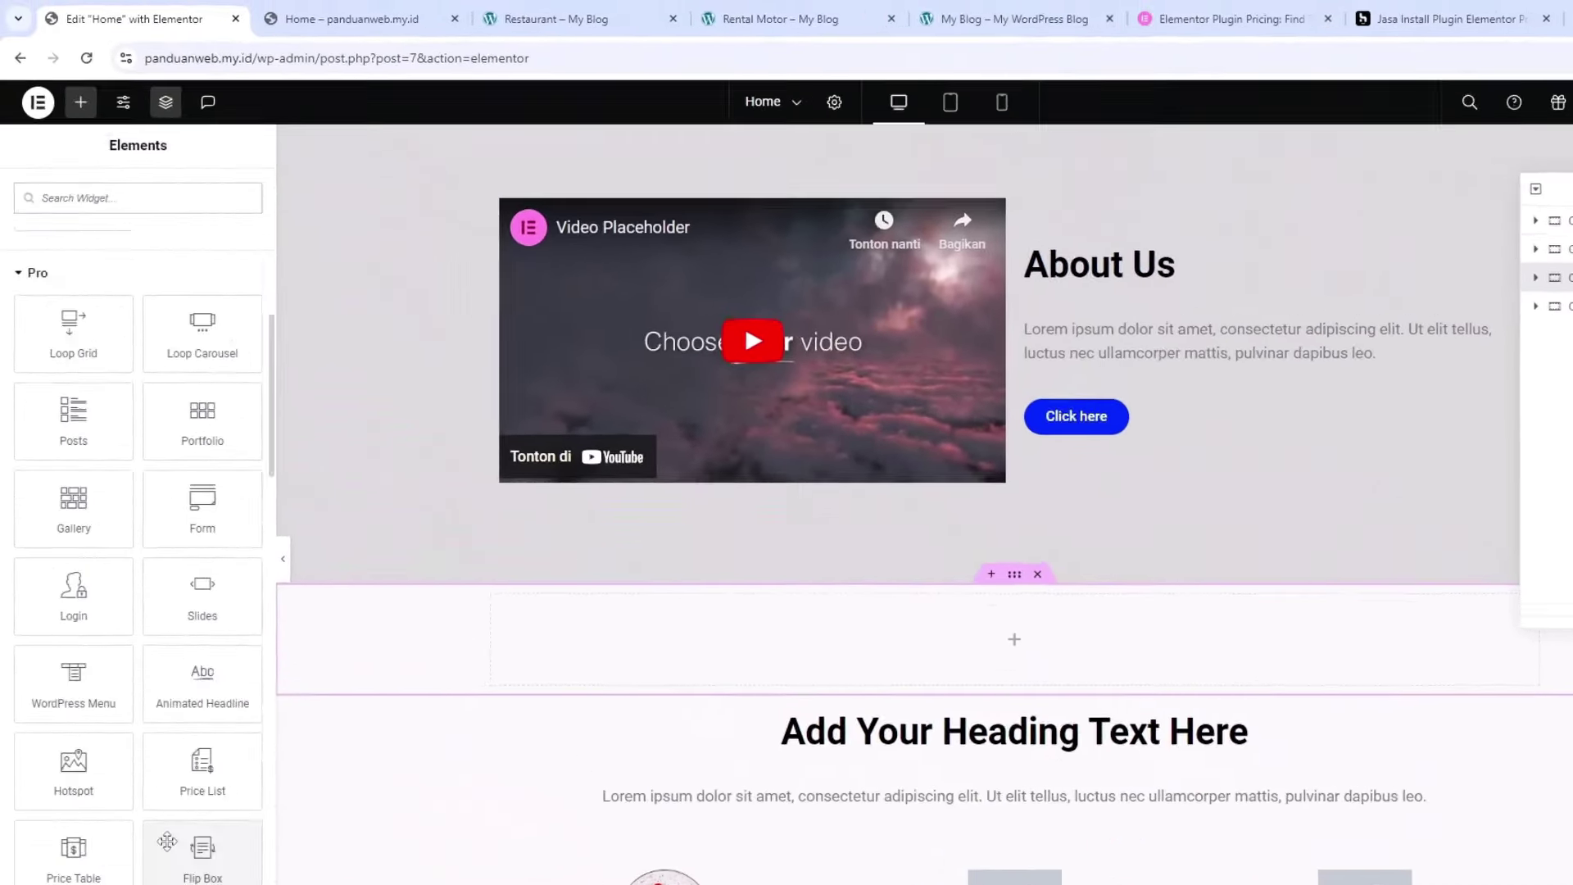
scroll(123, 574, "down", 2)
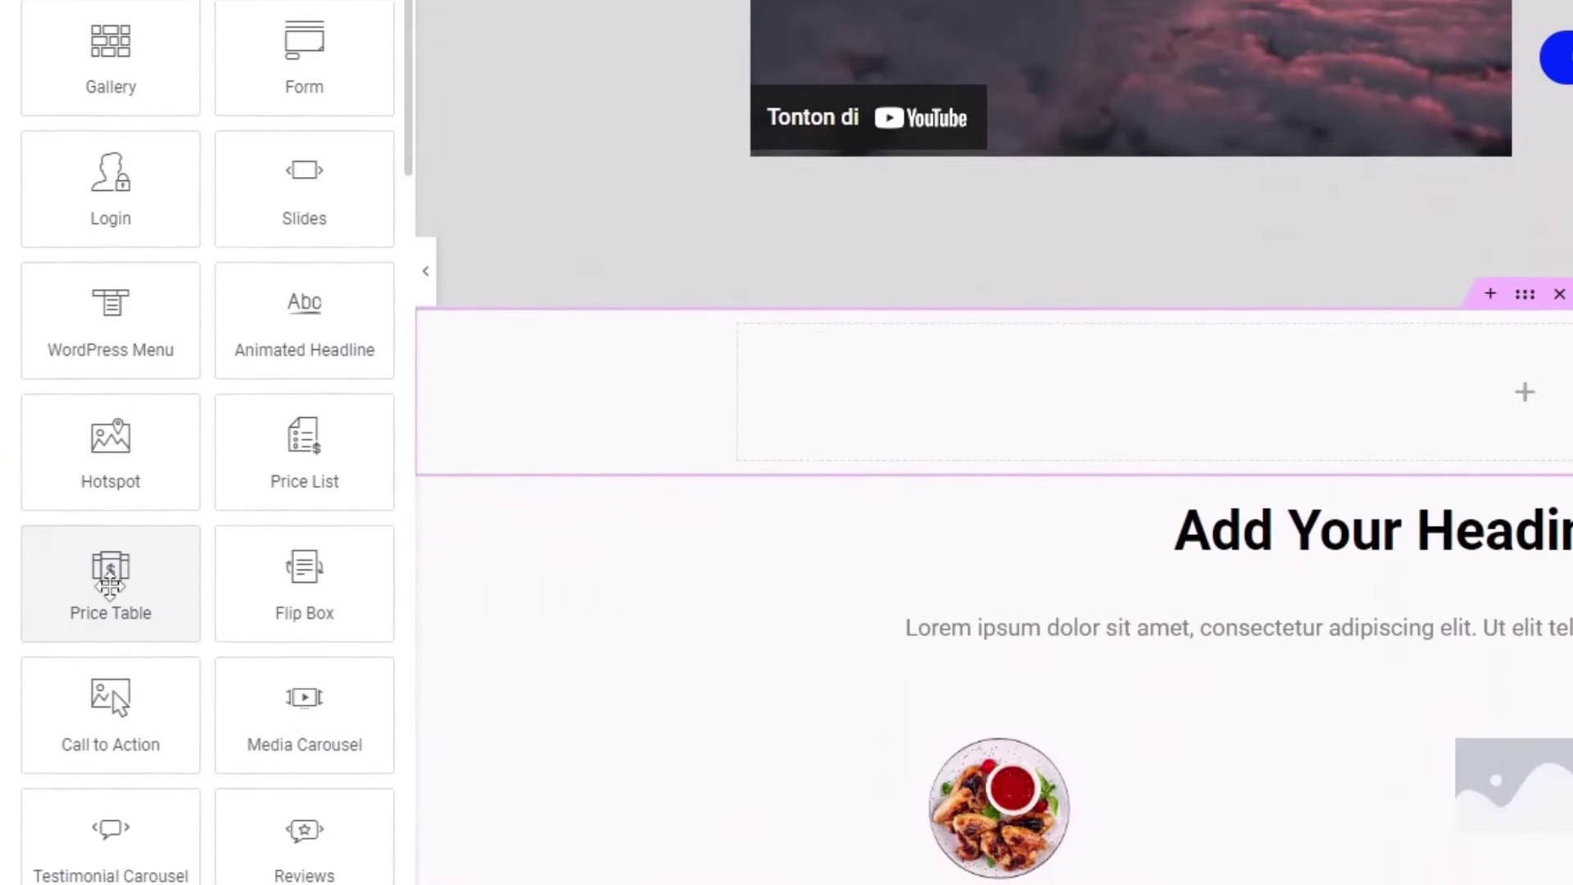
left_click_drag(119, 611, 1565, 407)
scroll(976, 655, "down", 3)
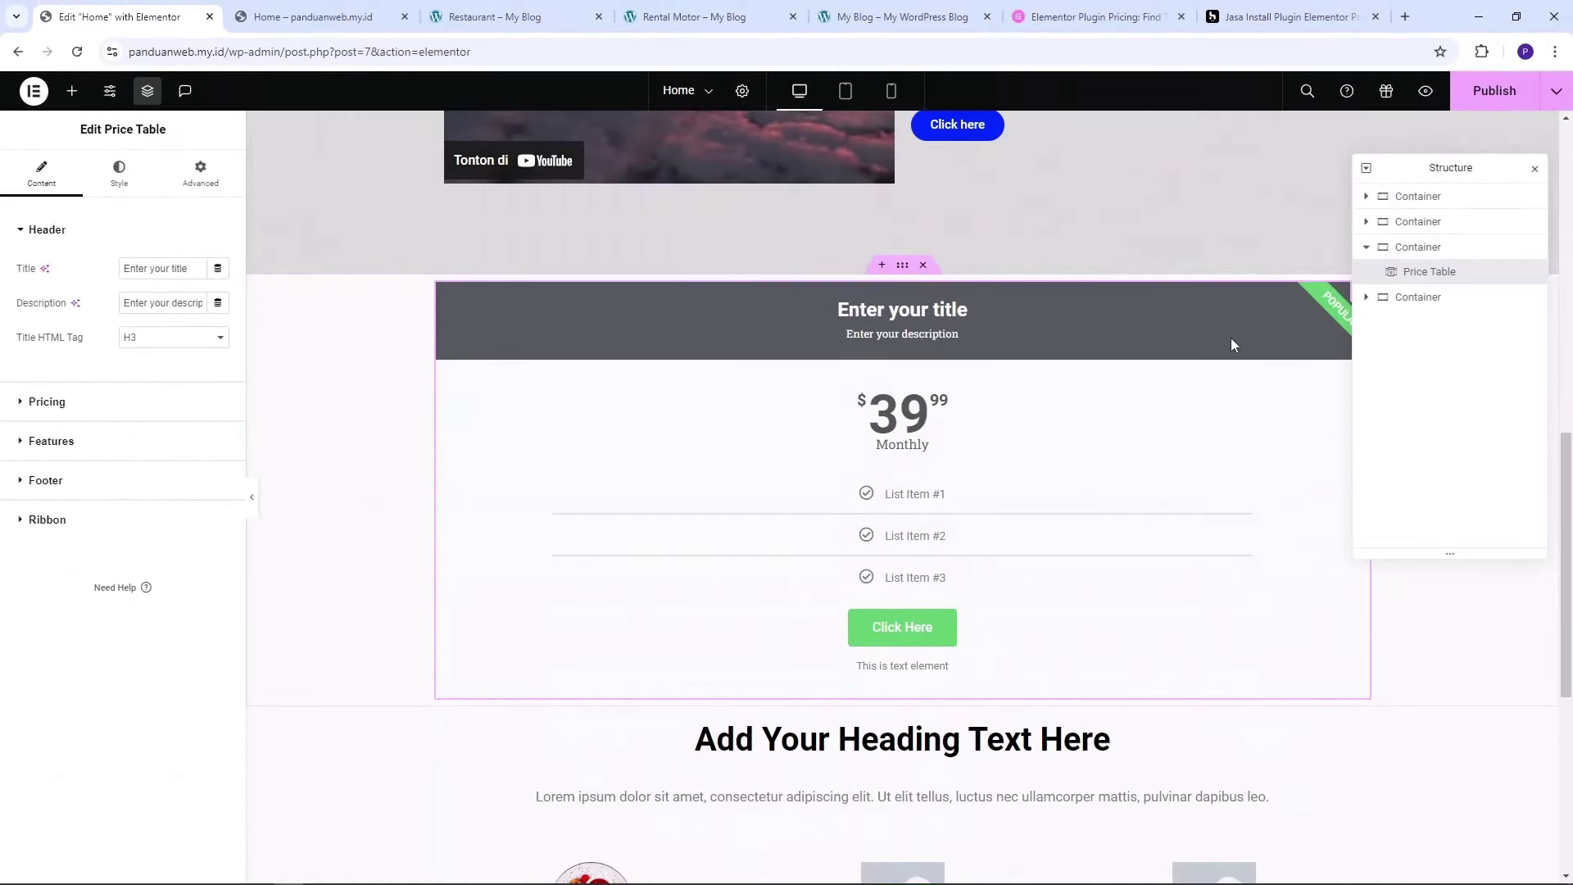
scroll(1231, 338, "up", 2)
scroll(744, 244, "down", 2)
Add a Portfolio widget above the Price Table in the same container
left_click(74, 96)
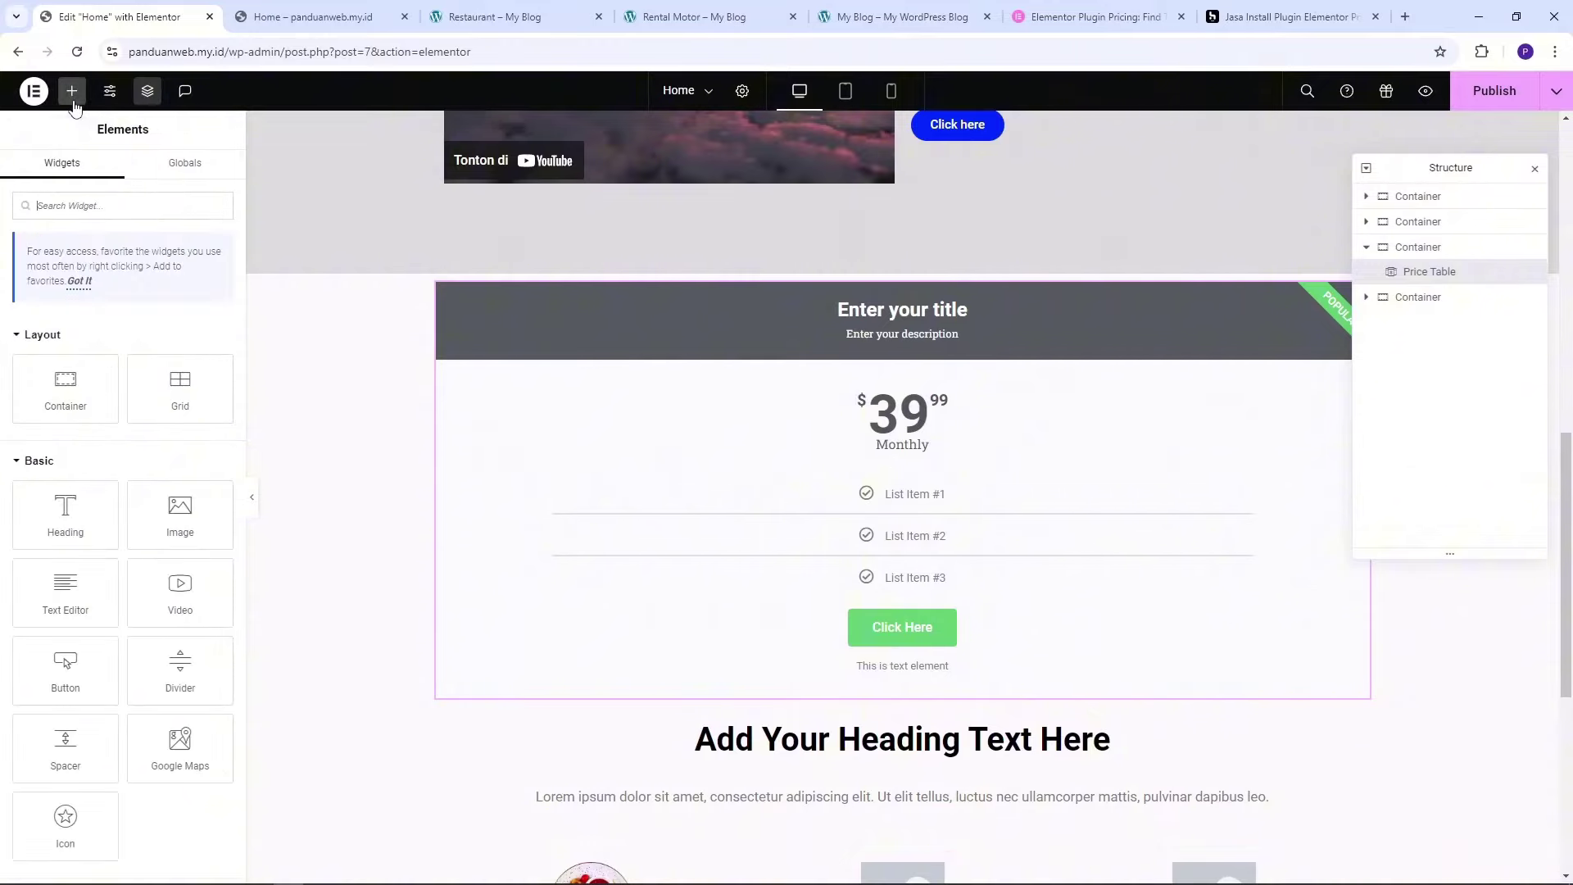
scroll(78, 622, "down", 4)
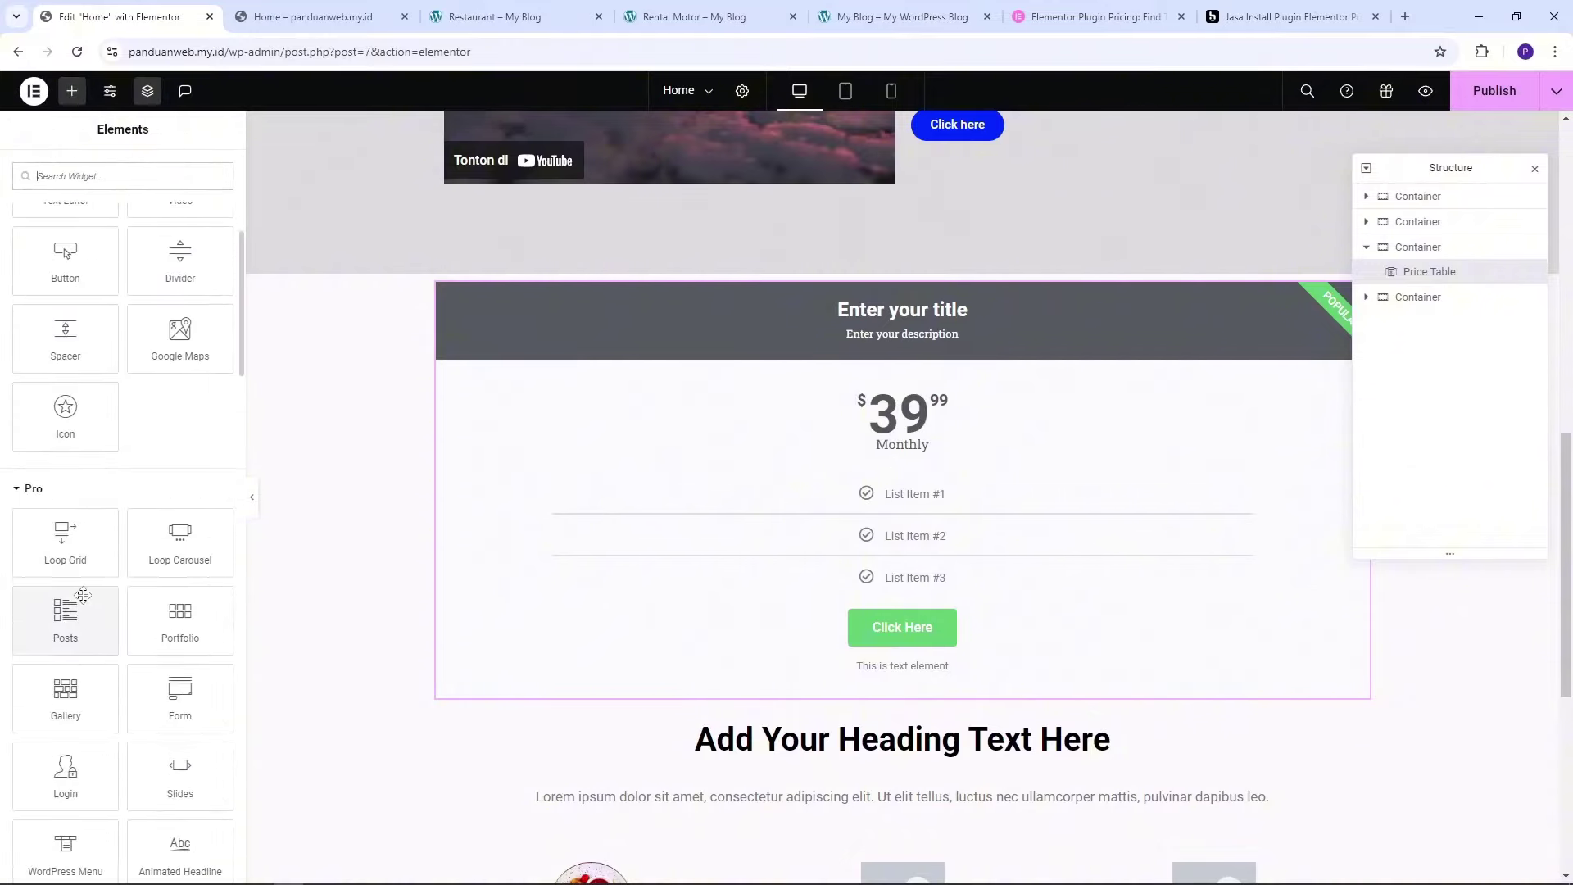
scroll(112, 557, "down", 1)
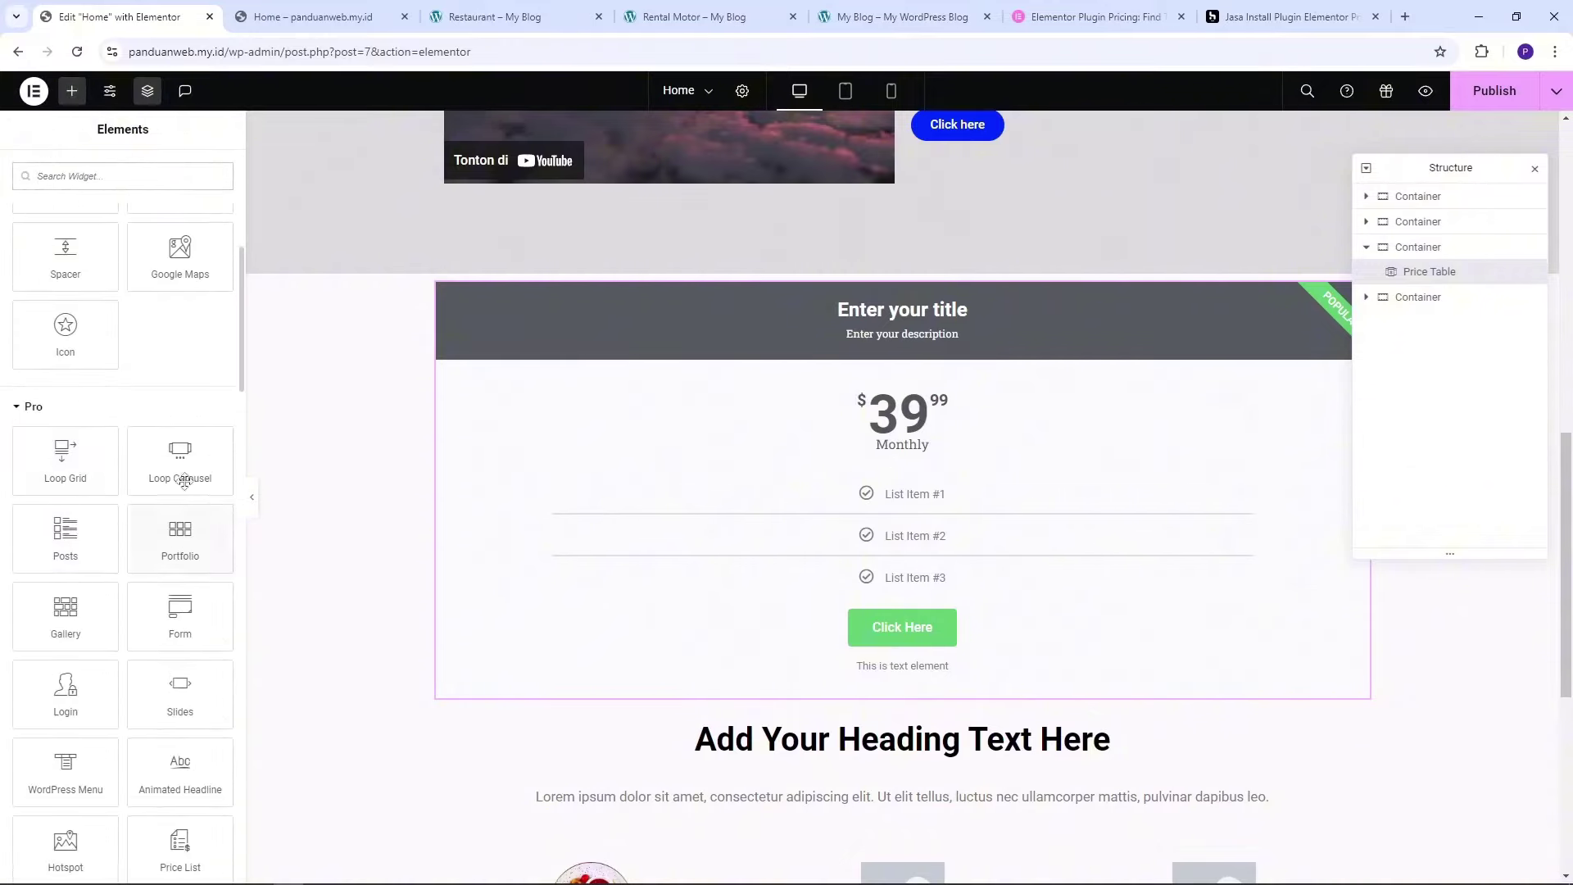
scroll(150, 563, "down", 1)
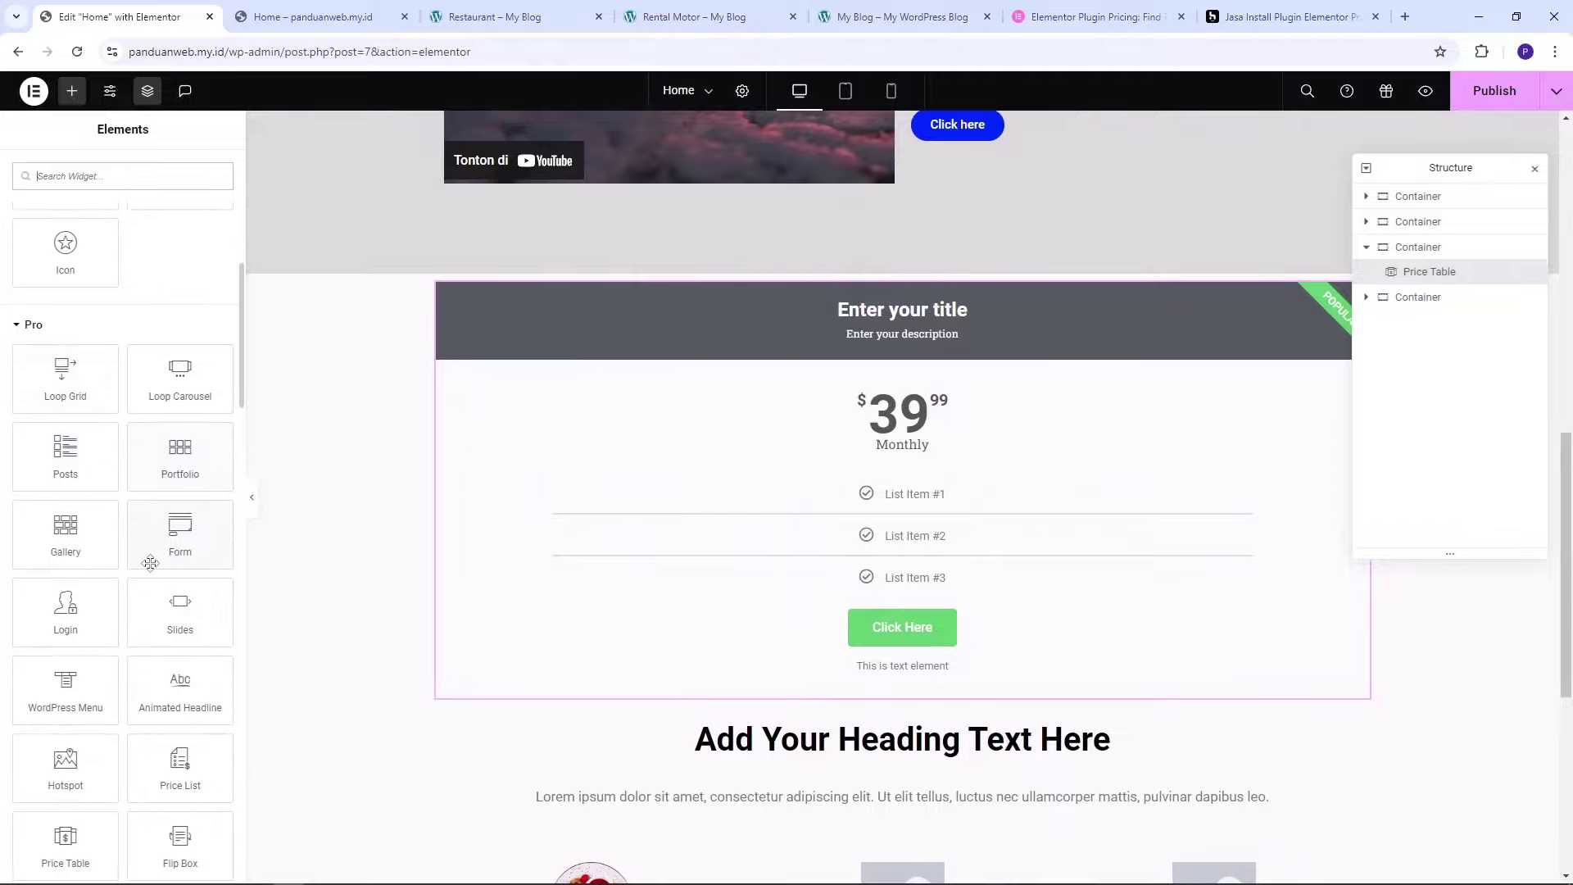
scroll(150, 564, "down", 1)
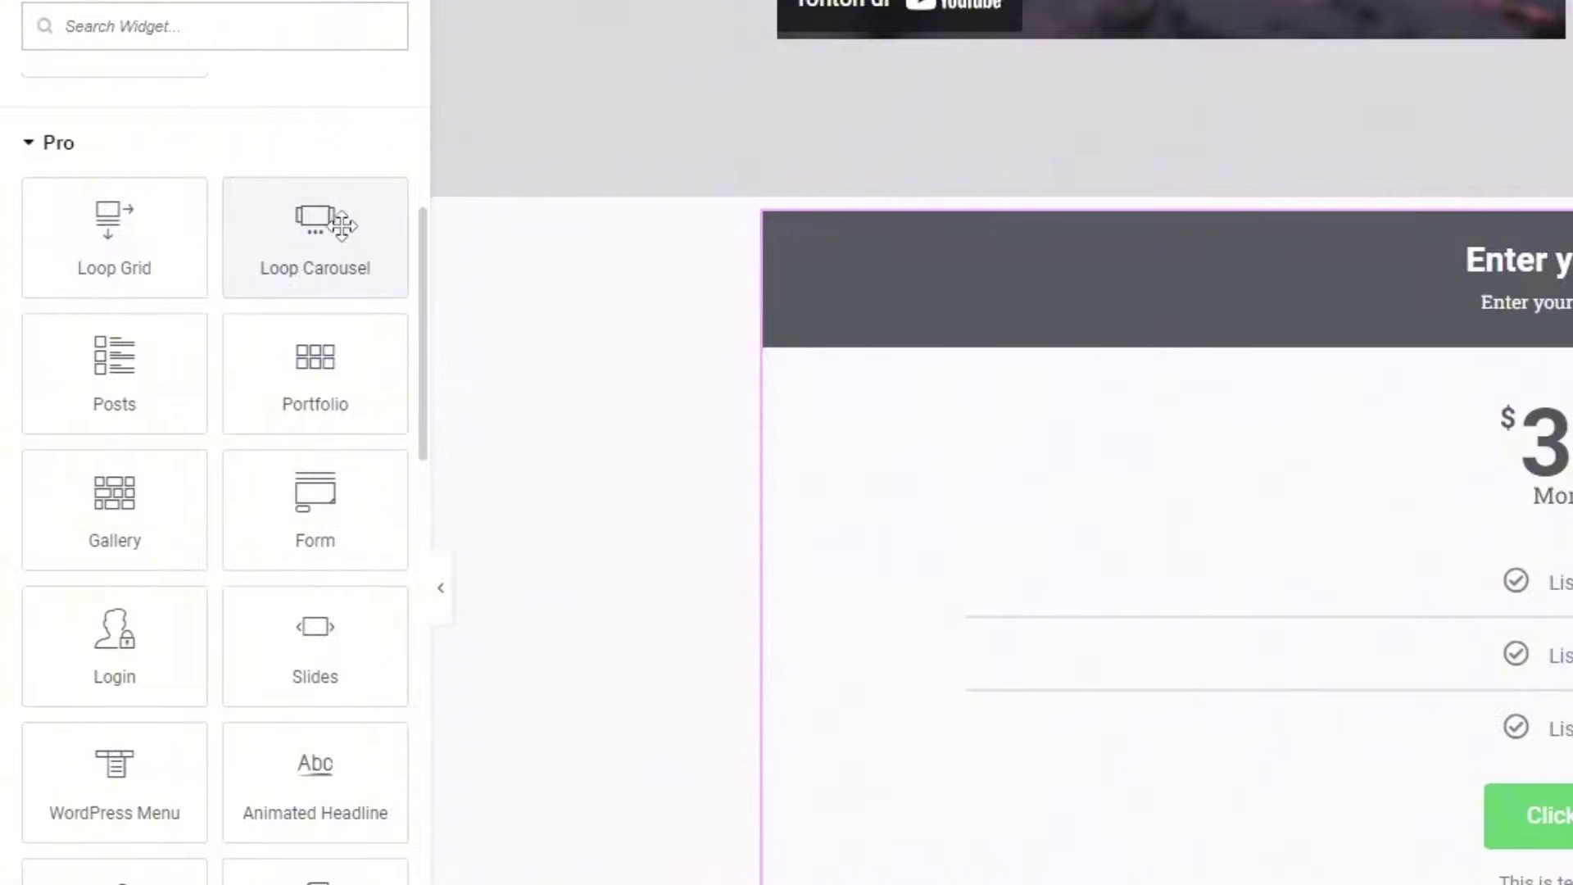
scroll(260, 455, "down", 2)
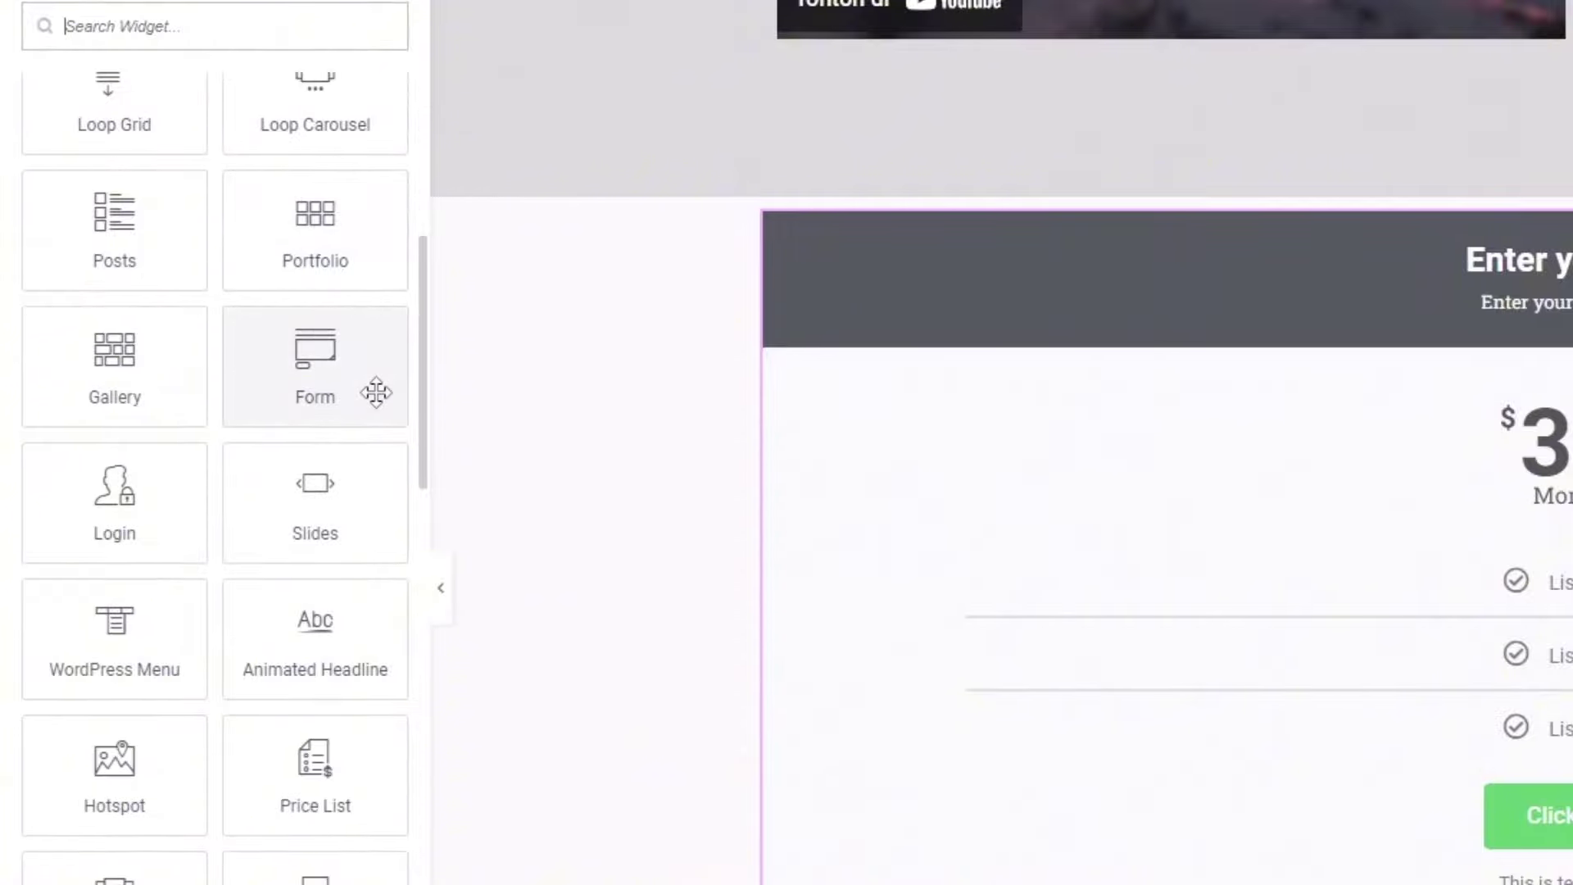
left_click_drag(315, 226, 1276, 294)
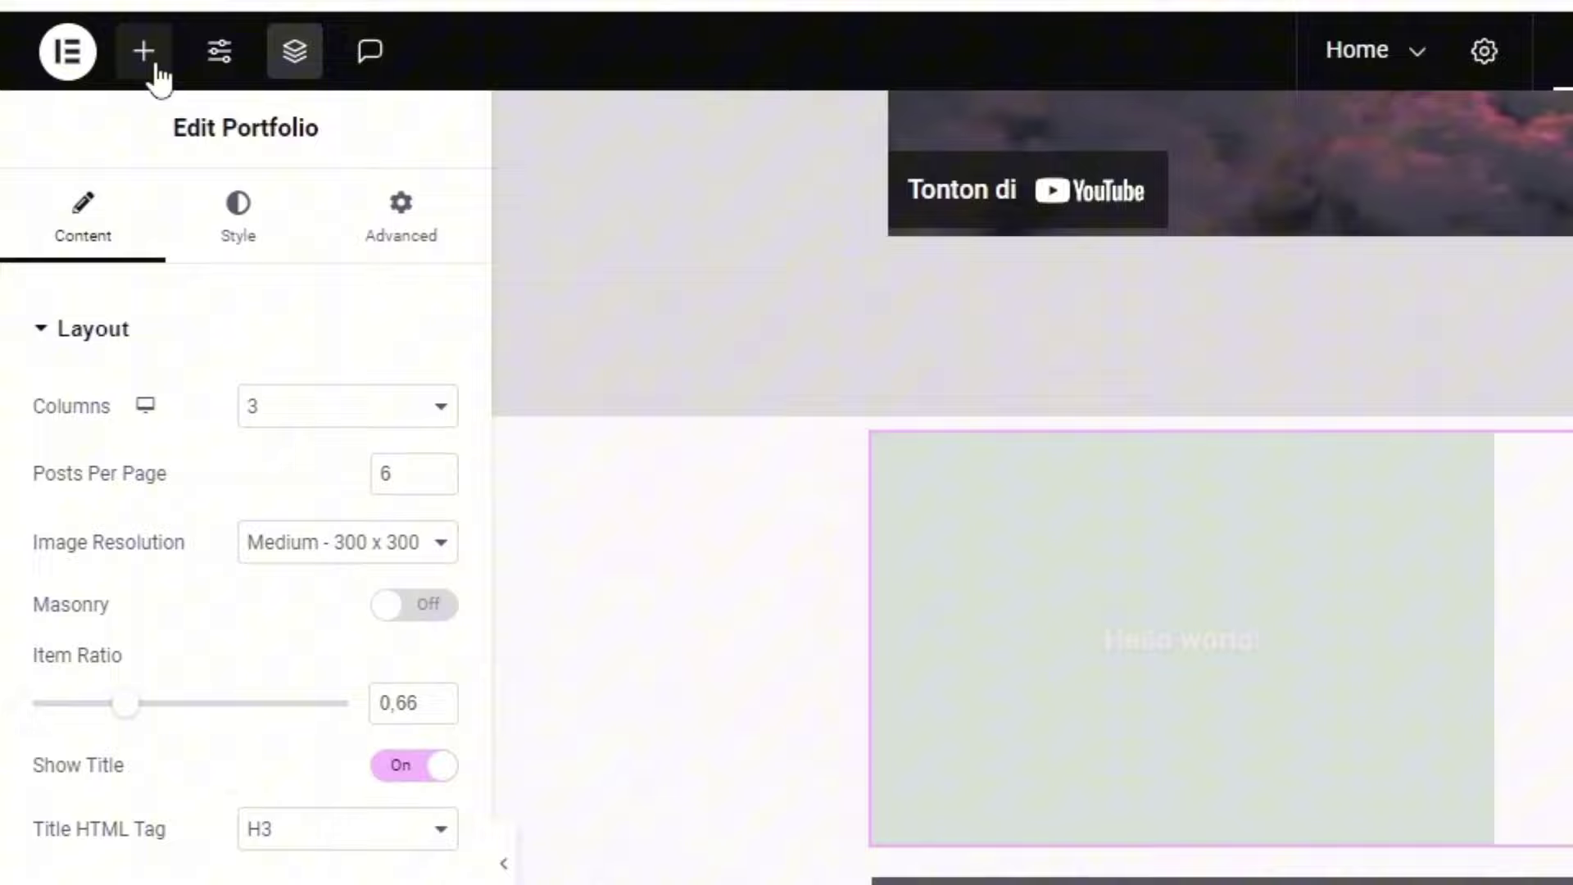
Look through the complete widget list, from the Pro and General groups down to Link In Bio, Site, Single and WordPress
left_click(154, 67)
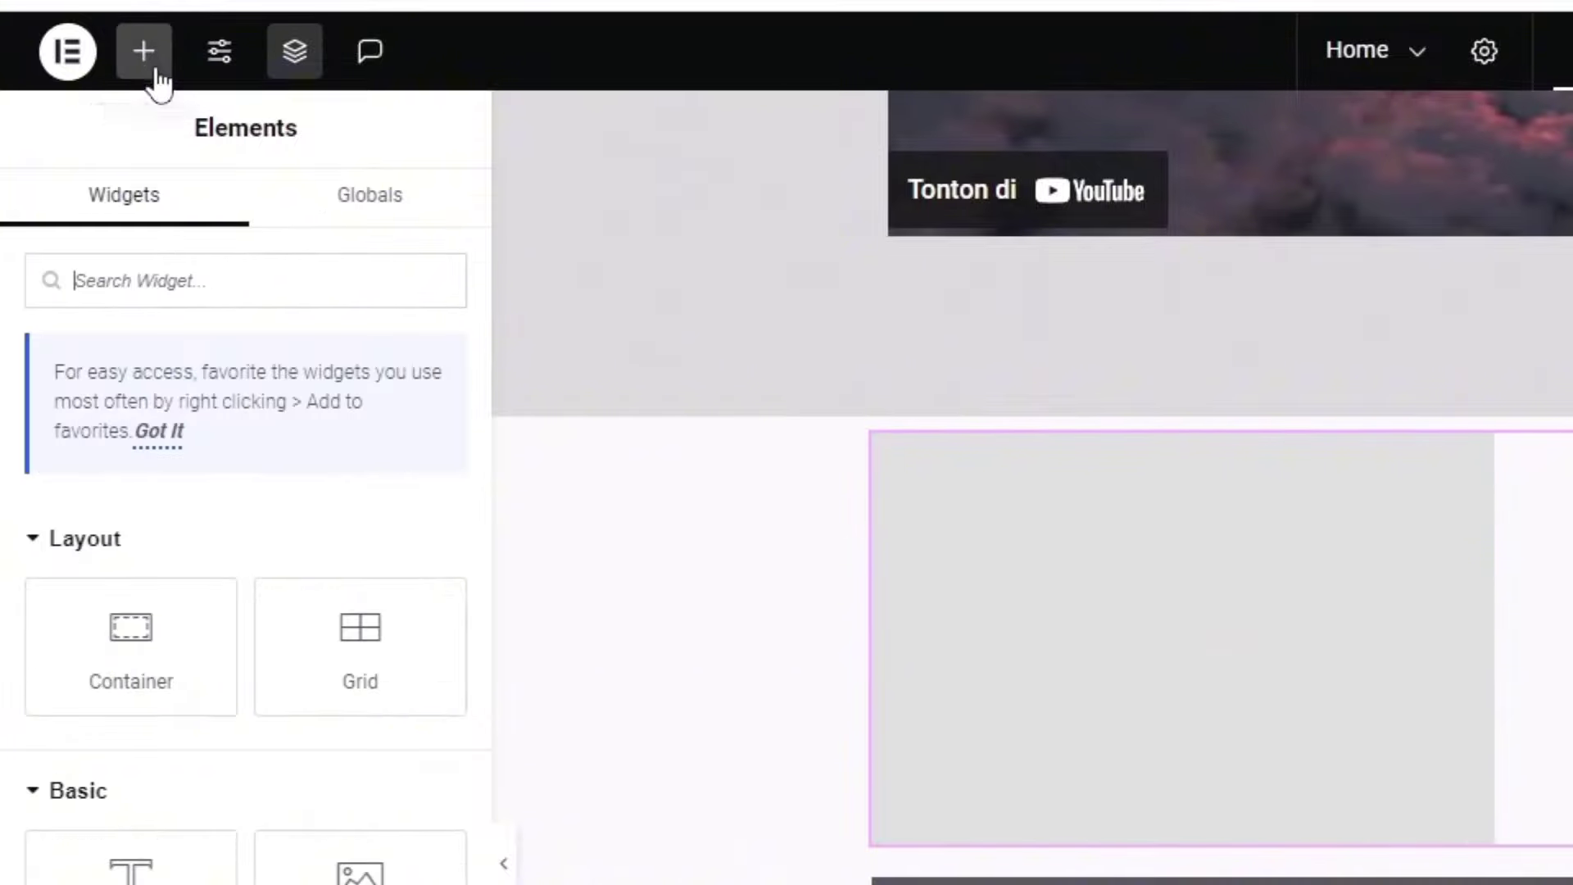
scroll(205, 491, "down", 10)
scroll(205, 492, "down", 2)
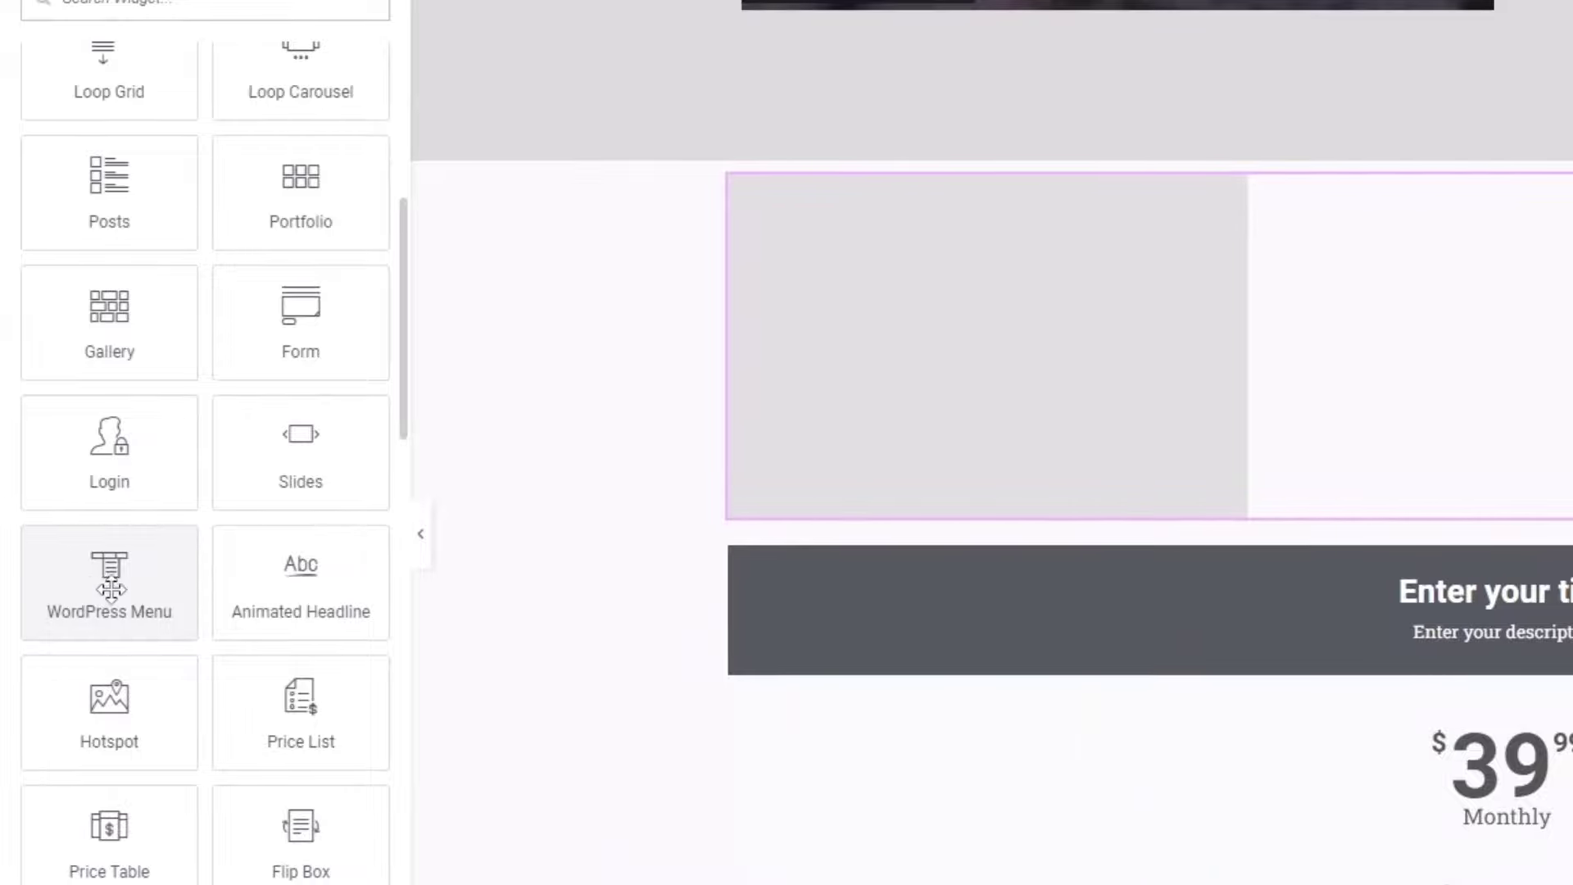
scroll(209, 875, "down", 4)
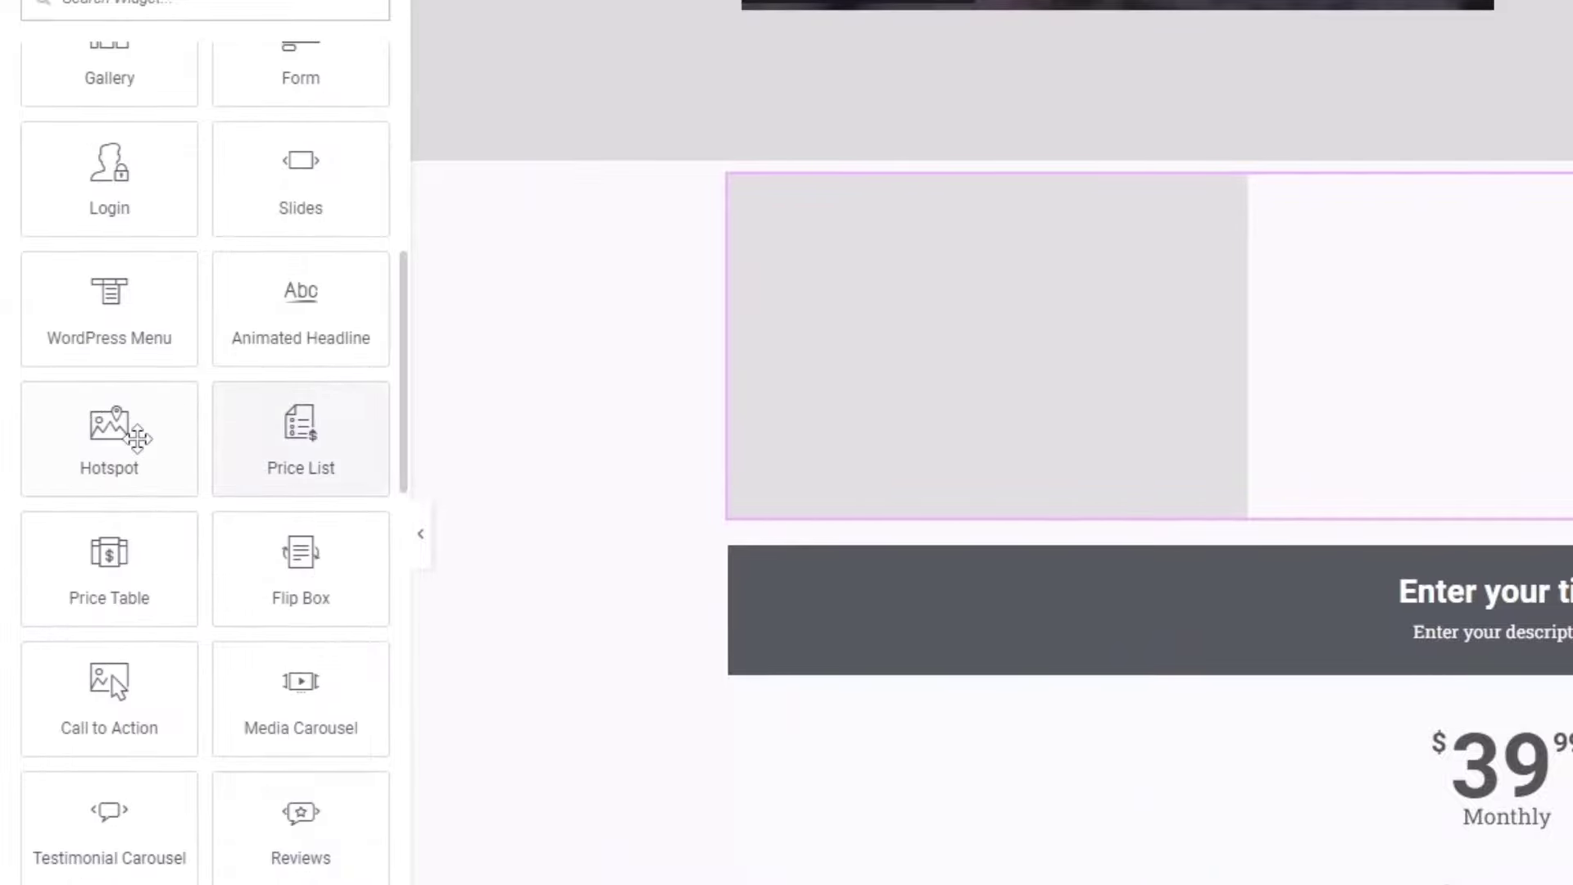
scroll(309, 843, "down", 2)
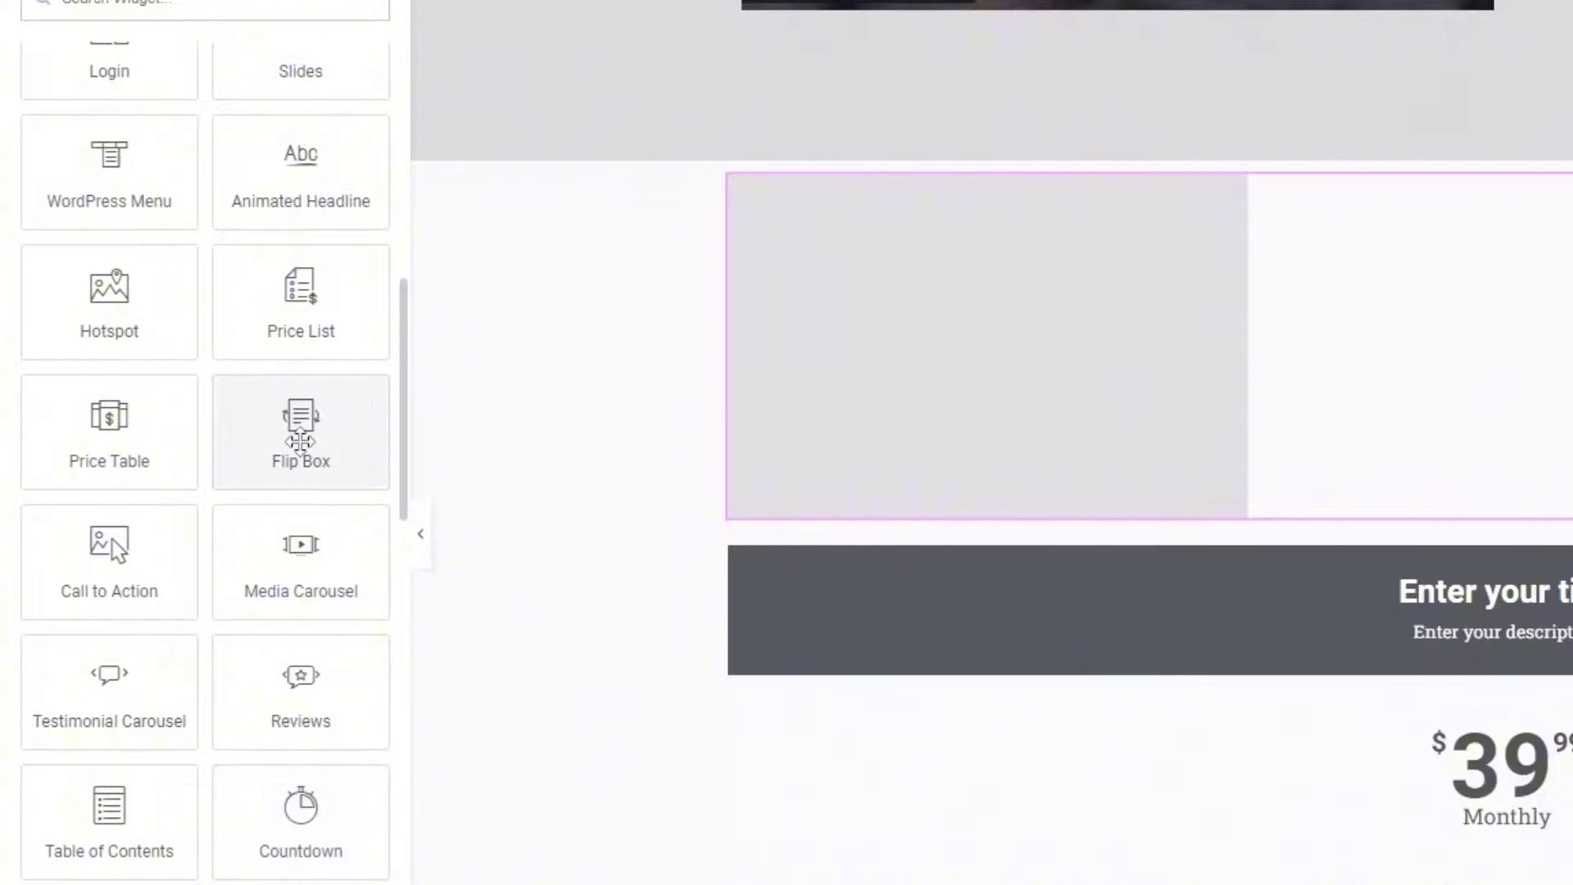
scroll(255, 662, "down", 2)
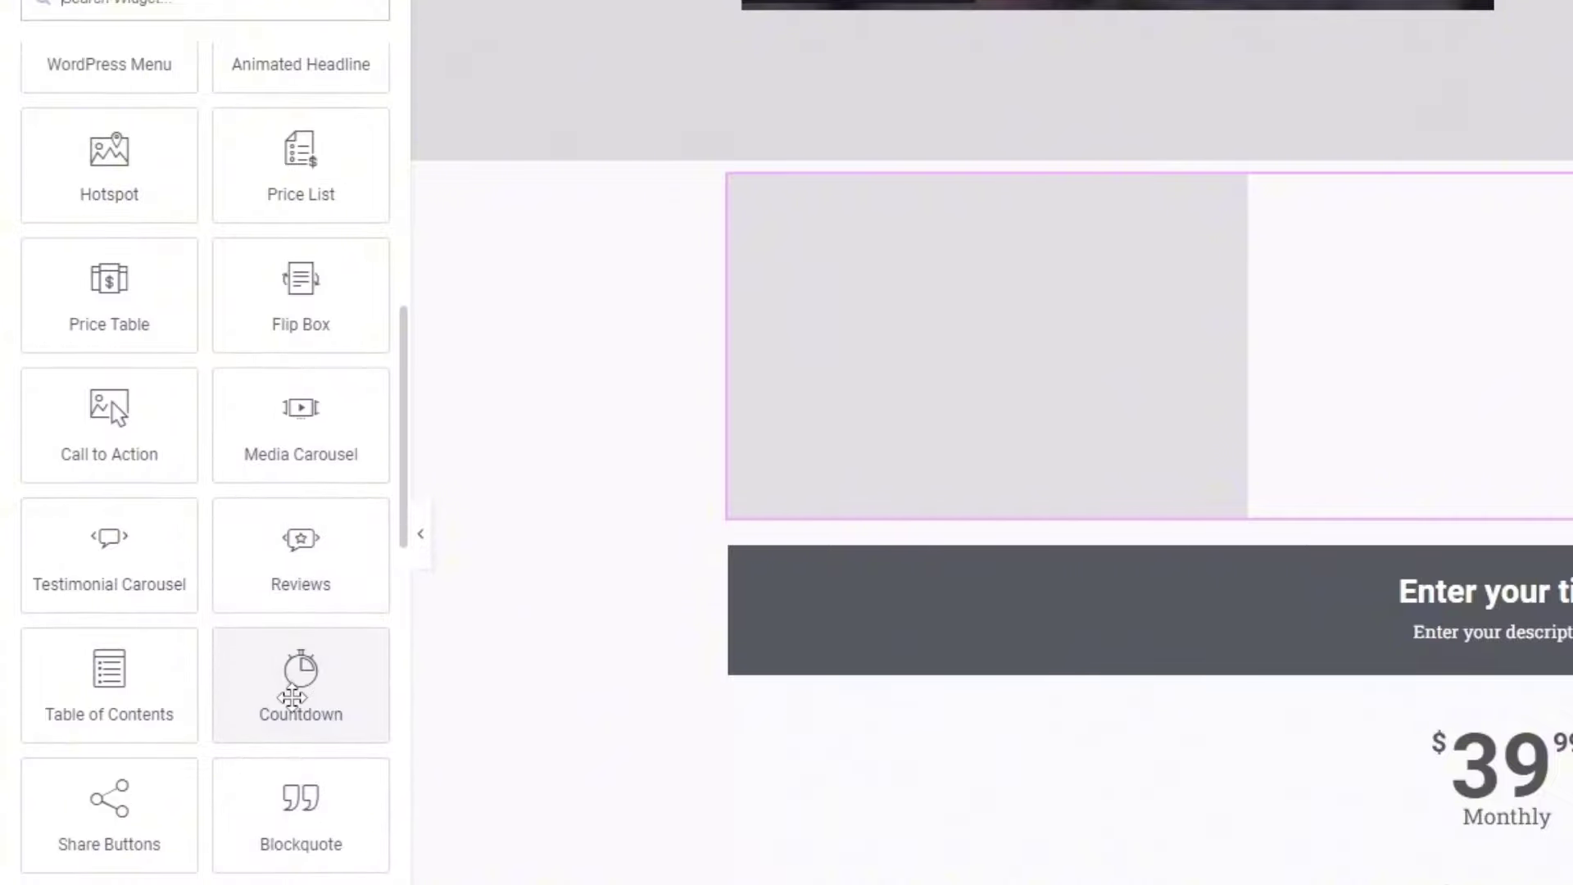
scroll(300, 714, "down", 10)
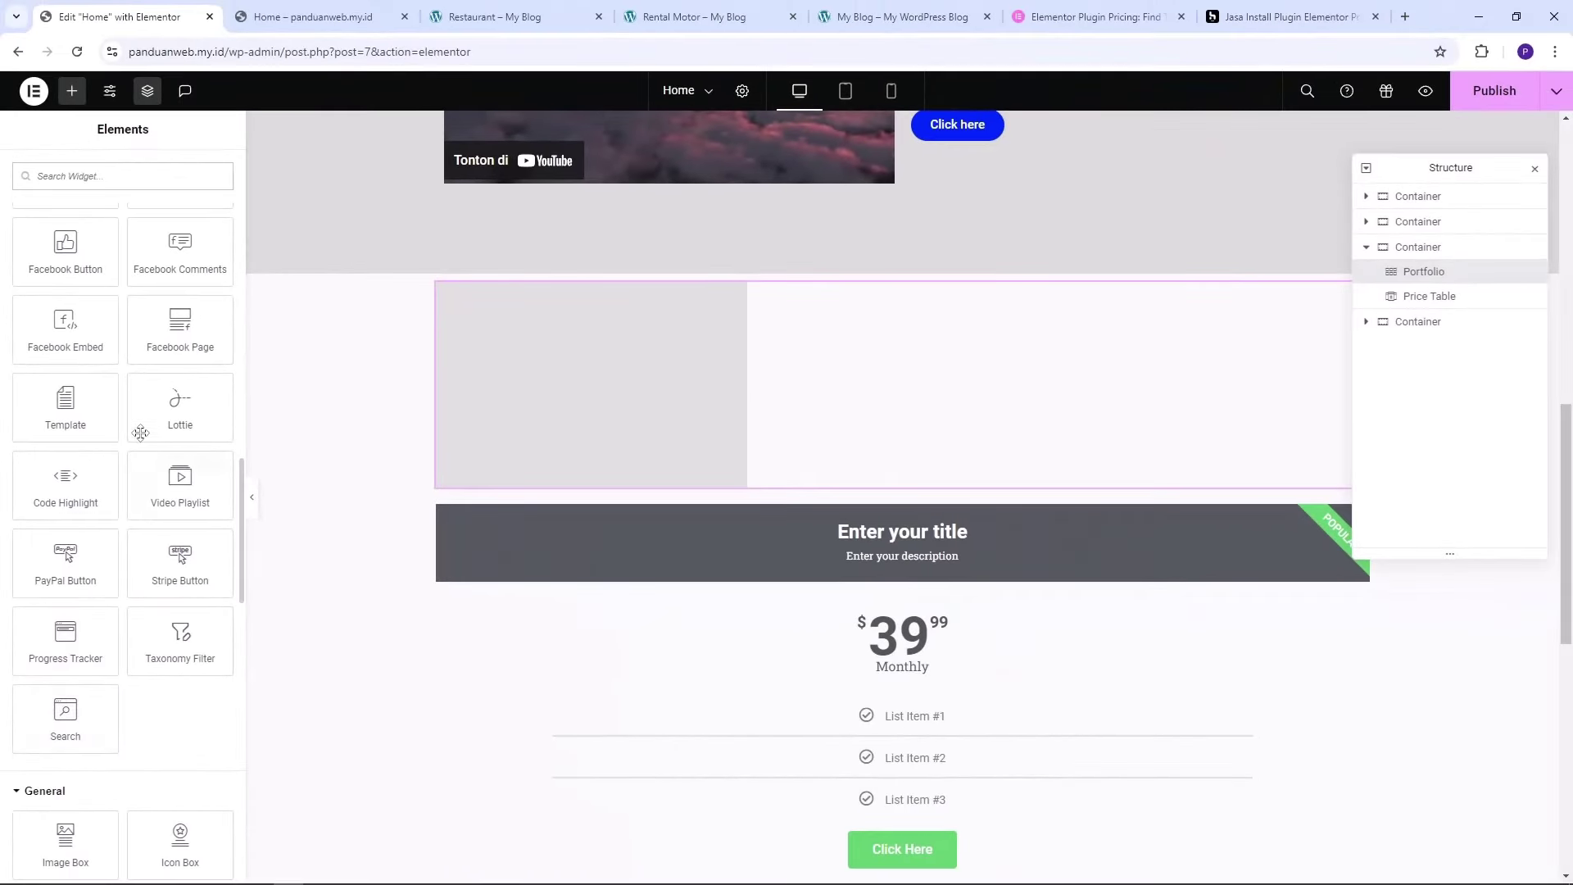
scroll(135, 409, "up", 2)
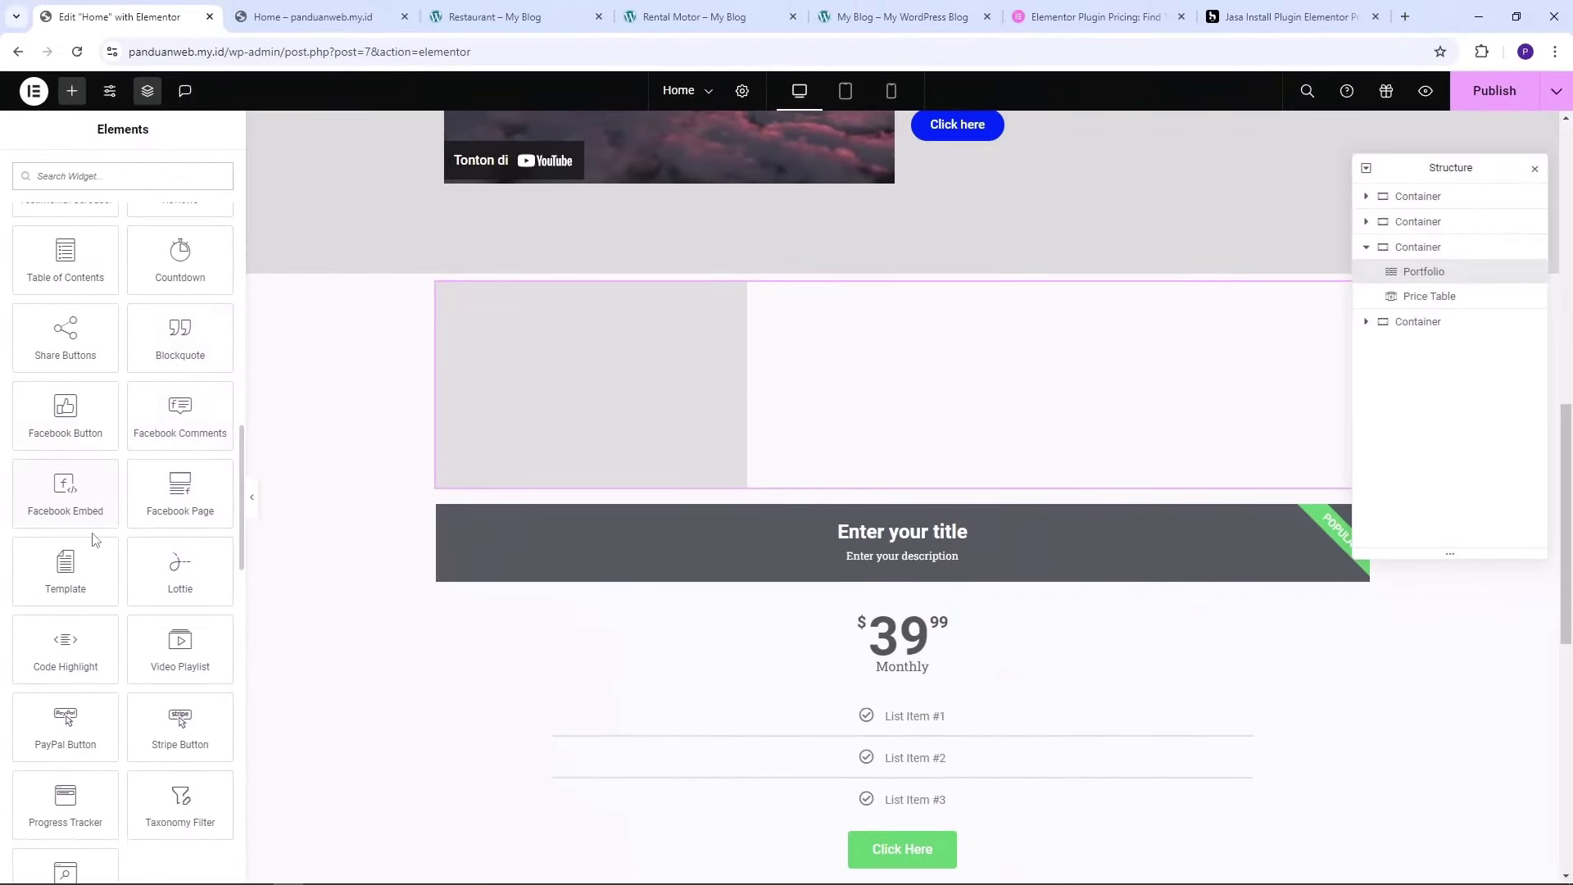
scroll(93, 541, "down", 2)
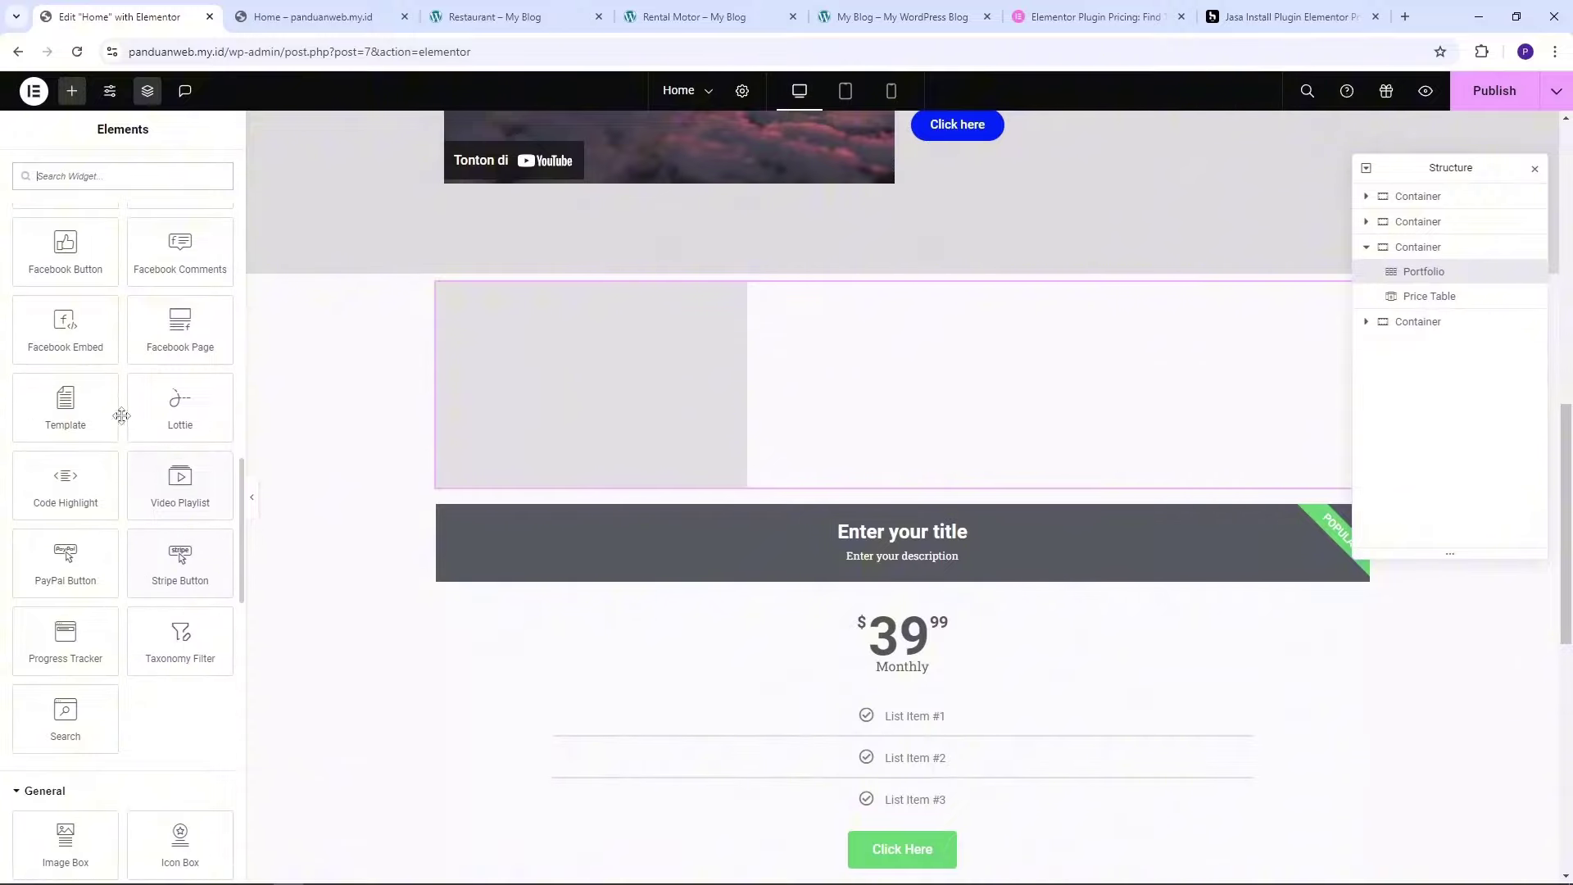
scroll(121, 415, "down", 12)
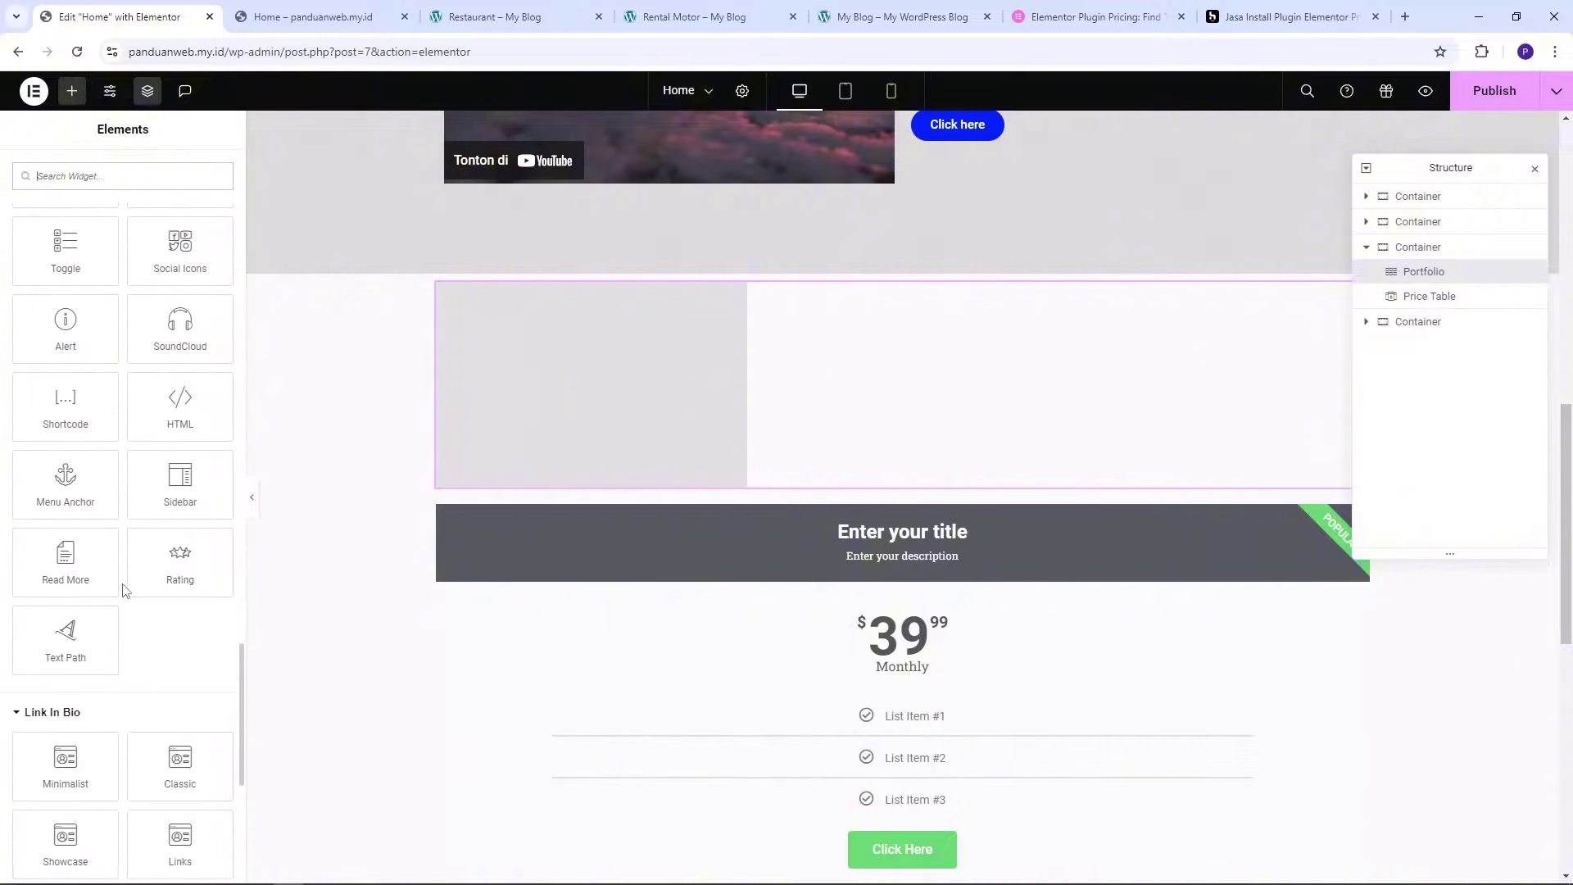
scroll(124, 590, "down", 2)
scroll(82, 557, "down", 2)
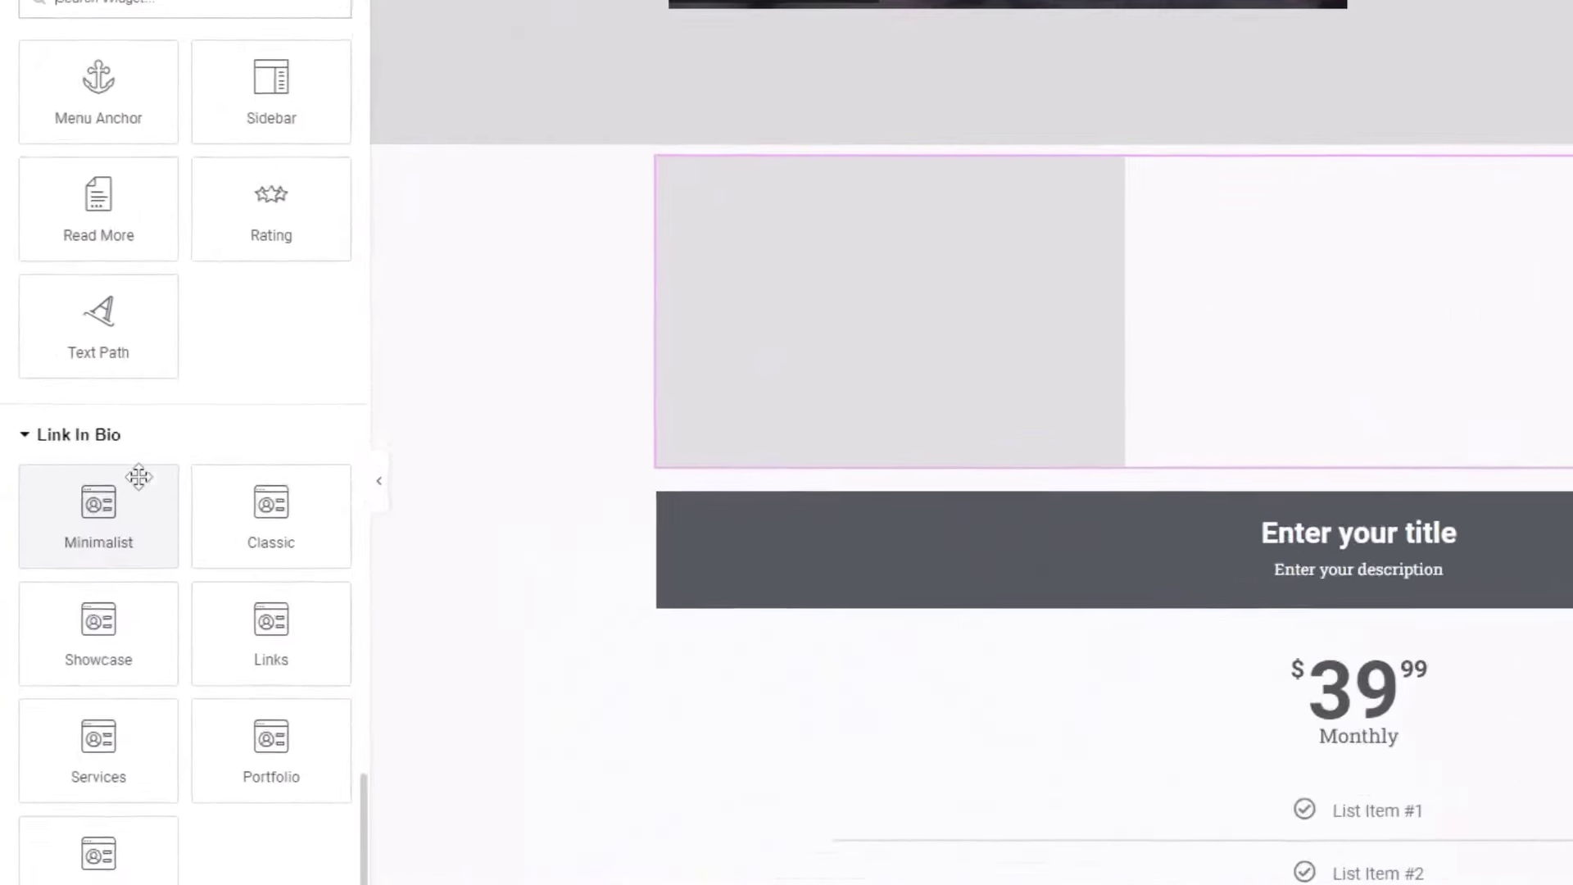
scroll(312, 581, "down", 4)
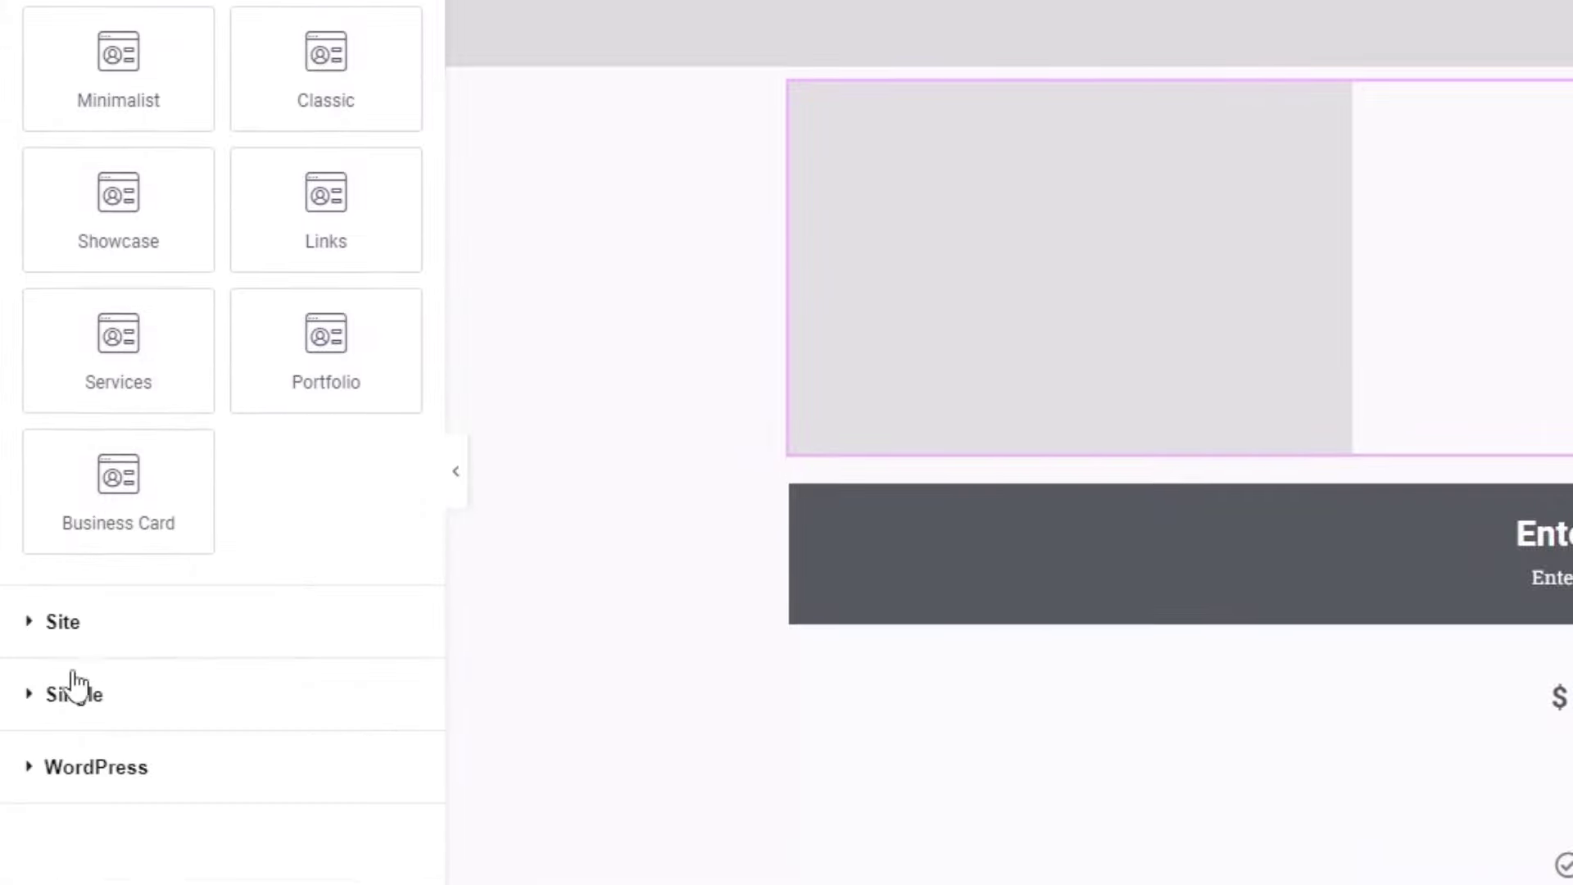
Expand the Site and Single widget groups and examine the widgets they contain
left_click(115, 643)
scroll(252, 636, "down", 4)
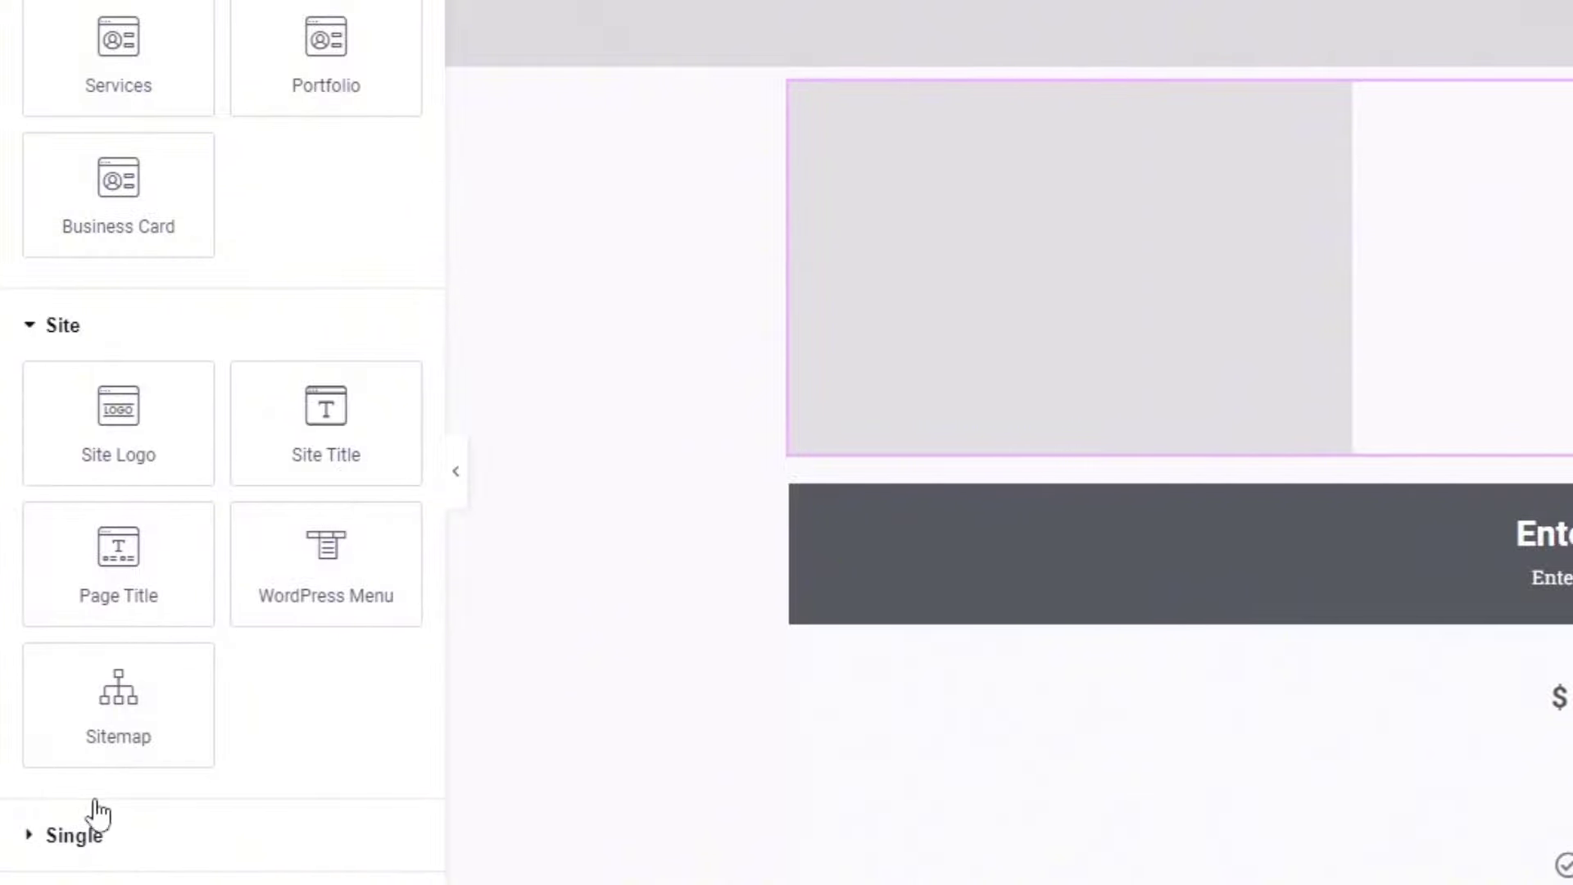
left_click(72, 852)
scroll(267, 729, "down", 6)
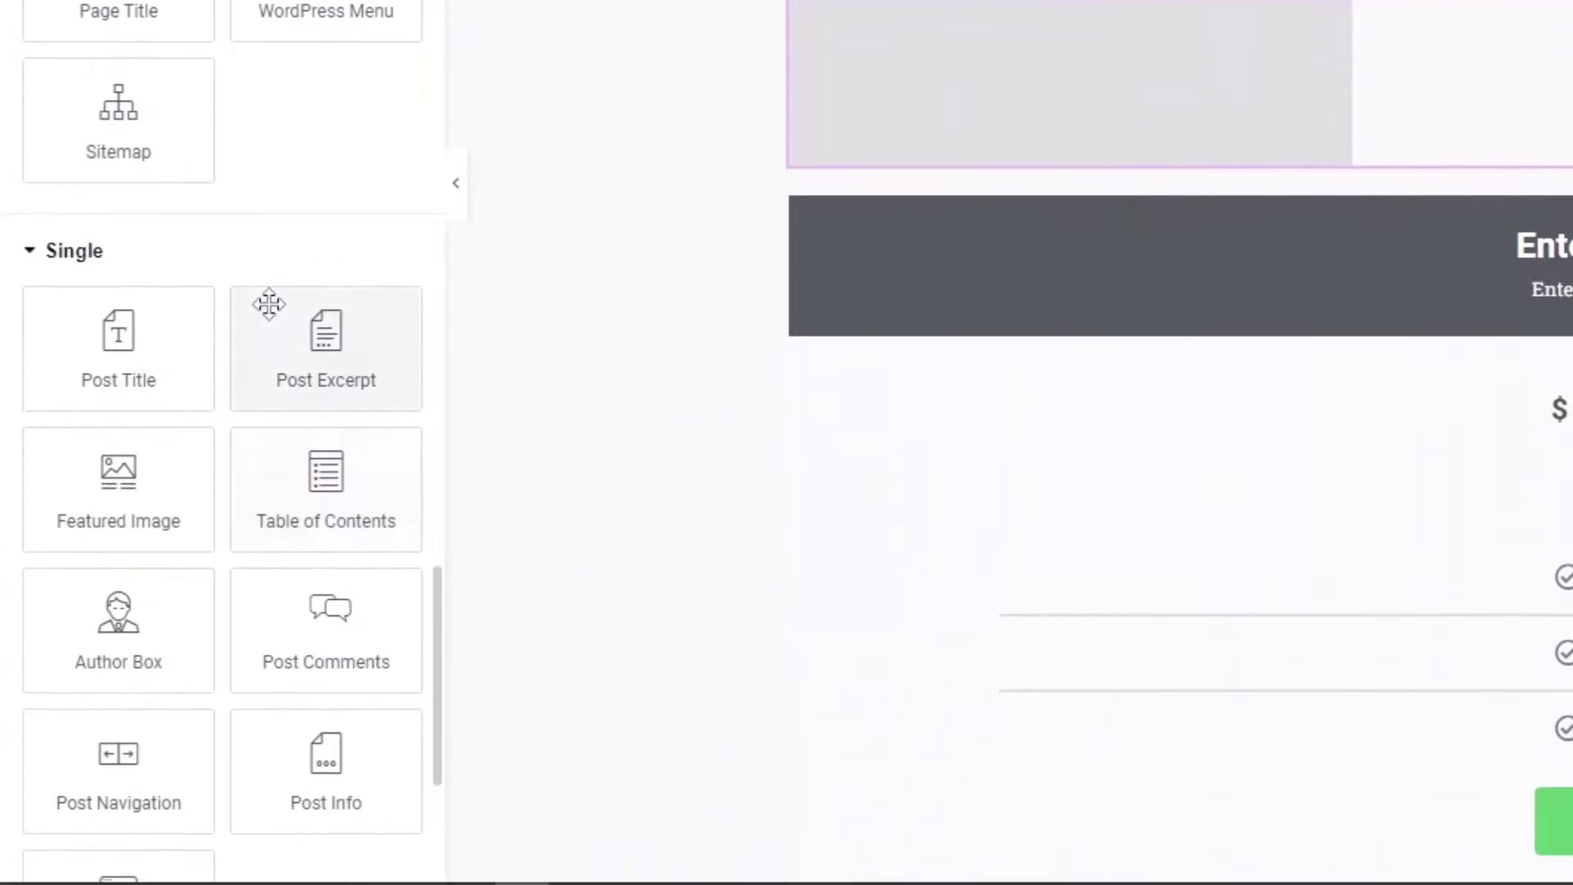
scroll(299, 537, "down", 4)
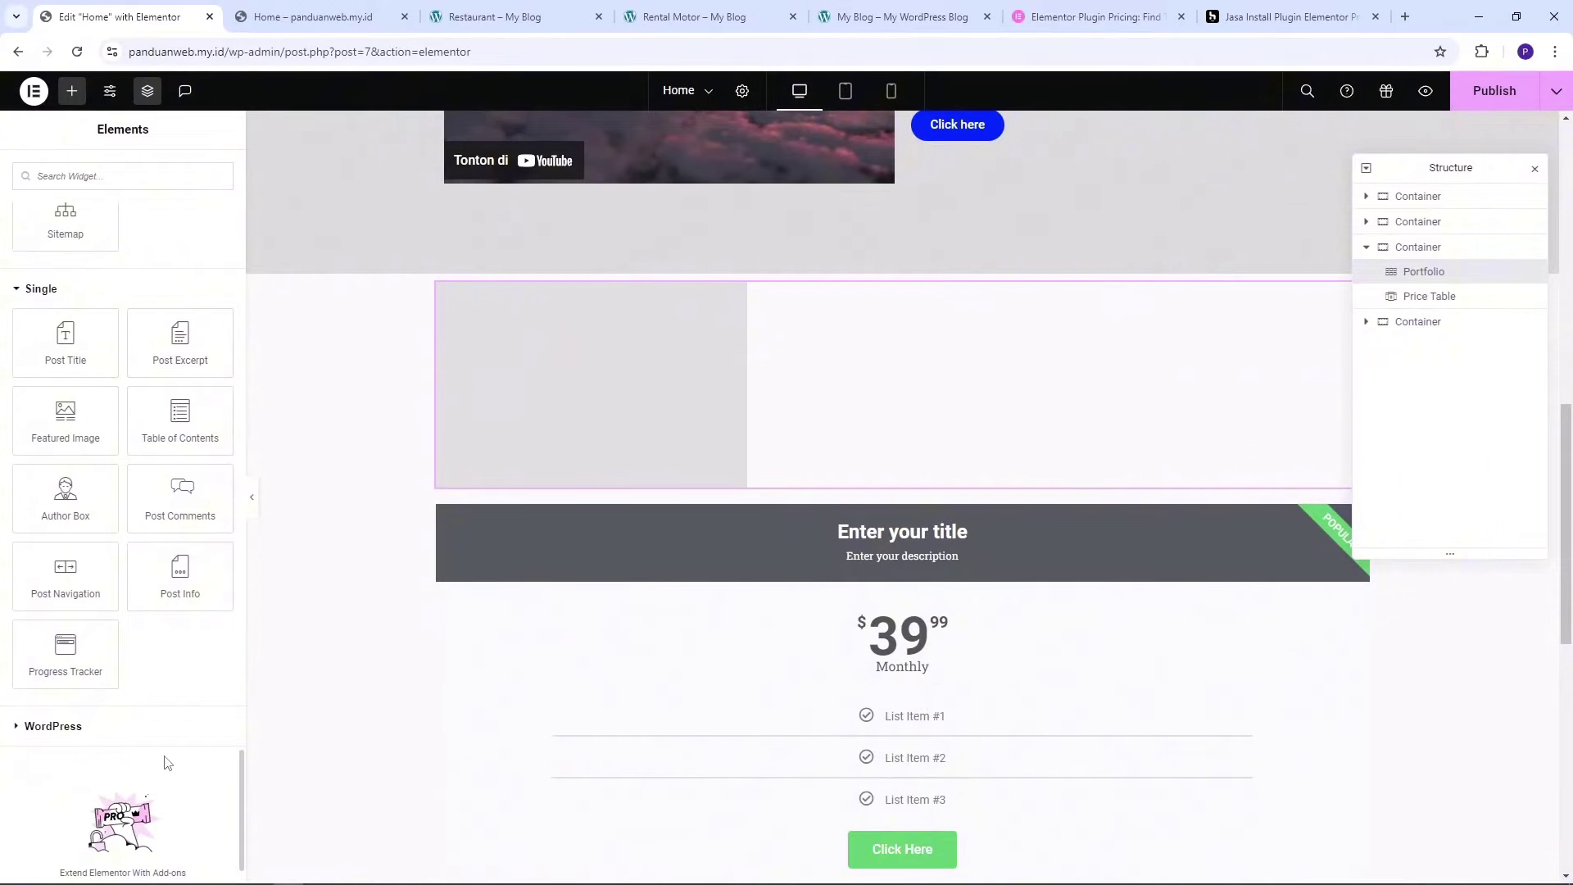
scroll(167, 762, "up", 4)
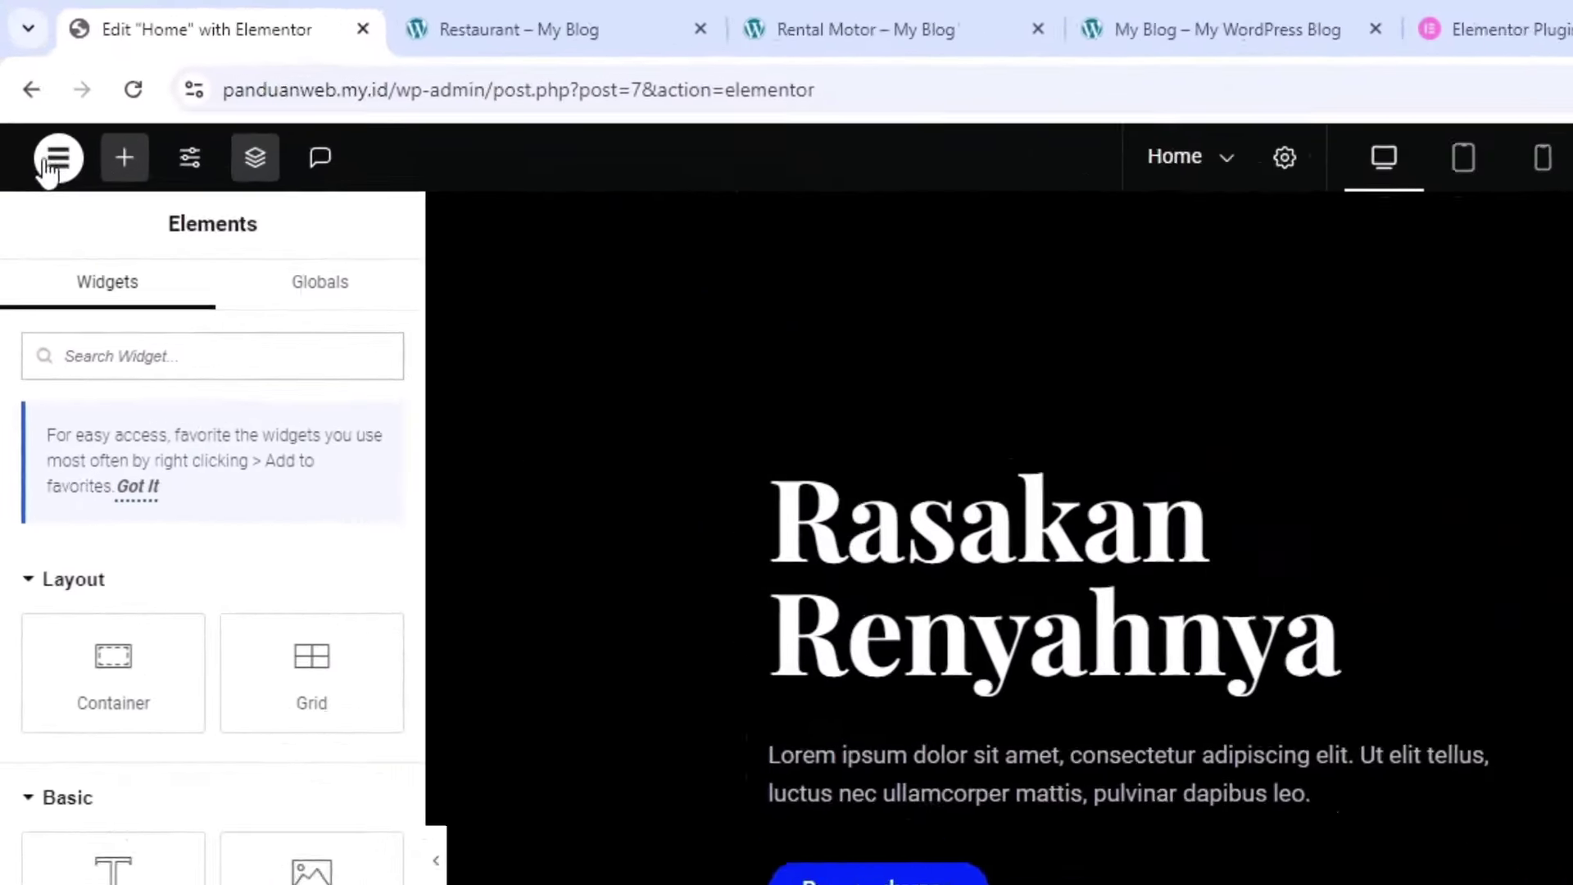
Open the Theme Builder, review its Header, Footer and other site parts, and close it again
left_click(33, 91)
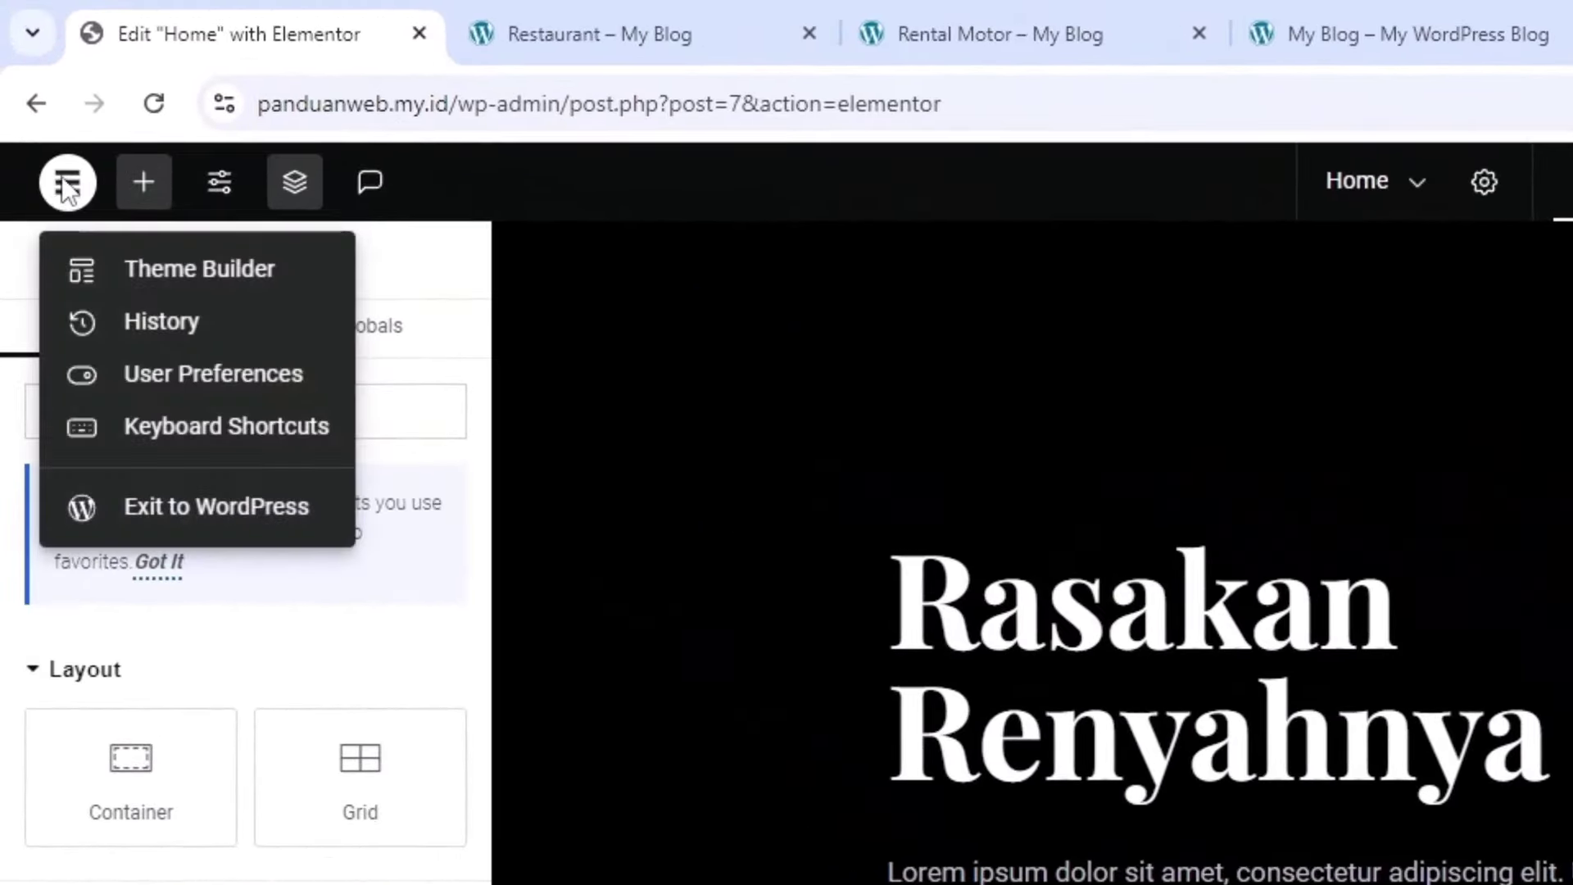
left_click(211, 286)
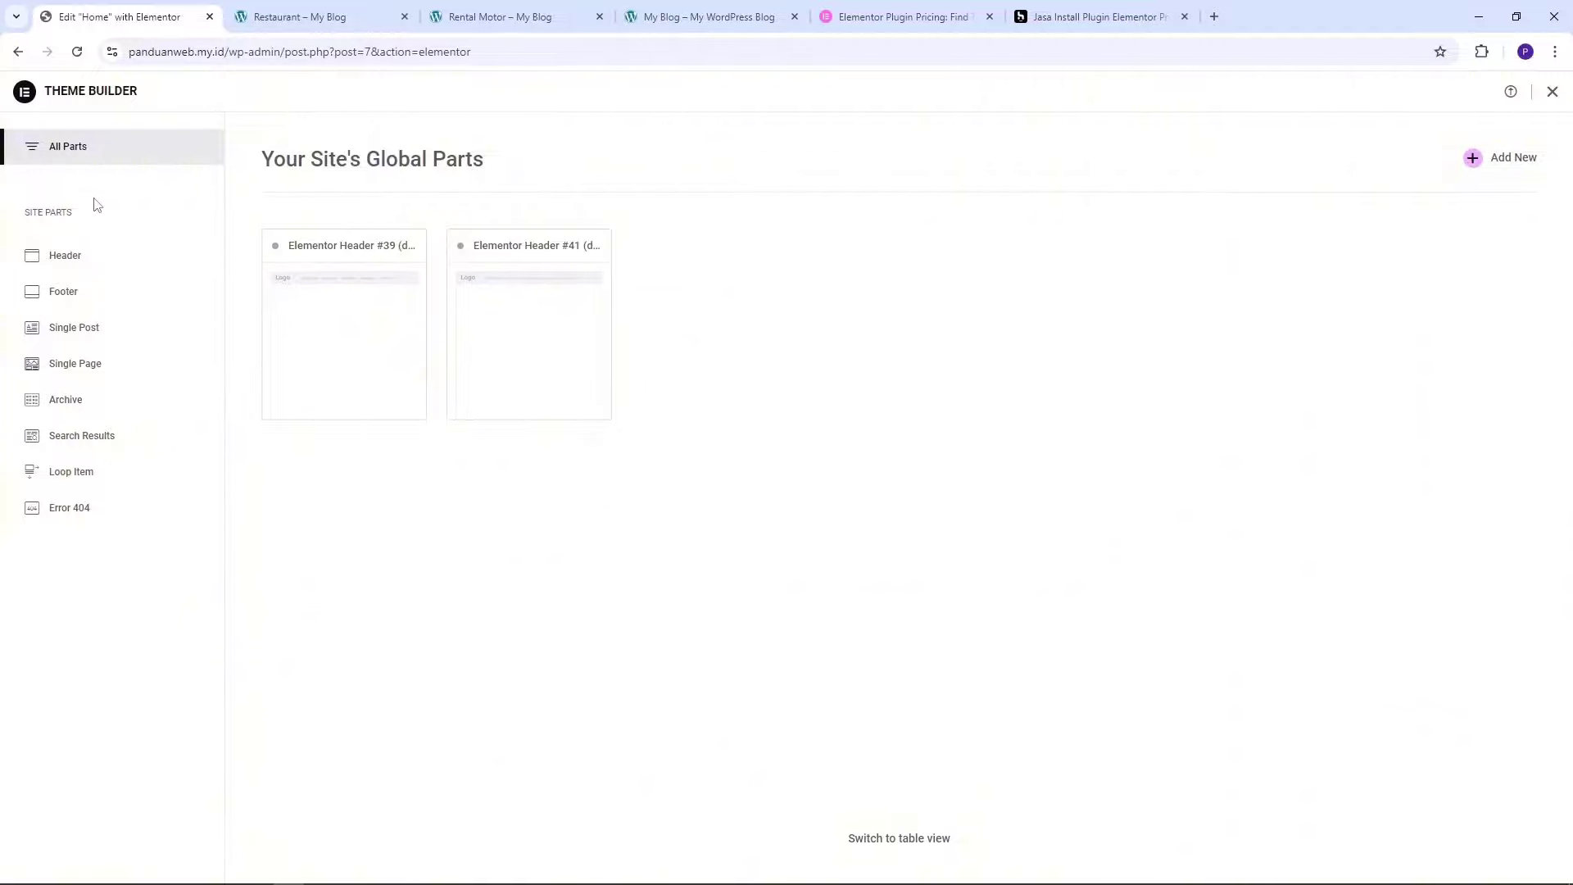
left_click(69, 255)
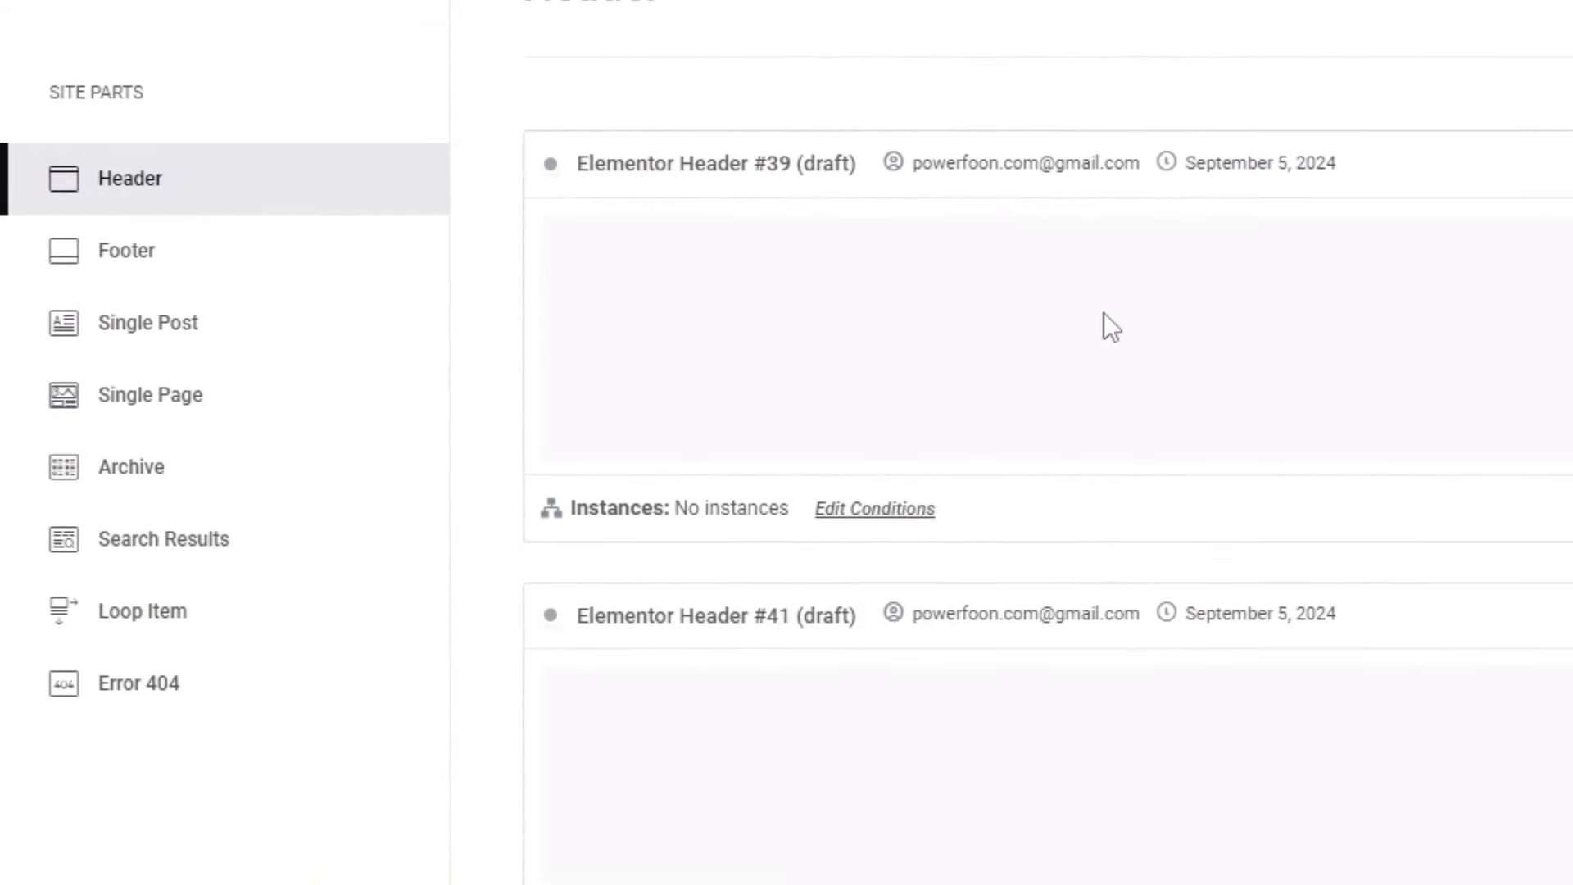
left_click(123, 257)
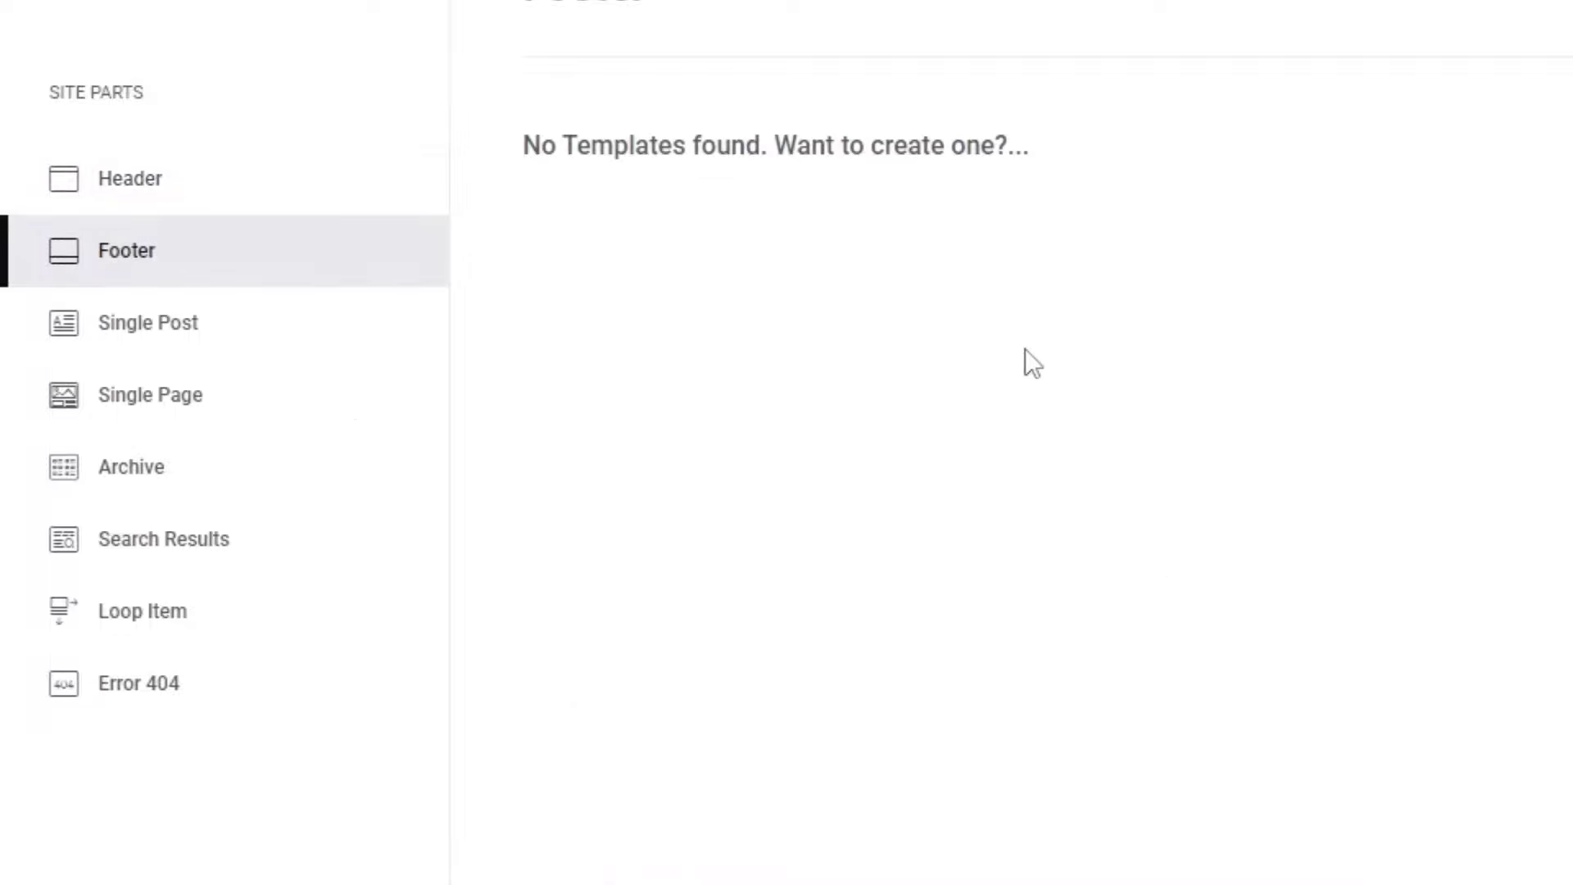
left_click(146, 319)
left_click(70, 406)
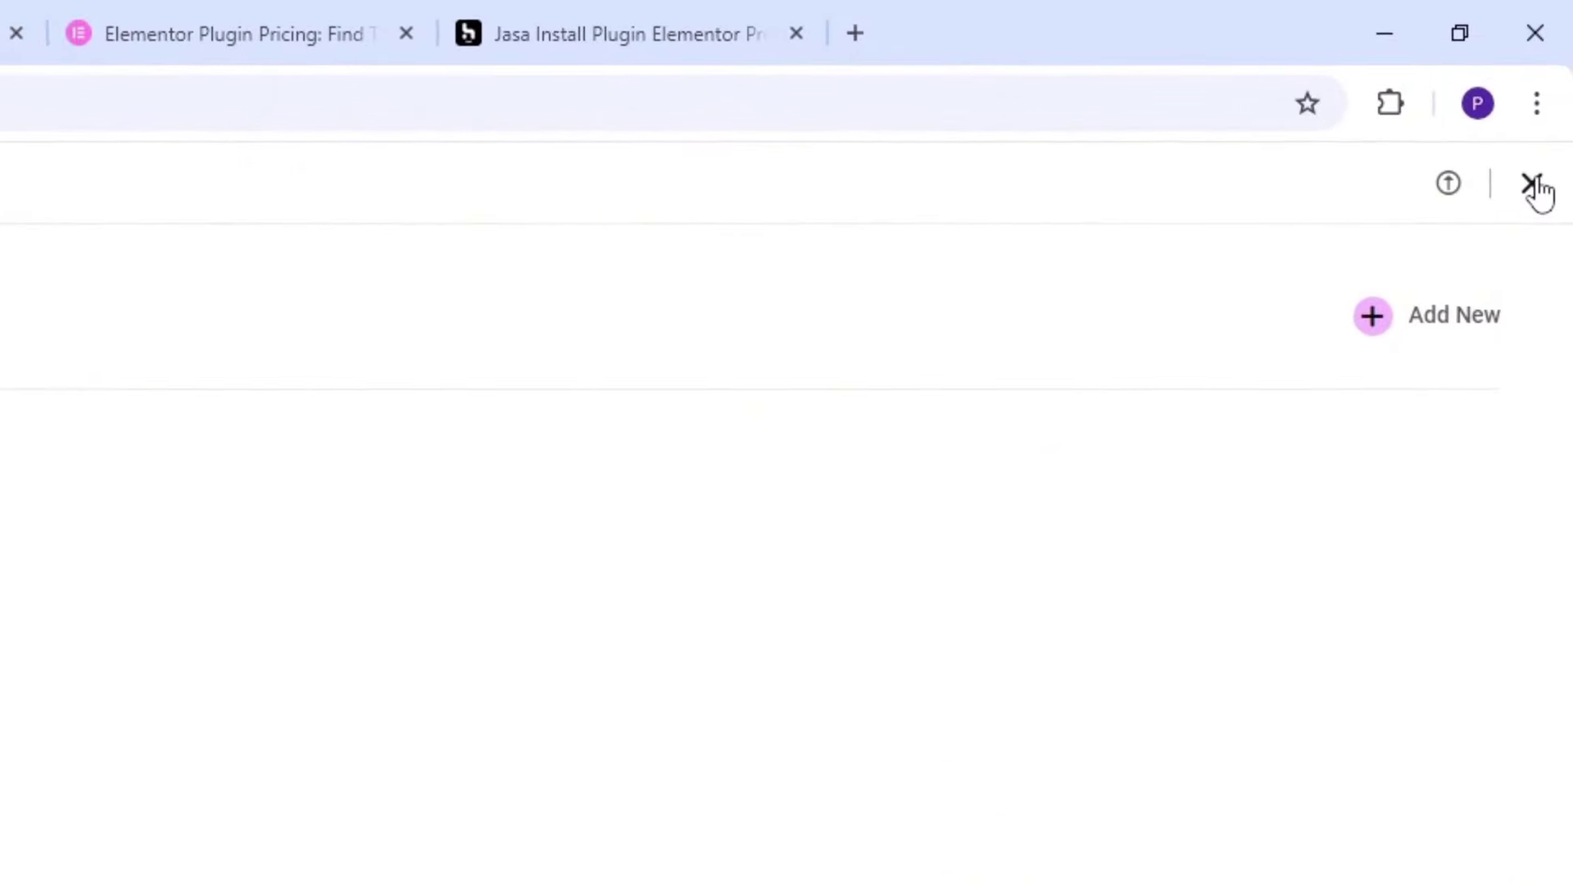
left_click(1532, 185)
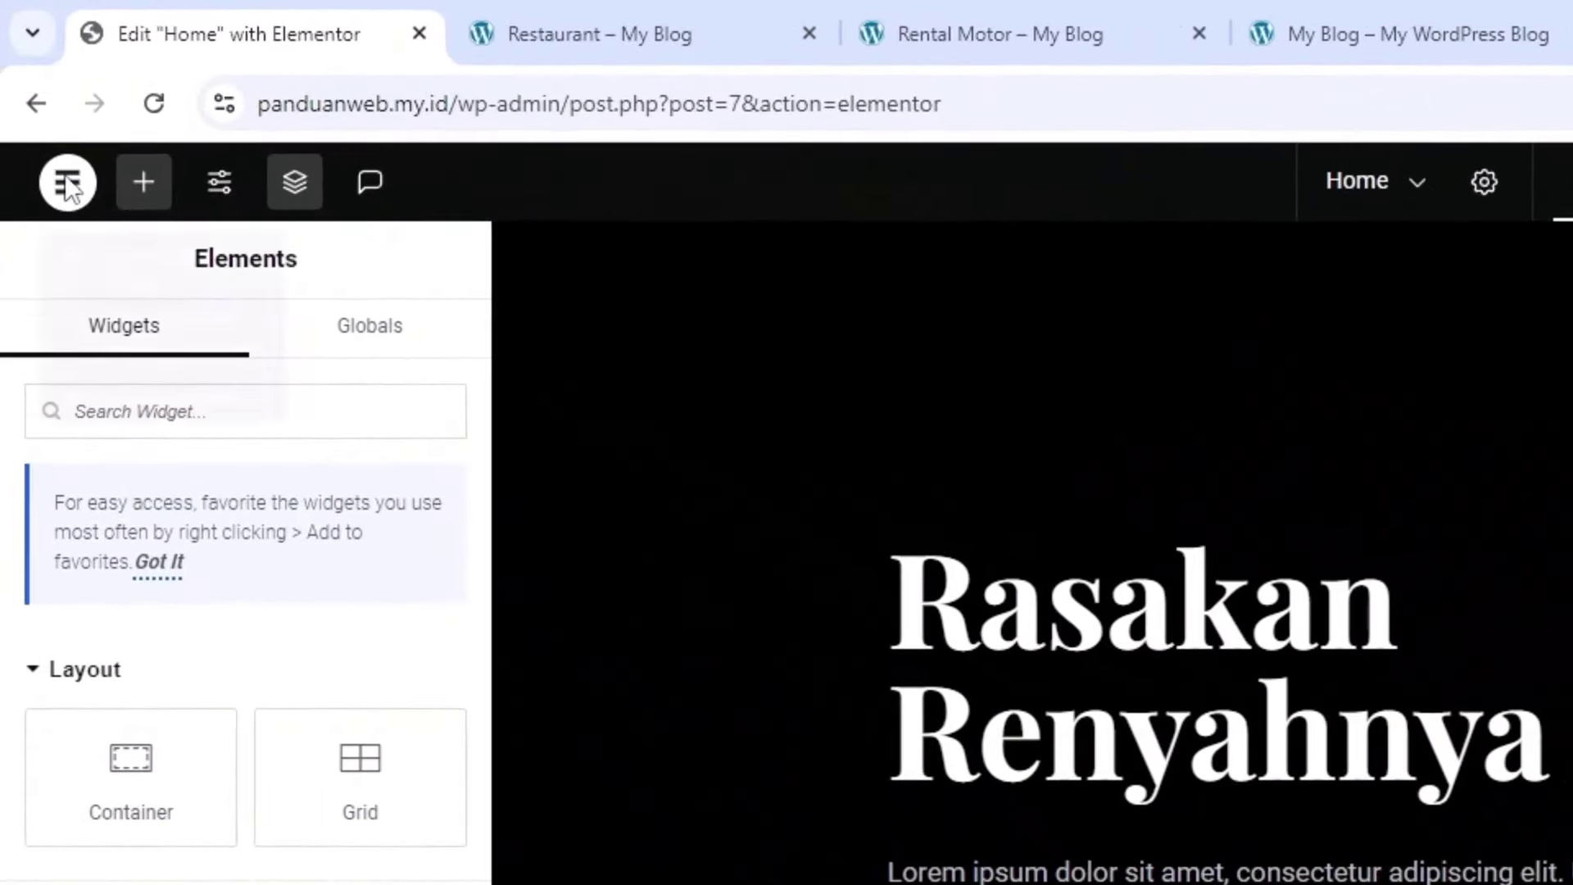
Exit the Elementor editor to the WordPress dashboard and open the page for adding a new theme
left_click(30, 91)
left_click(209, 509)
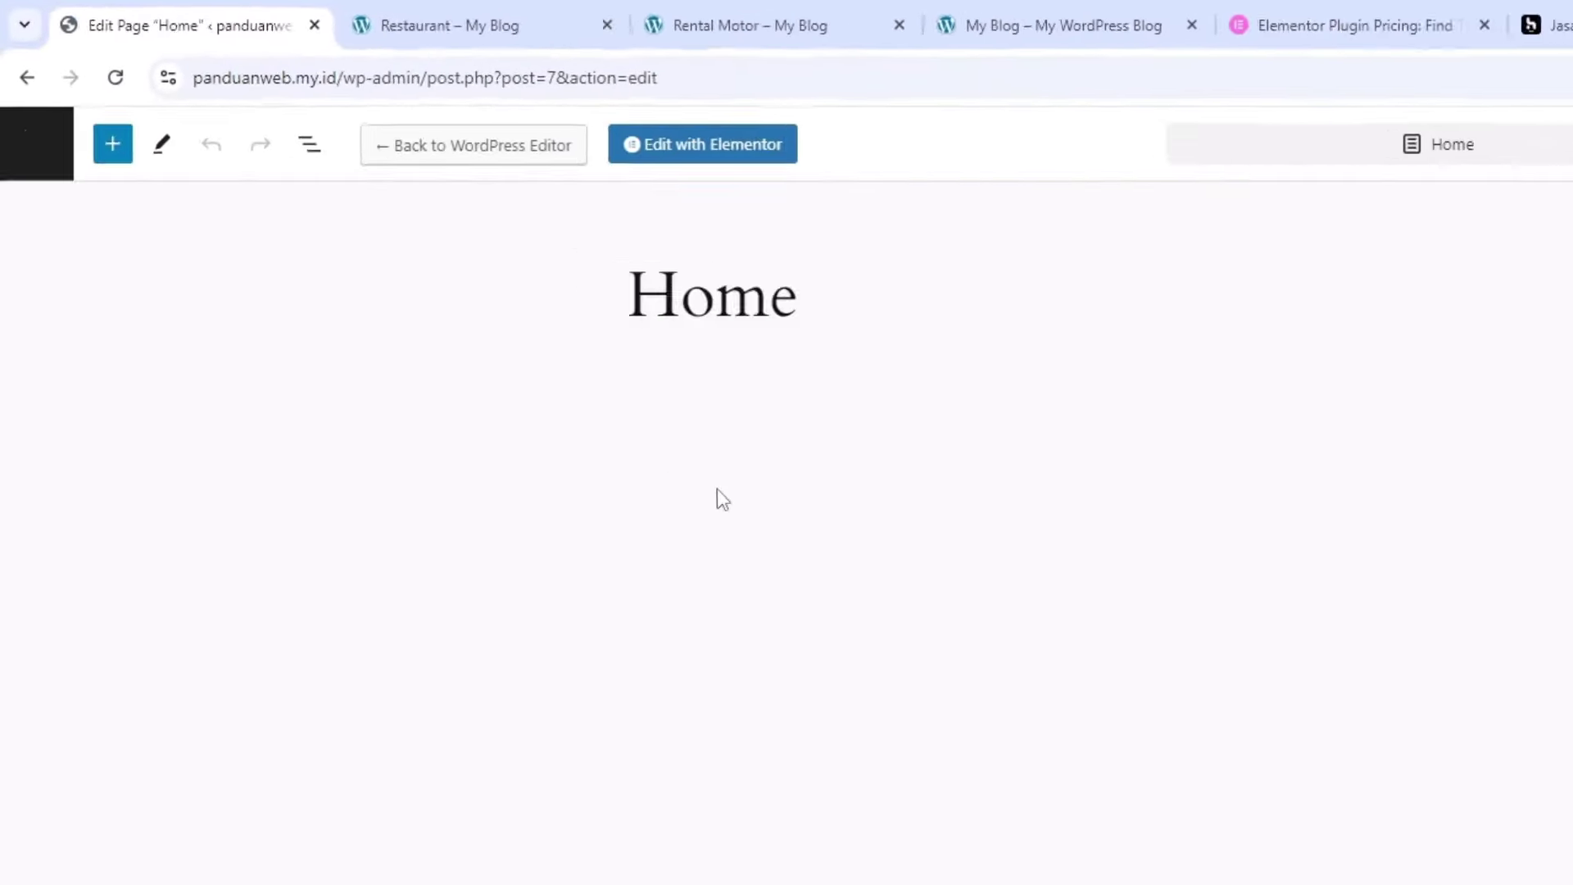
left_click(37, 143)
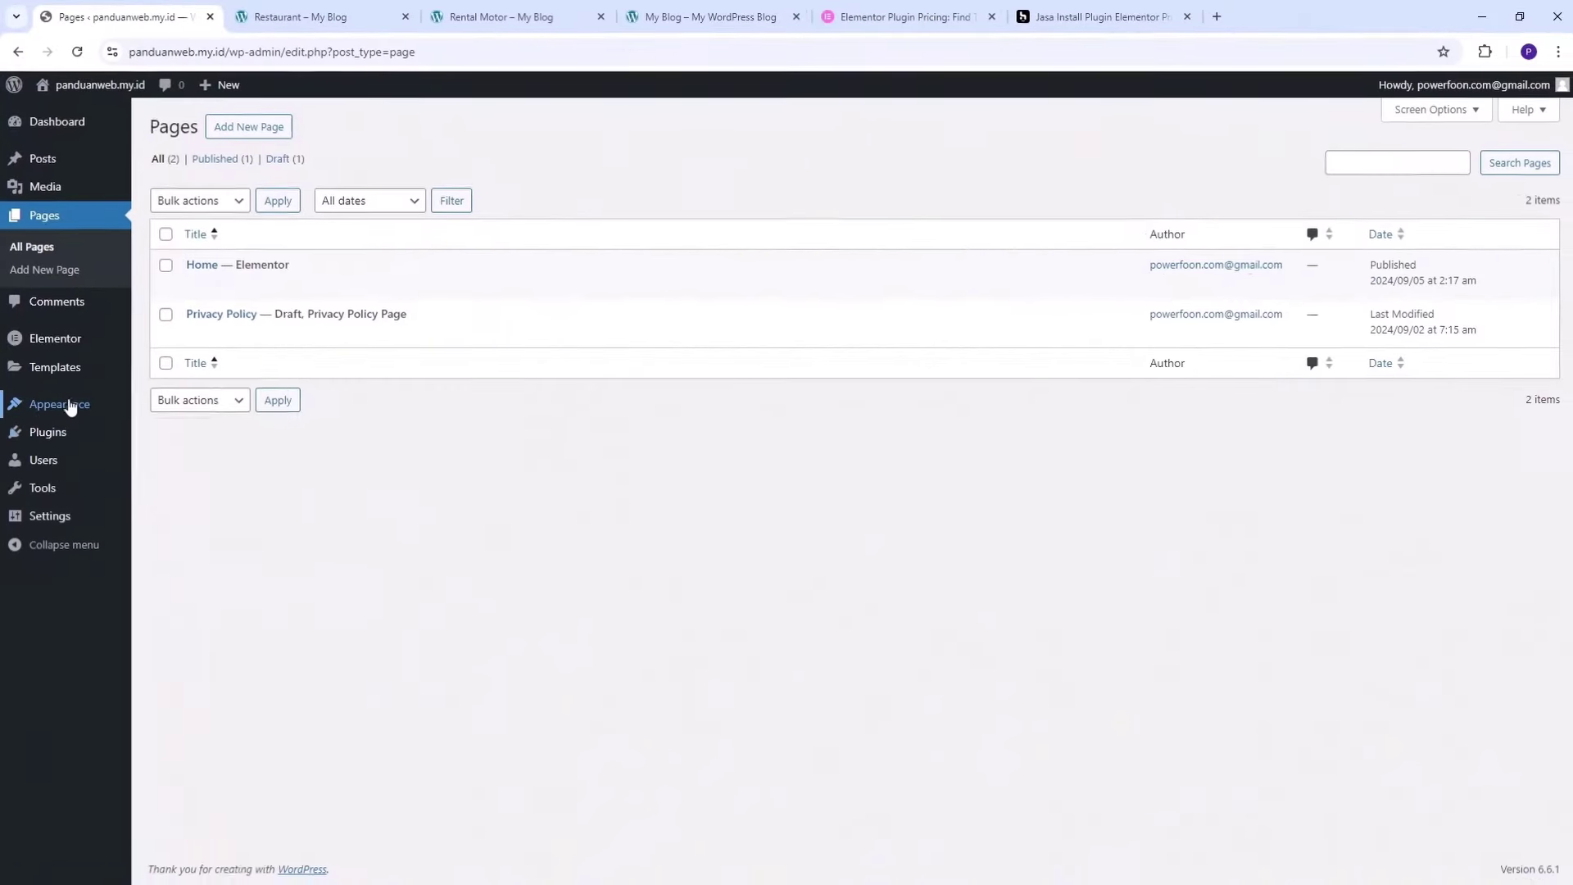
mouse_move(156, 808)
left_click(192, 425)
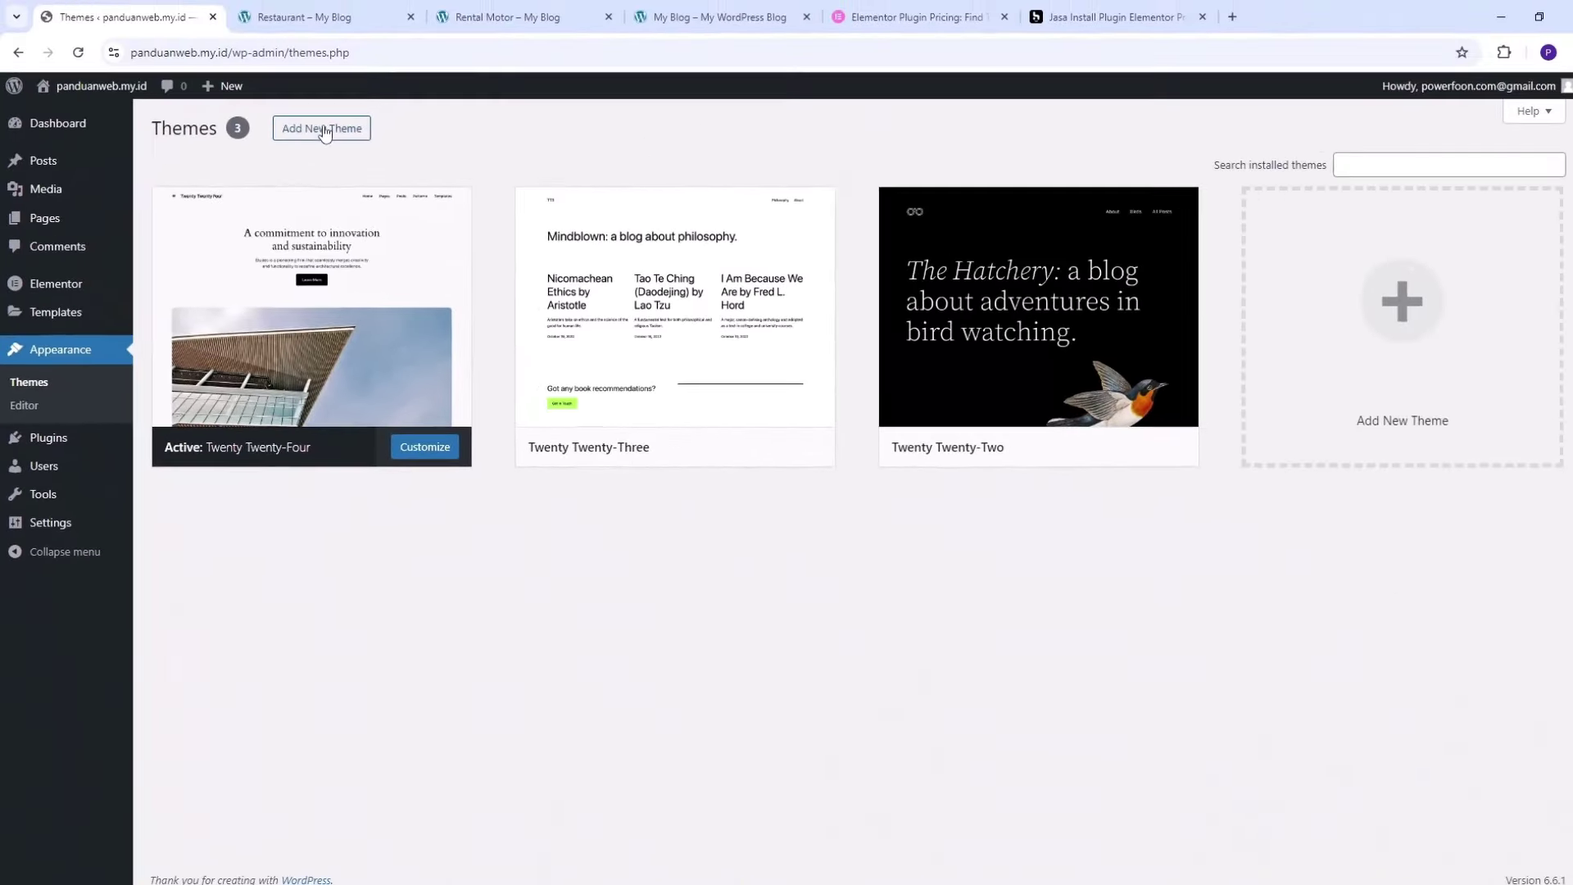
left_click(417, 68)
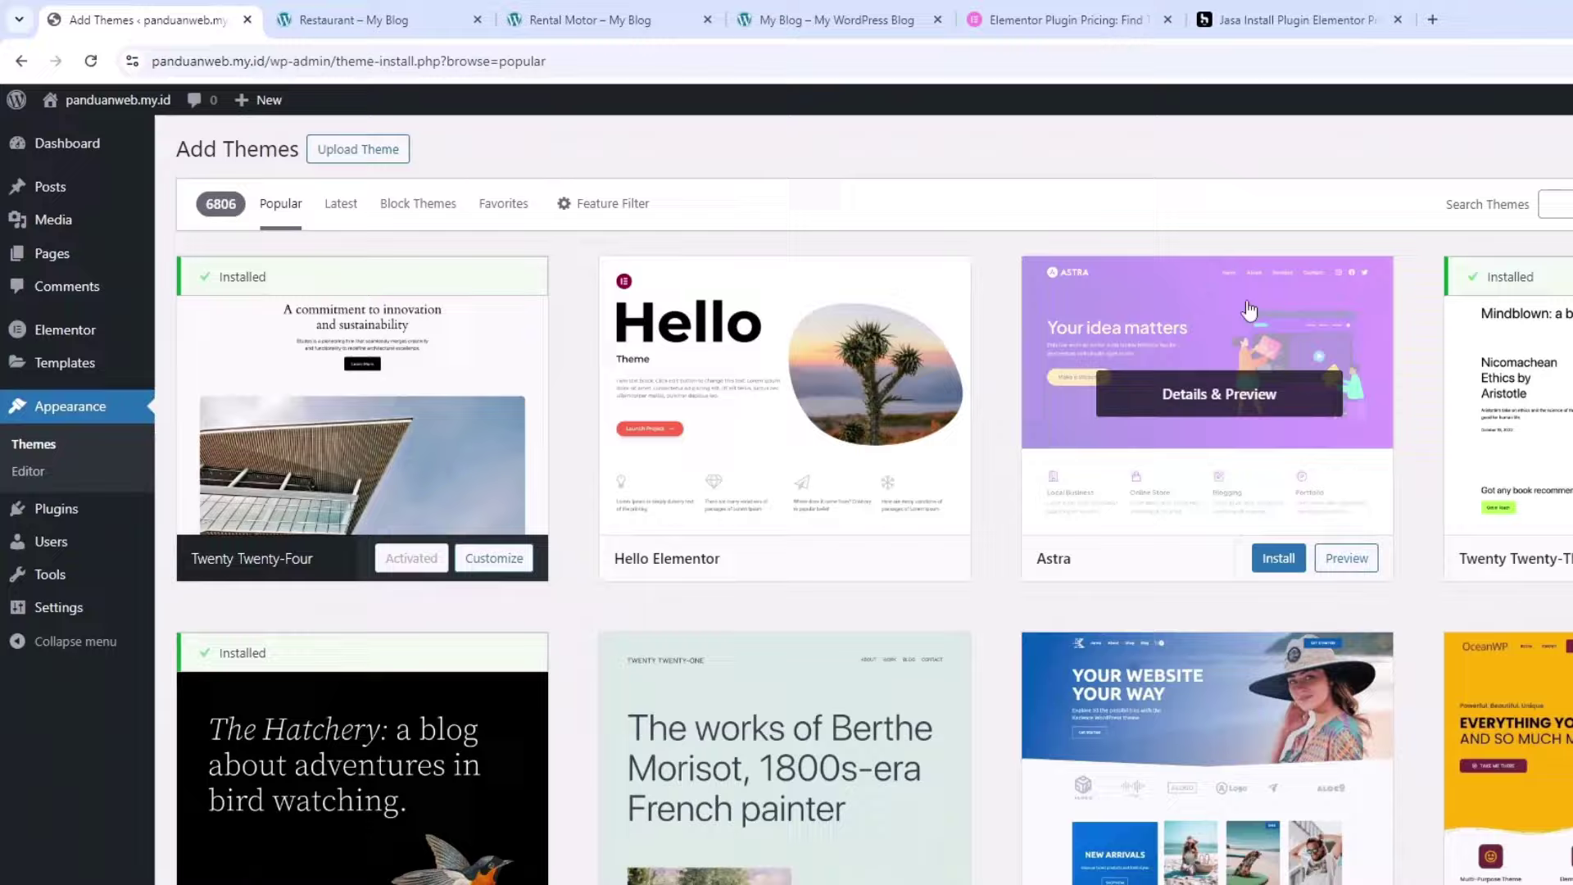
Search for "hello elementor", then install and activate the Hello Elementor theme
left_click(1545, 205)
type("hello elementor")
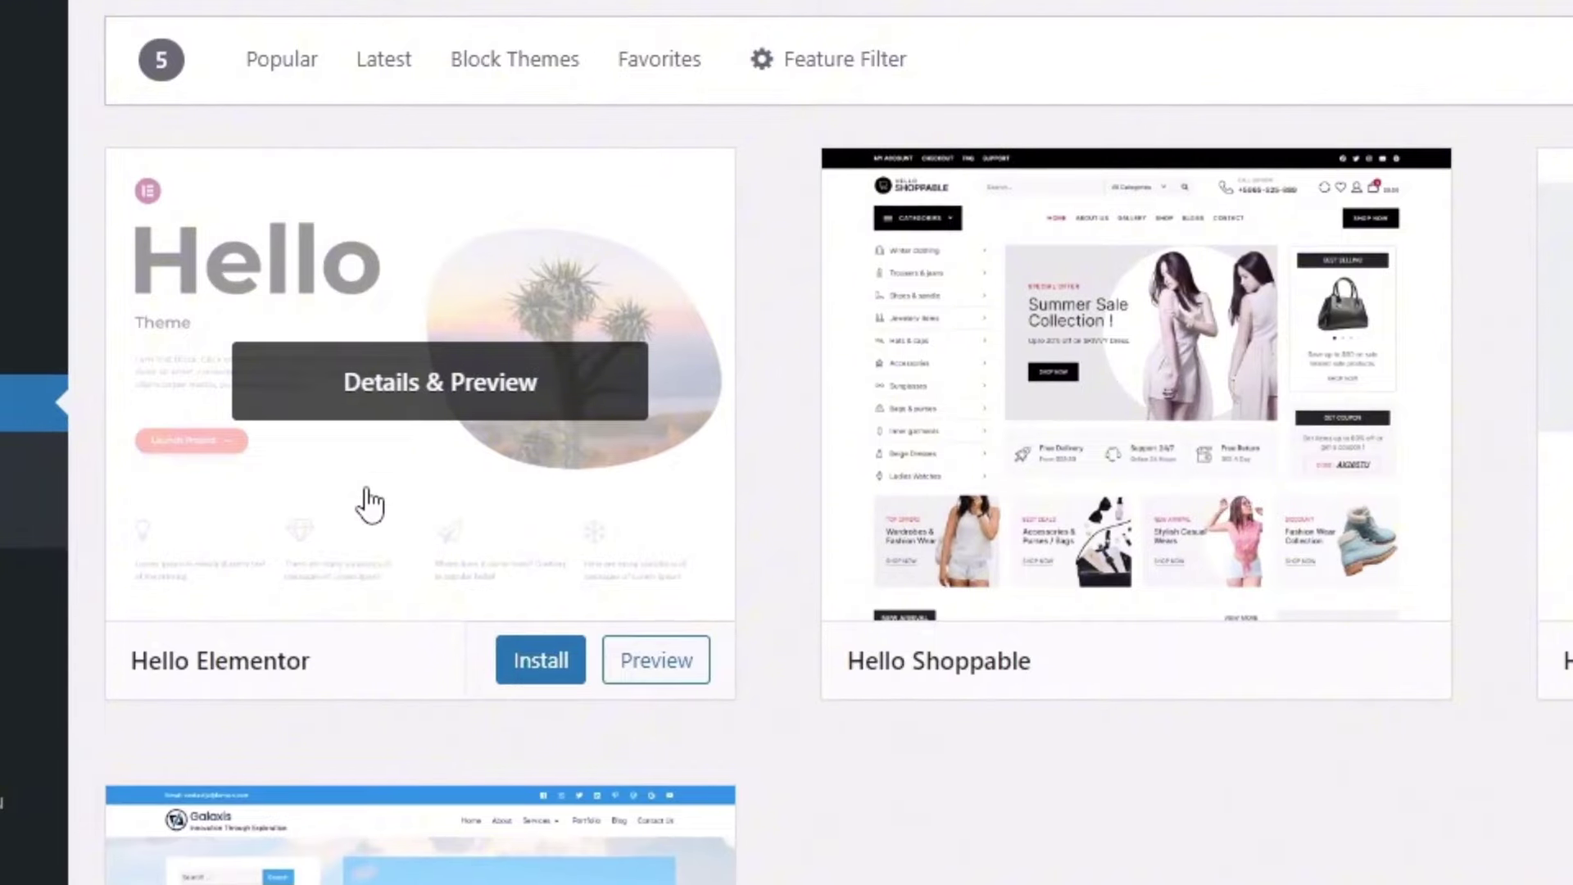
left_click(542, 661)
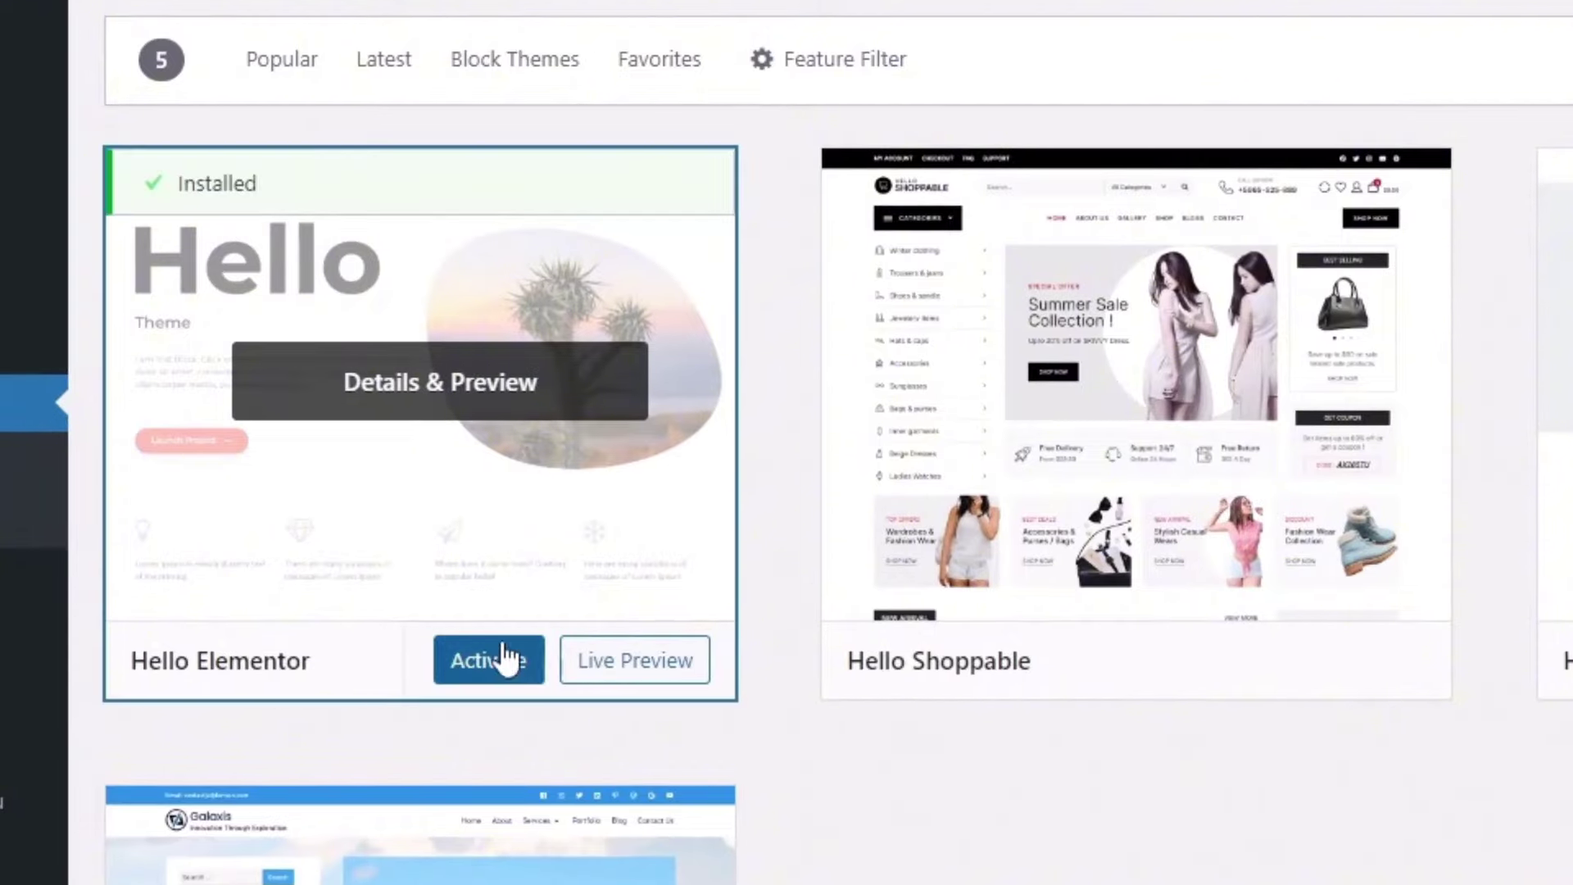
left_click(494, 670)
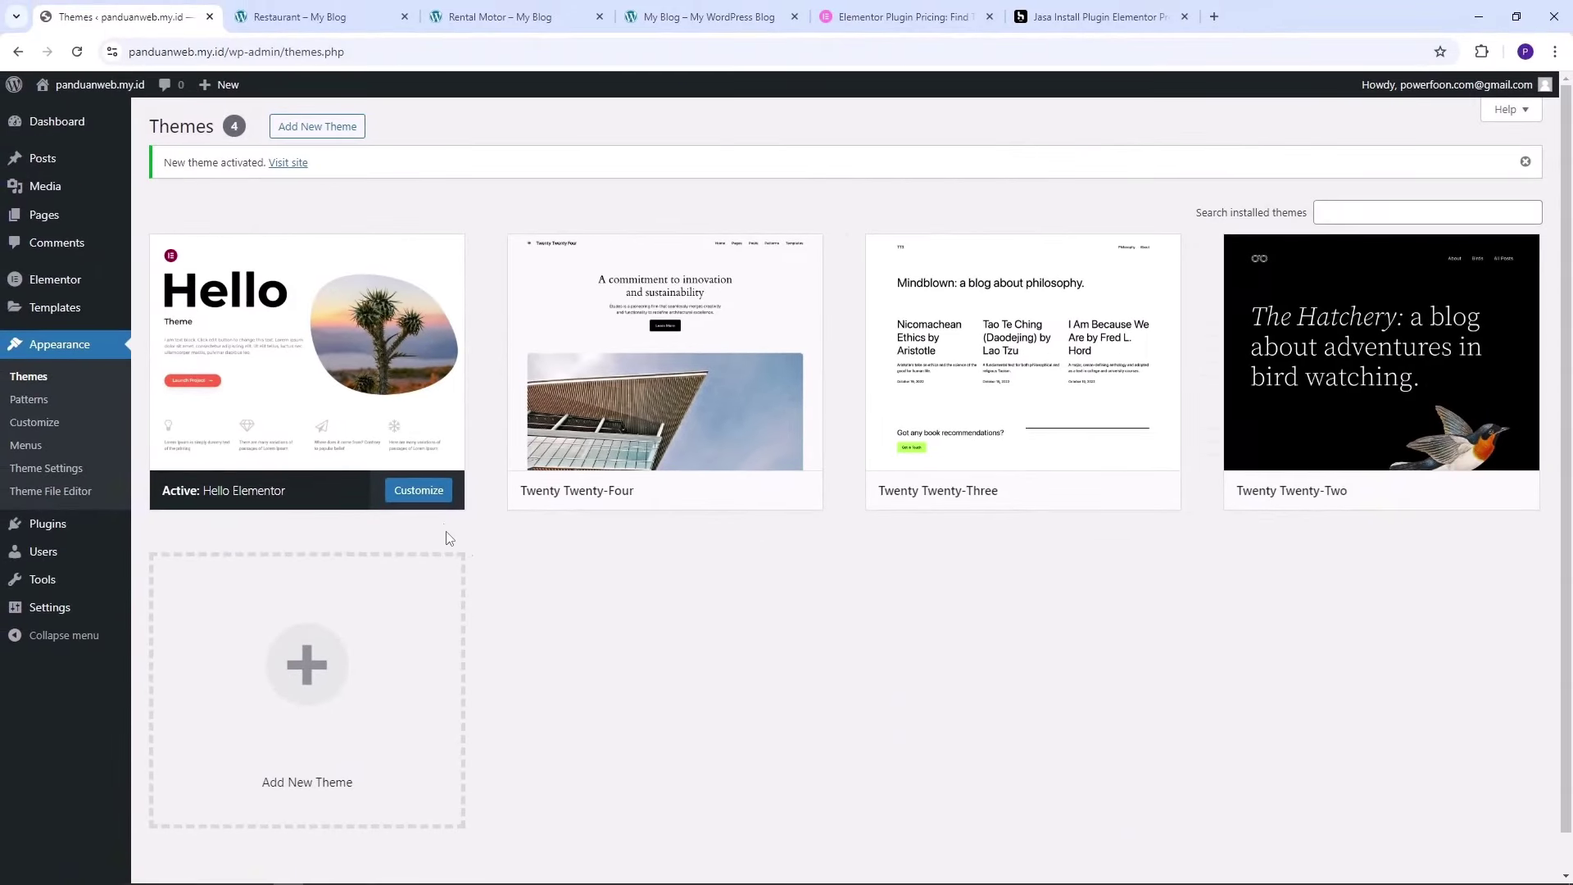
Open the Theme Builder from the WordPress templates section and create a new Header template
mouse_move(782, 452)
mouse_move(65, 303)
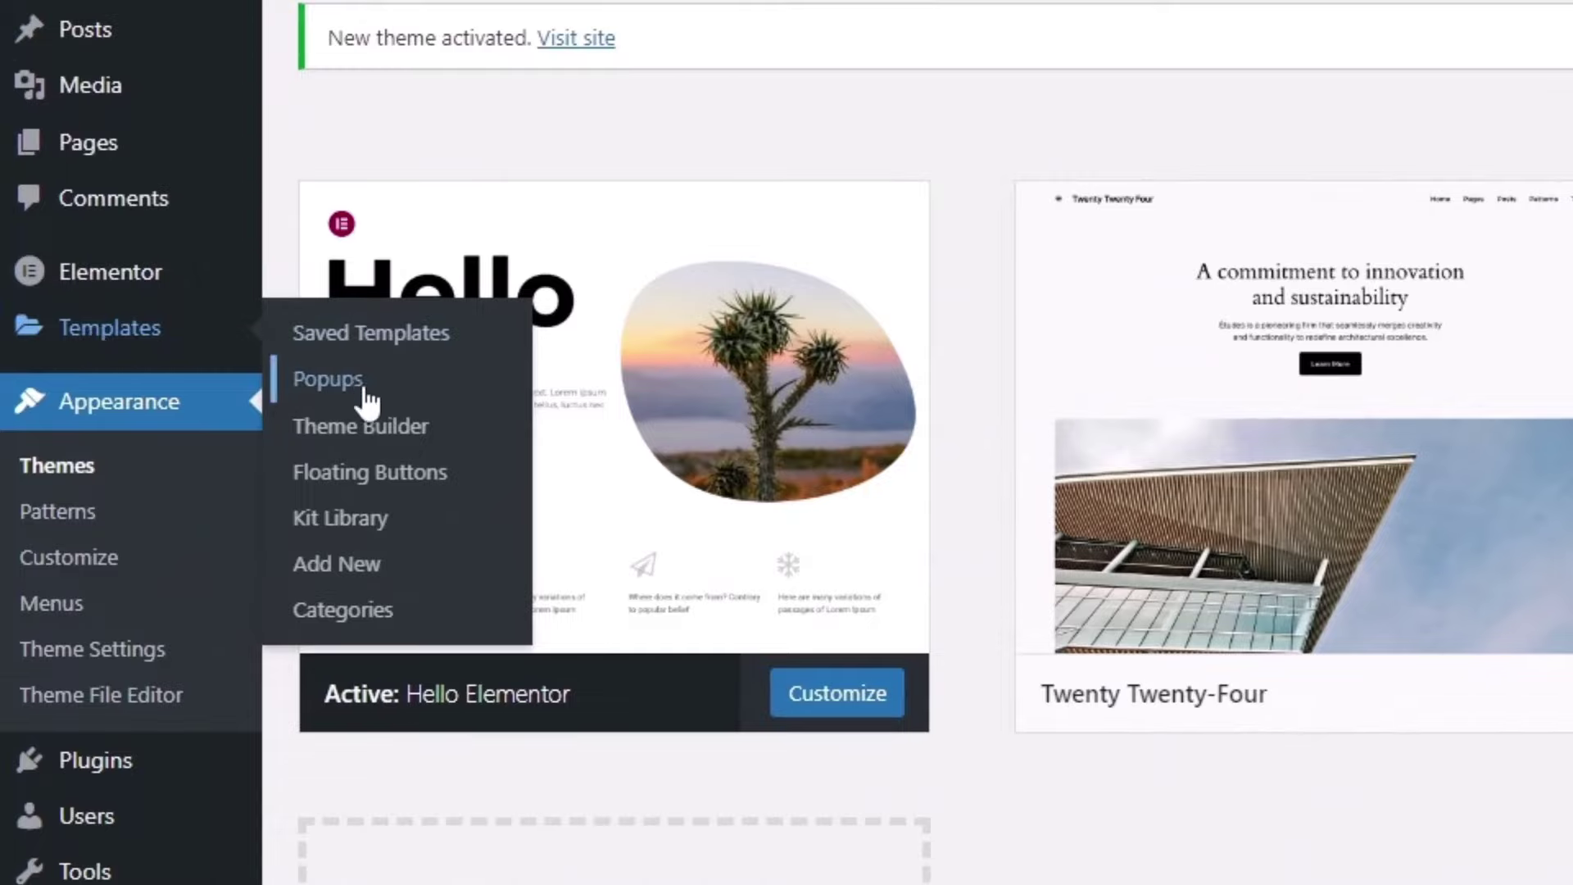
left_click(361, 427)
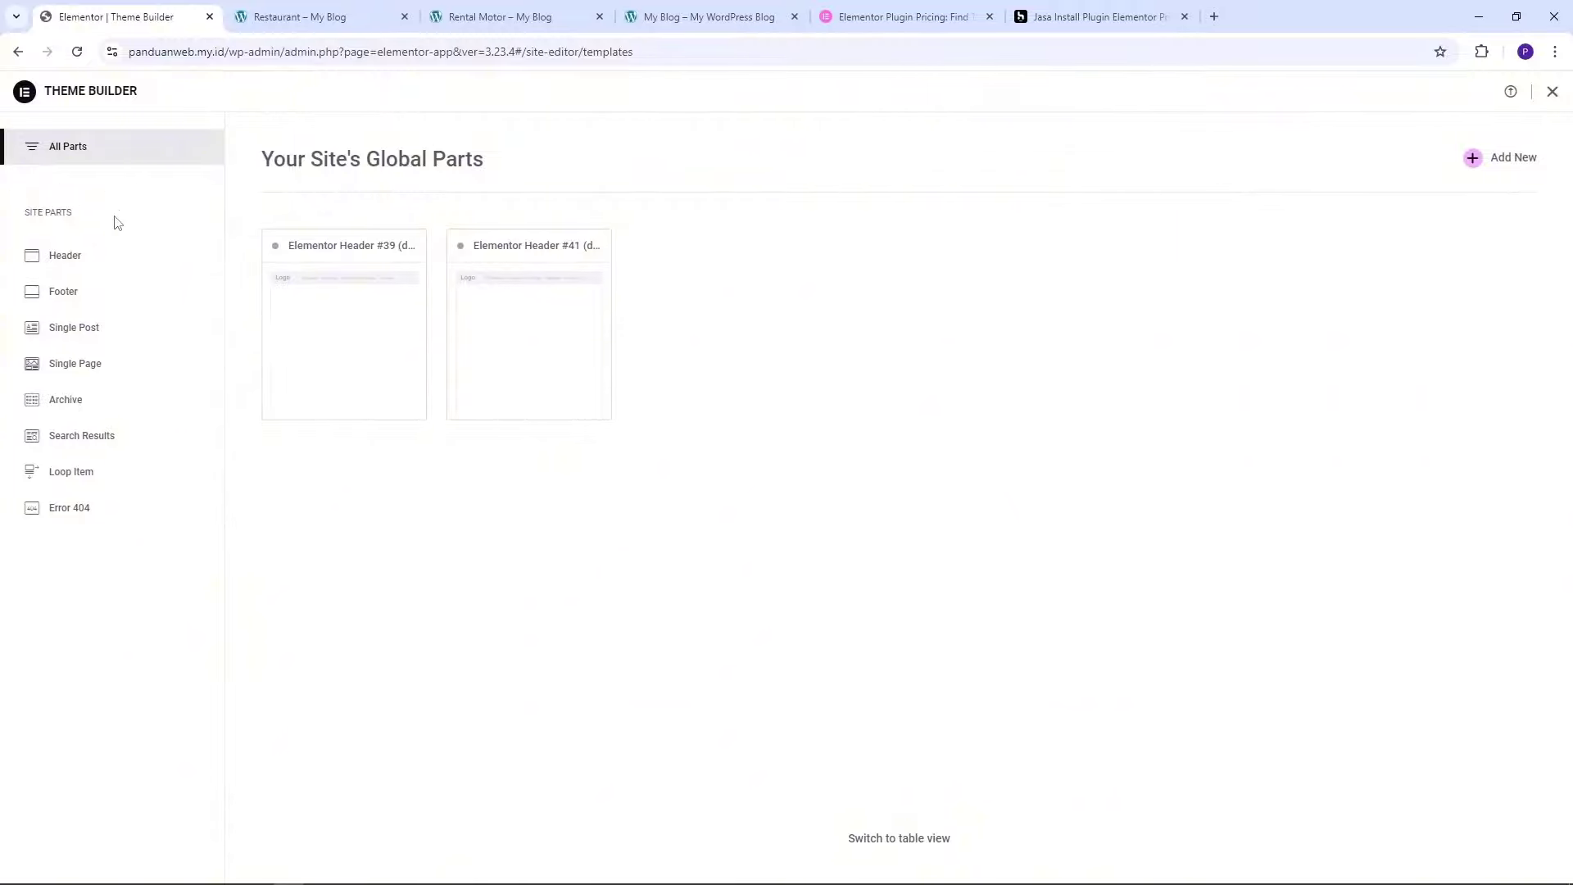
left_click(64, 256)
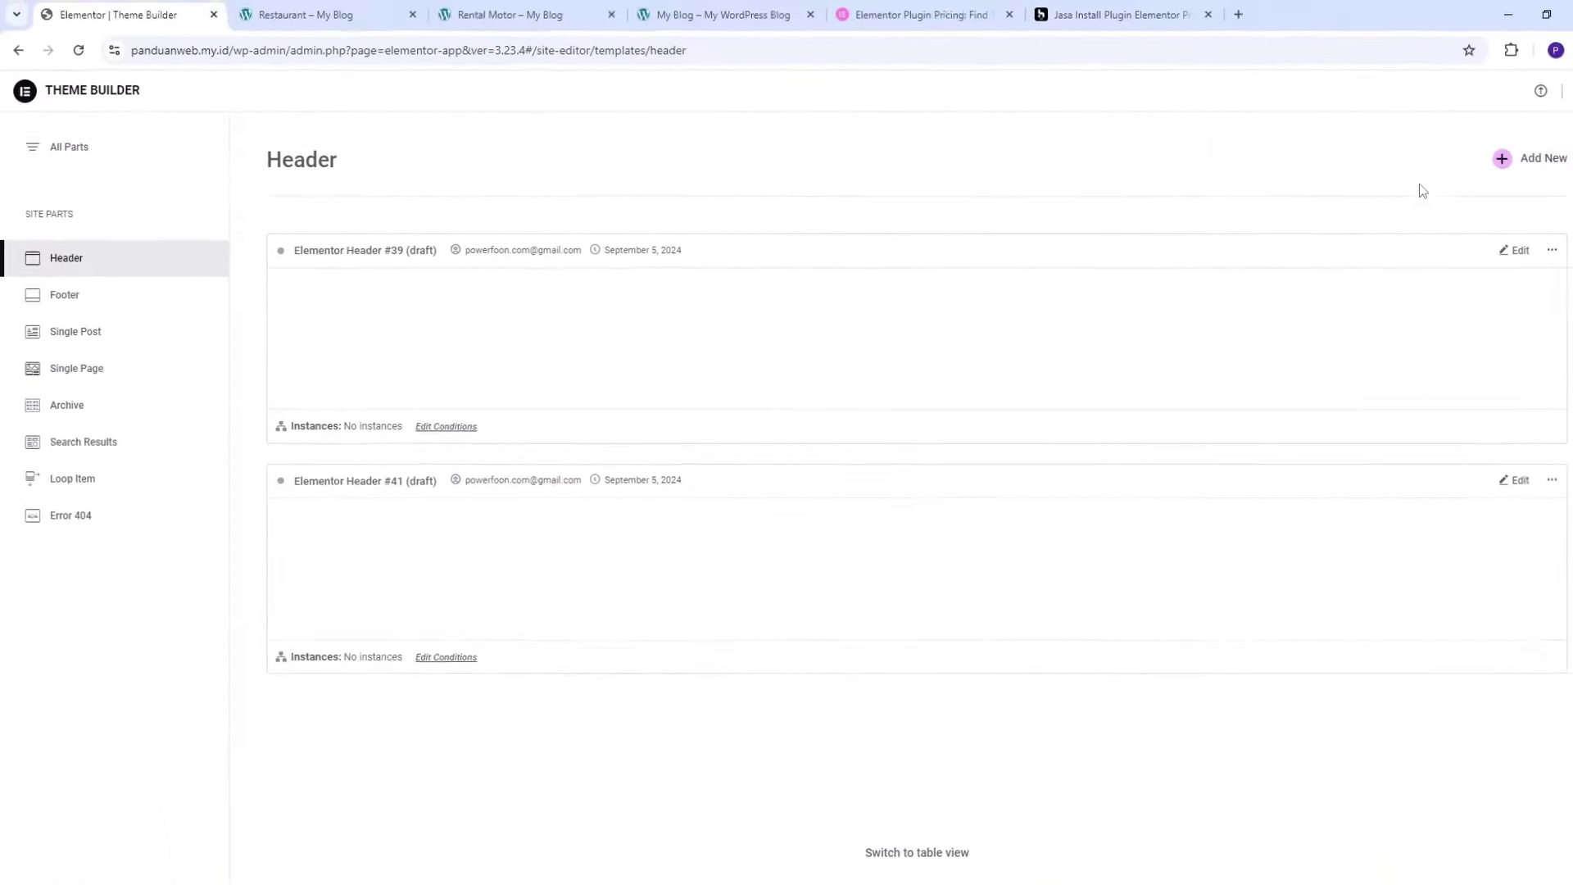
left_click(1459, 220)
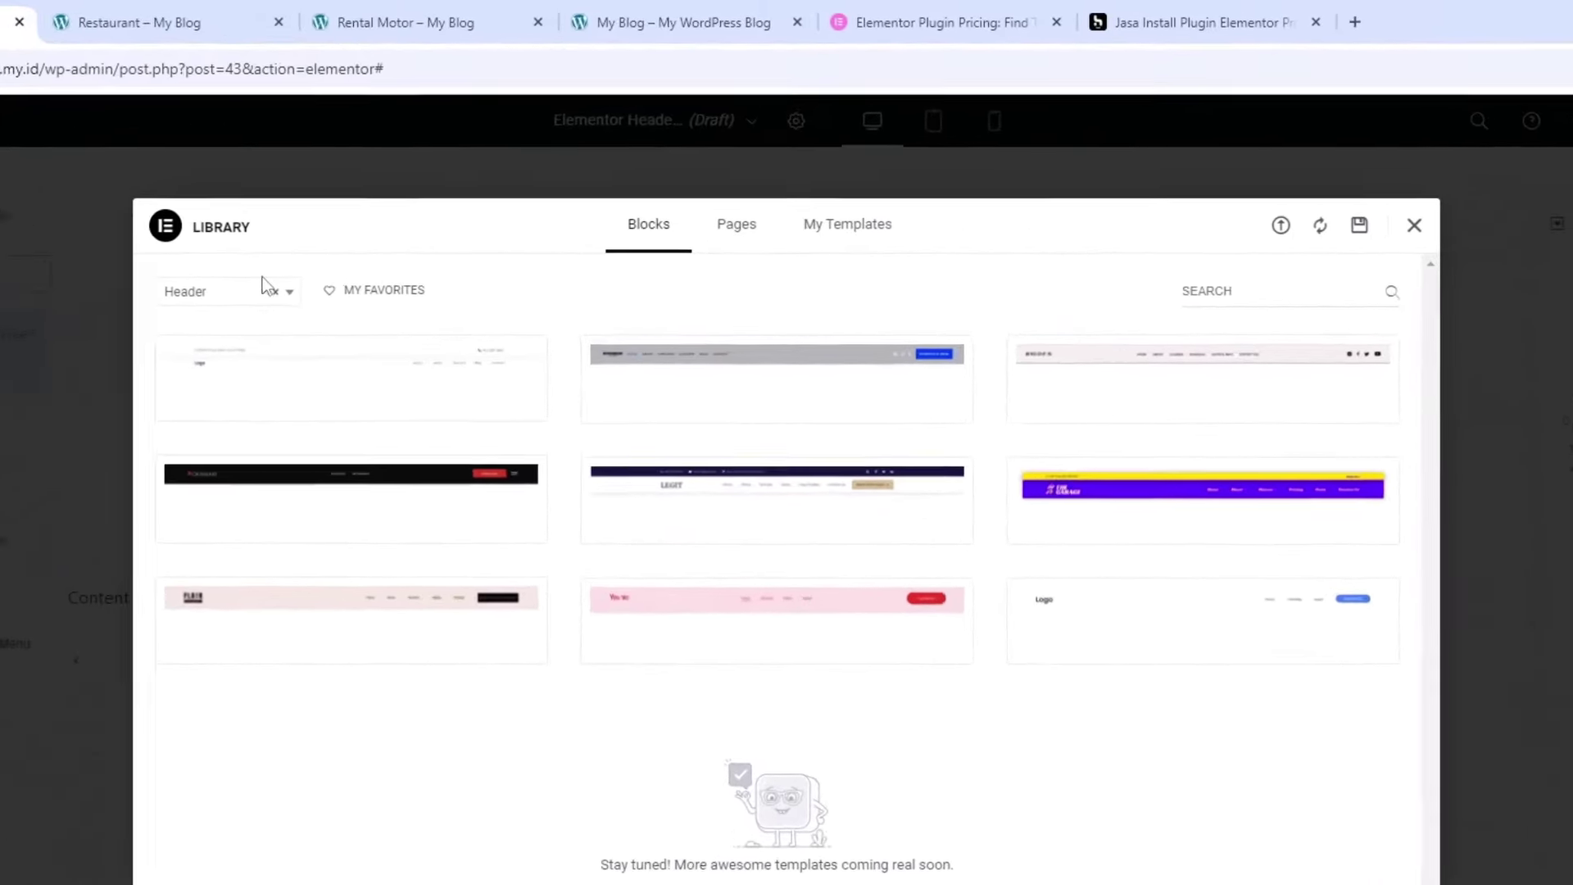
Insert the LEGIT header block with the dark navy top bar from the library into the header template
mouse_move(448, 407)
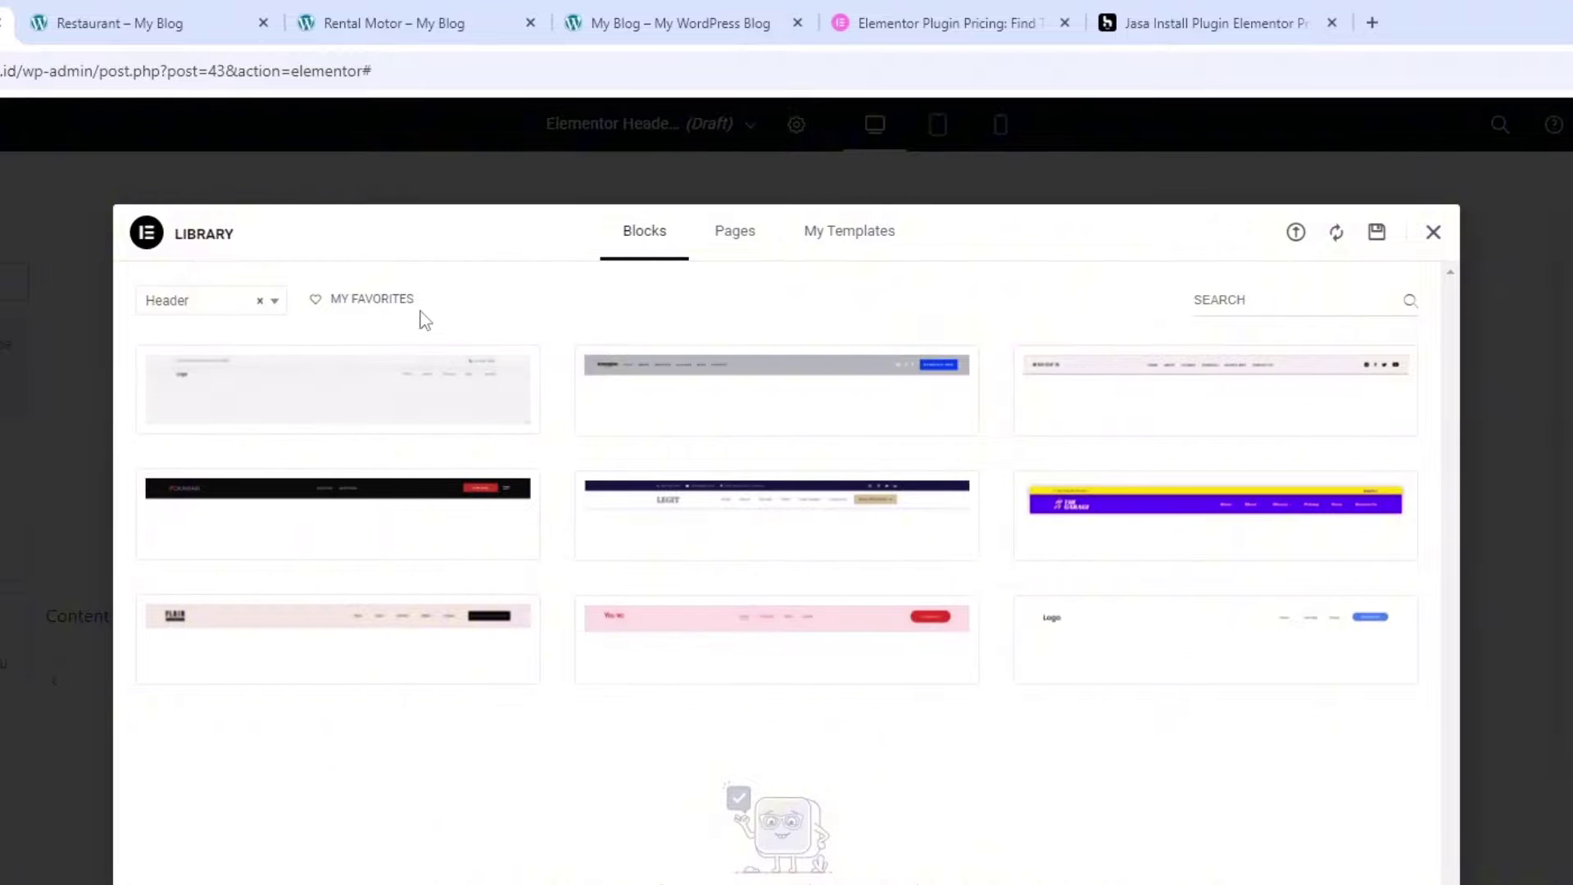
mouse_move(720, 394)
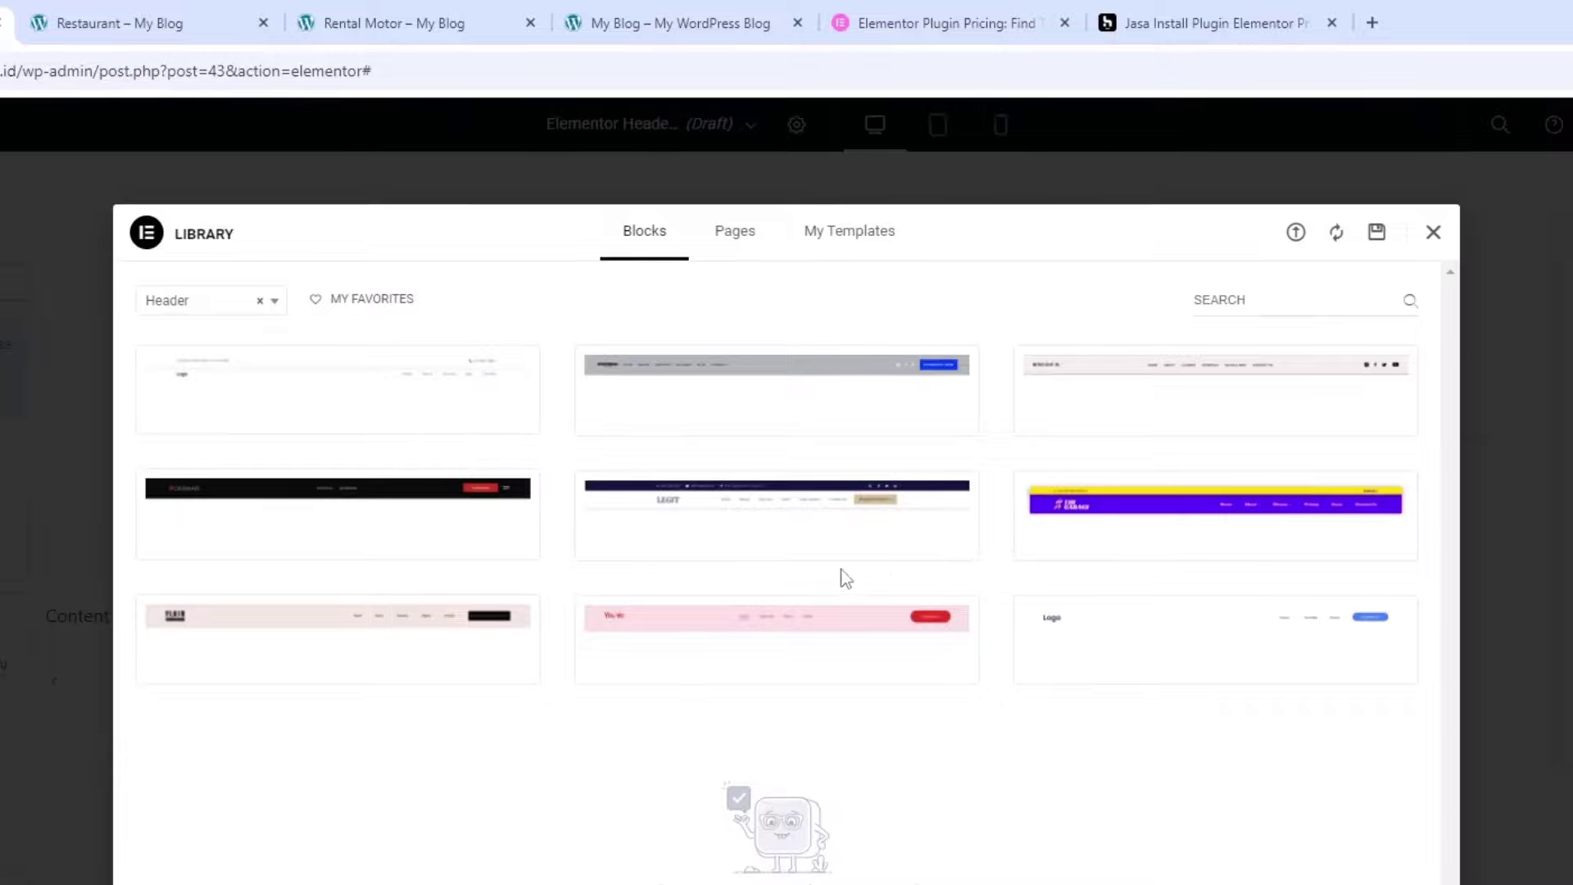
mouse_move(766, 533)
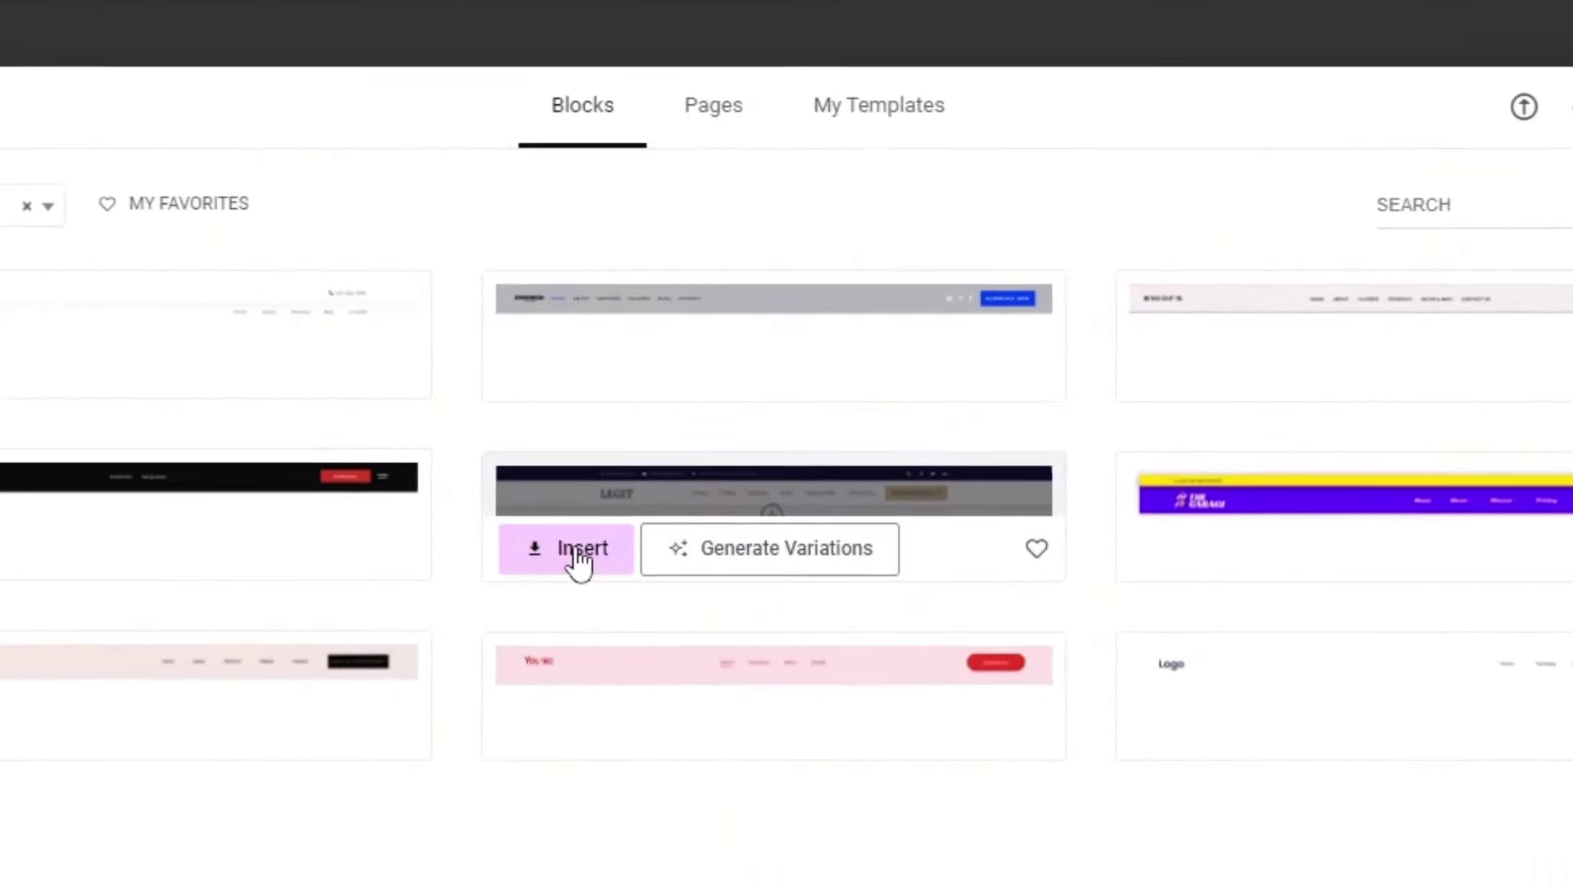
left_click(629, 541)
left_click(1041, 530)
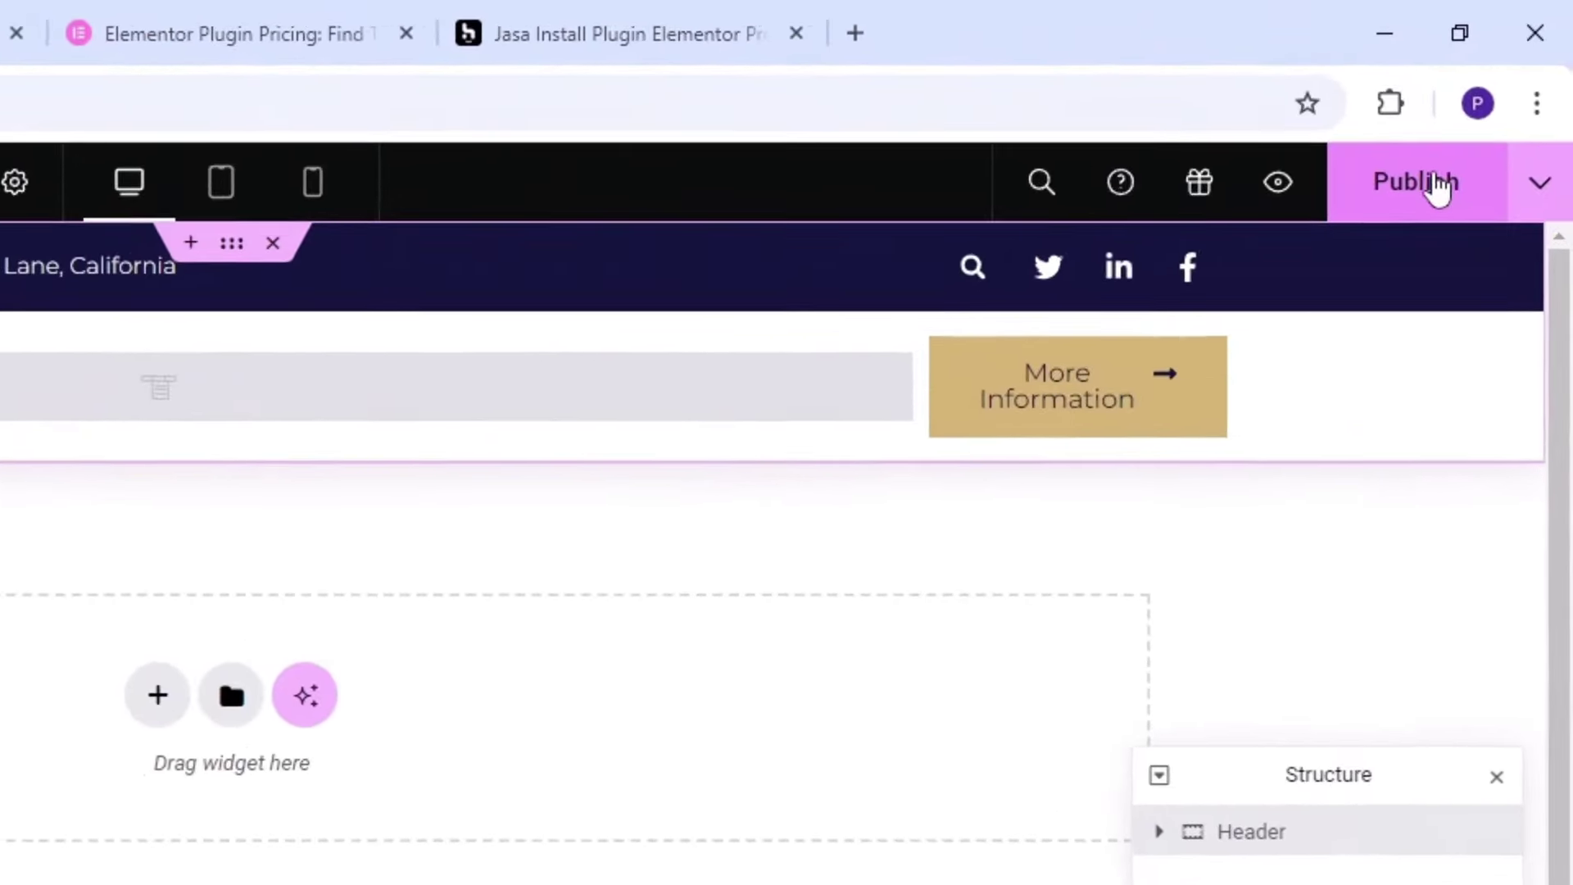
Publish the header with the display condition Include Entire Site, preview it, and return to the editor
left_click(1500, 85)
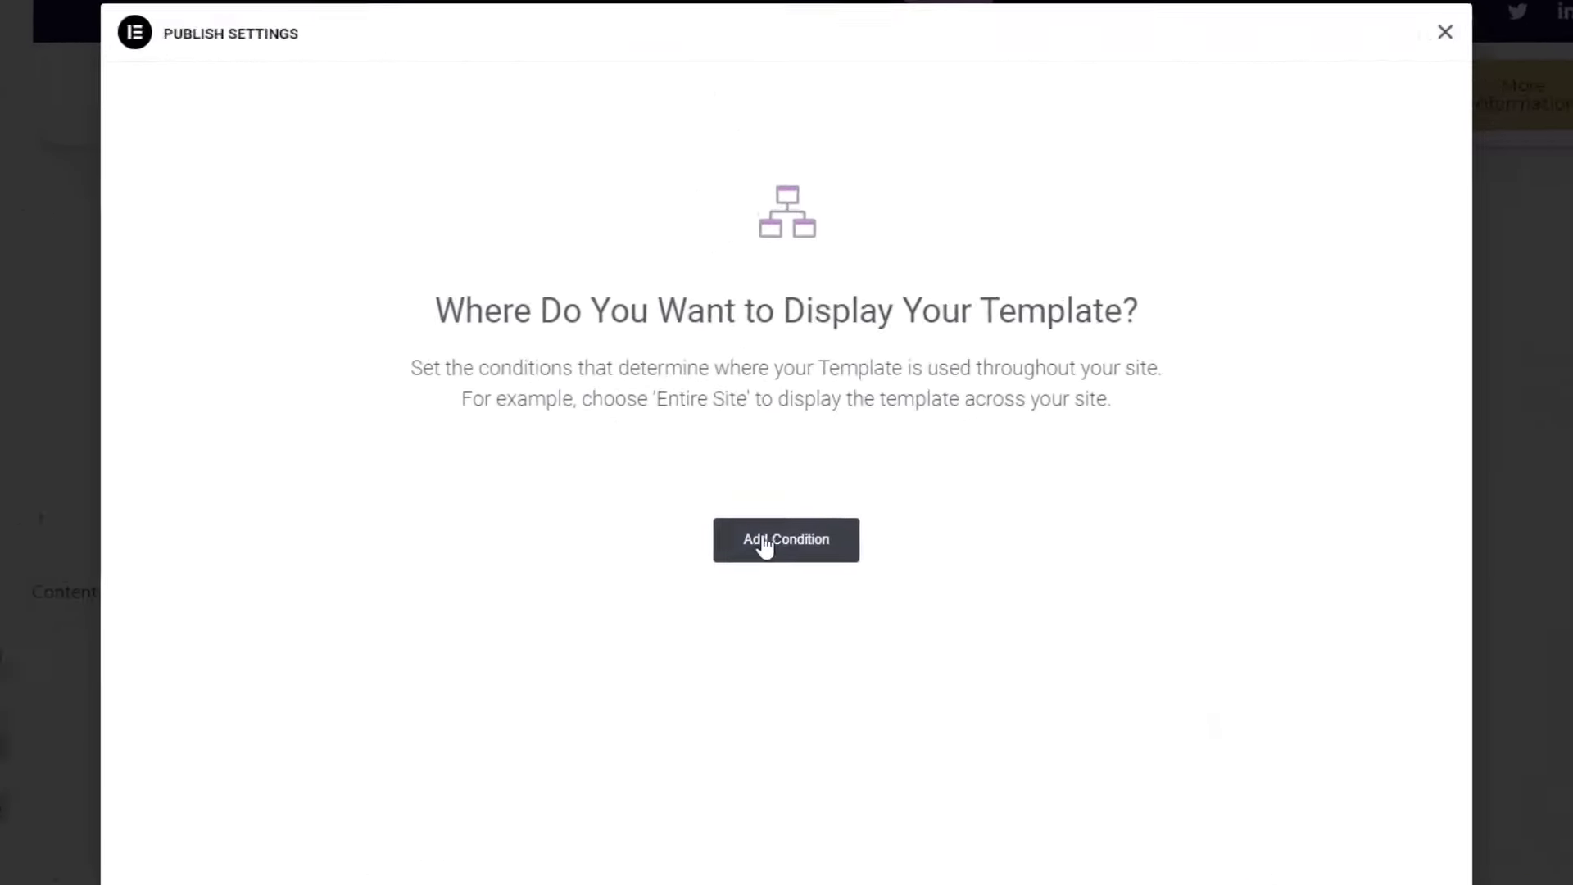
left_click(761, 543)
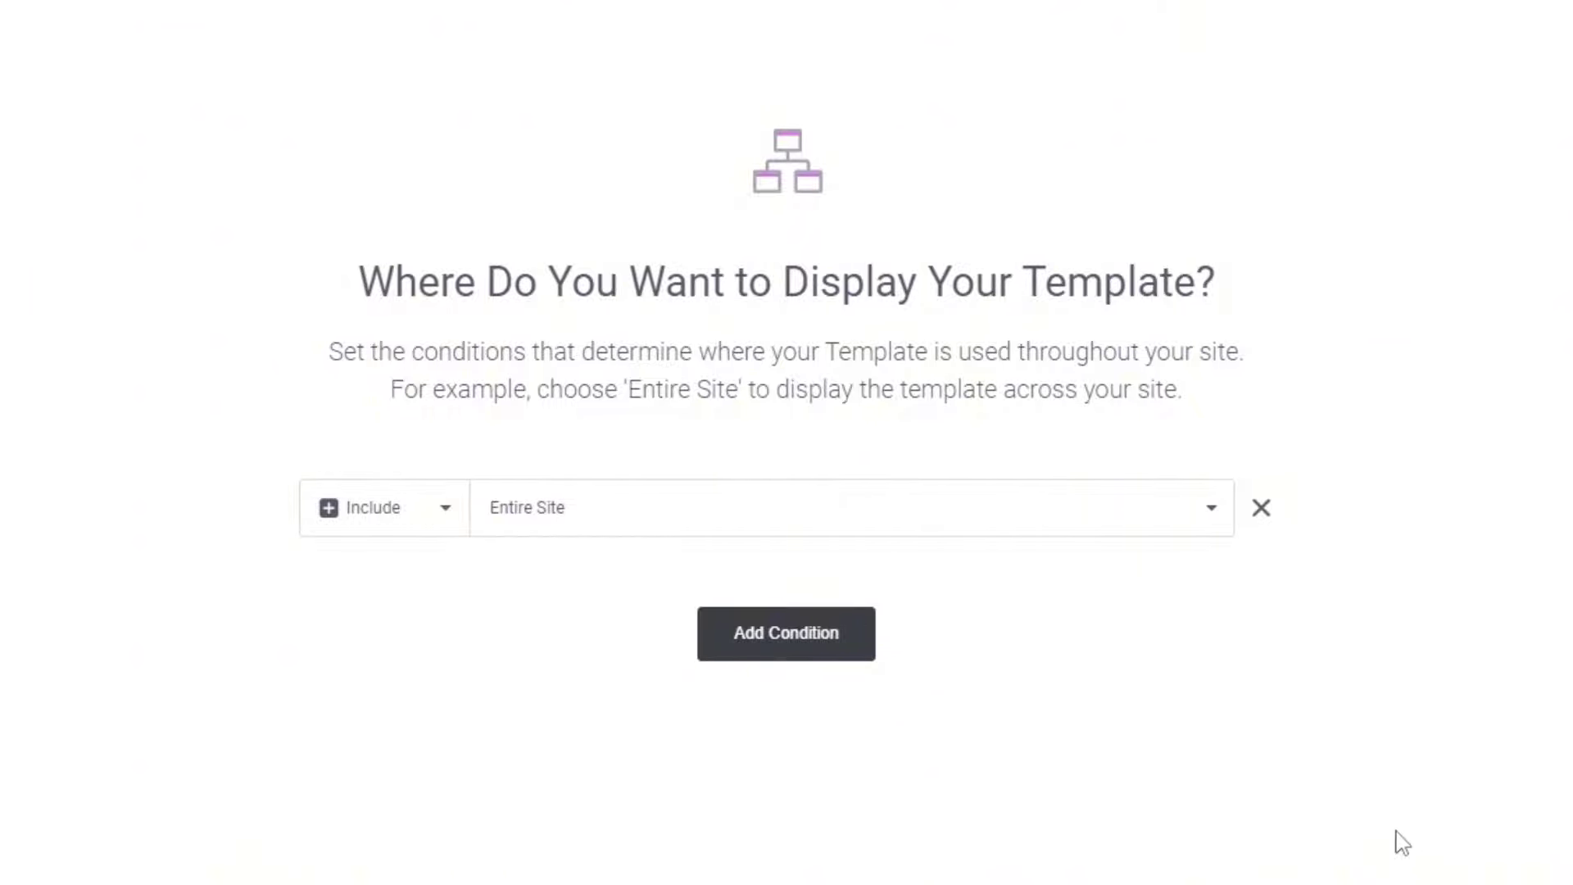
left_click(1228, 726)
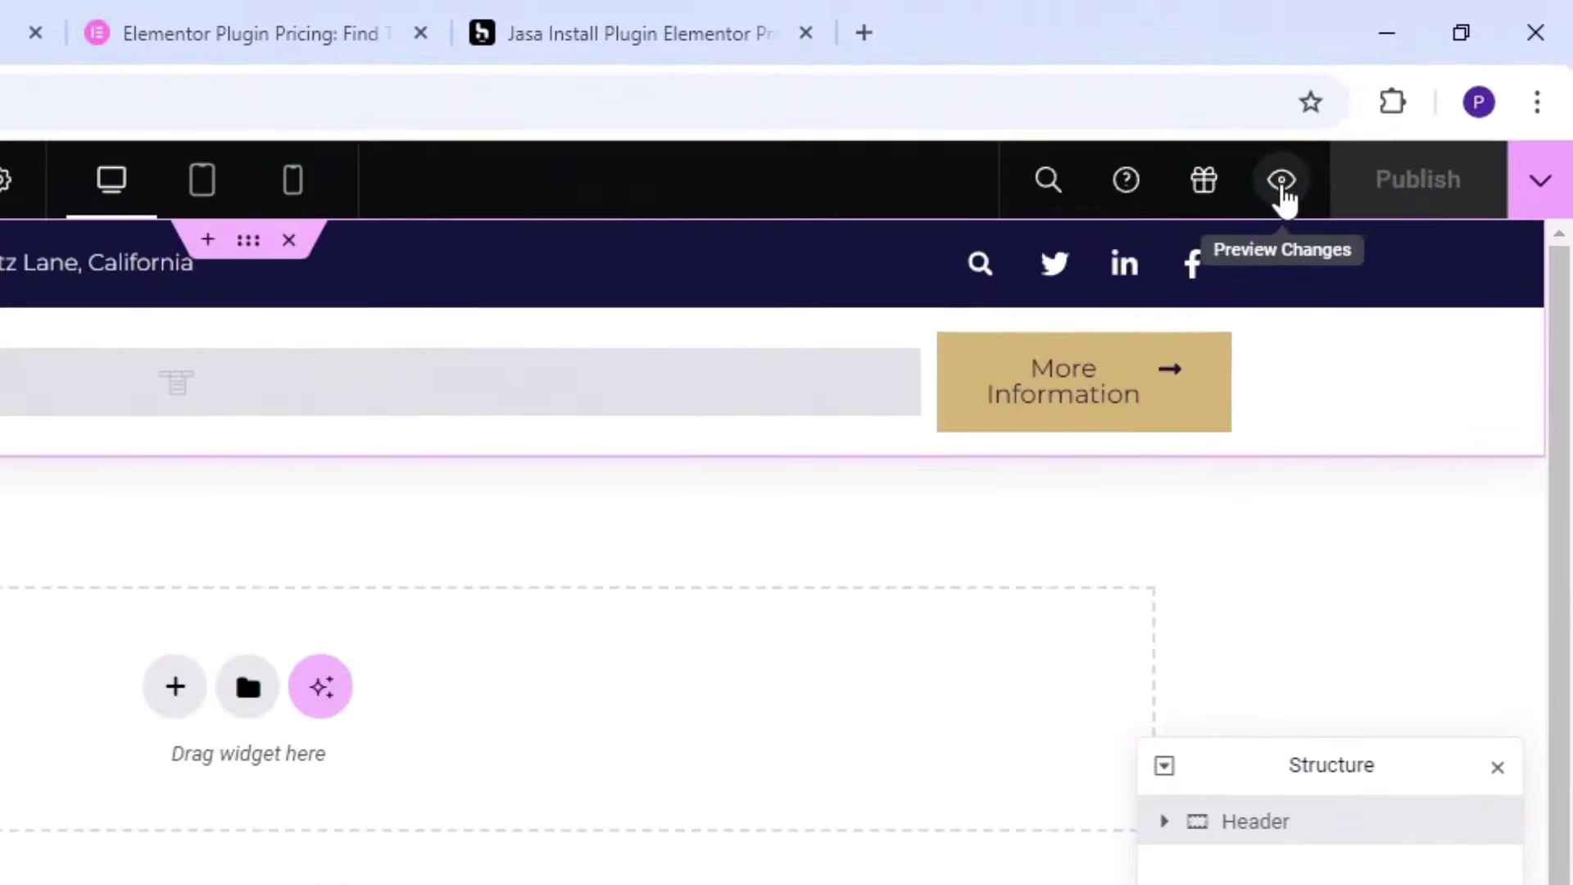
left_click(1281, 182)
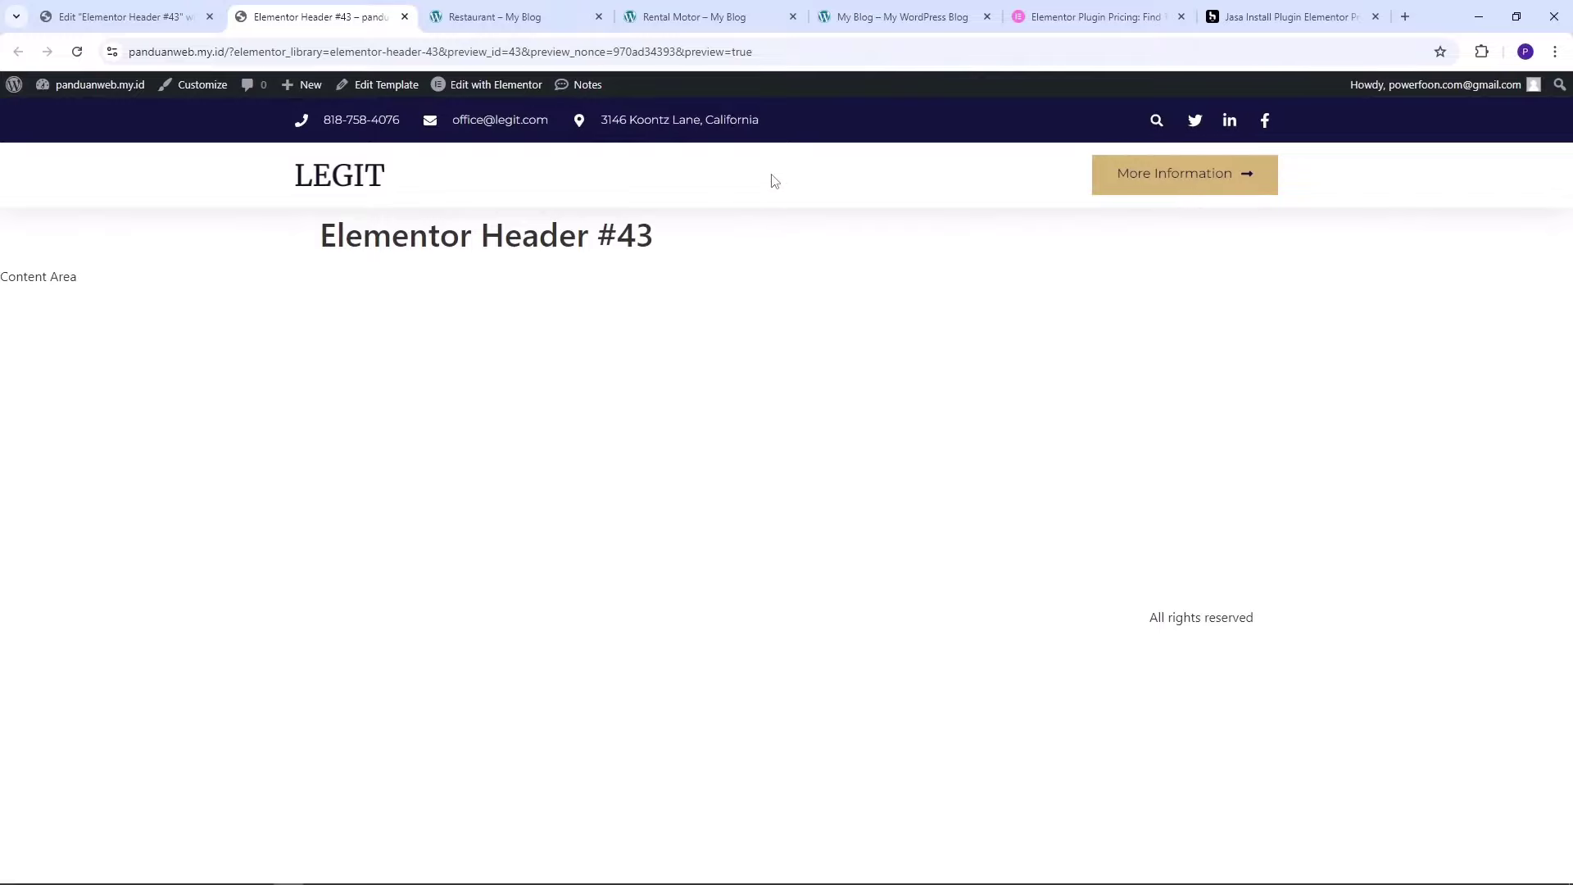
left_click(182, 8)
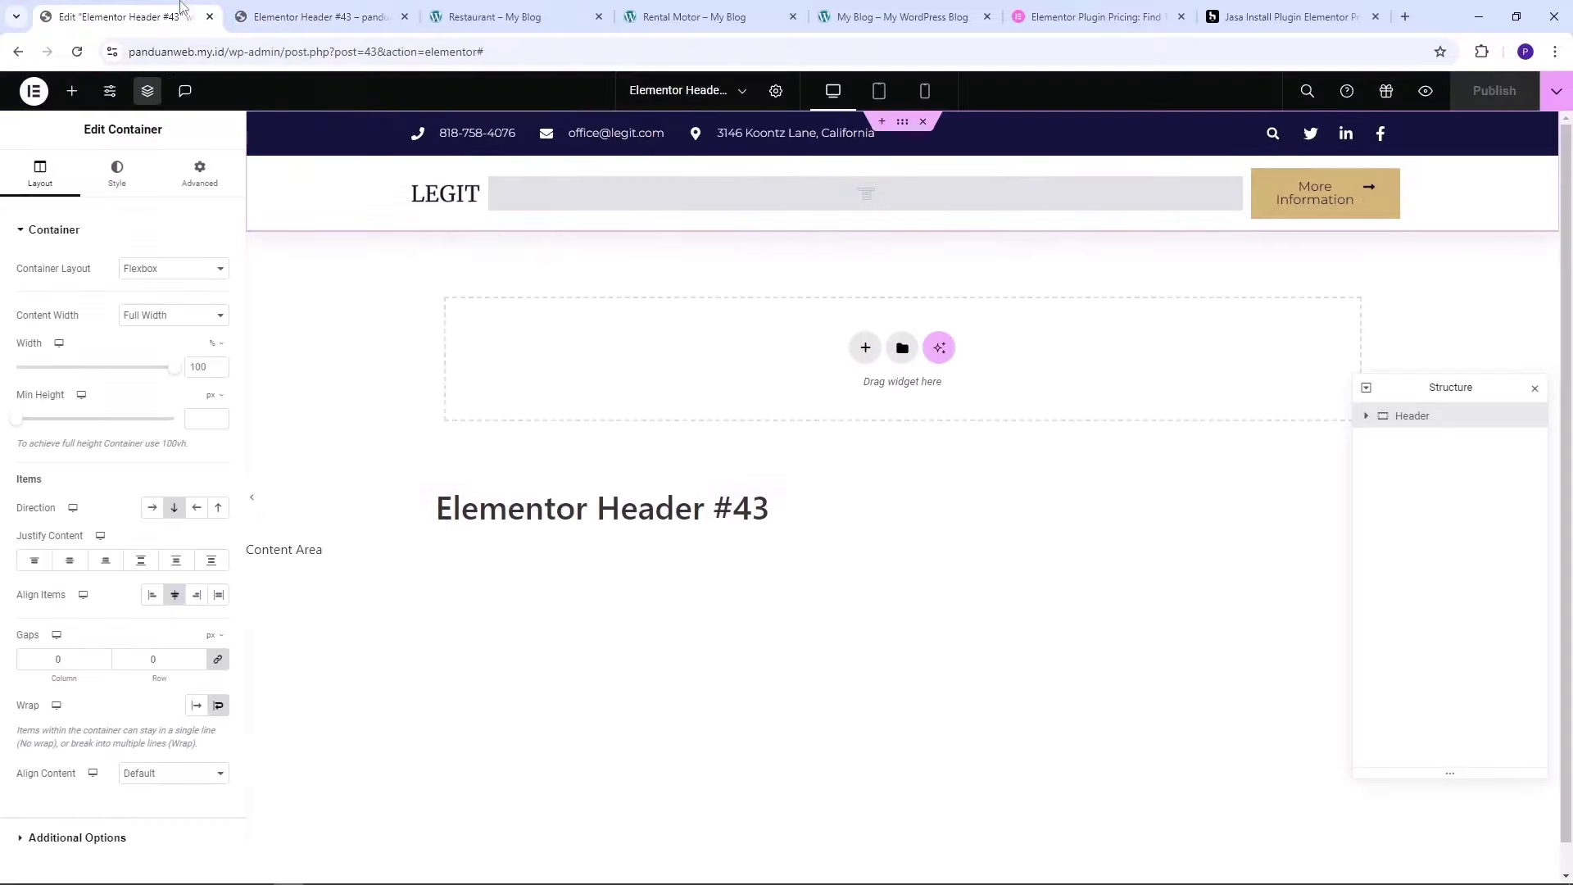
Create a new Footer template from the Theme Builder and look over the footer blocks in the library
left_click(33, 91)
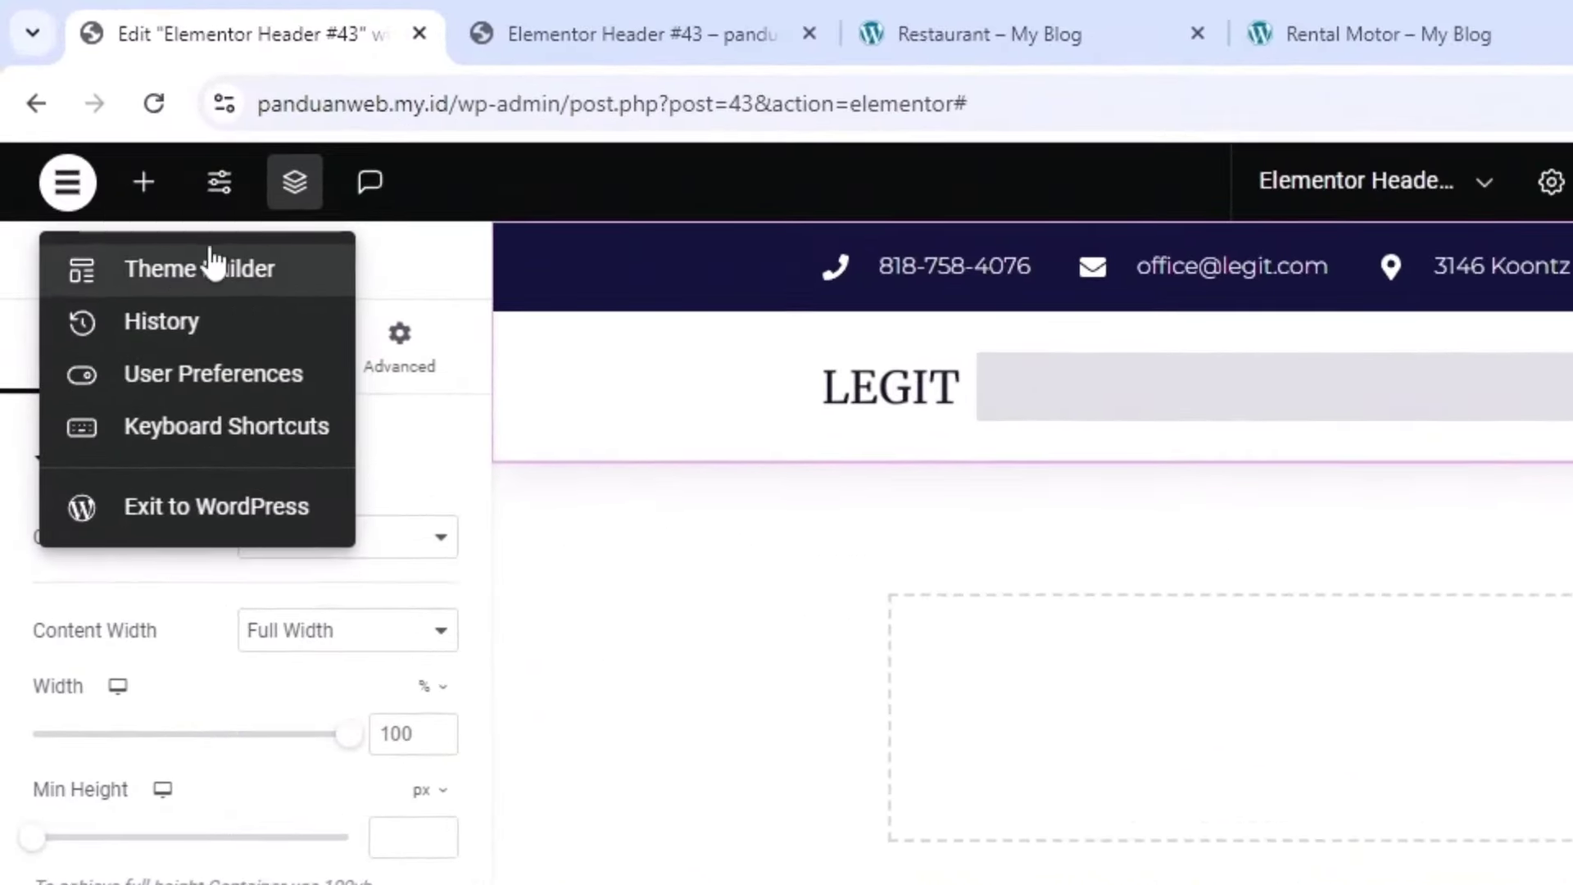
left_click(170, 270)
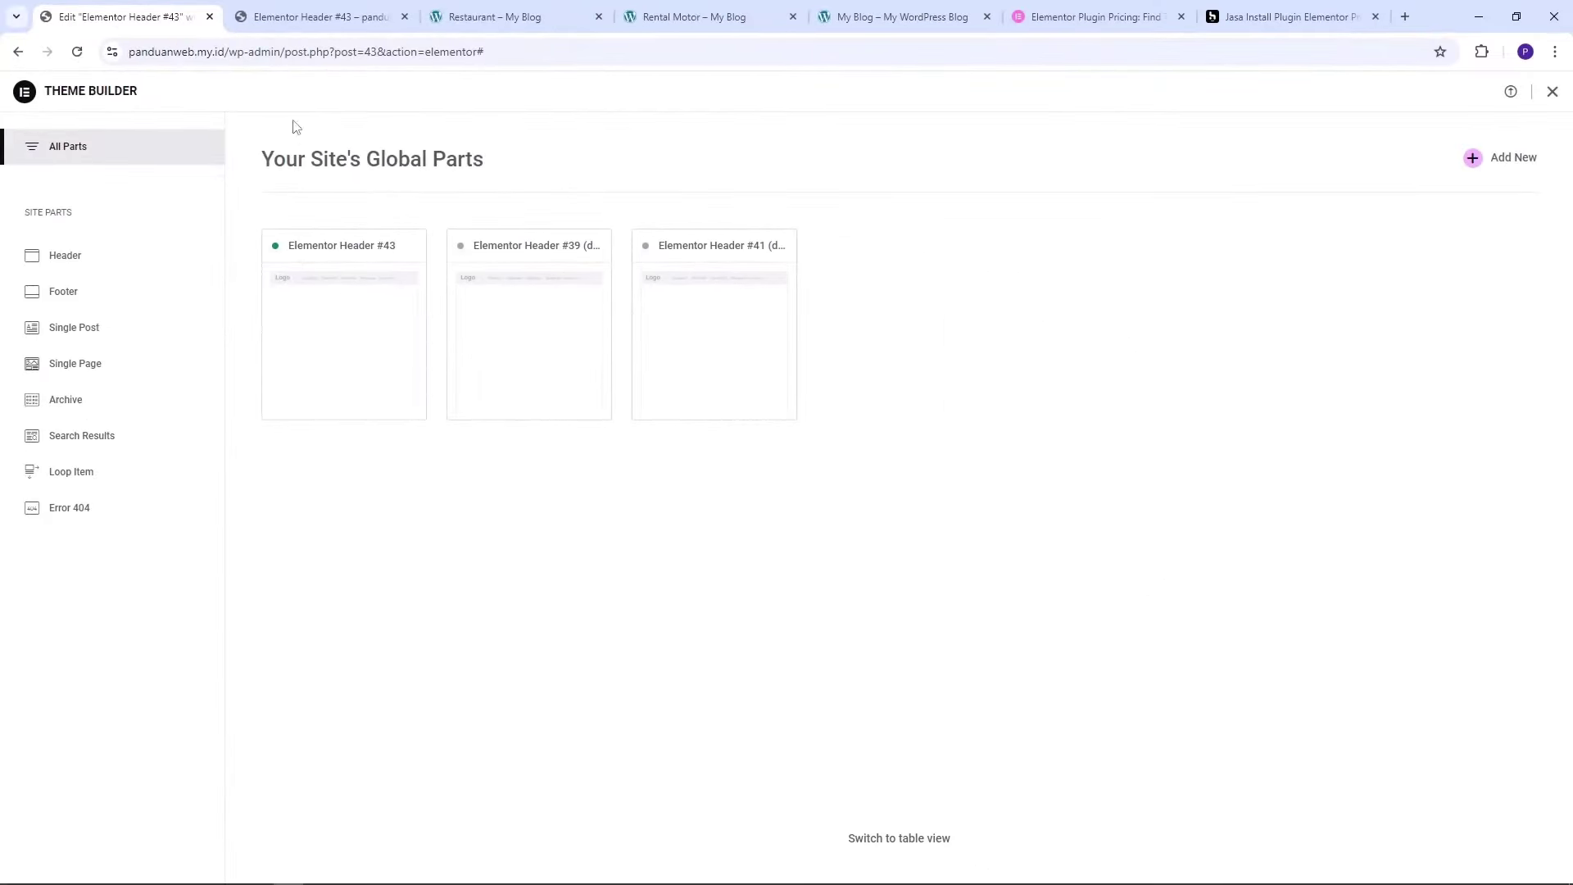
left_click(66, 288)
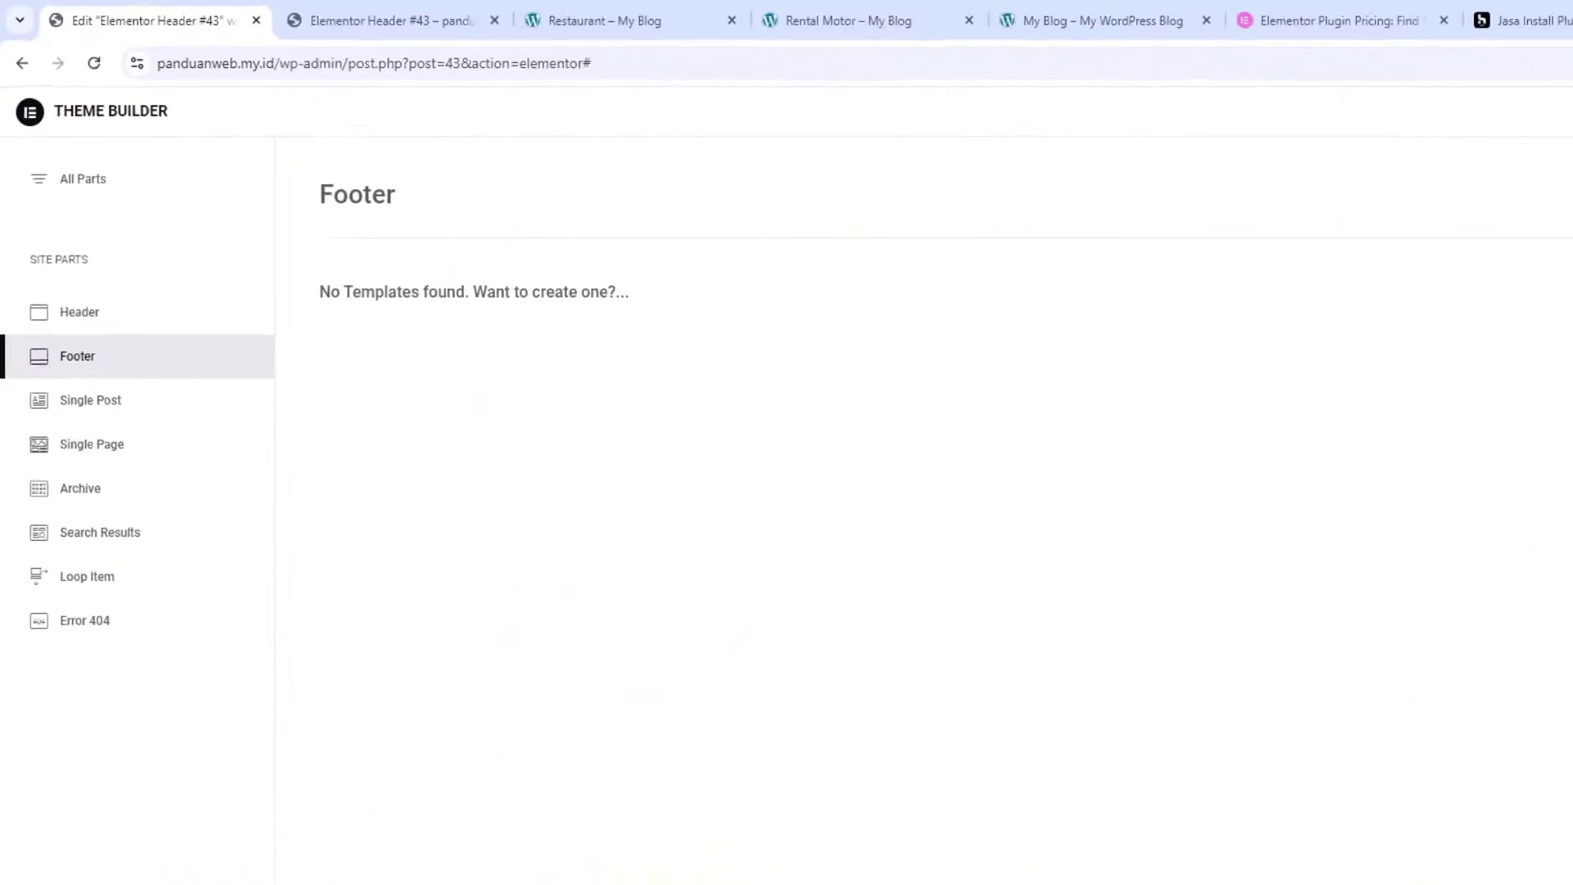
left_click(1510, 162)
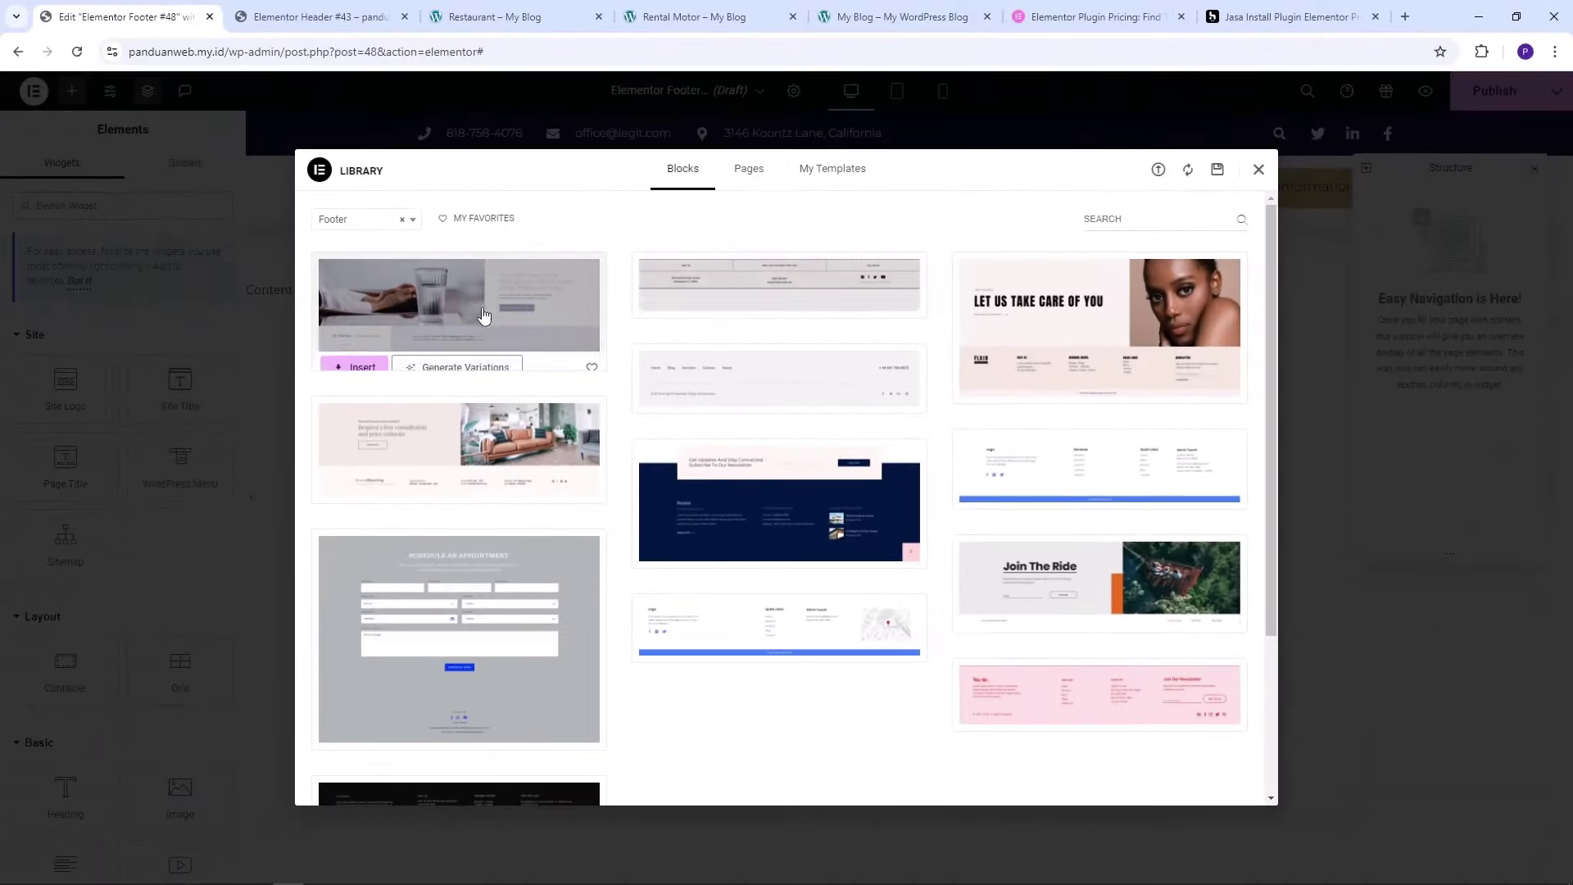
mouse_move(454, 678)
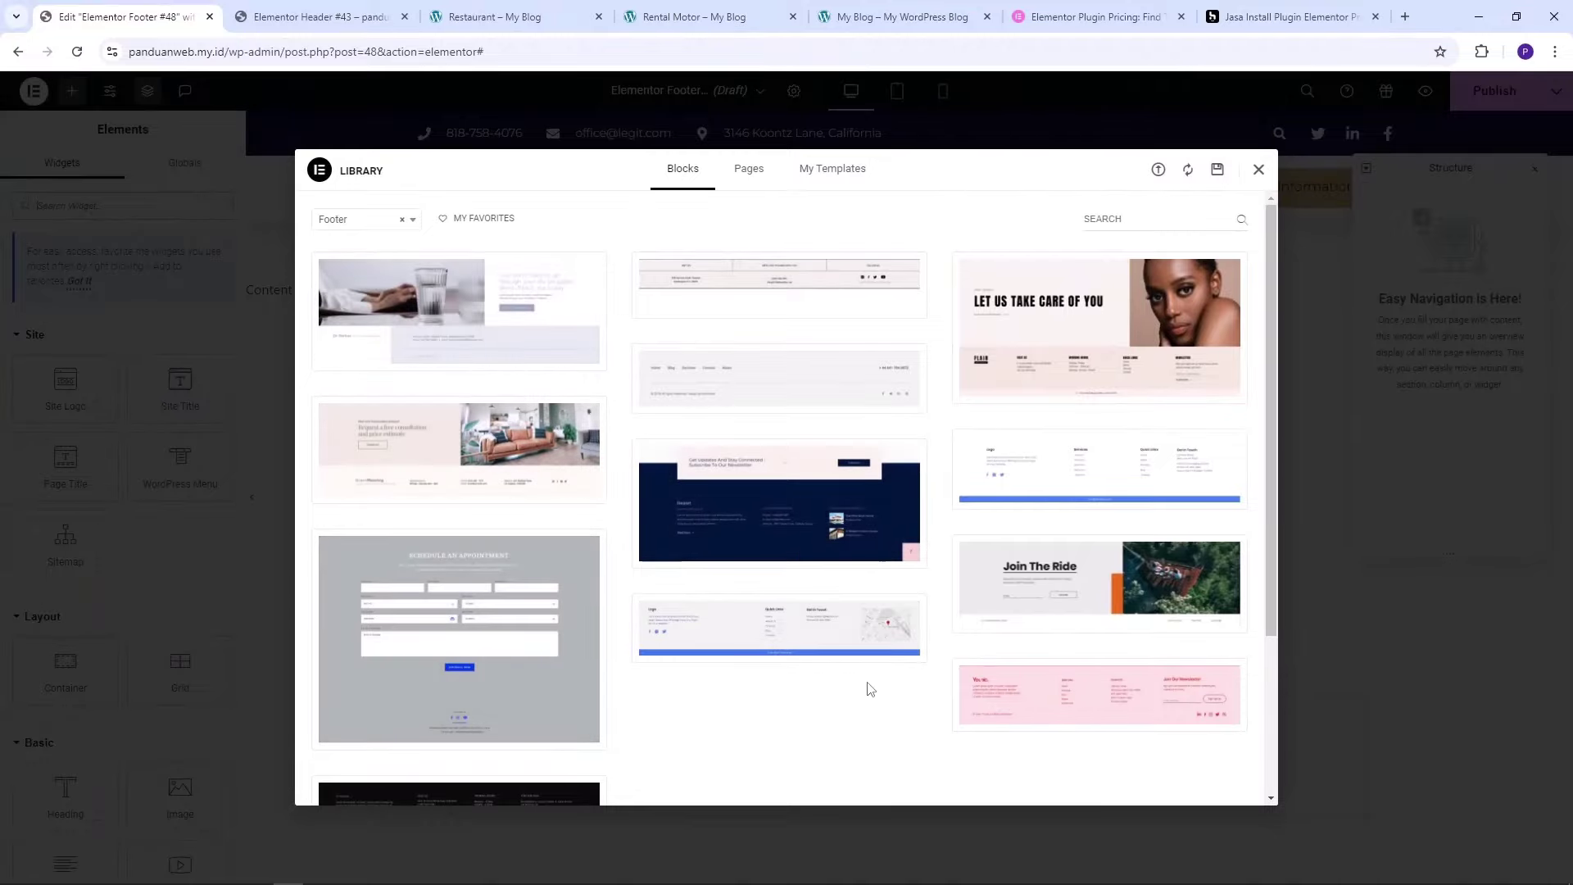
Insert the white footer block with Quick Links, Get In Touch, a map and a blue copyright bar, and select its logo image box
scroll(870, 688, "down", 1)
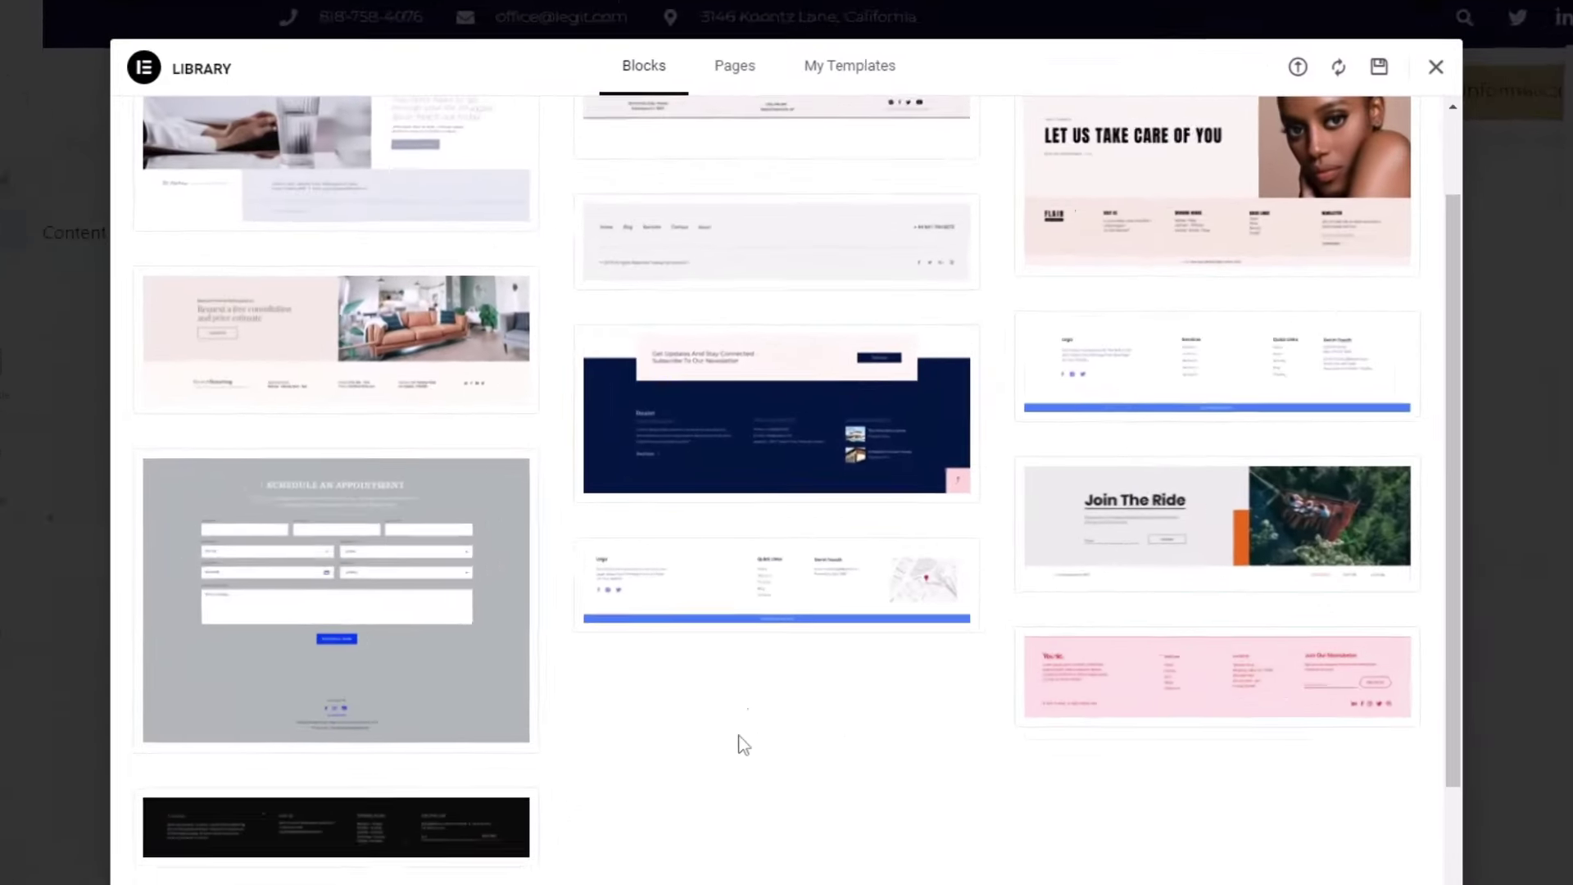
mouse_move(756, 548)
left_click(577, 688)
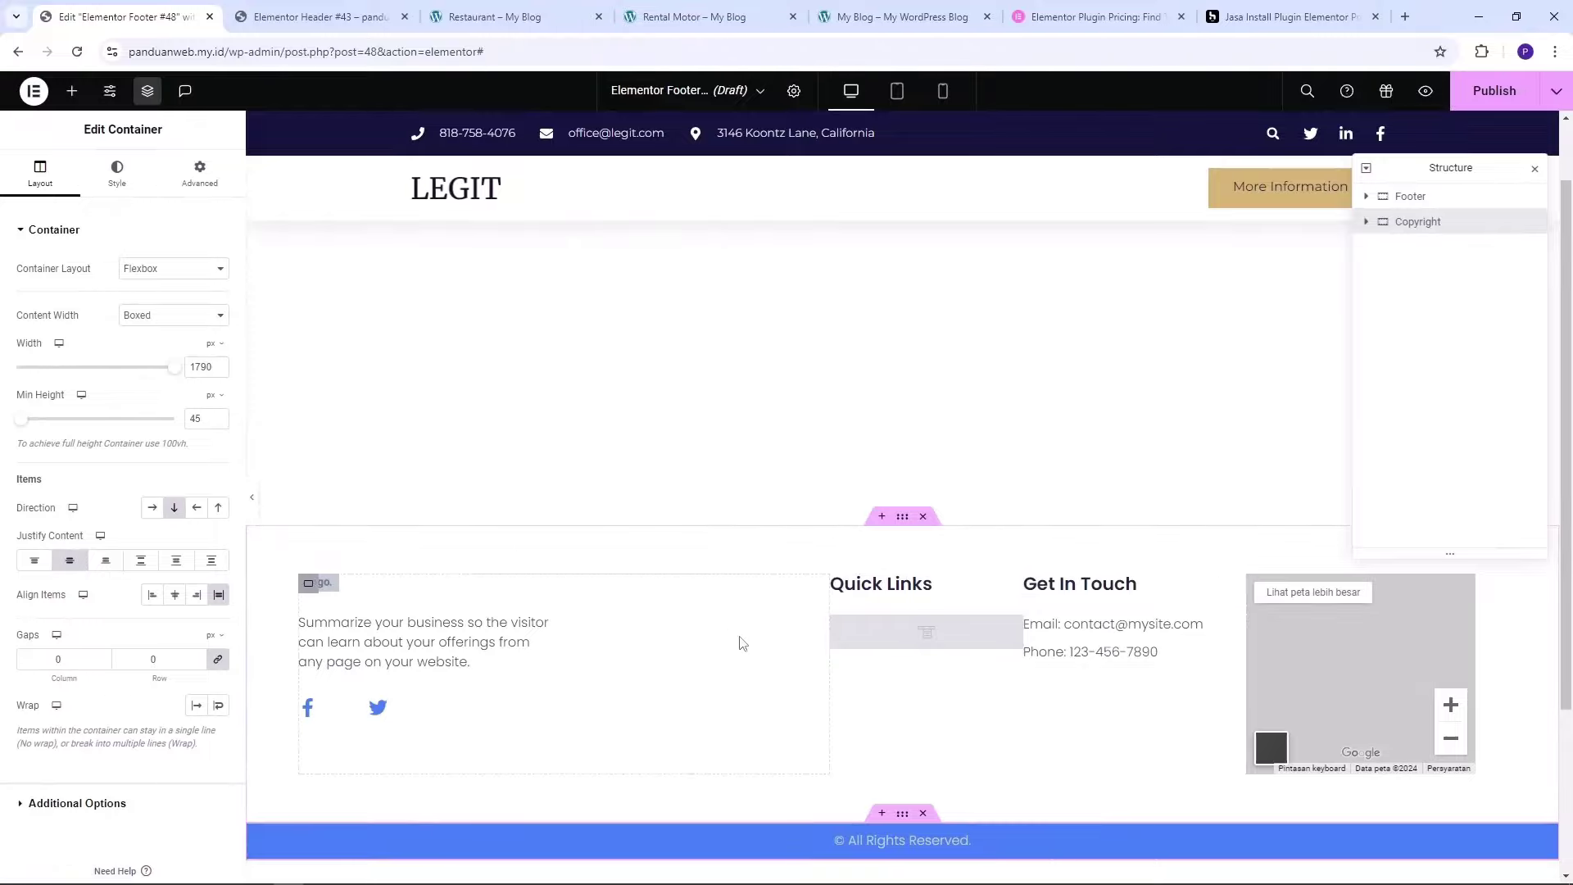
left_click(463, 636)
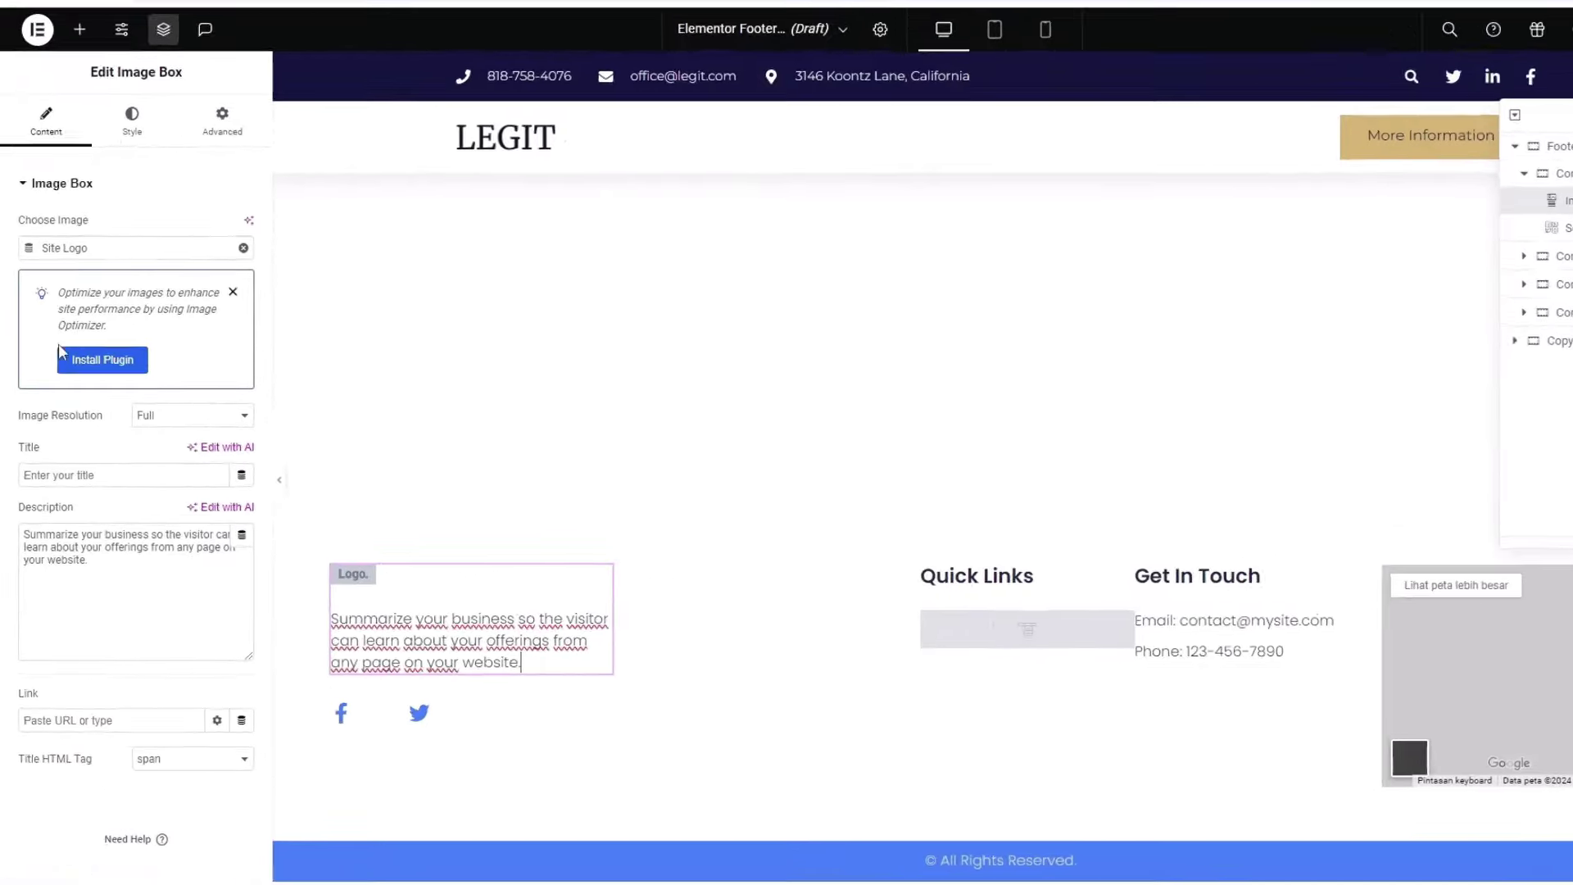
left_click_drag(233, 494, 38, 426)
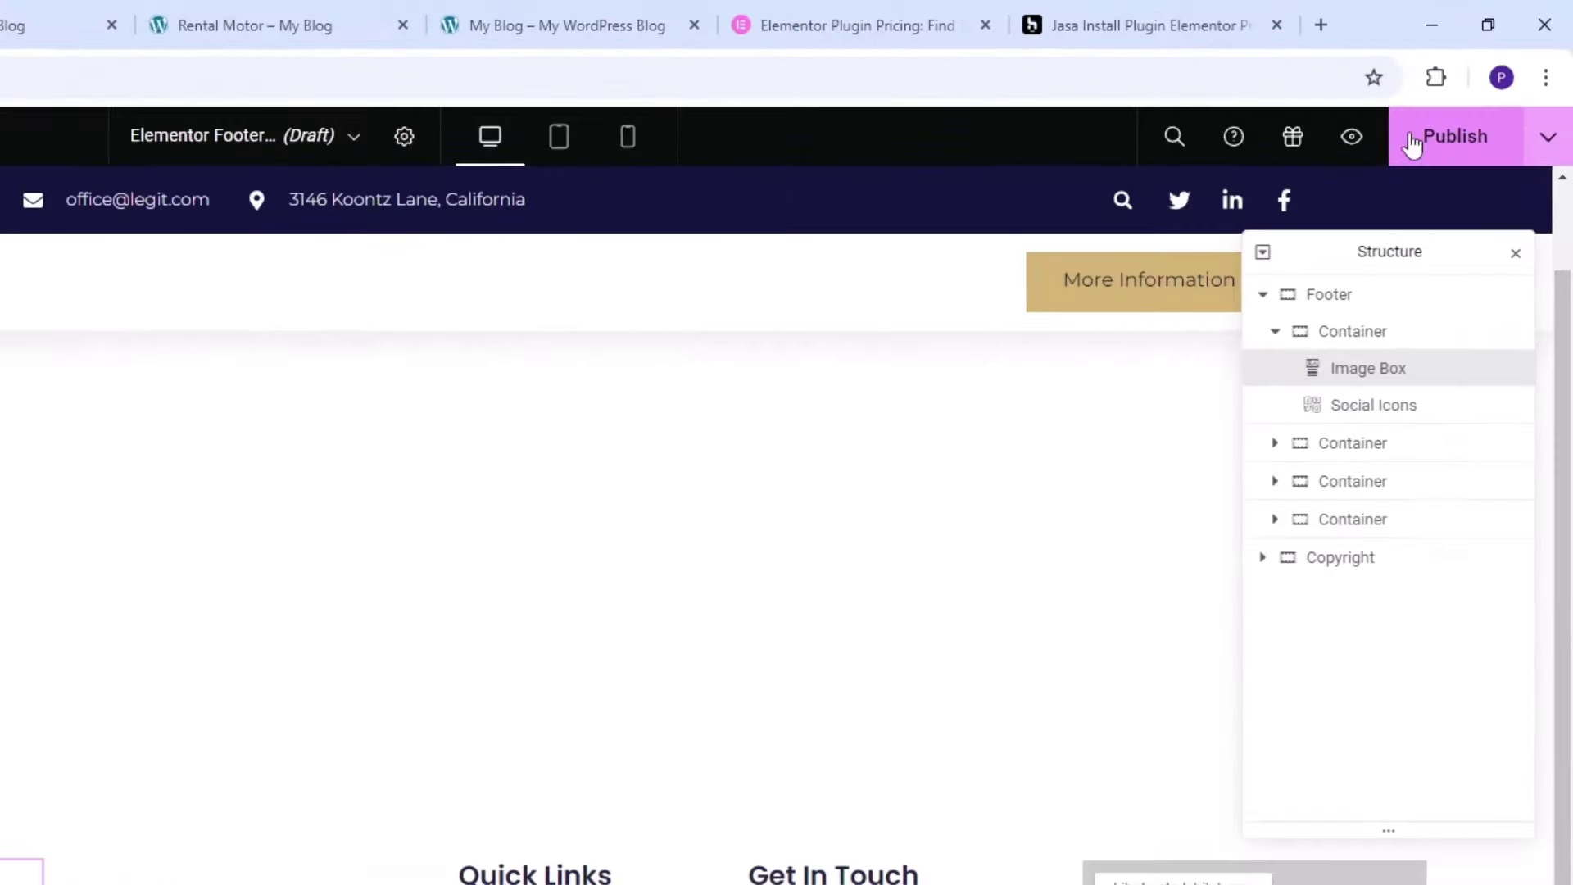
Publish the footer template with the display condition Entire Site
left_click(1507, 60)
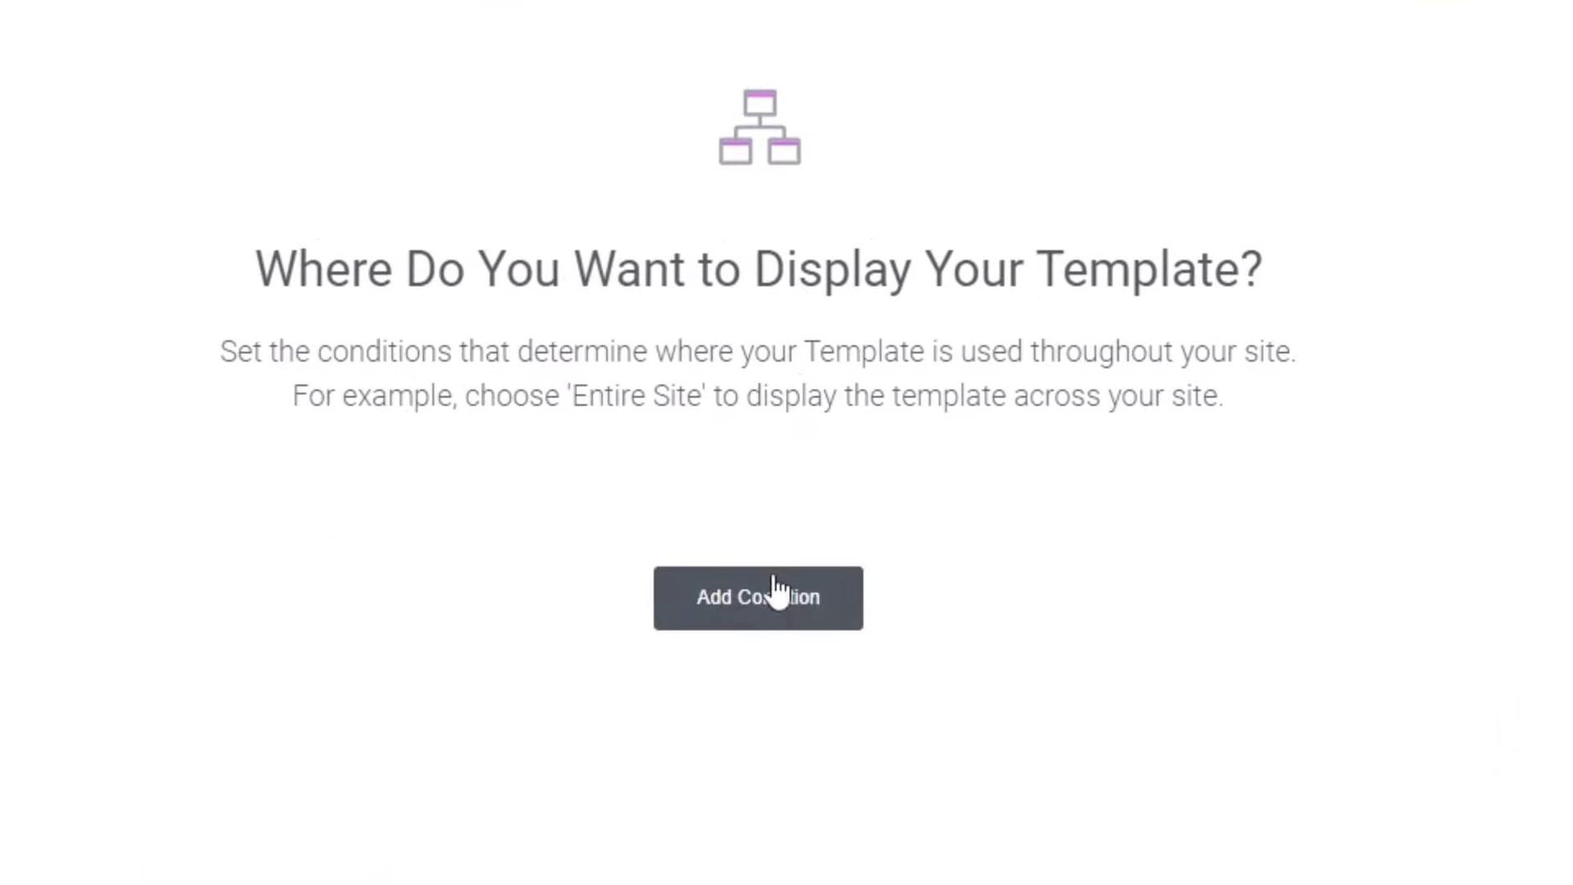
left_click(778, 591)
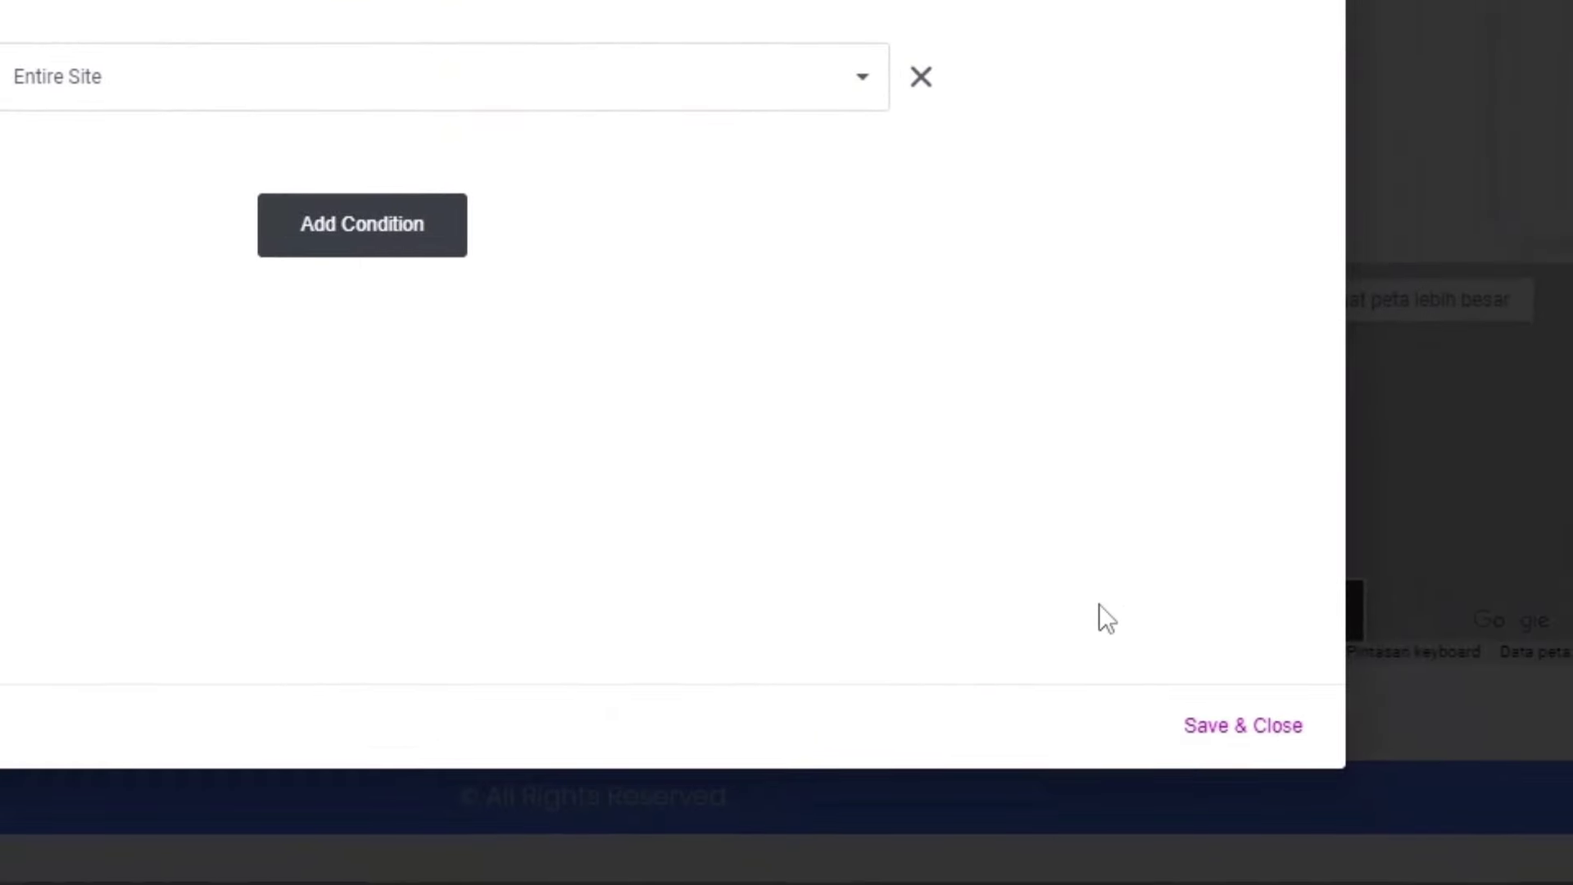
left_click(1248, 729)
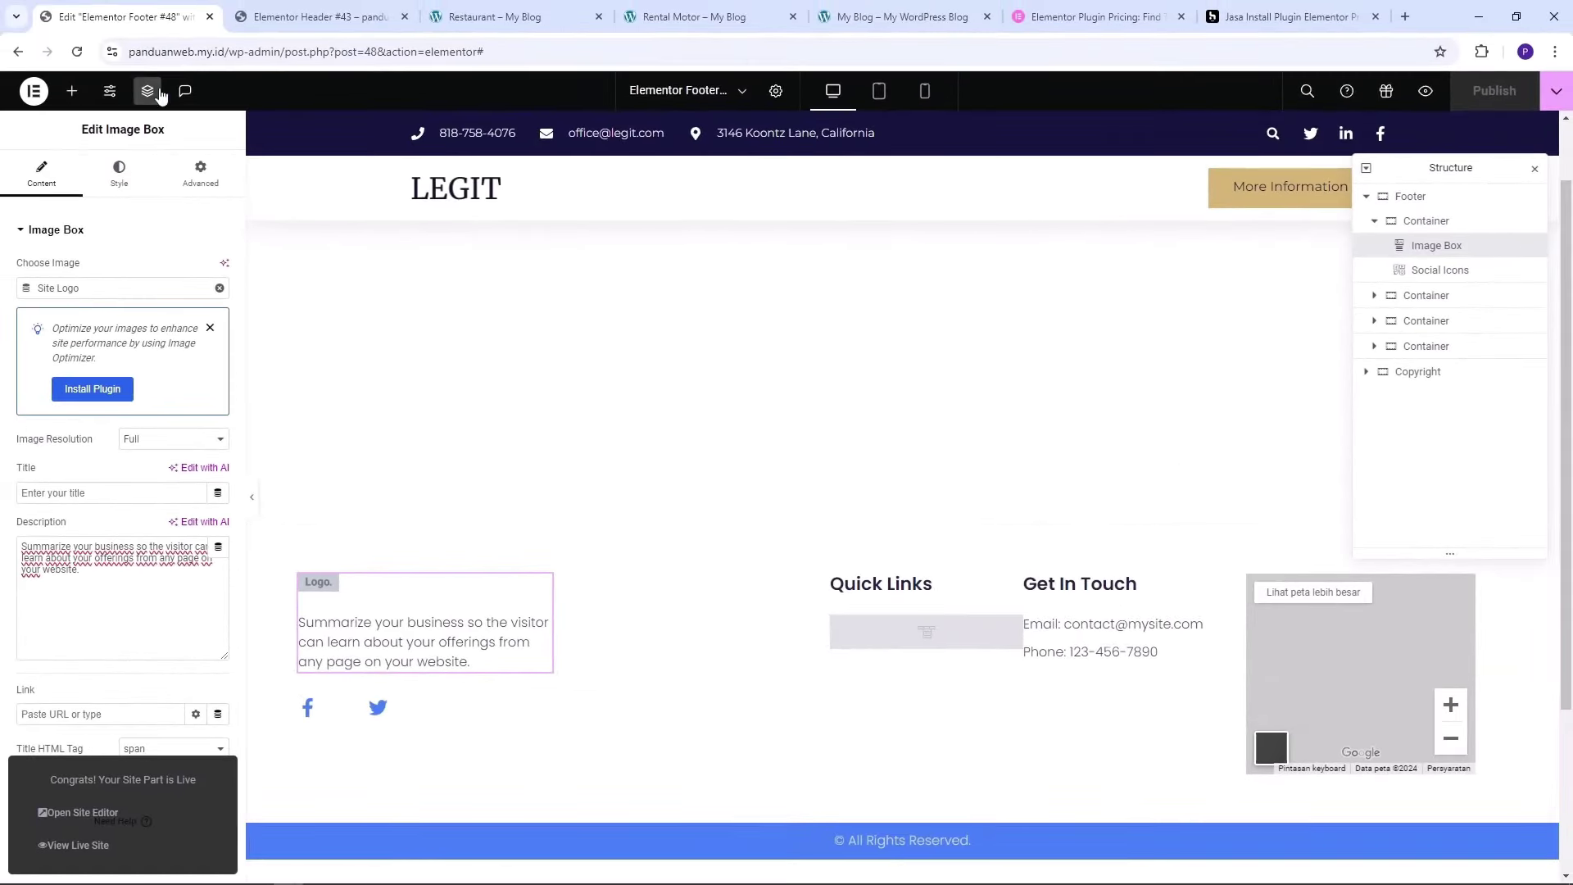
Go to the WordPress dashboard's list of all pages and open the Home page for editing with Elementor
left_click(311, 15)
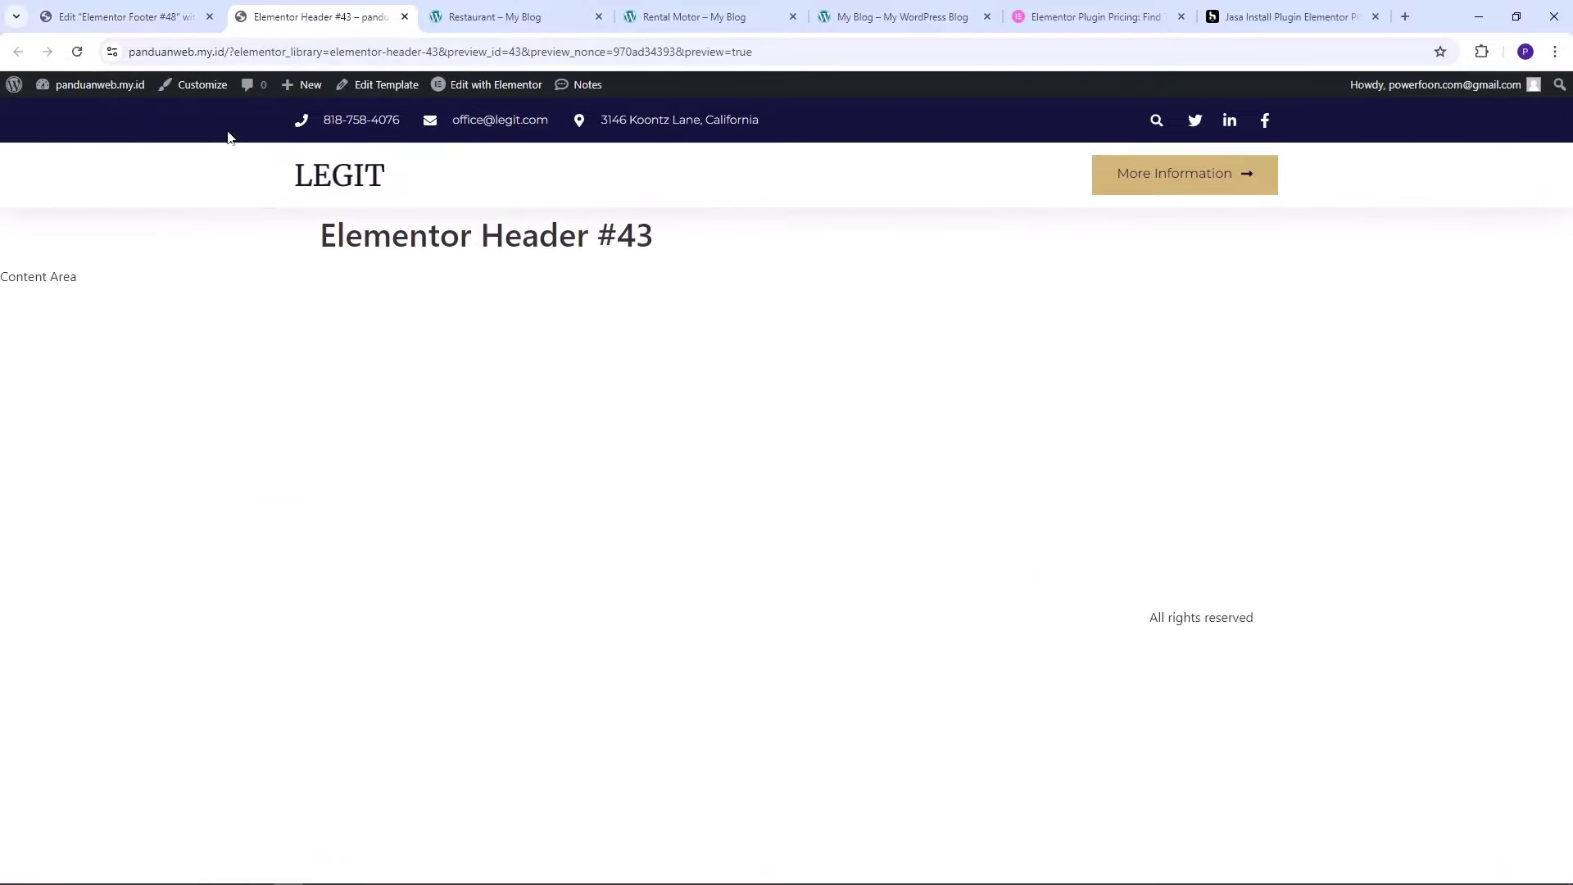
mouse_move(99, 92)
left_click(65, 119)
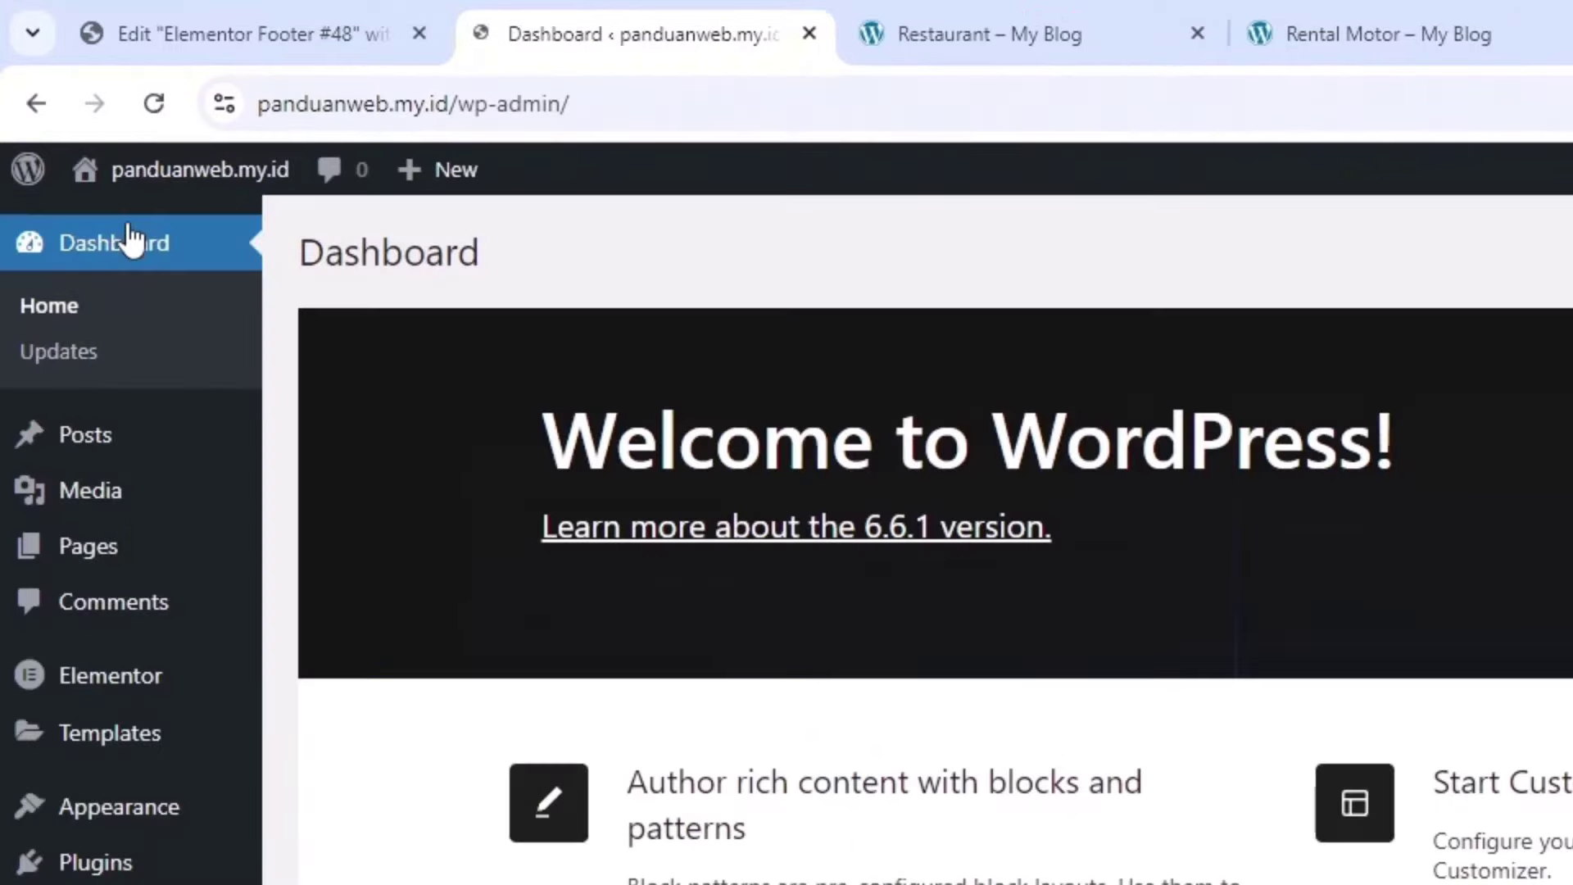
mouse_move(97, 550)
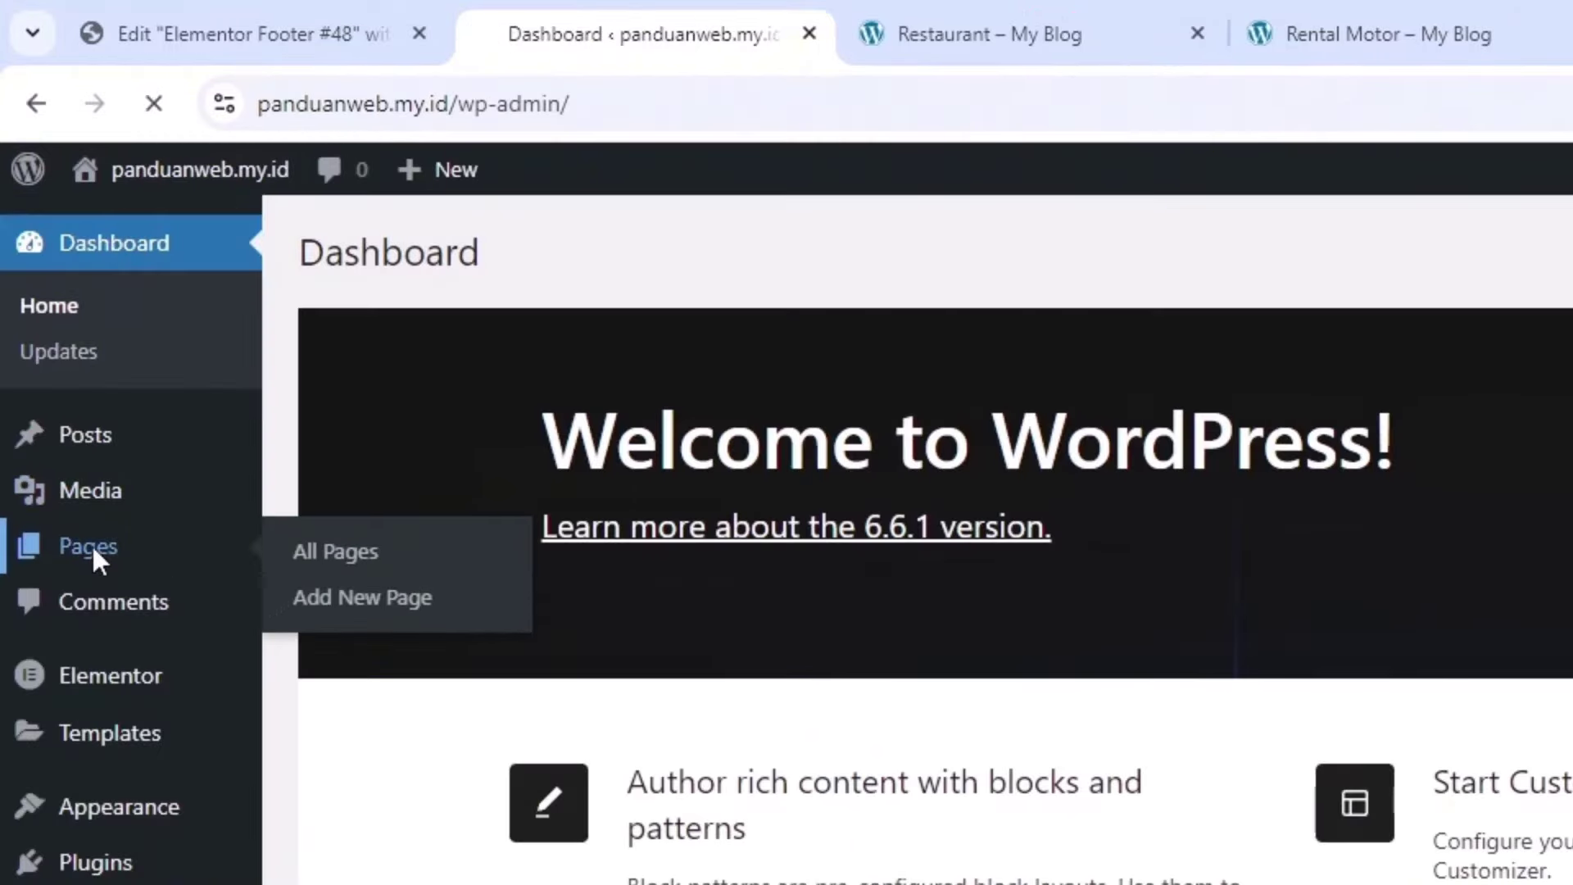
left_click(385, 551)
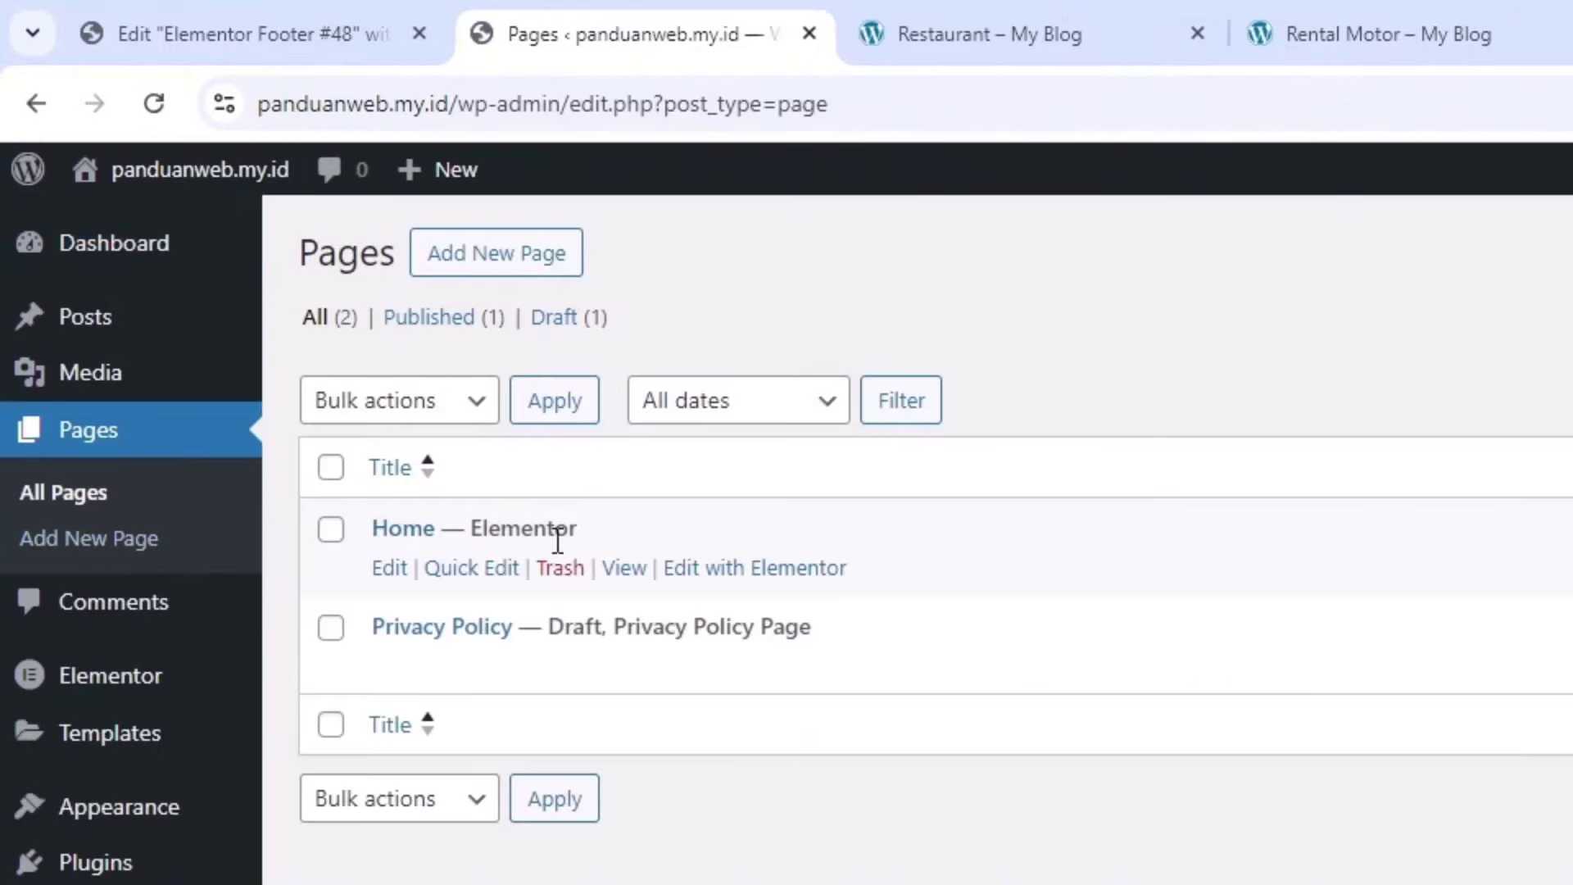
left_click(742, 573)
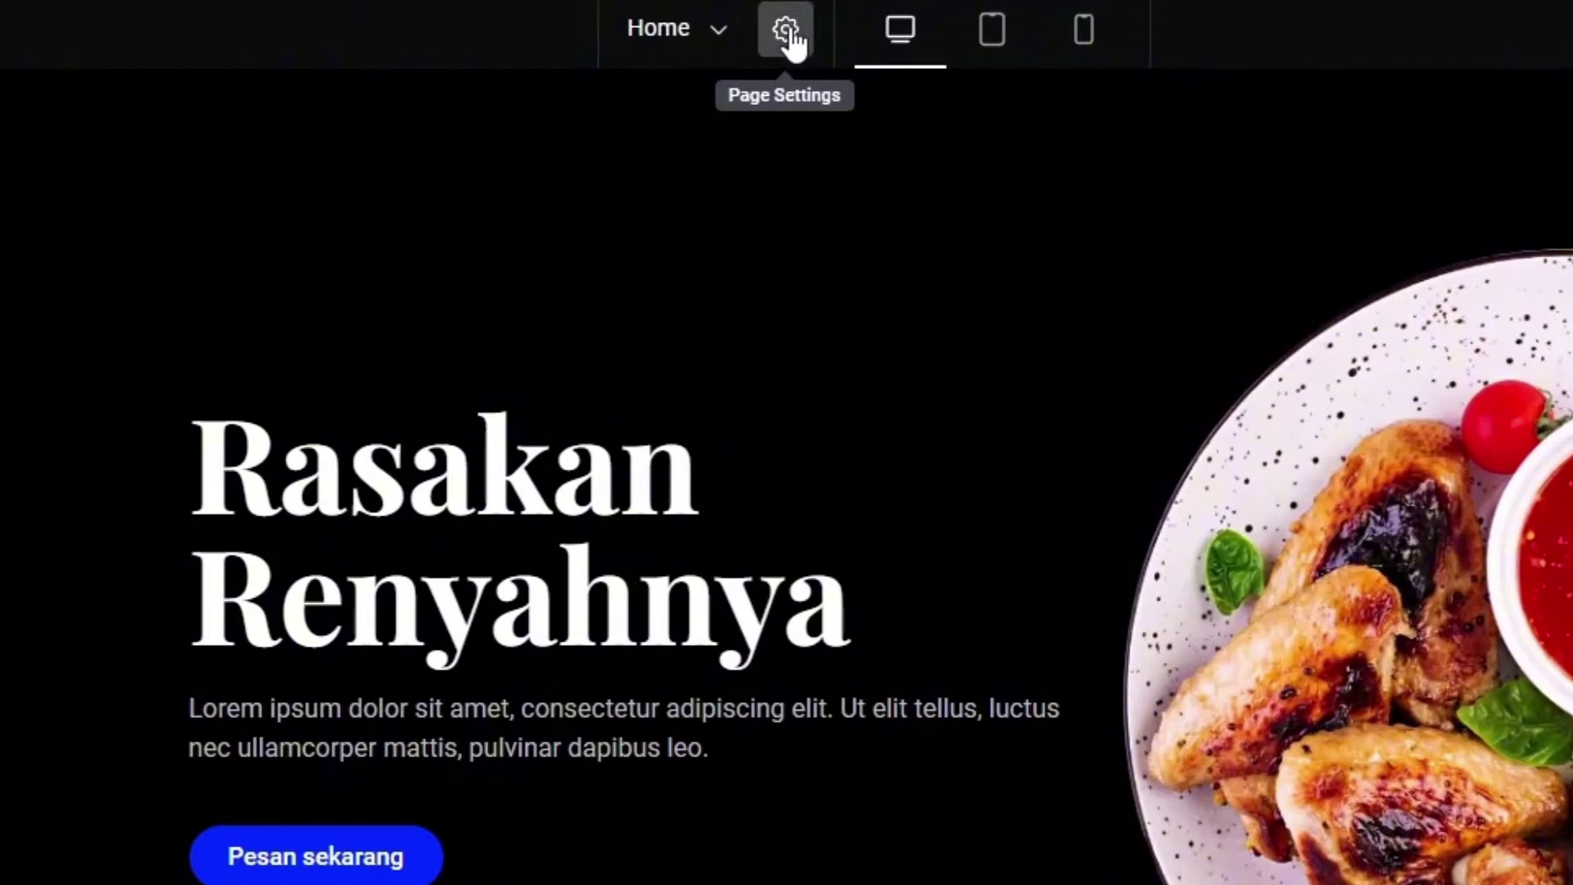
Set the Home page's layout to Elementor Full Width and check the header and footer around its content
left_click(788, 33)
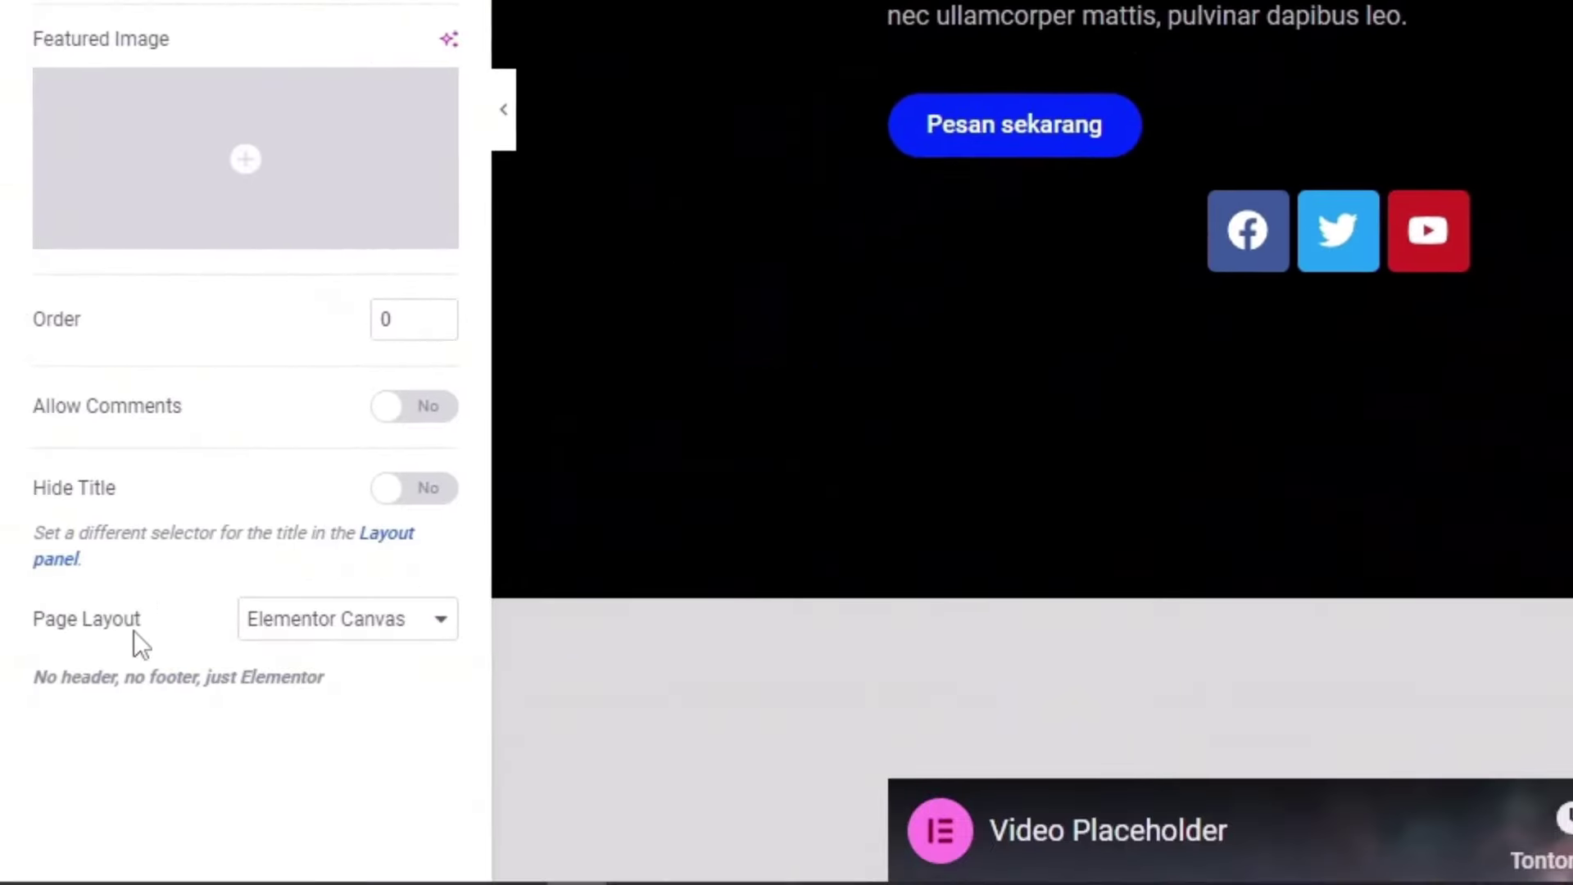
left_click(308, 620)
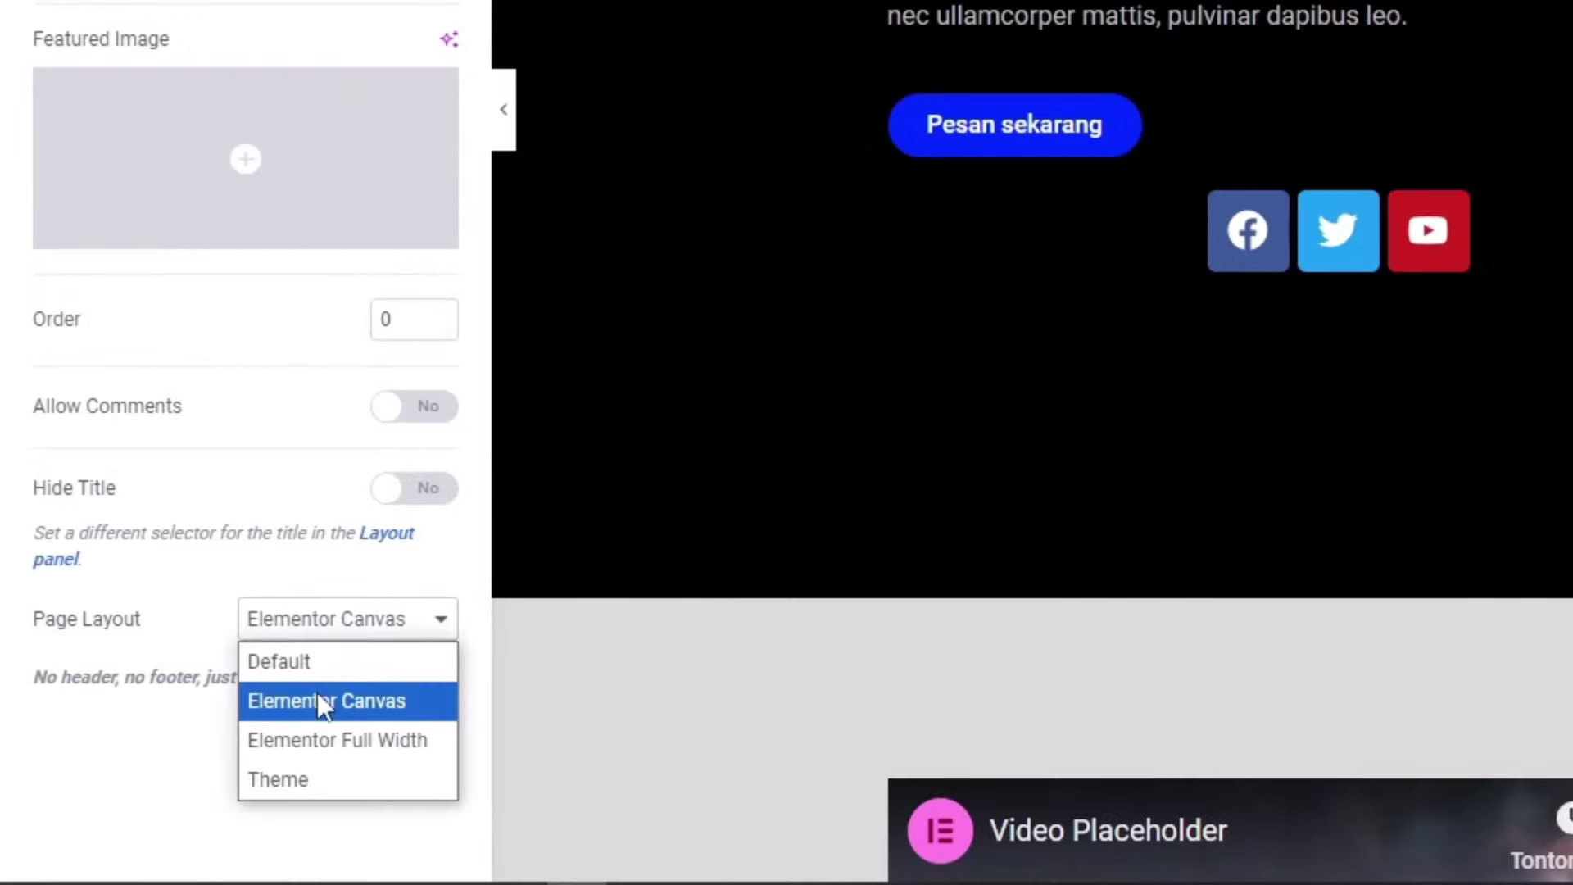
left_click(322, 737)
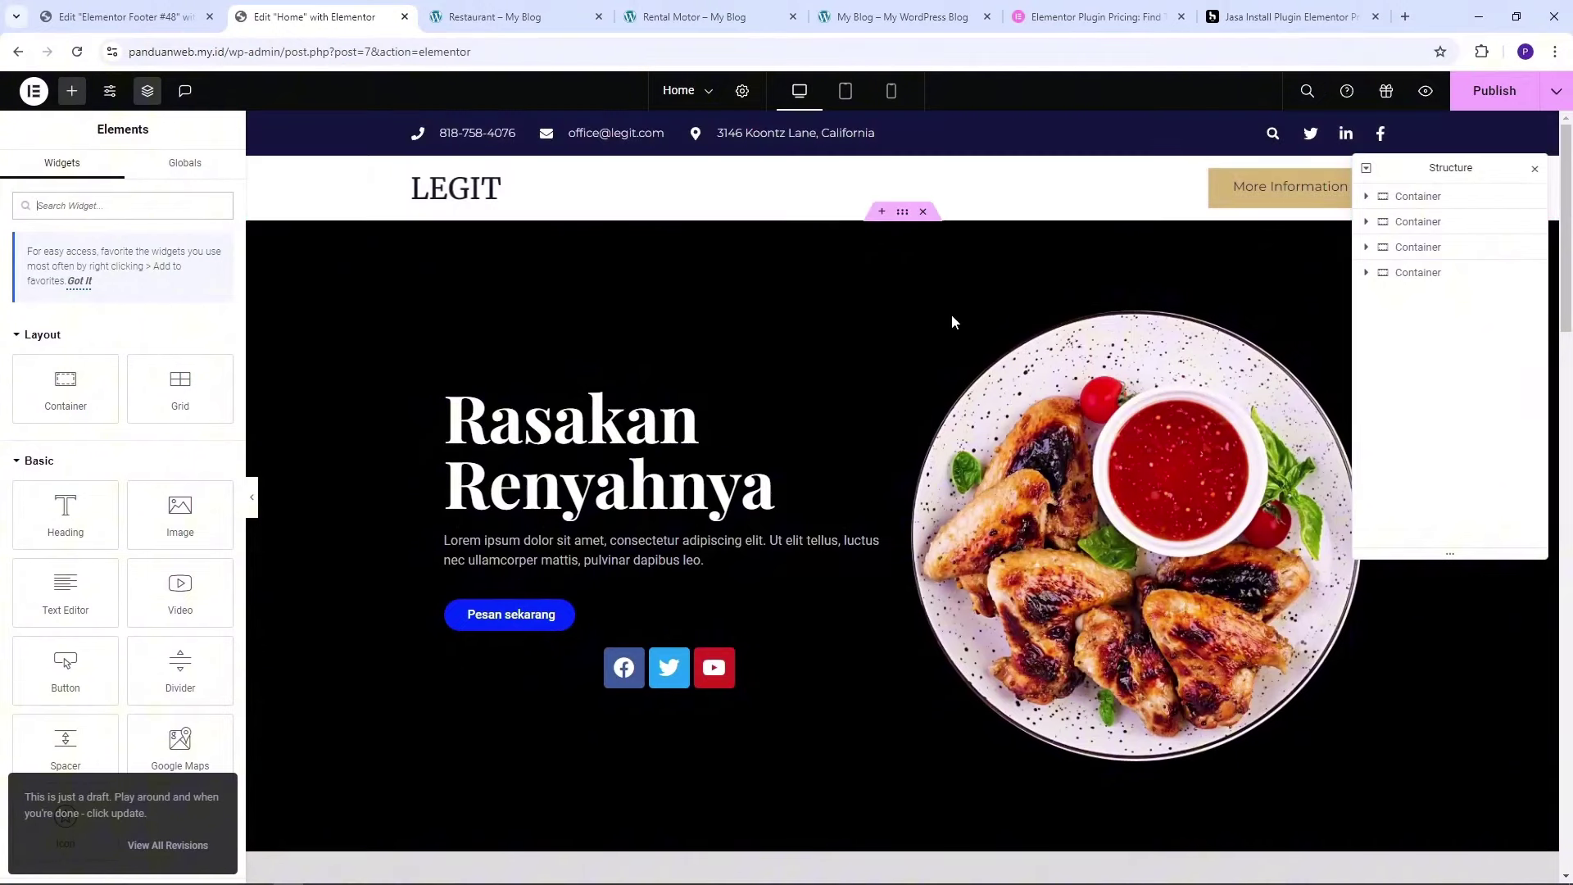
scroll(948, 363, "down", 20)
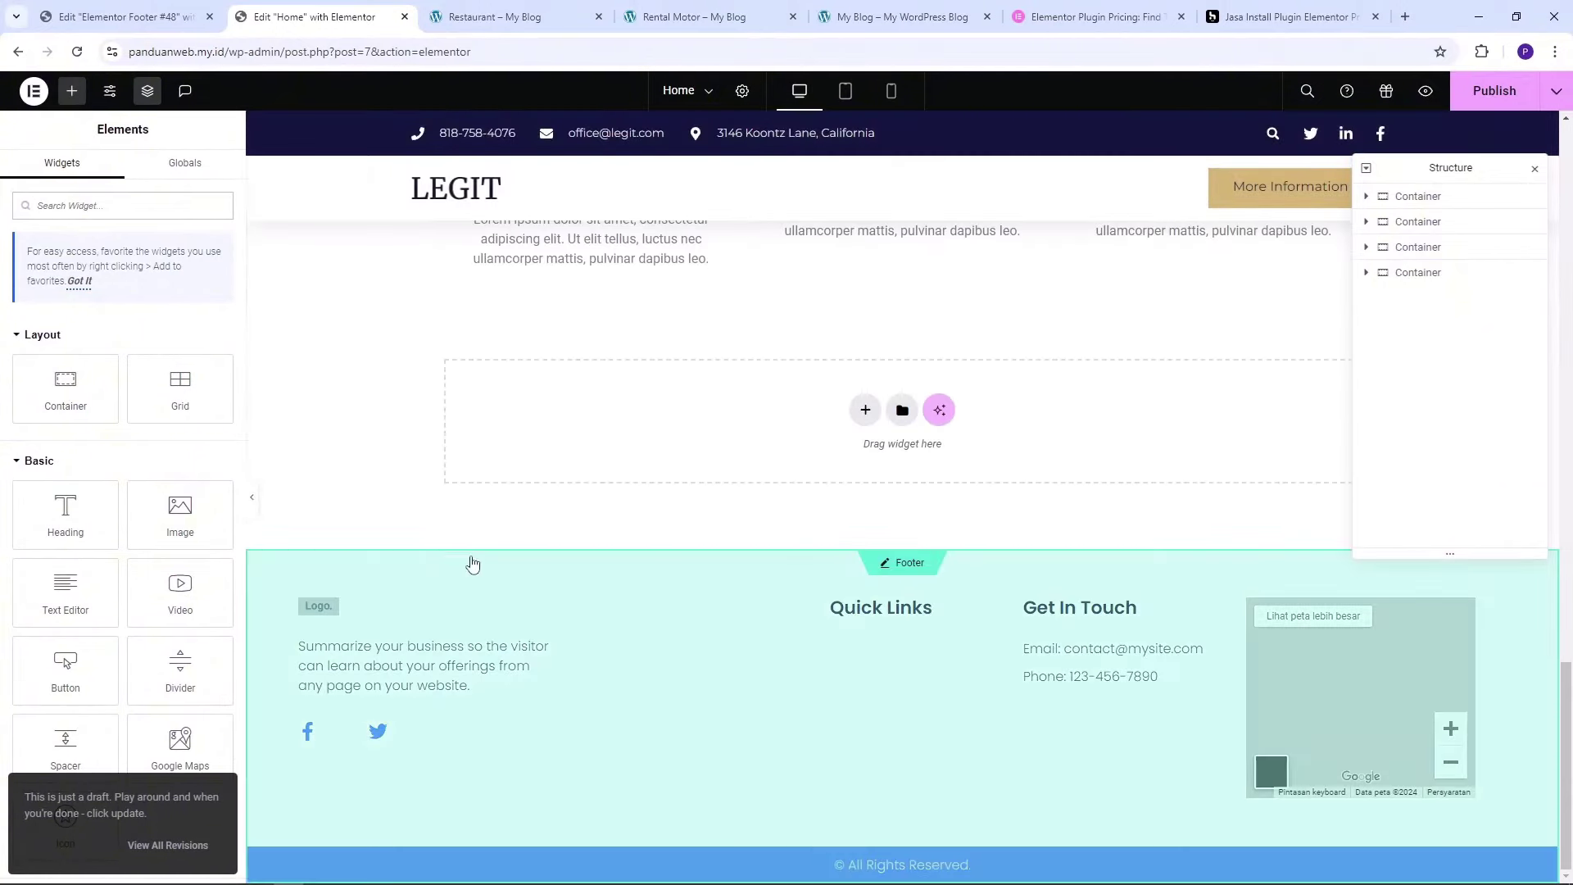
scroll(901, 369, "up", 10)
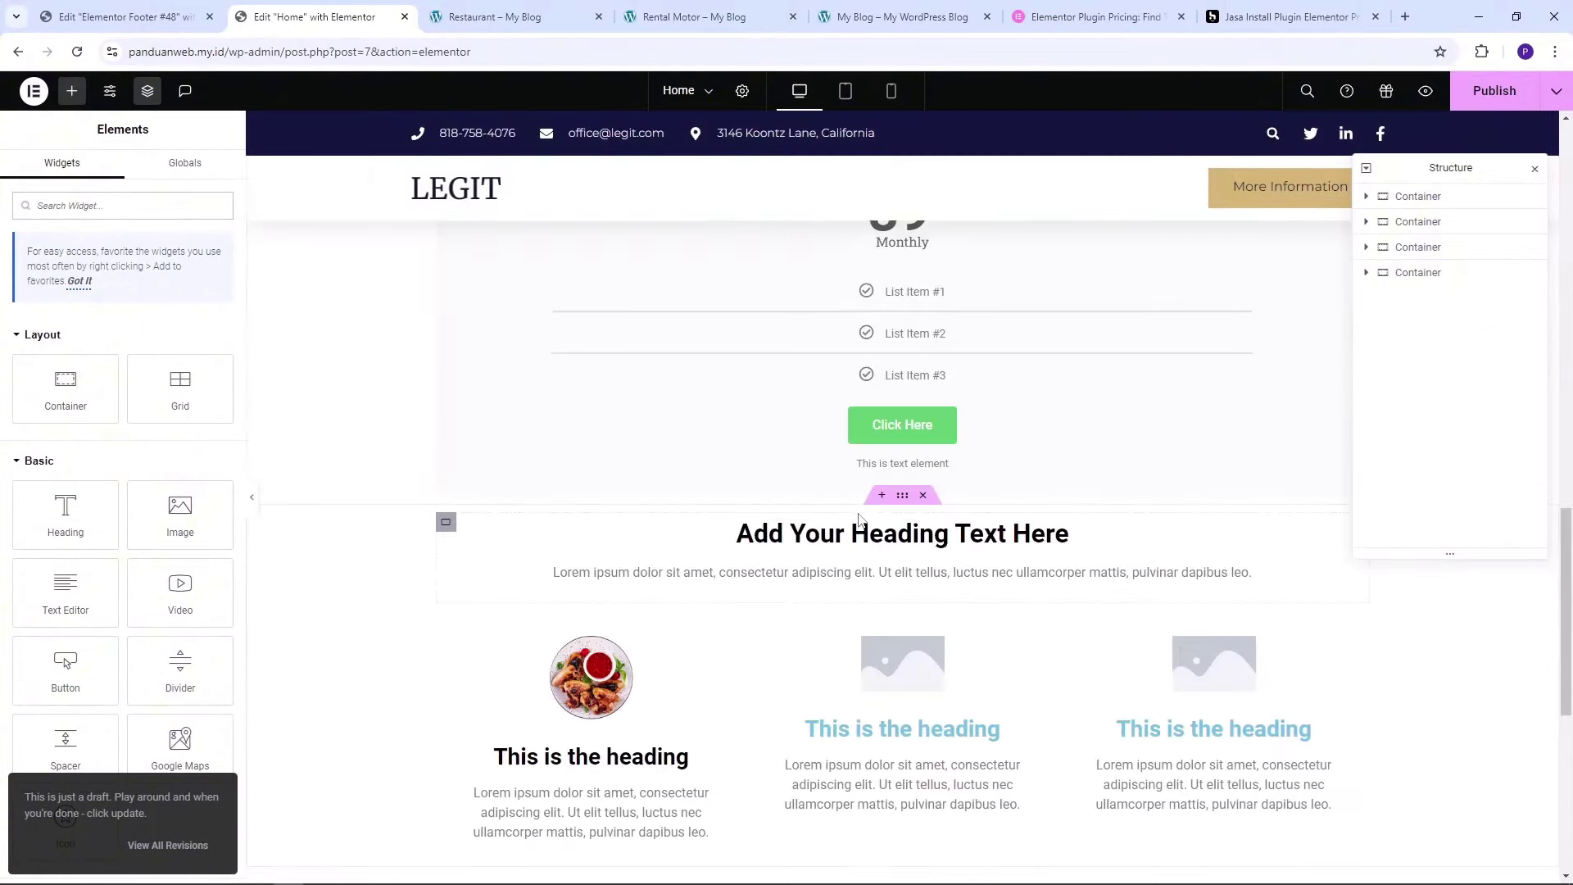
scroll(961, 246, "up", 8)
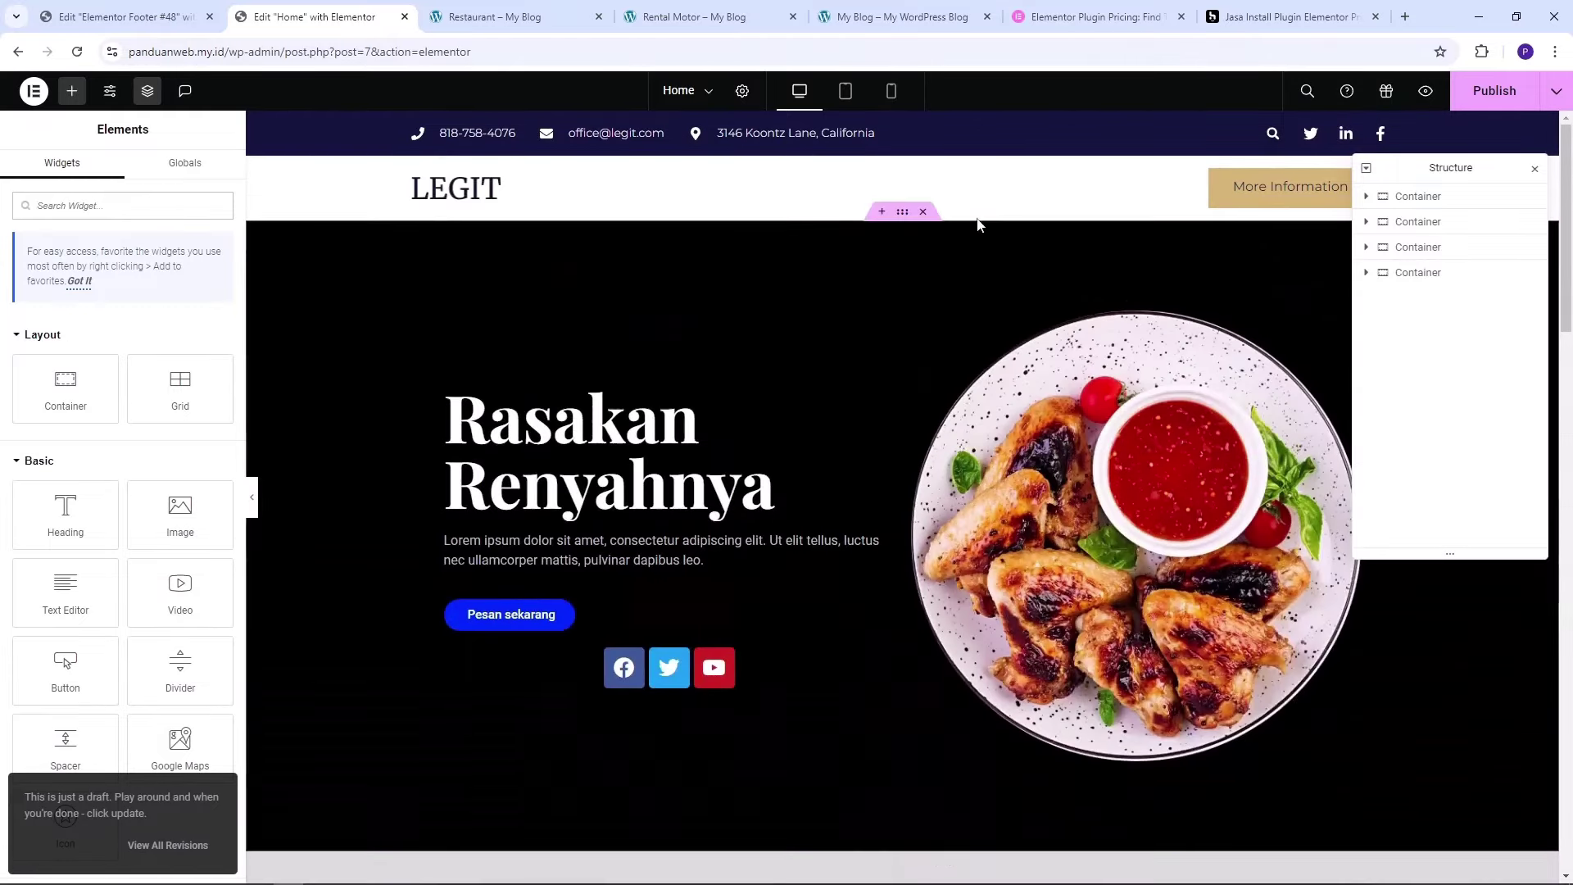
left_click(128, 9)
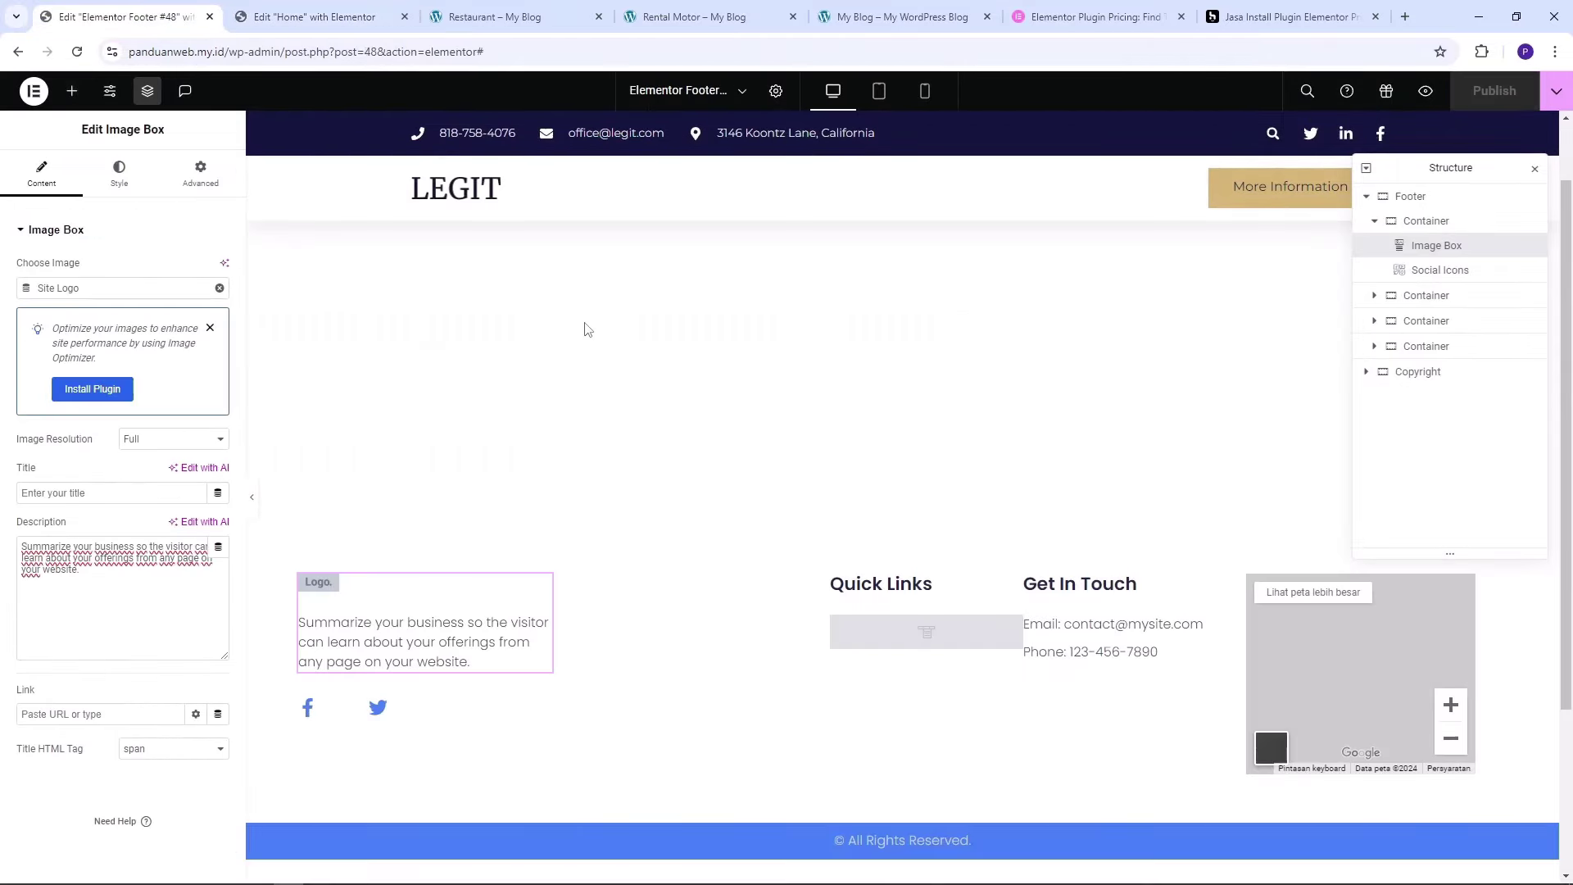
left_click(281, 6)
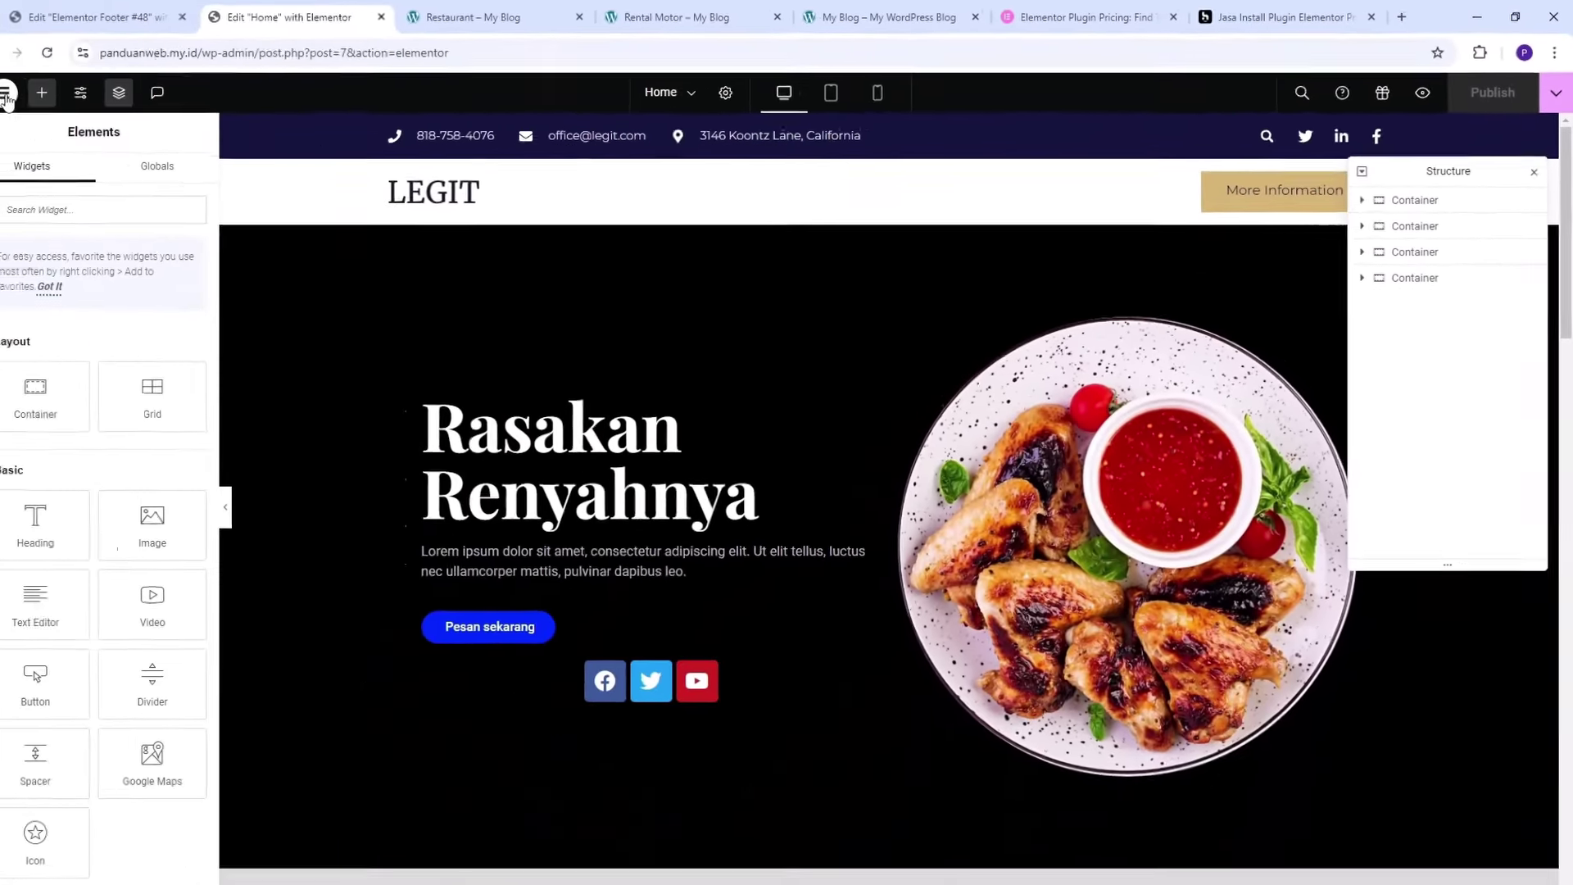
Exit the Home page's Elementor editor to WordPress and open the Reading settings
left_click(38, 97)
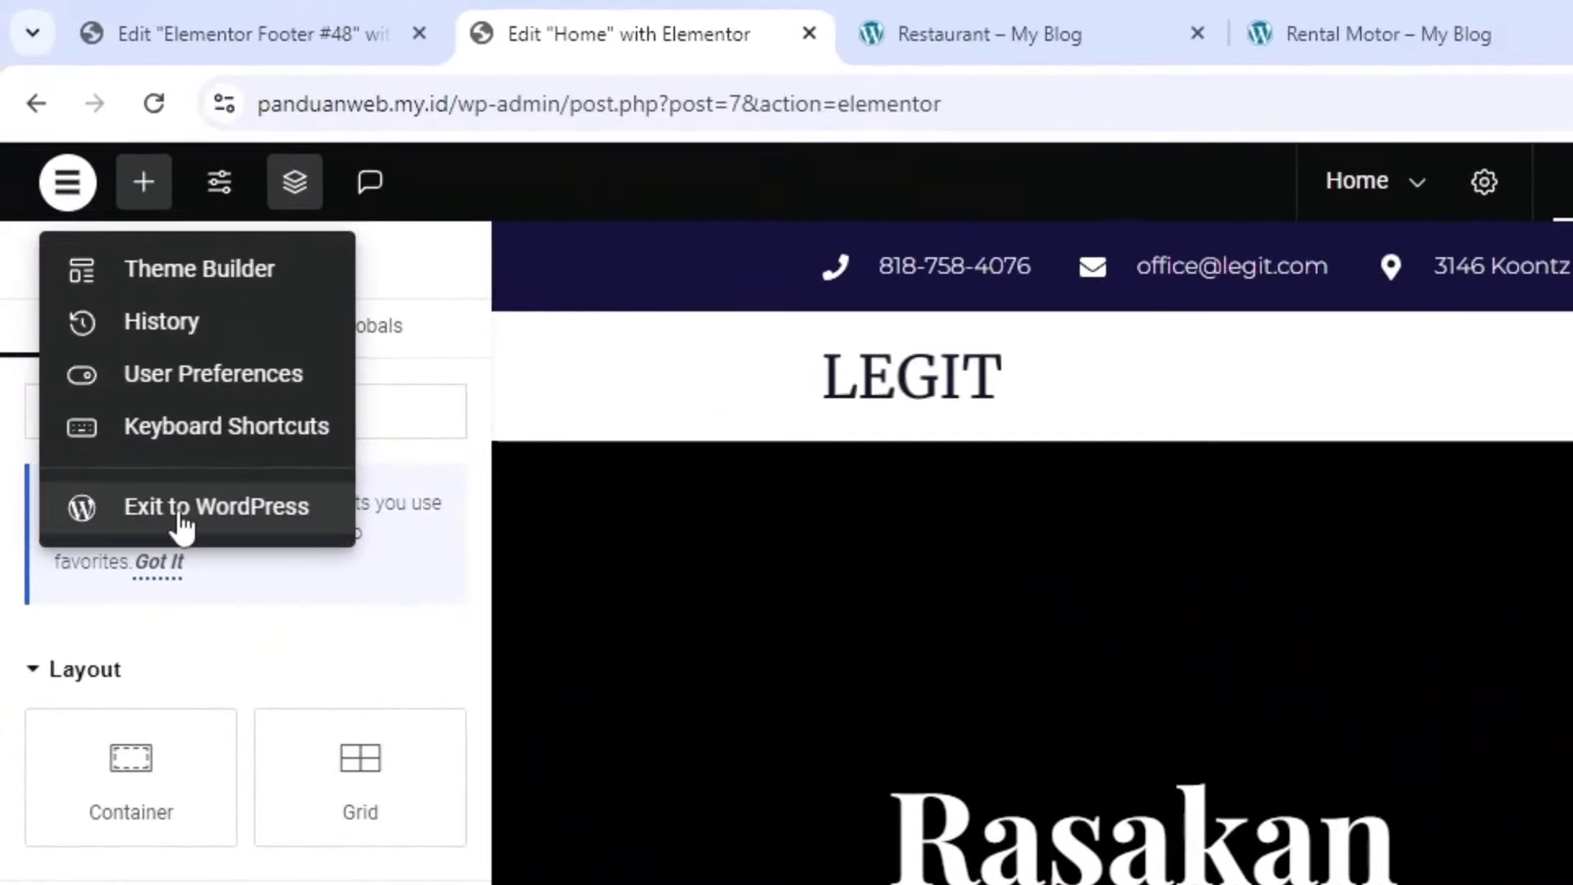
left_click(106, 300)
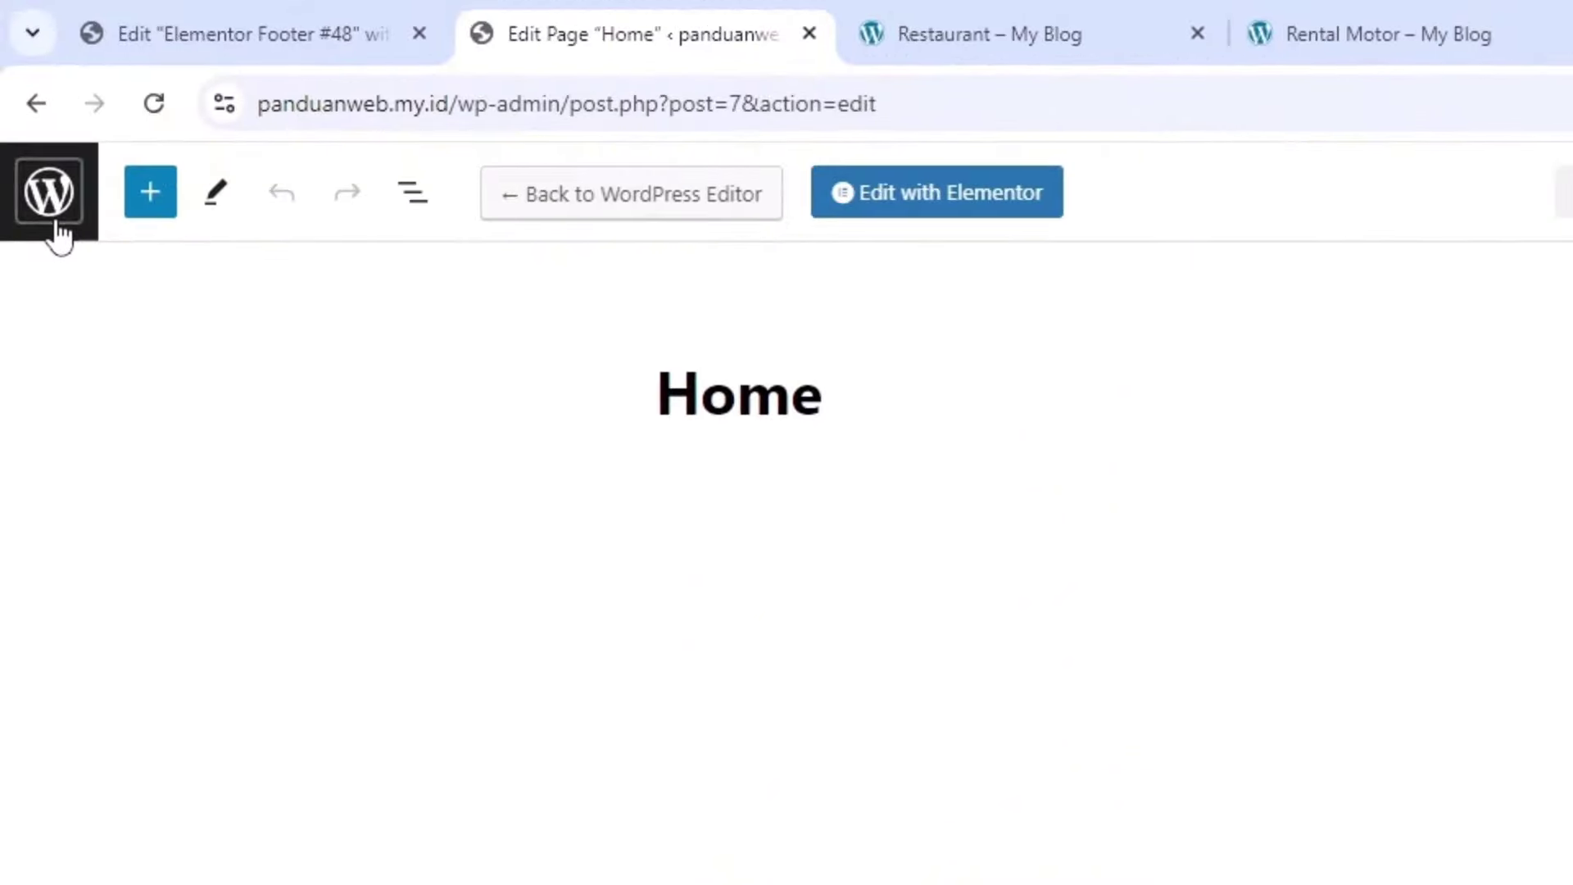
left_click(35, 145)
mouse_move(77, 692)
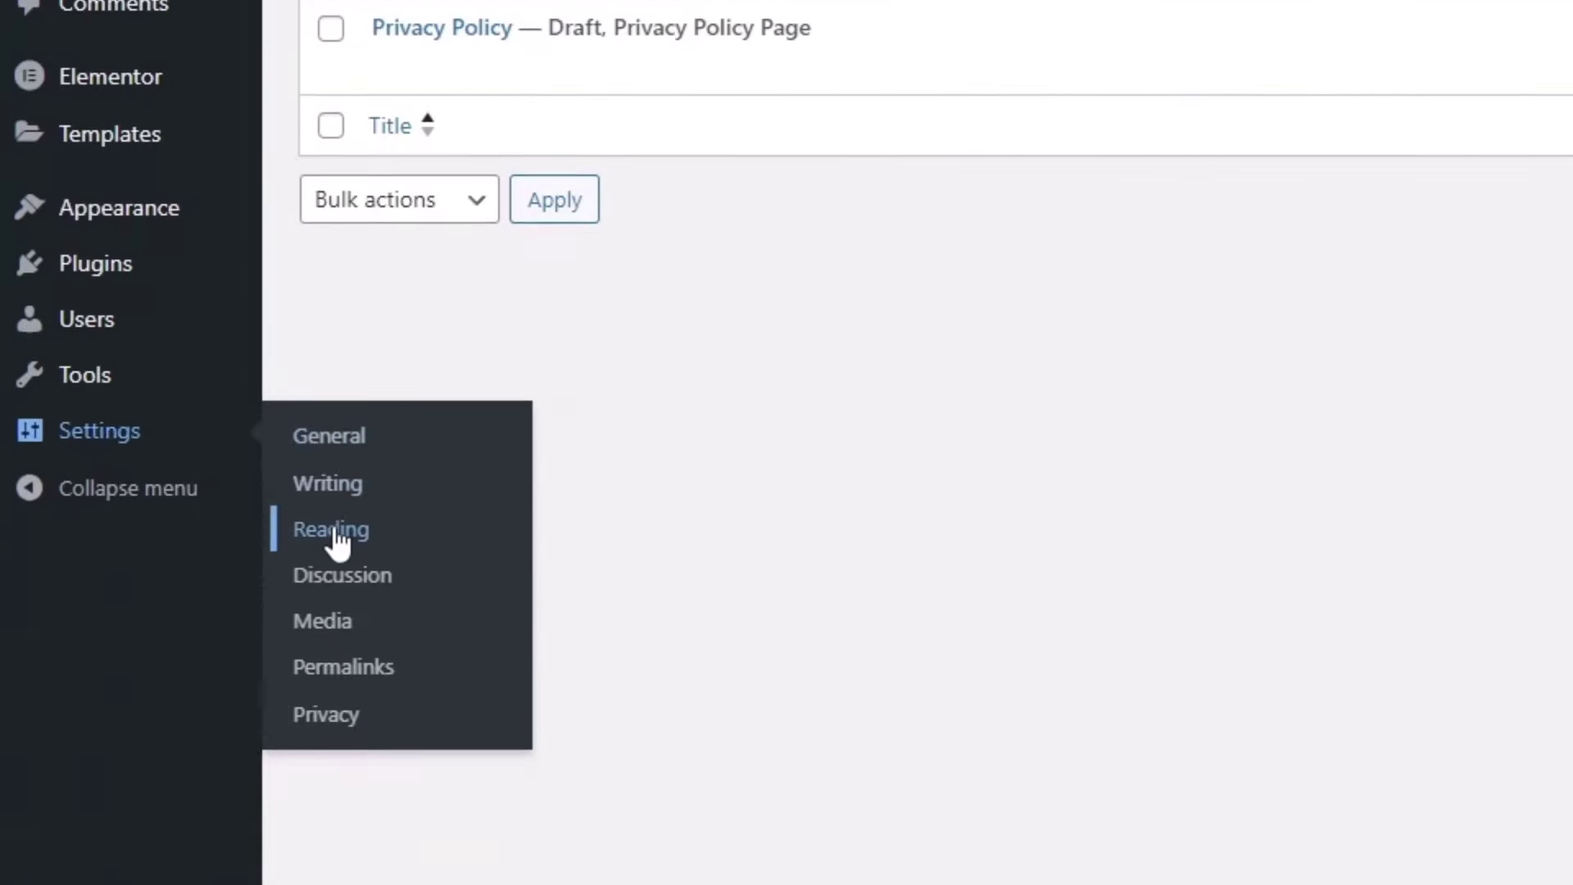
left_click(332, 530)
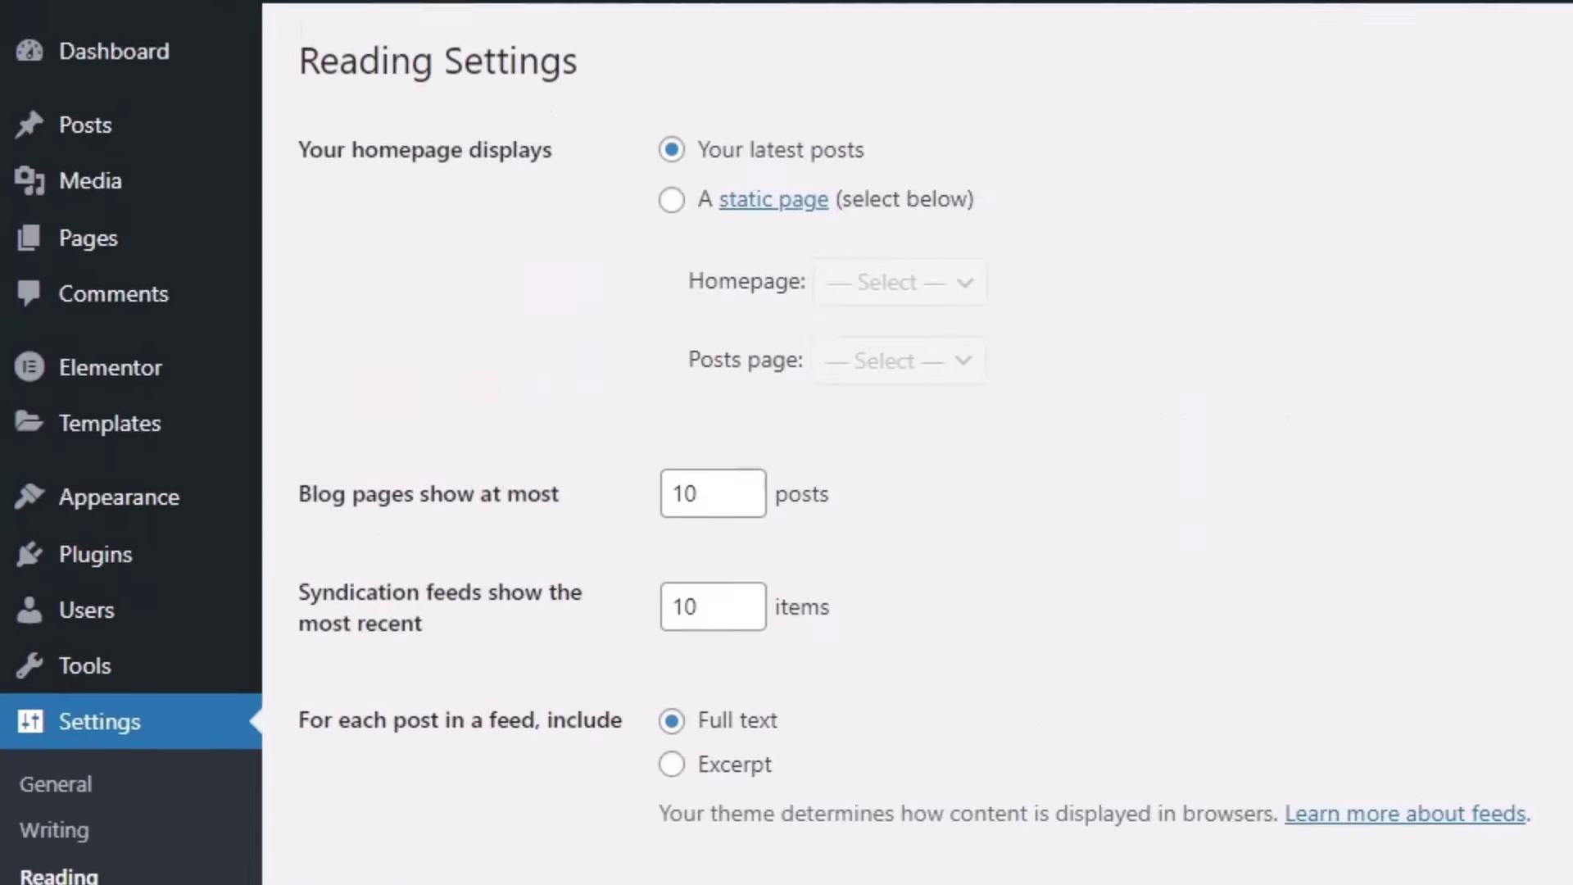
Set the site's homepage to display the static page Home and save the Reading settings
left_click(670, 393)
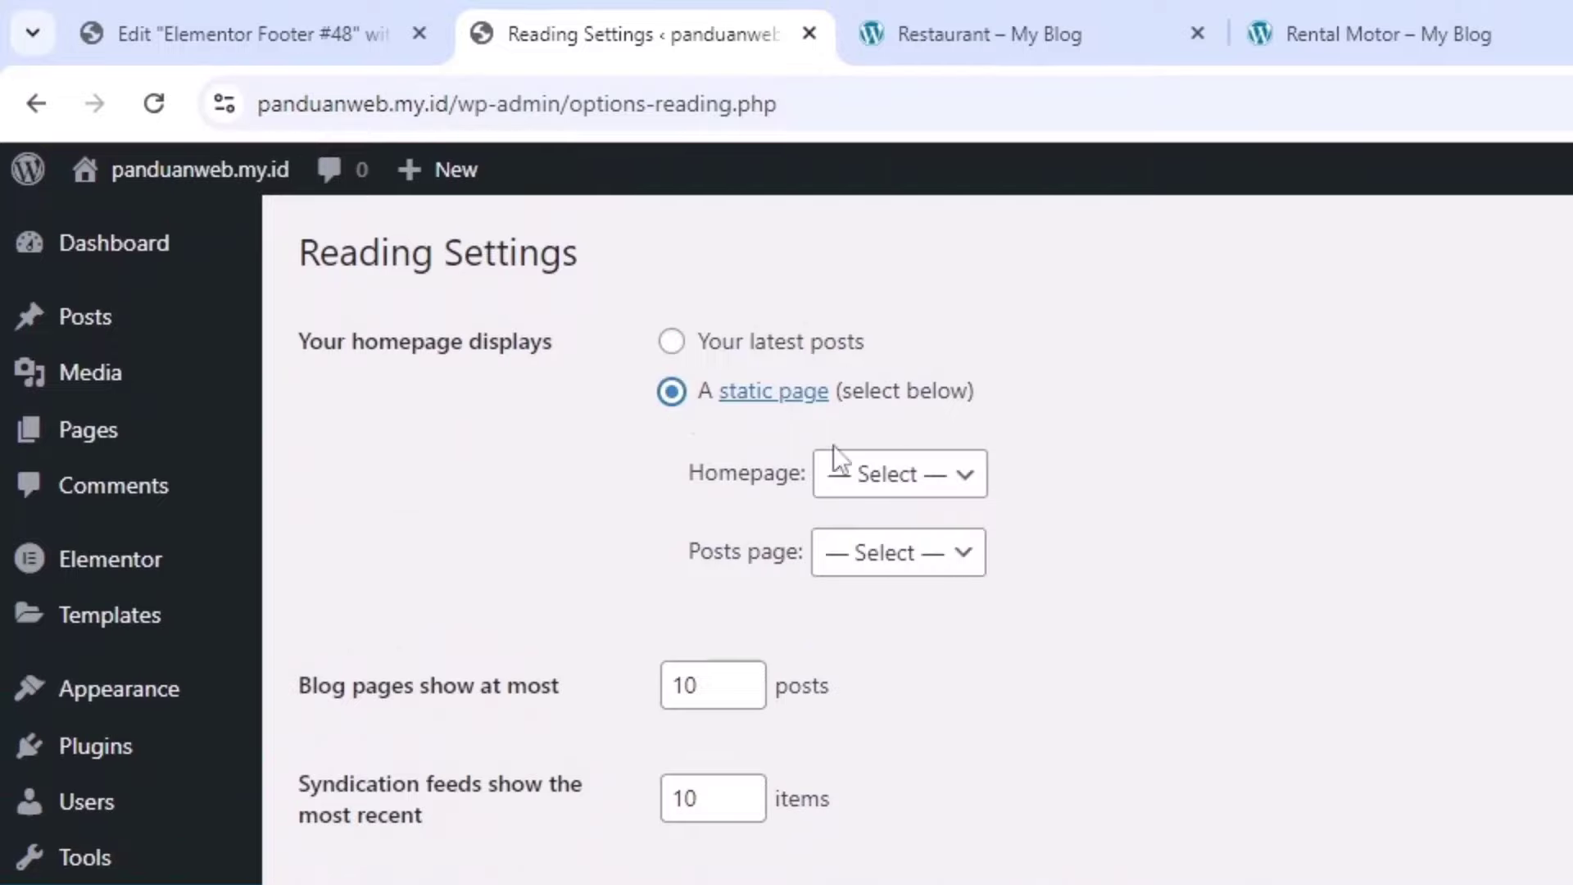
left_click(880, 483)
left_click(881, 574)
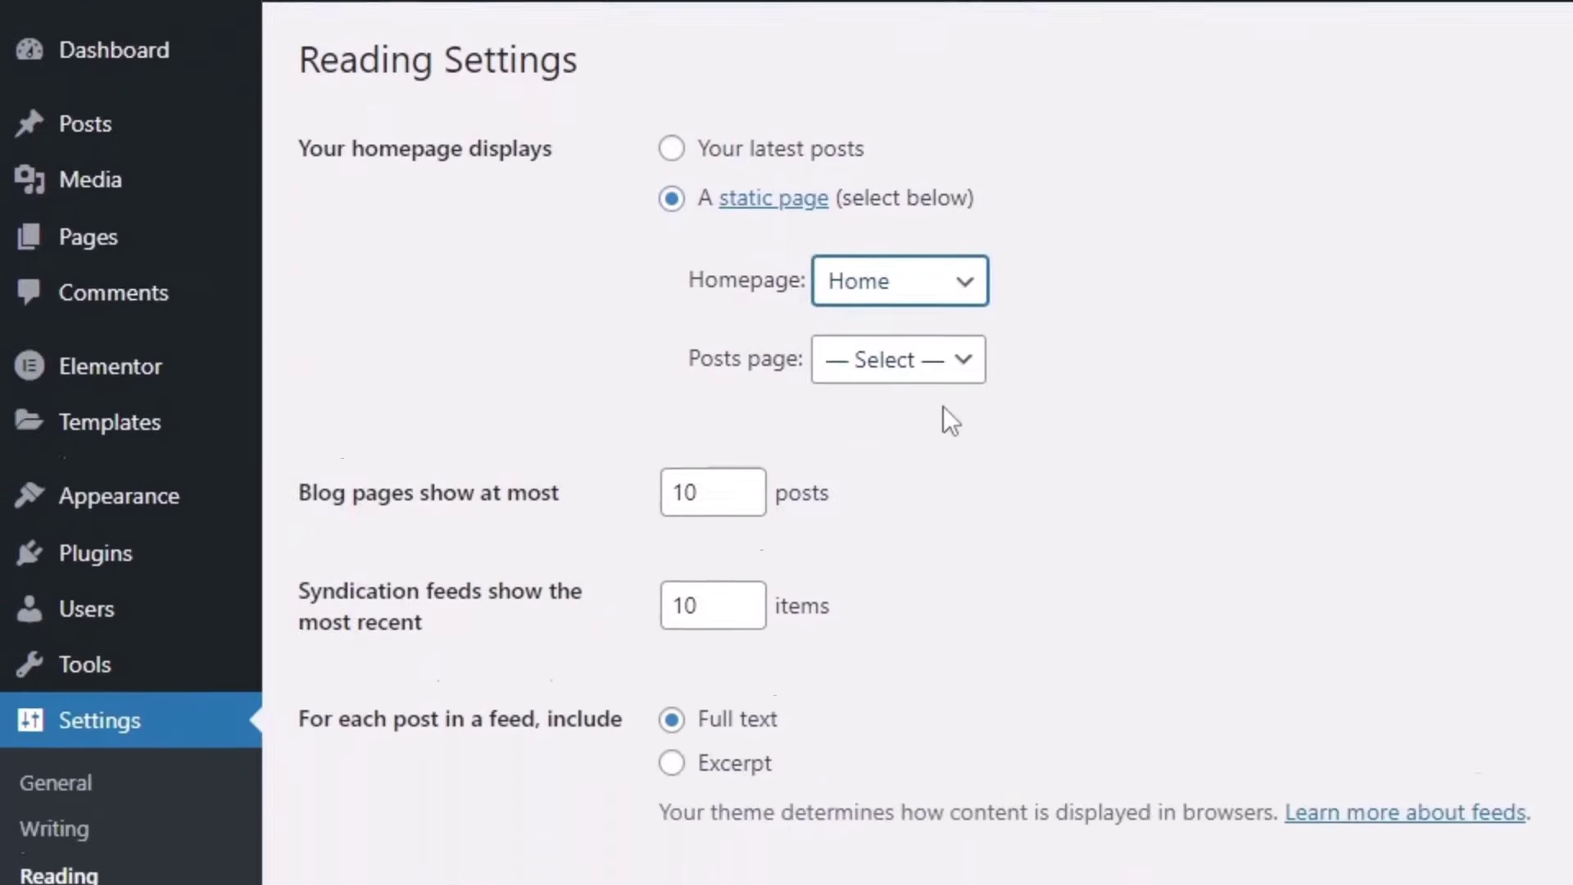
left_click(407, 741)
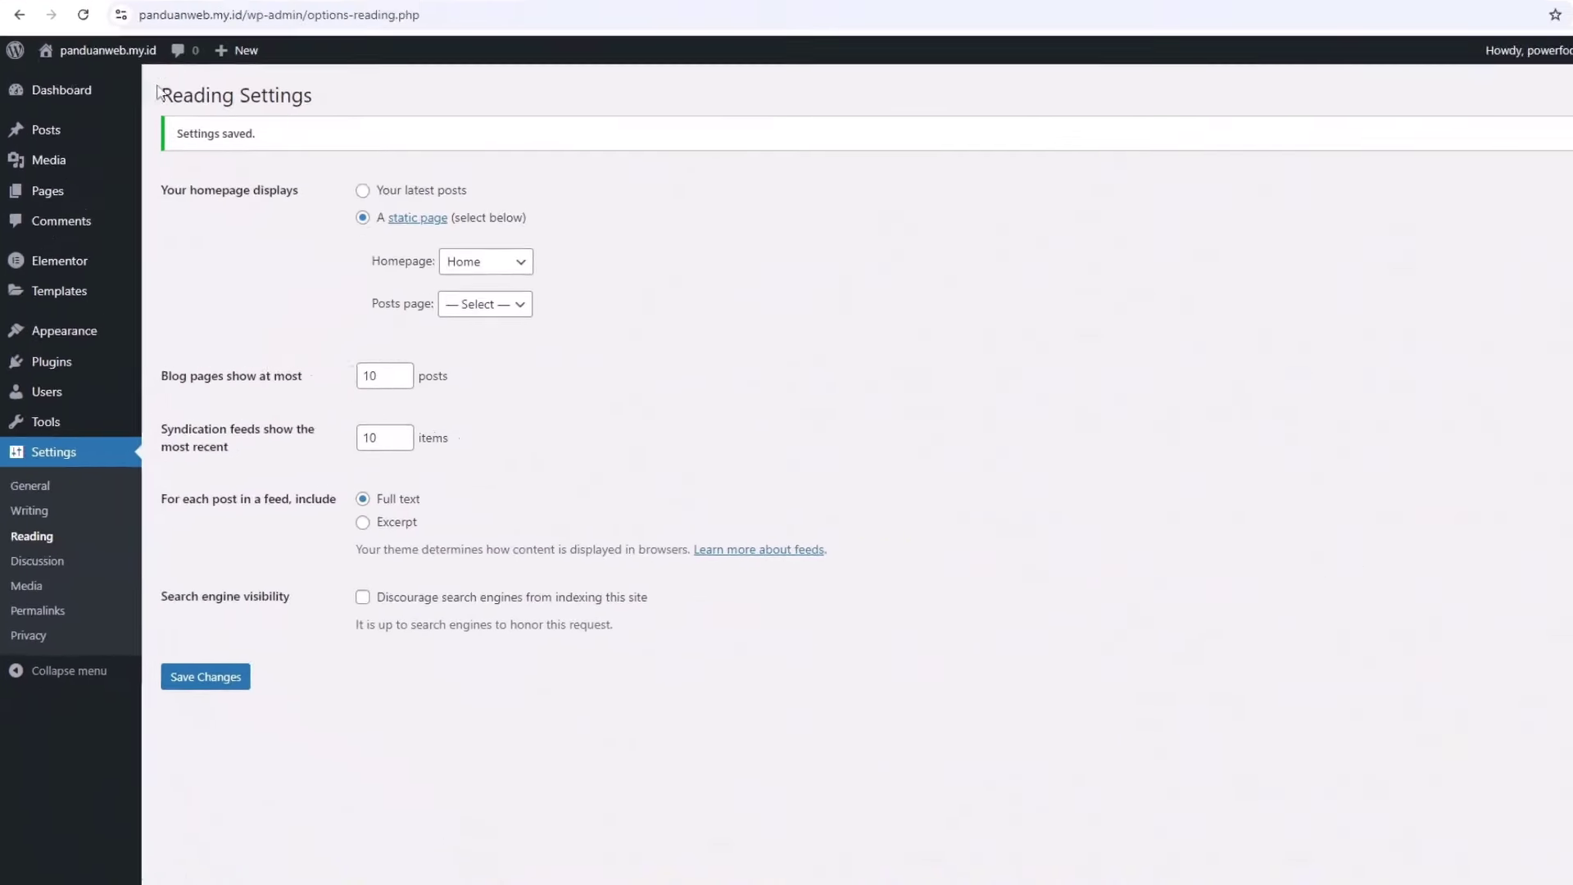
Visit the live site, examine the homepage from header to footer, and return to the footer template editor
mouse_move(115, 51)
left_click(66, 75)
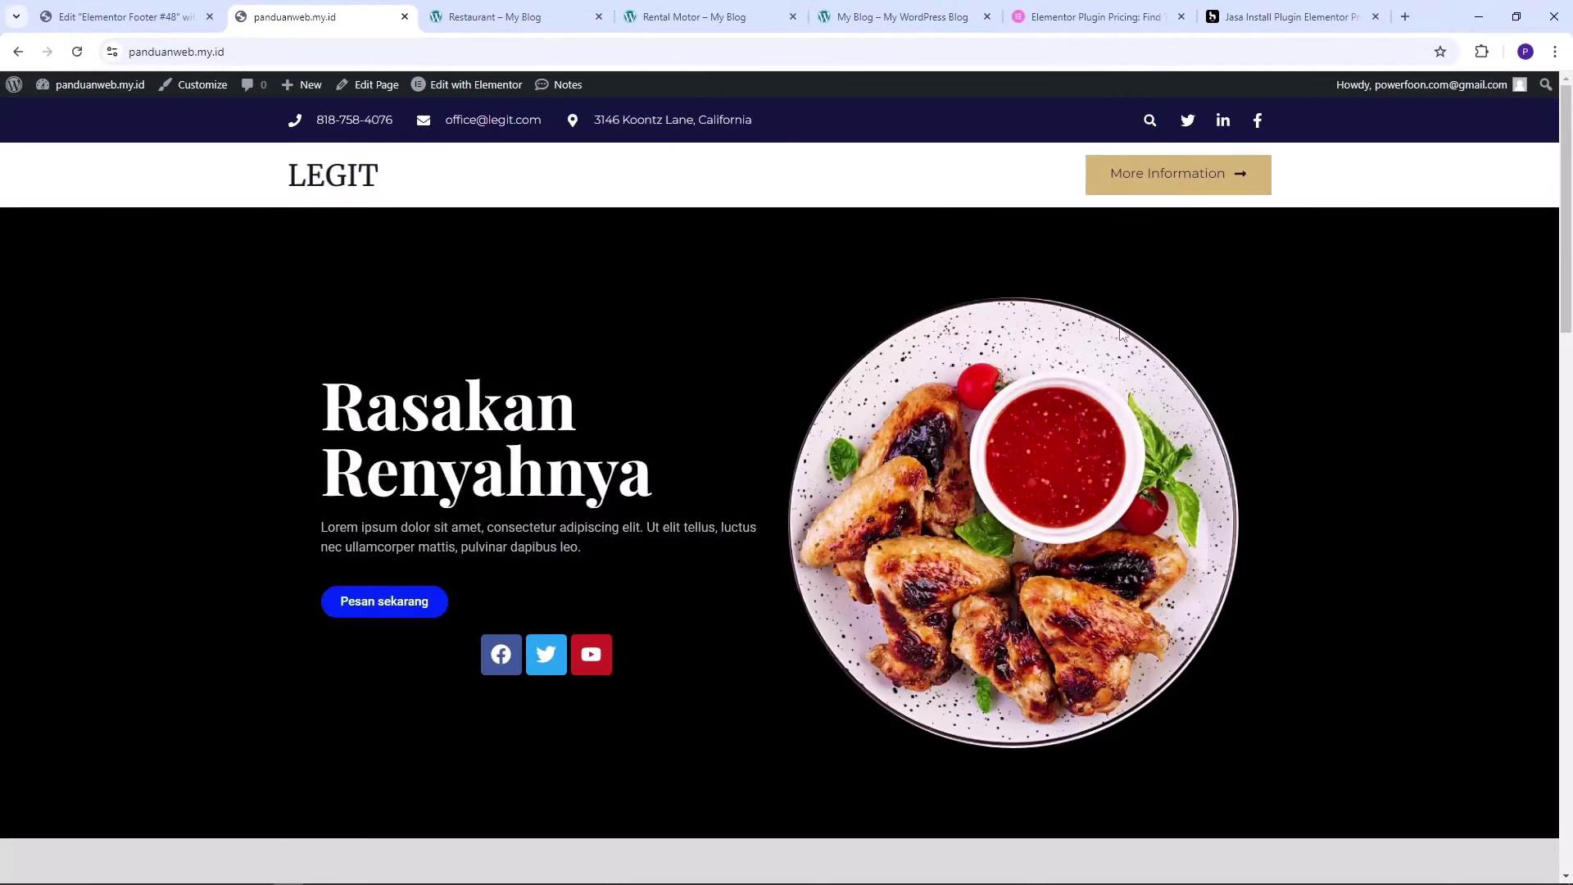
scroll(1356, 417, "down", 5)
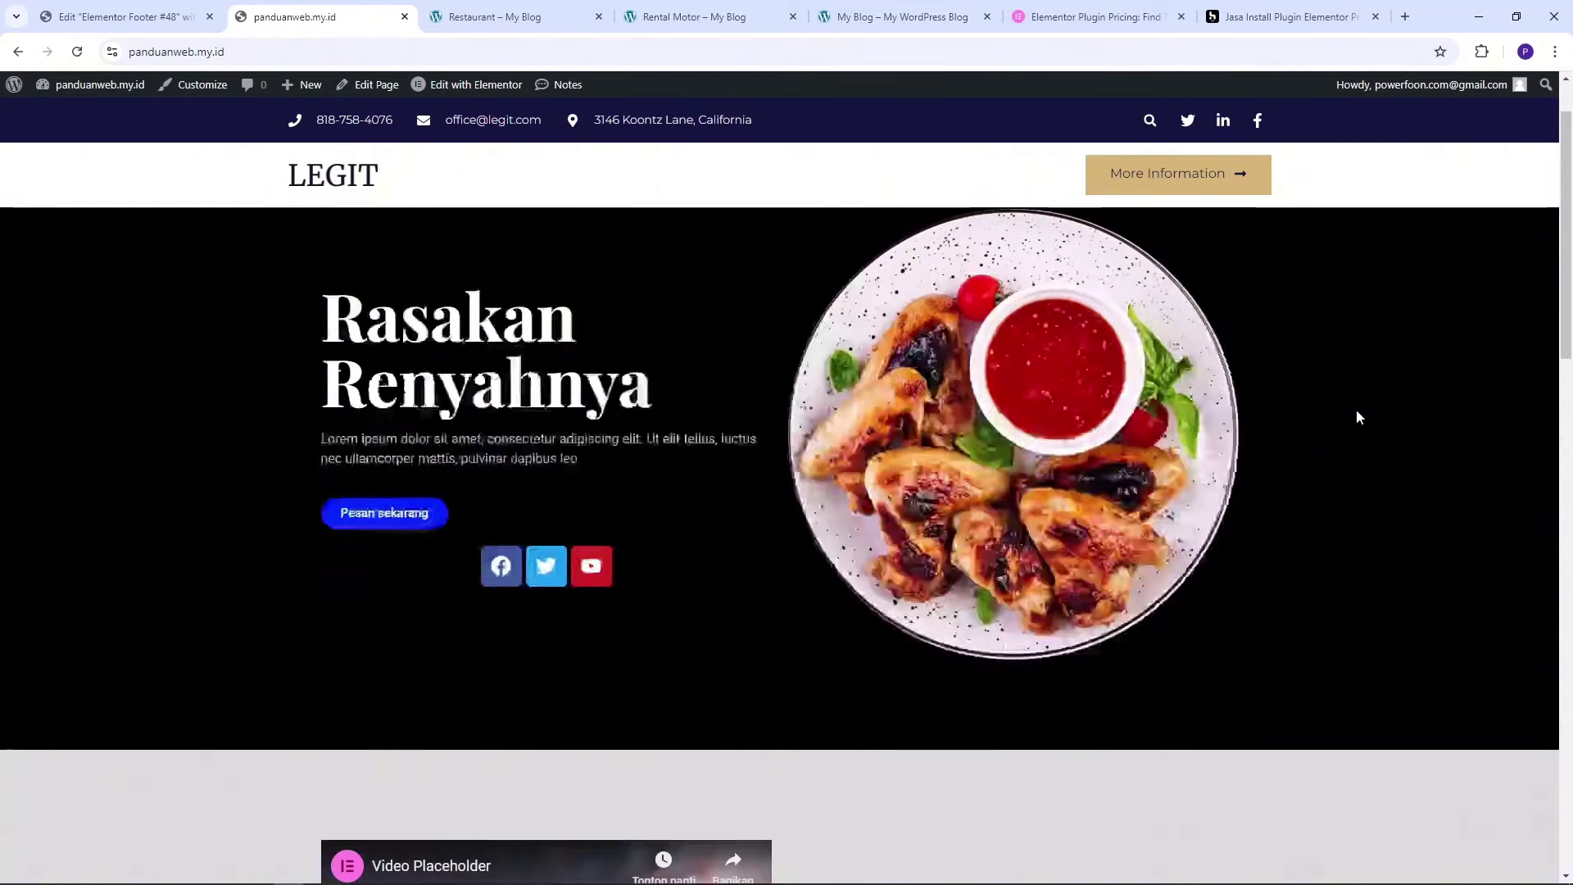
scroll(1355, 417, "down", 8)
scroll(1355, 411, "up", 13)
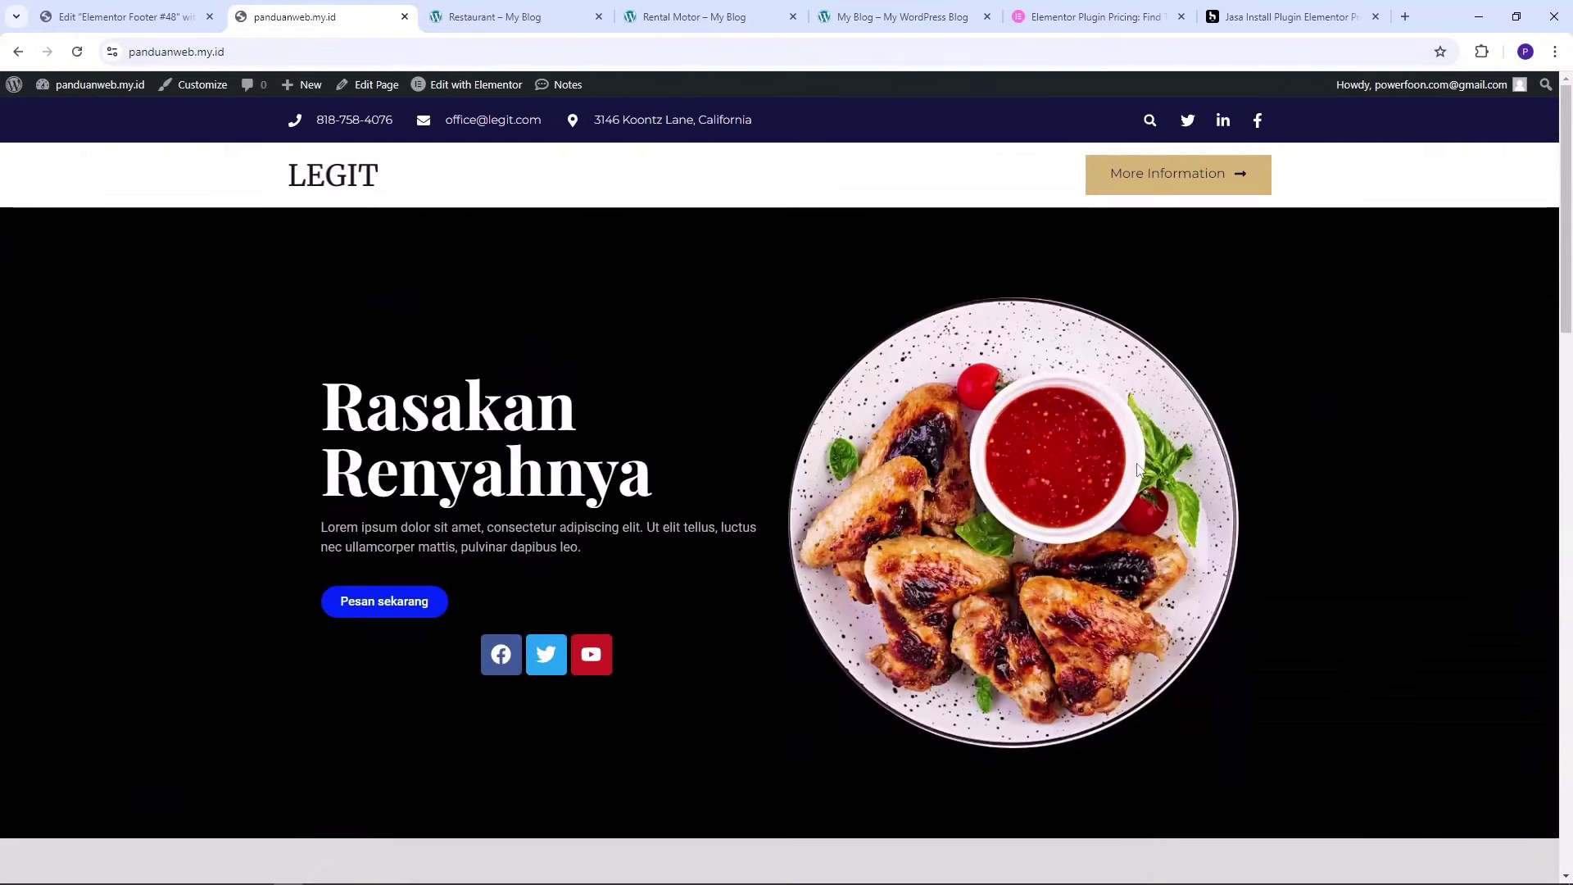
scroll(1136, 468, "down", 15)
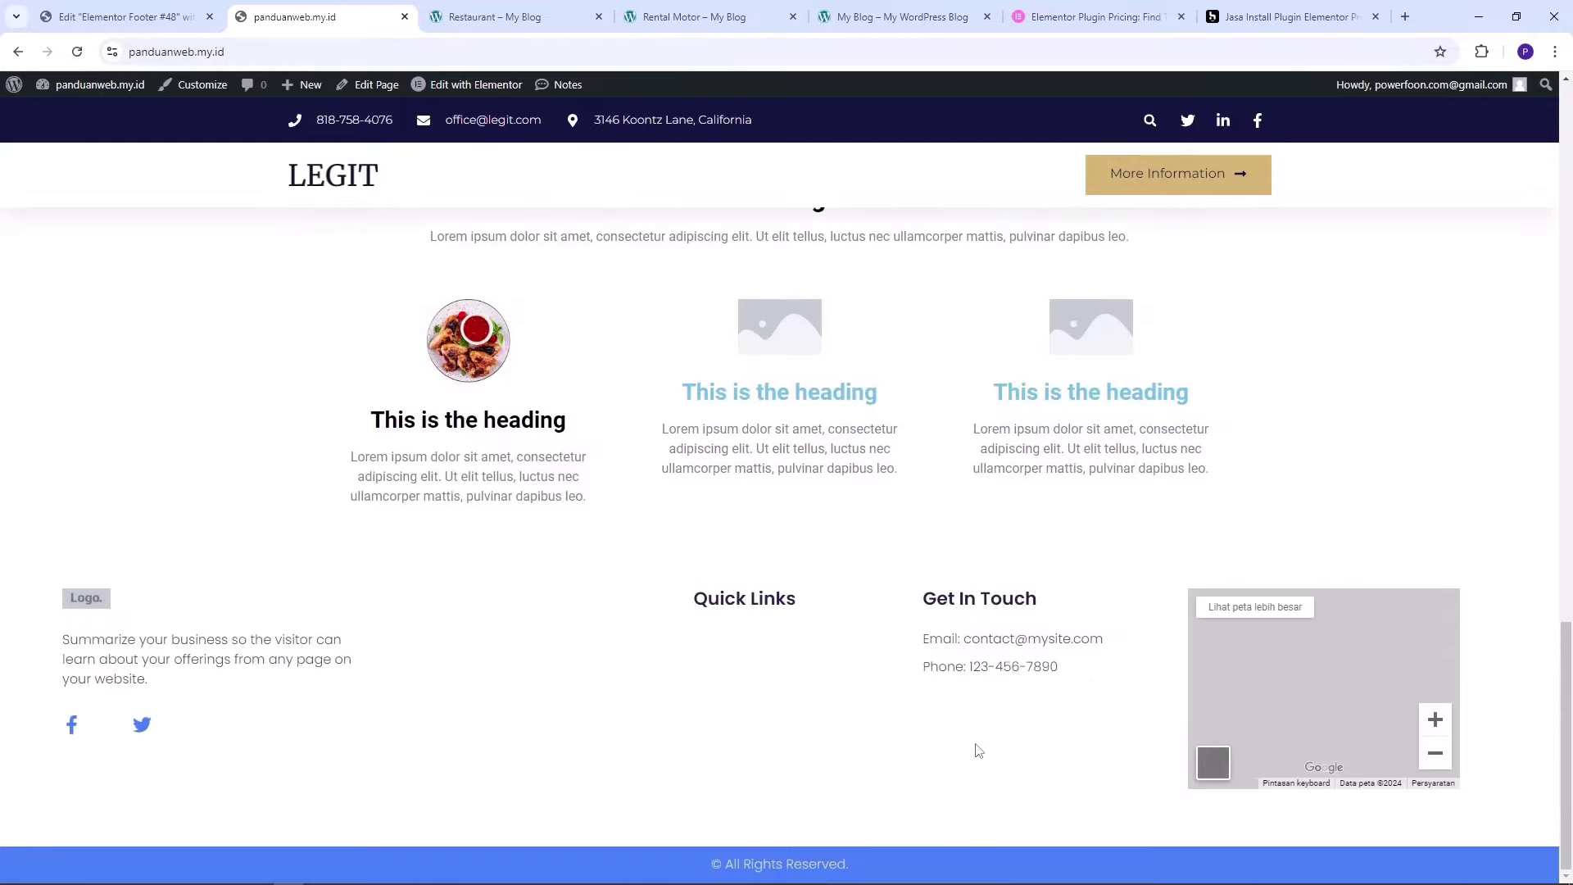
scroll(905, 715, "up", 15)
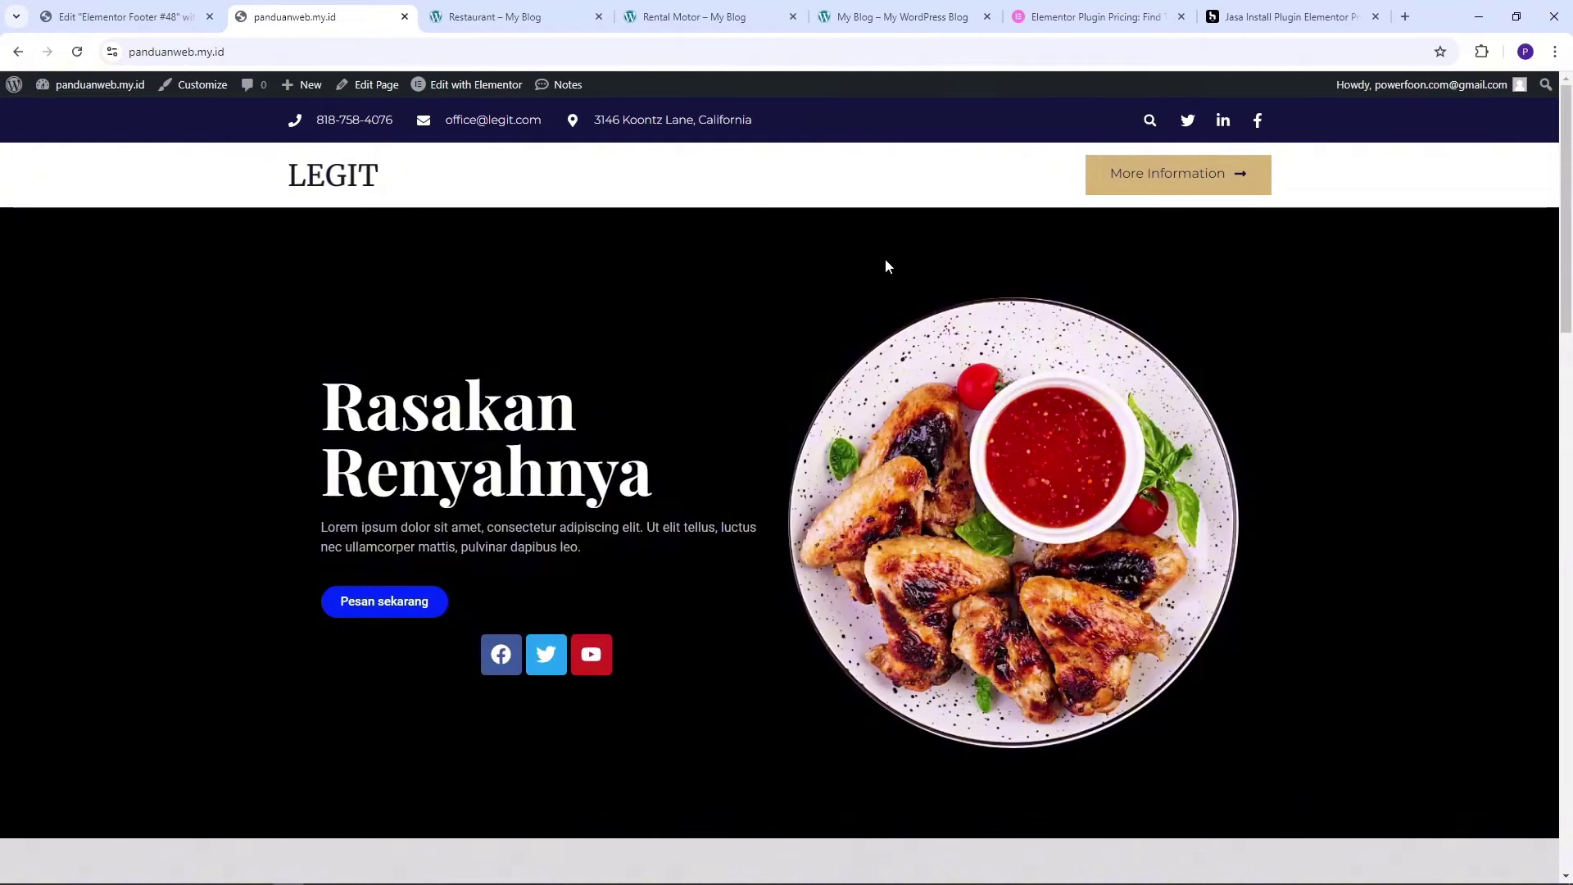
left_click(128, 5)
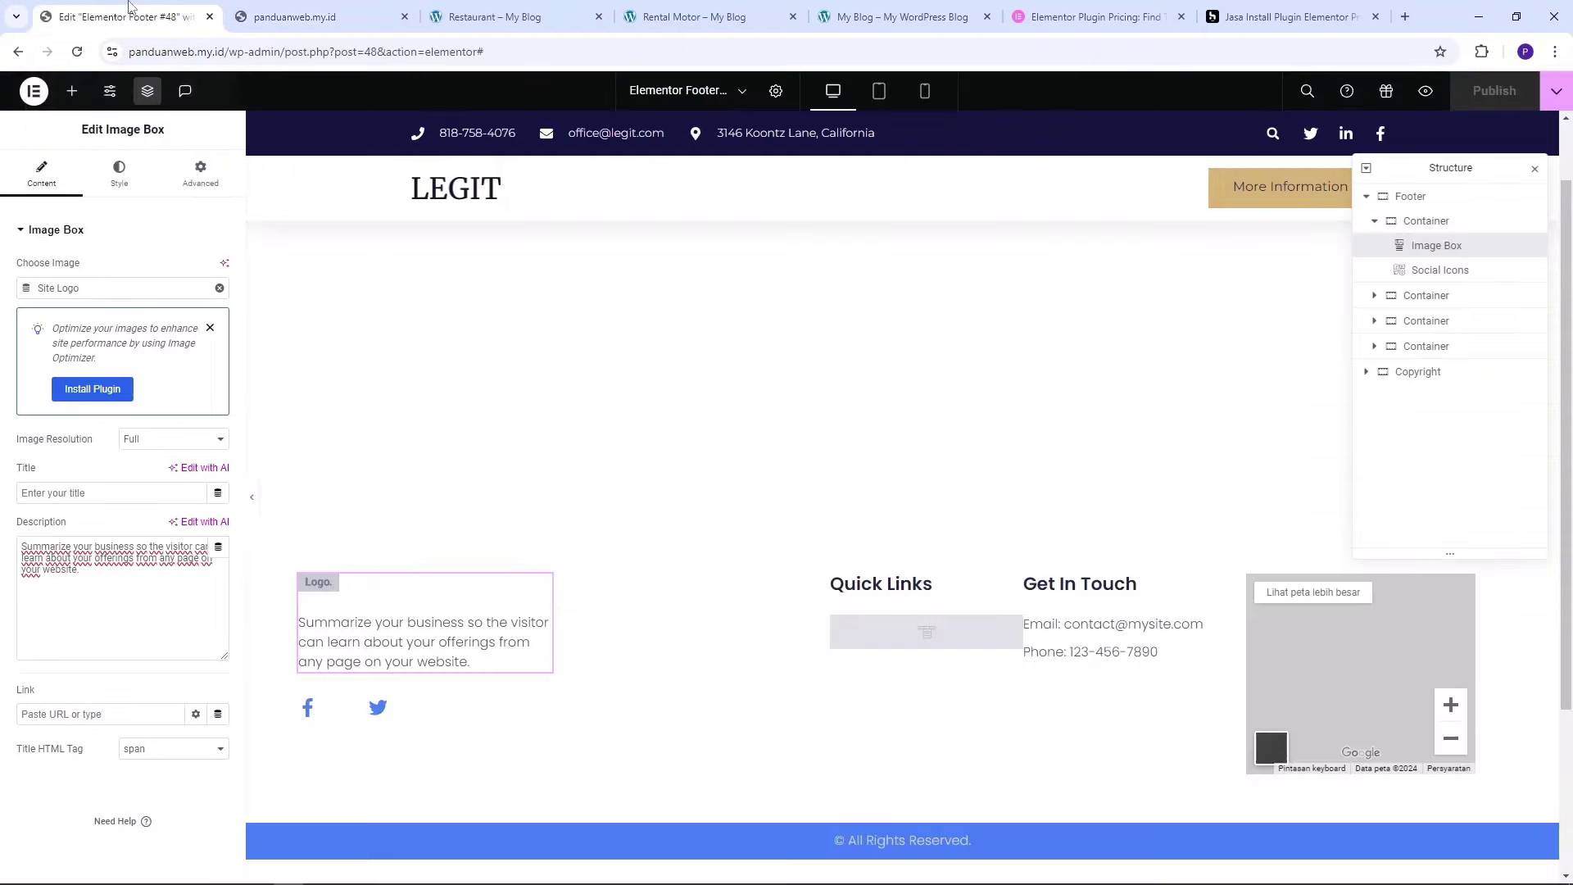